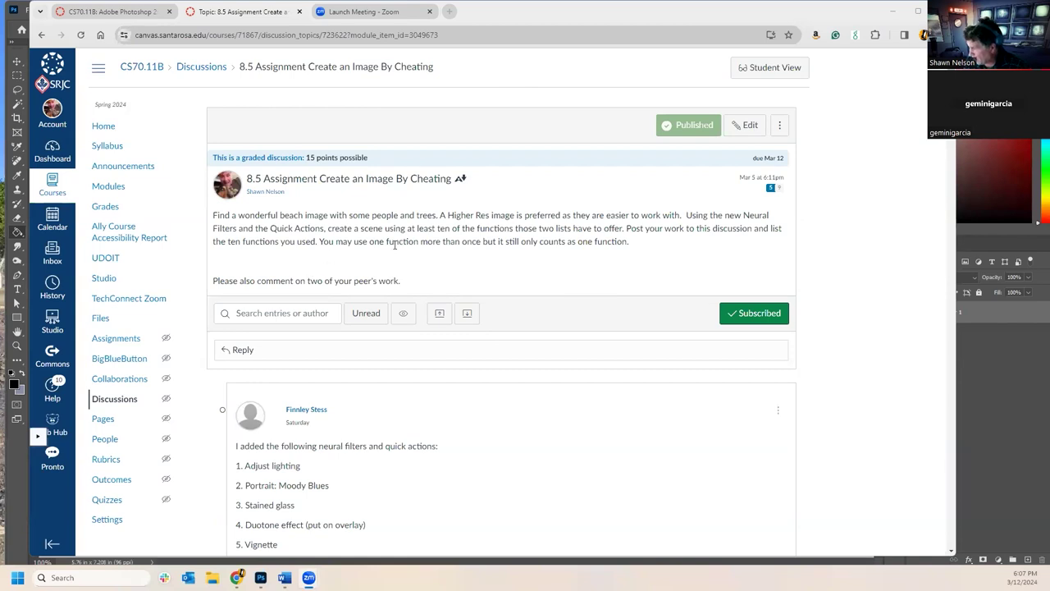
- Maximize the browser window so the '8.5 Assignment Create an Image By Cheating' discussion fills the screen
{"action": "left_click", "coordinate": [919, 13]}
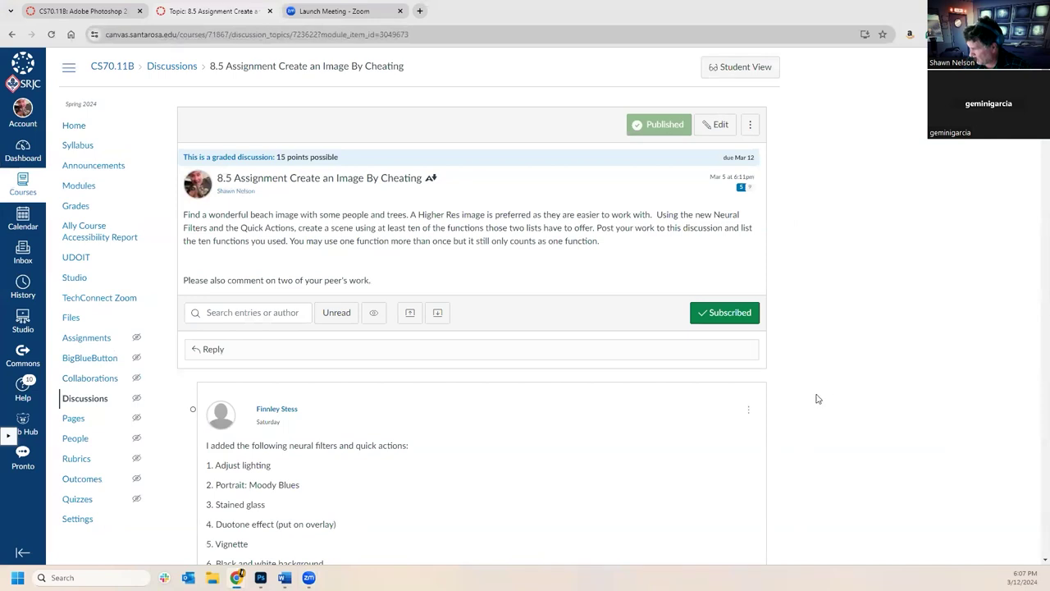
{"action": "scroll", "coordinate": [538, 401], "scroll_direction": "down", "scroll_amount": 3}
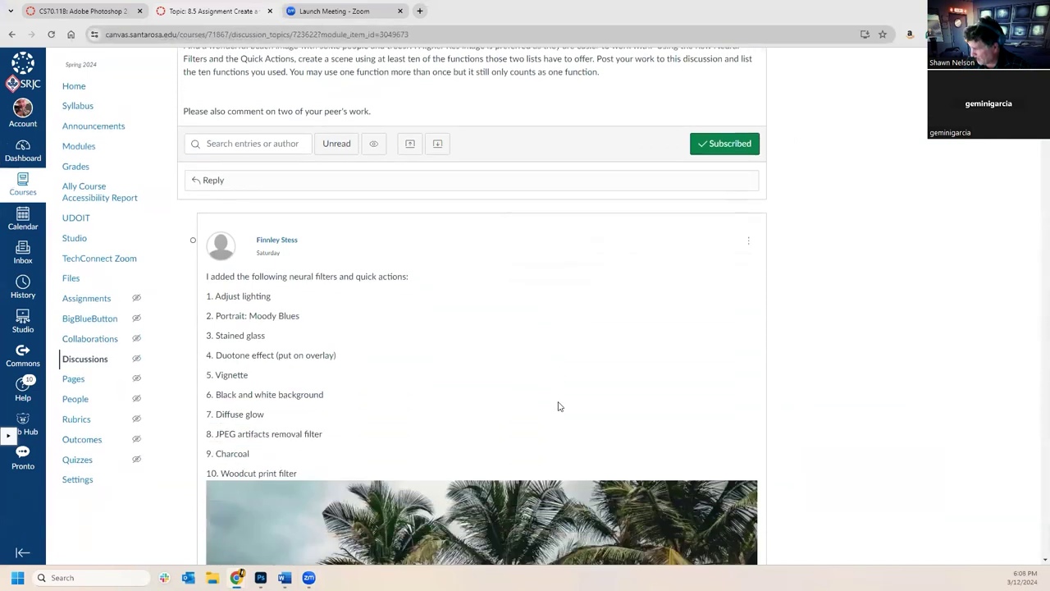
{"action": "scroll", "coordinate": [560, 402], "scroll_direction": "up", "scroll_amount": 4}
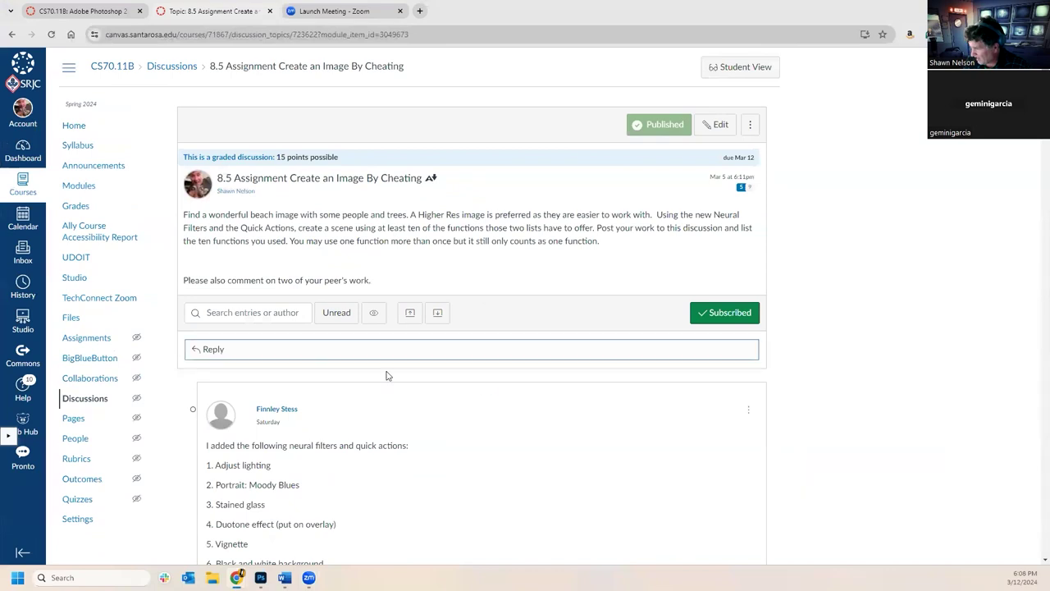
{"action": "scroll", "coordinate": [410, 369], "scroll_direction": "down", "scroll_amount": 4}
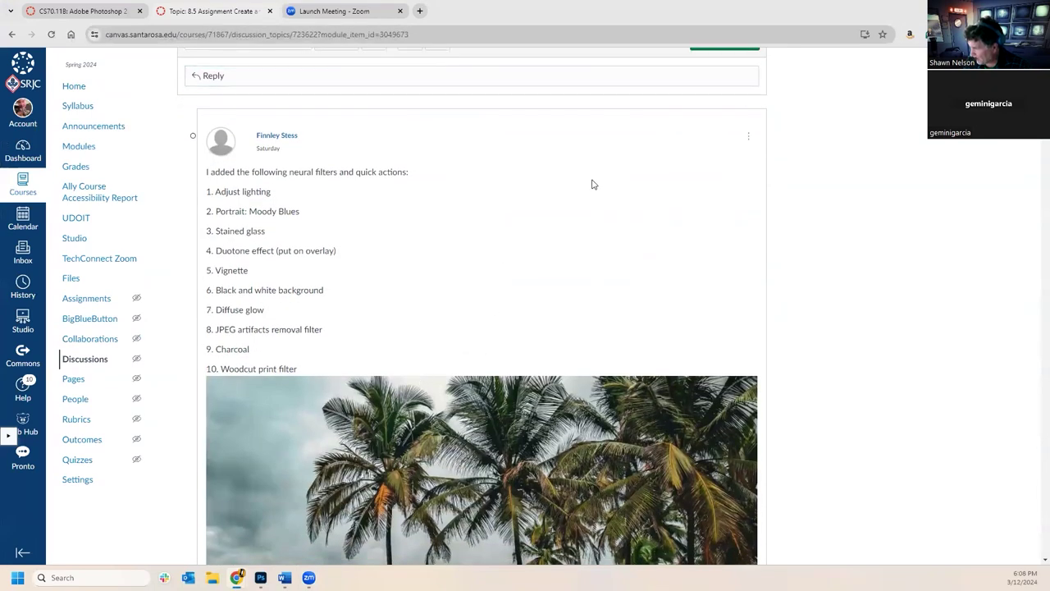
{"action": "scroll", "coordinate": [595, 189], "scroll_direction": "down", "scroll_amount": 2}
{"action": "scroll", "coordinate": [596, 190], "scroll_direction": "up", "scroll_amount": 1}
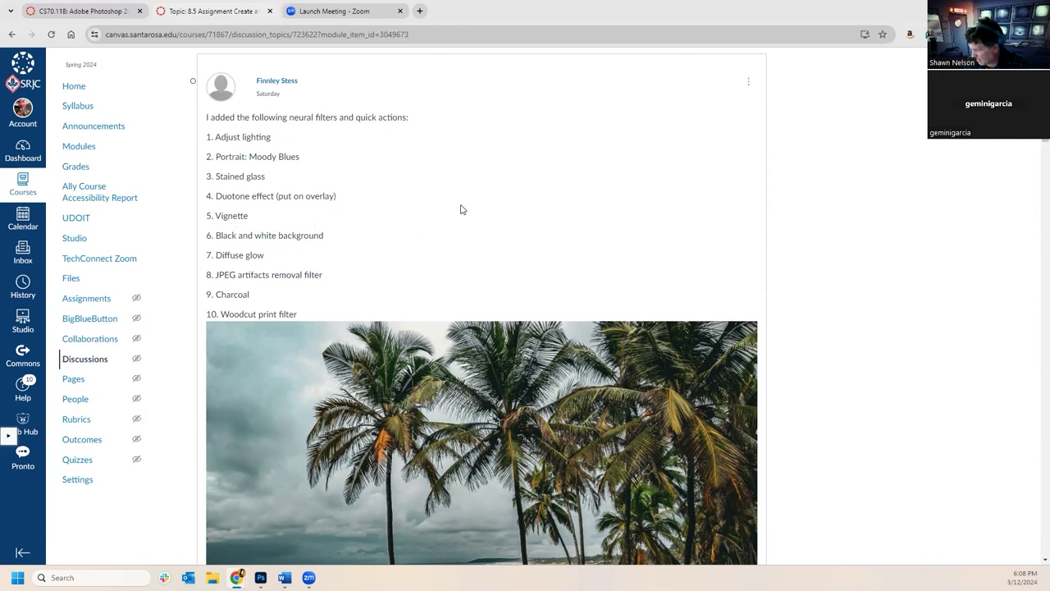
{"action": "scroll", "coordinate": [471, 229], "scroll_direction": "down", "scroll_amount": 2}
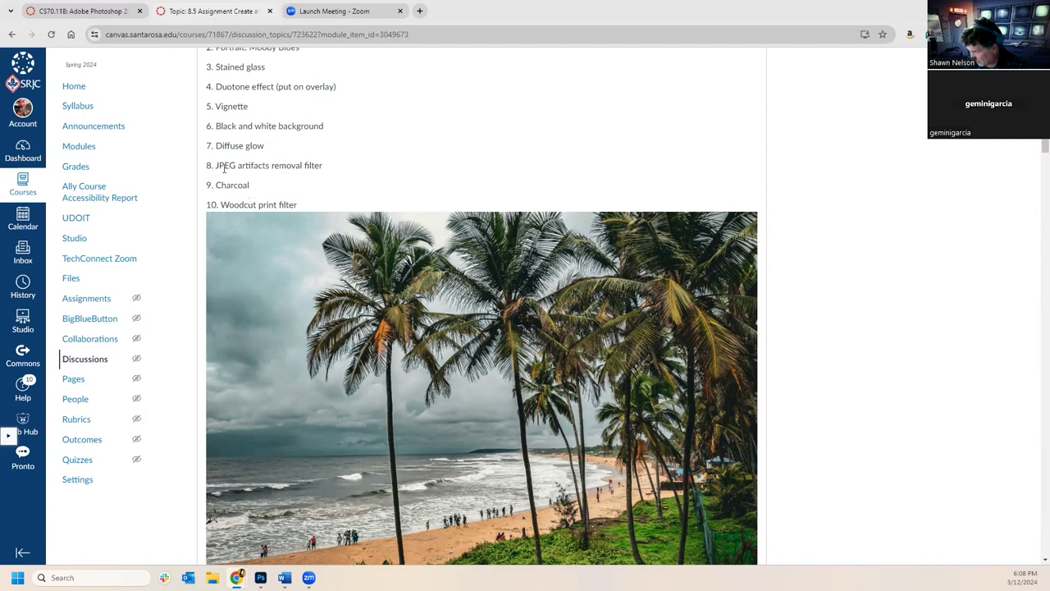
{"action": "left_click_drag", "start_coordinate": [215, 165], "coordinate": [370, 188]}
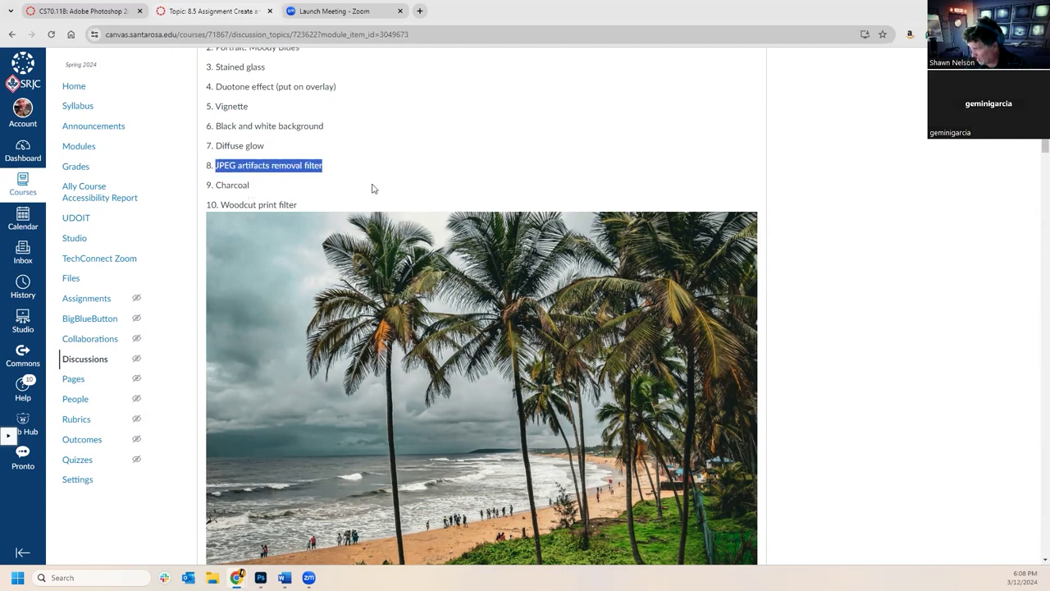
{"action": "scroll", "coordinate": [396, 182], "scroll_direction": "down", "scroll_amount": 1}
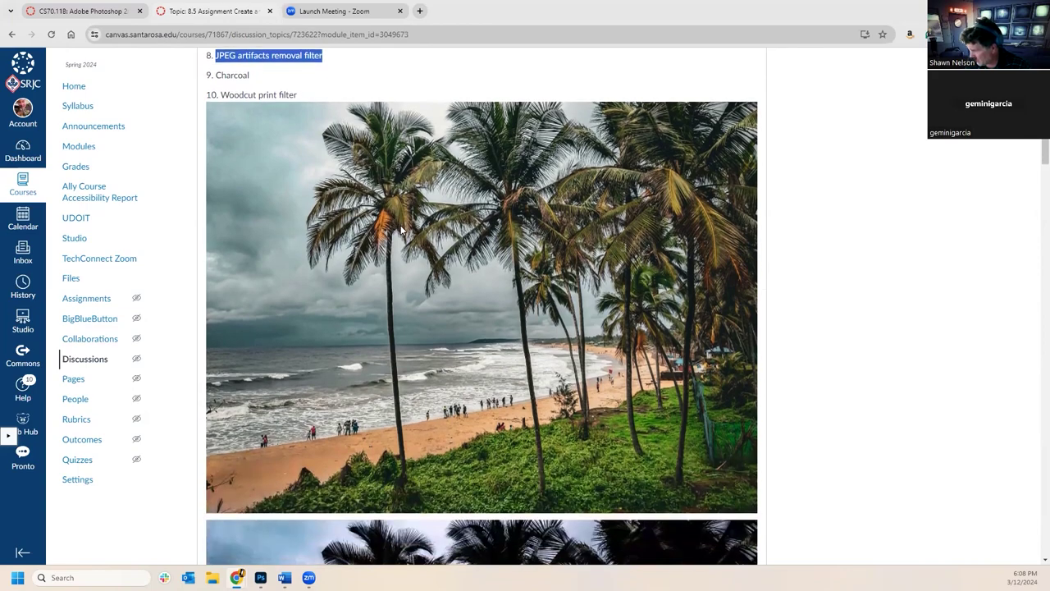
{"action": "scroll", "coordinate": [398, 213], "scroll_direction": "down", "scroll_amount": 4}
{"action": "scroll", "coordinate": [402, 231], "scroll_direction": "up", "scroll_amount": 4}
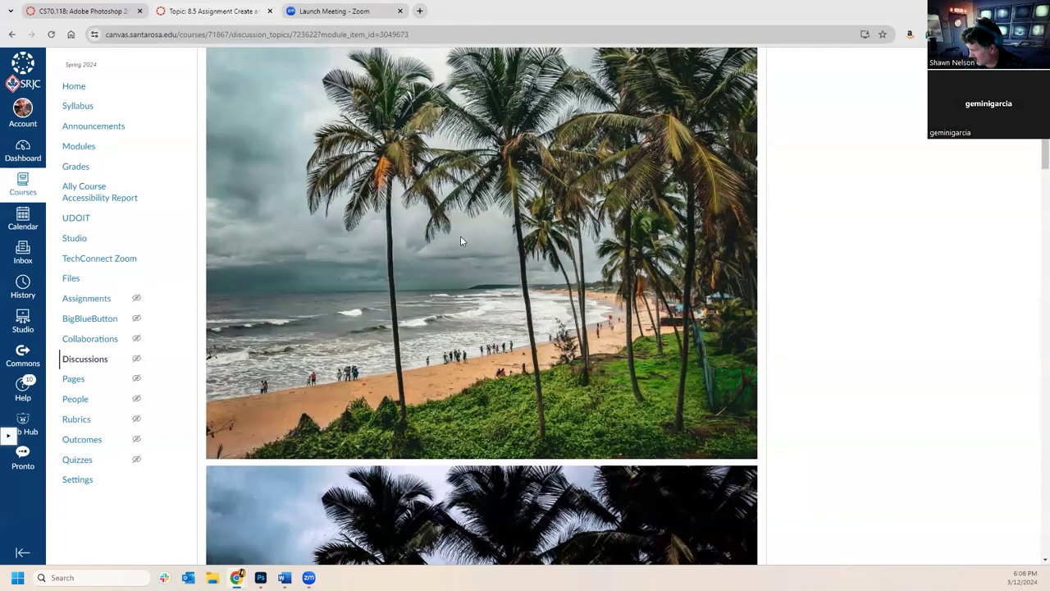
{"action": "scroll", "coordinate": [460, 234], "scroll_direction": "down", "scroll_amount": 5}
{"action": "scroll", "coordinate": [459, 238], "scroll_direction": "up", "scroll_amount": 1}
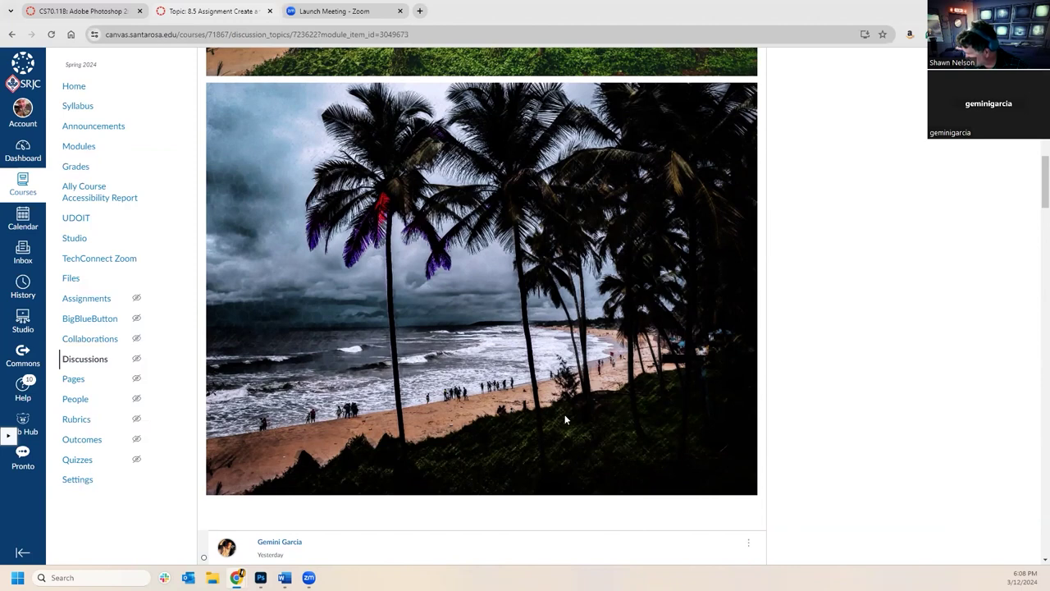
{"action": "scroll", "coordinate": [503, 407], "scroll_direction": "up", "scroll_amount": 5}
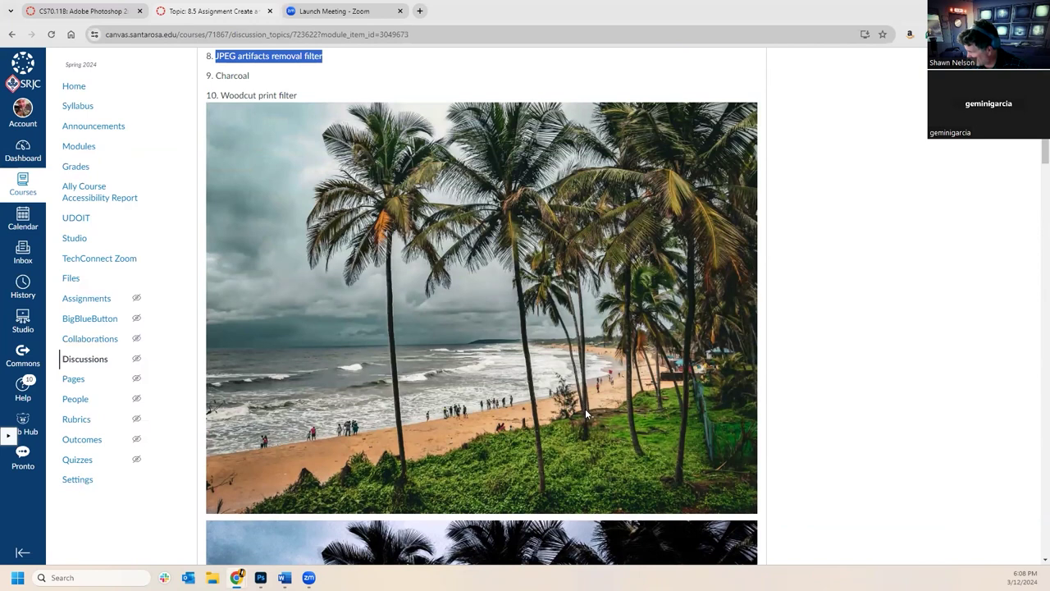
{"action": "scroll", "coordinate": [564, 414], "scroll_direction": "down", "scroll_amount": 5}
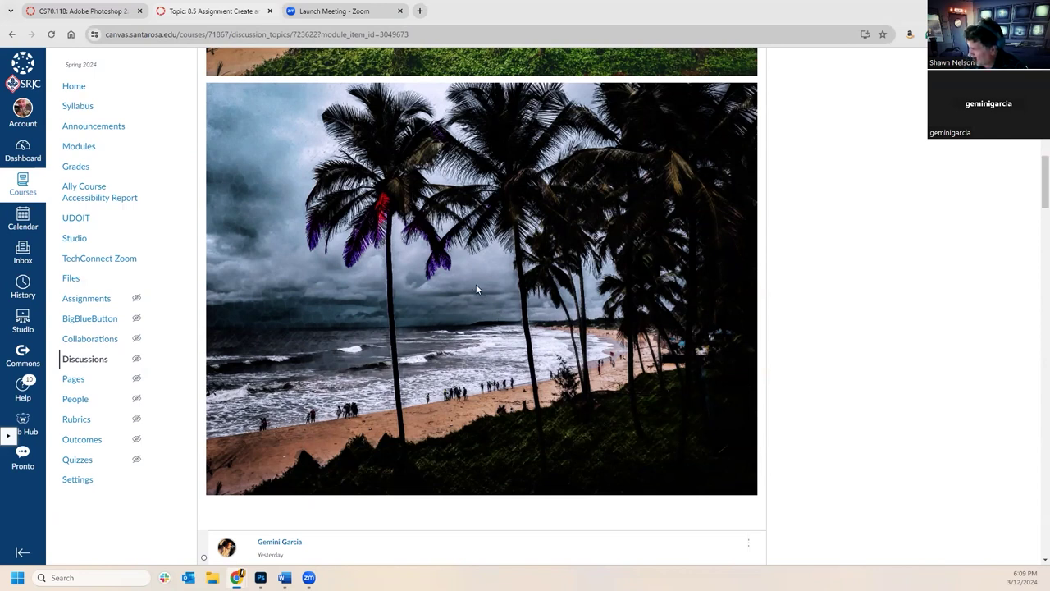
{"action": "scroll", "coordinate": [449, 289], "scroll_direction": "down", "scroll_amount": 4}
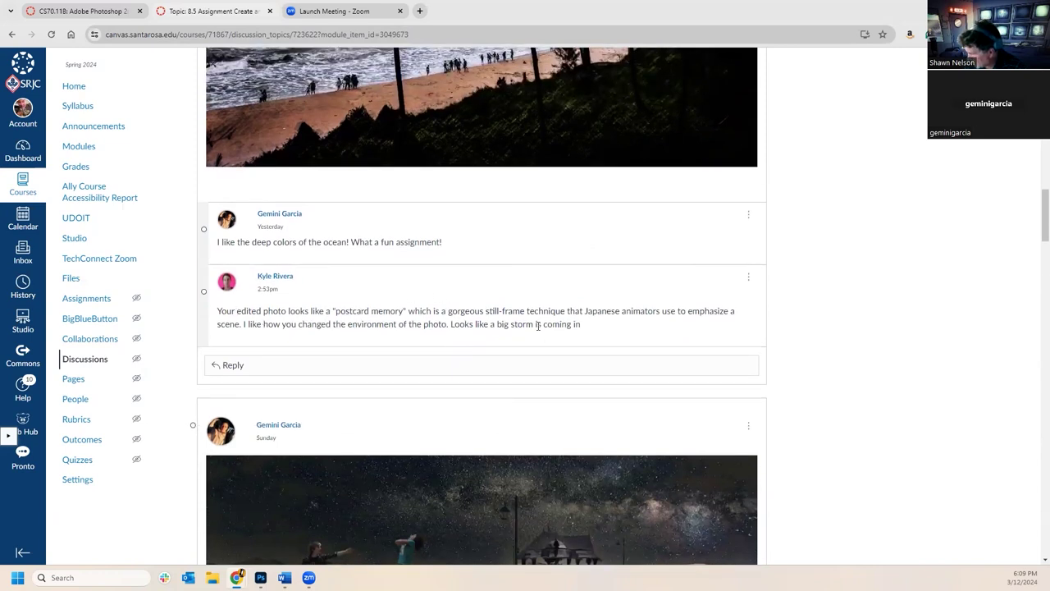
{"action": "scroll", "coordinate": [415, 270], "scroll_direction": "down", "scroll_amount": 3}
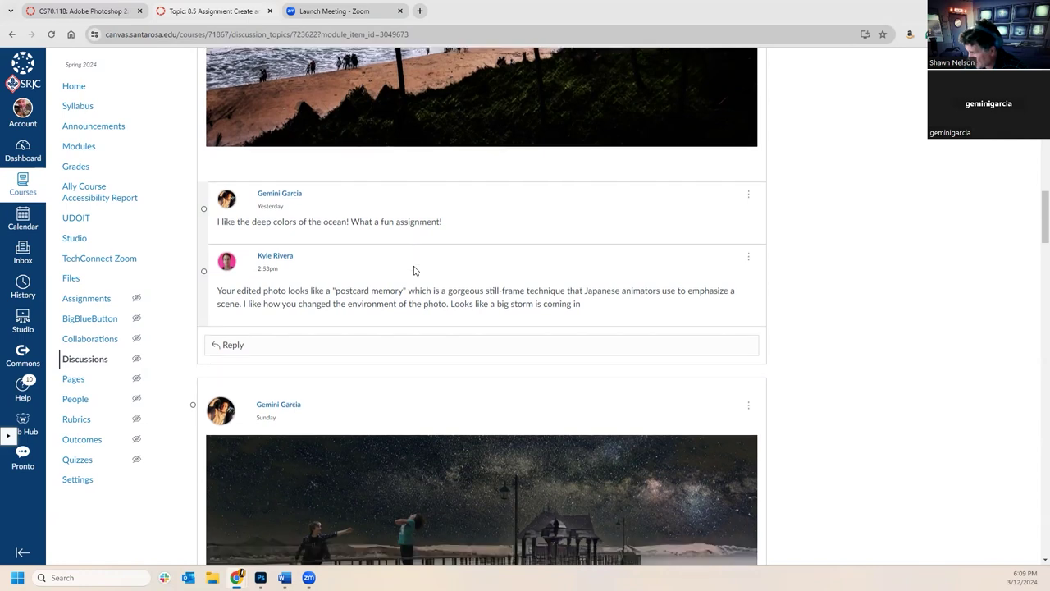
{"action": "scroll", "coordinate": [651, 400], "scroll_direction": "down", "scroll_amount": 1}
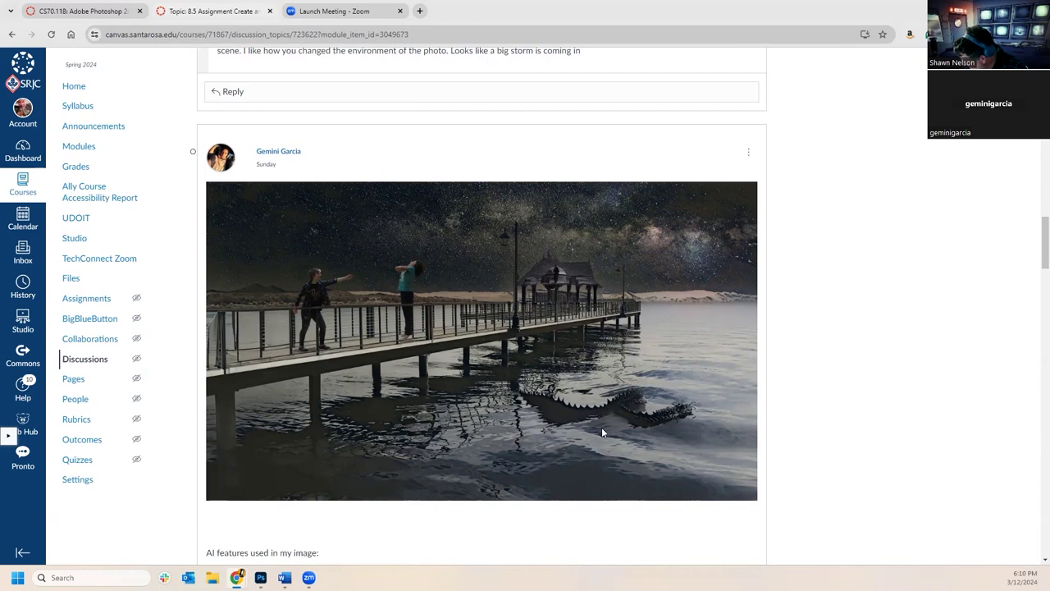
{"action": "scroll", "coordinate": [601, 426], "scroll_direction": "down", "scroll_amount": 2}
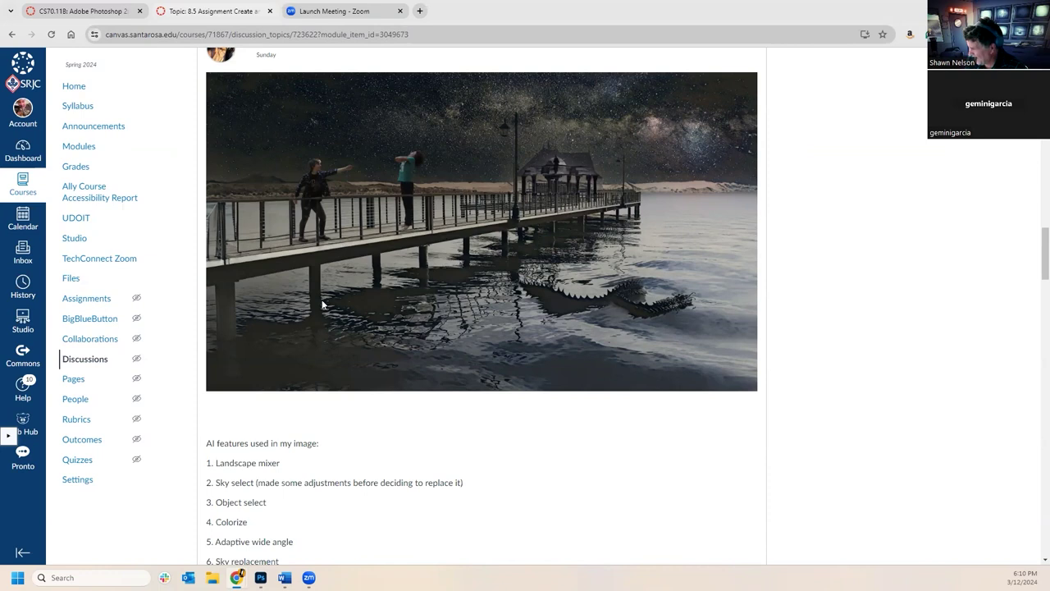
{"action": "scroll", "coordinate": [456, 447], "scroll_direction": "down", "scroll_amount": 1}
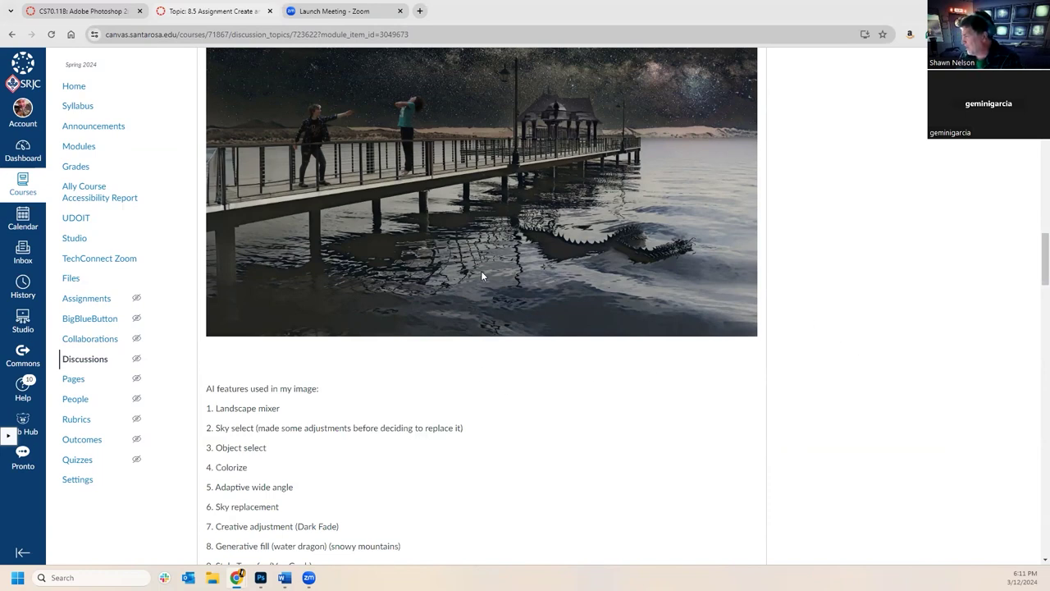
{"action": "scroll", "coordinate": [508, 354], "scroll_direction": "down", "scroll_amount": 2}
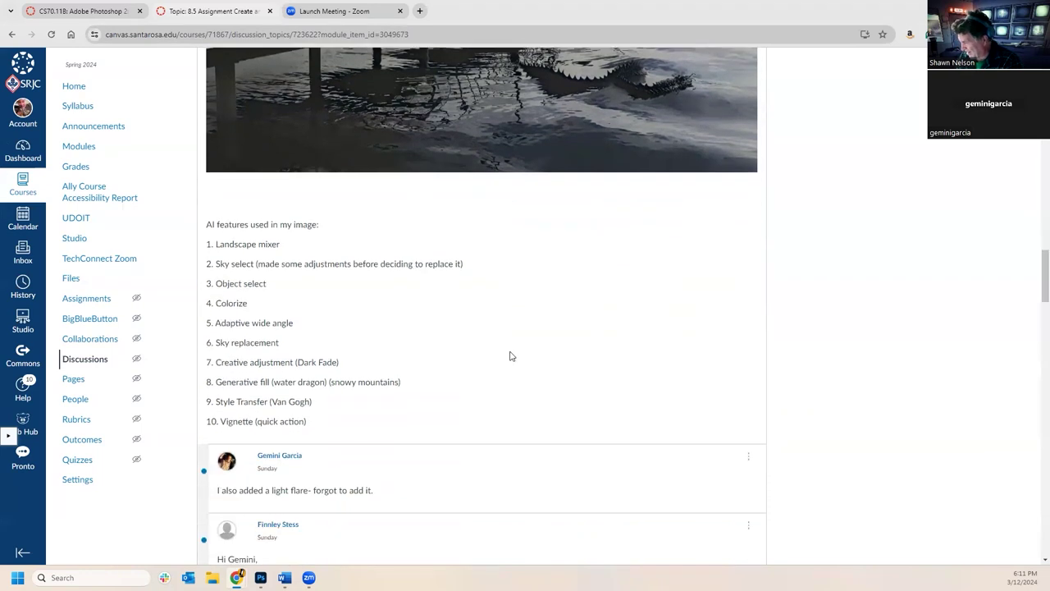
{"action": "scroll", "coordinate": [517, 373], "scroll_direction": "down", "scroll_amount": 1}
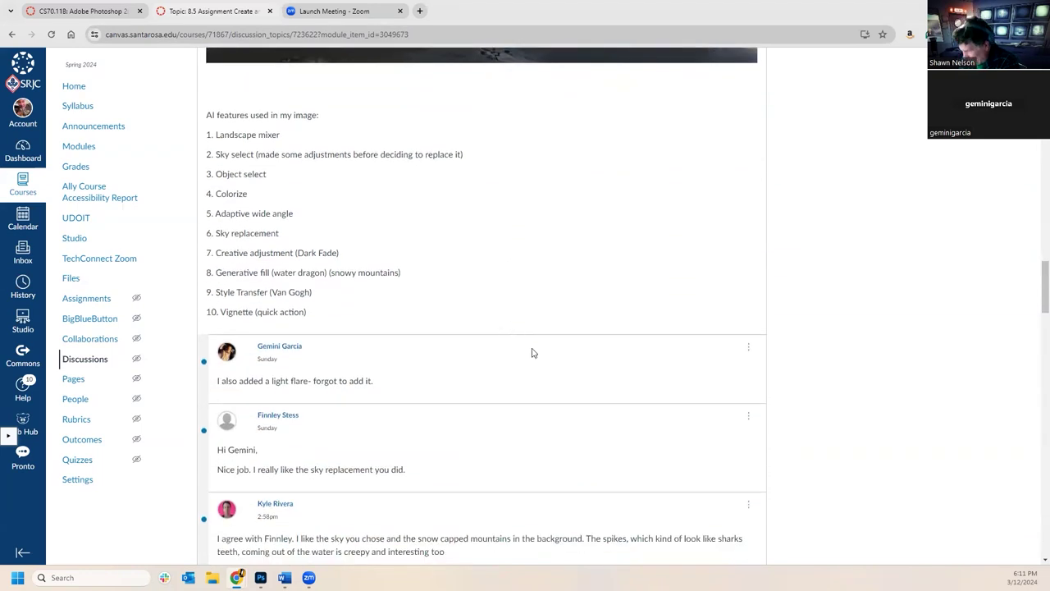
{"action": "scroll", "coordinate": [560, 298], "scroll_direction": "up", "scroll_amount": 1}
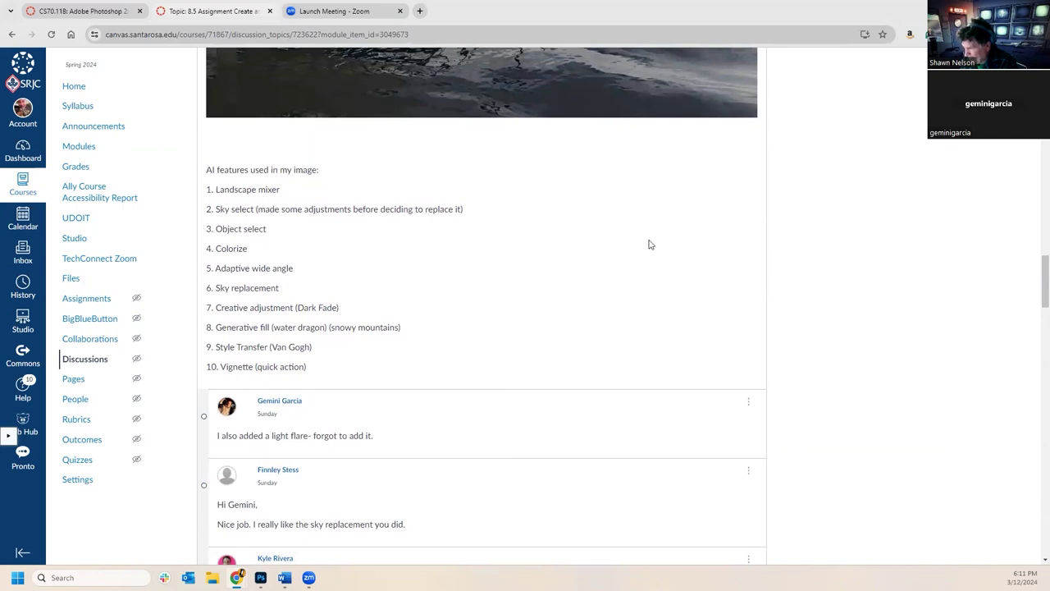
{"action": "scroll", "coordinate": [644, 242], "scroll_direction": "up", "scroll_amount": 3}
{"action": "scroll", "coordinate": [644, 271], "scroll_direction": "up", "scroll_amount": 1}
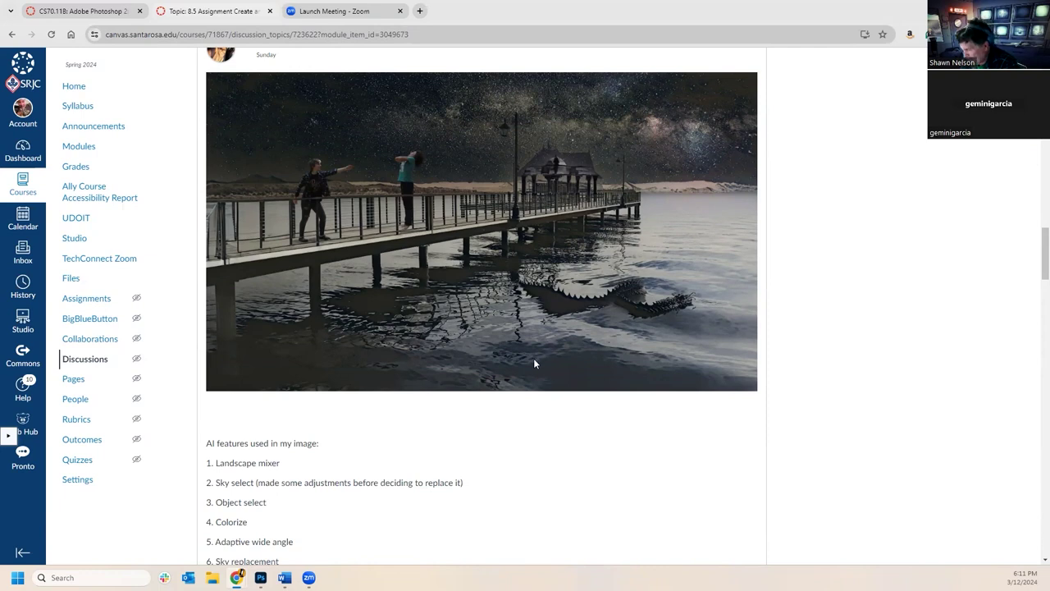
{"action": "scroll", "coordinate": [533, 357], "scroll_direction": "down", "scroll_amount": 2}
{"action": "scroll", "coordinate": [534, 358], "scroll_direction": "up", "scroll_amount": 1}
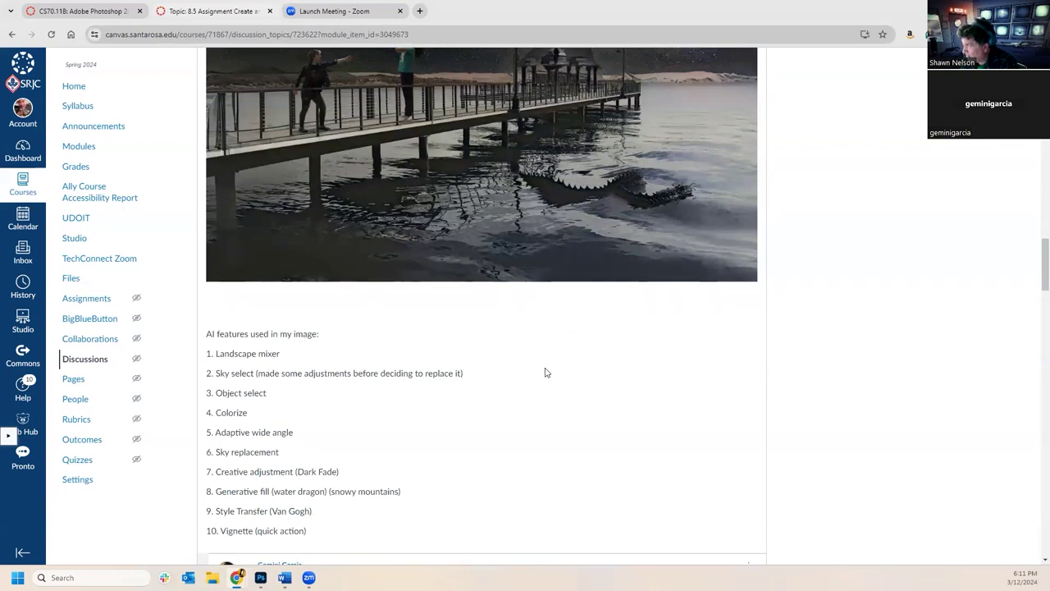
- Scroll up in the 8.5 Assignment discussion to the starry-night pier image post
{"action": "scroll", "coordinate": [544, 369], "scroll_direction": "up", "scroll_amount": 2}
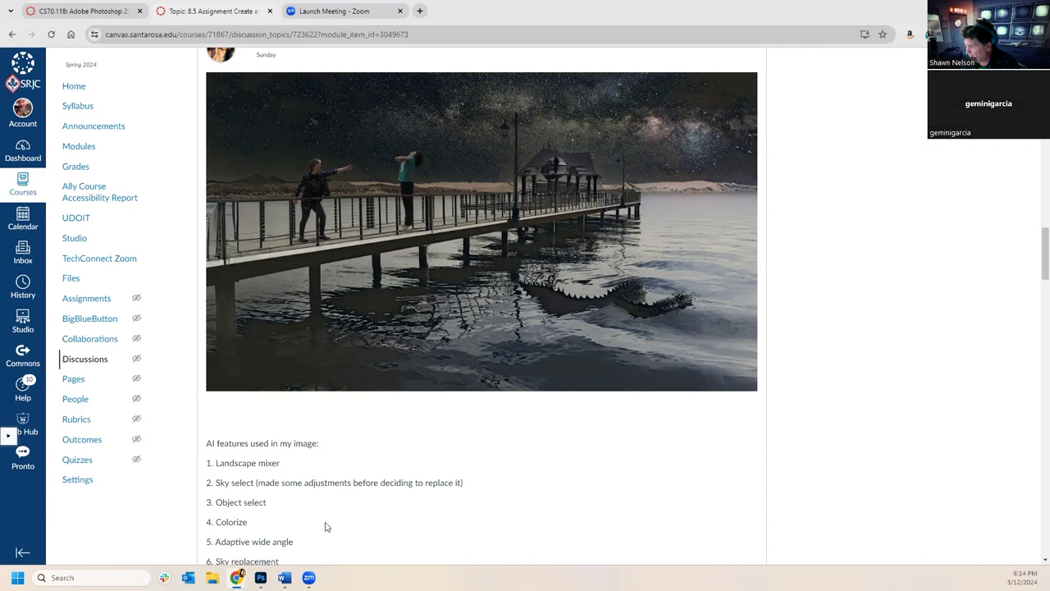
- Switch to Photoshop to show the fire sprite sheet of nine cartoon flames
{"action": "left_click", "coordinate": [260, 577]}
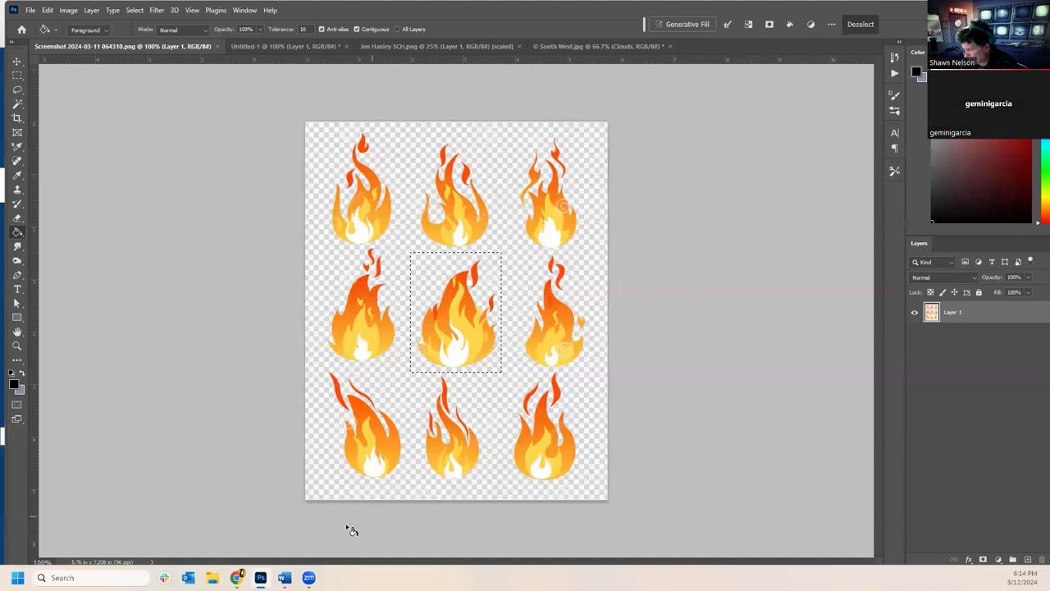
{"action": "mouse_move", "coordinate": [284, 579]}
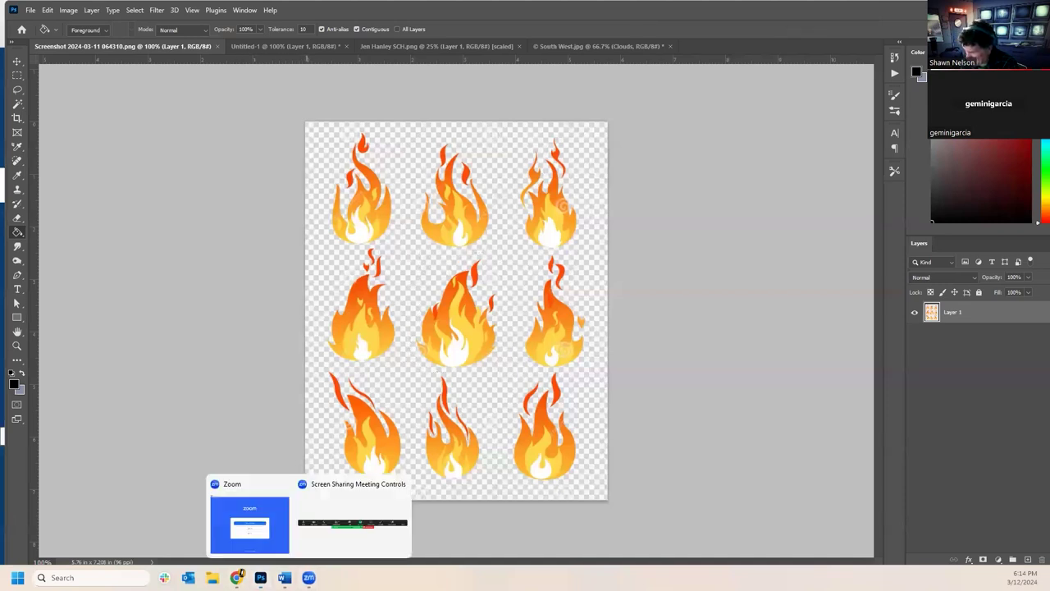
- Switch back to the Chrome 'Topic: 8.5 Assignment' window with the pier and water-dragon post
{"action": "mouse_move", "coordinate": [236, 578]}
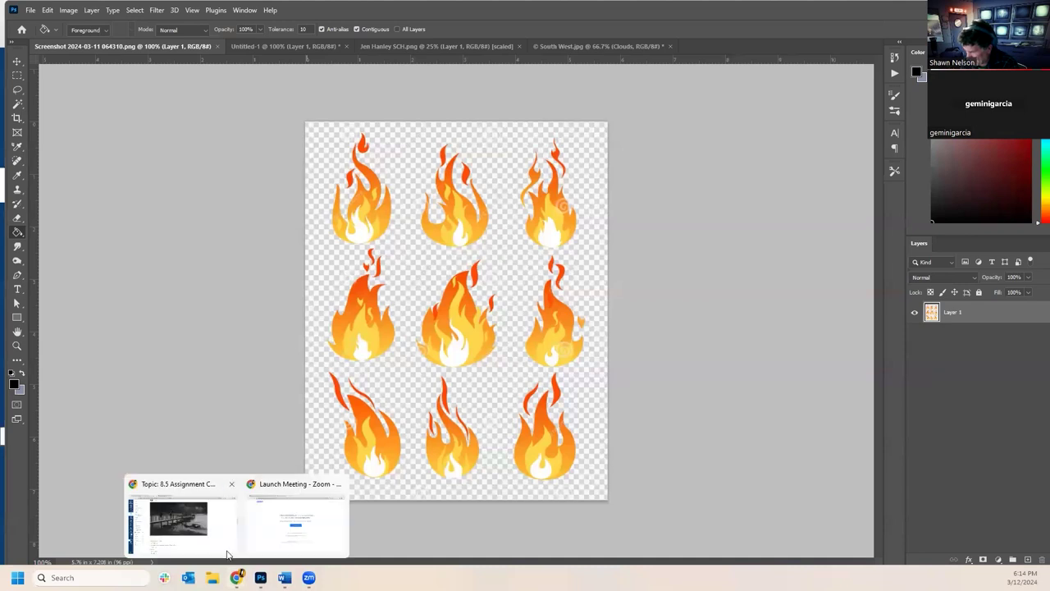
{"action": "left_click", "coordinate": [179, 521]}
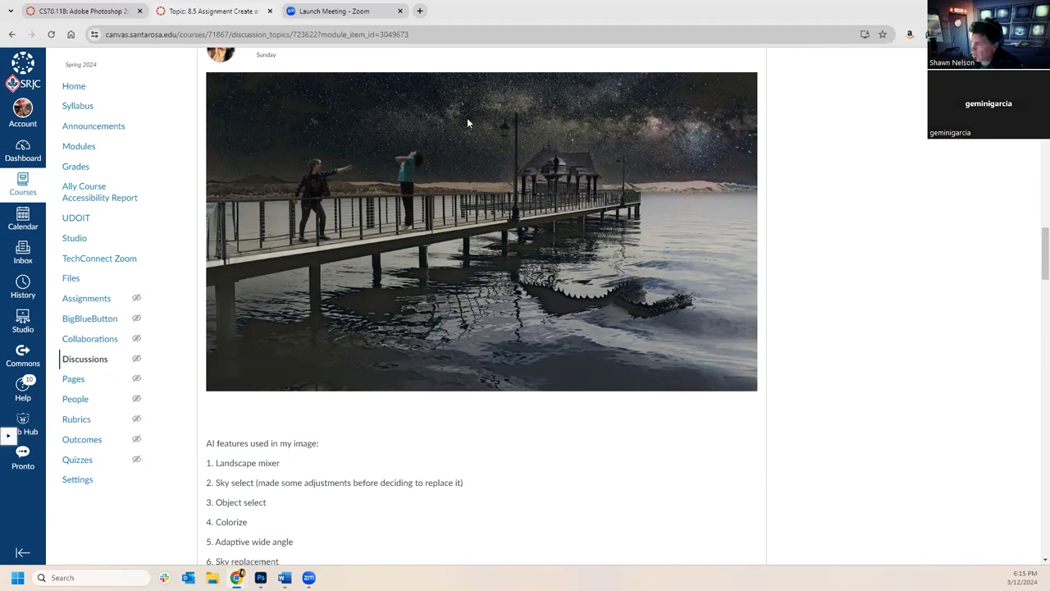
{"action": "scroll", "coordinate": [529, 267], "scroll_direction": "up", "scroll_amount": 1}
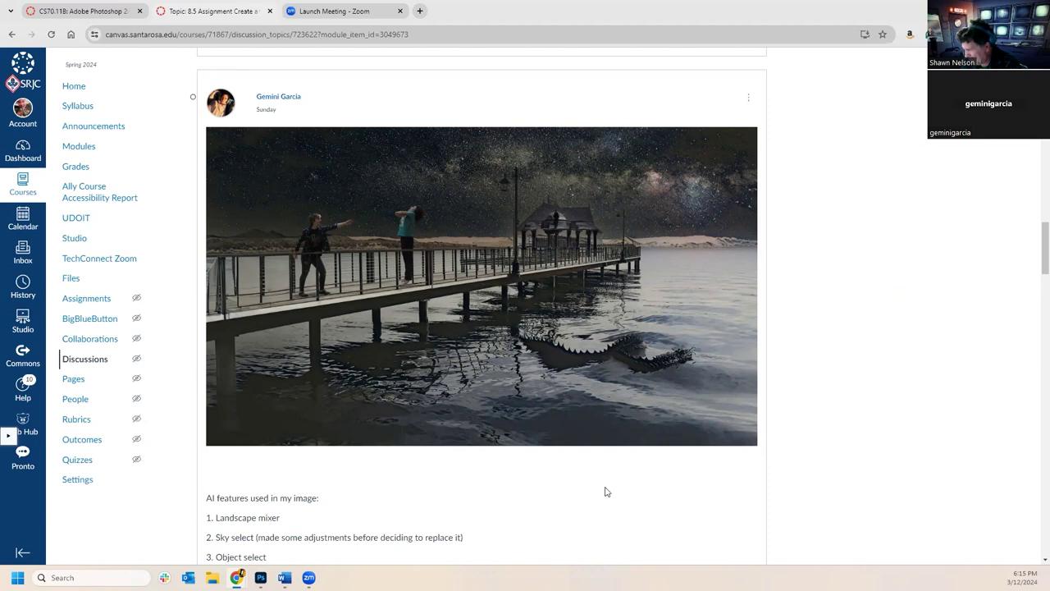
{"action": "scroll", "coordinate": [575, 424], "scroll_direction": "down", "scroll_amount": 2}
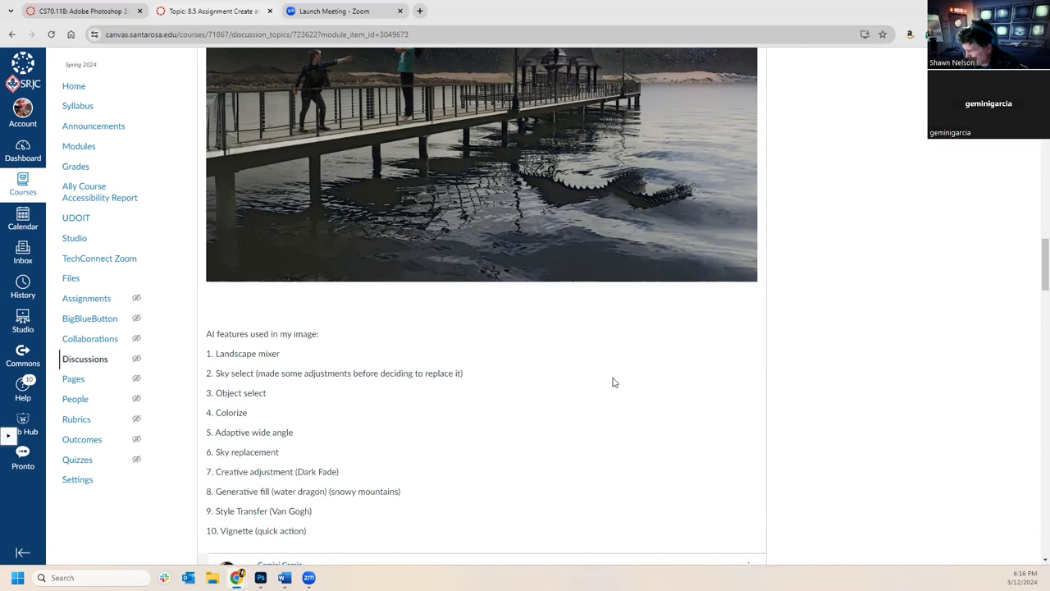
{"action": "scroll", "coordinate": [642, 369], "scroll_direction": "down", "scroll_amount": 1}
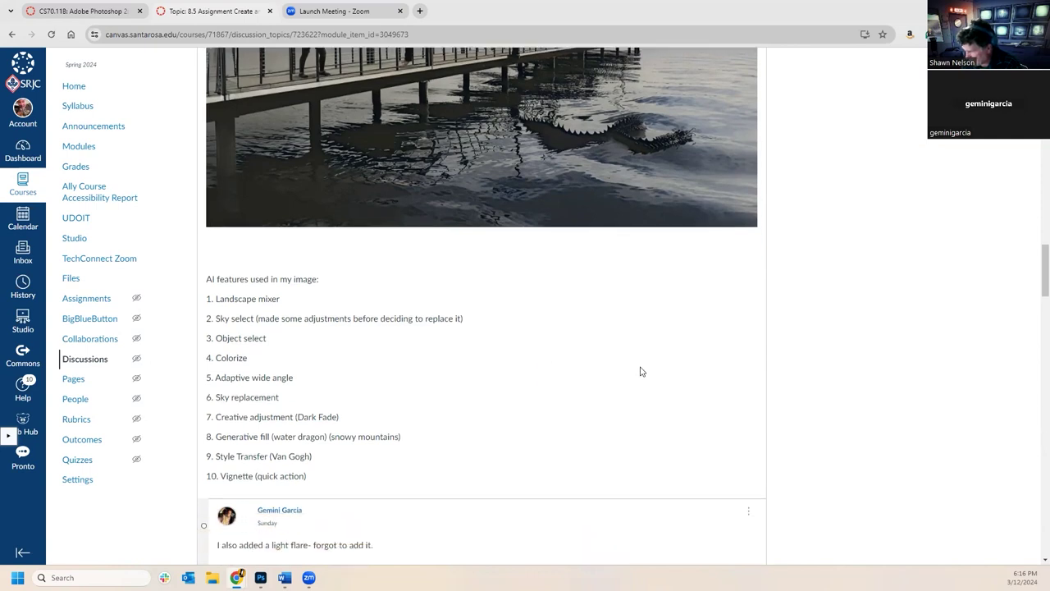
{"action": "scroll", "coordinate": [629, 371], "scroll_direction": "up", "scroll_amount": 1}
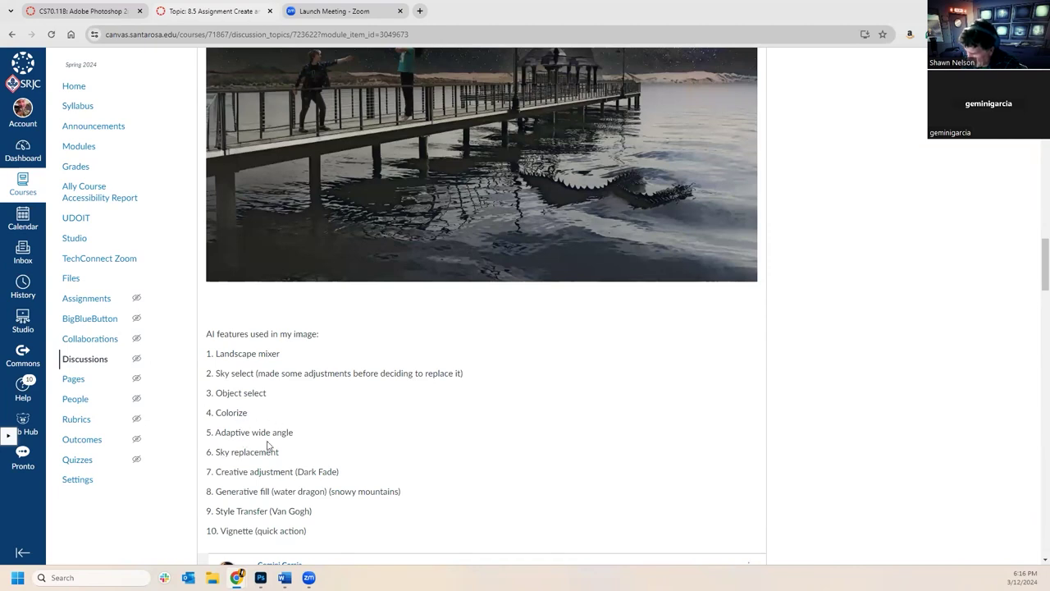
{"action": "scroll", "coordinate": [525, 405], "scroll_direction": "up", "scroll_amount": 4}
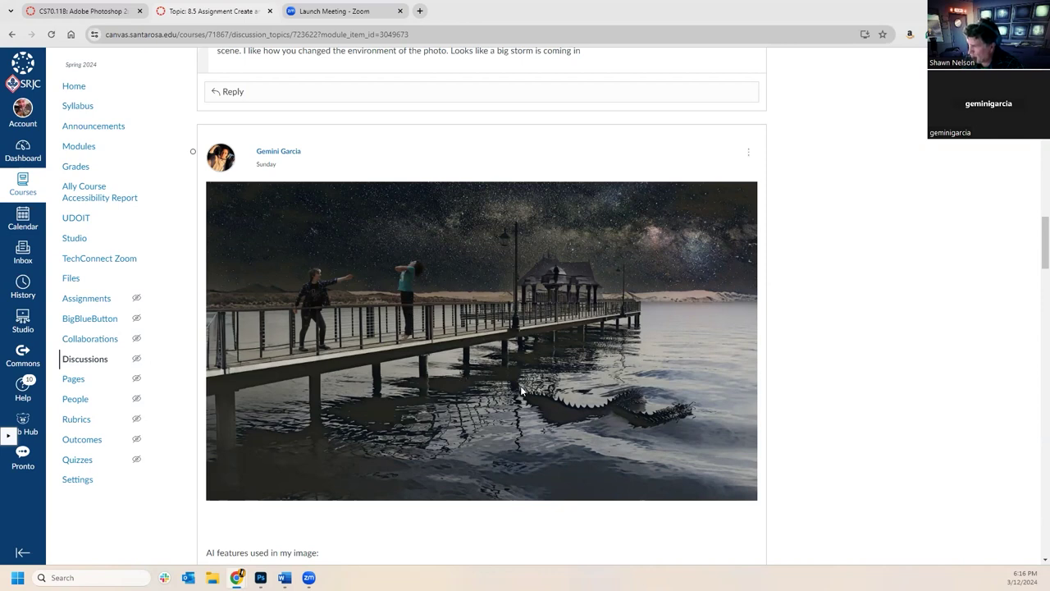
{"action": "scroll", "coordinate": [522, 394], "scroll_direction": "down", "scroll_amount": 1}
{"action": "scroll", "coordinate": [607, 466], "scroll_direction": "down", "scroll_amount": 1}
{"action": "scroll", "coordinate": [623, 467], "scroll_direction": "up", "scroll_amount": 1}
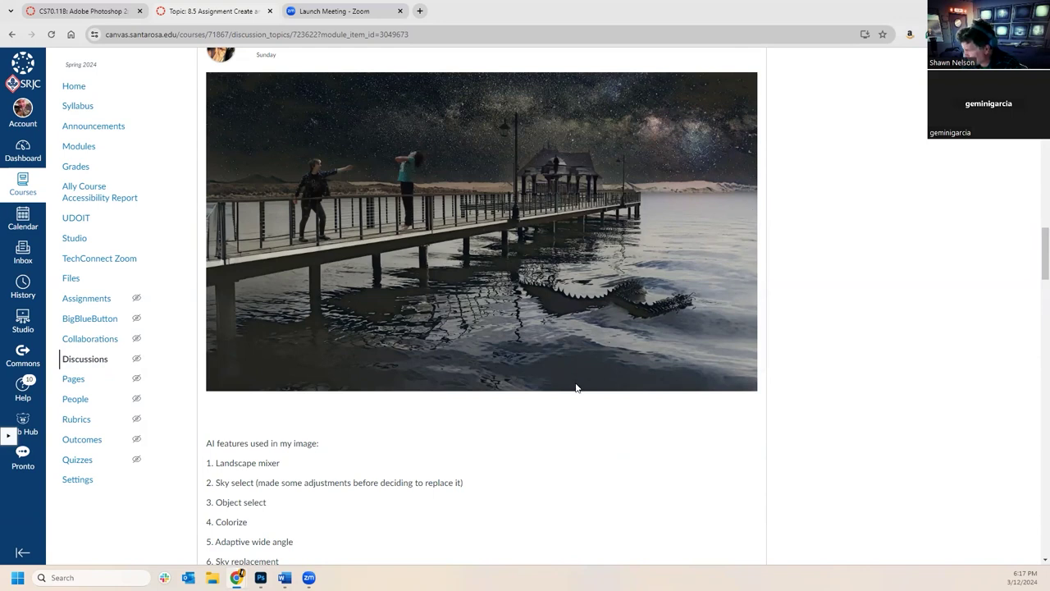
{"action": "scroll", "coordinate": [583, 370], "scroll_direction": "down", "scroll_amount": 2}
{"action": "scroll", "coordinate": [593, 370], "scroll_direction": "down", "scroll_amount": 2}
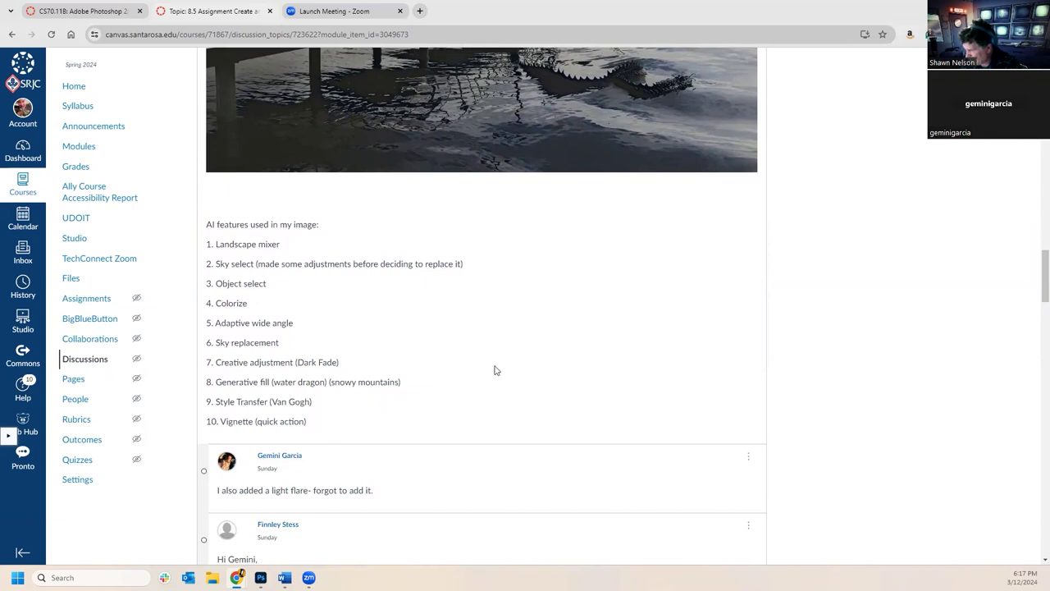
{"action": "scroll", "coordinate": [542, 336], "scroll_direction": "up", "scroll_amount": 3}
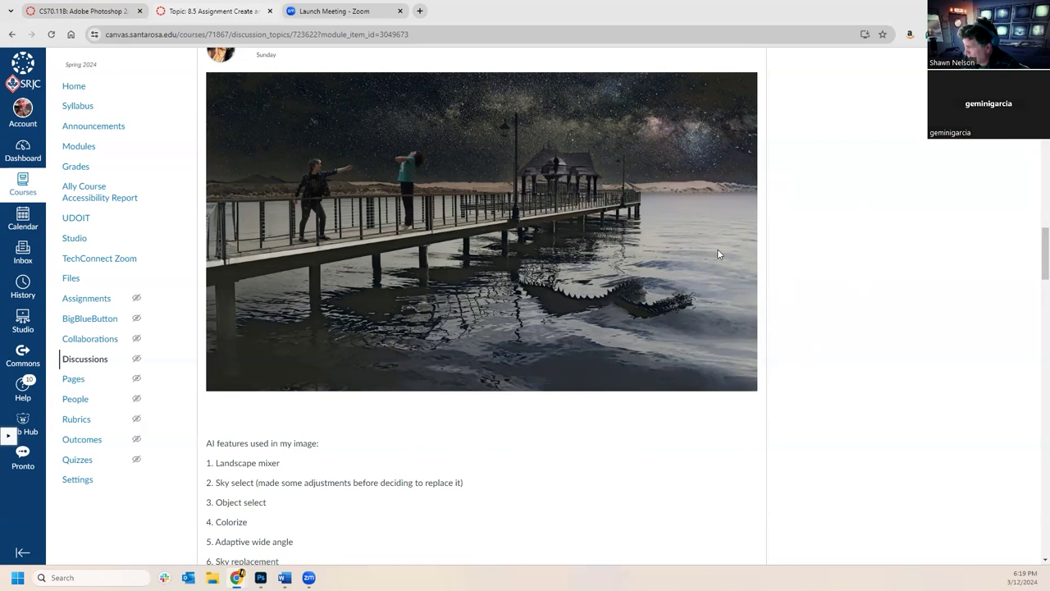
- Scroll around the pier post to read its AI features list, including Colorize and Adaptive wide angle
{"action": "scroll", "coordinate": [630, 266], "scroll_direction": "down", "scroll_amount": 1}
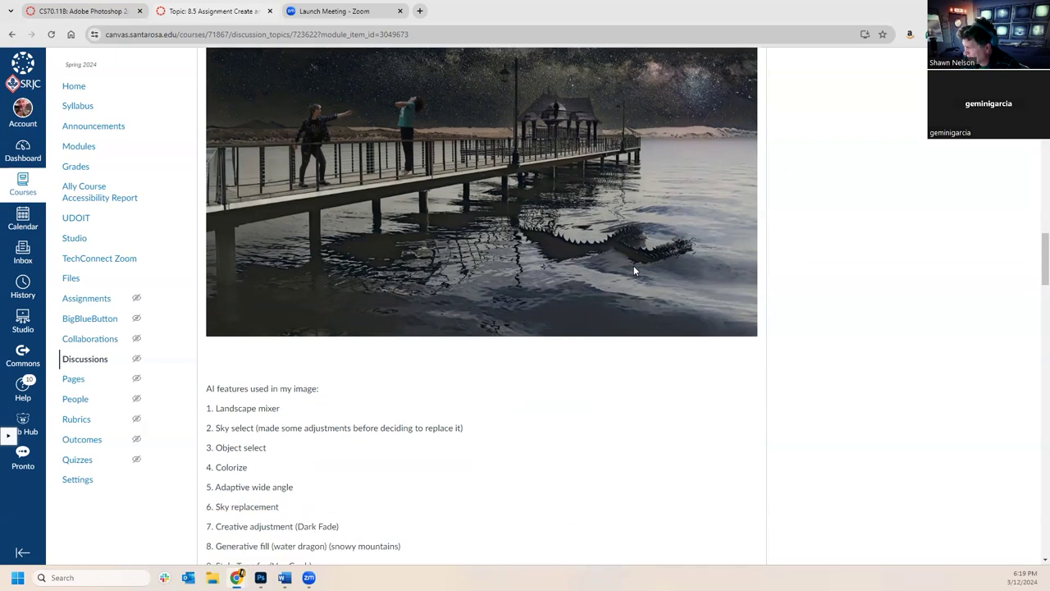
{"action": "scroll", "coordinate": [714, 336], "scroll_direction": "up", "scroll_amount": 1}
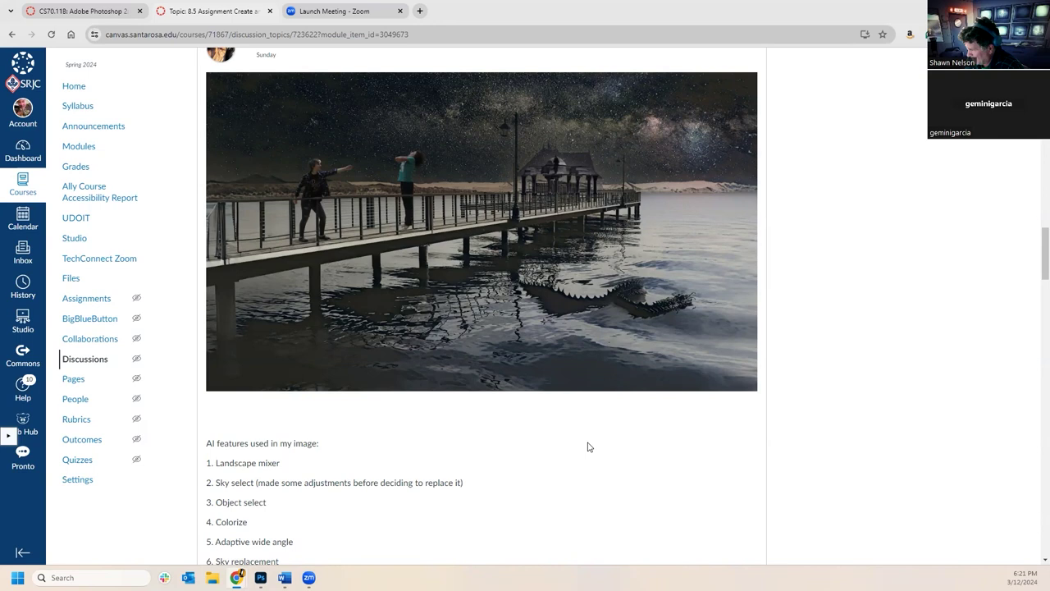
{"action": "scroll", "coordinate": [547, 456], "scroll_direction": "down", "scroll_amount": 3}
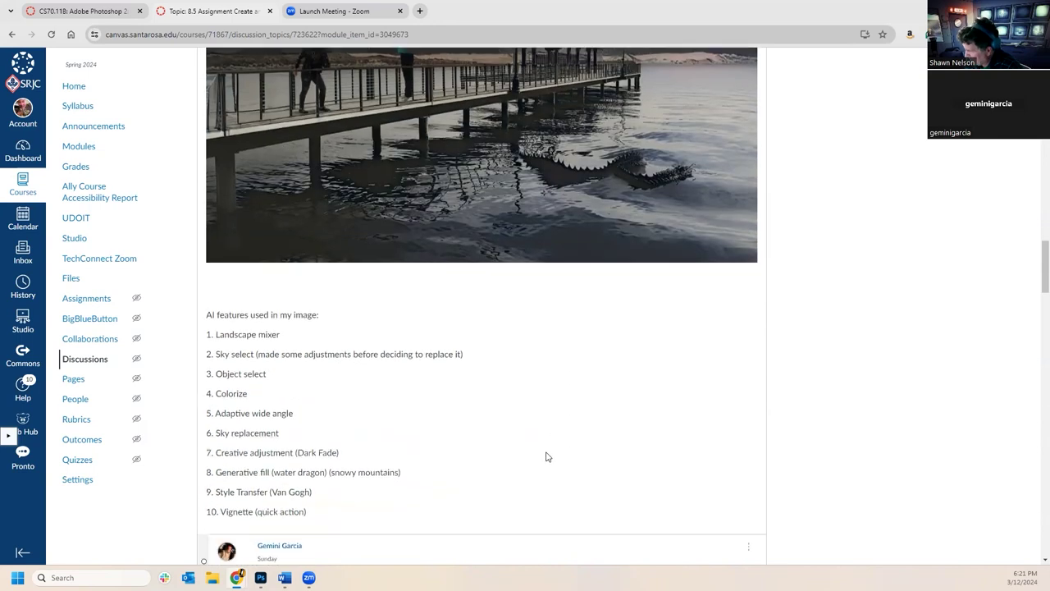
{"action": "scroll", "coordinate": [598, 430], "scroll_direction": "up", "scroll_amount": 2}
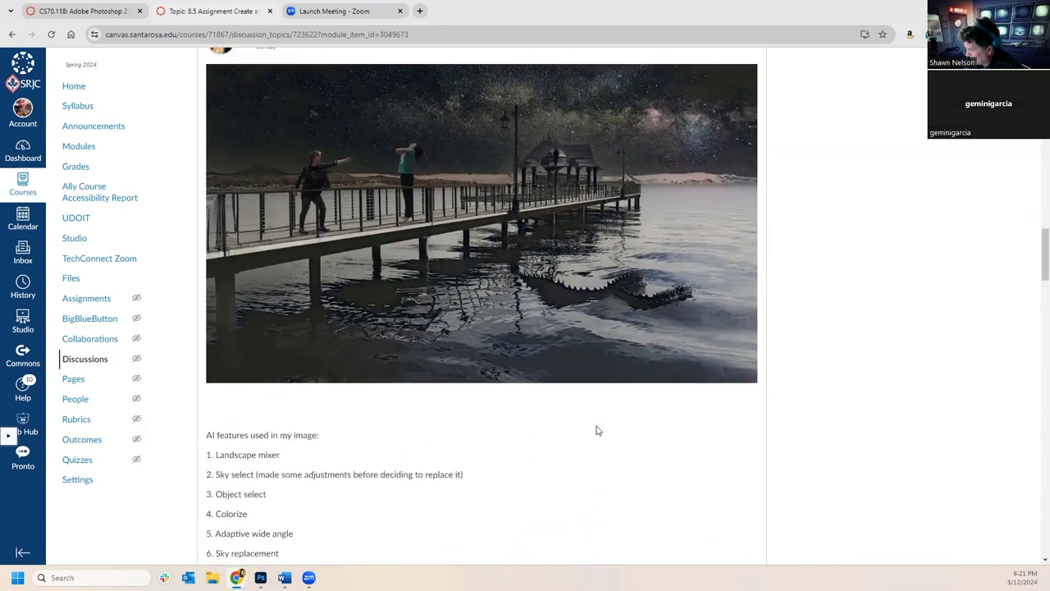
{"action": "scroll", "coordinate": [600, 437], "scroll_direction": "down", "scroll_amount": 2}
{"action": "scroll", "coordinate": [561, 417], "scroll_direction": "down", "scroll_amount": 3}
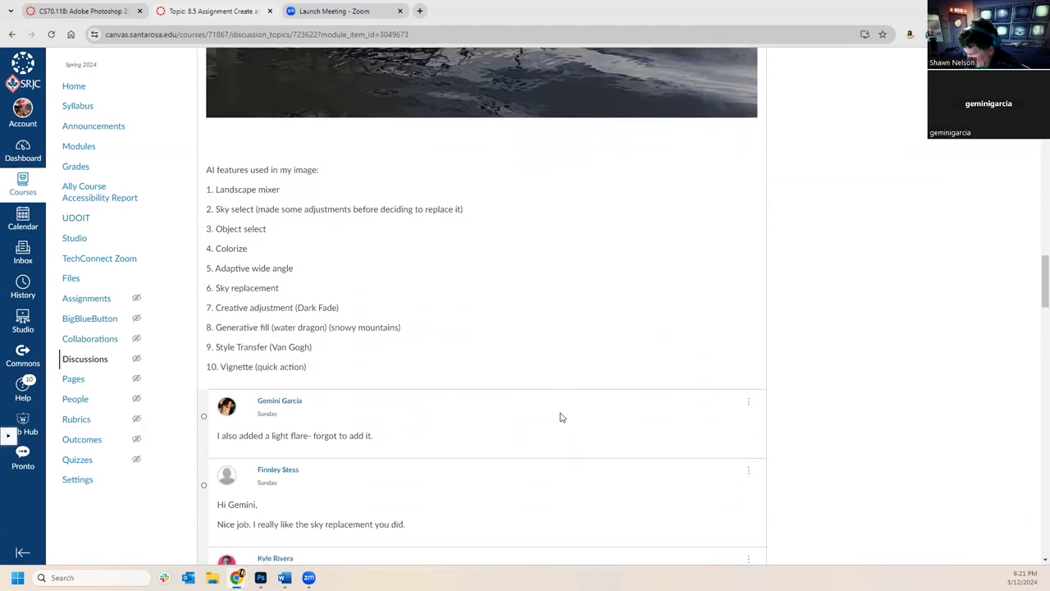
{"action": "scroll", "coordinate": [562, 418], "scroll_direction": "down", "scroll_amount": 7}
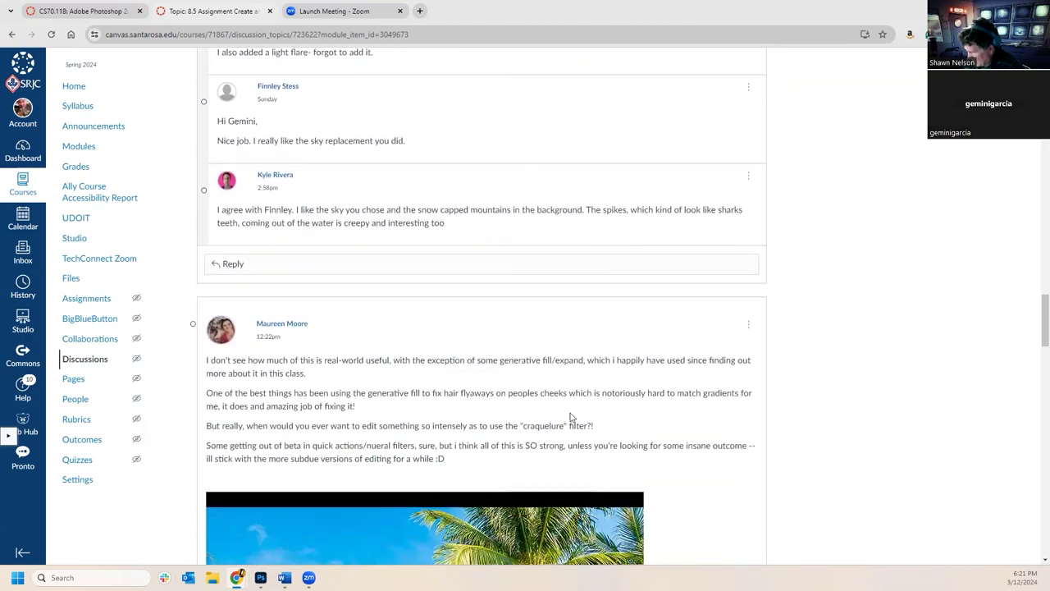
{"action": "scroll", "coordinate": [676, 412], "scroll_direction": "up", "scroll_amount": 1}
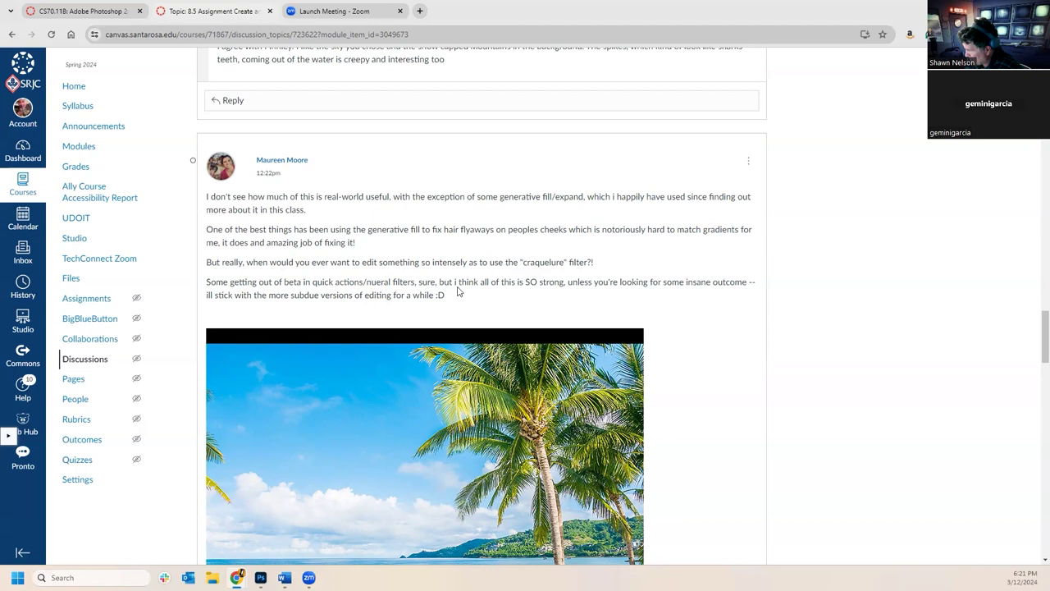
{"action": "scroll", "coordinate": [803, 319], "scroll_direction": "down", "scroll_amount": 8}
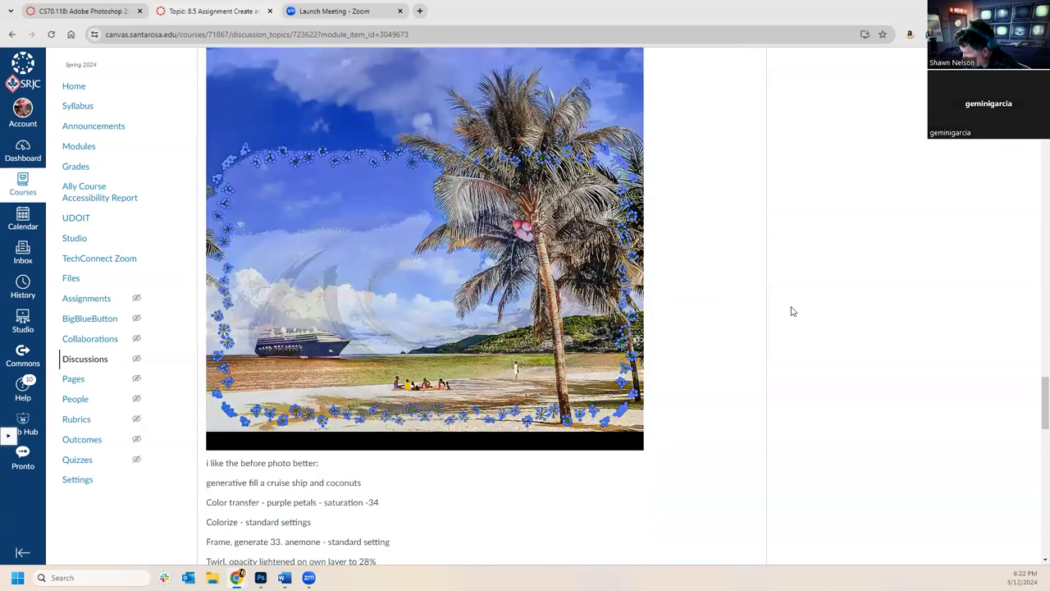
{"action": "scroll", "coordinate": [790, 309], "scroll_direction": "down", "scroll_amount": 1}
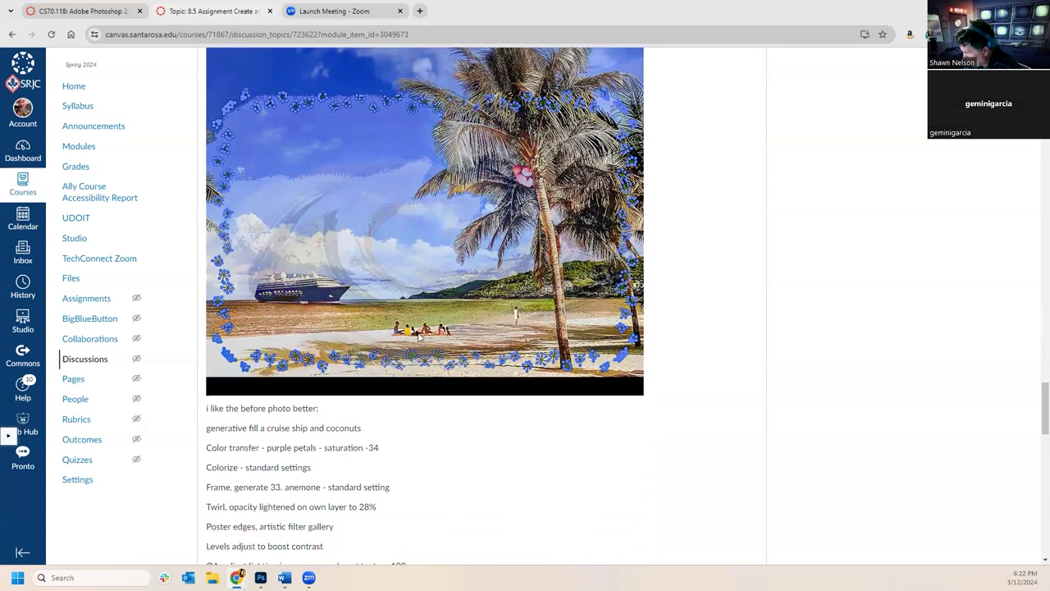
{"action": "scroll", "coordinate": [676, 341], "scroll_direction": "up", "scroll_amount": 3}
{"action": "scroll", "coordinate": [676, 341], "scroll_direction": "up", "scroll_amount": 8}
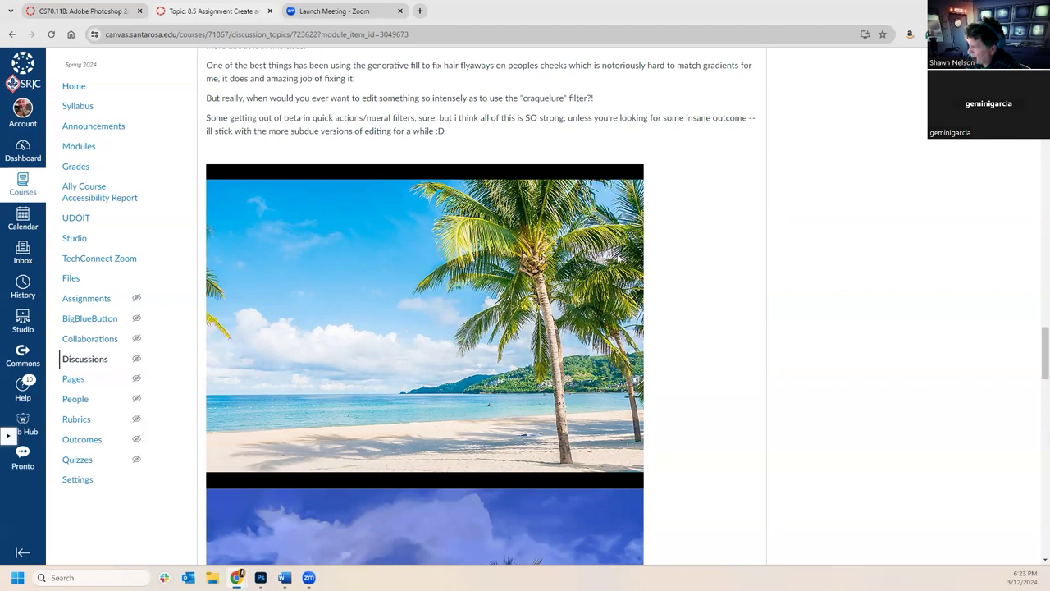
{"action": "scroll", "coordinate": [615, 256], "scroll_direction": "up", "scroll_amount": 3}
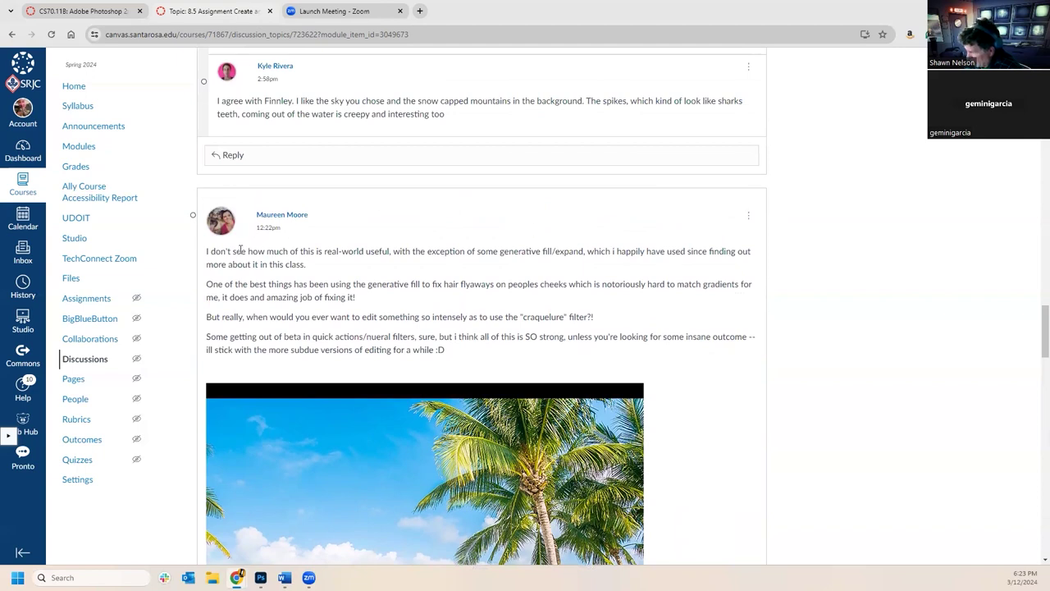
{"action": "scroll", "coordinate": [680, 356], "scroll_direction": "down", "scroll_amount": 6}
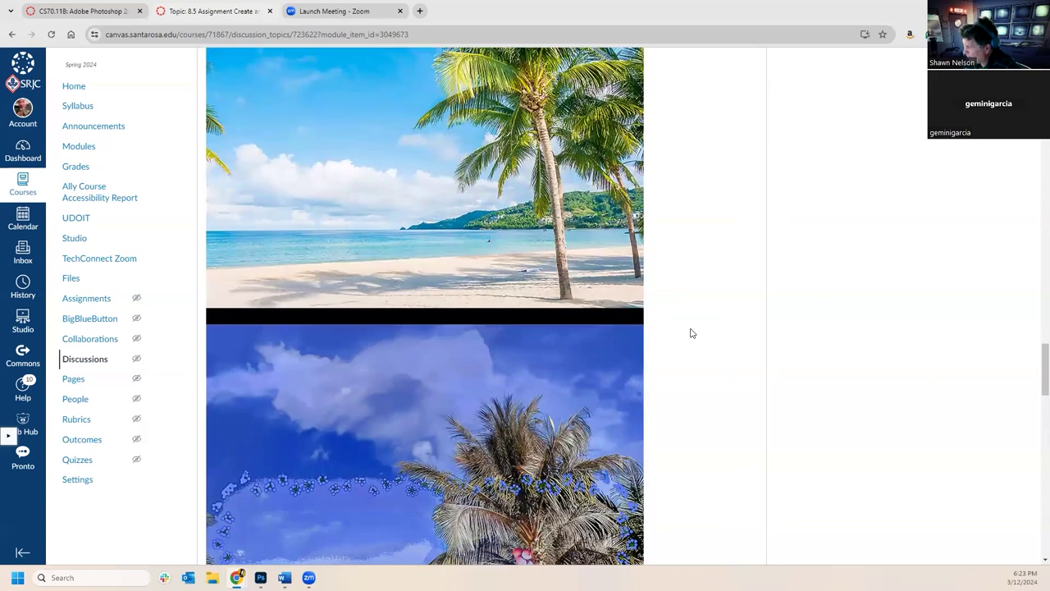
{"action": "scroll", "coordinate": [673, 320], "scroll_direction": "up", "scroll_amount": 2}
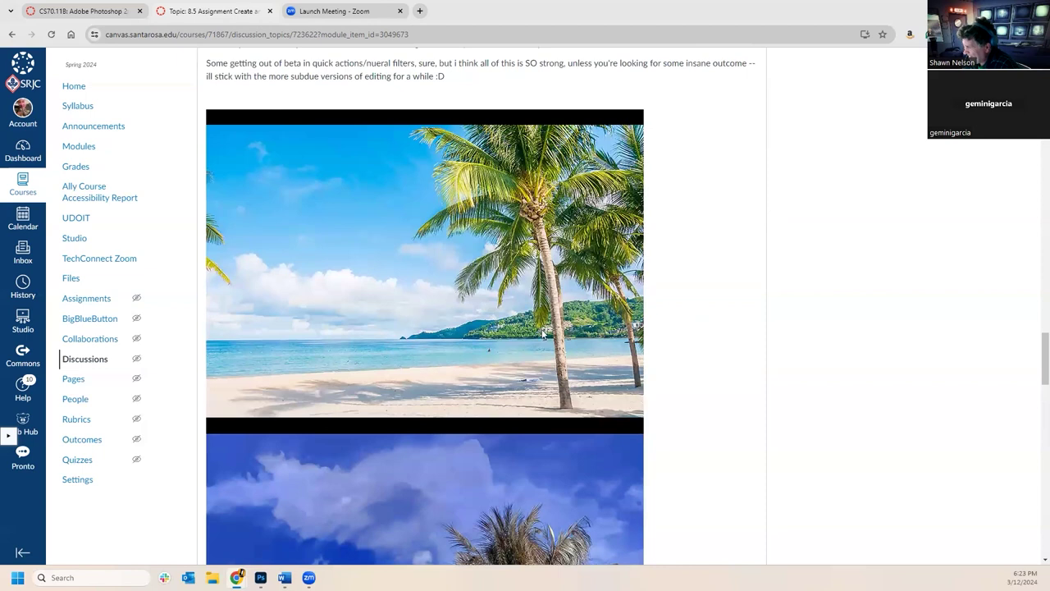
{"action": "scroll", "coordinate": [489, 373], "scroll_direction": "down", "scroll_amount": 4}
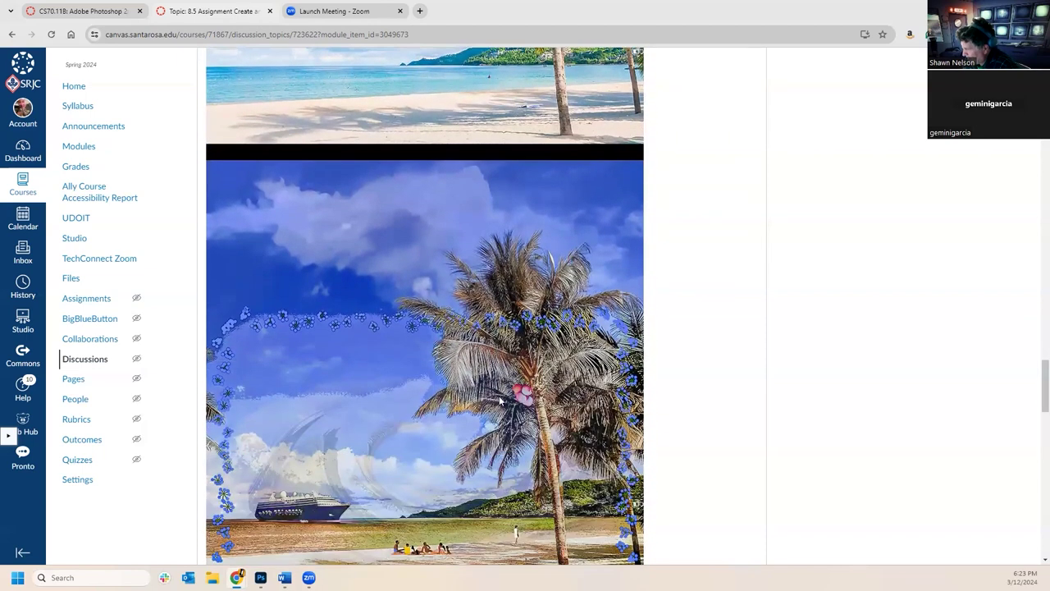
{"action": "scroll", "coordinate": [358, 424], "scroll_direction": "down", "scroll_amount": 2}
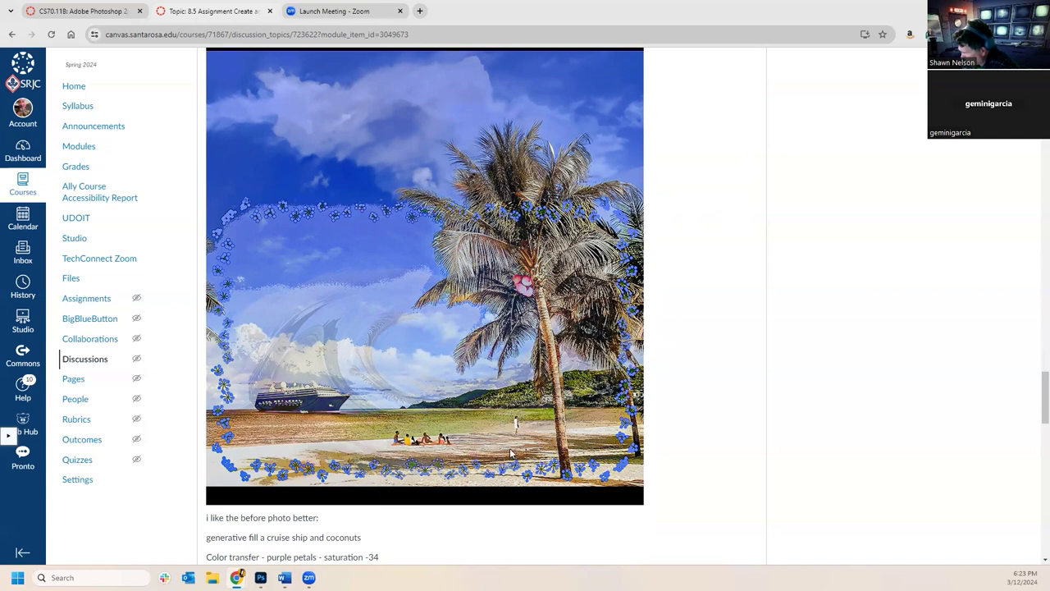
{"action": "scroll", "coordinate": [507, 447], "scroll_direction": "down", "scroll_amount": 3}
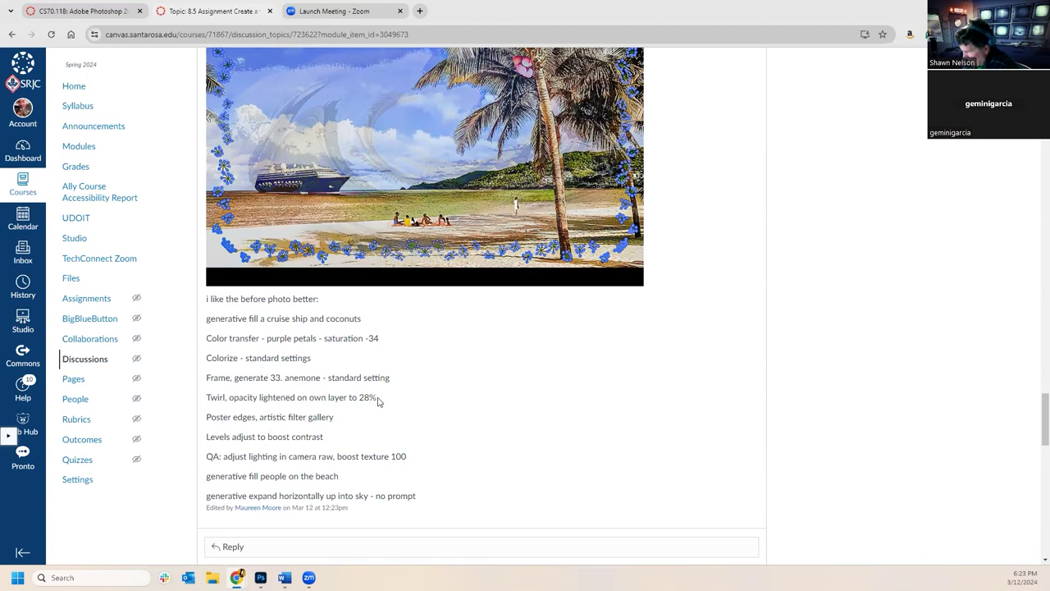
{"action": "scroll", "coordinate": [461, 340], "scroll_direction": "up", "scroll_amount": 2}
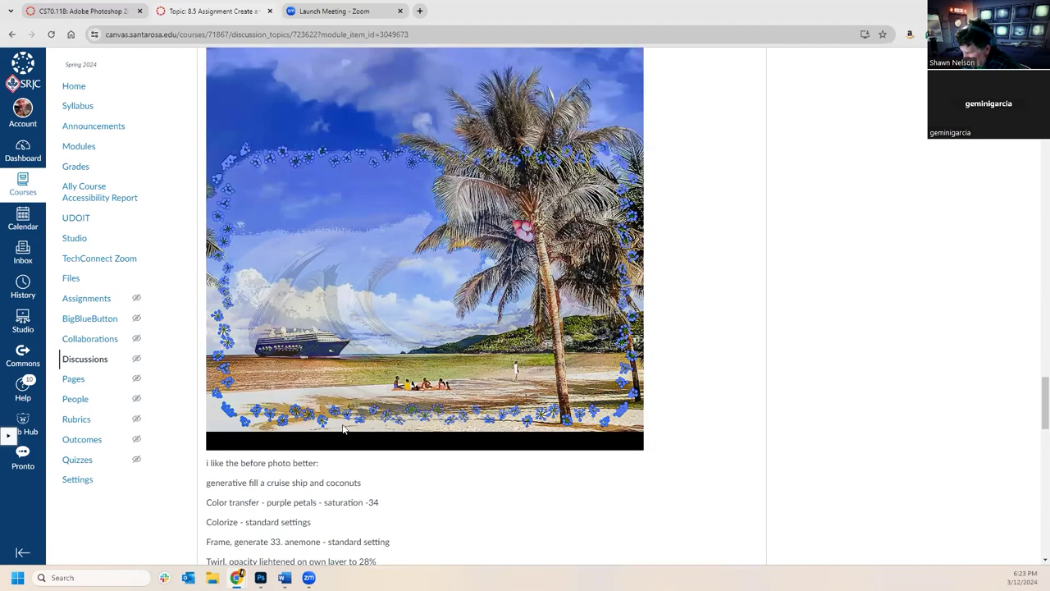
{"action": "scroll", "coordinate": [287, 316], "scroll_direction": "down", "scroll_amount": 2}
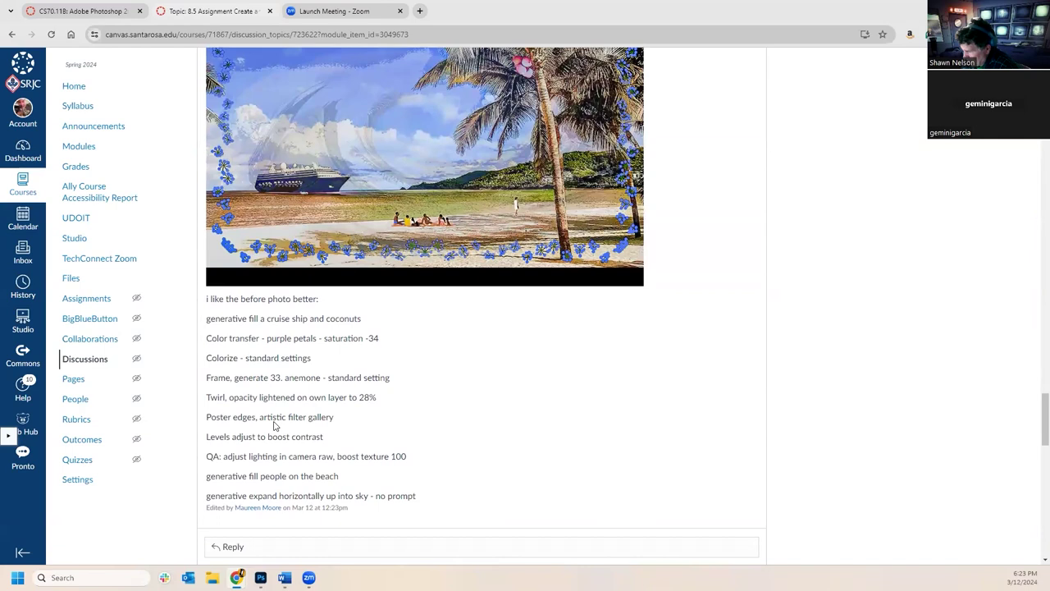
{"action": "scroll", "coordinate": [498, 410], "scroll_direction": "up", "scroll_amount": 2}
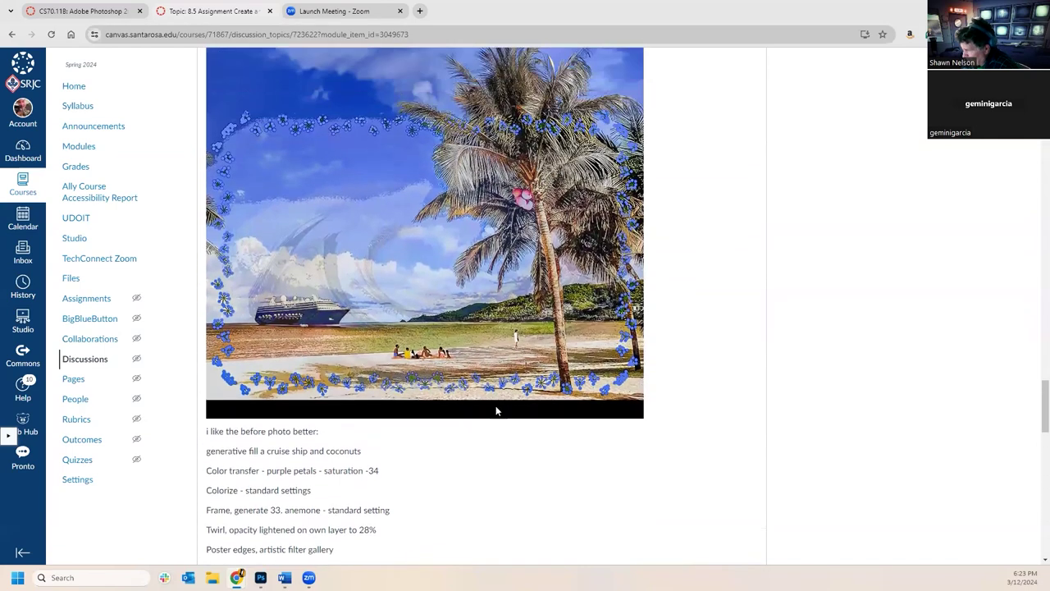
{"action": "scroll", "coordinate": [495, 410], "scroll_direction": "up", "scroll_amount": 1}
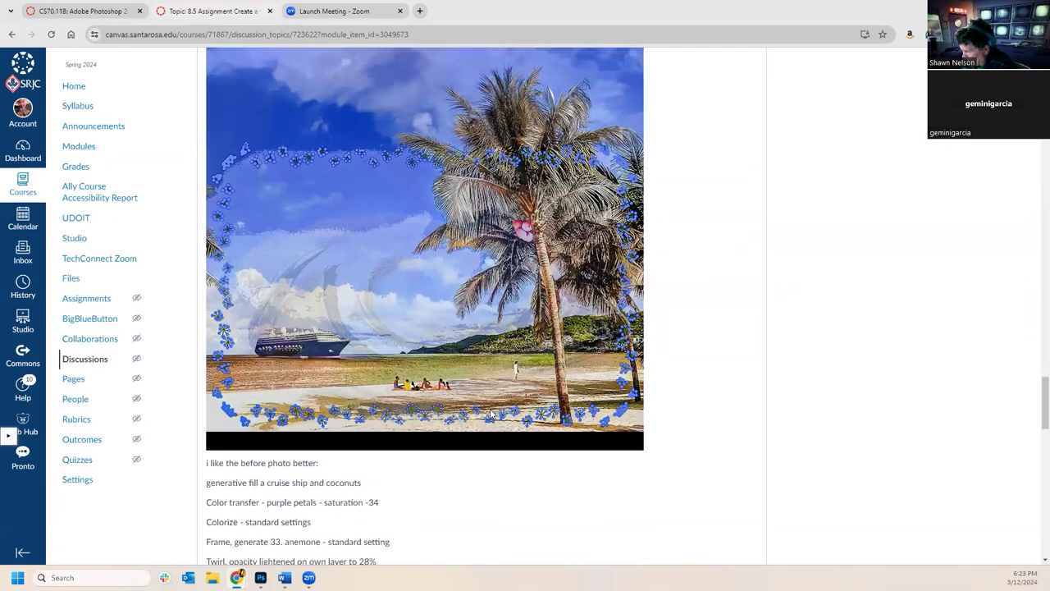
{"action": "scroll", "coordinate": [490, 413], "scroll_direction": "down", "scroll_amount": 3}
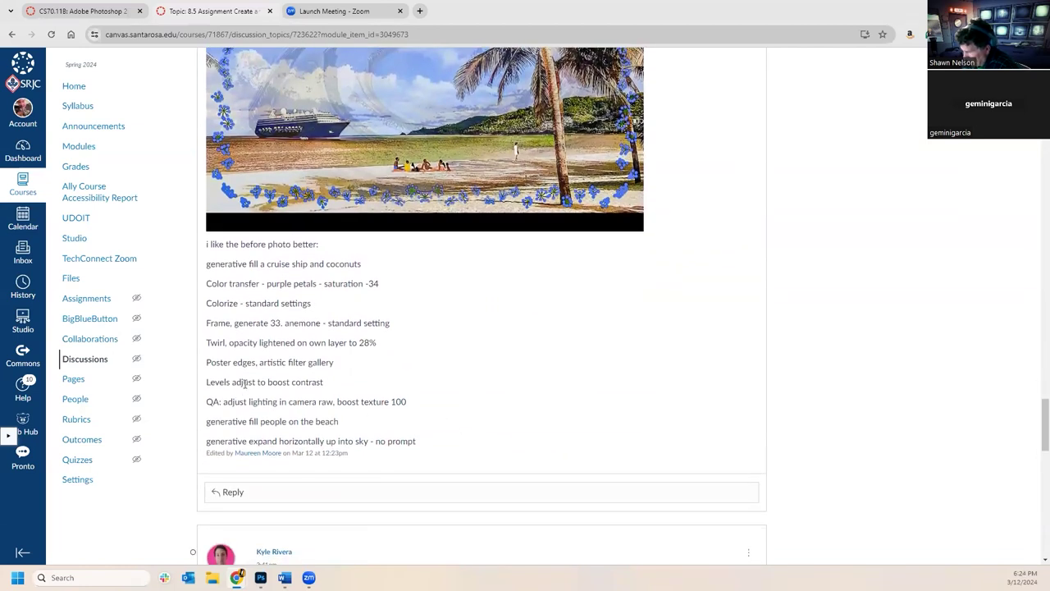
{"action": "scroll", "coordinate": [556, 402], "scroll_direction": "up", "scroll_amount": 1}
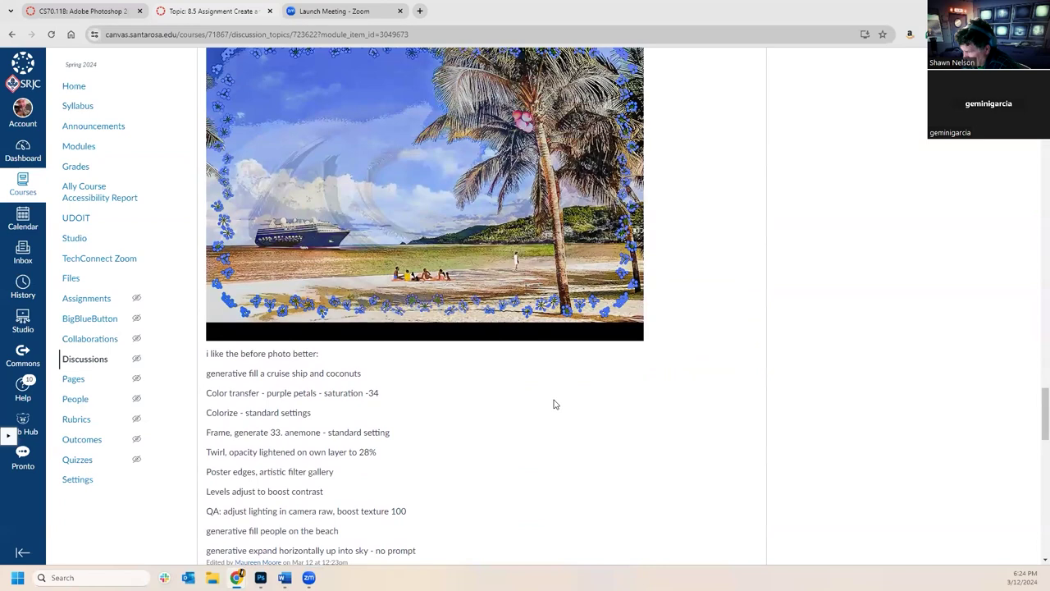
{"action": "scroll", "coordinate": [548, 432], "scroll_direction": "up", "scroll_amount": 2}
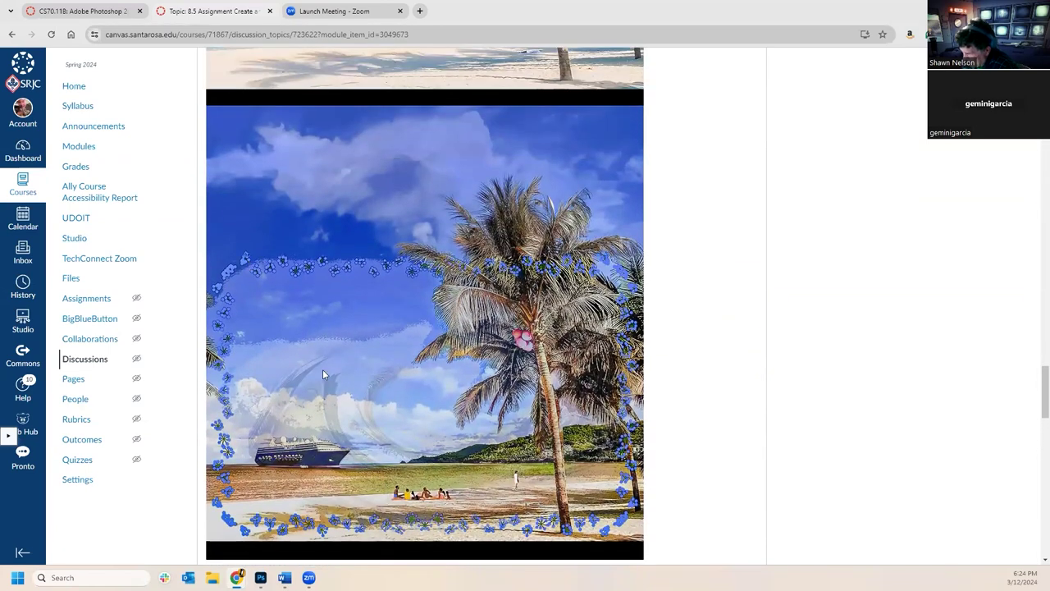
{"action": "scroll", "coordinate": [352, 387], "scroll_direction": "down", "scroll_amount": 4}
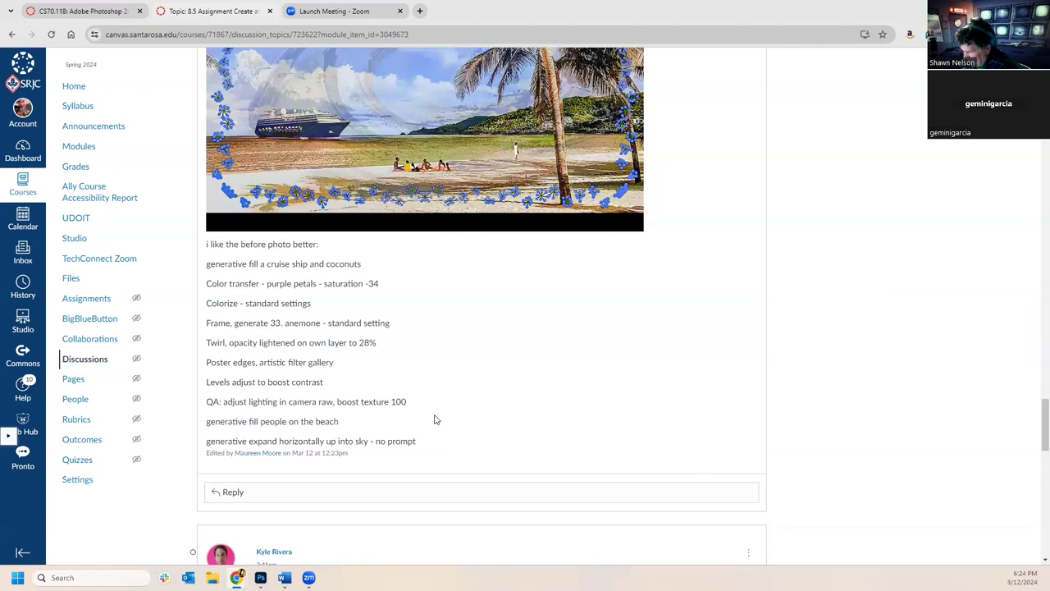
{"action": "scroll", "coordinate": [461, 404], "scroll_direction": "up", "scroll_amount": 3}
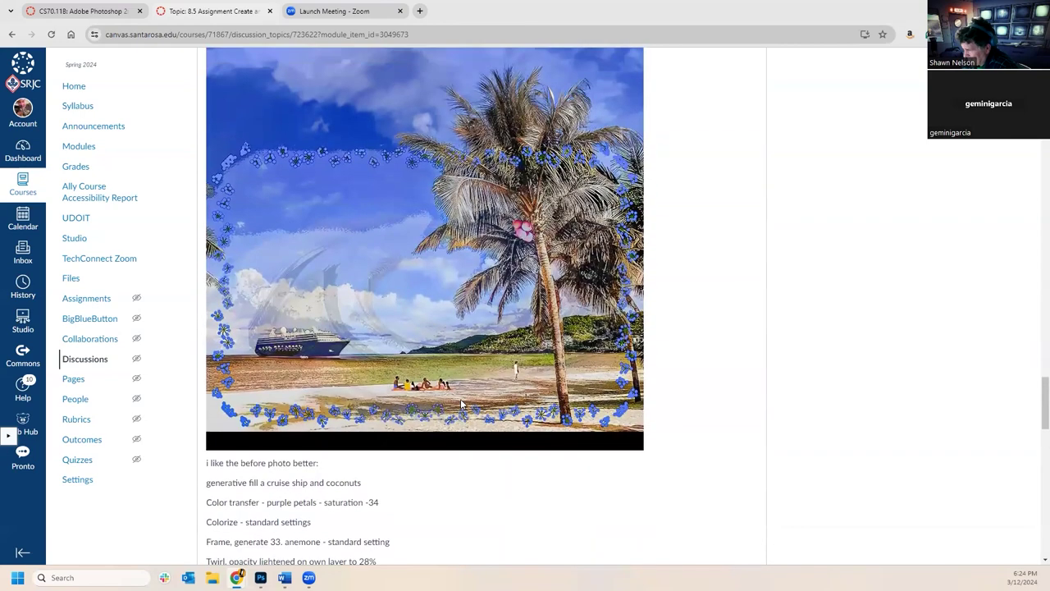
{"action": "scroll", "coordinate": [480, 258], "scroll_direction": "down", "scroll_amount": 4}
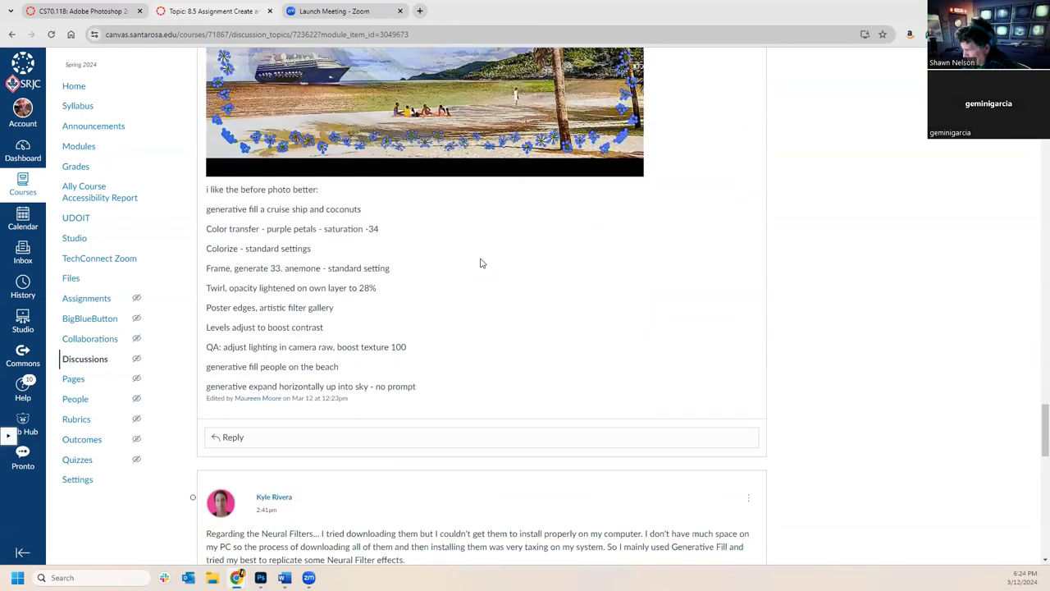
{"action": "scroll", "coordinate": [488, 267], "scroll_direction": "up", "scroll_amount": 3}
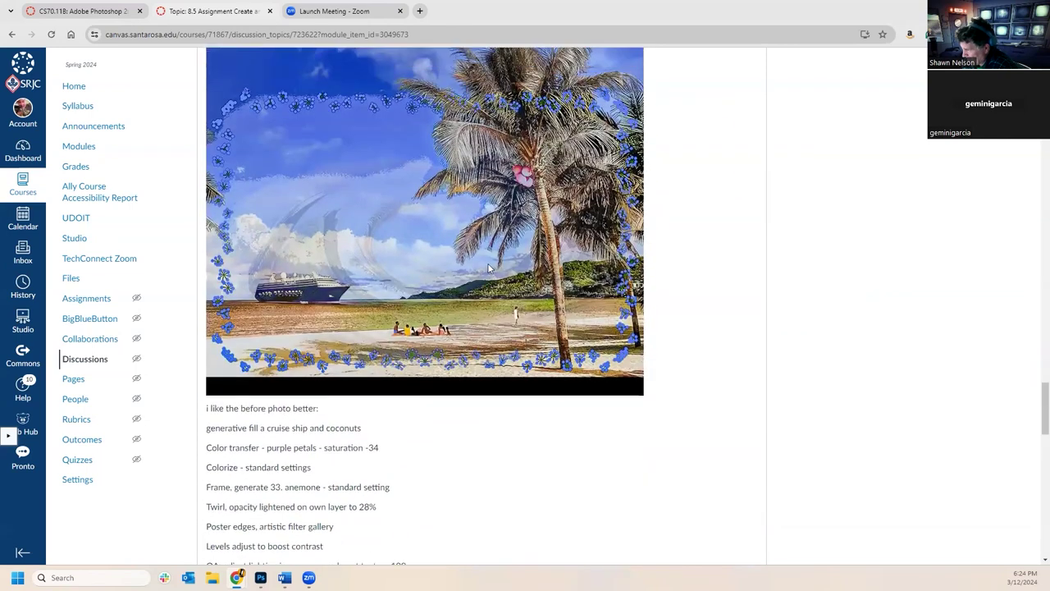
{"action": "scroll", "coordinate": [488, 267], "scroll_direction": "up", "scroll_amount": 1}
{"action": "scroll", "coordinate": [540, 211], "scroll_direction": "up", "scroll_amount": 1}
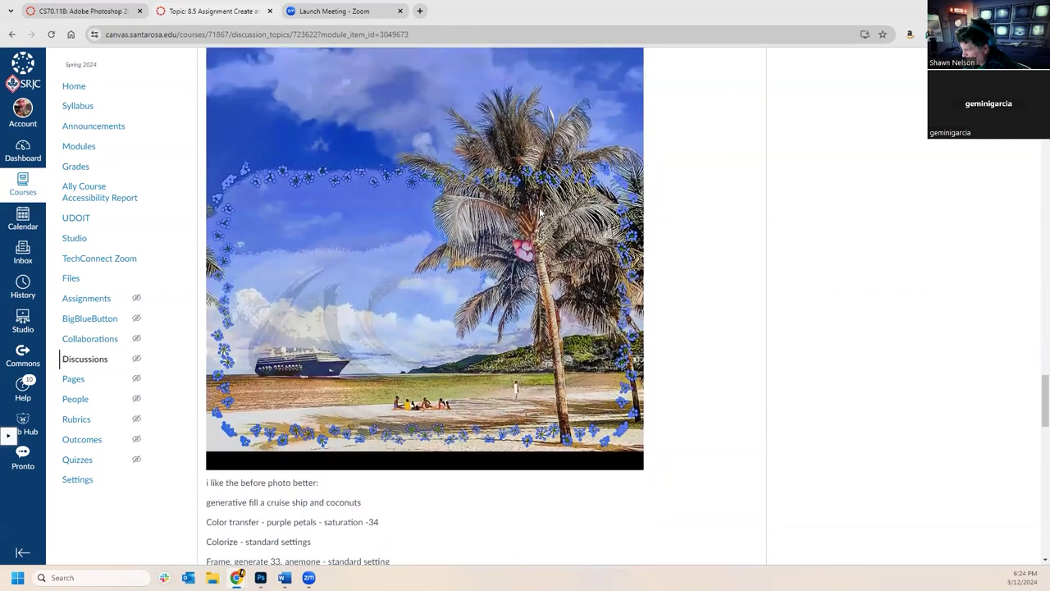
{"action": "scroll", "coordinate": [540, 212], "scroll_direction": "down", "scroll_amount": 8}
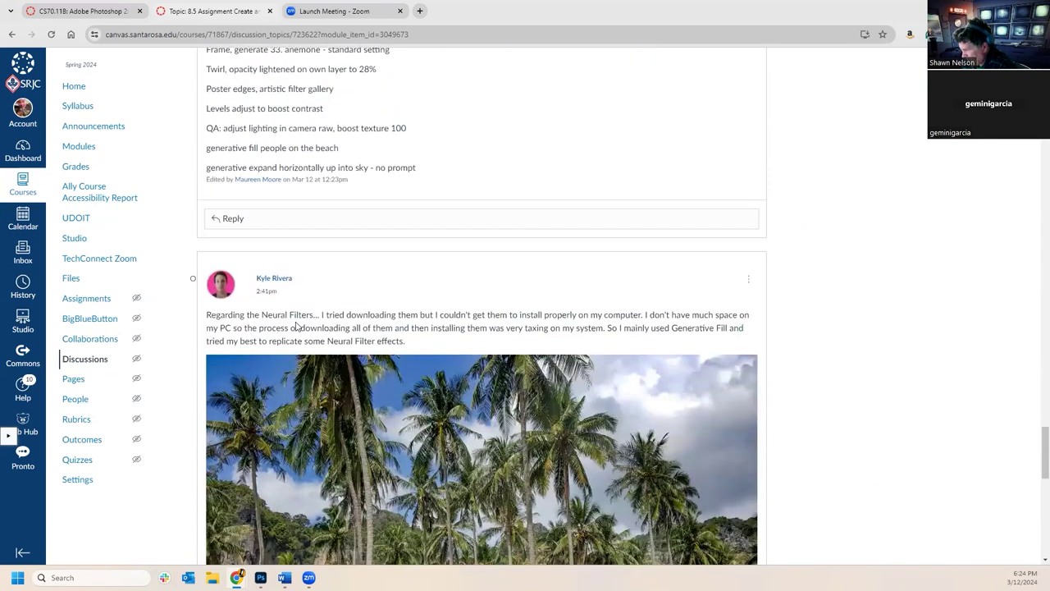
{"action": "scroll", "coordinate": [351, 318], "scroll_direction": "down", "scroll_amount": 2}
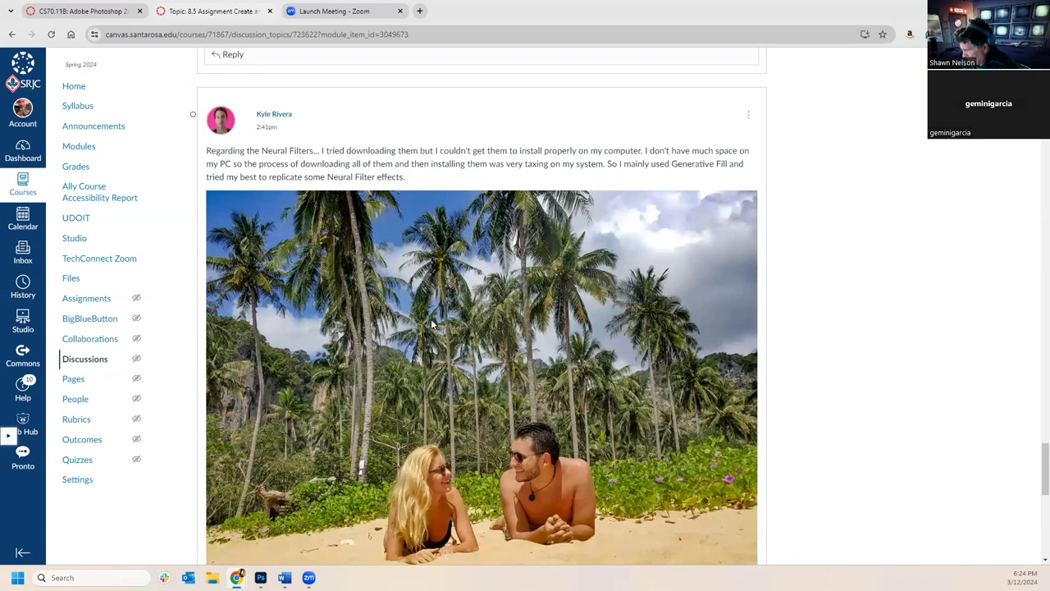
{"action": "scroll", "coordinate": [434, 327], "scroll_direction": "up", "scroll_amount": 1}
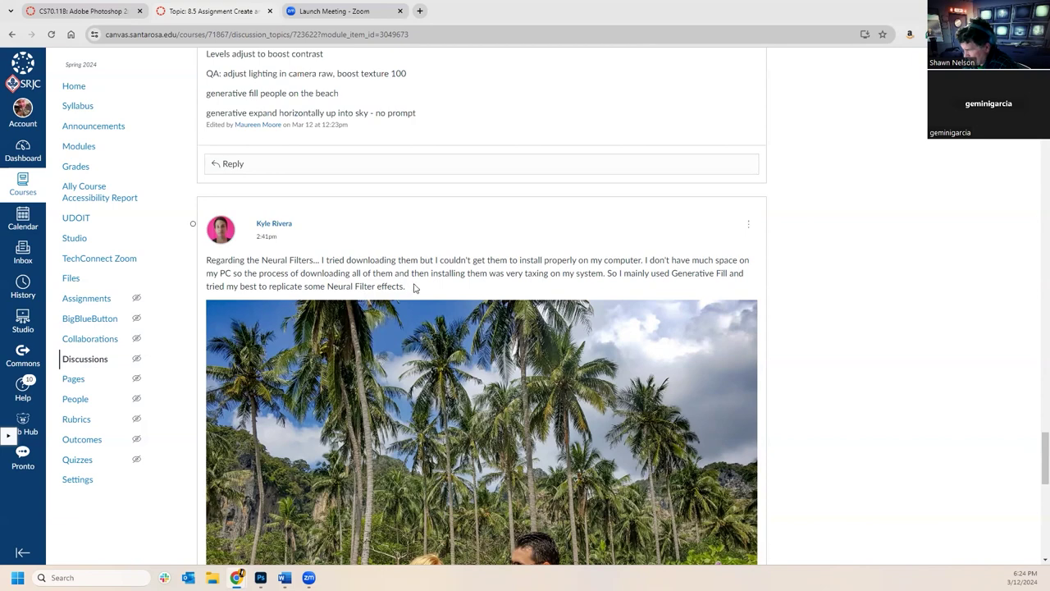
{"action": "scroll", "coordinate": [418, 286], "scroll_direction": "down", "scroll_amount": 6}
{"action": "scroll", "coordinate": [428, 288], "scroll_direction": "up", "scroll_amount": 1}
{"action": "scroll", "coordinate": [428, 288], "scroll_direction": "down", "scroll_amount": 3}
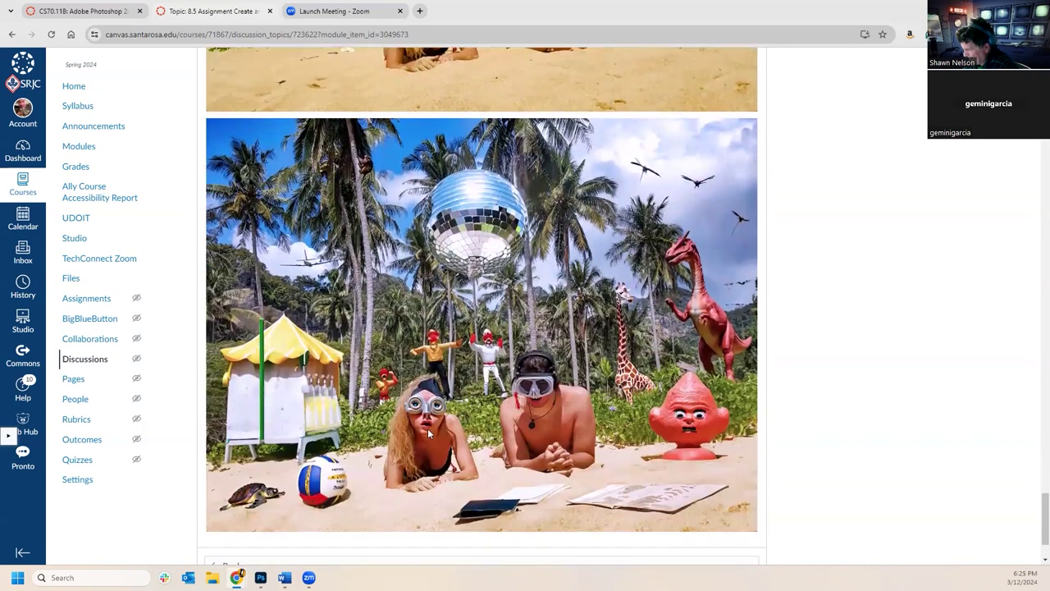
{"action": "scroll", "coordinate": [534, 423], "scroll_direction": "up", "scroll_amount": 2}
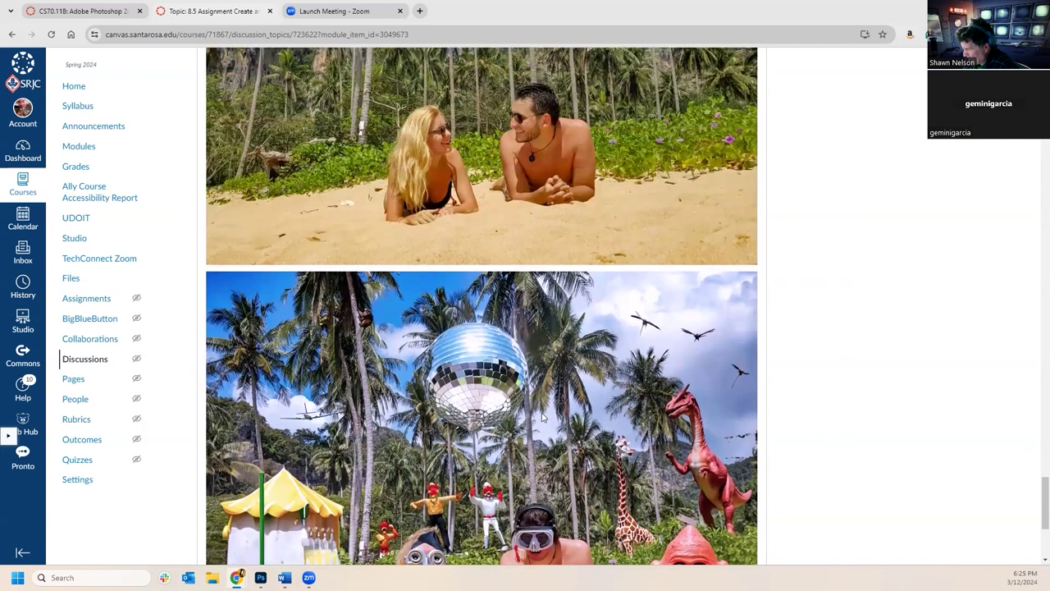
{"action": "scroll", "coordinate": [555, 420], "scroll_direction": "down", "scroll_amount": 2}
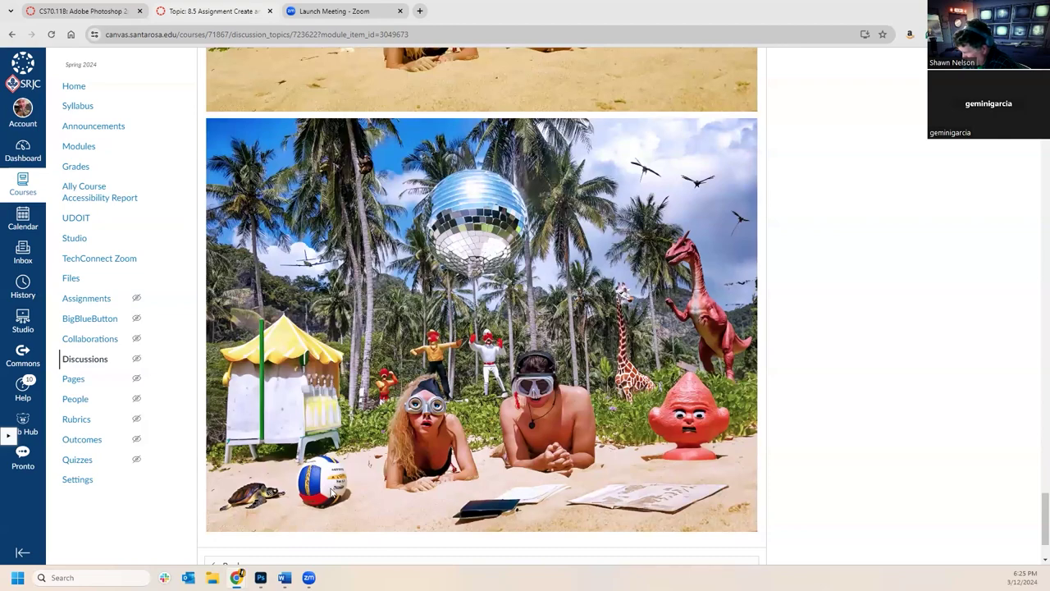
{"action": "scroll", "coordinate": [384, 480], "scroll_direction": "down", "scroll_amount": 1}
{"action": "scroll", "coordinate": [391, 468], "scroll_direction": "down", "scroll_amount": 1}
{"action": "scroll", "coordinate": [493, 443], "scroll_direction": "up", "scroll_amount": 4}
{"action": "scroll", "coordinate": [616, 427], "scroll_direction": "down", "scroll_amount": 4}
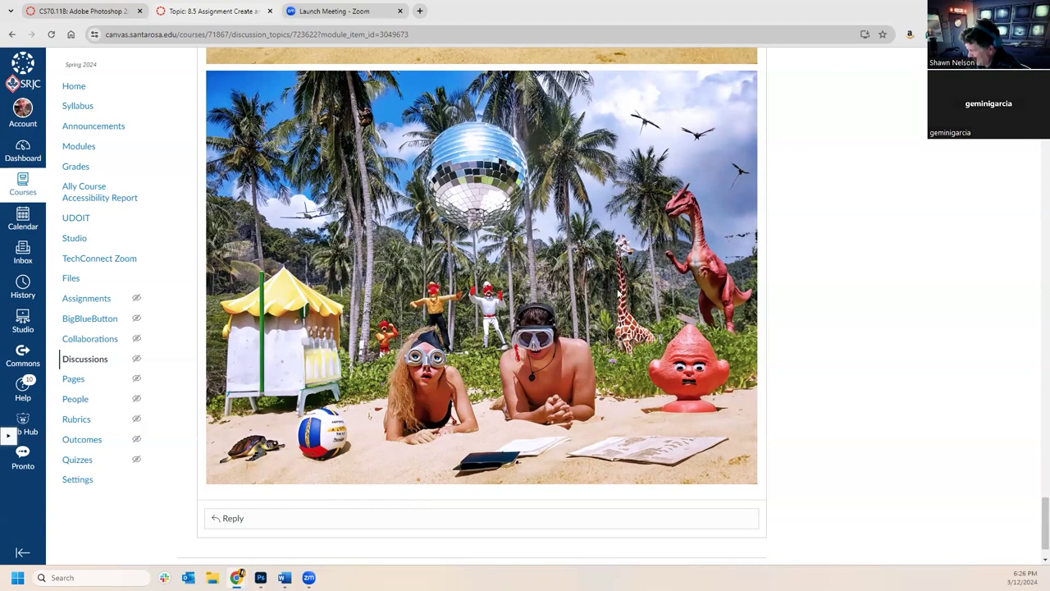
{"action": "right_click", "coordinate": [727, 551]}
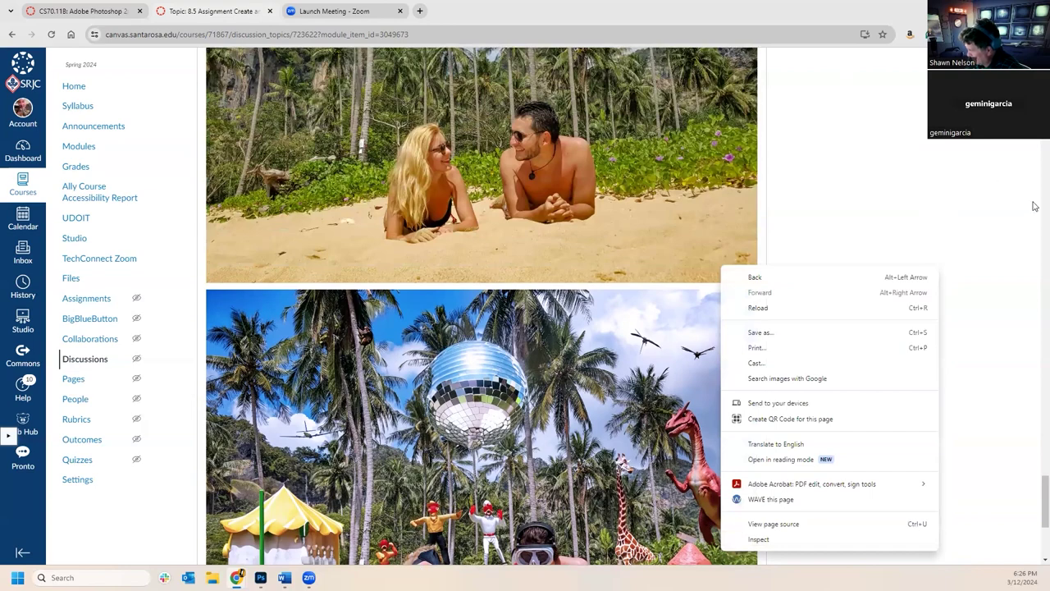
{"action": "left_click", "coordinate": [1033, 205]}
{"action": "scroll", "coordinate": [673, 279], "scroll_direction": "up", "scroll_amount": 6}
{"action": "scroll", "coordinate": [570, 332], "scroll_direction": "down", "scroll_amount": 5}
{"action": "scroll", "coordinate": [570, 332], "scroll_direction": "down", "scroll_amount": 4}
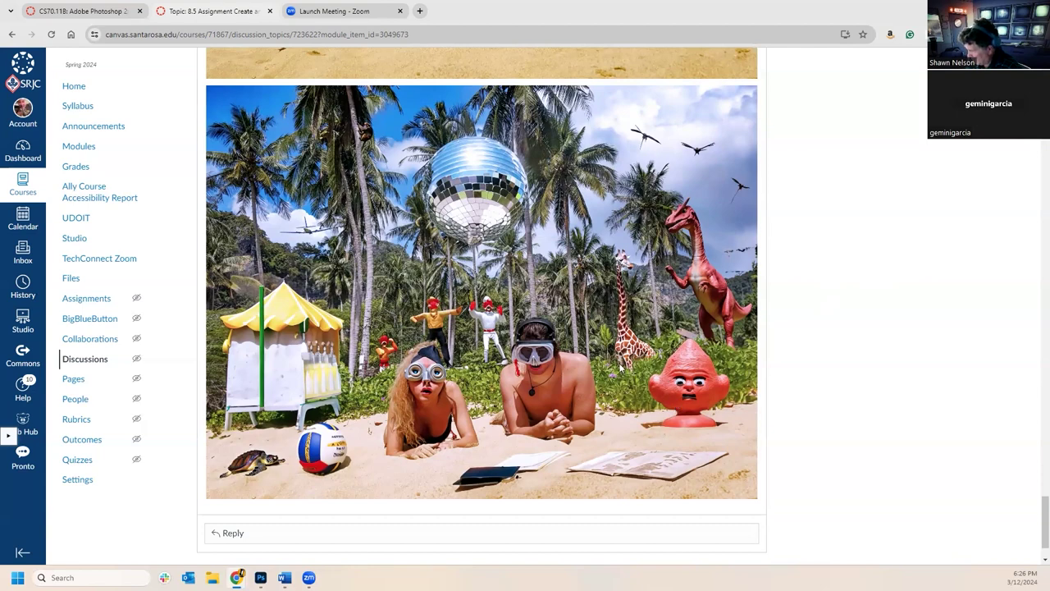
{"action": "scroll", "coordinate": [620, 367], "scroll_direction": "up", "scroll_amount": 4}
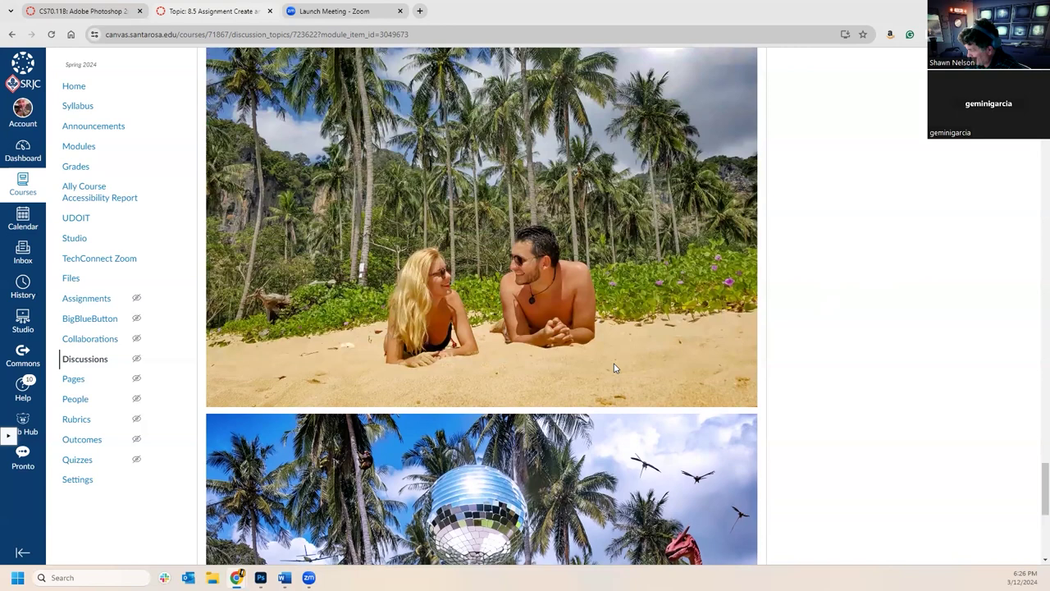
{"action": "scroll", "coordinate": [616, 365], "scroll_direction": "up", "scroll_amount": 2}
{"action": "scroll", "coordinate": [615, 365], "scroll_direction": "down", "scroll_amount": 5}
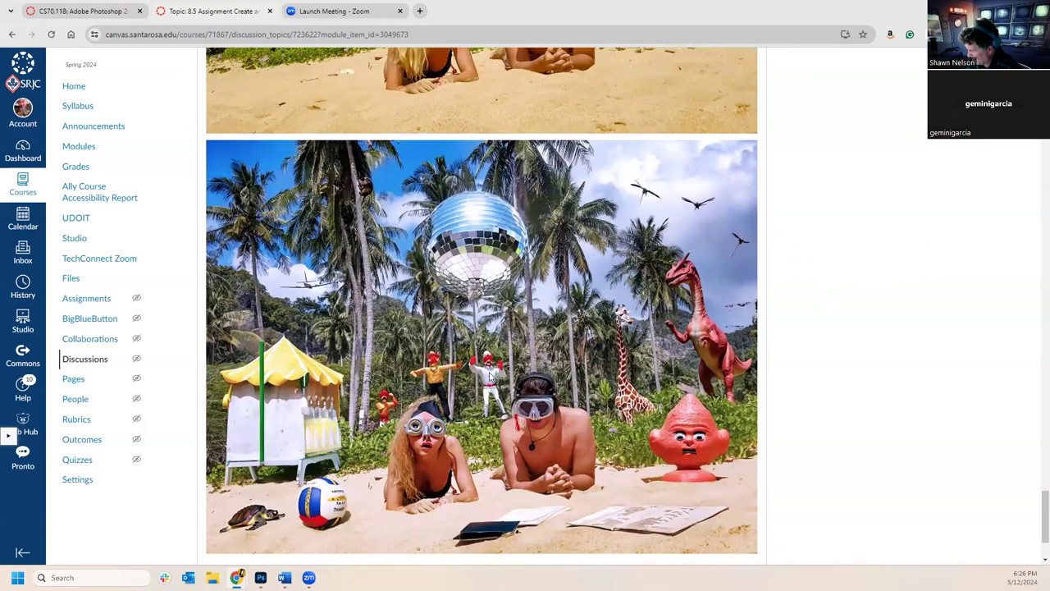
{"action": "scroll", "coordinate": [628, 382], "scroll_direction": "down", "scroll_amount": 3}
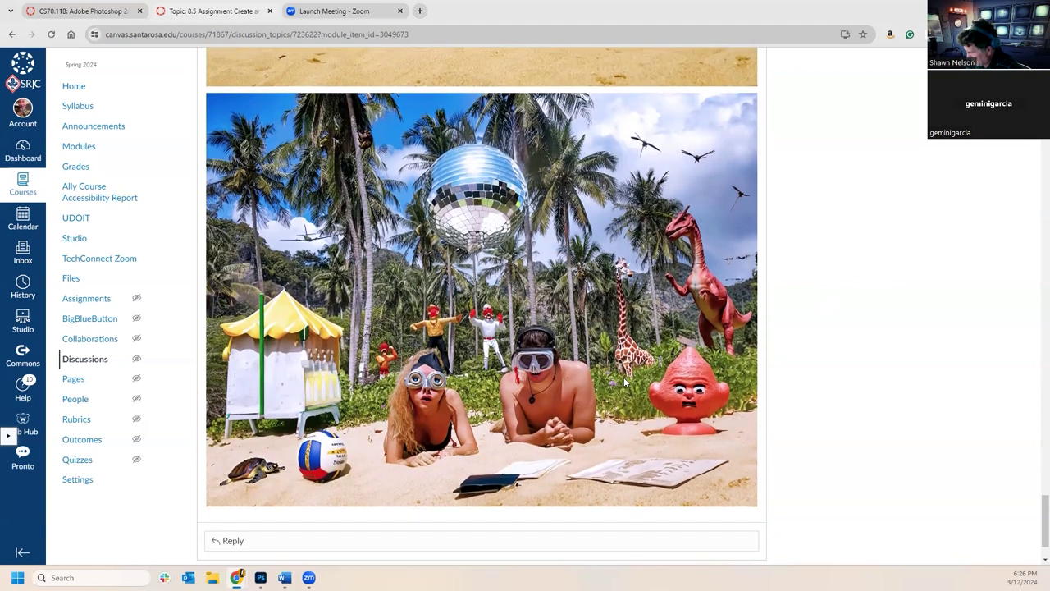
{"action": "scroll", "coordinate": [656, 384], "scroll_direction": "up", "scroll_amount": 2}
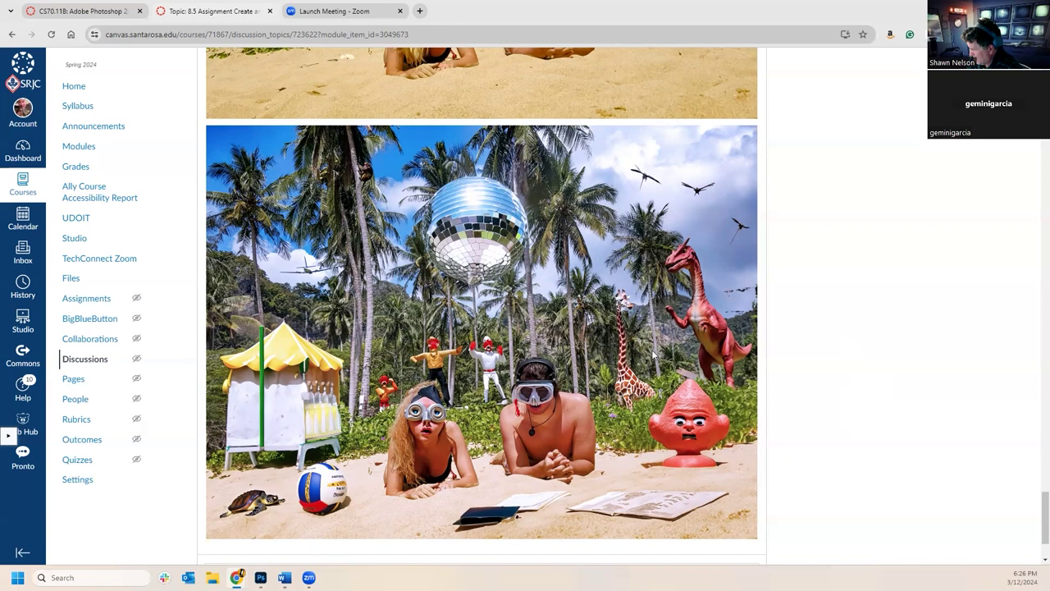
{"action": "scroll", "coordinate": [627, 395], "scroll_direction": "down", "scroll_amount": 1}
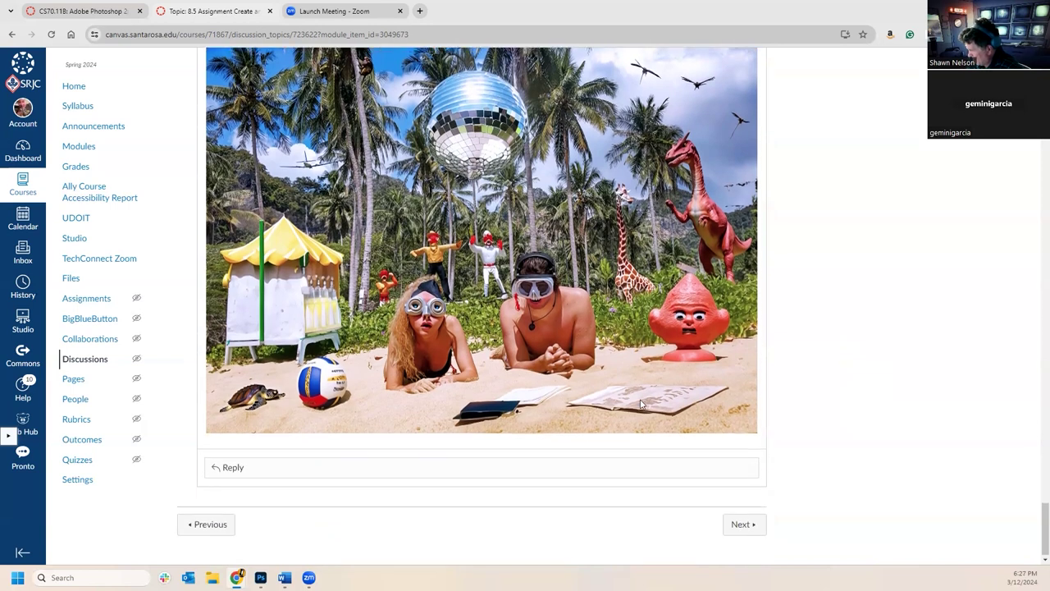
{"action": "scroll", "coordinate": [644, 403], "scroll_direction": "up", "scroll_amount": 2}
{"action": "scroll", "coordinate": [646, 407], "scroll_direction": "down", "scroll_amount": 1}
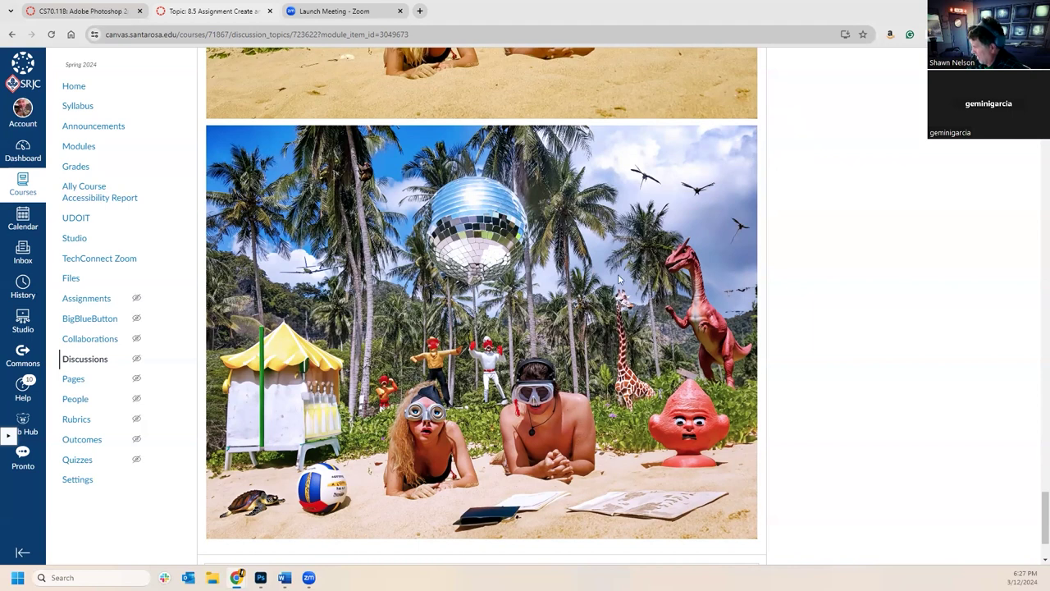
{"action": "scroll", "coordinate": [589, 297], "scroll_direction": "down", "scroll_amount": 1}
{"action": "scroll", "coordinate": [591, 285], "scroll_direction": "up", "scroll_amount": 1}
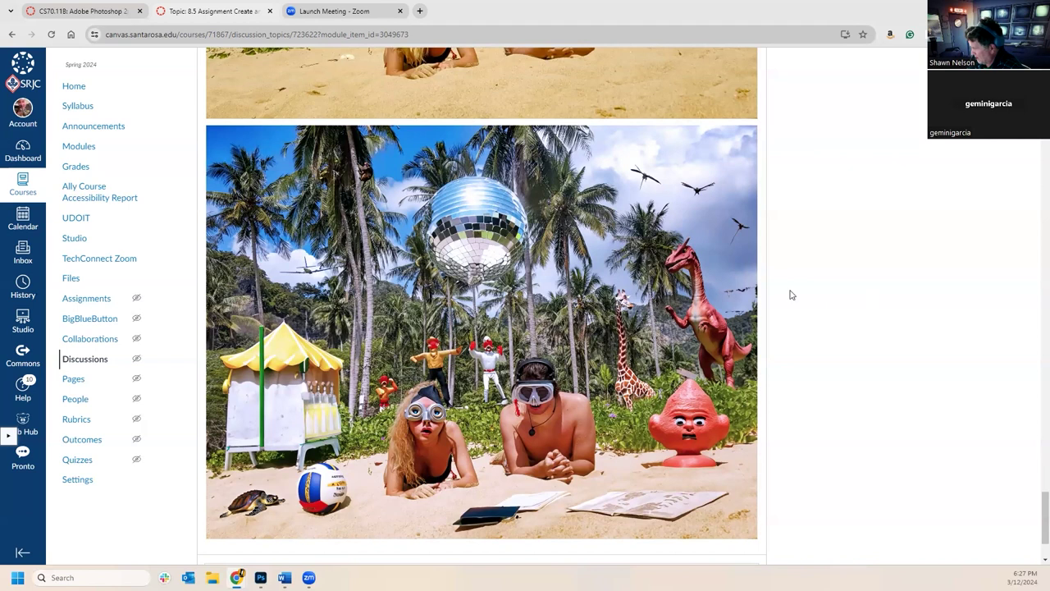
{"action": "scroll", "coordinate": [563, 334], "scroll_direction": "down", "scroll_amount": 1}
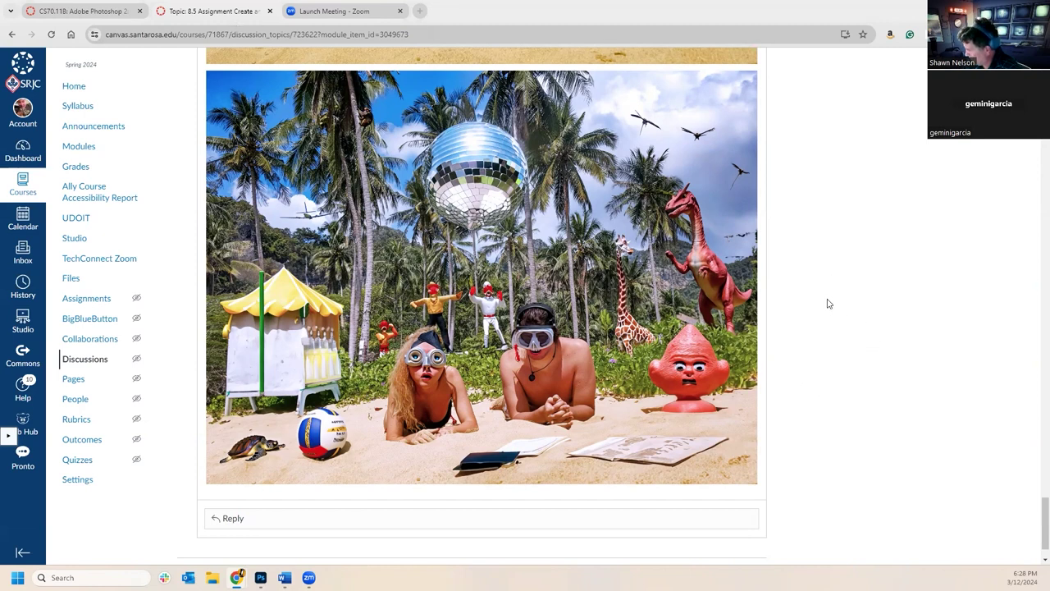
{"action": "scroll", "coordinate": [848, 303], "scroll_direction": "up", "scroll_amount": 1}
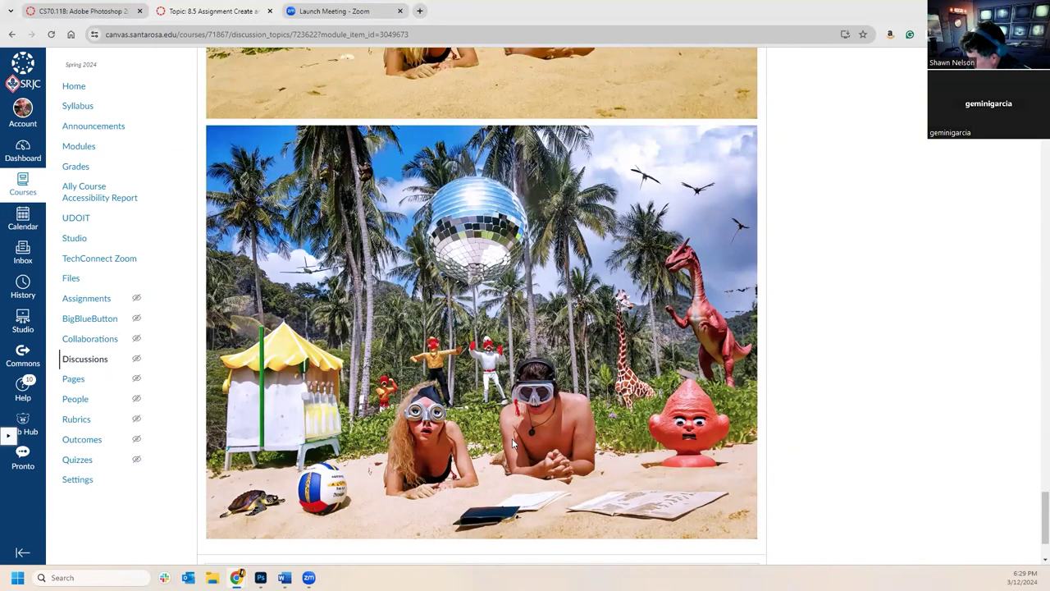
{"action": "scroll", "coordinate": [534, 450], "scroll_direction": "down", "scroll_amount": 1}
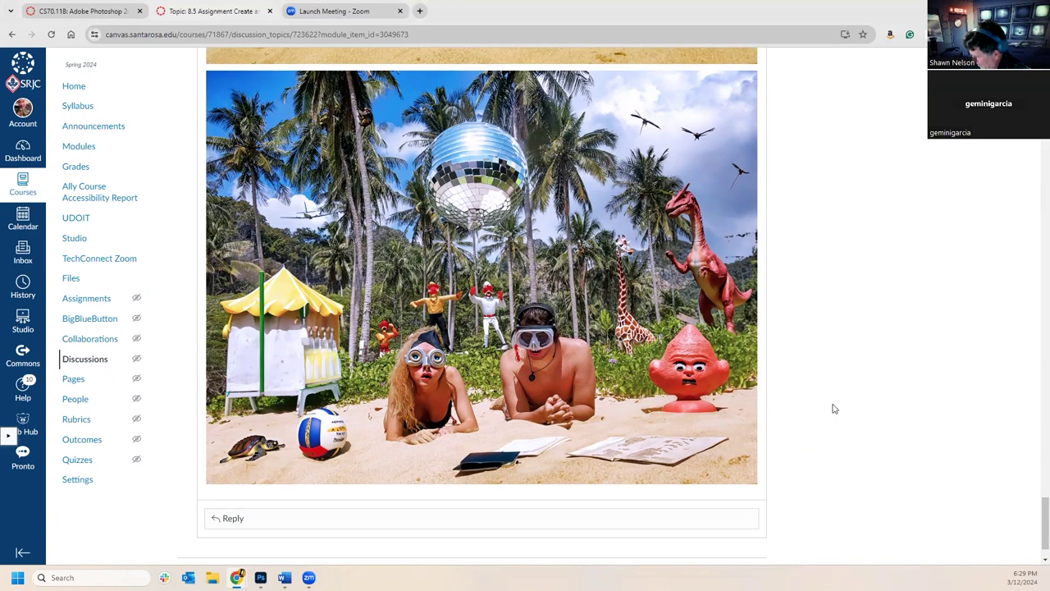
{"action": "scroll", "coordinate": [832, 411], "scroll_direction": "up", "scroll_amount": 1}
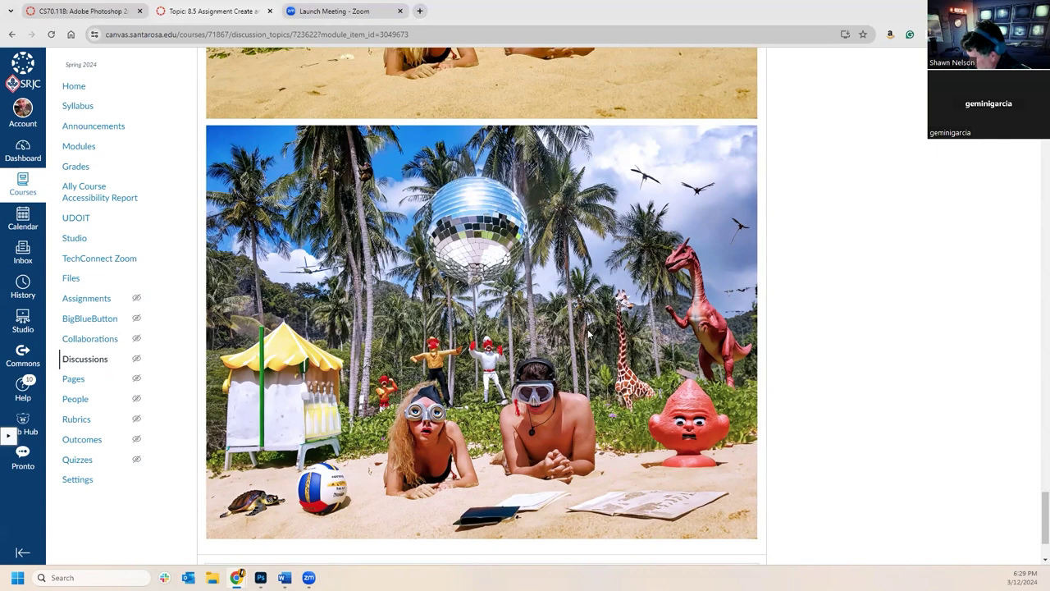
{"action": "scroll", "coordinate": [586, 328], "scroll_direction": "down", "scroll_amount": 2}
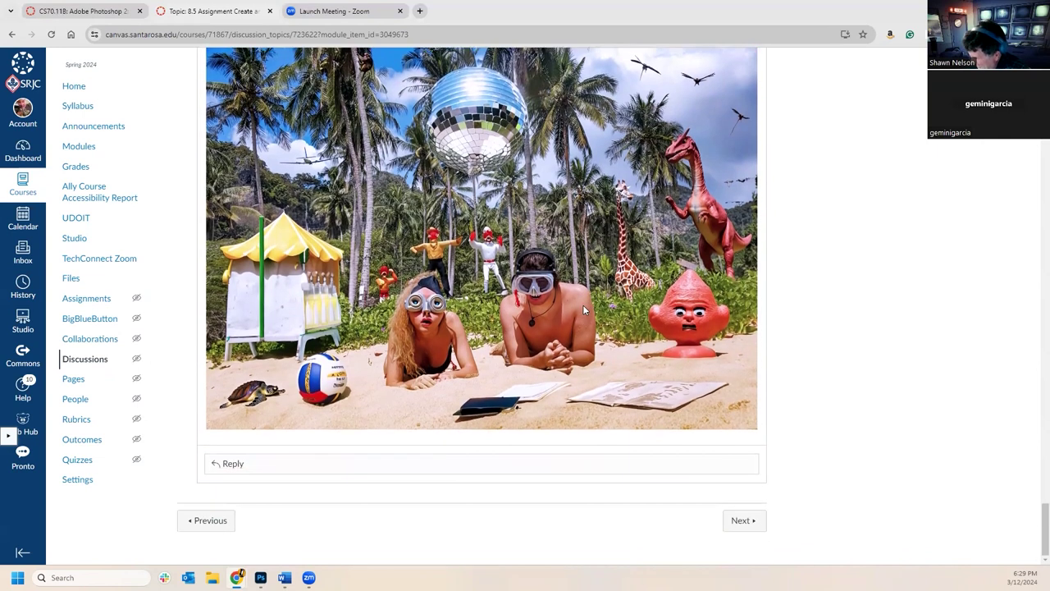
{"action": "scroll", "coordinate": [584, 309], "scroll_direction": "up", "scroll_amount": 2}
{"action": "scroll", "coordinate": [584, 312], "scroll_direction": "down", "scroll_amount": 1}
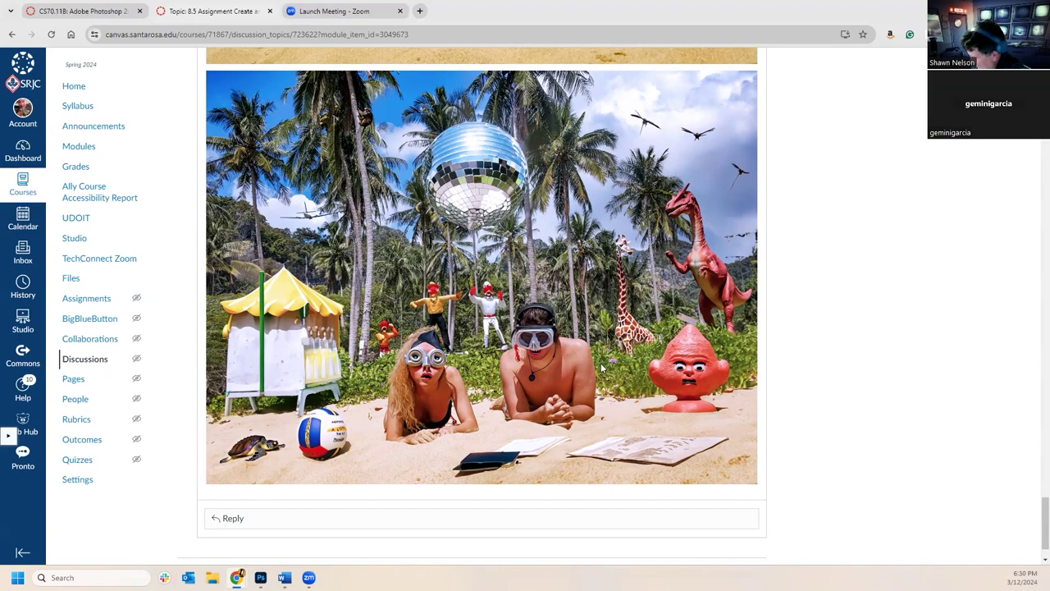
{"action": "scroll", "coordinate": [604, 373], "scroll_direction": "down", "scroll_amount": 1}
{"action": "scroll", "coordinate": [807, 331], "scroll_direction": "up", "scroll_amount": 5}
{"action": "scroll", "coordinate": [763, 332], "scroll_direction": "up", "scroll_amount": 5}
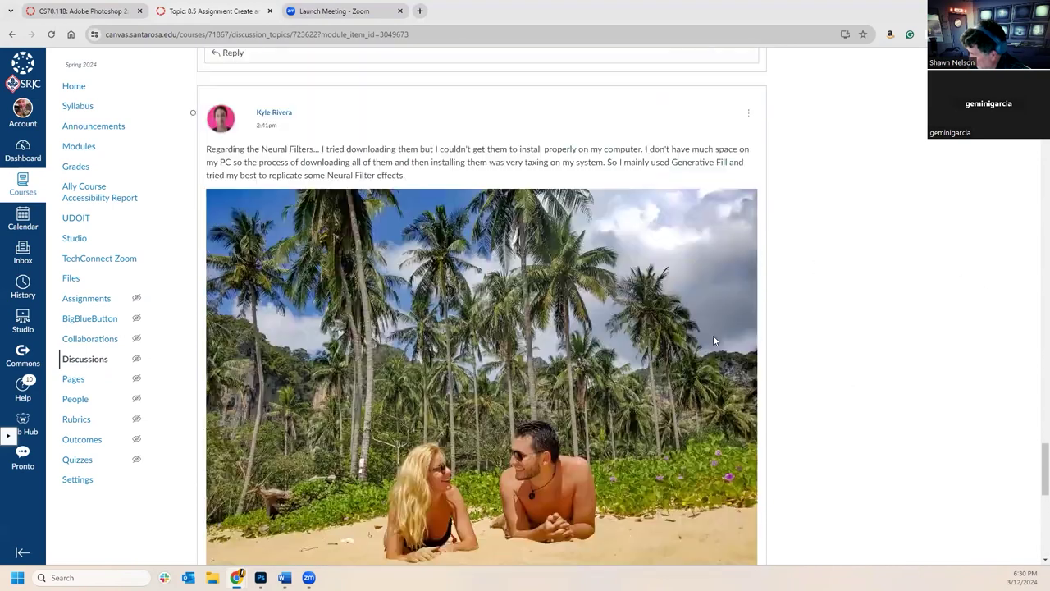
{"action": "scroll", "coordinate": [686, 360], "scroll_direction": "down", "scroll_amount": 3}
{"action": "scroll", "coordinate": [669, 346], "scroll_direction": "down", "scroll_amount": 7}
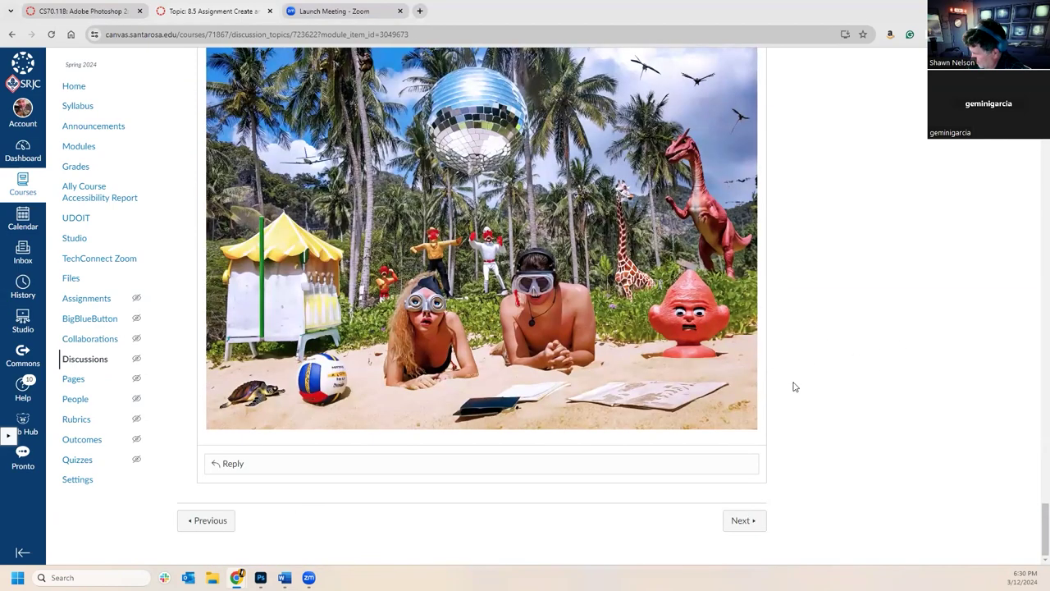
{"action": "scroll", "coordinate": [794, 384], "scroll_direction": "up", "scroll_amount": 4}
{"action": "scroll", "coordinate": [512, 428], "scroll_direction": "down", "scroll_amount": 3}
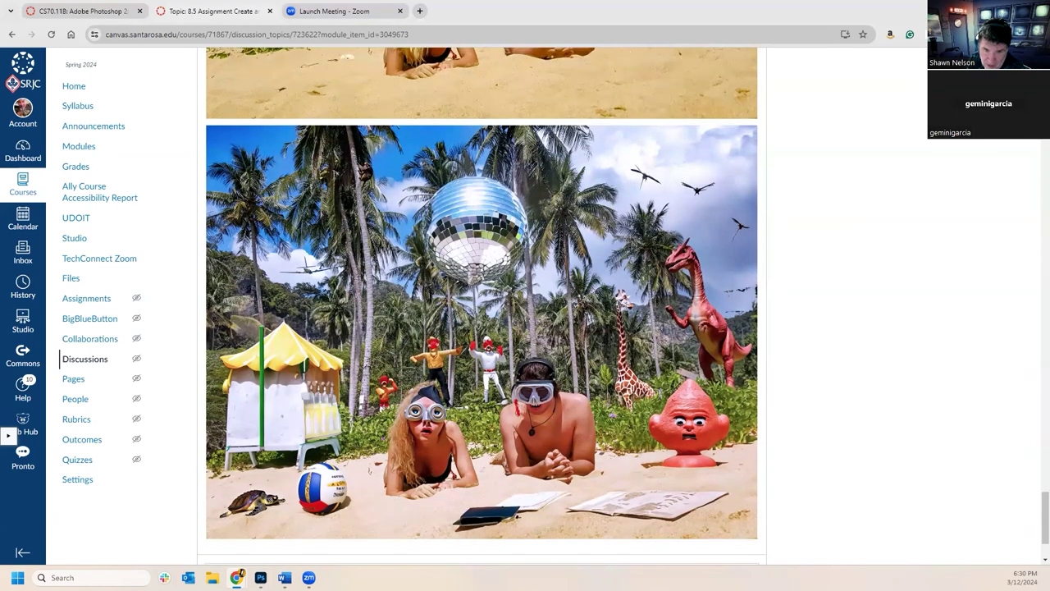
{"action": "scroll", "coordinate": [578, 485], "scroll_direction": "down", "scroll_amount": 2}
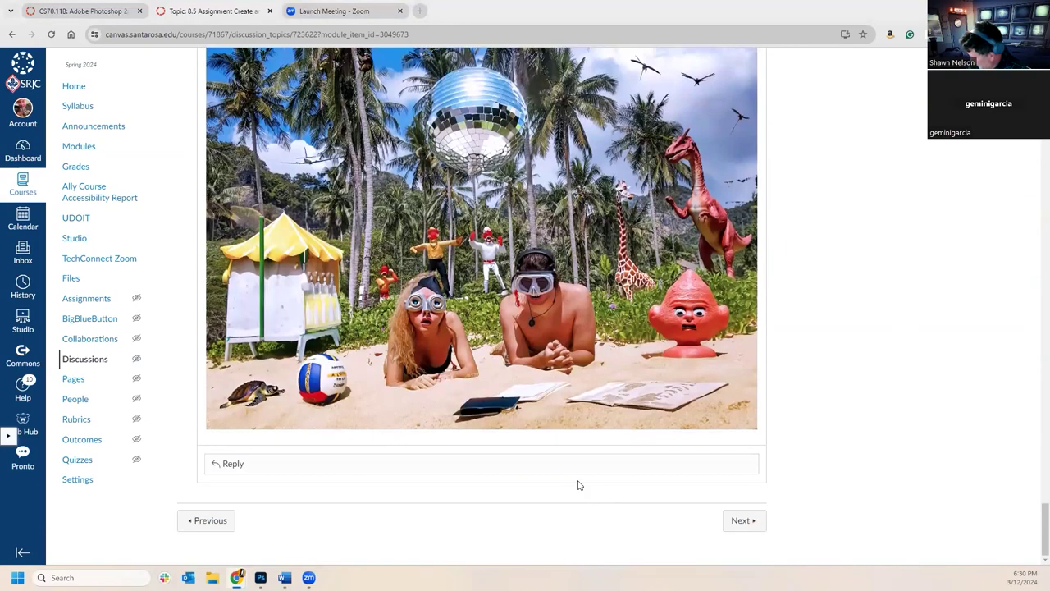
{"action": "scroll", "coordinate": [779, 471], "scroll_direction": "up", "scroll_amount": 10}
{"action": "scroll", "coordinate": [597, 329], "scroll_direction": "down", "scroll_amount": 10}
{"action": "scroll", "coordinate": [509, 371], "scroll_direction": "up", "scroll_amount": 1}
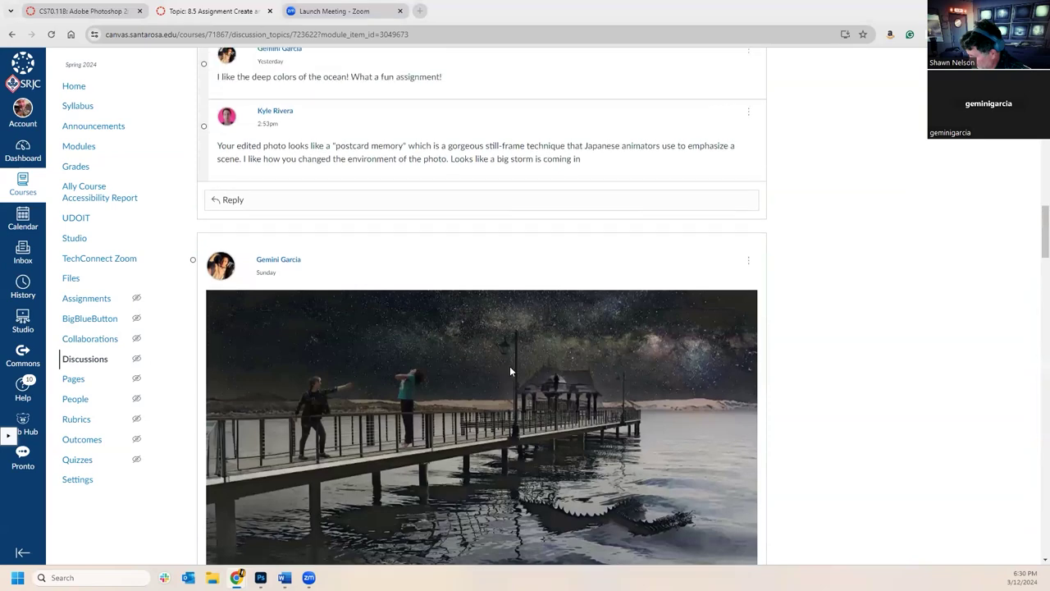
{"action": "scroll", "coordinate": [572, 382], "scroll_direction": "up", "scroll_amount": 15}
{"action": "scroll", "coordinate": [580, 396], "scroll_direction": "up", "scroll_amount": 4}
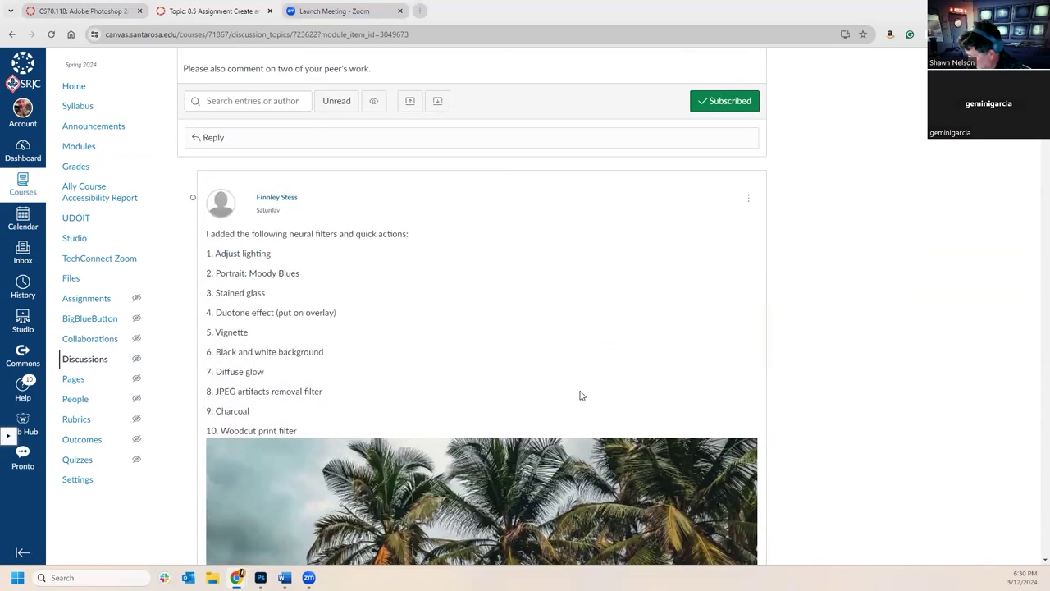
{"action": "scroll", "coordinate": [581, 394], "scroll_direction": "up", "scroll_amount": 3}
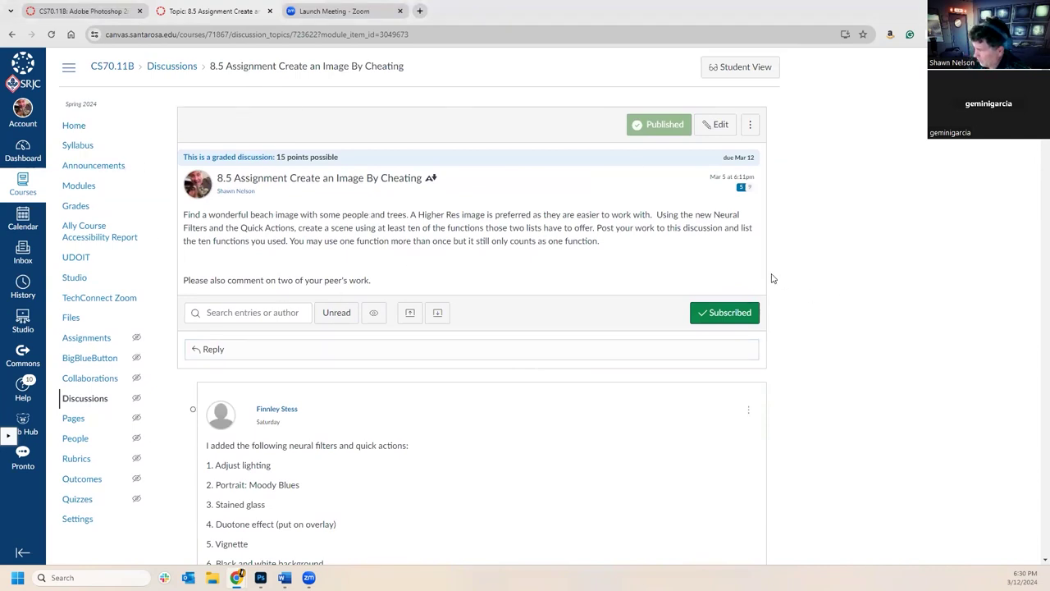
- On the Modules page, choose 'Publish module and all items' for Mod 9.0 Moving Images in Photoshop
{"action": "left_click", "coordinate": [78, 192]}
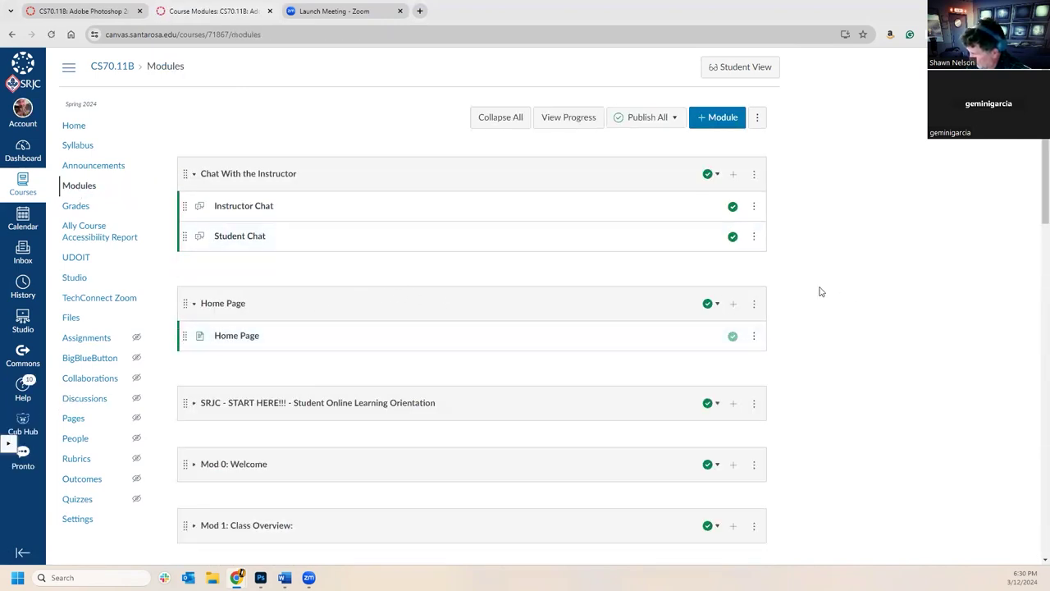
{"action": "scroll", "coordinate": [307, 307], "scroll_direction": "down", "scroll_amount": 15}
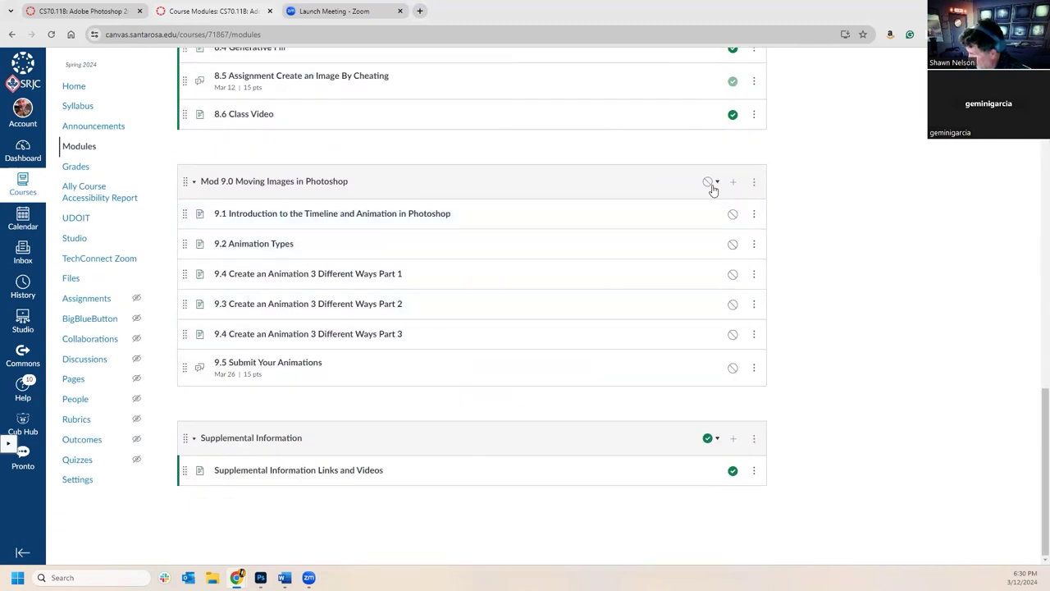
{"action": "left_click", "coordinate": [715, 183]}
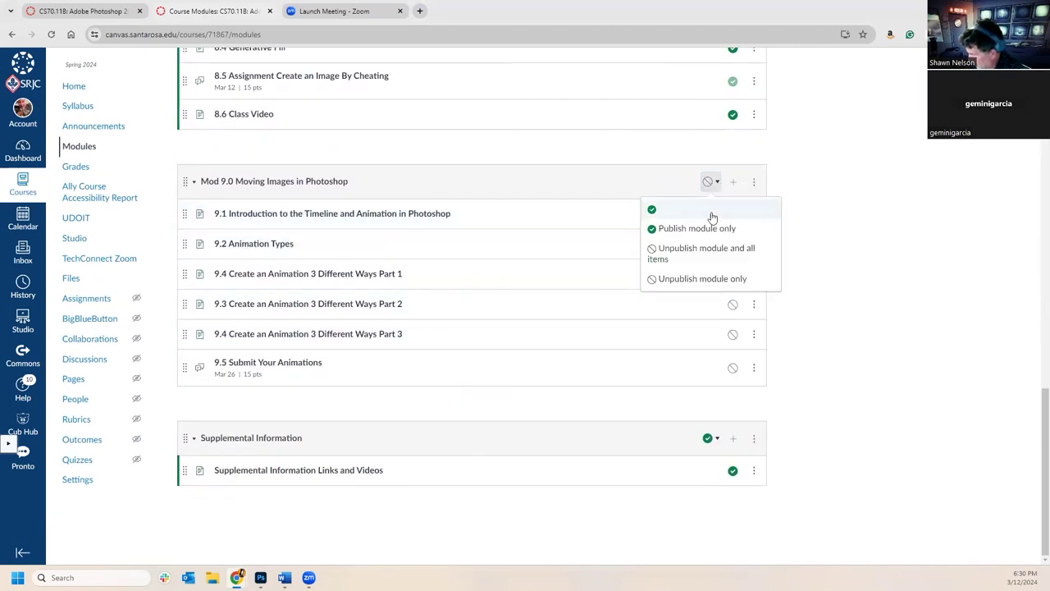
{"action": "left_click", "coordinate": [712, 210]}
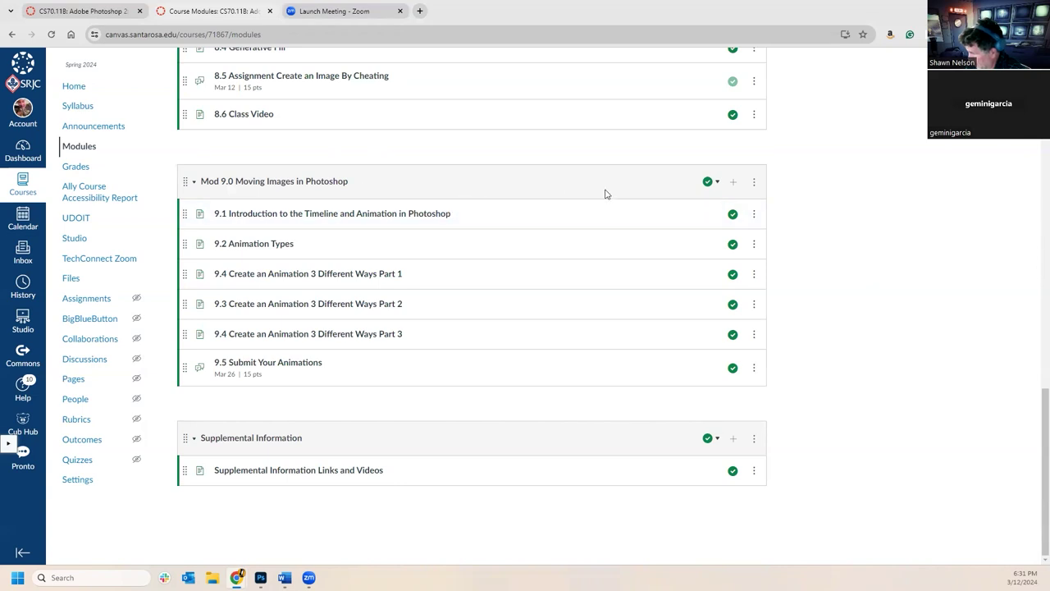
- Read through the 9.1 Introduction to the Timeline and Animation page, then advance to 9.2
{"action": "left_click", "coordinate": [327, 215]}
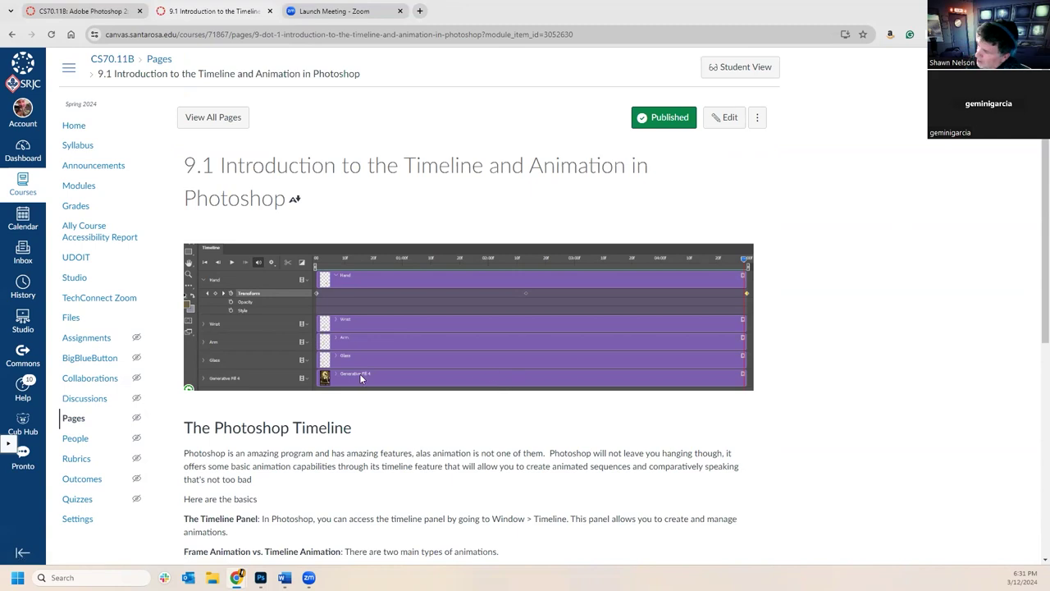
{"action": "scroll", "coordinate": [457, 348], "scroll_direction": "down", "scroll_amount": 1}
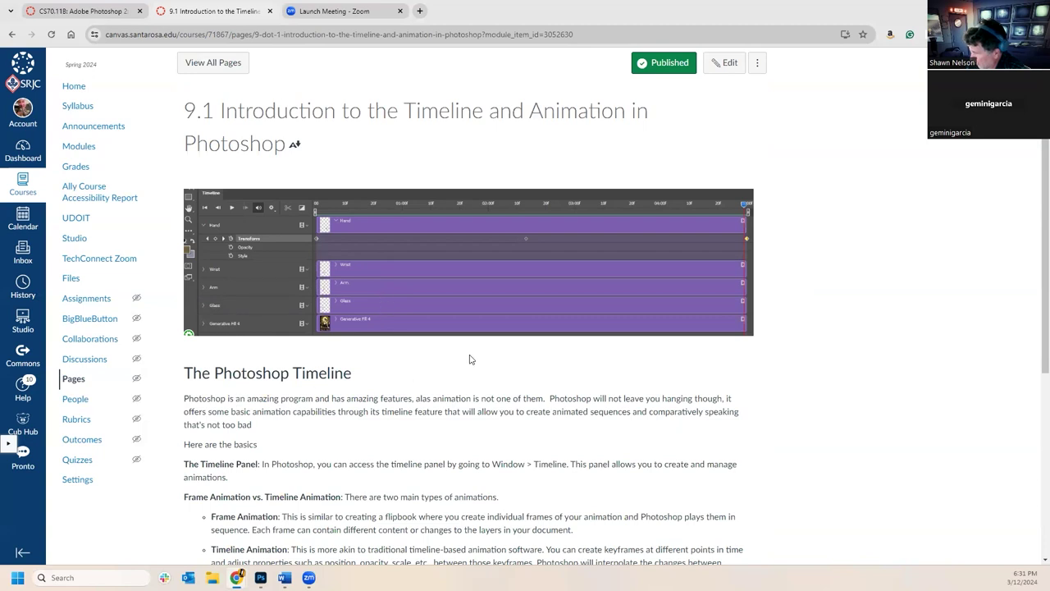
{"action": "scroll", "coordinate": [480, 359], "scroll_direction": "down", "scroll_amount": 1}
{"action": "scroll", "coordinate": [480, 359], "scroll_direction": "down", "scroll_amount": 2}
{"action": "scroll", "coordinate": [396, 281], "scroll_direction": "up", "scroll_amount": 3}
{"action": "scroll", "coordinate": [507, 329], "scroll_direction": "down", "scroll_amount": 3}
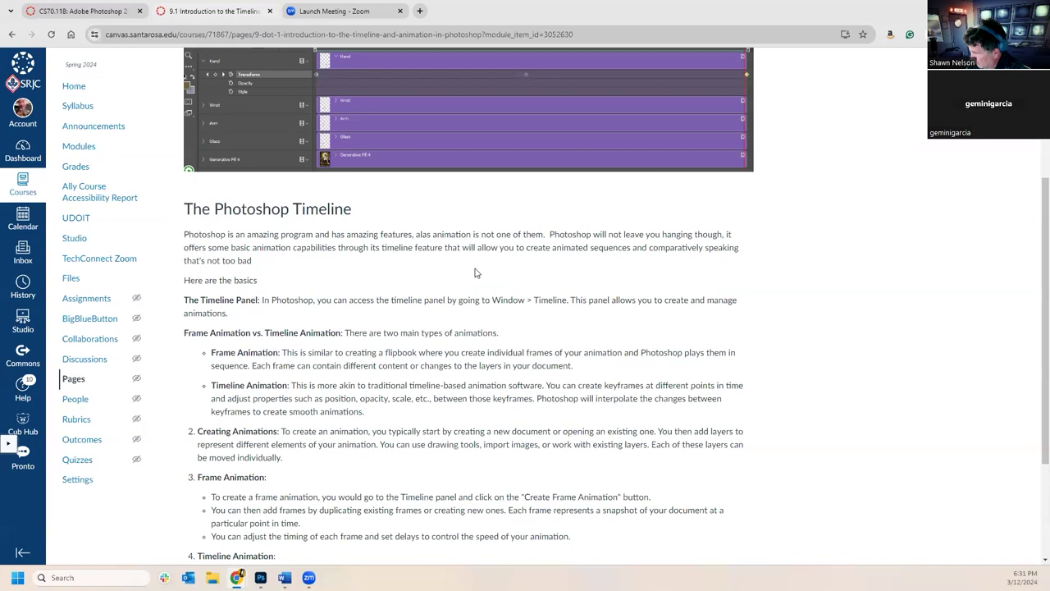
{"action": "scroll", "coordinate": [476, 272], "scroll_direction": "up", "scroll_amount": 2}
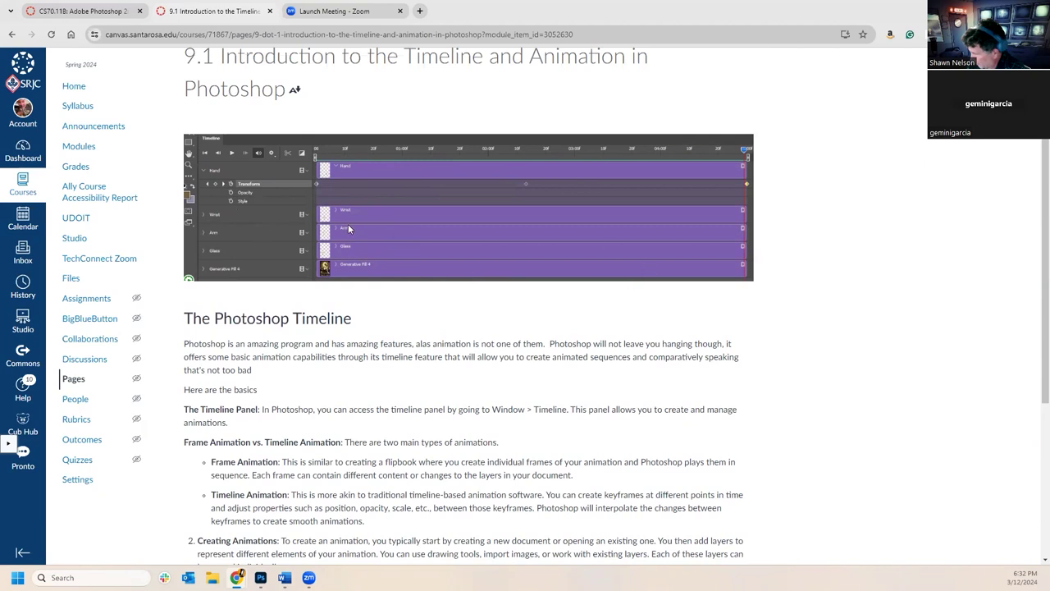
{"action": "scroll", "coordinate": [452, 287], "scroll_direction": "down", "scroll_amount": 2}
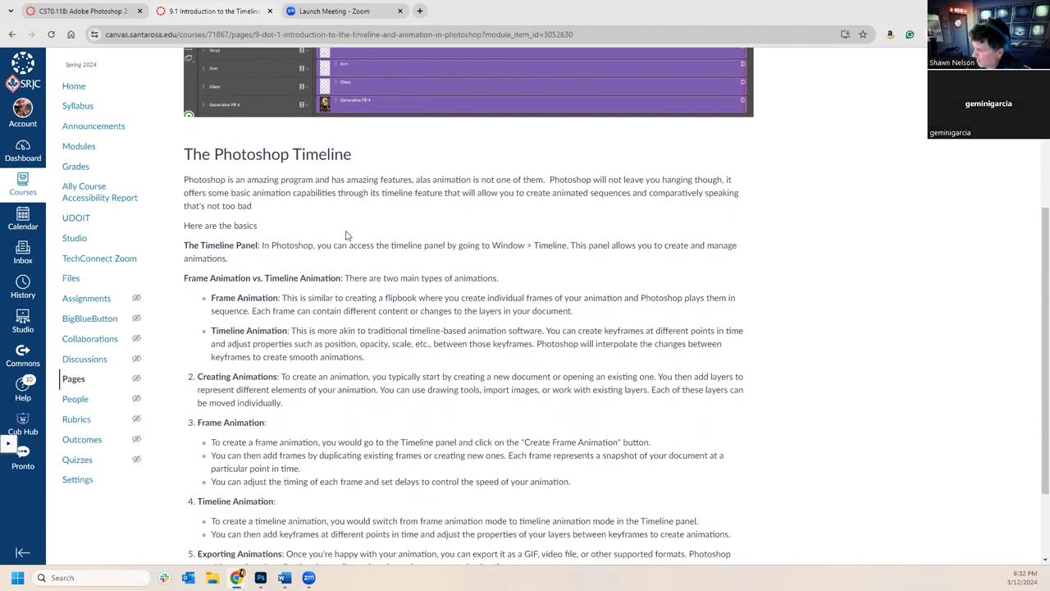
{"action": "scroll", "coordinate": [487, 265], "scroll_direction": "down", "scroll_amount": 2}
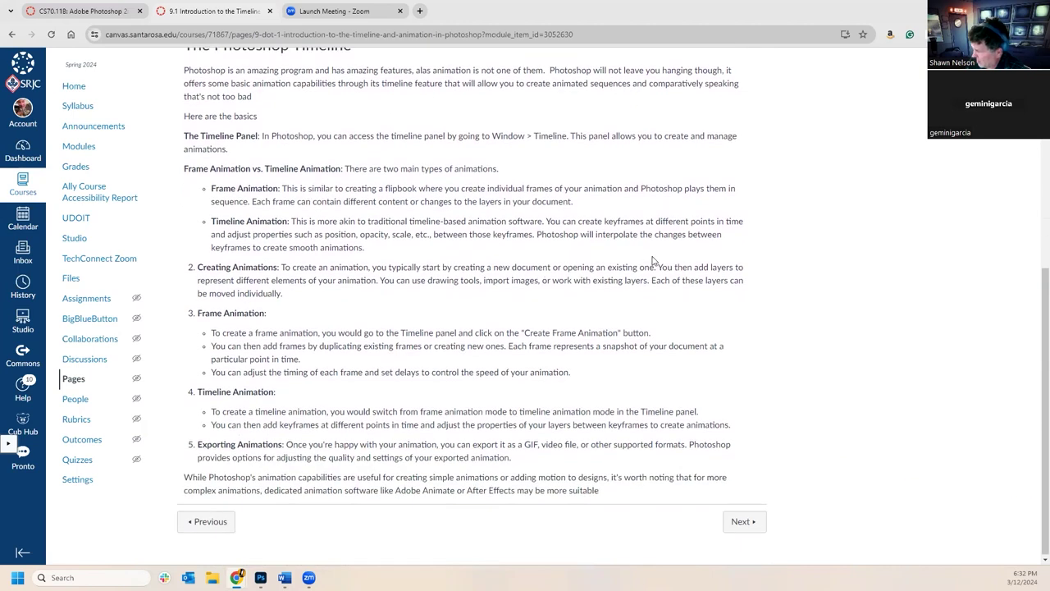
{"action": "scroll", "coordinate": [424, 153], "scroll_direction": "up", "scroll_amount": 3}
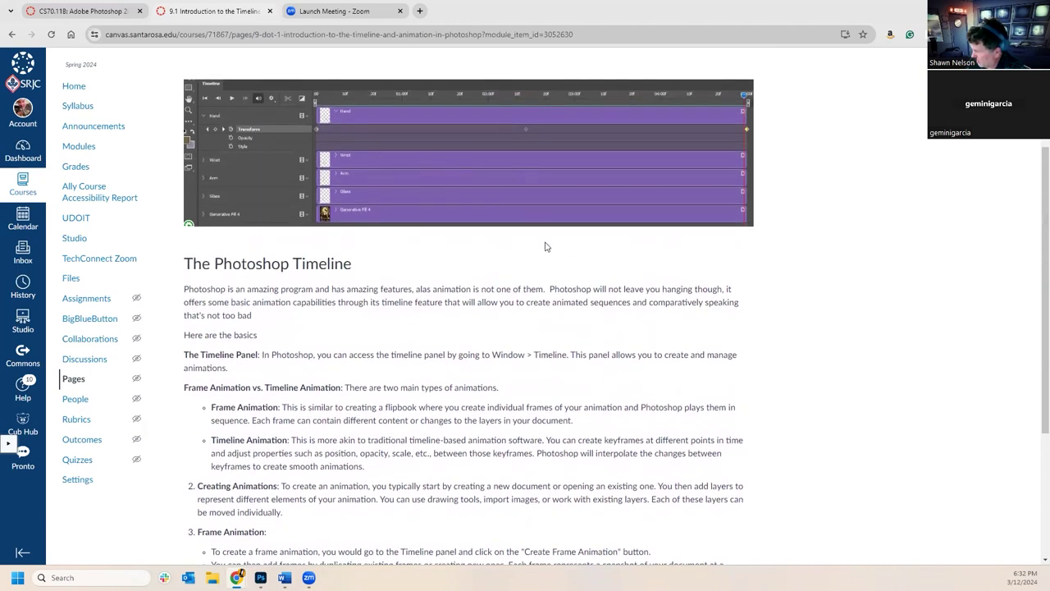
{"action": "scroll", "coordinate": [722, 435], "scroll_direction": "down", "scroll_amount": 3}
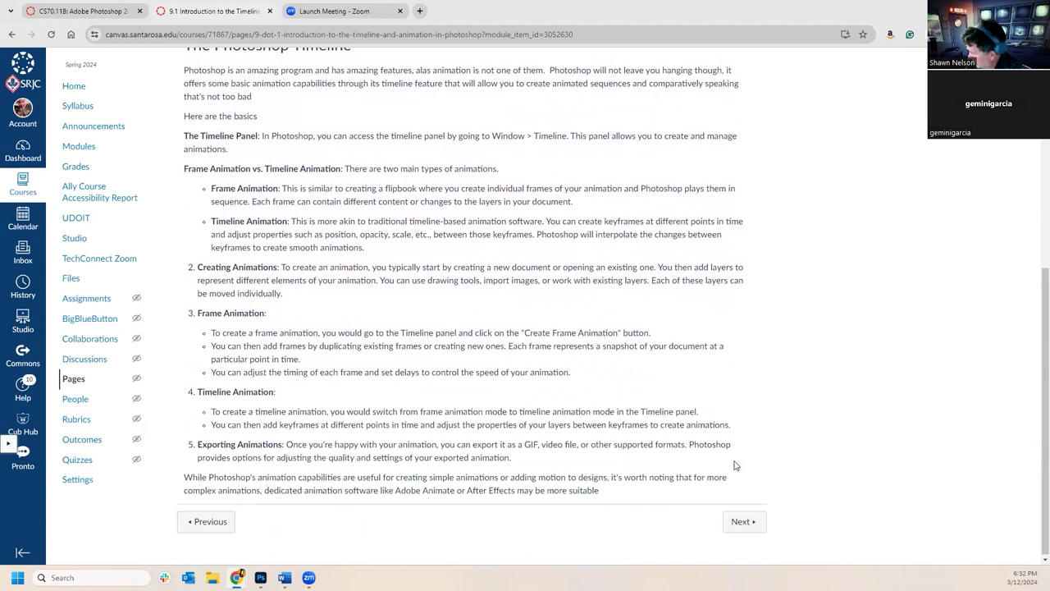
{"action": "left_click", "coordinate": [742, 521]}
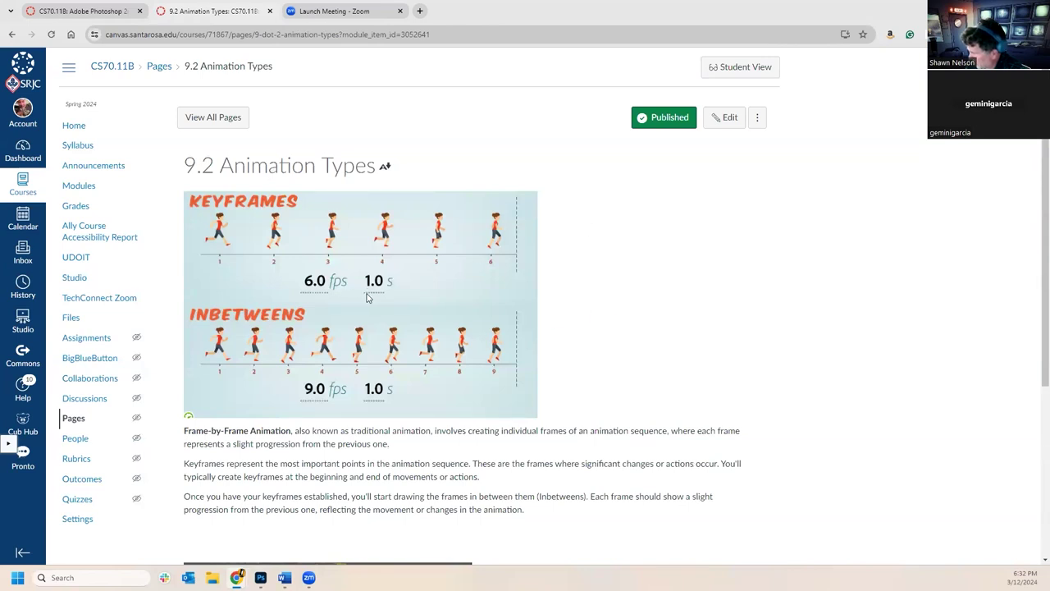
- Read the 9.2 Animation Types keyframe and timeline content, then advance to the 9.4 Part 1 page
{"action": "scroll", "coordinate": [371, 299], "scroll_direction": "down", "scroll_amount": 4}
{"action": "scroll", "coordinate": [381, 303], "scroll_direction": "up", "scroll_amount": 3}
{"action": "scroll", "coordinate": [381, 307], "scroll_direction": "up", "scroll_amount": 1}
{"action": "scroll", "coordinate": [399, 375], "scroll_direction": "down", "scroll_amount": 3}
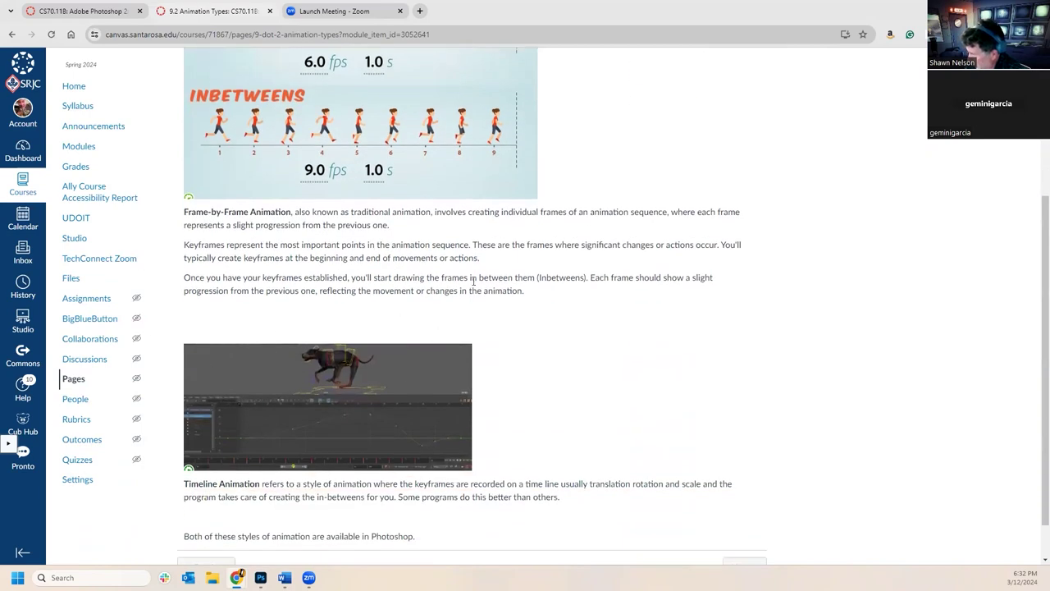
{"action": "scroll", "coordinate": [542, 320], "scroll_direction": "down", "scroll_amount": 1}
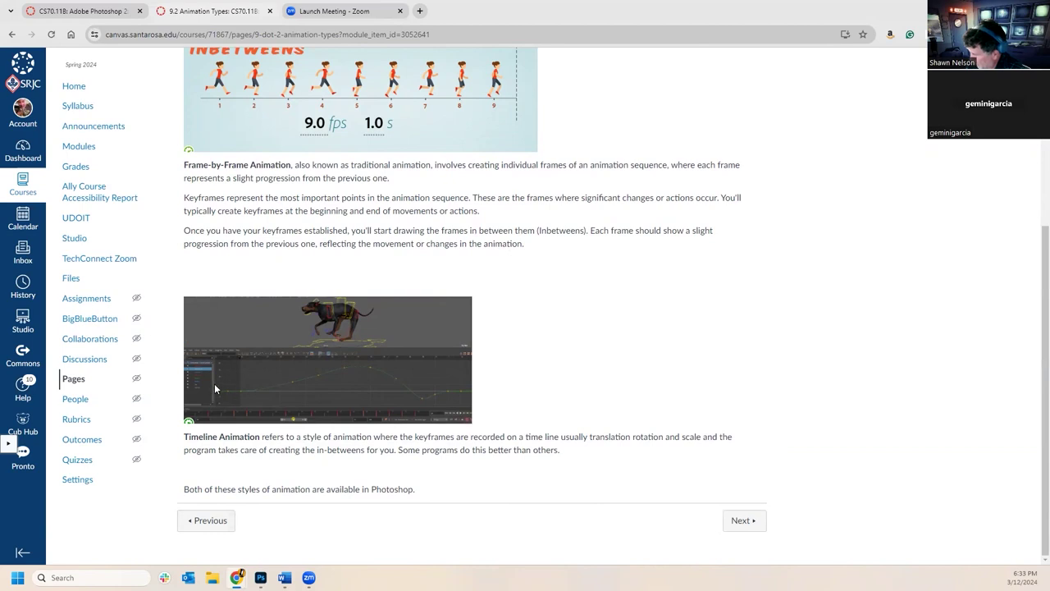
{"action": "scroll", "coordinate": [434, 343], "scroll_direction": "up", "scroll_amount": 4}
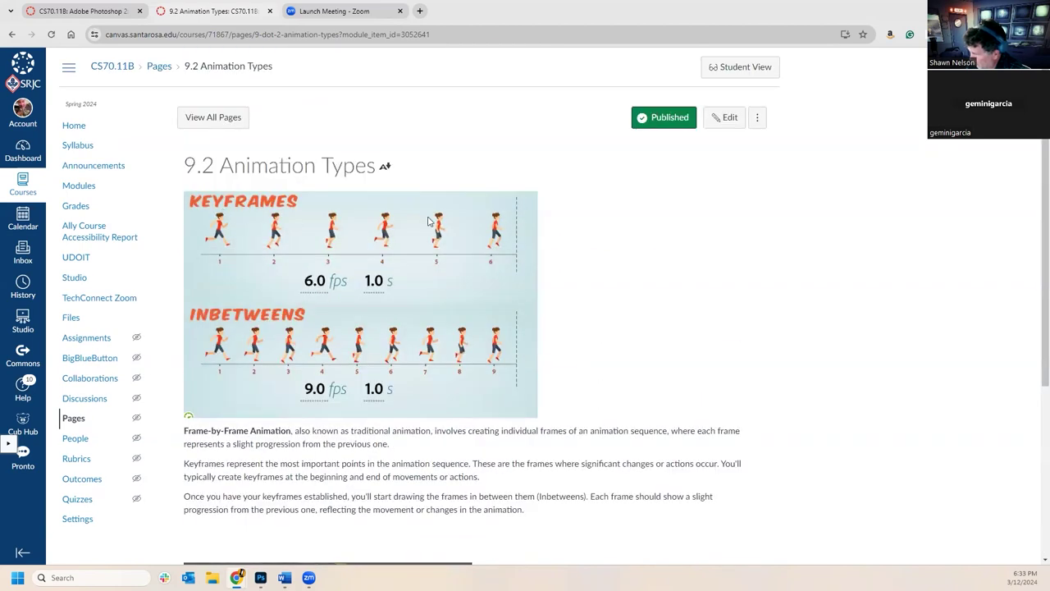
{"action": "scroll", "coordinate": [457, 324], "scroll_direction": "down", "scroll_amount": 2}
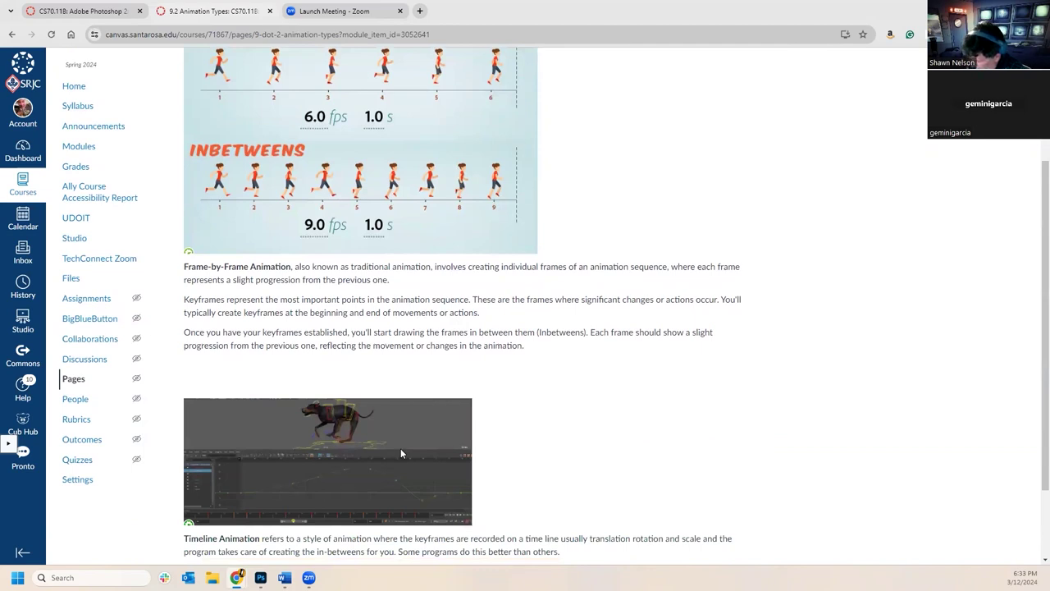
{"action": "scroll", "coordinate": [401, 453], "scroll_direction": "down", "scroll_amount": 2}
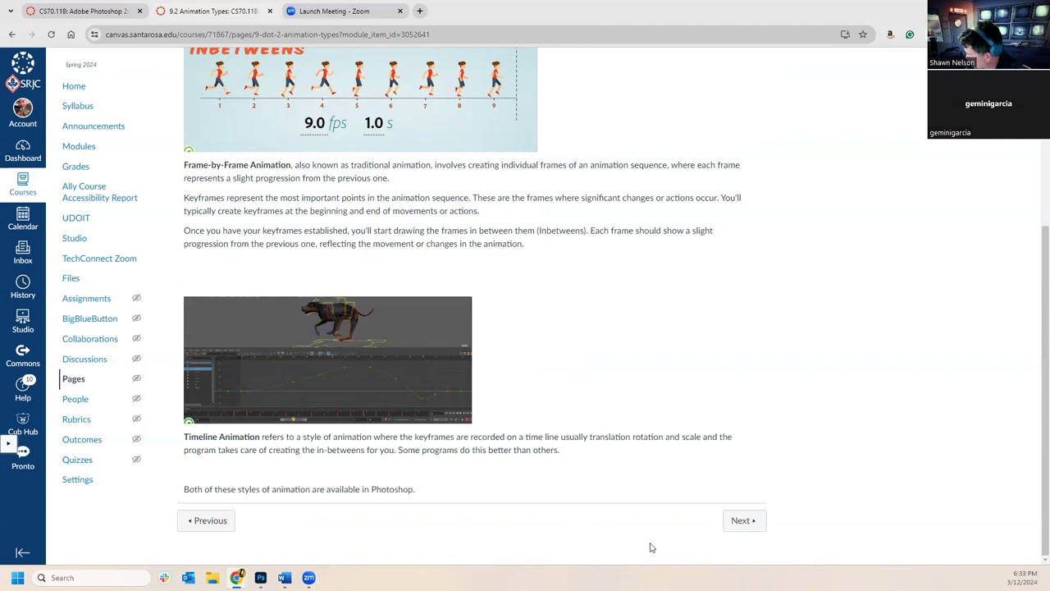
{"action": "left_click", "coordinate": [739, 529]}
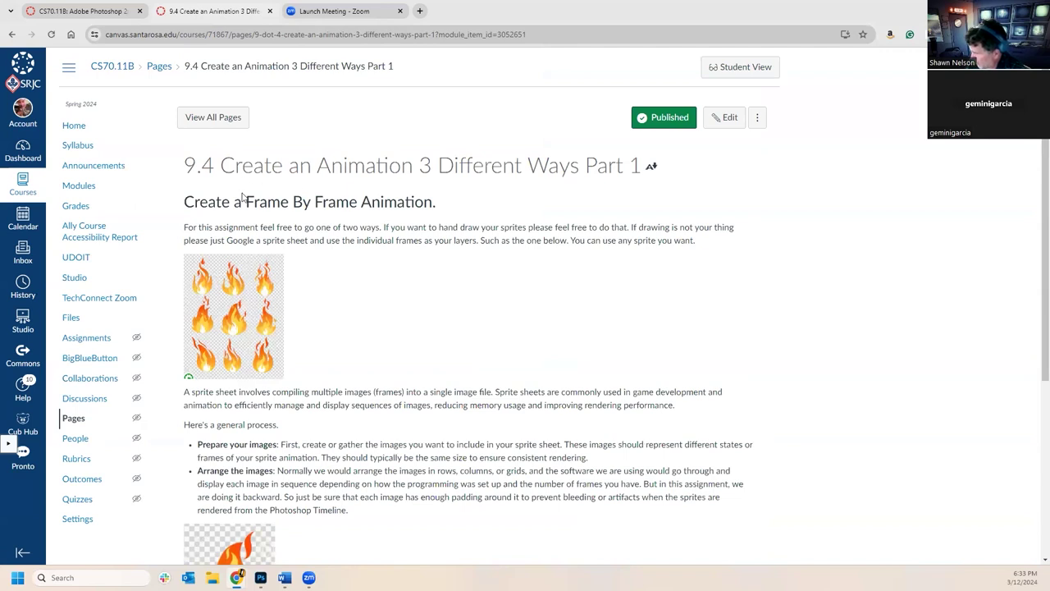
- Scroll through the 9.4 Part 1 sprite sheet instructions down to testing, exporting and posting the animation
{"action": "scroll", "coordinate": [455, 309], "scroll_direction": "down", "scroll_amount": 3}
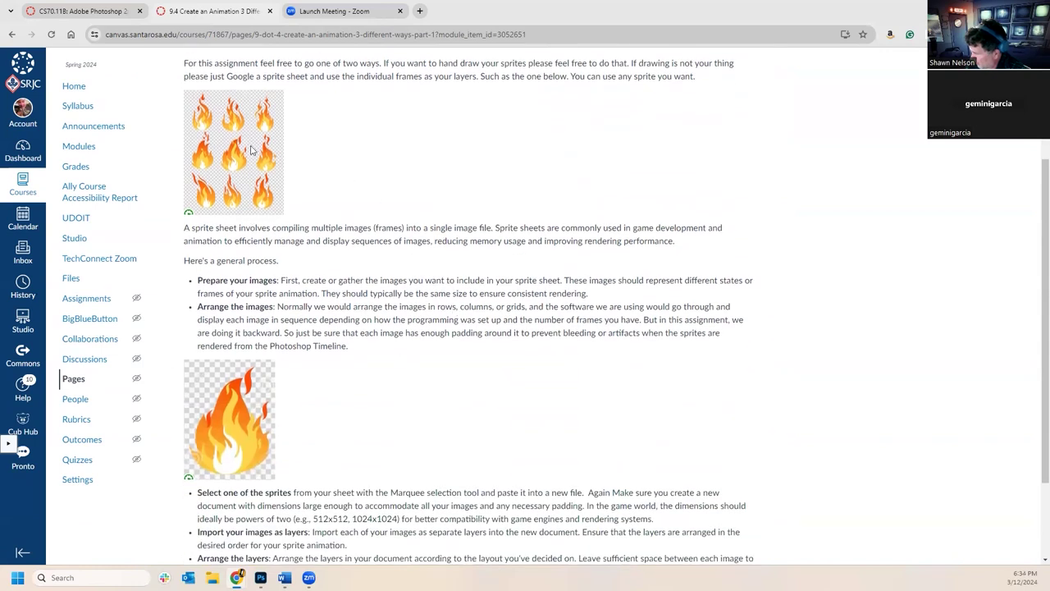
{"action": "scroll", "coordinate": [518, 229], "scroll_direction": "down", "scroll_amount": 2}
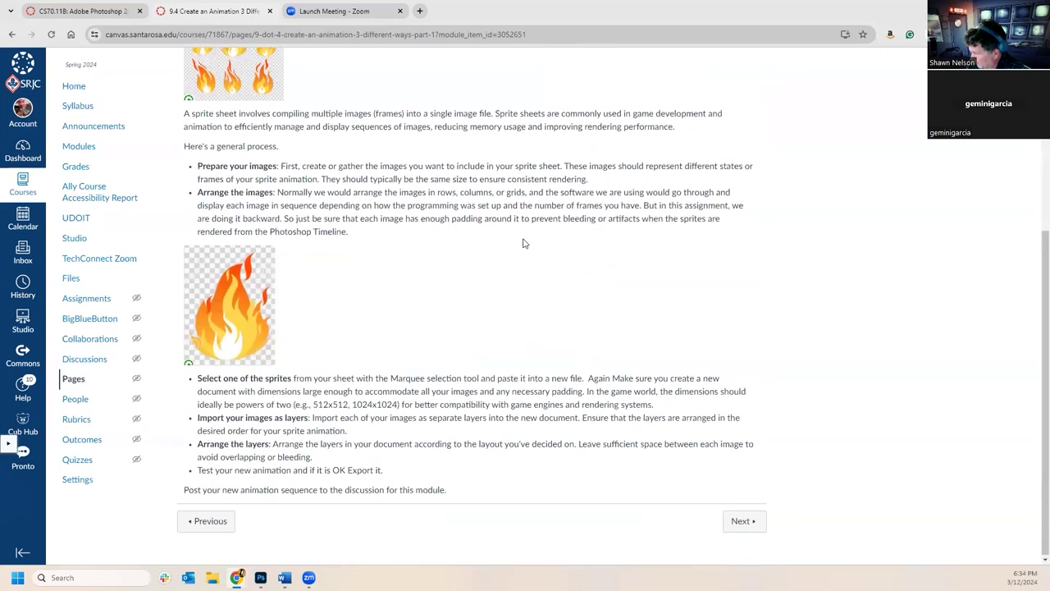
{"action": "scroll", "coordinate": [520, 241], "scroll_direction": "up", "scroll_amount": 5}
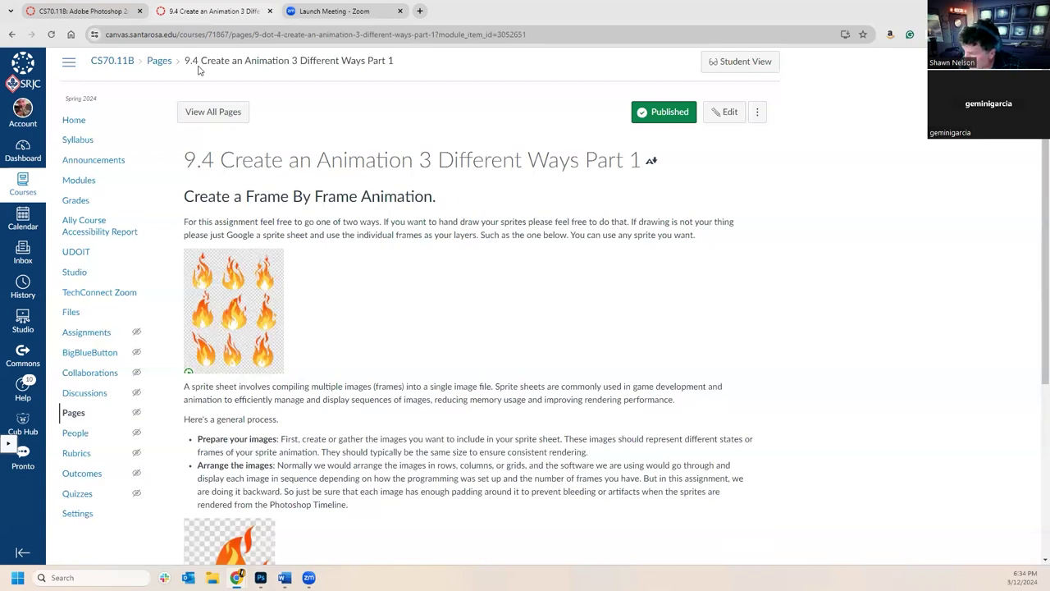
- Go back to Modules and start adding a new item to Mod 9.0 Moving Images in Photoshop
{"action": "left_click", "coordinate": [85, 181]}
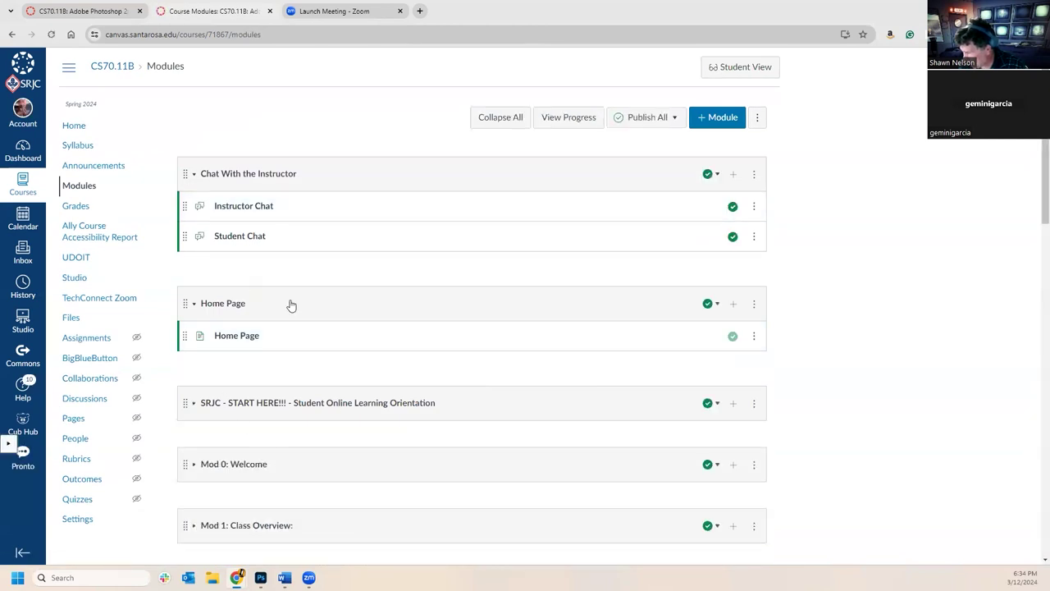
{"action": "scroll", "coordinate": [286, 438], "scroll_direction": "down", "scroll_amount": 3}
{"action": "scroll", "coordinate": [372, 444], "scroll_direction": "down", "scroll_amount": 8}
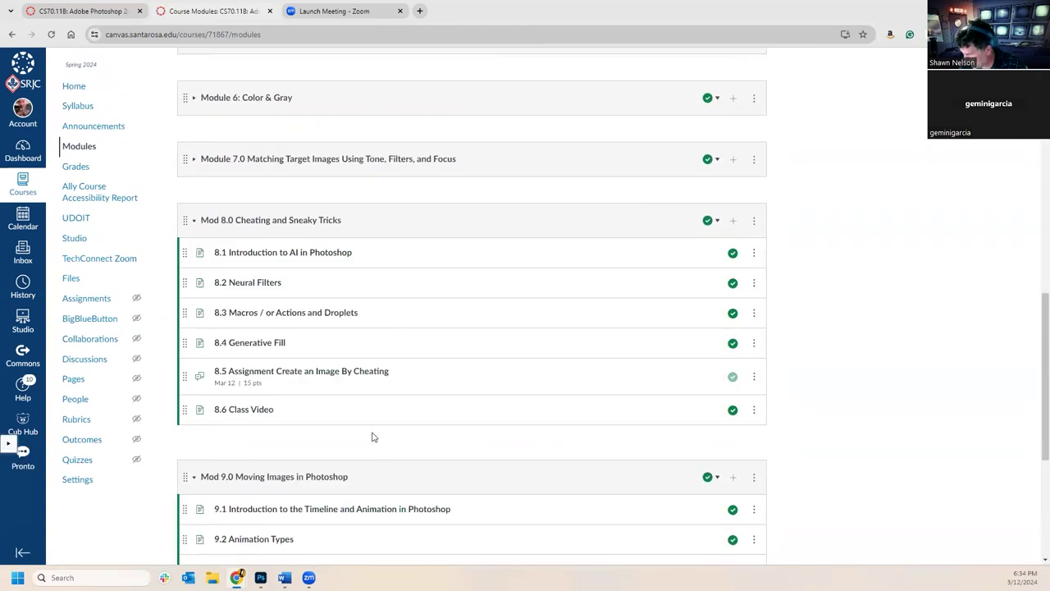
{"action": "left_click", "coordinate": [735, 229]}
- Upload Screenshot 2024-03-11 064310.png, the martini poster and South West.jpg as File items in Mod 9.0
{"action": "left_click", "coordinate": [396, 218]}
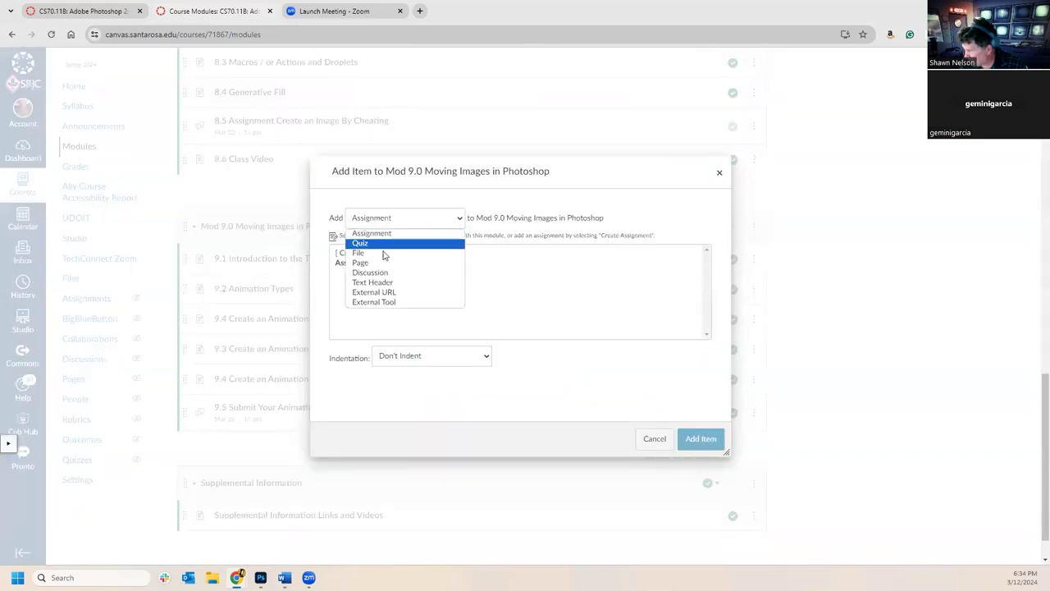
{"action": "left_click", "coordinate": [383, 253]}
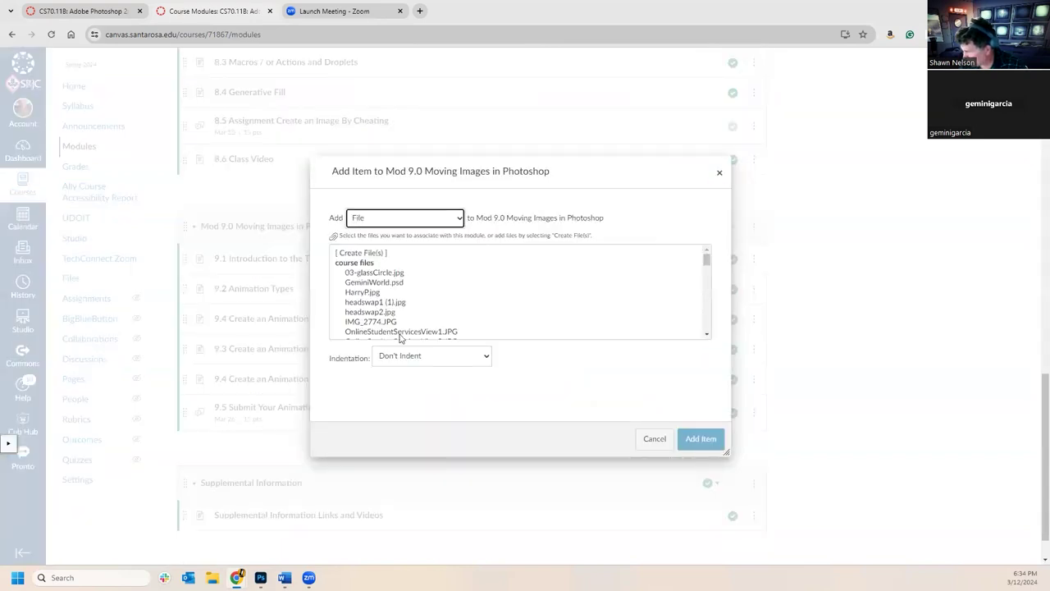
{"action": "left_click", "coordinate": [364, 255]}
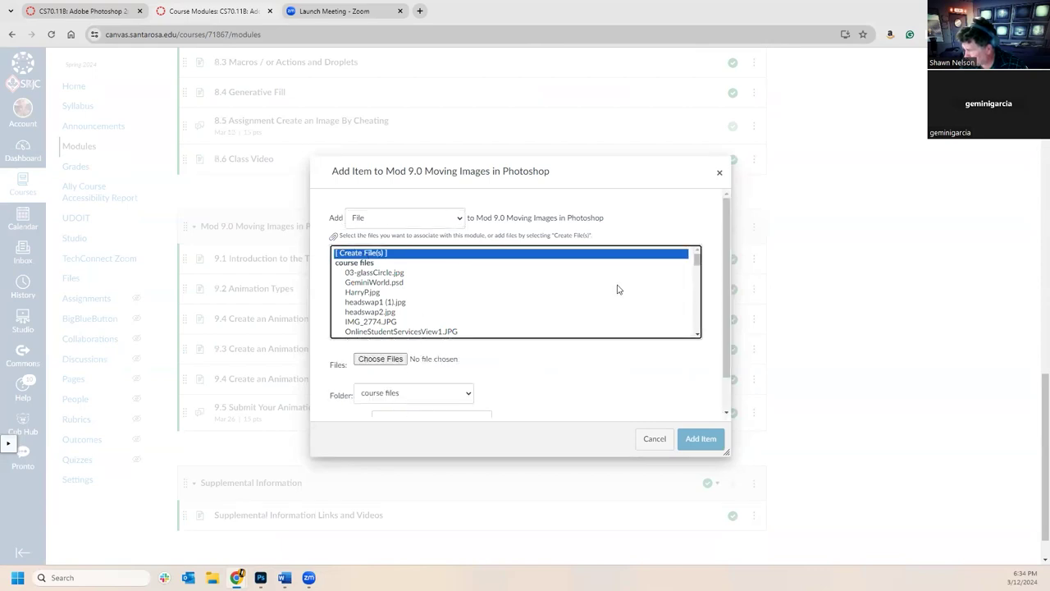
{"action": "left_click", "coordinate": [379, 360]}
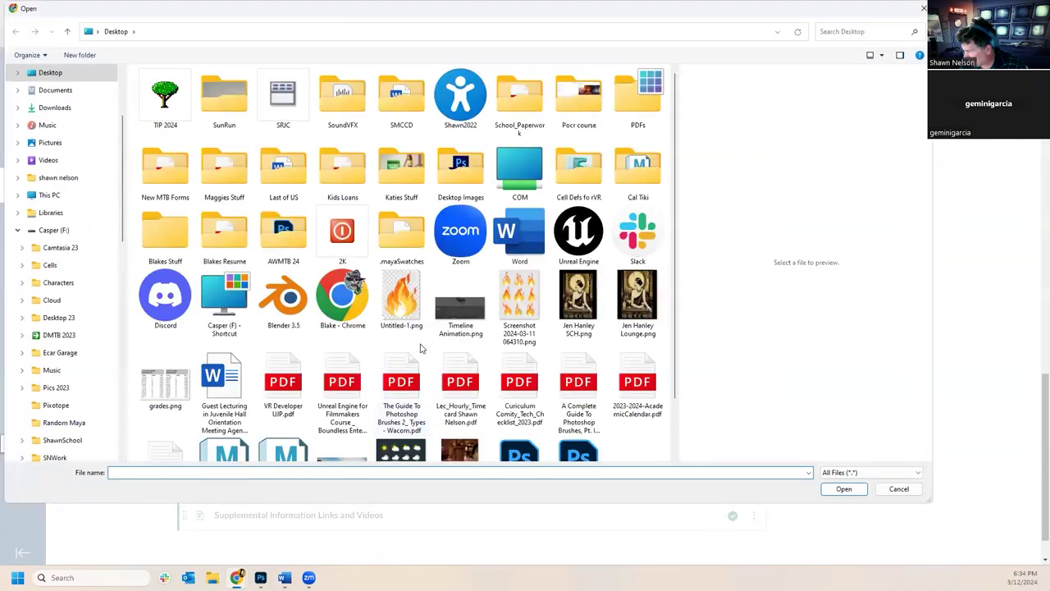
{"action": "left_click", "coordinate": [525, 296]}
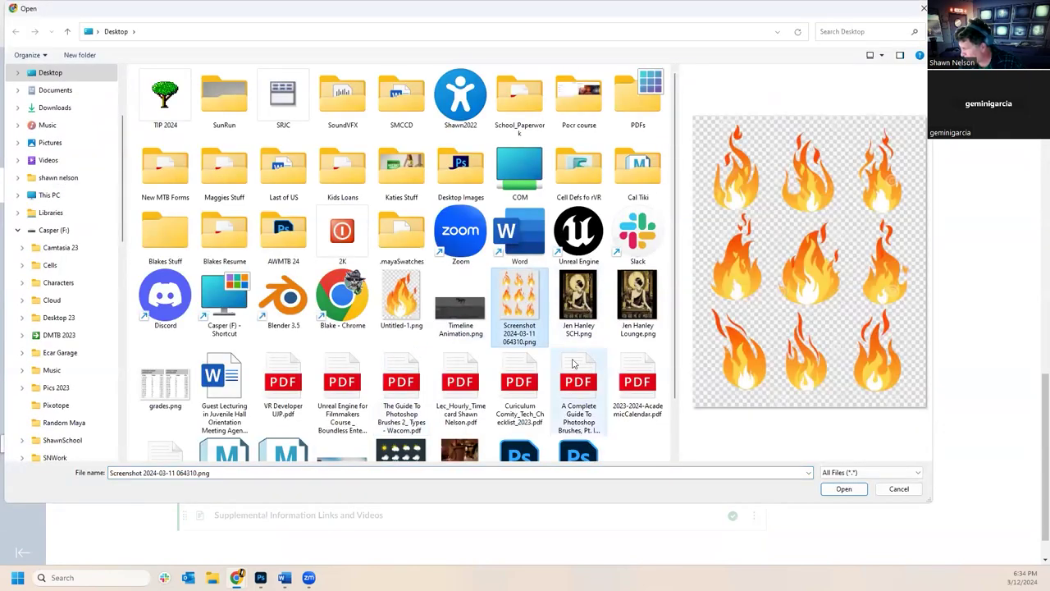
{"action": "left_click", "coordinate": [577, 299], "text": "ctrl"}
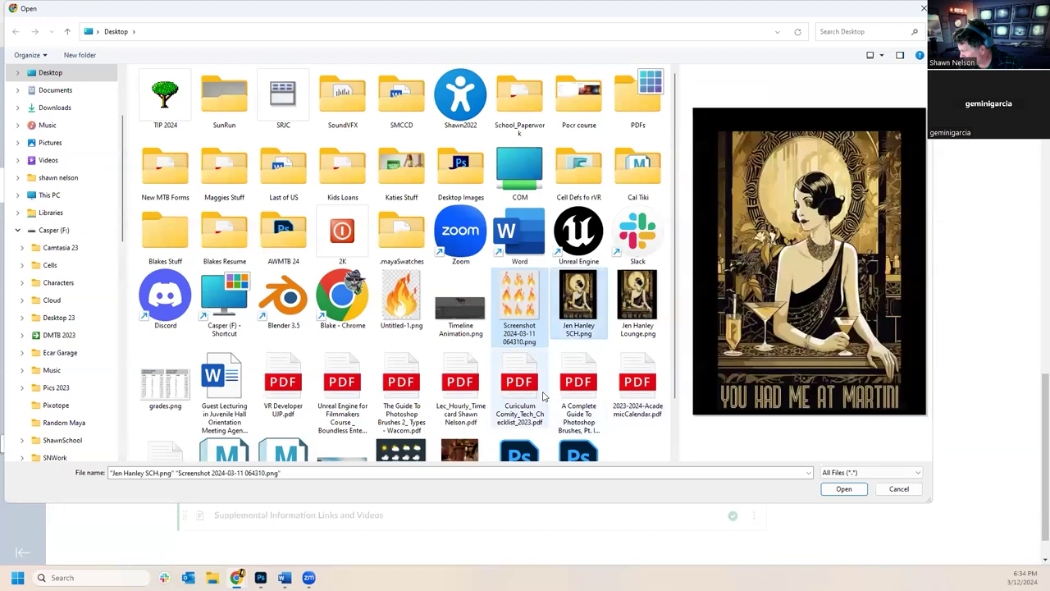
{"action": "scroll", "coordinate": [521, 363], "scroll_direction": "down", "scroll_amount": 1}
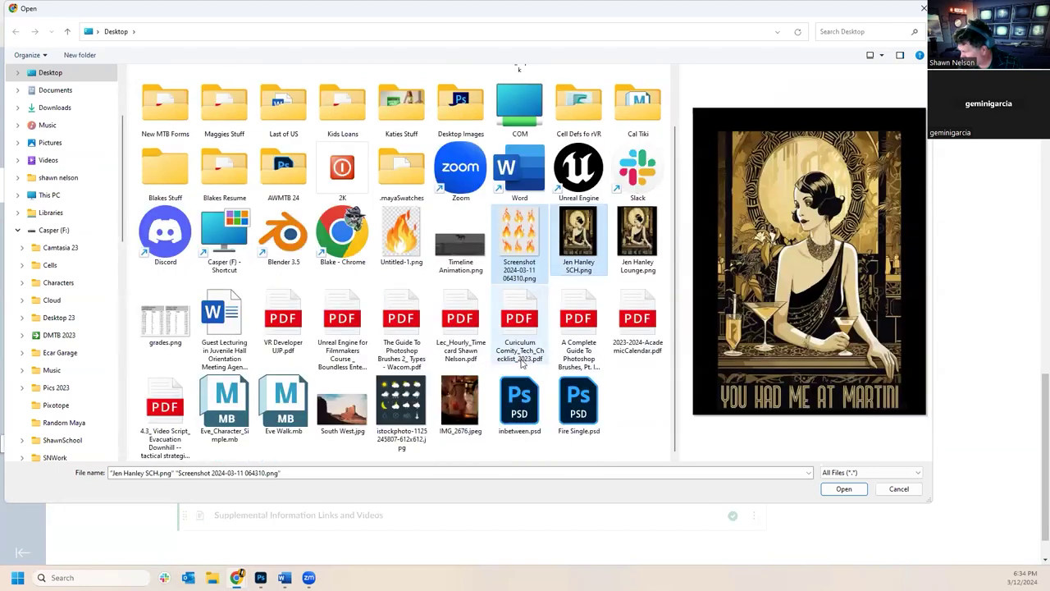
{"action": "left_click", "coordinate": [350, 410], "text": "ctrl"}
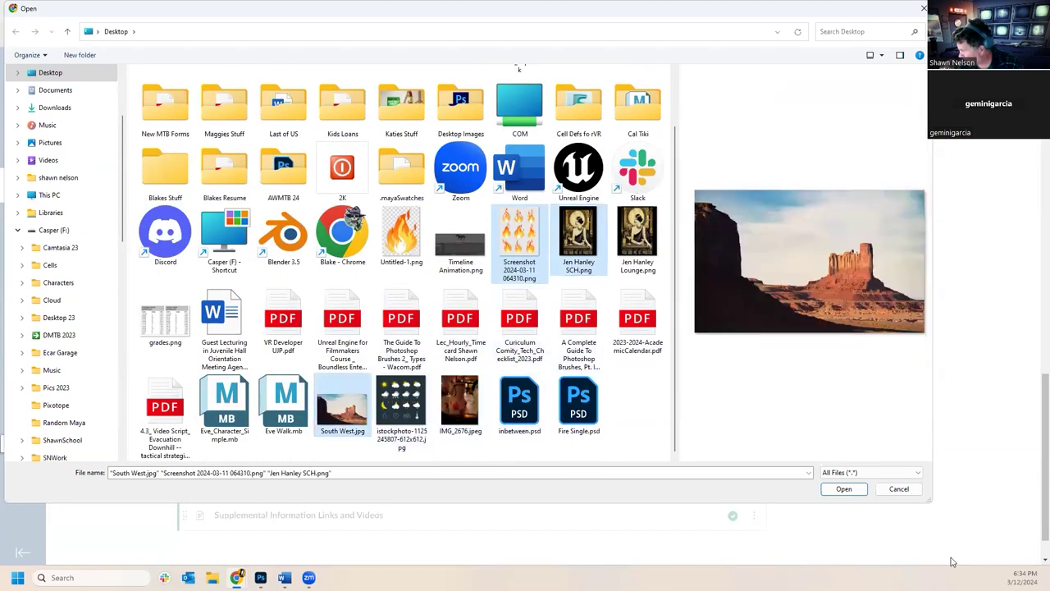
{"action": "left_click", "coordinate": [852, 490]}
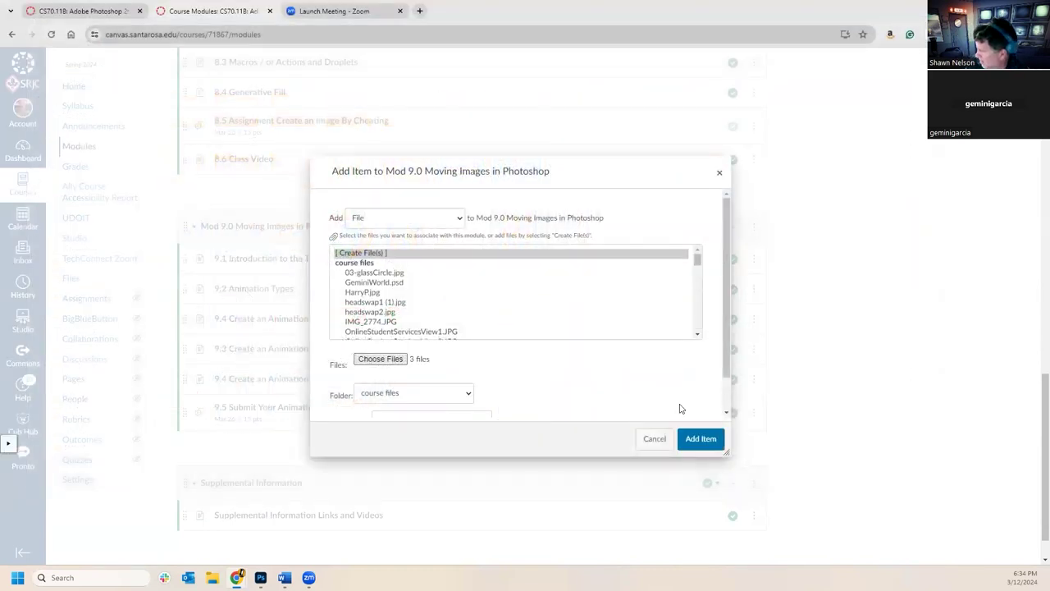
{"action": "left_click", "coordinate": [699, 440]}
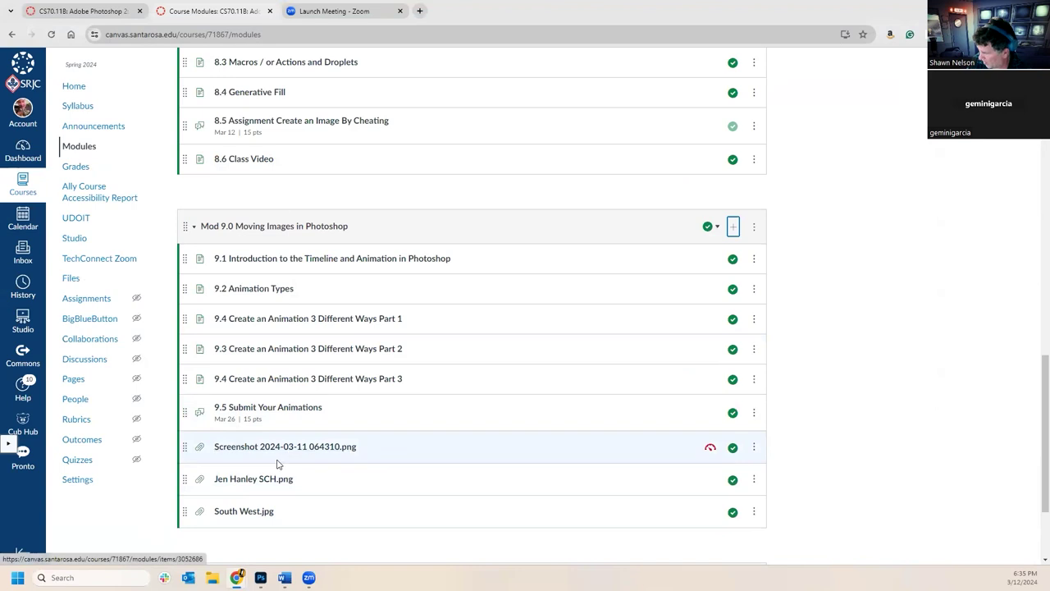
- View the Screenshot 2024-03-11 064310.png page, return to the Mod 9.0 listing, then switch to Photoshop
{"action": "left_click", "coordinate": [319, 454]}
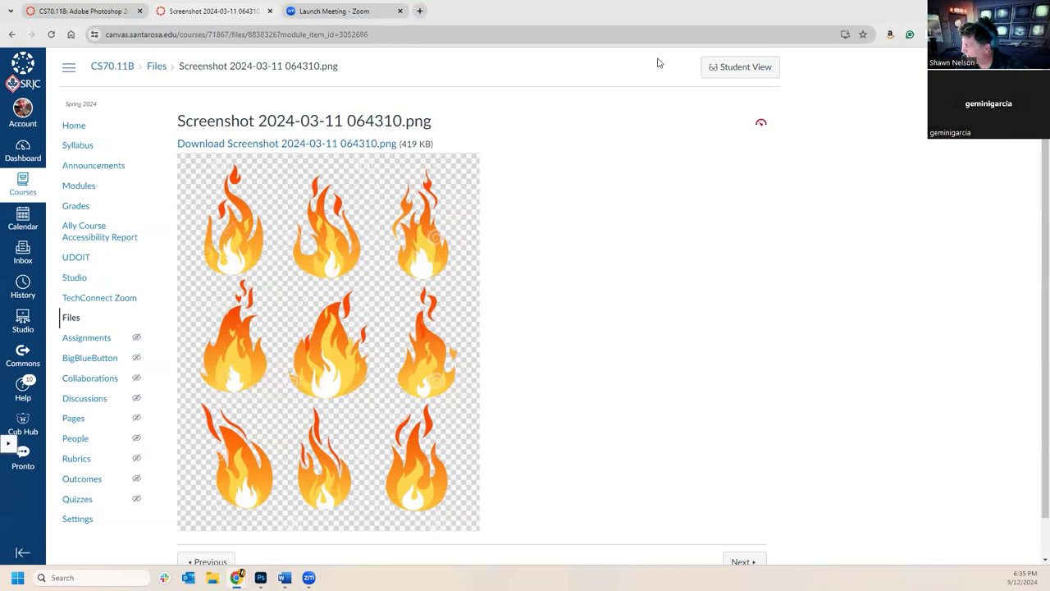
{"action": "left_click", "coordinate": [77, 188]}
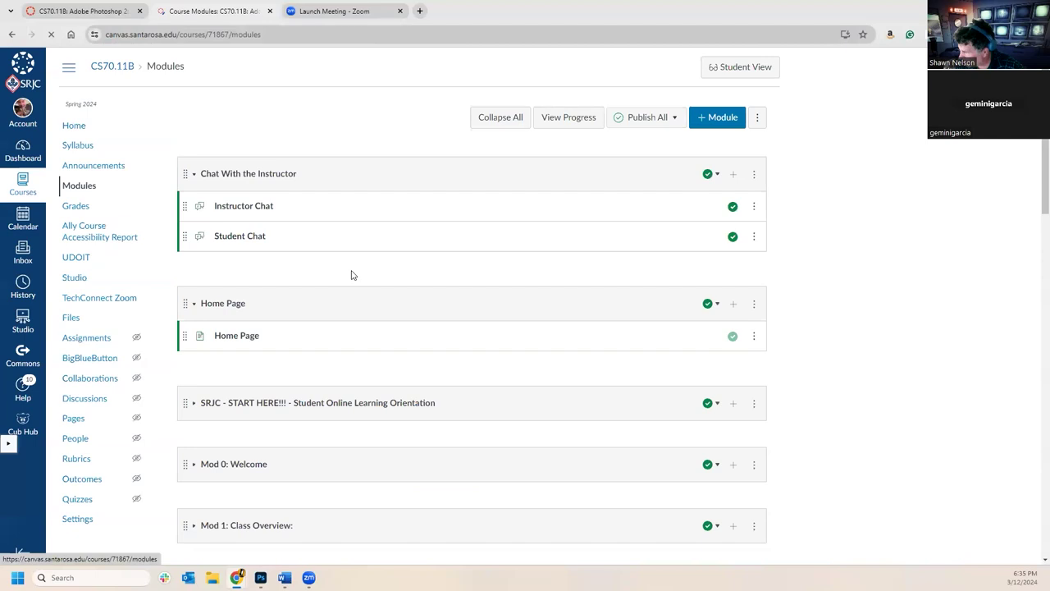
{"action": "scroll", "coordinate": [422, 415], "scroll_direction": "down", "scroll_amount": 5}
{"action": "scroll", "coordinate": [429, 406], "scroll_direction": "down", "scroll_amount": 9}
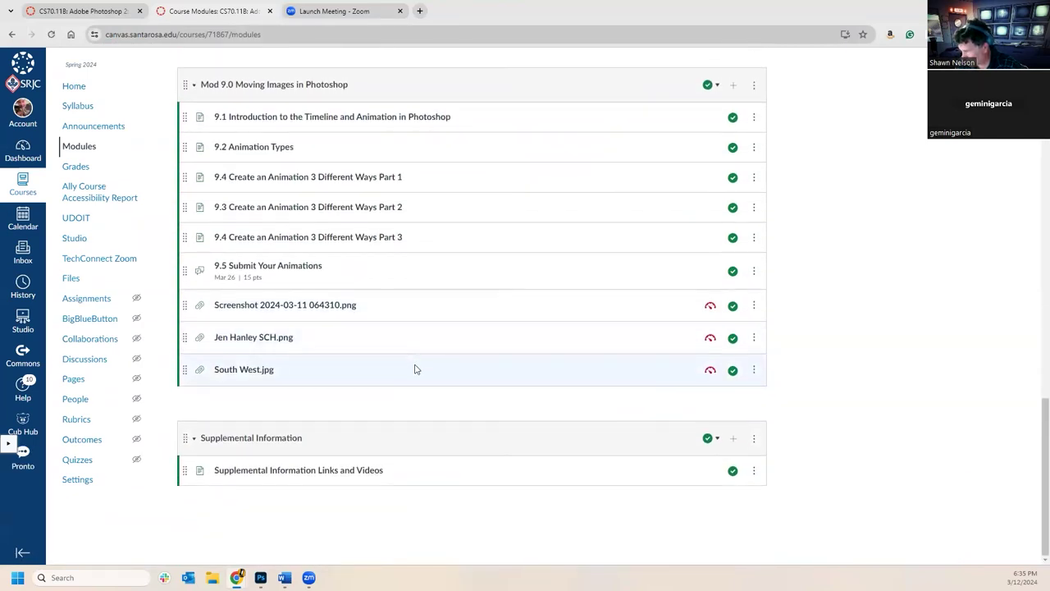
{"action": "scroll", "coordinate": [415, 369], "scroll_direction": "up", "scroll_amount": 1}
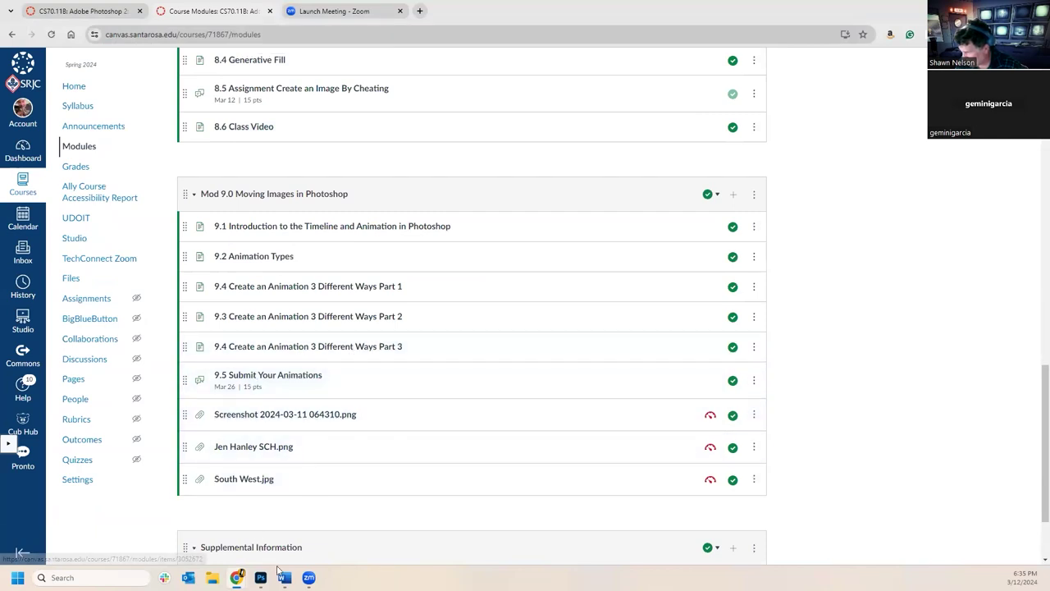
{"action": "left_click", "coordinate": [261, 529]}
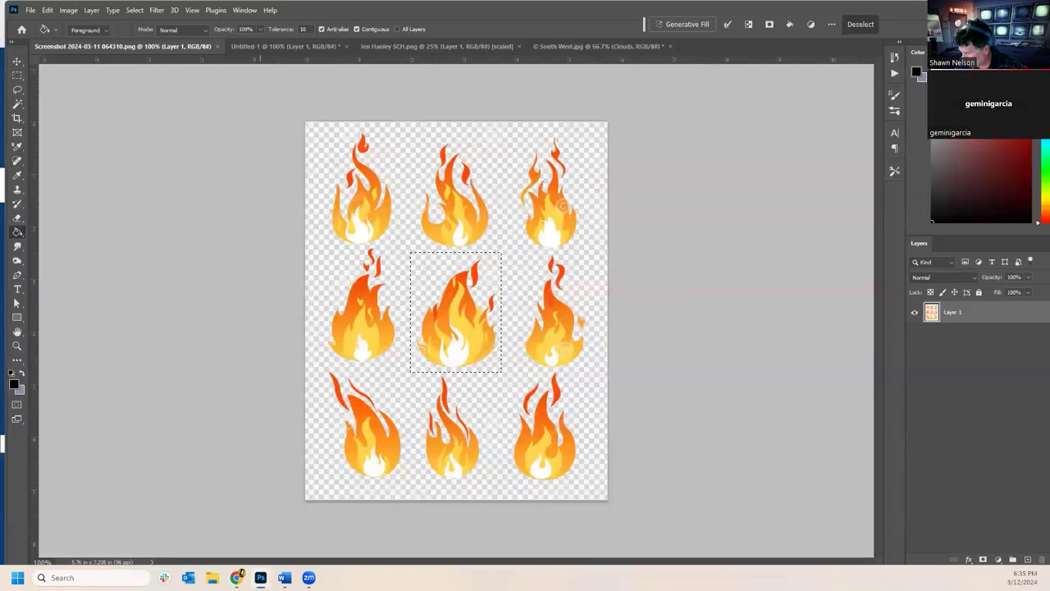
- With the Move tool on Layer 1, remove the middle-flame marquee via Select > Deselect
{"action": "left_click", "coordinate": [17, 61]}
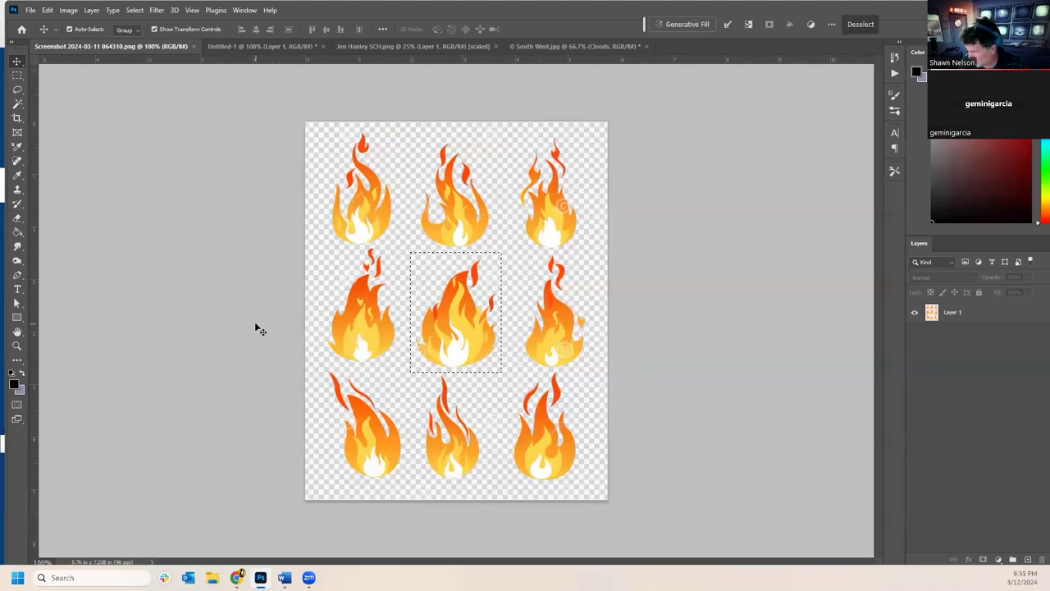
{"action": "left_click", "coordinate": [1020, 325]}
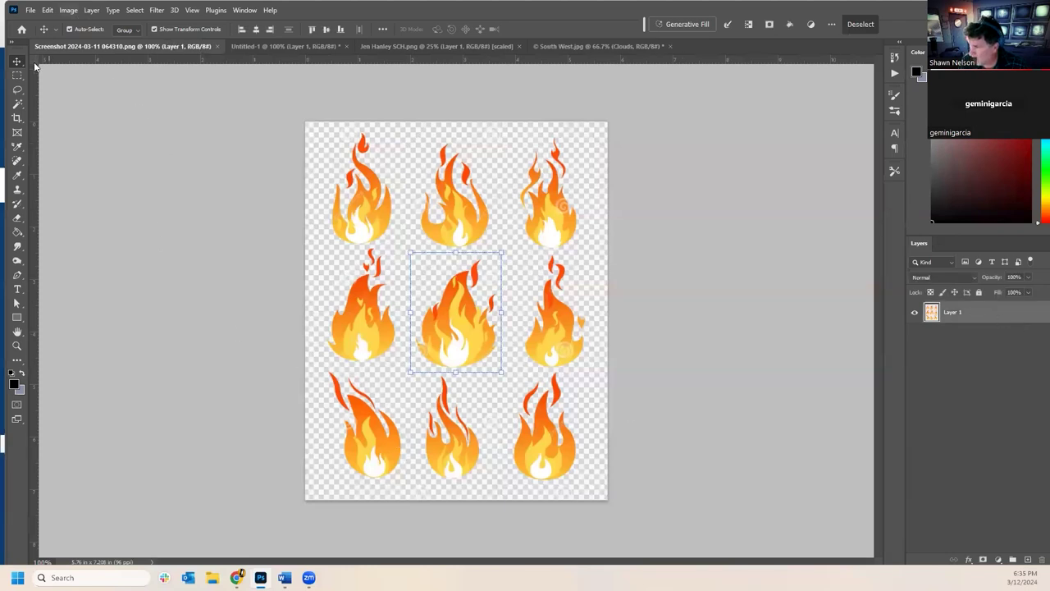
{"action": "left_click", "coordinate": [134, 10]}
{"action": "left_click", "coordinate": [140, 32]}
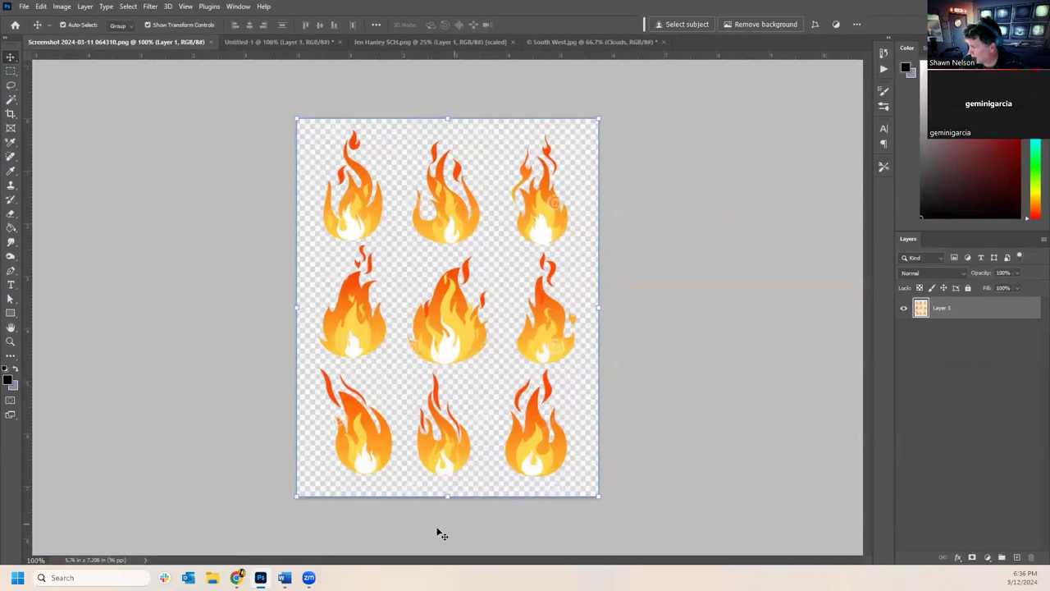
{"action": "left_click", "coordinate": [415, 539]}
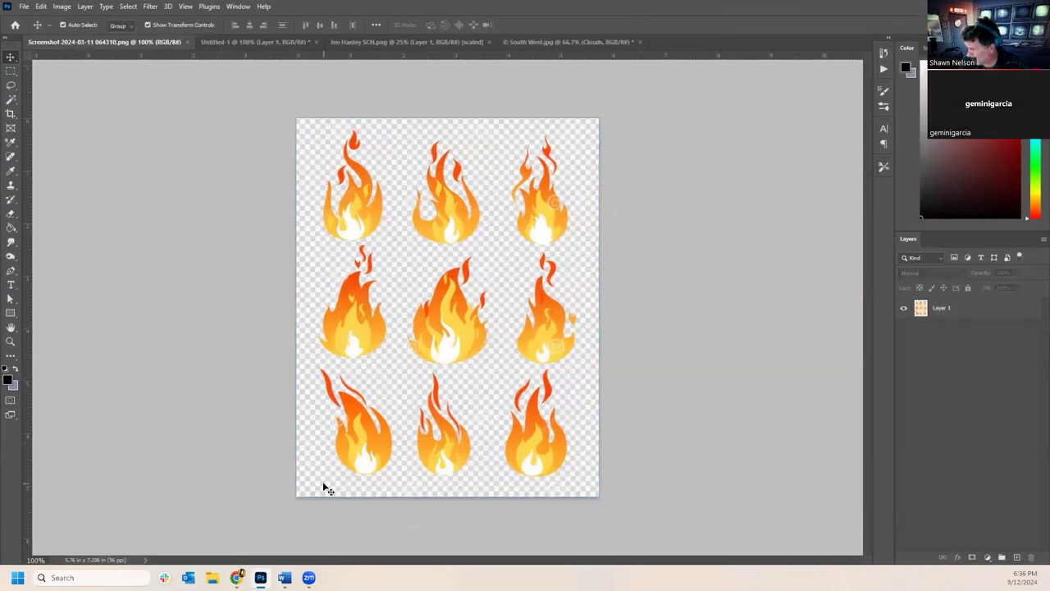
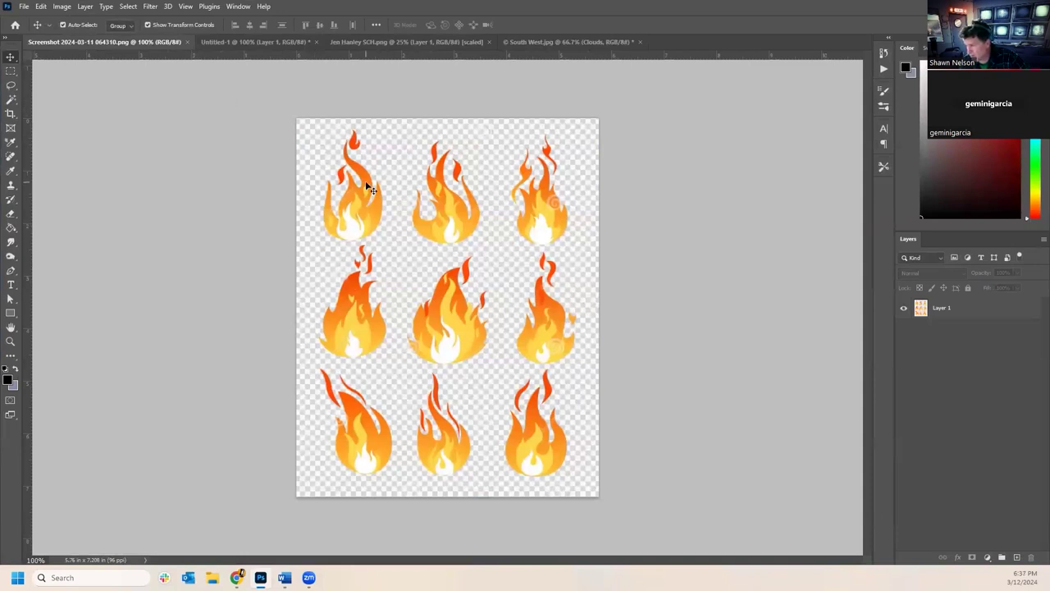
- Add an empty Layer 2 to Untitled-1, then switch back to the nine-flame Screenshot sheet
{"action": "left_click", "coordinate": [248, 42]}
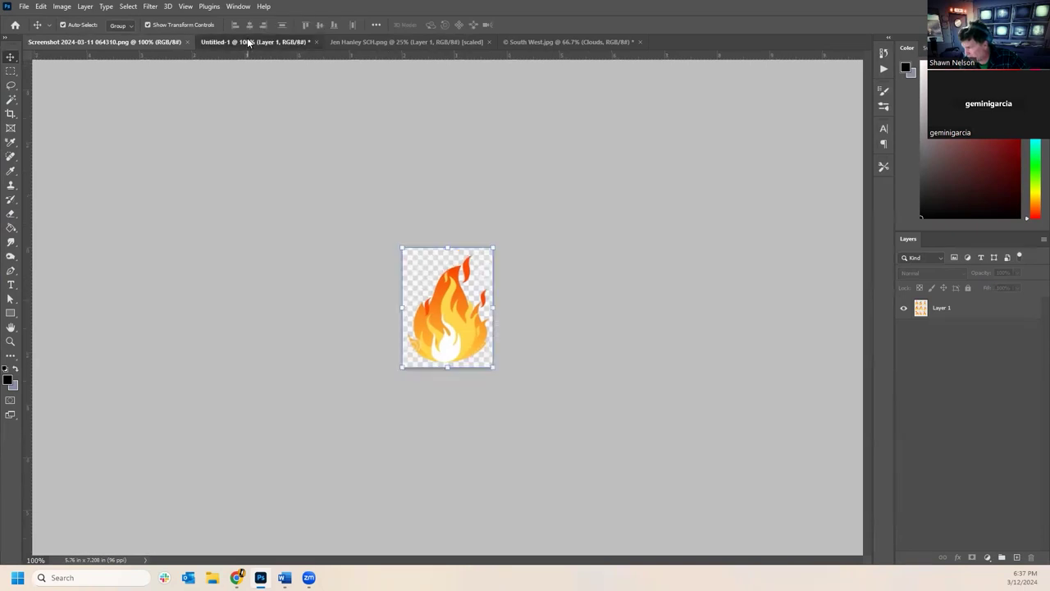
{"action": "left_click", "coordinate": [593, 332]}
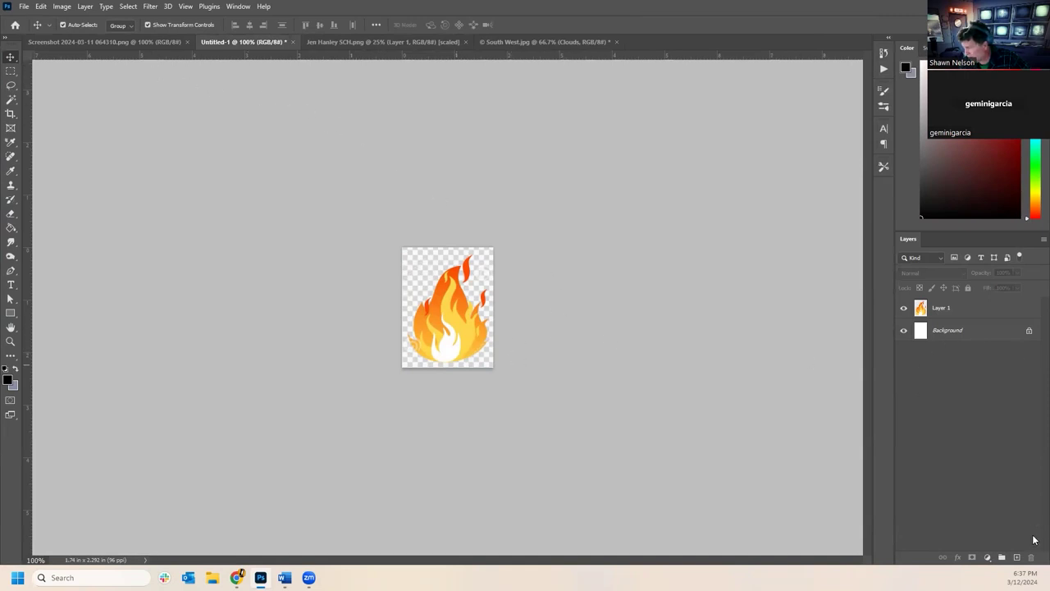
{"action": "left_click", "coordinate": [1016, 557]}
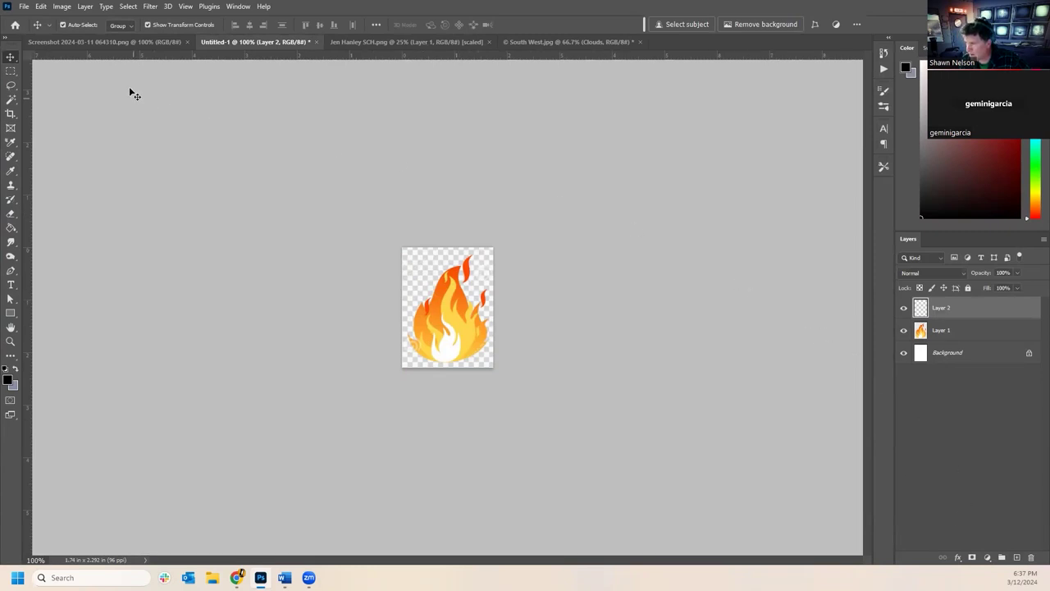
{"action": "left_click", "coordinate": [121, 42]}
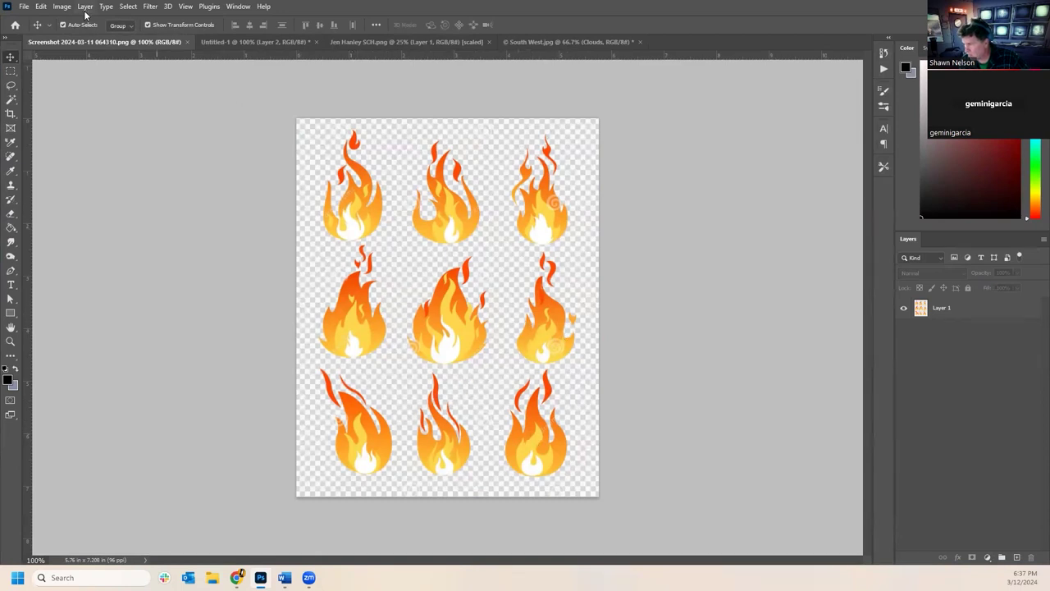
- Float the Screenshot sprite sheet in its own window and marquee its top-left flame
{"action": "left_click_drag", "start_coordinate": [147, 43], "coordinate": [220, 156]}
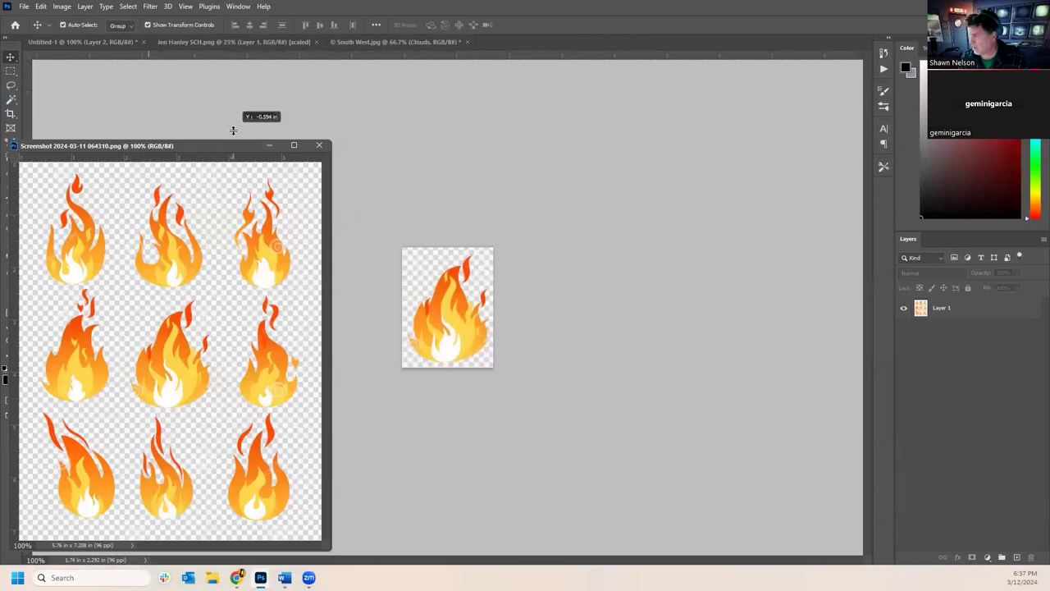
{"action": "left_click_drag", "start_coordinate": [255, 74], "coordinate": [250, 84]}
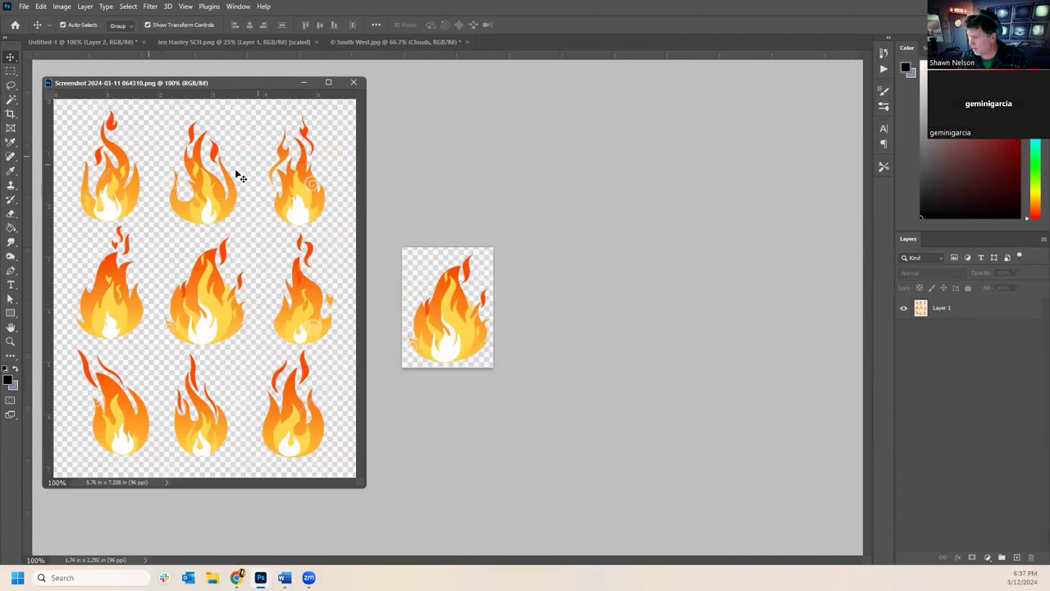
{"action": "left_click", "coordinate": [10, 71]}
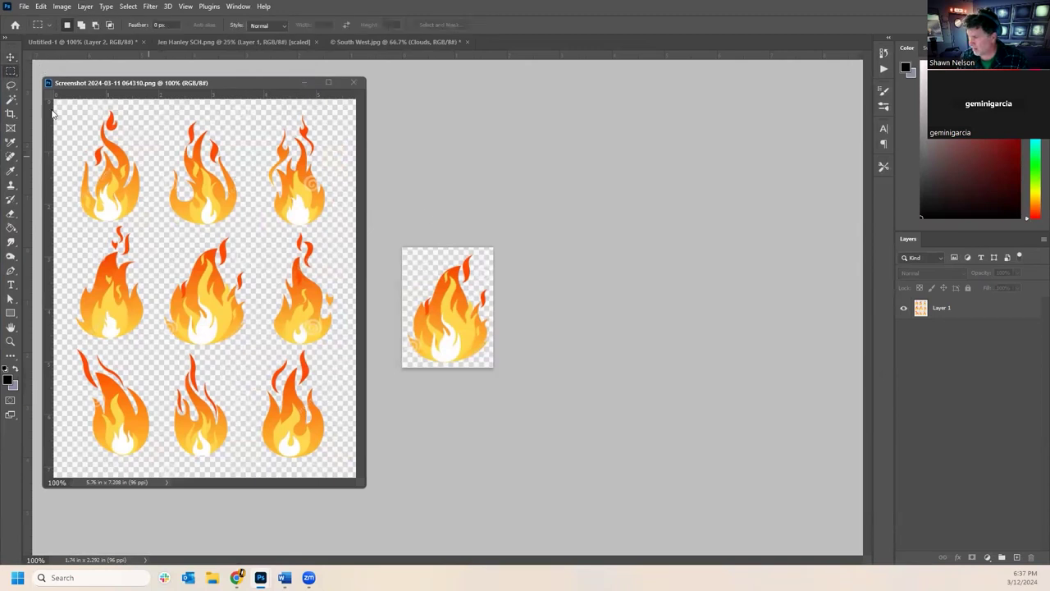
{"action": "left_click_drag", "start_coordinate": [54, 100], "coordinate": [47, 176]}
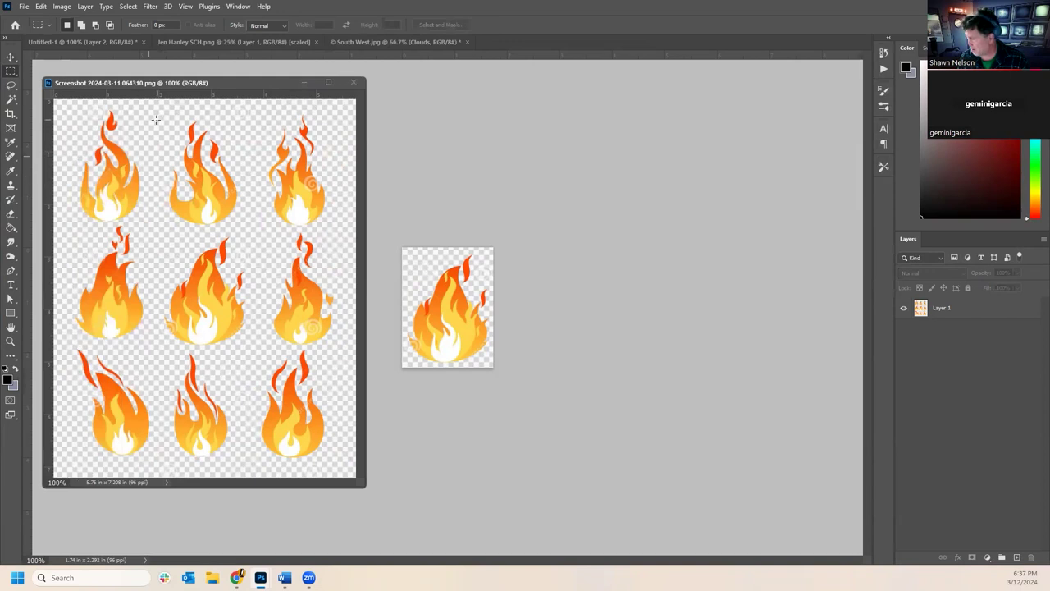
{"action": "left_click_drag", "start_coordinate": [151, 105], "coordinate": [59, 224]}
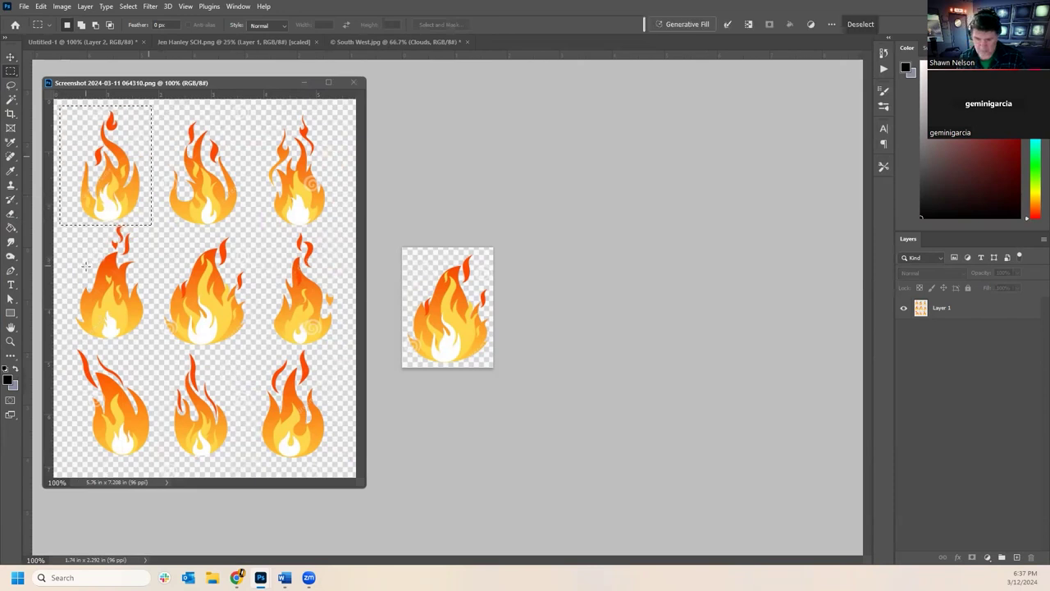
- Paste the top-left flame above Layer 1 in Untitled-1 as Layer 3 at 100% opacity
{"action": "left_click", "coordinate": [515, 59]}
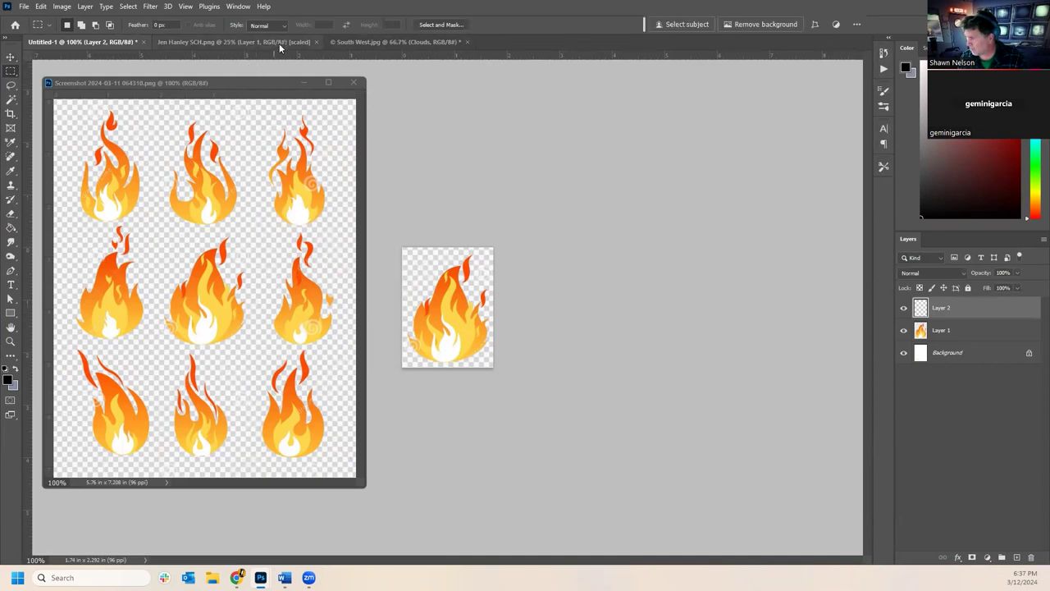
{"action": "left_click", "coordinate": [10, 58]}
{"action": "left_click", "coordinate": [451, 276]}
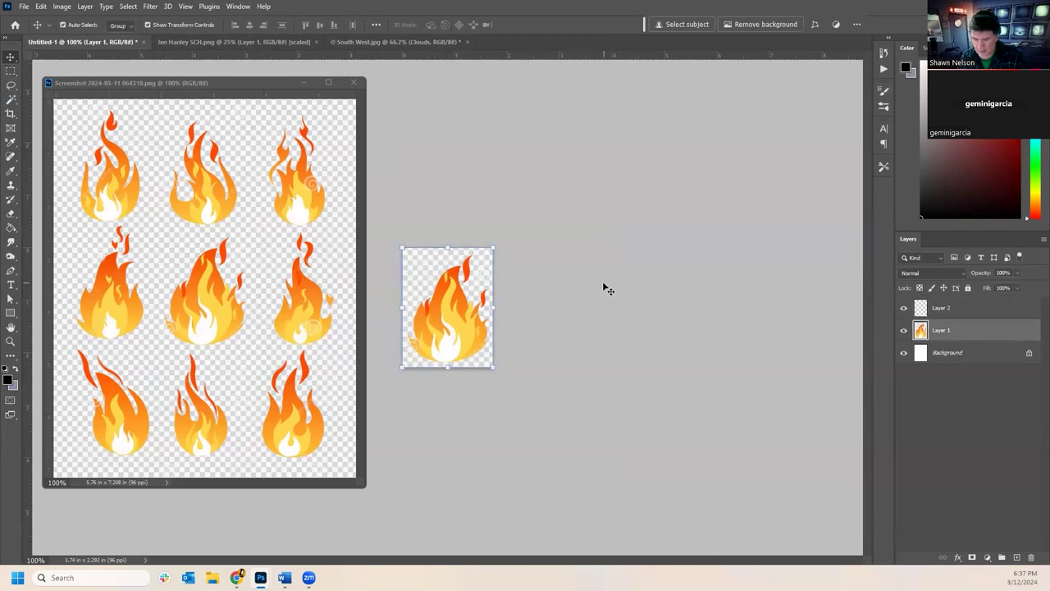
{"action": "key", "text": "ctrl+v"}
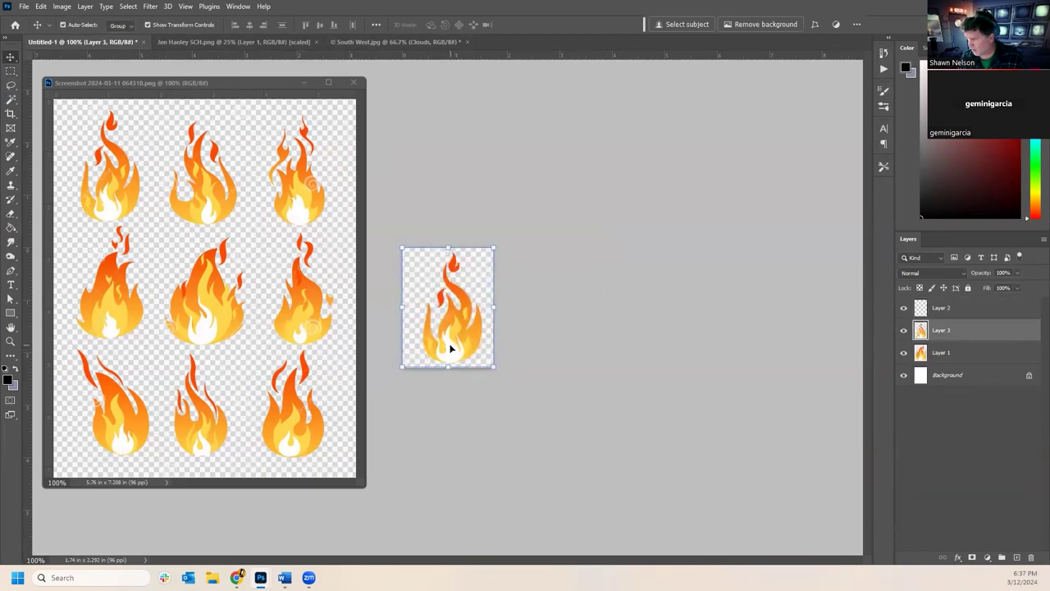
{"action": "left_click", "coordinate": [1016, 274]}
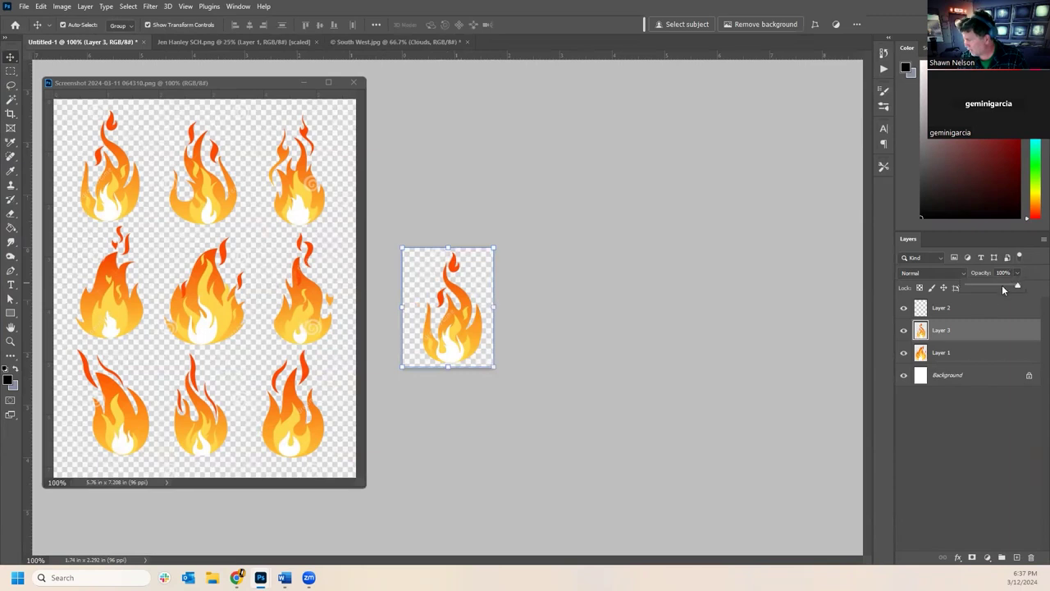
{"action": "mouse_move", "coordinate": [457, 318]}
{"action": "left_mouse_down"}
{"action": "mouse_move", "coordinate": [452, 300]}
{"action": "mouse_move", "coordinate": [455, 317]}
{"action": "left_mouse_up"}
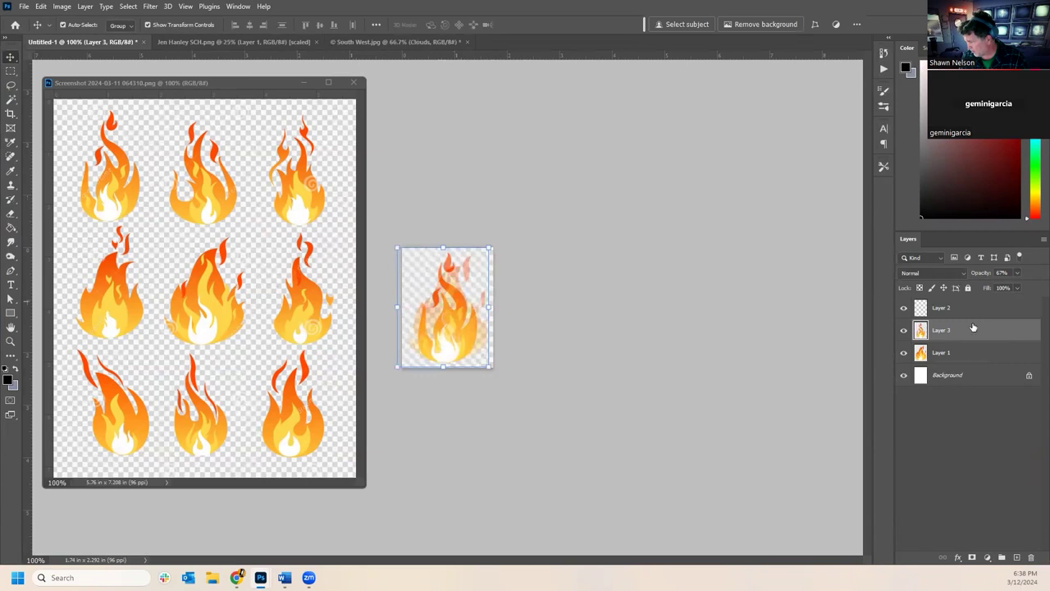
{"action": "left_click", "coordinate": [1020, 274]}
{"action": "left_click_drag", "start_coordinate": [1017, 286], "coordinate": [1035, 286]}
- Select the second flame on the sheet and paste it into Untitled-1 as Layer 4
{"action": "left_click", "coordinate": [121, 225]}
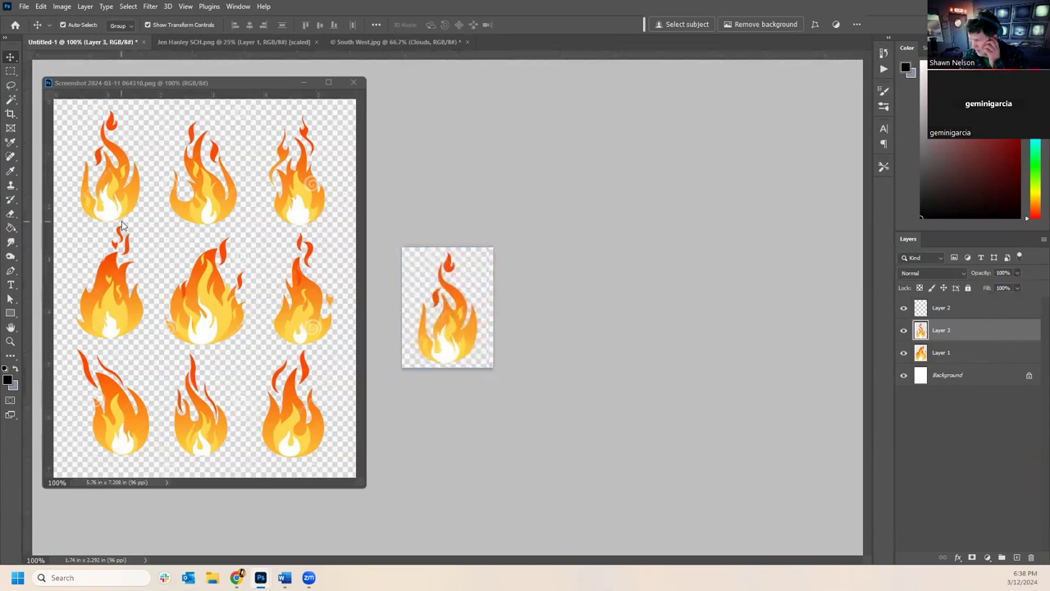
{"action": "left_click", "coordinate": [10, 70]}
{"action": "left_click_drag", "start_coordinate": [107, 188], "coordinate": [208, 196]}
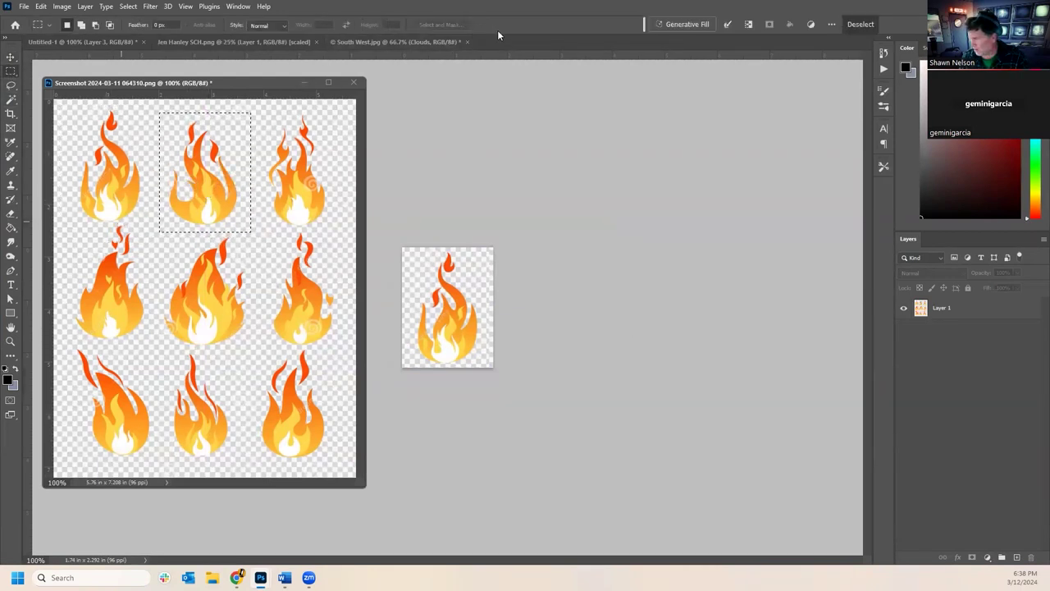
{"action": "left_click", "coordinate": [11, 57]}
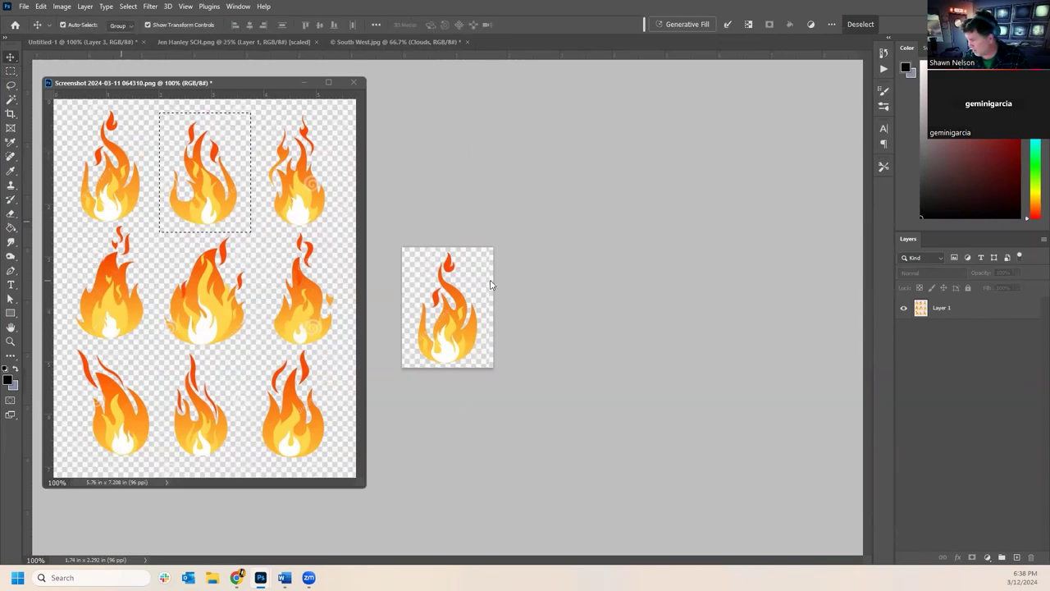
{"action": "left_click", "coordinate": [638, 336]}
{"action": "key", "text": "ctrl+v"}
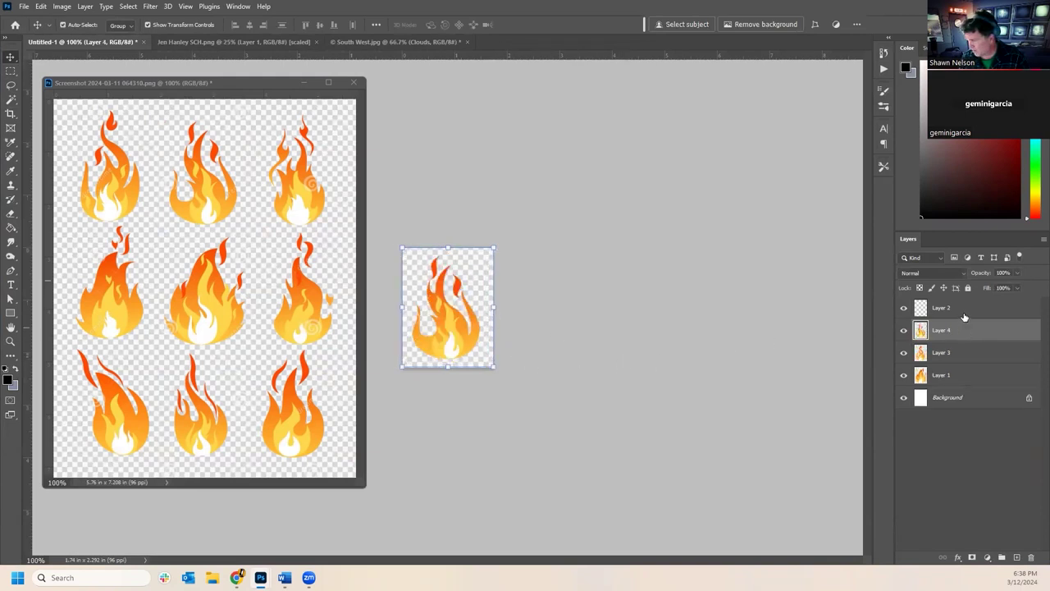
- Select the top-right flame and paste it into Untitled-1 as Layer 5
{"action": "left_click", "coordinate": [197, 189]}
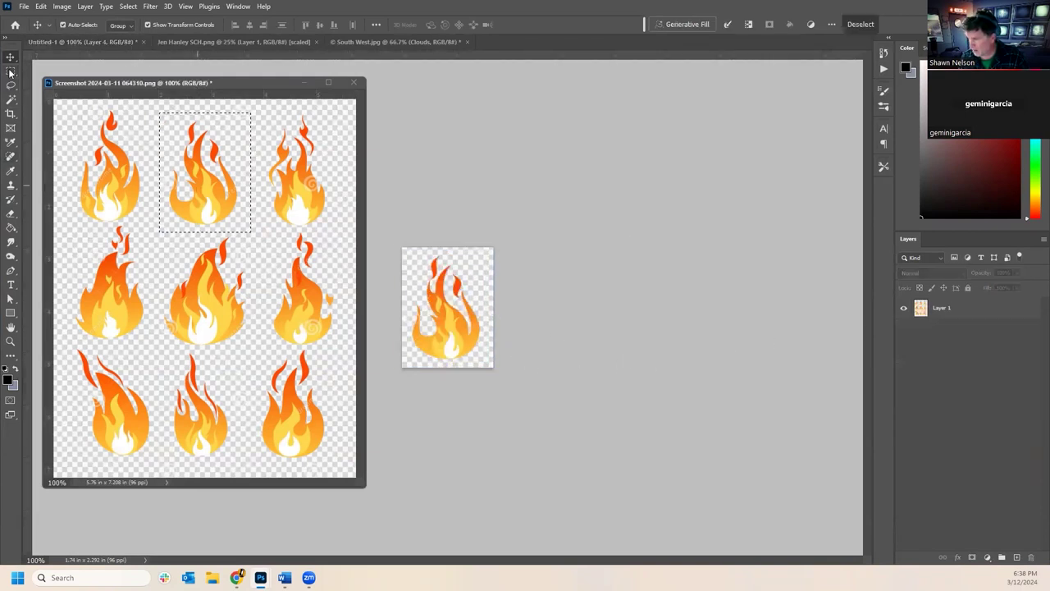
{"action": "key", "text": "m"}
{"action": "left_click_drag", "start_coordinate": [211, 181], "coordinate": [299, 180]}
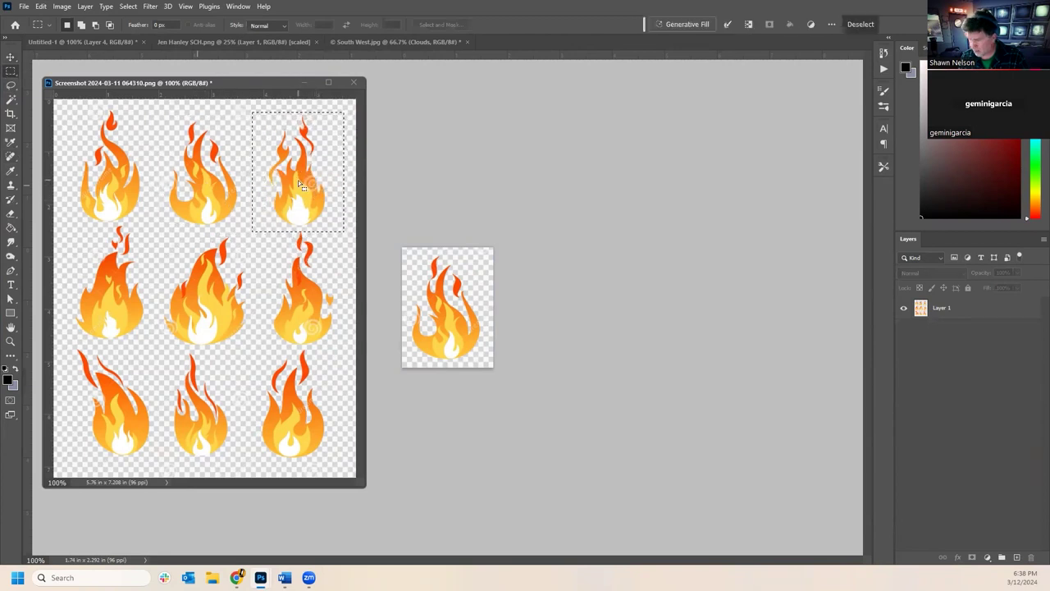
{"action": "left_click", "coordinate": [596, 107]}
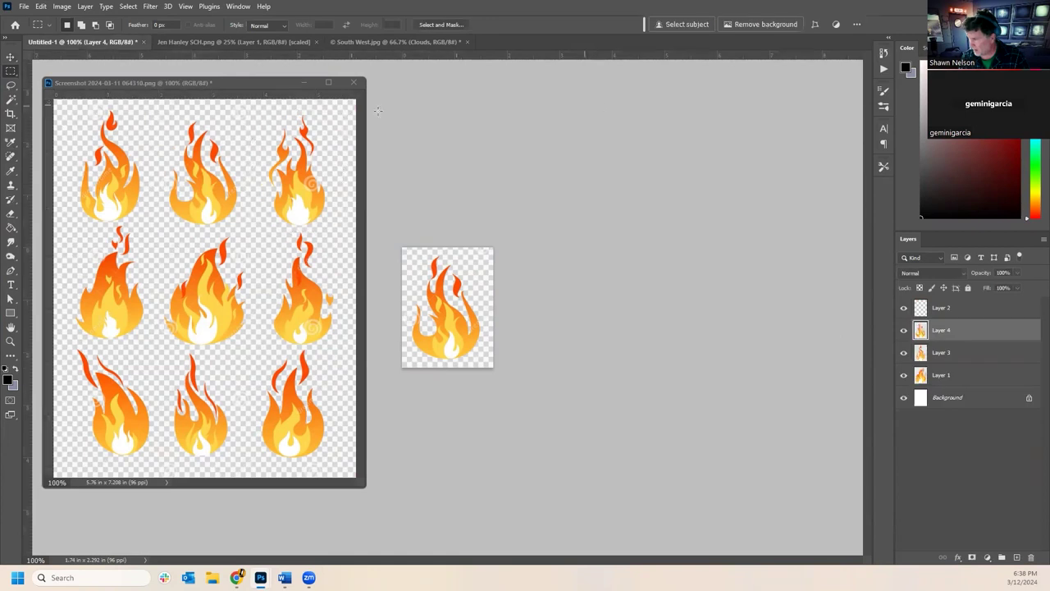
{"action": "left_click", "coordinate": [10, 59]}
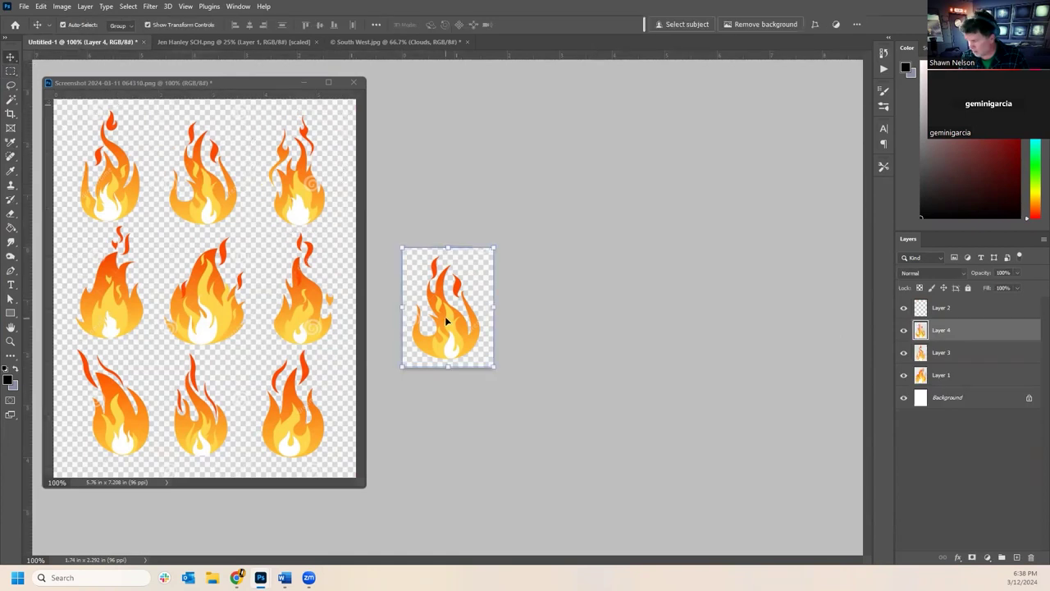
{"action": "key", "text": "ctrl+v"}
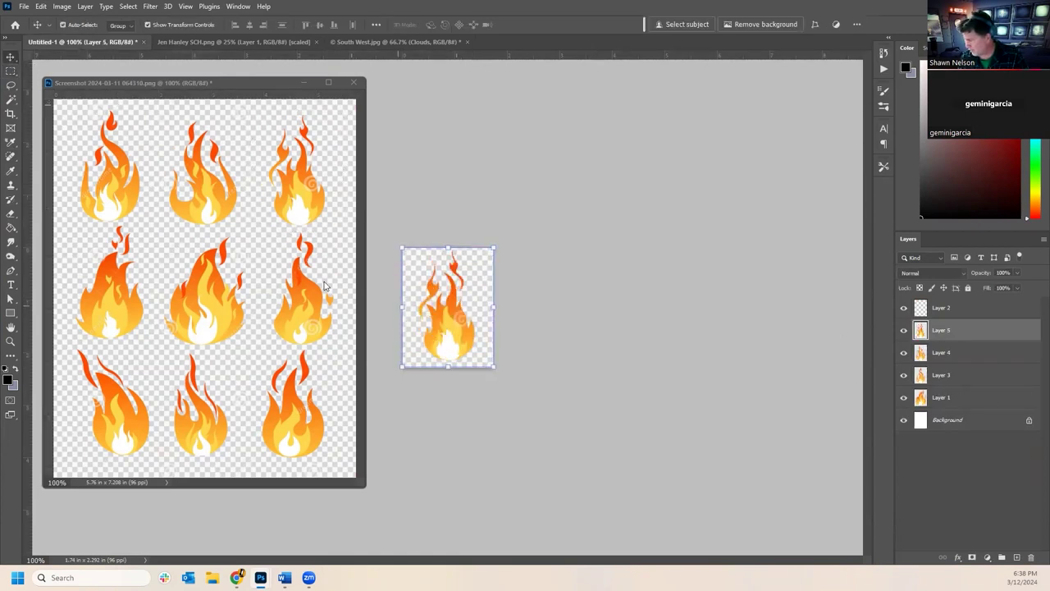
- Select the middle-left flame and paste it into Untitled-1 as Layer 6
{"action": "left_click", "coordinate": [182, 257]}
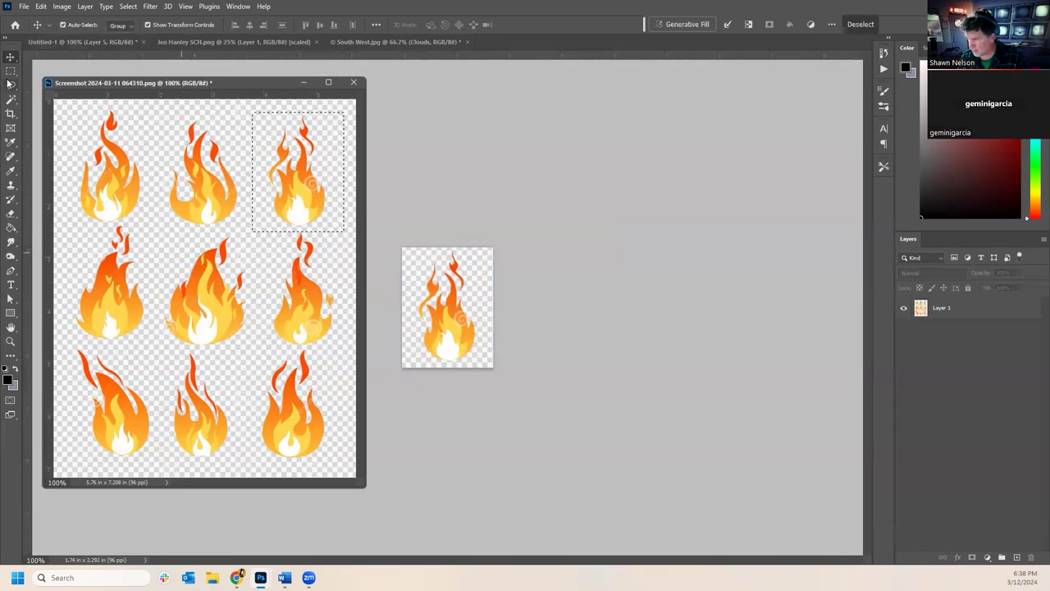
{"action": "key", "text": "m"}
{"action": "left_click_drag", "start_coordinate": [309, 180], "coordinate": [114, 290]}
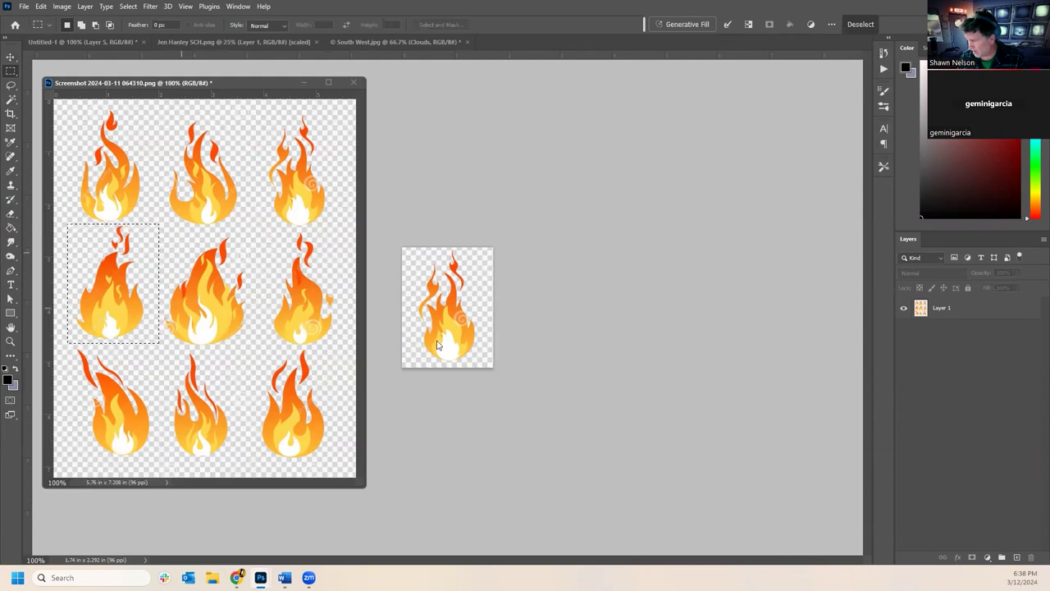
{"action": "left_click", "coordinate": [10, 59]}
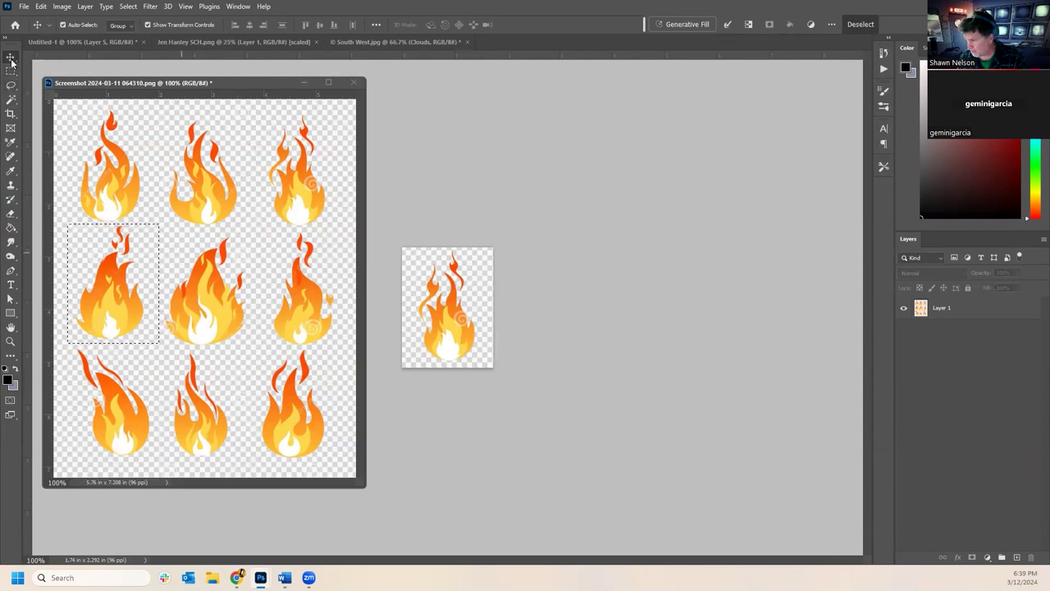
{"action": "left_click", "coordinate": [479, 275]}
{"action": "key", "text": "ctrl+v"}
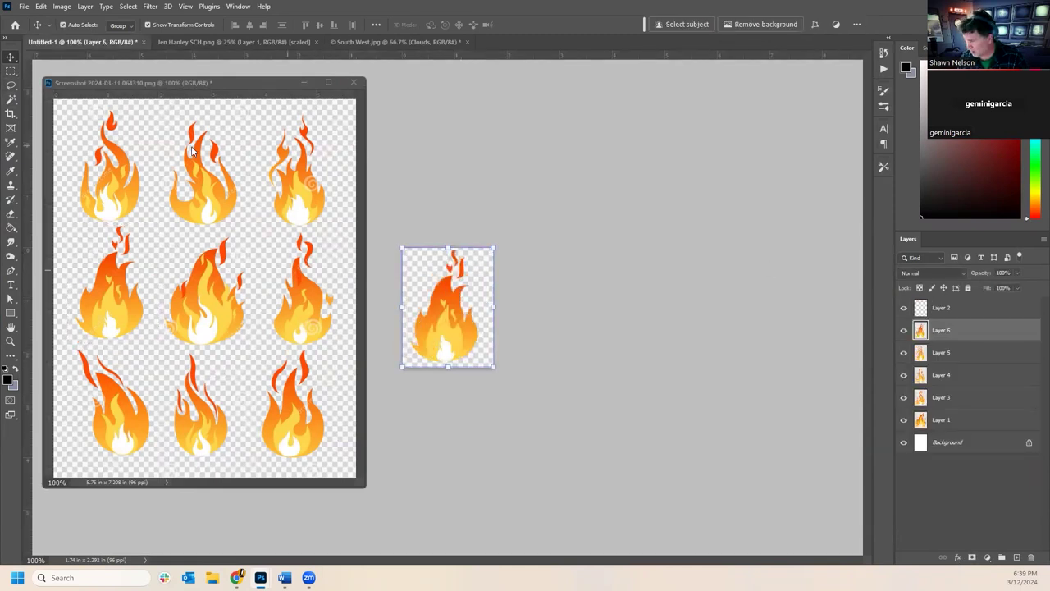
- Move the marquee selection onto the middle-right flame on the sheet
{"action": "left_click", "coordinate": [10, 72]}
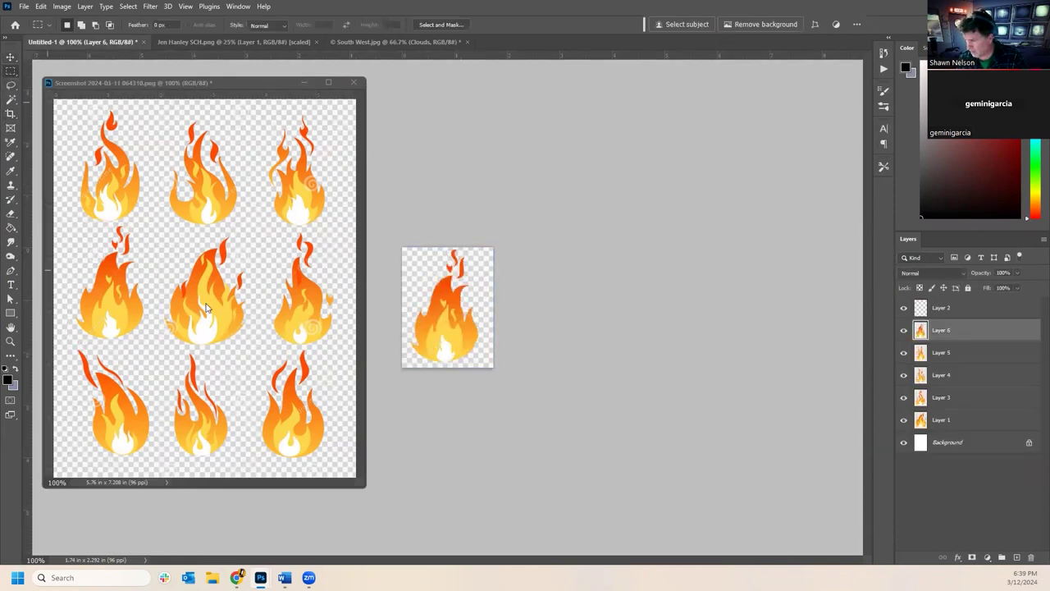
{"action": "left_click", "coordinate": [150, 246]}
{"action": "left_click_drag", "start_coordinate": [130, 257], "coordinate": [309, 290]}
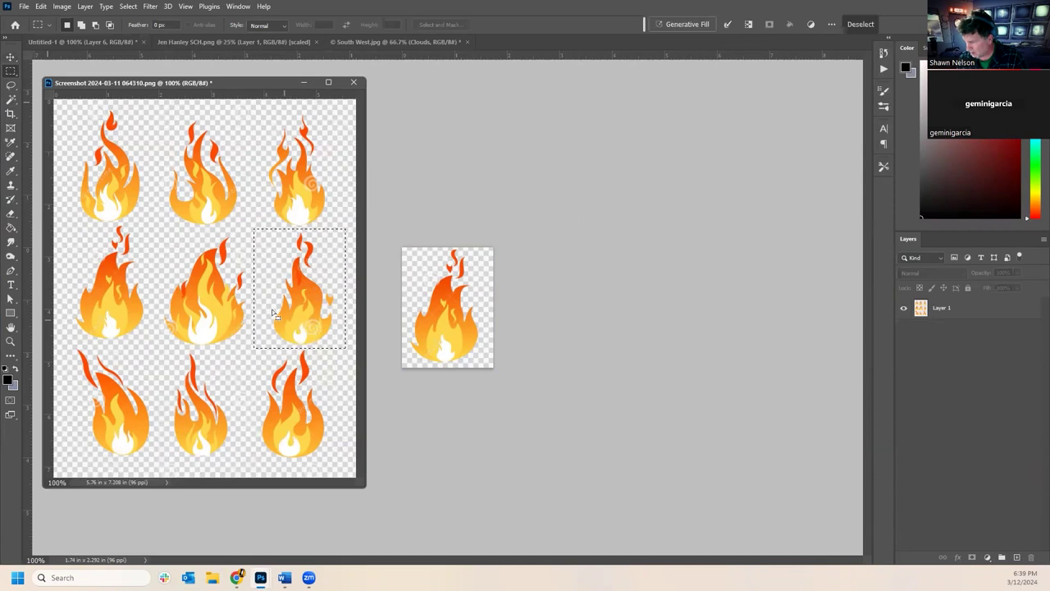
- Bring the middle-right flame into Untitled-1 as Layer 7
{"action": "left_click", "coordinate": [550, 195]}
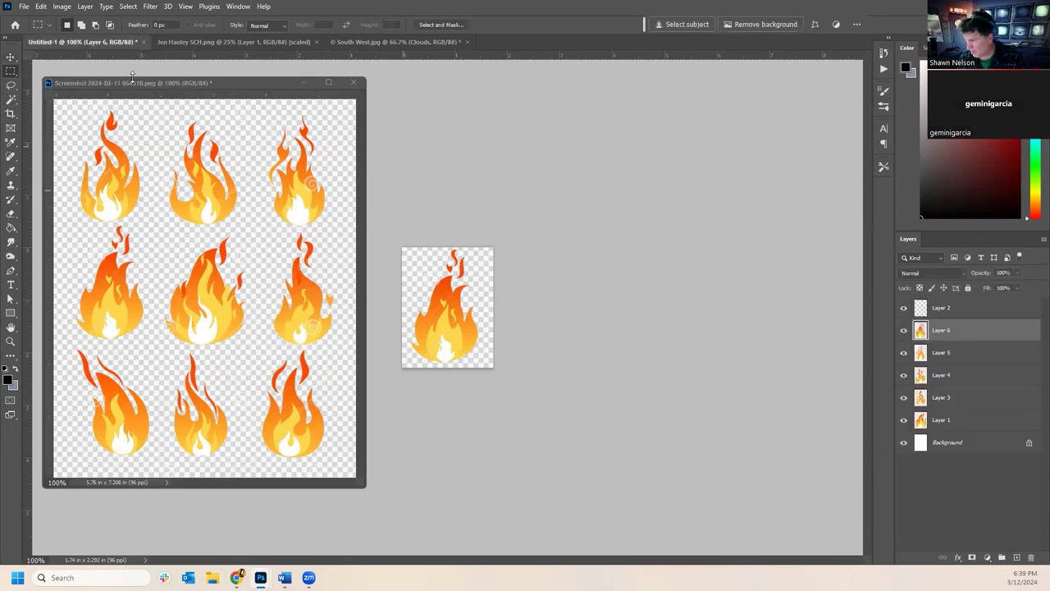
{"action": "left_click", "coordinate": [9, 57]}
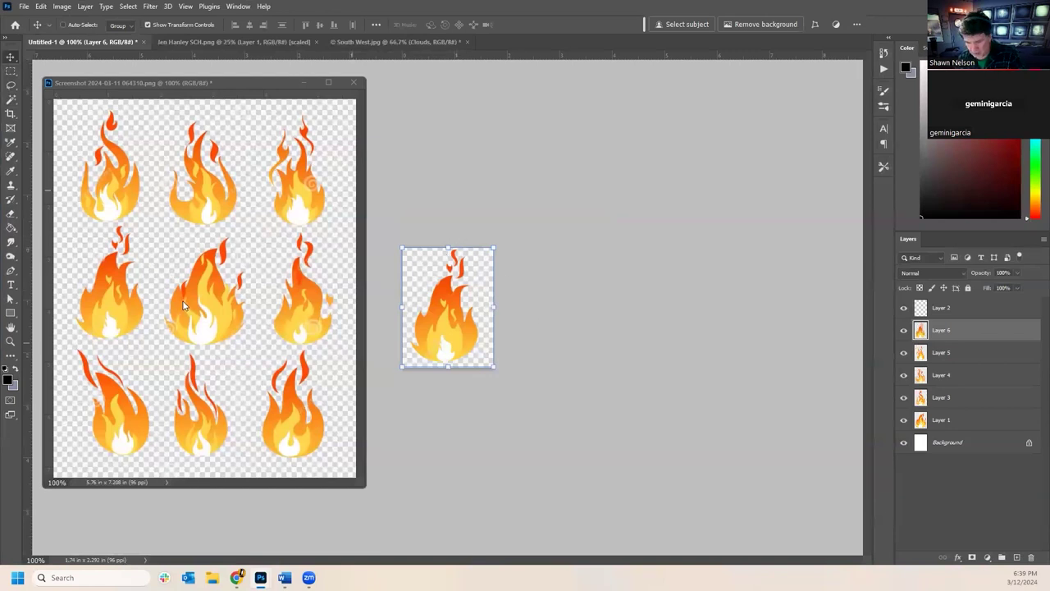
{"action": "left_click_drag", "start_coordinate": [183, 305], "coordinate": [378, 291]}
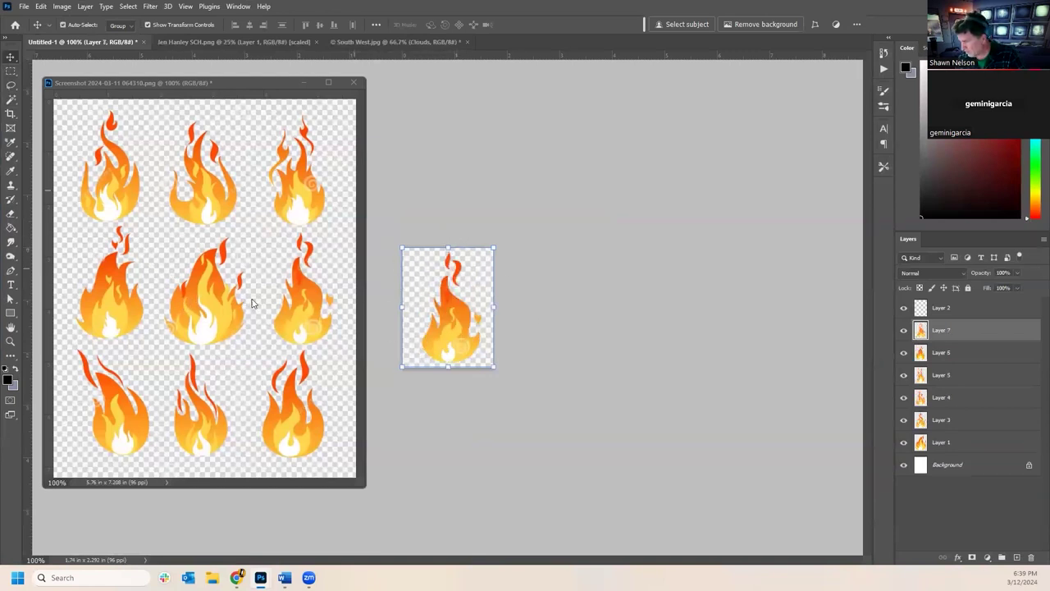
- Select the bottom-left flame on the sheet and paste it into Untitled-1 as Layer 8
{"action": "left_click", "coordinate": [11, 71]}
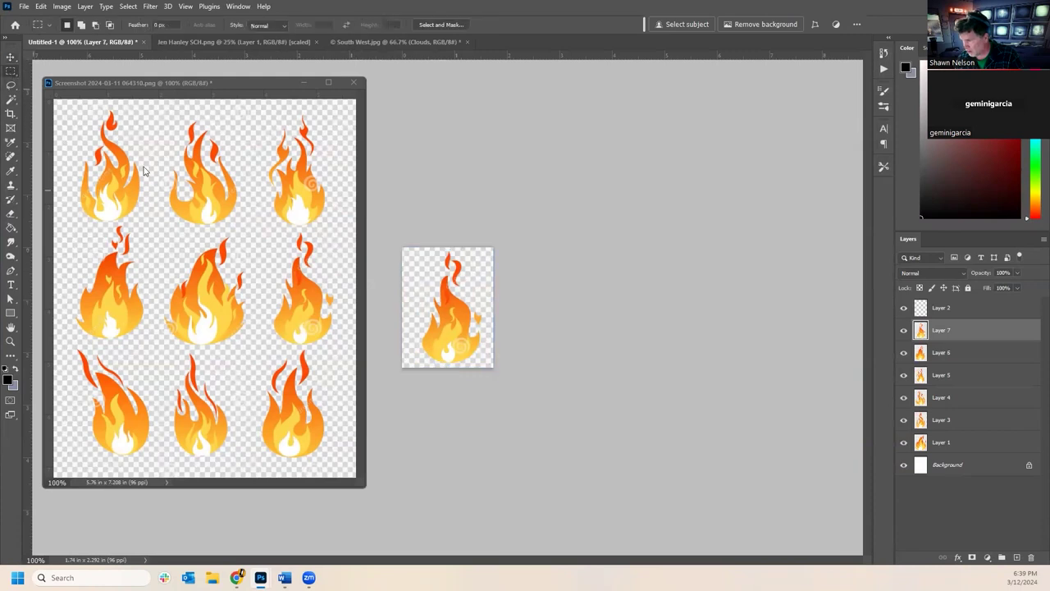
{"action": "left_click", "coordinate": [287, 324]}
{"action": "left_click_drag", "start_coordinate": [288, 324], "coordinate": [123, 401]}
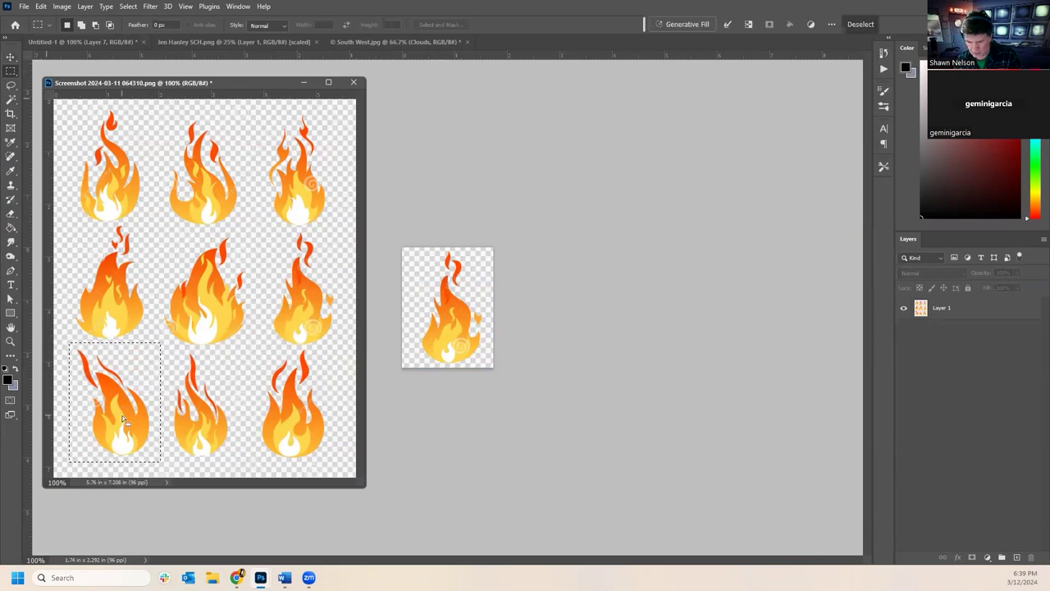
{"action": "left_click", "coordinate": [11, 56]}
{"action": "left_click", "coordinate": [461, 315]}
{"action": "key", "text": "ctrl+v"}
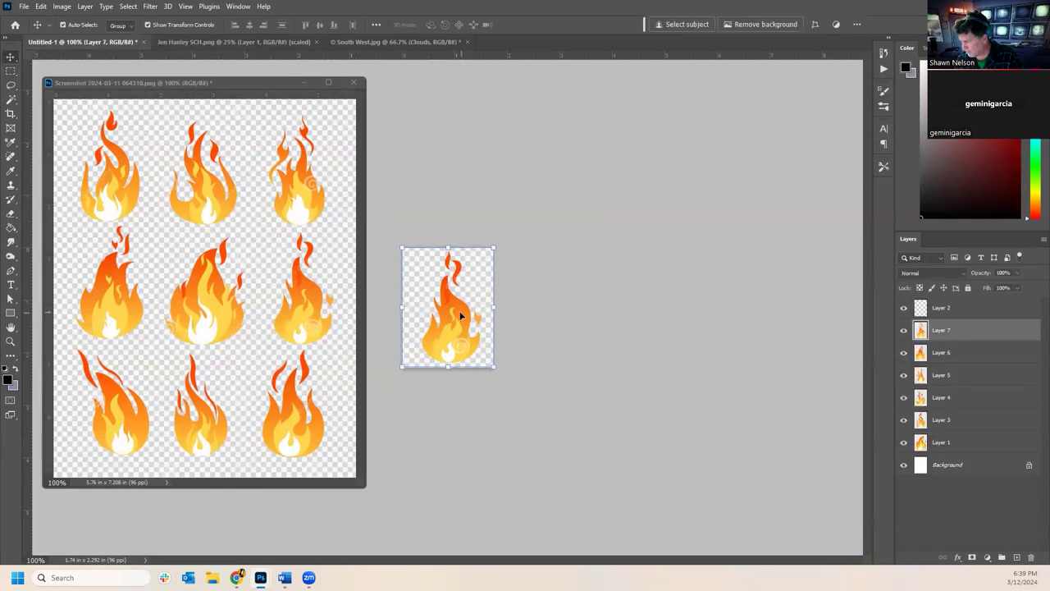
{"action": "key", "text": "ctrl+v"}
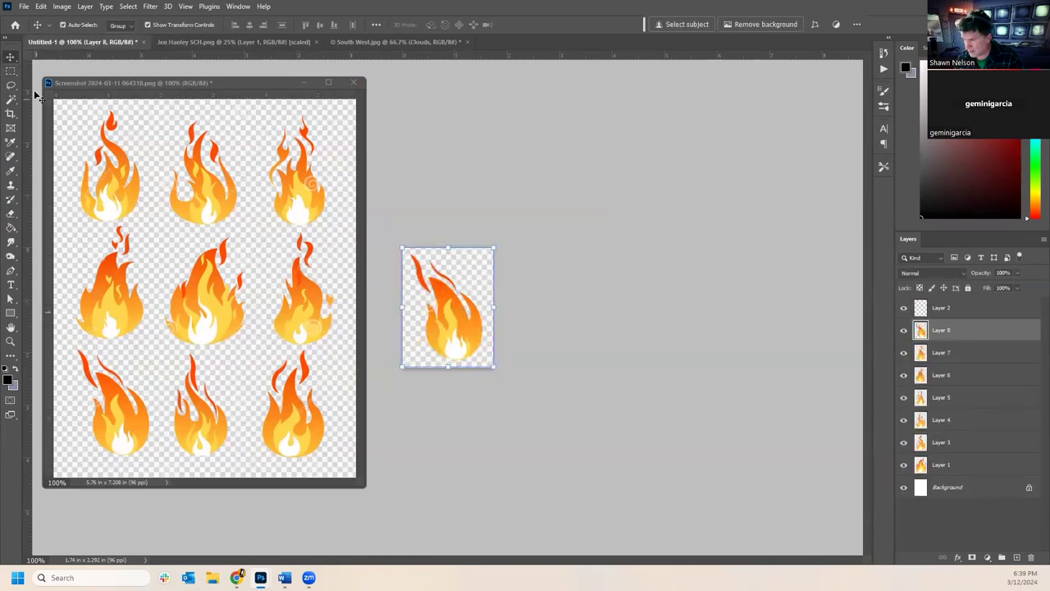
- Select the bottom-middle flame and drag it into Untitled-1 as Layer 9
{"action": "left_click", "coordinate": [10, 71]}
{"action": "left_click_drag", "start_coordinate": [90, 396], "coordinate": [210, 407]}
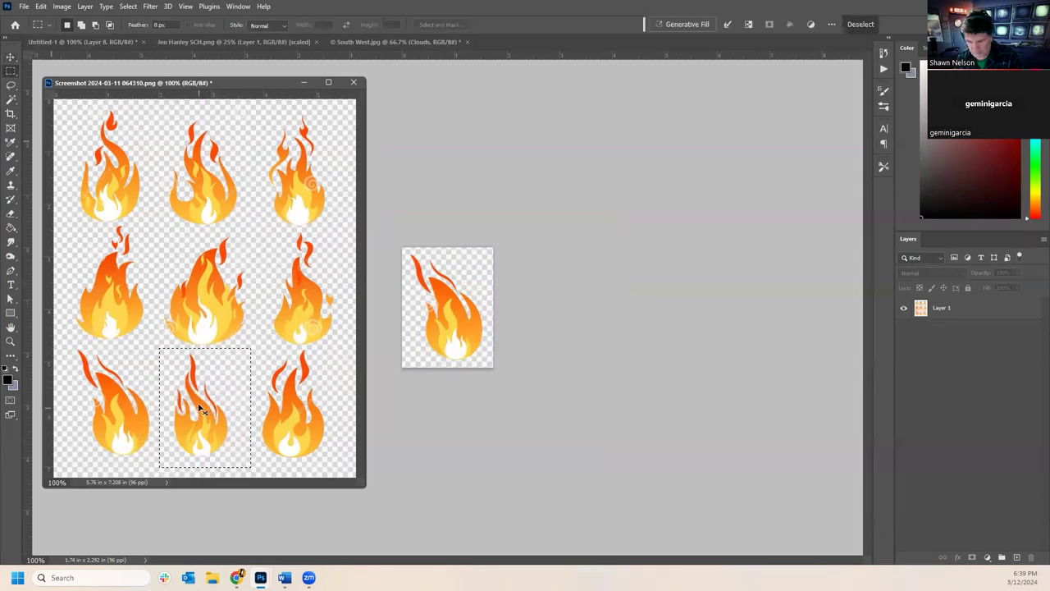
{"action": "left_click", "coordinate": [10, 56]}
{"action": "left_click_drag", "start_coordinate": [164, 460], "coordinate": [450, 312]}
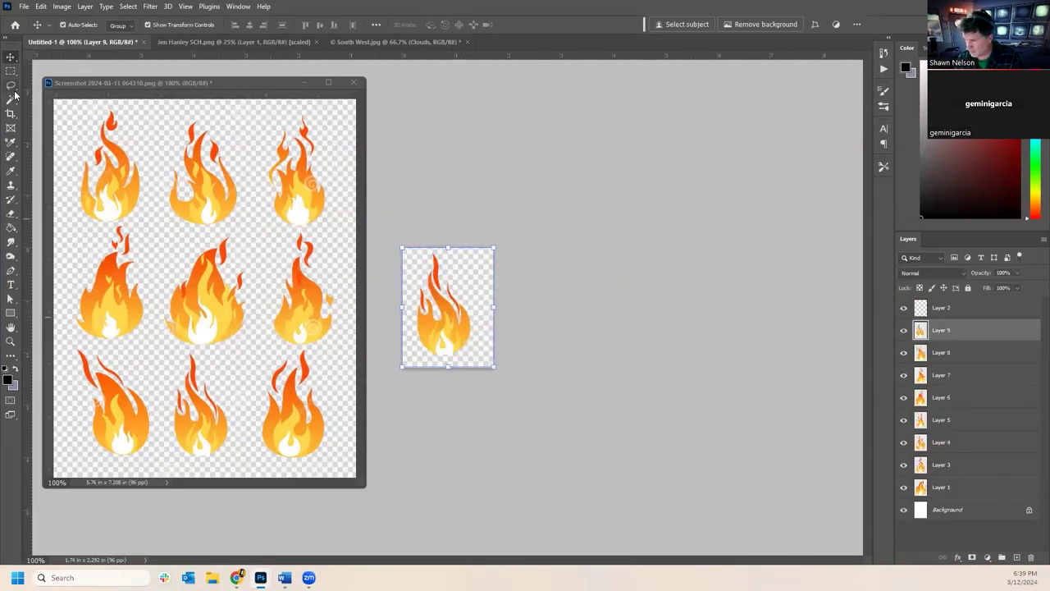
- Select the bottom-right flame and paste it into Untitled-1 as Layer 10
{"action": "left_click", "coordinate": [10, 71]}
{"action": "left_click", "coordinate": [293, 399]}
{"action": "left_click_drag", "start_coordinate": [191, 393], "coordinate": [279, 396]}
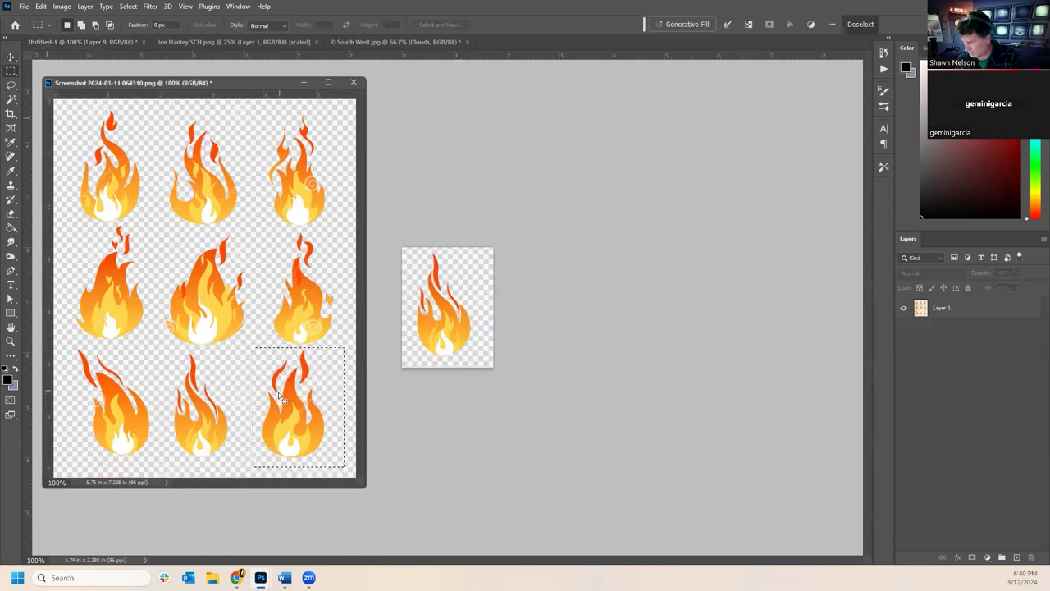
{"action": "left_click", "coordinate": [446, 232]}
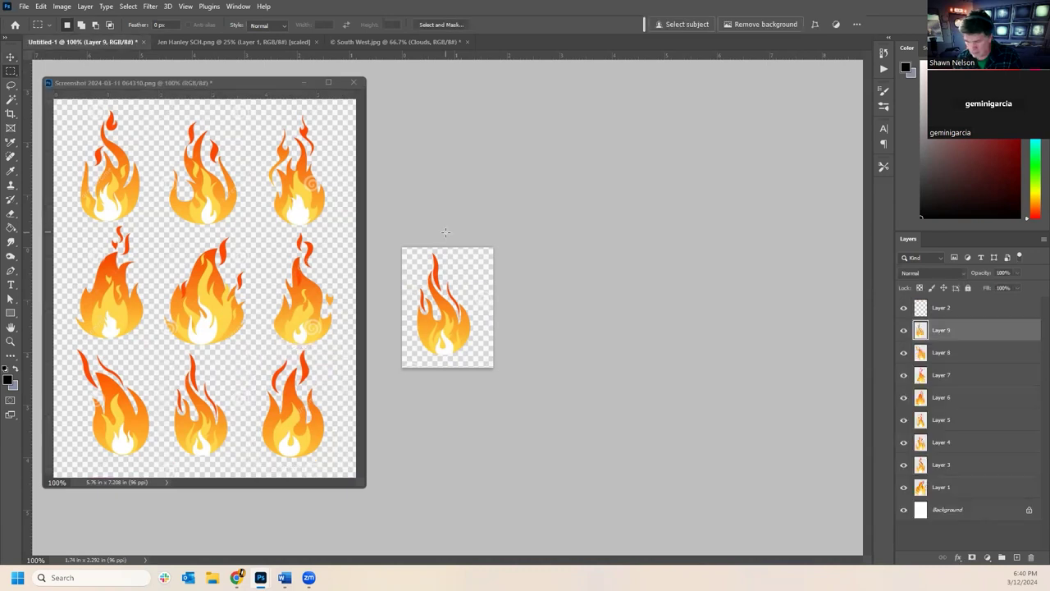
{"action": "key", "text": "ctrl+v"}
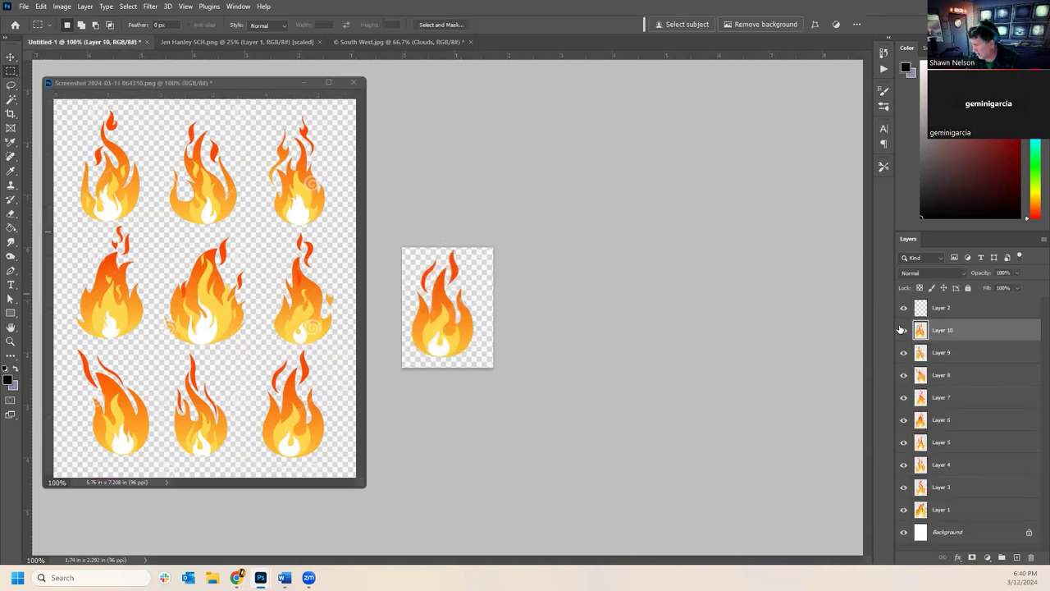
{"action": "left_click", "coordinate": [957, 314]}
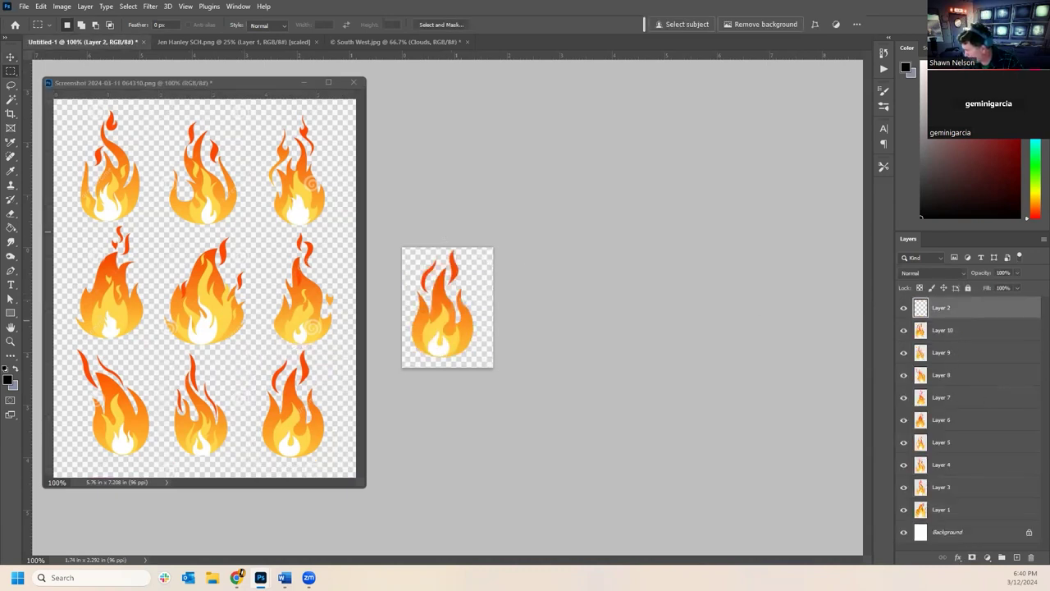
- Delete the empty Layer 2 and the white Background layer from Untitled-1
{"action": "left_click", "coordinate": [1031, 558]}
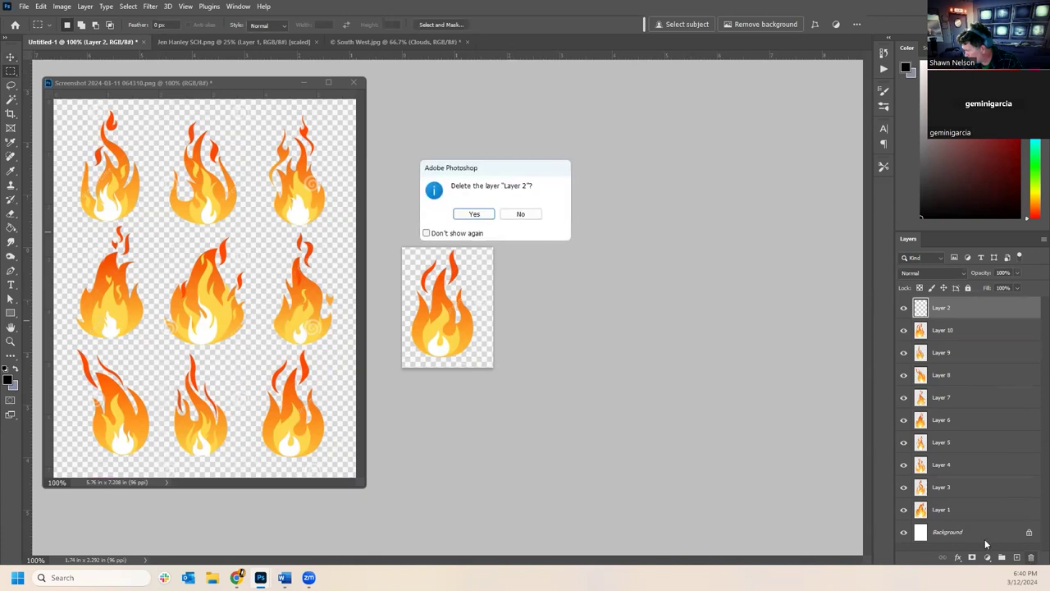
{"action": "left_click", "coordinate": [491, 220]}
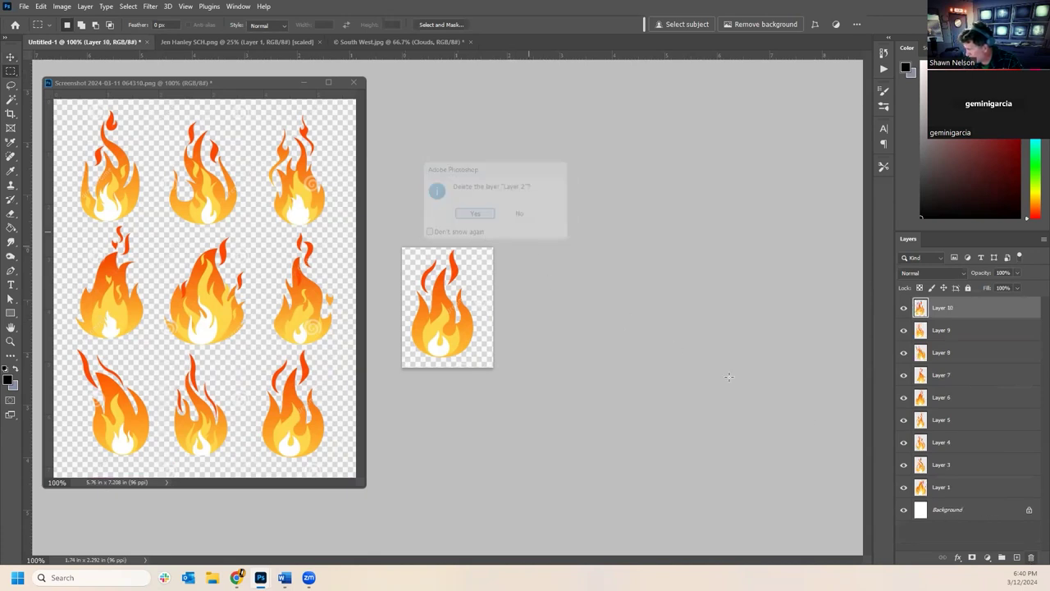
{"action": "left_click", "coordinate": [952, 514]}
{"action": "left_click", "coordinate": [1031, 558]}
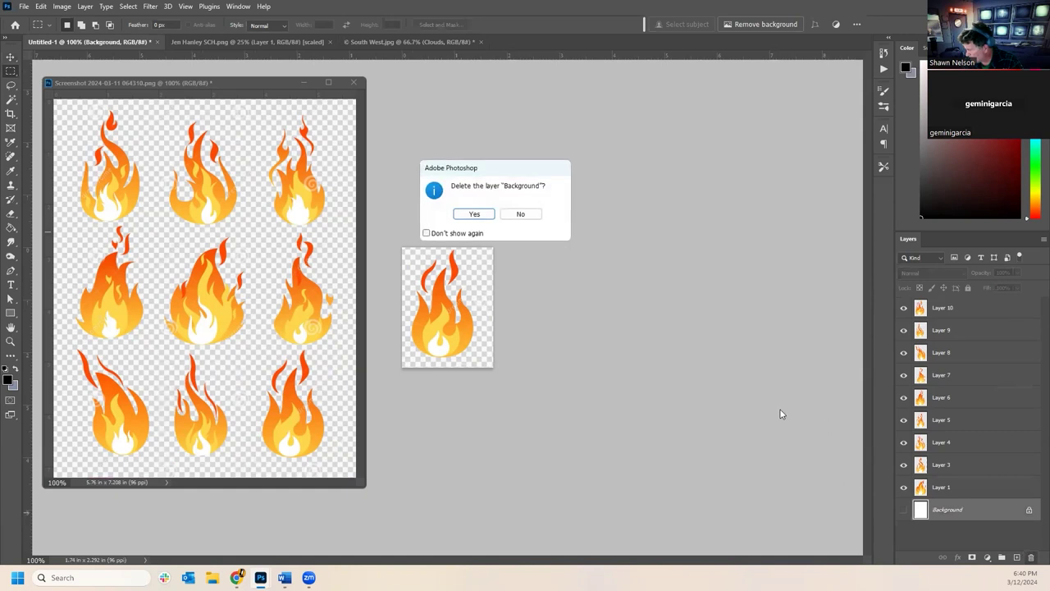
{"action": "left_click", "coordinate": [474, 214]}
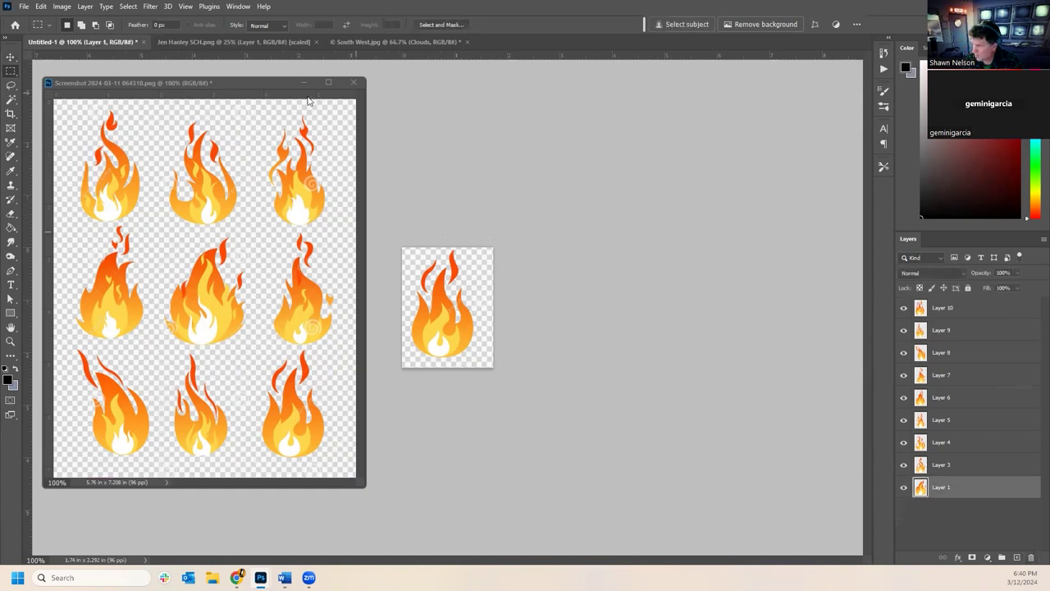
- Dock the flame sheet as a document tab and return to Untitled-1
{"action": "left_click_drag", "start_coordinate": [73, 84], "coordinate": [87, 42]}
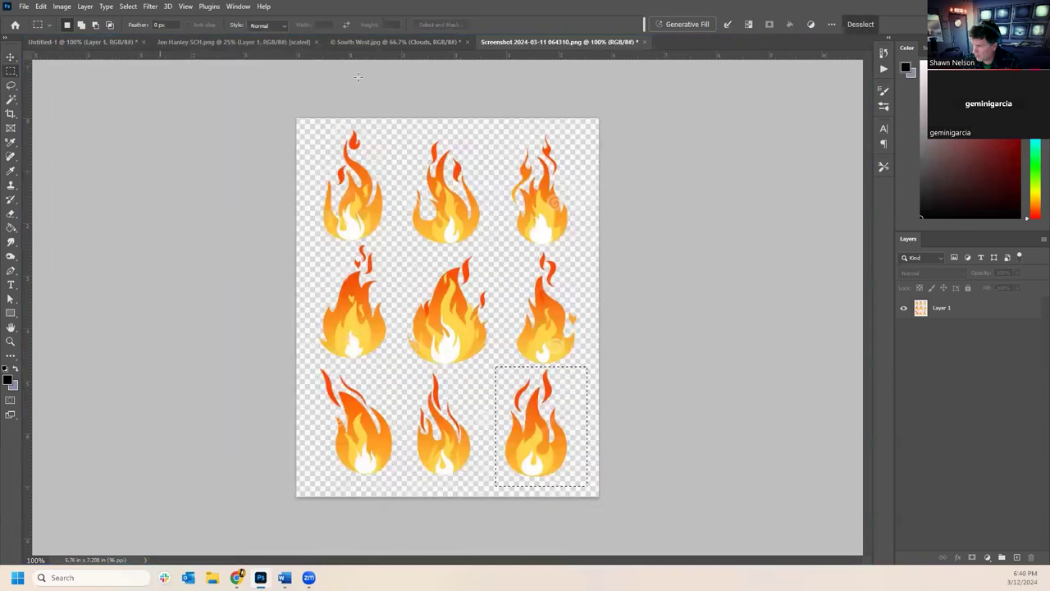
{"action": "left_click", "coordinate": [181, 41]}
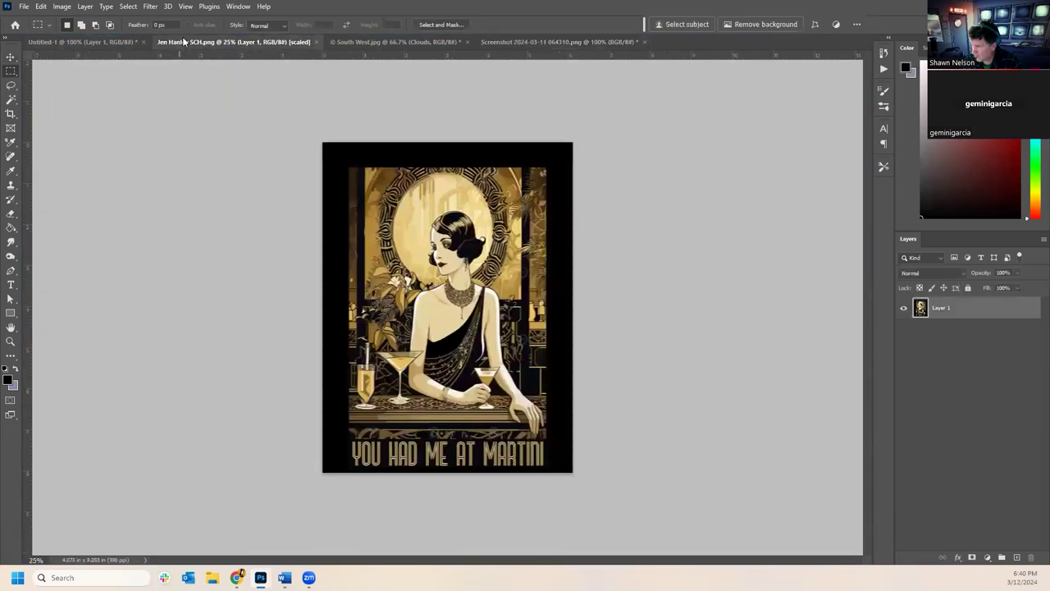
{"action": "left_click", "coordinate": [419, 41]}
{"action": "left_click", "coordinate": [502, 41]}
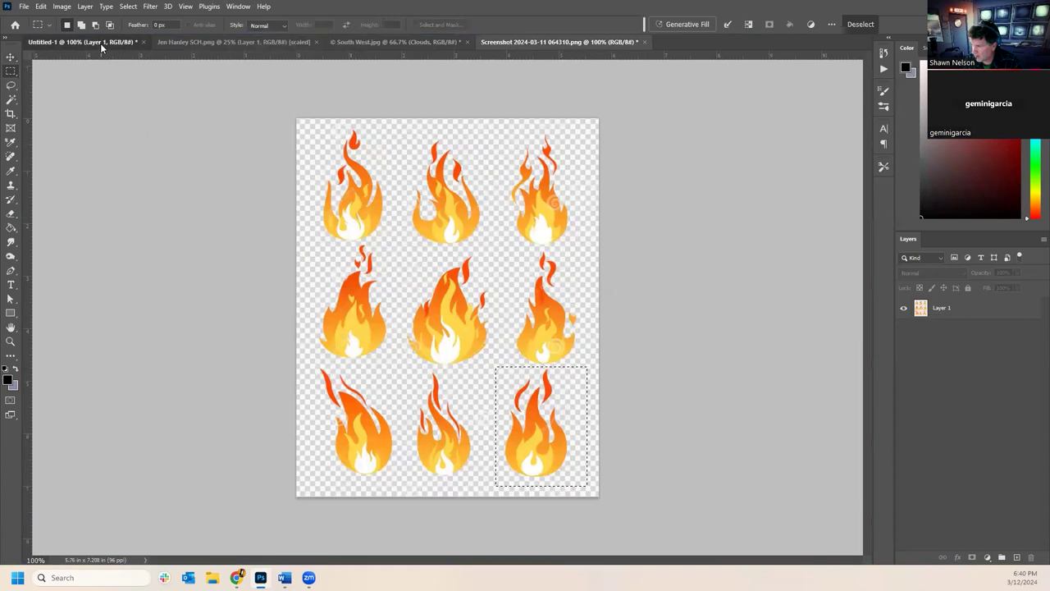
{"action": "left_click", "coordinate": [100, 42]}
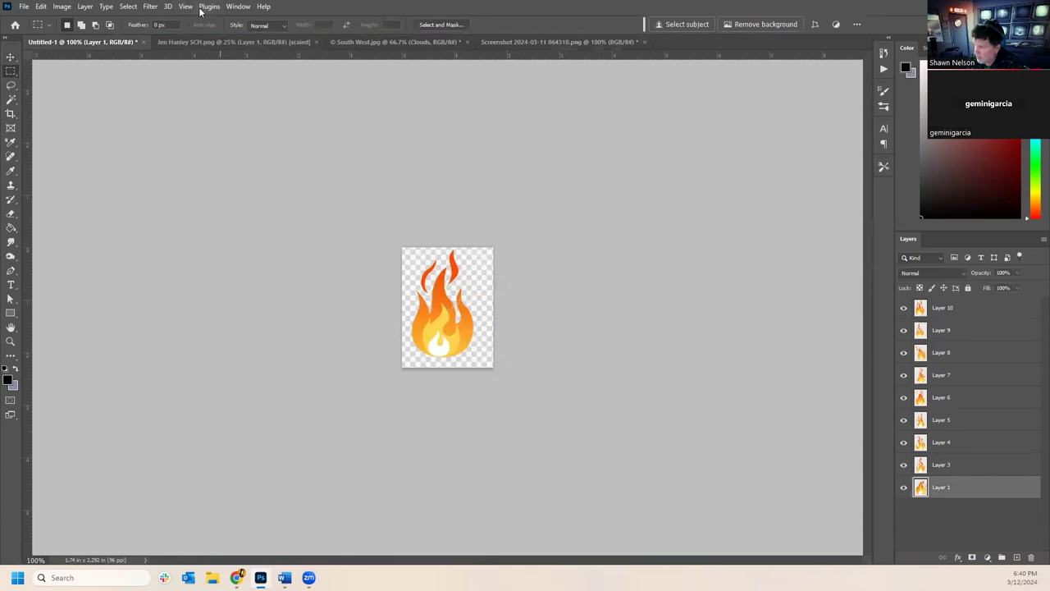
- Show the Timeline panel, select Layers 1–10, and create a video timeline from them
{"action": "left_click", "coordinate": [238, 7]}
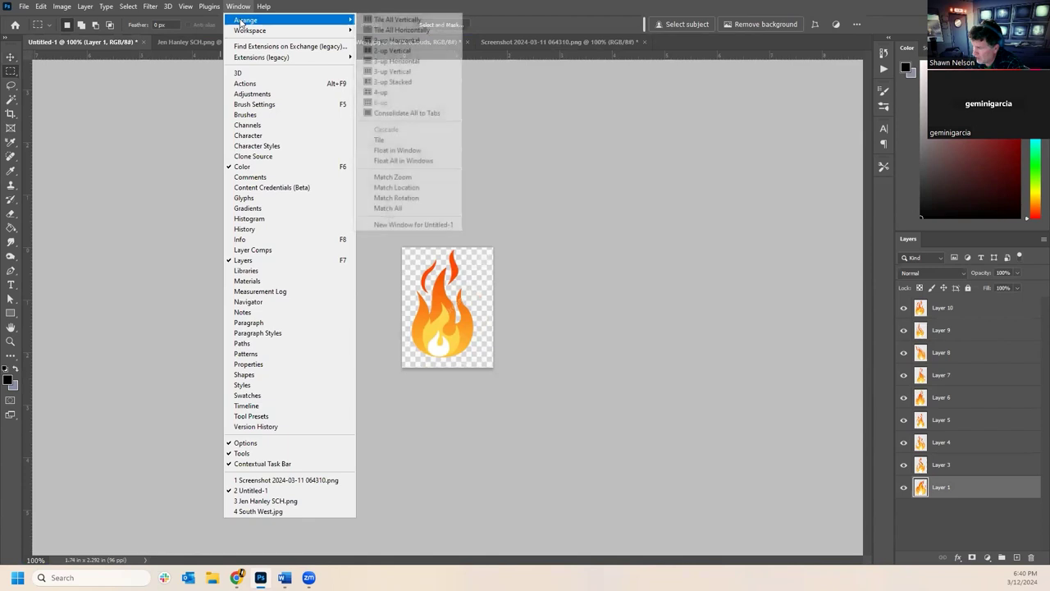
{"action": "left_click", "coordinate": [257, 407]}
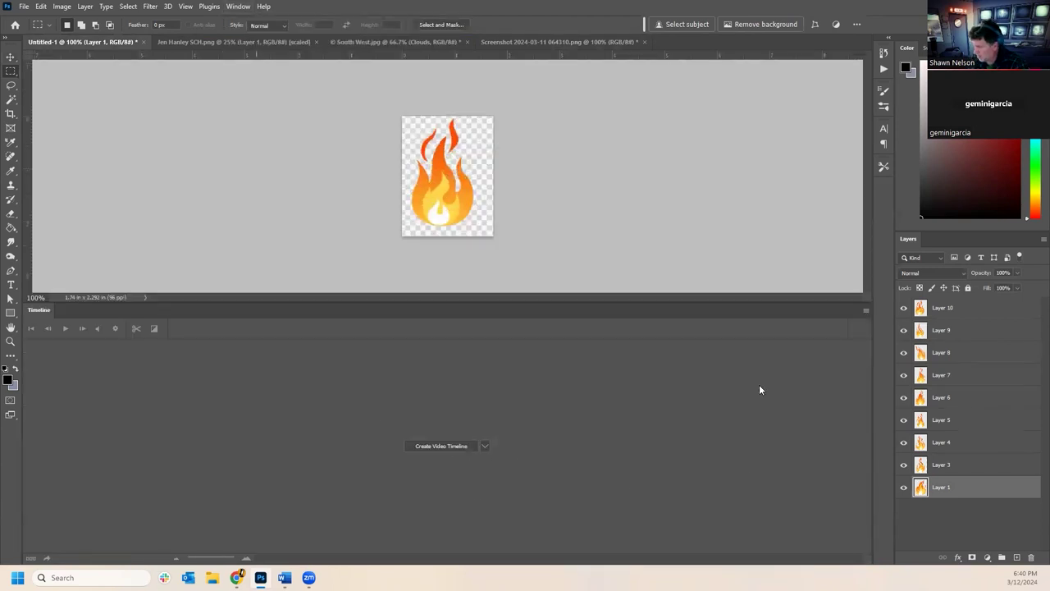
{"action": "left_click", "coordinate": [989, 312], "text": "shift"}
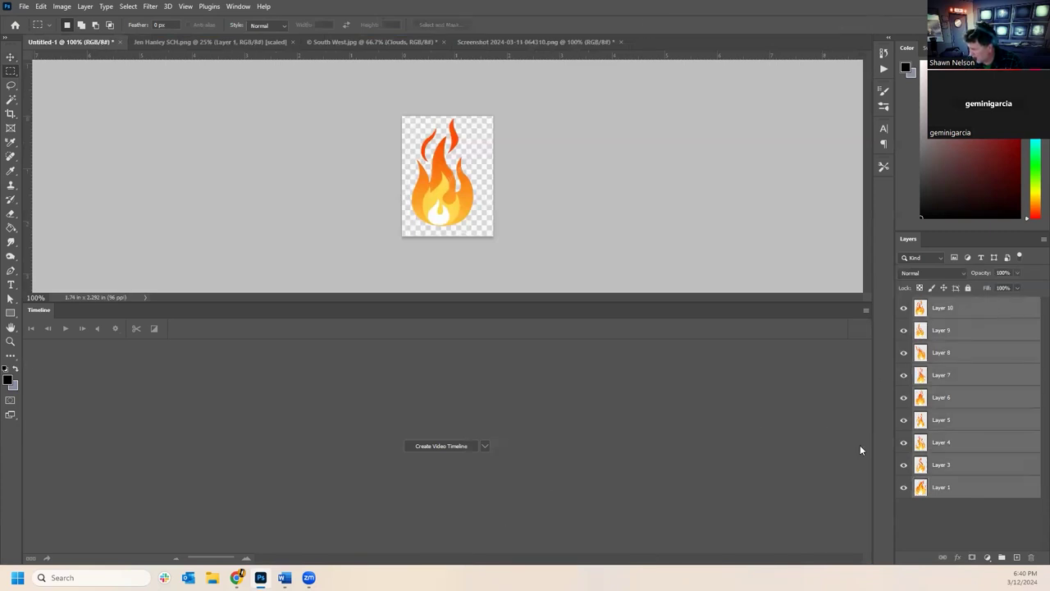
{"action": "left_click", "coordinate": [459, 446]}
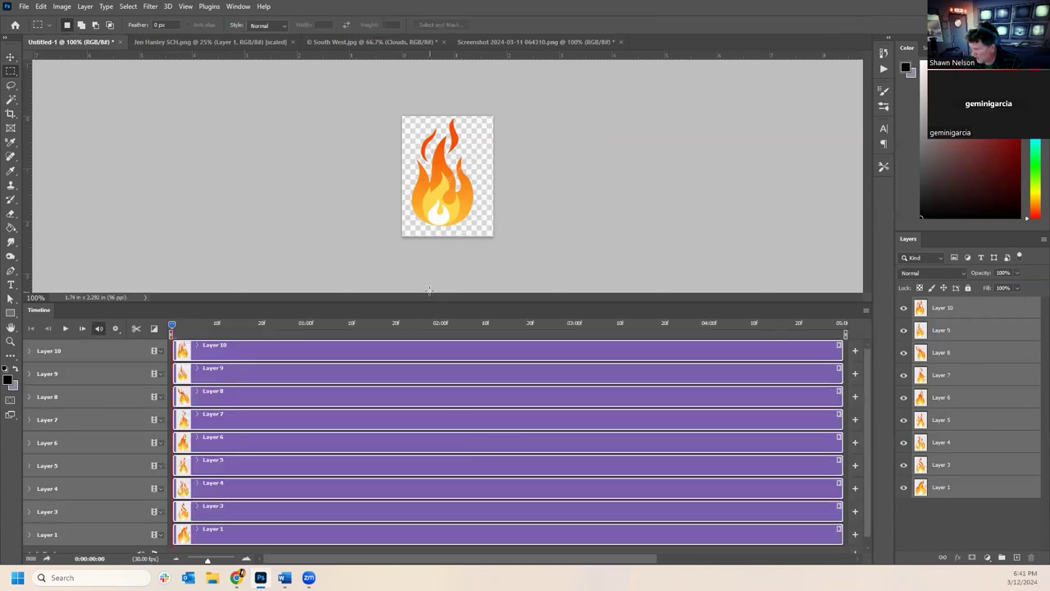
- Enlarge the Timeline panel to show all ten tracks, scrub to about one second, and play the preview
{"action": "left_click_drag", "start_coordinate": [428, 291], "coordinate": [423, 241]}
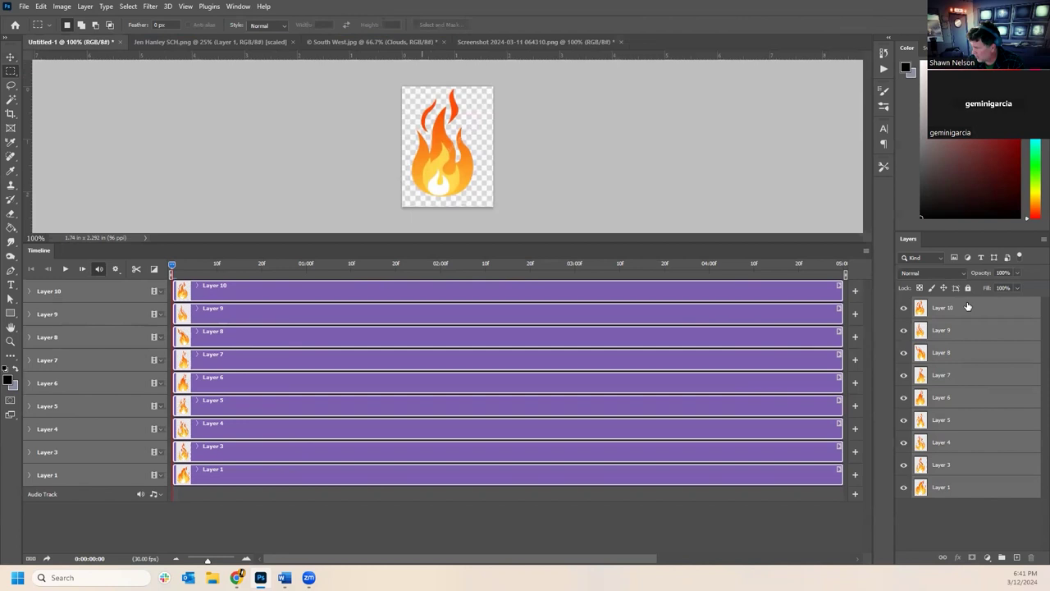
{"action": "left_click_drag", "start_coordinate": [188, 273], "coordinate": [302, 275]}
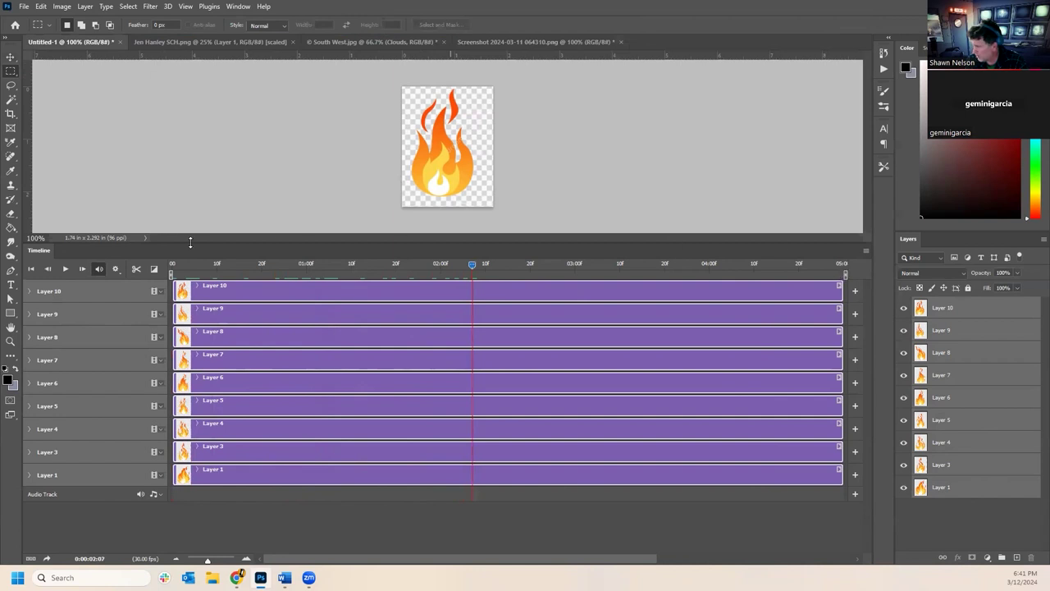
{"action": "left_click_drag", "start_coordinate": [198, 264], "coordinate": [171, 266]}
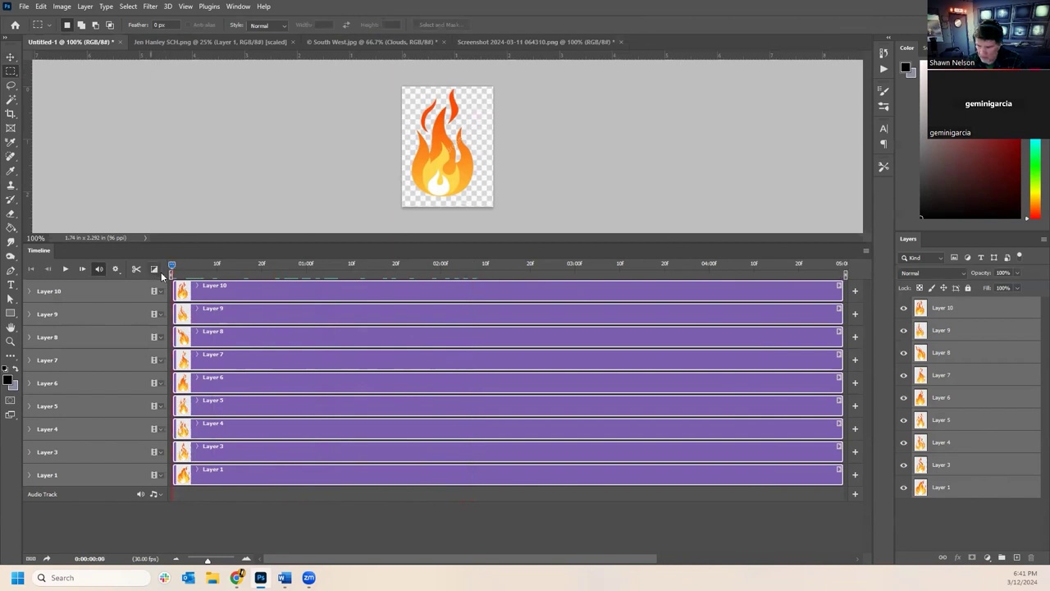
{"action": "left_click", "coordinate": [67, 269]}
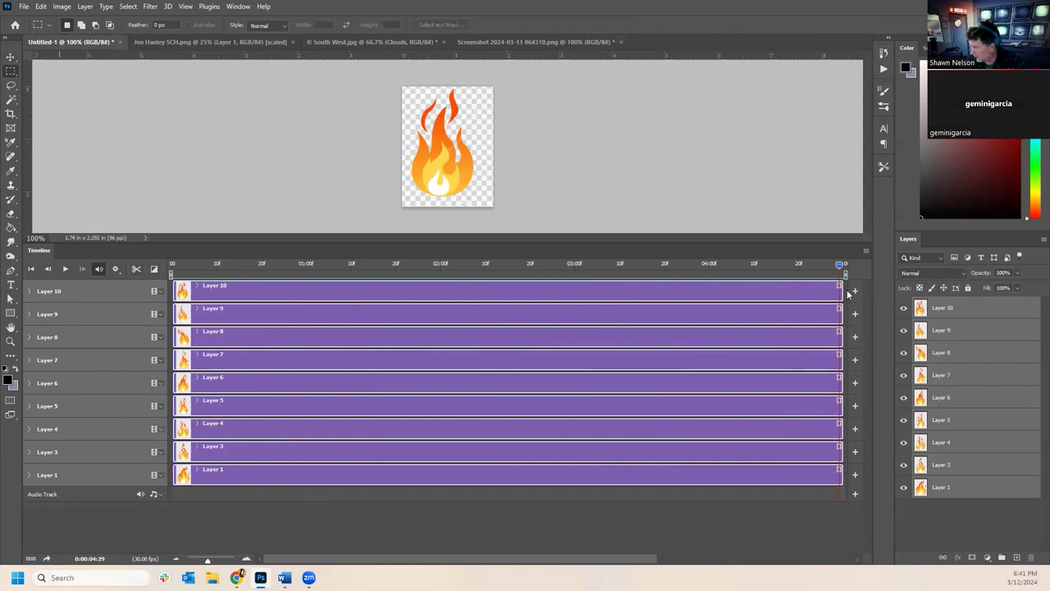
- Trim the Layer 10, Layer 9 and Layer 8 clips to short stubs at the timeline start
{"action": "left_click_drag", "start_coordinate": [840, 287], "coordinate": [174, 325]}
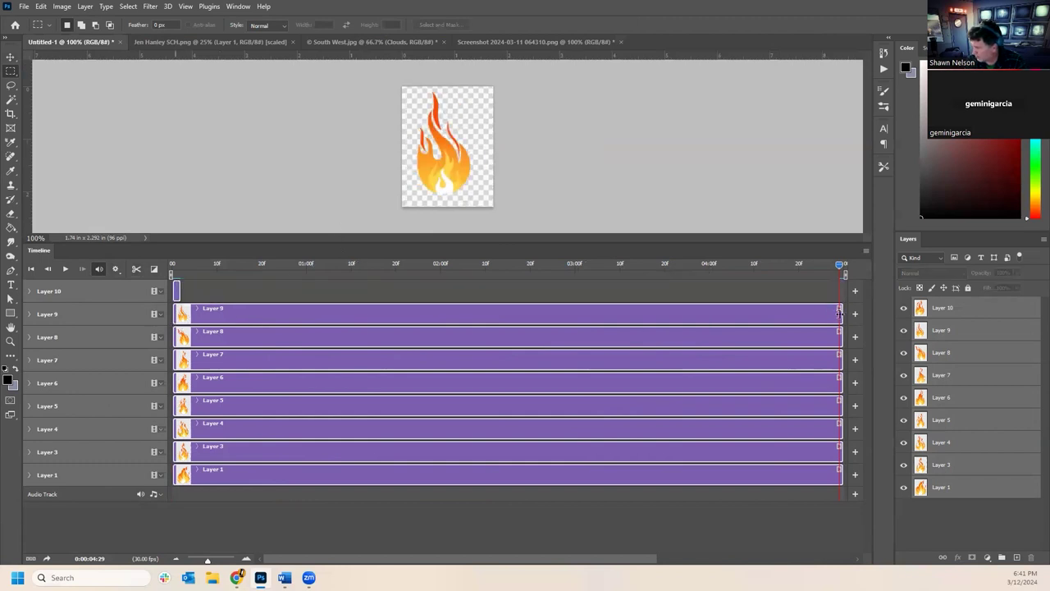
{"action": "left_click", "coordinate": [815, 318]}
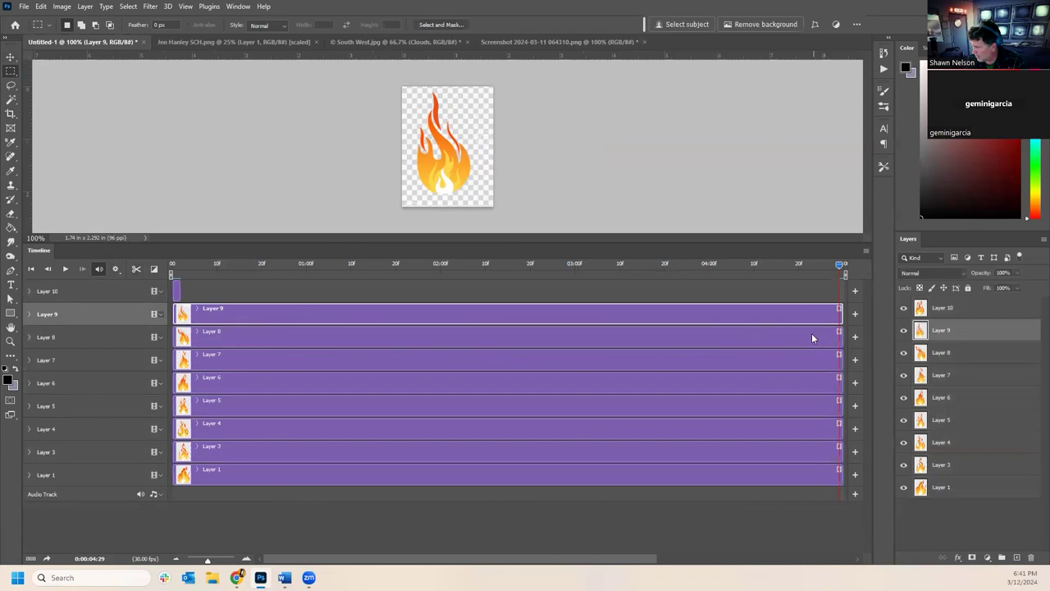
{"action": "left_click", "coordinate": [818, 481], "text": "shift"}
{"action": "left_click_drag", "start_coordinate": [841, 311], "coordinate": [179, 315]}
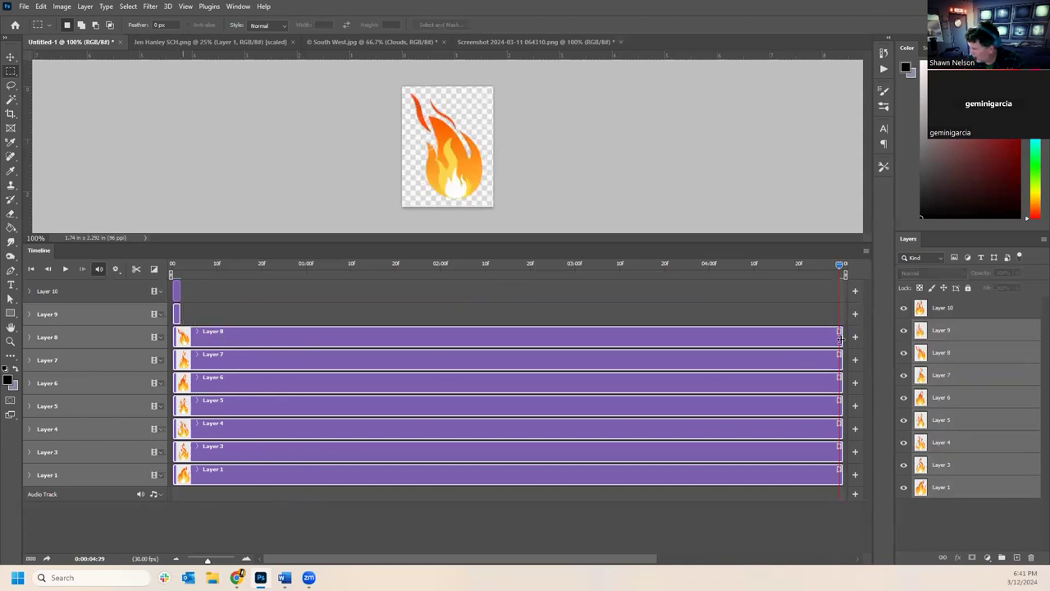
{"action": "left_click", "coordinate": [804, 343]}
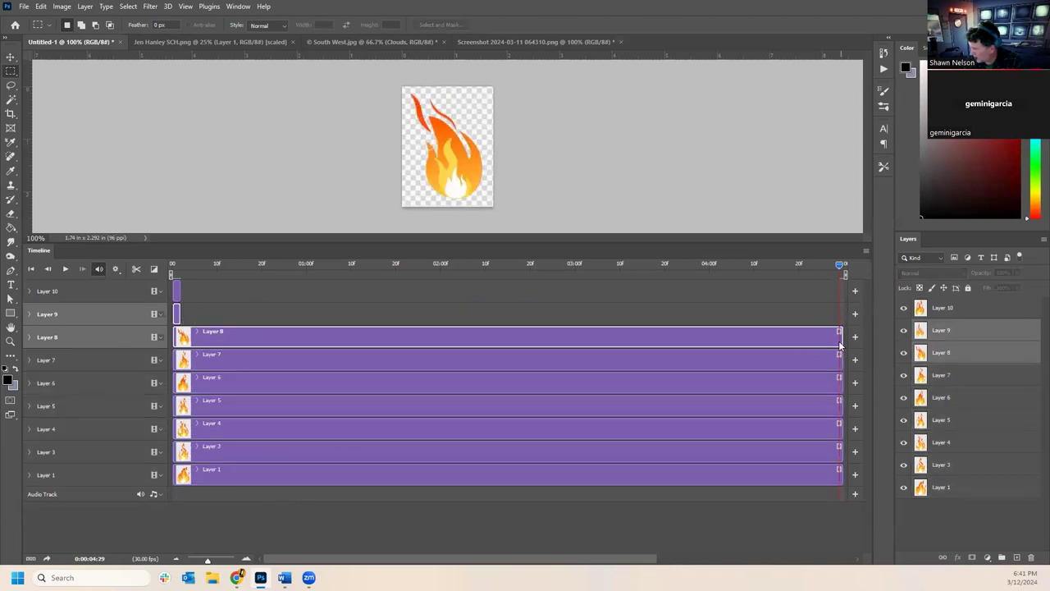
{"action": "left_click_drag", "start_coordinate": [842, 338], "coordinate": [177, 338]}
- Trim the Layer 7 down to Layer 1 clips to one- or two-frame stubs
{"action": "left_click_drag", "start_coordinate": [839, 361], "coordinate": [178, 380]}
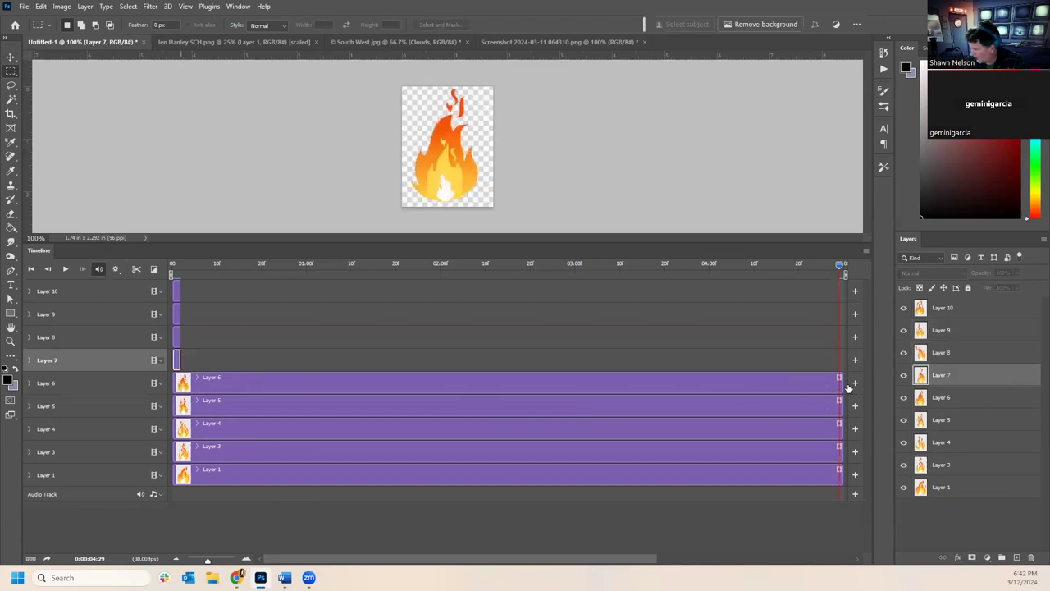
{"action": "left_click_drag", "start_coordinate": [839, 382], "coordinate": [178, 386]}
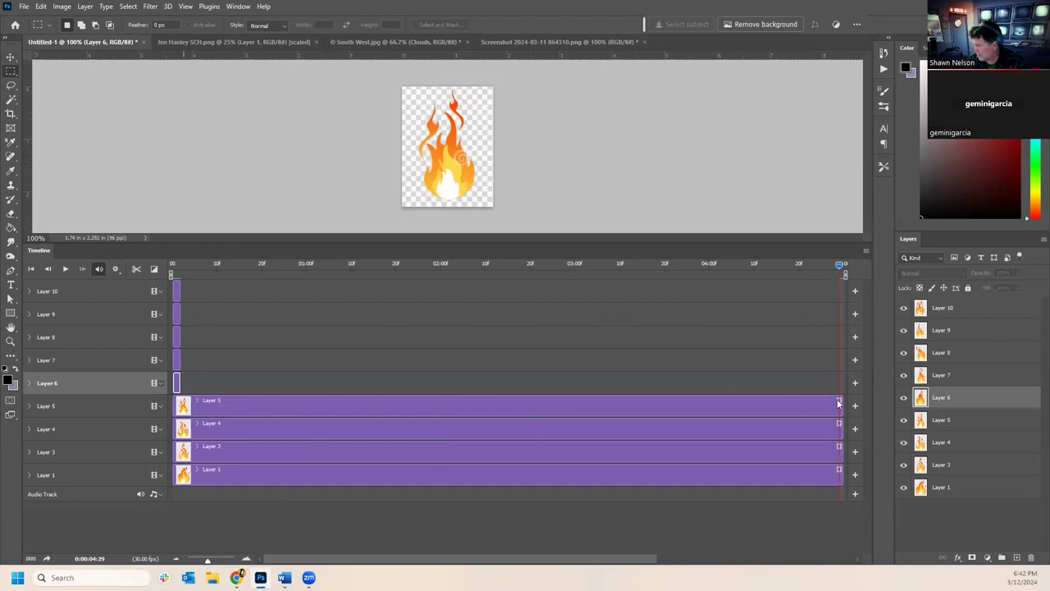
{"action": "left_click_drag", "start_coordinate": [840, 402], "coordinate": [178, 403]}
{"action": "left_click_drag", "start_coordinate": [838, 425], "coordinate": [186, 439]}
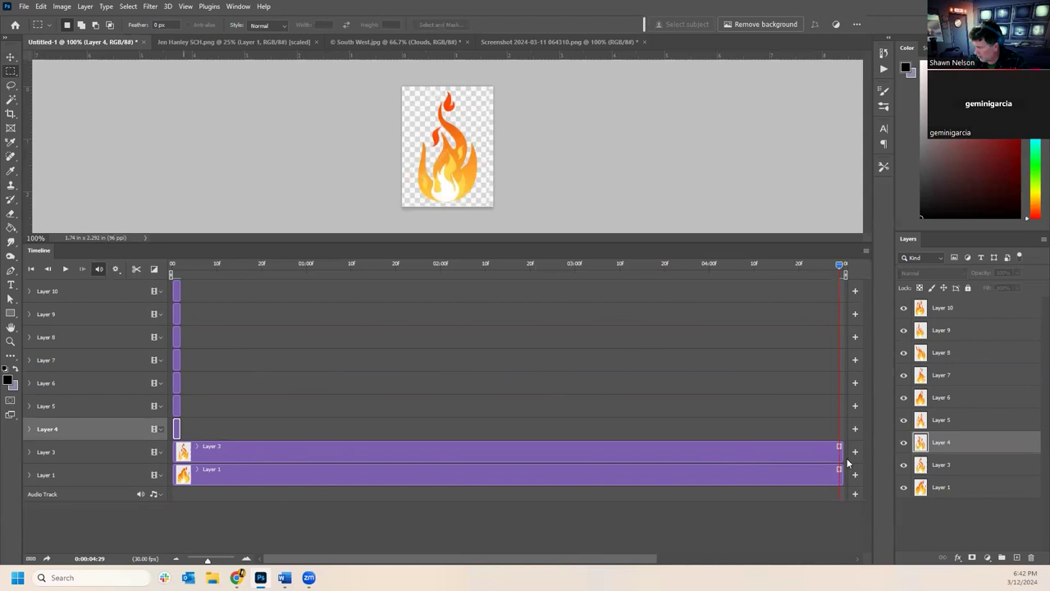
{"action": "left_click_drag", "start_coordinate": [838, 450], "coordinate": [187, 451]}
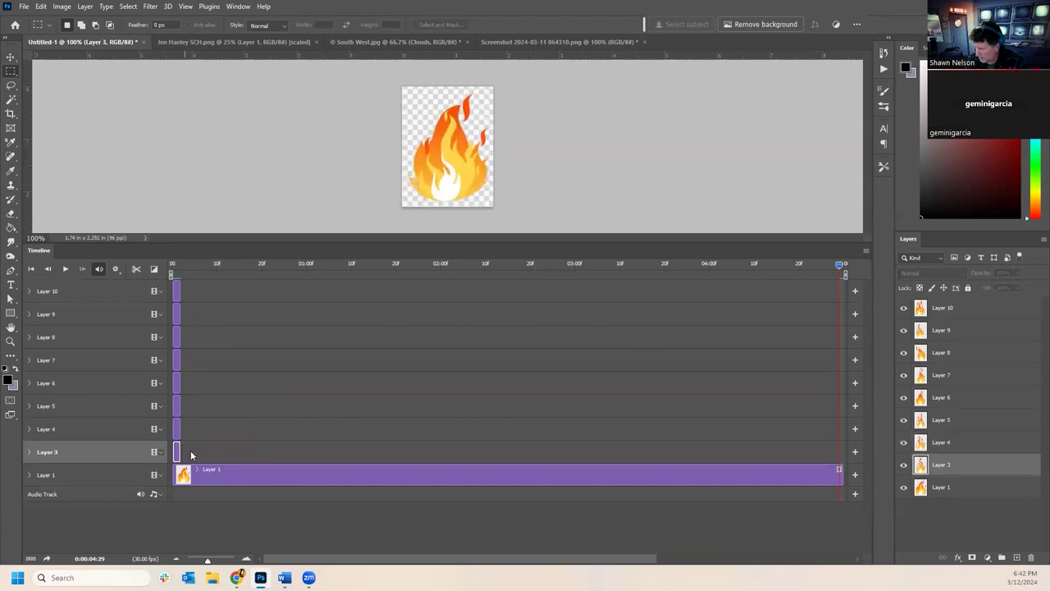
{"action": "left_click", "coordinate": [840, 481]}
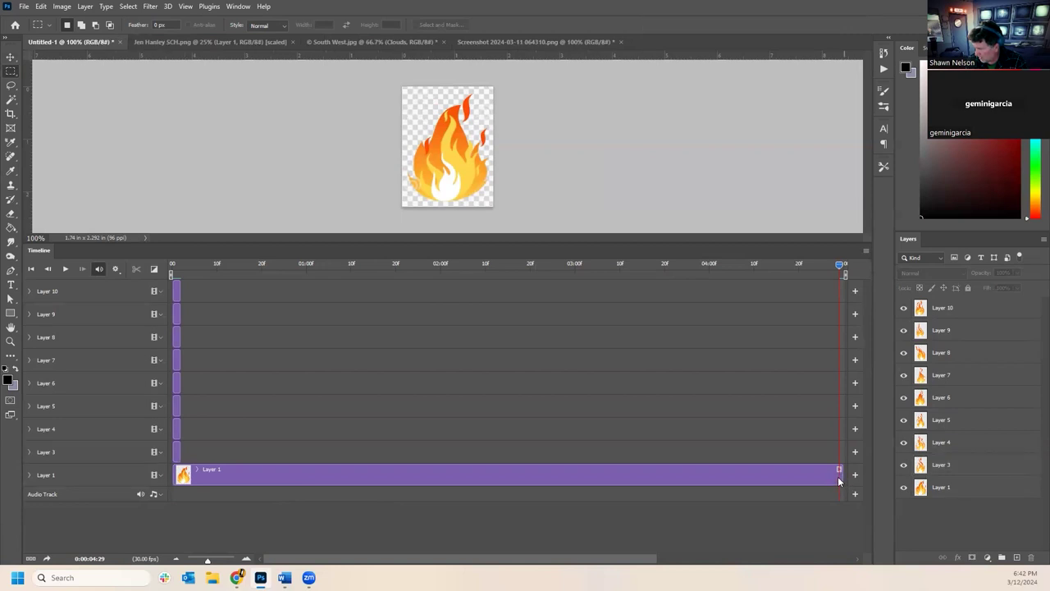
{"action": "left_click_drag", "start_coordinate": [839, 476], "coordinate": [181, 454]}
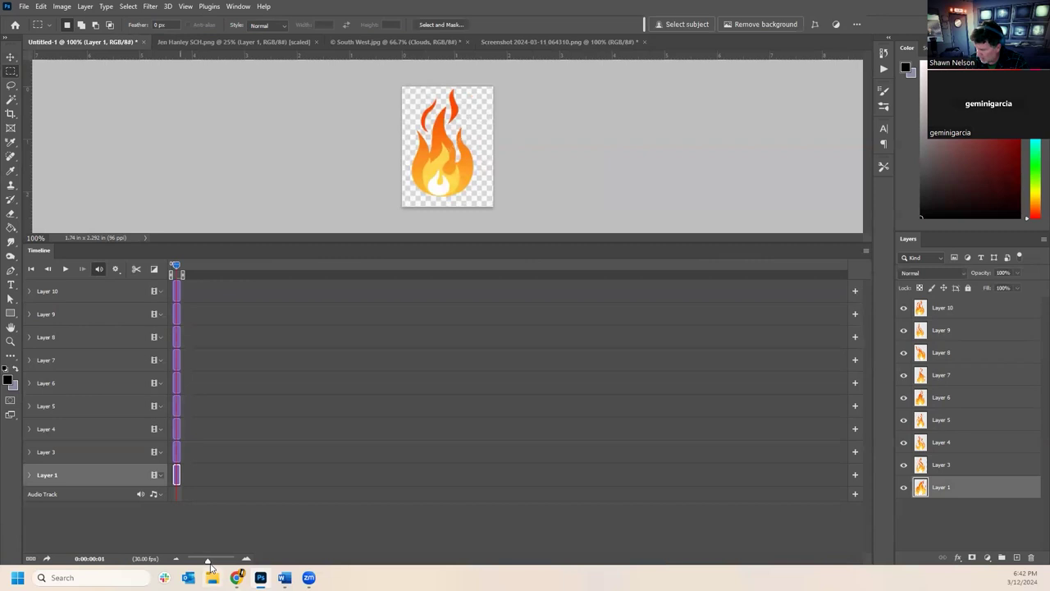
- Zoom into the timeline and move Layer 9's clip to start at 02f, after Layer 10
{"action": "left_click_drag", "start_coordinate": [208, 563], "coordinate": [235, 561]}
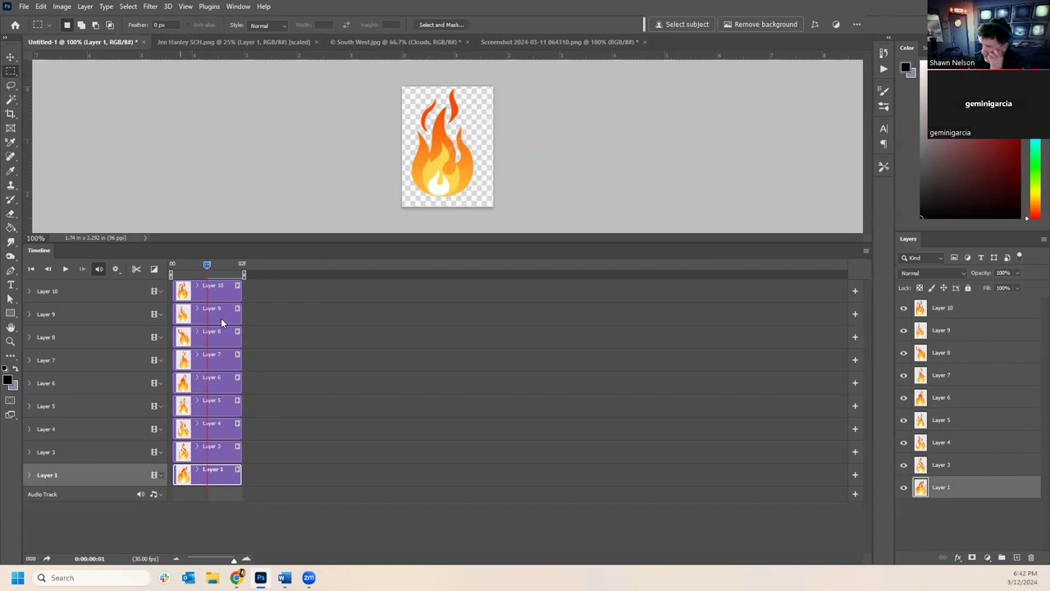
{"action": "left_click_drag", "start_coordinate": [223, 313], "coordinate": [269, 316]}
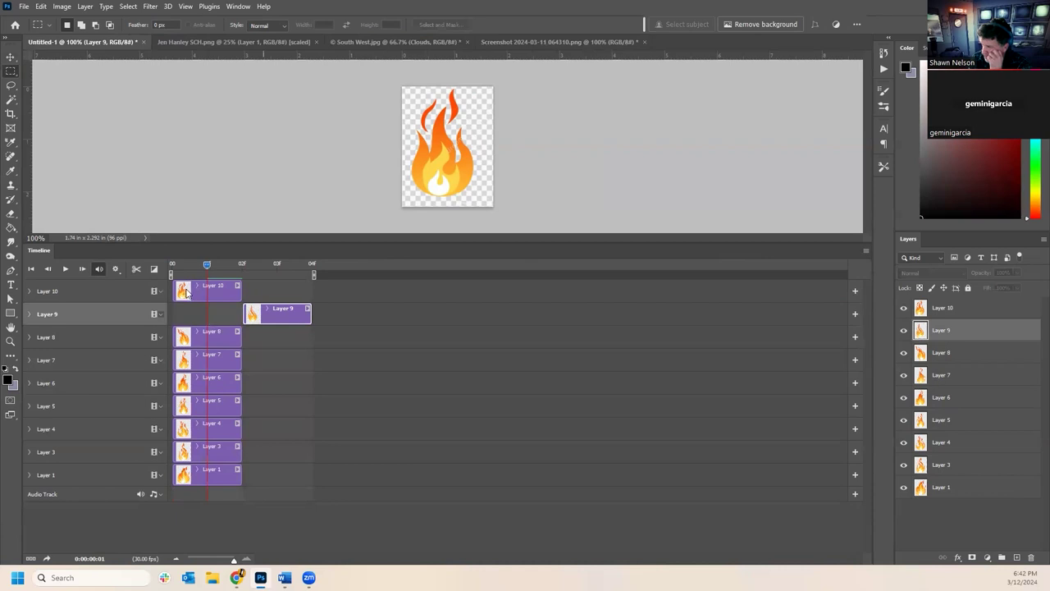
{"action": "left_click_drag", "start_coordinate": [207, 265], "coordinate": [254, 282]}
{"action": "left_click", "coordinate": [218, 272]}
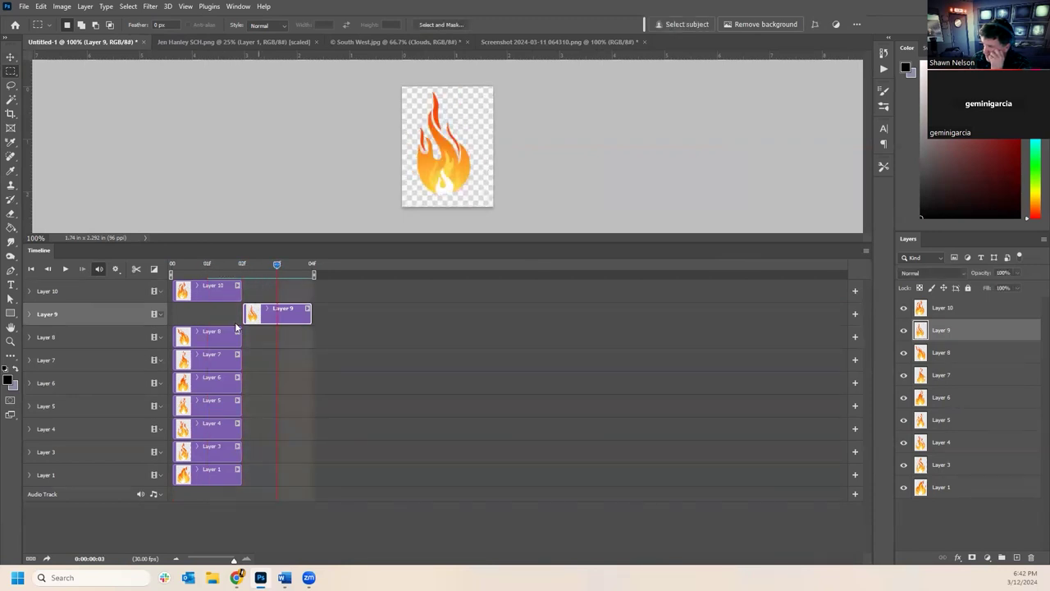
- Stagger Layers 8 through 1 to start at 04f, 06f, 08f, 10f, 12f, 14f and 16f
{"action": "left_click_drag", "start_coordinate": [208, 338], "coordinate": [332, 336]}
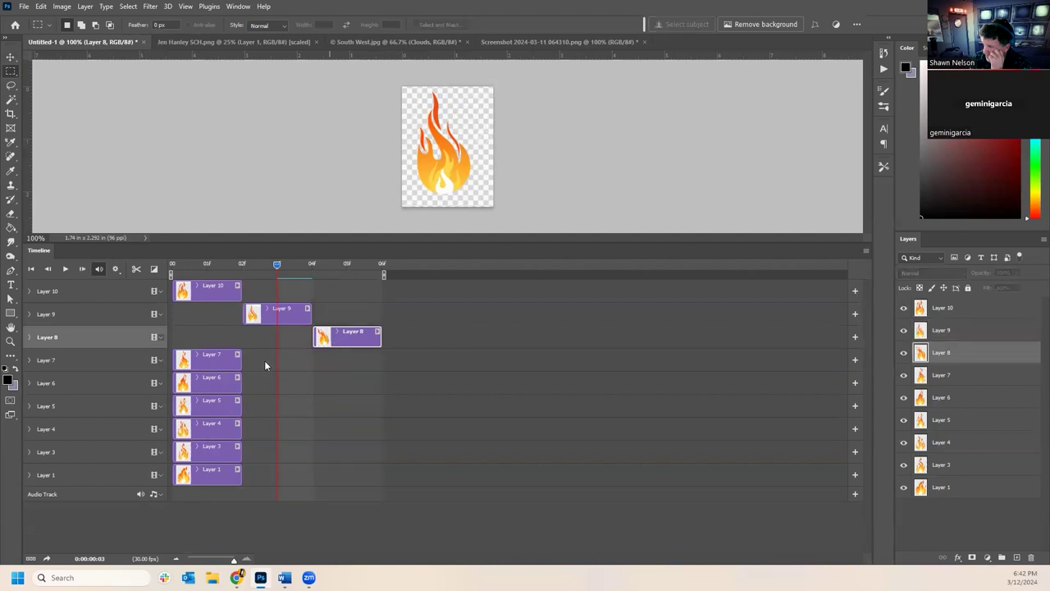
{"action": "left_click_drag", "start_coordinate": [212, 364], "coordinate": [411, 371]}
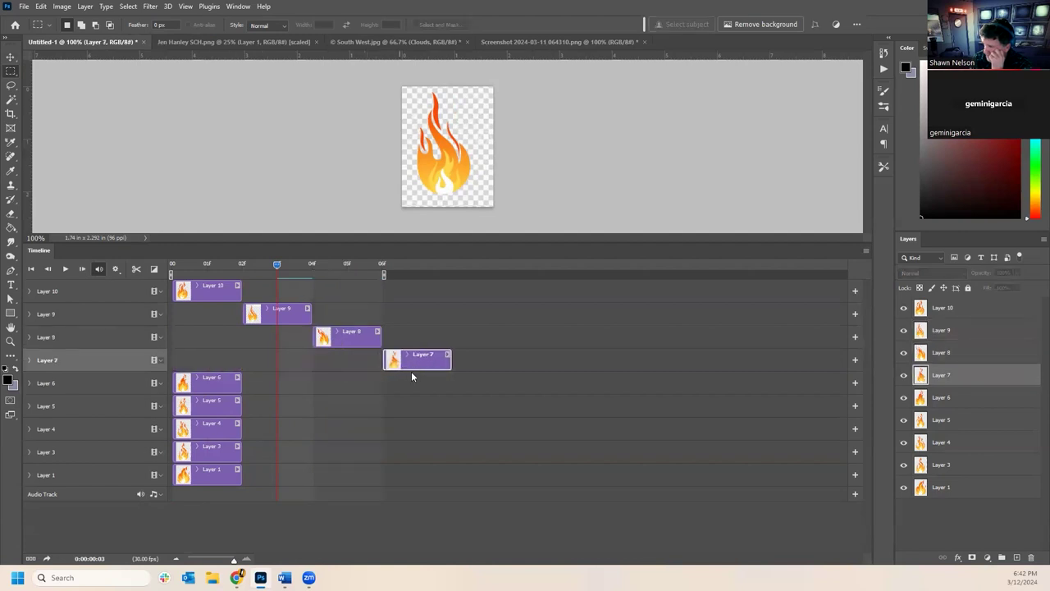
{"action": "left_click_drag", "start_coordinate": [212, 390], "coordinate": [490, 380]}
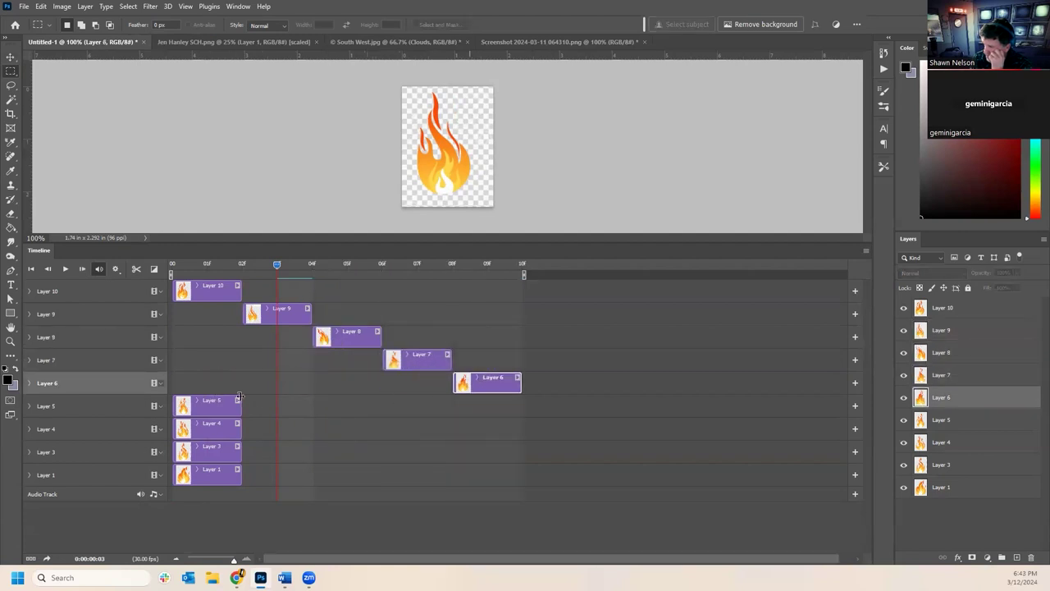
{"action": "left_click_drag", "start_coordinate": [223, 405], "coordinate": [573, 403]}
{"action": "left_click_drag", "start_coordinate": [225, 433], "coordinate": [647, 427]}
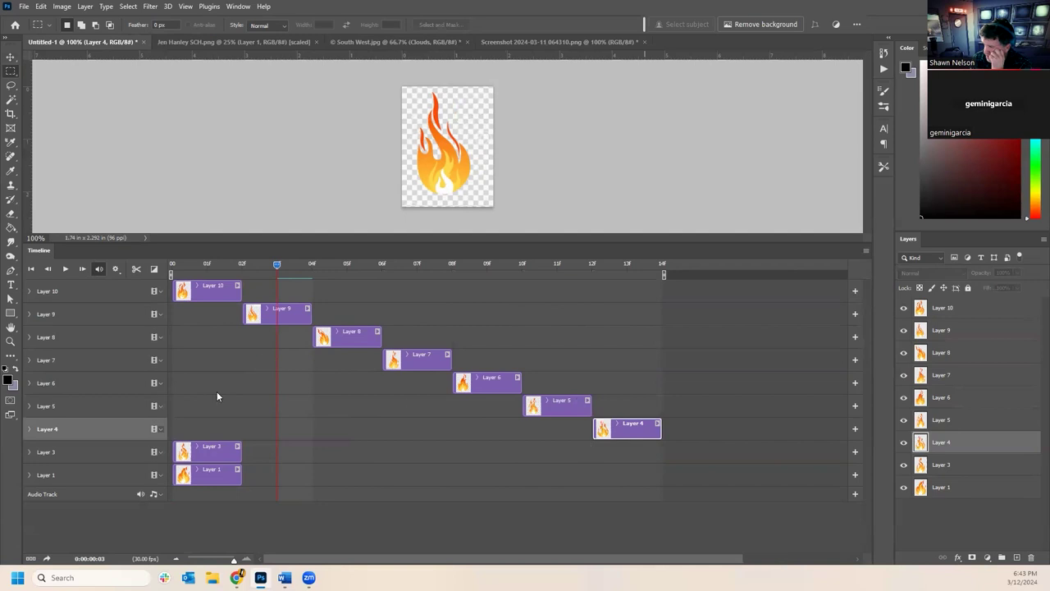
{"action": "left_click_drag", "start_coordinate": [220, 456], "coordinate": [740, 451]}
{"action": "left_click_drag", "start_coordinate": [205, 476], "coordinate": [777, 485]}
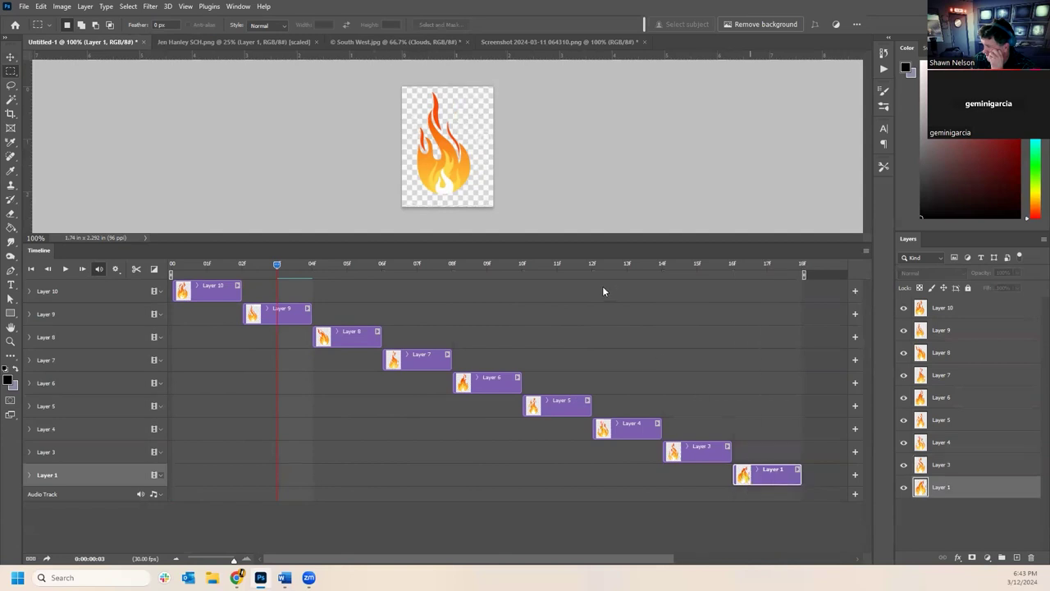
{"action": "left_click", "coordinate": [172, 269]}
{"action": "left_click_drag", "start_coordinate": [172, 271], "coordinate": [56, 278]}
{"action": "left_click", "coordinate": [65, 268]}
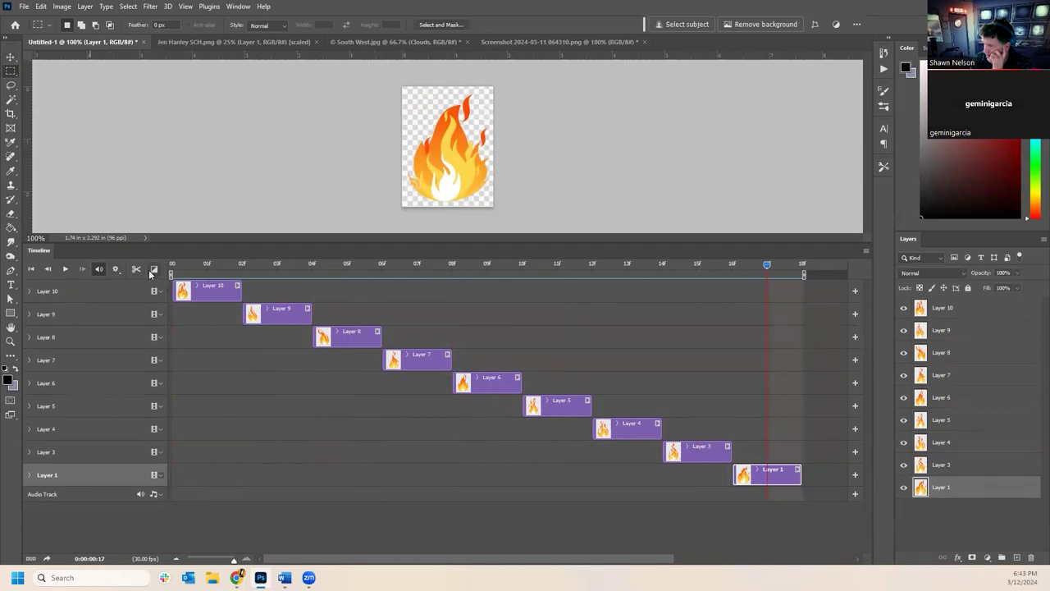
{"action": "left_click", "coordinate": [116, 269]}
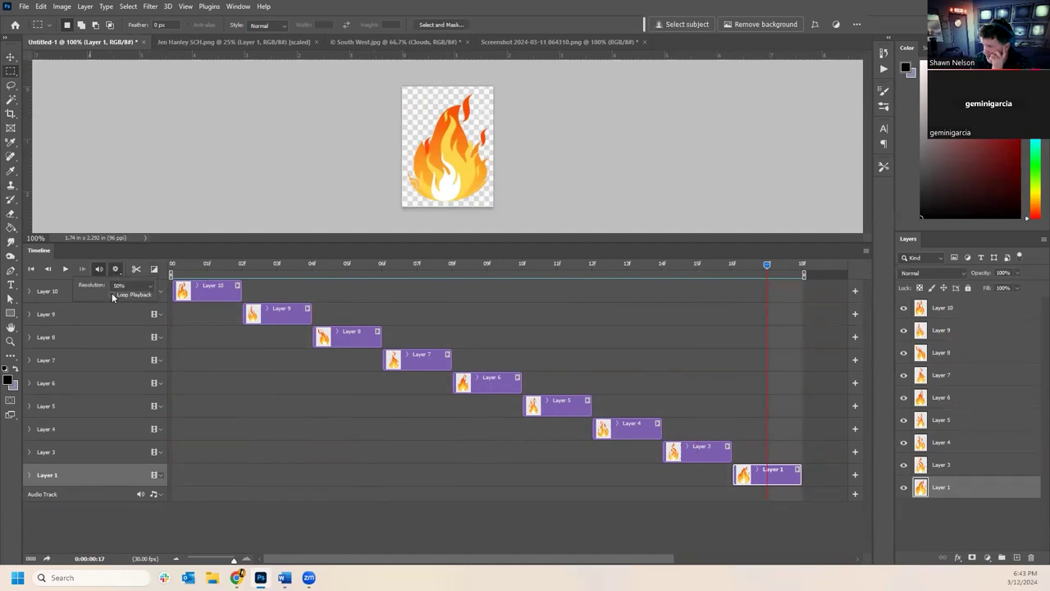
{"action": "left_click", "coordinate": [64, 270]}
{"action": "left_click", "coordinate": [66, 268]}
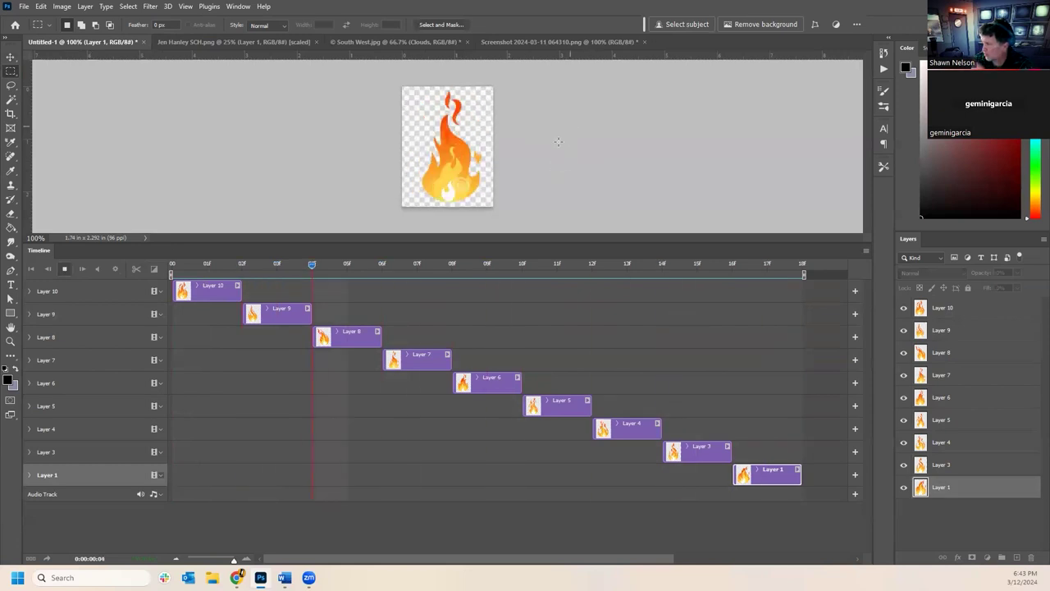
{"action": "left_click", "coordinate": [197, 268]}
{"action": "left_click_drag", "start_coordinate": [205, 268], "coordinate": [144, 271]}
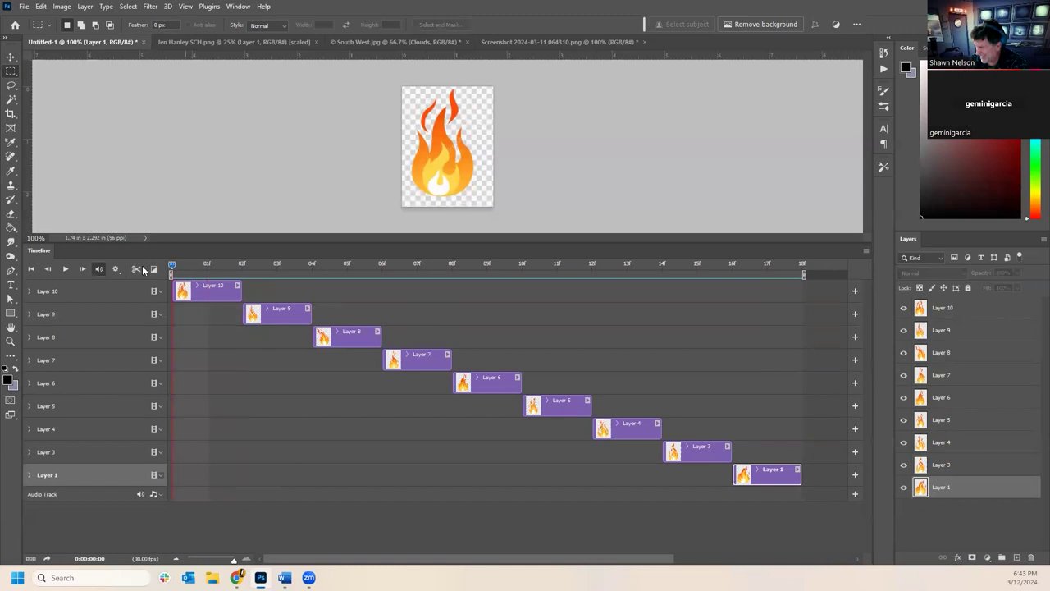
{"action": "left_click", "coordinate": [64, 269]}
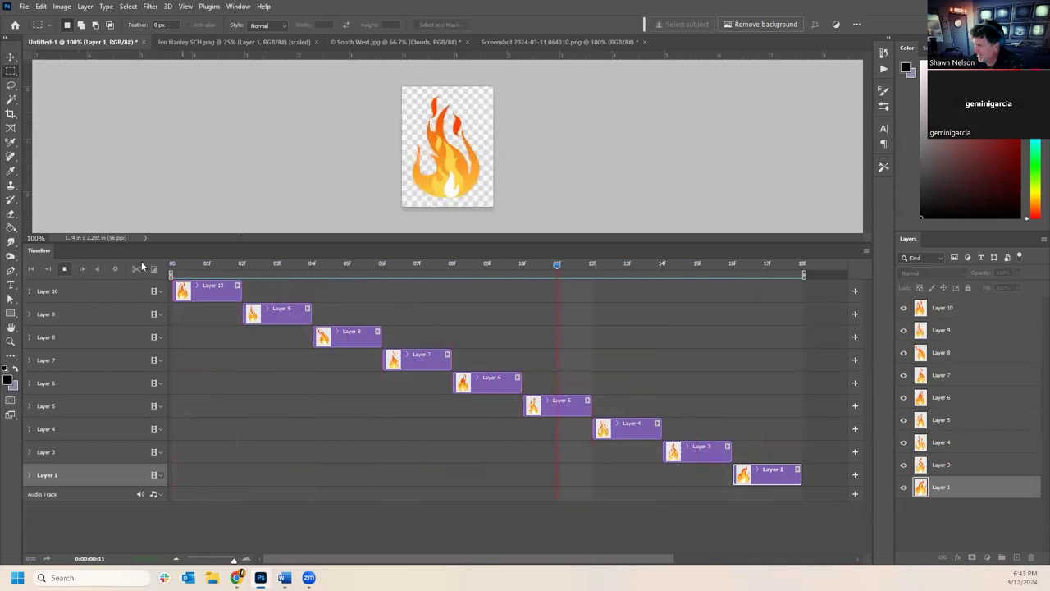
{"action": "left_click", "coordinate": [65, 269]}
{"action": "left_click", "coordinate": [311, 265]}
{"action": "key", "text": "space"}
{"action": "scroll", "coordinate": [864, 337], "scroll_direction": "right", "scroll_amount": 2}
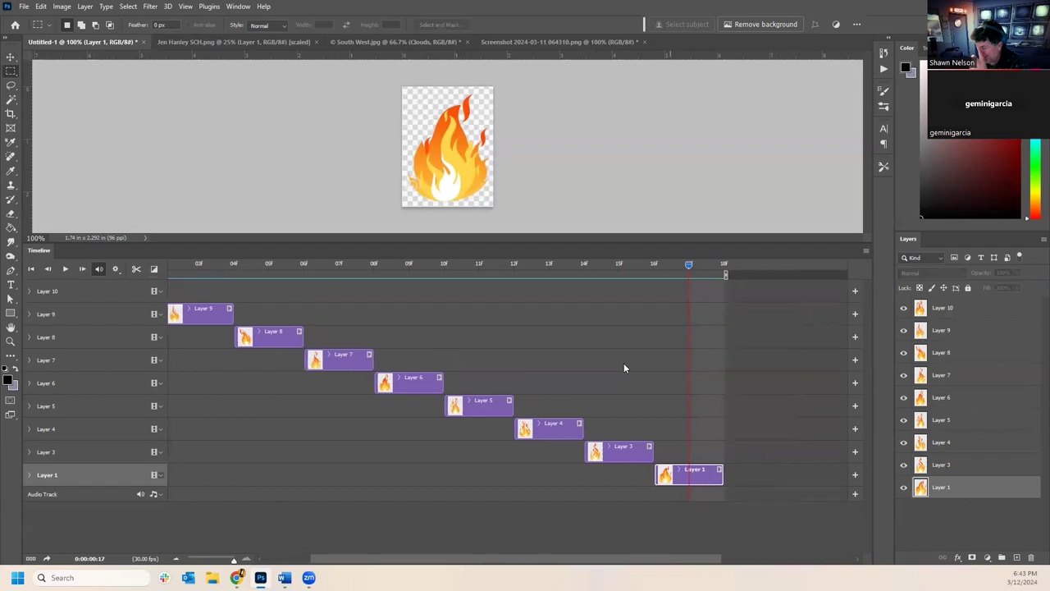
{"action": "scroll", "coordinate": [313, 348], "scroll_direction": "left", "scroll_amount": 2}
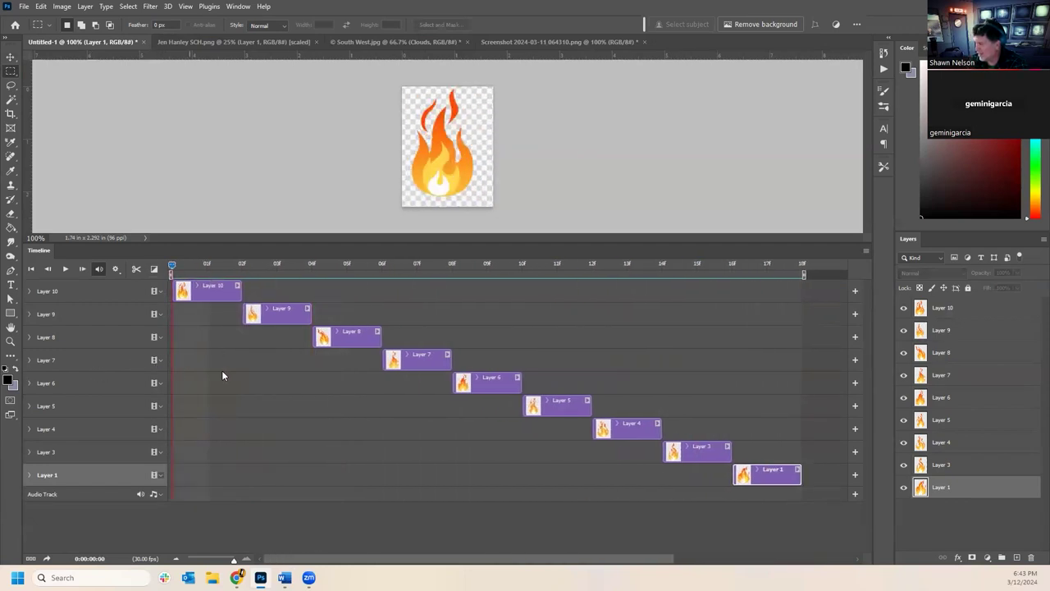
{"action": "key", "text": "space"}
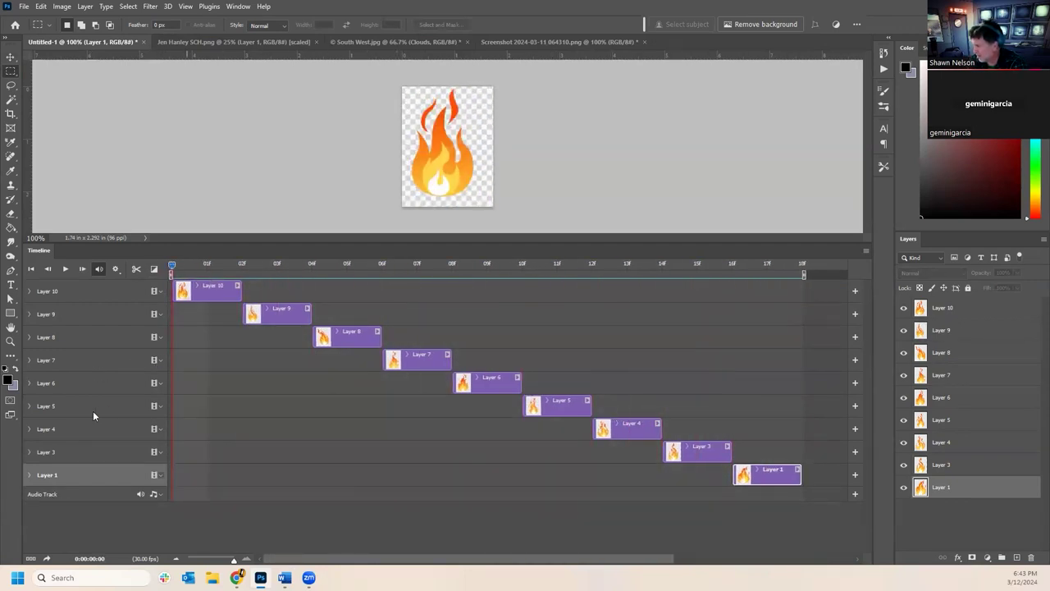
{"action": "left_click", "coordinate": [65, 270]}
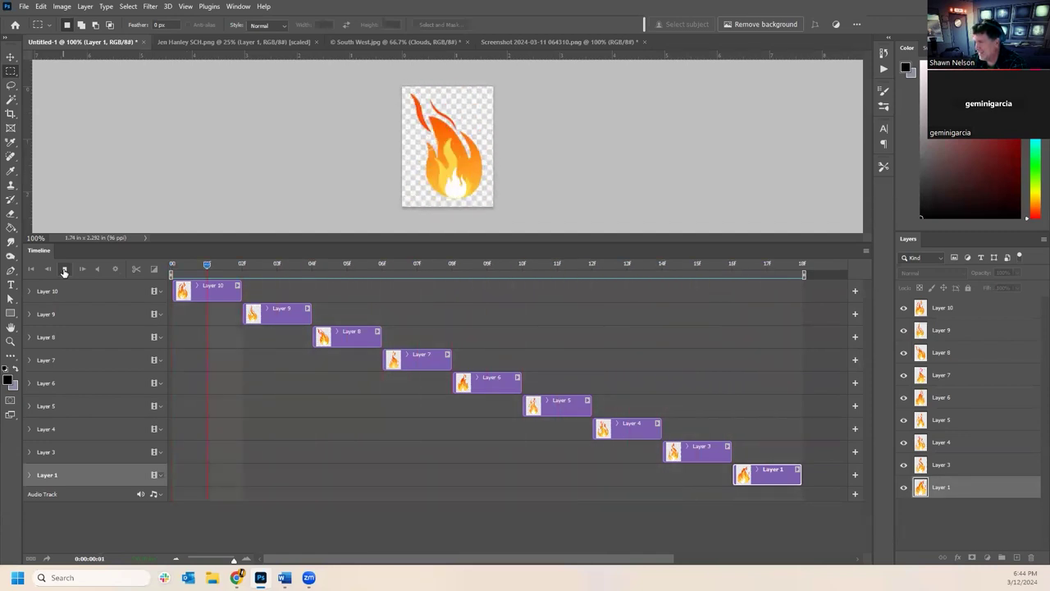
{"action": "left_click", "coordinate": [64, 270]}
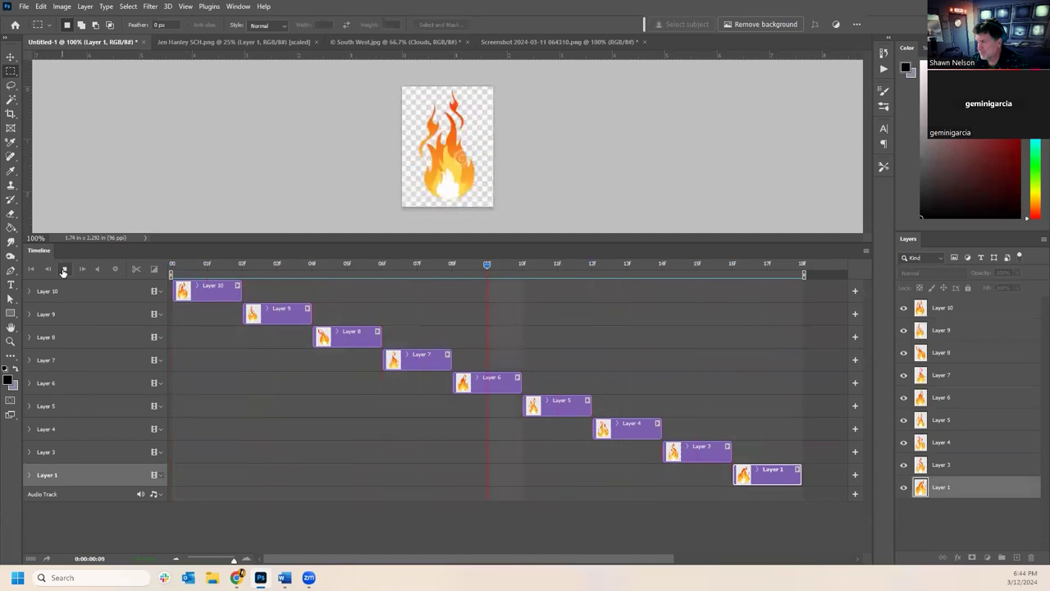
{"action": "left_click", "coordinate": [64, 269]}
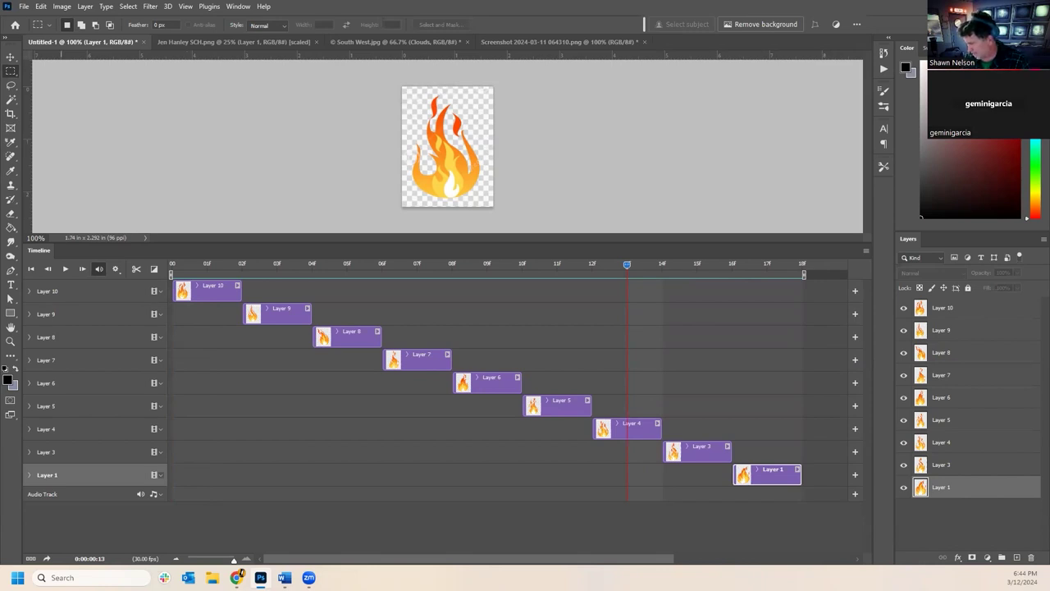
{"action": "left_click_drag", "start_coordinate": [177, 273], "coordinate": [200, 323]}
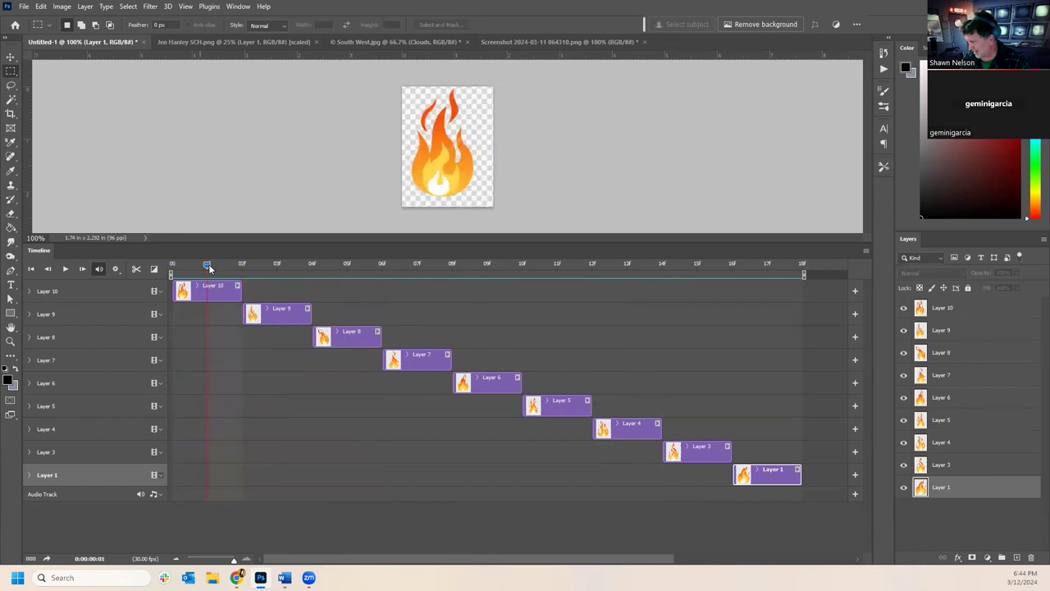
{"action": "left_click_drag", "start_coordinate": [209, 266], "coordinate": [119, 480]}
{"action": "key", "text": "space"}
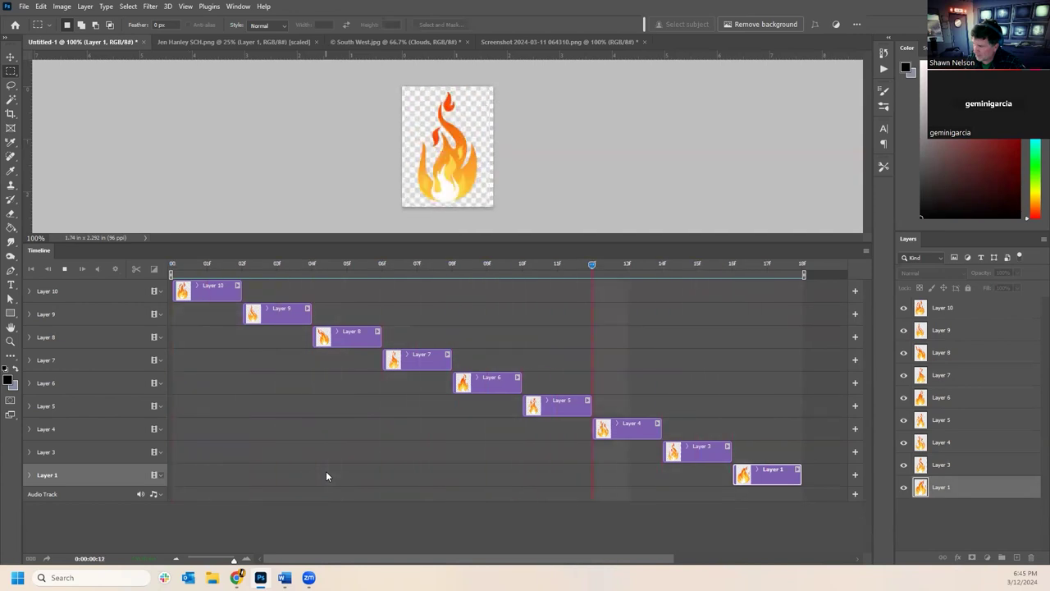
{"action": "key", "text": "space"}
{"action": "left_click_drag", "start_coordinate": [189, 266], "coordinate": [241, 347]}
{"action": "left_click_drag", "start_coordinate": [318, 363], "coordinate": [185, 396]}
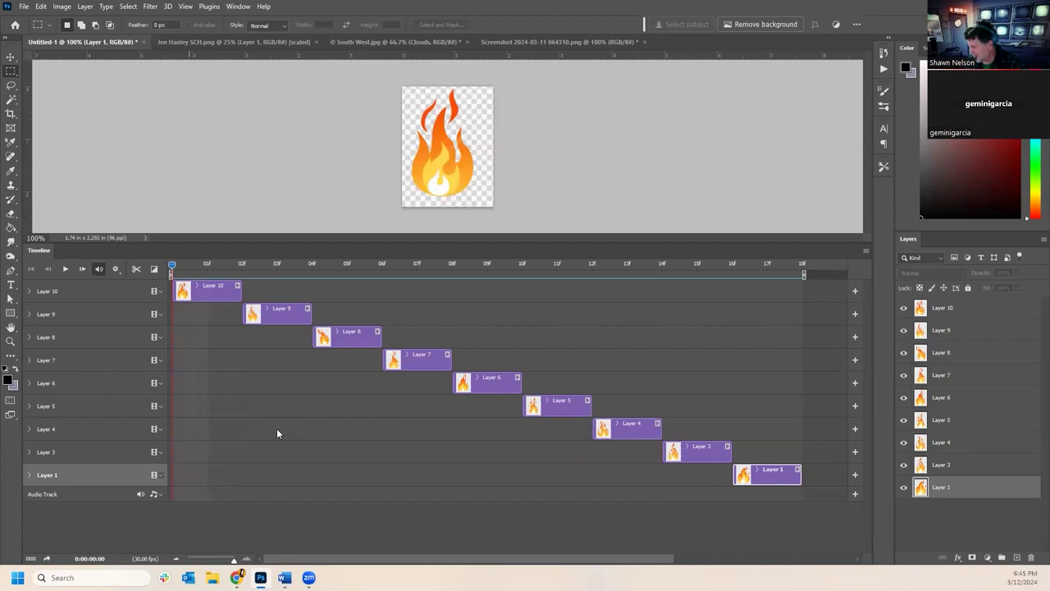
{"action": "mouse_move", "coordinate": [604, 561]}
{"action": "left_mouse_down"}
{"action": "mouse_move", "coordinate": [678, 563]}
{"action": "mouse_move", "coordinate": [795, 538]}
{"action": "mouse_move", "coordinate": [693, 570]}
{"action": "mouse_move", "coordinate": [587, 566]}
{"action": "left_mouse_up"}
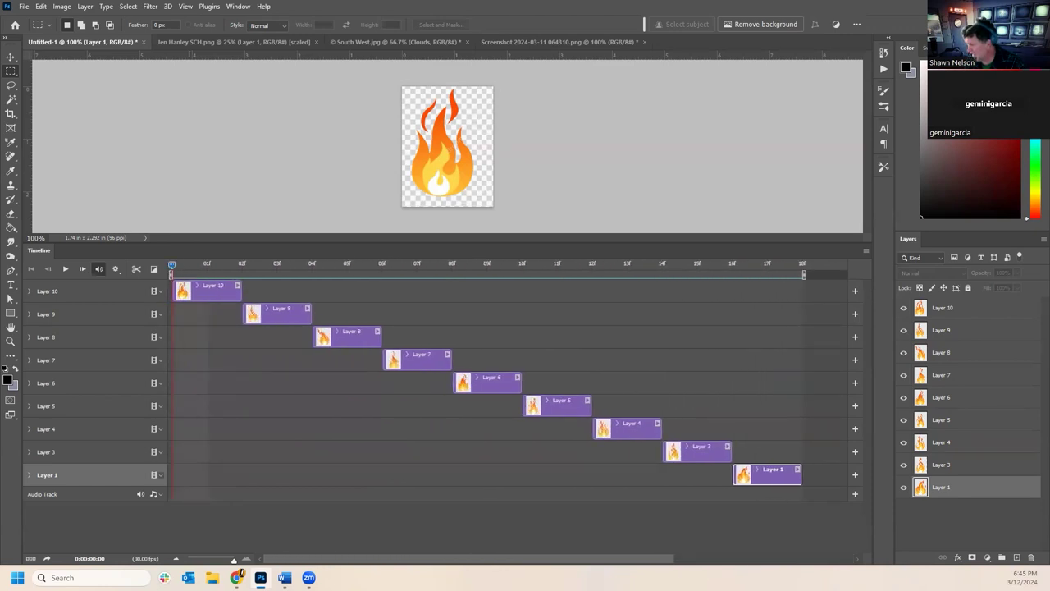
{"action": "key", "text": "space"}
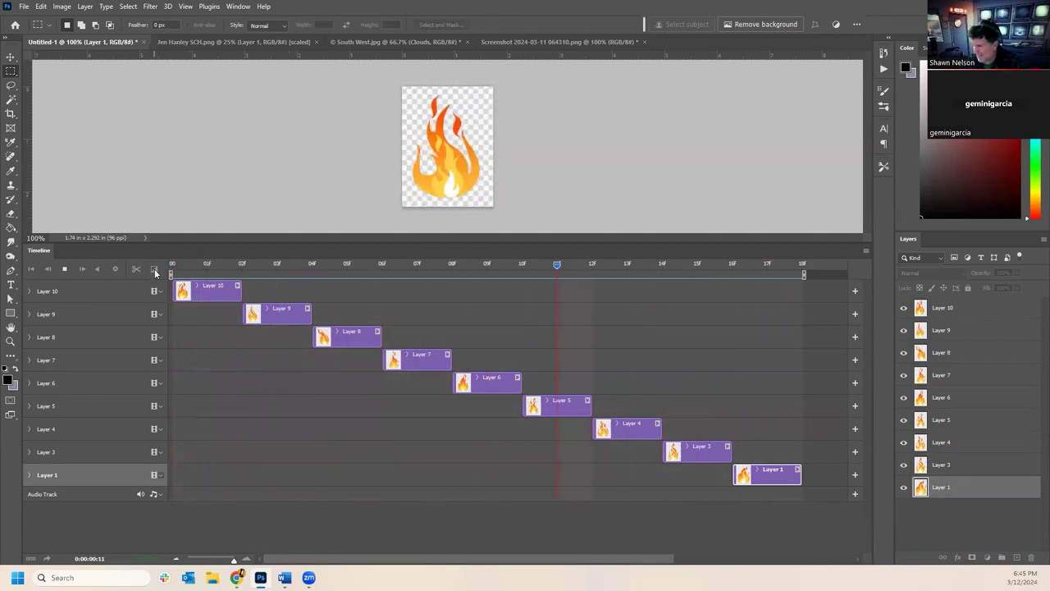
{"action": "left_click", "coordinate": [201, 266]}
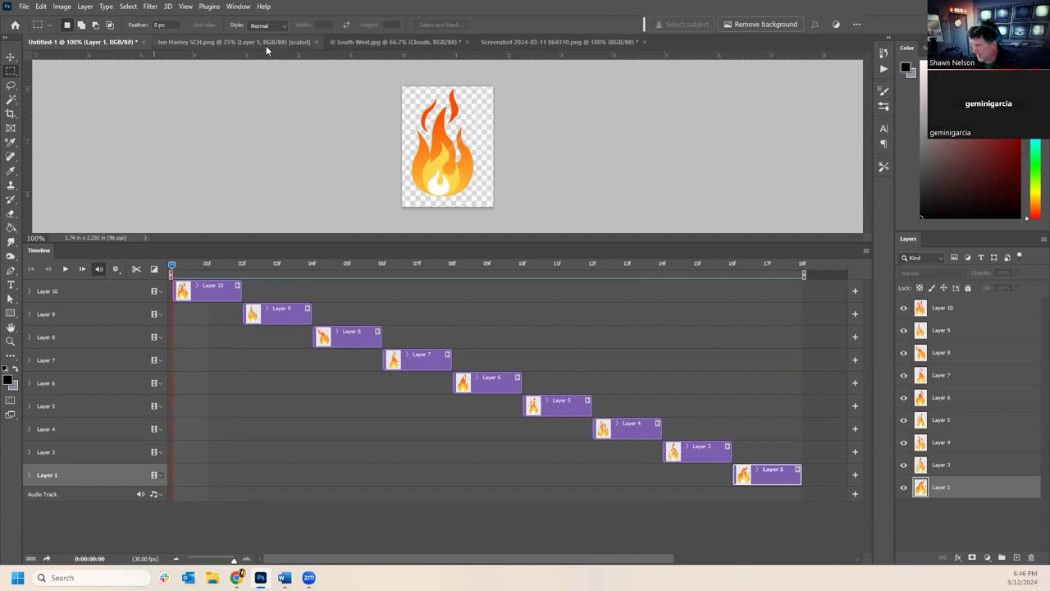
{"action": "left_click_drag", "start_coordinate": [189, 272], "coordinate": [158, 343]}
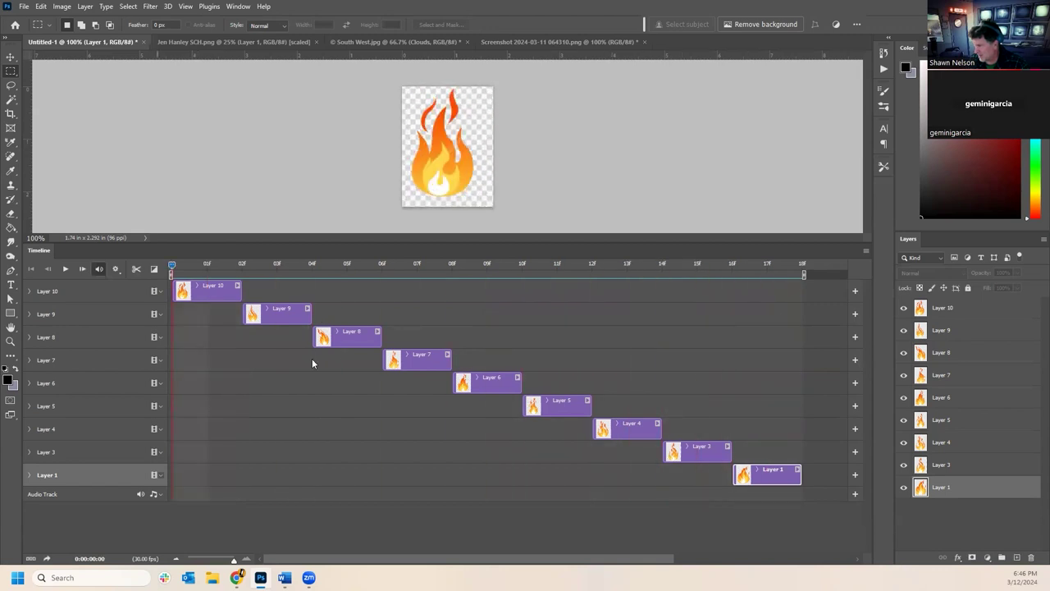
{"action": "key", "text": "space"}
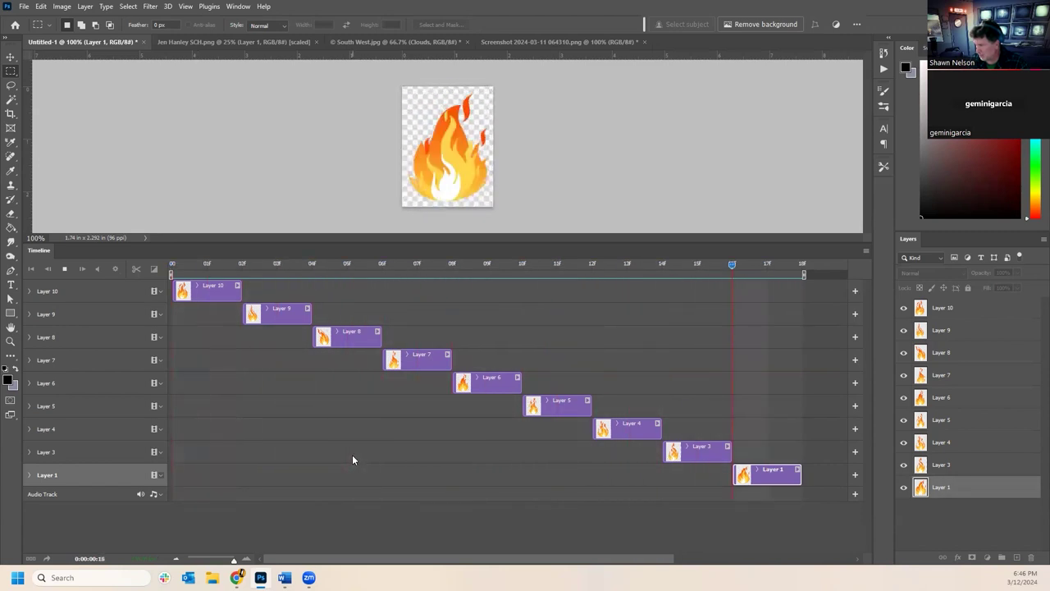
{"action": "key", "text": "space"}
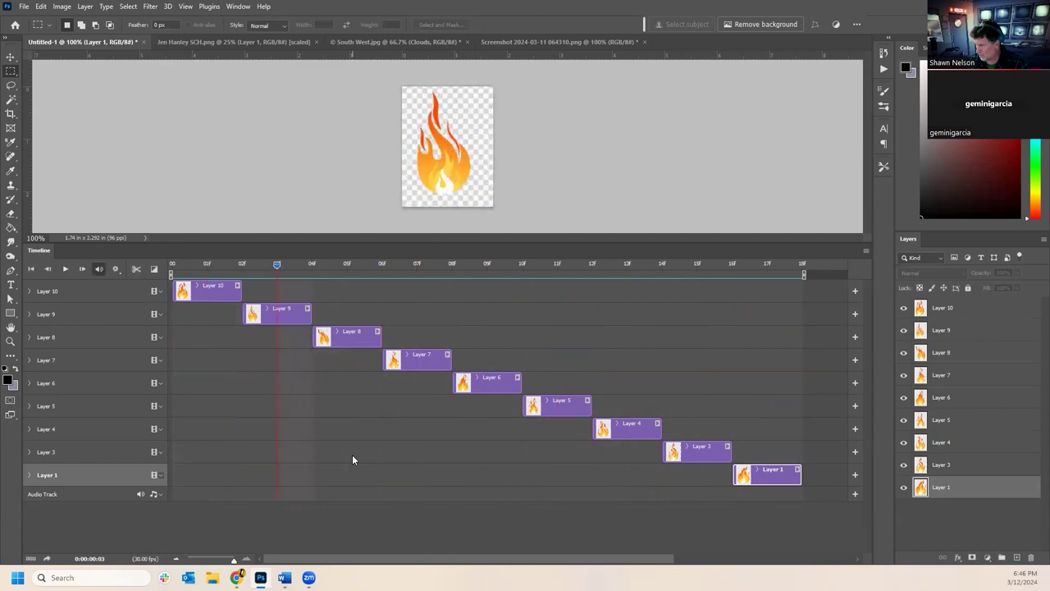
{"action": "left_click", "coordinate": [186, 264]}
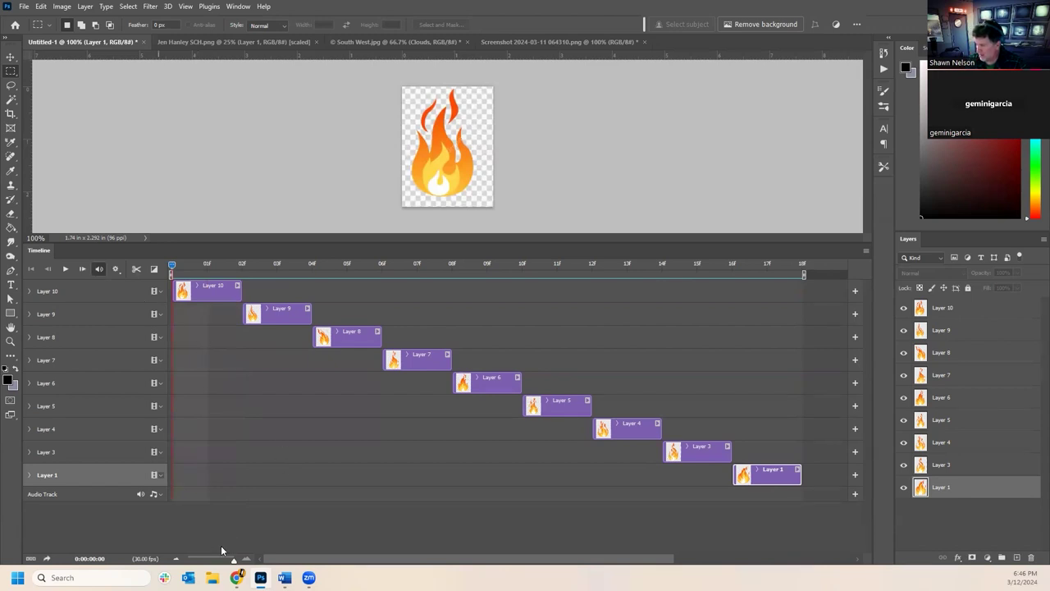
{"action": "left_click_drag", "start_coordinate": [232, 562], "coordinate": [227, 563]}
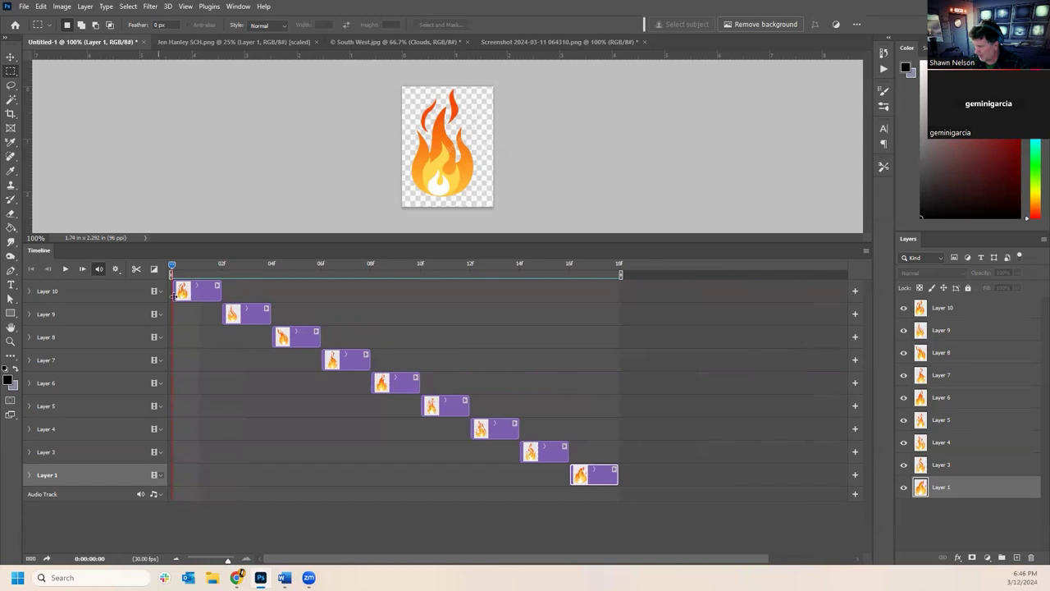
{"action": "left_click_drag", "start_coordinate": [173, 269], "coordinate": [320, 336]}
{"action": "left_click_drag", "start_coordinate": [255, 341], "coordinate": [197, 353]}
{"action": "key", "text": "space"}
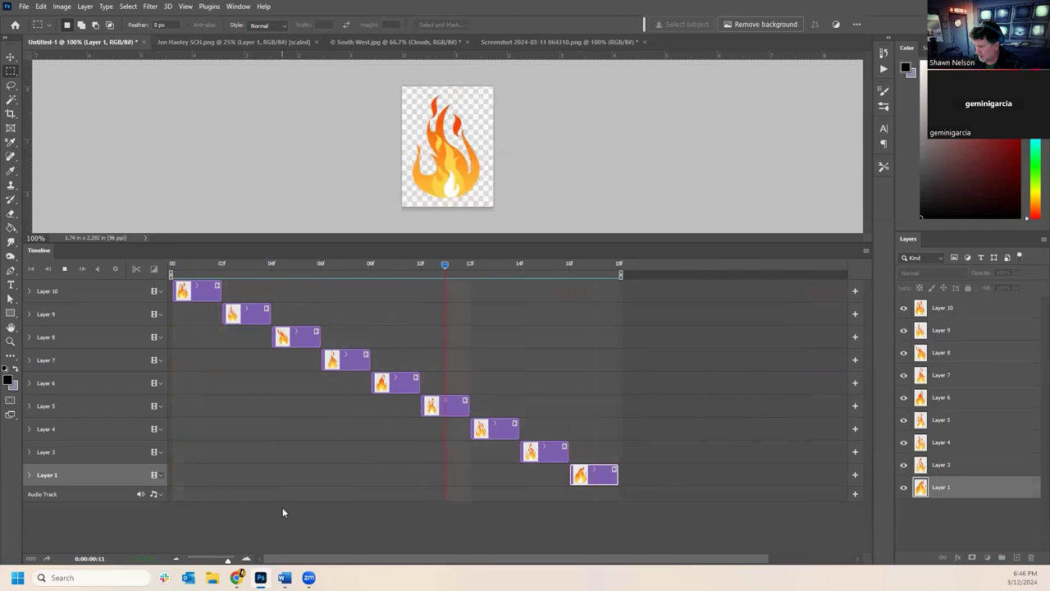
{"action": "key", "text": "space"}
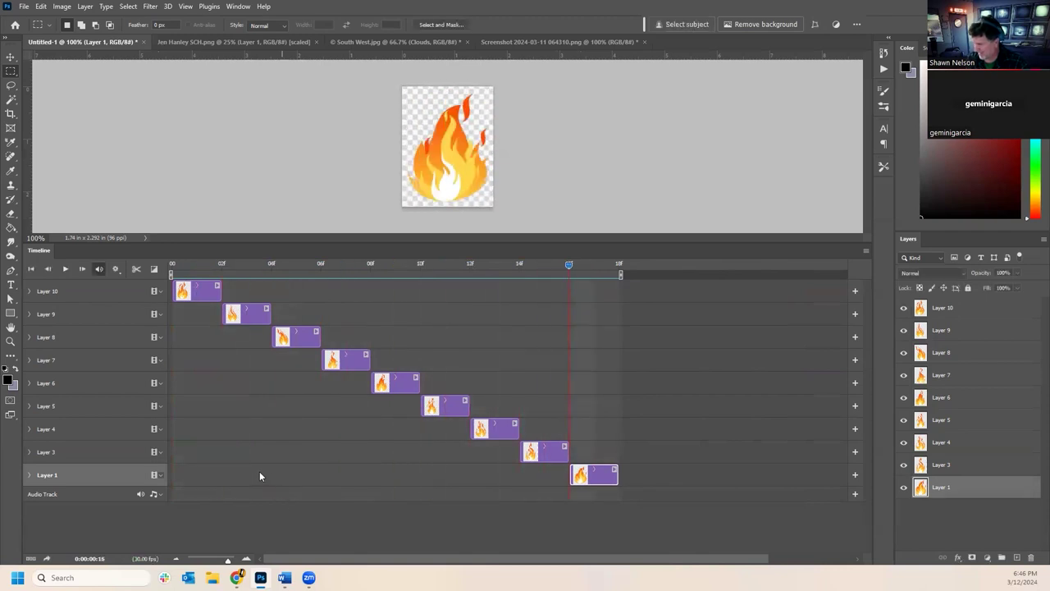
{"action": "left_click", "coordinate": [187, 269]}
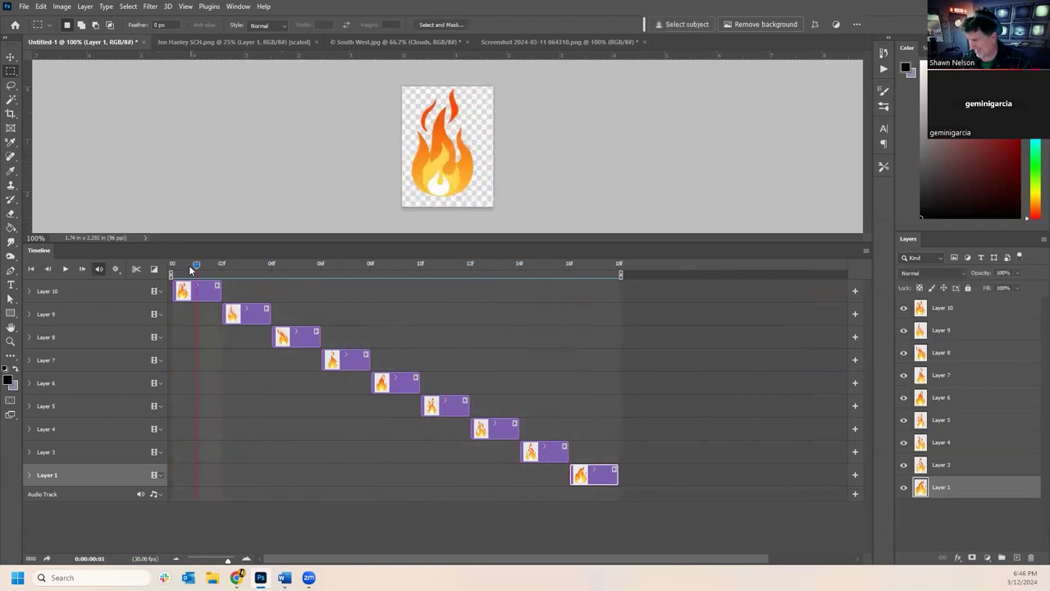
{"action": "left_click_drag", "start_coordinate": [180, 270], "coordinate": [572, 410]}
{"action": "key", "text": "space"}
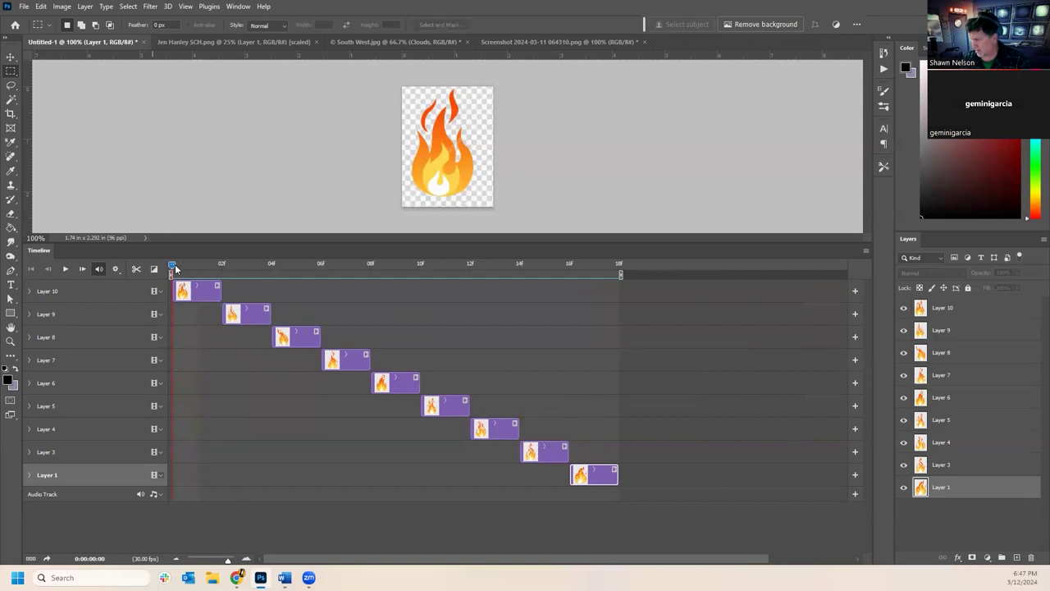
{"action": "key", "text": "space"}
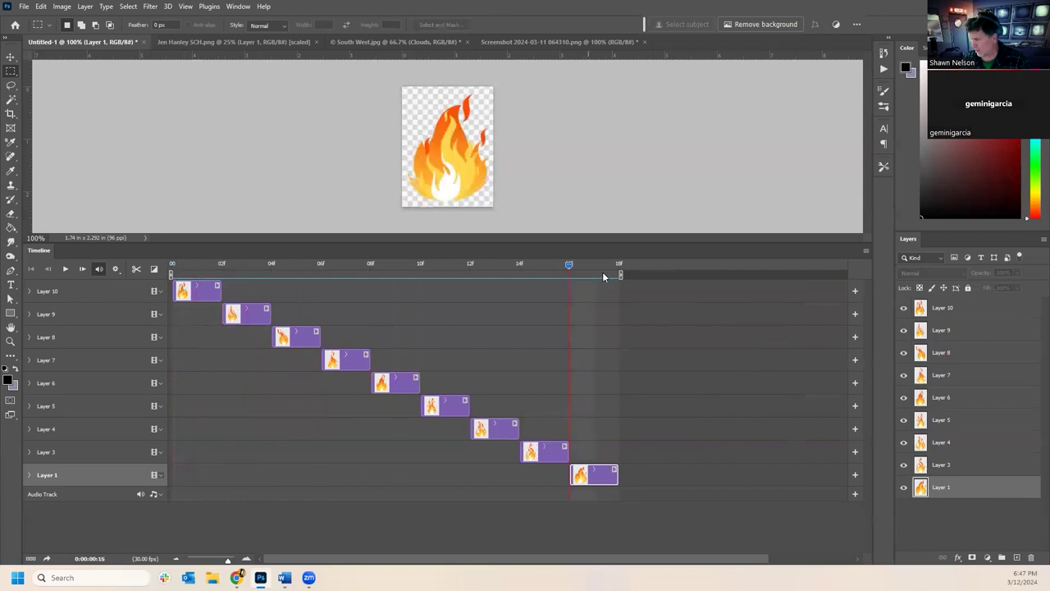
{"action": "key", "text": "space"}
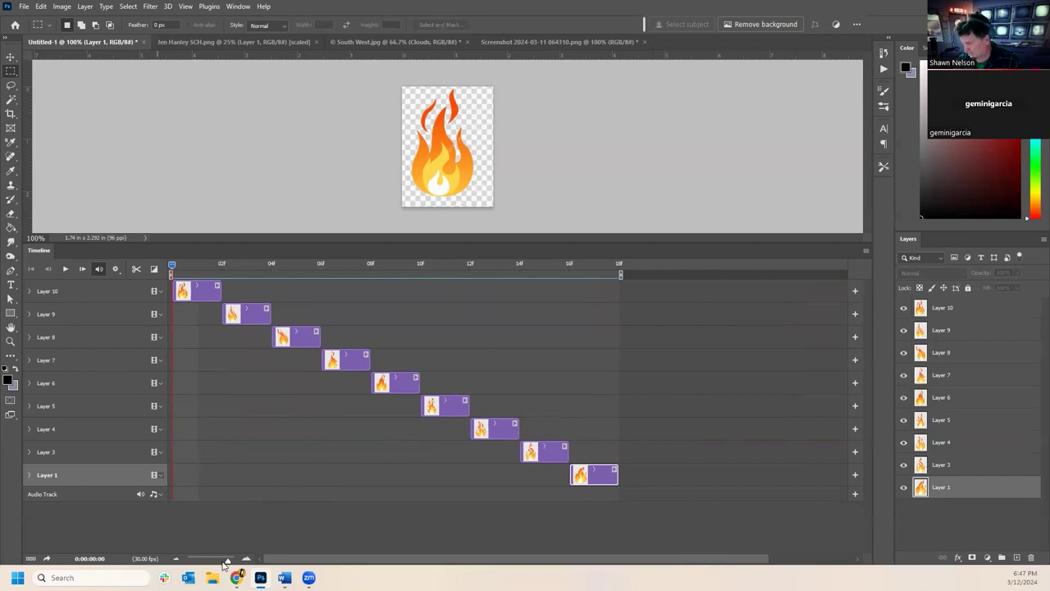
{"action": "mouse_move", "coordinate": [228, 562]}
{"action": "left_mouse_down"}
{"action": "mouse_move", "coordinate": [240, 562]}
{"action": "mouse_move", "coordinate": [231, 562]}
{"action": "left_mouse_up"}
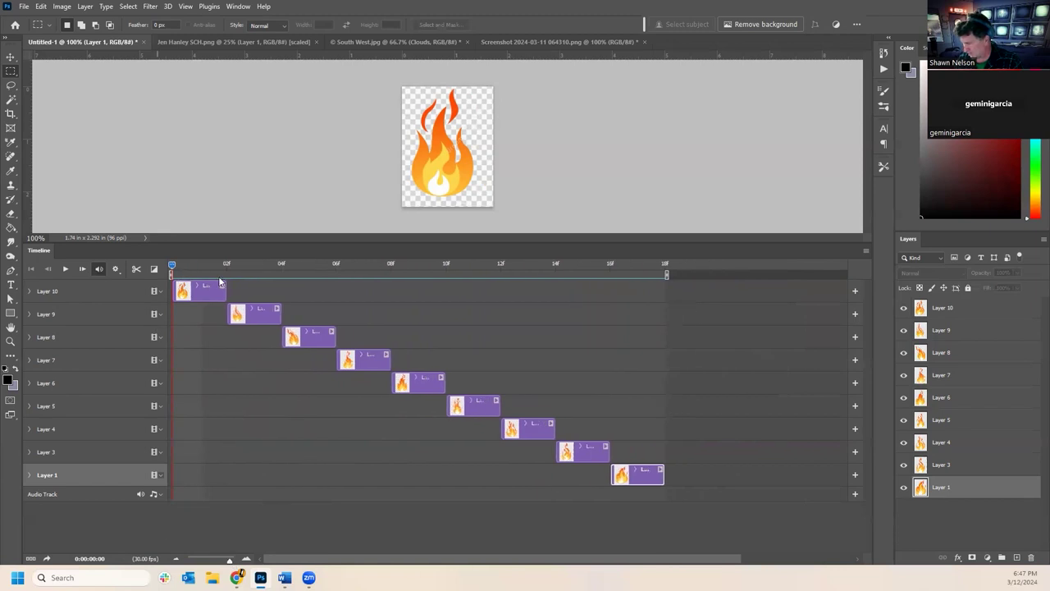
{"action": "left_click_drag", "start_coordinate": [178, 268], "coordinate": [364, 265]}
{"action": "key", "text": "Home"}
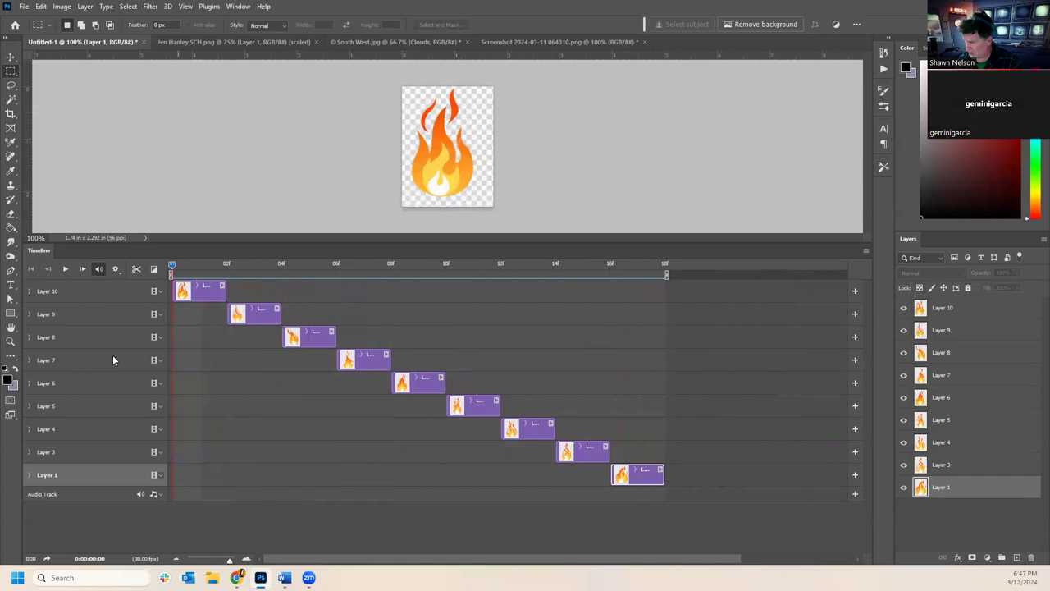
{"action": "left_click", "coordinate": [211, 527]}
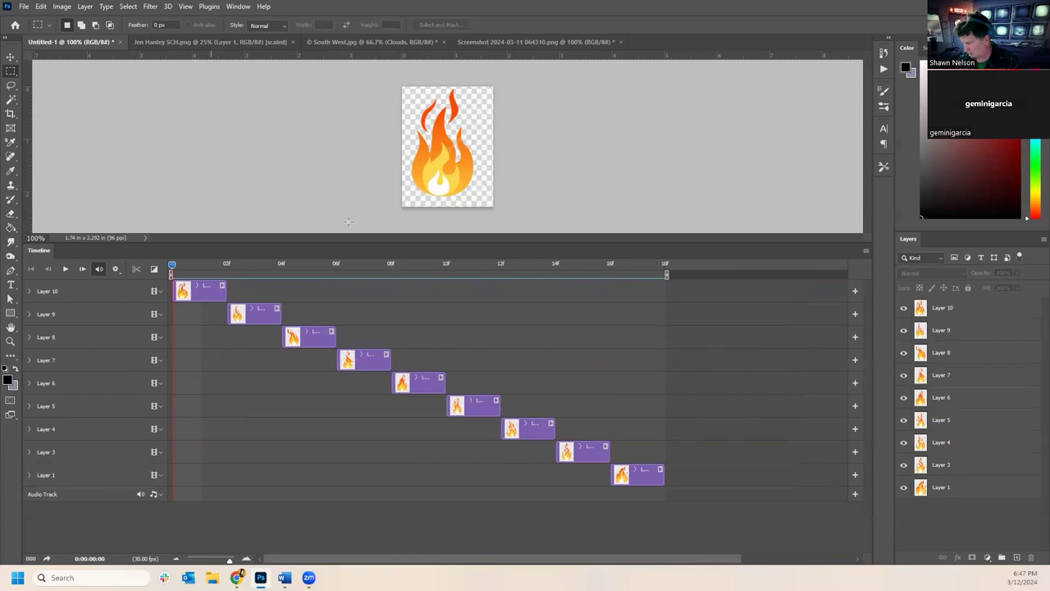
{"action": "left_click_drag", "start_coordinate": [174, 267], "coordinate": [193, 293]}
{"action": "left_click", "coordinate": [188, 292]}
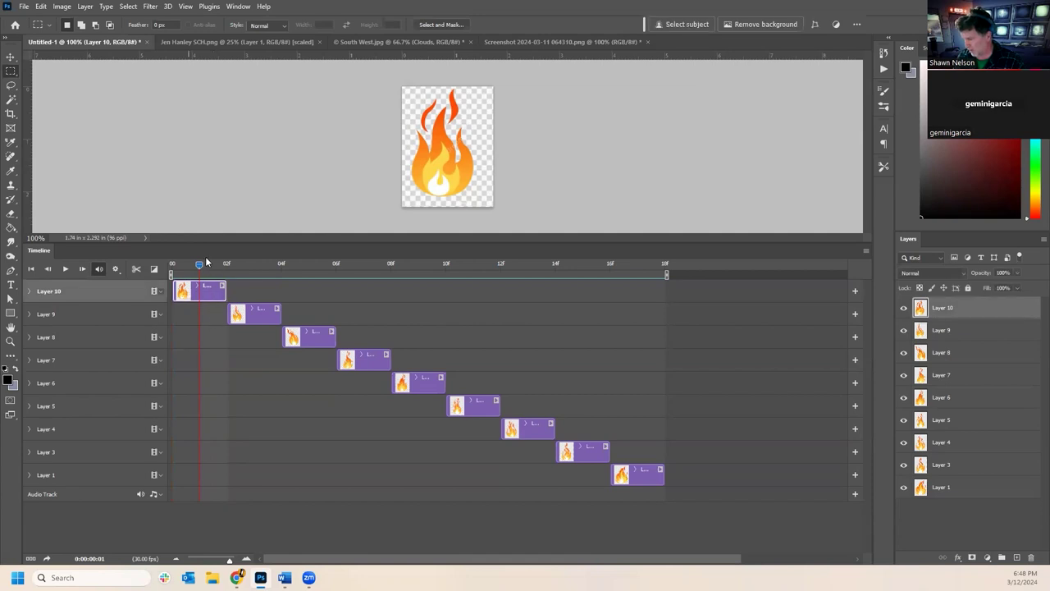
{"action": "left_click_drag", "start_coordinate": [201, 270], "coordinate": [177, 361]}
{"action": "key", "text": "Right"}
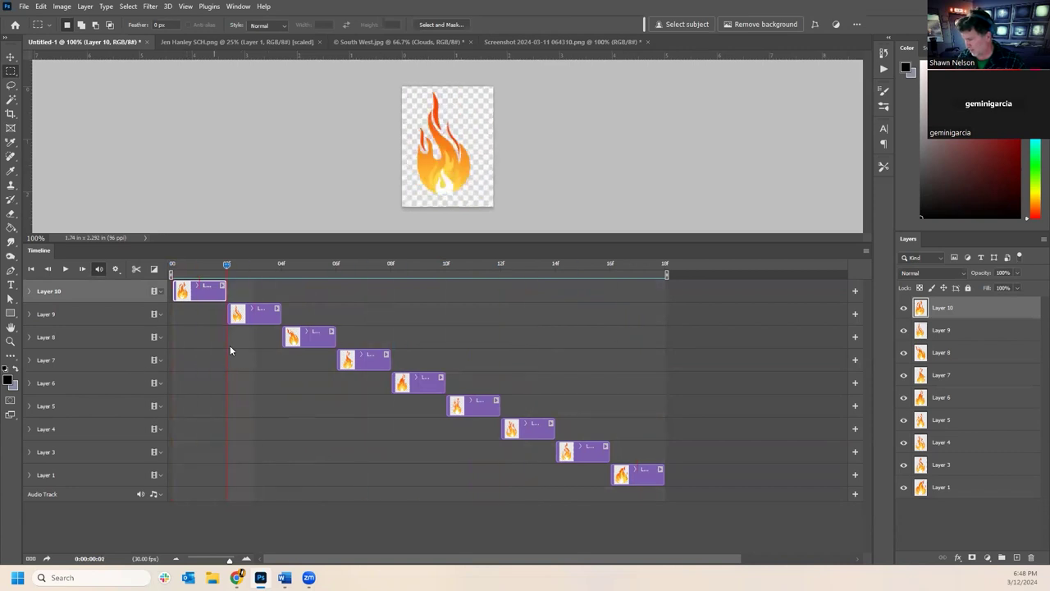
{"action": "key", "text": "Left"}
{"action": "key", "text": "Right"}
{"action": "key", "text": "Right"}
{"action": "key", "text": "Left"}
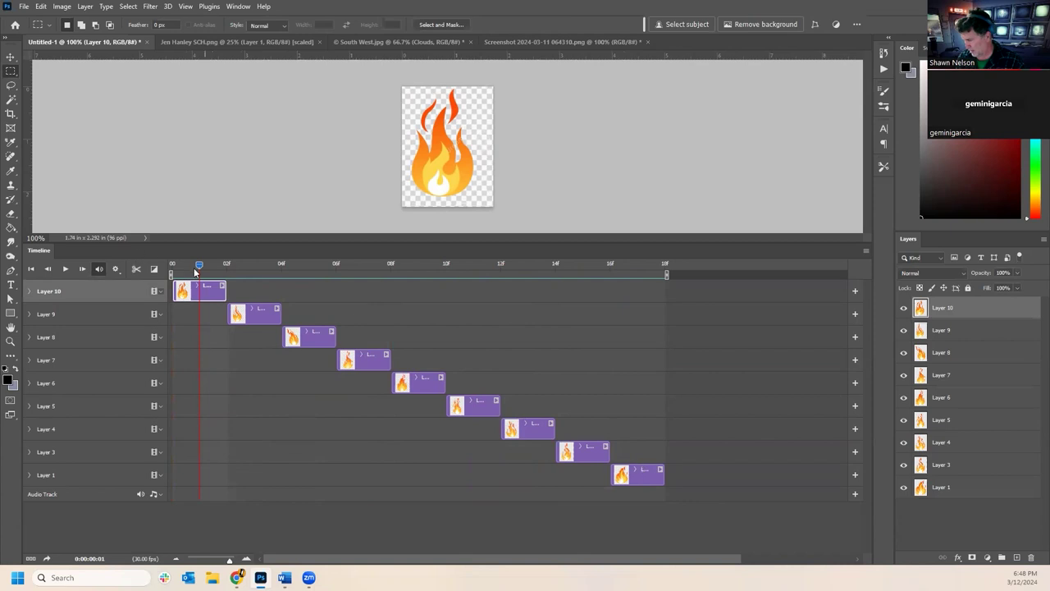
{"action": "left_click_drag", "start_coordinate": [194, 269], "coordinate": [98, 316]}
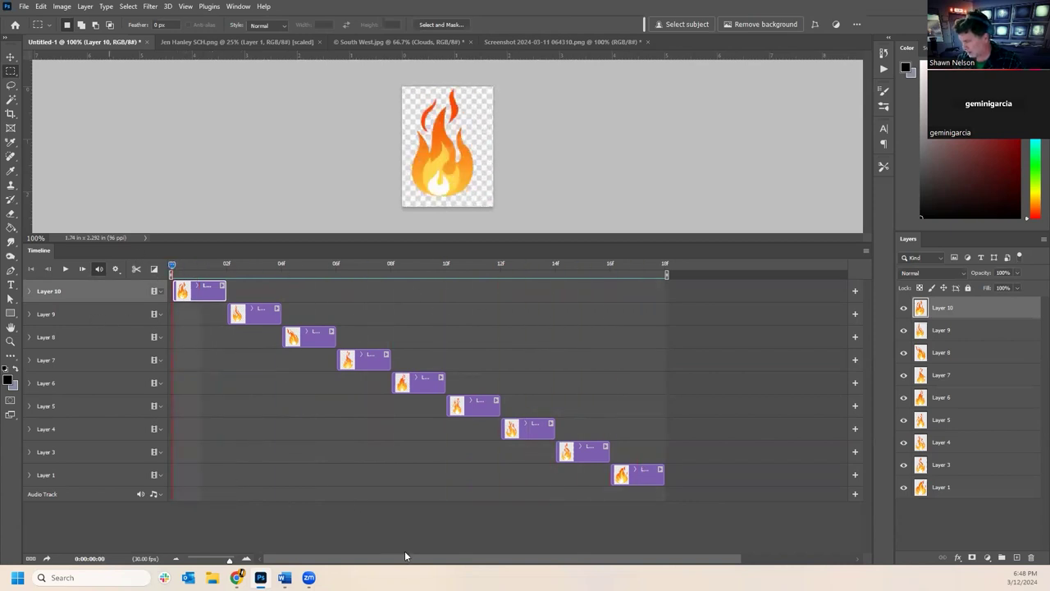
{"action": "key", "text": "space"}
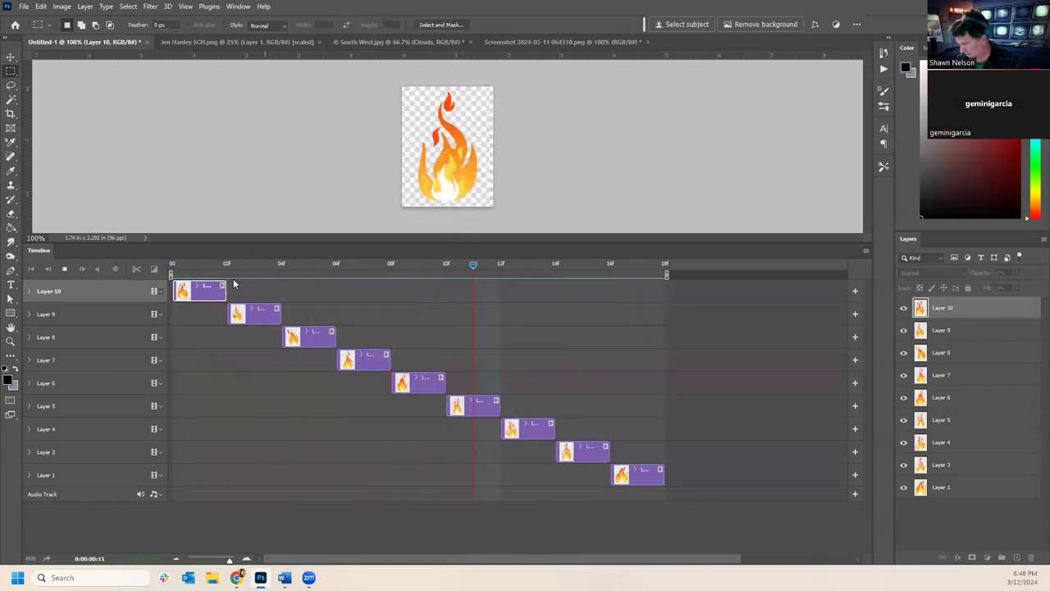
{"action": "key", "text": "space"}
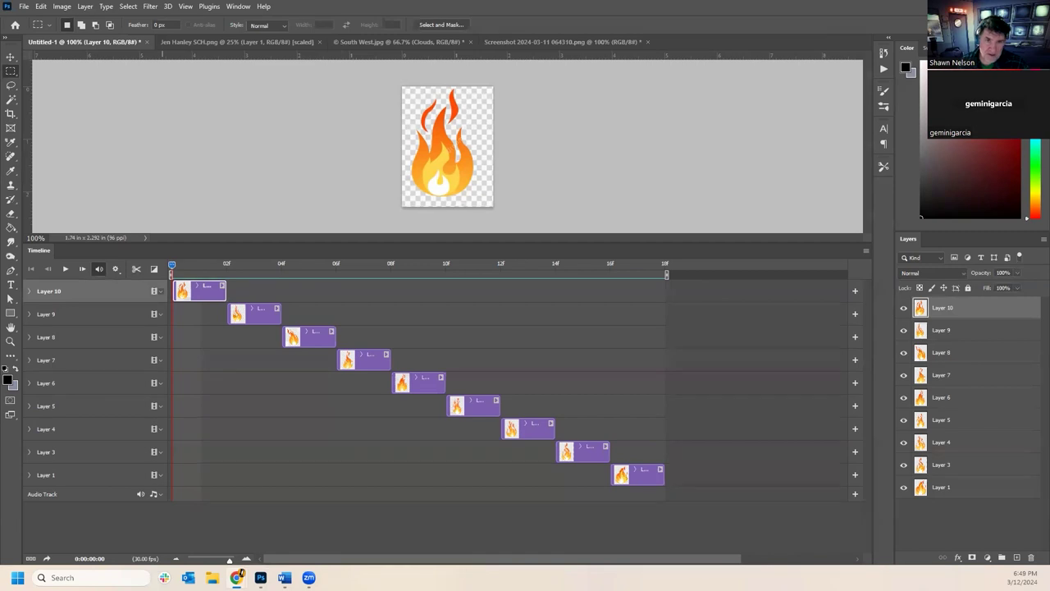
- Switch to Chrome and filter the 'sprite sheet' search to image results
{"action": "key", "text": "alt+Tab"}
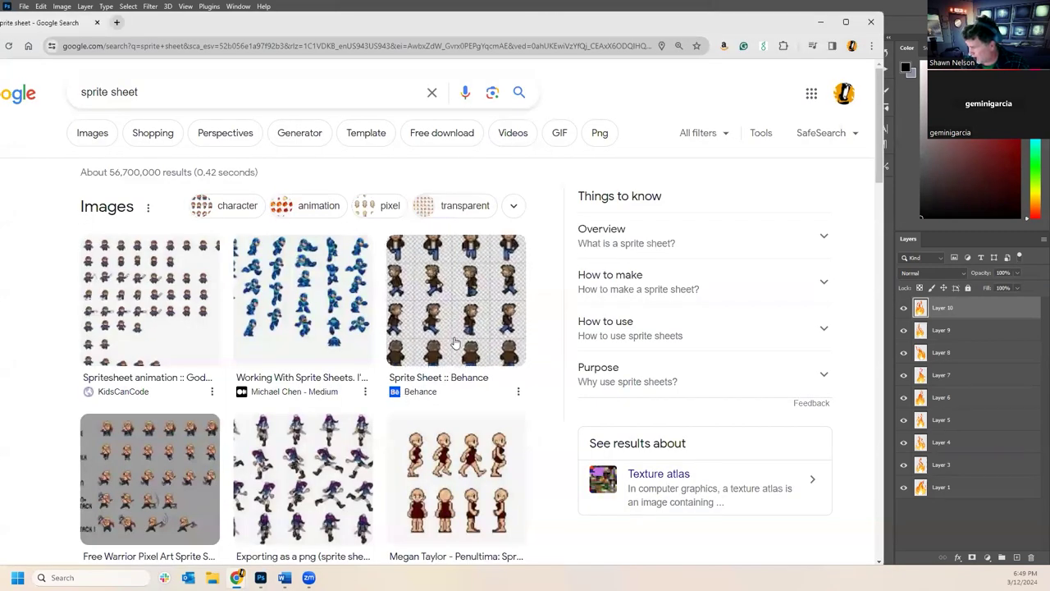
{"action": "scroll", "coordinate": [464, 373], "scroll_direction": "down", "scroll_amount": 3}
{"action": "scroll", "coordinate": [447, 368], "scroll_direction": "down", "scroll_amount": 2}
{"action": "scroll", "coordinate": [315, 342], "scroll_direction": "up", "scroll_amount": 3}
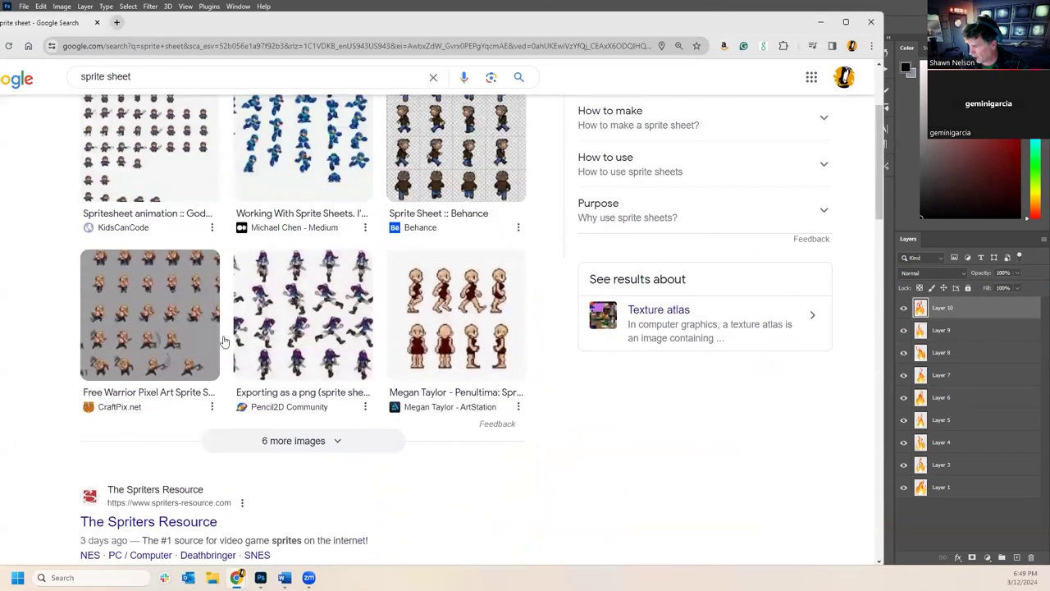
{"action": "scroll", "coordinate": [315, 342], "scroll_direction": "up", "scroll_amount": 2}
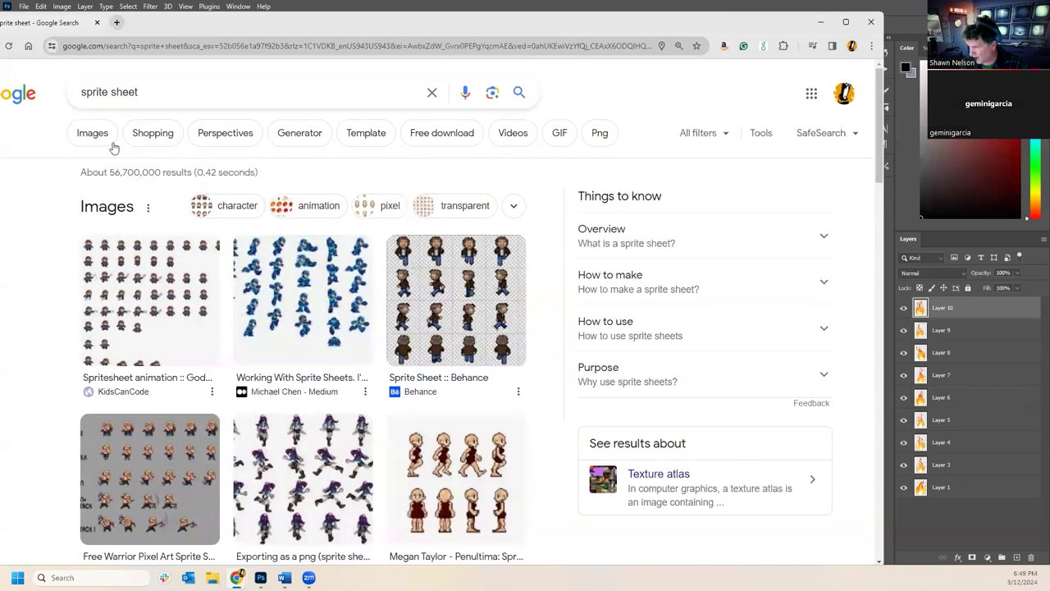
{"action": "left_click", "coordinate": [81, 137]}
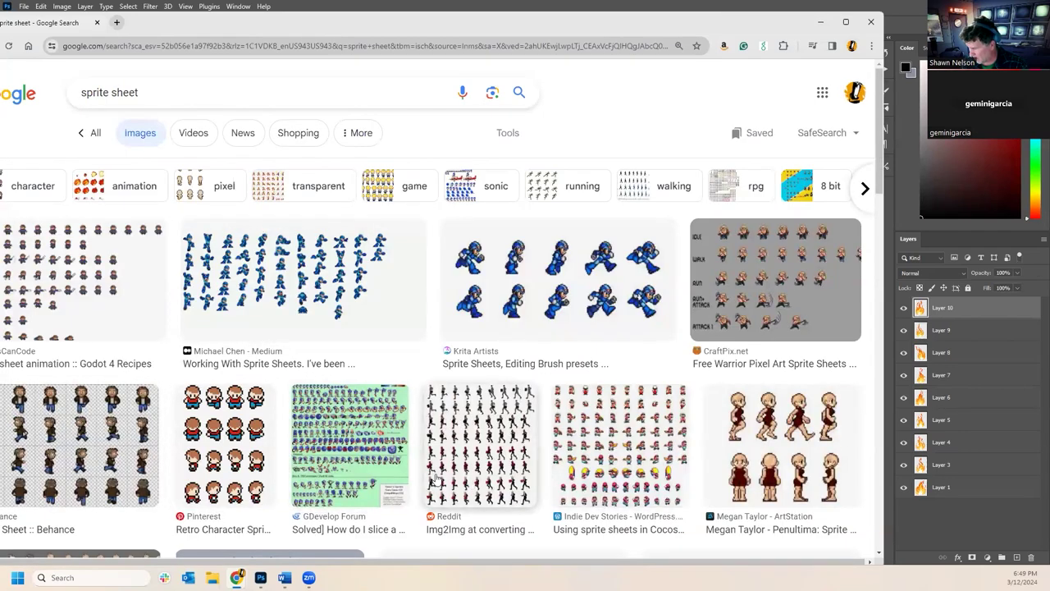
- Browse the sprite sheet images, preview the Freepik walking-character sheet, and close Chrome
{"action": "scroll", "coordinate": [324, 423], "scroll_direction": "down", "scroll_amount": 8}
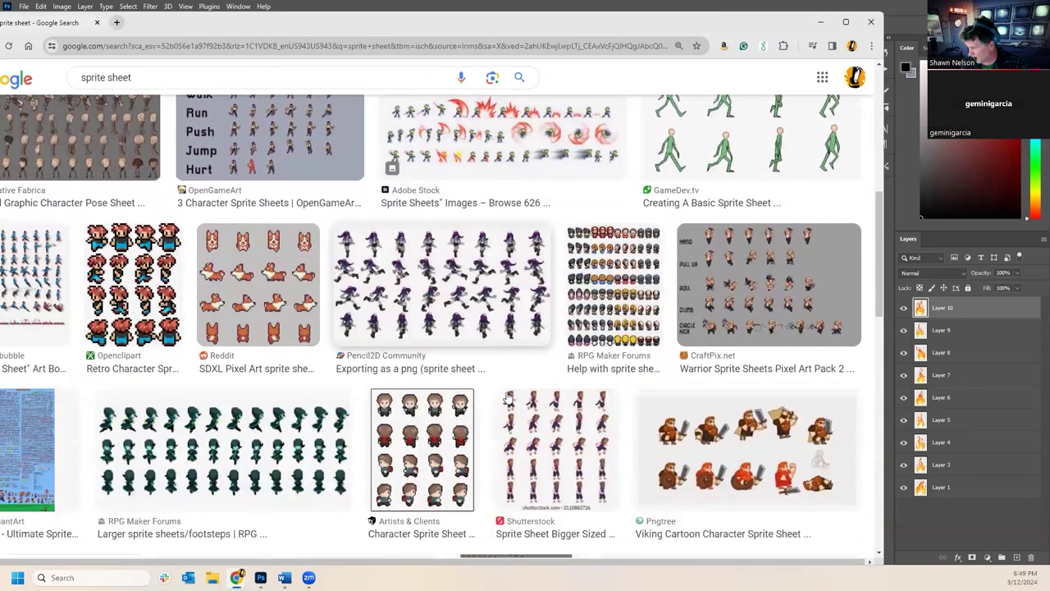
{"action": "scroll", "coordinate": [509, 399], "scroll_direction": "down", "scroll_amount": 10}
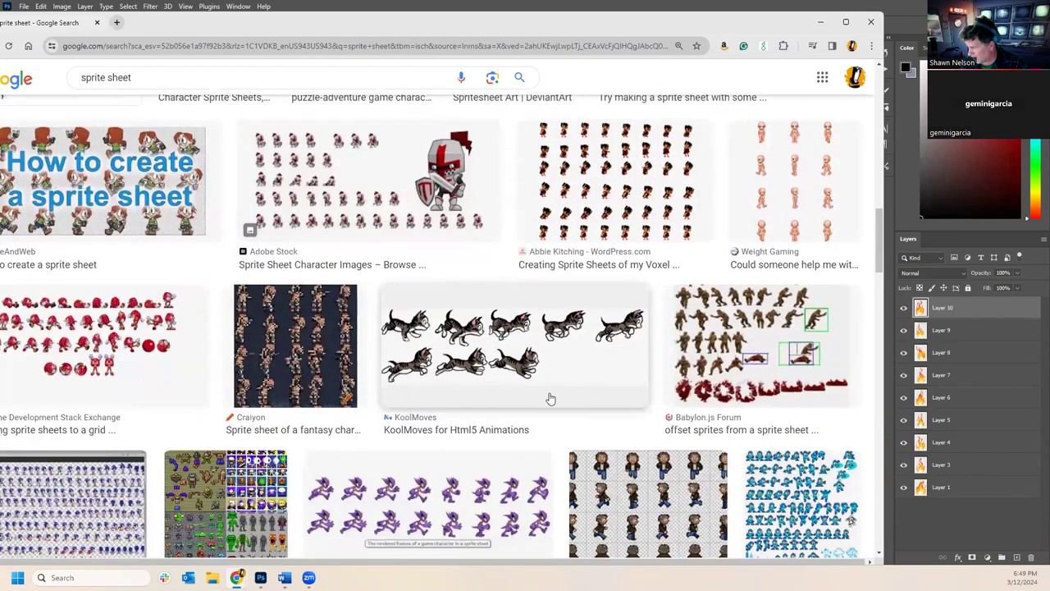
{"action": "scroll", "coordinate": [549, 397], "scroll_direction": "down", "scroll_amount": 4}
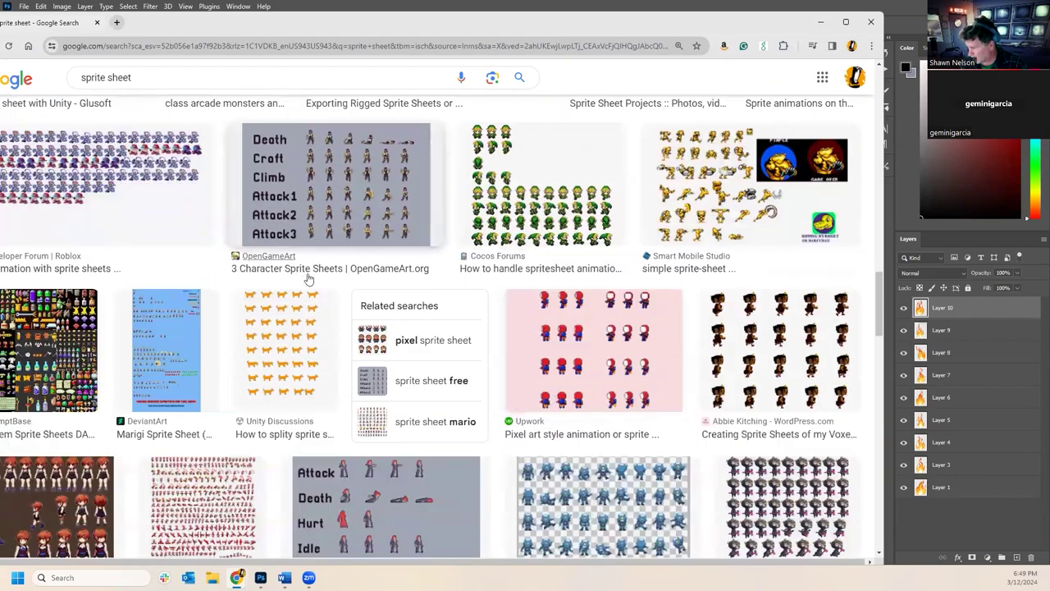
{"action": "scroll", "coordinate": [487, 379], "scroll_direction": "down", "scroll_amount": 5}
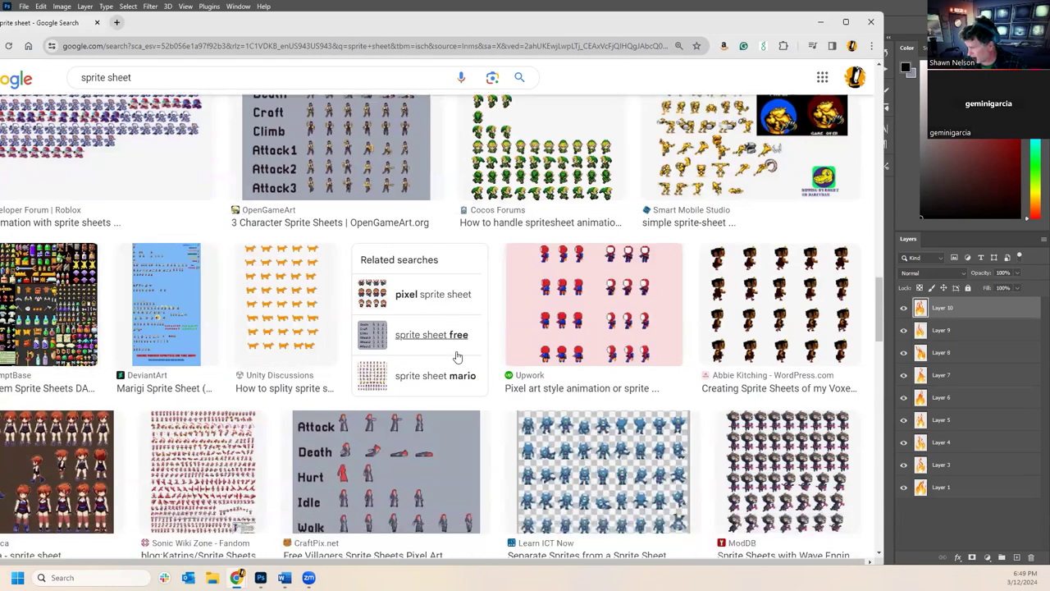
{"action": "scroll", "coordinate": [519, 333], "scroll_direction": "down", "scroll_amount": 4}
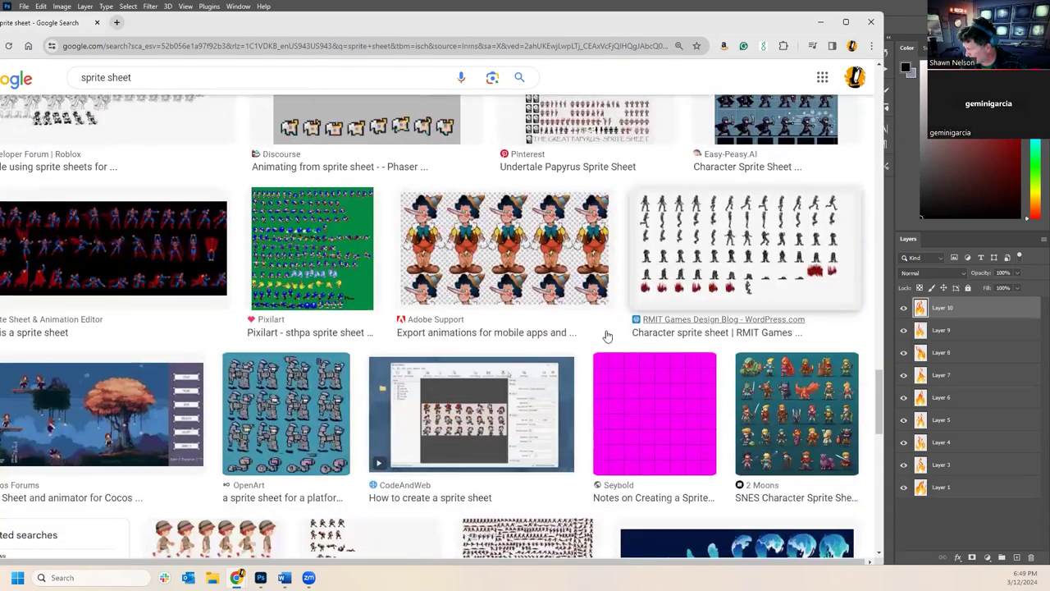
{"action": "scroll", "coordinate": [518, 333], "scroll_direction": "down", "scroll_amount": 3}
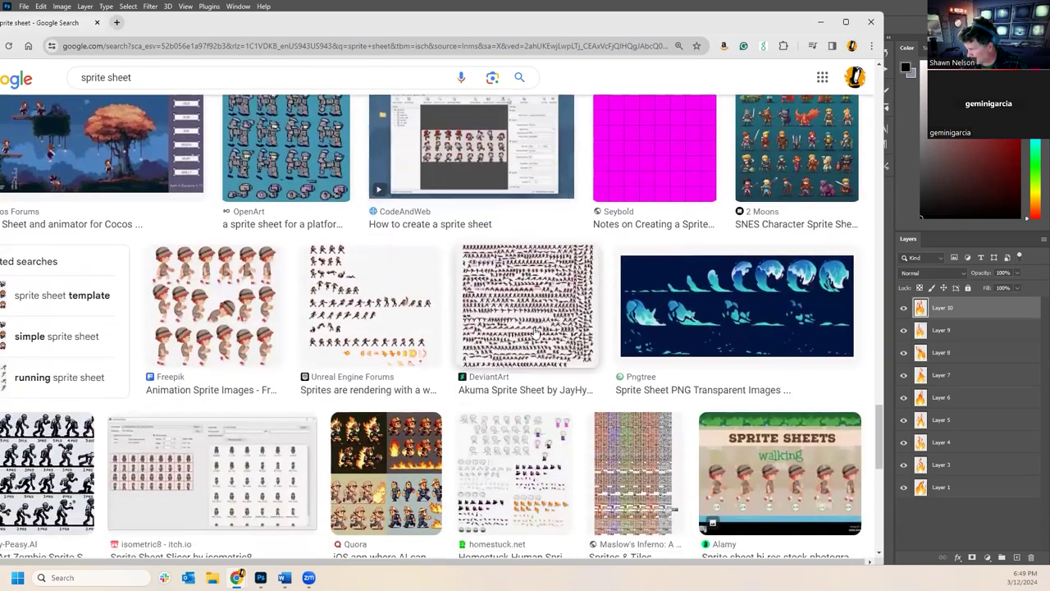
{"action": "scroll", "coordinate": [528, 327], "scroll_direction": "up", "scroll_amount": 10}
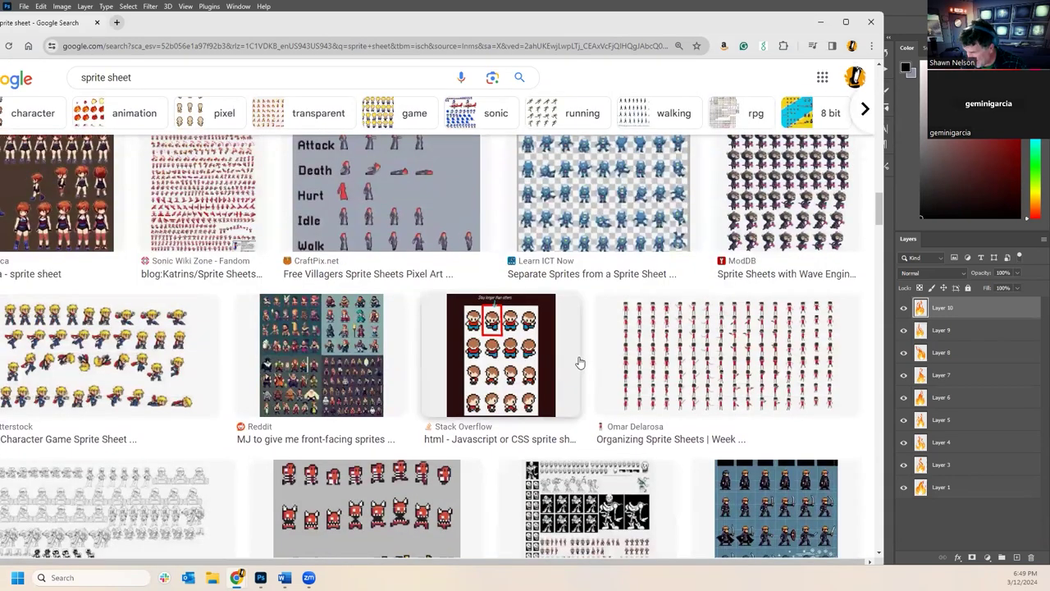
{"action": "scroll", "coordinate": [721, 359], "scroll_direction": "up", "scroll_amount": 3}
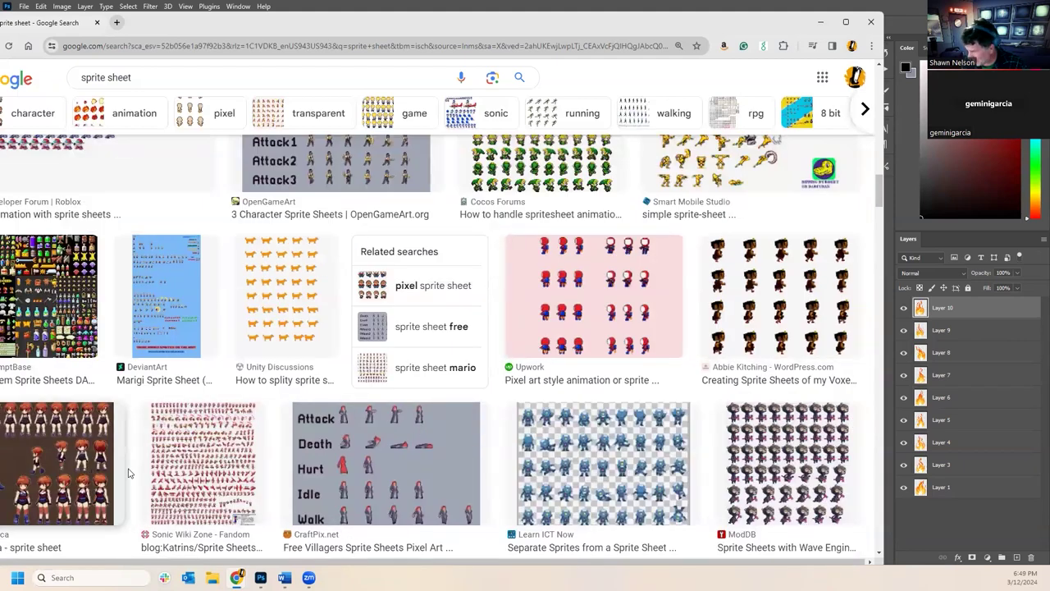
{"action": "scroll", "coordinate": [547, 435], "scroll_direction": "up", "scroll_amount": 3}
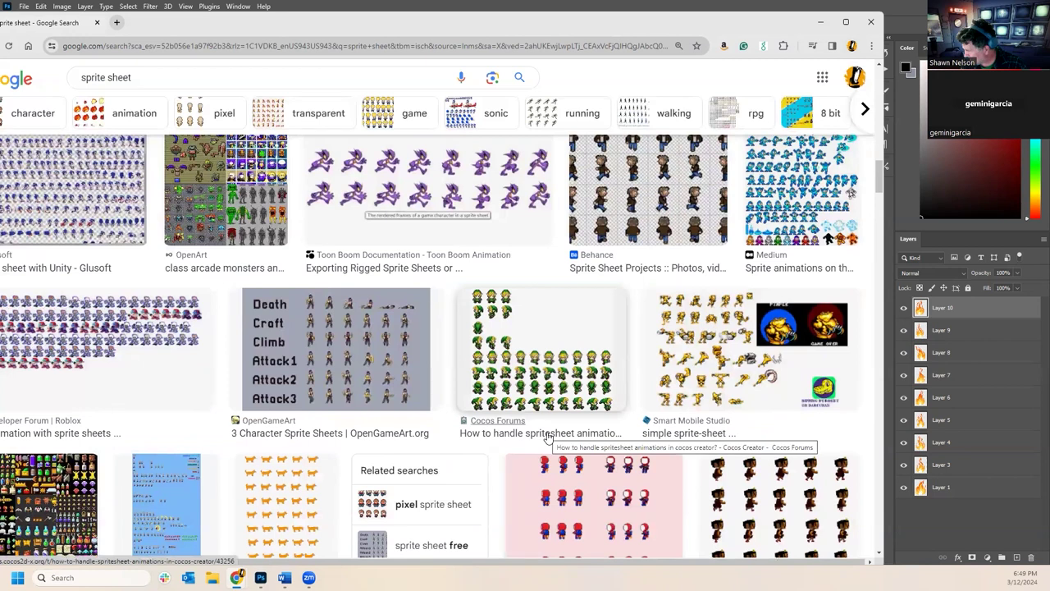
{"action": "scroll", "coordinate": [547, 437], "scroll_direction": "up", "scroll_amount": 2}
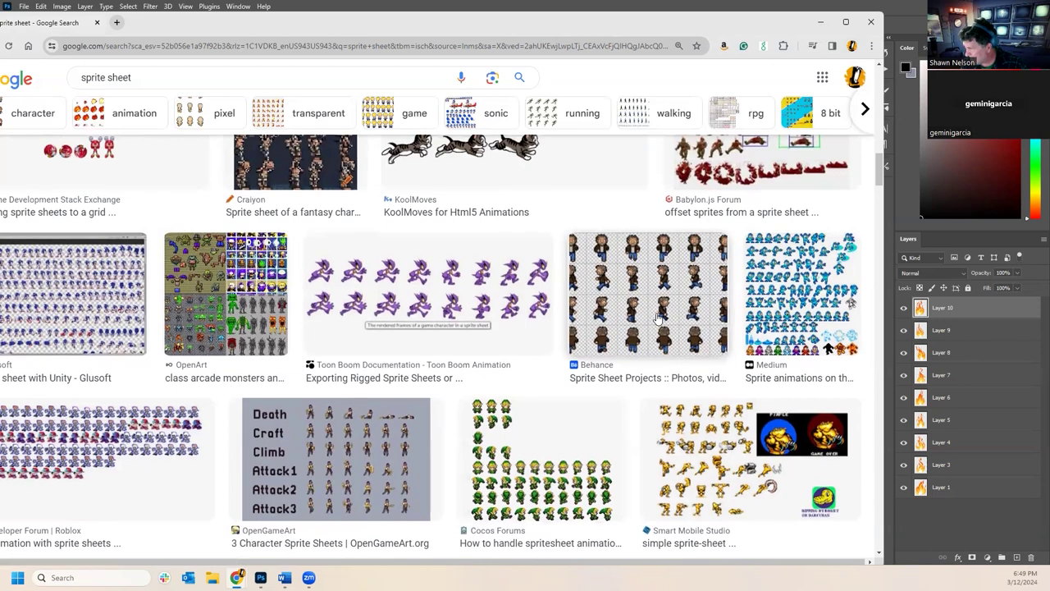
{"action": "scroll", "coordinate": [654, 312], "scroll_direction": "up", "scroll_amount": 4}
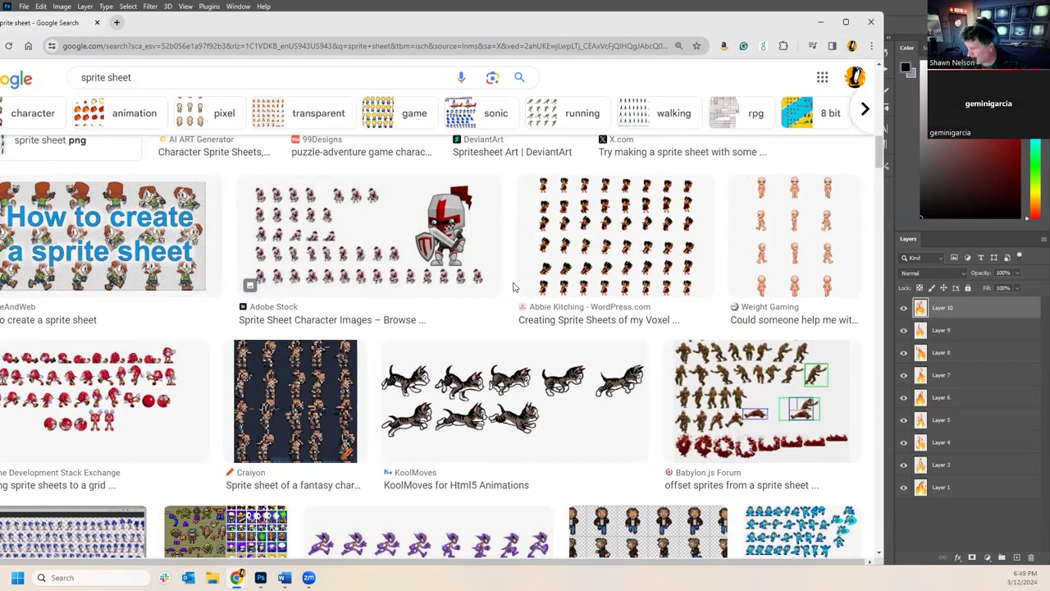
{"action": "scroll", "coordinate": [513, 287], "scroll_direction": "down", "scroll_amount": 6}
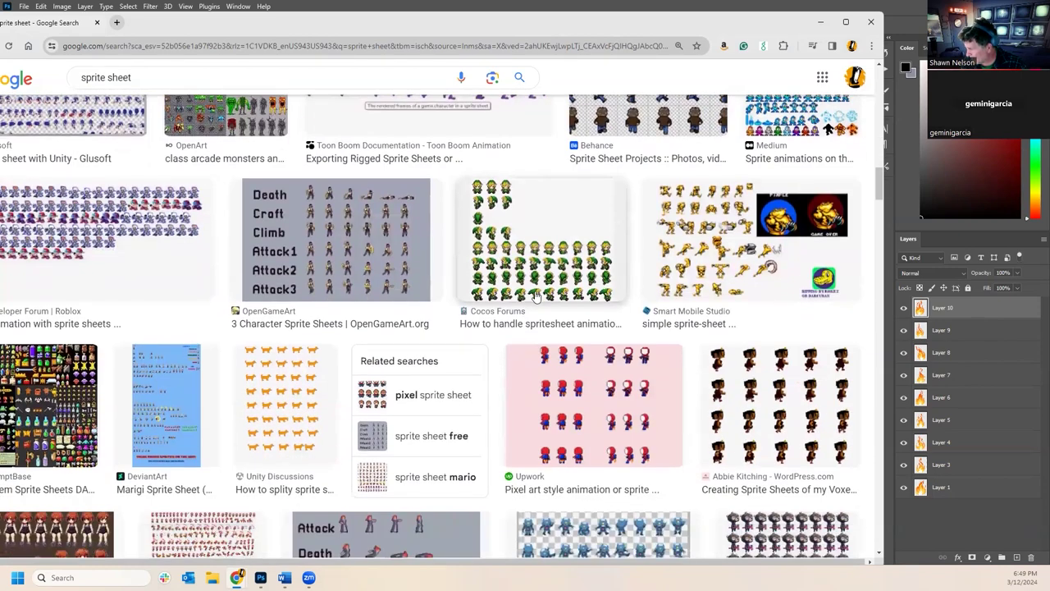
{"action": "scroll", "coordinate": [536, 296], "scroll_direction": "down", "scroll_amount": 5}
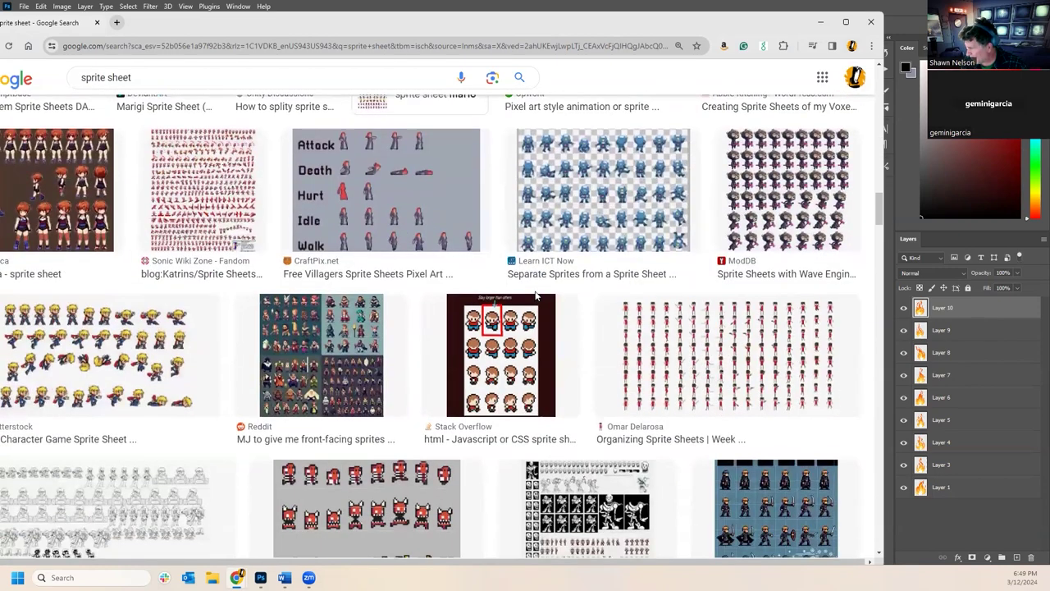
{"action": "scroll", "coordinate": [536, 296], "scroll_direction": "down", "scroll_amount": 5}
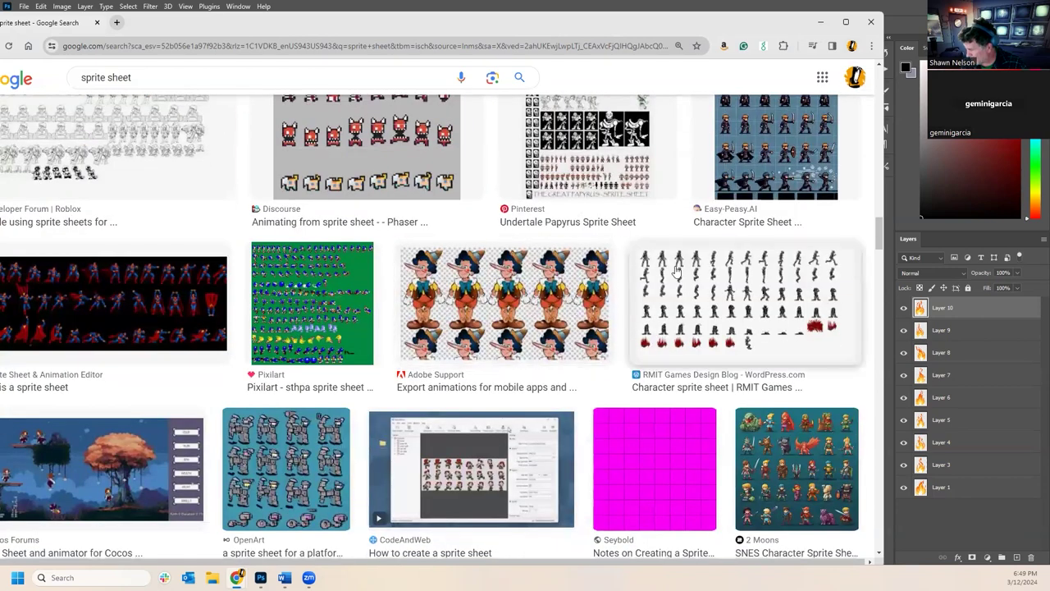
{"action": "scroll", "coordinate": [549, 352], "scroll_direction": "down", "scroll_amount": 4}
{"action": "scroll", "coordinate": [632, 341], "scroll_direction": "up", "scroll_amount": 1}
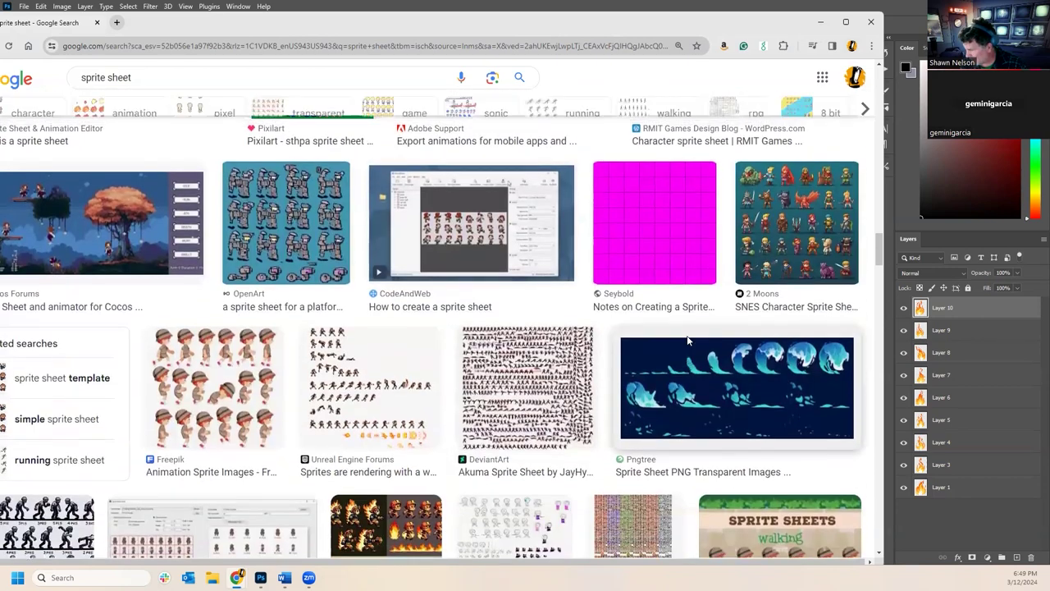
{"action": "left_click", "coordinate": [246, 427]}
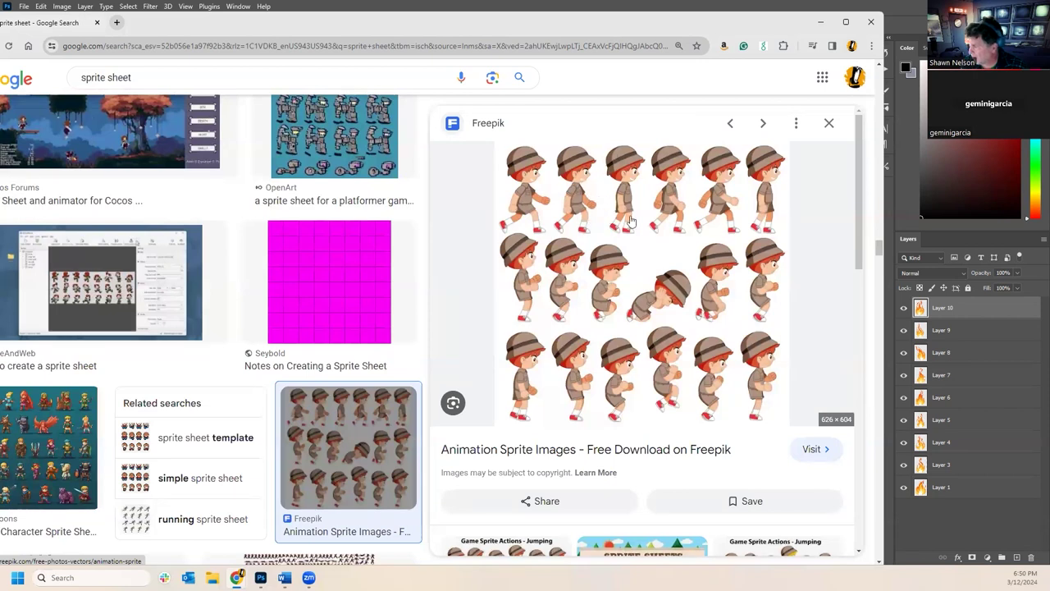
{"action": "left_click", "coordinate": [871, 23]}
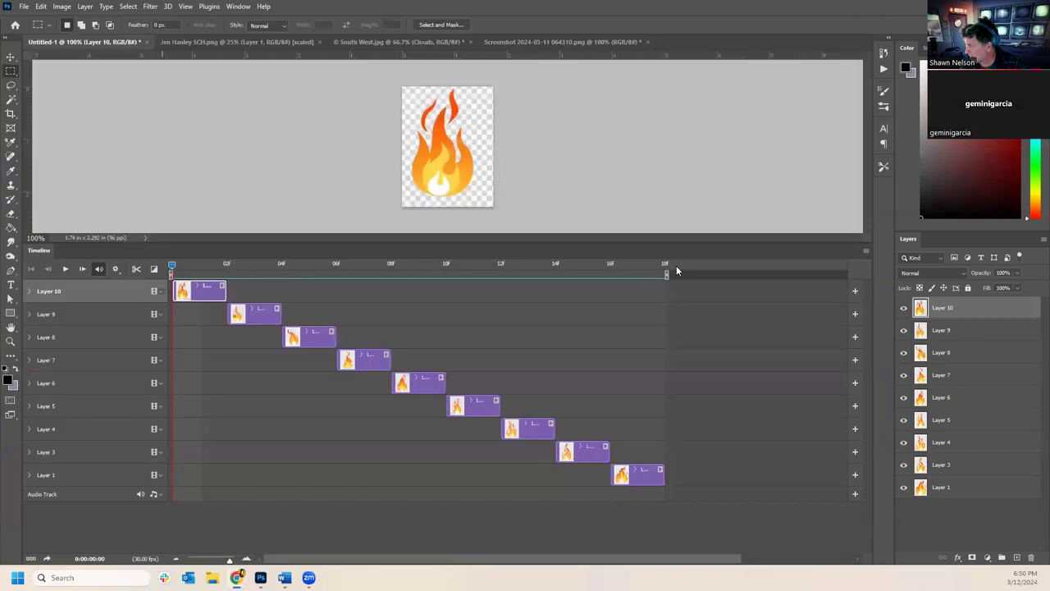
- Close Untitled-1 without saving and close the Timeline panel
{"action": "left_click", "coordinate": [149, 43]}
{"action": "left_click", "coordinate": [521, 215]}
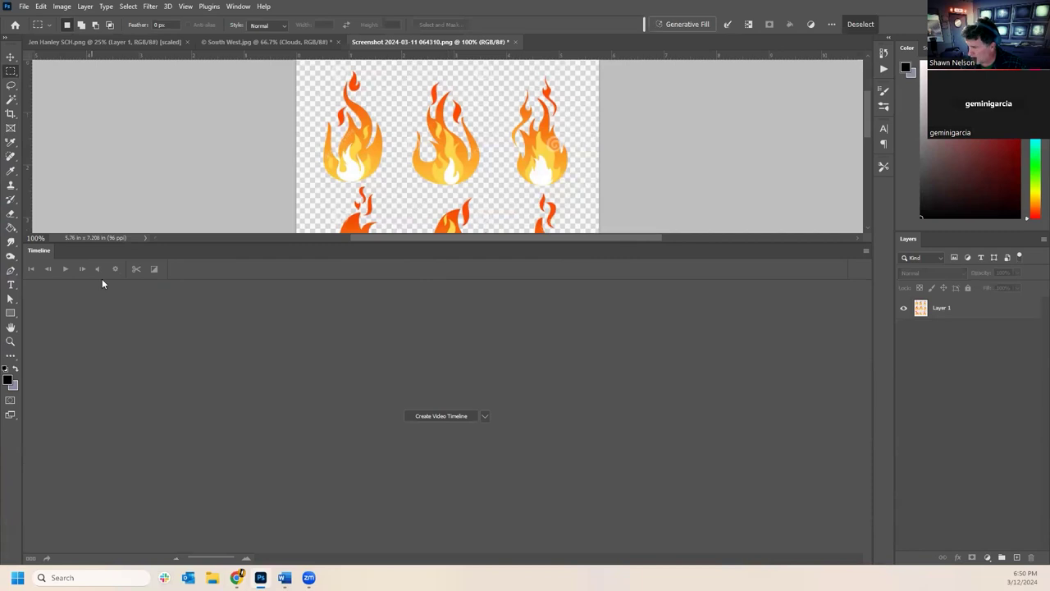
{"action": "right_click", "coordinate": [44, 254]}
{"action": "left_click", "coordinate": [73, 258]}
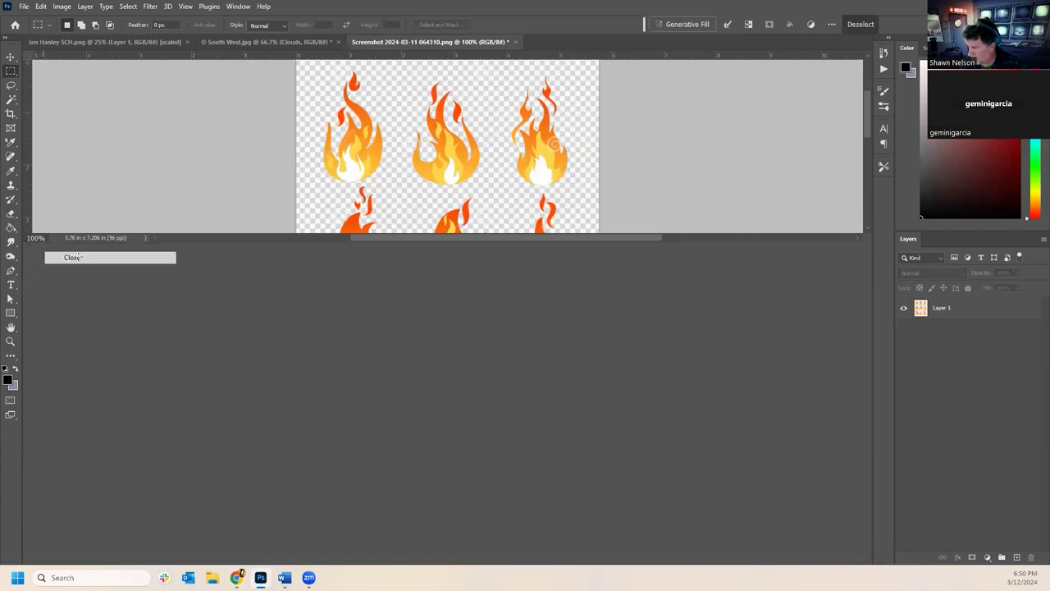
- Marquee the top-middle flame and crop the sheet to it with Image > Crop
{"action": "left_click", "coordinate": [573, 356]}
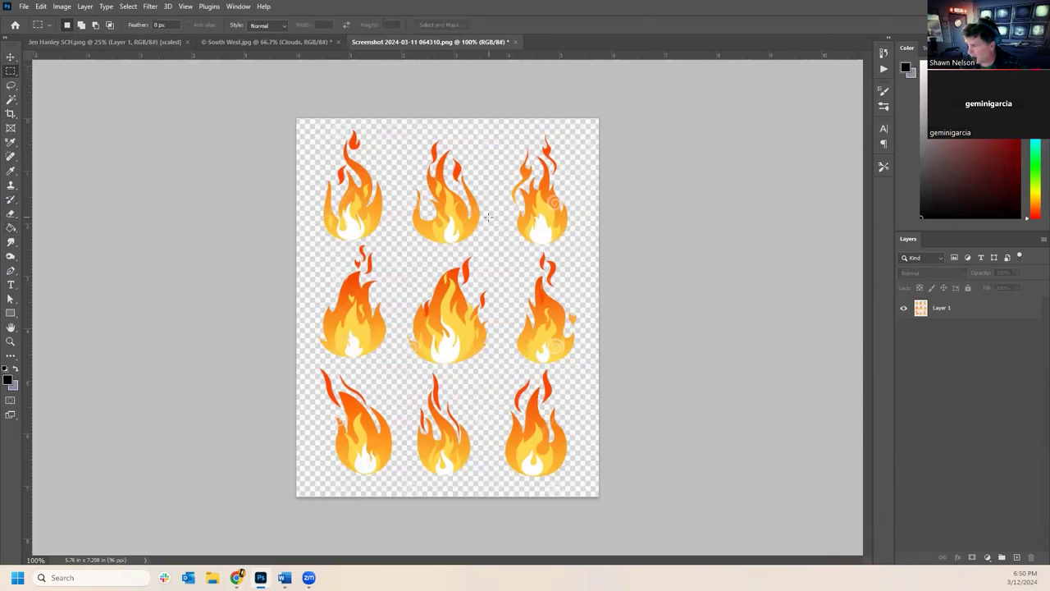
{"action": "left_click_drag", "start_coordinate": [399, 134], "coordinate": [491, 252]}
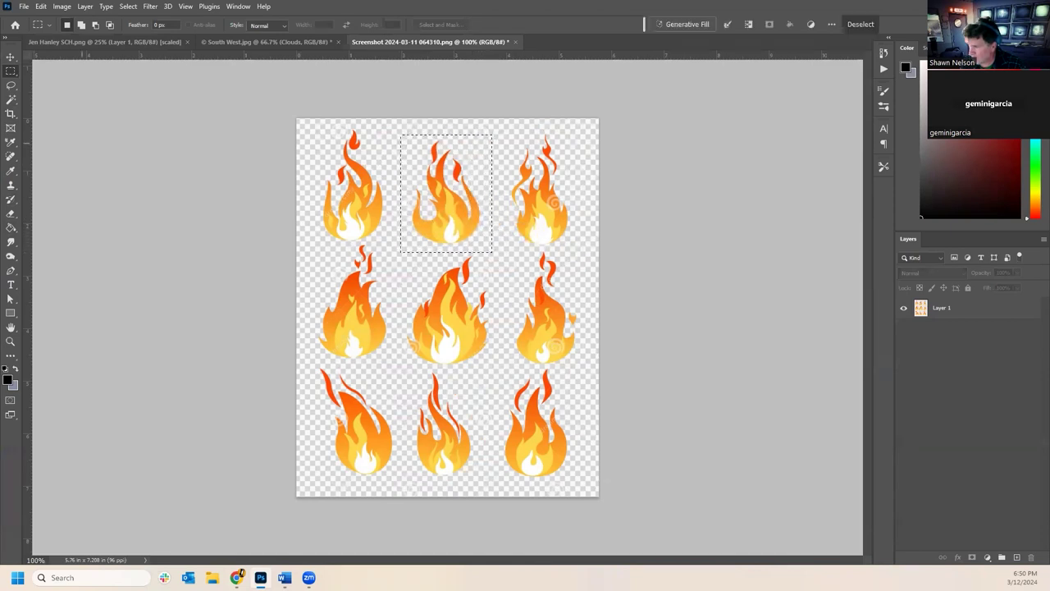
{"action": "left_click", "coordinate": [11, 113]}
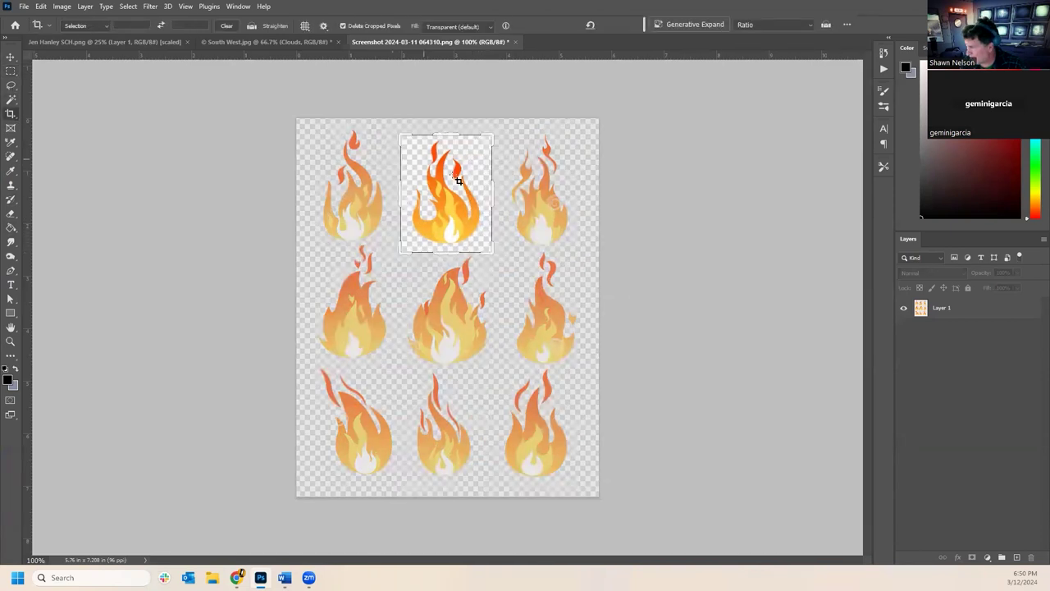
{"action": "key", "text": "Return"}
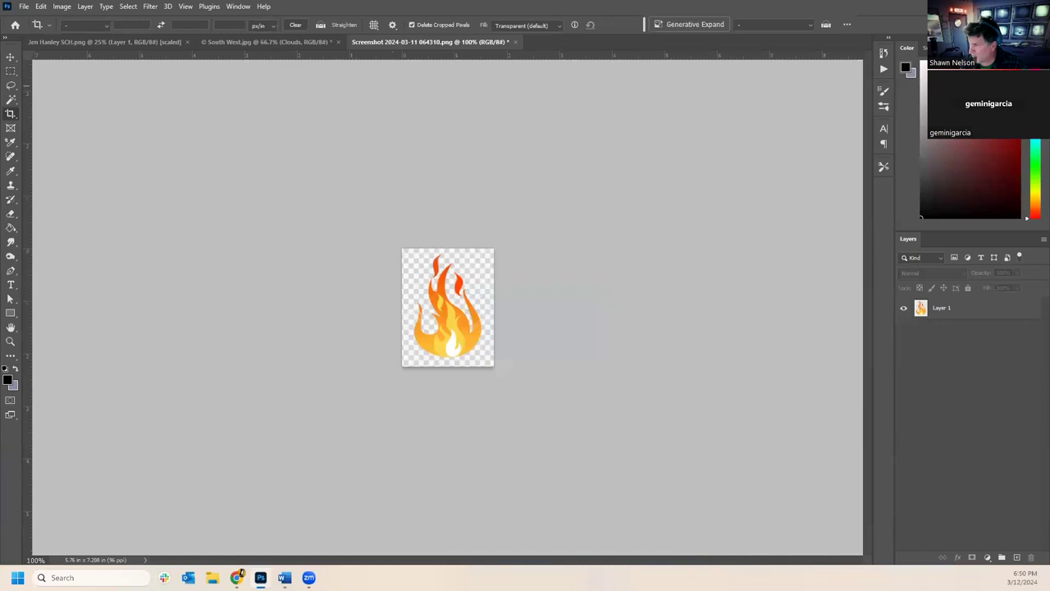
{"action": "left_click", "coordinate": [11, 56]}
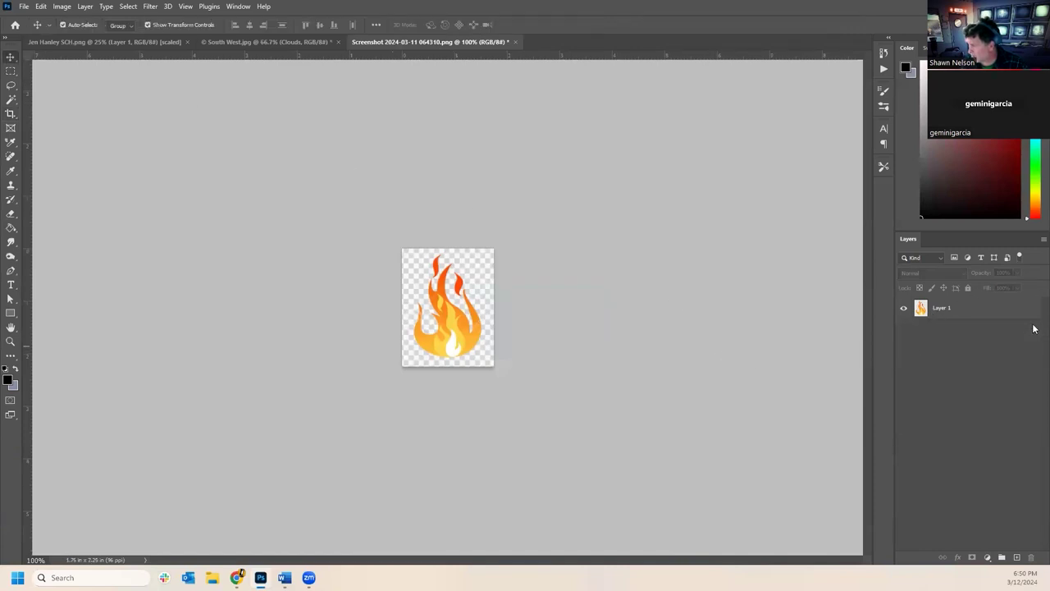
- Delete the stray empty Layer 2 and undo the crop, checking the view at 200% then 100%
{"action": "left_click", "coordinate": [1017, 558]}
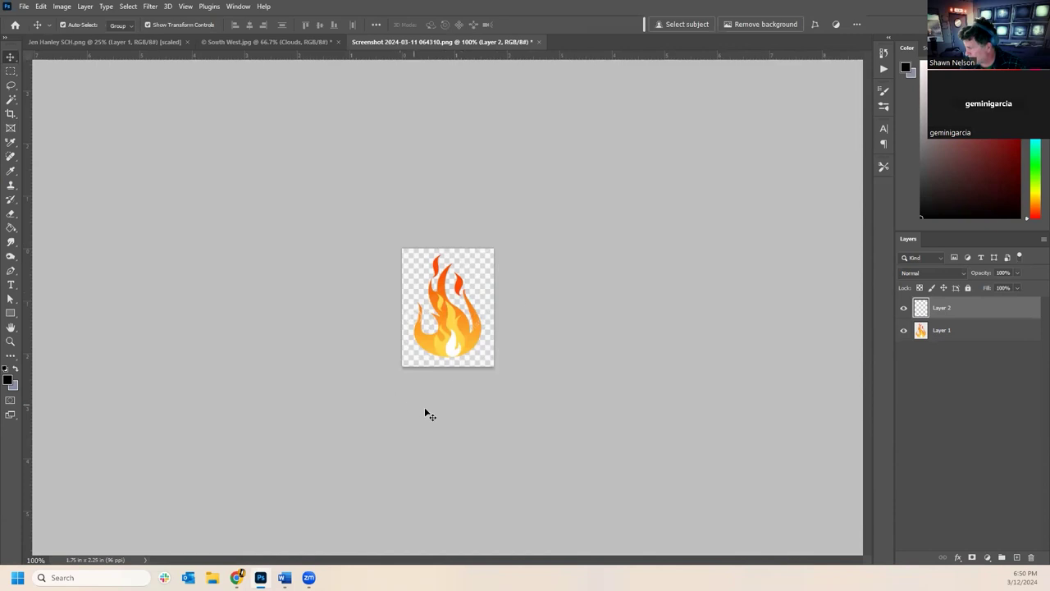
{"action": "left_click", "coordinate": [10, 340]}
{"action": "left_click", "coordinate": [454, 292]}
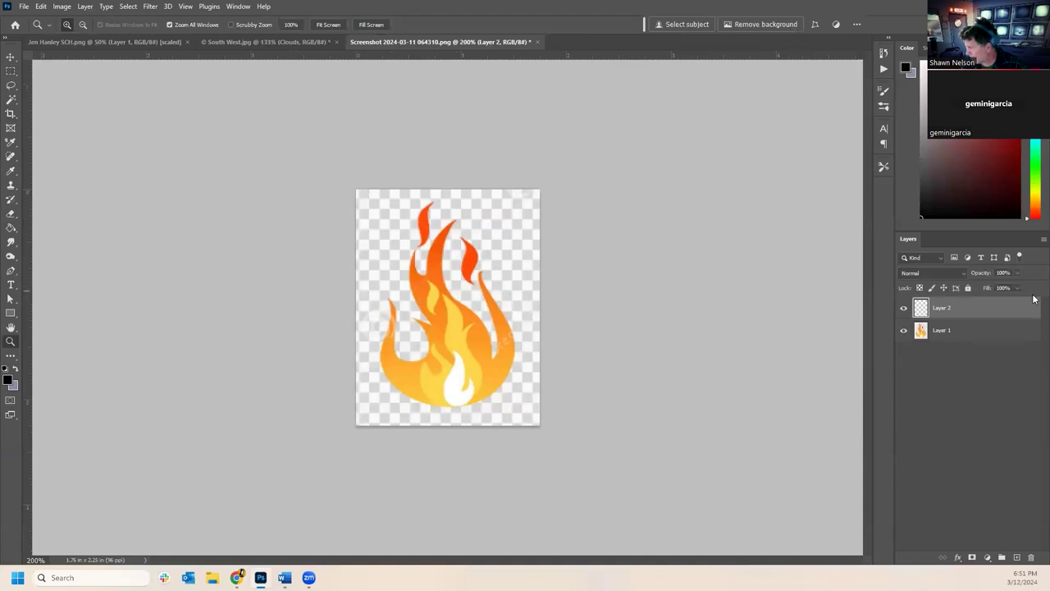
{"action": "left_click", "coordinate": [961, 339]}
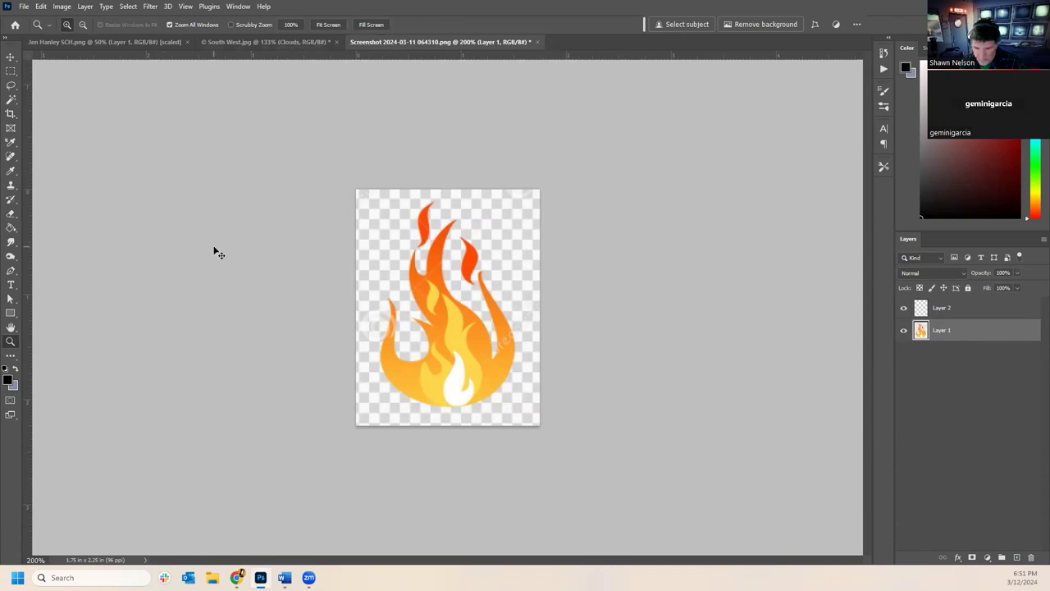
{"action": "key", "text": "ctrl+shift+e"}
{"action": "key", "text": "ctrl+z"}
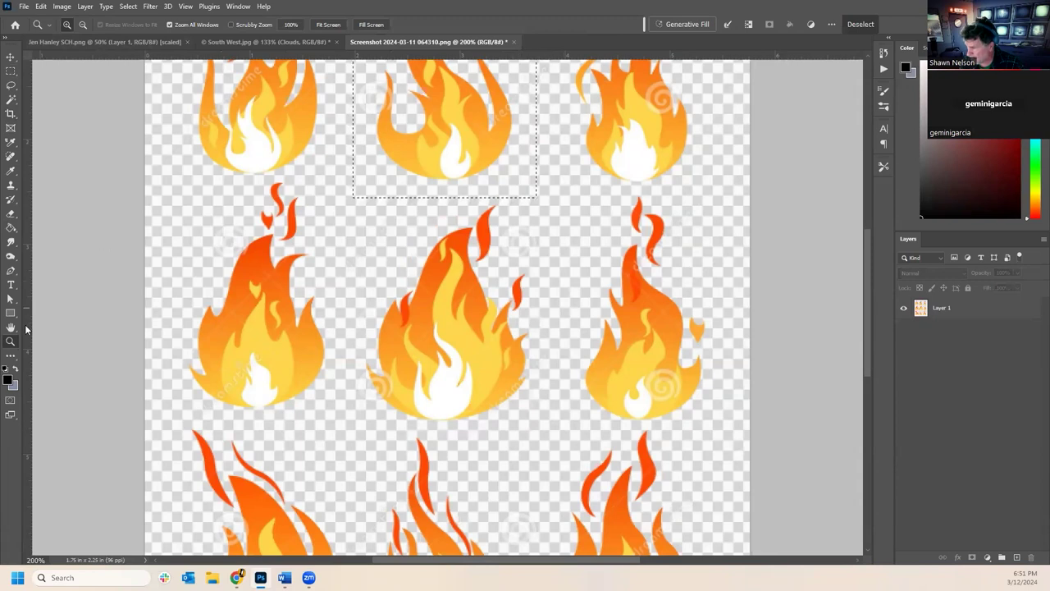
{"action": "left_click", "coordinate": [455, 257], "text": "alt"}
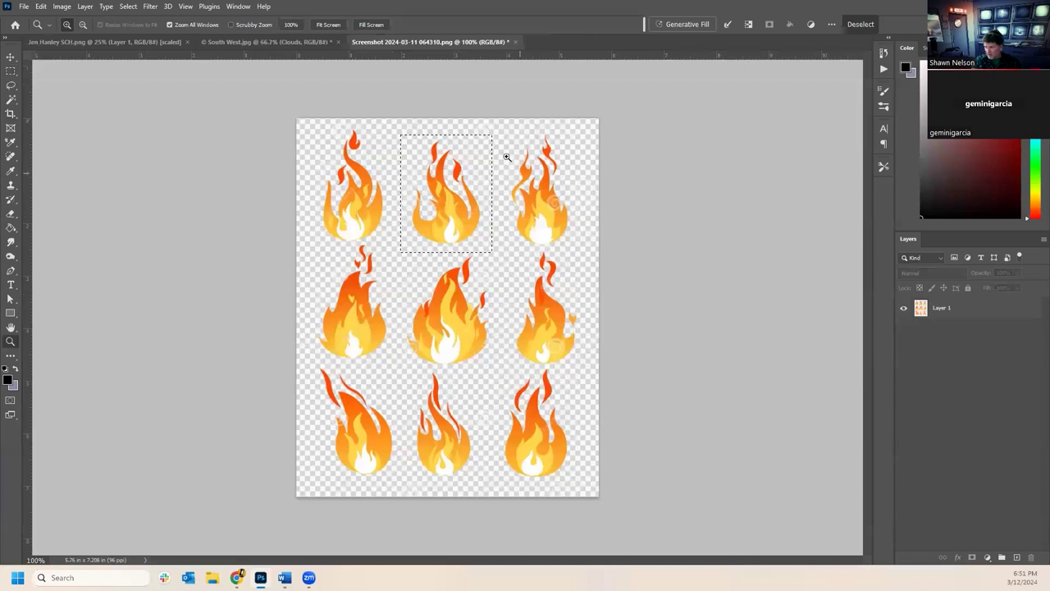
- Deselect the flame, switch to the South West.jpg tab, and select Layer 1
{"action": "left_click", "coordinate": [272, 42]}
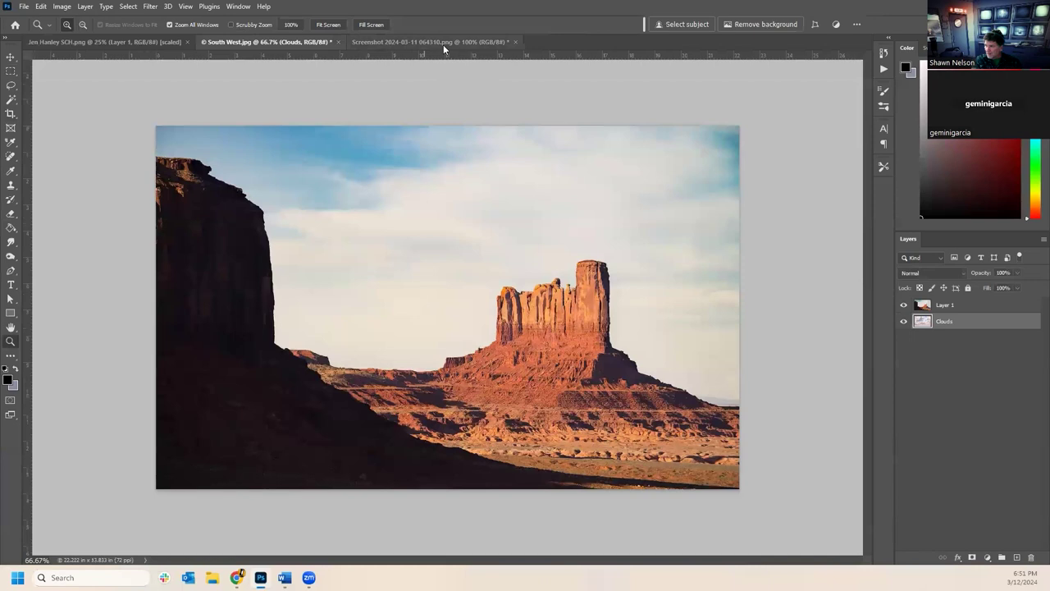
{"action": "left_click", "coordinate": [441, 43]}
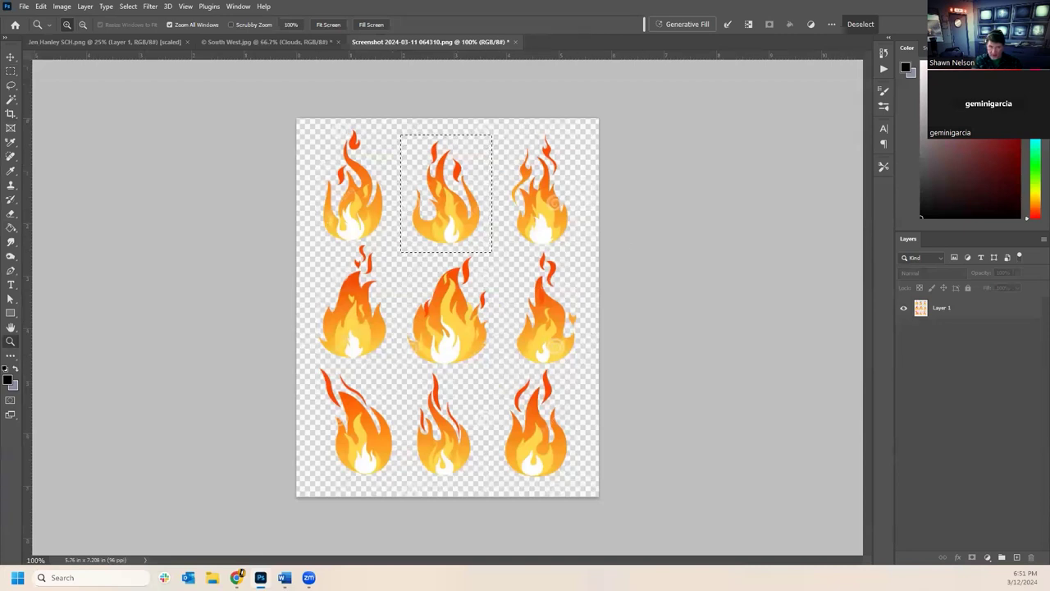
{"action": "key", "text": "ctrl+d"}
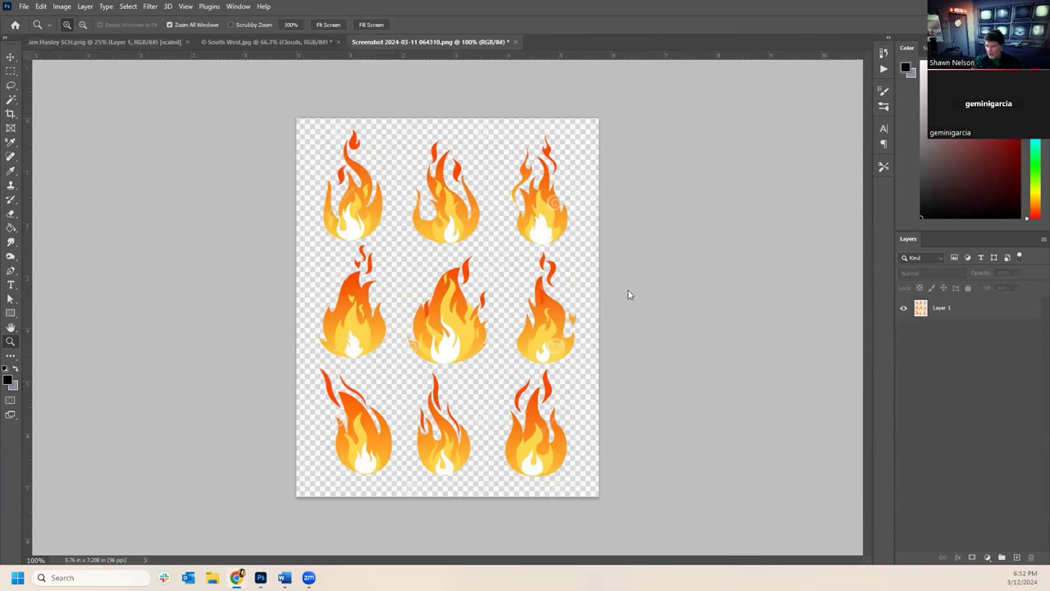
{"action": "left_click", "coordinate": [277, 43]}
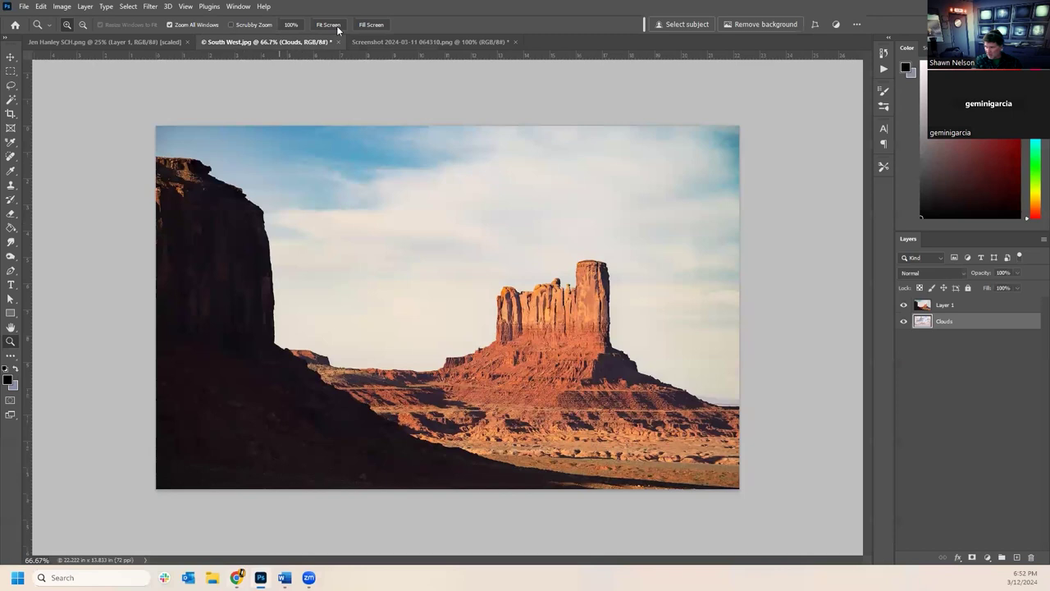
{"action": "left_click", "coordinate": [394, 42]}
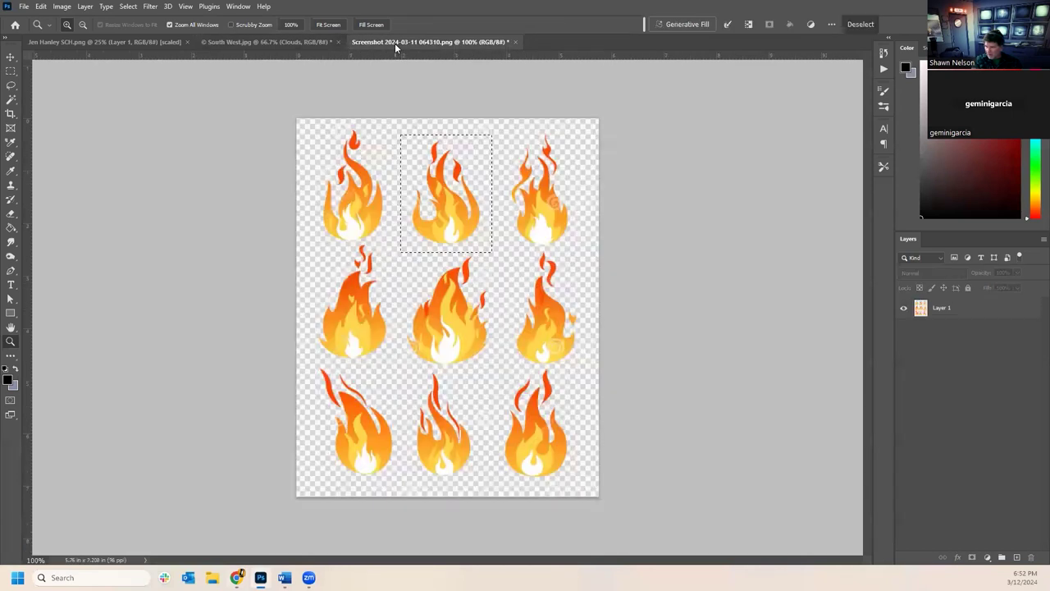
{"action": "left_click", "coordinate": [118, 42]}
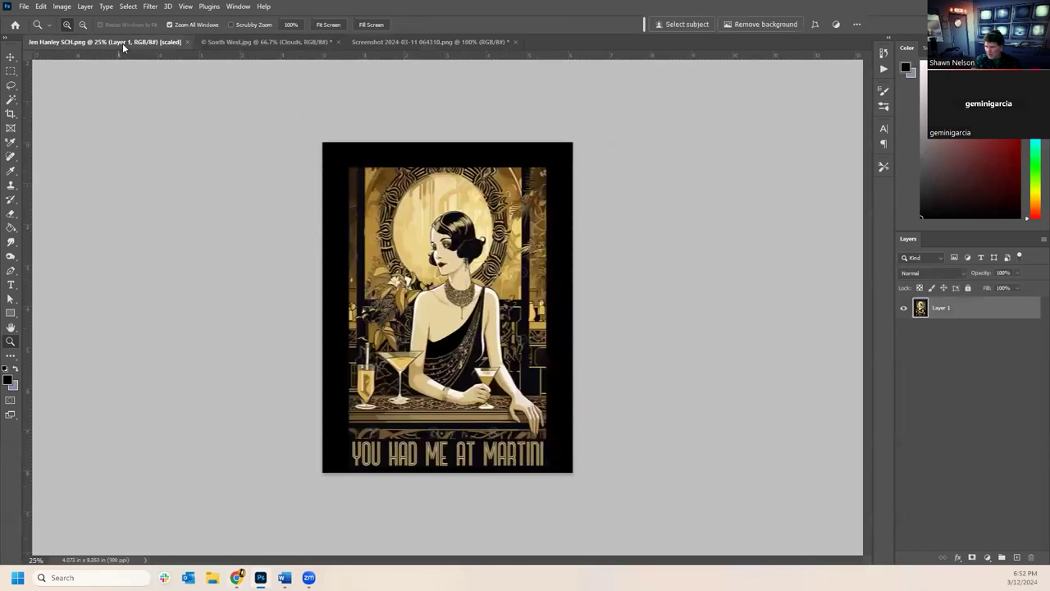
{"action": "left_click", "coordinate": [257, 41]}
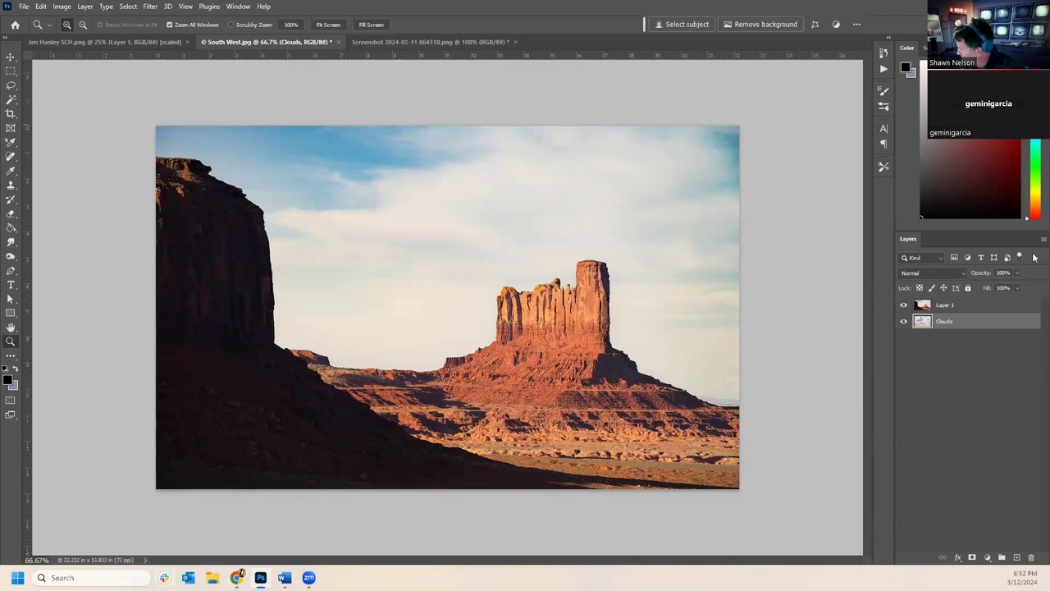
{"action": "left_click", "coordinate": [977, 305]}
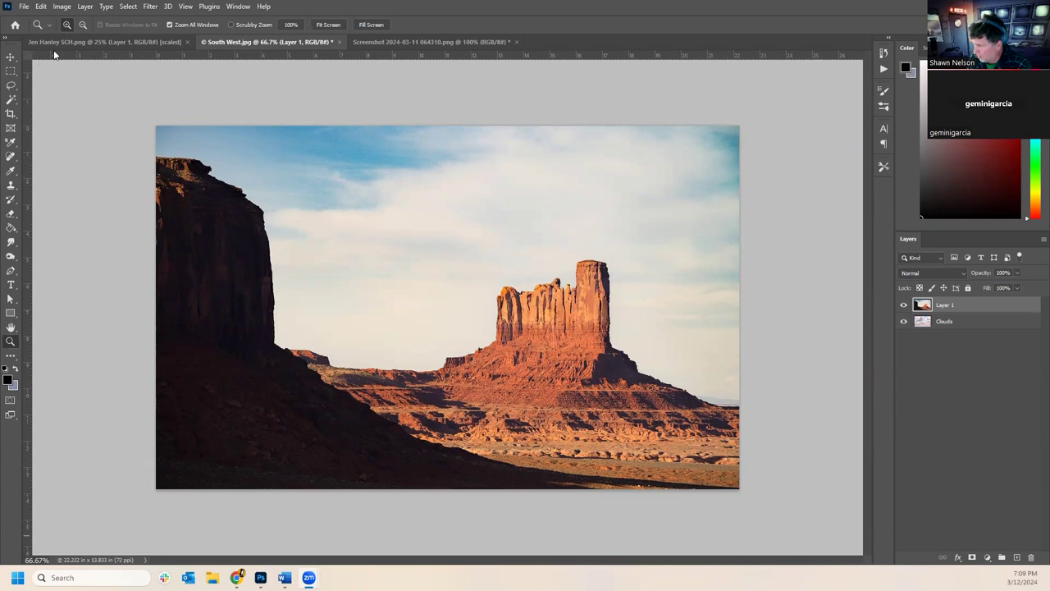
- Select the sky with Select > Sky, remove it from Layer 1, and hide Clouds
{"action": "left_click", "coordinate": [128, 7]}
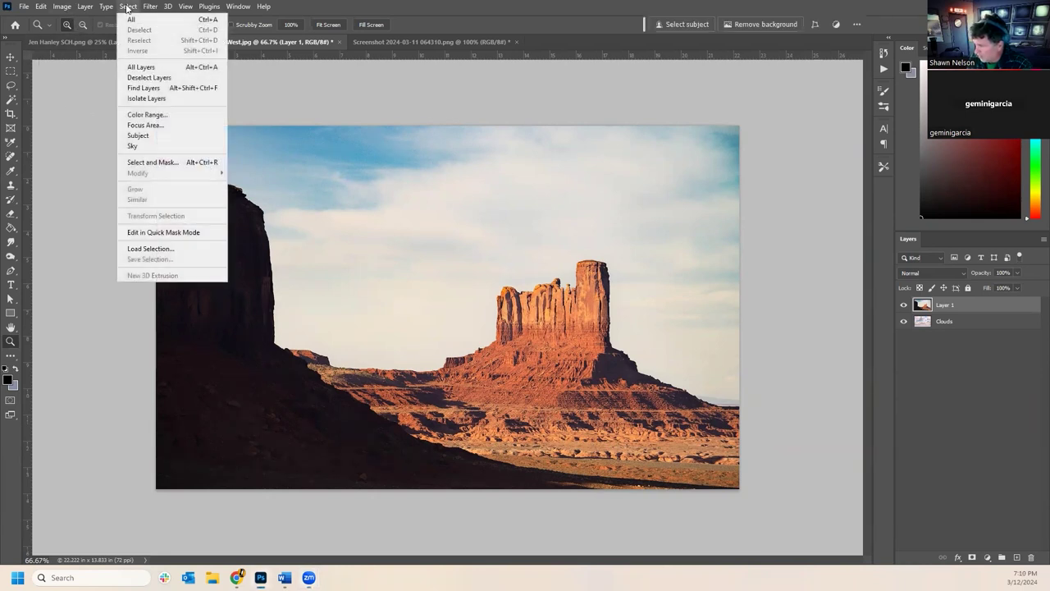
{"action": "left_click", "coordinate": [159, 148]}
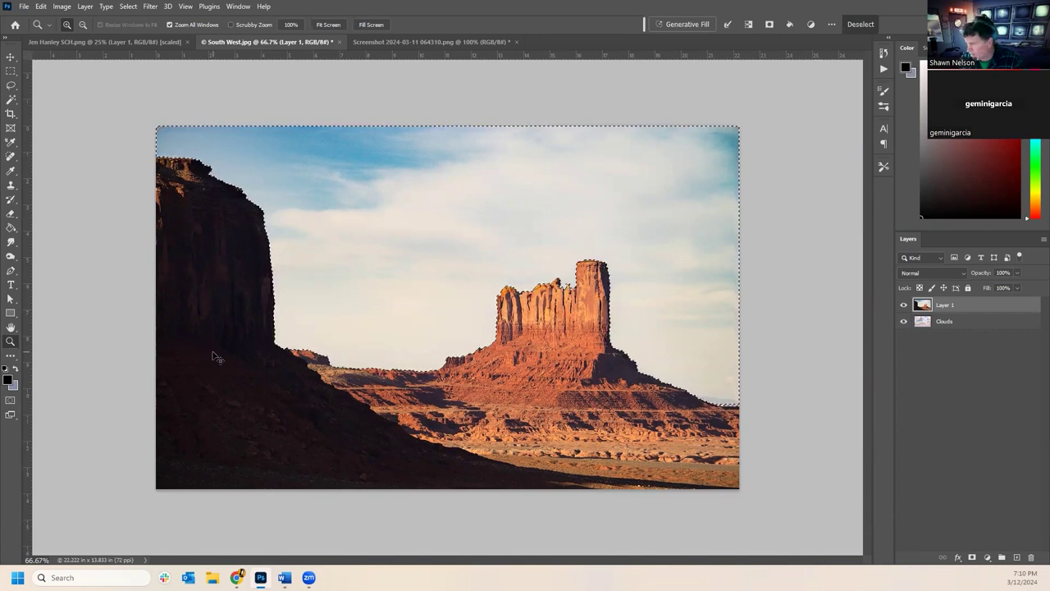
{"action": "key", "text": "Delete"}
{"action": "key", "text": "ctrl+d"}
{"action": "left_click", "coordinate": [903, 320]}
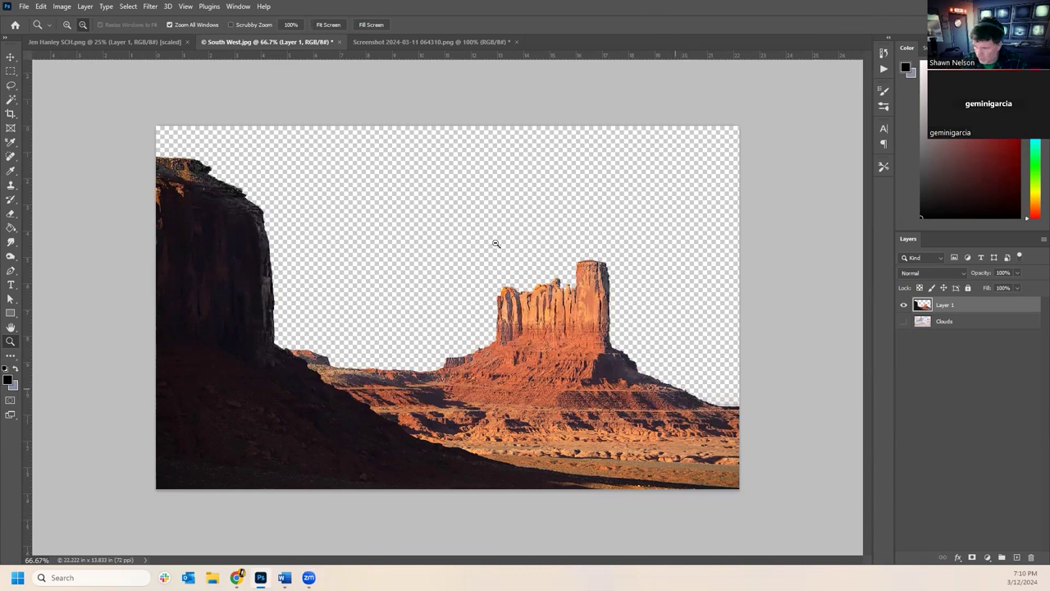
- Paste the sky in place as Layer 2, hide Layer 1, and add an empty Layer 3
{"action": "left_click", "coordinate": [40, 6]}
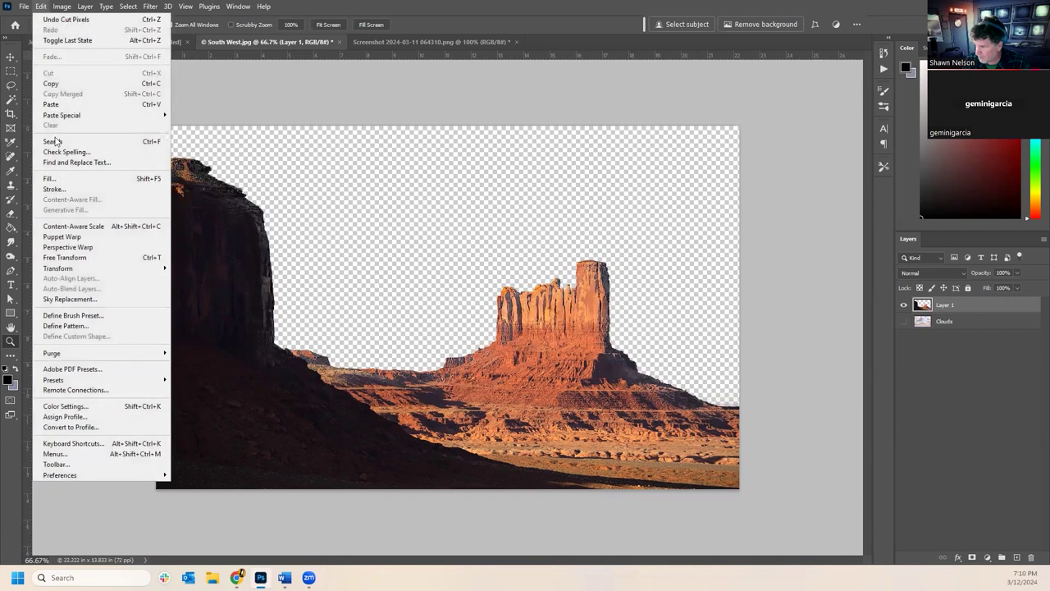
{"action": "mouse_move", "coordinate": [71, 119]}
{"action": "left_click", "coordinate": [205, 125]}
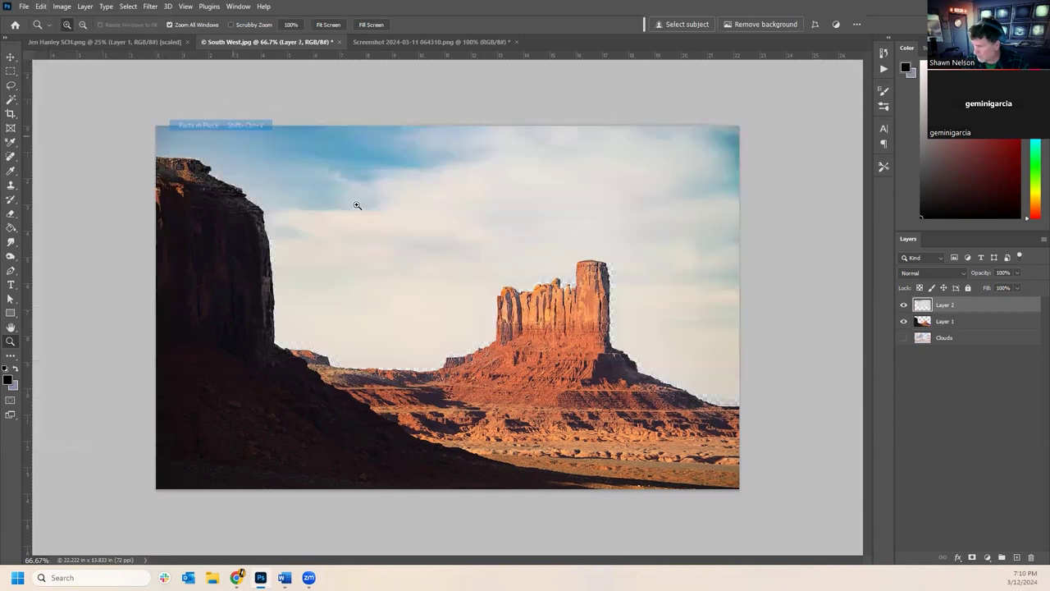
{"action": "left_click", "coordinate": [903, 320]}
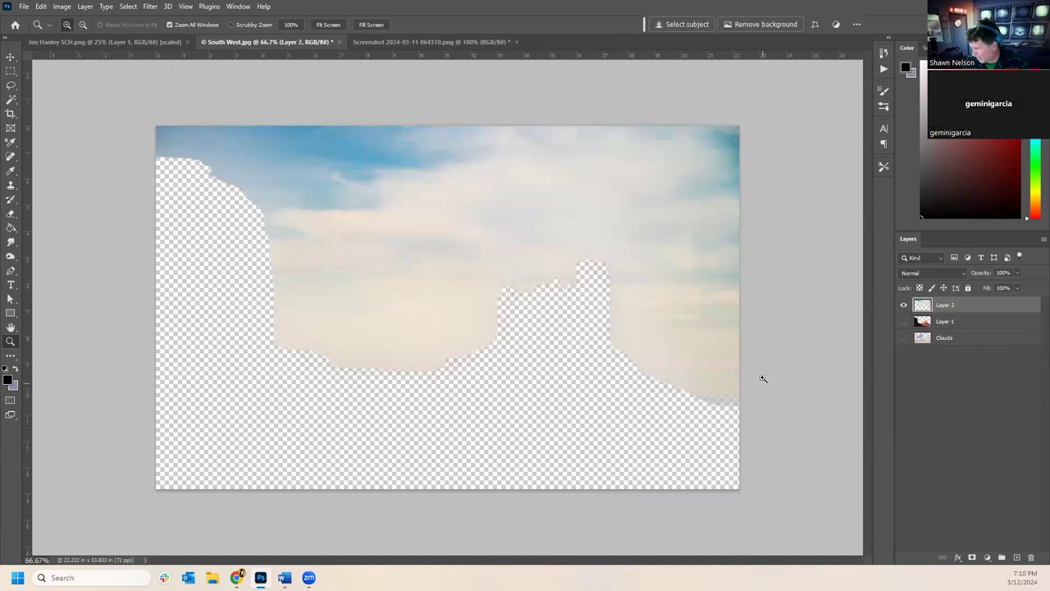
{"action": "left_click", "coordinate": [978, 320]}
{"action": "left_click", "coordinate": [1017, 557]}
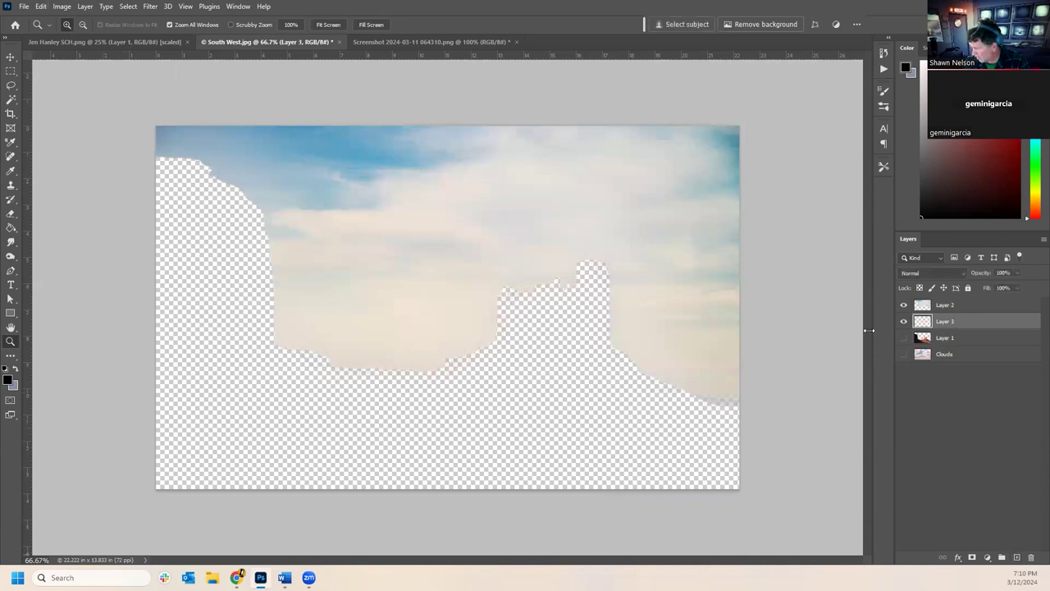
- Fill Layer 3 with a sky blue sampled from the photo
{"action": "left_click", "coordinate": [11, 173]}
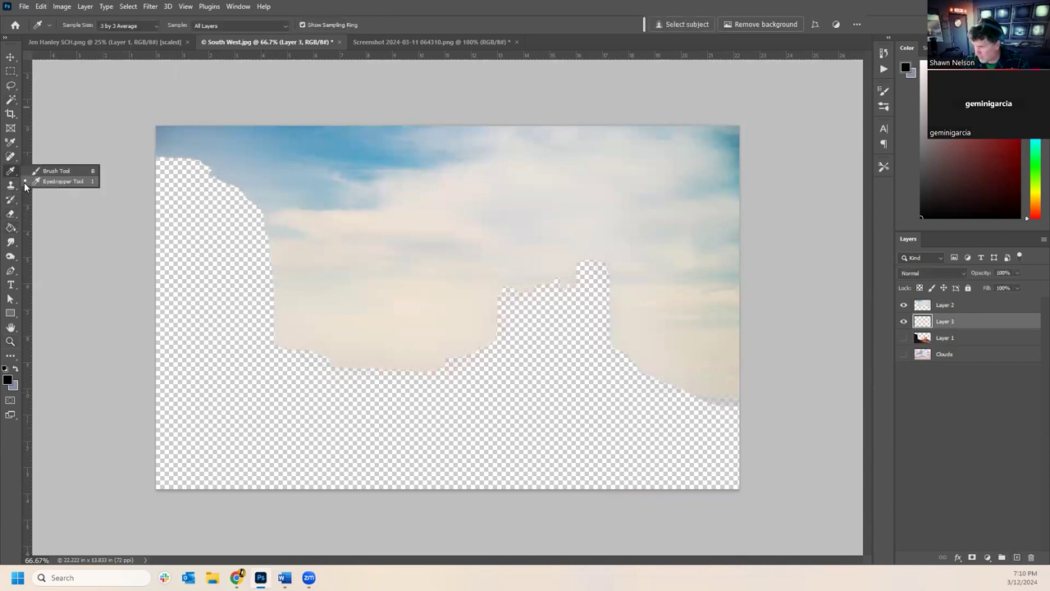
{"action": "left_click", "coordinate": [49, 171]}
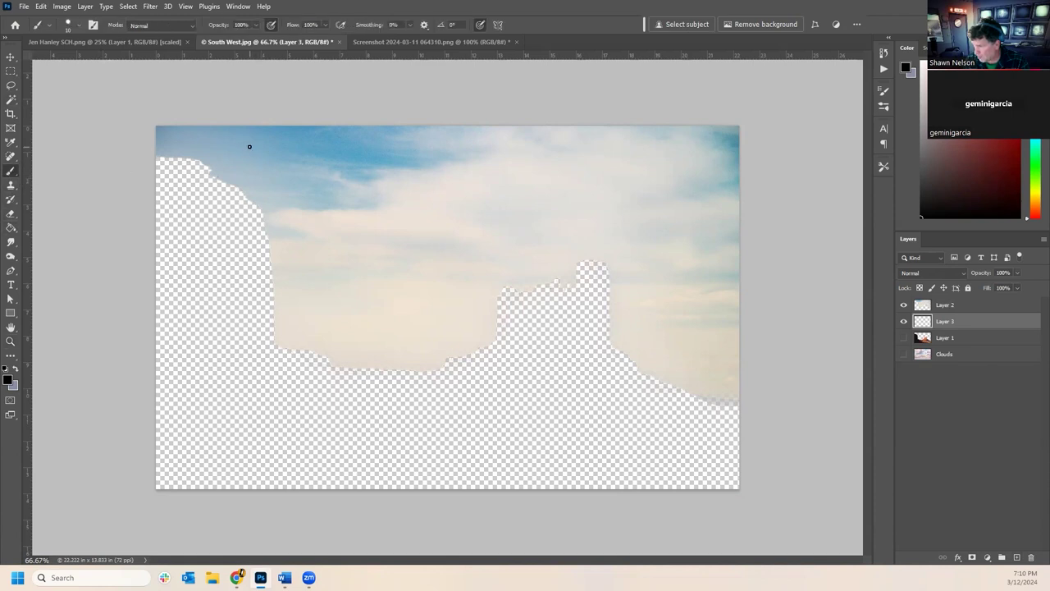
{"action": "left_click", "coordinate": [281, 132], "text": "alt"}
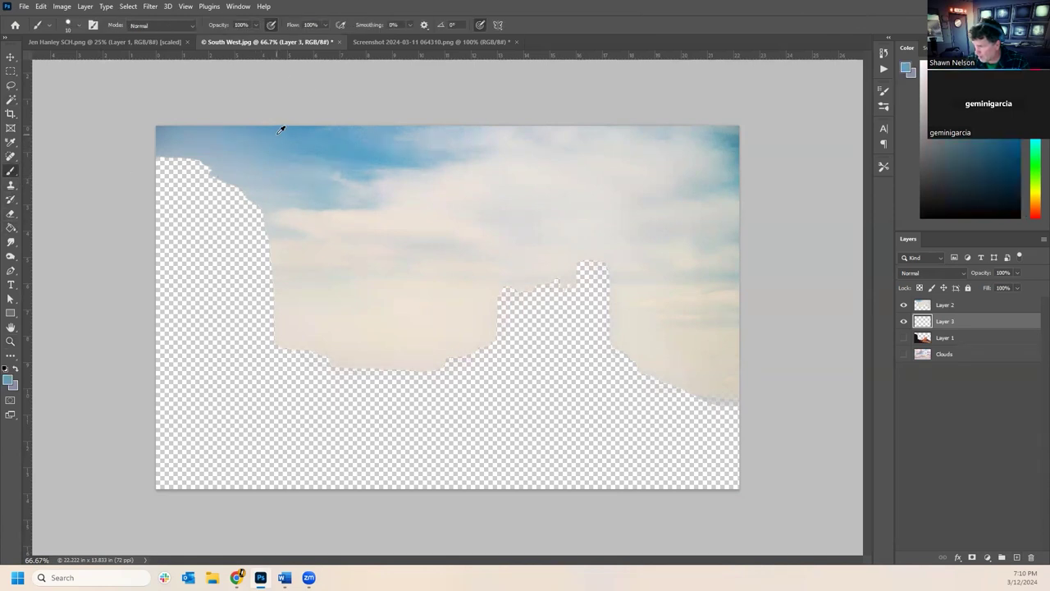
{"action": "left_click", "coordinate": [11, 229]}
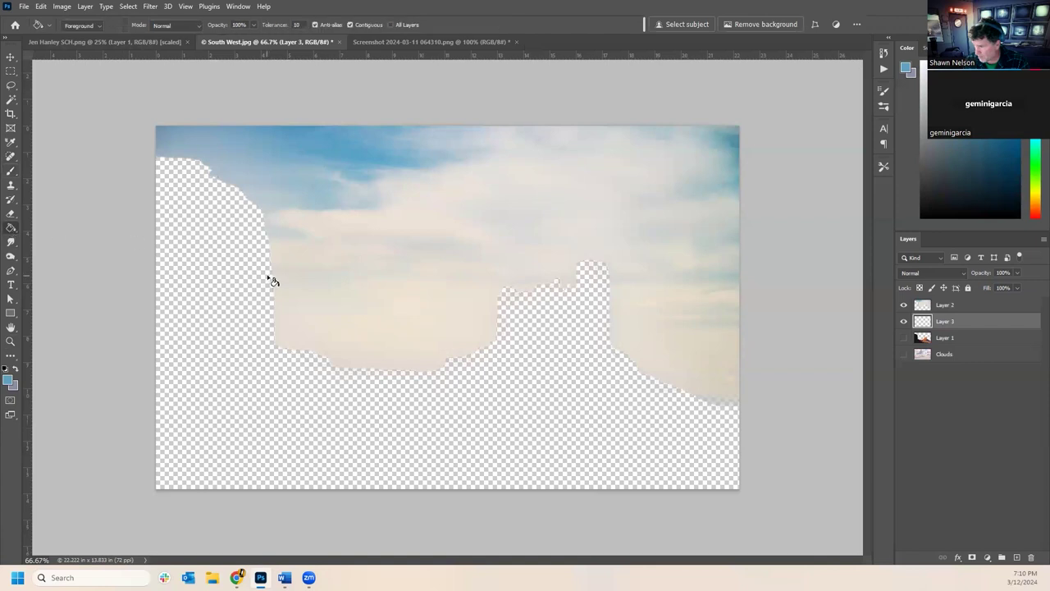
{"action": "left_click", "coordinate": [421, 418]}
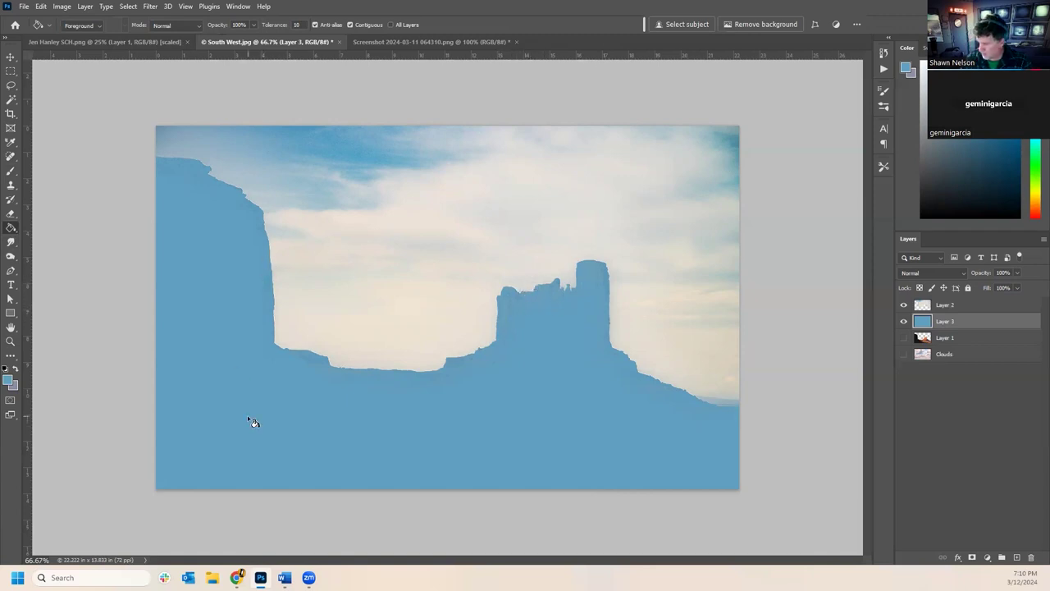
- Sample a light cream from the clouds and set up a soft 200-pixel brush
{"action": "left_click", "coordinate": [328, 299], "text": "alt"}
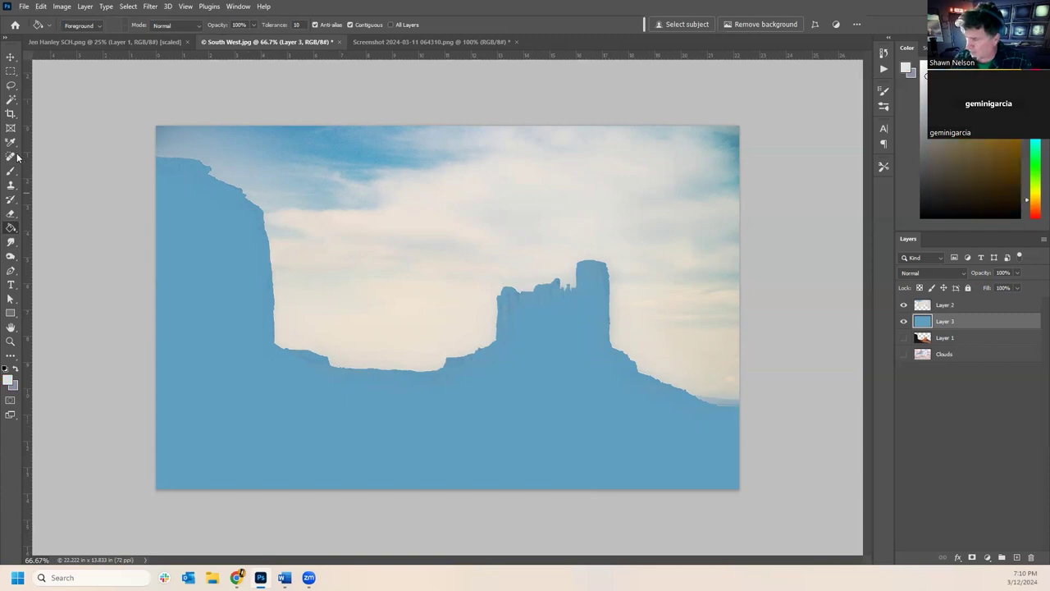
{"action": "key", "text": "b"}
{"action": "left_click", "coordinate": [73, 27]}
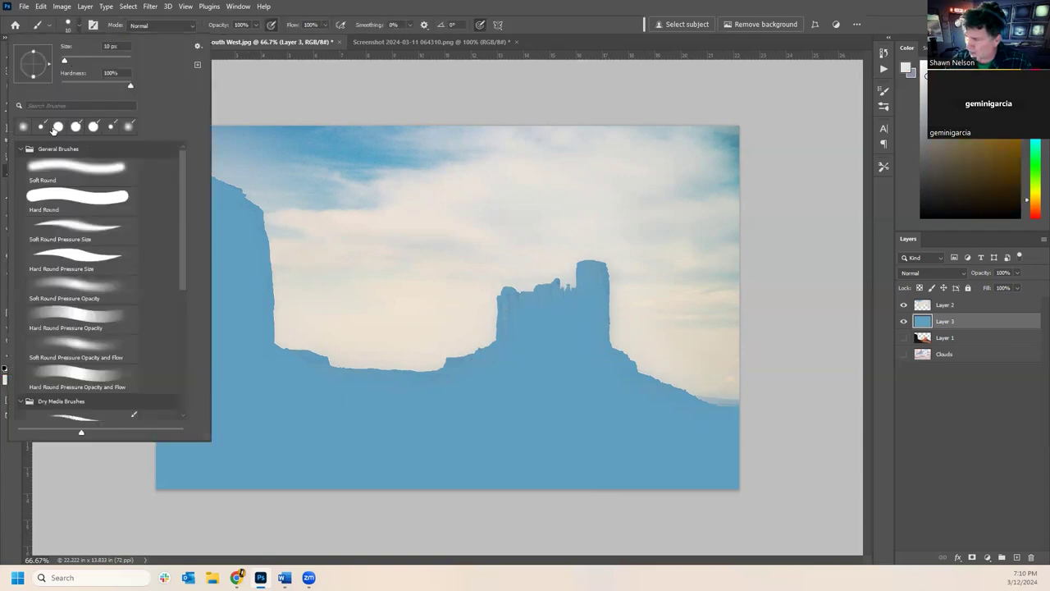
{"action": "left_click", "coordinate": [69, 85]}
{"action": "left_click", "coordinate": [383, 63]}
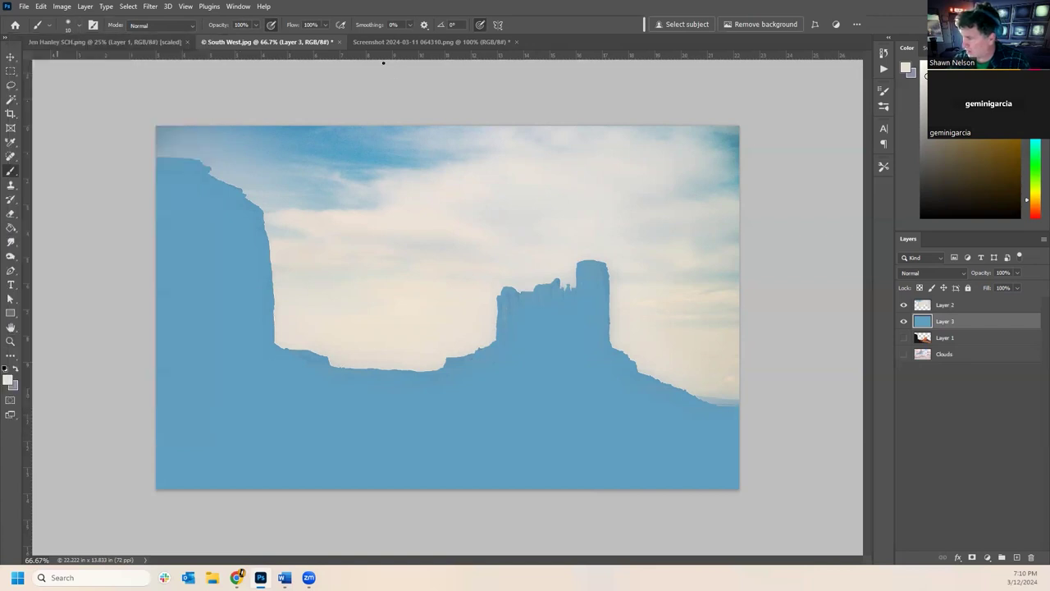
{"action": "left_click", "coordinate": [256, 25]}
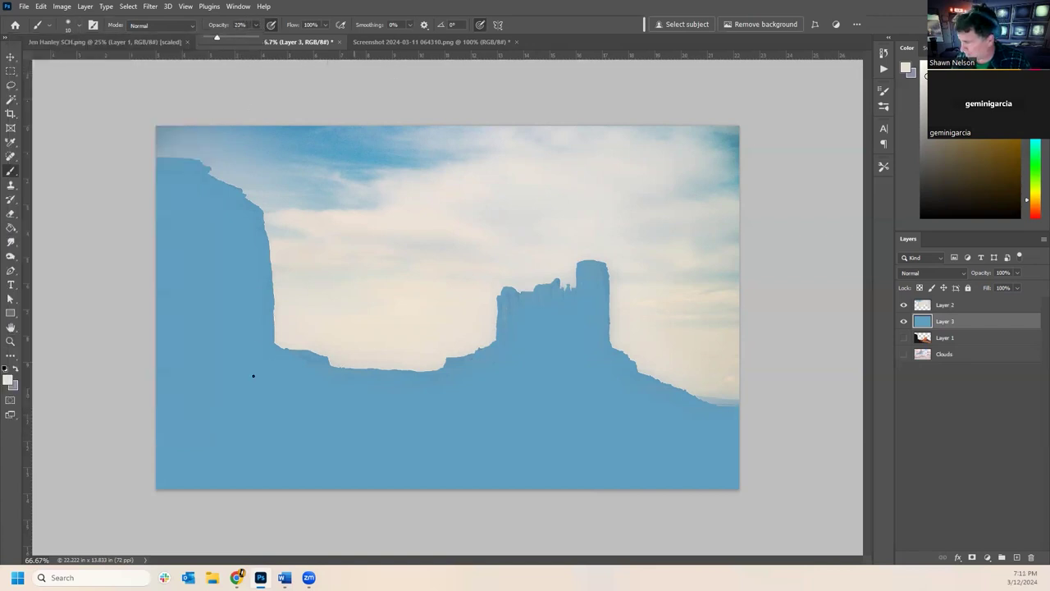
{"action": "key", "text": "bracketright"}
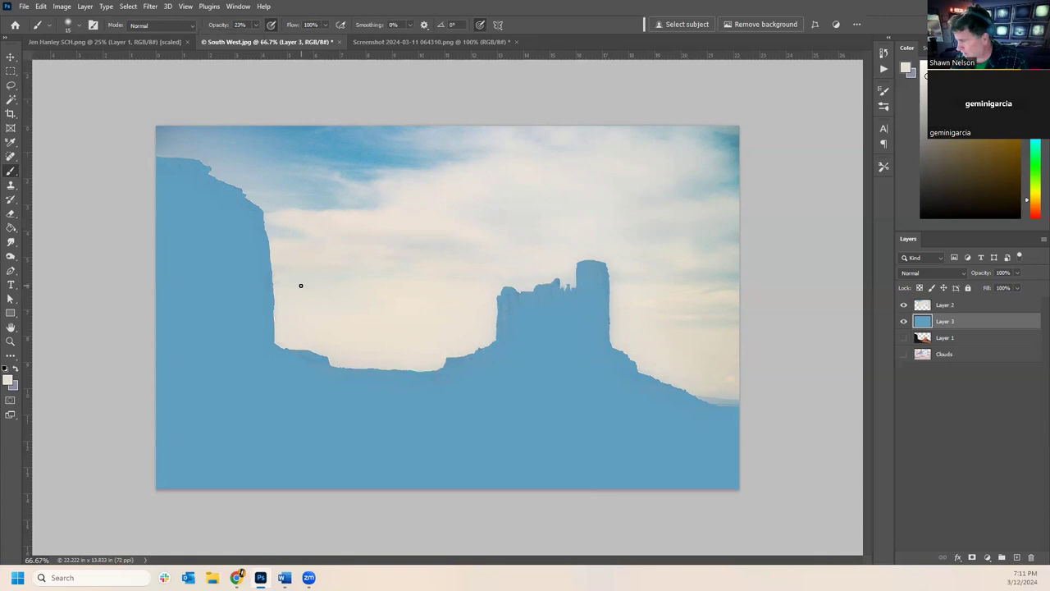
{"action": "key", "text": "bracketright"}
{"action": "key", "text": "bracketright"}
{"action": "key", "text": "bracketright"}
{"action": "key", "text": "bracketright"}
{"action": "key", "text": "bracketright"}
{"action": "key", "text": "bracketright"}
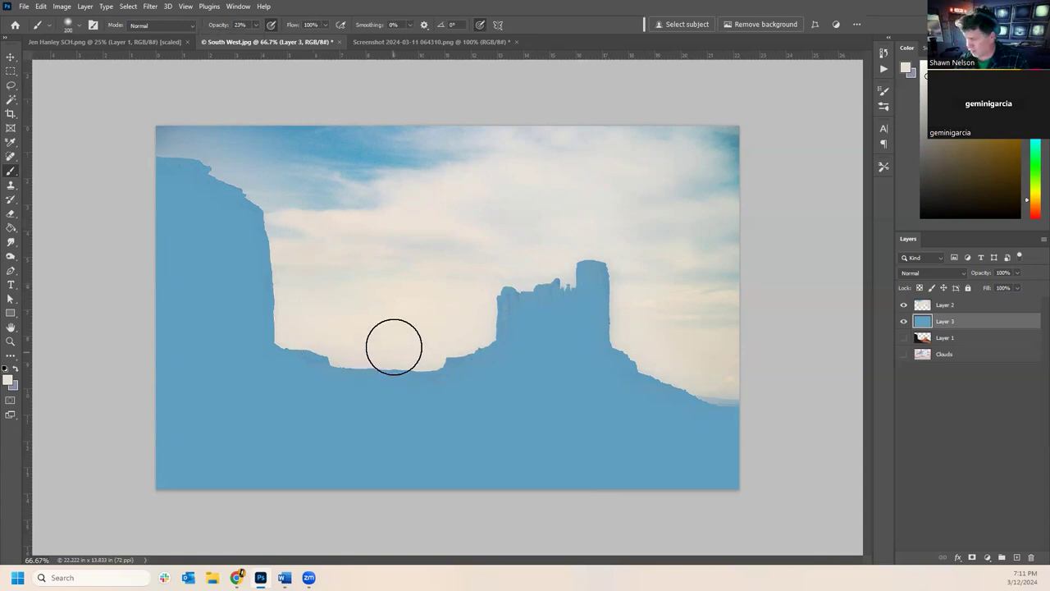
- Paint soft cream haze along the valley floor, left cliff and lower ridge
{"action": "mouse_move", "coordinate": [422, 361]}
{"action": "left_mouse_down"}
{"action": "mouse_move", "coordinate": [290, 369]}
{"action": "mouse_move", "coordinate": [430, 353]}
{"action": "mouse_move", "coordinate": [348, 348]}
{"action": "mouse_move", "coordinate": [334, 371]}
{"action": "mouse_move", "coordinate": [277, 327]}
{"action": "mouse_move", "coordinate": [216, 235]}
{"action": "mouse_move", "coordinate": [266, 200]}
{"action": "mouse_move", "coordinate": [232, 184]}
{"action": "mouse_move", "coordinate": [134, 178]}
{"action": "mouse_move", "coordinate": [315, 159]}
{"action": "mouse_move", "coordinate": [126, 190]}
{"action": "mouse_move", "coordinate": [299, 185]}
{"action": "mouse_move", "coordinate": [177, 214]}
{"action": "mouse_move", "coordinate": [352, 214]}
{"action": "mouse_move", "coordinate": [153, 232]}
{"action": "left_mouse_up"}
{"action": "left_click", "coordinate": [256, 24]}
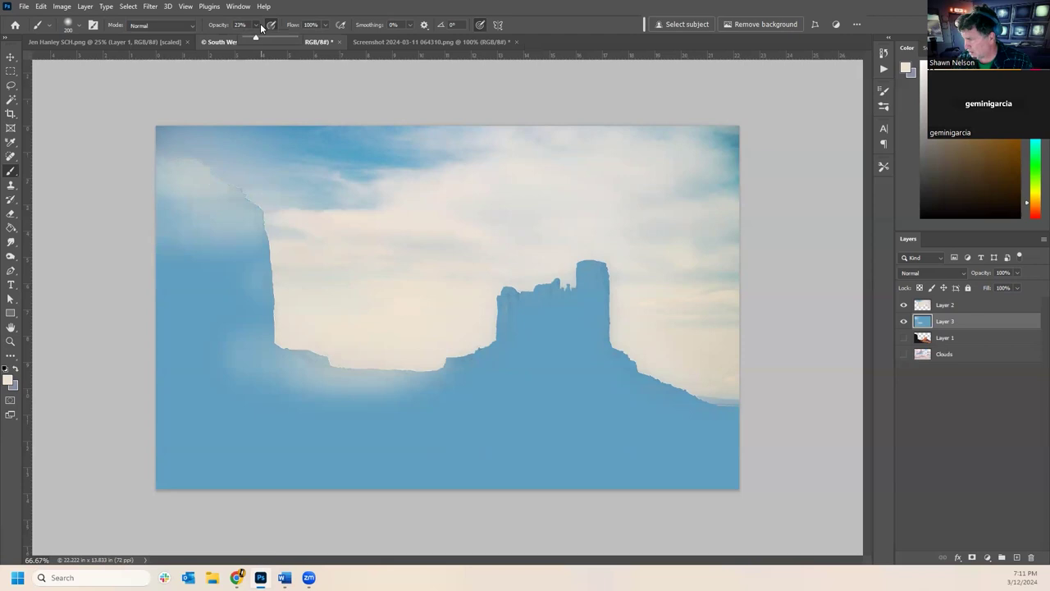
{"action": "mouse_move", "coordinate": [302, 299]}
{"action": "left_mouse_down"}
{"action": "mouse_move", "coordinate": [206, 314]}
{"action": "mouse_move", "coordinate": [273, 304]}
{"action": "mouse_move", "coordinate": [331, 324]}
{"action": "mouse_move", "coordinate": [226, 329]}
{"action": "mouse_move", "coordinate": [352, 318]}
{"action": "mouse_move", "coordinate": [181, 299]}
{"action": "mouse_move", "coordinate": [164, 283]}
{"action": "mouse_move", "coordinate": [373, 273]}
{"action": "mouse_move", "coordinate": [193, 317]}
{"action": "mouse_move", "coordinate": [511, 331]}
{"action": "mouse_move", "coordinate": [662, 319]}
{"action": "mouse_move", "coordinate": [434, 324]}
{"action": "mouse_move", "coordinate": [484, 292]}
{"action": "left_mouse_up"}
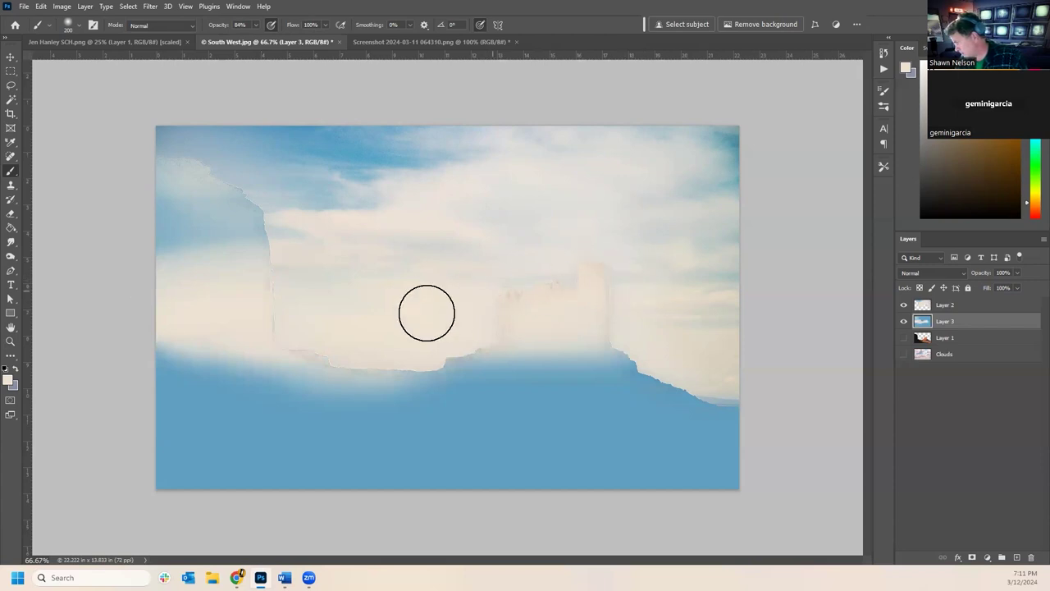
{"action": "mouse_move", "coordinate": [627, 351]}
{"action": "left_mouse_down"}
{"action": "mouse_move", "coordinate": [502, 349]}
{"action": "mouse_move", "coordinate": [449, 363]}
{"action": "mouse_move", "coordinate": [581, 354]}
{"action": "mouse_move", "coordinate": [719, 360]}
{"action": "mouse_move", "coordinate": [690, 378]}
{"action": "mouse_move", "coordinate": [461, 388]}
{"action": "mouse_move", "coordinate": [711, 396]}
{"action": "mouse_move", "coordinate": [535, 382]}
{"action": "mouse_move", "coordinate": [310, 399]}
{"action": "mouse_move", "coordinate": [438, 374]}
{"action": "mouse_move", "coordinate": [124, 392]}
{"action": "mouse_move", "coordinate": [555, 368]}
{"action": "left_mouse_up"}
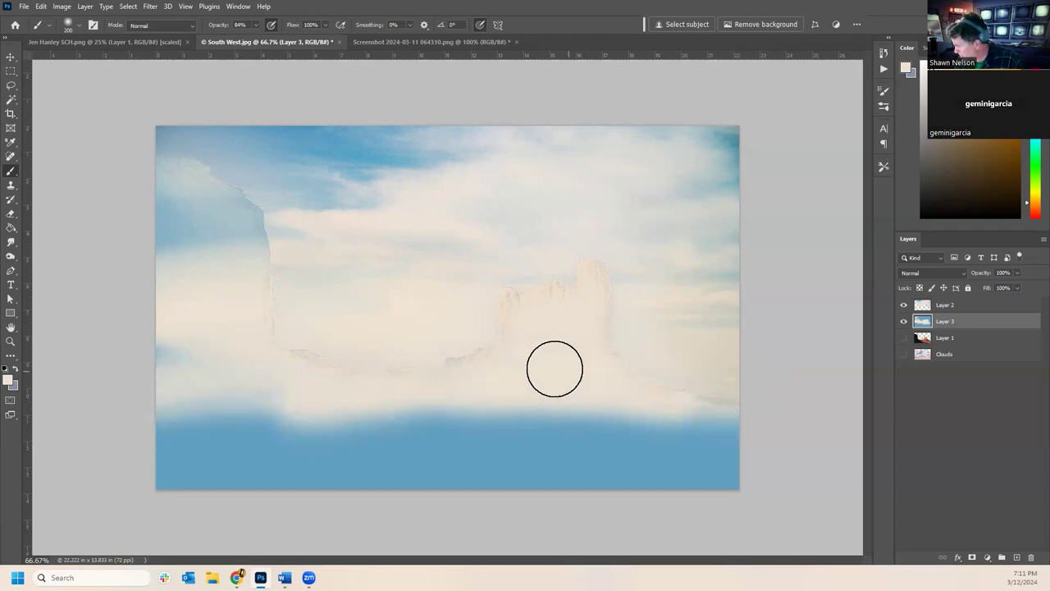
- On Layer 2, erase the faint rock outline and a cloud patch near the right edge
{"action": "left_click", "coordinate": [940, 307]}
{"action": "left_click", "coordinate": [904, 305]}
{"action": "left_click", "coordinate": [904, 305]}
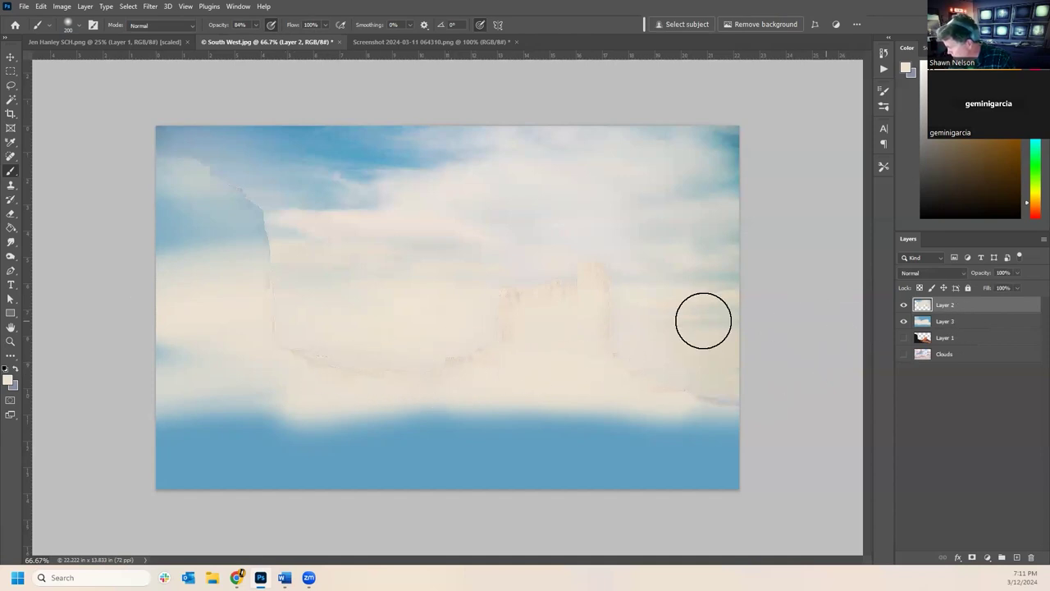
{"action": "left_click", "coordinate": [11, 215]}
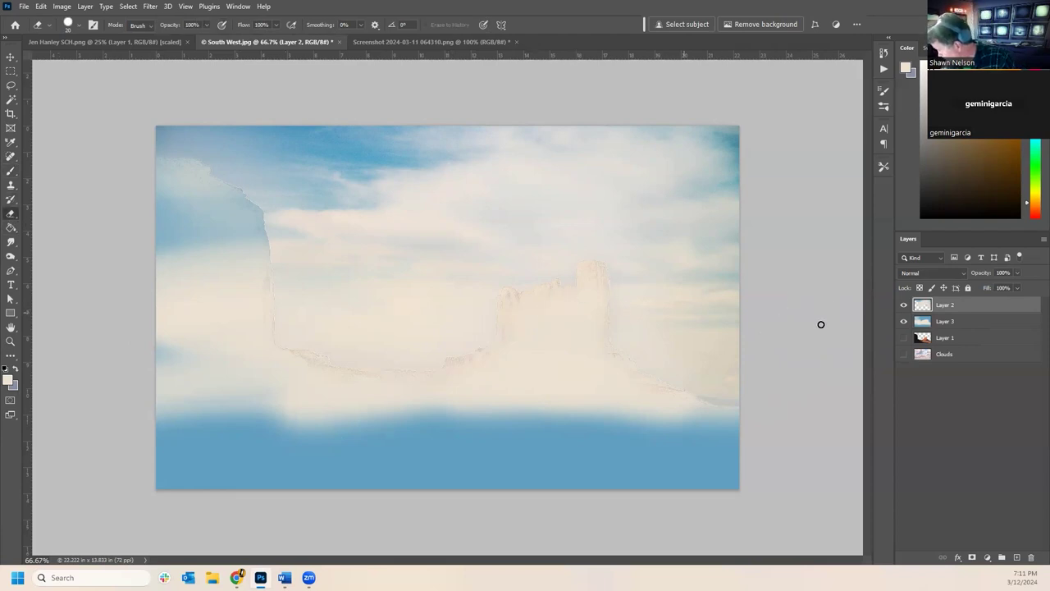
{"action": "left_click", "coordinate": [905, 336]}
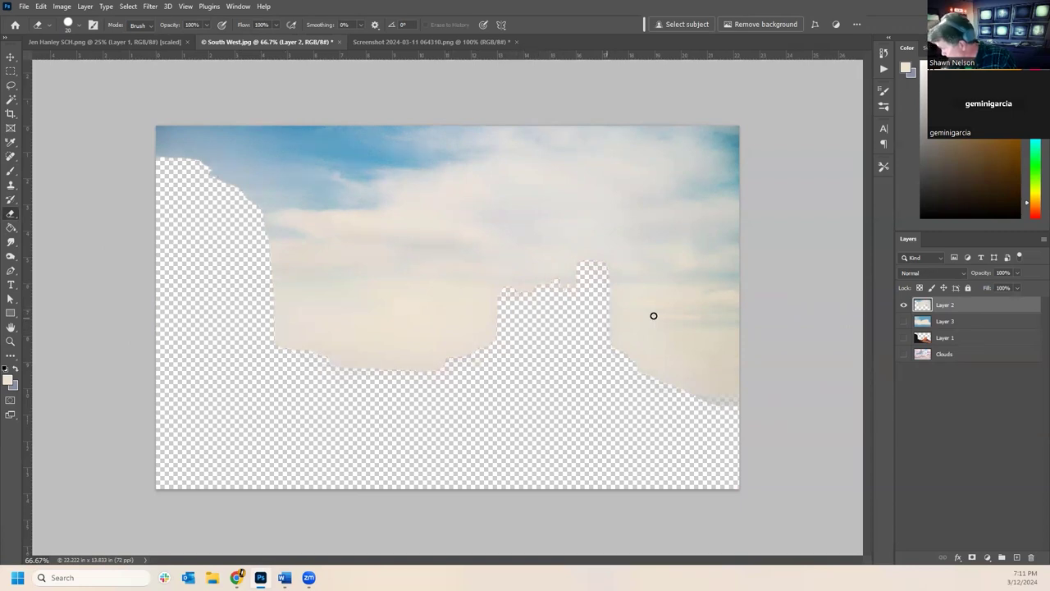
{"action": "left_click", "coordinate": [904, 305]}
{"action": "left_click", "coordinate": [904, 306]}
{"action": "left_click", "coordinate": [904, 321]}
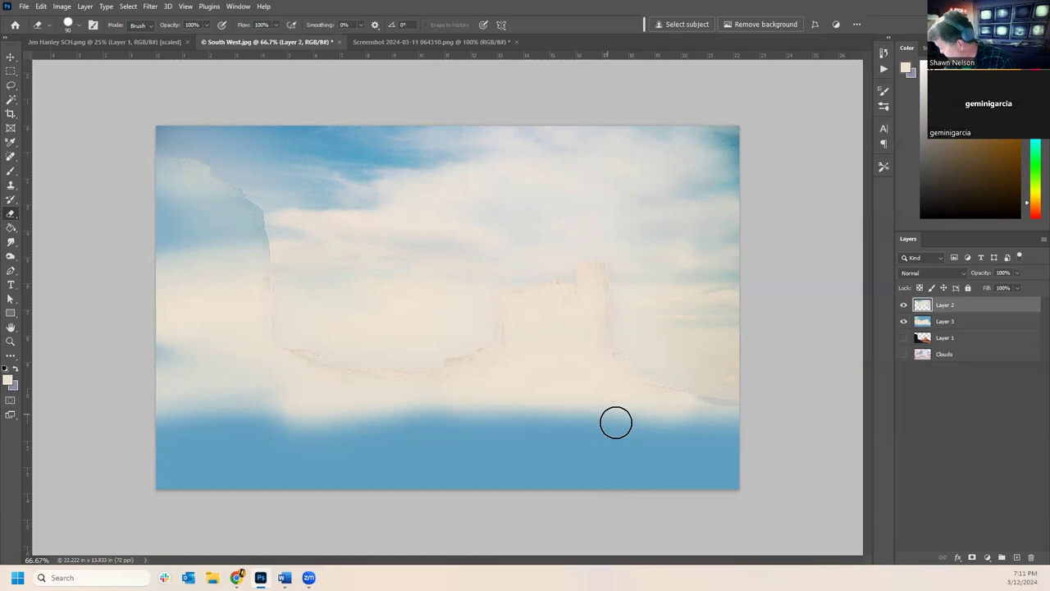
{"action": "mouse_move", "coordinate": [741, 407]}
{"action": "left_mouse_down"}
{"action": "mouse_move", "coordinate": [643, 390]}
{"action": "mouse_move", "coordinate": [740, 378]}
{"action": "mouse_move", "coordinate": [616, 362]}
{"action": "mouse_move", "coordinate": [599, 294]}
{"action": "mouse_move", "coordinate": [578, 280]}
{"action": "mouse_move", "coordinate": [510, 304]}
{"action": "mouse_move", "coordinate": [509, 337]}
{"action": "mouse_move", "coordinate": [453, 376]}
{"action": "mouse_move", "coordinate": [407, 382]}
{"action": "mouse_move", "coordinate": [290, 357]}
{"action": "mouse_move", "coordinate": [267, 334]}
{"action": "mouse_move", "coordinate": [263, 302]}
{"action": "mouse_move", "coordinate": [243, 298]}
{"action": "mouse_move", "coordinate": [228, 272]}
{"action": "mouse_move", "coordinate": [232, 191]}
{"action": "mouse_move", "coordinate": [201, 187]}
{"action": "mouse_move", "coordinate": [174, 284]}
{"action": "left_mouse_up"}
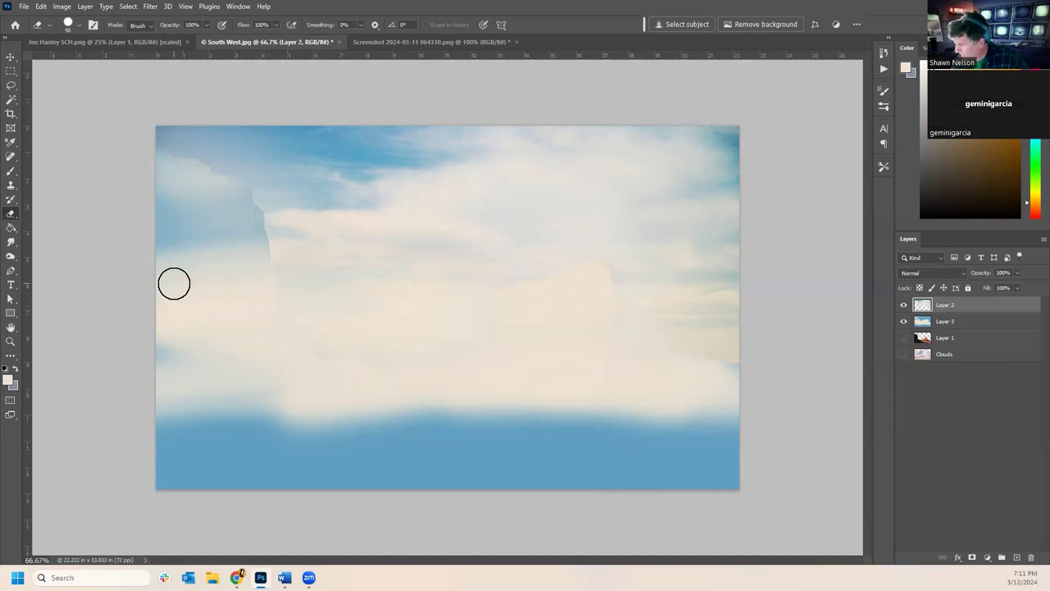
{"action": "left_click_drag", "start_coordinate": [712, 352], "coordinate": [652, 344]}
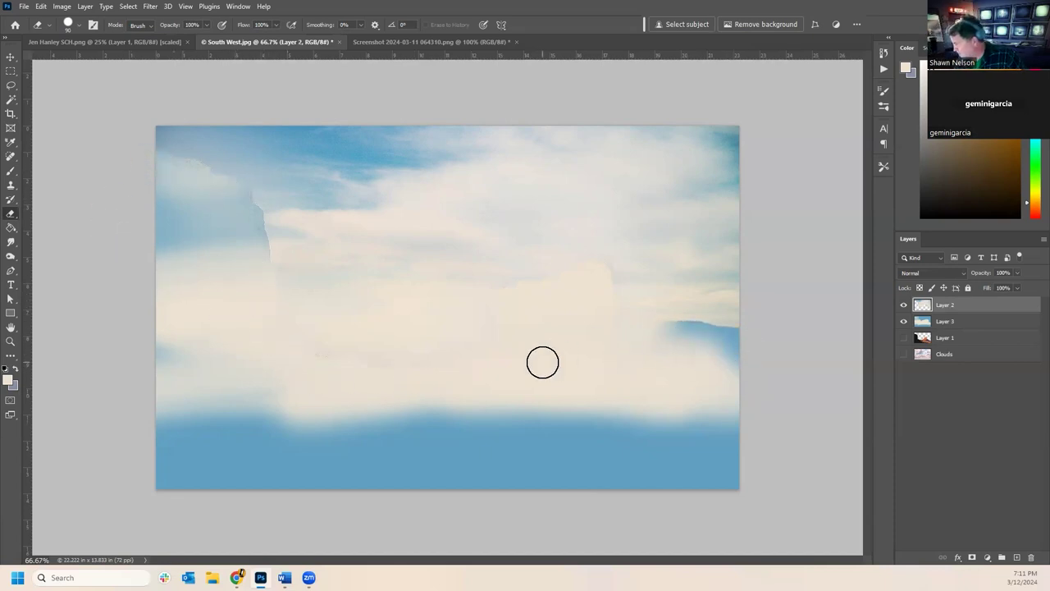
{"action": "left_click", "coordinate": [973, 326]}
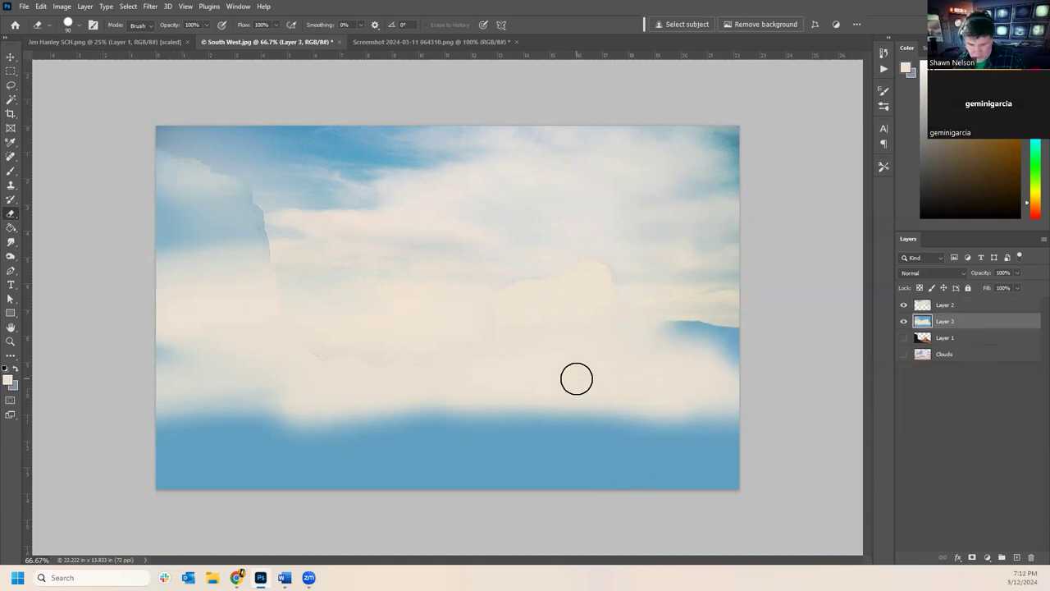
{"action": "left_click", "coordinate": [11, 171]}
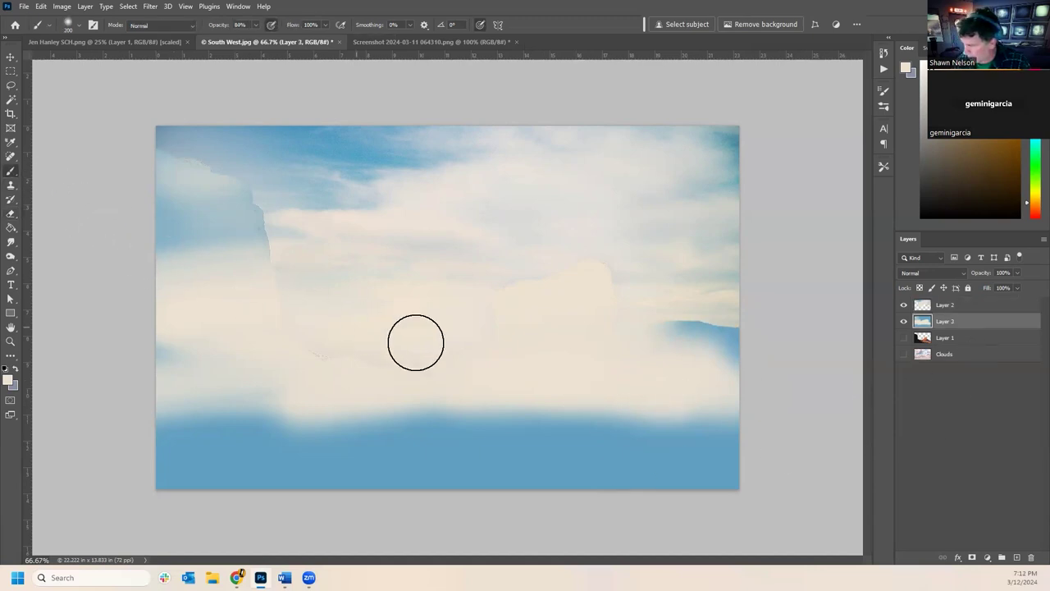
- Set brush opacity to 84% and the Eyedropper sample to All Layers
{"action": "key", "text": "8"}
{"action": "key", "text": "4"}
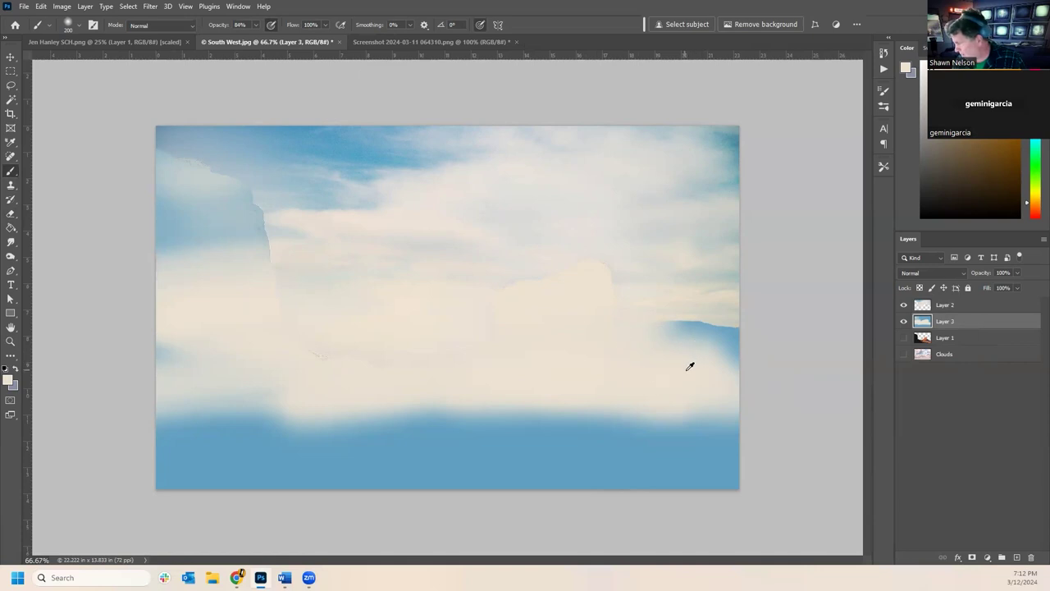
{"action": "right_click", "coordinate": [22, 179]}
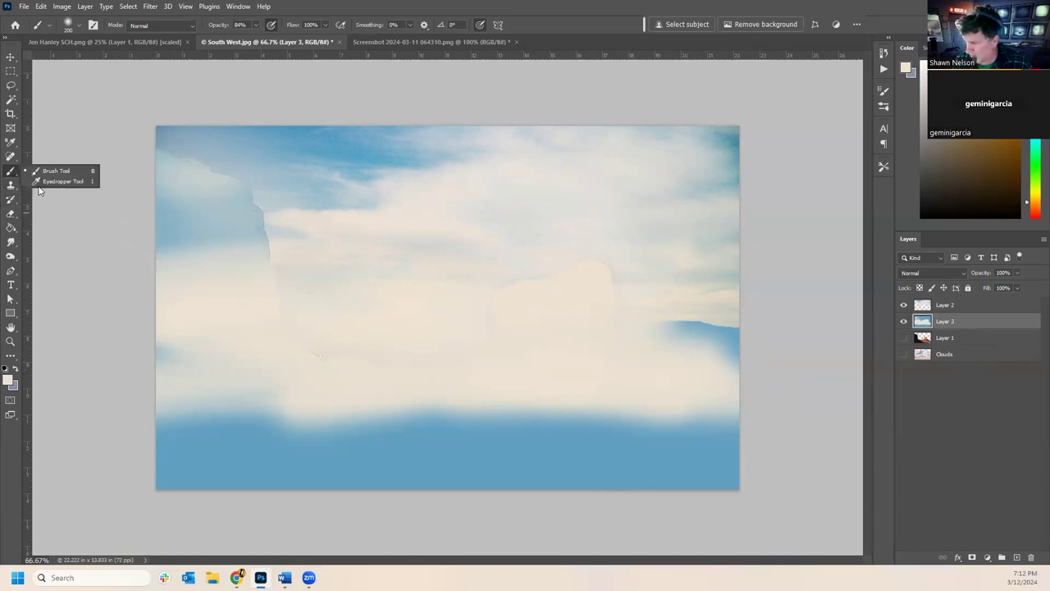
{"action": "left_click", "coordinate": [57, 181]}
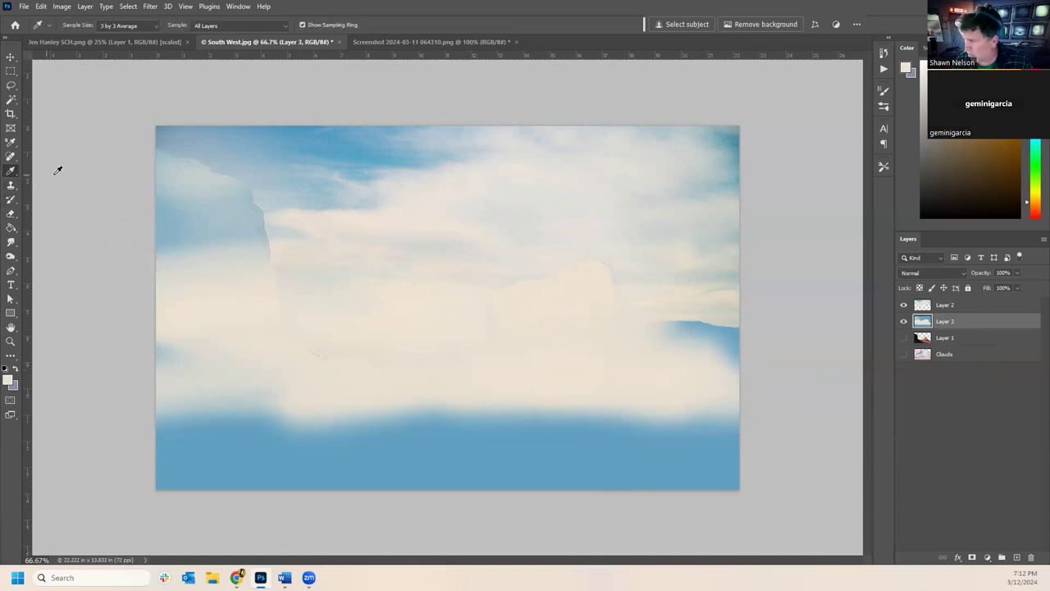
{"action": "left_click", "coordinate": [279, 25]}
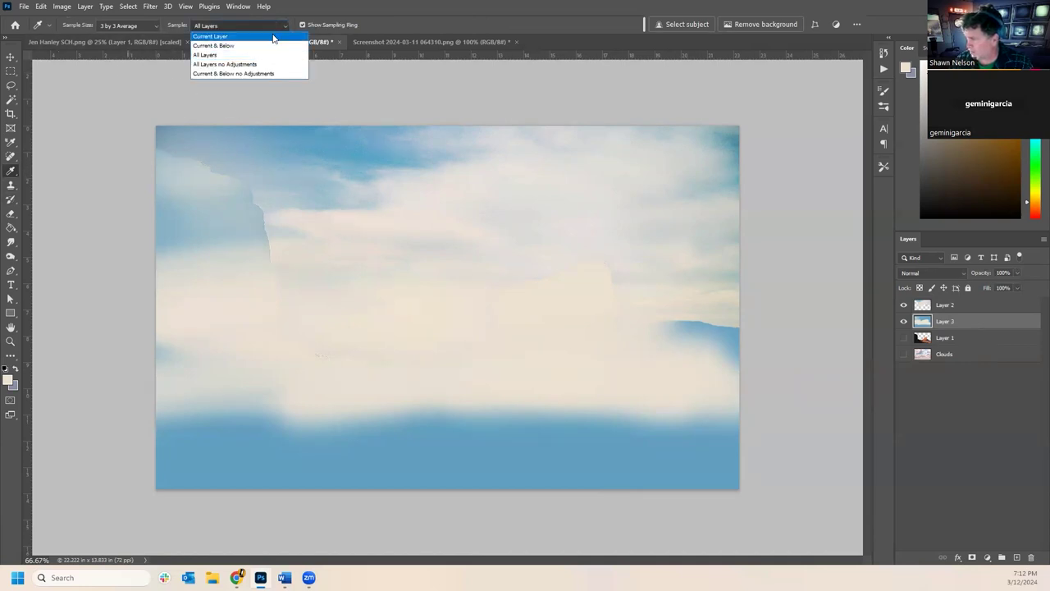
{"action": "left_click", "coordinate": [386, 15]}
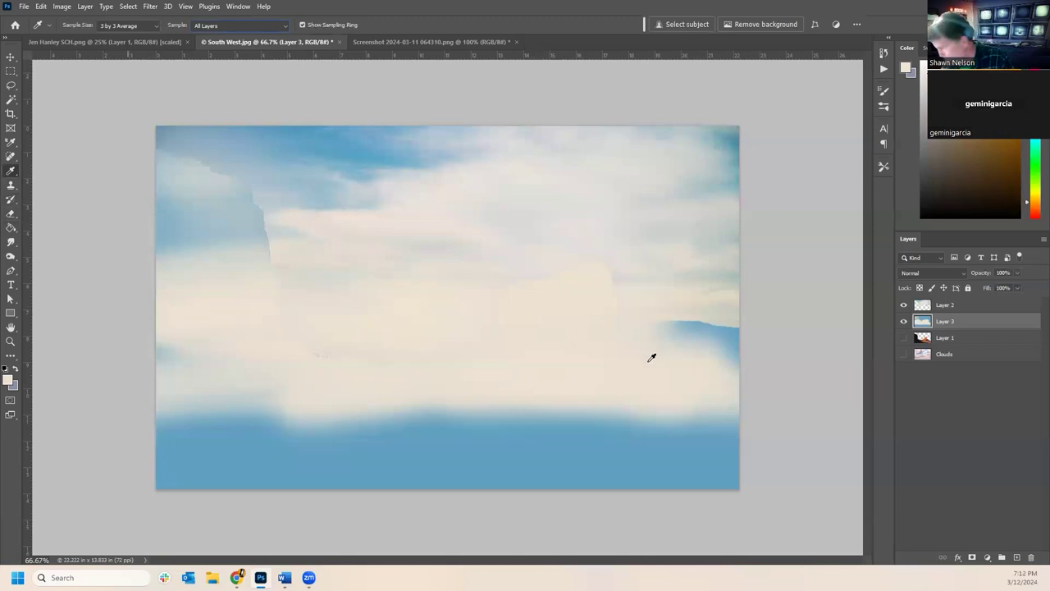
{"action": "left_click", "coordinate": [11, 243]}
{"action": "left_click", "coordinate": [11, 171]}
{"action": "right_click", "coordinate": [10, 170]}
{"action": "left_click", "coordinate": [49, 169]}
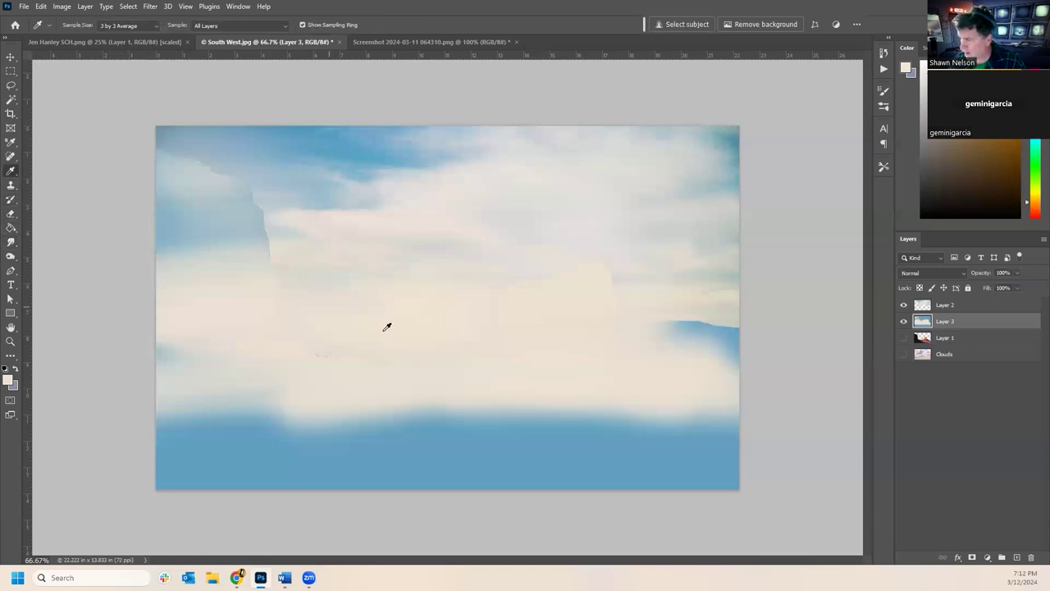
{"action": "right_click", "coordinate": [11, 170]}
{"action": "left_click", "coordinate": [50, 176]}
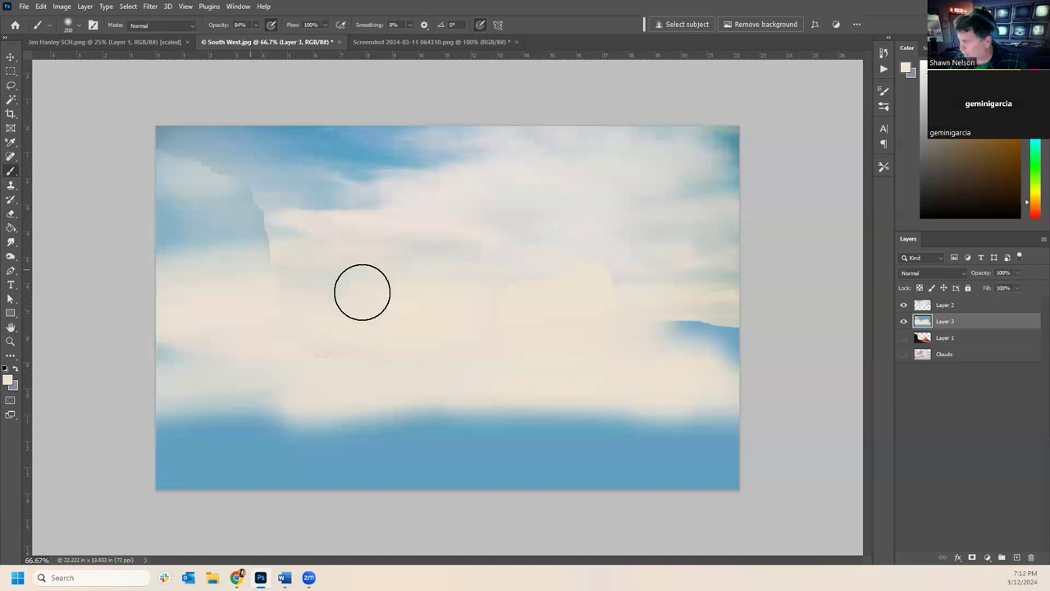
- Paint a sampled sky-blue stroke over the right-side clouds on Layer 3
{"action": "left_click", "coordinate": [734, 329], "text": "alt"}
{"action": "mouse_move", "coordinate": [574, 330]}
{"action": "left_mouse_down"}
{"action": "mouse_move", "coordinate": [770, 323]}
{"action": "mouse_move", "coordinate": [697, 313]}
{"action": "mouse_move", "coordinate": [597, 325]}
{"action": "mouse_move", "coordinate": [756, 326]}
{"action": "left_mouse_up"}
{"action": "left_click", "coordinate": [726, 299], "text": "alt"}
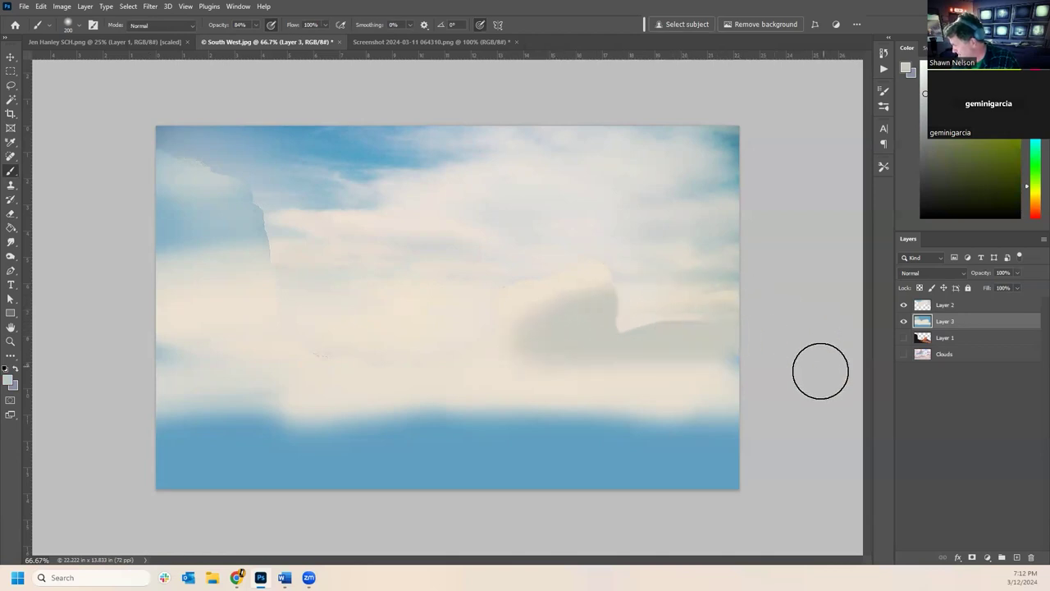
- On Layer 2, lighten the grey cloud patches and smooth the hard left and upper-left edges
{"action": "left_click", "coordinate": [945, 305]}
{"action": "mouse_move", "coordinate": [656, 304]}
{"action": "left_mouse_down"}
{"action": "mouse_move", "coordinate": [644, 328]}
{"action": "mouse_move", "coordinate": [681, 328]}
{"action": "left_mouse_up"}
{"action": "mouse_move", "coordinate": [745, 316]}
{"action": "left_mouse_down"}
{"action": "mouse_move", "coordinate": [621, 310]}
{"action": "mouse_move", "coordinate": [719, 296]}
{"action": "mouse_move", "coordinate": [603, 285]}
{"action": "mouse_move", "coordinate": [332, 286]}
{"action": "mouse_move", "coordinate": [594, 285]}
{"action": "mouse_move", "coordinate": [359, 257]}
{"action": "left_mouse_up"}
{"action": "left_click", "coordinate": [304, 216], "text": "alt"}
{"action": "mouse_move", "coordinate": [304, 215]}
{"action": "left_mouse_down"}
{"action": "mouse_move", "coordinate": [155, 230]}
{"action": "mouse_move", "coordinate": [296, 252]}
{"action": "left_mouse_up"}
{"action": "left_click", "coordinate": [265, 150], "text": "alt"}
{"action": "mouse_move", "coordinate": [230, 150]}
{"action": "left_mouse_down"}
{"action": "mouse_move", "coordinate": [157, 172]}
{"action": "mouse_move", "coordinate": [238, 182]}
{"action": "left_mouse_up"}
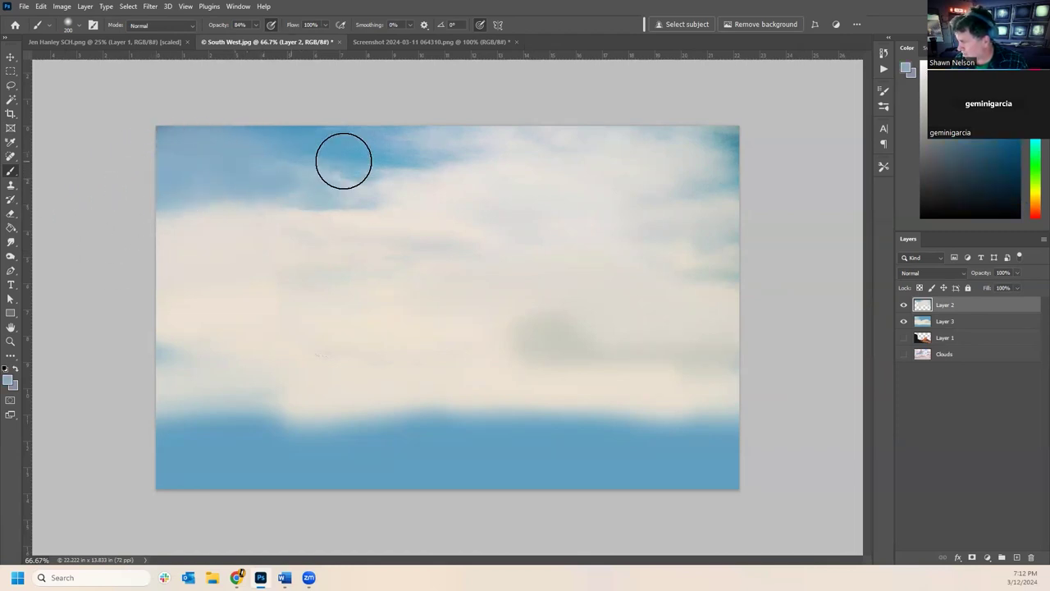
- Paint faint sky-blue strokes over the lower cloud edge with a size-90 brush
{"action": "left_click", "coordinate": [370, 149], "text": "alt"}
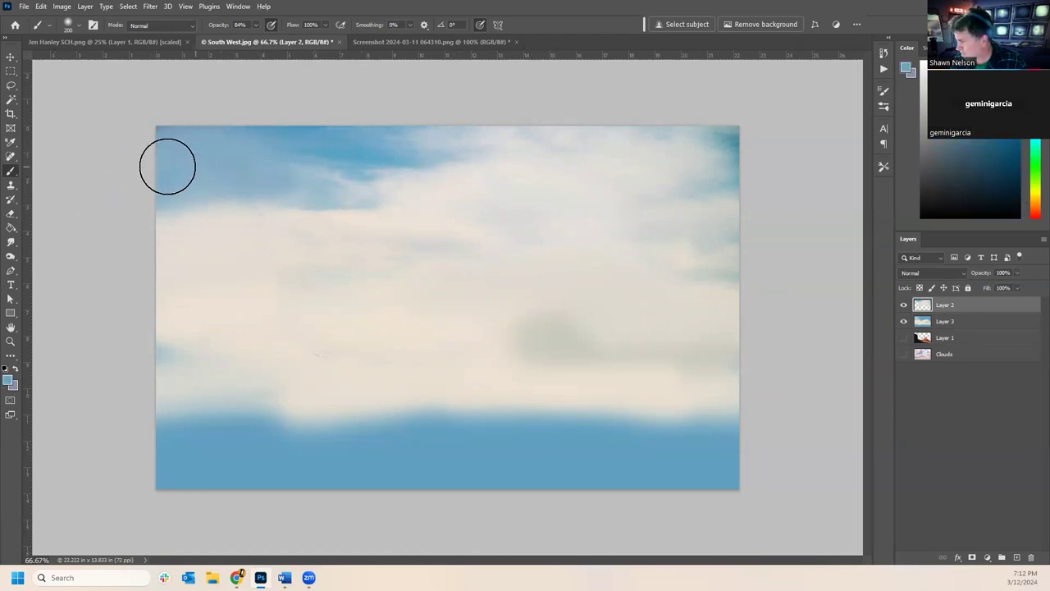
{"action": "key", "text": "bracketleft"}
{"action": "key", "text": "bracketleft"}
{"action": "key", "text": "bracketleft"}
{"action": "key", "text": "bracketleft"}
{"action": "key", "text": "bracketleft"}
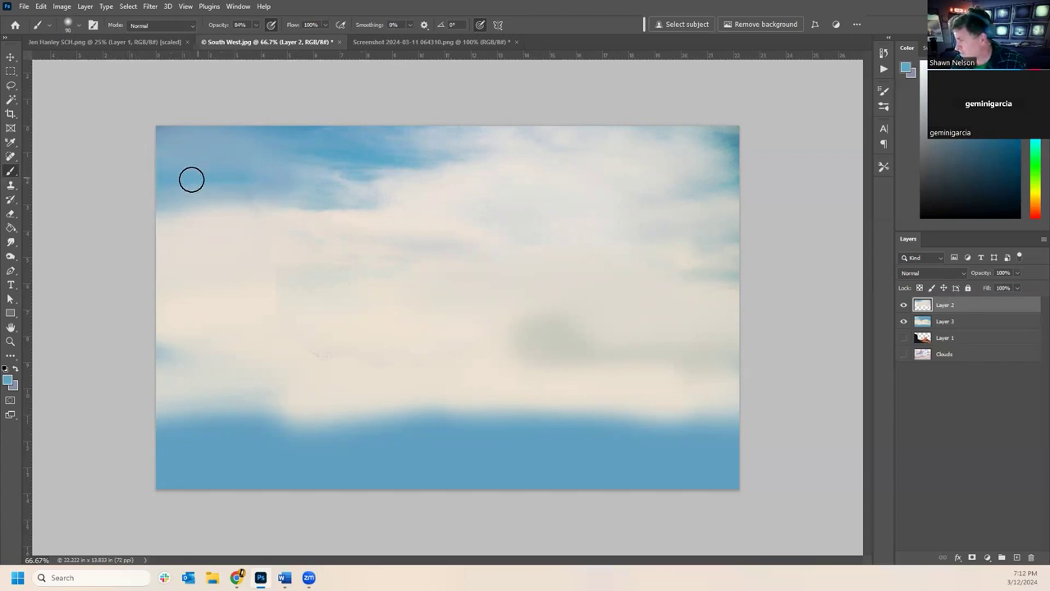
{"action": "left_click_drag", "start_coordinate": [287, 410], "coordinate": [185, 415]}
{"action": "left_click_drag", "start_coordinate": [151, 370], "coordinate": [364, 356]}
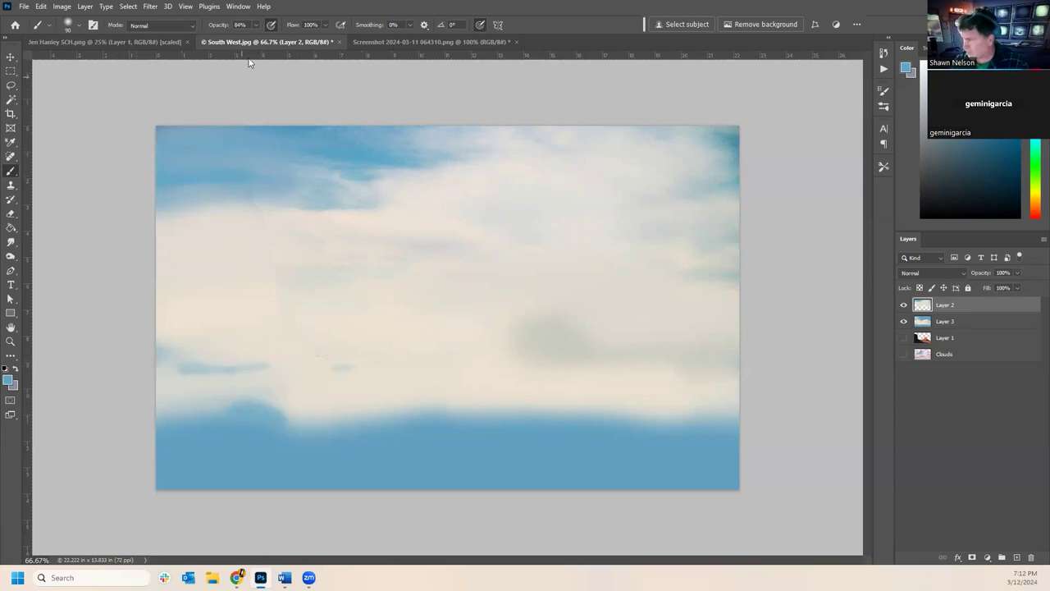
- Add a soft blue band at 24% opacity with a size-150 brush, then create Layer 4
{"action": "left_click", "coordinate": [256, 25]}
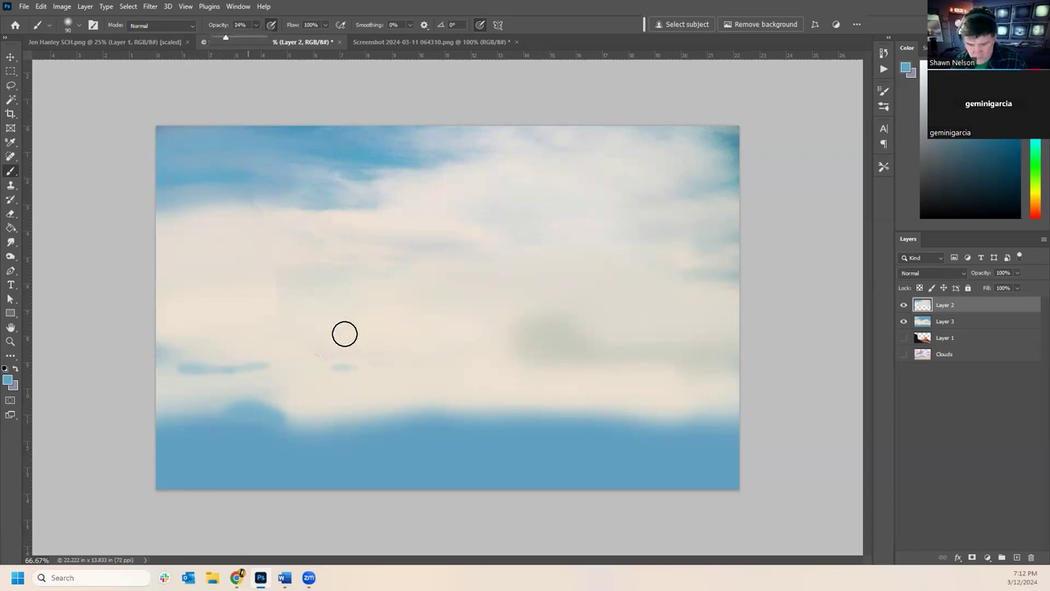
{"action": "key", "text": "bracketright"}
{"action": "key", "text": "bracketright"}
{"action": "key", "text": "bracketright"}
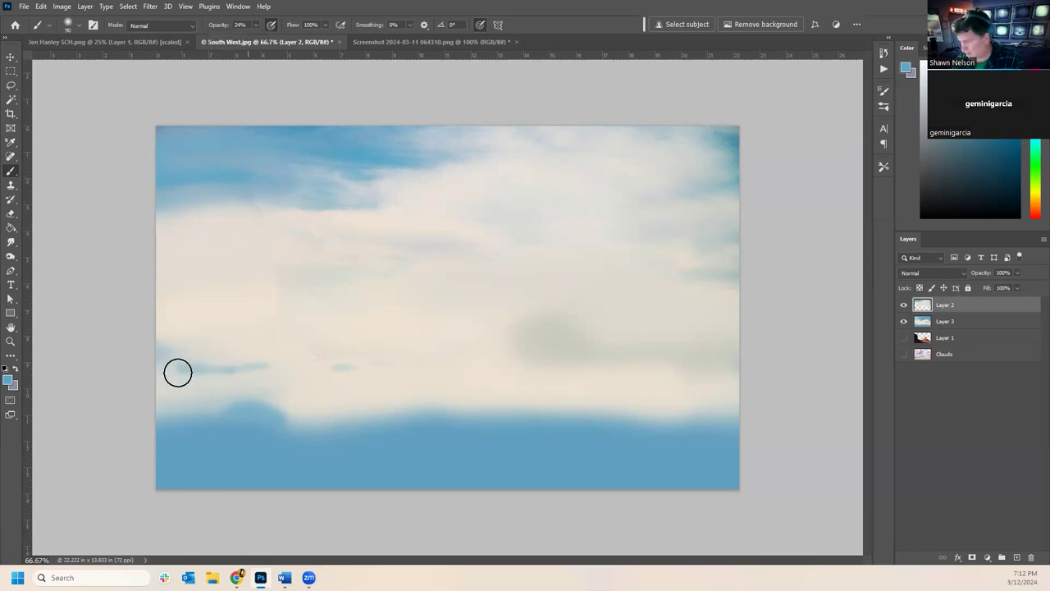
{"action": "mouse_move", "coordinate": [246, 376]}
{"action": "left_mouse_down"}
{"action": "mouse_move", "coordinate": [165, 373]}
{"action": "mouse_move", "coordinate": [566, 376]}
{"action": "mouse_move", "coordinate": [318, 376]}
{"action": "mouse_move", "coordinate": [542, 345]}
{"action": "mouse_move", "coordinate": [528, 334]}
{"action": "mouse_move", "coordinate": [709, 332]}
{"action": "mouse_move", "coordinate": [543, 313]}
{"action": "mouse_move", "coordinate": [100, 315]}
{"action": "mouse_move", "coordinate": [350, 336]}
{"action": "mouse_move", "coordinate": [336, 295]}
{"action": "left_mouse_up"}
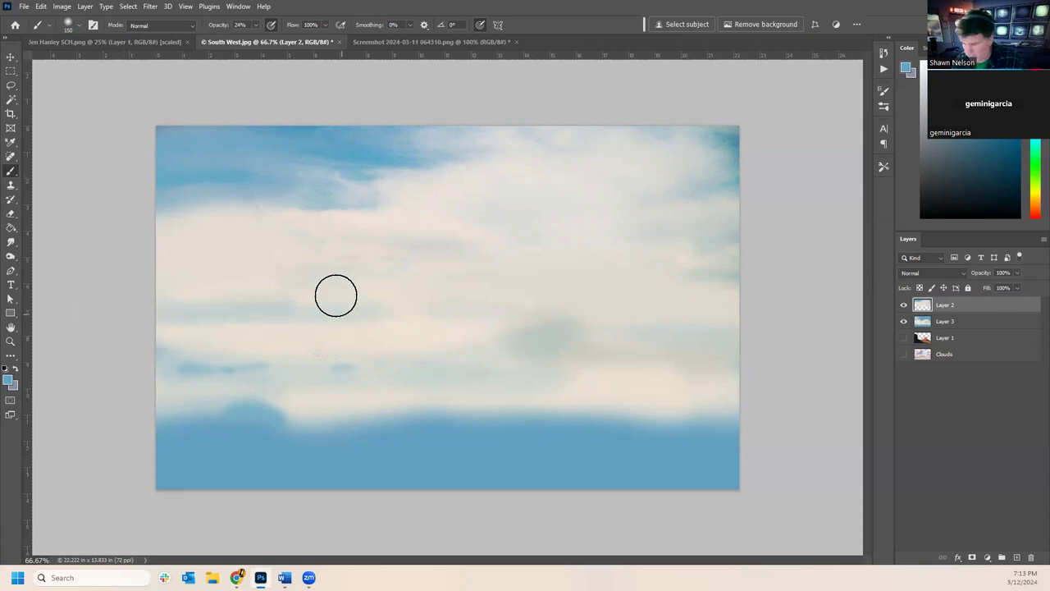
{"action": "left_click", "coordinate": [355, 241], "text": "alt"}
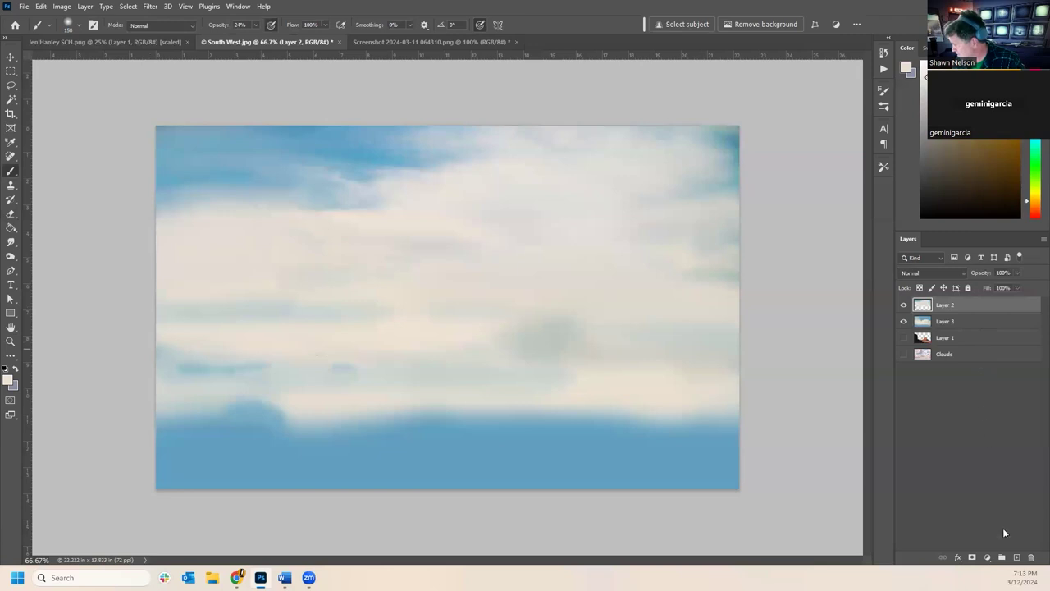
{"action": "left_click", "coordinate": [1017, 558]}
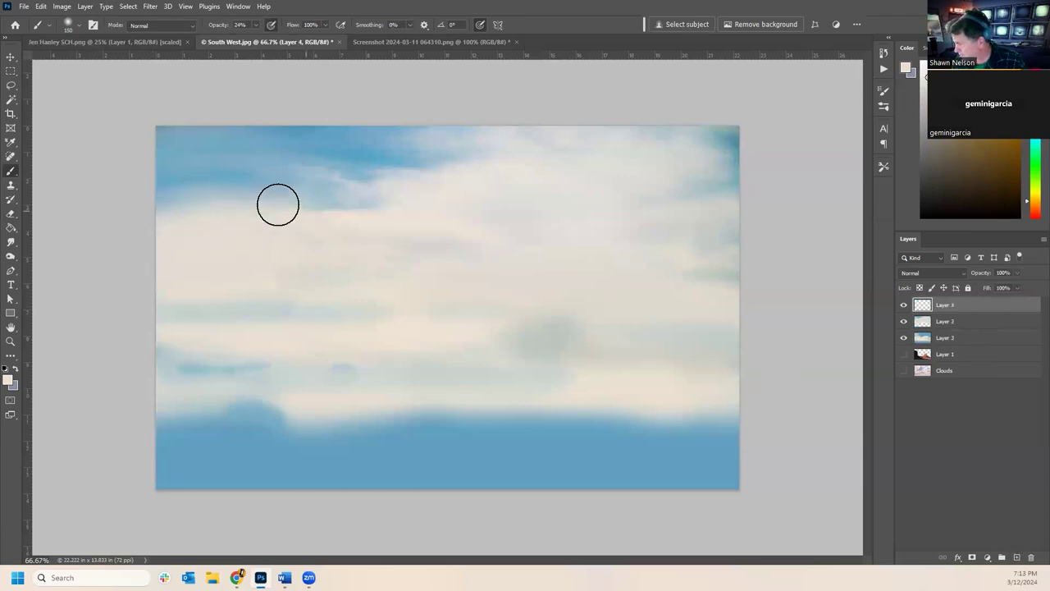
- Paint blue-grey and pale cream streaks on Layer 4, then drag Layer 1 to the top
{"action": "left_click", "coordinate": [224, 169], "text": "alt"}
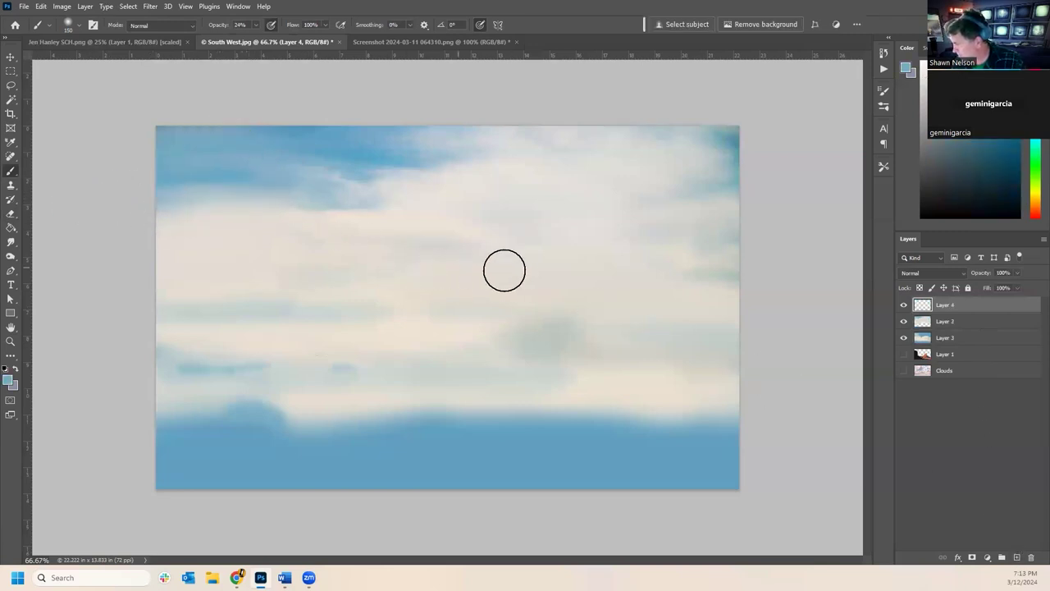
{"action": "mouse_move", "coordinate": [411, 278]}
{"action": "left_mouse_down"}
{"action": "mouse_move", "coordinate": [216, 288]}
{"action": "mouse_move", "coordinate": [541, 283]}
{"action": "mouse_move", "coordinate": [185, 282]}
{"action": "left_mouse_up"}
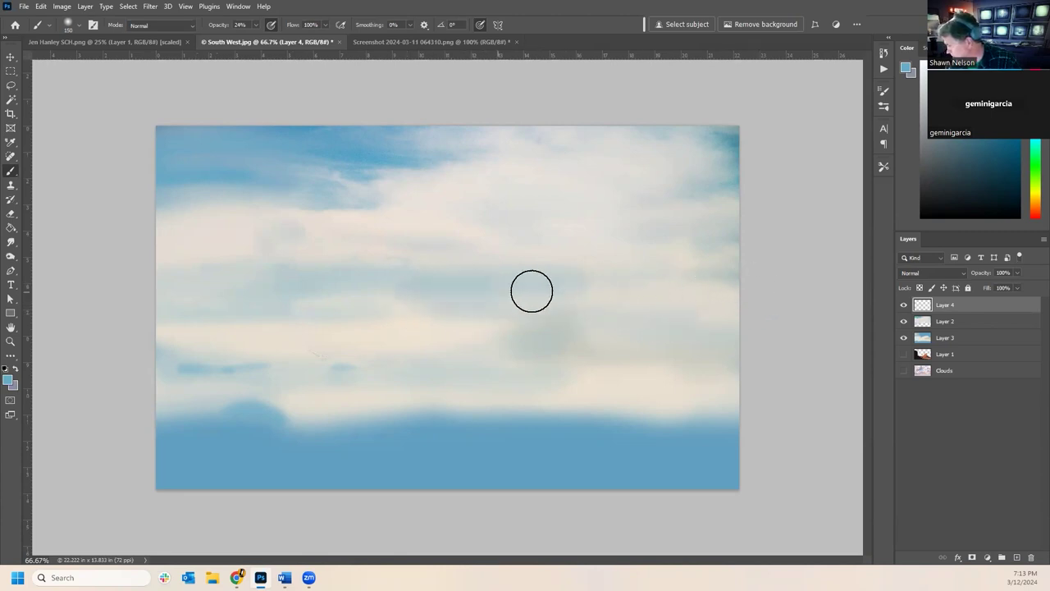
{"action": "key", "text": "bracketleft"}
{"action": "key", "text": "bracketleft"}
{"action": "key", "text": "bracketleft"}
{"action": "key", "text": "bracketleft"}
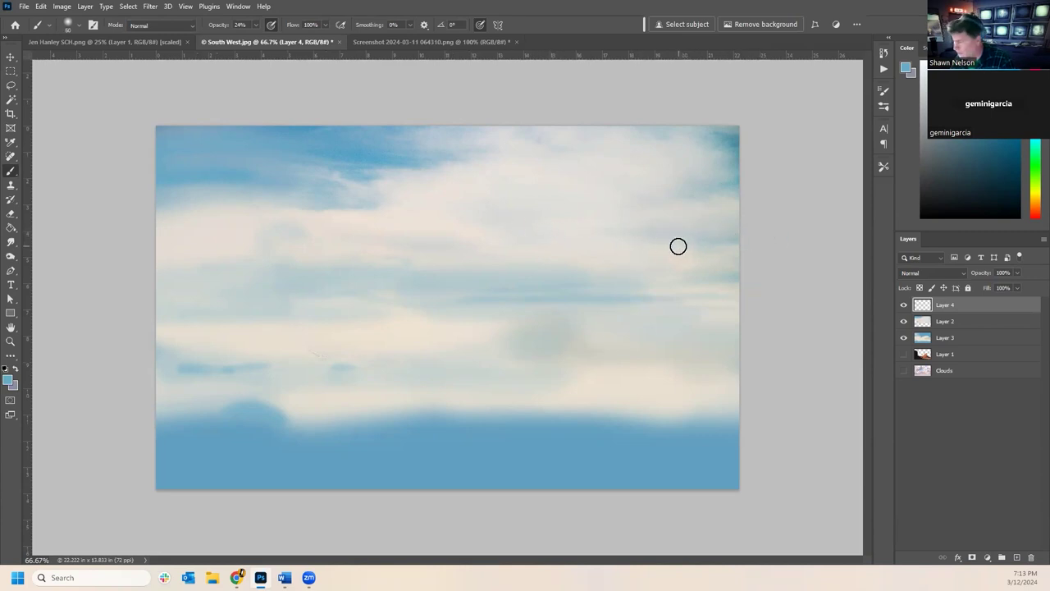
{"action": "key", "text": "bracketright"}
{"action": "key", "text": "bracketright"}
{"action": "mouse_move", "coordinate": [543, 238]}
{"action": "left_mouse_down"}
{"action": "mouse_move", "coordinate": [657, 231]}
{"action": "mouse_move", "coordinate": [596, 228]}
{"action": "mouse_move", "coordinate": [566, 233]}
{"action": "mouse_move", "coordinate": [740, 232]}
{"action": "mouse_move", "coordinate": [353, 234]}
{"action": "mouse_move", "coordinate": [713, 212]}
{"action": "left_mouse_up"}
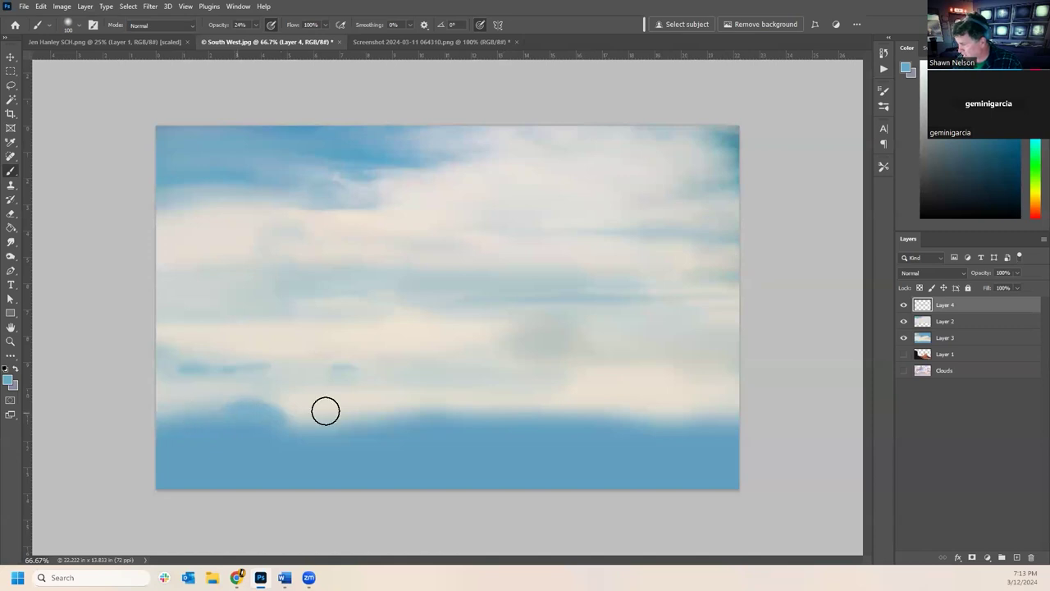
{"action": "left_click", "coordinate": [413, 393], "text": "alt"}
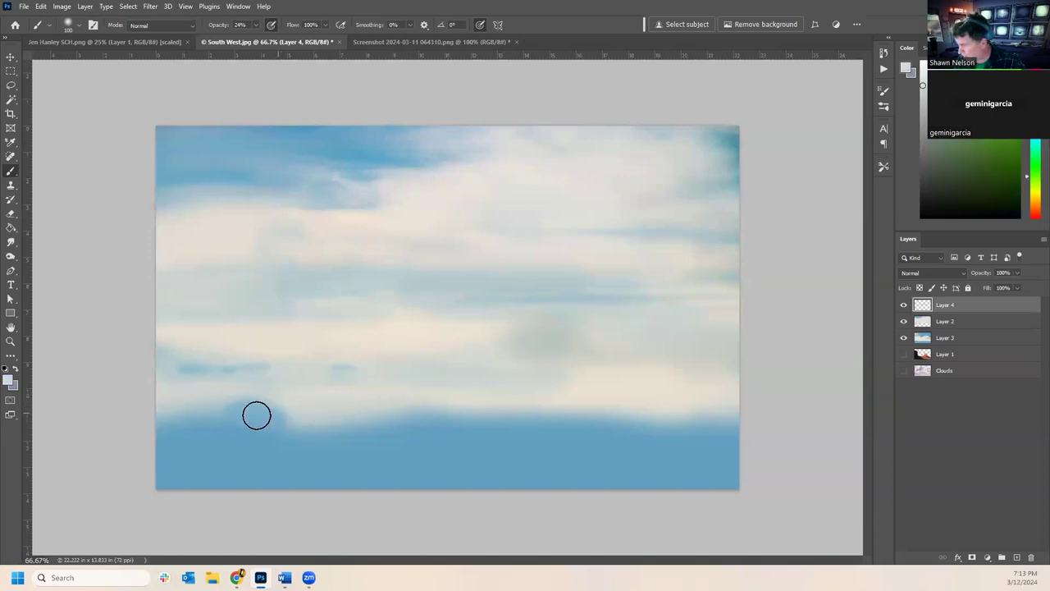
{"action": "mouse_move", "coordinate": [366, 408]}
{"action": "left_mouse_down"}
{"action": "mouse_move", "coordinate": [687, 421]}
{"action": "mouse_move", "coordinate": [333, 438]}
{"action": "mouse_move", "coordinate": [445, 476]}
{"action": "mouse_move", "coordinate": [534, 476]}
{"action": "left_mouse_up"}
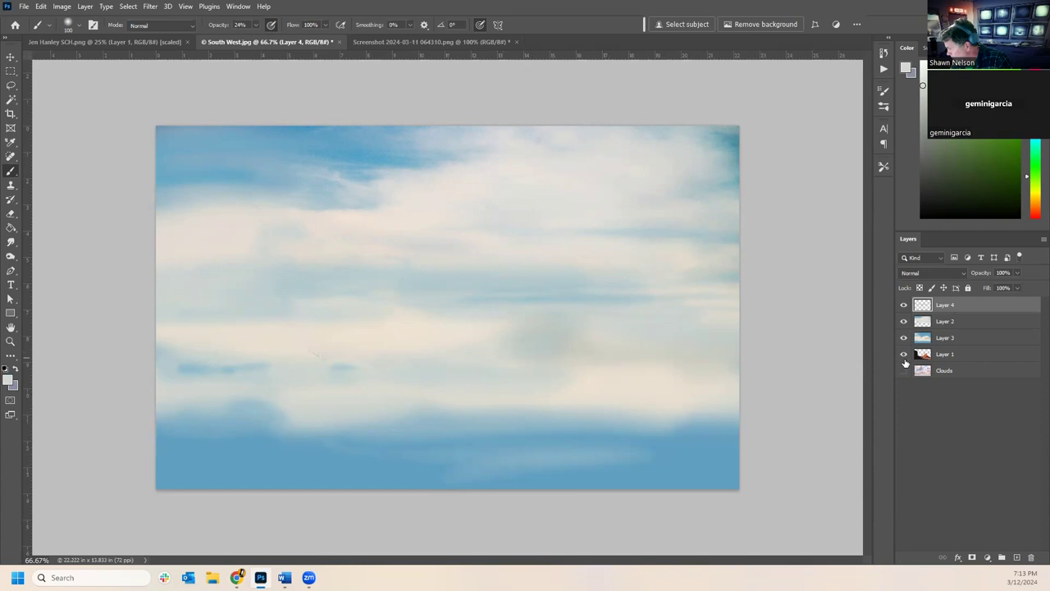
{"action": "left_click_drag", "start_coordinate": [940, 354], "coordinate": [954, 304]}
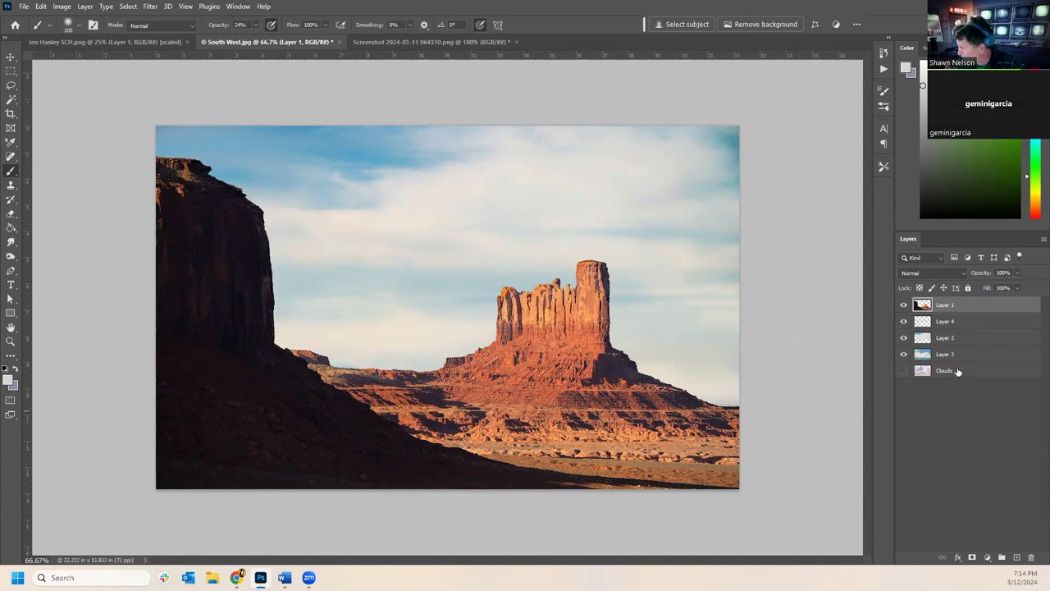
- Merge sky Layers 4, 2 and 3 into a single Layer 4
{"action": "left_click", "coordinate": [975, 351]}
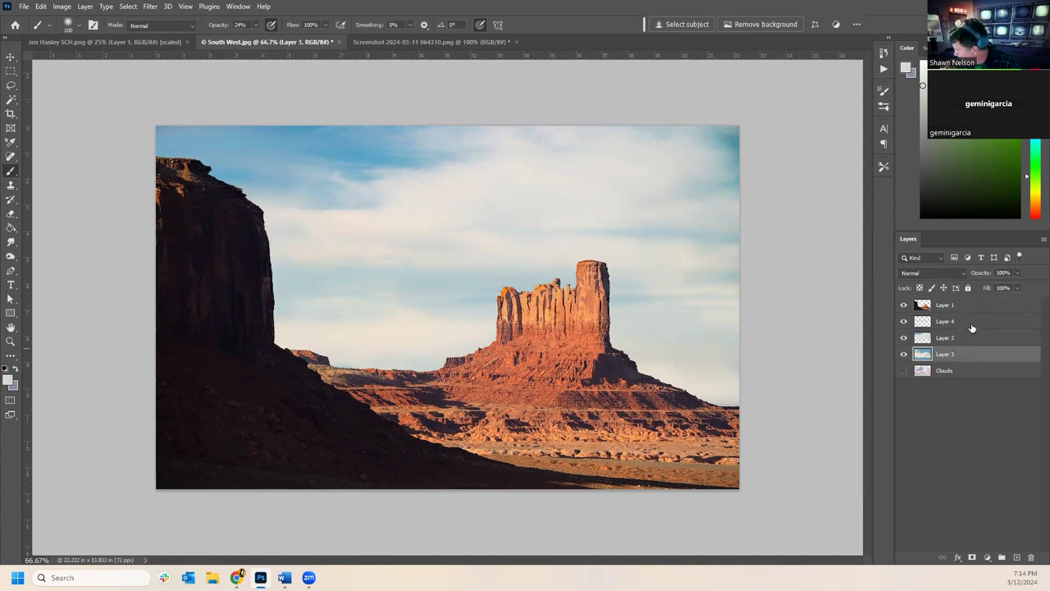
{"action": "left_click", "coordinate": [970, 323], "text": "shift"}
{"action": "right_click", "coordinate": [969, 323]}
{"action": "mouse_move", "coordinate": [963, 318]}
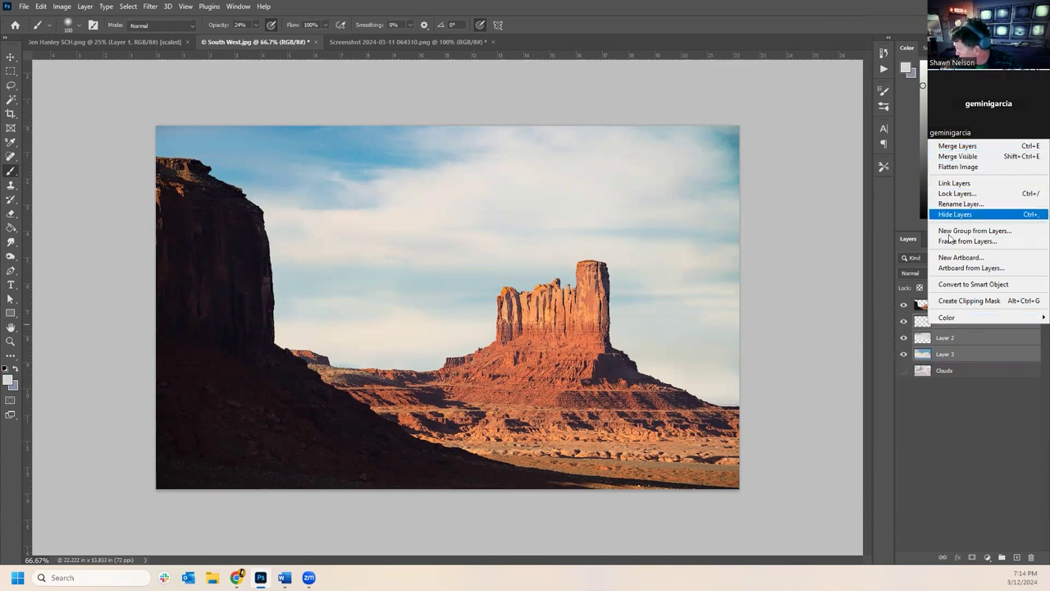
{"action": "left_click", "coordinate": [956, 145]}
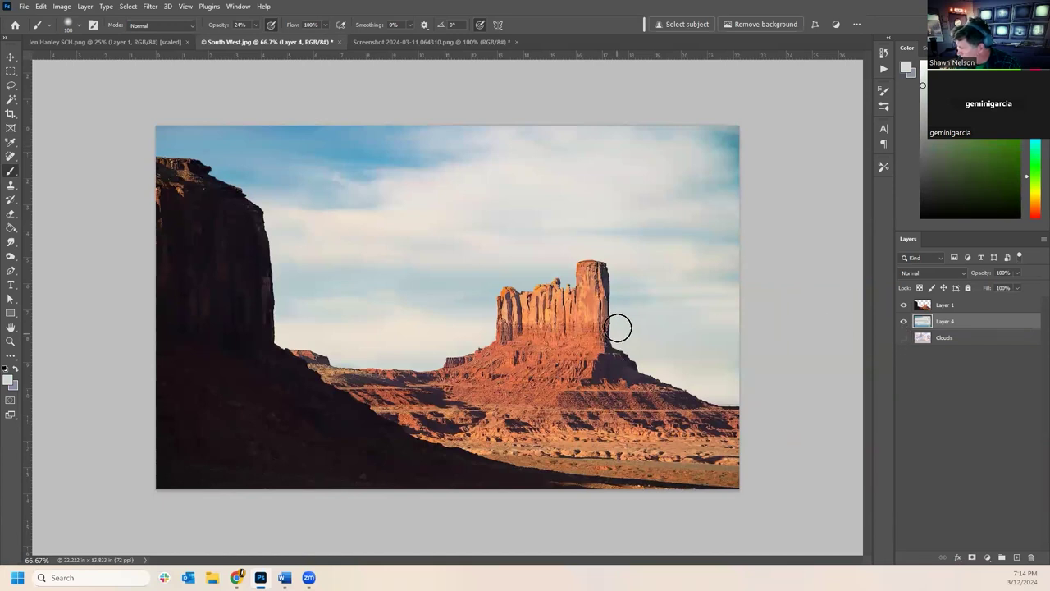
- Stretch Layer 4 to about 133% width by 115% height past the canvas edges
{"action": "left_click", "coordinate": [11, 57]}
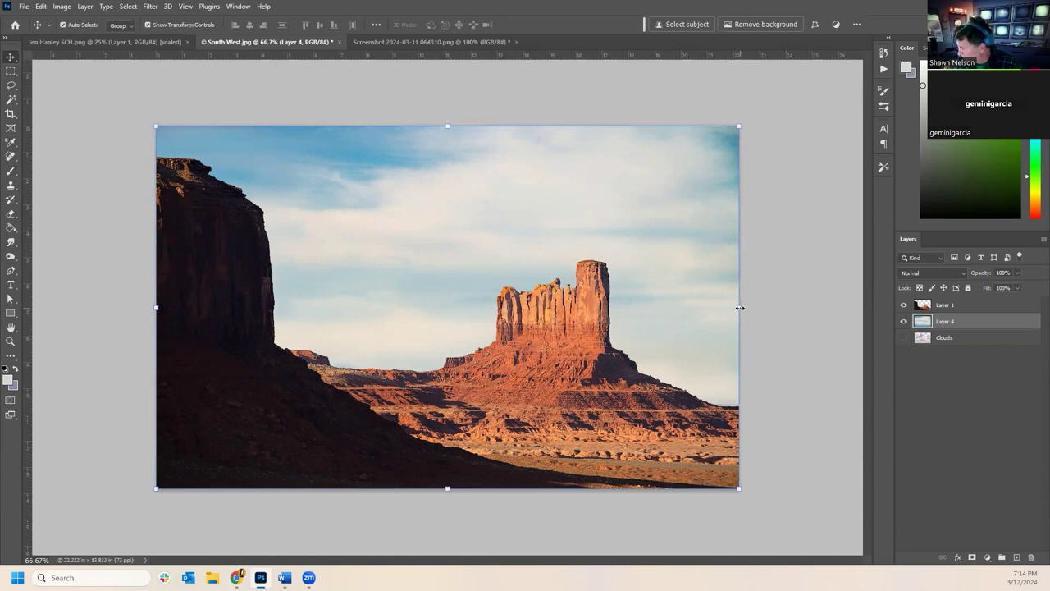
{"action": "left_click_drag", "start_coordinate": [740, 307], "coordinate": [854, 307]}
{"action": "left_click_drag", "start_coordinate": [508, 126], "coordinate": [503, 94]}
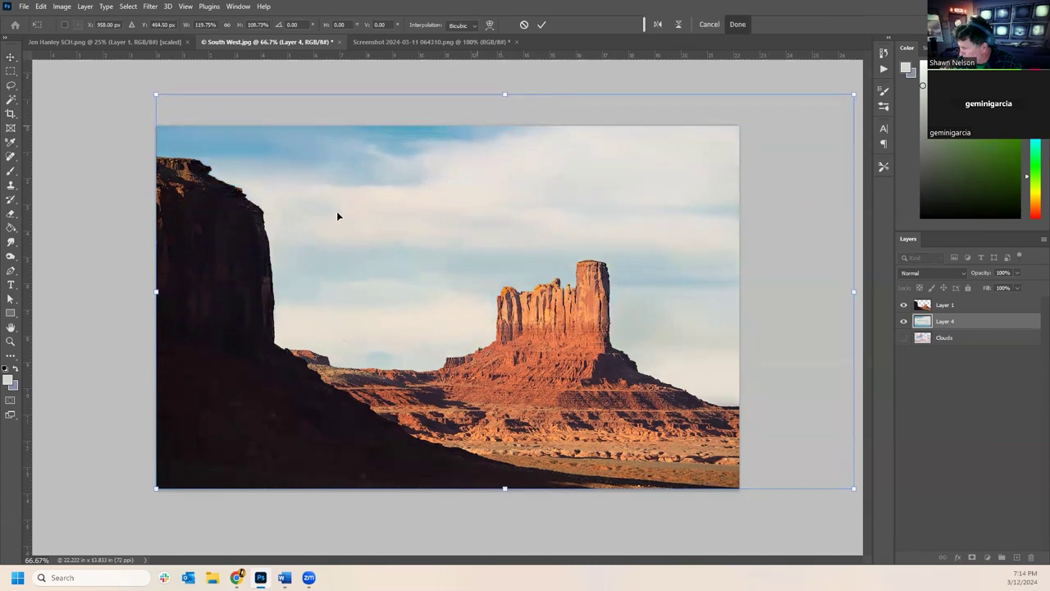
{"action": "left_click_drag", "start_coordinate": [158, 292], "coordinate": [76, 295]}
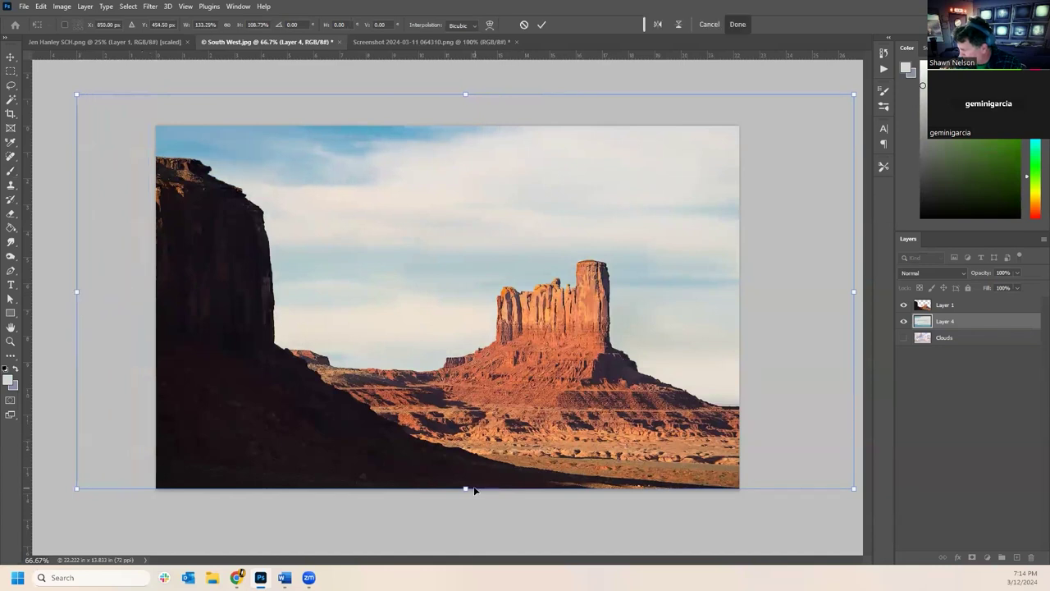
{"action": "left_click_drag", "start_coordinate": [466, 488], "coordinate": [466, 509]}
{"action": "mouse_move", "coordinate": [471, 250]}
{"action": "left_mouse_down"}
{"action": "mouse_move", "coordinate": [467, 239]}
{"action": "mouse_move", "coordinate": [468, 256]}
{"action": "left_mouse_up"}
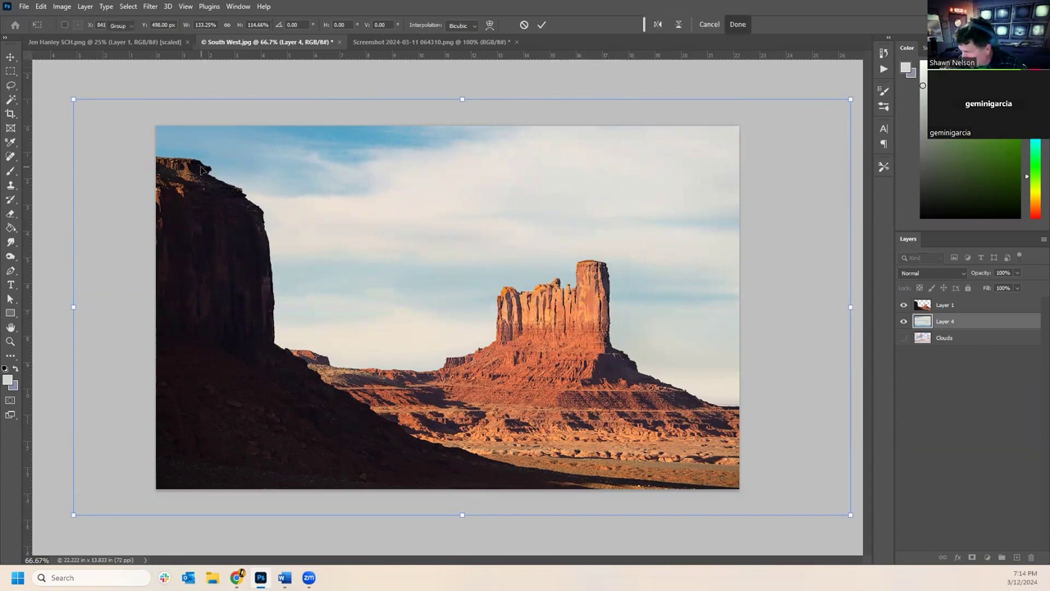
{"action": "left_click", "coordinate": [738, 24]}
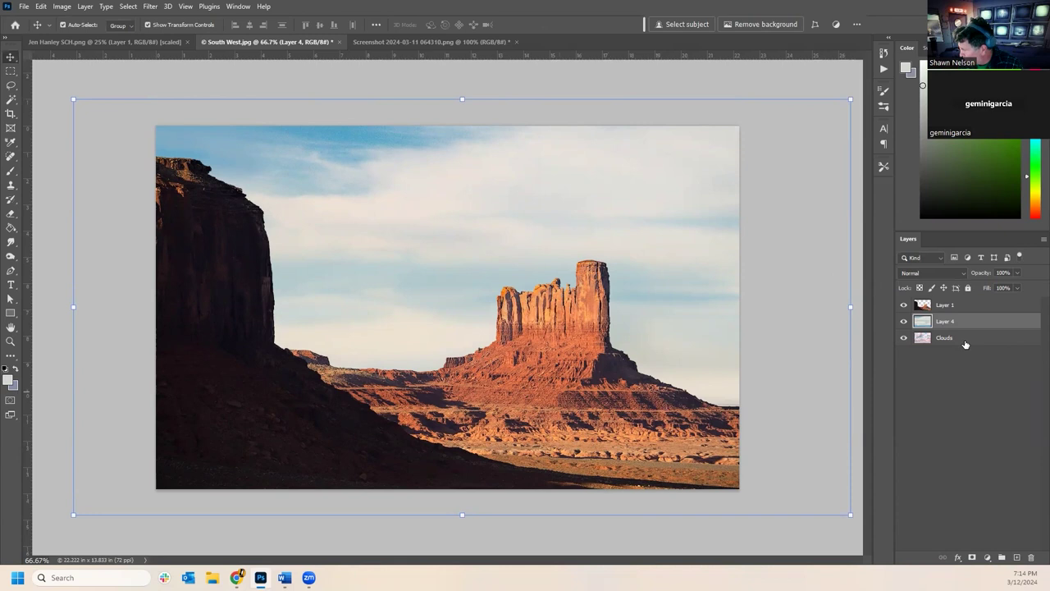
- Hide Layer 4 and select the Clouds layer directly on the canvas
{"action": "left_click", "coordinate": [904, 322]}
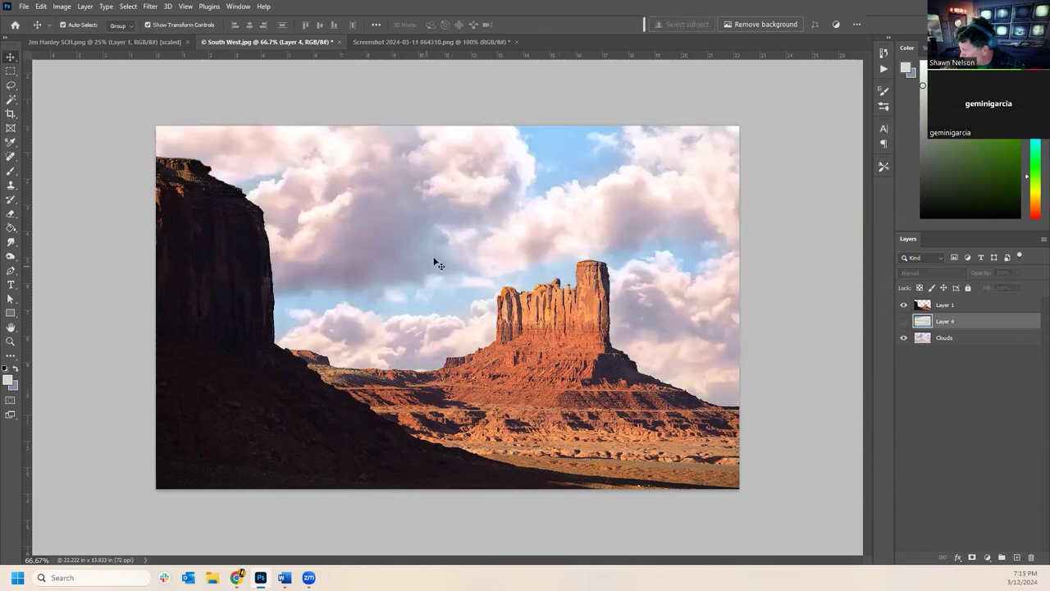
{"action": "key", "text": "ctrl"}
{"action": "left_click", "coordinate": [450, 180], "text": "ctrl"}
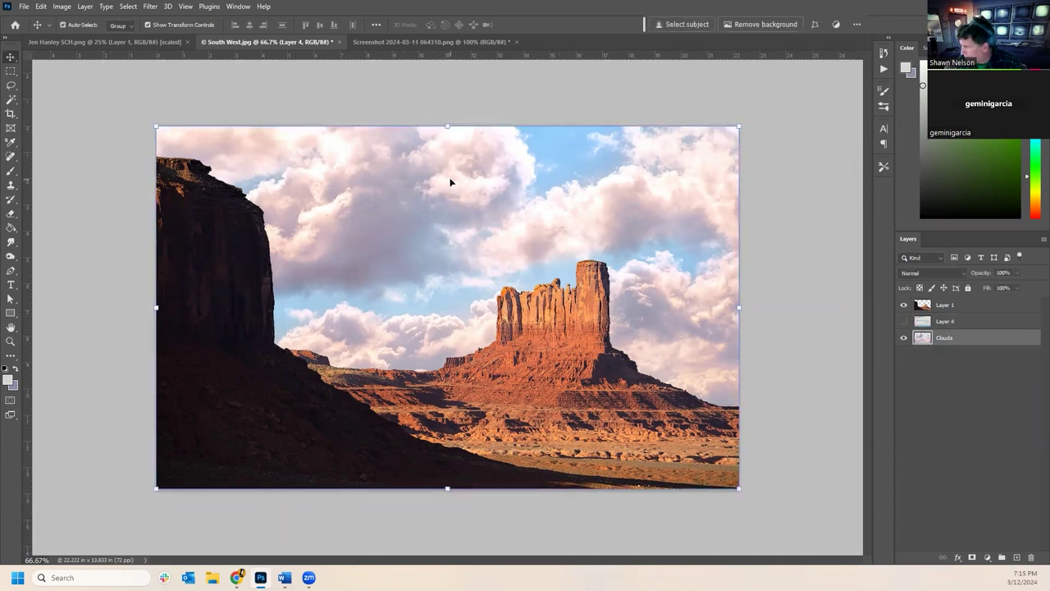
- Stretch Clouds to about 133.5% by 110%, zoom out, and show Layer 4 again
{"action": "left_click_drag", "start_coordinate": [740, 304], "coordinate": [814, 305]}
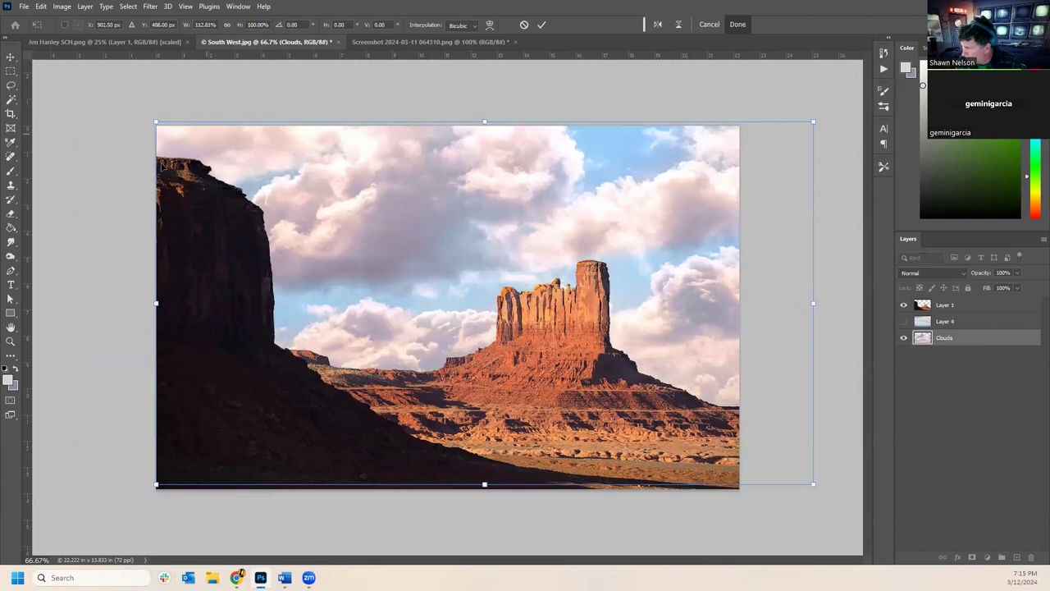
{"action": "left_click_drag", "start_coordinate": [155, 304], "coordinate": [64, 303]}
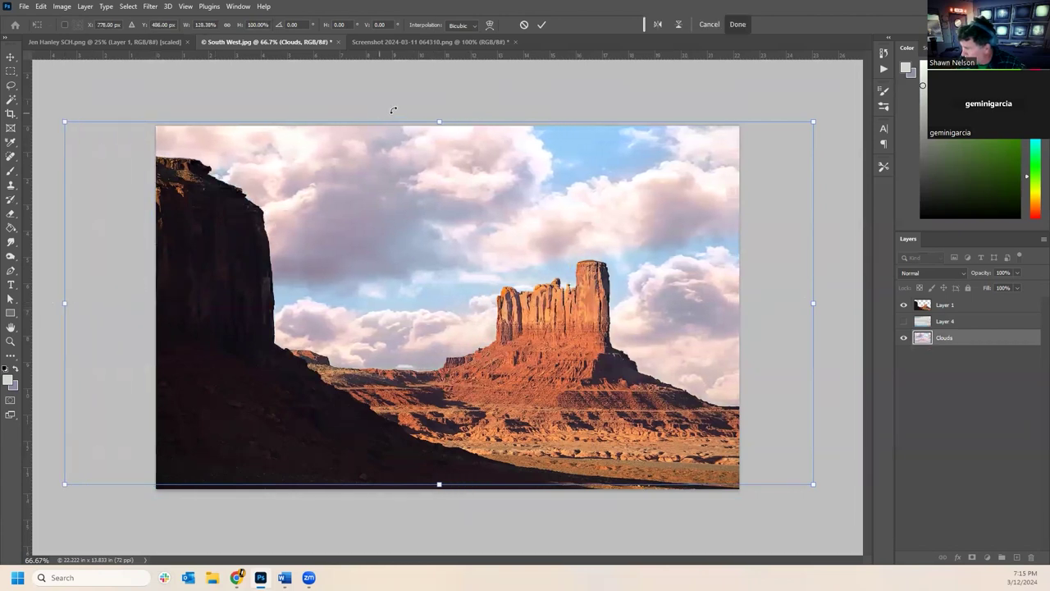
{"action": "left_click_drag", "start_coordinate": [441, 121], "coordinate": [438, 87]}
{"action": "left_click_drag", "start_coordinate": [430, 284], "coordinate": [419, 212]}
{"action": "left_click_drag", "start_coordinate": [802, 214], "coordinate": [831, 214]}
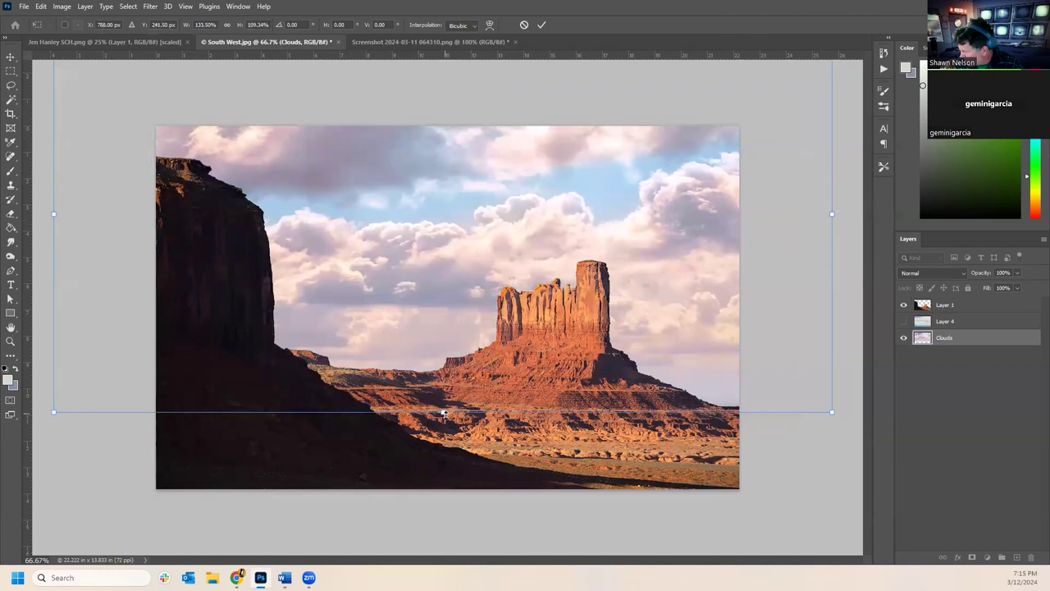
{"action": "left_click_drag", "start_coordinate": [442, 412], "coordinate": [442, 417]}
{"action": "left_click_drag", "start_coordinate": [53, 216], "coordinate": [44, 216]}
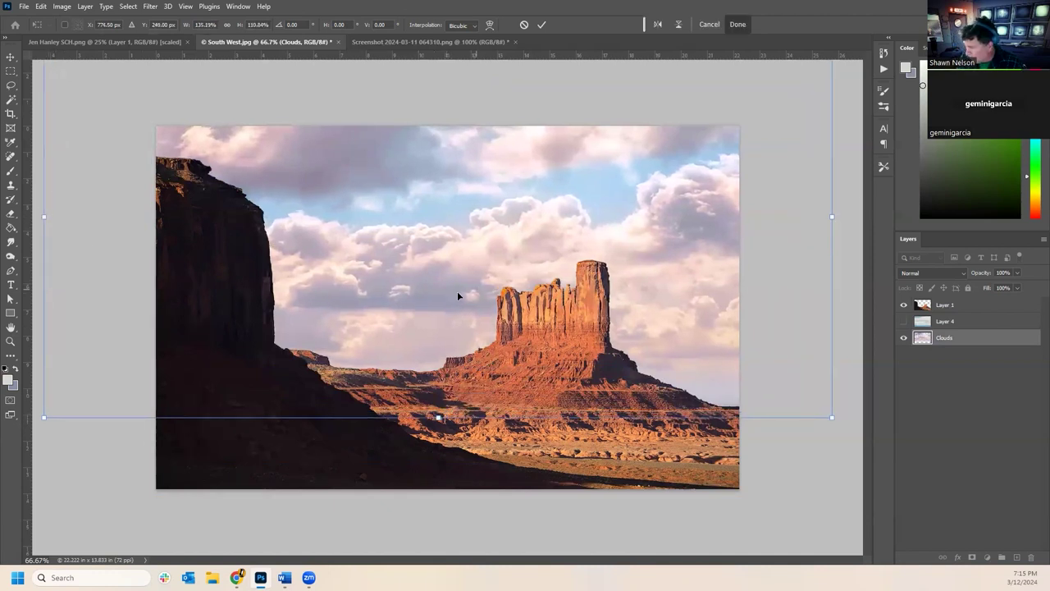
{"action": "left_click", "coordinate": [10, 342]}
{"action": "left_click", "coordinate": [360, 333], "text": "alt"}
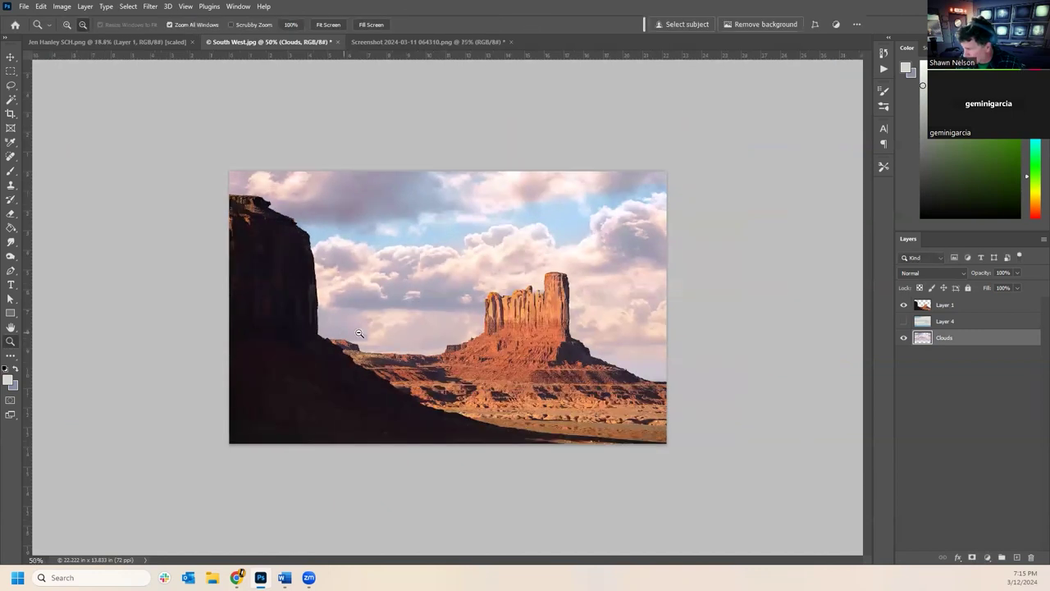
{"action": "left_click", "coordinate": [904, 320]}
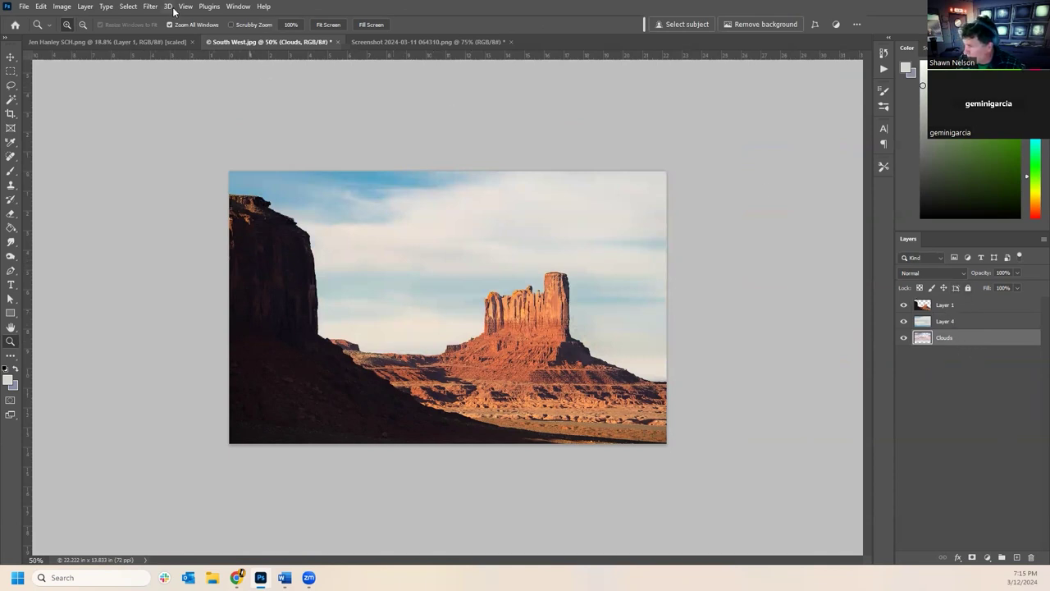
- Create a video timeline for the South West document's layers and enlarge the canvas area above it
{"action": "left_click", "coordinate": [238, 6]}
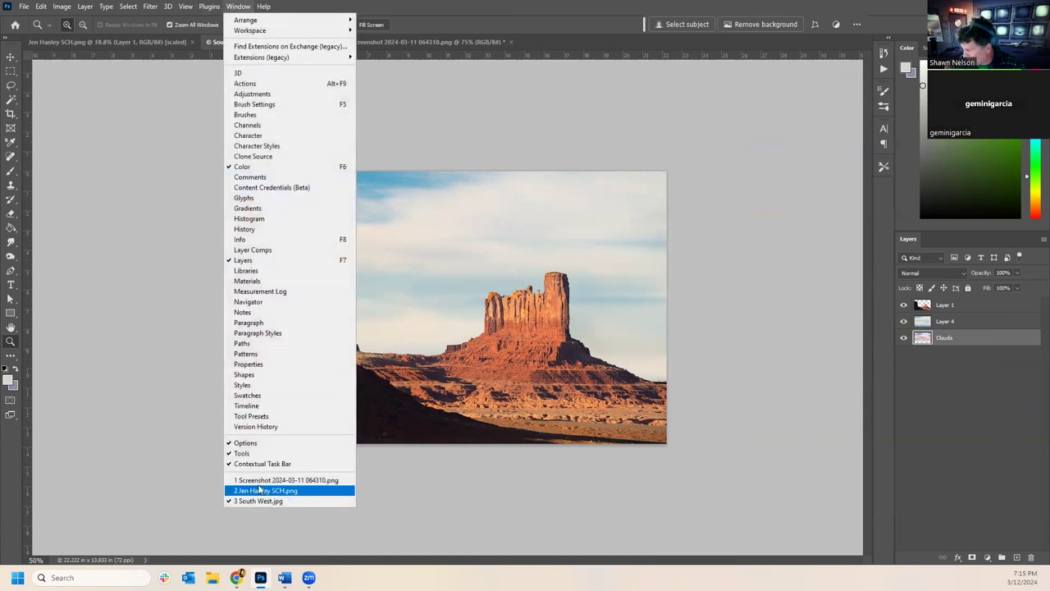
{"action": "left_click", "coordinate": [246, 406]}
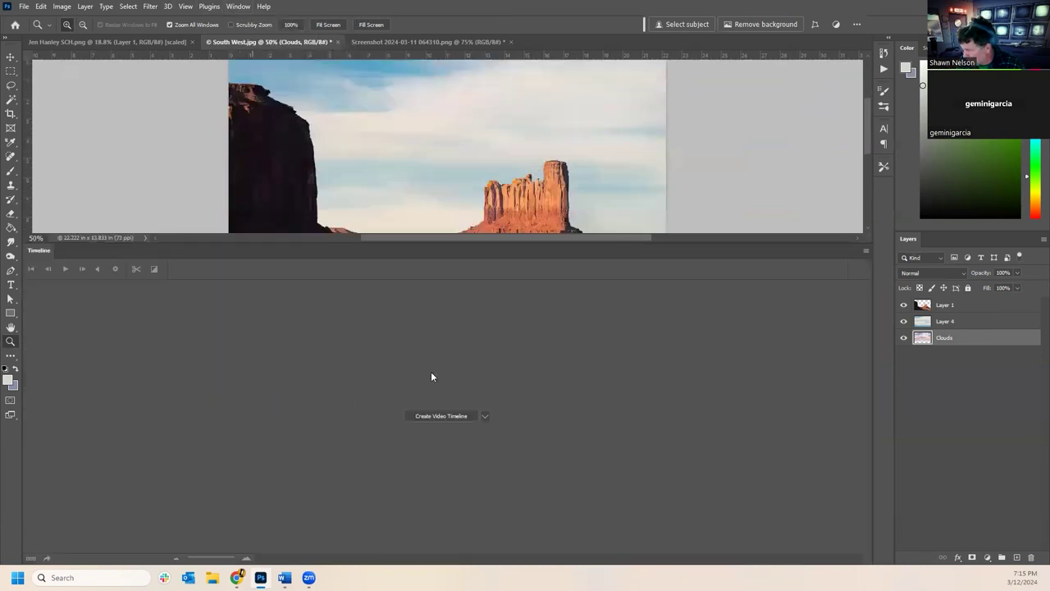
{"action": "left_click", "coordinate": [443, 416]}
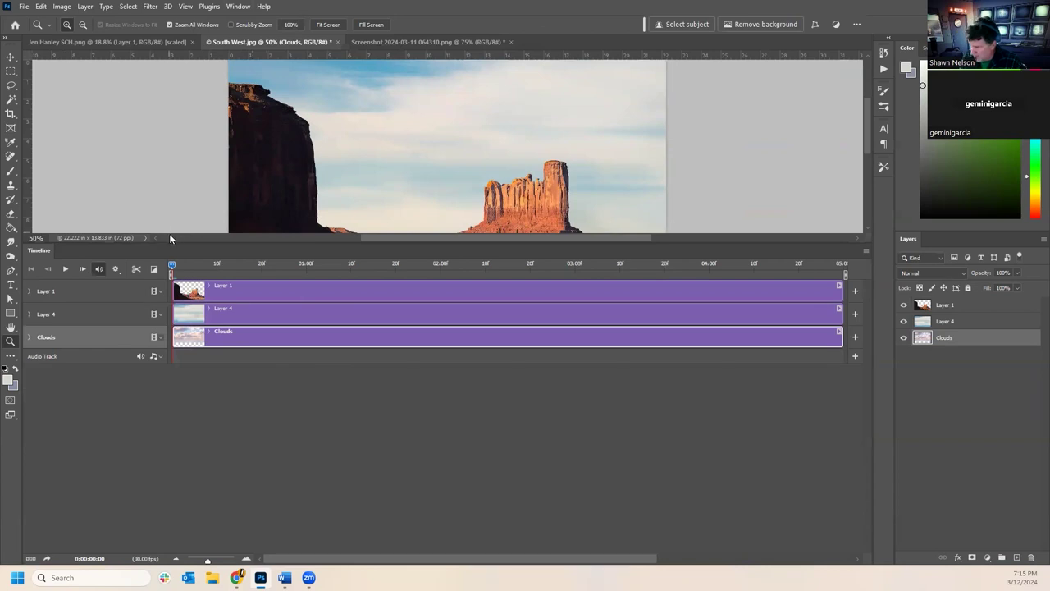
{"action": "left_click_drag", "start_coordinate": [174, 244], "coordinate": [159, 371]}
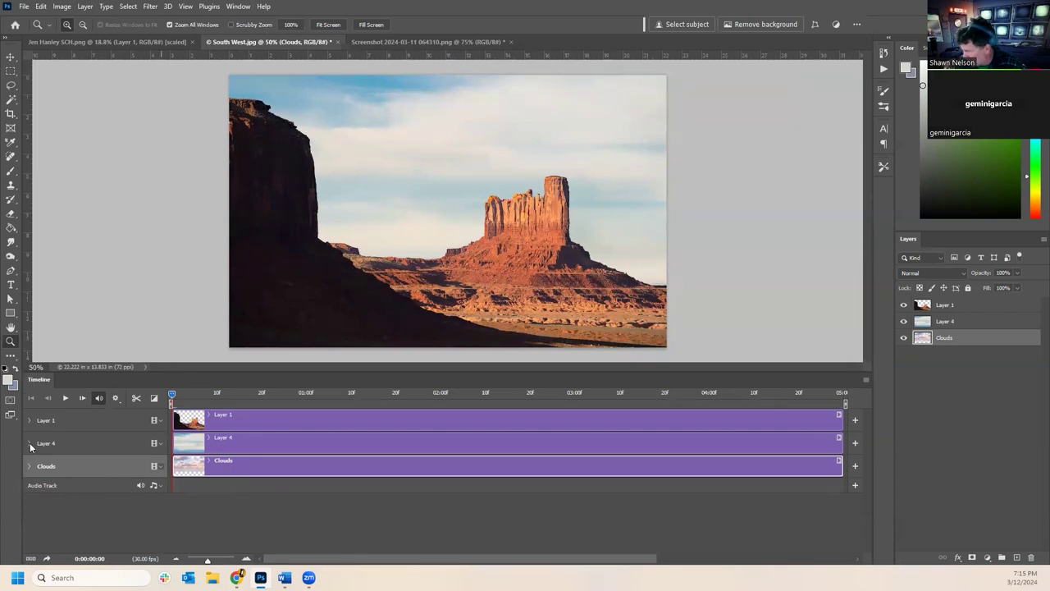
- Toggle Layer 4's visibility off and on twice to compare the two skies
{"action": "left_click", "coordinate": [903, 322]}
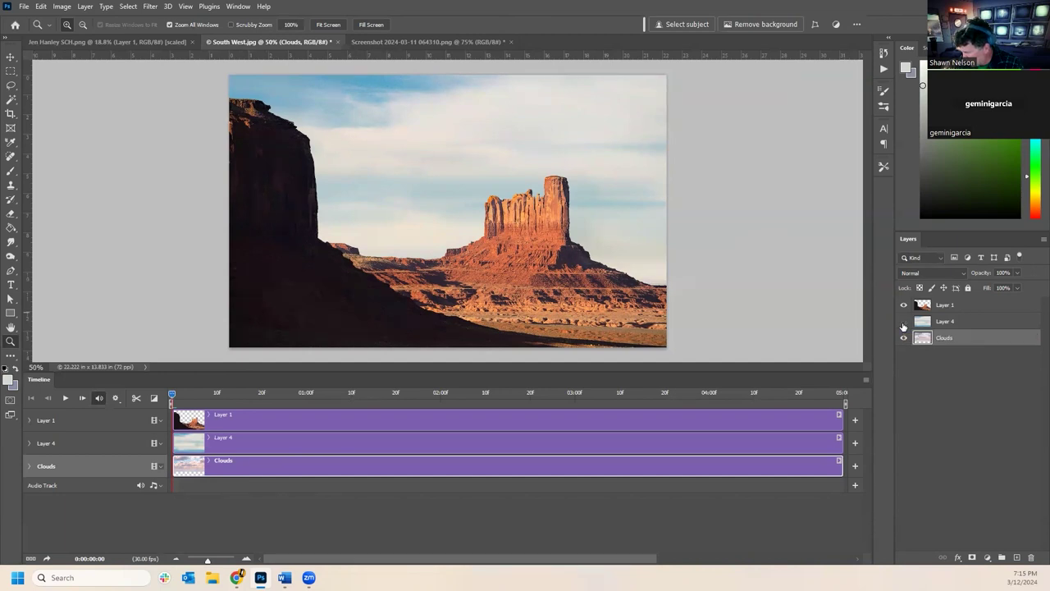
{"action": "left_click", "coordinate": [903, 323]}
{"action": "left_click", "coordinate": [903, 323]}
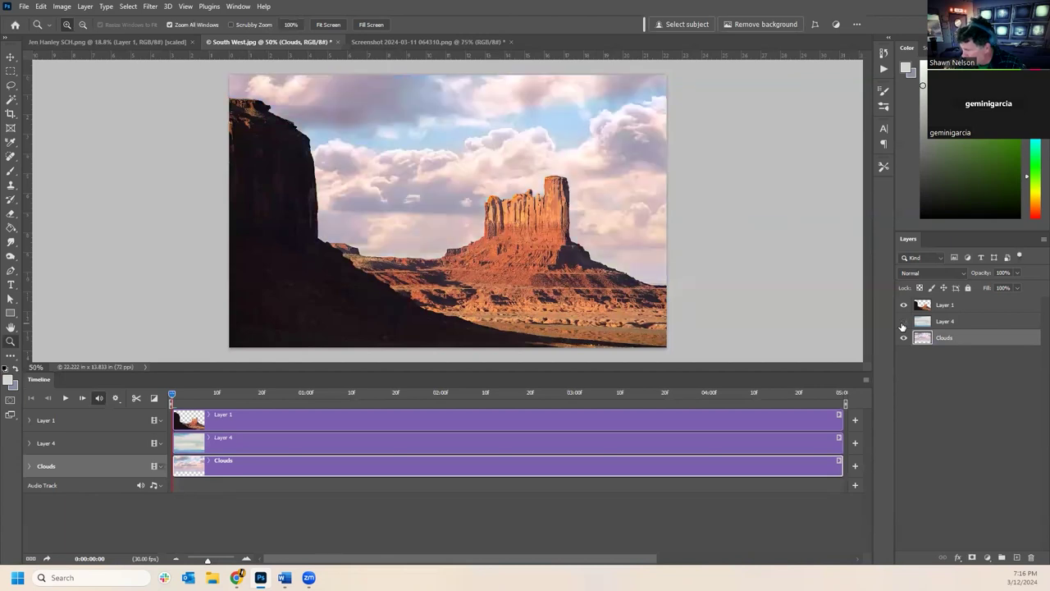
{"action": "left_click", "coordinate": [903, 323]}
- Enlarge the Timeline panel while expanding and collapsing the Clouds and Layer 4 tracks
{"action": "left_click", "coordinate": [29, 467]}
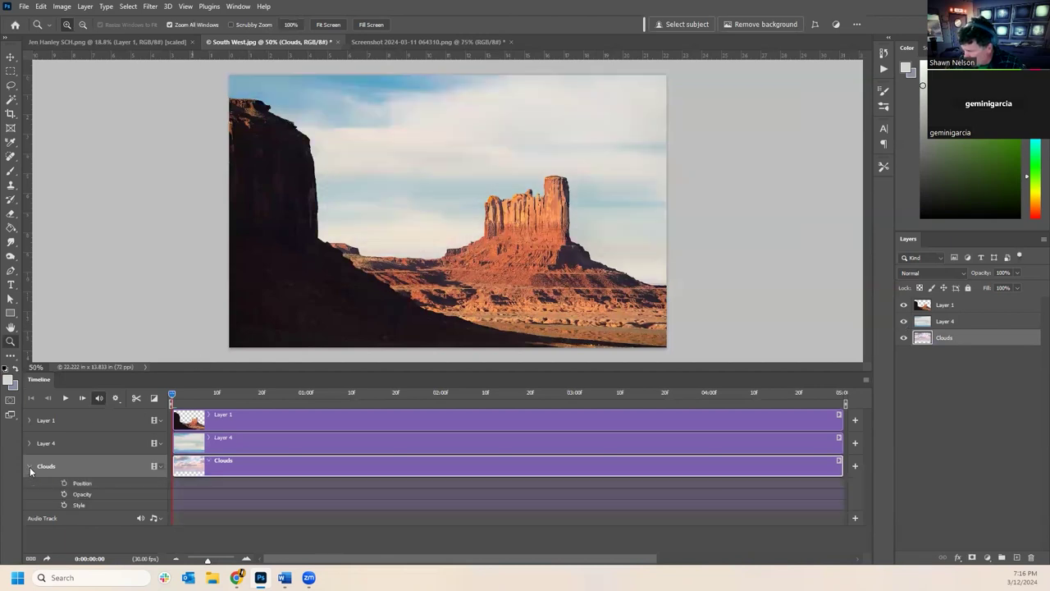
{"action": "left_click", "coordinate": [30, 443]}
{"action": "left_click", "coordinate": [48, 419]}
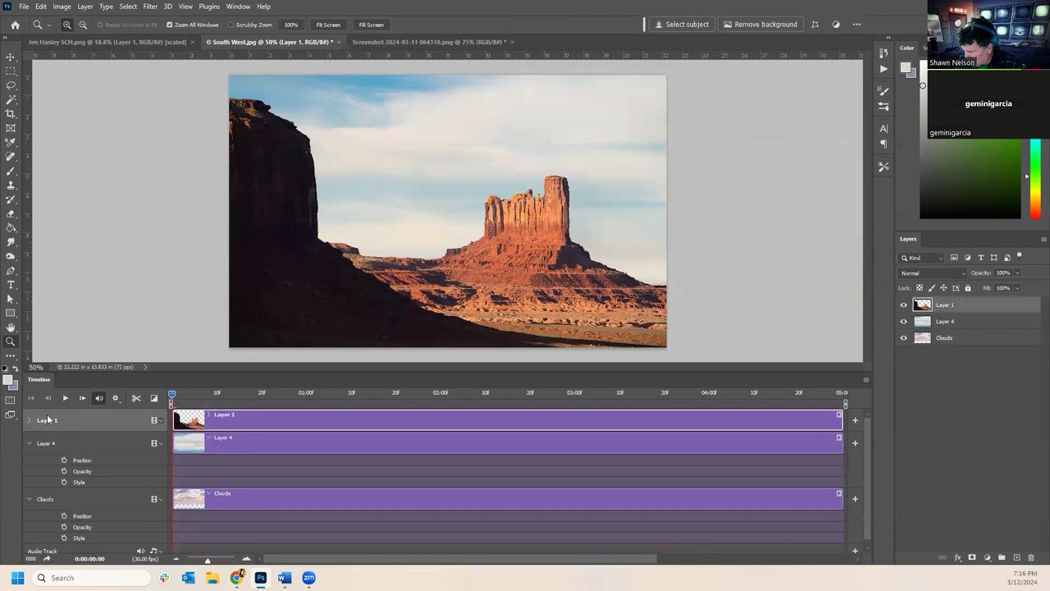
{"action": "left_click_drag", "start_coordinate": [202, 371], "coordinate": [98, 220]}
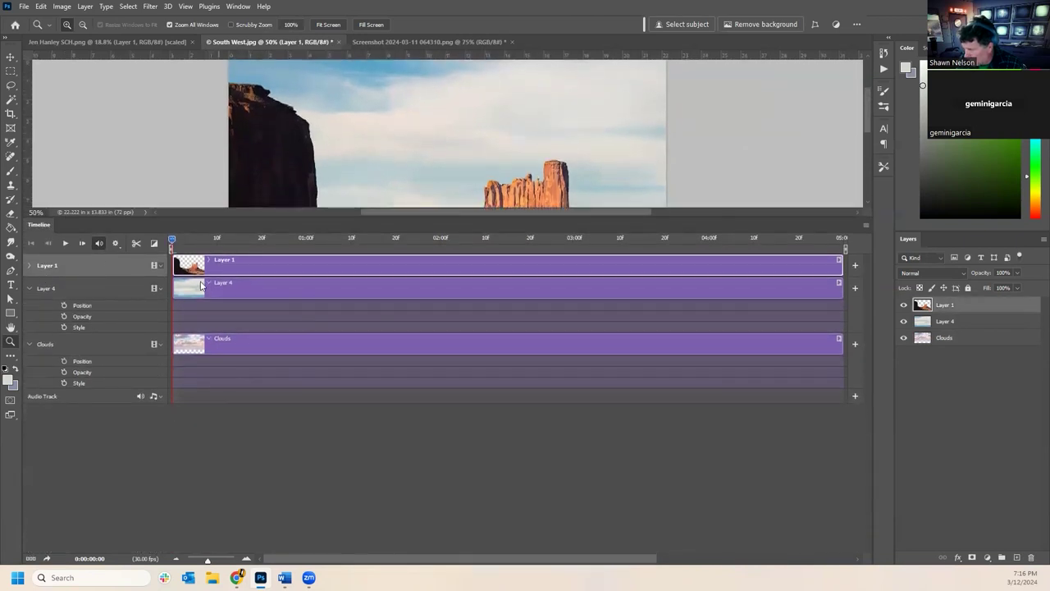
{"action": "left_click", "coordinate": [32, 294]}
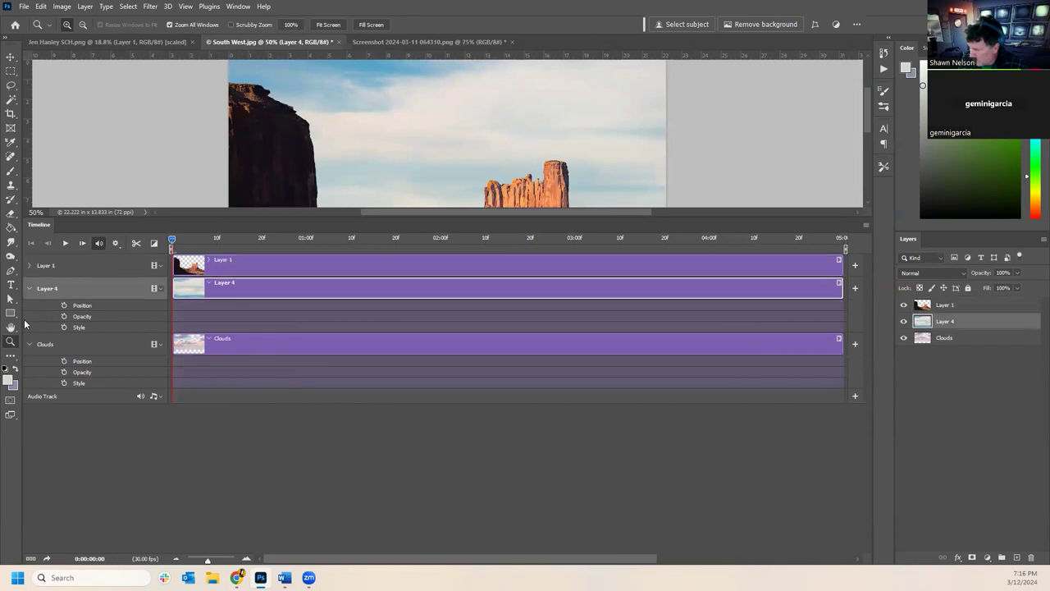
{"action": "left_click", "coordinate": [29, 345]}
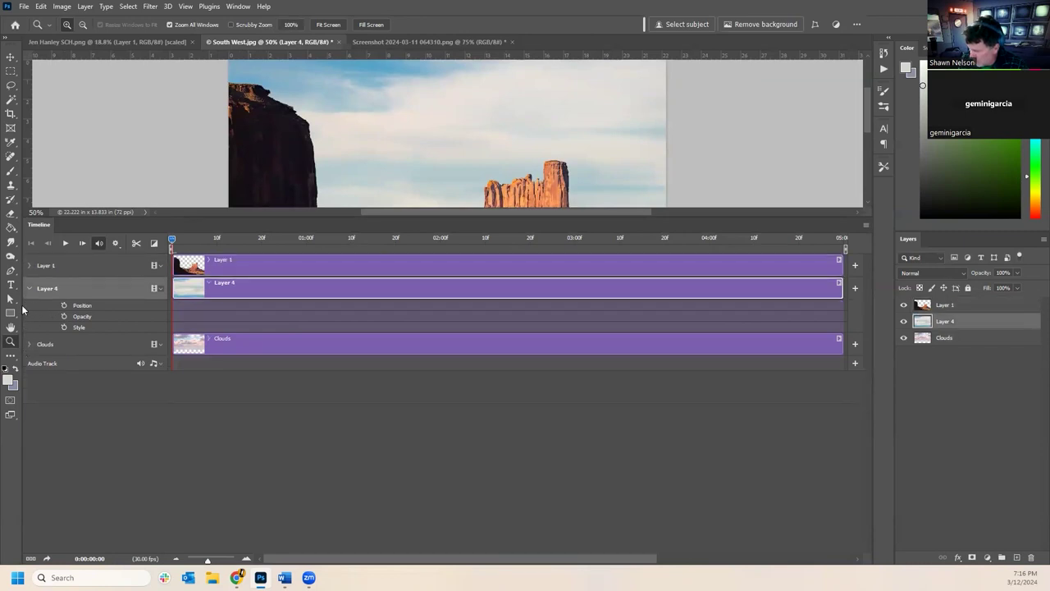
{"action": "left_click", "coordinate": [28, 289]}
- Expand the Clouds, Layer 4 and Layer 1 tracks to show Position, Opacity and Style
{"action": "left_click", "coordinate": [48, 265]}
{"action": "left_click", "coordinate": [43, 289]}
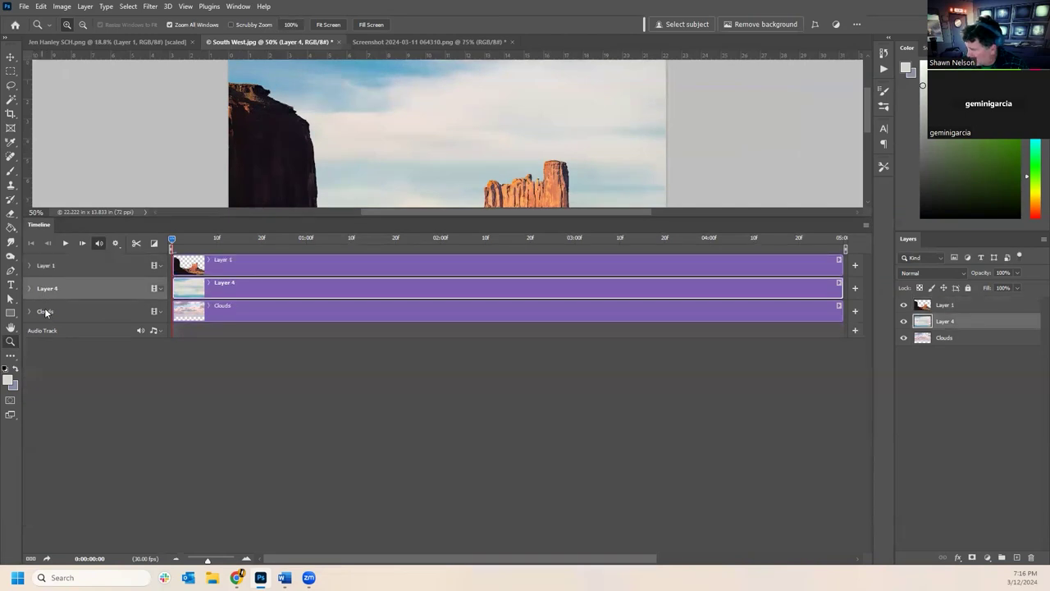
{"action": "left_click", "coordinate": [46, 312]}
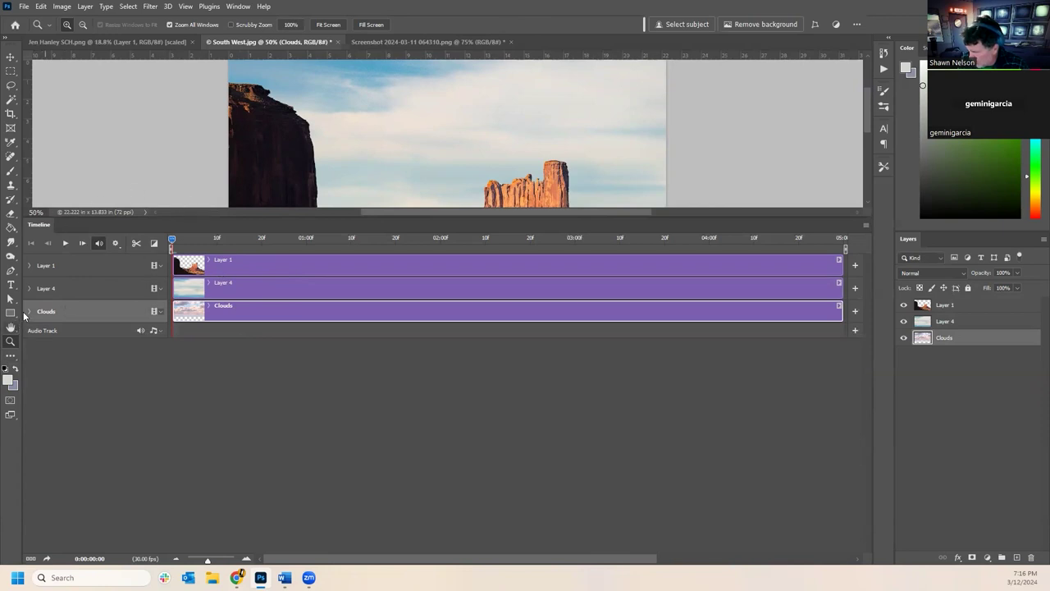
{"action": "left_click", "coordinate": [28, 312]}
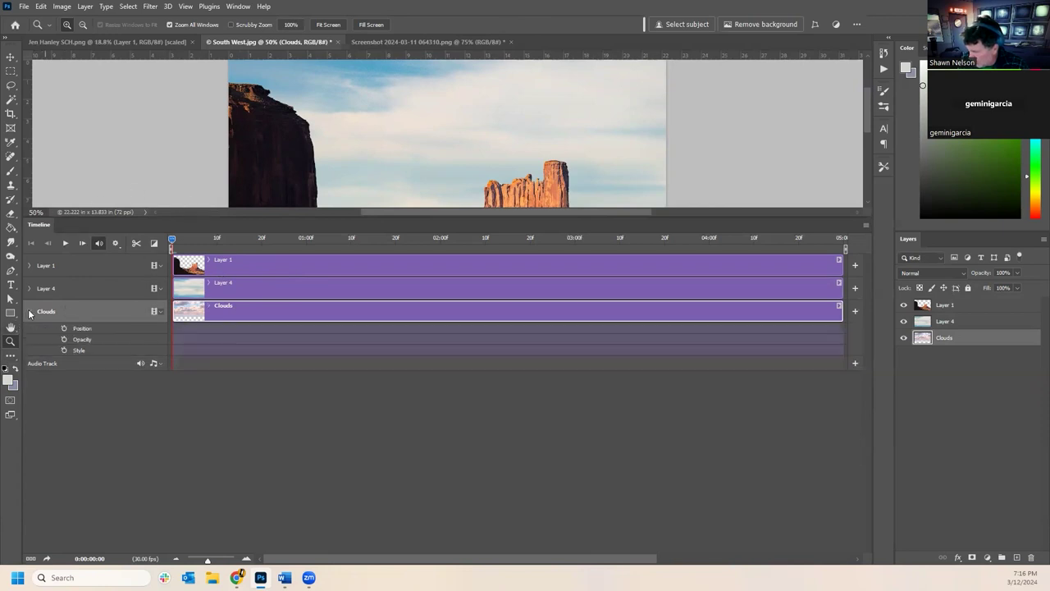
{"action": "left_click", "coordinate": [30, 290]}
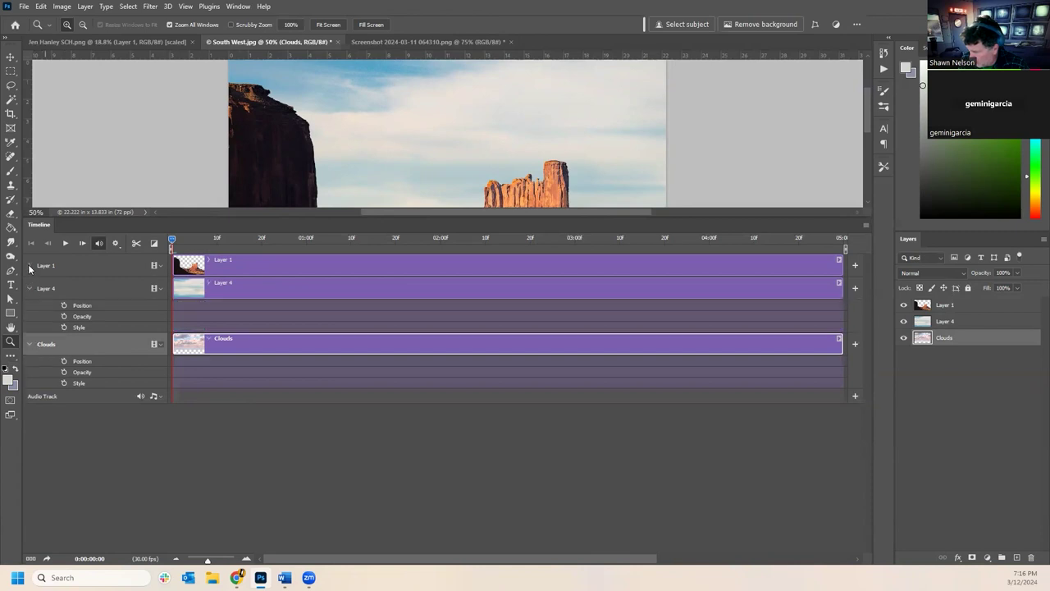
{"action": "left_click", "coordinate": [29, 266]}
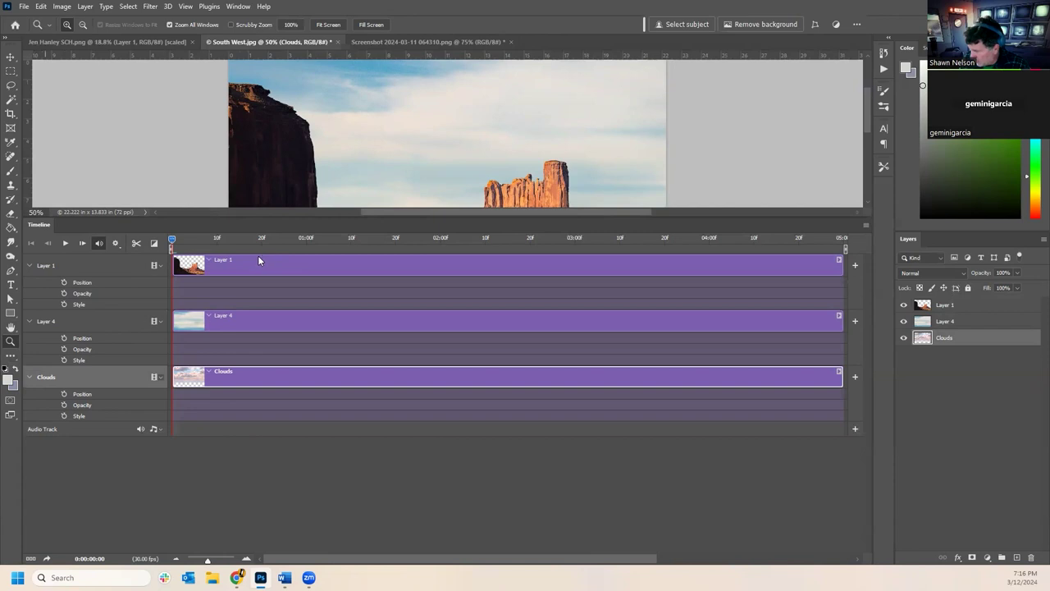
- Shorten Layer 1's clip to about one second and start Layer 4's clip where it ends
{"action": "left_click_drag", "start_coordinate": [175, 239], "coordinate": [195, 240]}
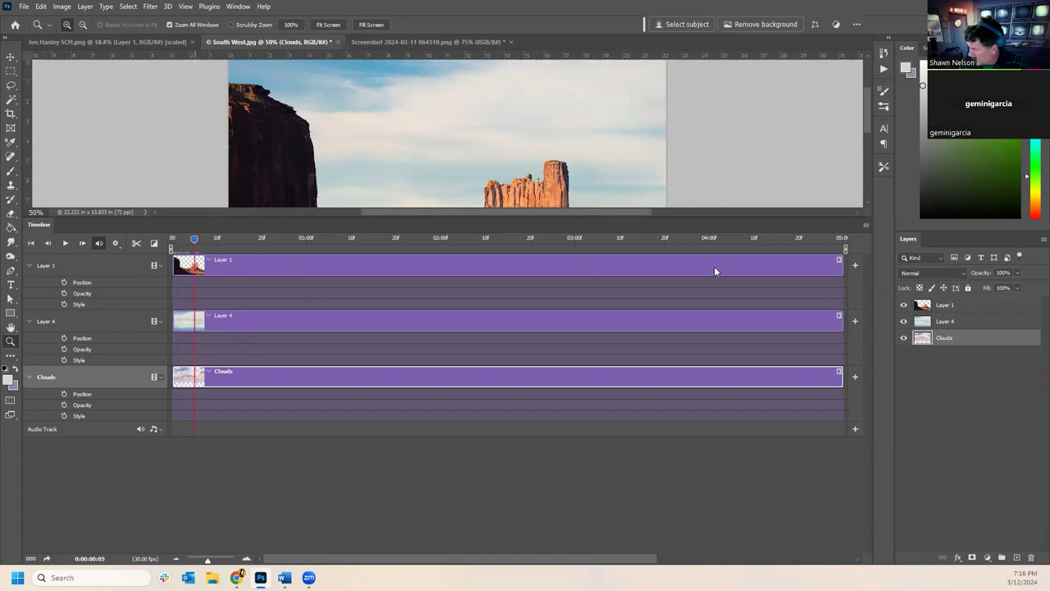
{"action": "left_click_drag", "start_coordinate": [840, 266], "coordinate": [256, 269]}
{"action": "left_click_drag", "start_coordinate": [248, 321], "coordinate": [333, 316]}
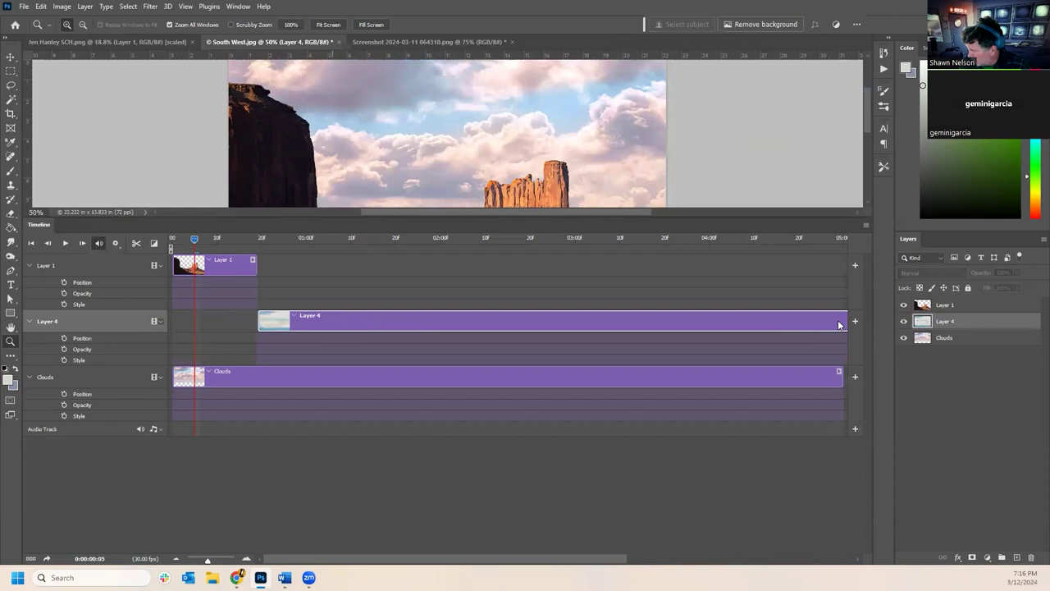
{"action": "left_click", "coordinate": [333, 246]}
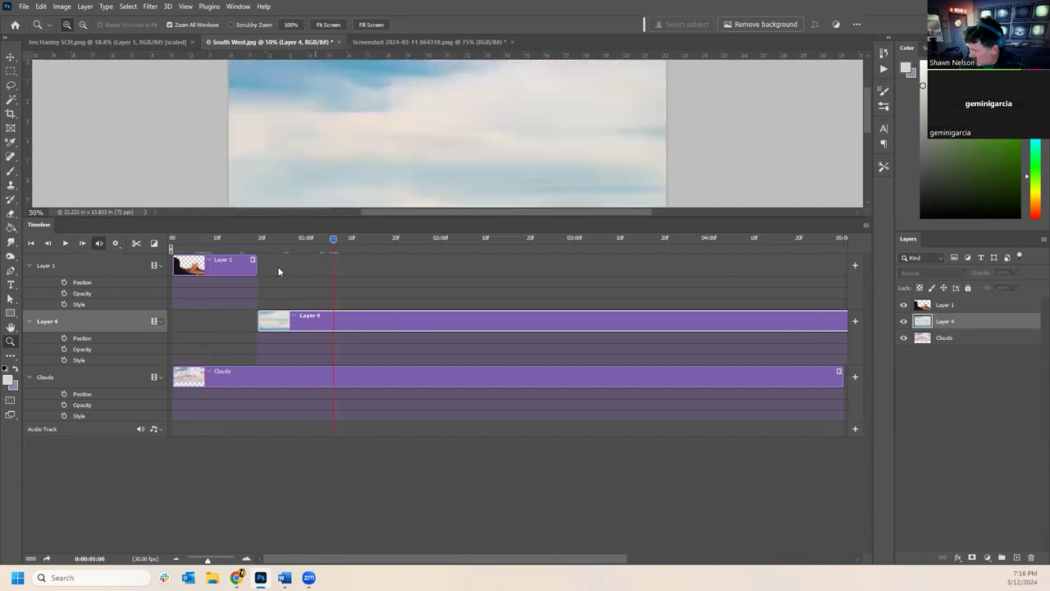
{"action": "left_click_drag", "start_coordinate": [321, 274], "coordinate": [169, 304]}
- Move Layer 4's clip to start at 0:00 and extend Layer 1's clip to 05:00
{"action": "left_click_drag", "start_coordinate": [336, 323], "coordinate": [299, 320]}
{"action": "mouse_move", "coordinate": [255, 265]}
{"action": "left_mouse_down"}
{"action": "mouse_move", "coordinate": [845, 264]}
{"action": "mouse_move", "coordinate": [820, 268]}
{"action": "left_mouse_up"}
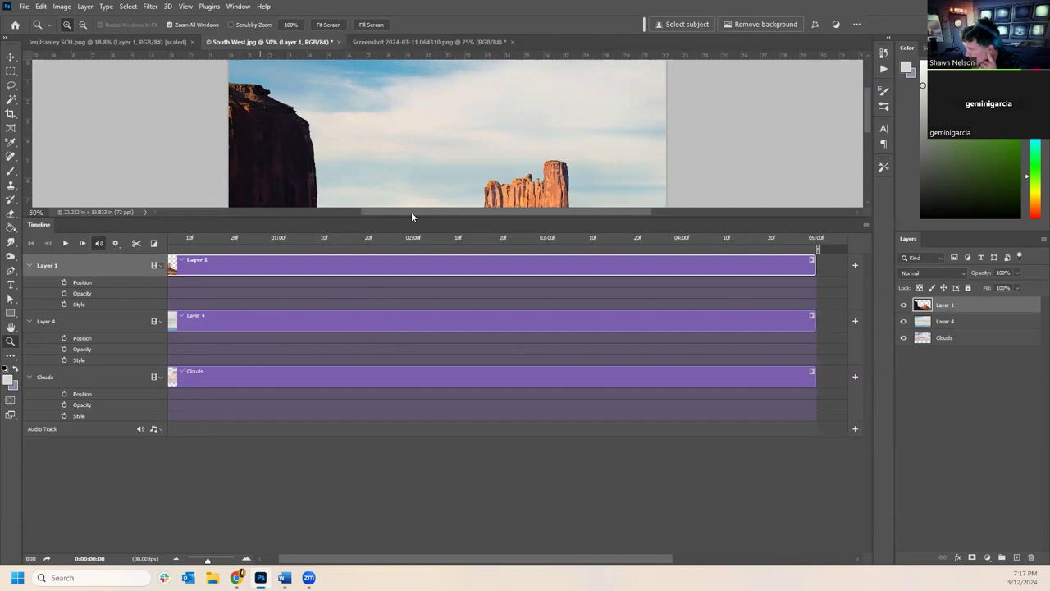
{"action": "scroll", "coordinate": [412, 173], "scroll_direction": "down", "scroll_amount": 1}
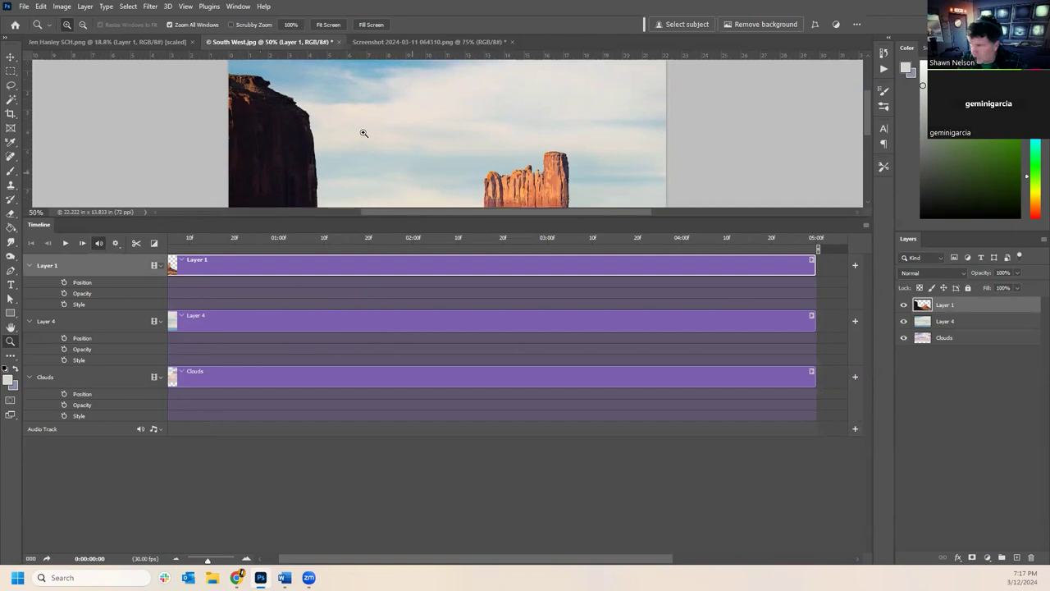
- Fit the image to the screen, then play the timeline and return to the start
{"action": "left_click", "coordinate": [331, 25]}
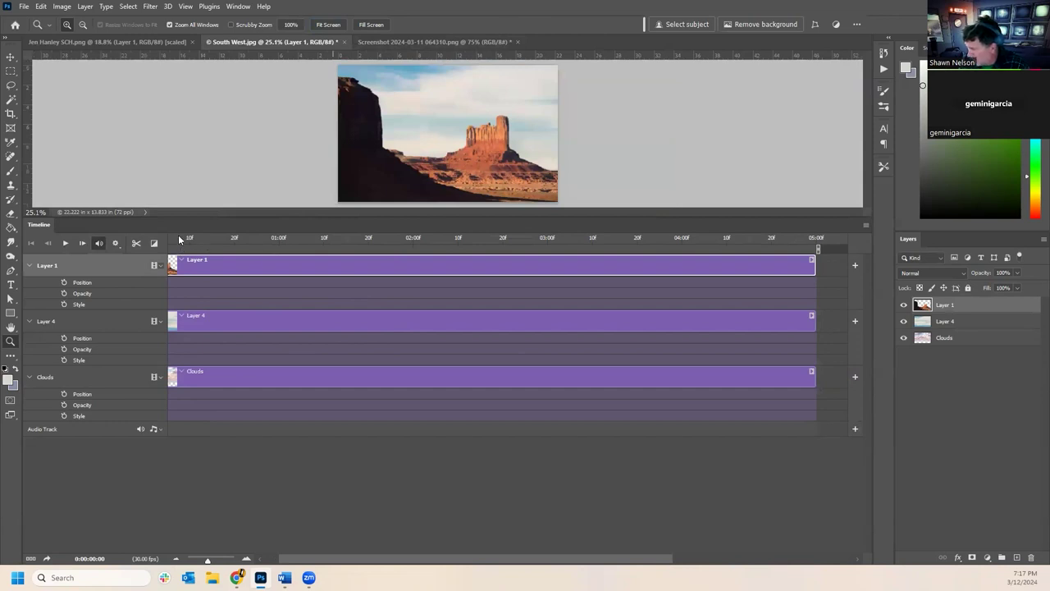
{"action": "left_click", "coordinate": [285, 238]}
{"action": "key", "text": "space"}
{"action": "key", "text": "Home"}
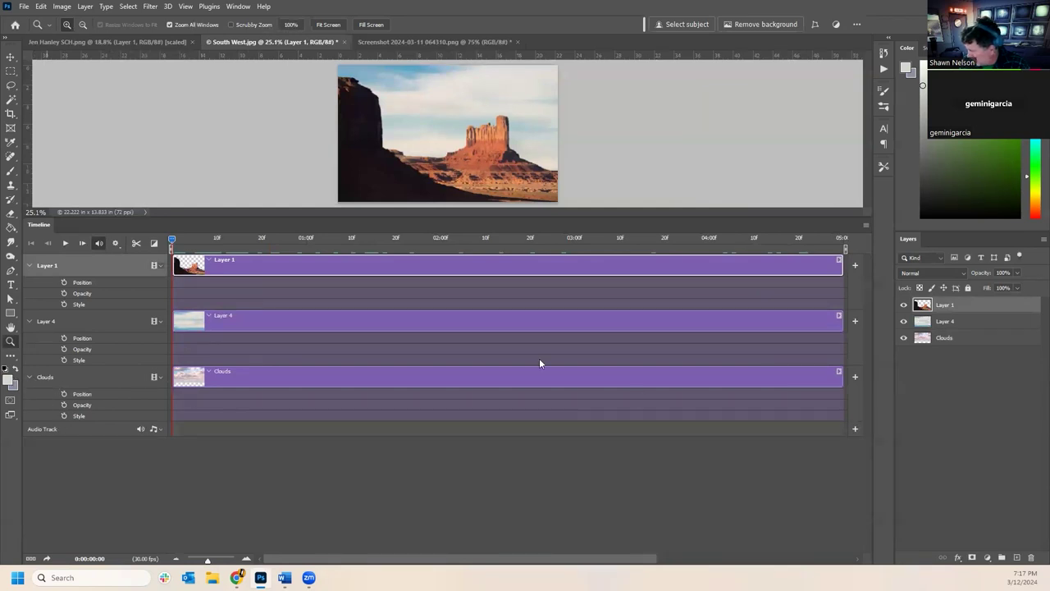
- Toggle a sky layer to compare, add then remove a Clouds opacity keyframe, and select Layer 4's clip
{"action": "left_click", "coordinate": [903, 322]}
{"action": "left_click", "coordinate": [903, 322]}
{"action": "left_click", "coordinate": [64, 405]}
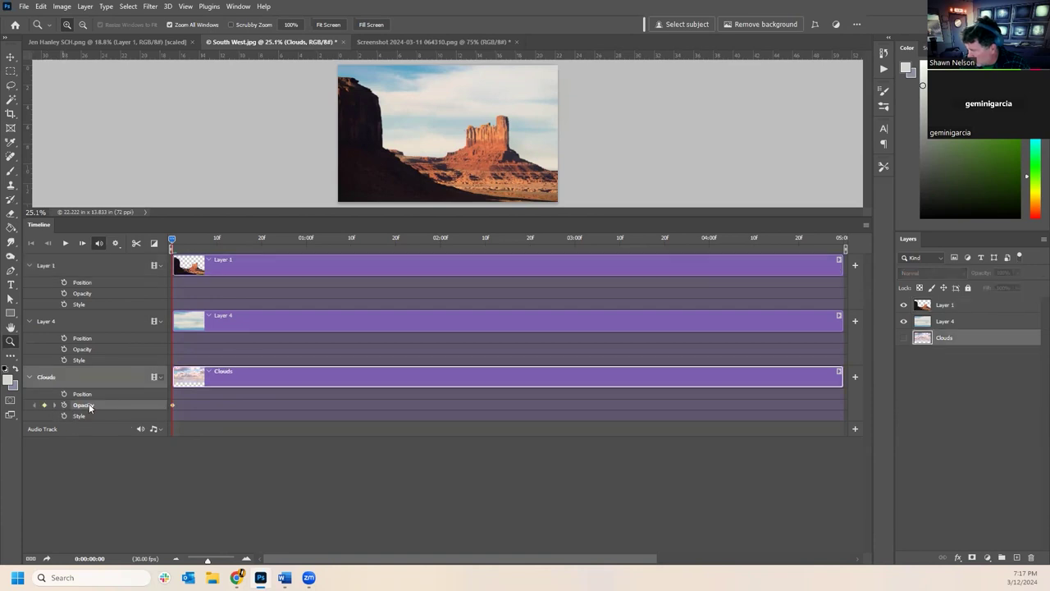
{"action": "left_click", "coordinate": [45, 408]}
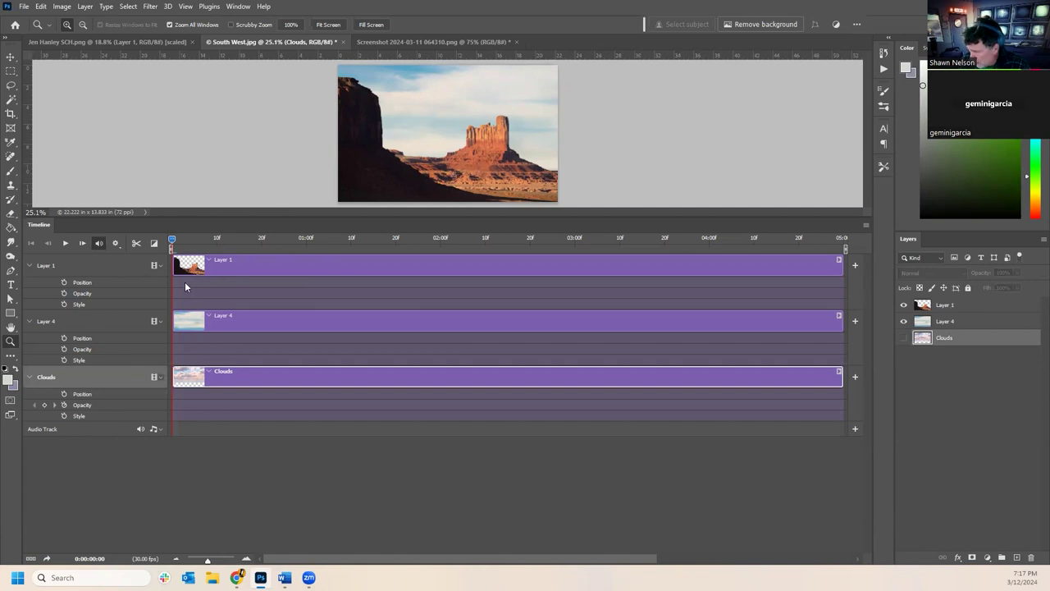
{"action": "left_click", "coordinate": [281, 318]}
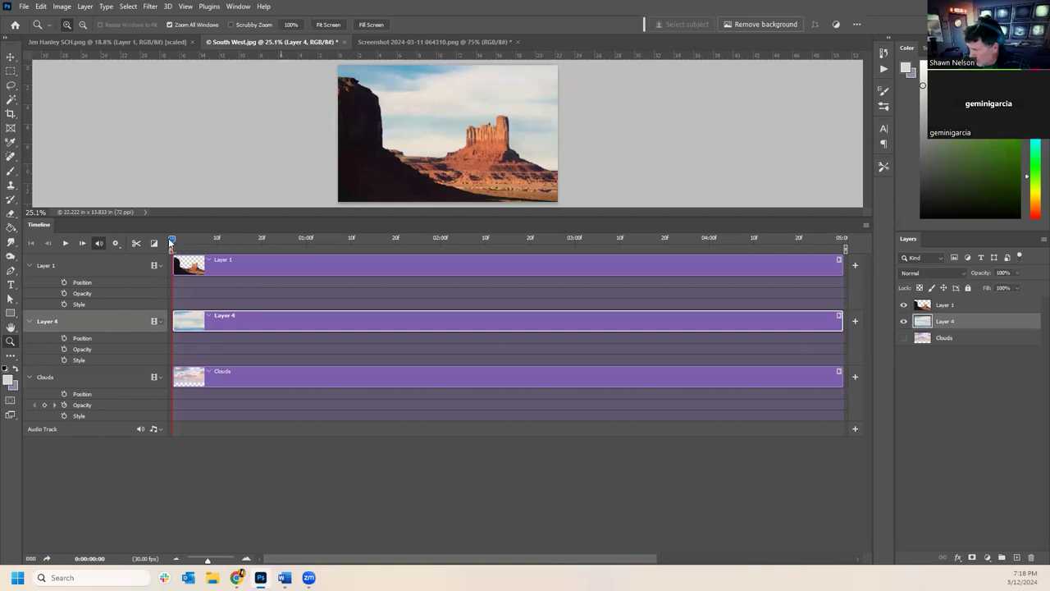
- Add Layer 4 Position keyframes at the timeline start and at the last frame
{"action": "mouse_move", "coordinate": [171, 242]}
{"action": "left_mouse_down"}
{"action": "mouse_move", "coordinate": [831, 234]}
{"action": "mouse_move", "coordinate": [223, 240]}
{"action": "mouse_move", "coordinate": [172, 258]}
{"action": "left_mouse_up"}
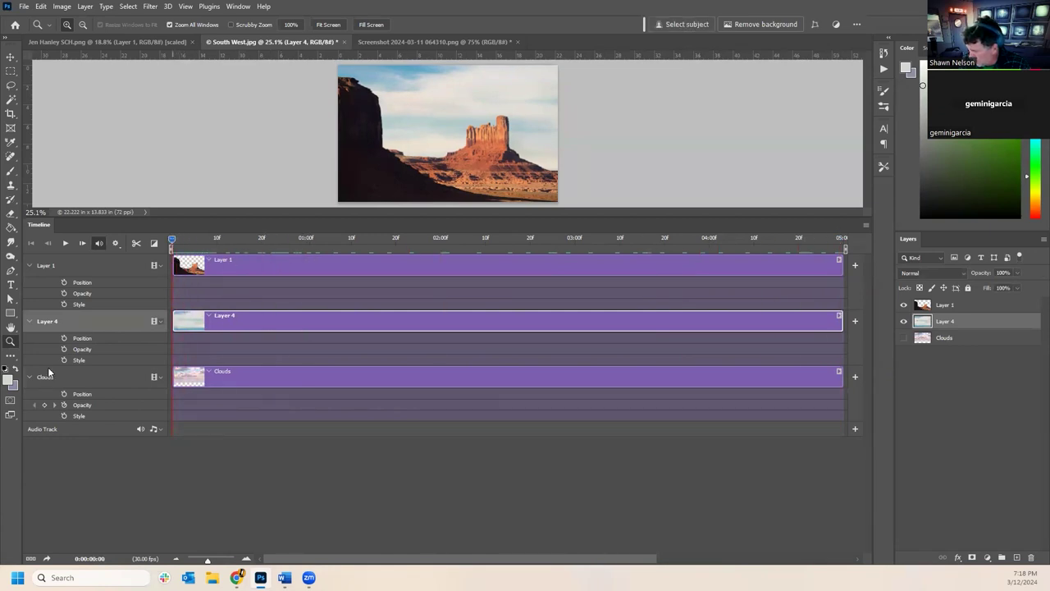
{"action": "left_click", "coordinate": [64, 338]}
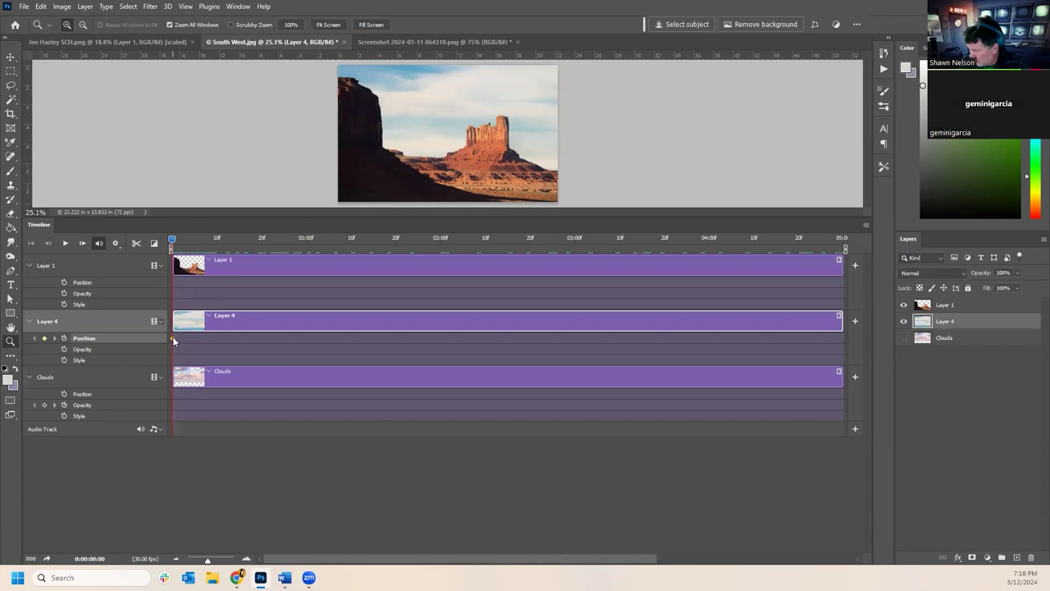
{"action": "left_click_drag", "start_coordinate": [174, 239], "coordinate": [181, 238]}
{"action": "left_click", "coordinate": [395, 239]}
{"action": "left_click_drag", "start_coordinate": [775, 262], "coordinate": [840, 260]}
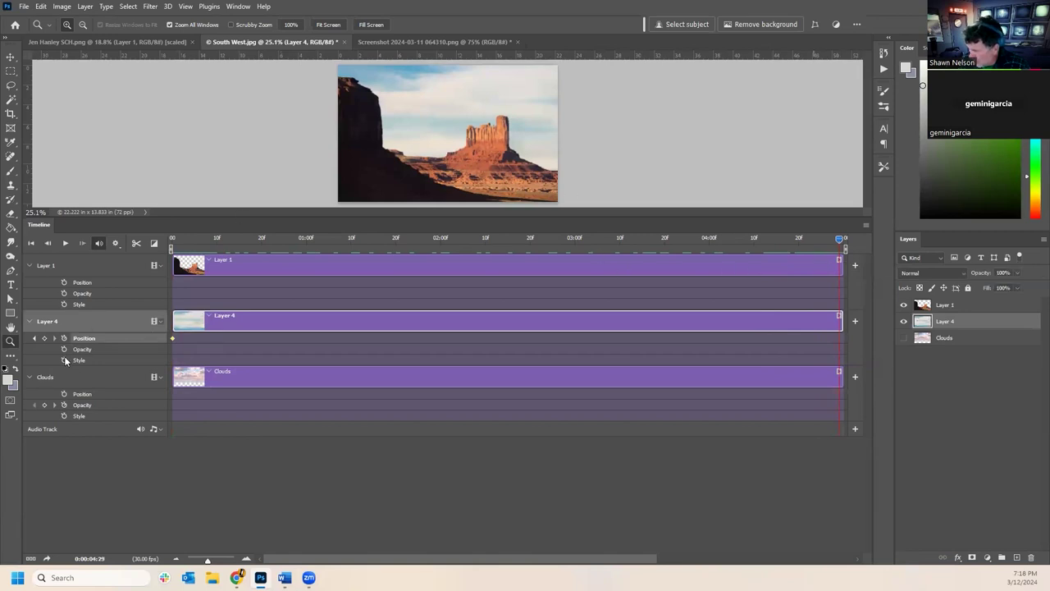
{"action": "left_click", "coordinate": [44, 338]}
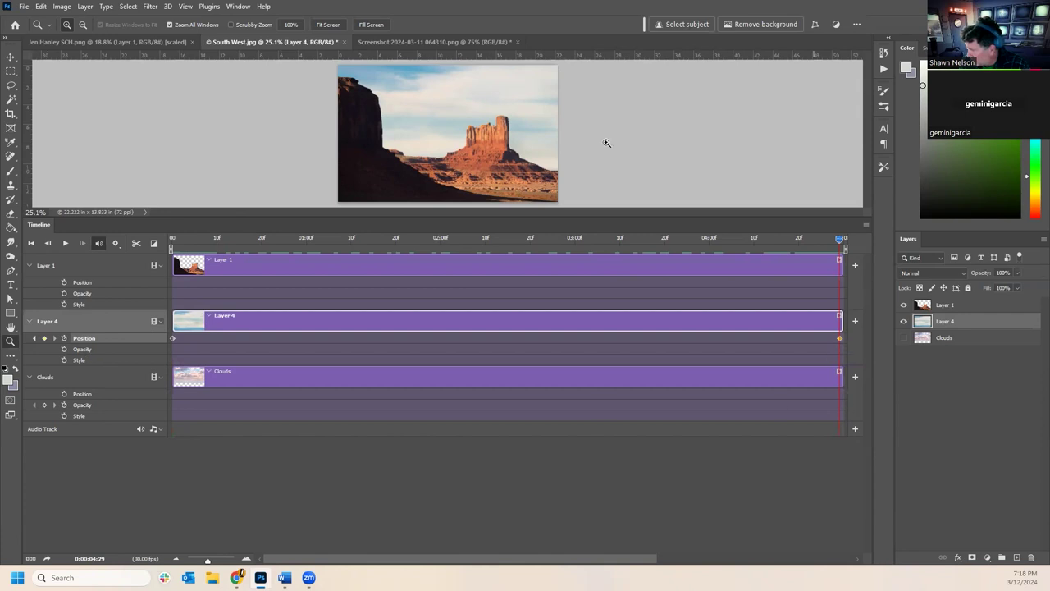
- Lock Layer 1, then shift the Layer 4 sky 3.125 inches right with the Move tool
{"action": "left_click", "coordinate": [10, 58]}
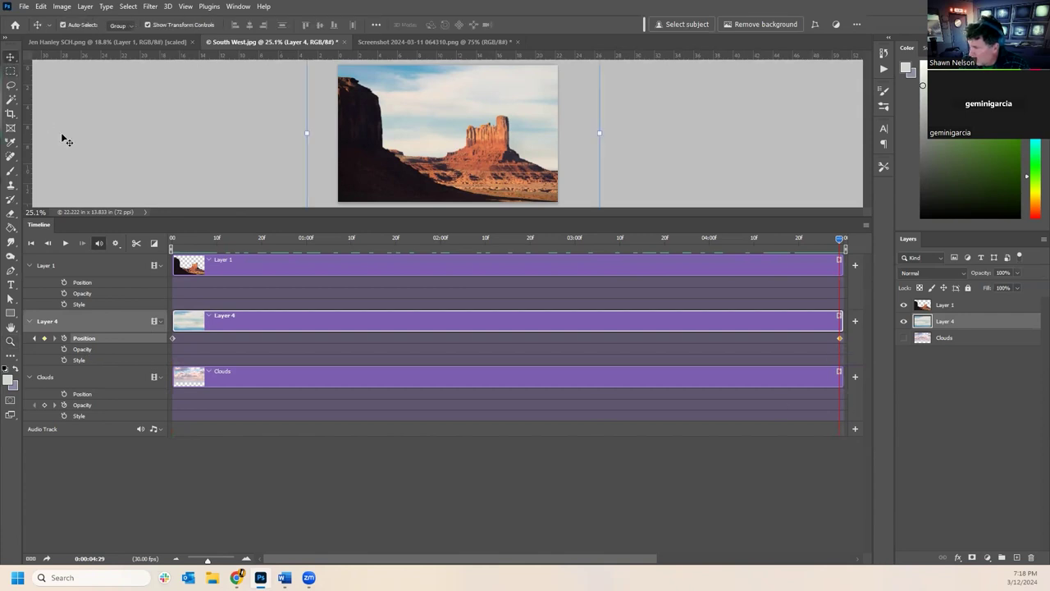
{"action": "left_click", "coordinate": [945, 305]}
{"action": "left_click", "coordinate": [966, 288]}
{"action": "left_click", "coordinate": [945, 316]}
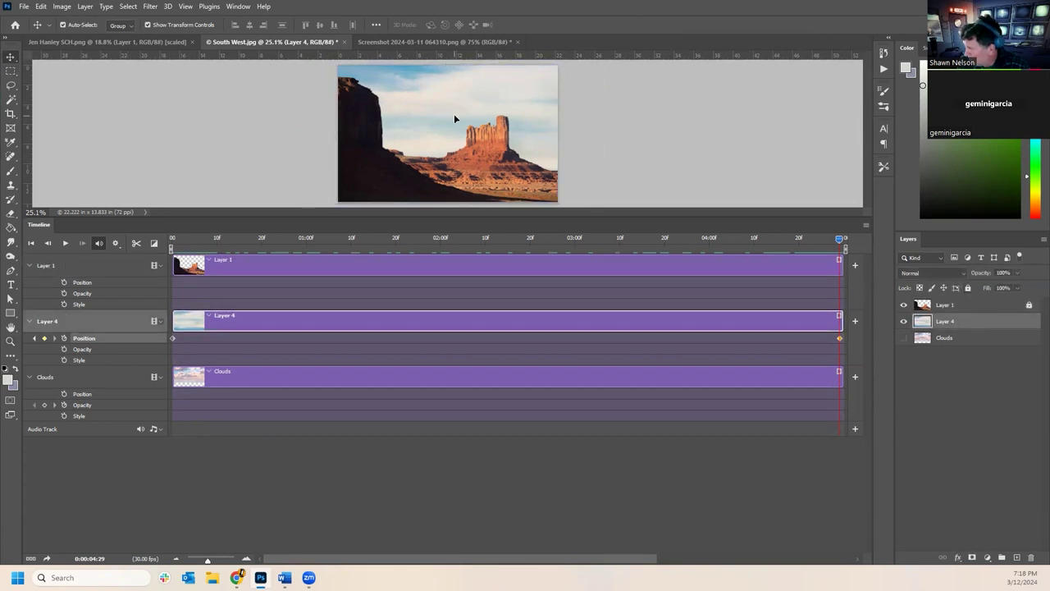
{"action": "left_click_drag", "start_coordinate": [458, 119], "coordinate": [424, 104]}
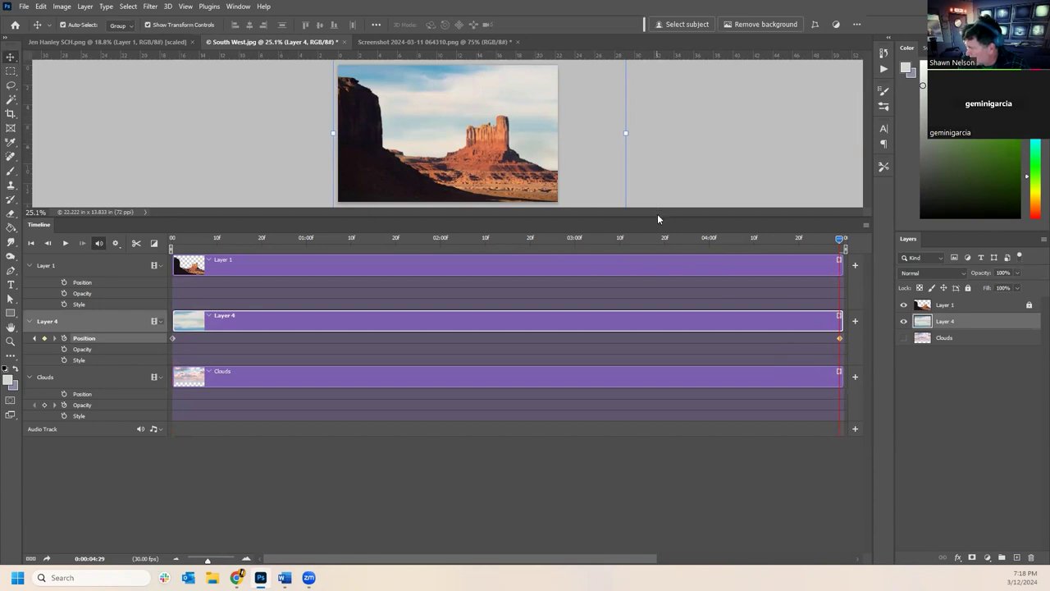
- Enlarge and zoom in on the canvas, then play the sky drift from the first frame
{"action": "left_click_drag", "start_coordinate": [657, 211], "coordinate": [658, 318]}
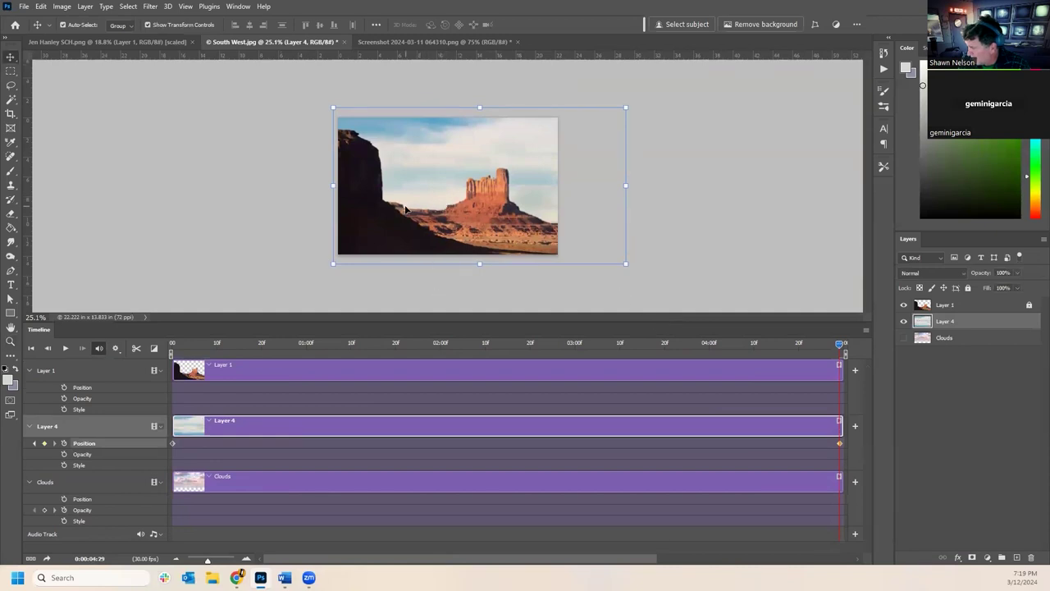
{"action": "left_click", "coordinate": [11, 341]}
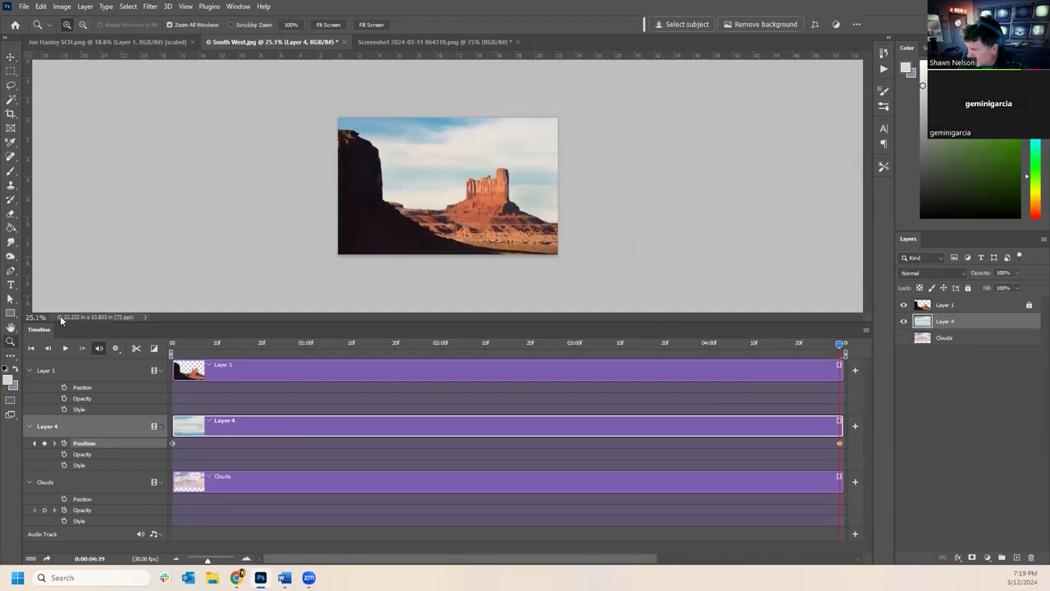
{"action": "left_click", "coordinate": [469, 175]}
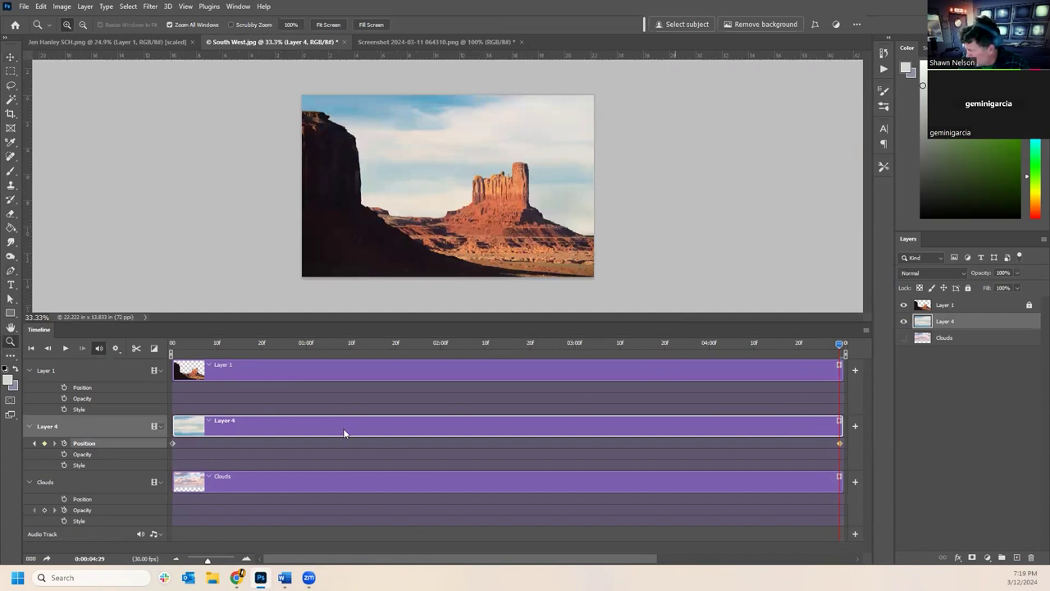
{"action": "left_click", "coordinate": [11, 57]}
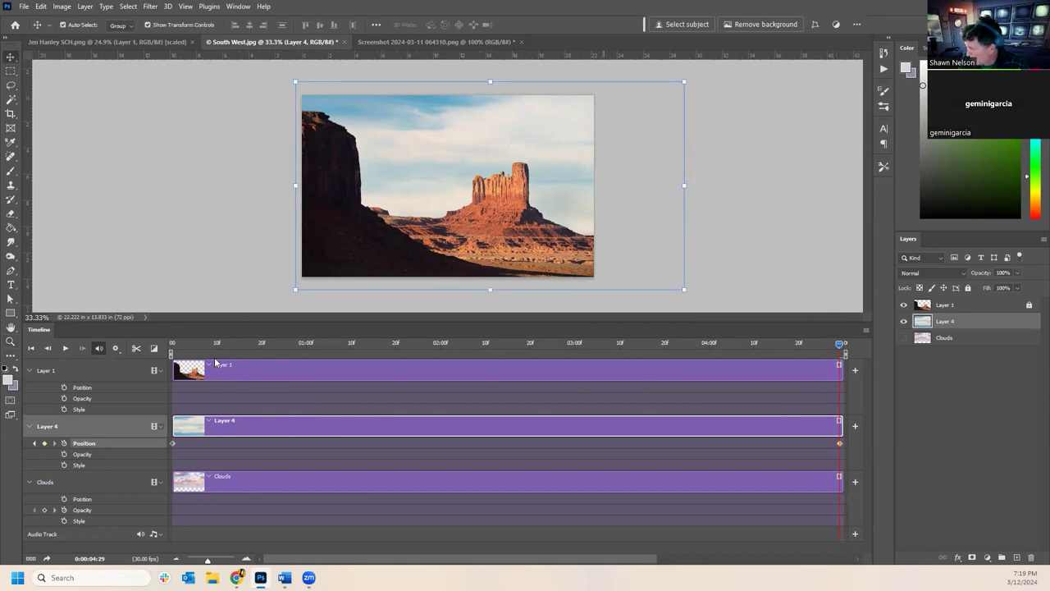
{"action": "left_click", "coordinate": [178, 342]}
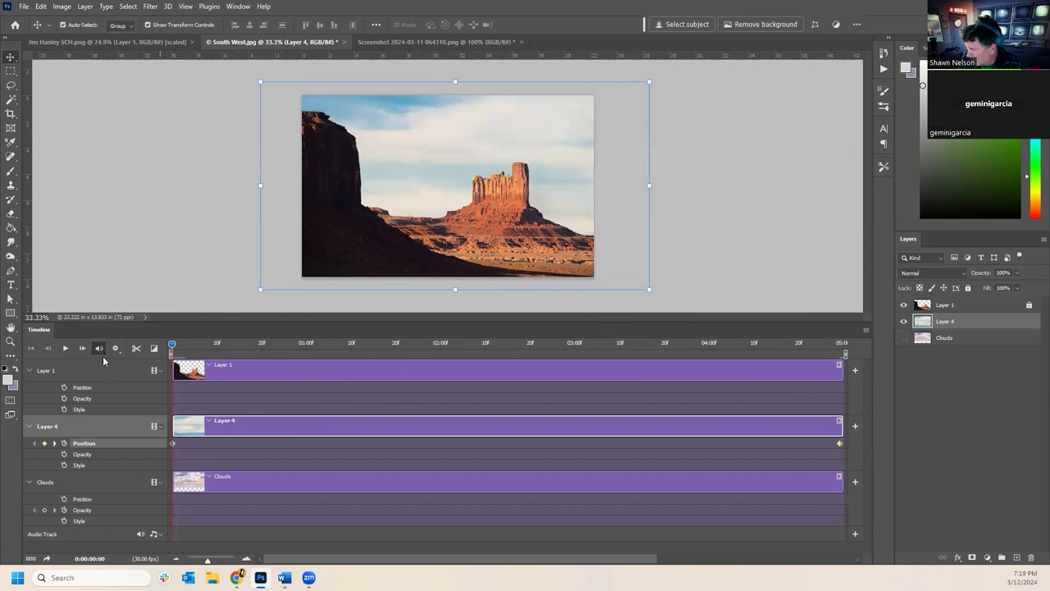
{"action": "left_click", "coordinate": [66, 349]}
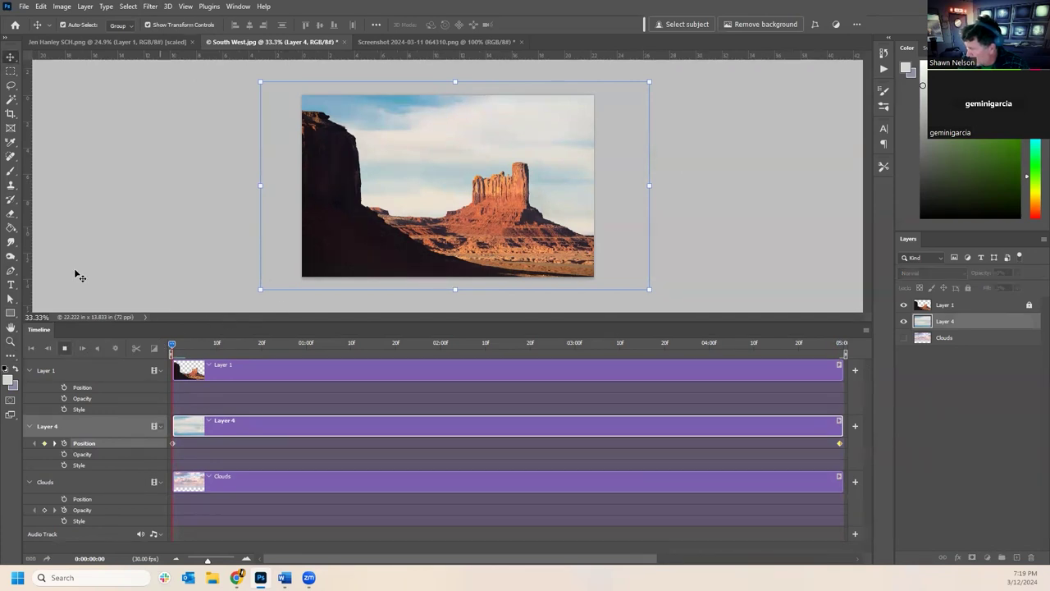
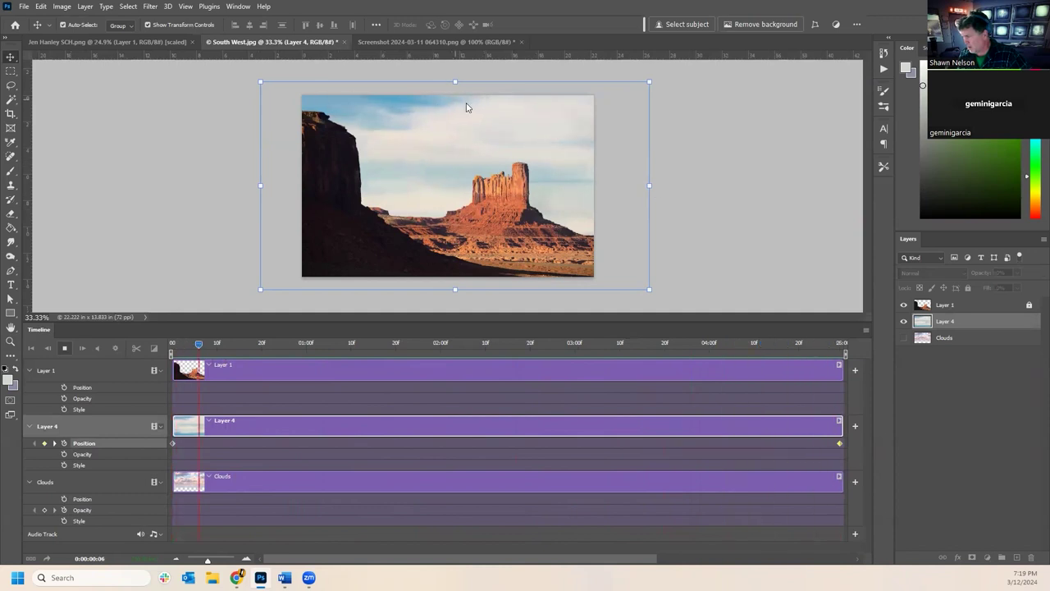
- Show the Clouds layer and set its first Position keyframe at frame 0
{"action": "key", "text": "space"}
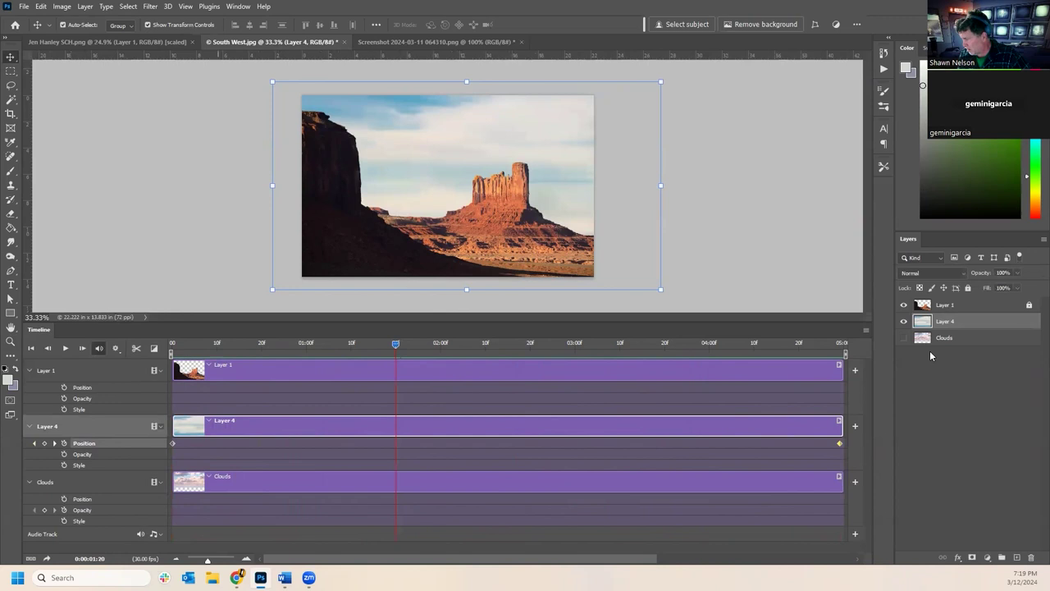
{"action": "left_click", "coordinate": [903, 337]}
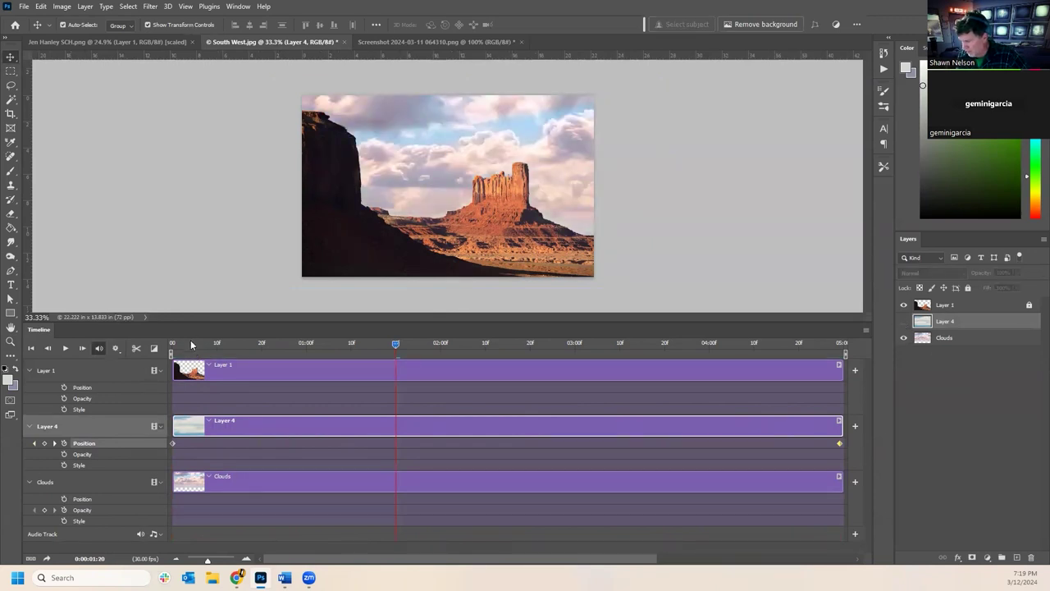
{"action": "left_click_drag", "start_coordinate": [392, 343], "coordinate": [164, 368]}
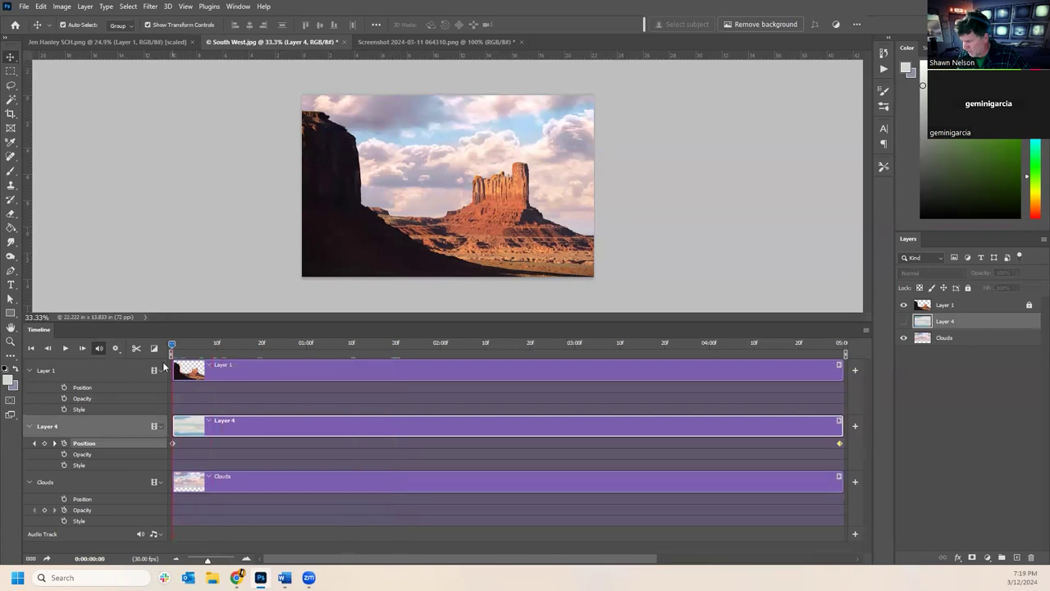
{"action": "left_click", "coordinate": [64, 499]}
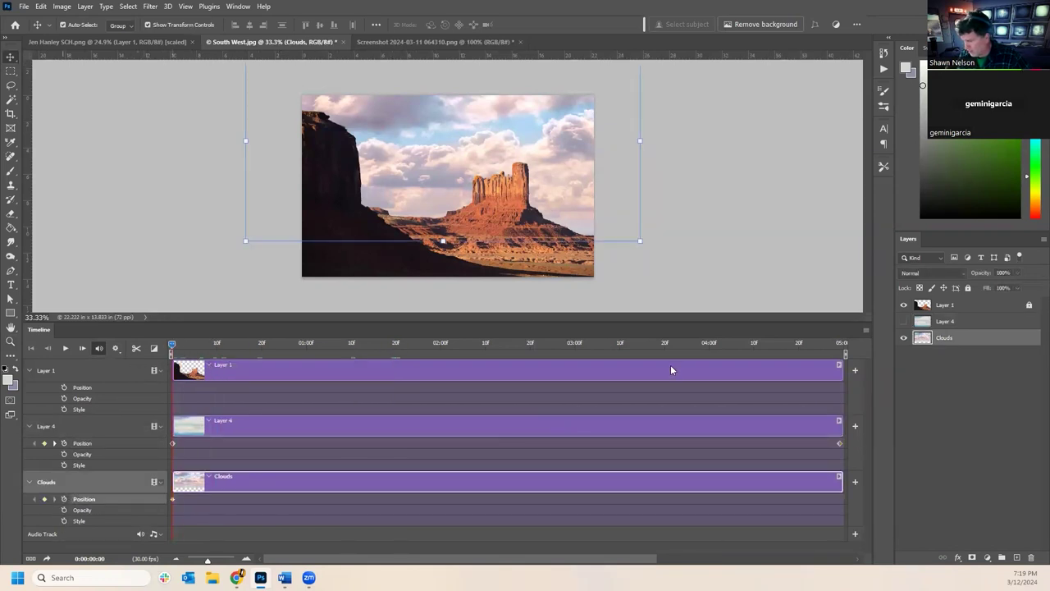
- At the last frame, key the Clouds Position and shift the clouds about 1.7 inches right
{"action": "left_click", "coordinate": [827, 348]}
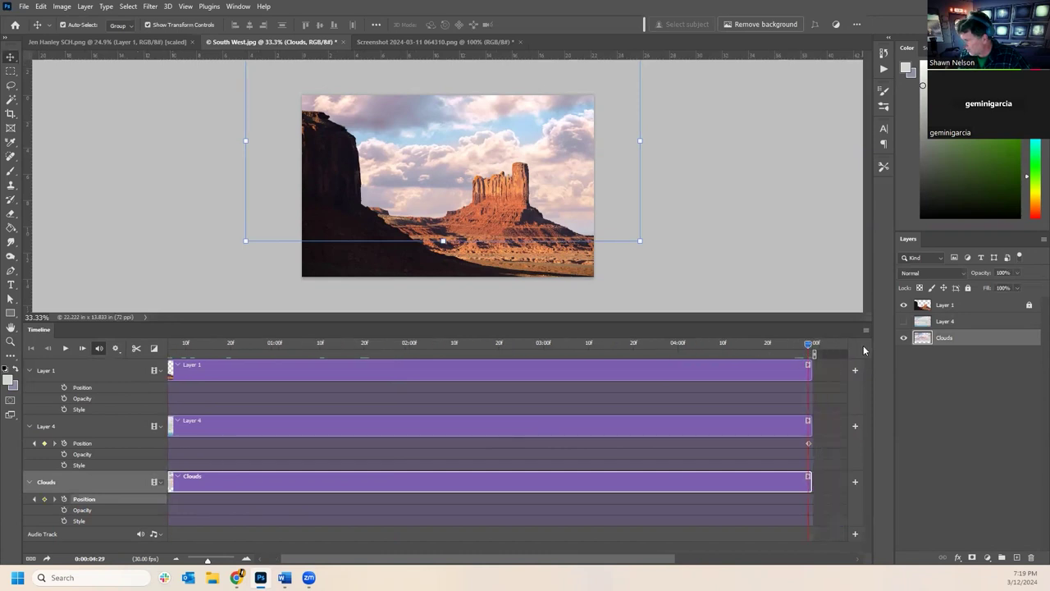
{"action": "left_click", "coordinate": [46, 499]}
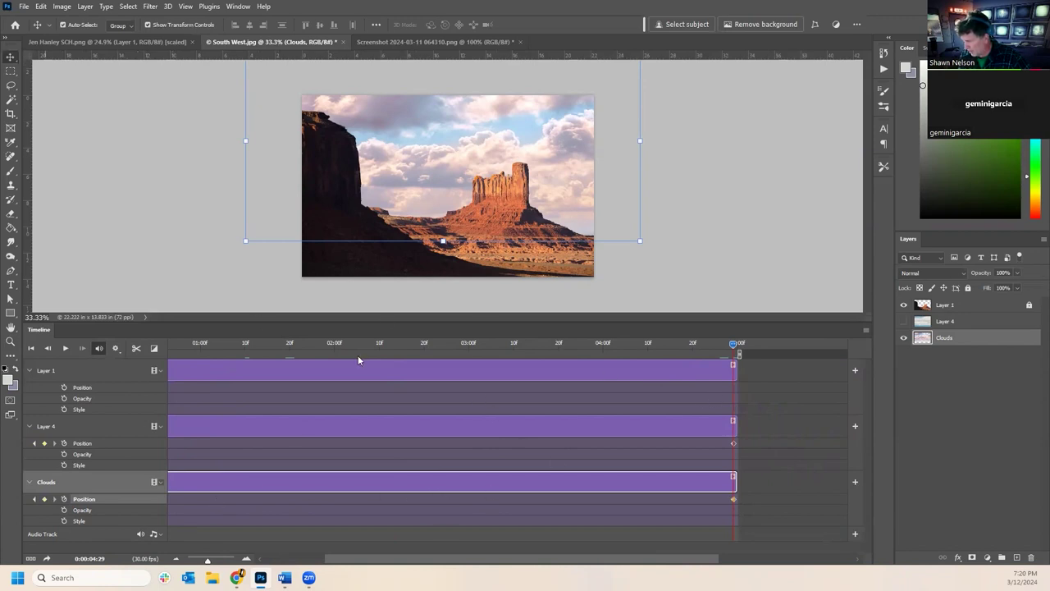
{"action": "left_click_drag", "start_coordinate": [607, 176], "coordinate": [644, 178]}
{"action": "left_click_drag", "start_coordinate": [436, 174], "coordinate": [477, 152]}
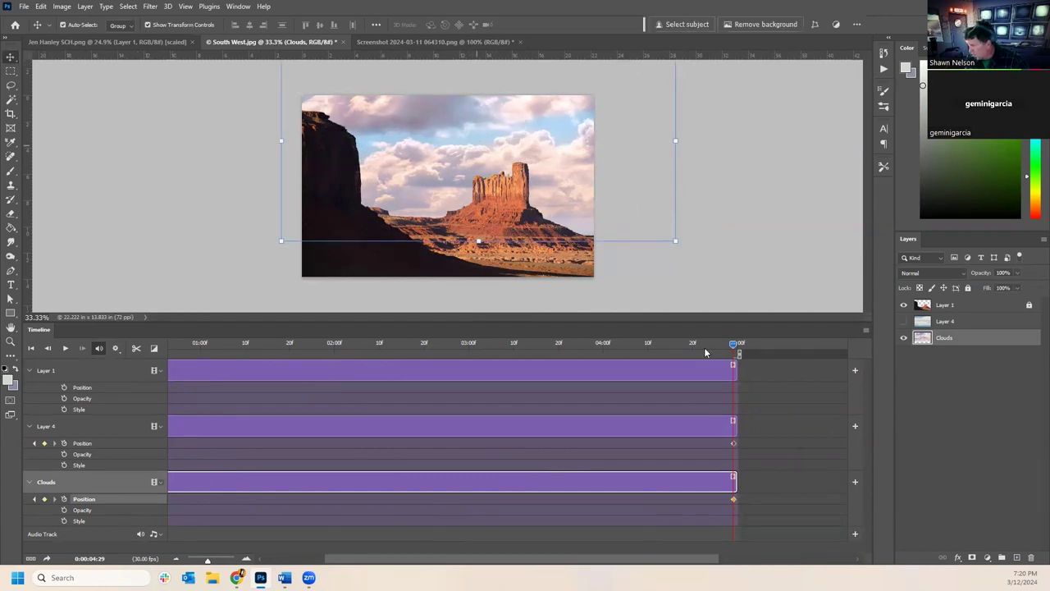
{"action": "left_click", "coordinate": [31, 348]}
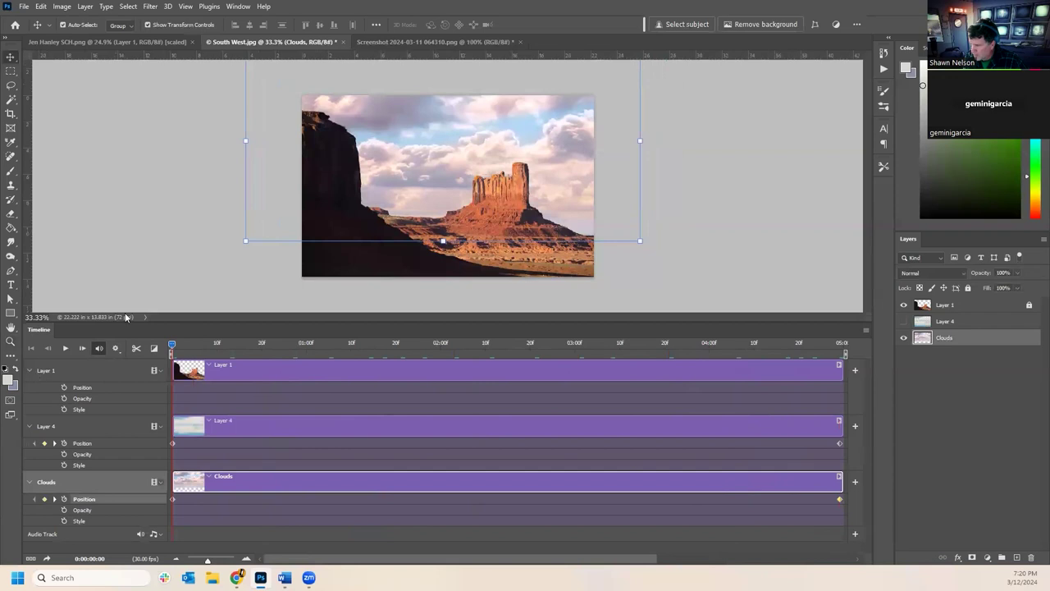
- Preview the drifting clouds, then show Layer 4 and move it above Layer 1
{"action": "left_click", "coordinate": [66, 348]}
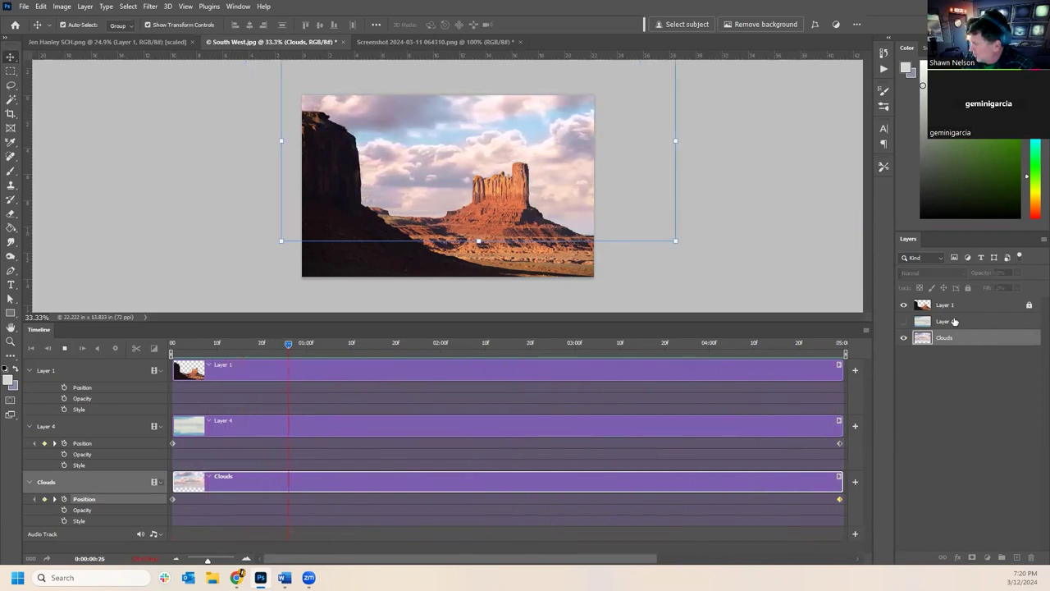
{"action": "key", "text": "space"}
{"action": "left_click", "coordinate": [904, 321]}
{"action": "left_click_drag", "start_coordinate": [945, 324], "coordinate": [941, 299]}
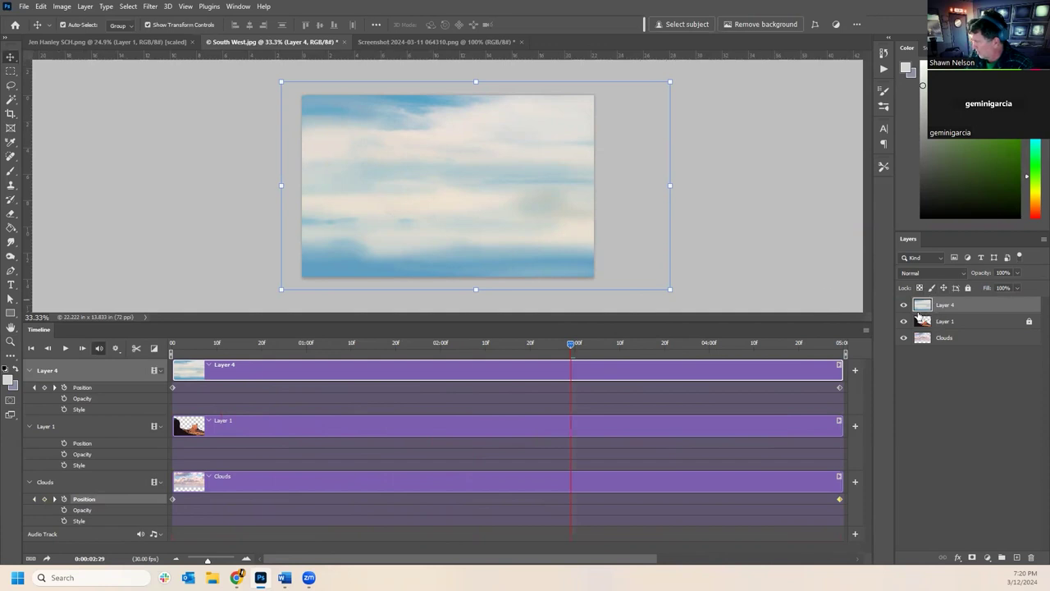
- Set Layer 4's opacity to 52% and preview the blend from the timeline start
{"action": "left_click", "coordinate": [1016, 275]}
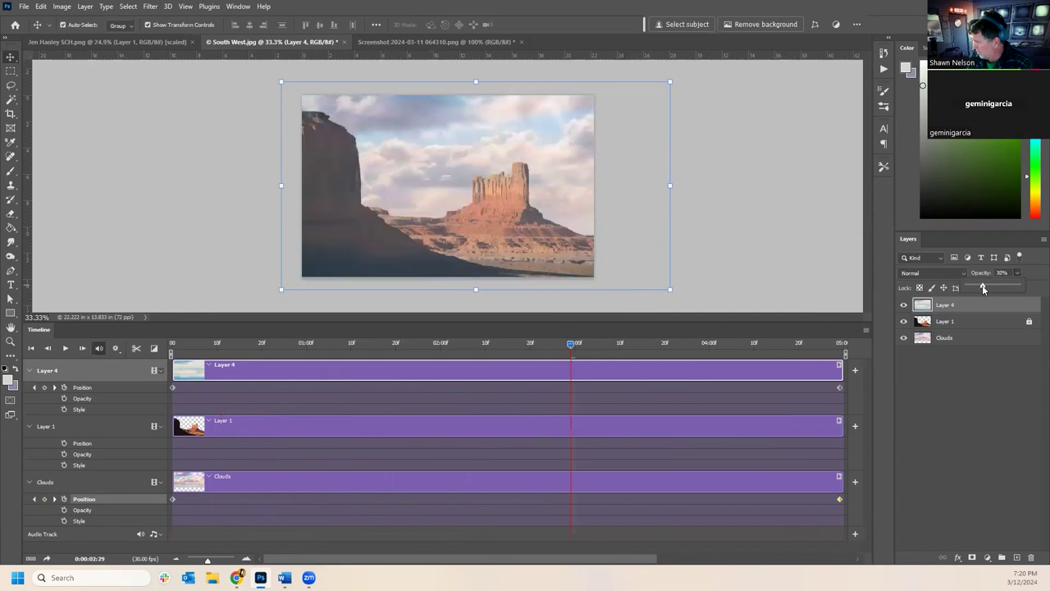
{"action": "left_click_drag", "start_coordinate": [992, 284], "coordinate": [993, 285]}
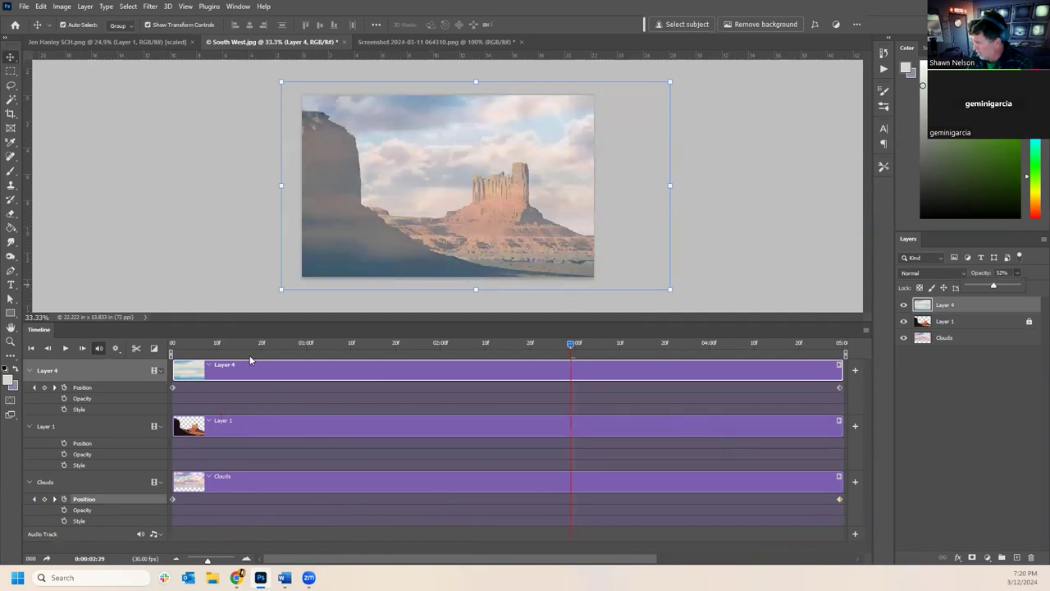
{"action": "left_click", "coordinate": [219, 343]}
{"action": "left_click", "coordinate": [174, 343]}
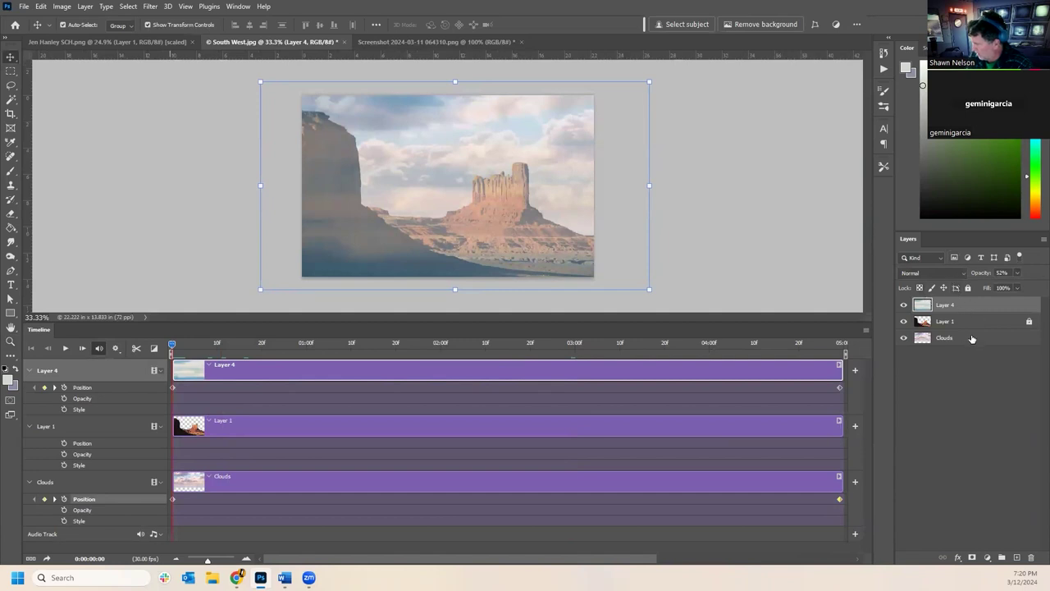
{"action": "left_click", "coordinate": [65, 348]}
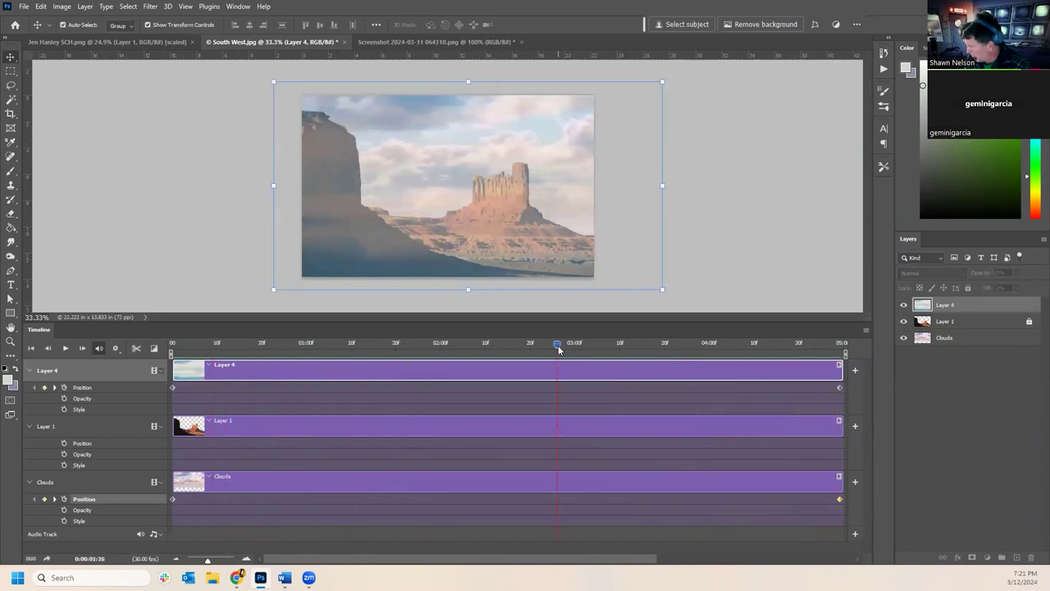
{"action": "key", "text": "space"}
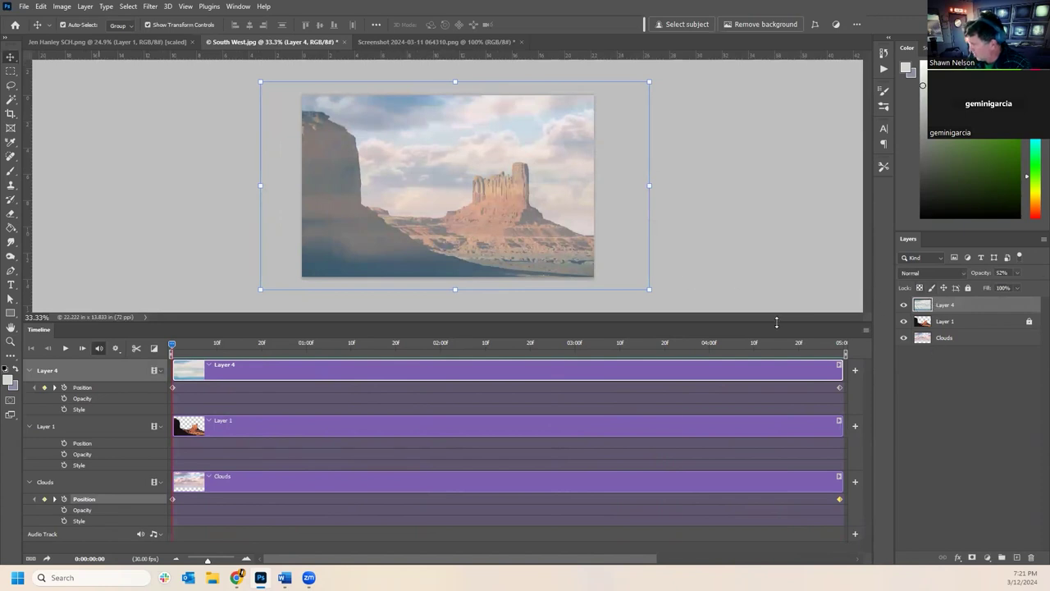
- Try Color Dodge blend with raised opacity on Layer 4 and preview the animation
{"action": "left_click", "coordinate": [935, 273]}
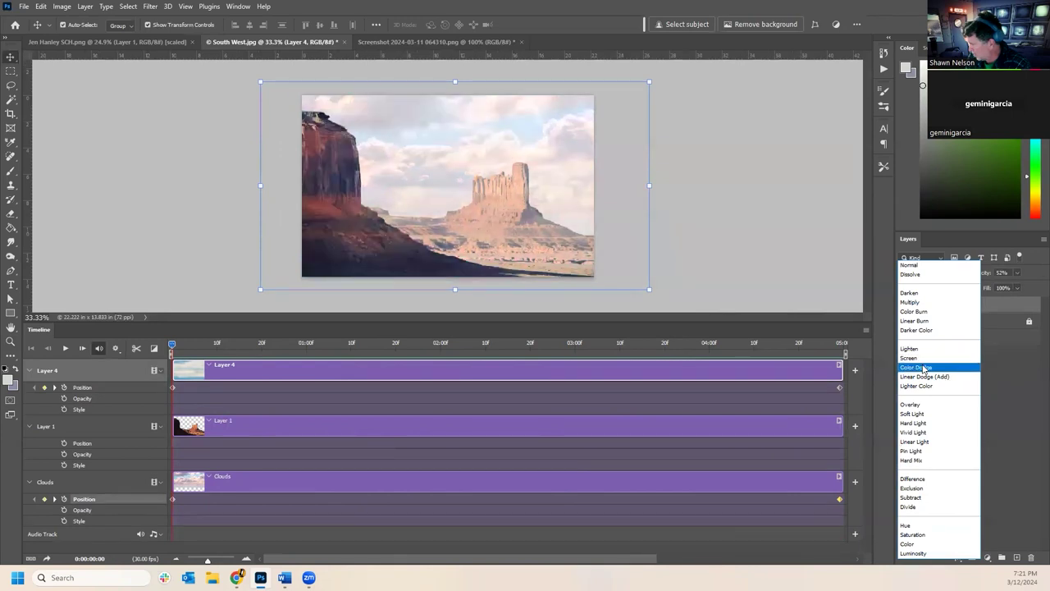
{"action": "left_click", "coordinate": [924, 369]}
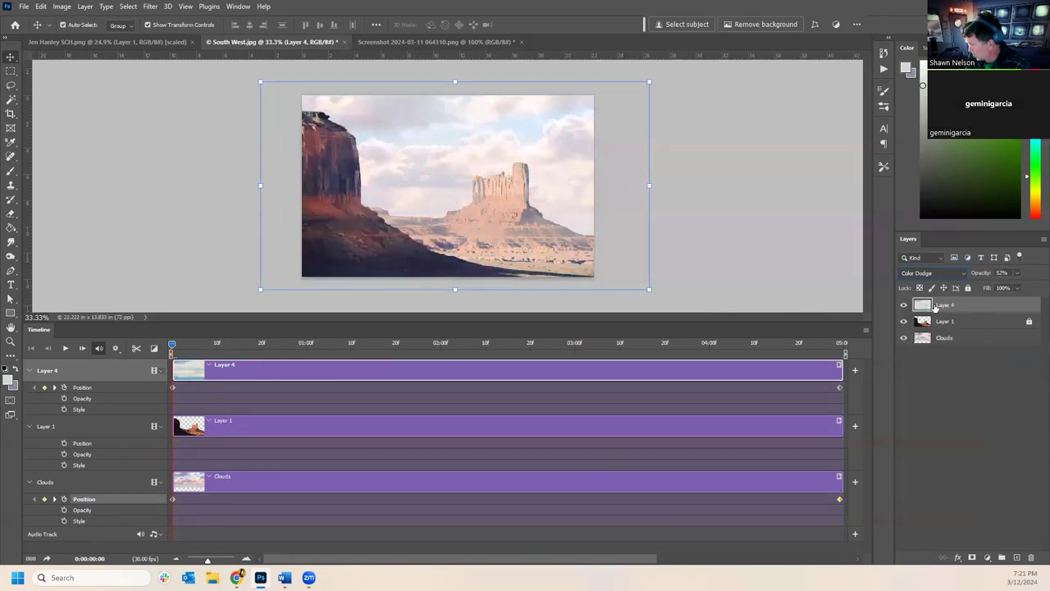
{"action": "left_click", "coordinate": [1018, 273]}
{"action": "mouse_move", "coordinate": [1018, 286]}
{"action": "left_mouse_down"}
{"action": "mouse_move", "coordinate": [1040, 287]}
{"action": "mouse_move", "coordinate": [1021, 286]}
{"action": "left_mouse_up"}
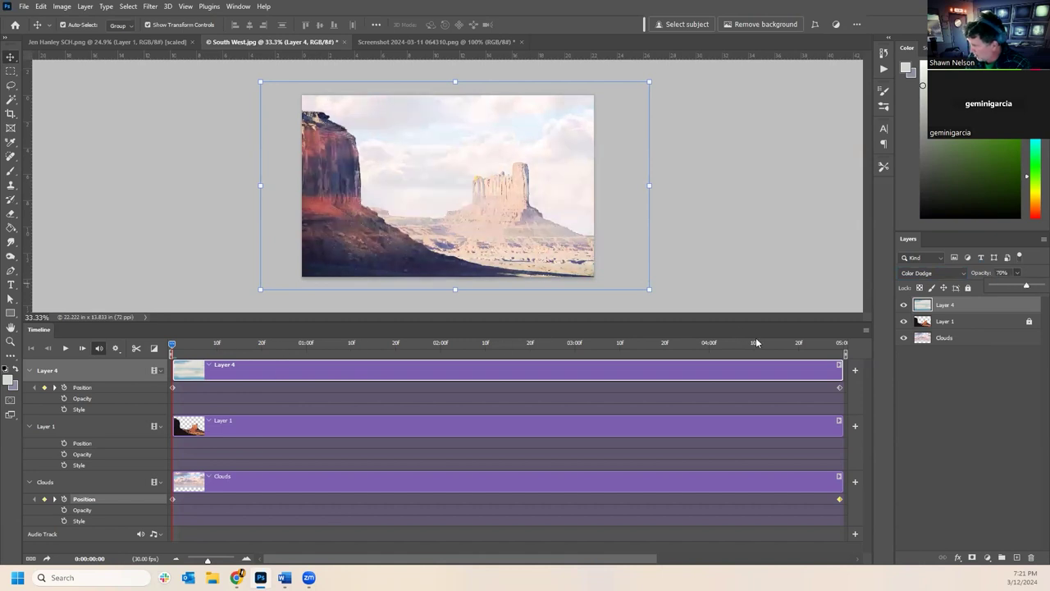
{"action": "left_click", "coordinate": [64, 348]}
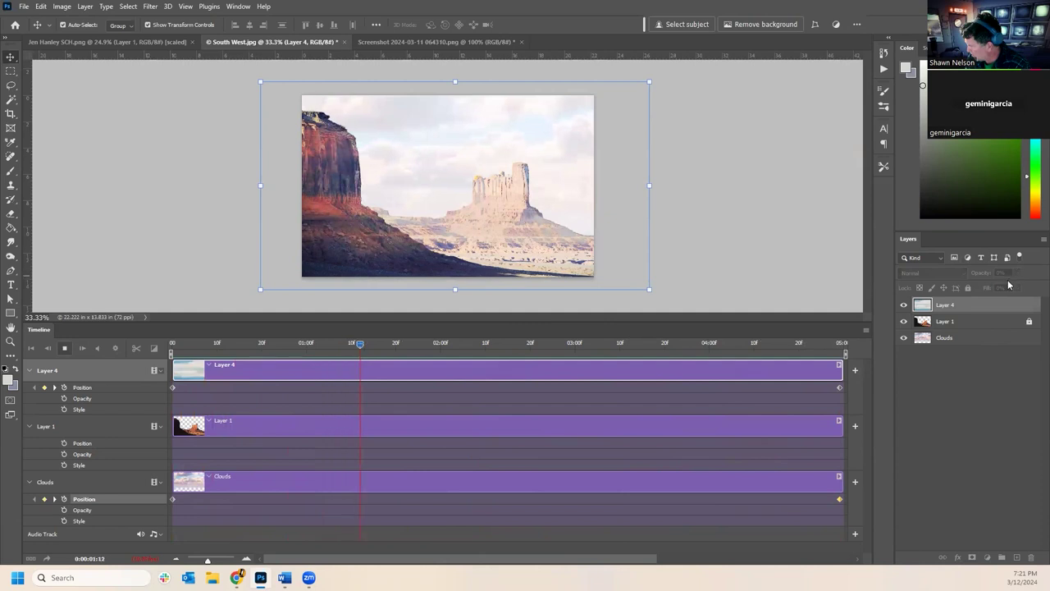
{"action": "left_click", "coordinate": [600, 345]}
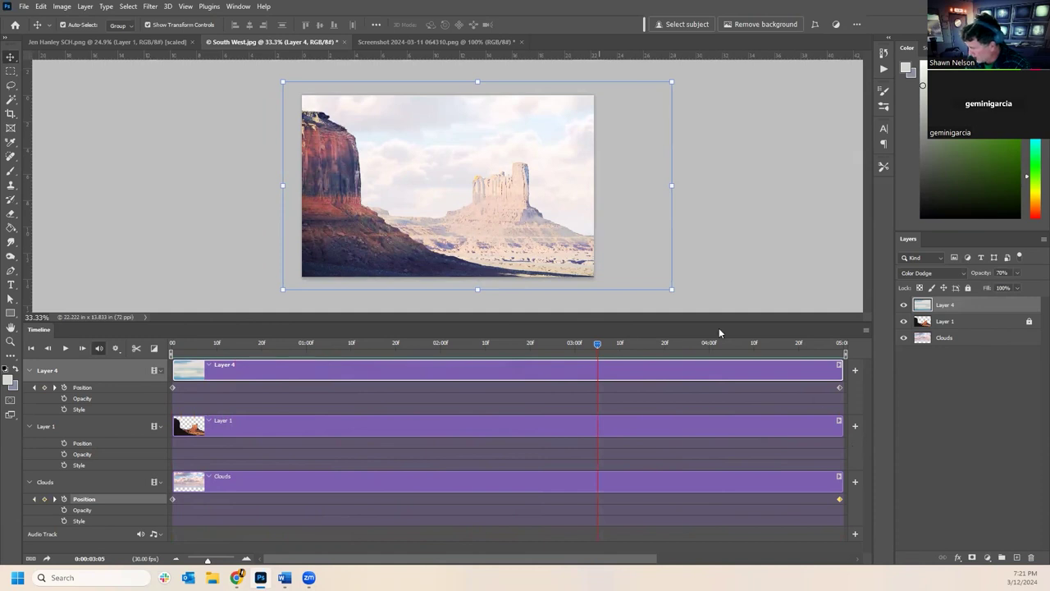
{"action": "left_click_drag", "start_coordinate": [603, 346], "coordinate": [164, 369]}
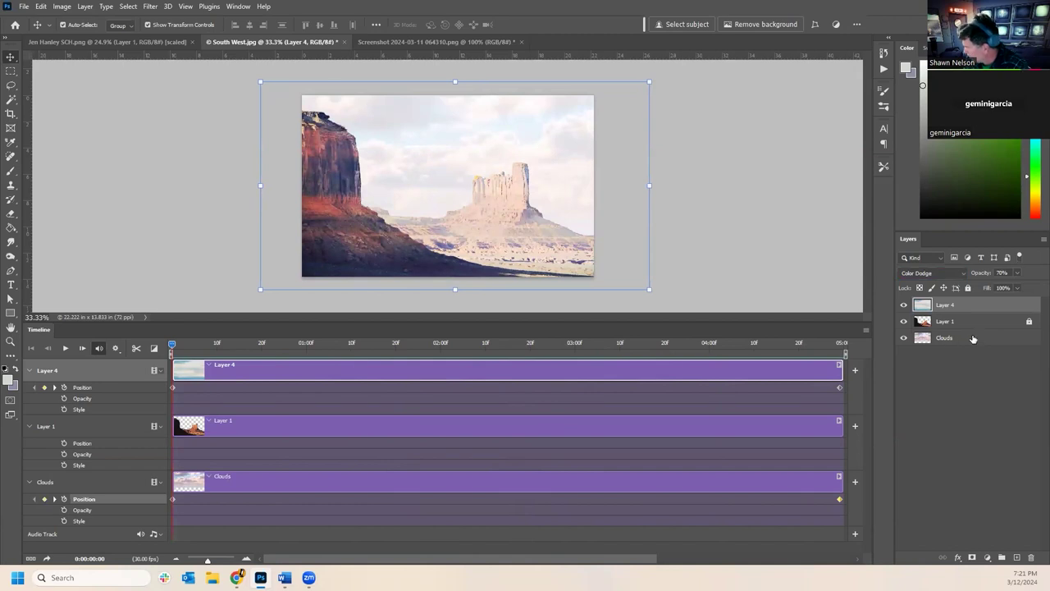
- Return Layer 4 to Normal blend at 100% opacity and move it below Layer 1
{"action": "left_click", "coordinate": [936, 274]}
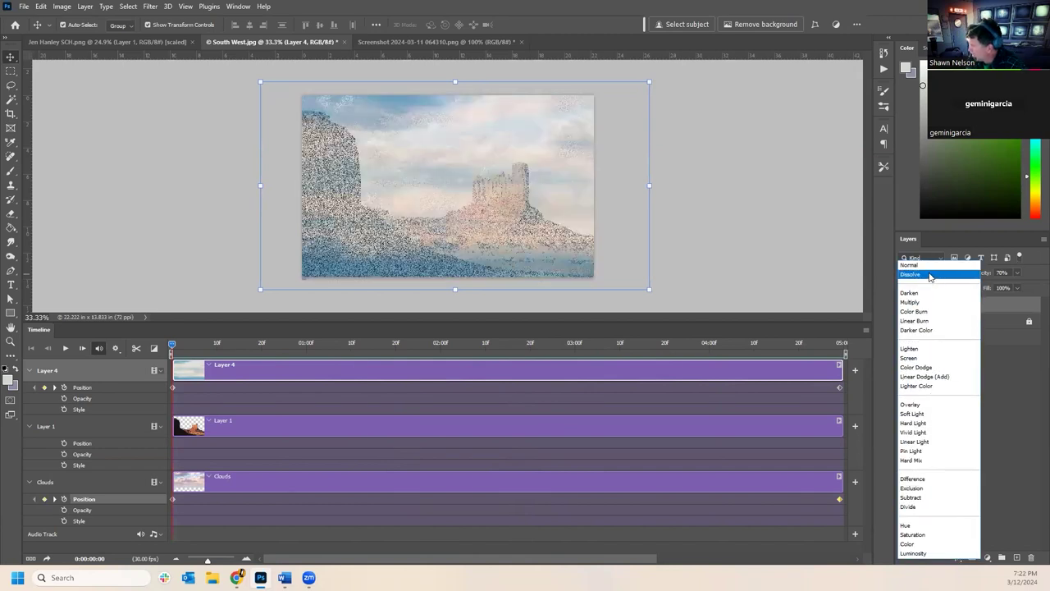
{"action": "left_click", "coordinate": [928, 268]}
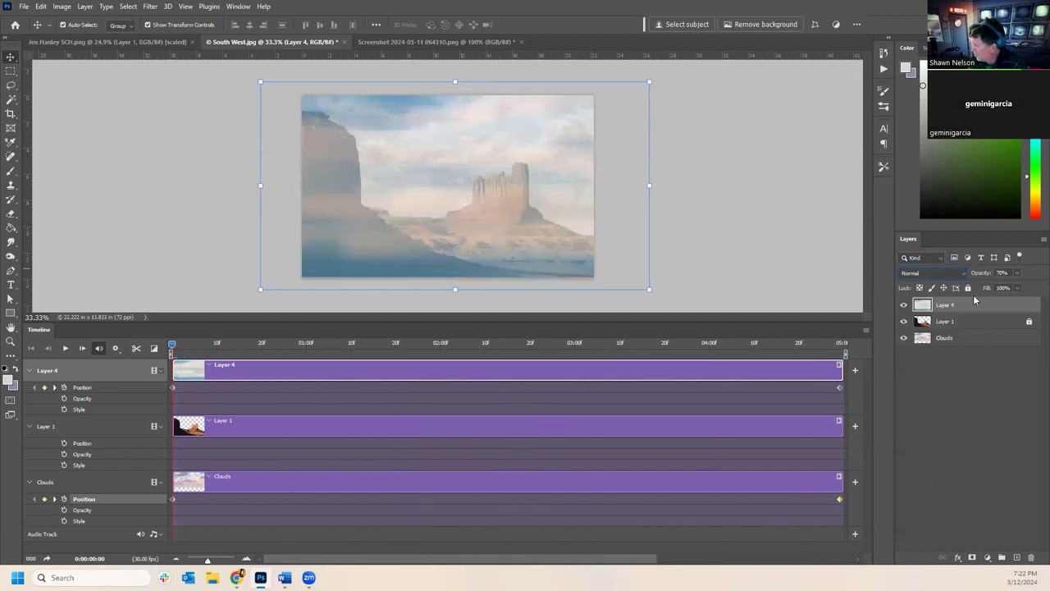
{"action": "left_click", "coordinate": [1018, 273]}
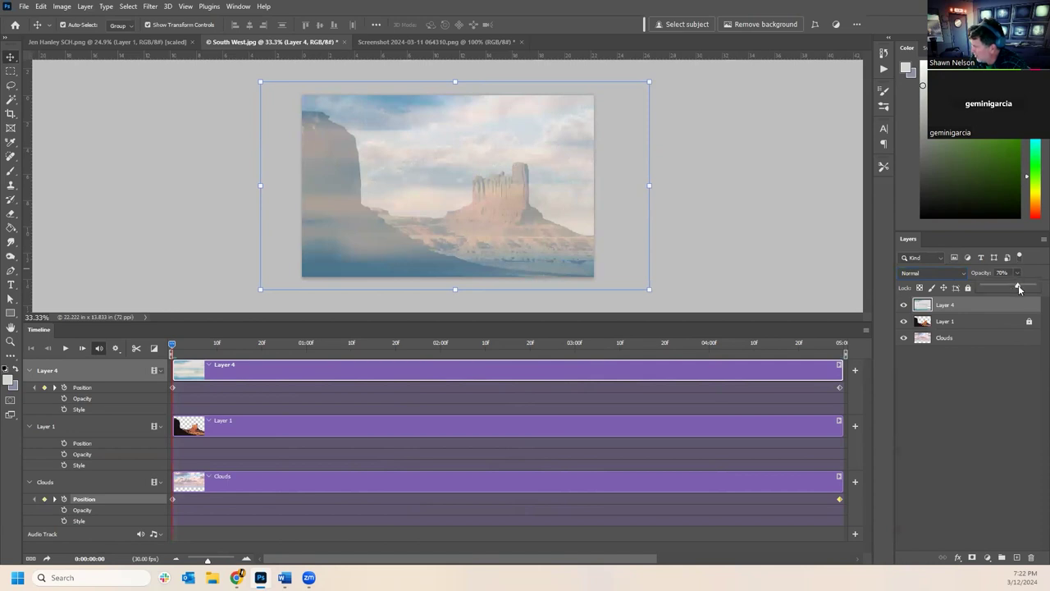
{"action": "mouse_move", "coordinate": [1018, 288]}
{"action": "left_mouse_down"}
{"action": "mouse_move", "coordinate": [983, 296]}
{"action": "mouse_move", "coordinate": [1035, 285]}
{"action": "left_mouse_up"}
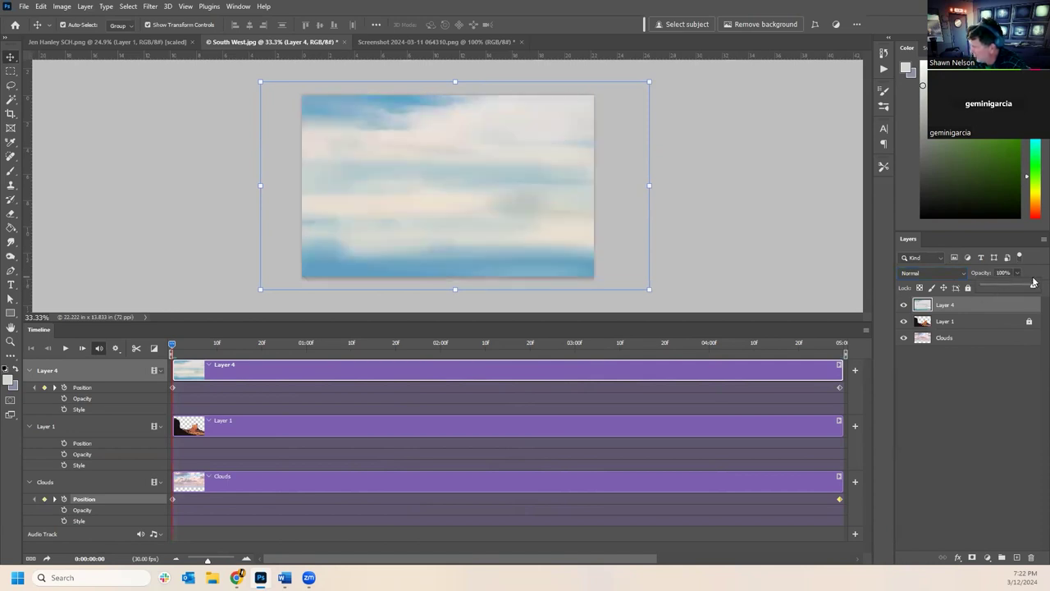
{"action": "left_click_drag", "start_coordinate": [964, 309], "coordinate": [967, 324]}
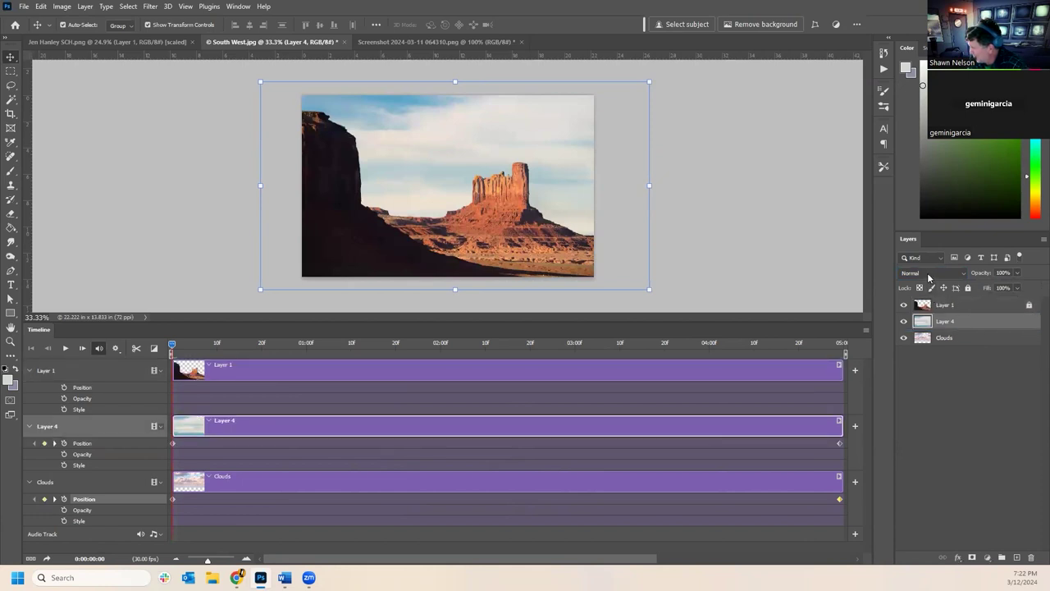
- Set Layer 4's blend mode to Multiply and preview the animation
{"action": "left_click", "coordinate": [931, 274]}
{"action": "left_click", "coordinate": [920, 303]}
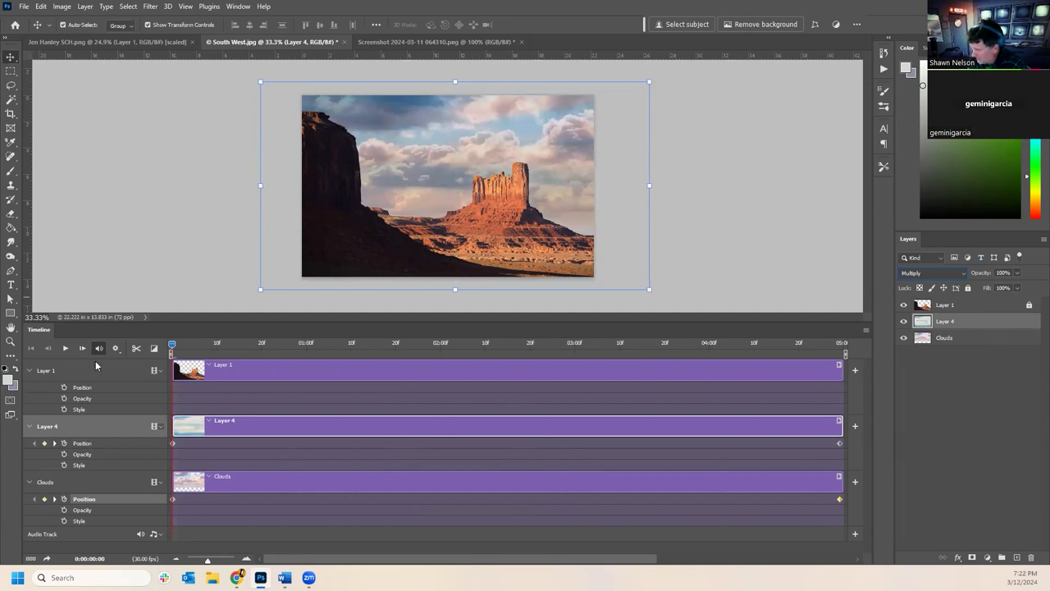
{"action": "left_click", "coordinate": [65, 348]}
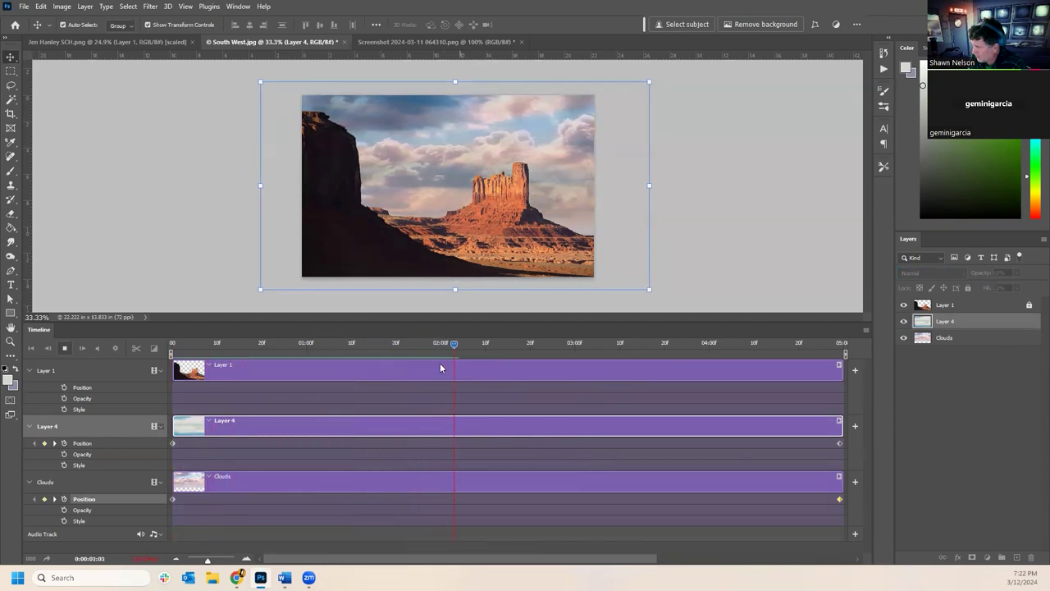
{"action": "key", "text": "space"}
- Hide the Clouds layer and return the playhead to the first frame
{"action": "scroll", "coordinate": [870, 350], "scroll_direction": "right", "scroll_amount": 3}
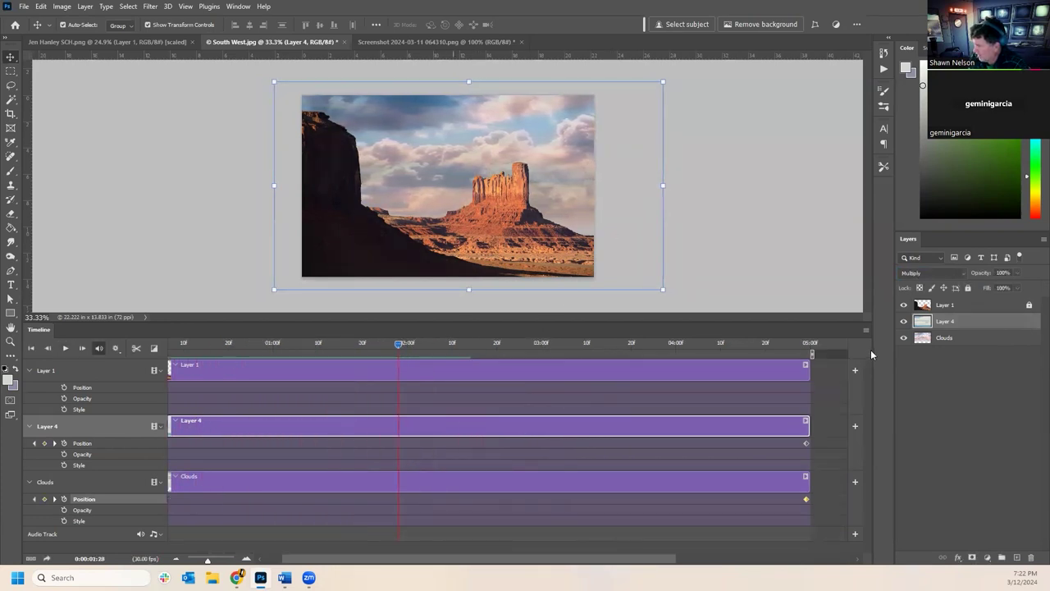
{"action": "left_click_drag", "start_coordinate": [743, 344], "coordinate": [756, 359]}
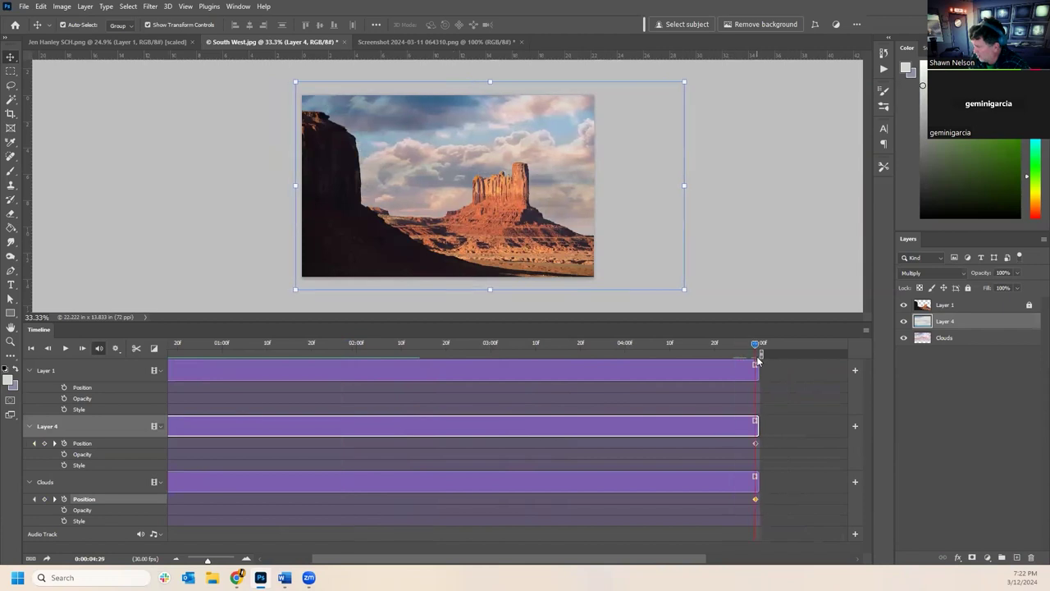
{"action": "left_click", "coordinate": [903, 337]}
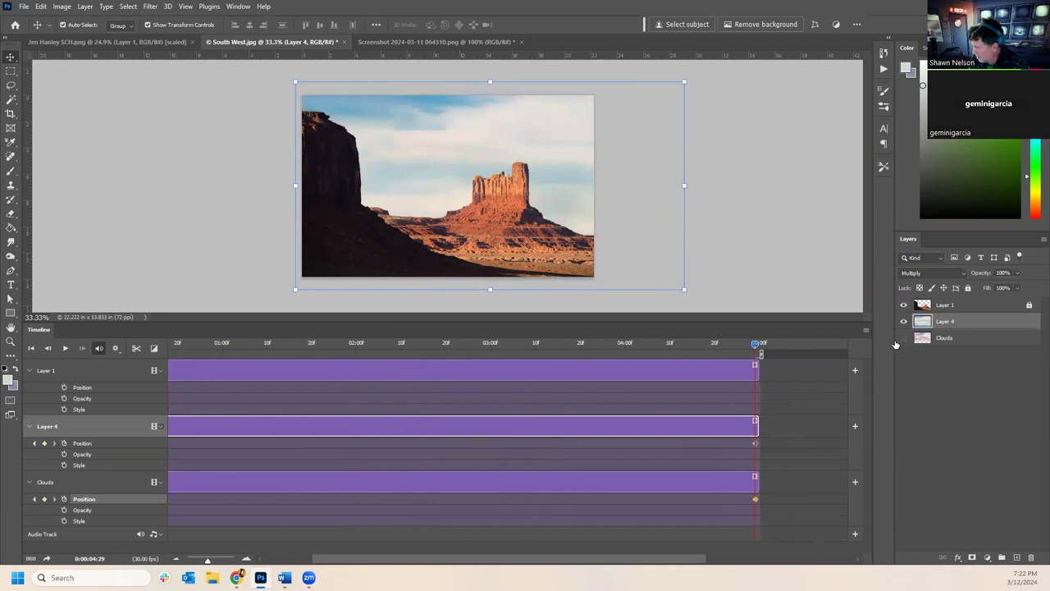
{"action": "left_click_drag", "start_coordinate": [525, 346], "coordinate": [117, 351]}
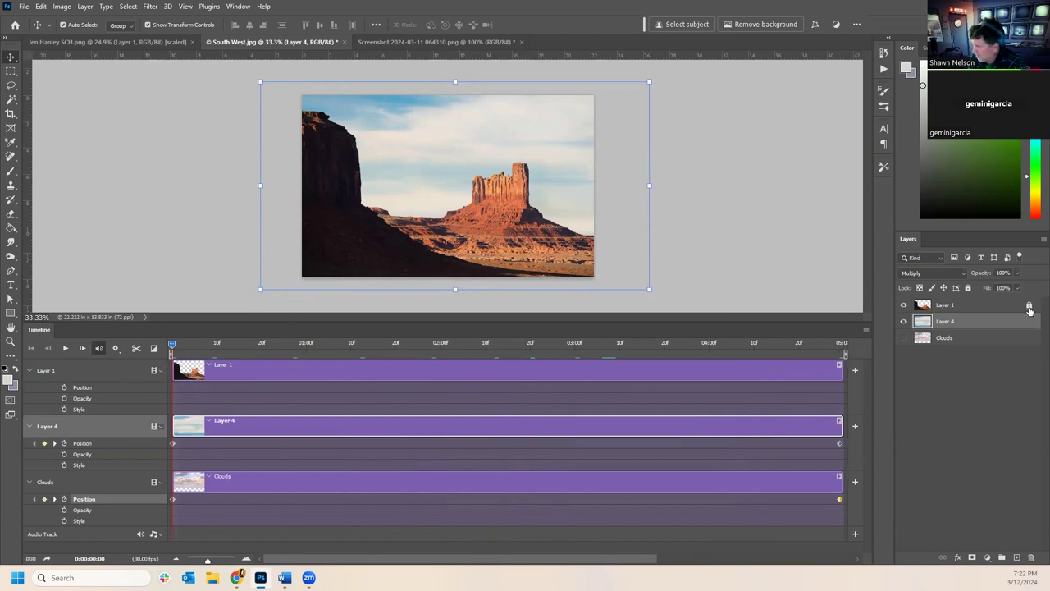
- Select Layer 1, enable its Position stopwatch, and check the clip's motion types
{"action": "left_click", "coordinate": [974, 307]}
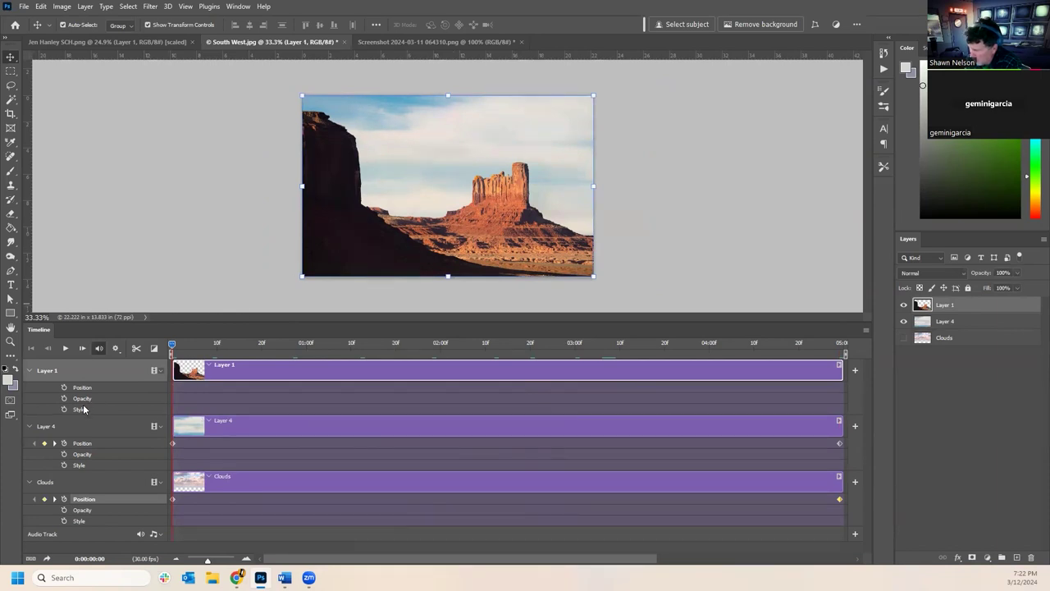
{"action": "left_click", "coordinate": [63, 388]}
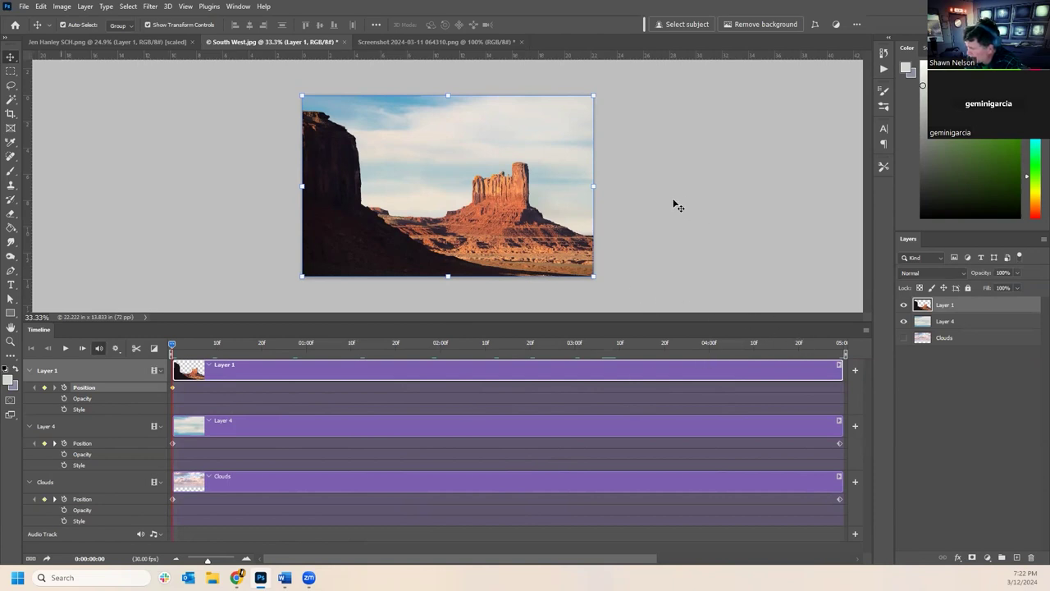
{"action": "right_click", "coordinate": [277, 371]}
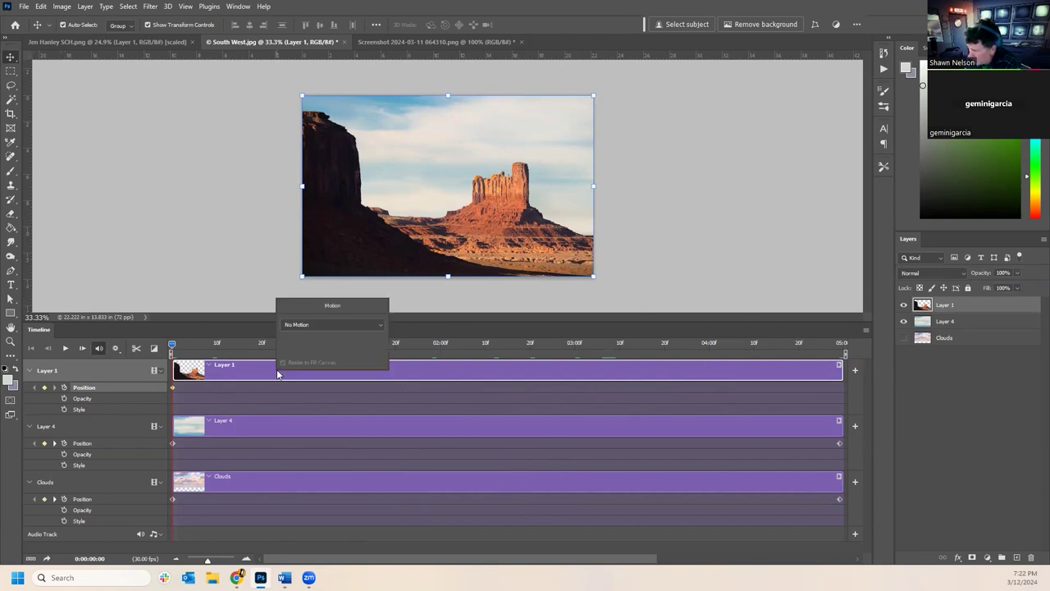
{"action": "left_click", "coordinate": [316, 325]}
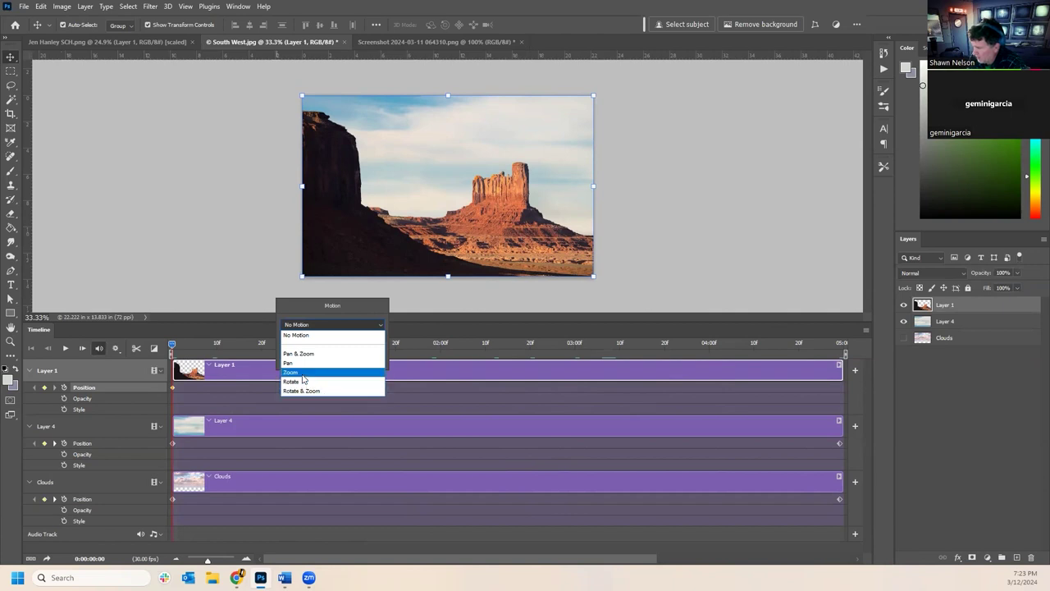
{"action": "left_click", "coordinate": [436, 341]}
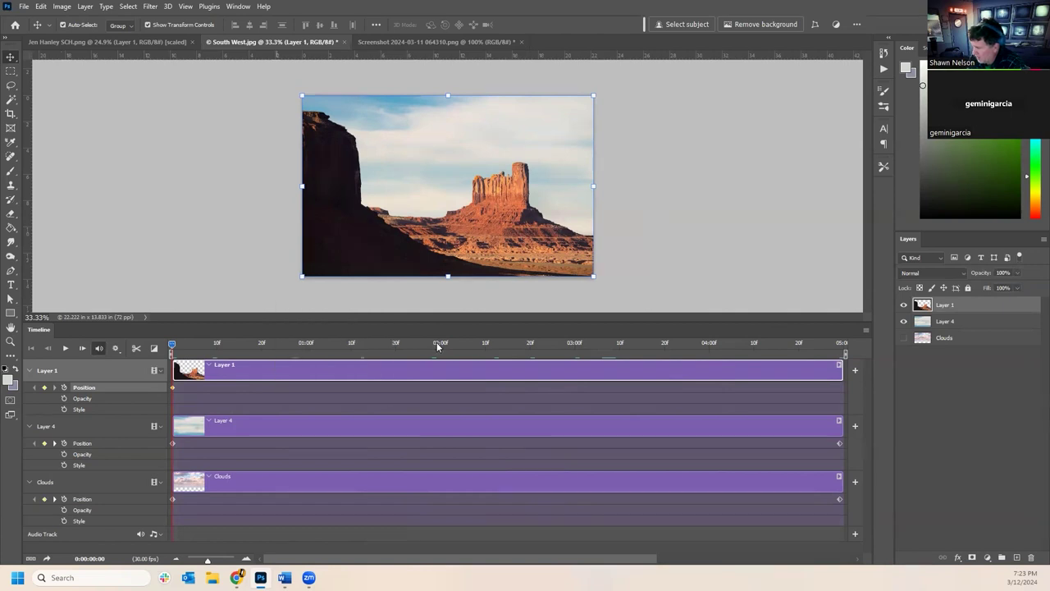
{"action": "left_click_drag", "start_coordinate": [172, 343], "coordinate": [730, 390]}
- Apply a Zoom motion with Zoom In to the Layer 1 clip and scrub to preview
{"action": "right_click", "coordinate": [629, 378]}
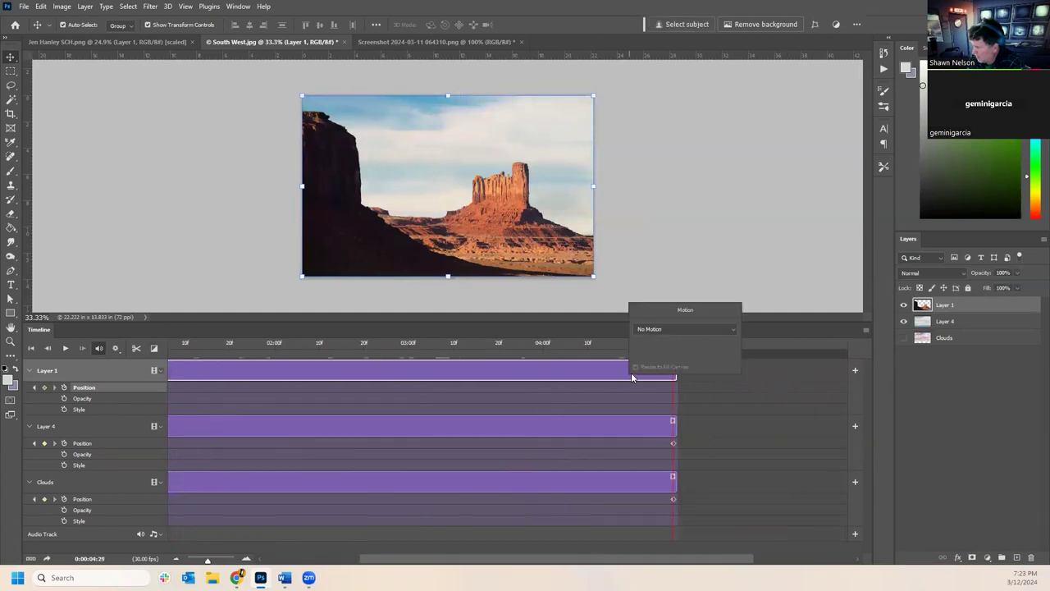
{"action": "left_click", "coordinate": [649, 331]}
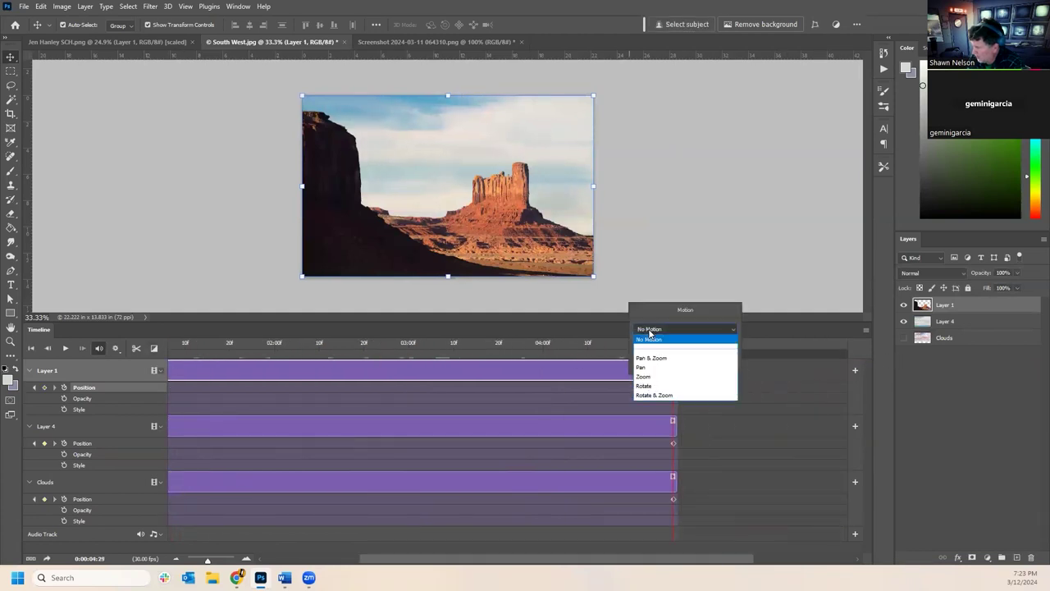
{"action": "left_click", "coordinate": [644, 376]}
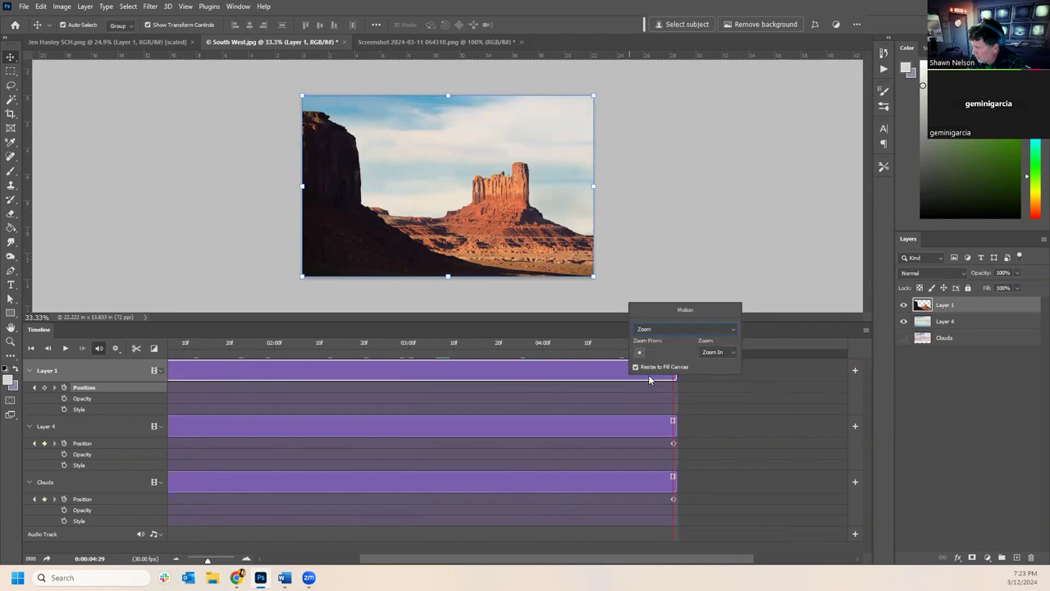
{"action": "left_click", "coordinate": [736, 351]}
{"action": "left_click", "coordinate": [736, 351]}
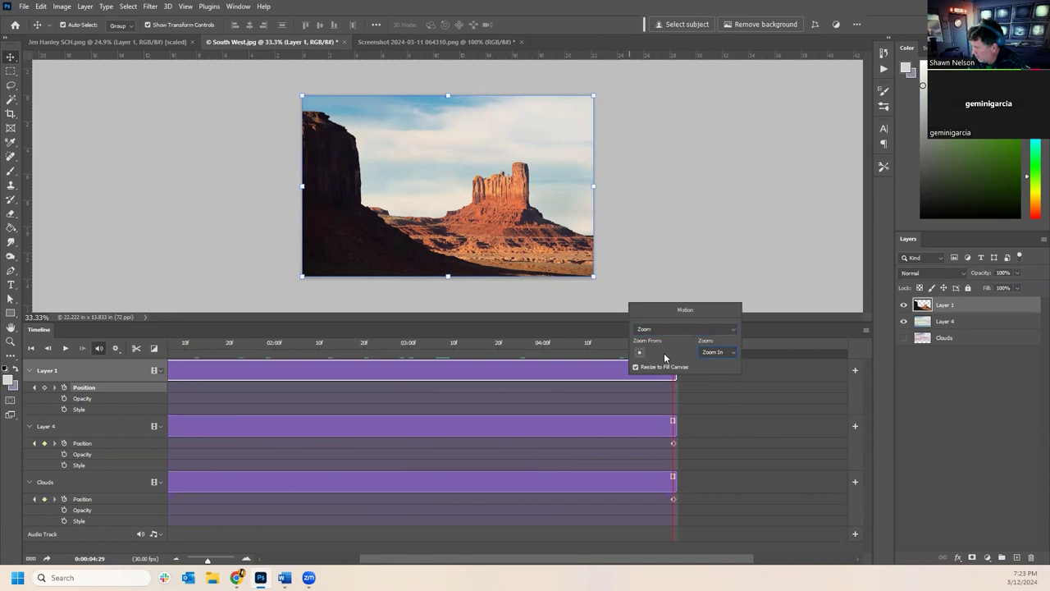
{"action": "left_click", "coordinate": [595, 280]}
{"action": "left_click", "coordinate": [600, 285]}
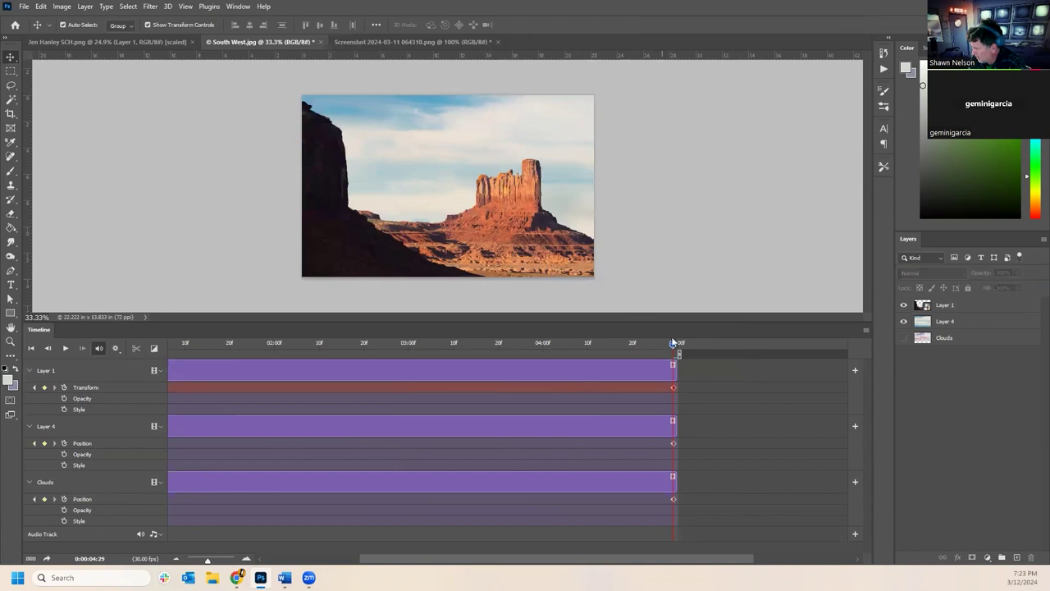
{"action": "left_click_drag", "start_coordinate": [684, 343], "coordinate": [155, 363]}
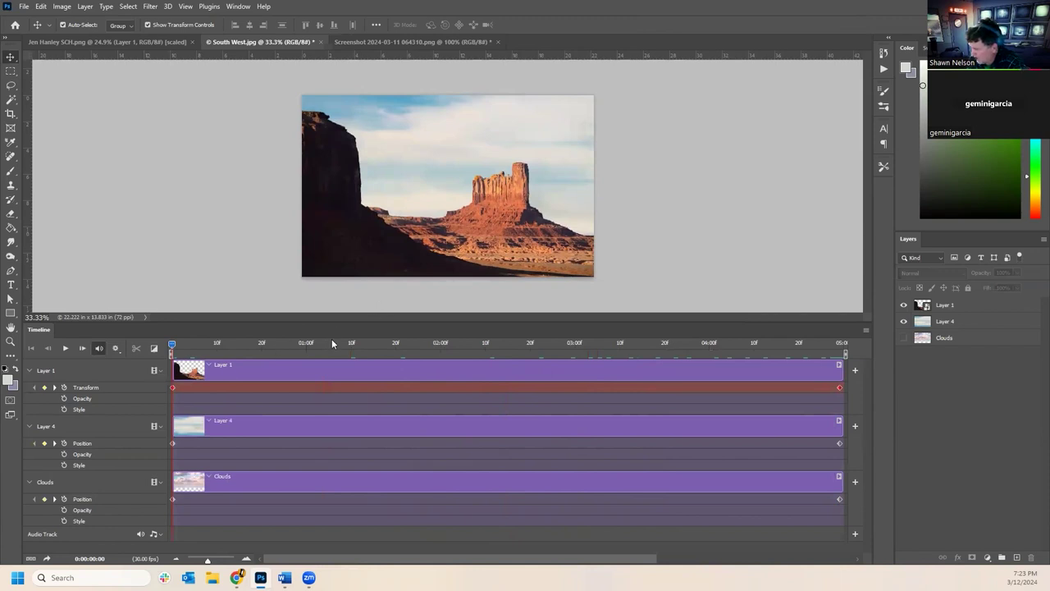
- Play the timeline to watch Layer 1 zoom toward the butte, then stop it
{"action": "key", "text": "space"}
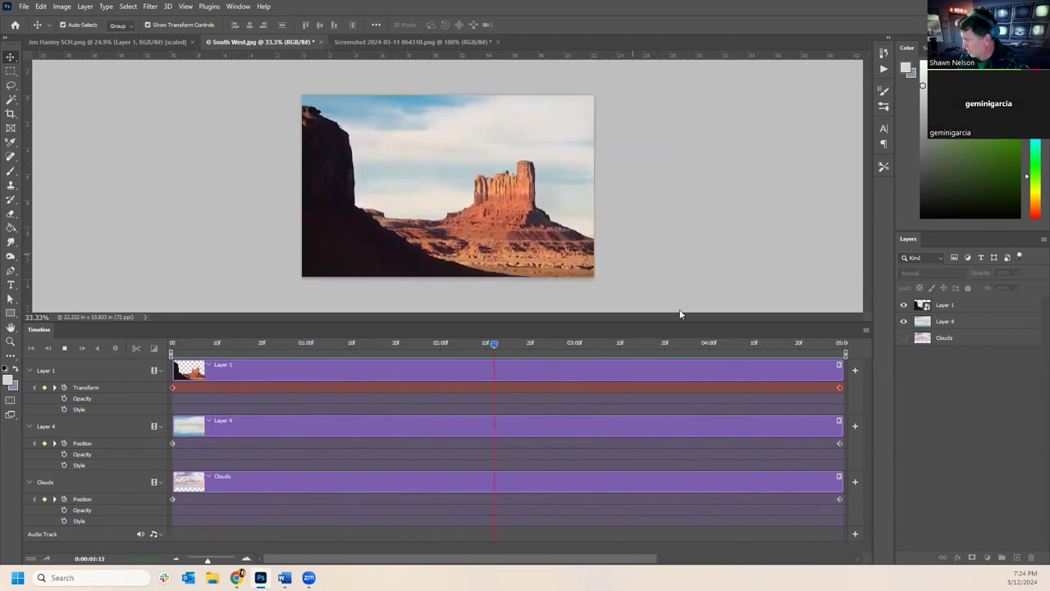
{"action": "left_click", "coordinate": [64, 348]}
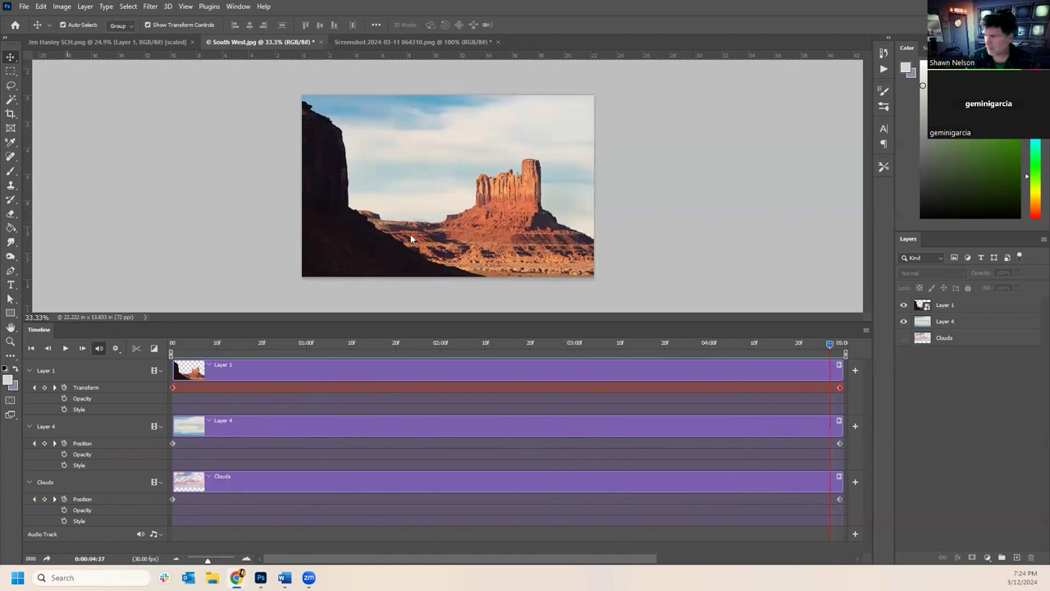
- Paste the airplane as a new layer and cut away its sky using Select > Sky
{"action": "key", "text": "ctrl+v"}
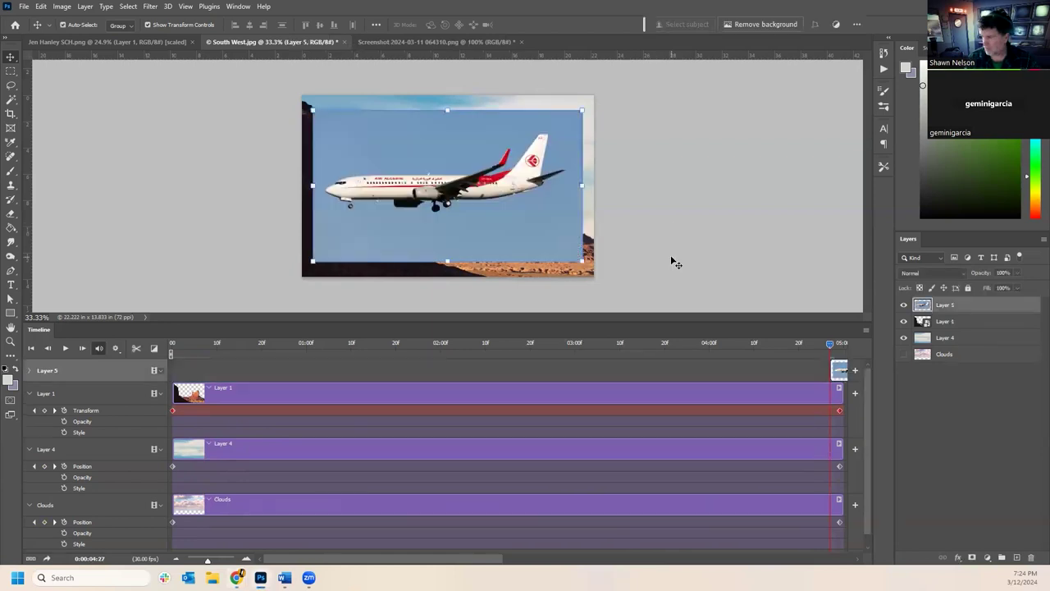
{"action": "left_click", "coordinate": [62, 6]}
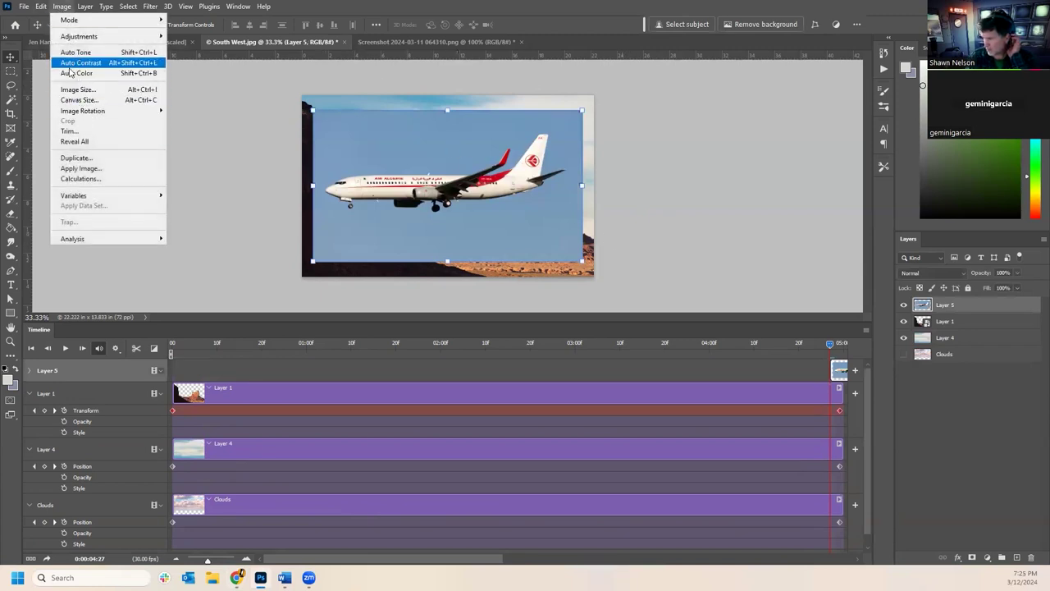
{"action": "mouse_move", "coordinate": [128, 7]}
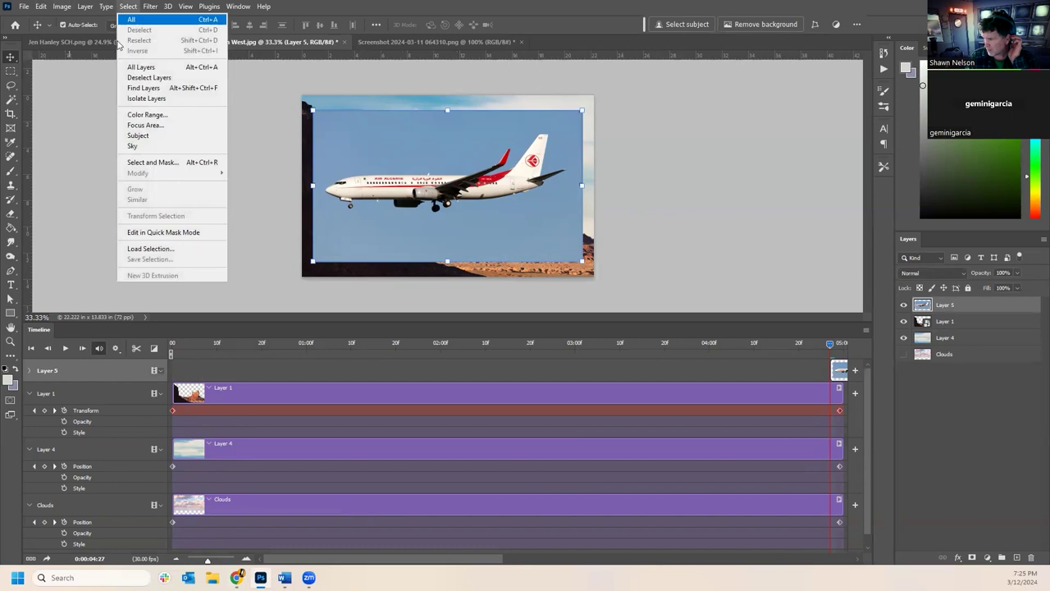
{"action": "left_click", "coordinate": [132, 146]}
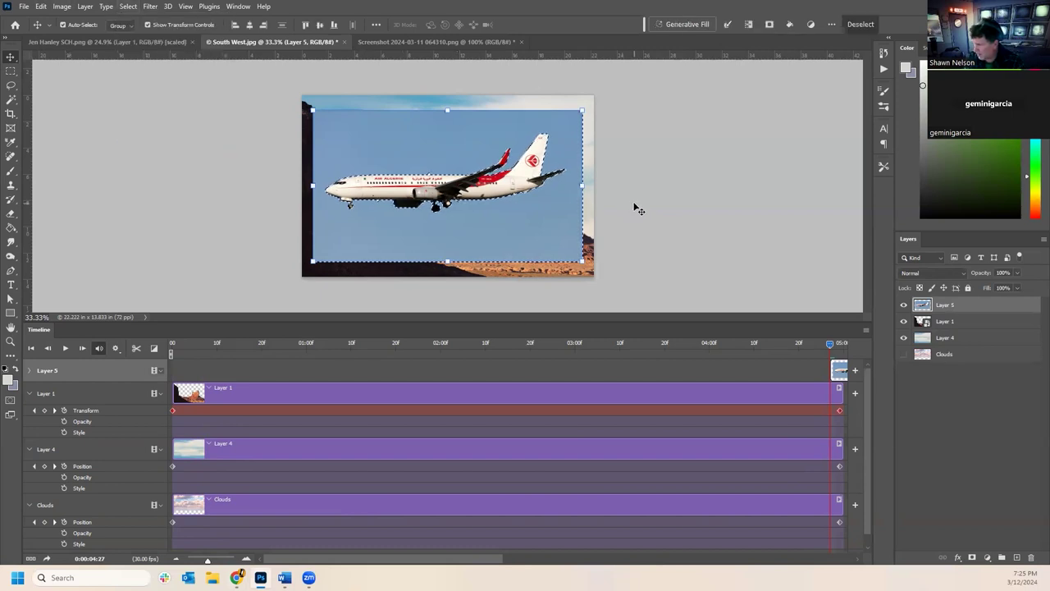
{"action": "key", "text": "ctrl+x"}
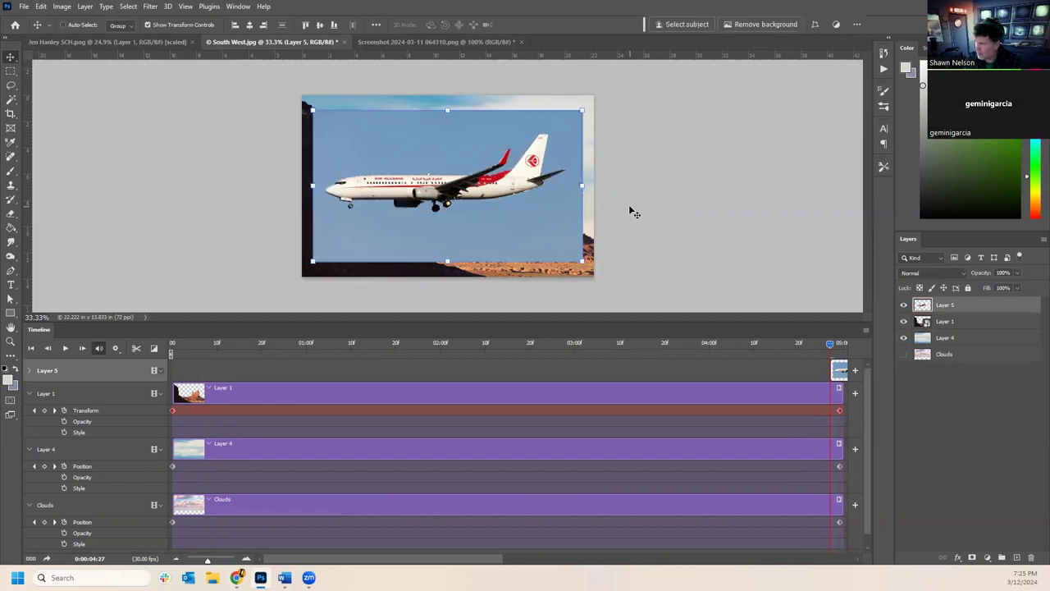
- Scale the plane down, place Layer 5 beneath Layer 1, and move it off the left edge
{"action": "left_click_drag", "start_coordinate": [581, 109], "coordinate": [409, 186]}
{"action": "left_click_drag", "start_coordinate": [354, 241], "coordinate": [420, 176]}
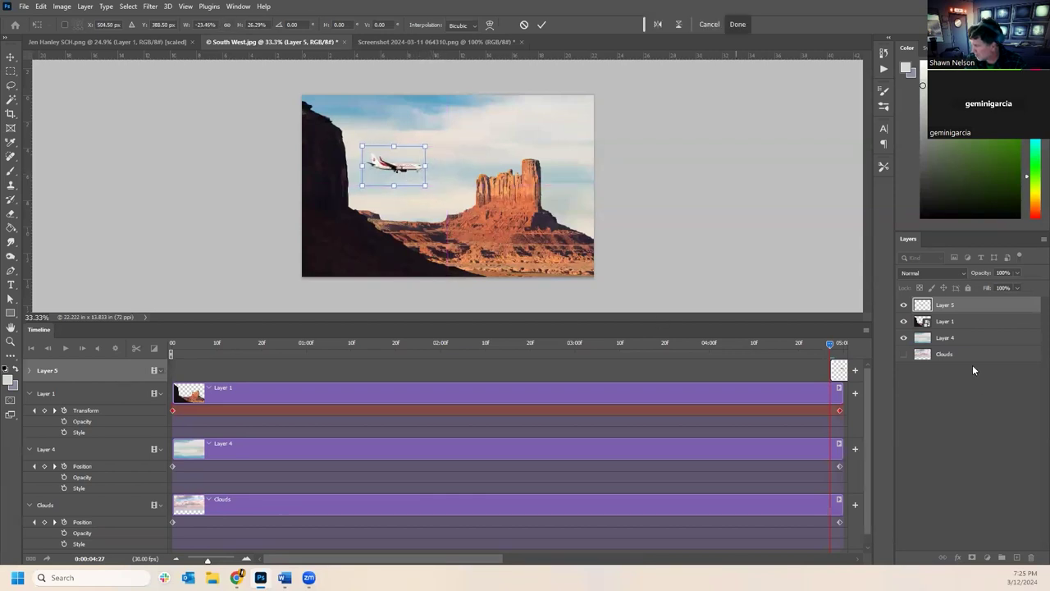
{"action": "left_click_drag", "start_coordinate": [966, 311], "coordinate": [965, 326]}
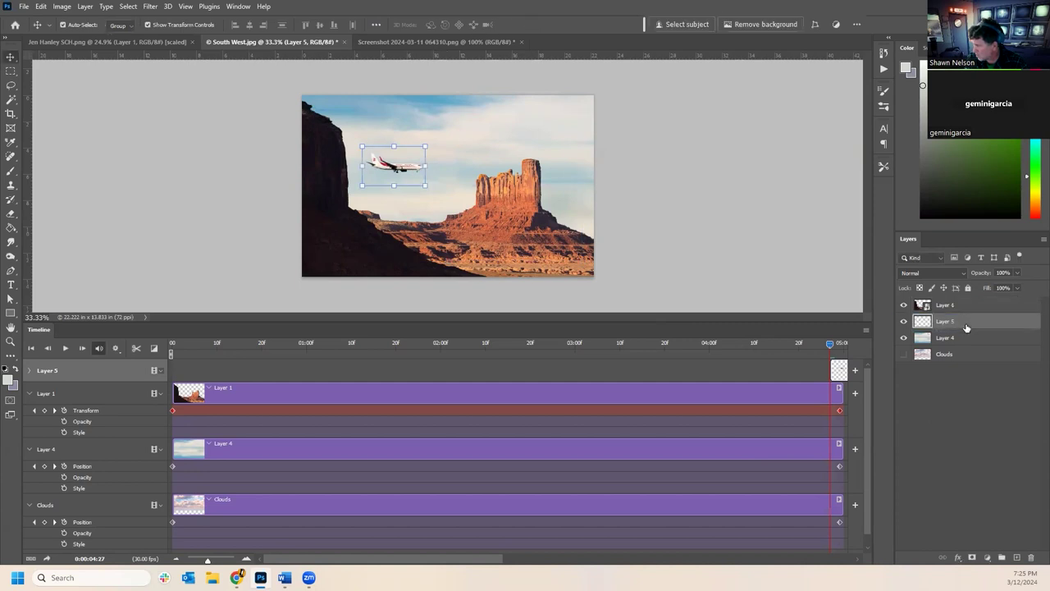
{"action": "left_click_drag", "start_coordinate": [414, 171], "coordinate": [268, 174]}
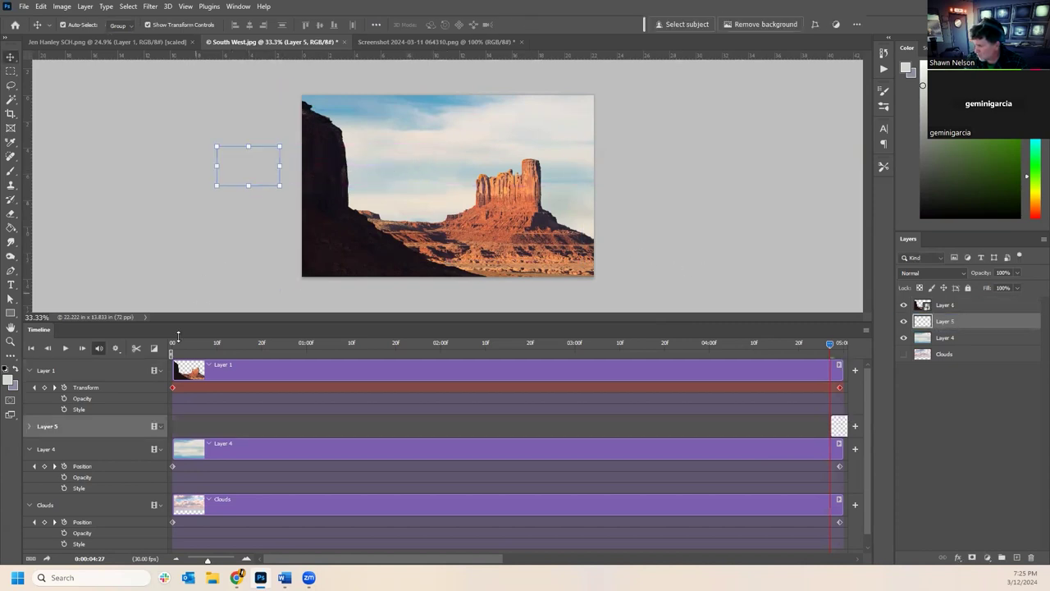
- Expand Layer 5 in the timeline and add plane Position keyframes at start and end
{"action": "scroll", "coordinate": [217, 462], "scroll_direction": "down", "scroll_amount": 1}
{"action": "scroll", "coordinate": [218, 456], "scroll_direction": "up", "scroll_amount": 1}
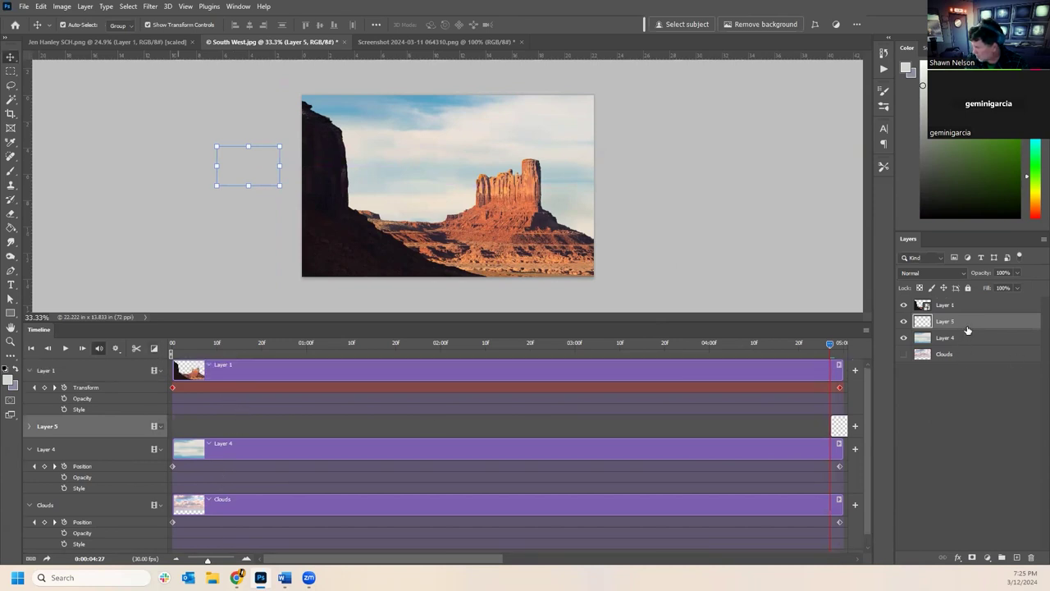
{"action": "scroll", "coordinate": [386, 455], "scroll_direction": "down", "scroll_amount": 1}
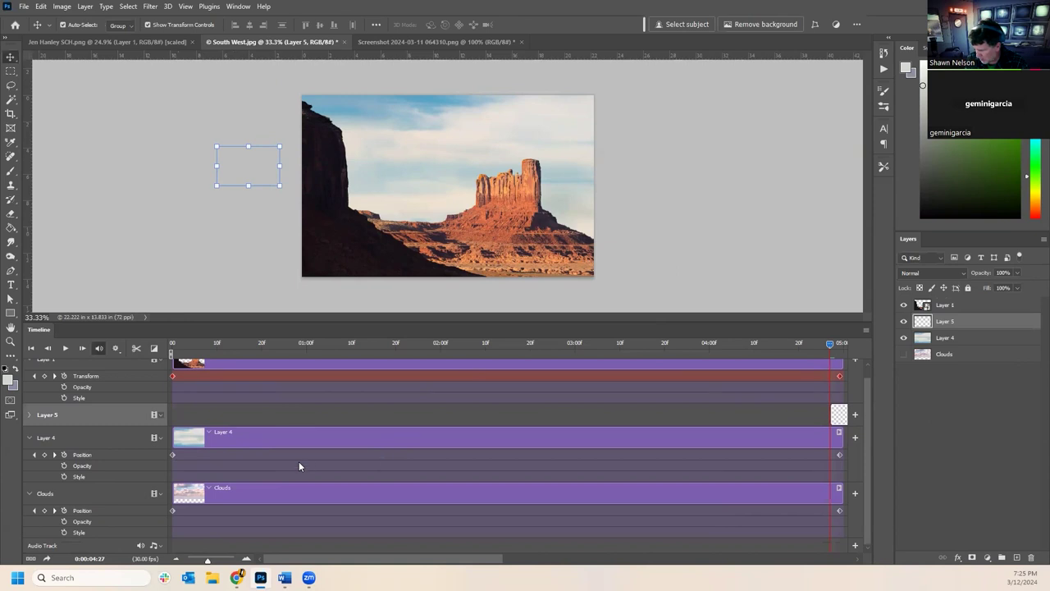
{"action": "scroll", "coordinate": [298, 466], "scroll_direction": "up", "scroll_amount": 1}
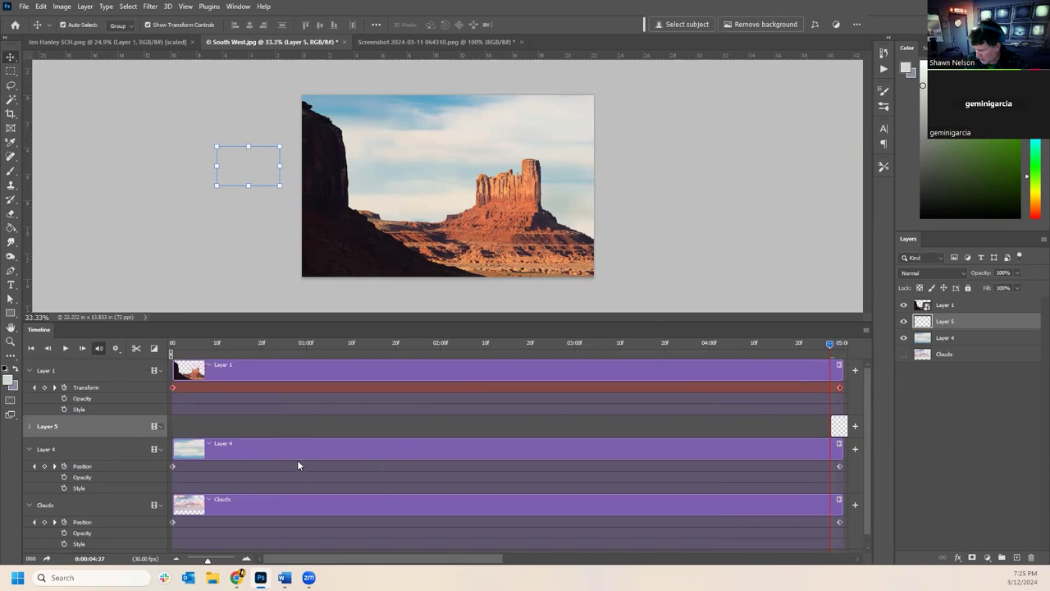
{"action": "left_click", "coordinate": [30, 371]}
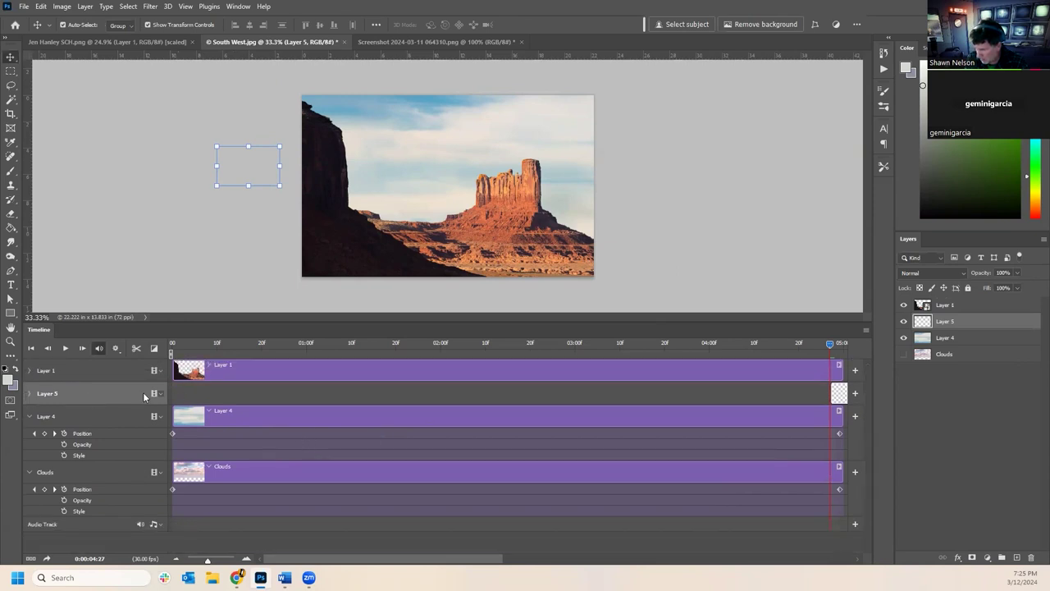
{"action": "left_click", "coordinate": [28, 395]}
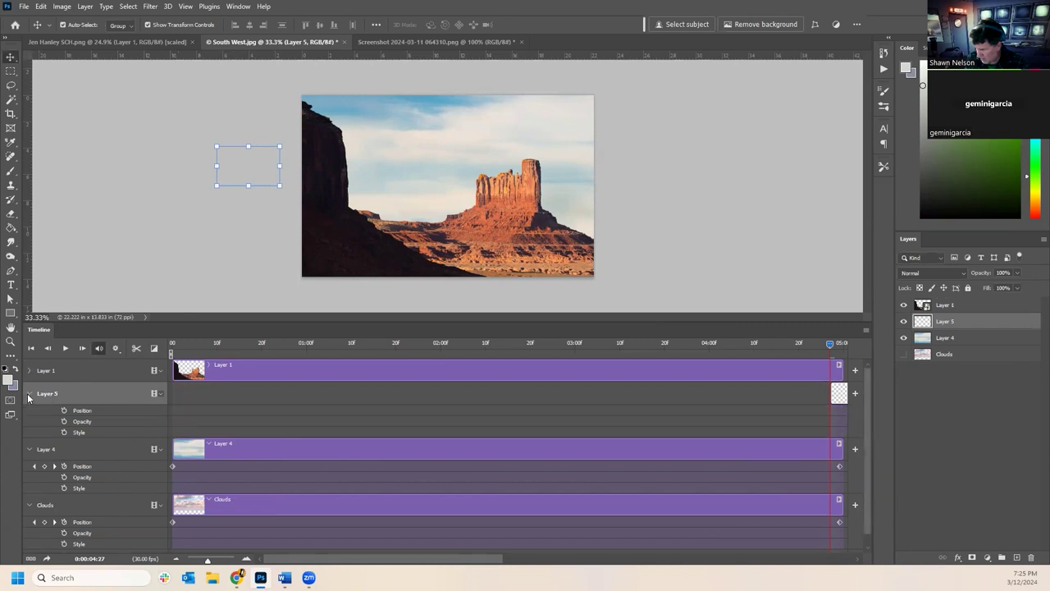
{"action": "left_click", "coordinate": [64, 410]}
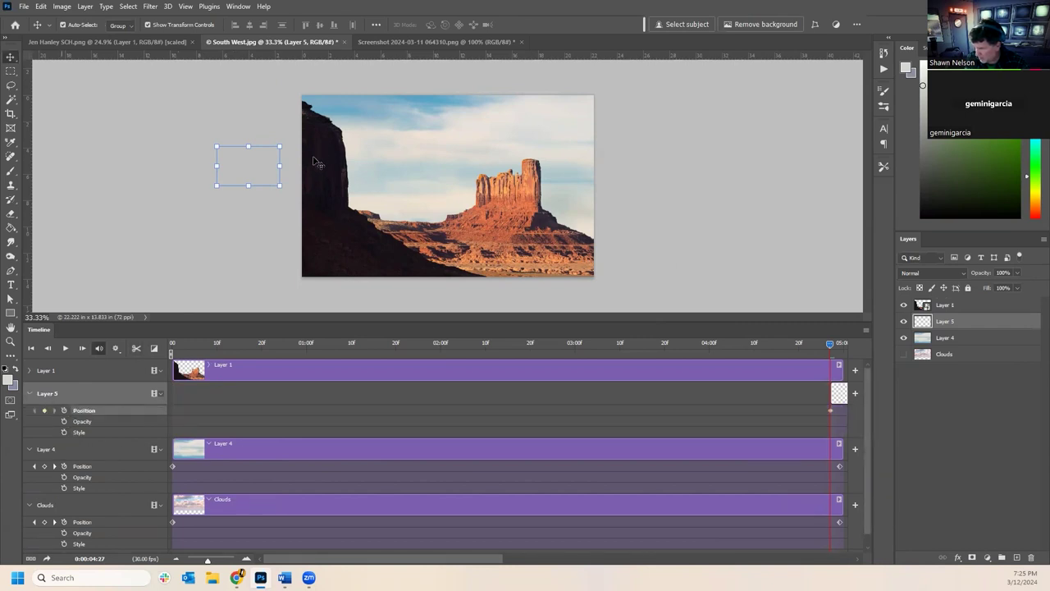
{"action": "left_click_drag", "start_coordinate": [831, 347], "coordinate": [836, 343]}
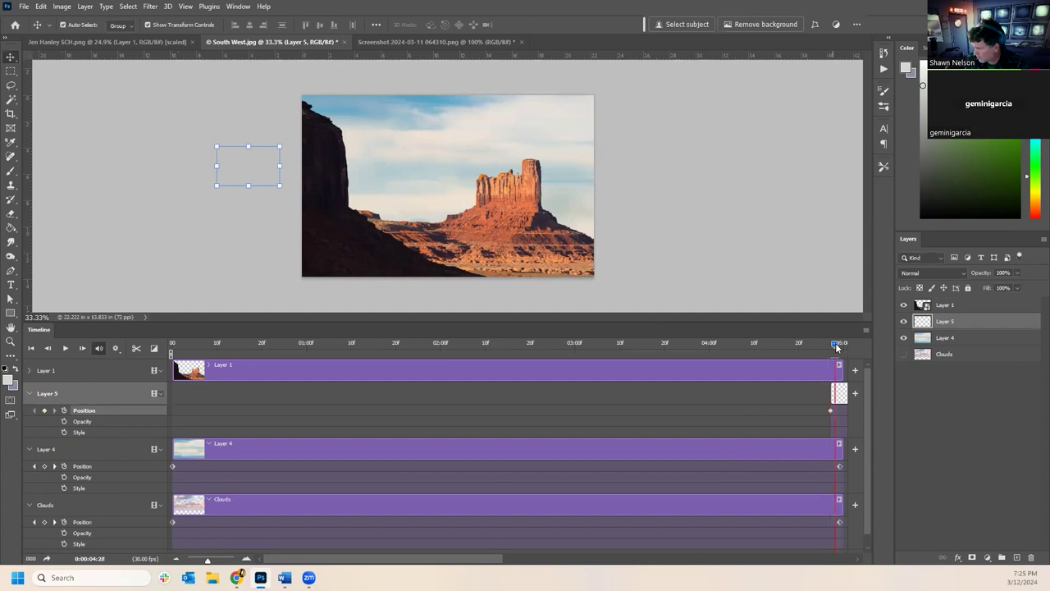
{"action": "left_click_drag", "start_coordinate": [830, 412], "coordinate": [163, 428]}
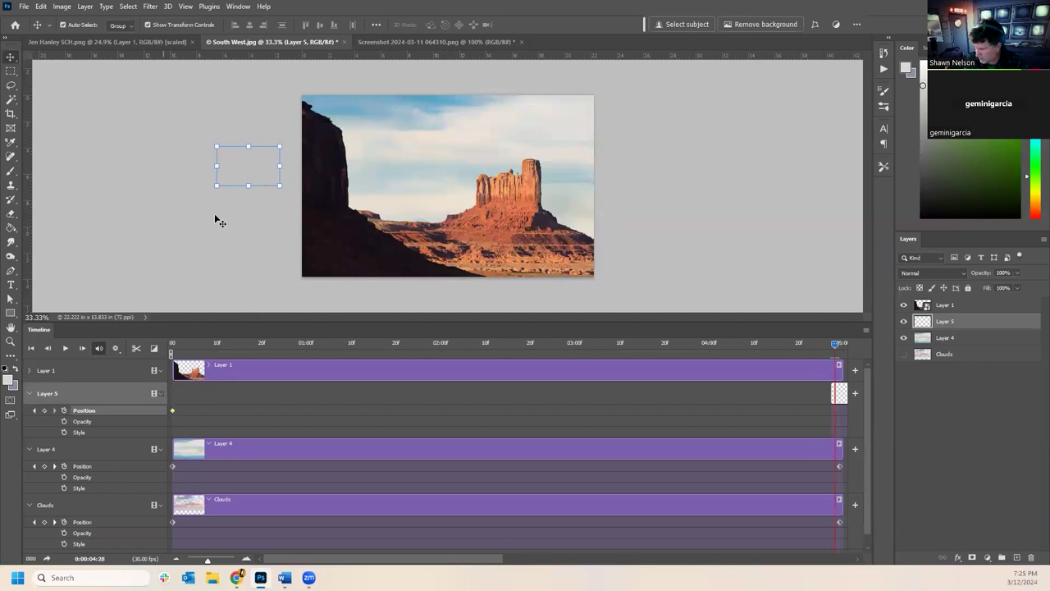
{"action": "left_click", "coordinate": [44, 410]}
- Preview the animation from the last frame, then select Layer 5
{"action": "left_click_drag", "start_coordinate": [836, 349], "coordinate": [839, 349]}
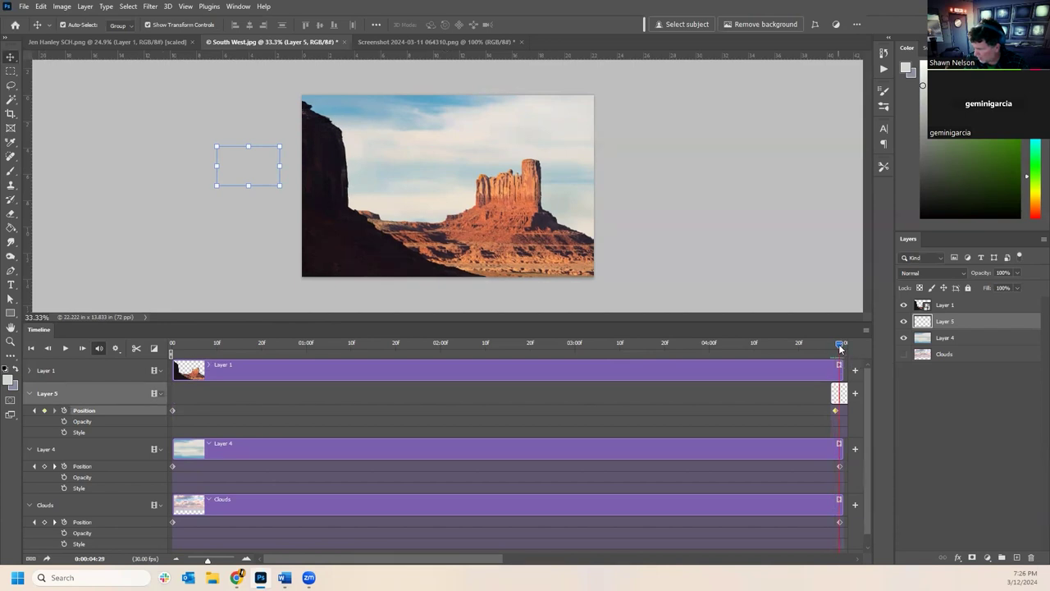
{"action": "key", "text": "space"}
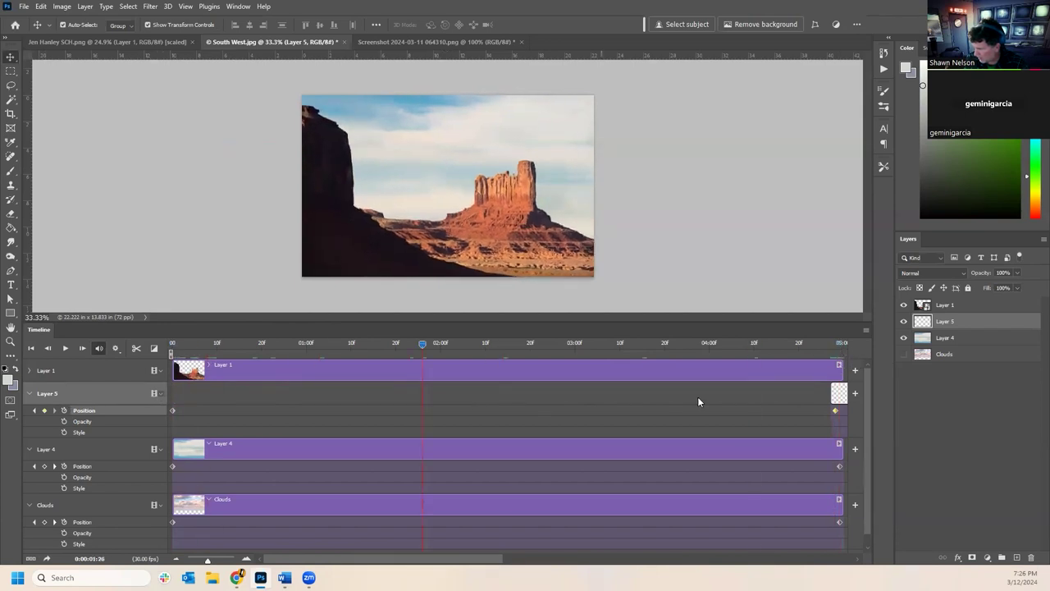
{"action": "key", "text": "space"}
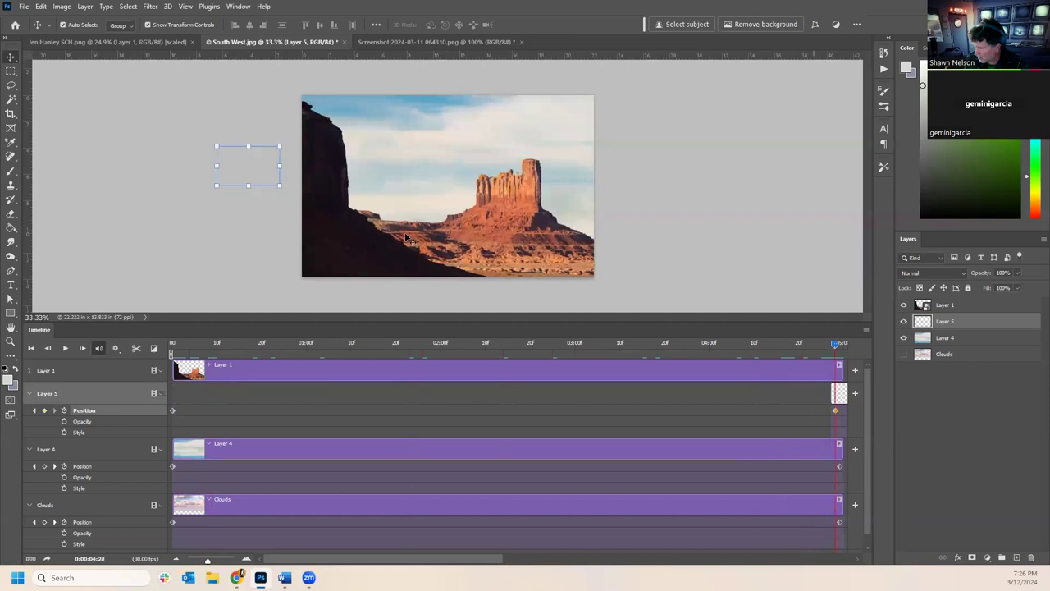
{"action": "left_click_drag", "start_coordinate": [254, 167], "coordinate": [279, 179]}
{"action": "left_click", "coordinate": [231, 158]}
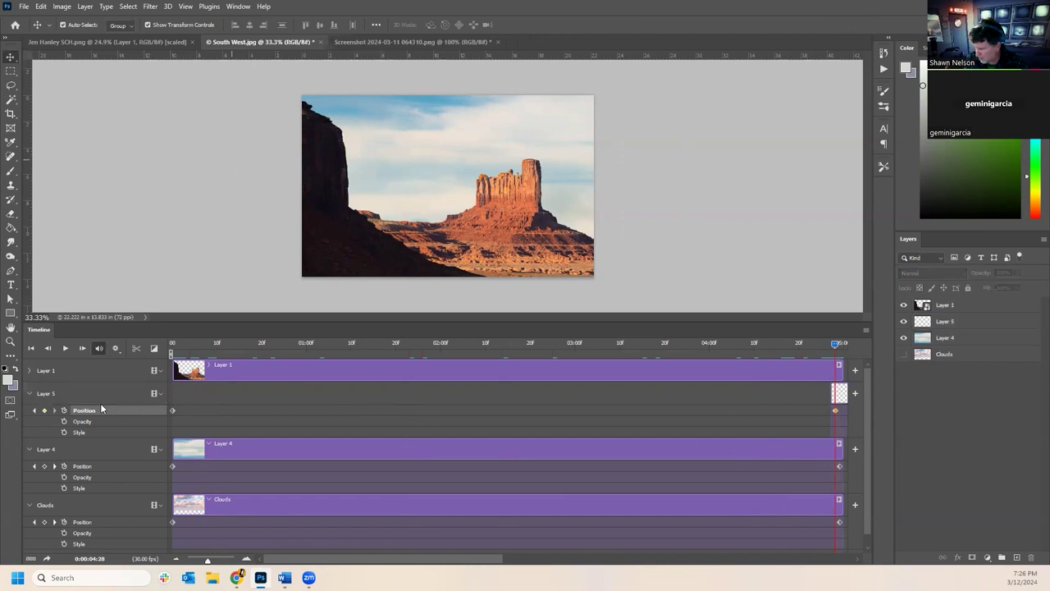
{"action": "left_click", "coordinate": [119, 393]}
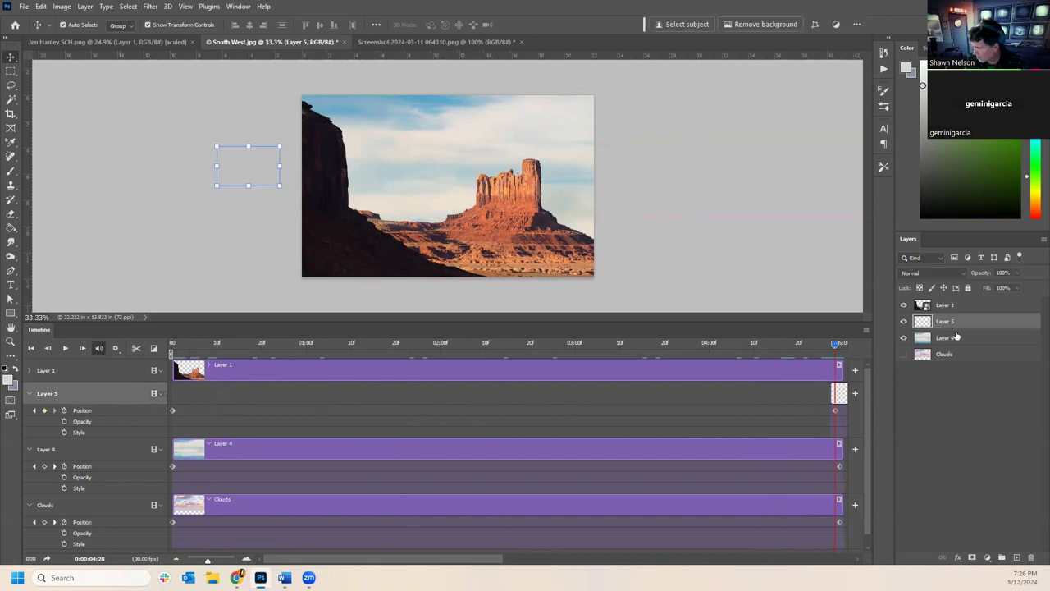
{"action": "left_click_drag", "start_coordinate": [968, 322], "coordinate": [242, 400]}
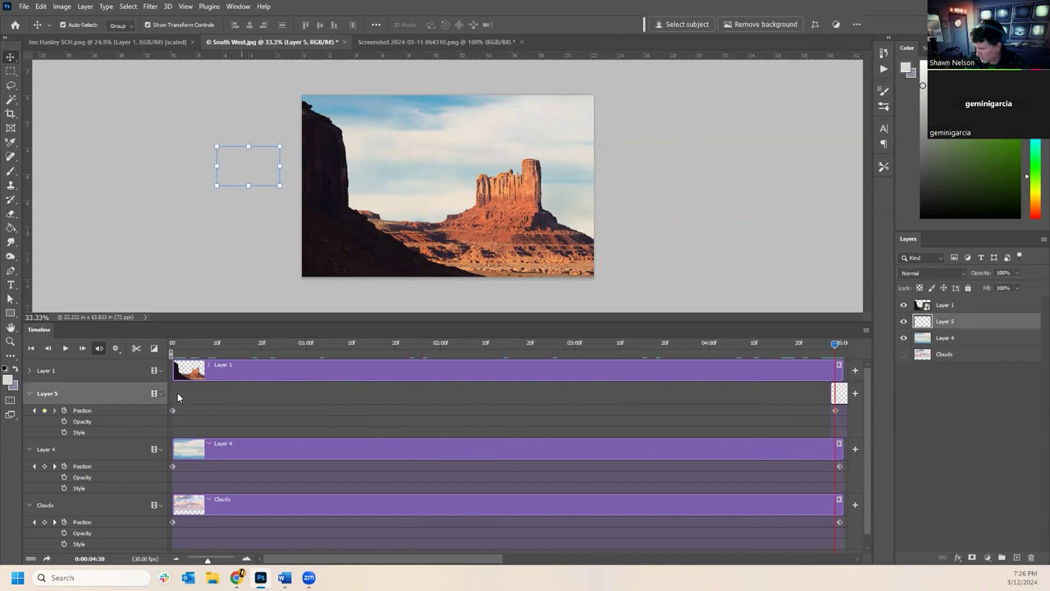
- Collapse the Layer 5 track, check its track options, and set the playhead to 0:00:04:26
{"action": "left_click", "coordinate": [29, 394]}
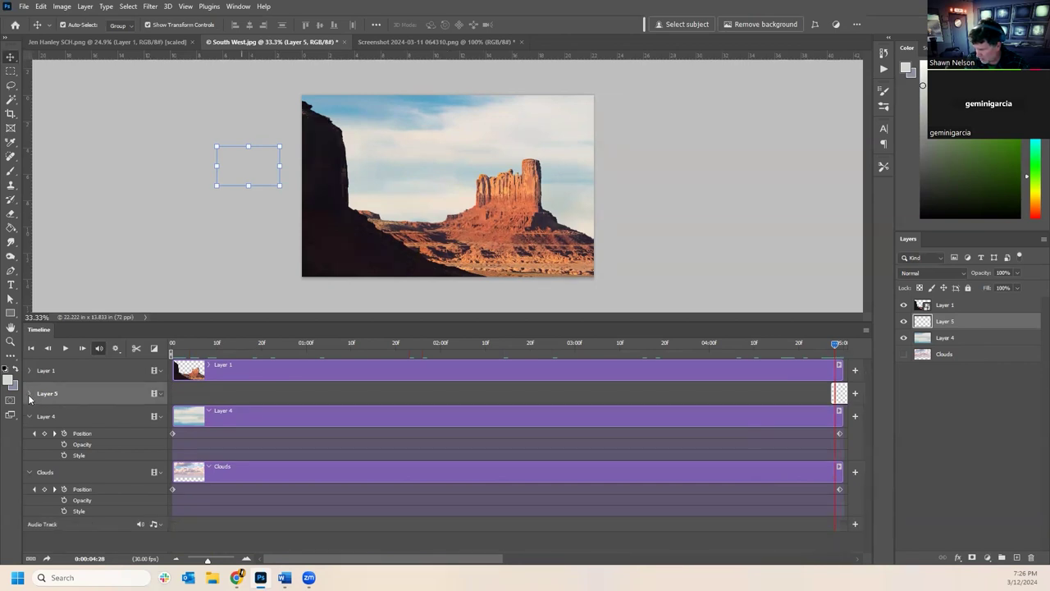
{"action": "left_click", "coordinate": [29, 394]}
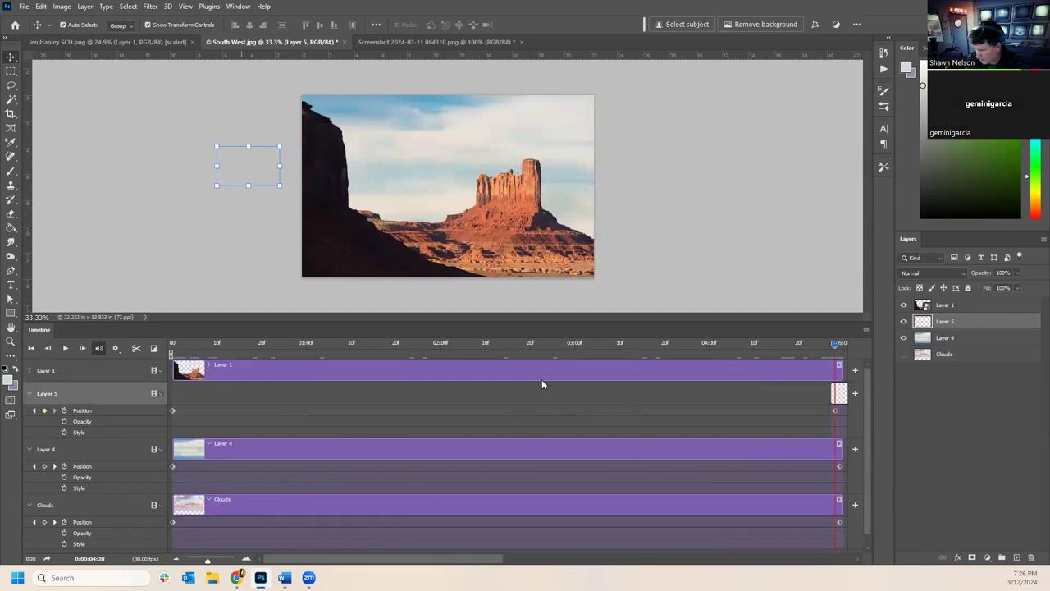
{"action": "left_click", "coordinate": [30, 393]}
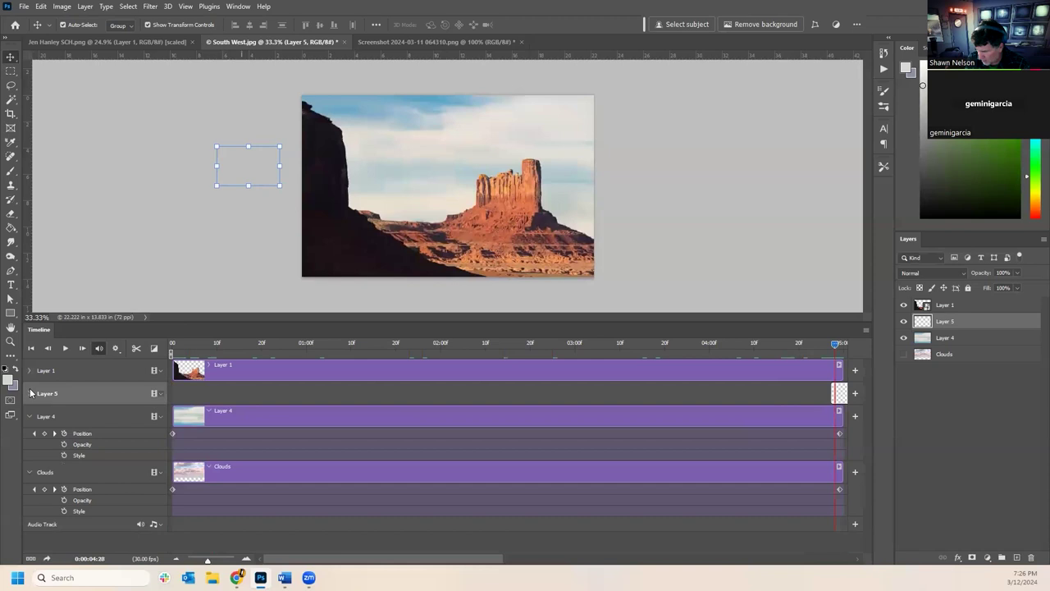
{"action": "left_click", "coordinate": [162, 392]}
{"action": "left_click", "coordinate": [163, 392]}
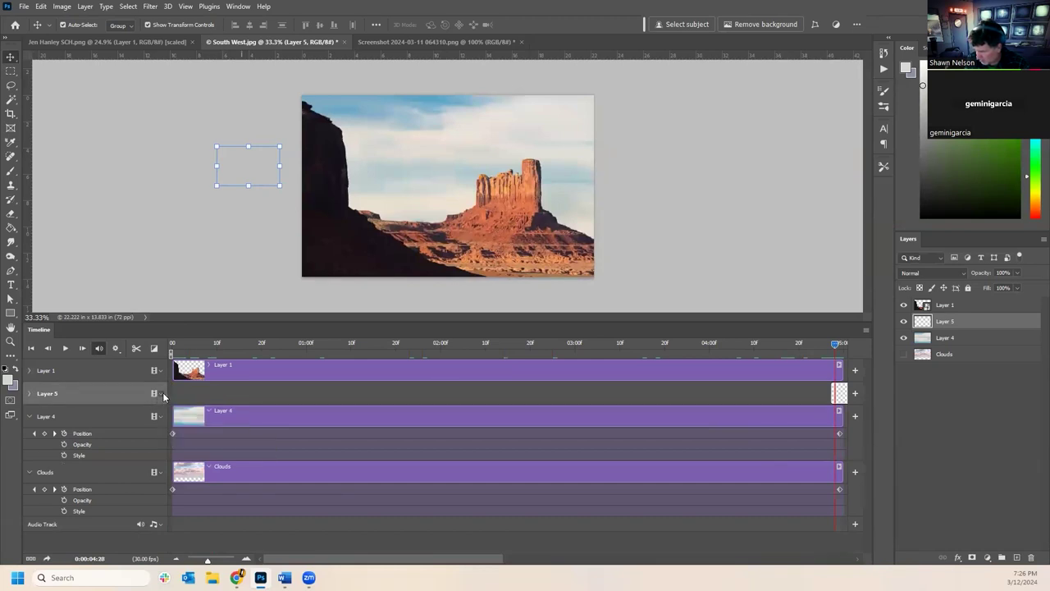
{"action": "left_click", "coordinate": [825, 347]}
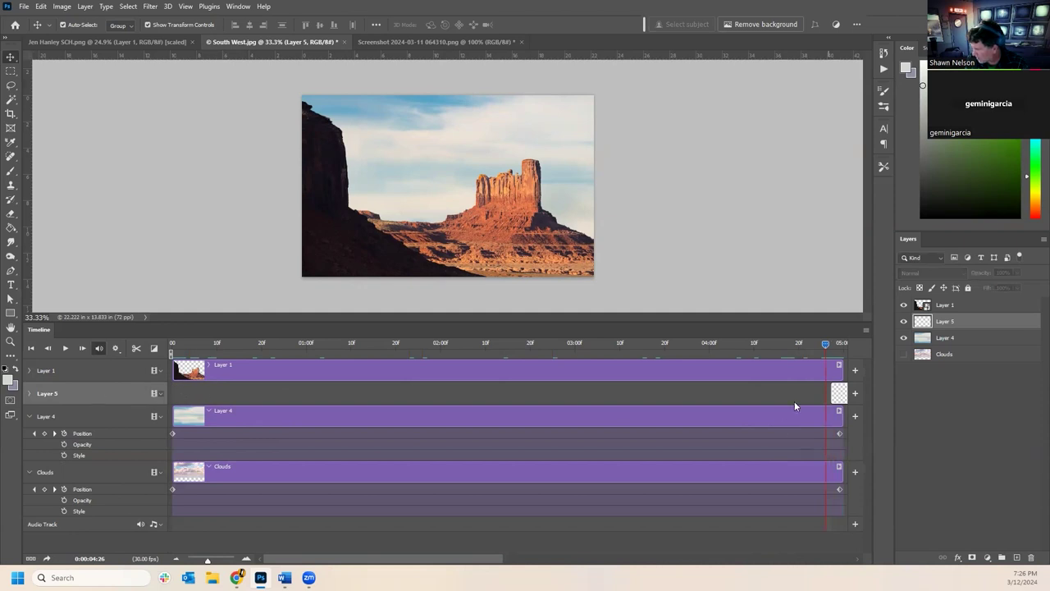
- Stretch the Layer 5 clip to full length and key its Position at start and end
{"action": "left_click_drag", "start_coordinate": [830, 394], "coordinate": [239, 401]}
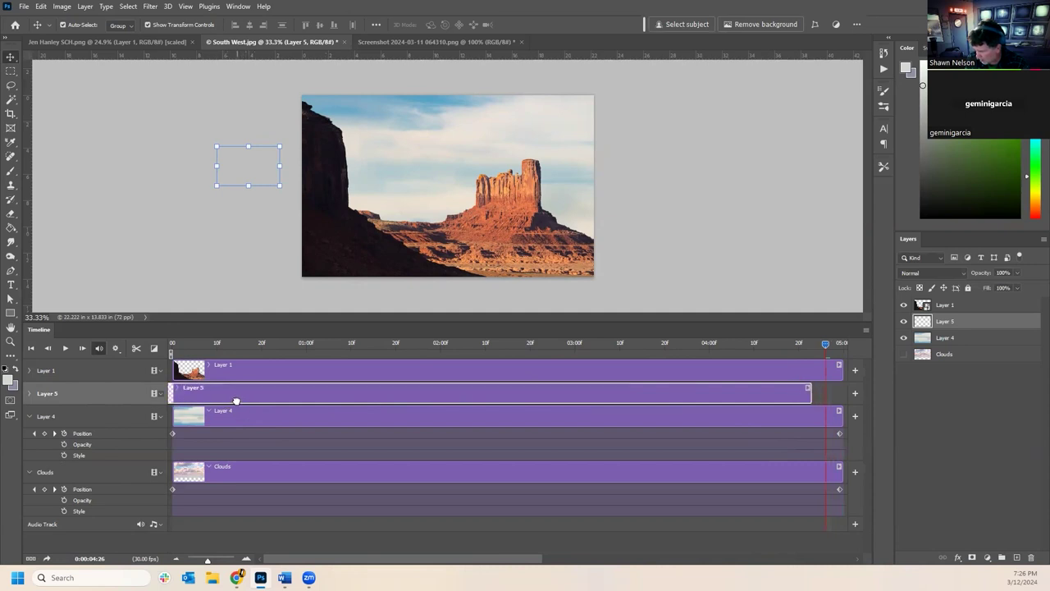
{"action": "left_click_drag", "start_coordinate": [810, 396], "coordinate": [841, 395]}
{"action": "left_click_drag", "start_coordinate": [827, 342], "coordinate": [175, 430]}
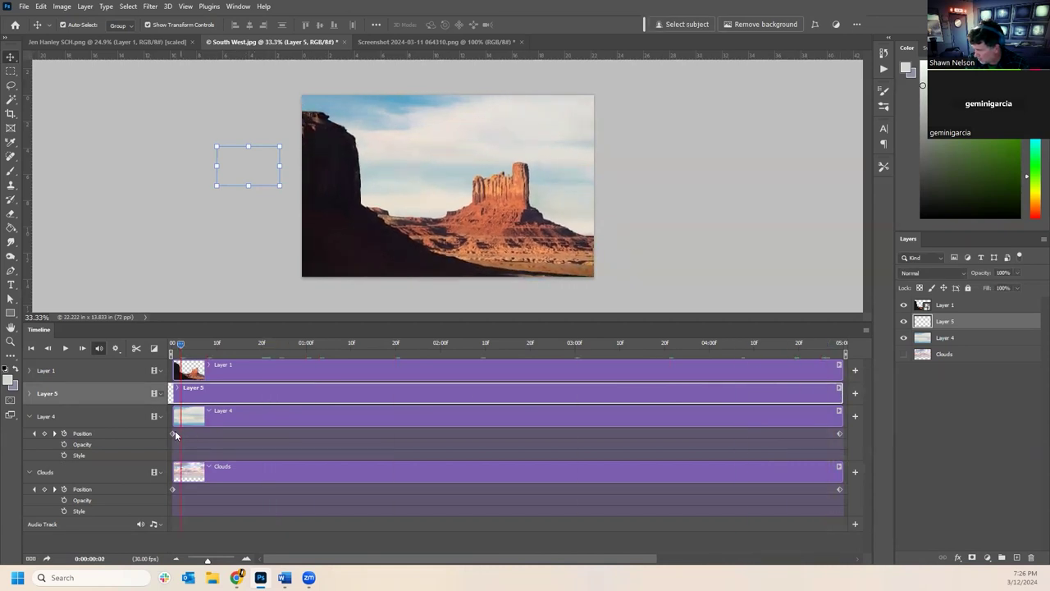
{"action": "left_click", "coordinate": [31, 394]}
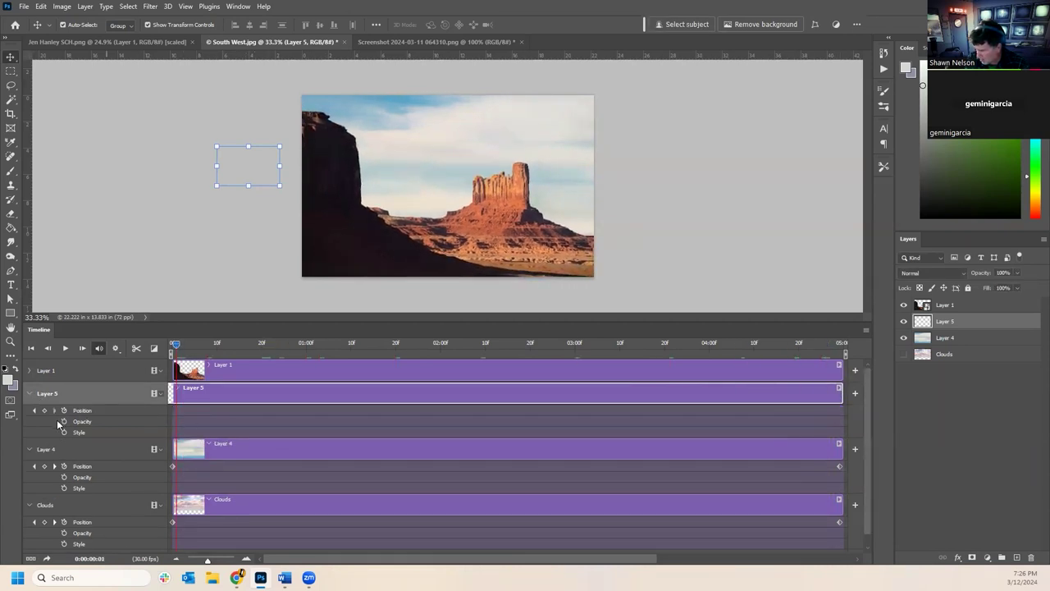
{"action": "left_click", "coordinate": [44, 411]}
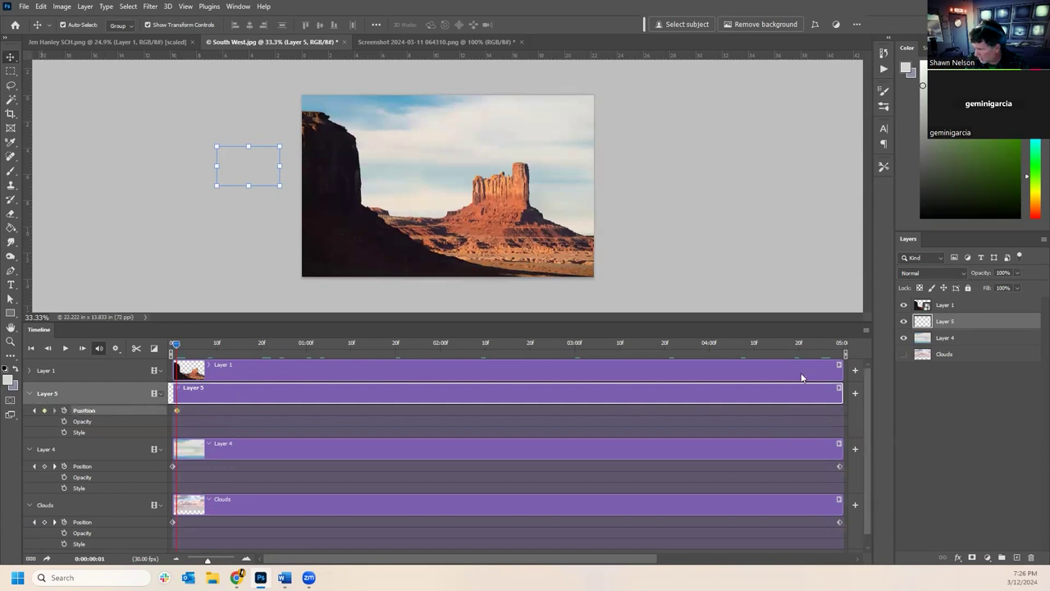
{"action": "left_click_drag", "start_coordinate": [821, 353], "coordinate": [851, 356]}
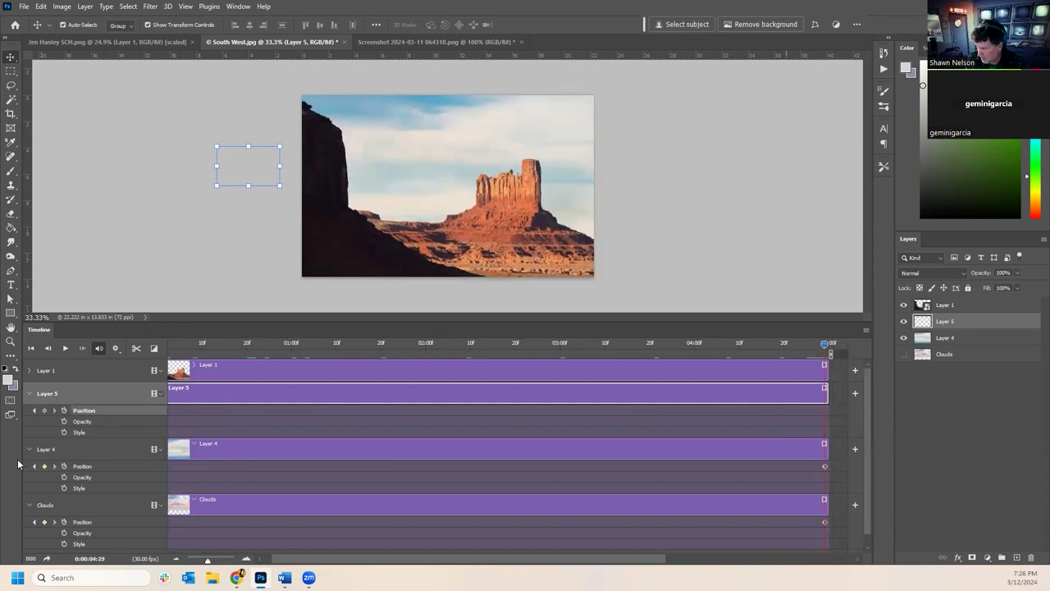
{"action": "left_click", "coordinate": [44, 410]}
- Select only Layer 5 and drag the airplane across the photo with Free Transform
{"action": "left_click_drag", "start_coordinate": [240, 169], "coordinate": [359, 175]}
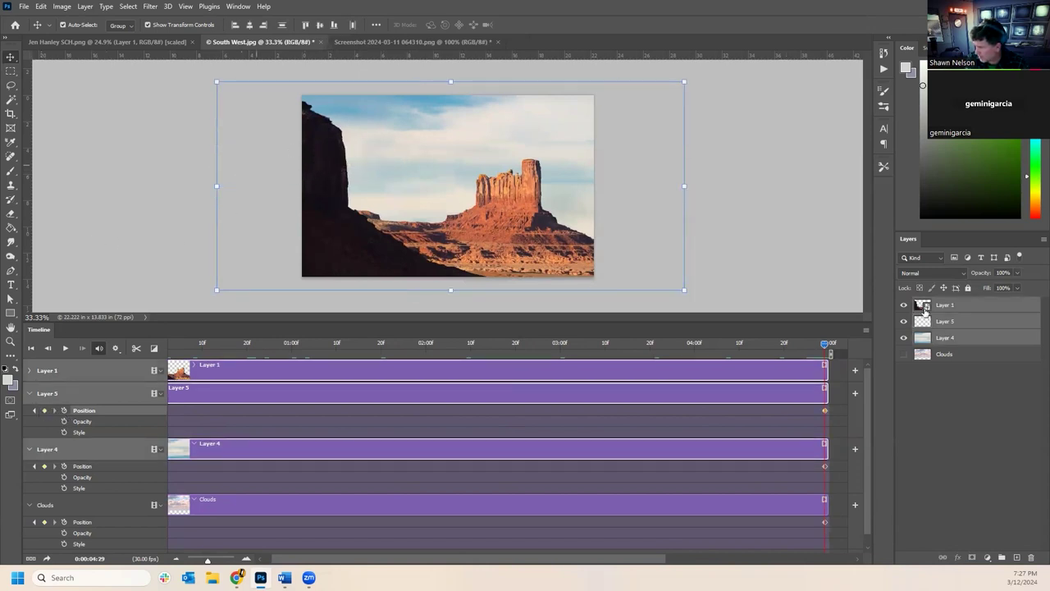
{"action": "left_click", "coordinate": [986, 338]}
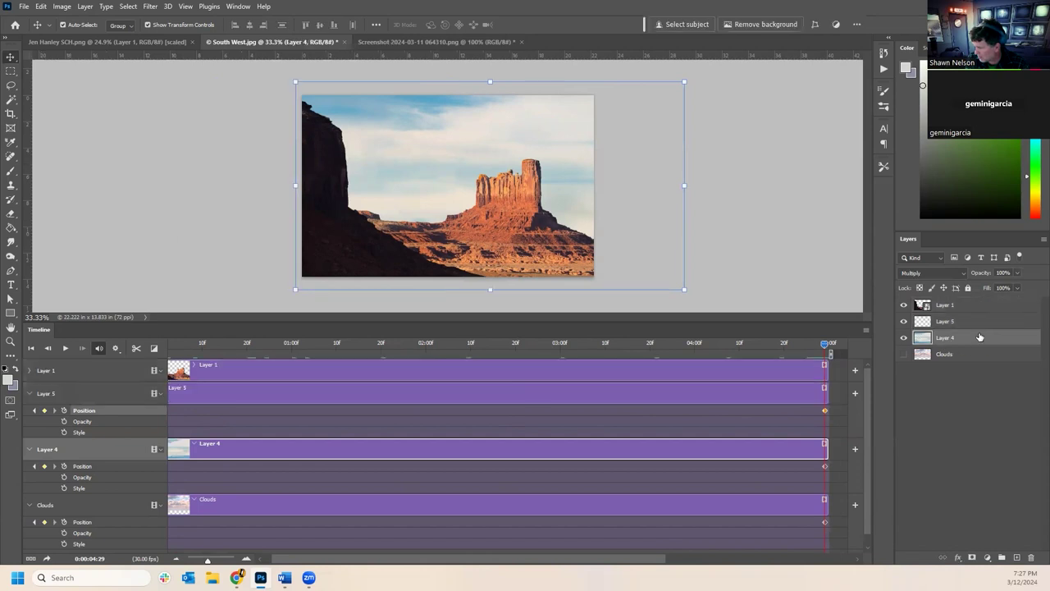
{"action": "left_click", "coordinate": [978, 323]}
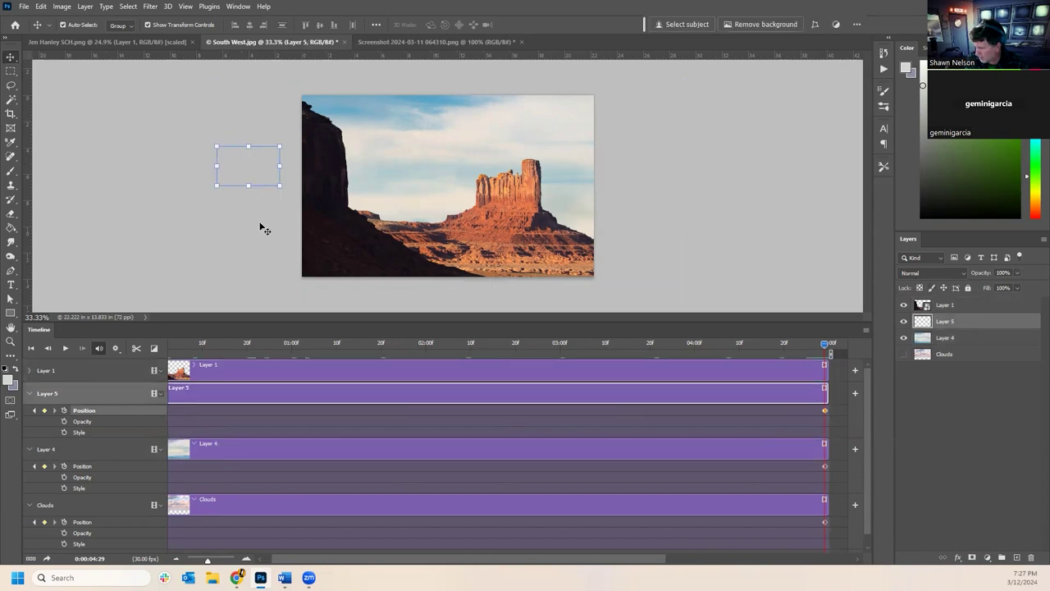
{"action": "left_click_drag", "start_coordinate": [254, 176], "coordinate": [370, 180]}
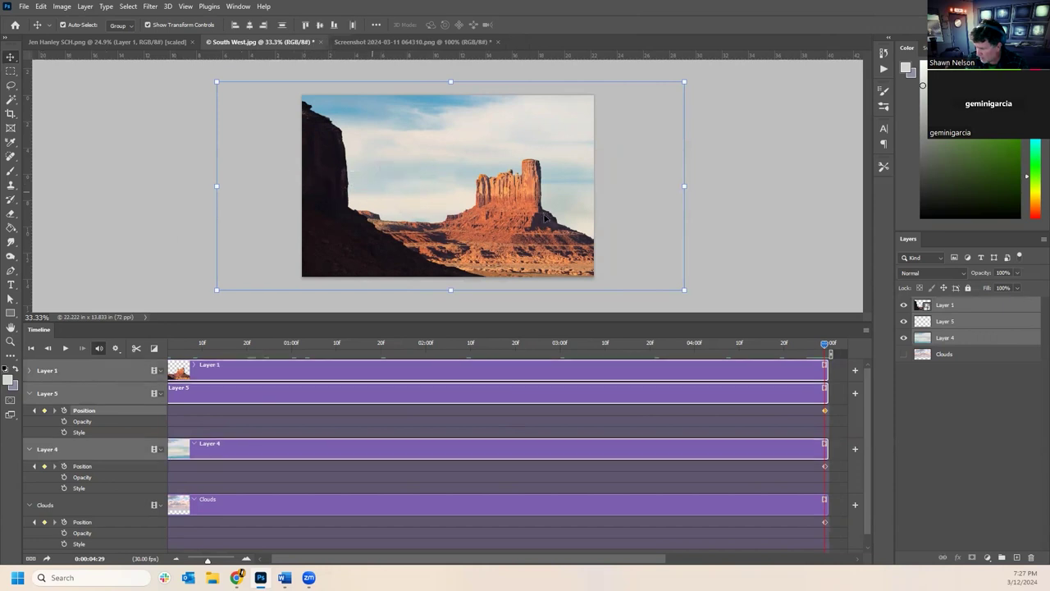
{"action": "left_click", "coordinate": [977, 325]}
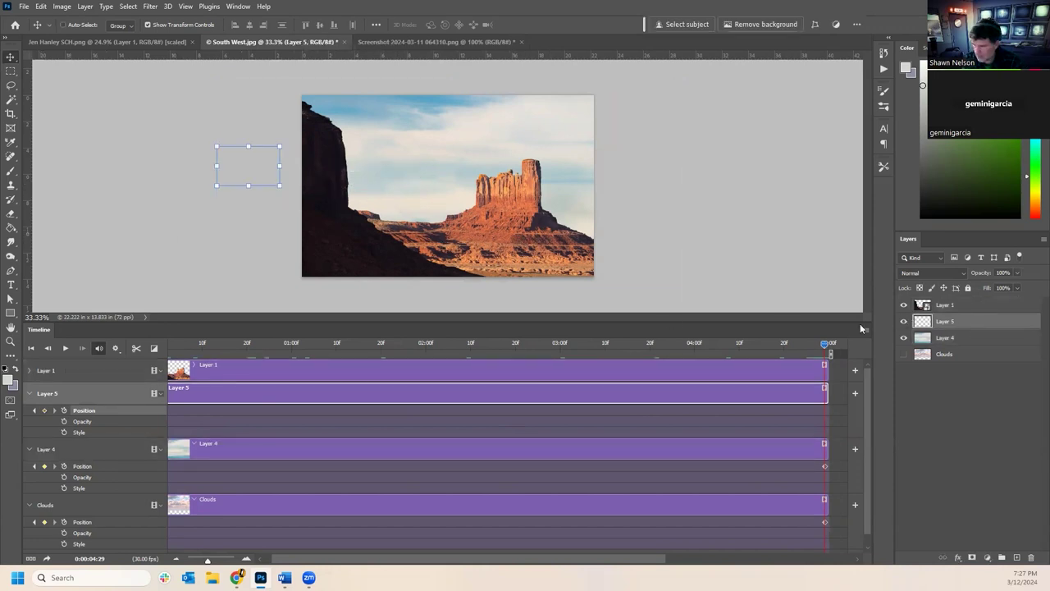
{"action": "key", "text": "ctrl+t"}
{"action": "left_click_drag", "start_coordinate": [225, 158], "coordinate": [641, 179]}
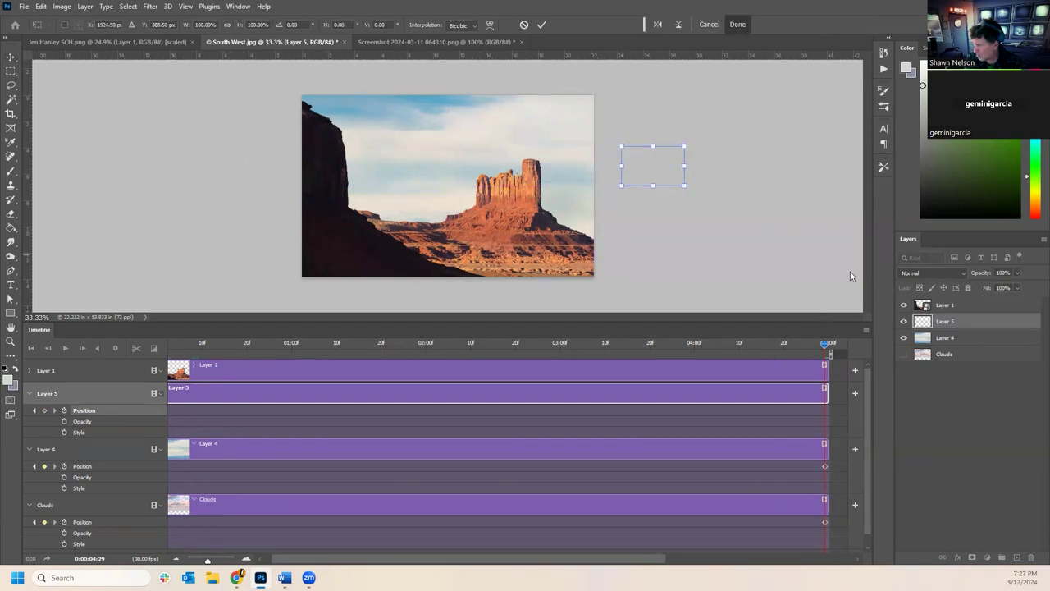
- Commit the plane's end position and select its starting Position keyframe at frame 0
{"action": "key", "text": "Return"}
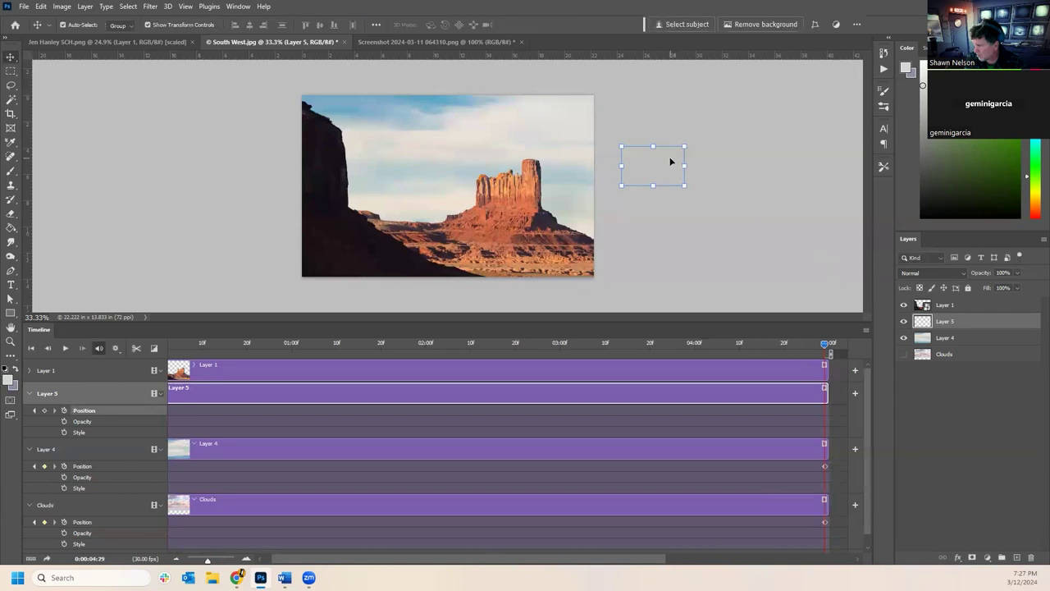
{"action": "left_click", "coordinate": [670, 162]}
{"action": "left_click_drag", "start_coordinate": [796, 343], "coordinate": [824, 400]}
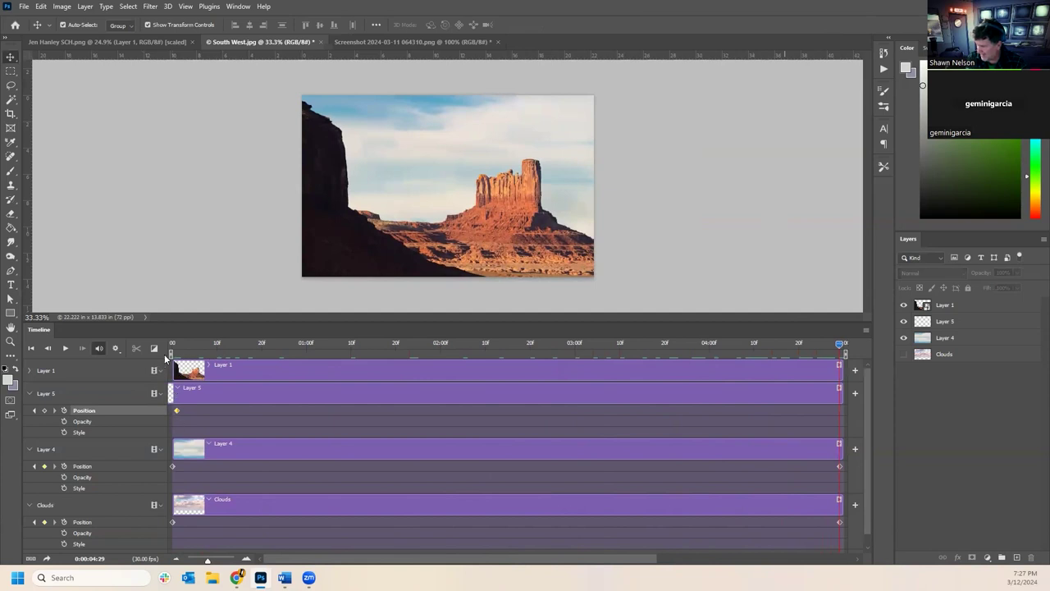
{"action": "left_click", "coordinate": [166, 353]}
{"action": "left_click", "coordinate": [175, 410]}
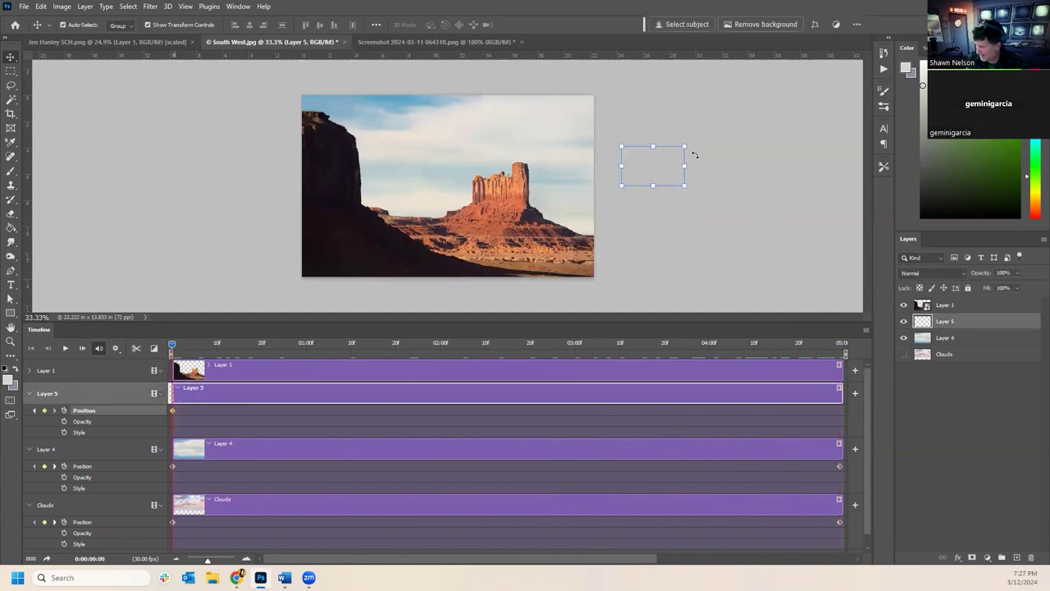
- Lock Layer 1, Layer 4 and Clouds, then select Layer 5 and reposition the plane
{"action": "left_click_drag", "start_coordinate": [678, 152], "coordinate": [368, 159]}
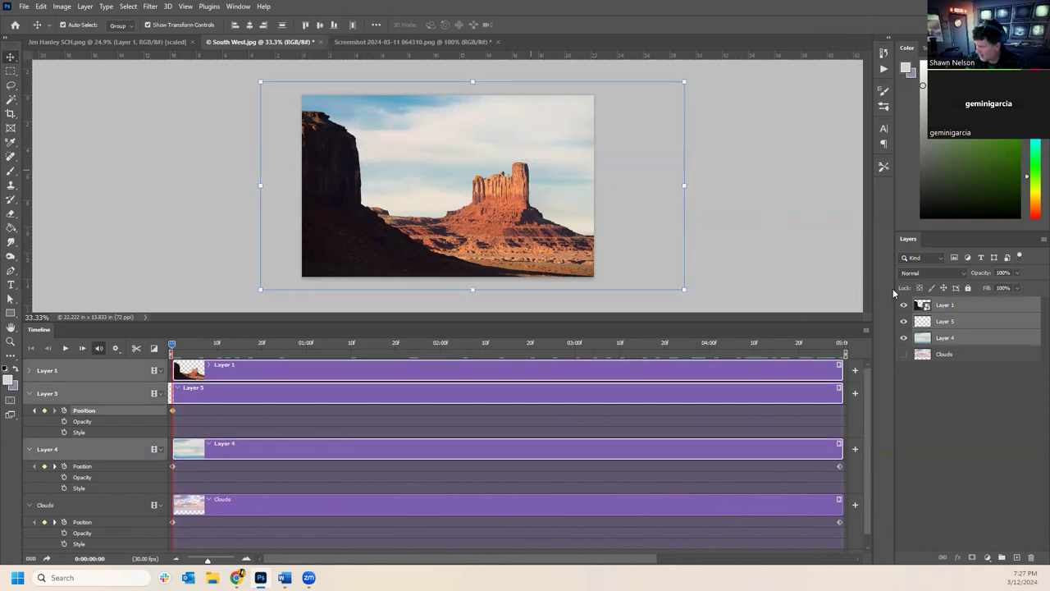
{"action": "left_click", "coordinate": [966, 310]}
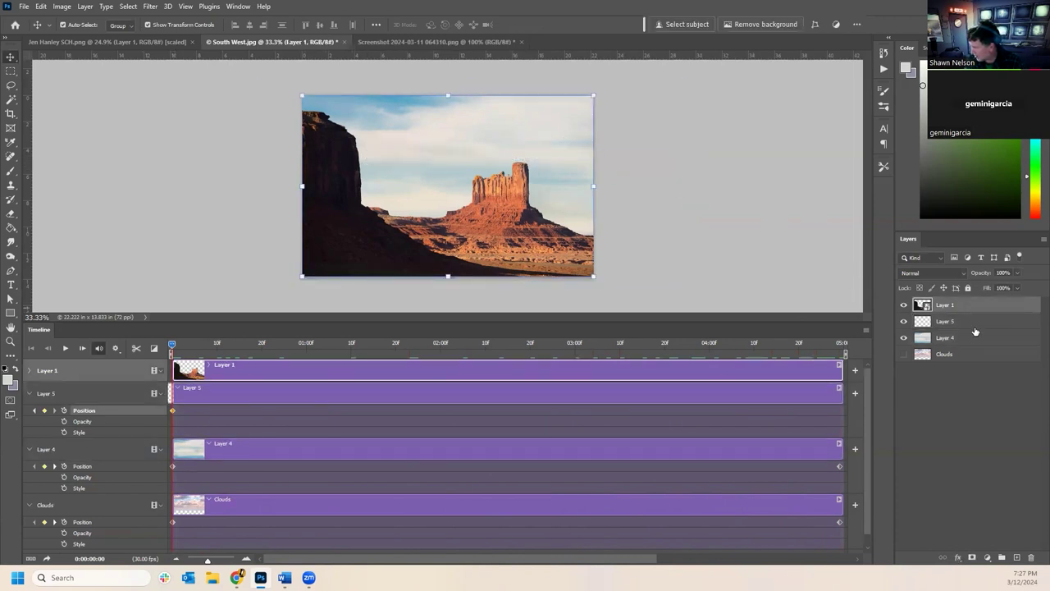
{"action": "left_click", "coordinate": [971, 340], "text": "ctrl"}
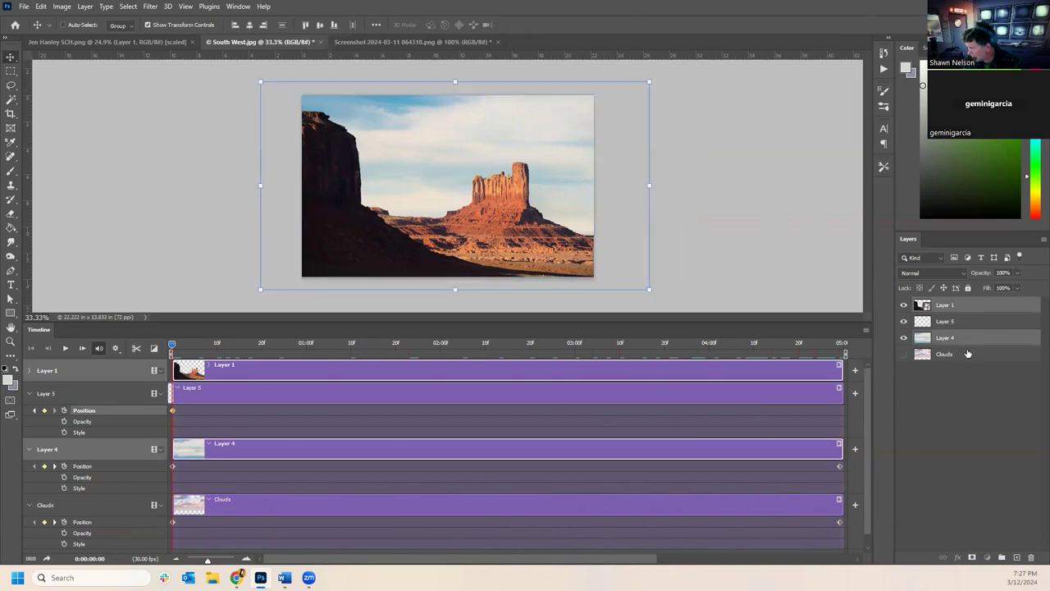
{"action": "left_click", "coordinate": [970, 356], "text": "ctrl"}
{"action": "left_click", "coordinate": [968, 288]}
{"action": "left_click", "coordinate": [976, 321]}
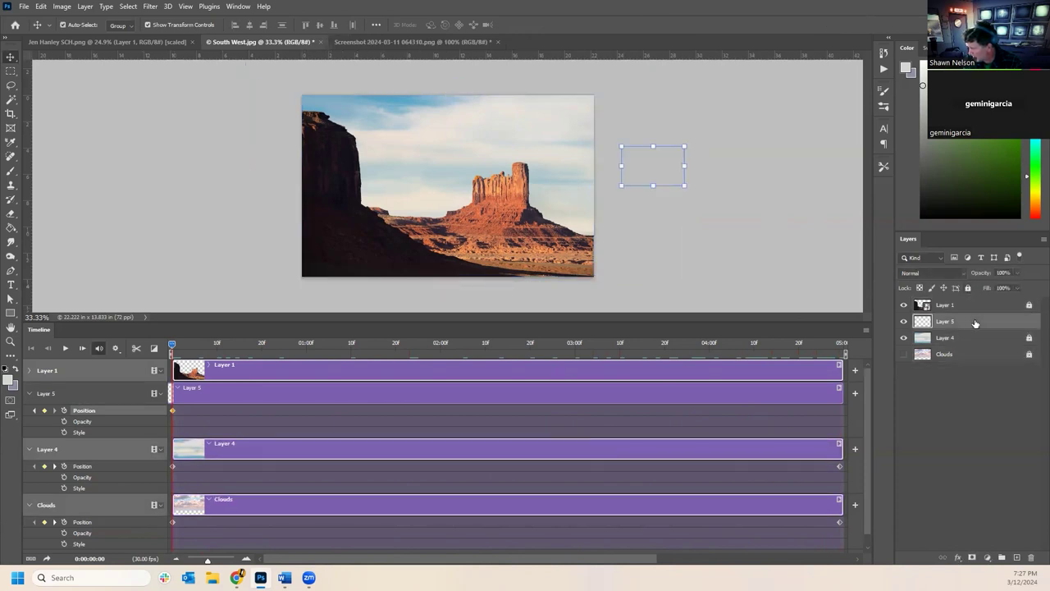
{"action": "mouse_move", "coordinate": [653, 168]}
{"action": "left_mouse_down"}
{"action": "mouse_move", "coordinate": [447, 189]}
{"action": "mouse_move", "coordinate": [664, 169]}
{"action": "mouse_move", "coordinate": [599, 178]}
{"action": "mouse_move", "coordinate": [659, 171]}
{"action": "mouse_move", "coordinate": [586, 215]}
{"action": "mouse_move", "coordinate": [661, 185]}
{"action": "left_mouse_up"}
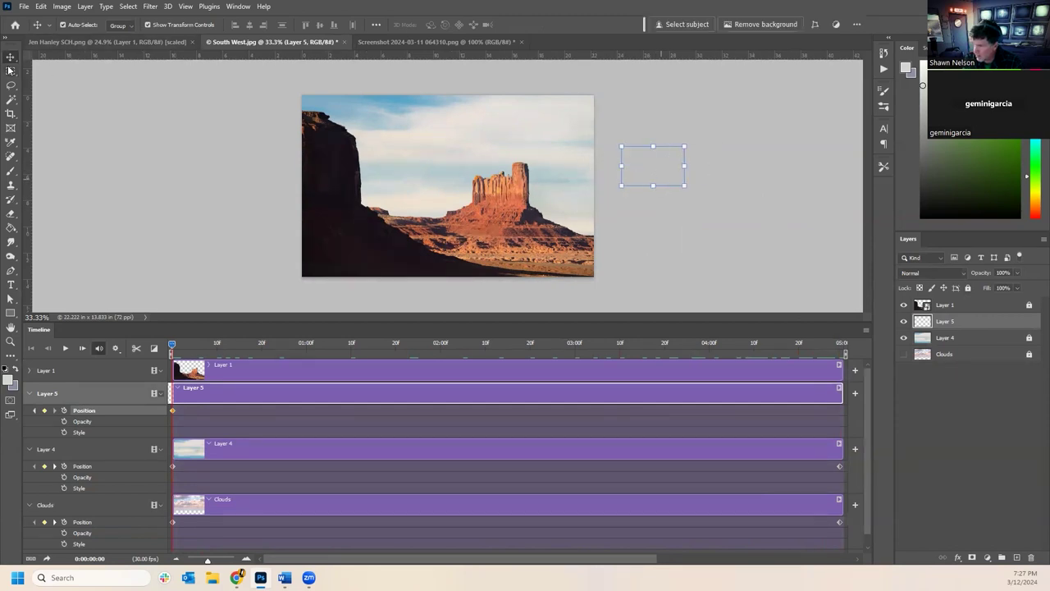
- Select Layer 5 and move the airplane to the left of the image
{"action": "left_click", "coordinate": [681, 162]}
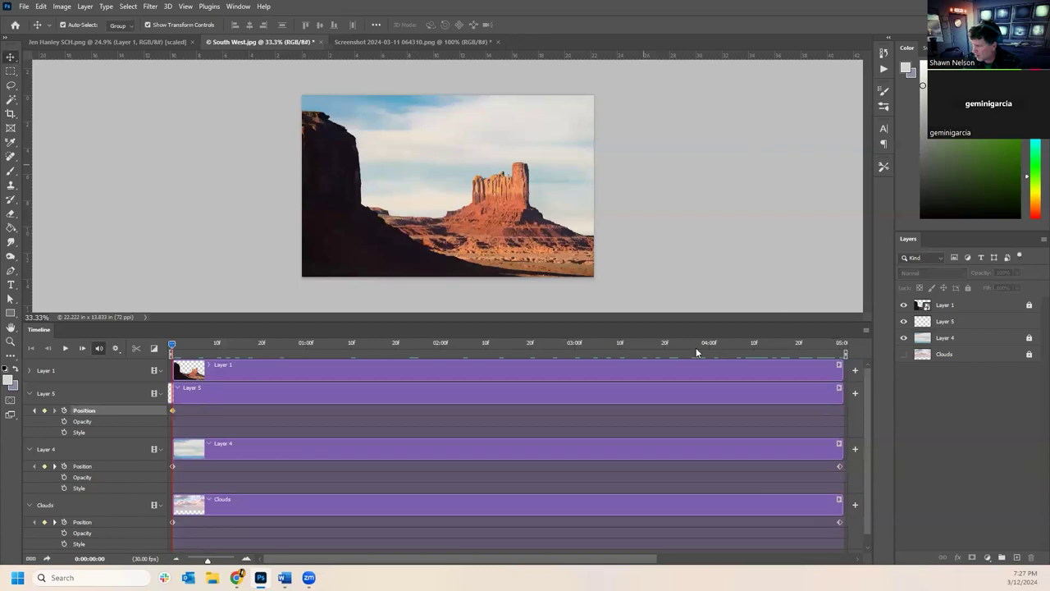
{"action": "left_click", "coordinate": [82, 412]}
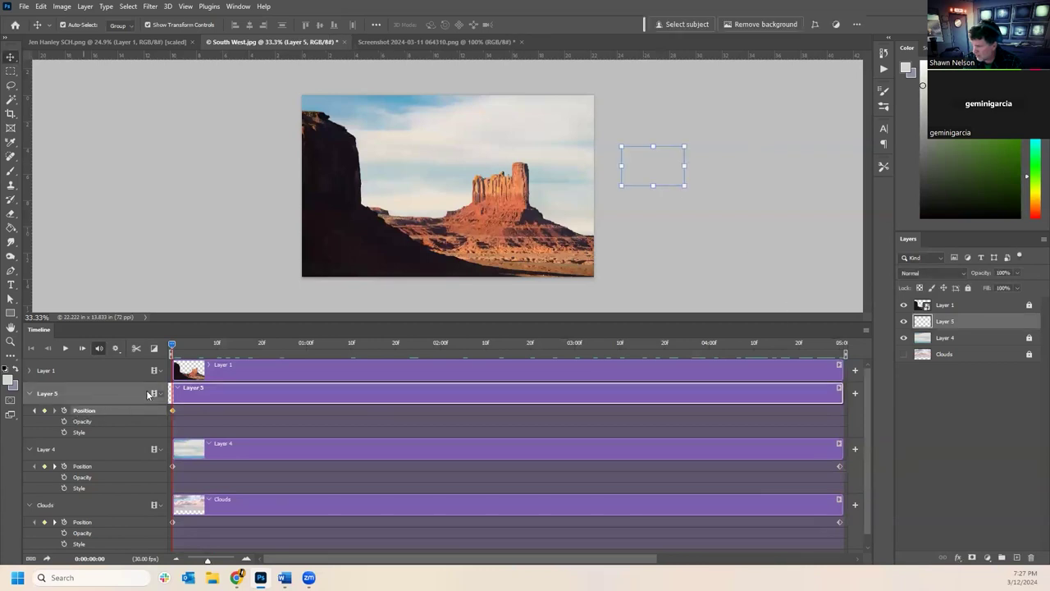
{"action": "left_click", "coordinate": [628, 156]}
{"action": "left_click", "coordinate": [967, 321]}
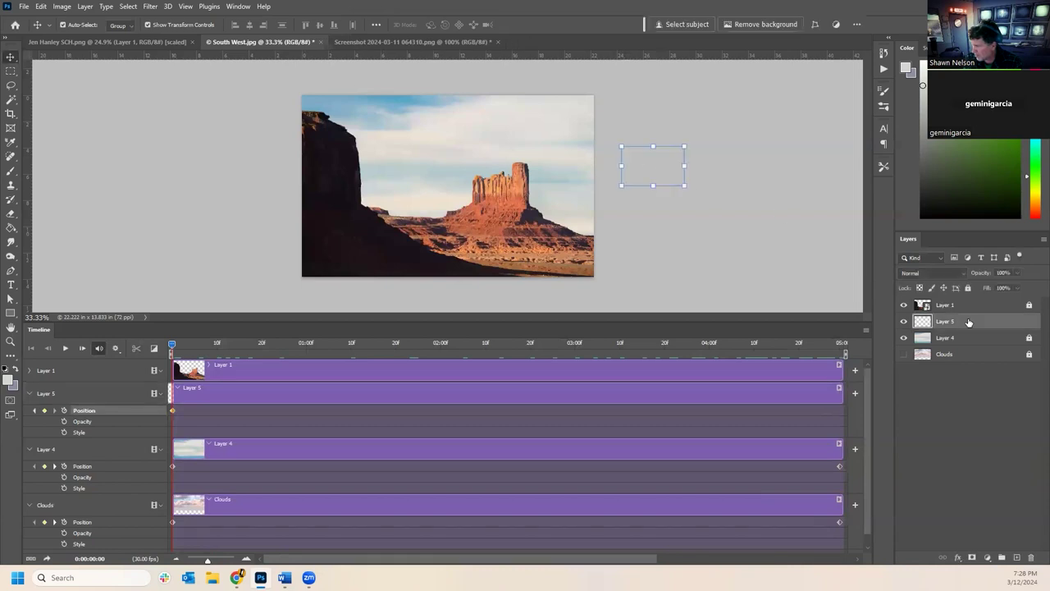
{"action": "left_click", "coordinate": [662, 168]}
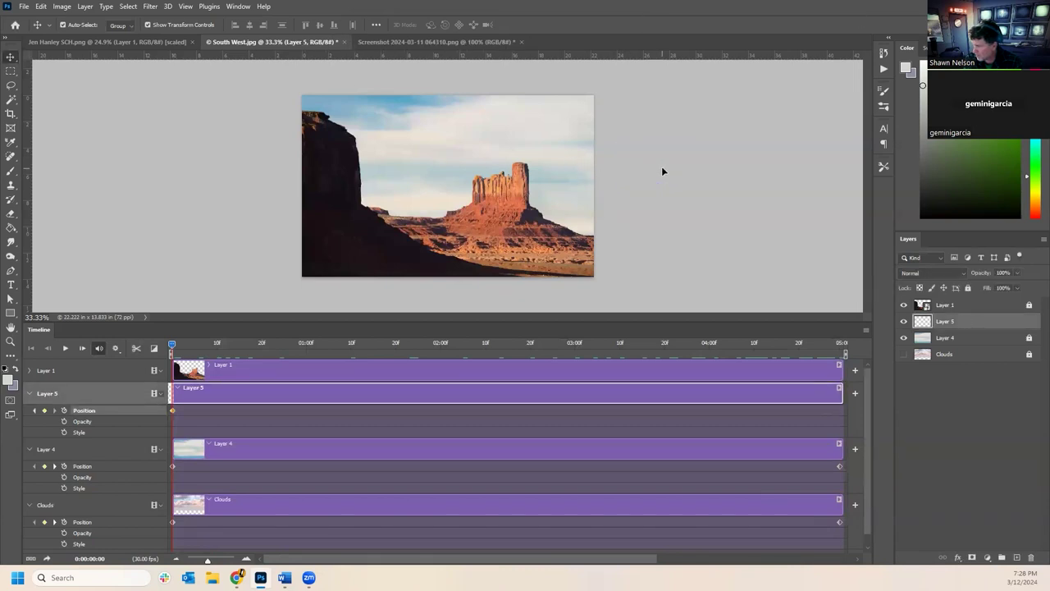
{"action": "left_click", "coordinate": [962, 322]}
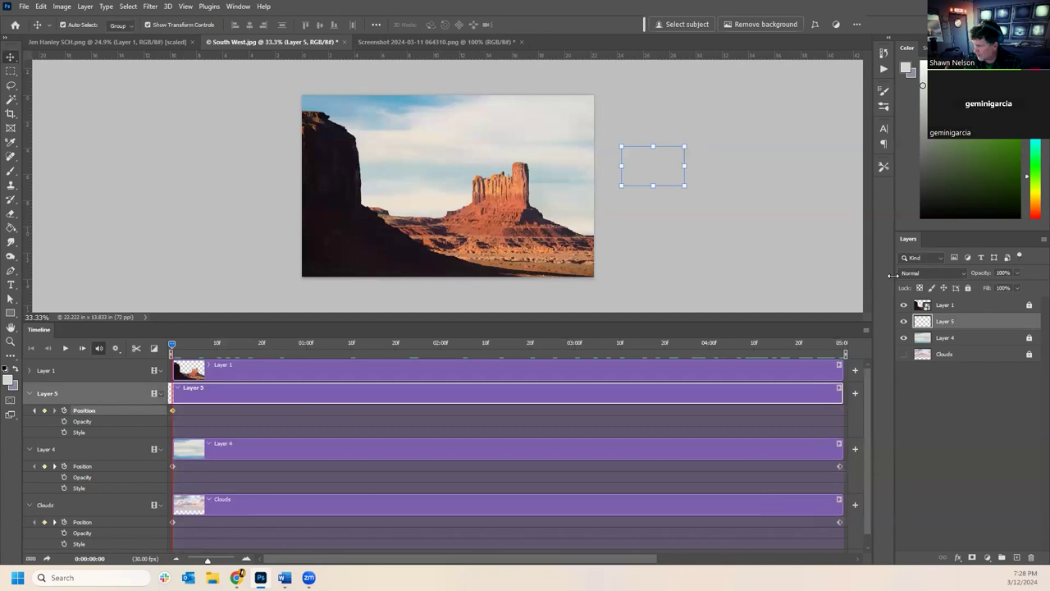
{"action": "key", "text": "ctrl+t"}
{"action": "left_click_drag", "start_coordinate": [658, 167], "coordinate": [270, 159]}
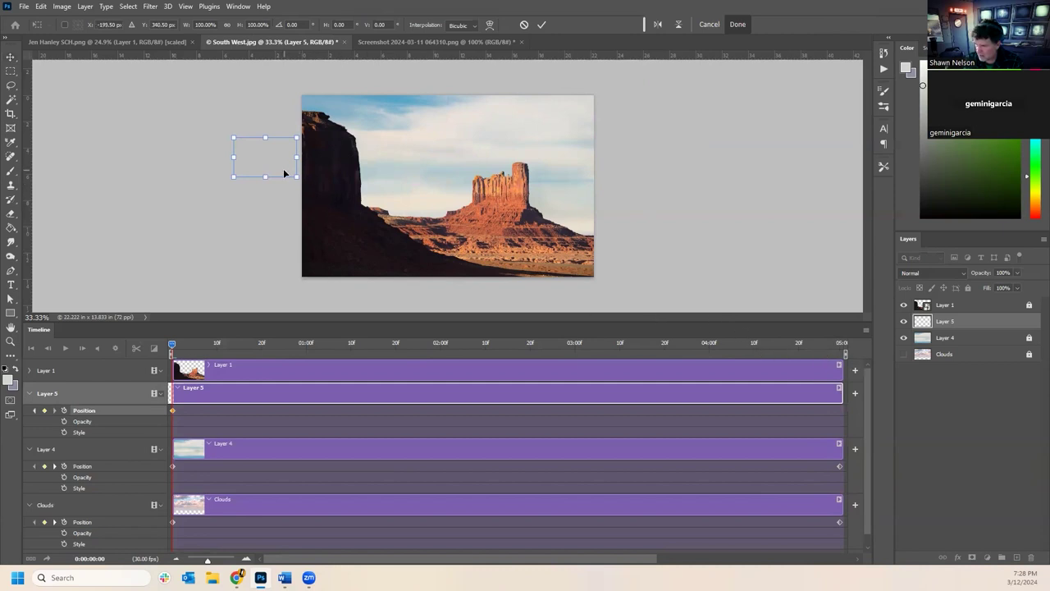
{"action": "key", "text": "Return"}
- At the last frame, move the airplane just right of the scene, then return to the start
{"action": "left_click", "coordinate": [848, 353]}
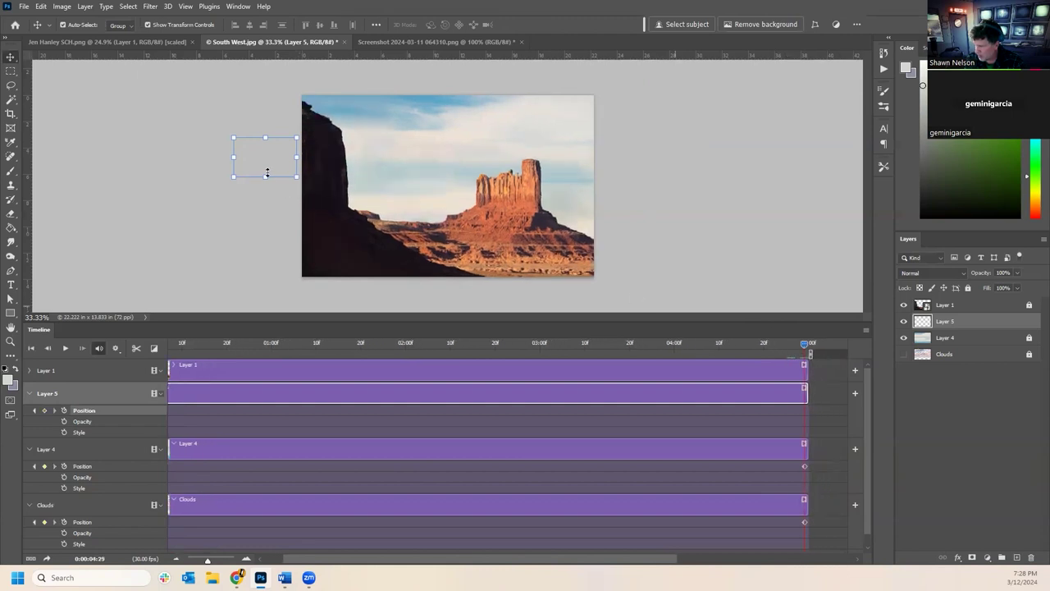
{"action": "key", "text": "ctrl+t"}
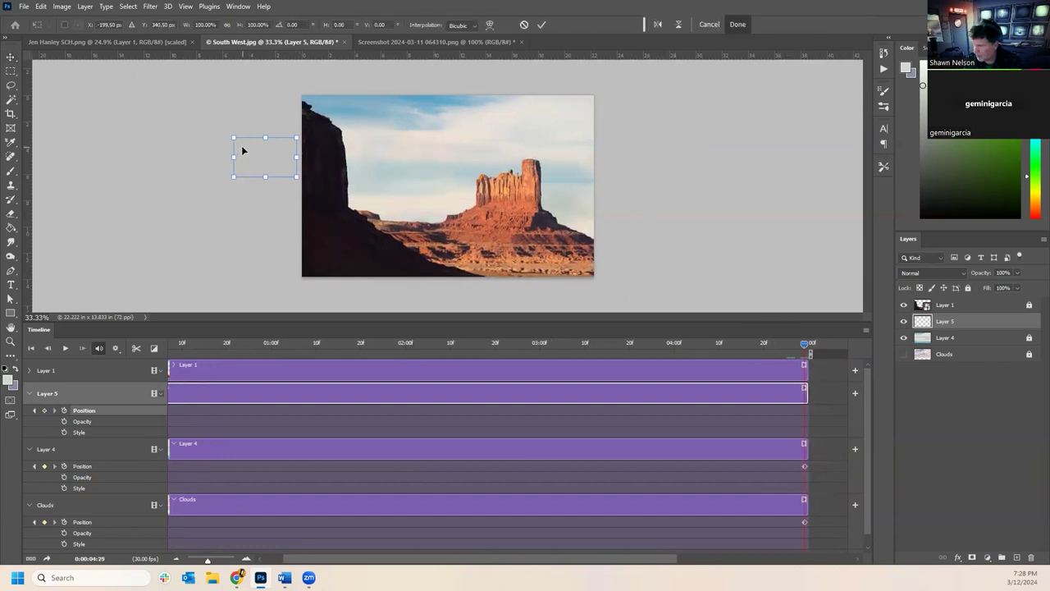
{"action": "left_click_drag", "start_coordinate": [248, 160], "coordinate": [632, 166]}
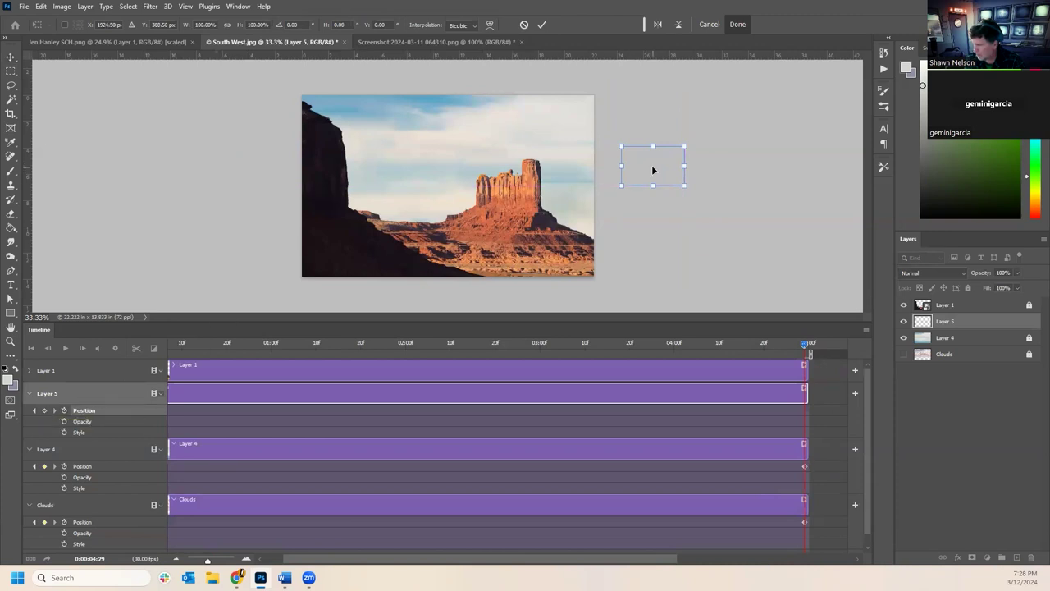
{"action": "key", "text": "Return"}
{"action": "left_click", "coordinate": [45, 410]}
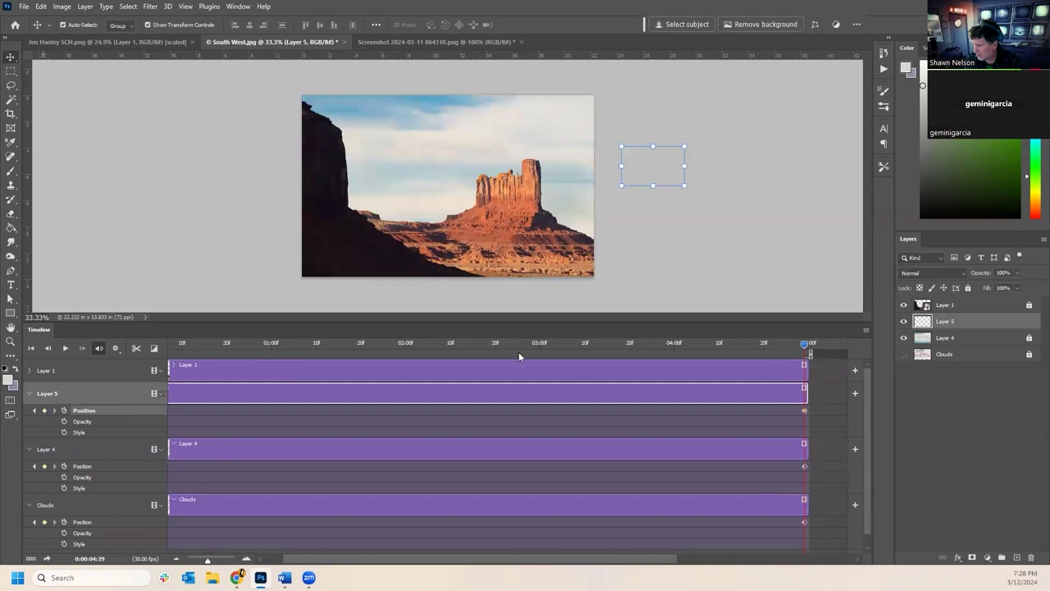
{"action": "left_click_drag", "start_coordinate": [802, 343], "coordinate": [85, 419]}
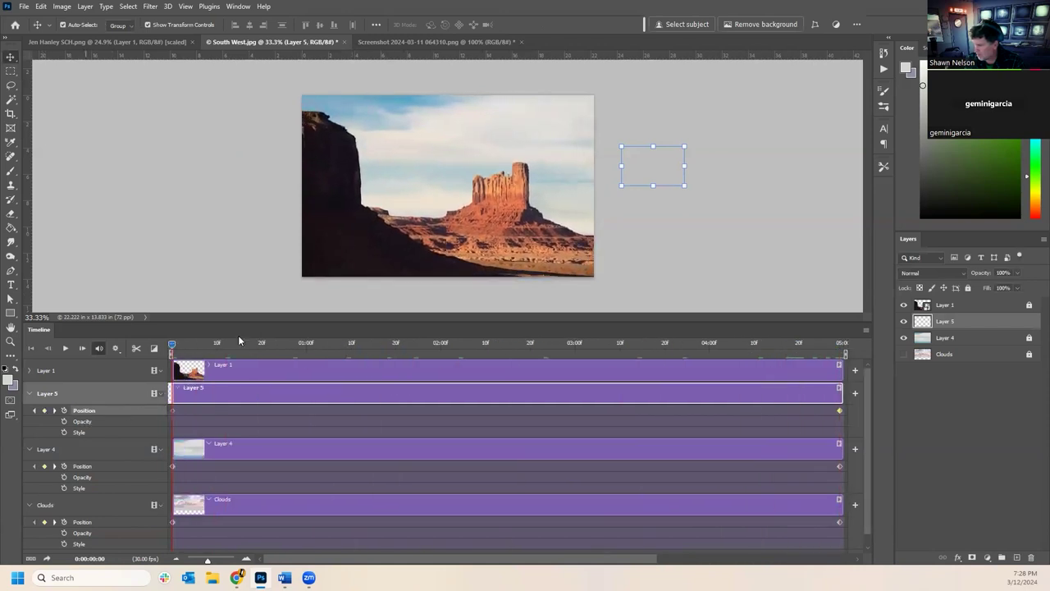
- Nudge the Layer 5 airplane left with Shift+Left until it sits off the left edge
{"action": "left_click", "coordinate": [656, 168]}
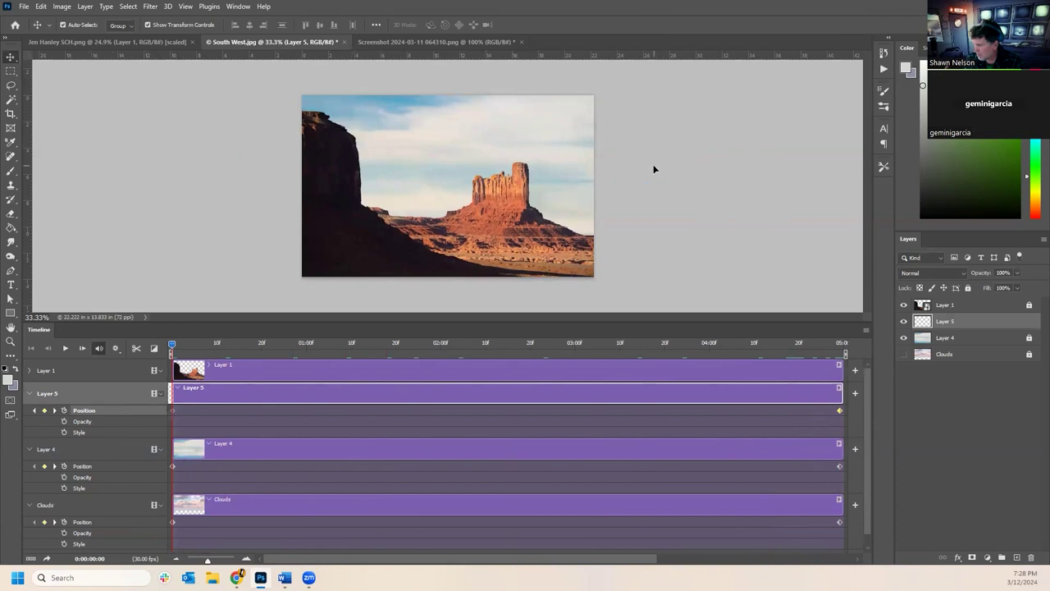
{"action": "left_click", "coordinate": [950, 320]}
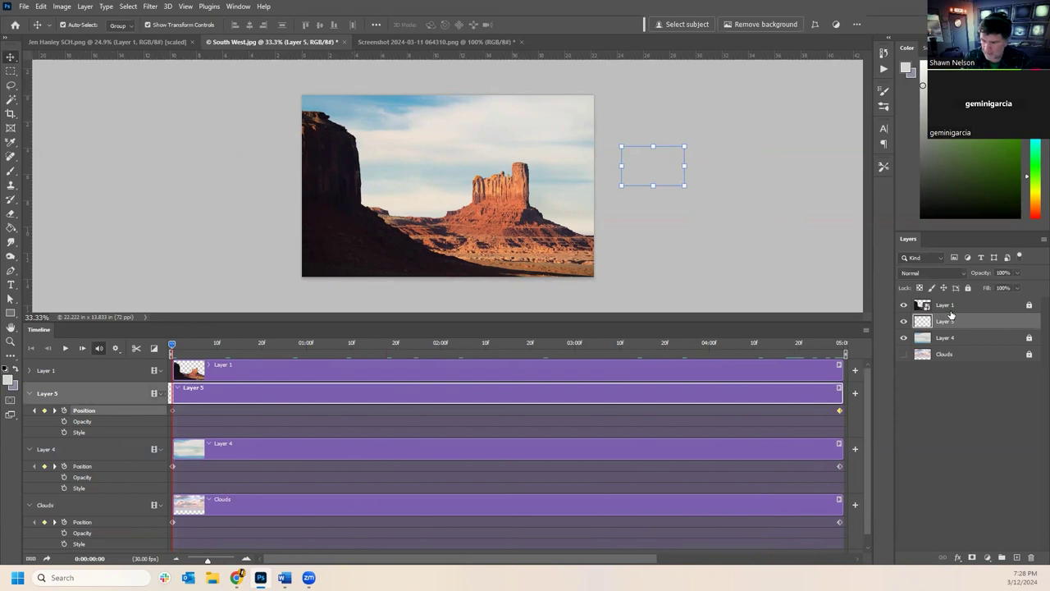
{"action": "key", "text": "shift+Left"}
{"action": "key", "text": "shift+Left"}
{"action": "key", "text": "shift+Left"}
{"action": "key", "text": "shift+Left"}
{"action": "key", "text": "shift+Left"}
{"action": "key", "text": "shift+Left"}
{"action": "key", "text": "shift+Left"}
{"action": "key", "text": "shift+Left"}
{"action": "key", "text": "shift+Left"}
{"action": "key", "text": "shift+Left"}
{"action": "key", "text": "shift+Left"}
{"action": "key", "text": "shift+Left"}
{"action": "key", "text": "shift+Left"}
{"action": "key", "text": "shift+Left"}
{"action": "key", "text": "shift+Left"}
{"action": "key", "text": "shift+Left"}
{"action": "key", "text": "shift+Left"}
{"action": "key", "text": "shift+Left"}
{"action": "key", "text": "shift+Left"}
{"action": "key", "text": "shift+Left"}
{"action": "key", "text": "shift+Left"}
{"action": "key", "text": "shift+Left"}
{"action": "key", "text": "shift+Left"}
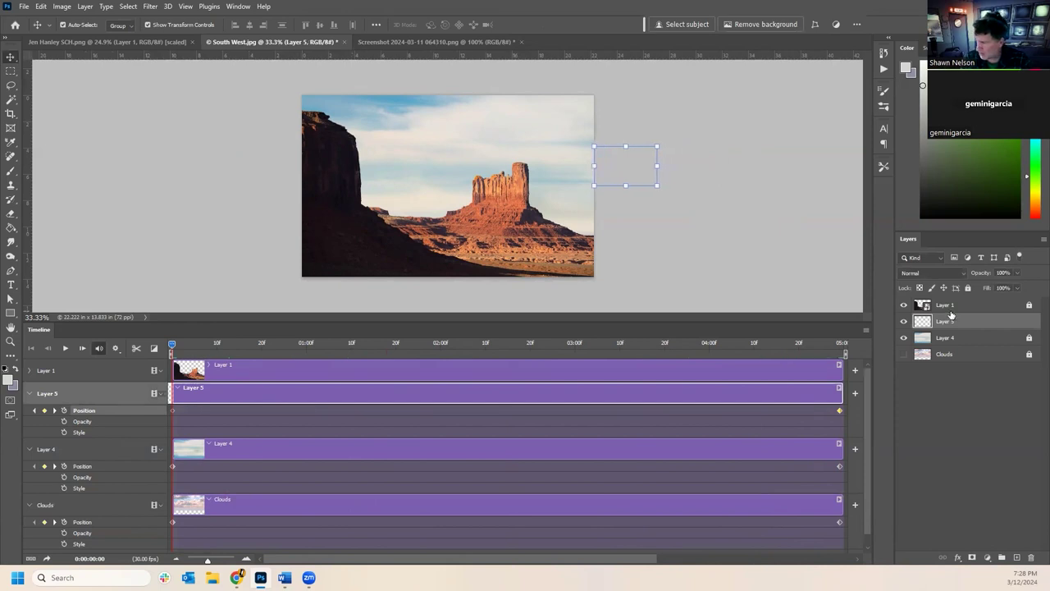
{"action": "key", "text": "shift+Left"}
{"action": "key", "text": "shift+Left"}
{"action": "key", "text": "shift+Left"}
{"action": "key", "text": "shift+Left"}
{"action": "key", "text": "shift+Left"}
{"action": "key", "text": "shift+Left"}
{"action": "key", "text": "shift+Left"}
{"action": "key", "text": "shift+Left"}
{"action": "key", "text": "shift+Left"}
{"action": "key", "text": "shift+Left"}
{"action": "key", "text": "shift+Left"}
{"action": "key", "text": "shift+Left"}
{"action": "key", "text": "shift+Left"}
{"action": "key", "text": "shift+Left"}
{"action": "key", "text": "shift+Left"}
{"action": "key", "text": "shift+Left"}
{"action": "key", "text": "shift+Left"}
{"action": "key", "text": "shift+Left"}
{"action": "key", "text": "shift+Left"}
{"action": "key", "text": "shift+Left"}
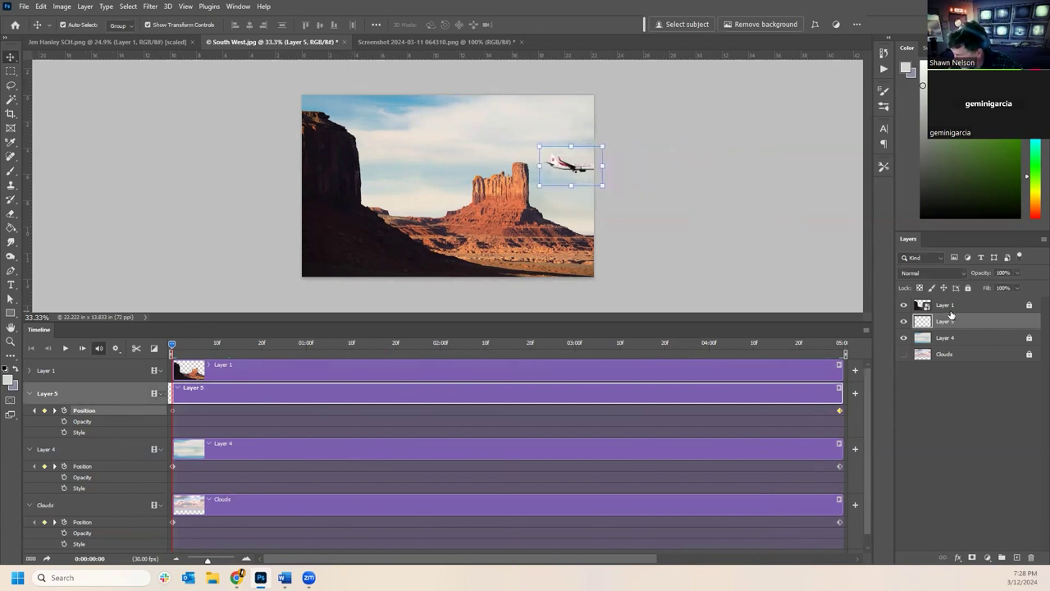
{"action": "key", "text": "shift+Left"}
{"action": "key", "text": "shift+Left"}
{"action": "key", "text": "shift+Left"}
{"action": "key", "text": "shift+Left"}
{"action": "key", "text": "shift+Left"}
{"action": "key", "text": "shift+Left"}
{"action": "key", "text": "shift+Left"}
{"action": "key", "text": "shift+Left"}
{"action": "key", "text": "shift+Left"}
{"action": "key", "text": "shift+Left"}
{"action": "key", "text": "shift+Left"}
{"action": "key", "text": "shift+Left"}
{"action": "key", "text": "shift+Left"}
{"action": "key", "text": "shift+Left"}
{"action": "key", "text": "shift+Left"}
{"action": "key", "text": "shift+Left"}
{"action": "key", "text": "shift+Left"}
{"action": "key", "text": "shift+Left"}
{"action": "key", "text": "shift+Left"}
{"action": "key", "text": "shift+Left"}
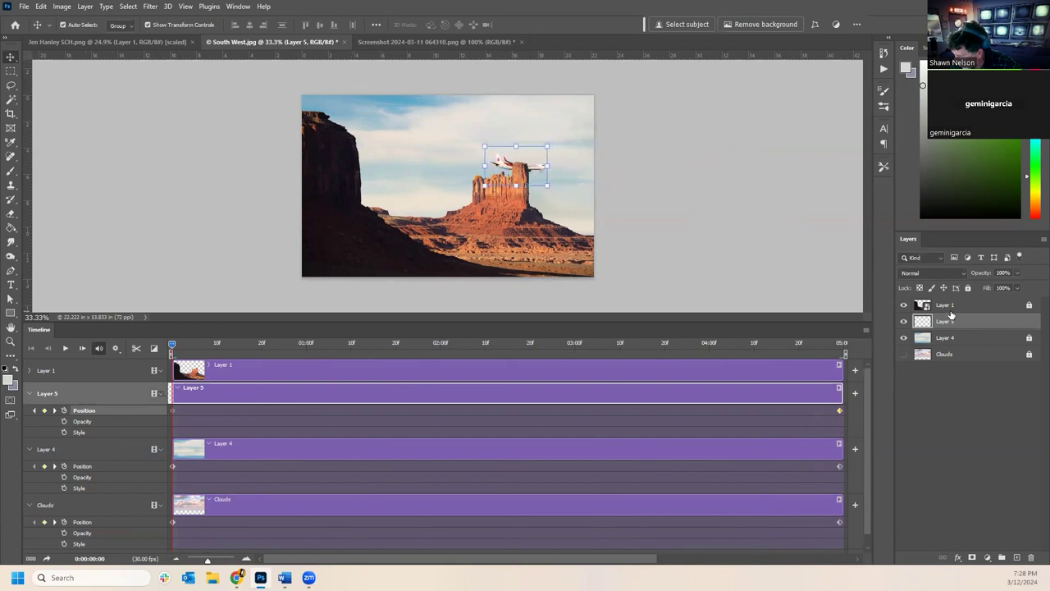
{"action": "key", "text": "shift+Left"}
{"action": "key", "text": "shift+Left"}
{"action": "key", "text": "shift+Left"}
{"action": "key", "text": "shift+Left"}
{"action": "key", "text": "shift+Left"}
{"action": "key", "text": "shift+Left"}
{"action": "key", "text": "shift+Left"}
{"action": "key", "text": "shift+Left"}
{"action": "key", "text": "shift+Left"}
{"action": "key", "text": "shift+Left"}
{"action": "key", "text": "shift+Left"}
{"action": "key", "text": "shift+Left"}
{"action": "key", "text": "shift+Left"}
{"action": "key", "text": "shift+Left"}
{"action": "key", "text": "shift+Left"}
{"action": "key", "text": "shift+Left"}
{"action": "key", "text": "shift+Left"}
{"action": "key", "text": "shift+Left"}
{"action": "key", "text": "shift+Left"}
{"action": "key", "text": "shift+Left"}
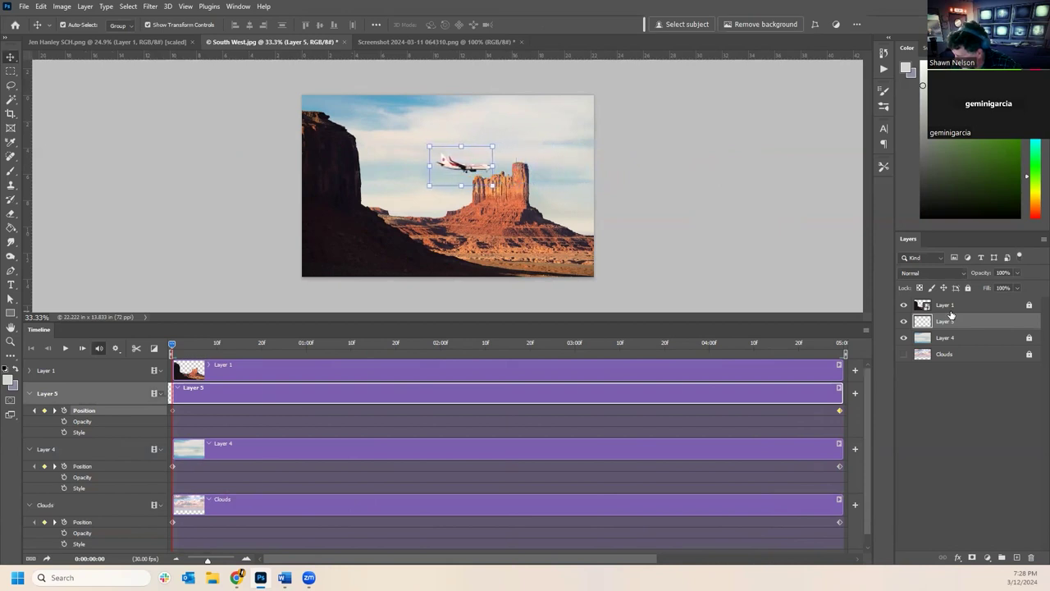
{"action": "key", "text": "shift+Left"}
{"action": "key", "text": "shift+Left"}
{"action": "key", "text": "shift+Left"}
{"action": "key", "text": "shift+Left"}
{"action": "key", "text": "shift+Left"}
{"action": "key", "text": "shift+Left"}
{"action": "key", "text": "shift+Left"}
{"action": "key", "text": "shift+Left"}
{"action": "key", "text": "shift+Left"}
{"action": "key", "text": "shift+Left"}
{"action": "key", "text": "shift+Left"}
{"action": "key", "text": "shift+Left"}
{"action": "key", "text": "shift+Left"}
{"action": "key", "text": "shift+Left"}
{"action": "key", "text": "shift+Left"}
{"action": "key", "text": "shift+Left"}
{"action": "key", "text": "shift+Left"}
{"action": "key", "text": "shift+Left"}
{"action": "key", "text": "shift+Left"}
{"action": "key", "text": "shift+Left"}
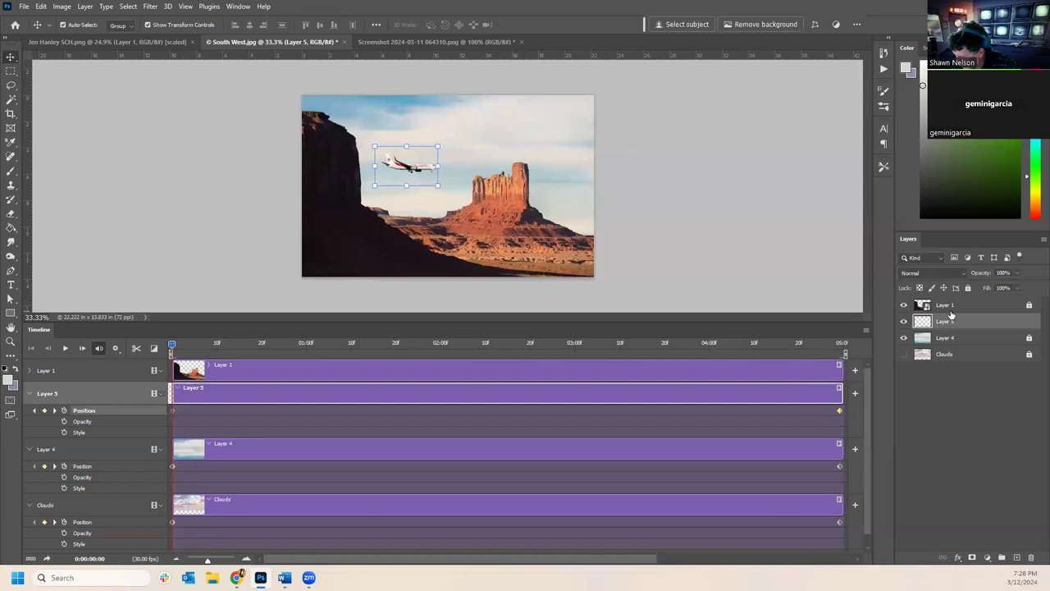
{"action": "key", "text": "shift+Left"}
{"action": "key", "text": "shift+Left"}
{"action": "key", "text": "shift+Left"}
{"action": "key", "text": "shift+Left"}
{"action": "key", "text": "shift+Left"}
{"action": "key", "text": "shift+Left"}
{"action": "key", "text": "shift+Left"}
{"action": "key", "text": "shift+Left"}
{"action": "key", "text": "shift+Left"}
{"action": "key", "text": "shift+Left"}
{"action": "key", "text": "shift+Left"}
{"action": "key", "text": "shift+Left"}
{"action": "key", "text": "shift+Left"}
{"action": "key", "text": "shift+Left"}
{"action": "key", "text": "shift+Left"}
{"action": "key", "text": "shift+Left"}
{"action": "key", "text": "shift+Left"}
{"action": "key", "text": "shift+Left"}
{"action": "key", "text": "shift+Left"}
{"action": "key", "text": "shift+Left"}
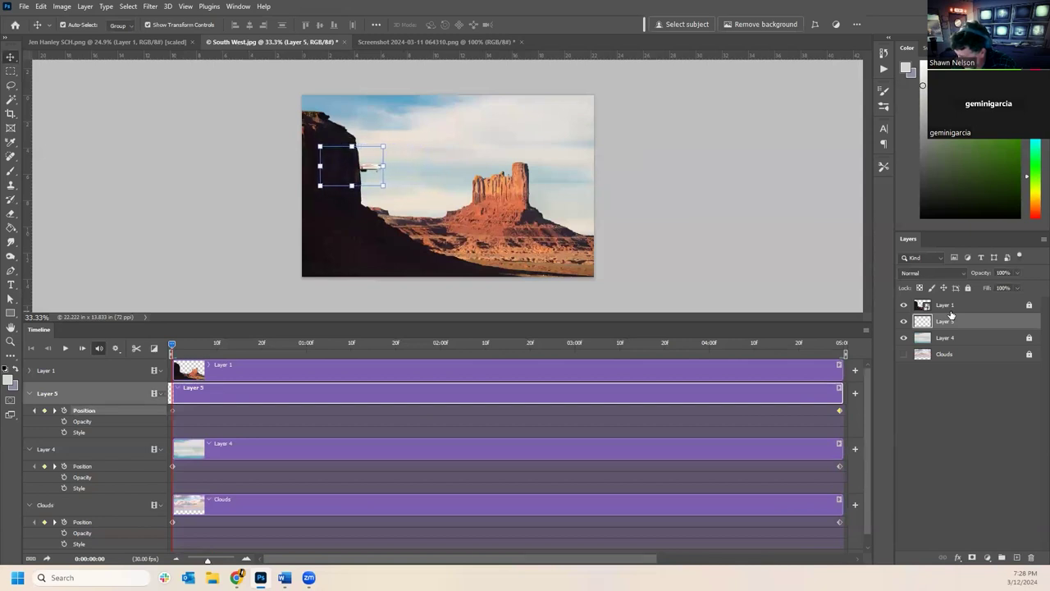
{"action": "key", "text": "shift+Left"}
{"action": "key", "text": "shift+Left"}
{"action": "key", "text": "shift+Left"}
{"action": "key", "text": "shift+Left"}
{"action": "key", "text": "shift+Left"}
{"action": "key", "text": "shift+Left"}
{"action": "key", "text": "shift+Left"}
{"action": "key", "text": "shift+Left"}
{"action": "key", "text": "shift+Left"}
{"action": "key", "text": "shift+Left"}
{"action": "key", "text": "shift+Left"}
{"action": "key", "text": "shift+Left"}
{"action": "key", "text": "shift+Left"}
{"action": "key", "text": "shift+Left"}
{"action": "key", "text": "shift+Left"}
{"action": "key", "text": "shift+Left"}
{"action": "key", "text": "shift+Left"}
{"action": "key", "text": "shift+Left"}
{"action": "key", "text": "shift+Left"}
{"action": "key", "text": "shift+Left"}
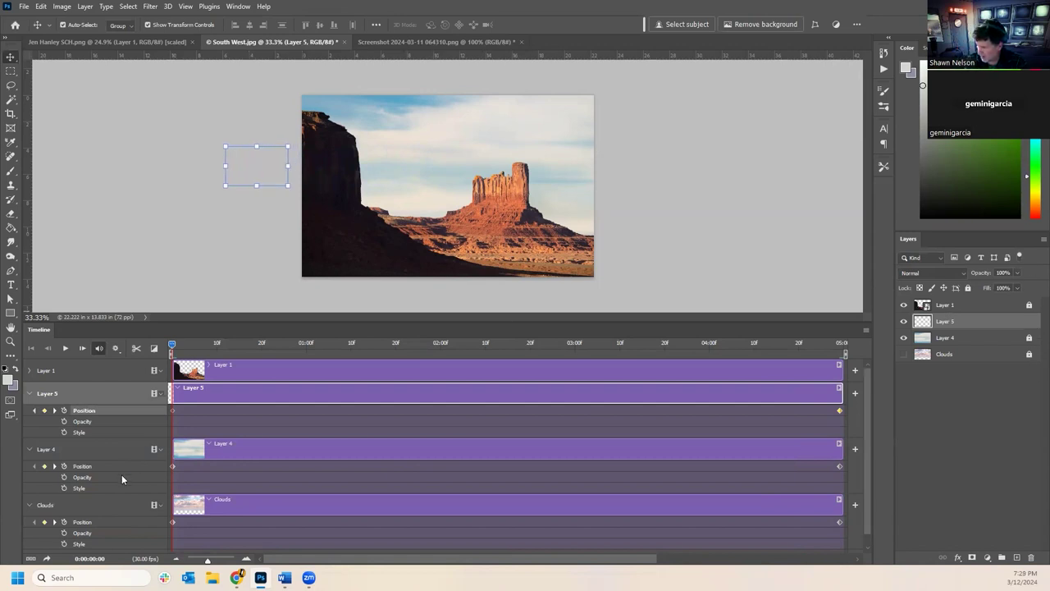
{"action": "mouse_move", "coordinate": [174, 345]}
{"action": "left_mouse_down"}
{"action": "mouse_move", "coordinate": [827, 352]}
{"action": "mouse_move", "coordinate": [171, 347]}
{"action": "left_mouse_up"}
{"action": "key", "text": "space"}
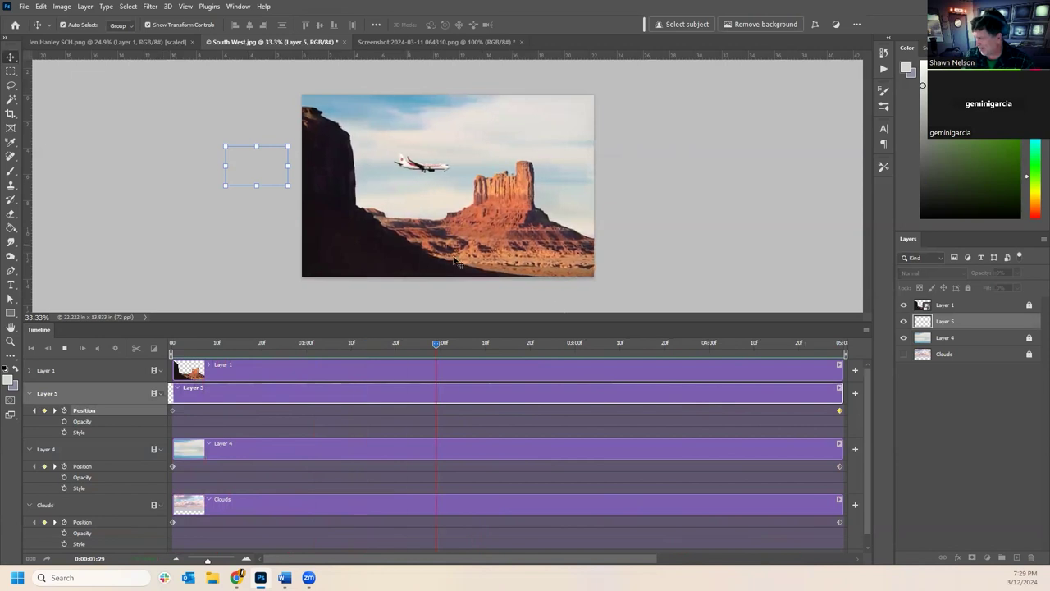
{"action": "left_click", "coordinate": [488, 345]}
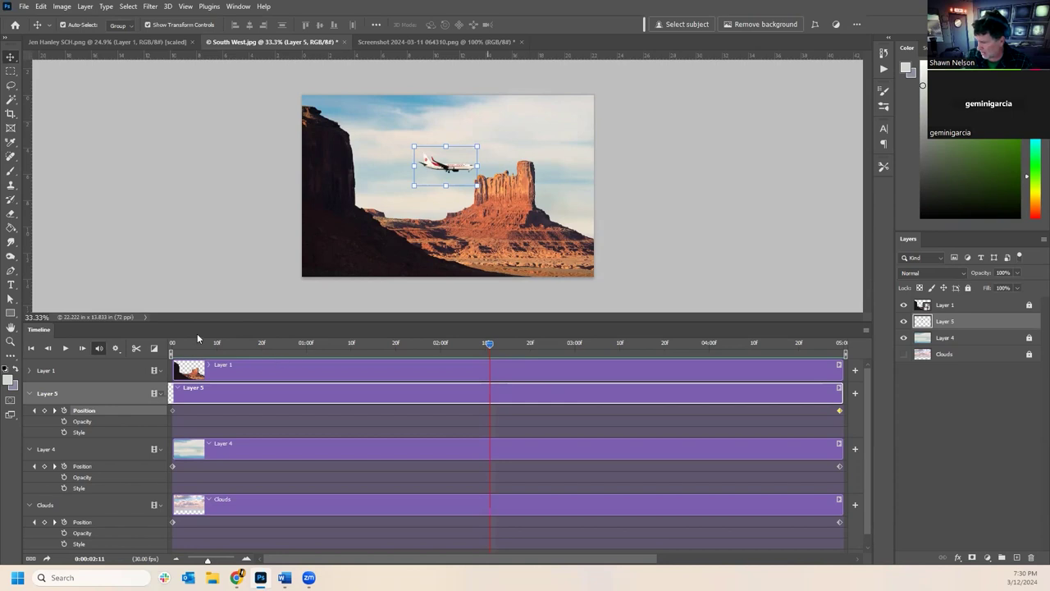
{"action": "left_click_drag", "start_coordinate": [200, 345], "coordinate": [168, 386]}
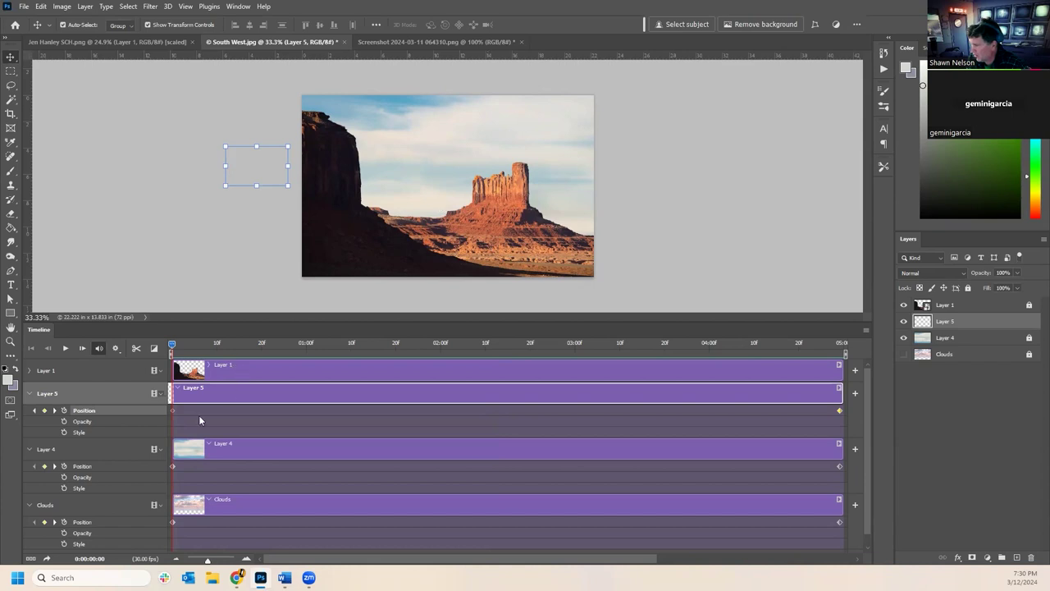
{"action": "right_click", "coordinate": [369, 372]}
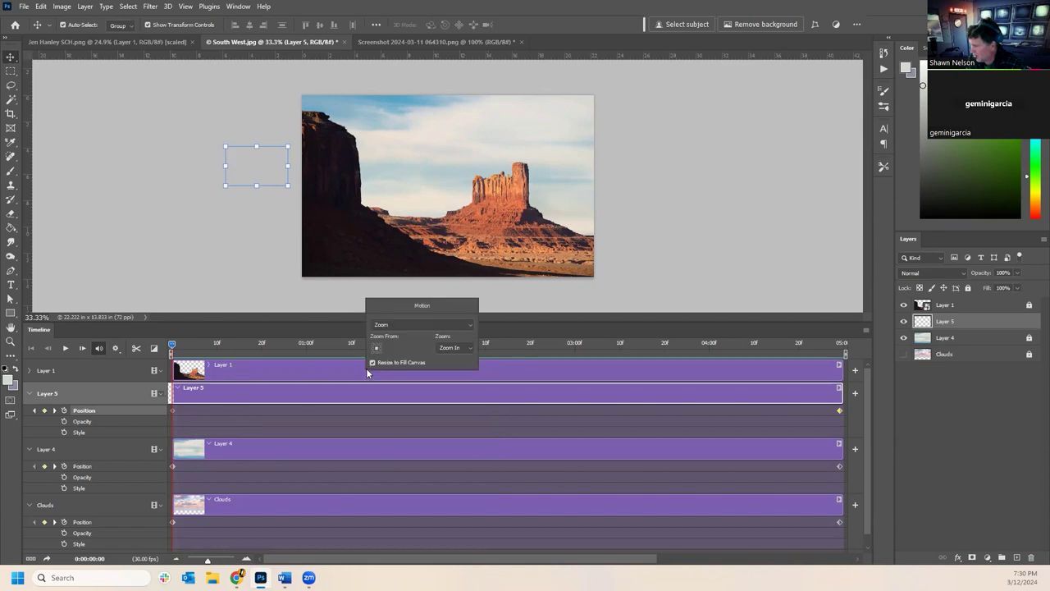
{"action": "left_click", "coordinate": [471, 324]}
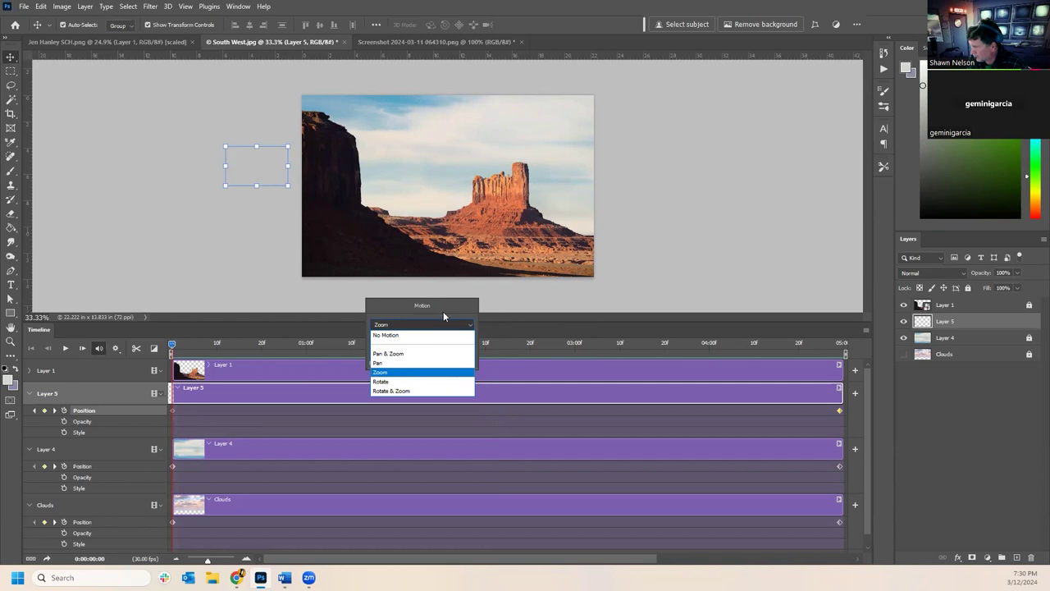
{"action": "key", "text": "Up"}
{"action": "key", "text": "Up"}
{"action": "key", "text": "Up"}
{"action": "key", "text": "Down"}
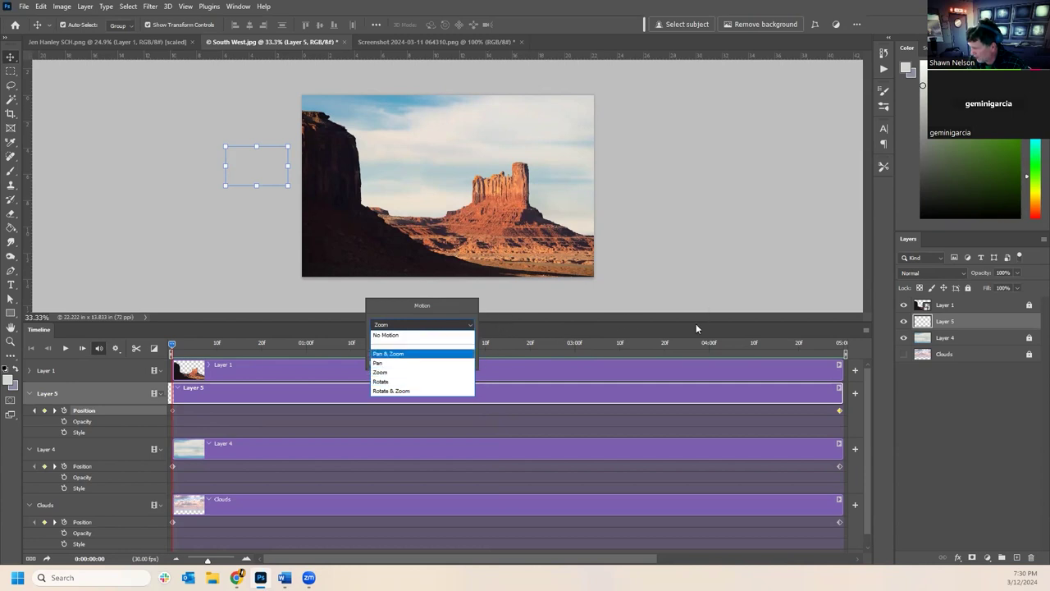
{"action": "left_click", "coordinate": [695, 324]}
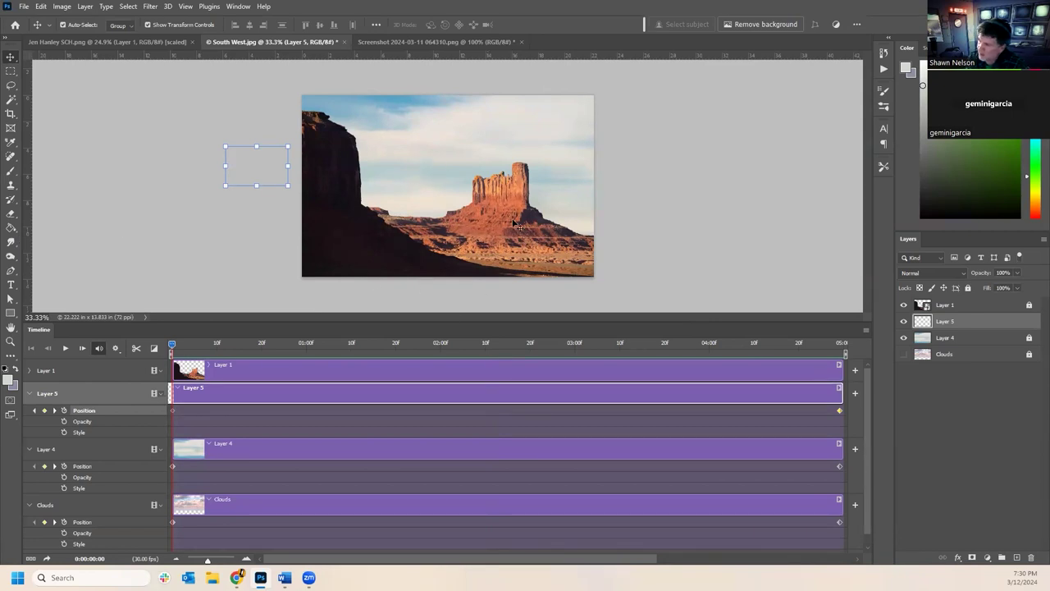
- Scrub the timeline to preview the plane's flight, then bring up the Layer 5 clip's motion options
{"action": "left_click", "coordinate": [700, 203]}
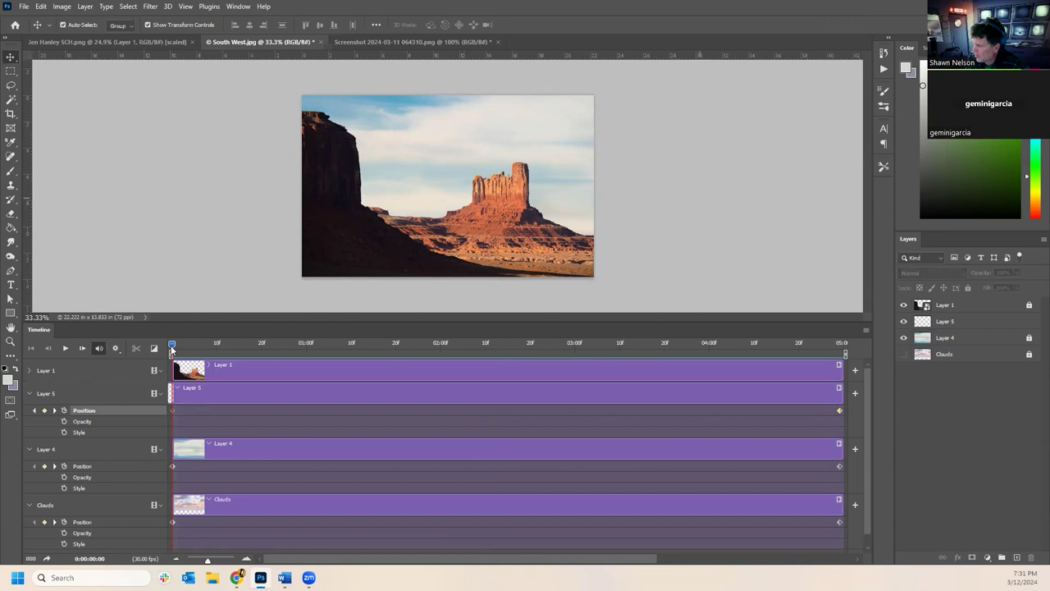
{"action": "left_click_drag", "start_coordinate": [173, 345], "coordinate": [427, 345]}
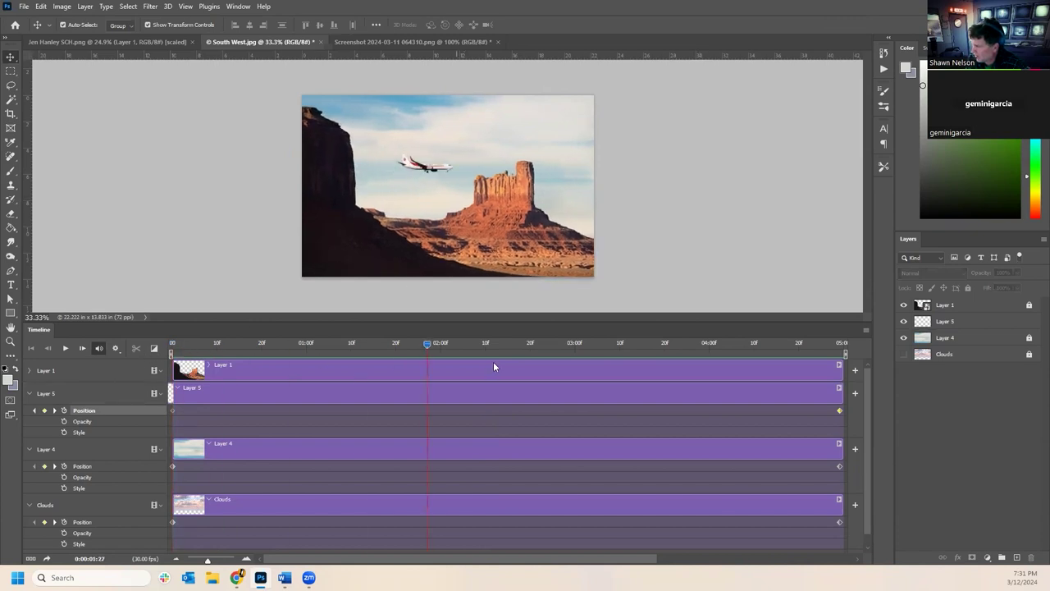
{"action": "left_click", "coordinate": [172, 345]}
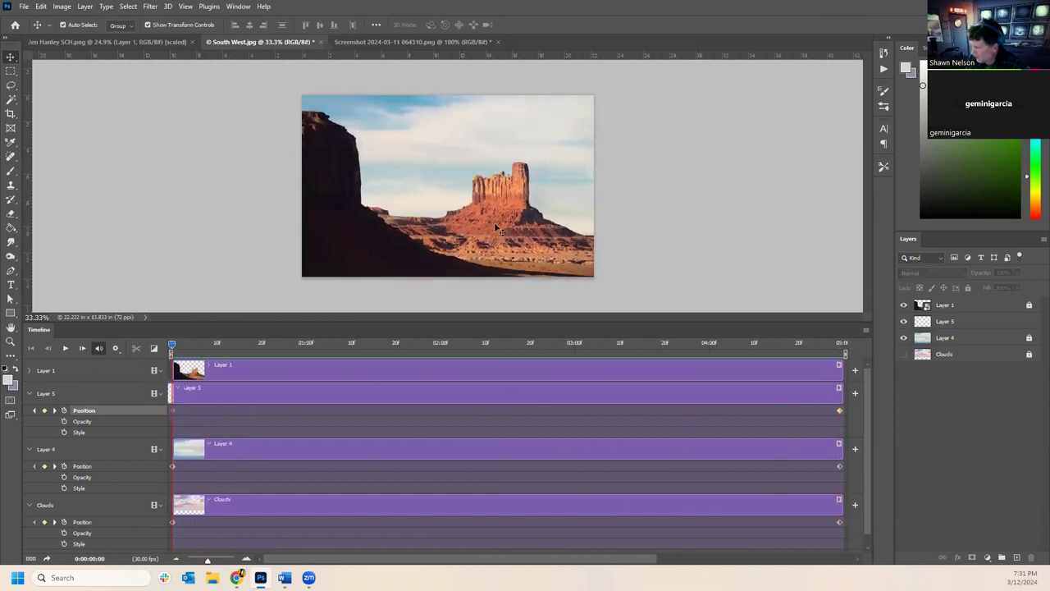
{"action": "left_click_drag", "start_coordinate": [174, 345], "coordinate": [440, 354]}
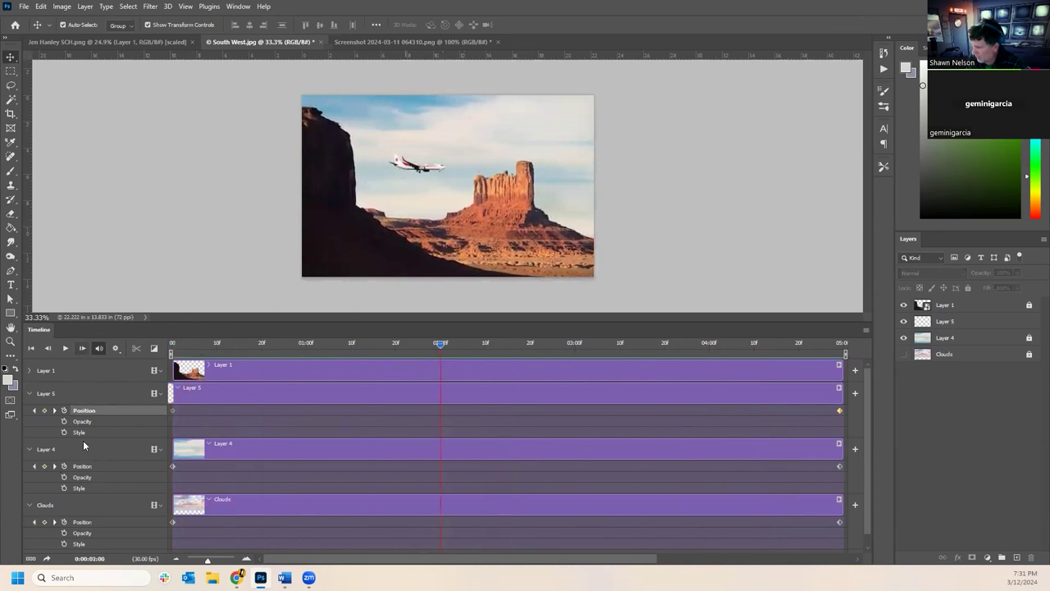
{"action": "left_click", "coordinate": [162, 343]}
{"action": "left_click_drag", "start_coordinate": [162, 344], "coordinate": [596, 372]}
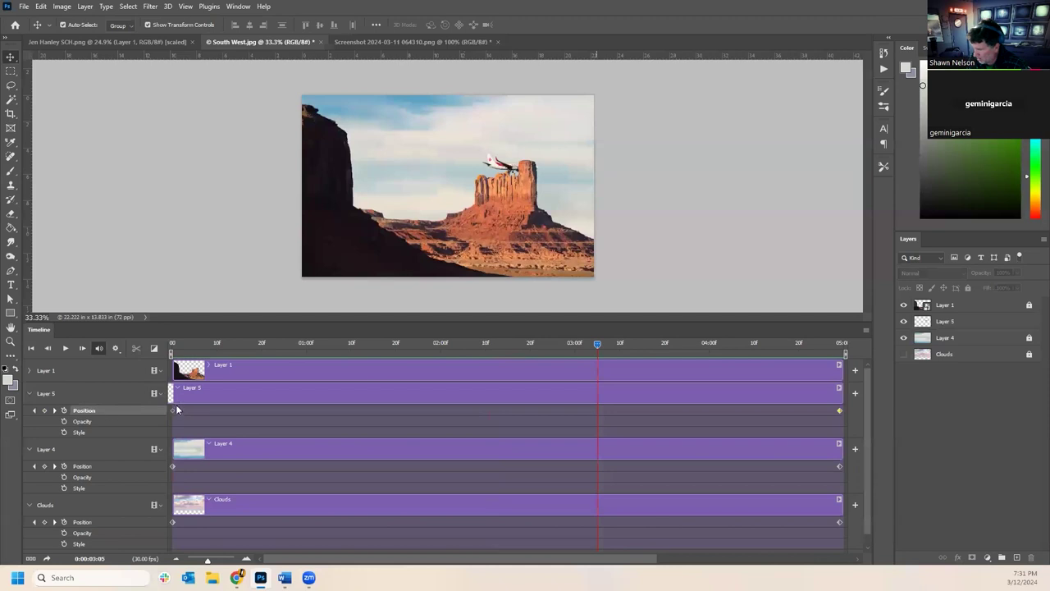
{"action": "right_click", "coordinate": [237, 387]}
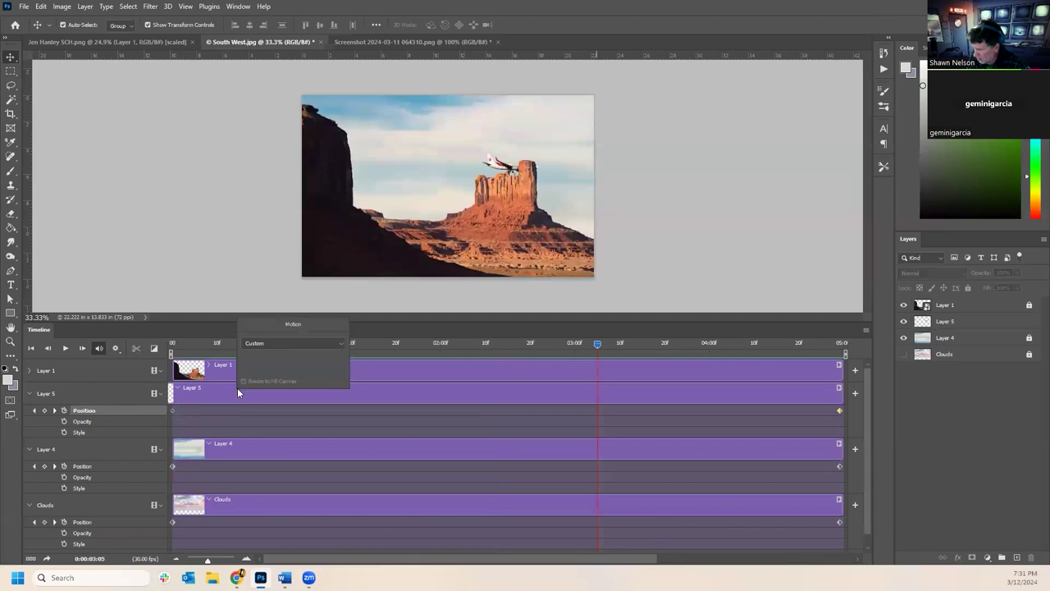
- Keep the clip's motion type as Custom and close the motion options
{"action": "left_click", "coordinate": [257, 343]}
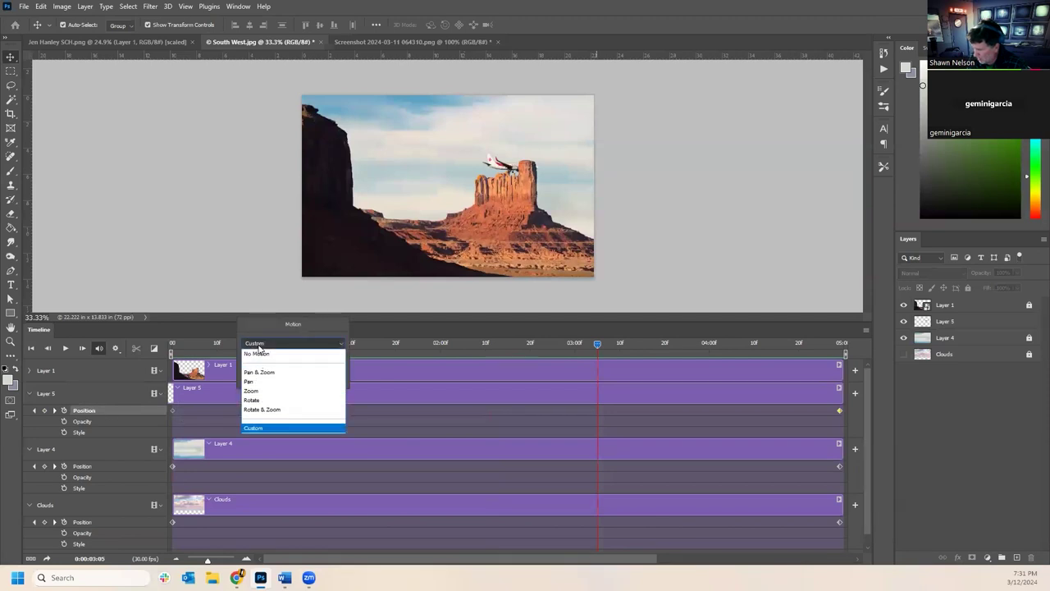
{"action": "left_click", "coordinate": [251, 428]}
{"action": "left_click", "coordinate": [296, 344]}
{"action": "left_click", "coordinate": [699, 271]}
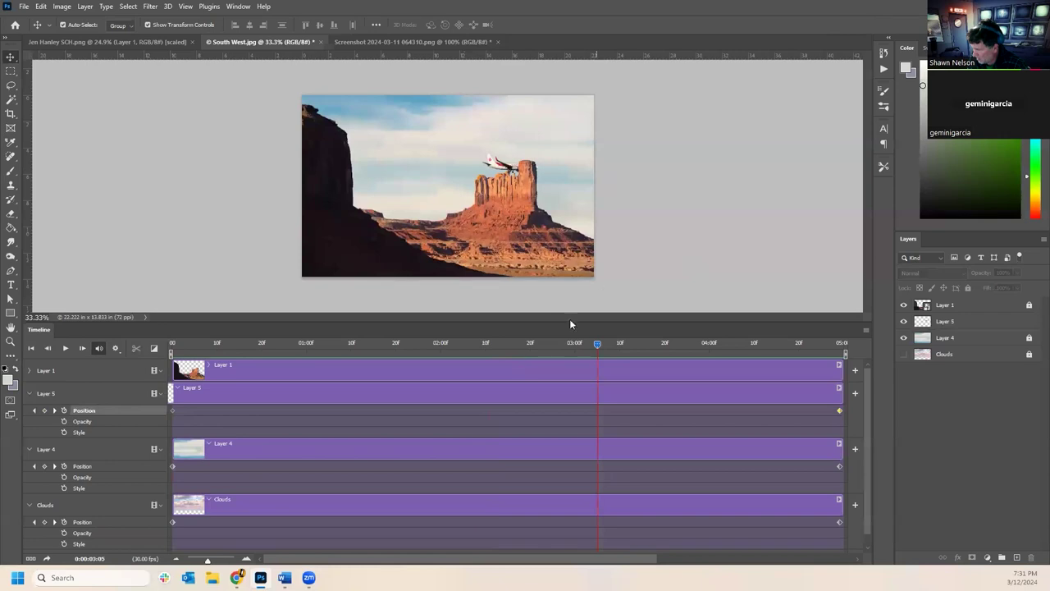
- Move Layer 5's final Position keyframe to about 02:00 and preview the animation
{"action": "left_click_drag", "start_coordinate": [598, 345], "coordinate": [127, 395]}
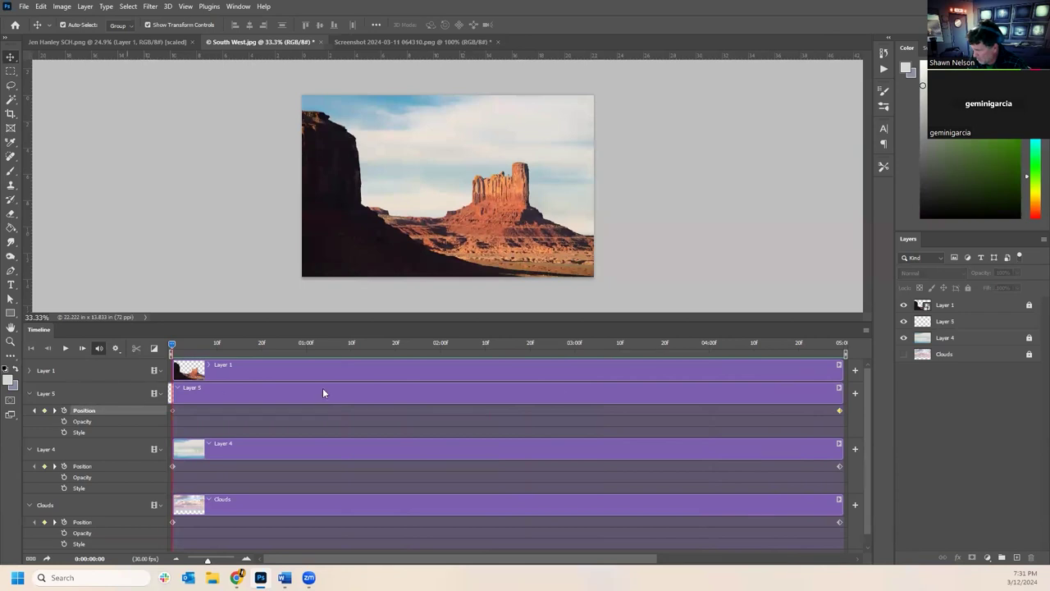
{"action": "left_click_drag", "start_coordinate": [839, 412], "coordinate": [437, 413]}
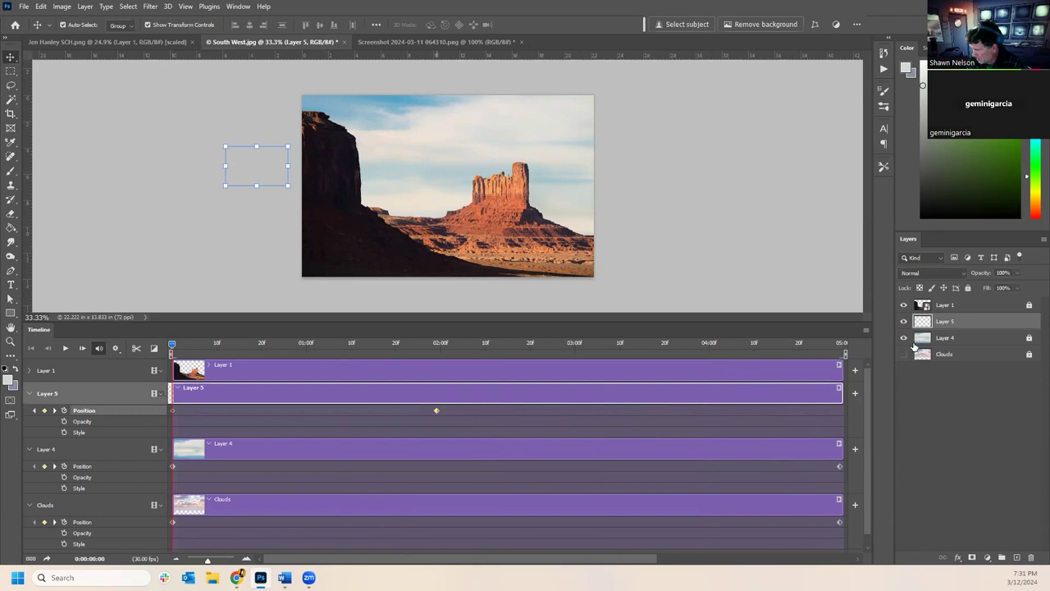
{"action": "key", "text": "space"}
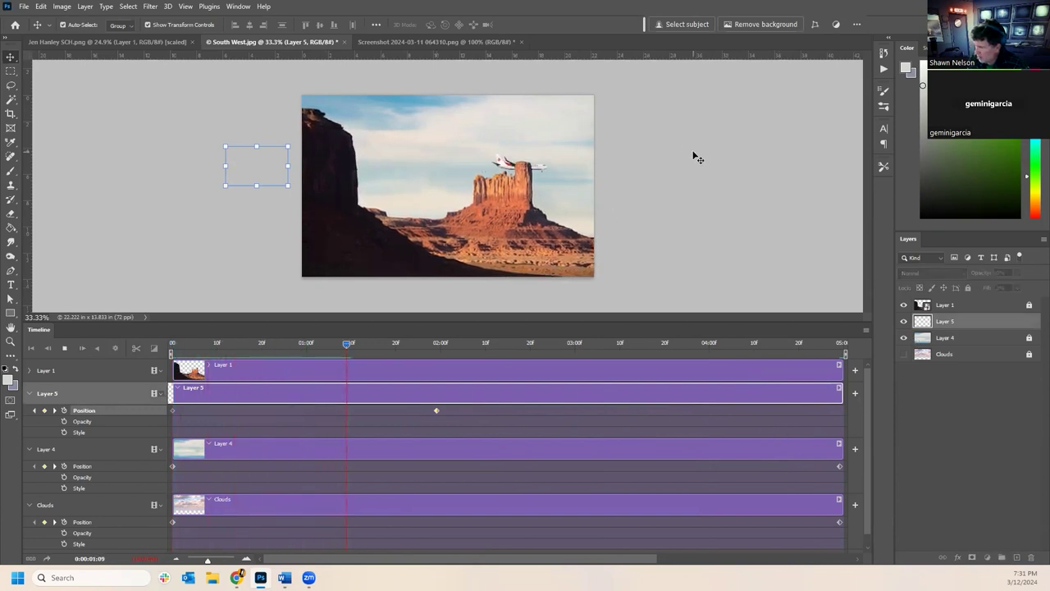
{"action": "key", "text": "space"}
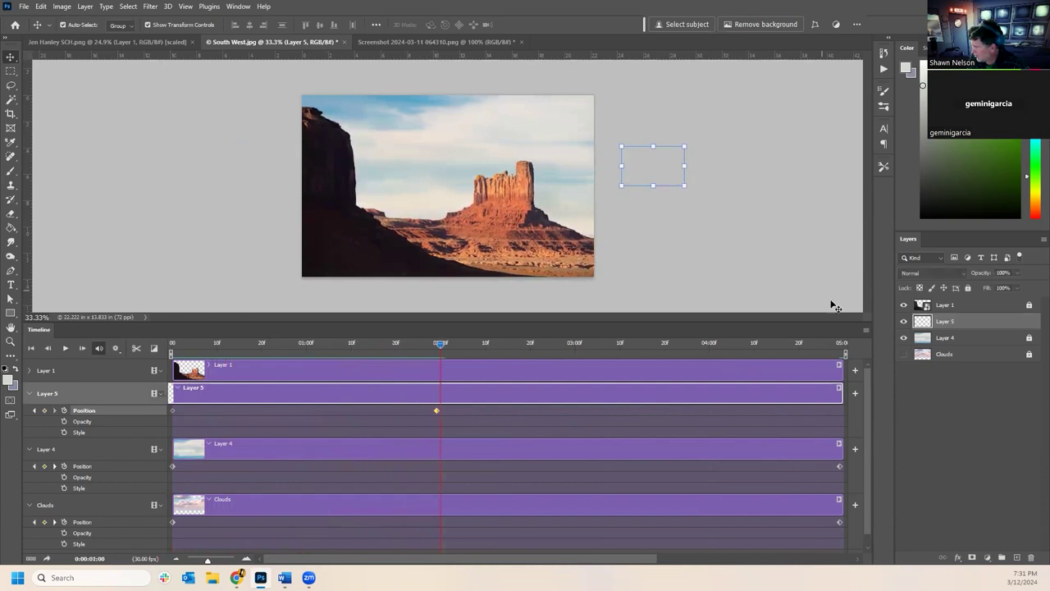
{"action": "left_click", "coordinate": [867, 330]}
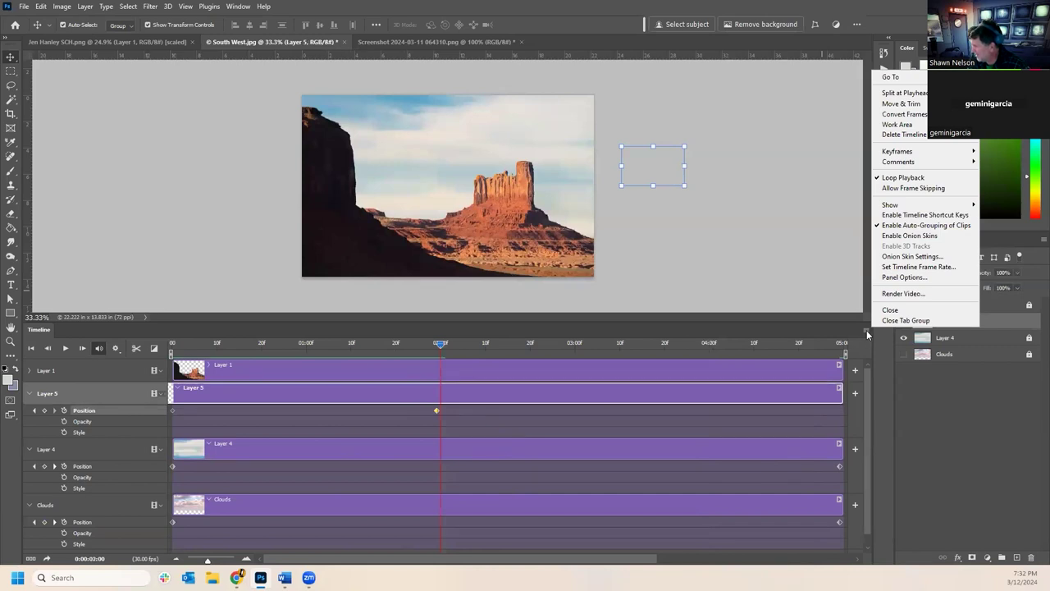
- In Render Video, name the output South West Anim.mp4 and keep the H.264 format
{"action": "left_click", "coordinate": [905, 294]}
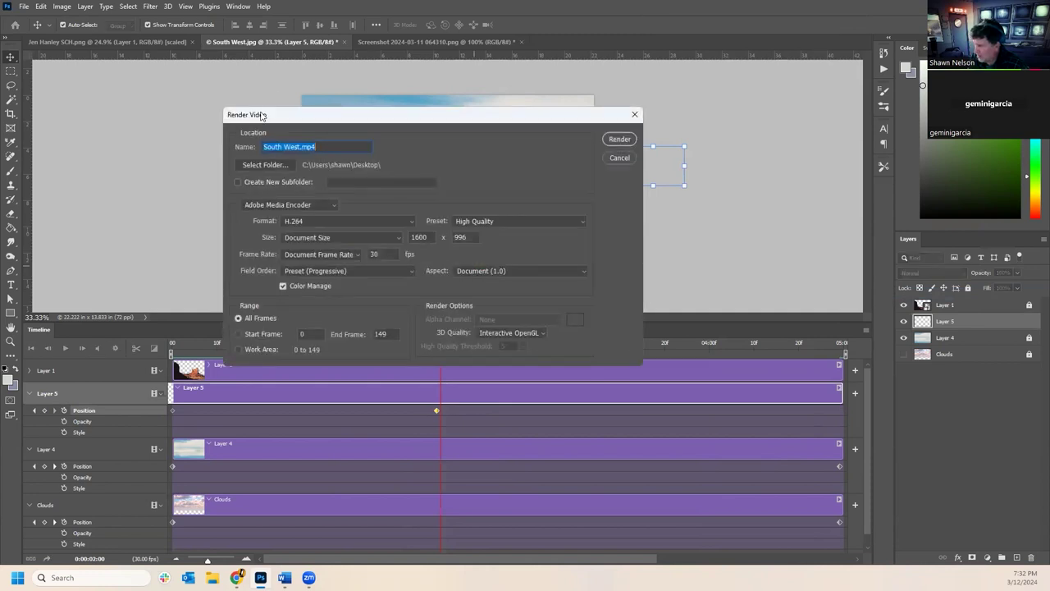
{"action": "left_click", "coordinate": [393, 239]}
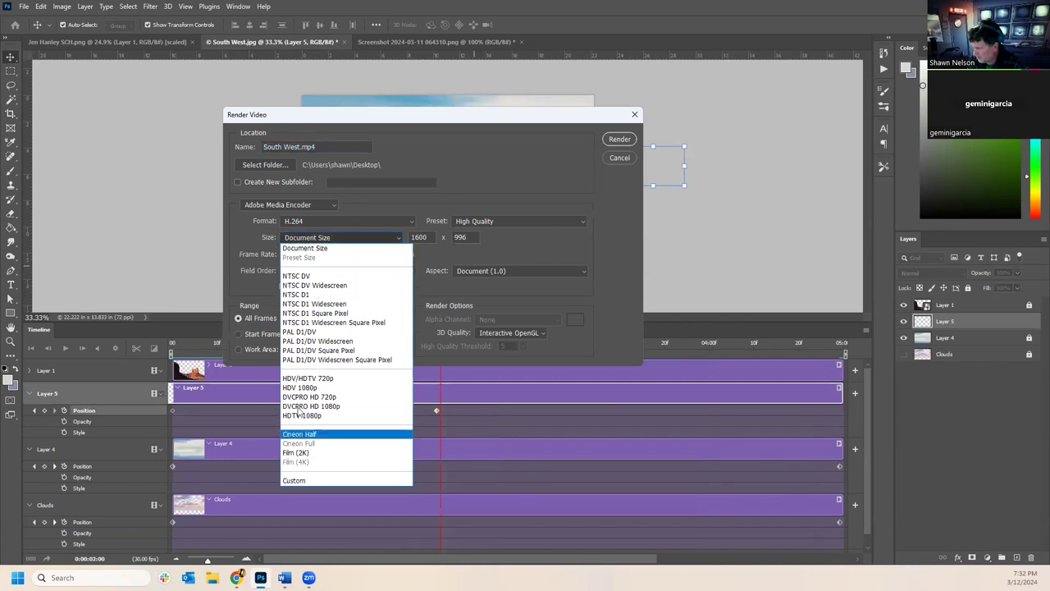
{"action": "left_click", "coordinate": [301, 388]}
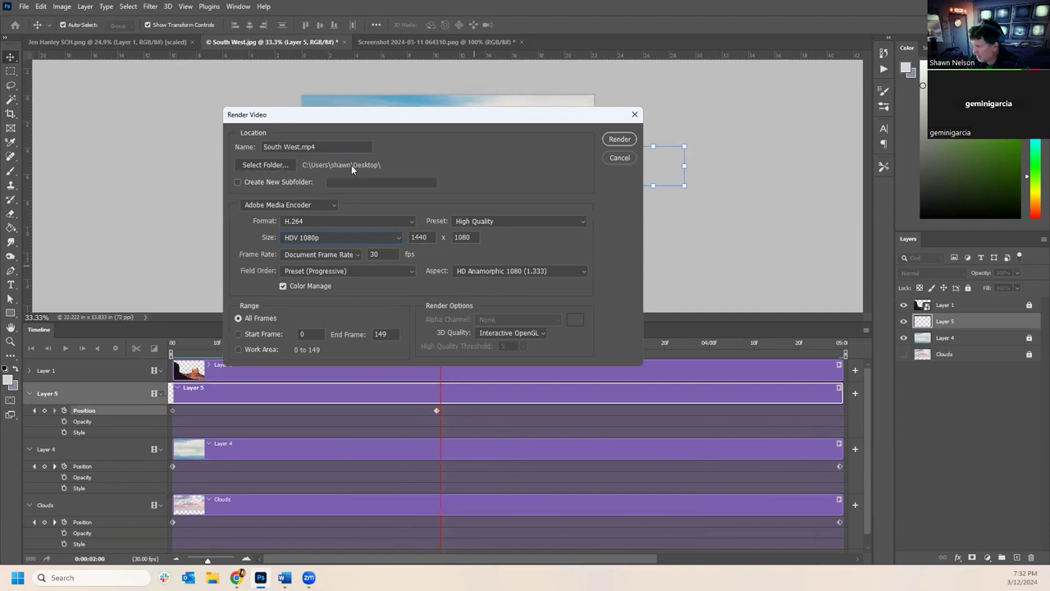
{"action": "left_click", "coordinate": [299, 147]}
{"action": "type", "text": "Anim"}
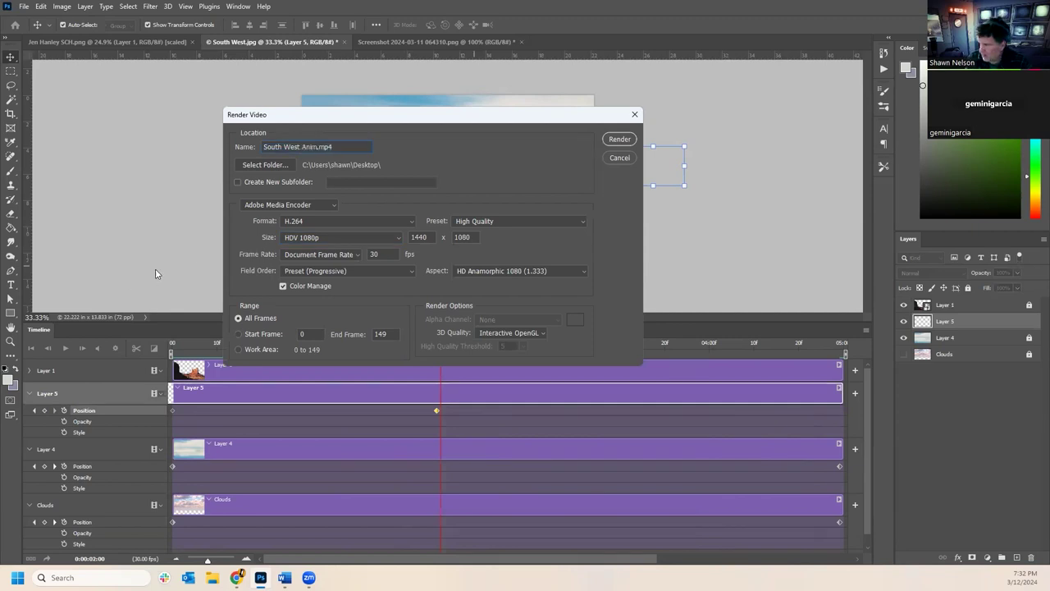
{"action": "left_click", "coordinate": [354, 220]}
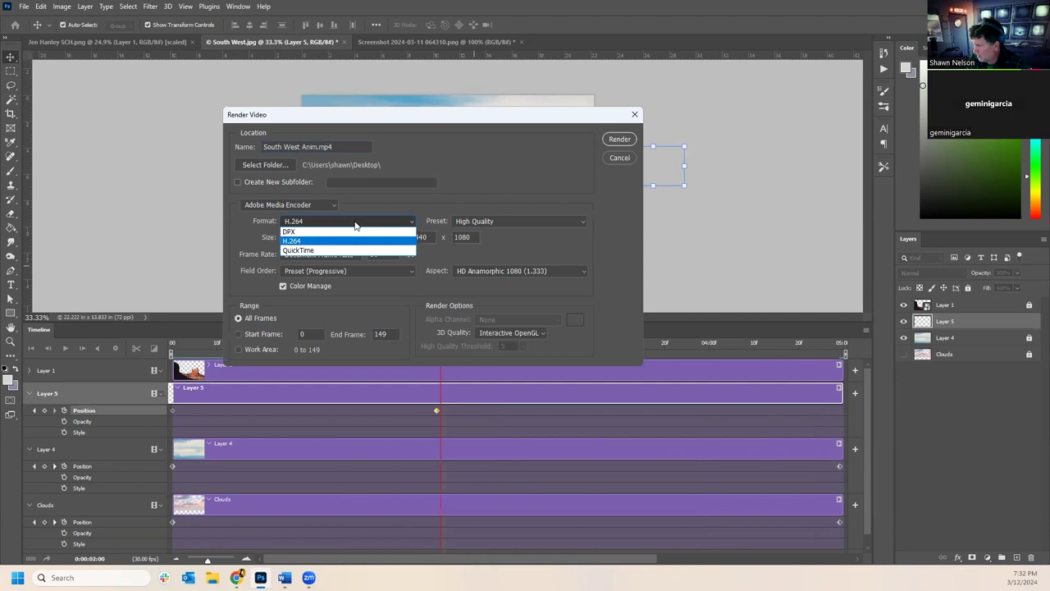
{"action": "left_click", "coordinate": [294, 240]}
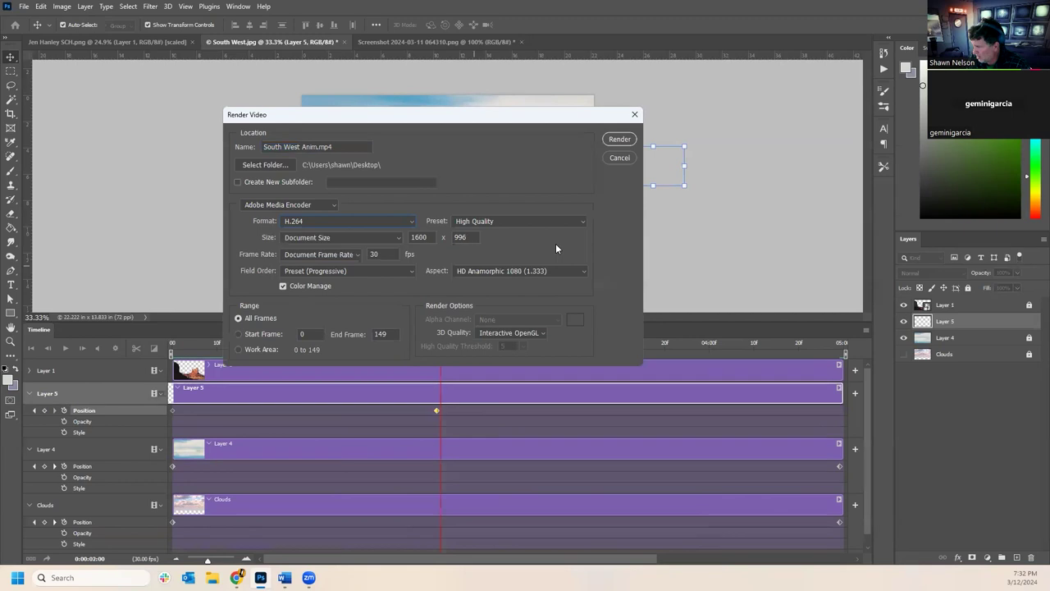
{"action": "left_click", "coordinate": [363, 236]}
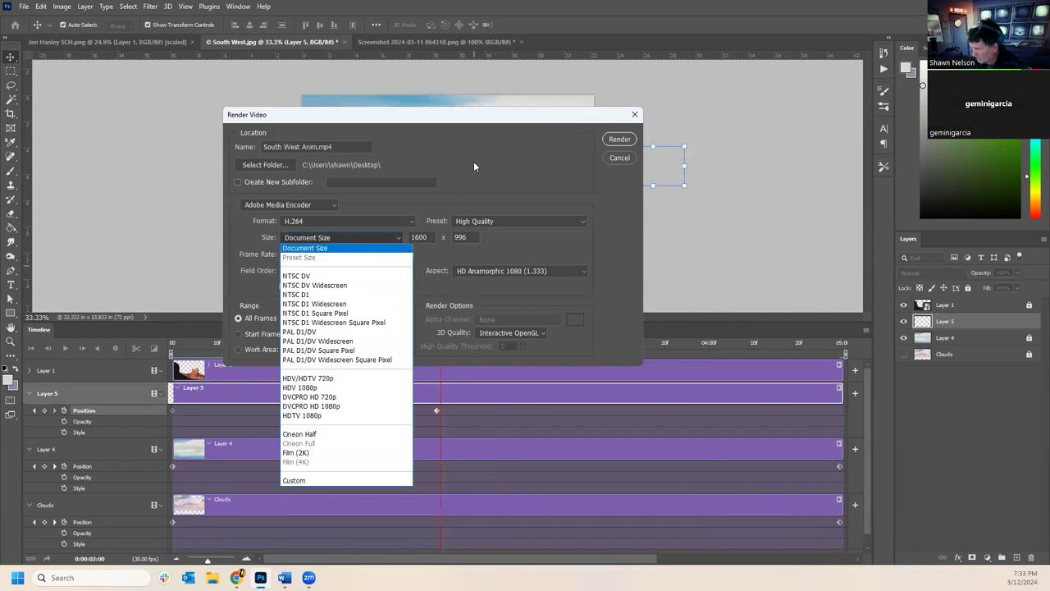
- Set Document Size, Document (1.0) aspect, 24 fps and Progressive field order for the render
{"action": "left_click", "coordinate": [320, 247]}
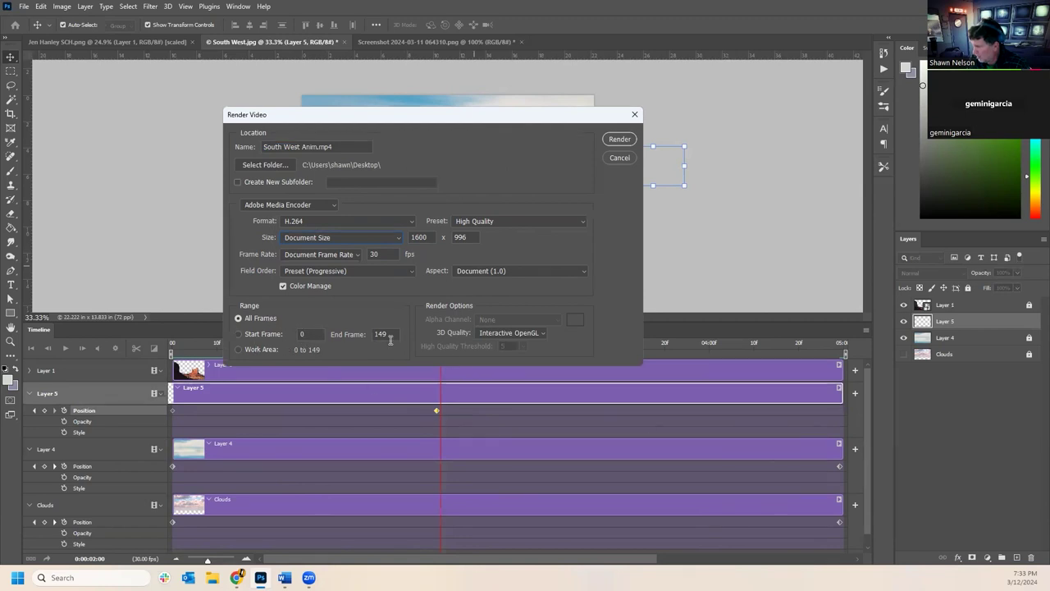
{"action": "left_click", "coordinate": [503, 273]}
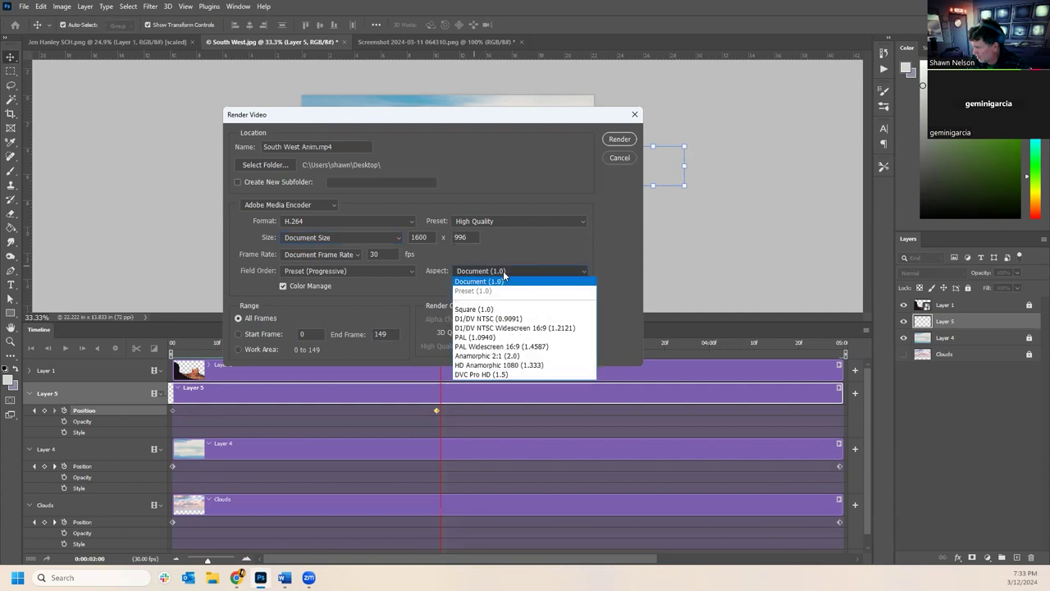
{"action": "left_click", "coordinate": [620, 244]}
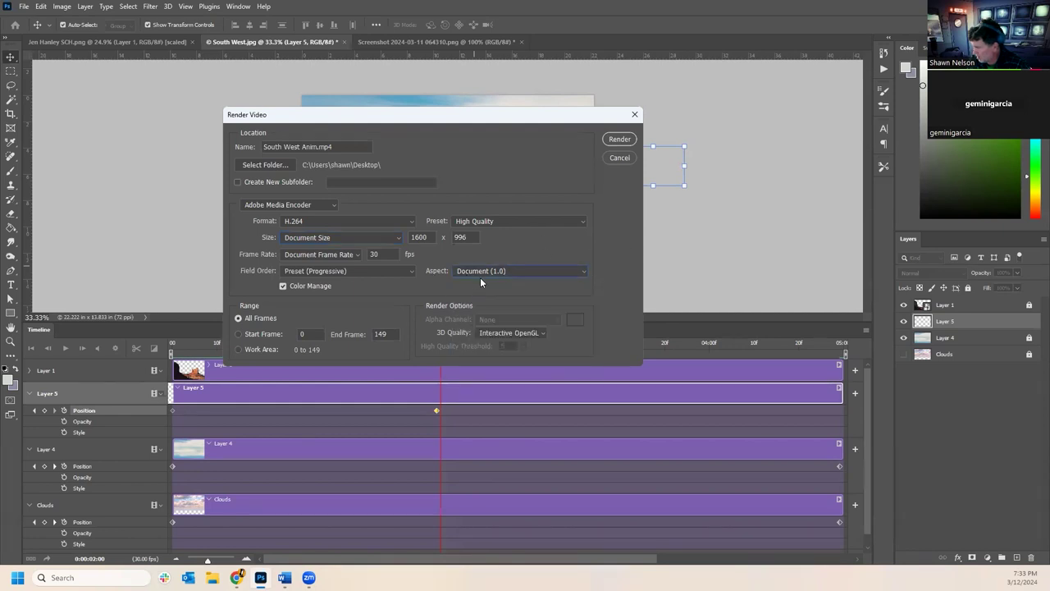
{"action": "left_click", "coordinate": [358, 255]}
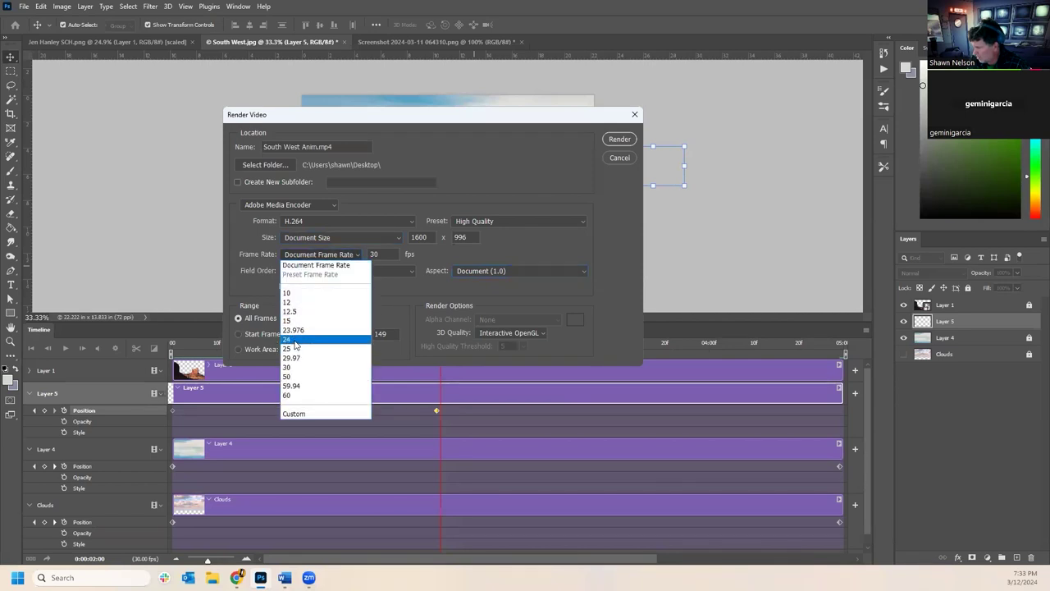
{"action": "left_click", "coordinate": [295, 340]}
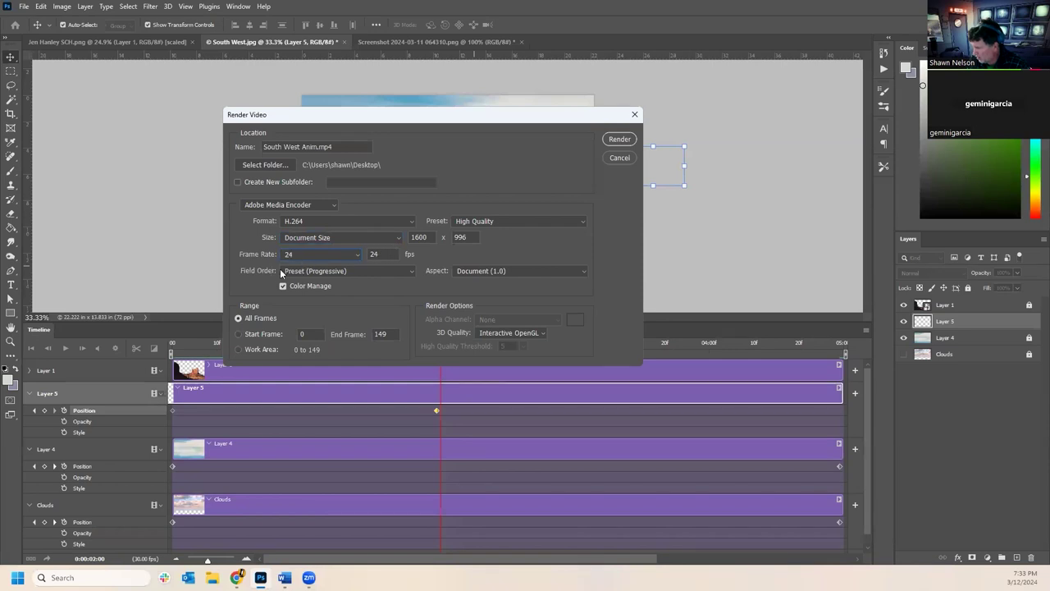
{"action": "left_click", "coordinate": [369, 271]}
{"action": "left_click", "coordinate": [408, 281]}
- Render South West Anim, play it twice in QuickTime Player, then close the player
{"action": "left_click", "coordinate": [619, 139]}
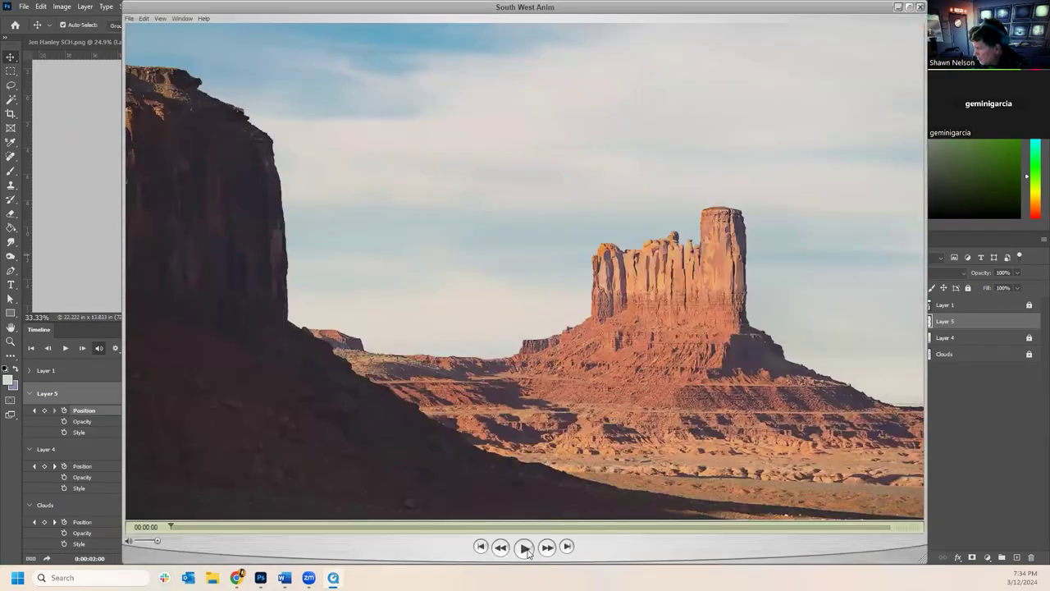
{"action": "left_click", "coordinate": [523, 548]}
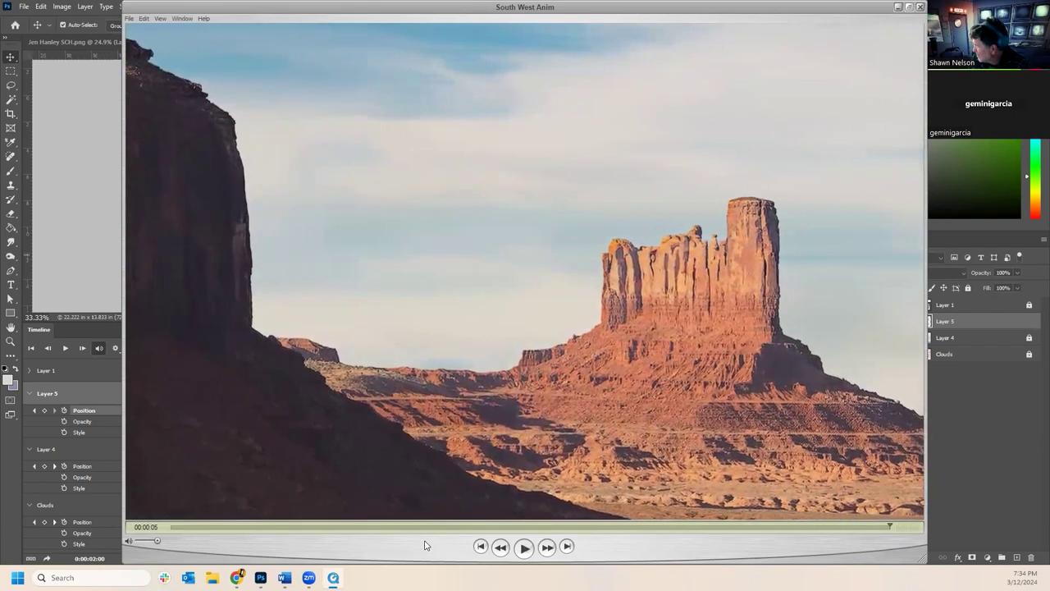
{"action": "left_click", "coordinate": [522, 549]}
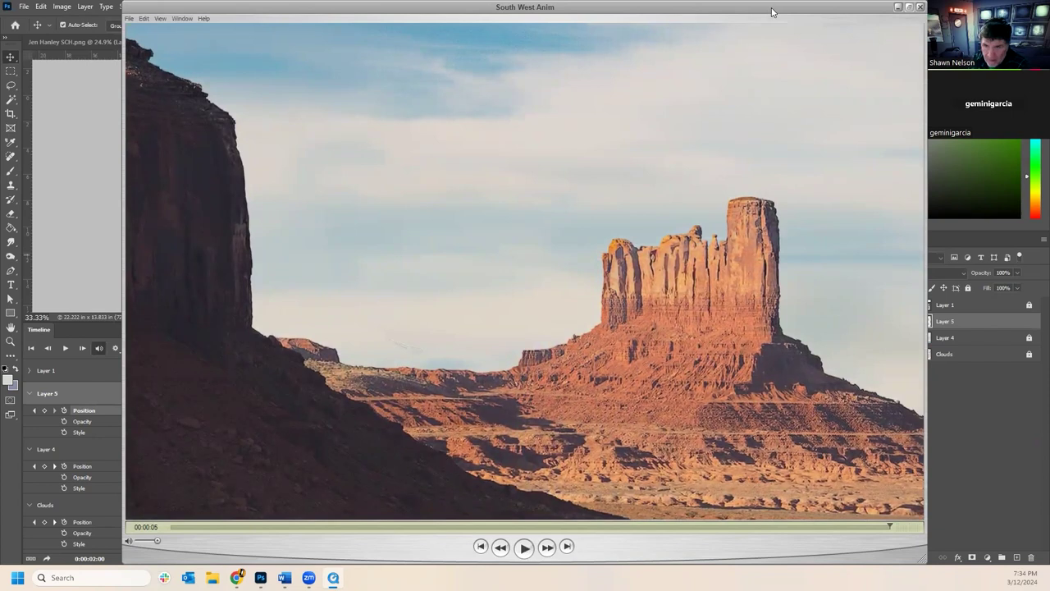
{"action": "key", "text": "ctrl+w"}
{"action": "scroll", "coordinate": [635, 419], "scroll_direction": "down", "scroll_amount": 1}
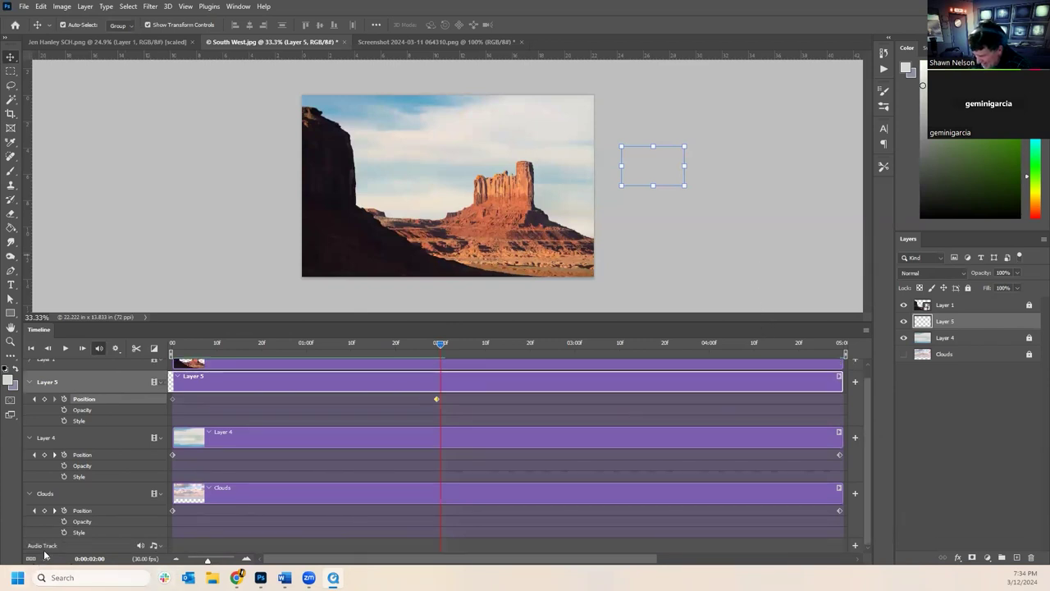
- Deselect Layer 5 in the timeline, restore Photoshop to a smaller window, and minimize the browser
{"action": "left_click", "coordinate": [157, 547]}
{"action": "left_click", "coordinate": [157, 546]}
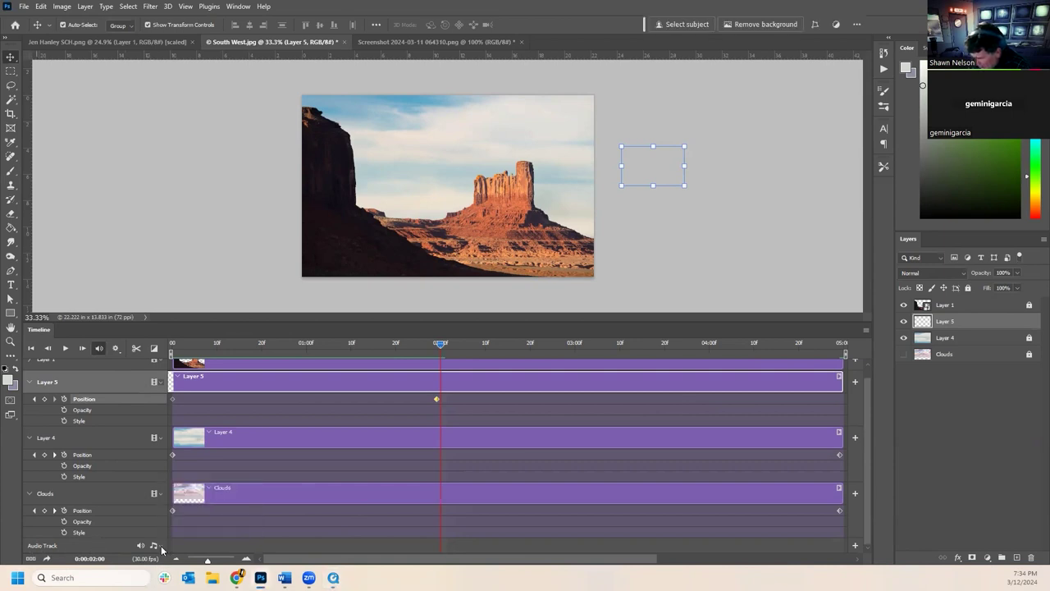
{"action": "left_click", "coordinate": [212, 550]}
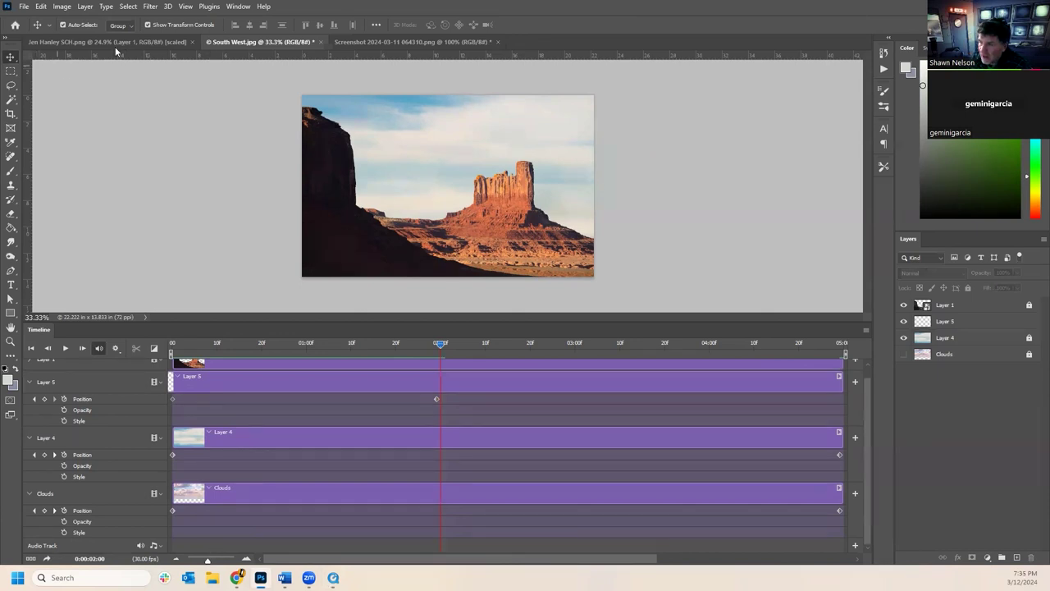
{"action": "double_click", "coordinate": [451, 9]}
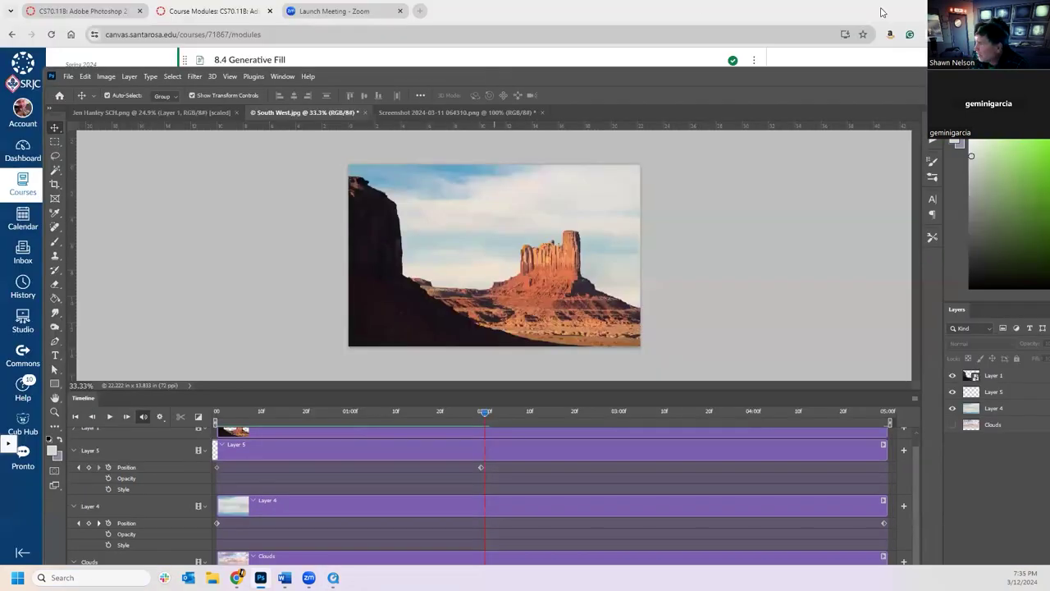
{"action": "left_click", "coordinate": [236, 577]}
- Minimize Chrome and Word and scroll through the SoundVFX folder's sound files
{"action": "left_click", "coordinate": [808, 7]}
{"action": "left_click", "coordinate": [283, 578]}
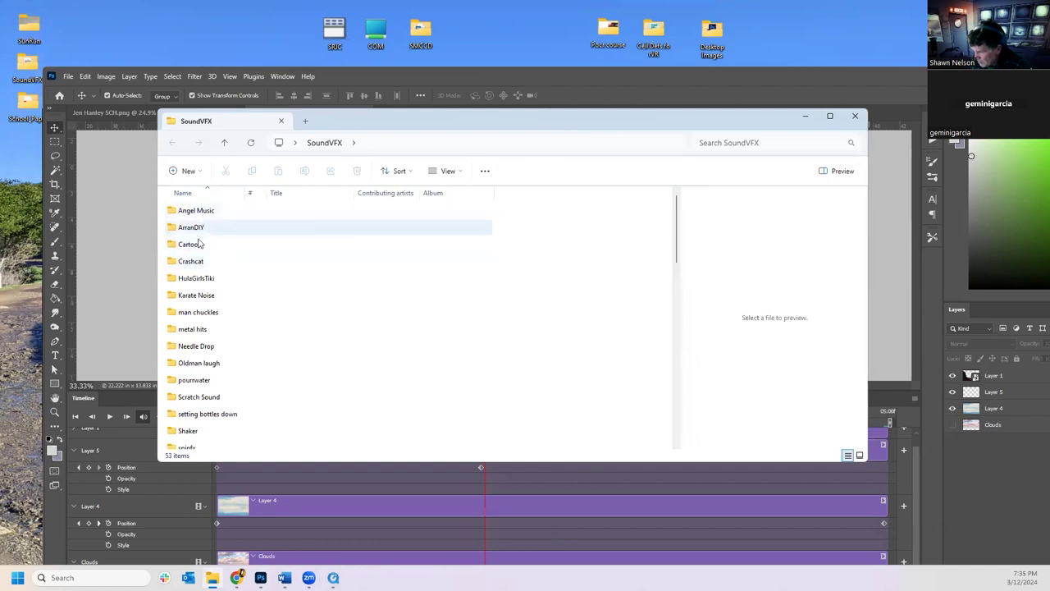
{"action": "scroll", "coordinate": [197, 372], "scroll_direction": "down", "scroll_amount": 6}
{"action": "scroll", "coordinate": [197, 372], "scroll_direction": "up", "scroll_amount": 2}
{"action": "scroll", "coordinate": [197, 373], "scroll_direction": "down", "scroll_amount": 3}
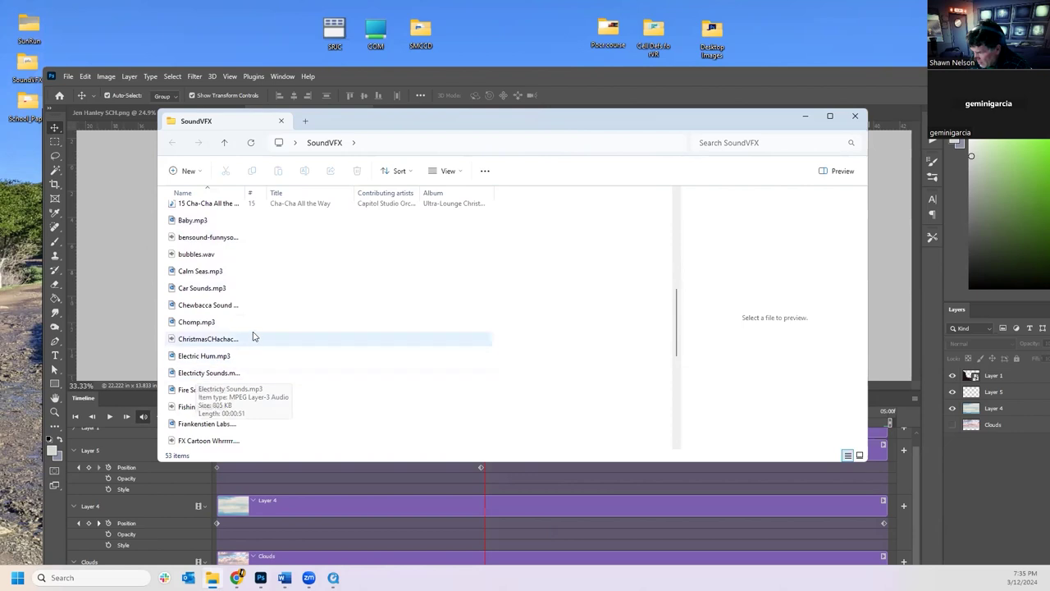
- Try opening Car Sounds.mp3, cancel the app chooser, and select Electric Hum.mp3
{"action": "double_click", "coordinate": [194, 290]}
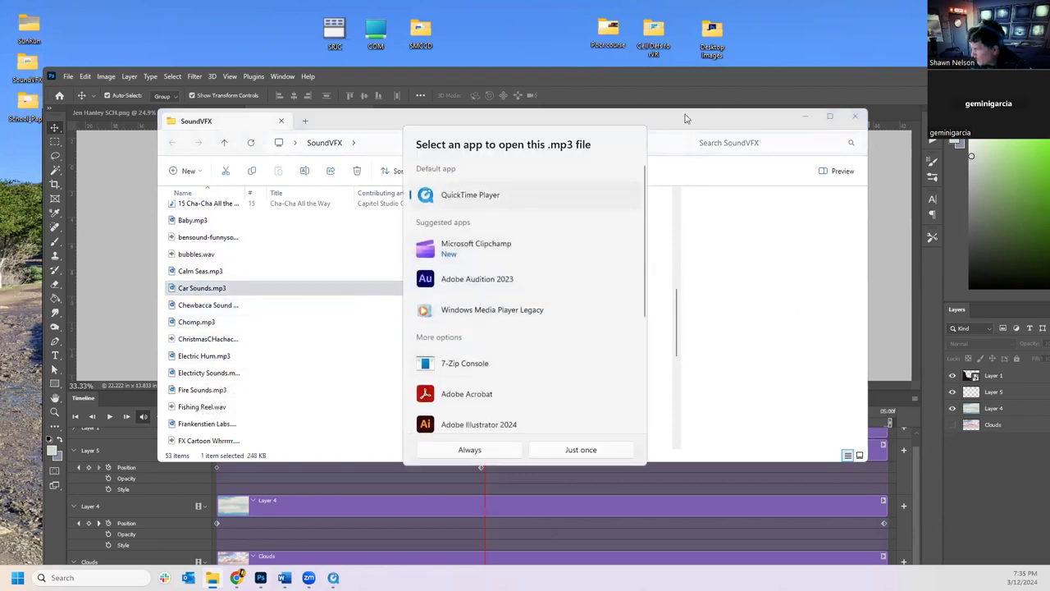
{"action": "left_click", "coordinate": [209, 391]}
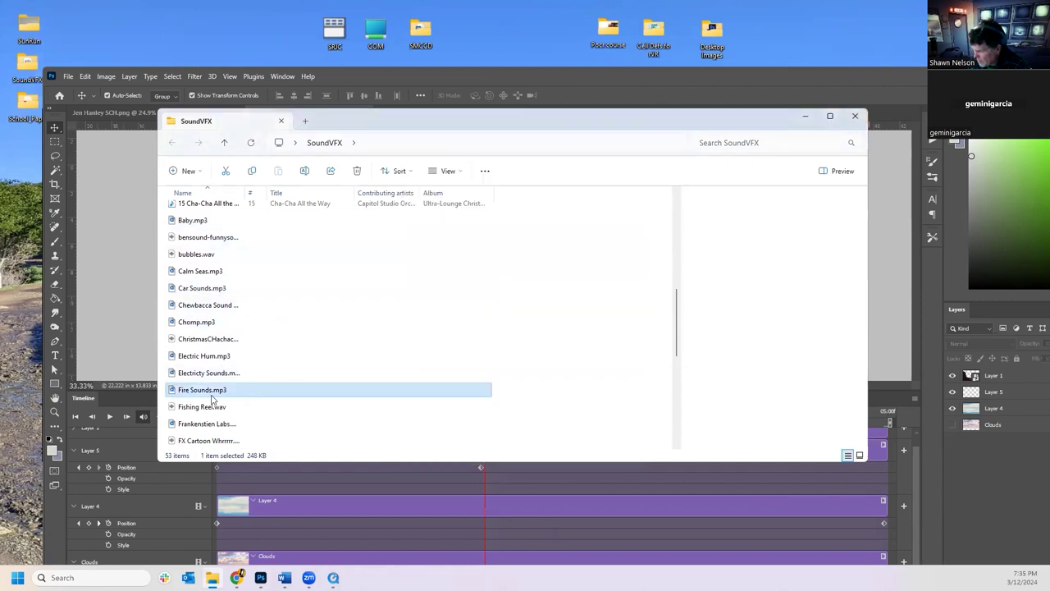
{"action": "left_click", "coordinate": [198, 358]}
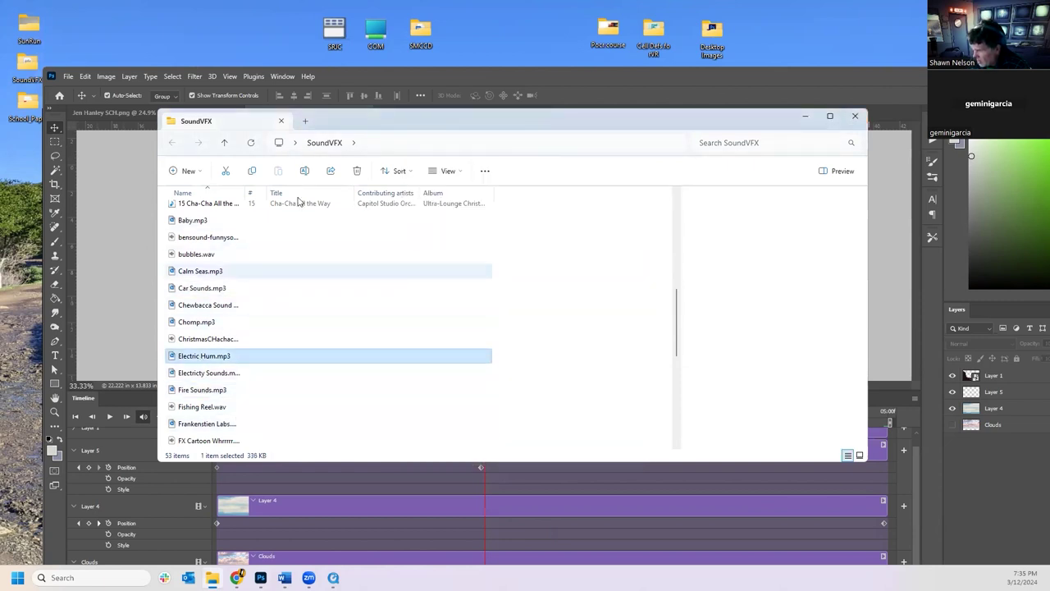
- Open the Electric Hum audio file in Photoshop in its own enlarged floating window
{"action": "left_click", "coordinate": [460, 100]}
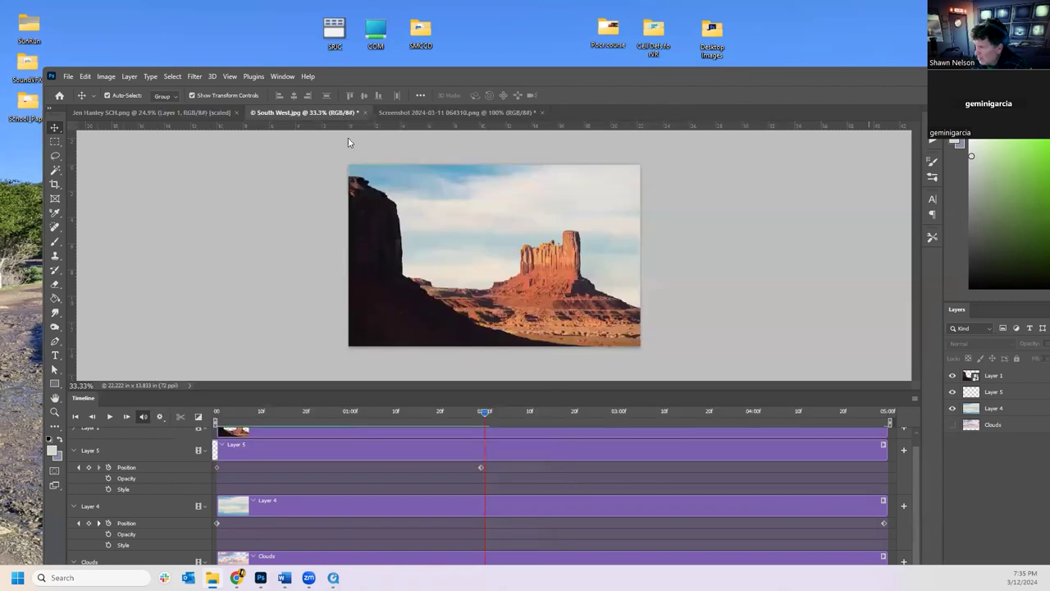
{"action": "double_click", "coordinate": [489, 75]}
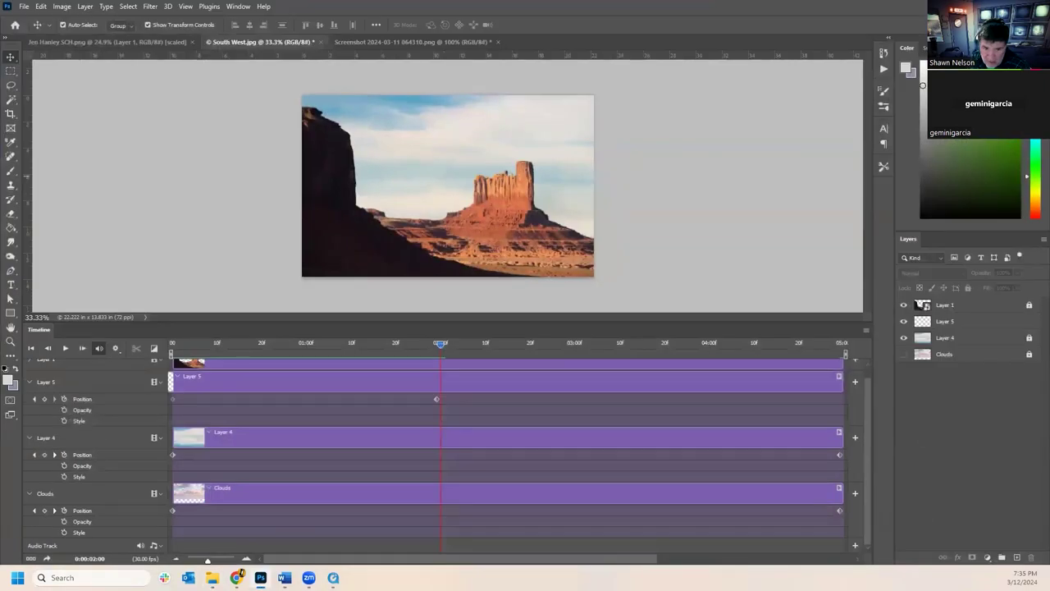
{"action": "left_click_drag", "start_coordinate": [374, 536], "coordinate": [922, 395]}
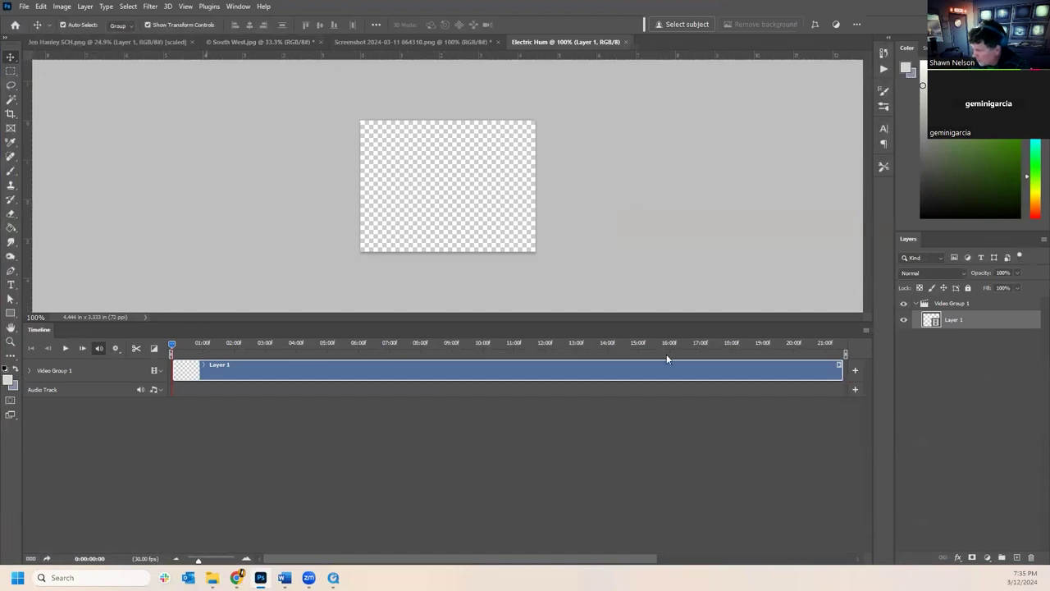
{"action": "double_click", "coordinate": [954, 320]}
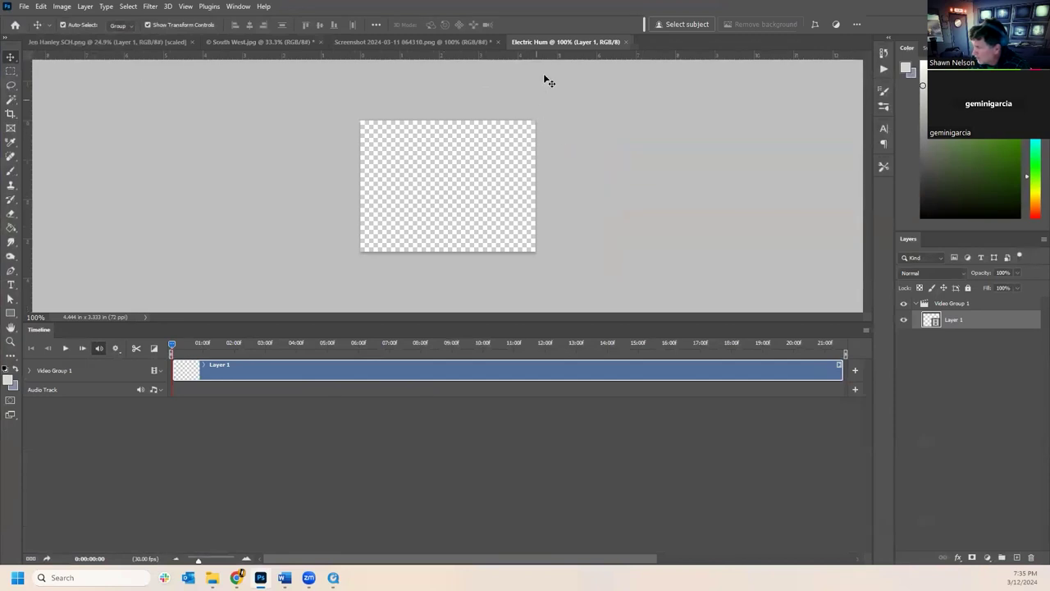
{"action": "left_click_drag", "start_coordinate": [559, 39], "coordinate": [585, 108]}
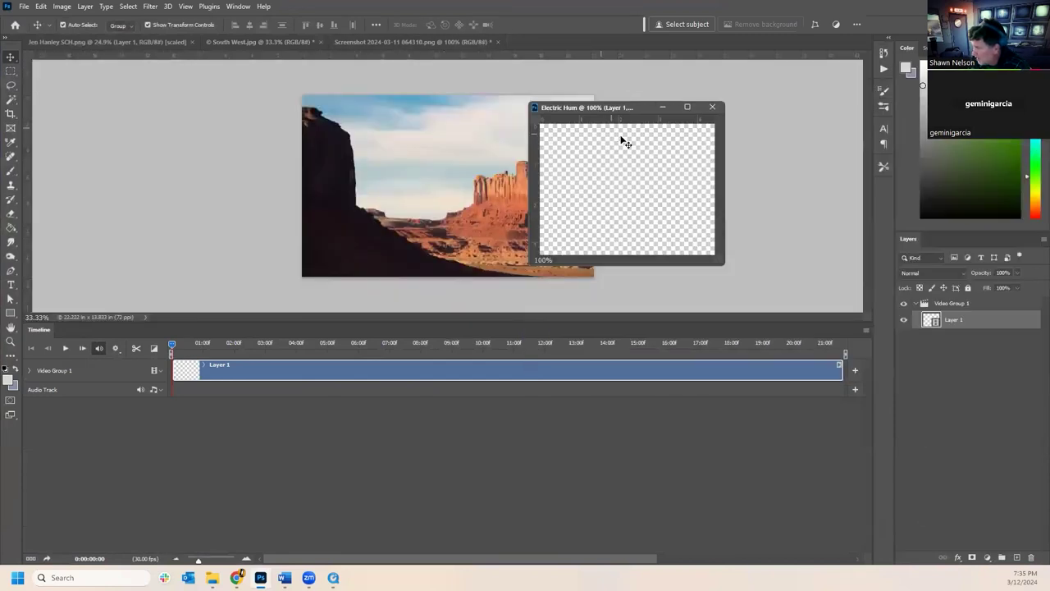
{"action": "left_click", "coordinate": [953, 337]}
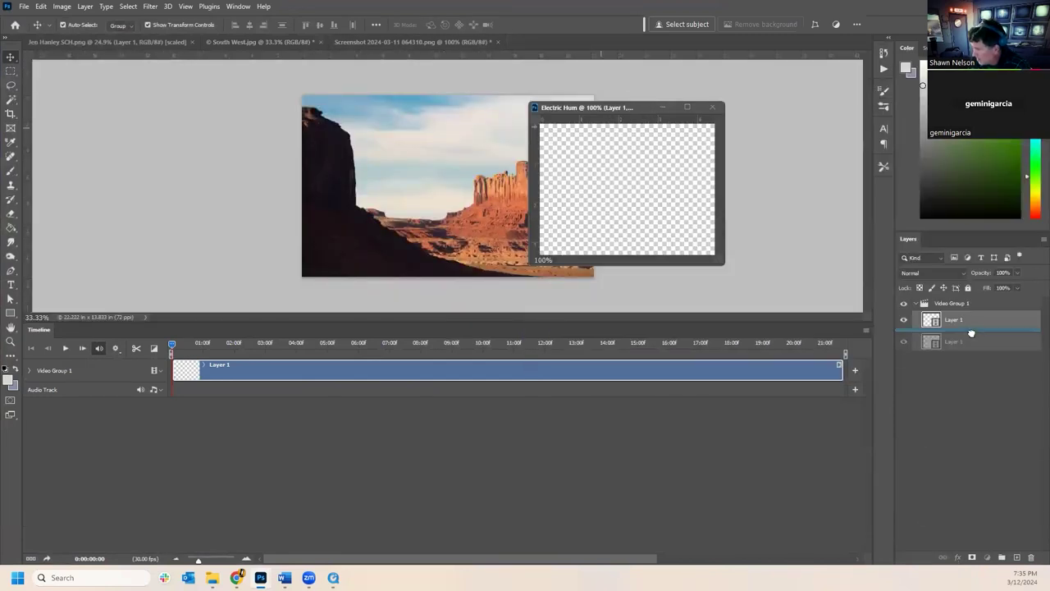
{"action": "left_click", "coordinate": [240, 197]}
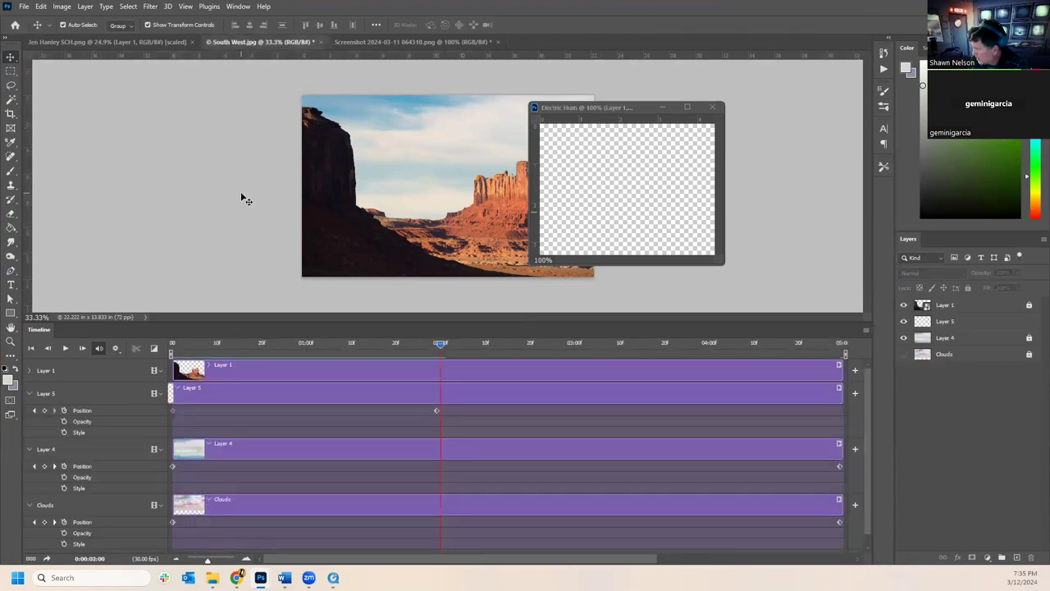
{"action": "left_click", "coordinate": [671, 190]}
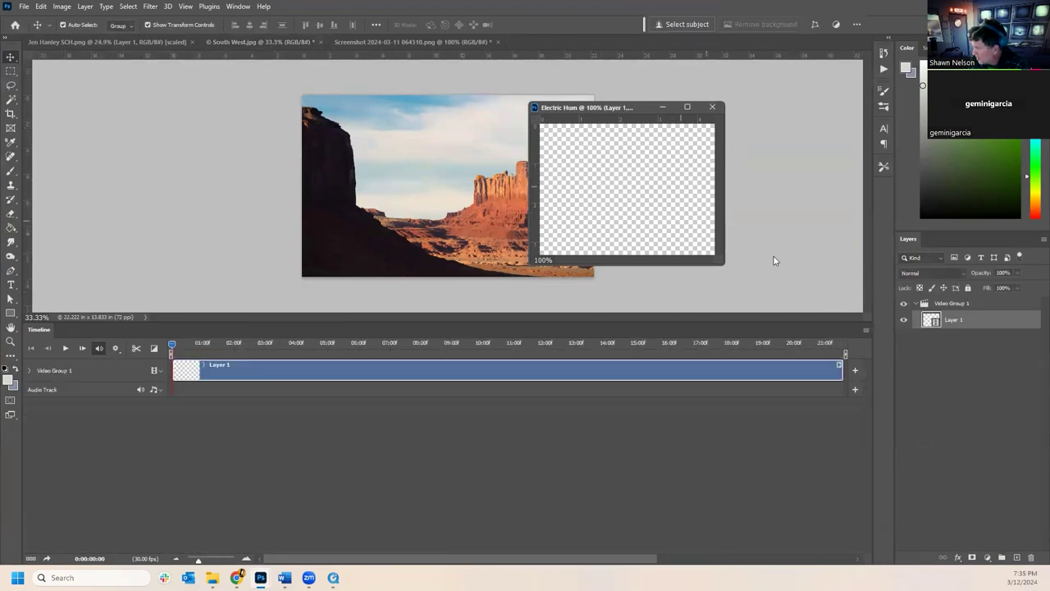
{"action": "right_click", "coordinate": [968, 318]}
{"action": "left_click", "coordinate": [1008, 343]}
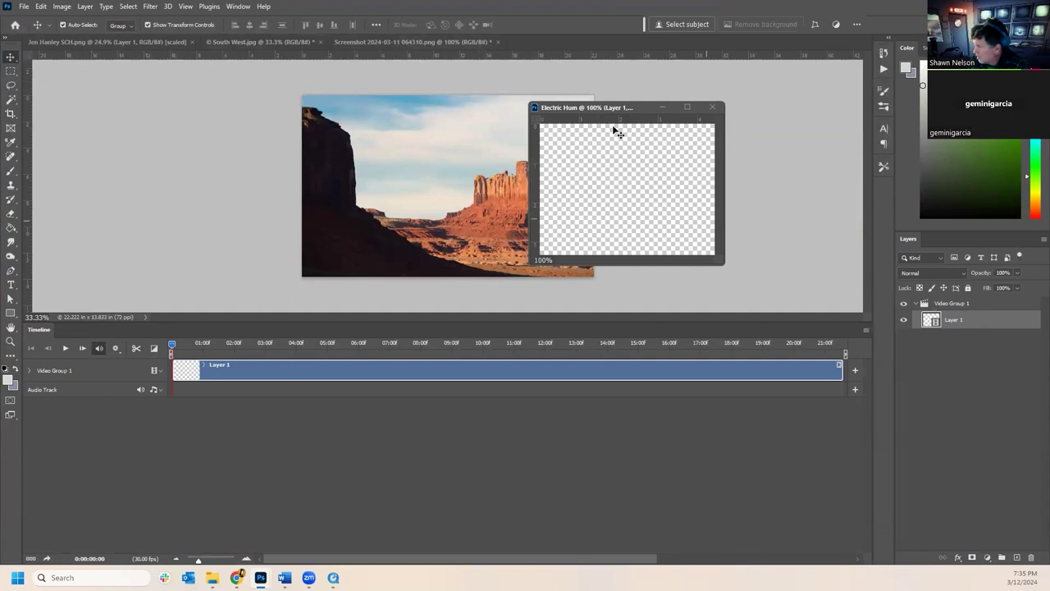
{"action": "left_click_drag", "start_coordinate": [717, 261], "coordinate": [868, 330]}
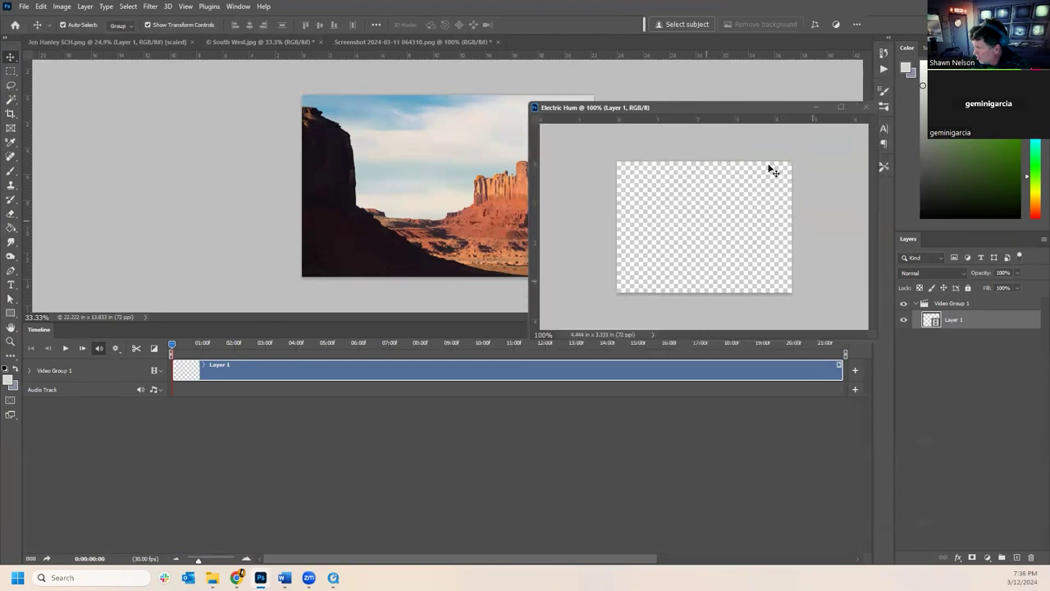
- Copy the layer into South West as Layer 6 starting at 0, preview, then close Electric Hum unsaved
{"action": "left_click_drag", "start_coordinate": [953, 325], "coordinate": [377, 230]}
{"action": "left_click_drag", "start_coordinate": [293, 366], "coordinate": [263, 547]}
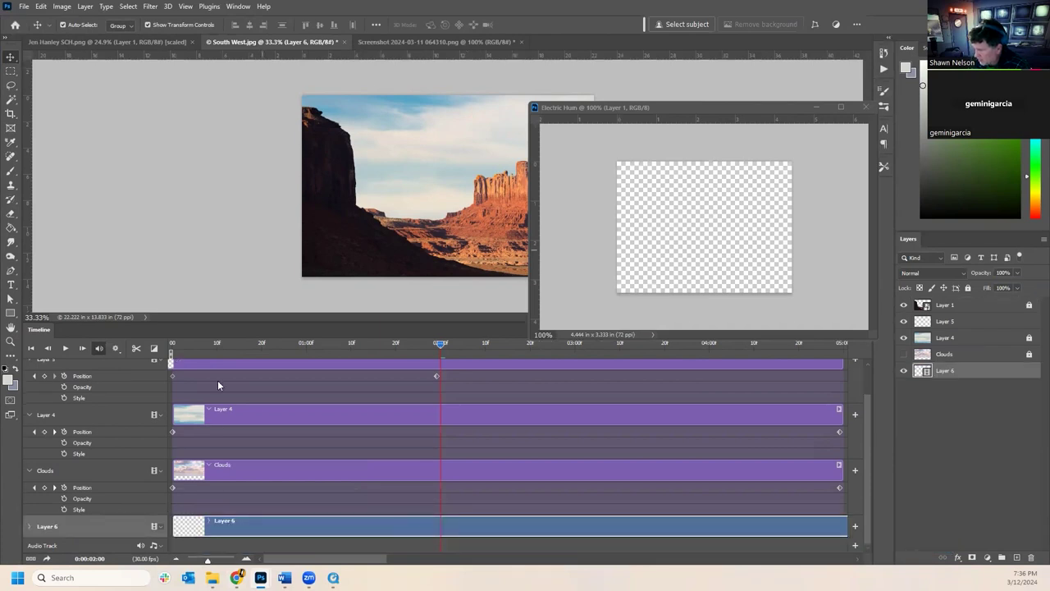
{"action": "key", "text": "Home"}
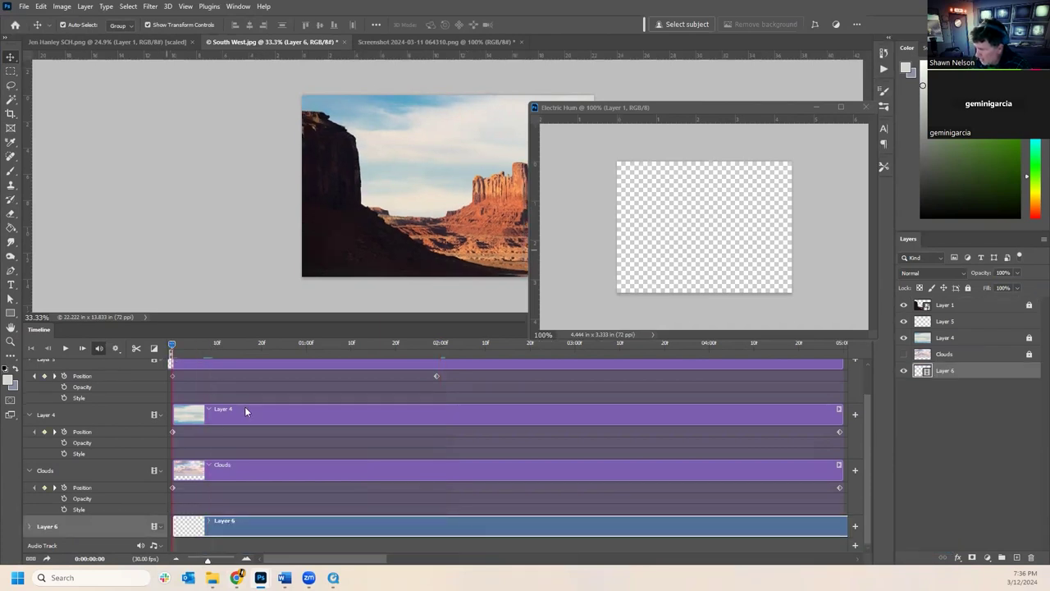
{"action": "left_click_drag", "start_coordinate": [257, 528], "coordinate": [230, 528]}
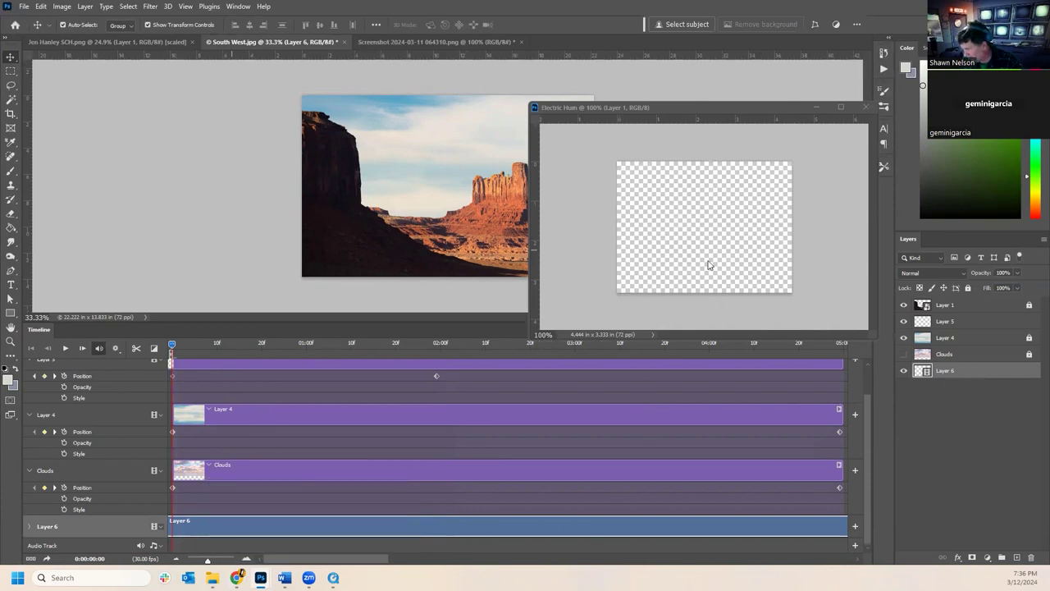
{"action": "key", "text": "space"}
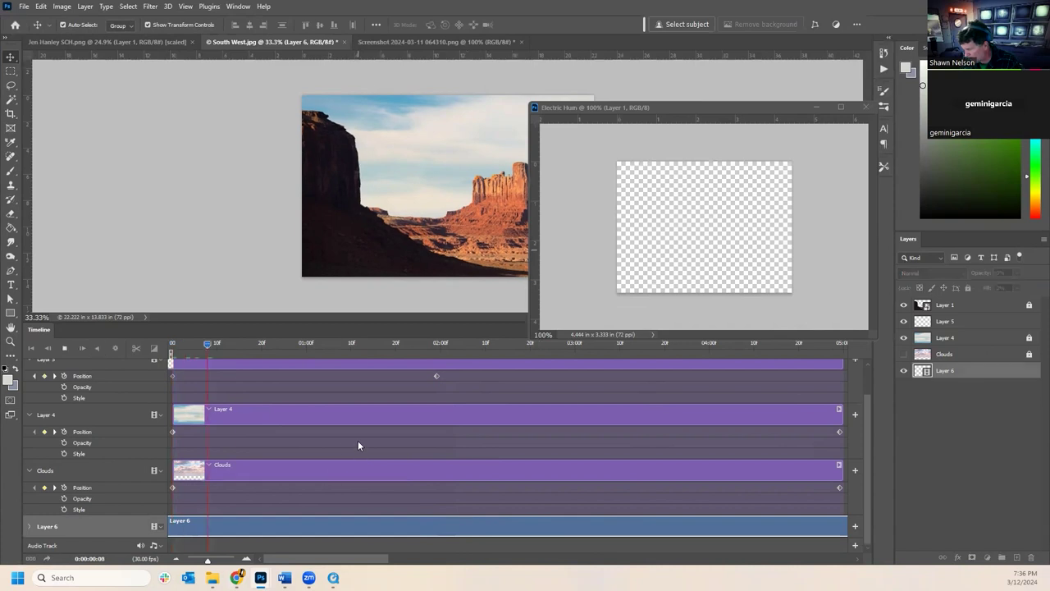
{"action": "key", "text": "space"}
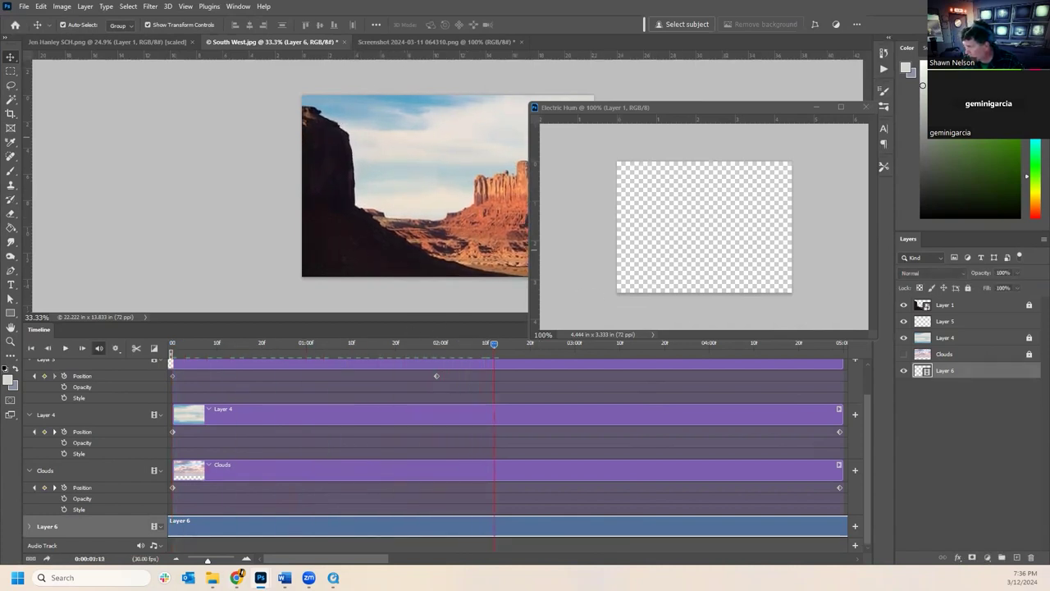
{"action": "left_click", "coordinate": [865, 106]}
{"action": "left_click", "coordinate": [521, 214]}
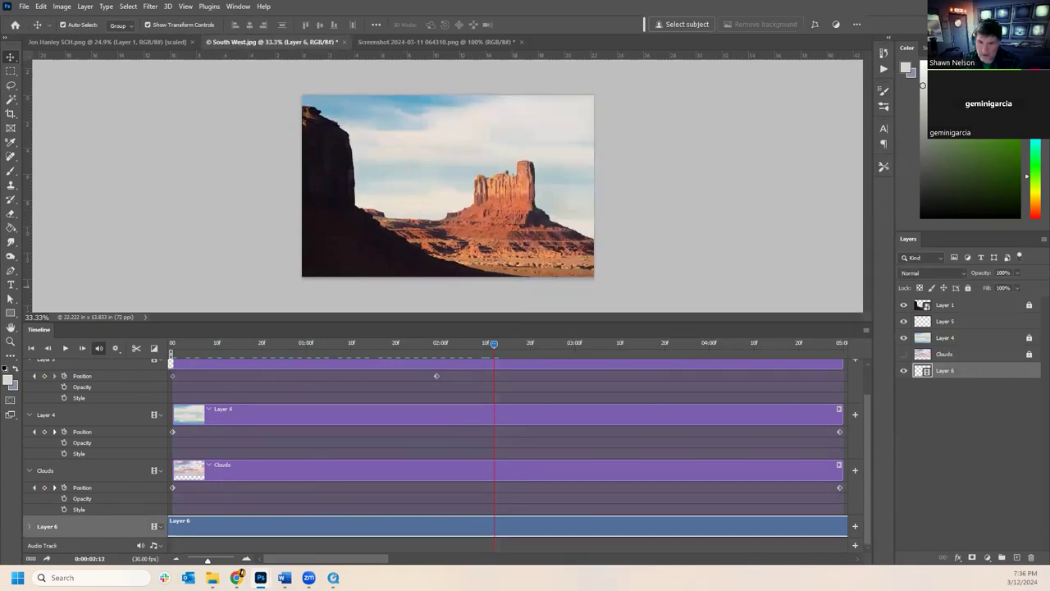
- Open Fishing Reel.wav in Photoshop as a floating document window
{"action": "key", "text": "alt+Tab"}
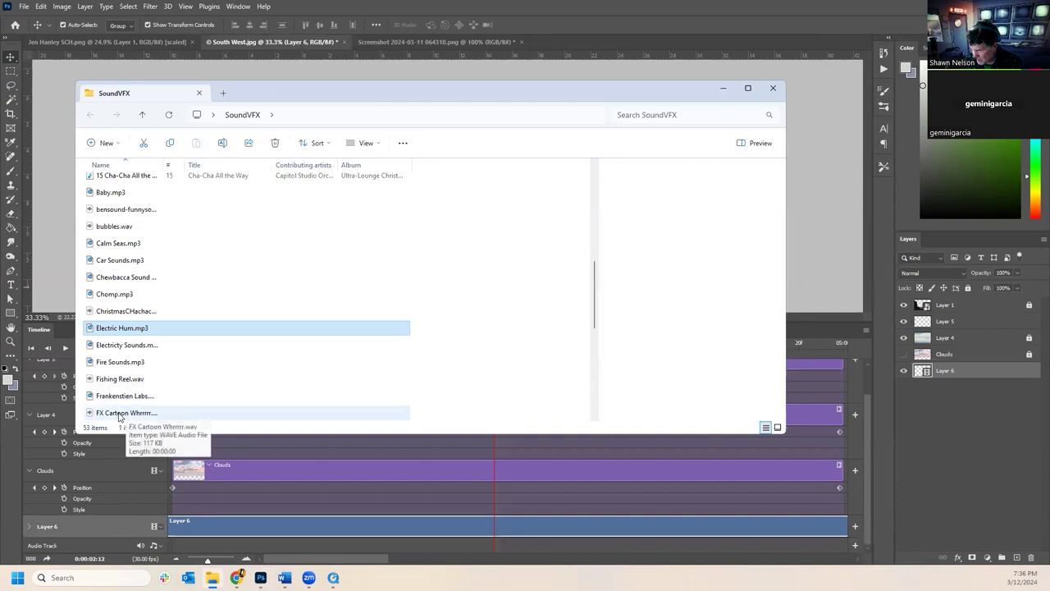
{"action": "left_click_drag", "start_coordinate": [118, 379], "coordinate": [979, 433]}
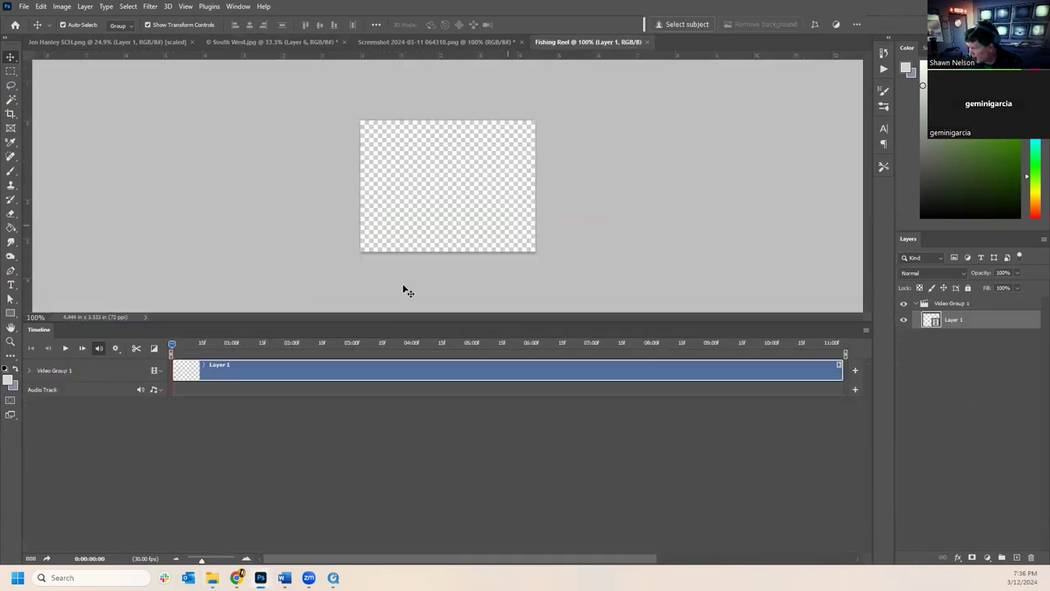
{"action": "left_click_drag", "start_coordinate": [587, 42], "coordinate": [481, 62]}
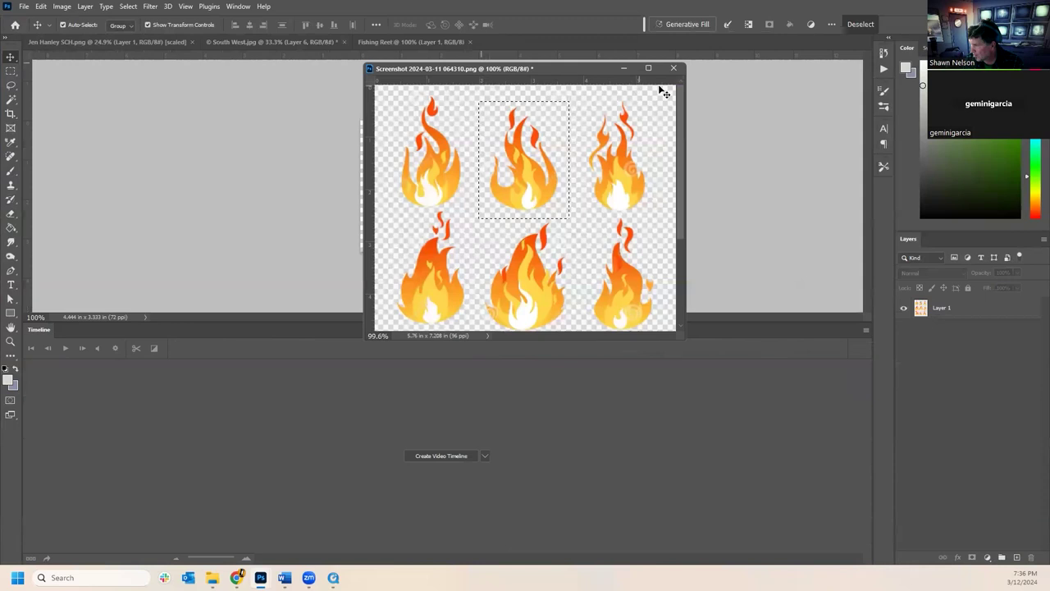
{"action": "left_click", "coordinate": [624, 67]}
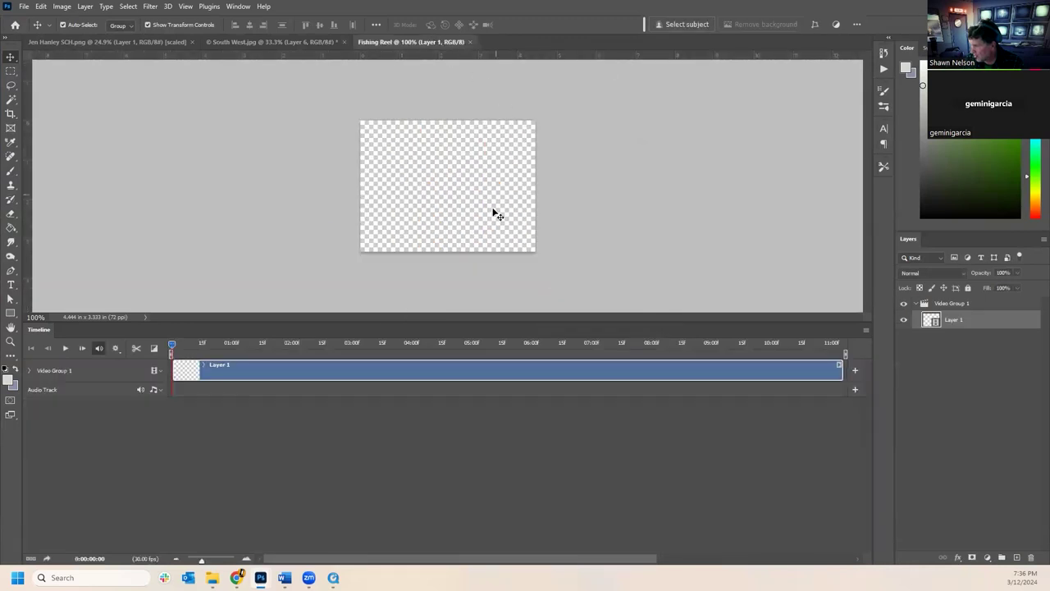
{"action": "left_click", "coordinate": [228, 43]}
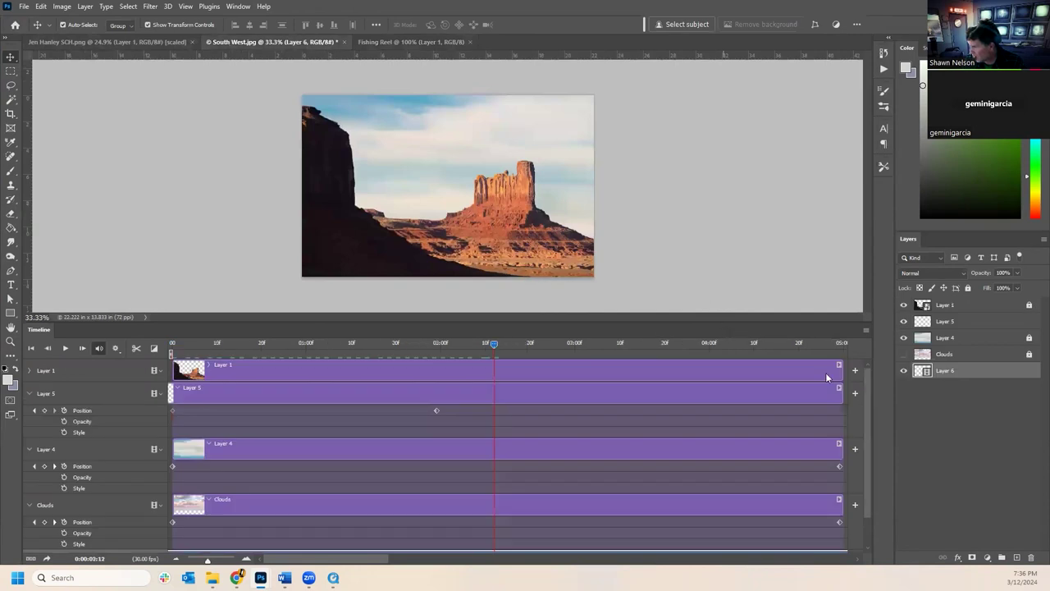
{"action": "left_click", "coordinate": [402, 42]}
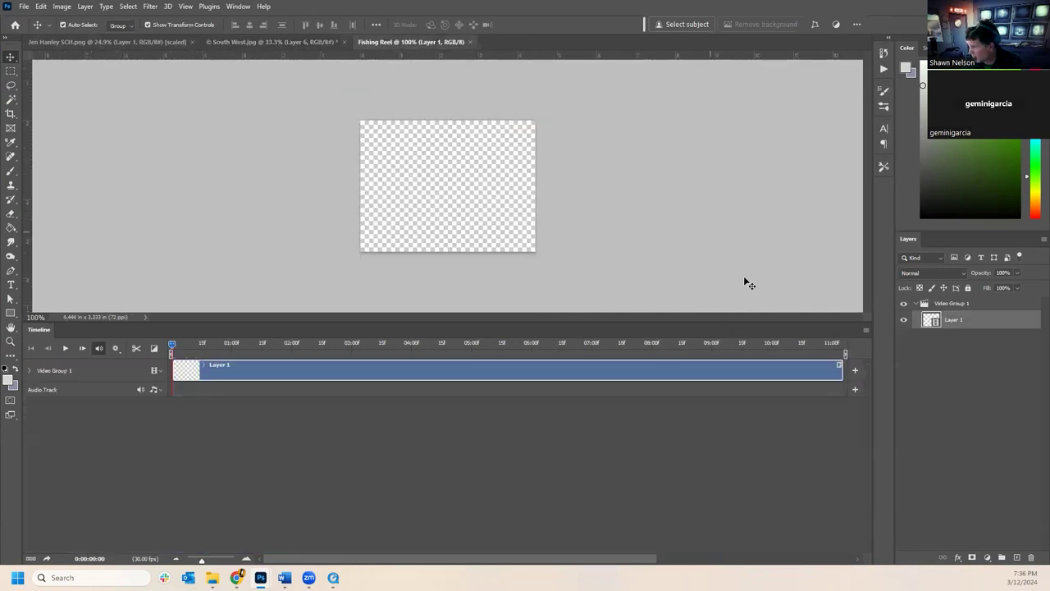
- Copy Fishing Reel's layer into South West as Layer 7, sliding its clip to the timeline start
{"action": "right_click", "coordinate": [977, 327]}
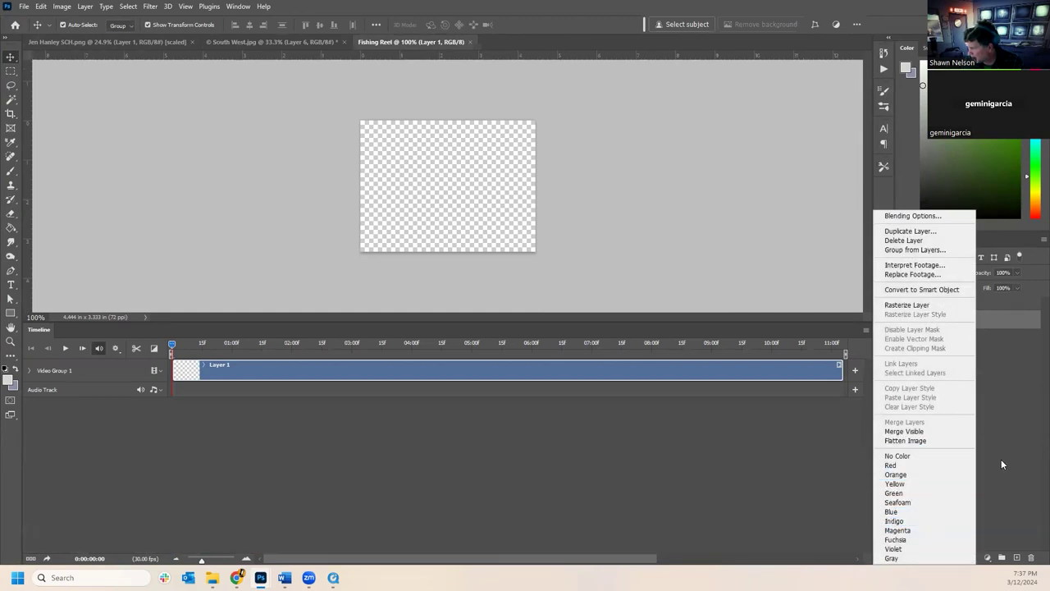
{"action": "left_click", "coordinate": [993, 406]}
{"action": "left_click_drag", "start_coordinate": [441, 42], "coordinate": [490, 61]}
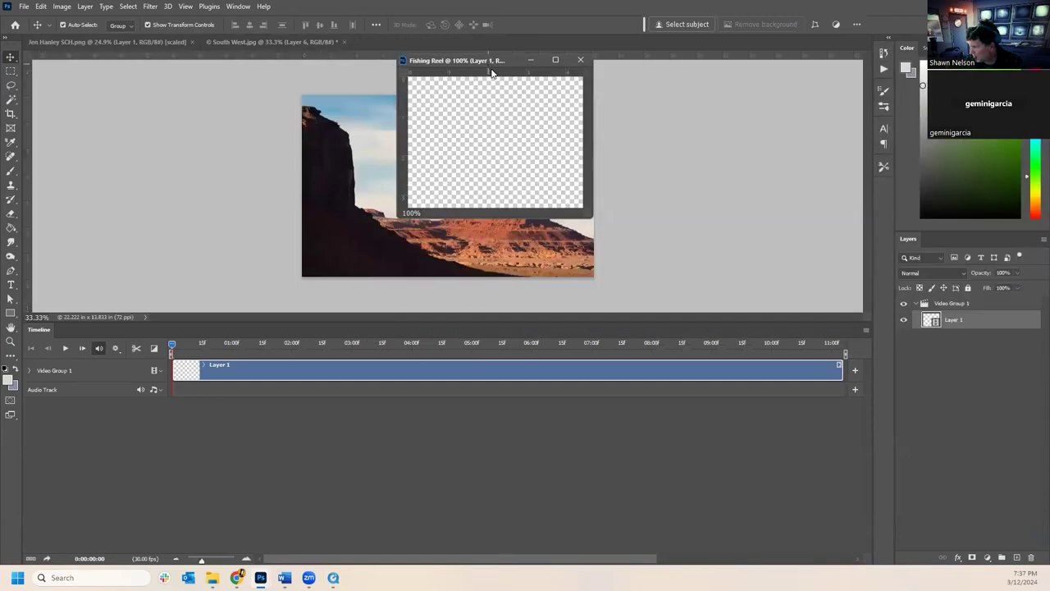
{"action": "left_click_drag", "start_coordinate": [959, 328], "coordinate": [435, 279]}
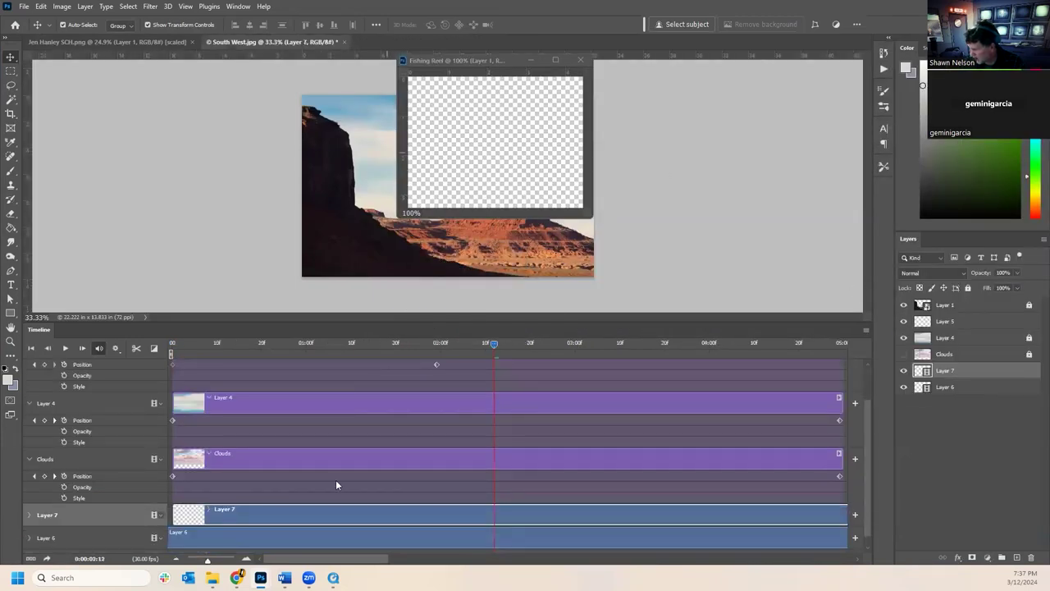
{"action": "left_click_drag", "start_coordinate": [280, 514], "coordinate": [244, 516]}
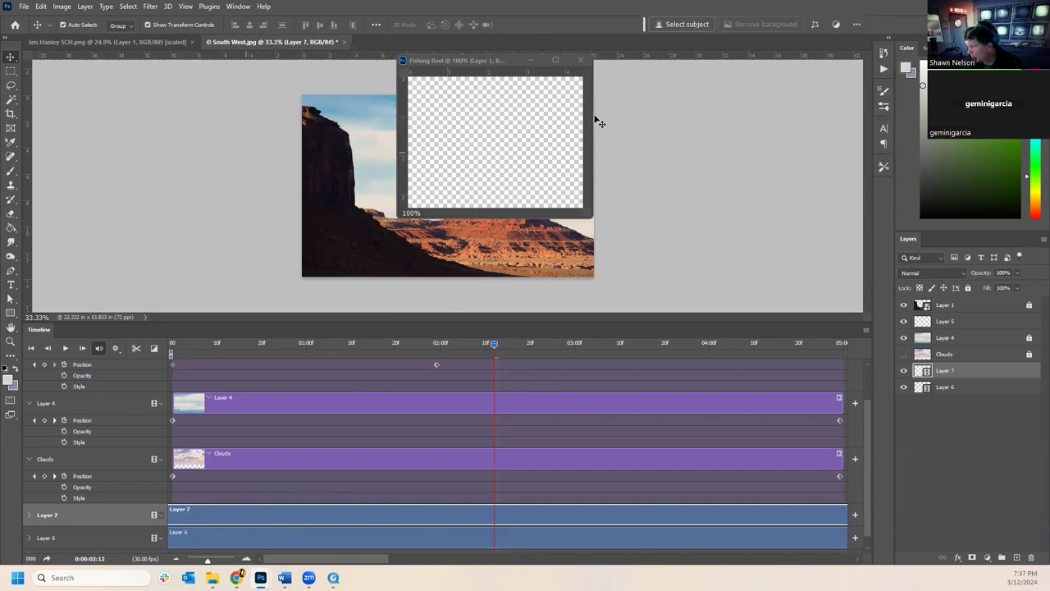
- Close the Fishing Reel document without saving its changes
{"action": "left_click", "coordinate": [581, 60]}
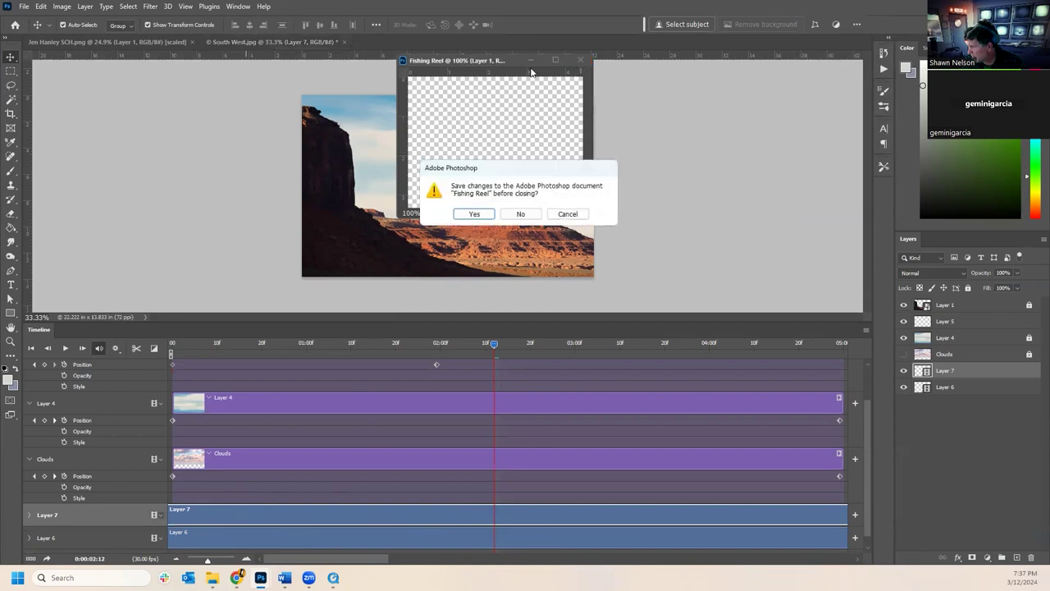
{"action": "left_click", "coordinate": [569, 214]}
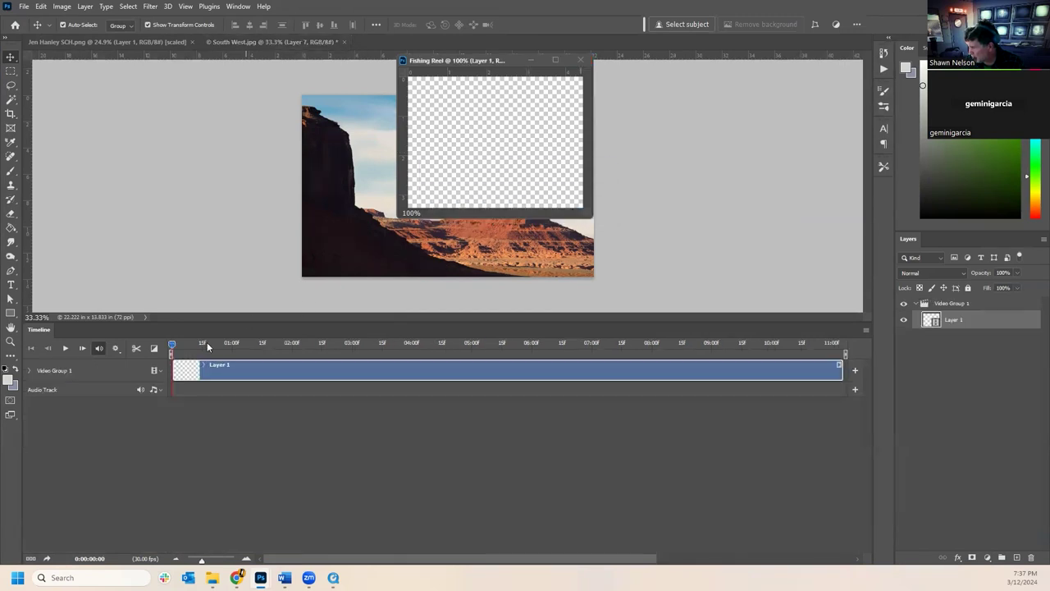
{"action": "left_click", "coordinate": [581, 61]}
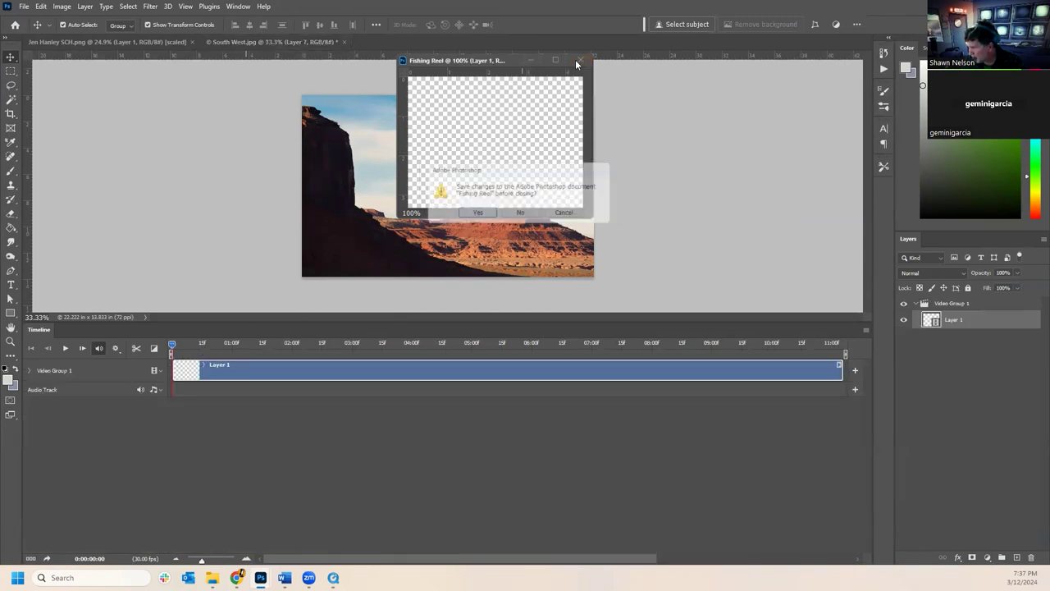
{"action": "left_click", "coordinate": [521, 214]}
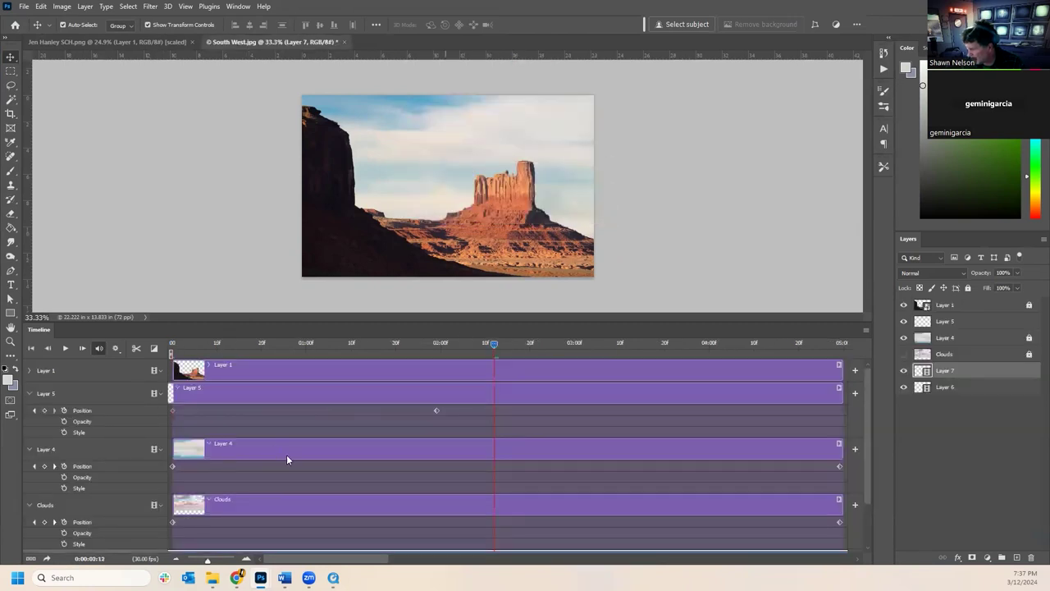
{"action": "scroll", "coordinate": [286, 459], "scroll_direction": "down", "scroll_amount": 2}
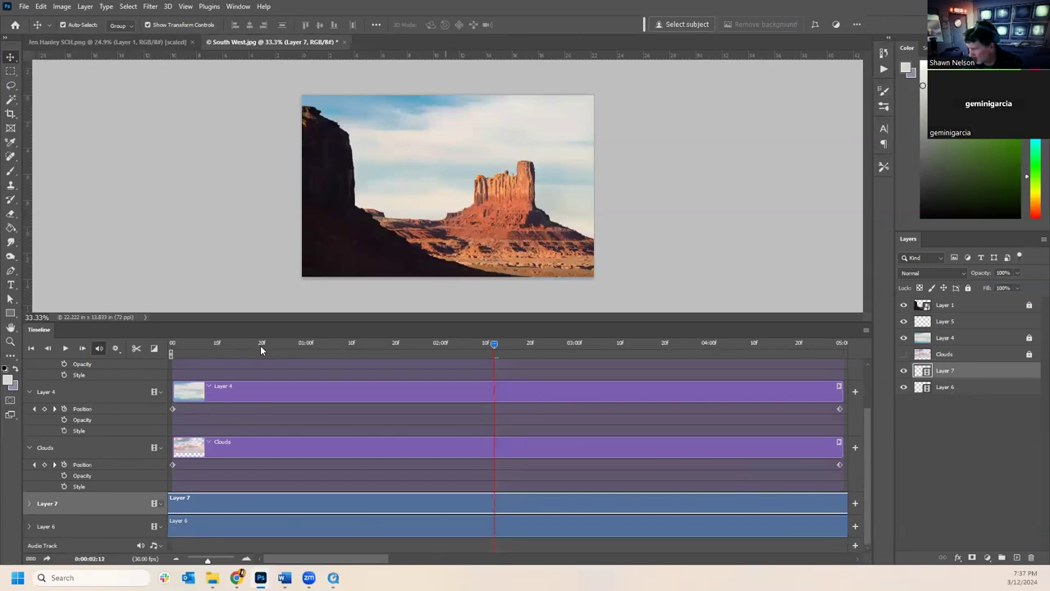
- Play the animation preview from the first frame, then stop it
{"action": "left_click", "coordinate": [172, 343]}
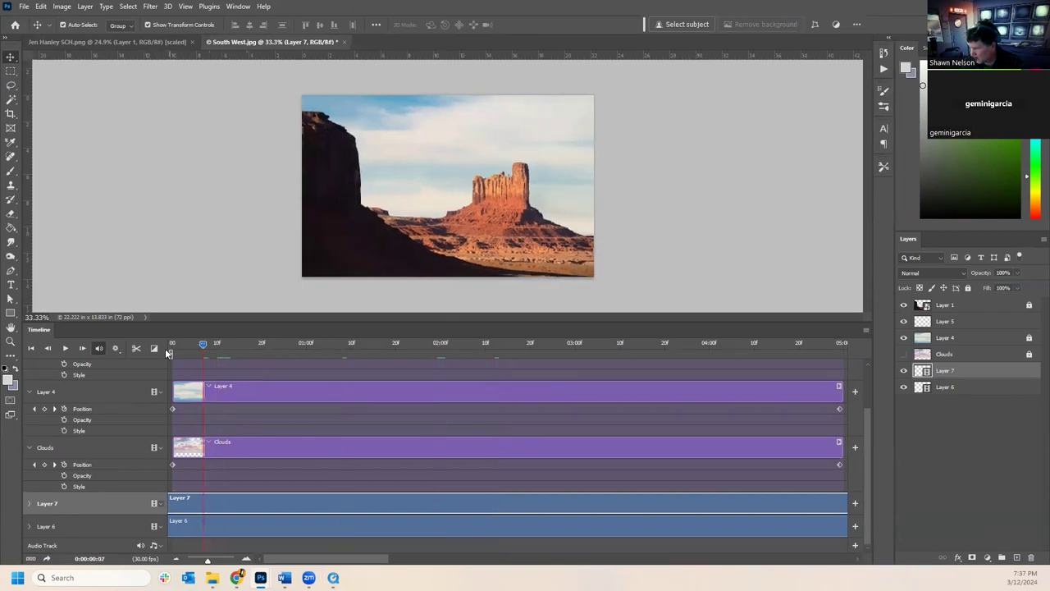
{"action": "key", "text": "space"}
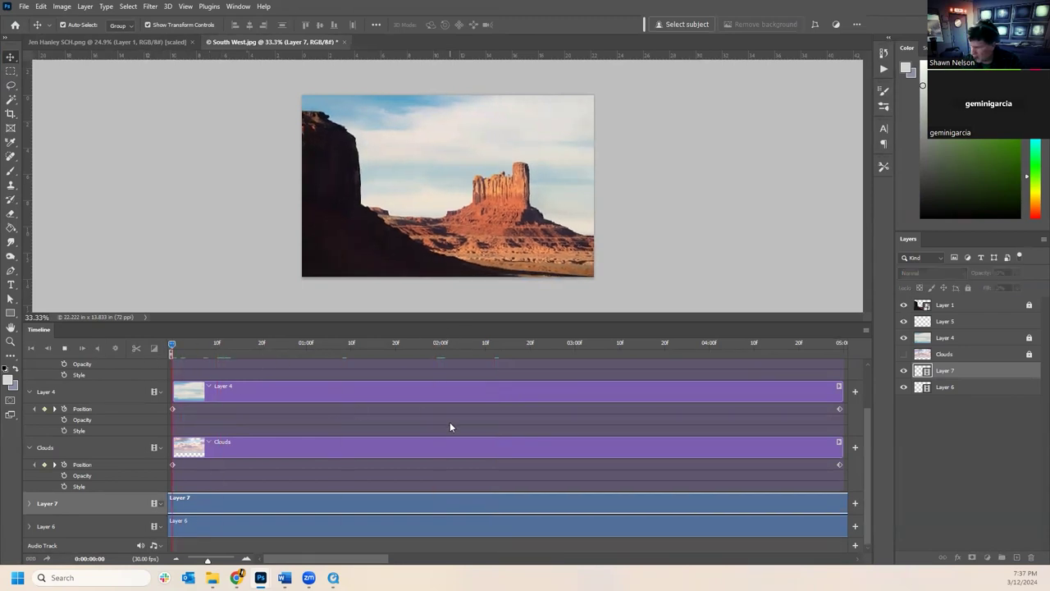
{"action": "key", "text": "space"}
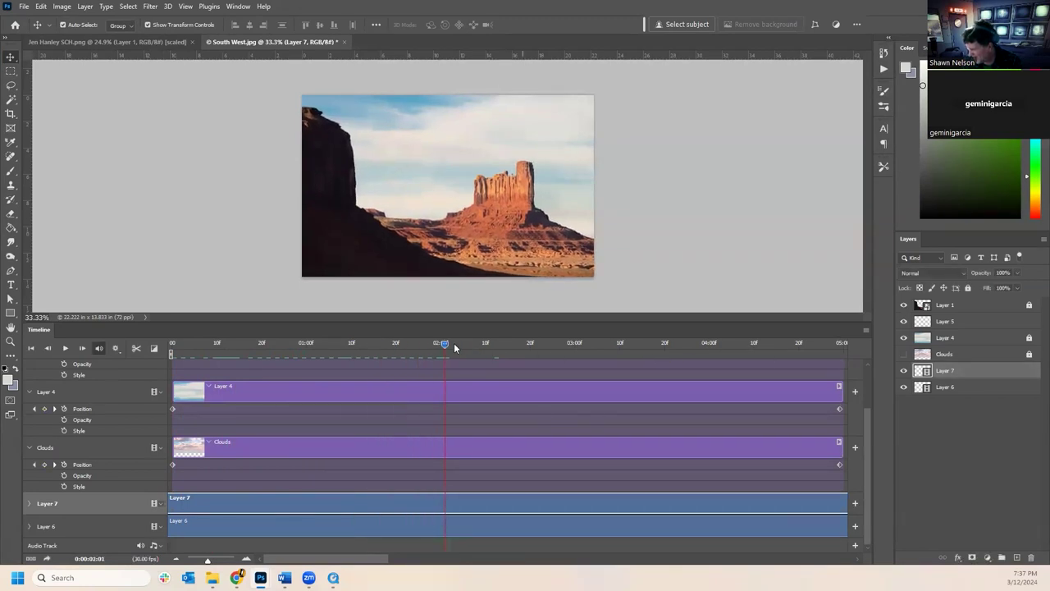
- Expand the Layer 6 and Layer 7 track properties, resizing the timeline to fit them
{"action": "left_click", "coordinate": [35, 526]}
{"action": "left_click", "coordinate": [30, 526]}
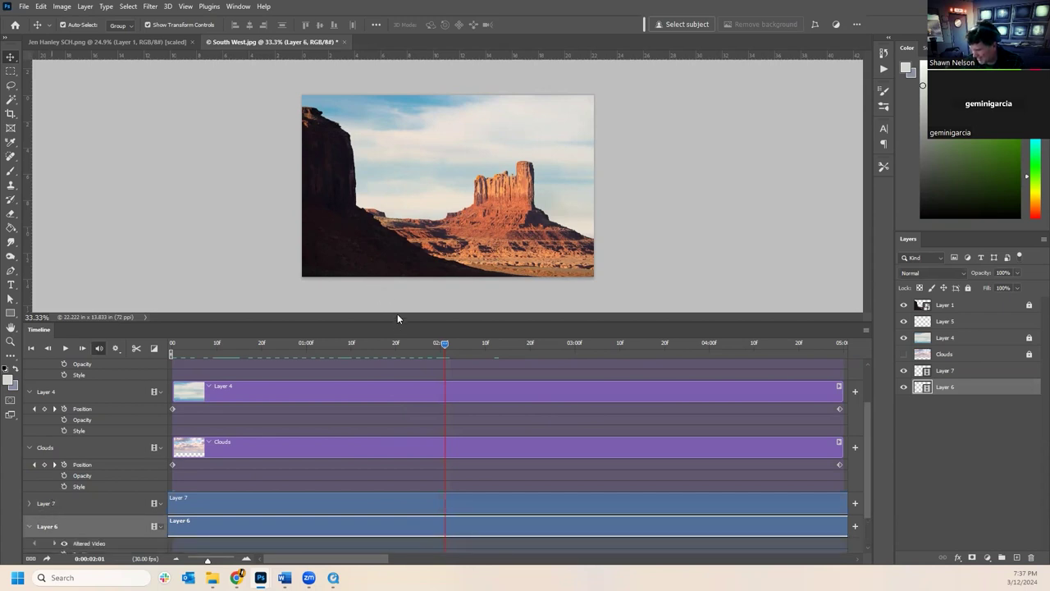
{"action": "left_click_drag", "start_coordinate": [404, 323], "coordinate": [403, 235]}
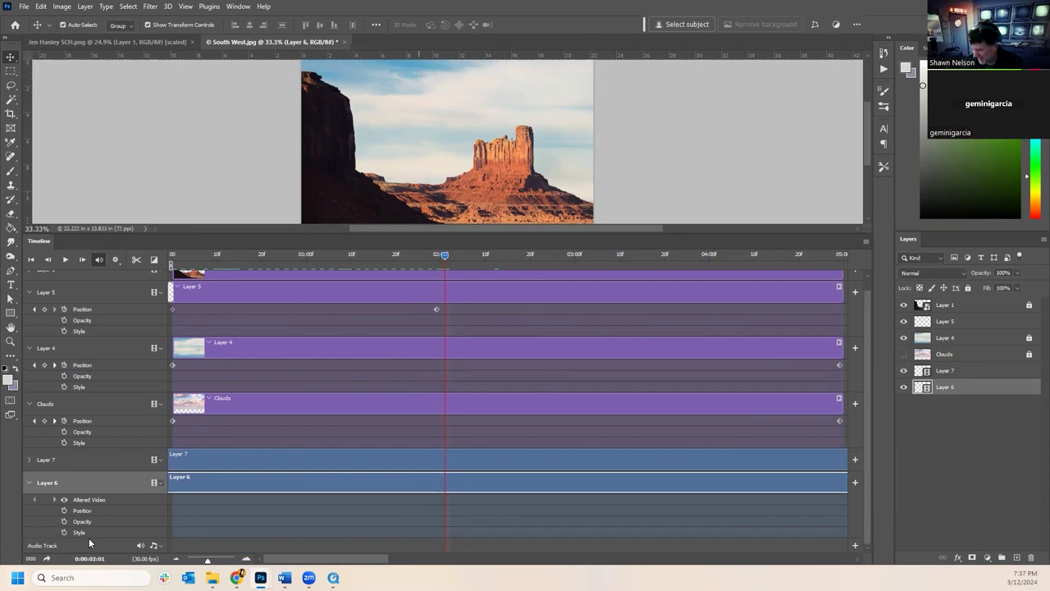
{"action": "left_click", "coordinate": [29, 460]}
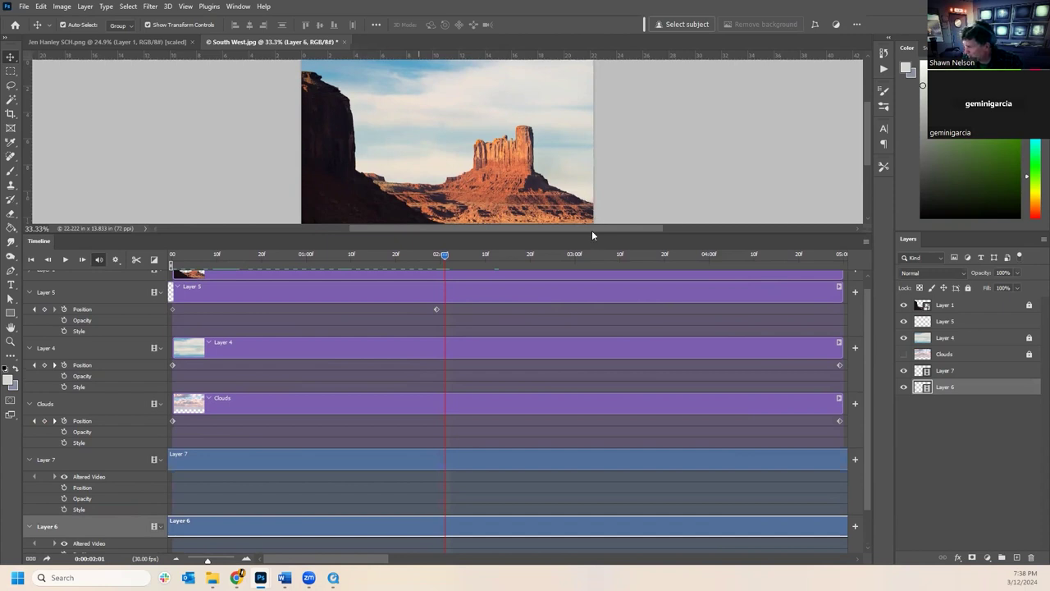
{"action": "left_click_drag", "start_coordinate": [592, 233], "coordinate": [591, 406]}
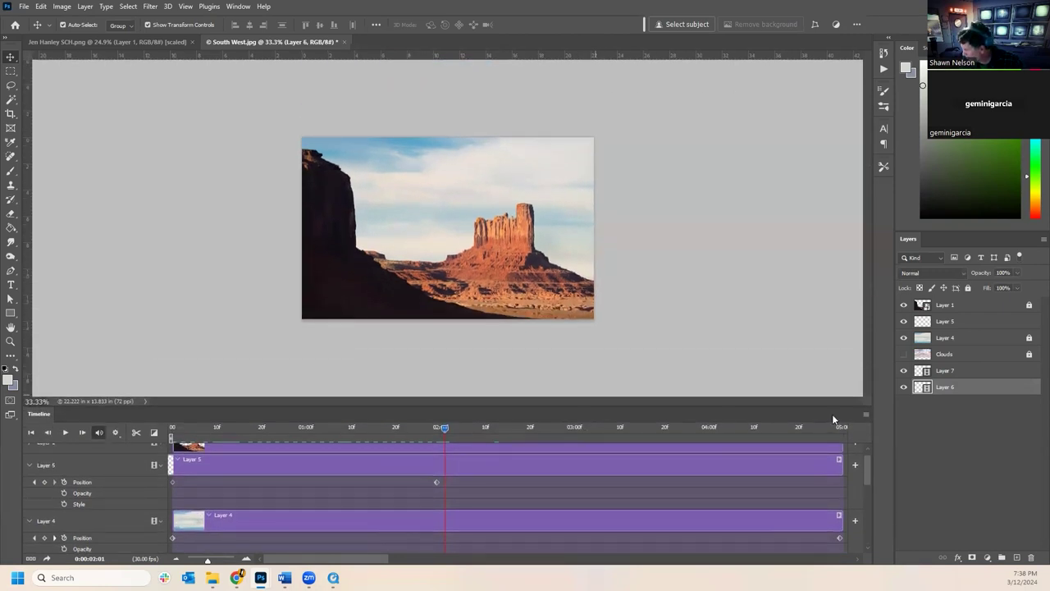
- Render the animation to South West.mp4 as H.264 video at 1600 x 996
{"action": "left_click", "coordinate": [868, 416]}
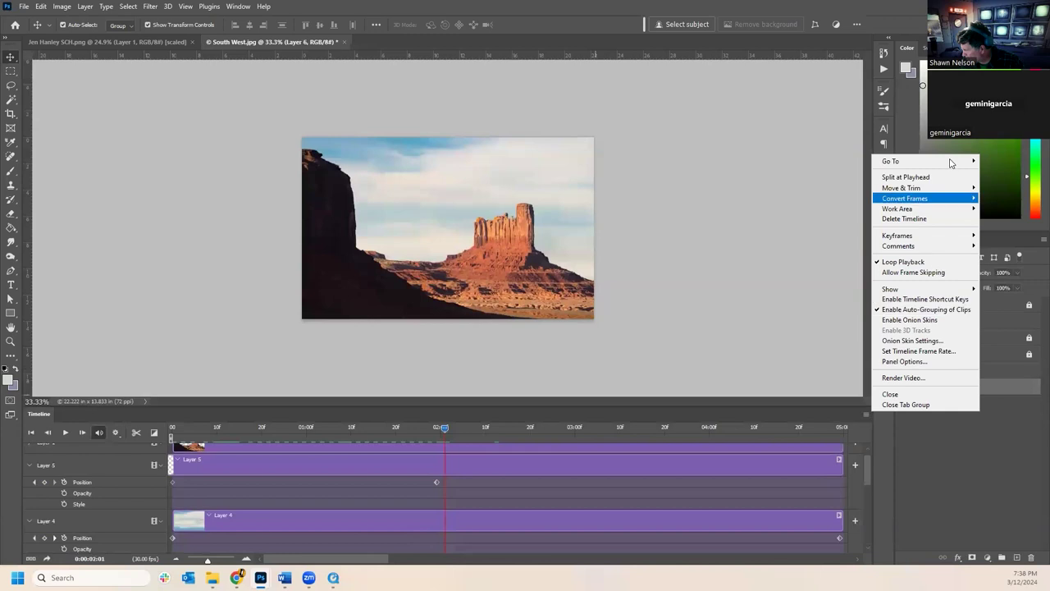
{"action": "mouse_move", "coordinate": [947, 199]}
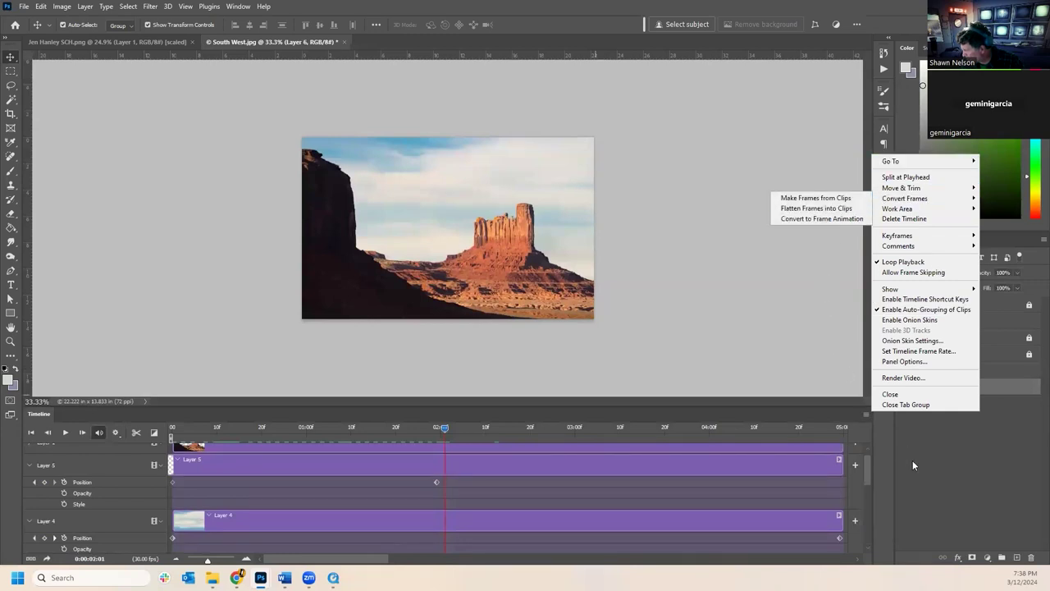
{"action": "left_click", "coordinate": [903, 378]}
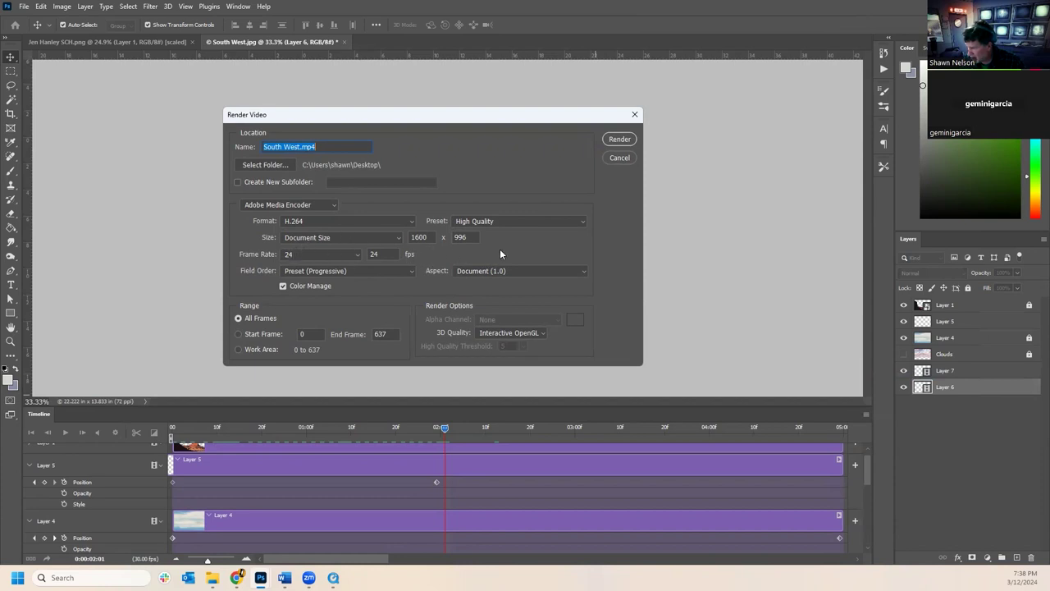
{"action": "left_click", "coordinate": [620, 157]}
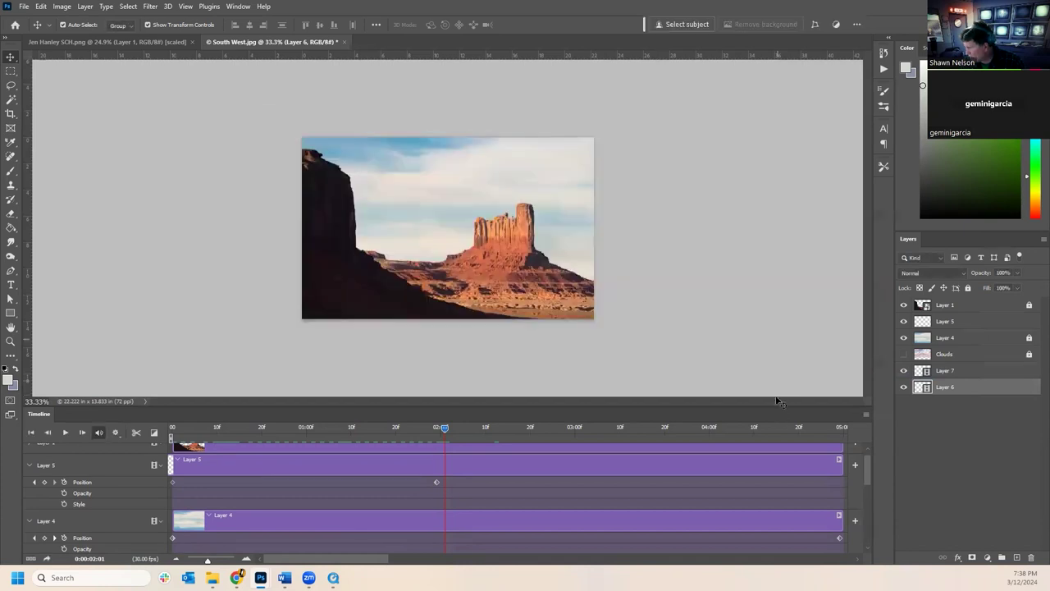
{"action": "left_click", "coordinate": [867, 415]}
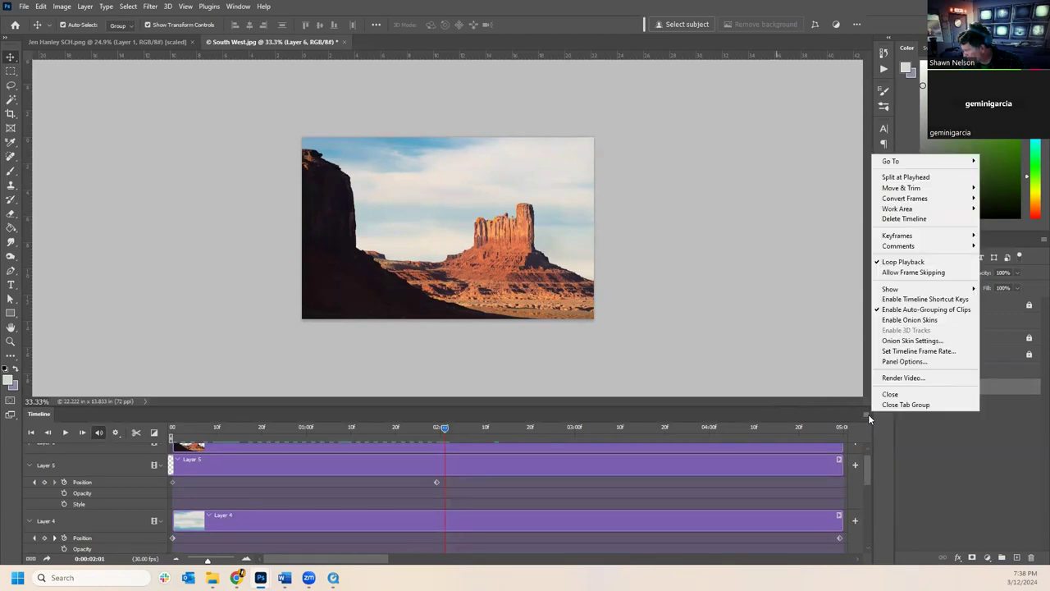
{"action": "left_click", "coordinate": [925, 378]}
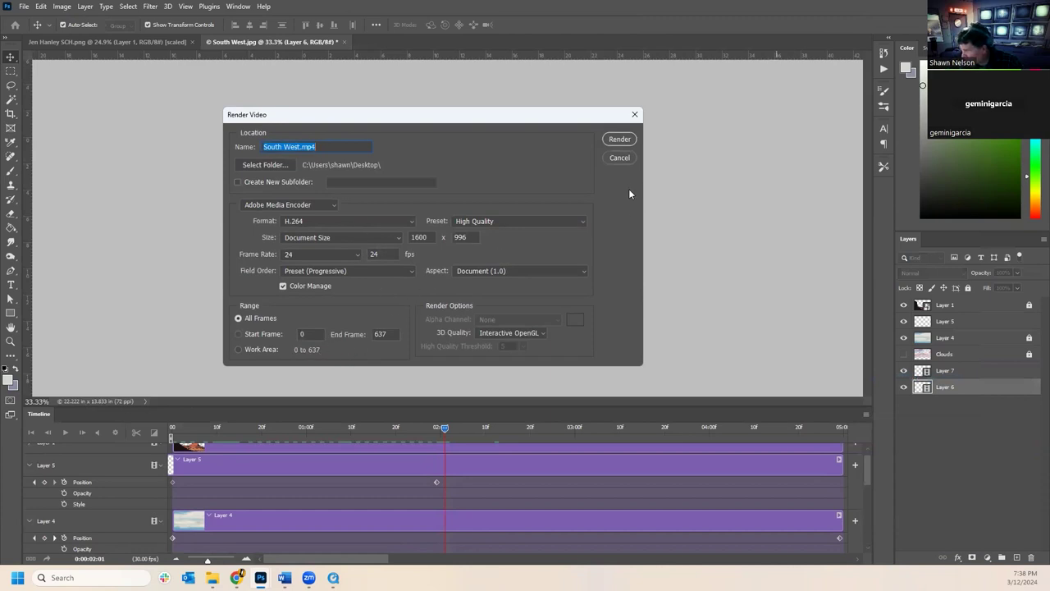
{"action": "left_click", "coordinate": [615, 138]}
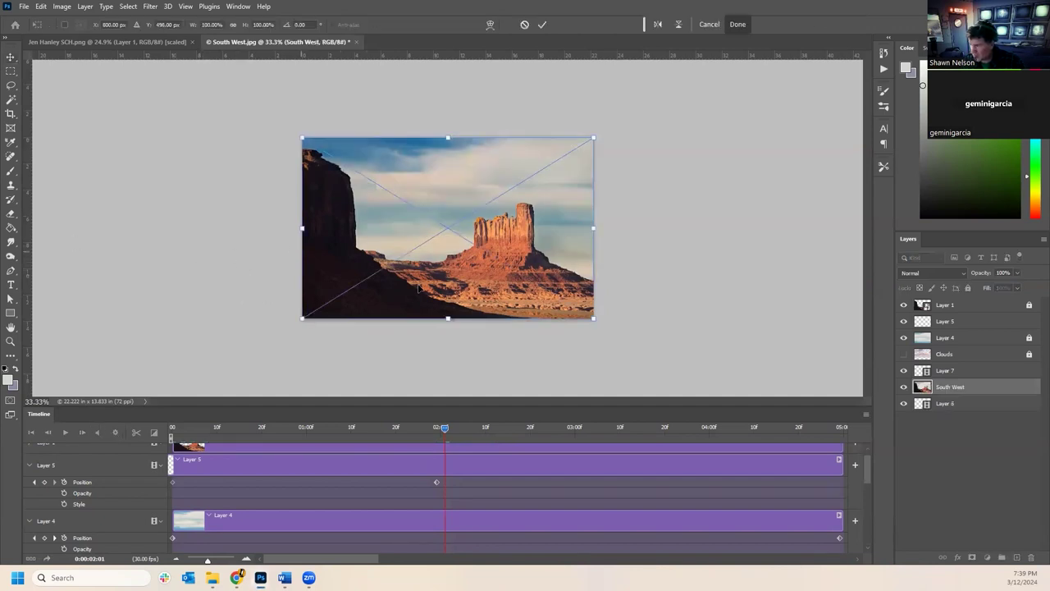
- Commit the placed South West video layer, move it below Layer 6, and delete it
{"action": "key", "text": "Return"}
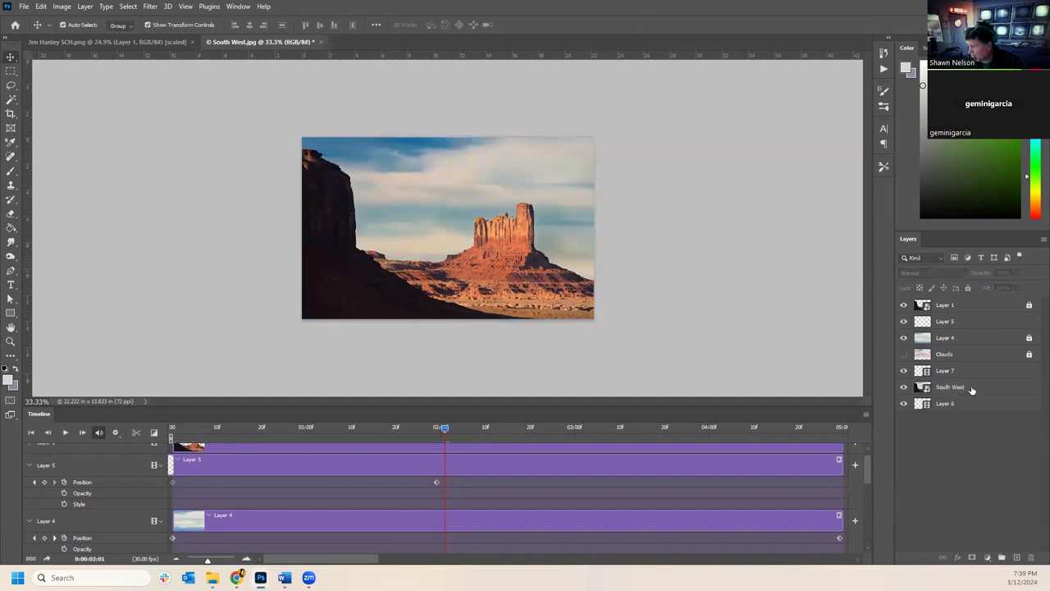
{"action": "left_click_drag", "start_coordinate": [972, 390], "coordinate": [927, 488]}
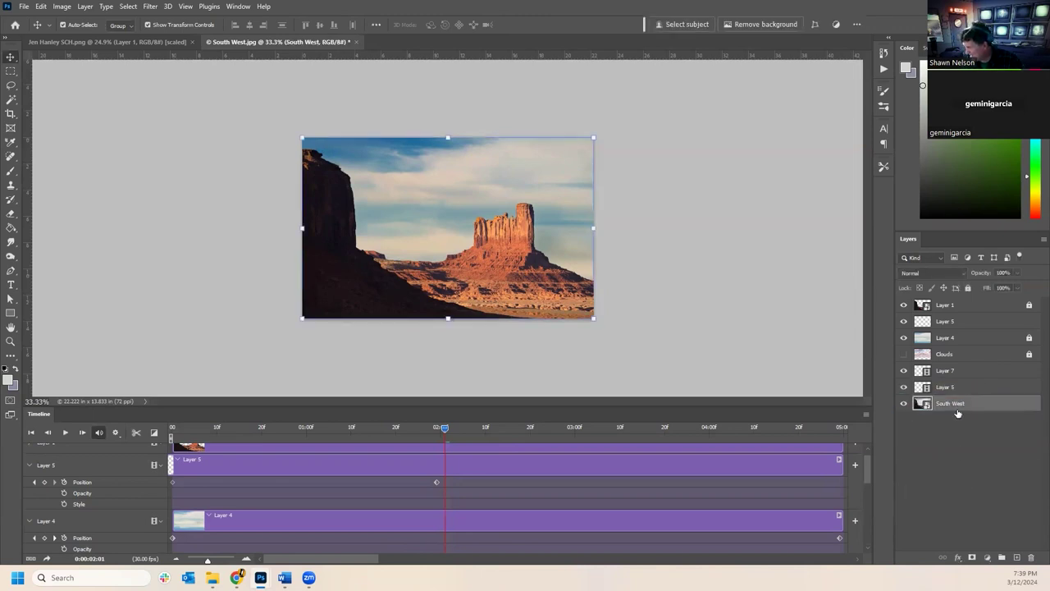
{"action": "key", "text": "Delete"}
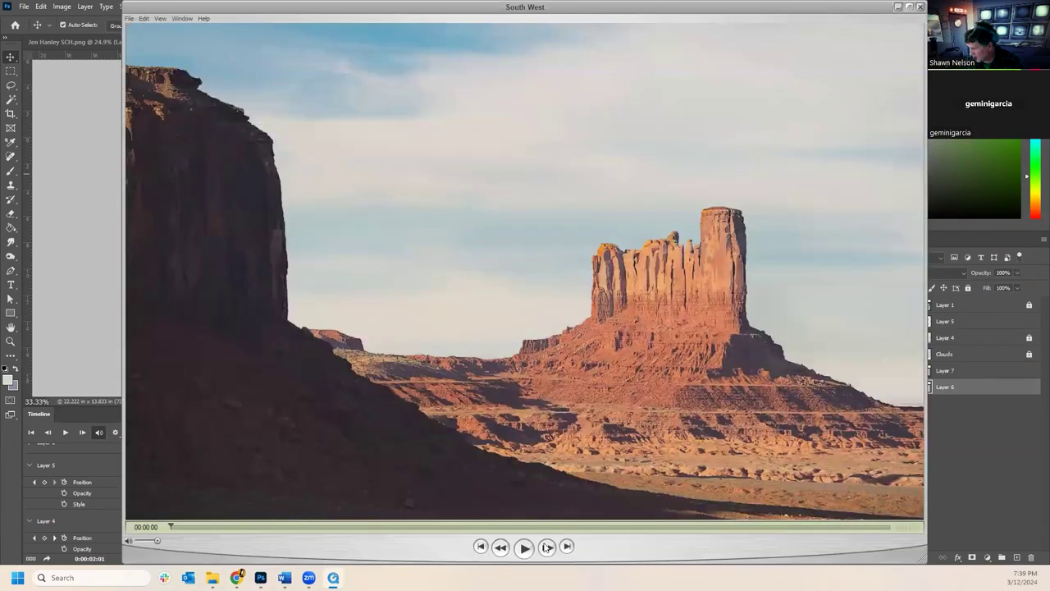
- Play the rendered South West movie in QuickTime to its end, then close the player
{"action": "left_click", "coordinate": [526, 549]}
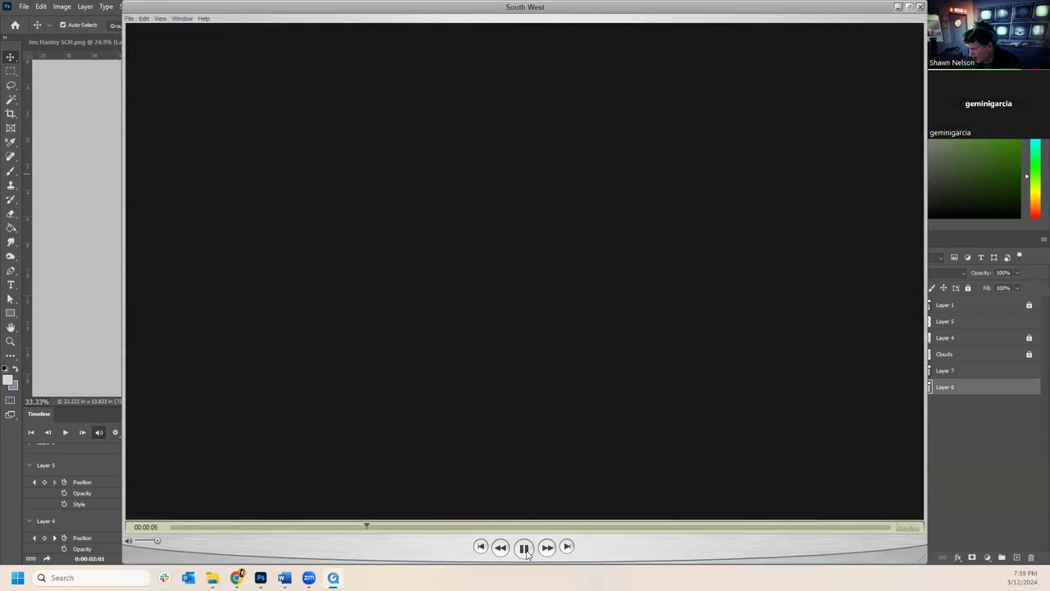
{"action": "left_click", "coordinate": [526, 548]}
{"action": "left_click", "coordinate": [920, 6]}
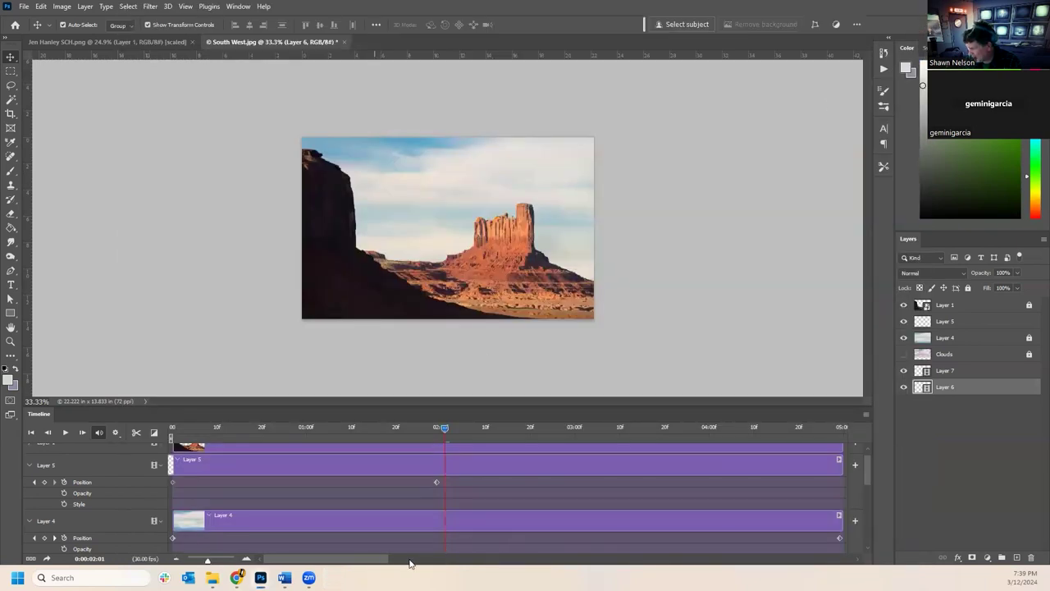
- Enlarge the Timeline panel and scroll right to reveal the Layer 6 and Layer 7 clip ends
{"action": "left_click_drag", "start_coordinate": [482, 404], "coordinate": [495, 206]}
{"action": "left_click_drag", "start_coordinate": [353, 559], "coordinate": [775, 561]}
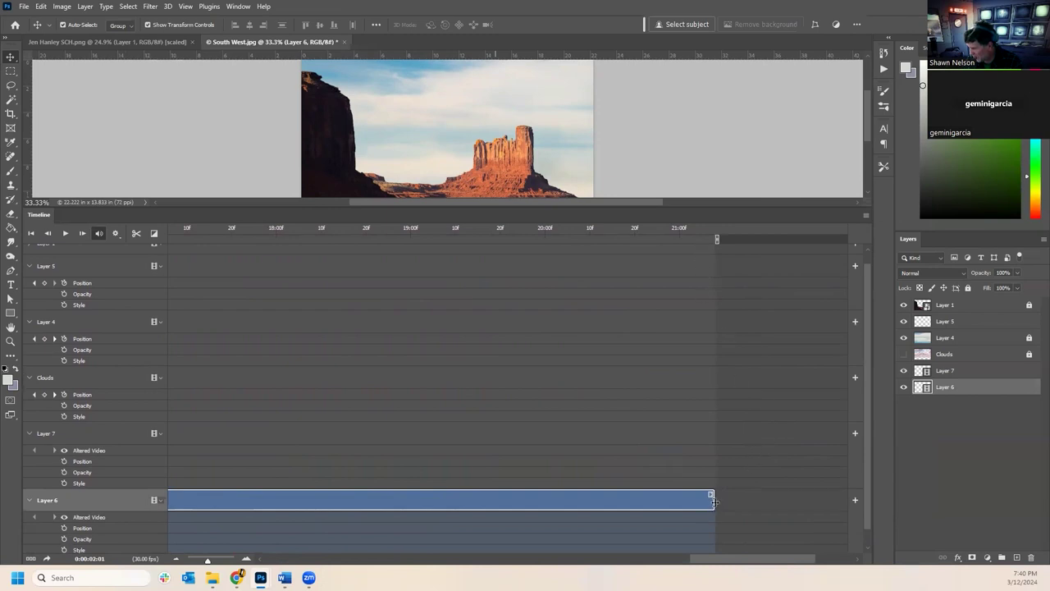
- Trim the Layer 7 and Layer 6 clip ends to the 05:00 mark
{"action": "mouse_move", "coordinate": [712, 500]}
{"action": "left_mouse_down"}
{"action": "mouse_move", "coordinate": [361, 518]}
{"action": "mouse_move", "coordinate": [172, 504]}
{"action": "mouse_move", "coordinate": [136, 490]}
{"action": "mouse_move", "coordinate": [785, 489]}
{"action": "mouse_move", "coordinate": [758, 485]}
{"action": "left_mouse_up"}
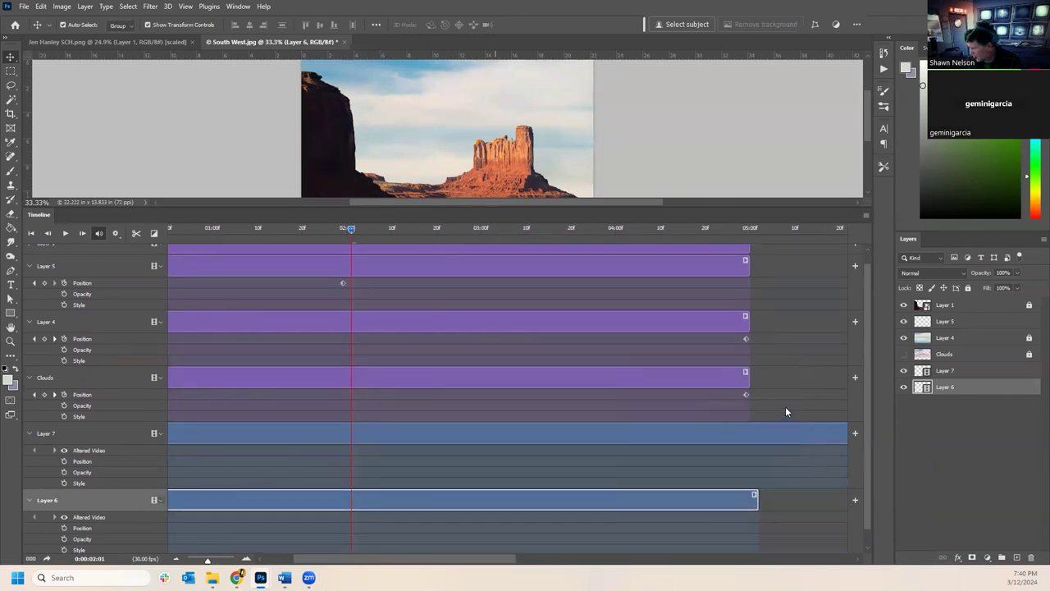
{"action": "left_click_drag", "start_coordinate": [499, 559], "coordinate": [789, 515]}
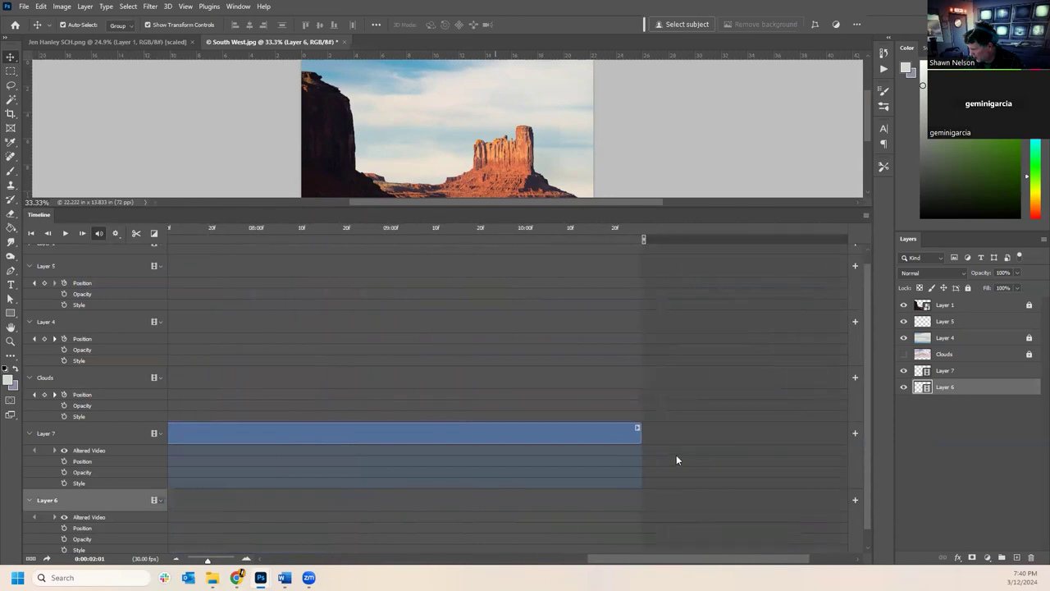
{"action": "left_click_drag", "start_coordinate": [637, 432], "coordinate": [845, 433]}
{"action": "left_click_drag", "start_coordinate": [31, 488], "coordinate": [779, 454]}
{"action": "left_click_drag", "start_coordinate": [786, 499], "coordinate": [785, 499]}
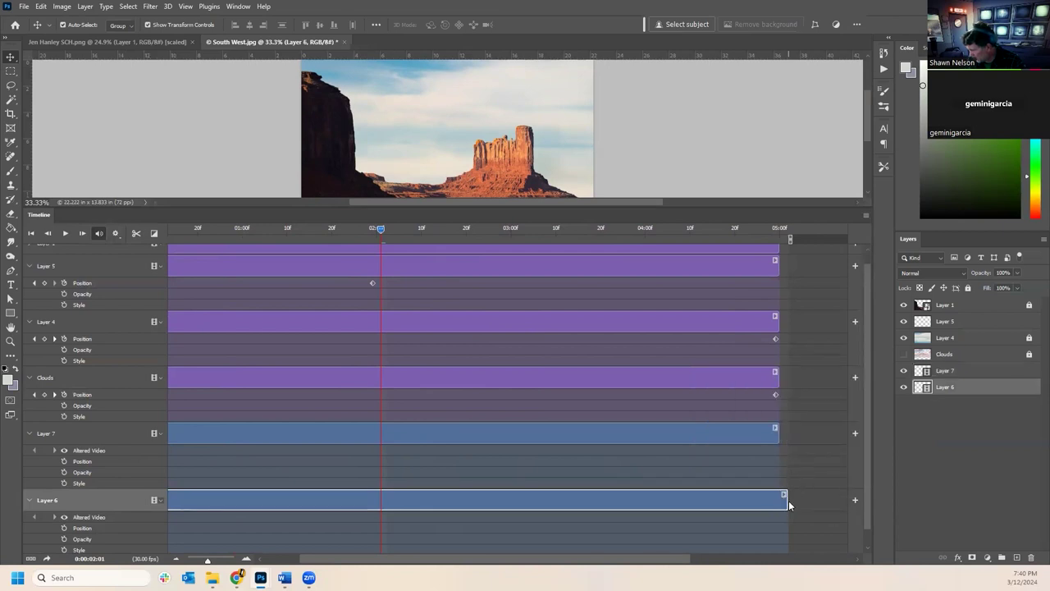
{"action": "left_click_drag", "start_coordinate": [783, 500], "coordinate": [779, 500]}
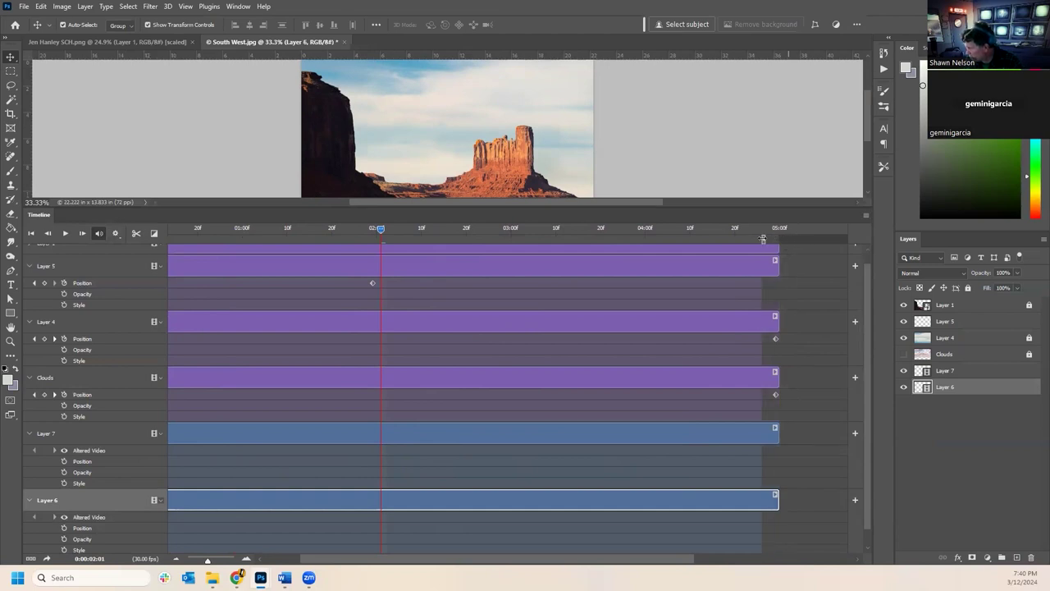
- End the work area at 05:00 and extend Layer 6's clip past it
{"action": "left_click_drag", "start_coordinate": [783, 239], "coordinate": [776, 239]}
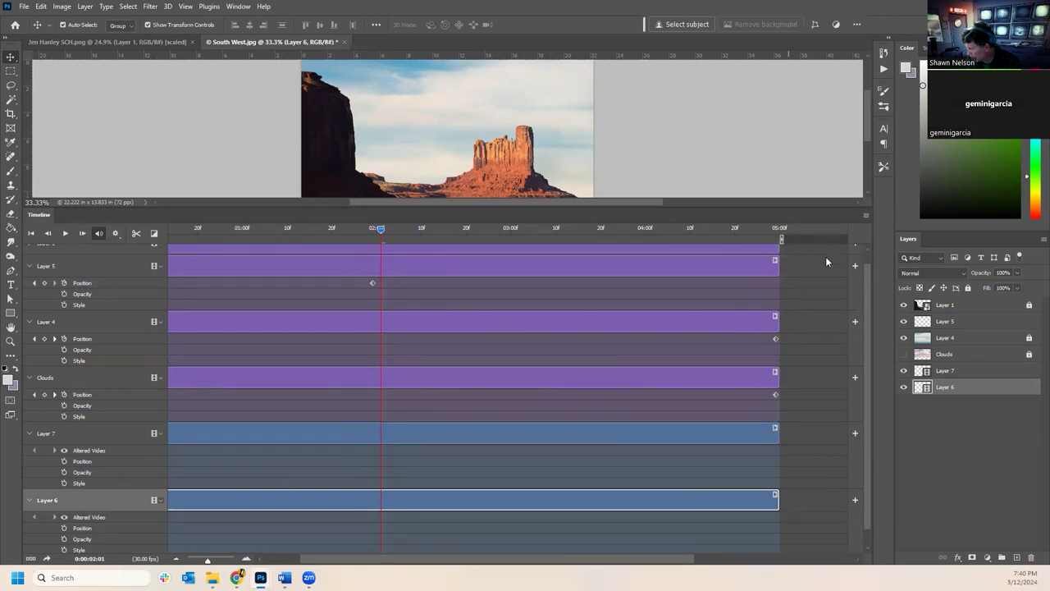
{"action": "scroll", "coordinate": [839, 431], "scroll_direction": "right", "scroll_amount": 5}
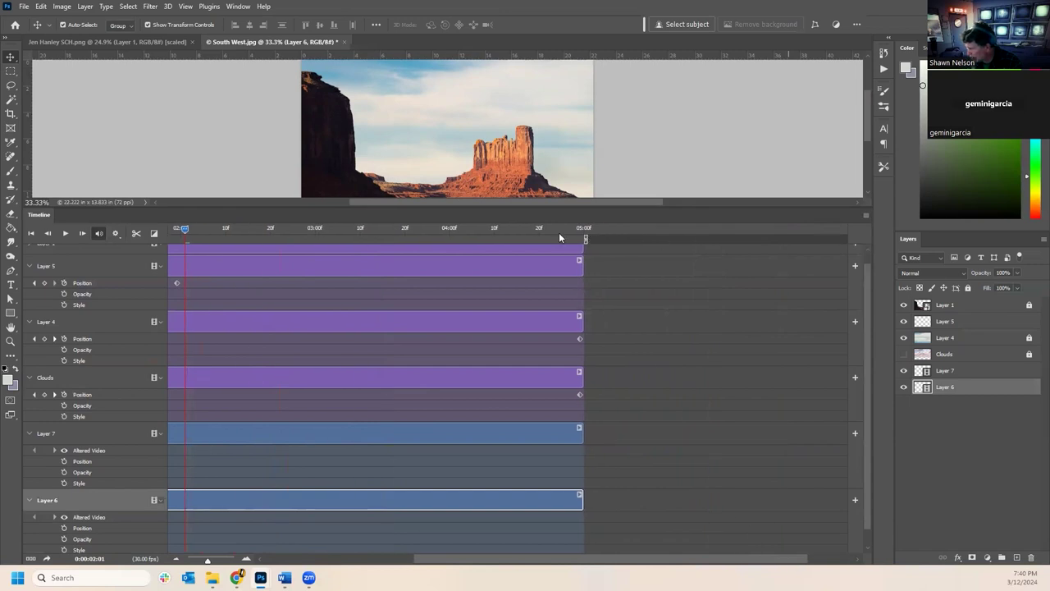
{"action": "left_click_drag", "start_coordinate": [582, 500], "coordinate": [834, 499]}
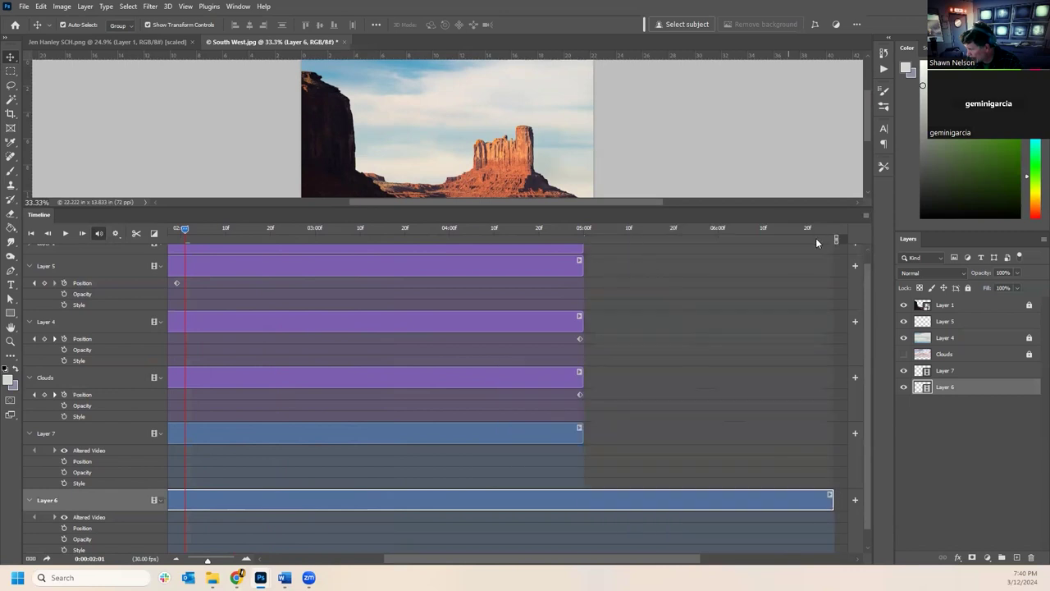
{"action": "left_click_drag", "start_coordinate": [835, 238], "coordinate": [586, 259]}
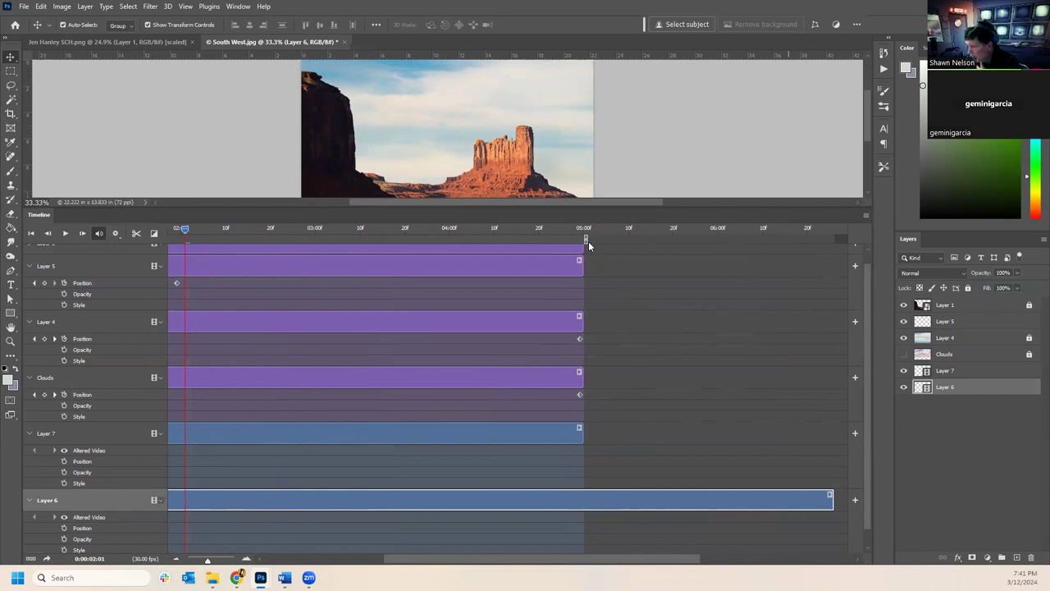
- Split Layer 6's clip at 05:00 and delete the resulting Layer 6 copy
{"action": "left_click", "coordinate": [137, 233]}
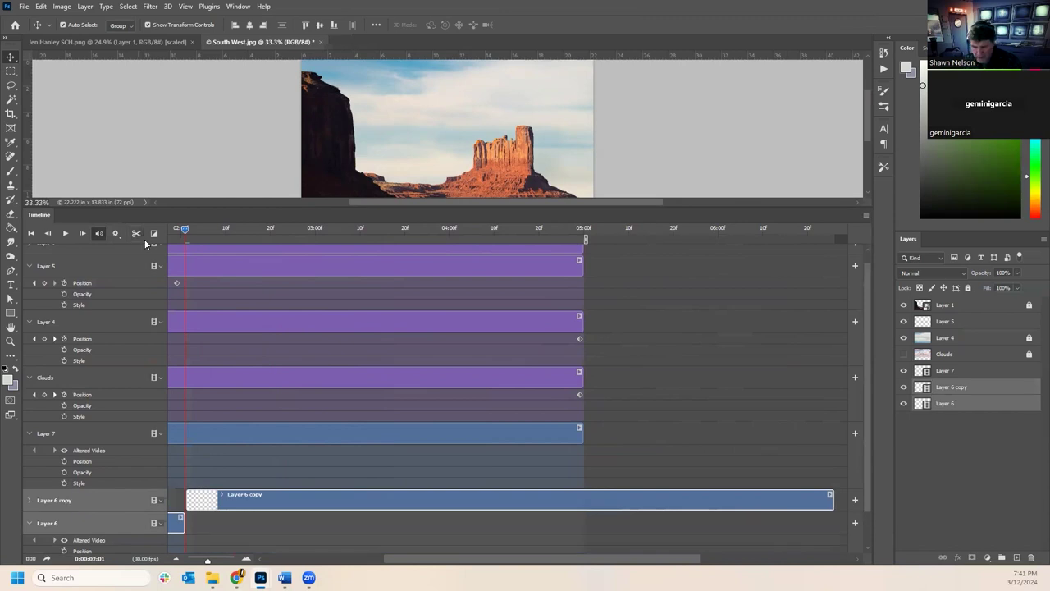
{"action": "key", "text": "ctrl+z"}
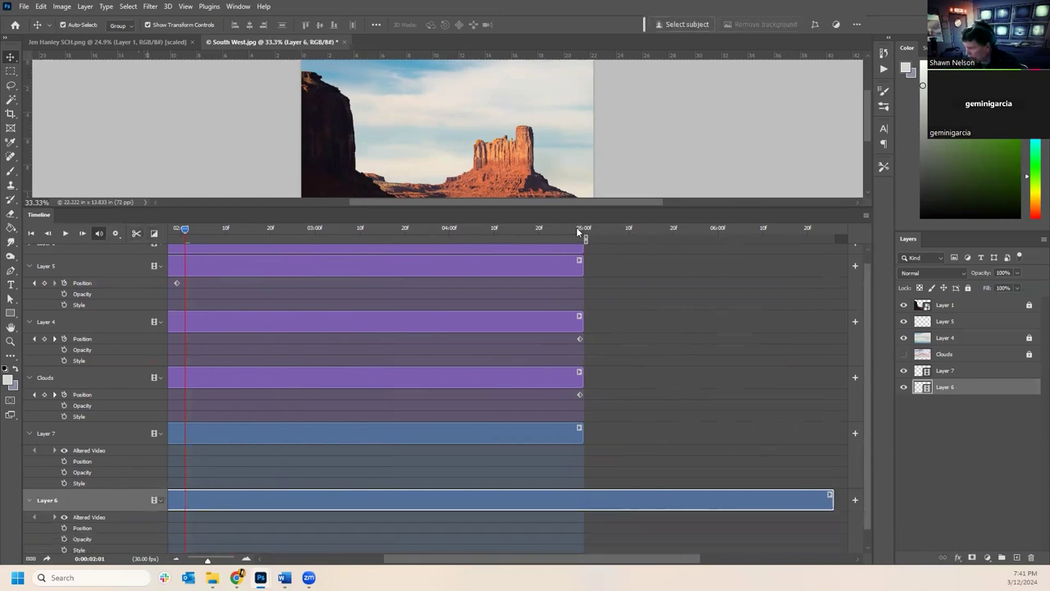
{"action": "left_click", "coordinate": [578, 230]}
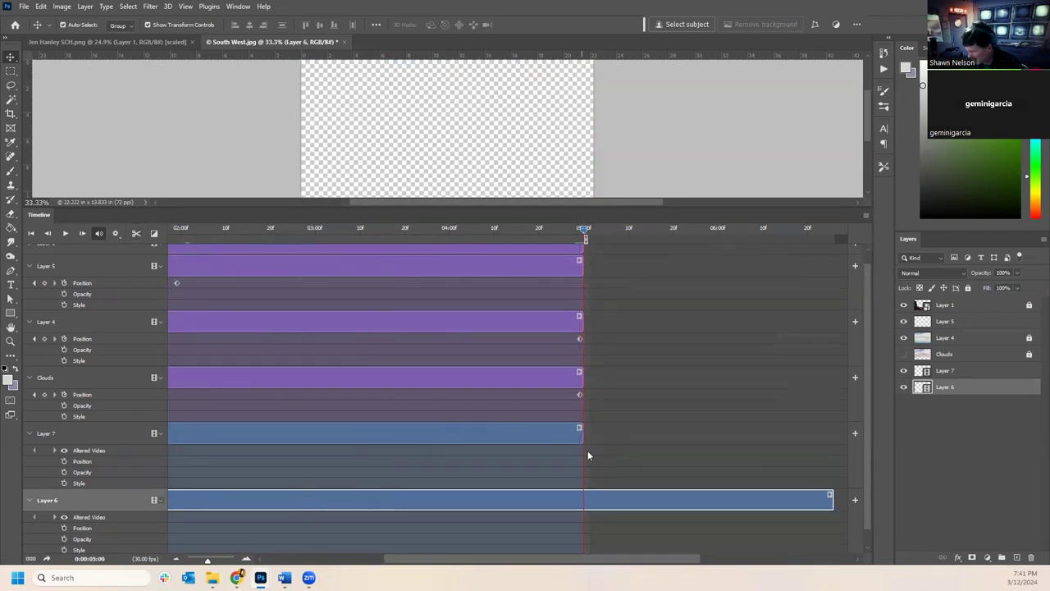
{"action": "left_click", "coordinate": [138, 233]}
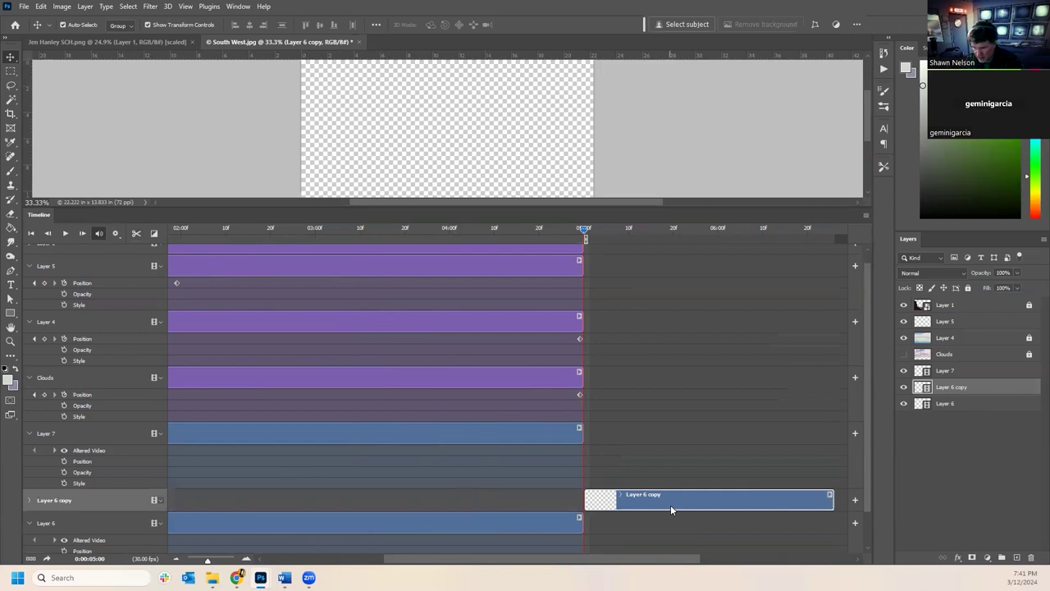
{"action": "key", "text": "Delete"}
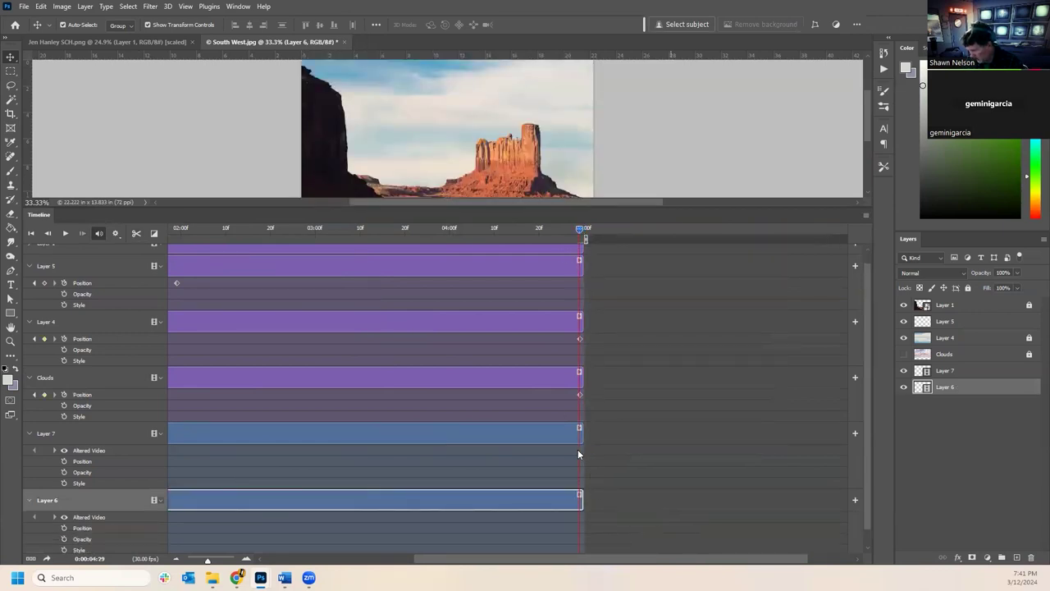
- Test-trim the Layer 6, Clouds and Layer 5 clips, restoring their original lengths
{"action": "left_click_drag", "start_coordinate": [580, 500], "coordinate": [480, 495]}
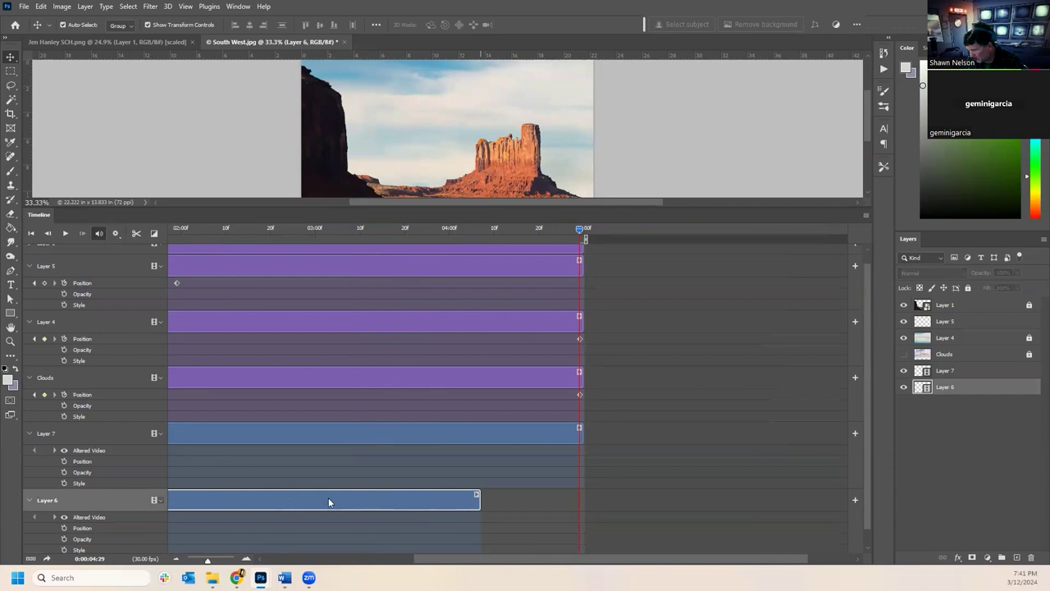
{"action": "left_click_drag", "start_coordinate": [477, 504], "coordinate": [584, 505]}
{"action": "left_click_drag", "start_coordinate": [573, 237], "coordinate": [471, 240]}
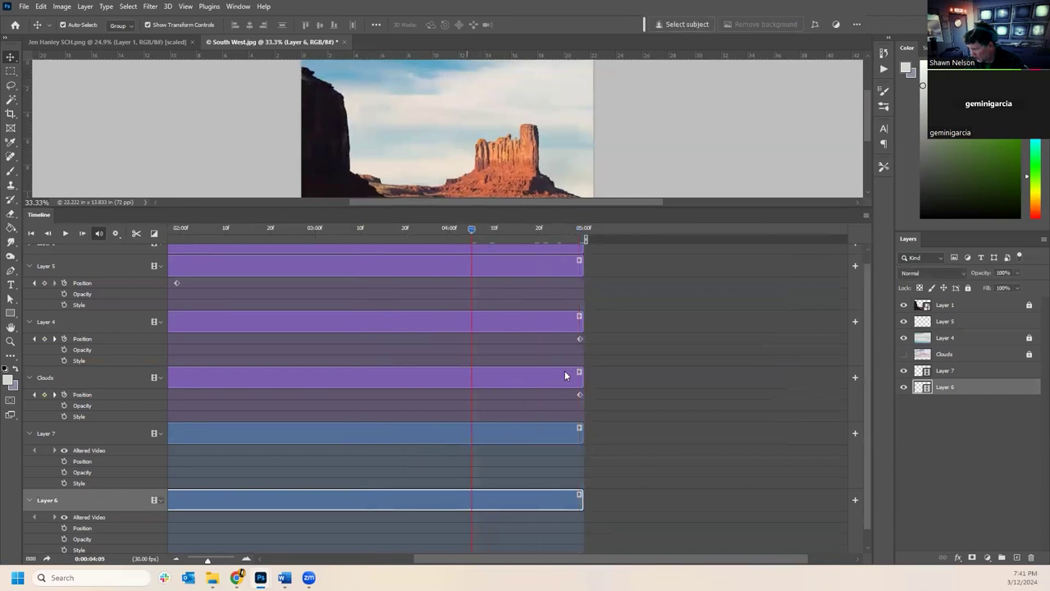
{"action": "left_click_drag", "start_coordinate": [581, 374], "coordinate": [524, 376]}
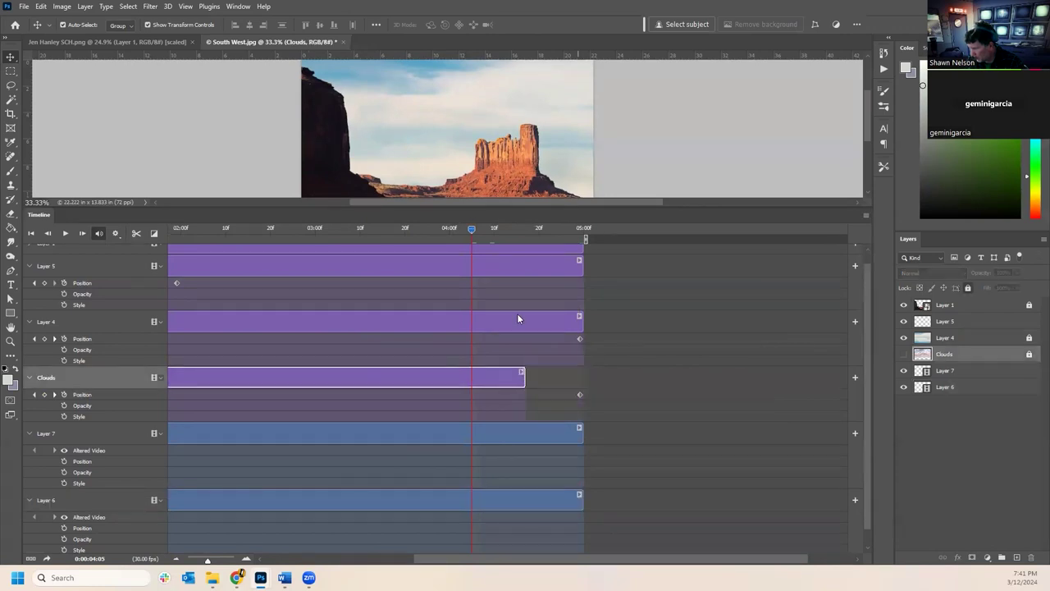
{"action": "left_click_drag", "start_coordinate": [580, 263], "coordinate": [488, 264]}
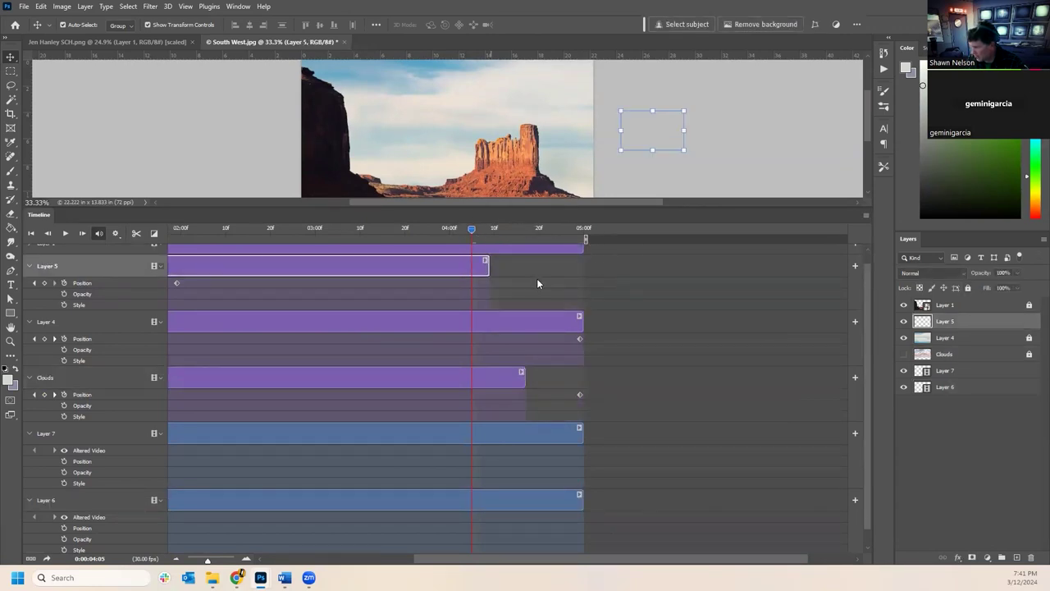
{"action": "key", "text": "ctrl+z"}
{"action": "key", "text": "ctrl+z"}
{"action": "key", "text": "ctrl+z"}
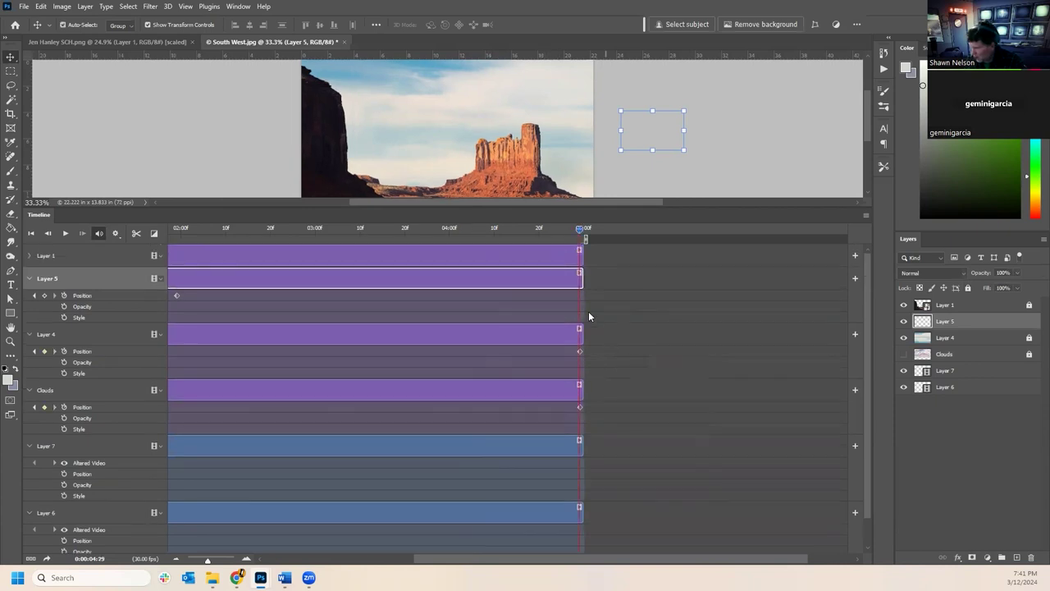
- Trim the Layer 1 clip so it ends with the Layer 5, Layer 4 and Clouds clips
{"action": "left_click_drag", "start_coordinate": [580, 255], "coordinate": [529, 234]}
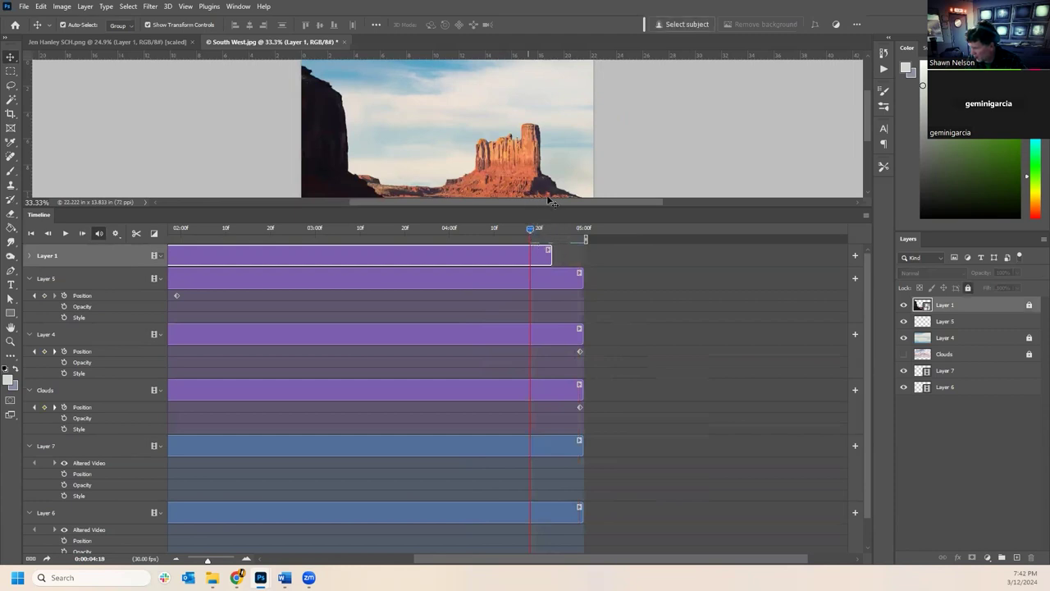
{"action": "left_click_drag", "start_coordinate": [549, 203], "coordinate": [549, 357]}
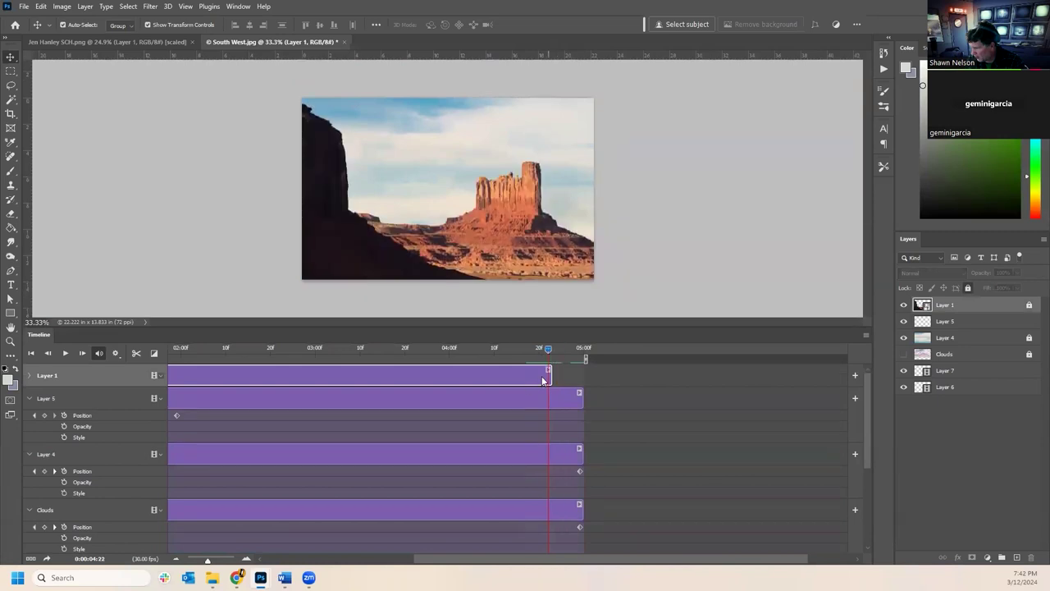
{"action": "left_click_drag", "start_coordinate": [550, 375], "coordinate": [699, 375]}
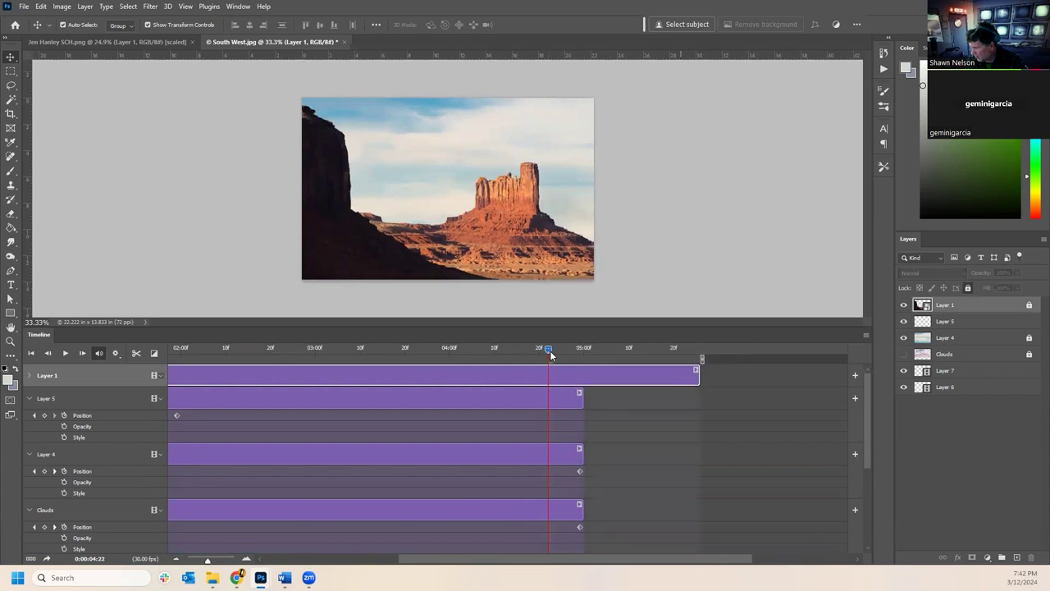
{"action": "left_click_drag", "start_coordinate": [572, 348], "coordinate": [607, 355]}
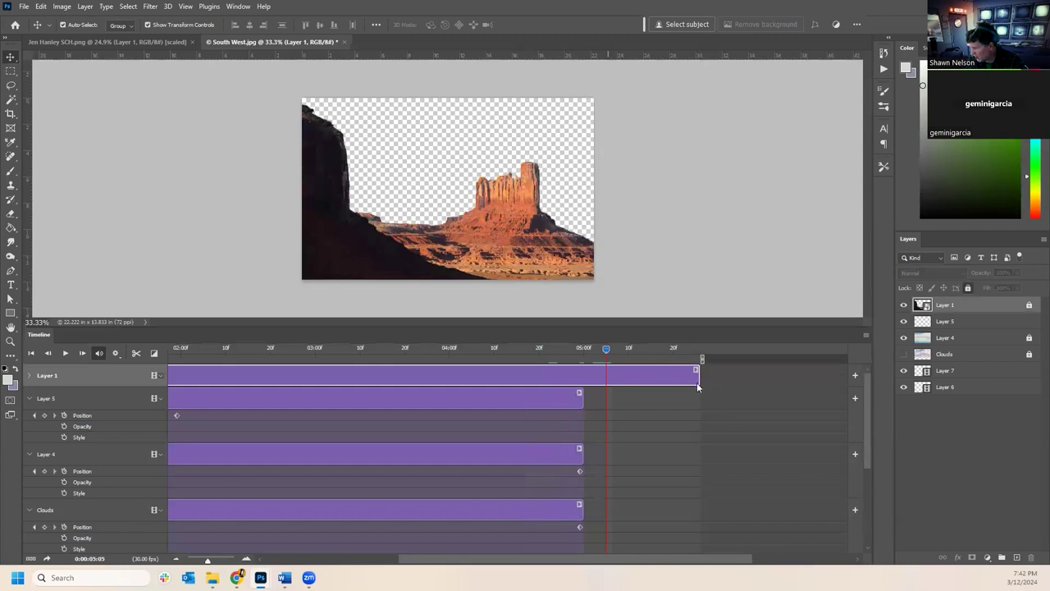
{"action": "left_click_drag", "start_coordinate": [699, 381], "coordinate": [580, 384]}
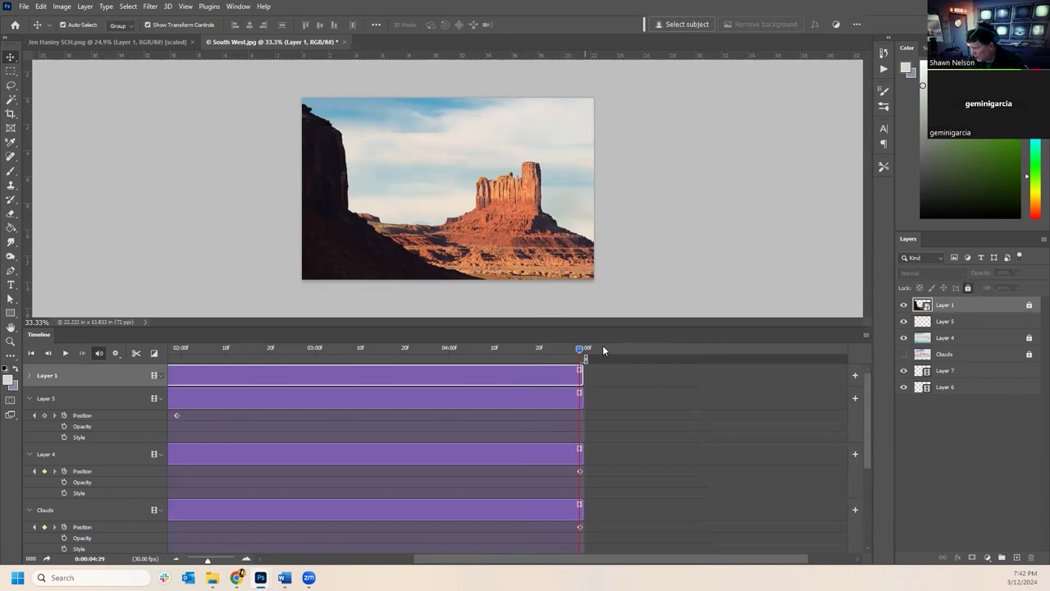
{"action": "left_click_drag", "start_coordinate": [578, 347], "coordinate": [292, 450]}
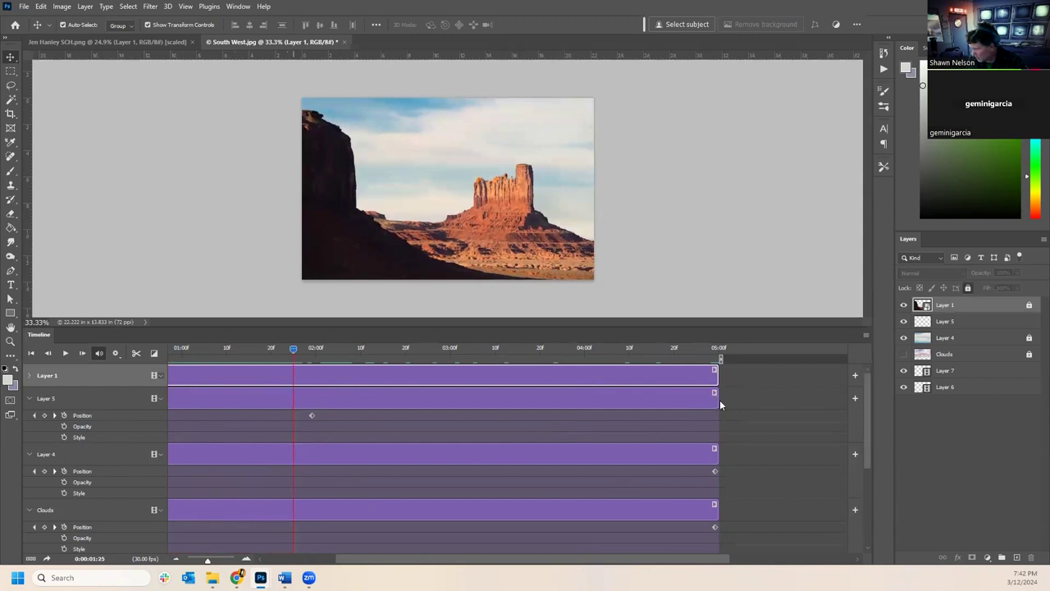
- Trim Layer 5 to end at about 01:25 and preview the airplane's flight
{"action": "left_click_drag", "start_coordinate": [720, 399], "coordinate": [293, 400]}
{"action": "left_click_drag", "start_coordinate": [293, 348], "coordinate": [203, 353]}
{"action": "left_click_drag", "start_coordinate": [304, 371], "coordinate": [536, 399]}
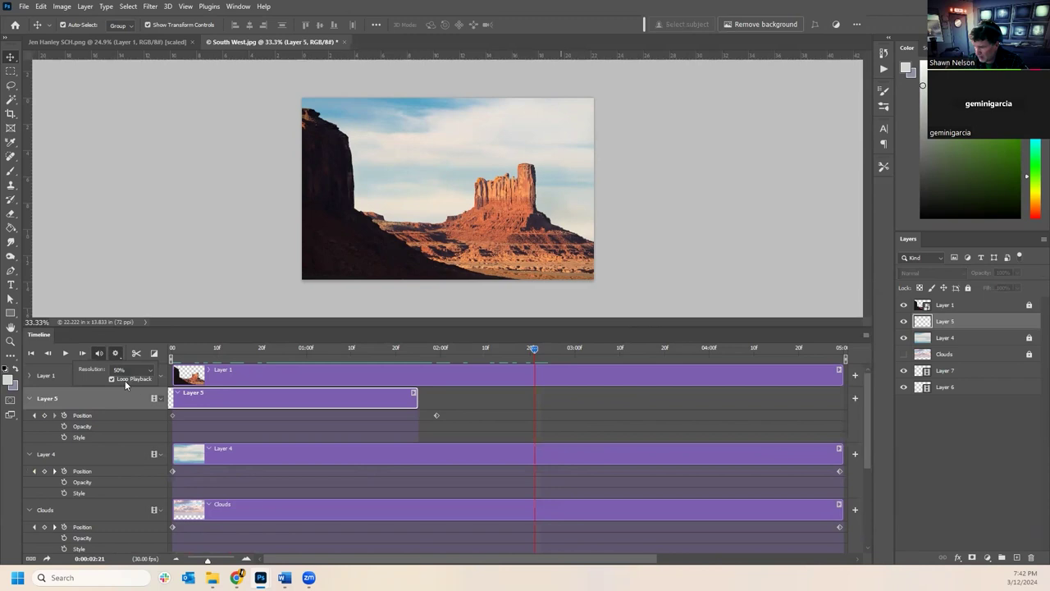
{"action": "left_click", "coordinate": [65, 353]}
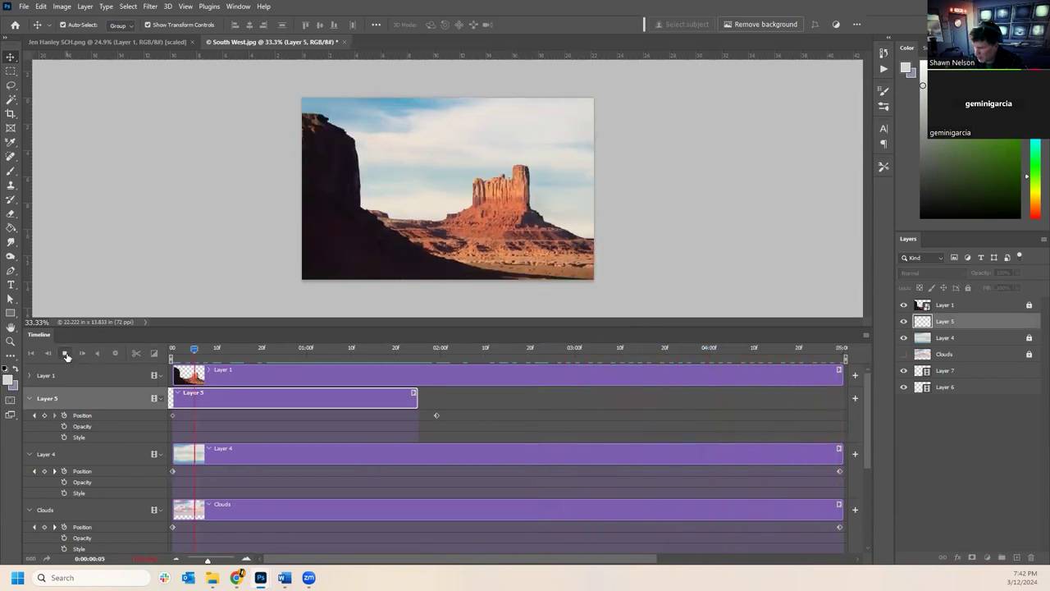
{"action": "left_click", "coordinate": [66, 353]}
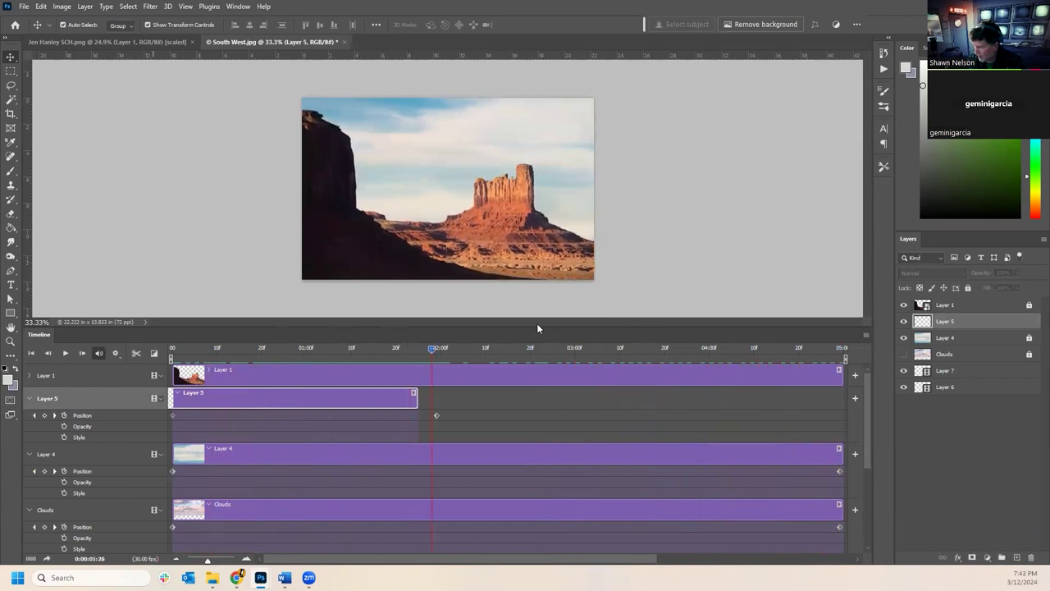
- Trim the Layer 7 and Layer 6 clips to end at 01:25 alongside Layer 5
{"action": "left_click_drag", "start_coordinate": [537, 320], "coordinate": [509, 228]}
{"action": "left_click_drag", "start_coordinate": [438, 251], "coordinate": [419, 252]}
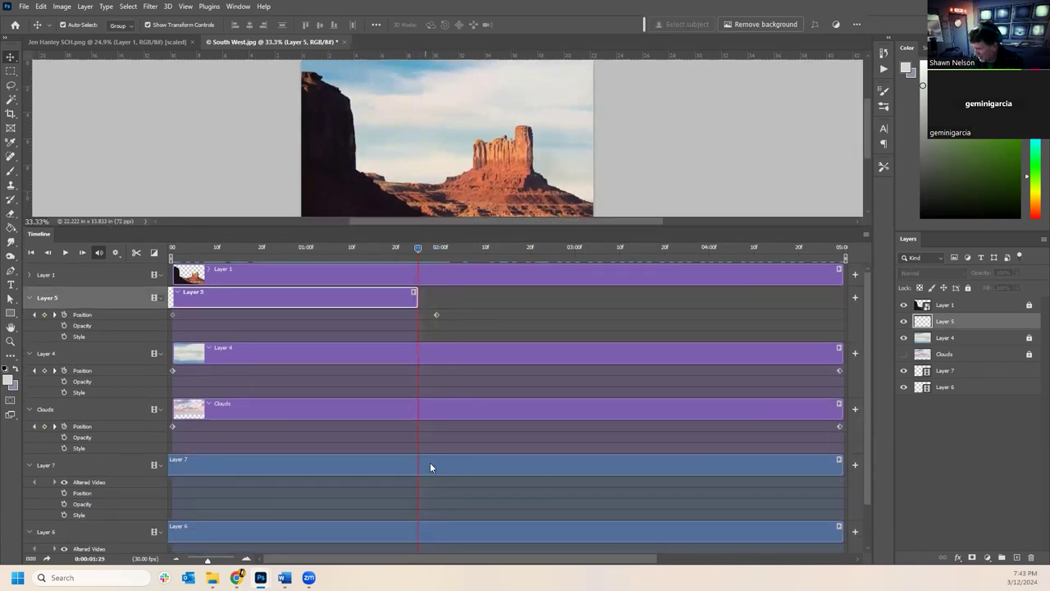
{"action": "left_click_drag", "start_coordinate": [843, 466], "coordinate": [417, 475]}
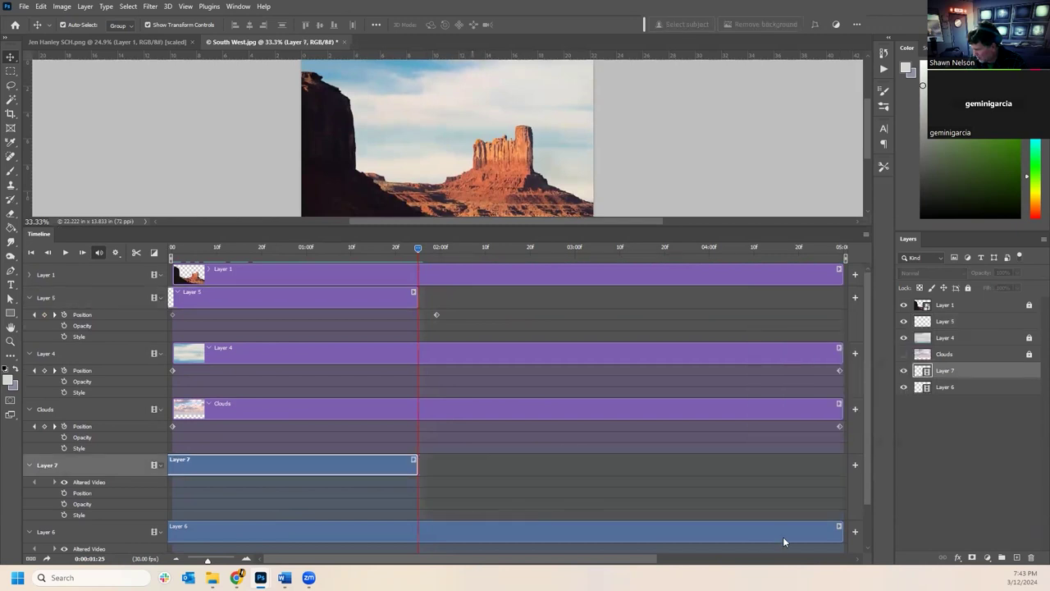
{"action": "left_click_drag", "start_coordinate": [840, 531], "coordinate": [582, 530]}
{"action": "left_click_drag", "start_coordinate": [494, 530], "coordinate": [362, 525]}
{"action": "left_click", "coordinate": [364, 527]}
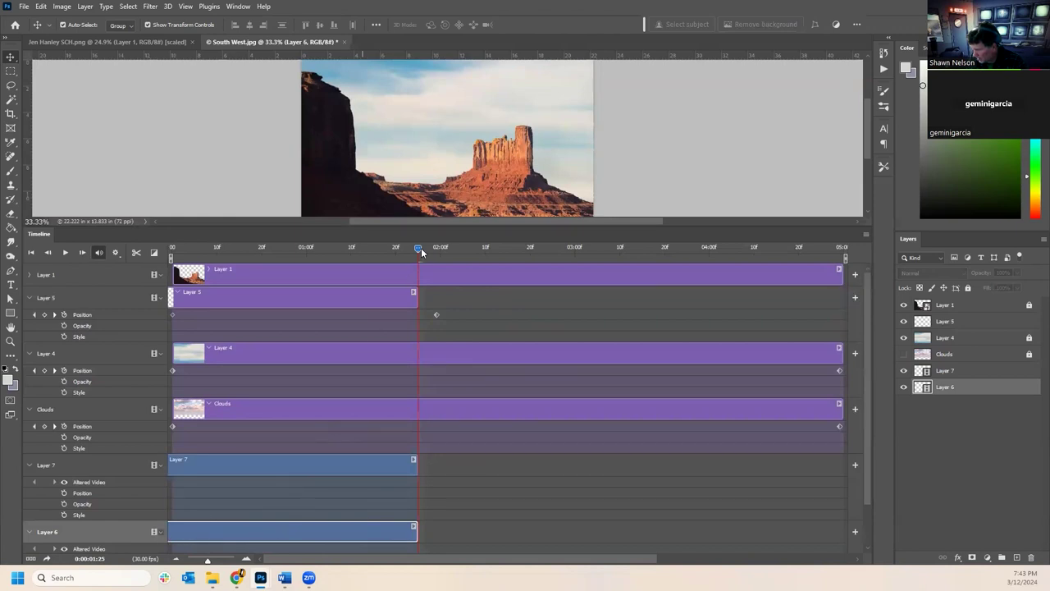
{"action": "left_click_drag", "start_coordinate": [415, 531], "coordinate": [618, 531]}
{"action": "key", "text": "ctrl+z"}
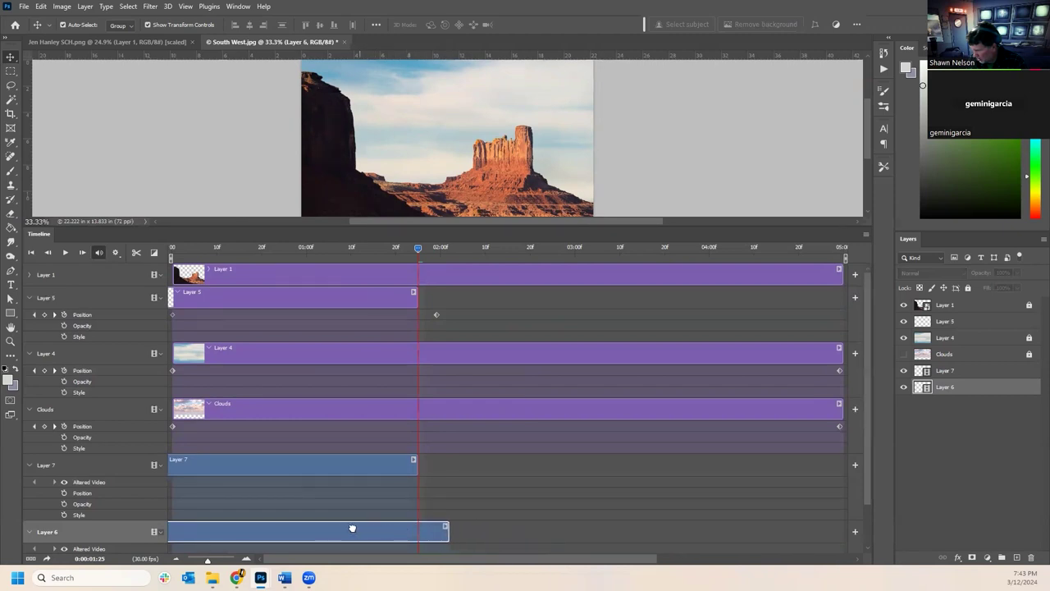
{"action": "key", "text": "ctrl+z"}
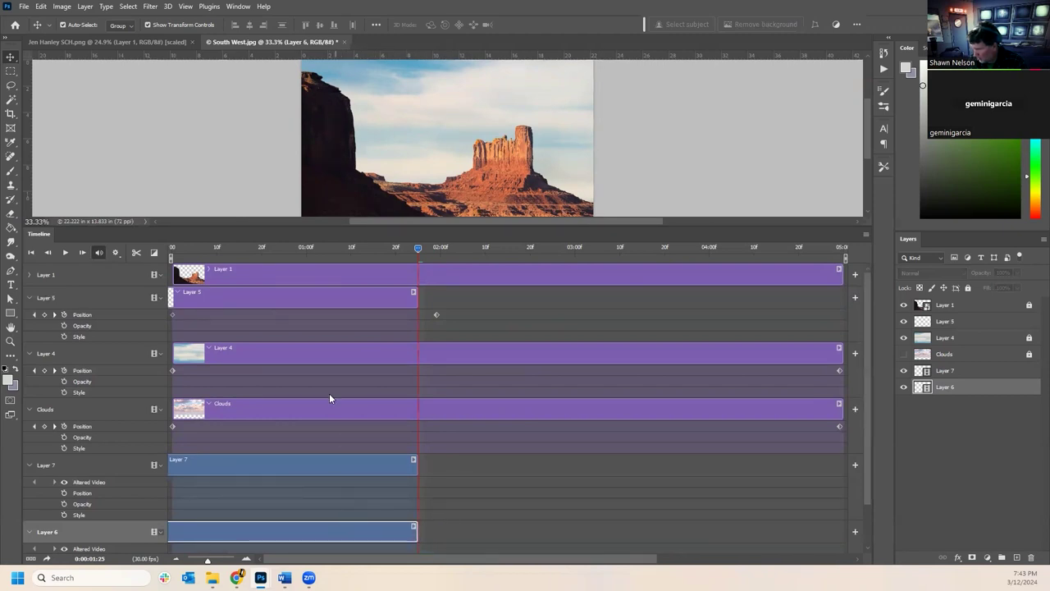
{"action": "key", "text": "Home"}
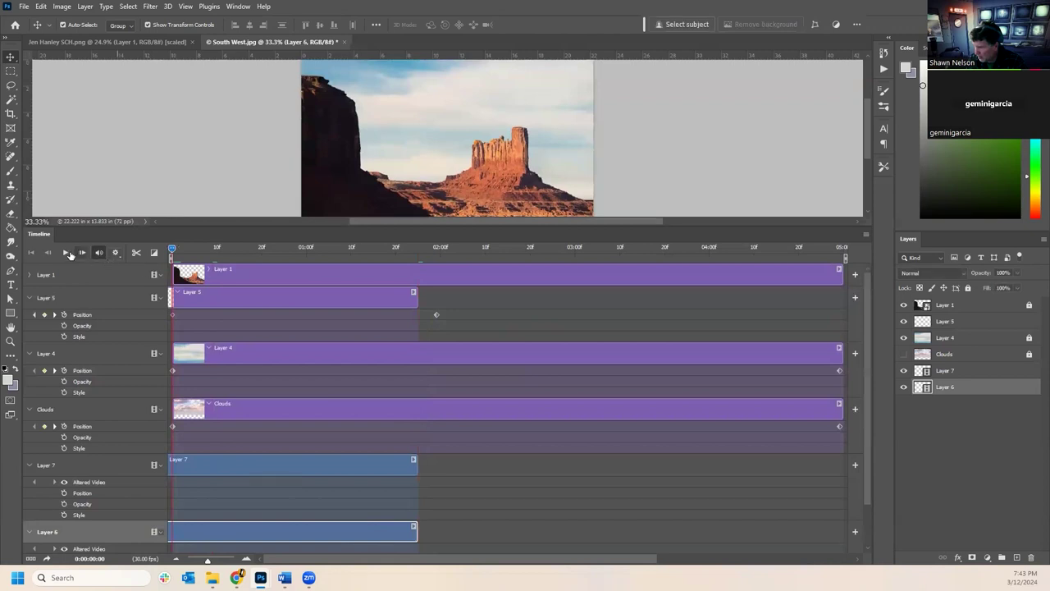
{"action": "left_click", "coordinate": [65, 252]}
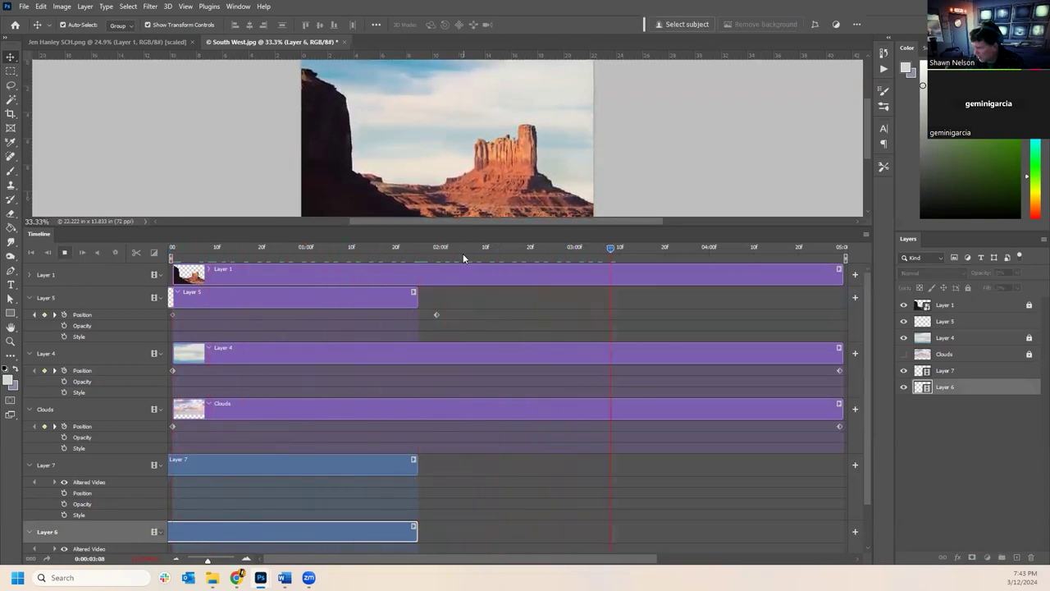
{"action": "key", "text": "space"}
{"action": "left_click", "coordinate": [66, 253]}
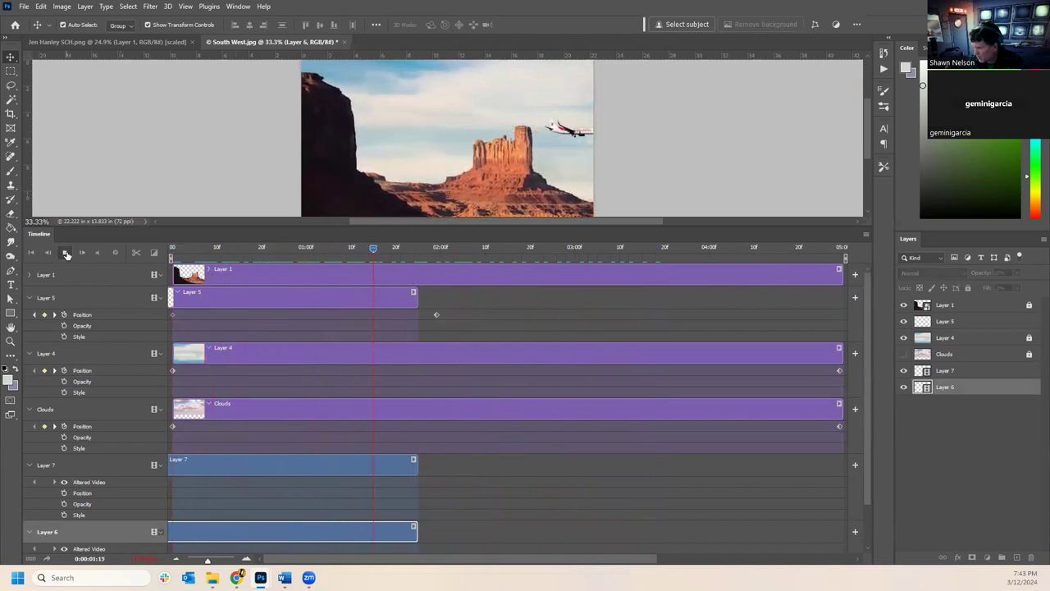
{"action": "key", "text": "space"}
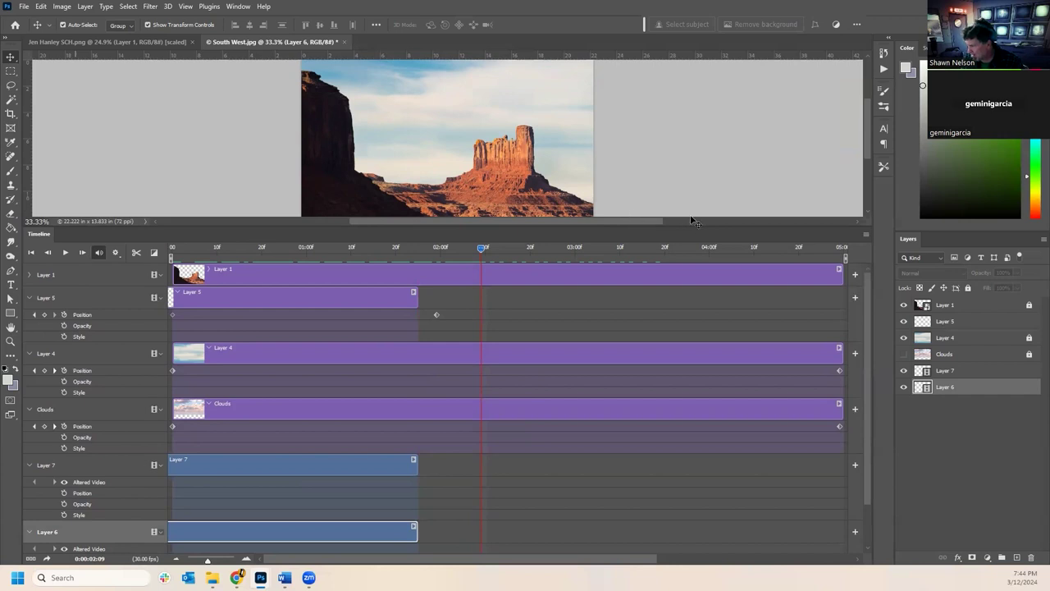
{"action": "left_click_drag", "start_coordinate": [692, 229], "coordinate": [672, 329]}
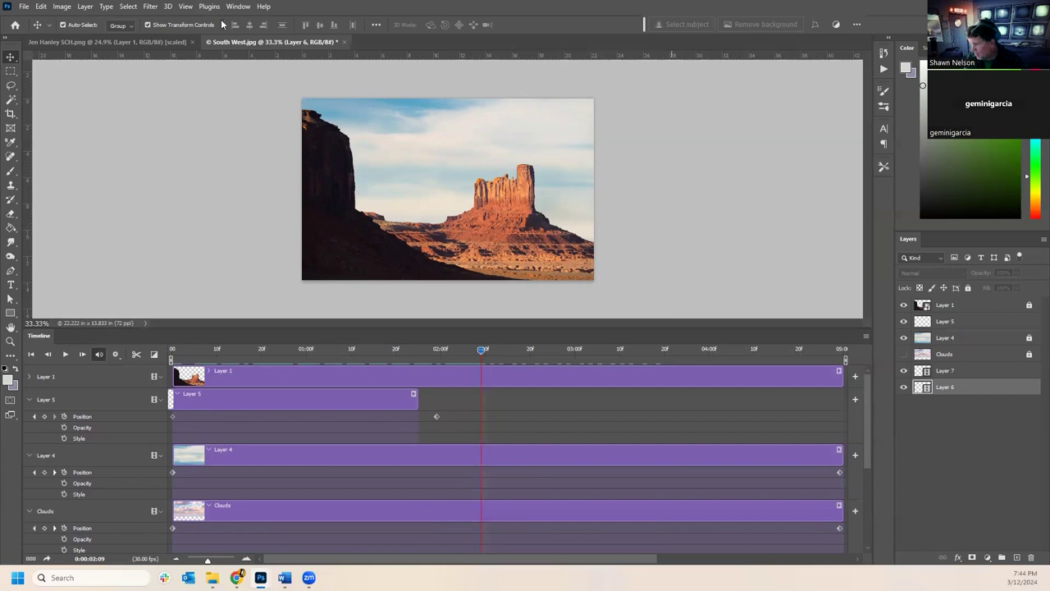
{"action": "left_click", "coordinate": [182, 354]}
{"action": "key", "text": "space"}
{"action": "left_click_drag", "start_coordinate": [279, 355], "coordinate": [79, 427]}
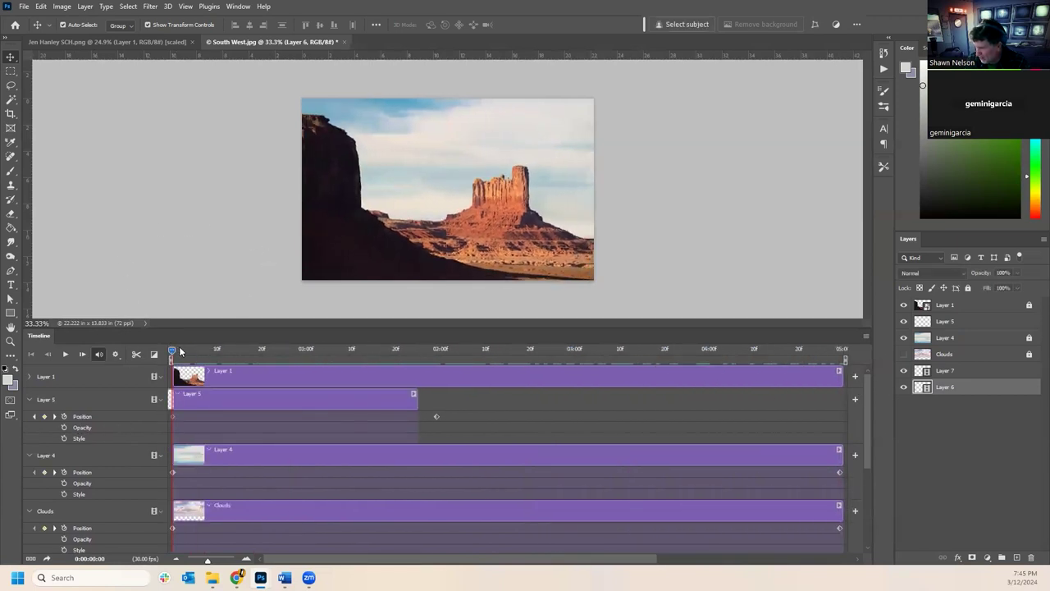
{"action": "left_click_drag", "start_coordinate": [187, 353], "coordinate": [195, 354]}
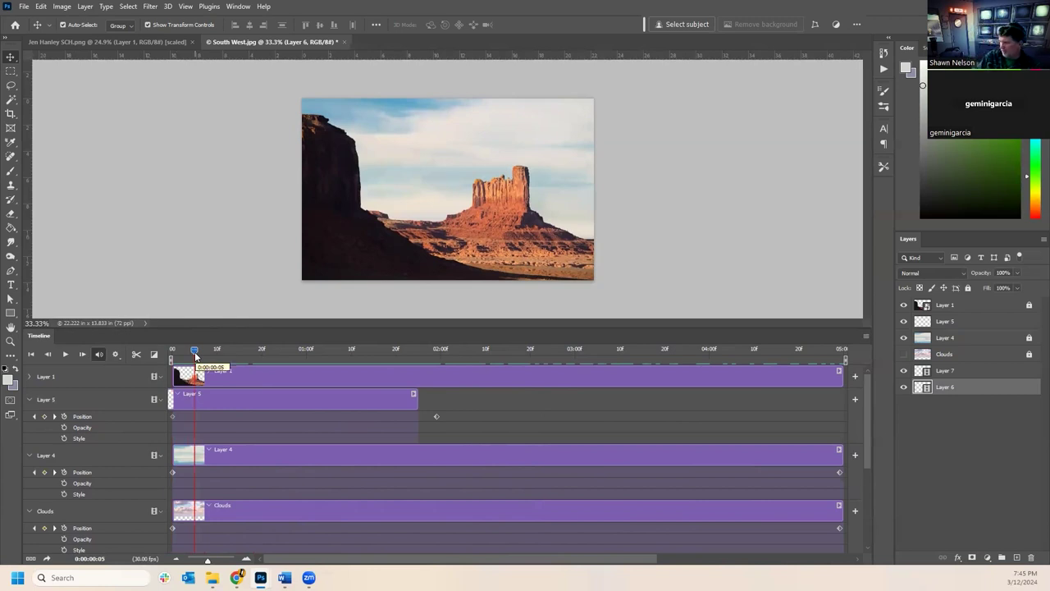
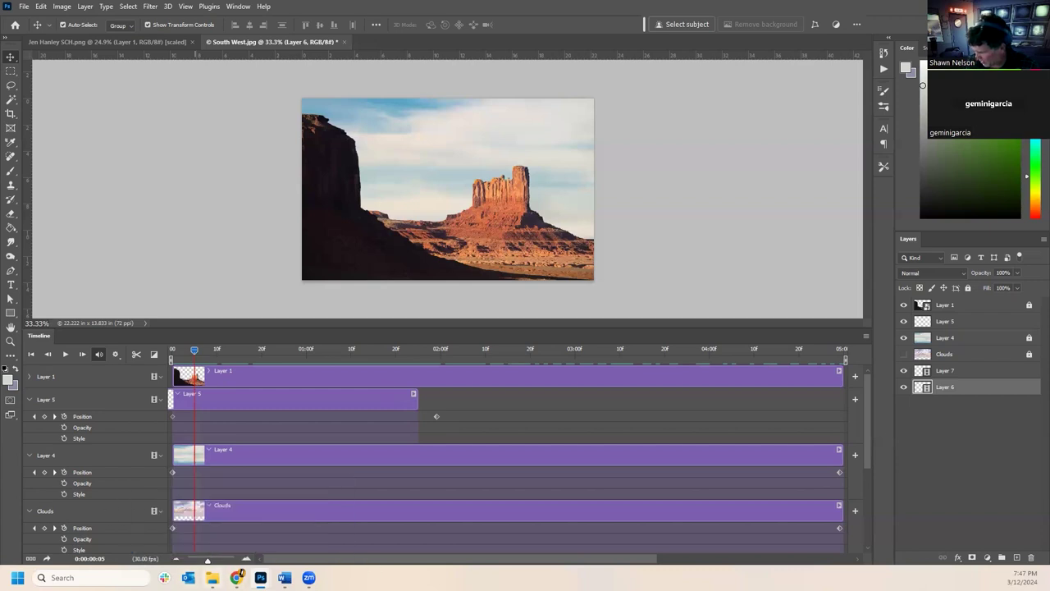
- Read the Instructor Chat discussion from the Canvas course modules page
{"action": "mouse_move", "coordinate": [236, 577]}
{"action": "left_click", "coordinate": [170, 491]}
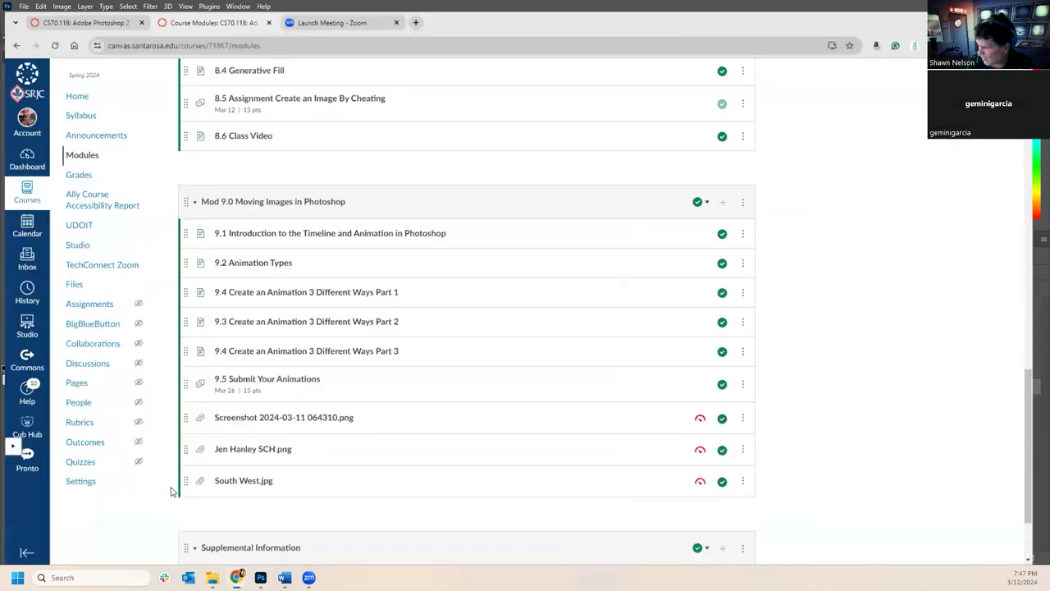
{"action": "scroll", "coordinate": [307, 132], "scroll_direction": "up", "scroll_amount": 15}
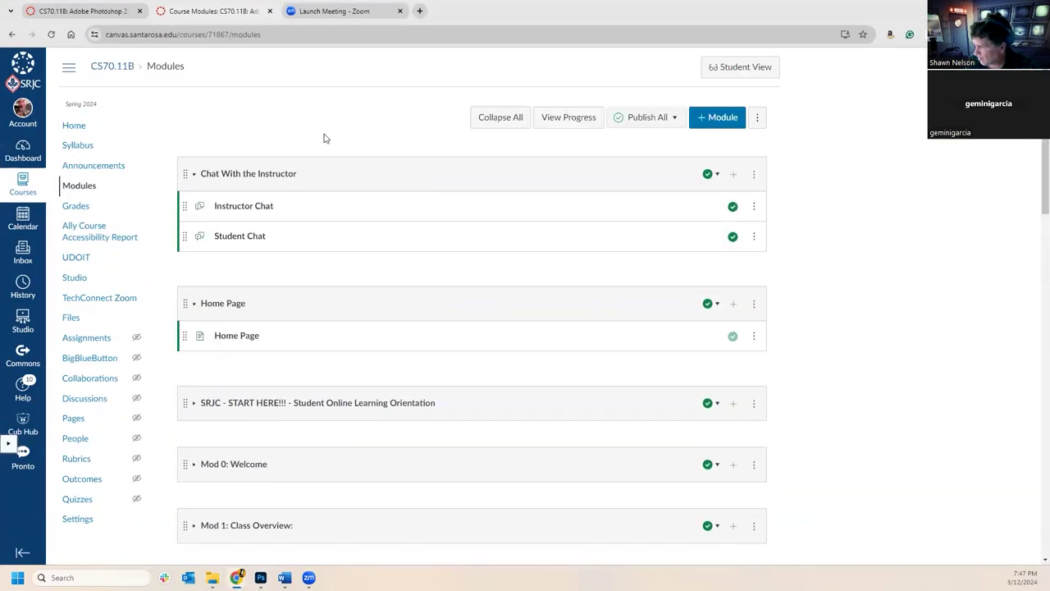
{"action": "left_click", "coordinate": [259, 207]}
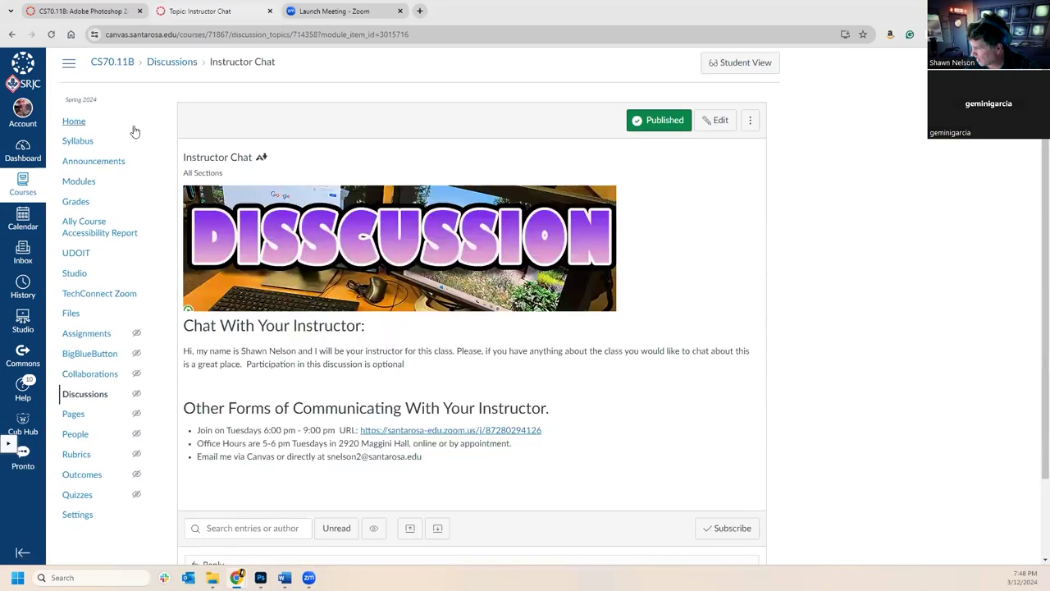
{"action": "scroll", "coordinate": [268, 264], "scroll_direction": "down", "scroll_amount": 1}
{"action": "scroll", "coordinate": [291, 290], "scroll_direction": "up", "scroll_amount": 1}
{"action": "left_click", "coordinate": [13, 35]}
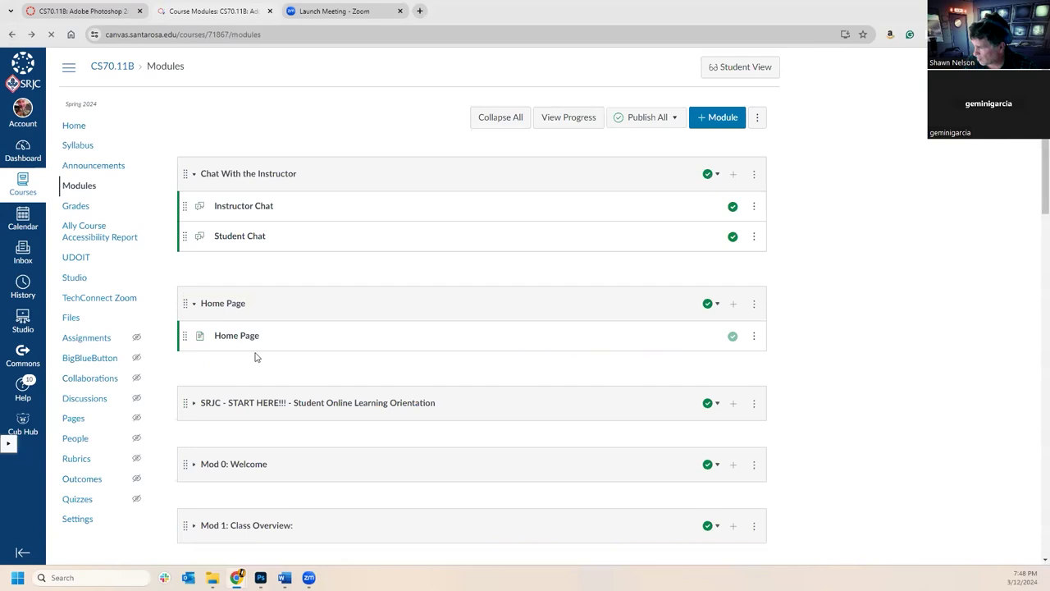
- Read the Student Chat discussion and return to the course modules list
{"action": "left_click", "coordinate": [251, 236]}
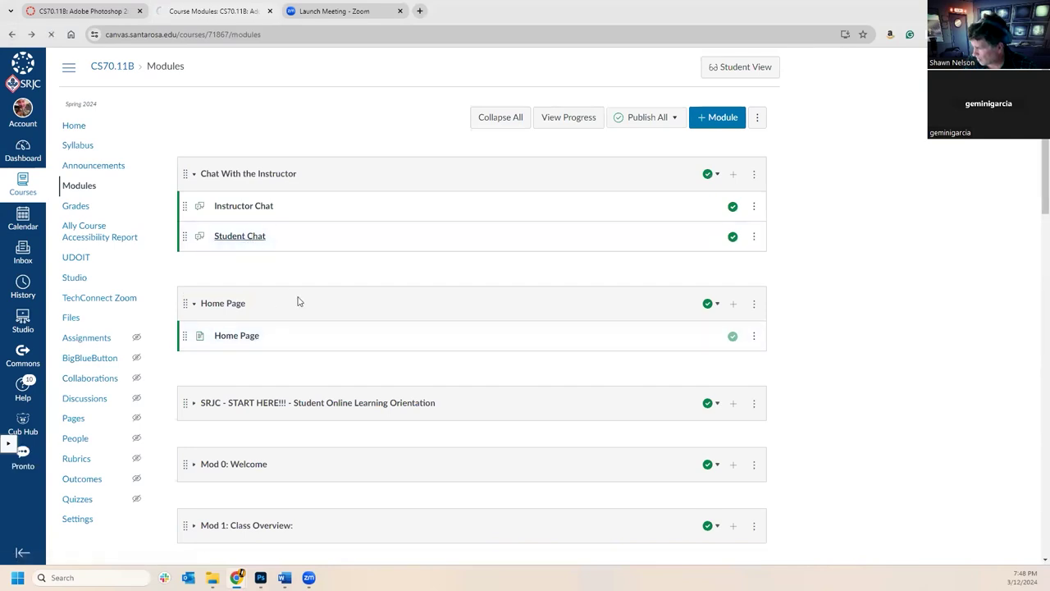
{"action": "scroll", "coordinate": [314, 311], "scroll_direction": "down", "scroll_amount": 1}
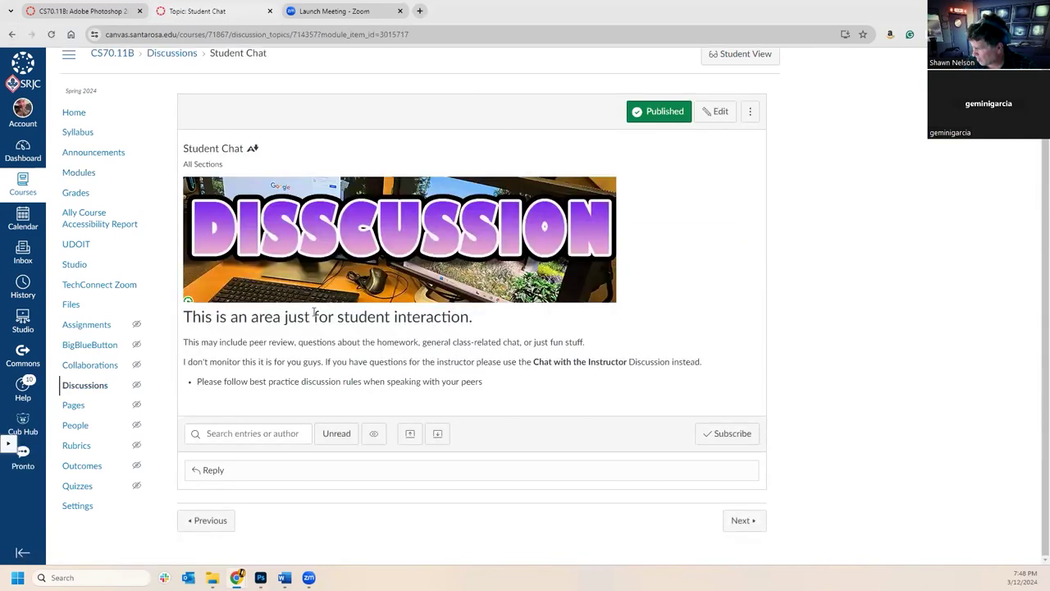
{"action": "scroll", "coordinate": [414, 315], "scroll_direction": "up", "scroll_amount": 1}
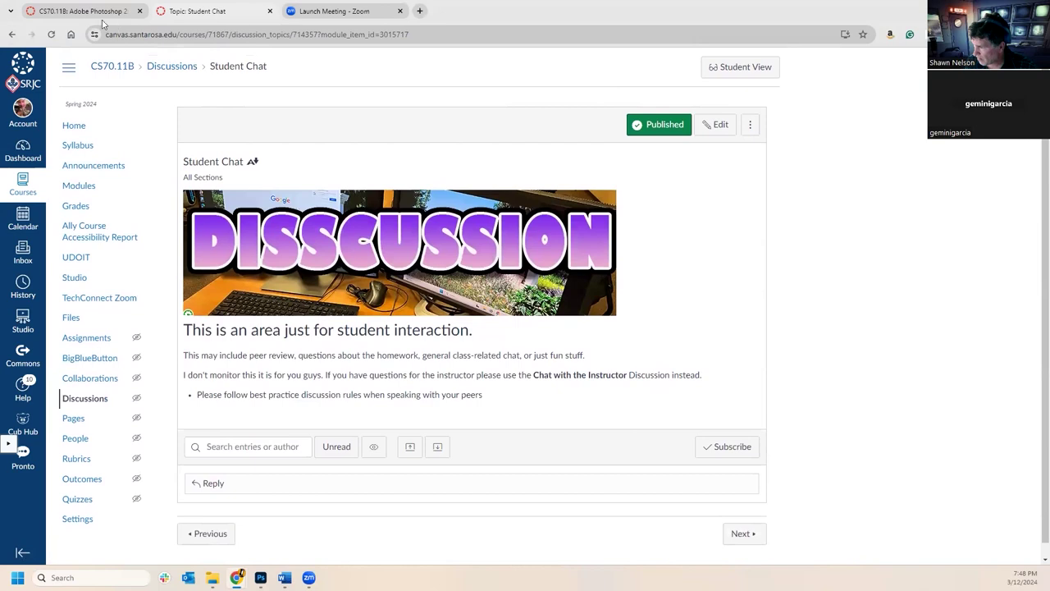
{"action": "left_click", "coordinate": [14, 34]}
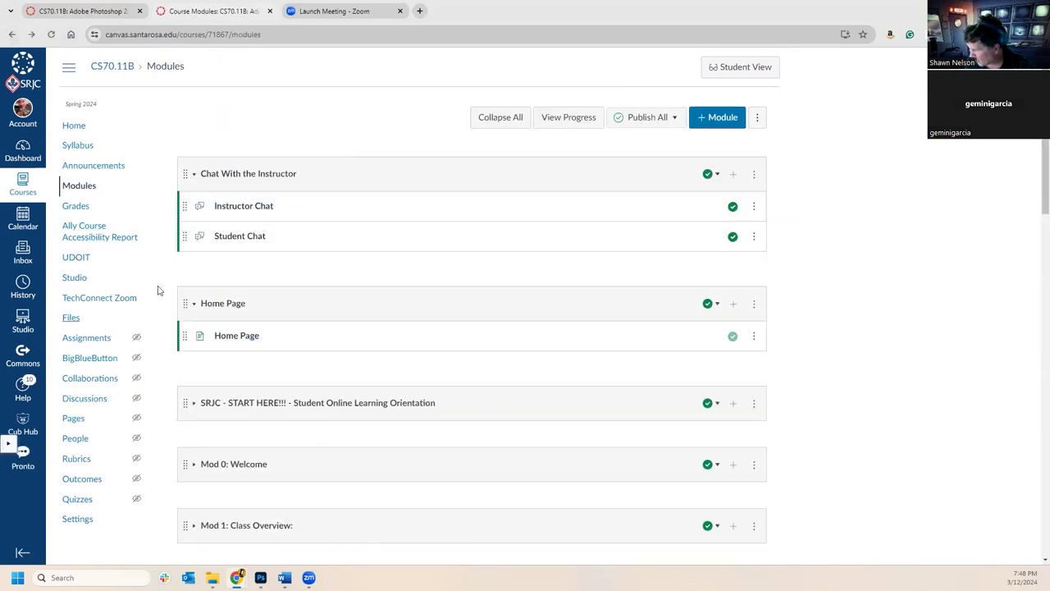
- Browse the course modules list, then return to the South West document
{"action": "scroll", "coordinate": [408, 379], "scroll_direction": "down", "scroll_amount": 10}
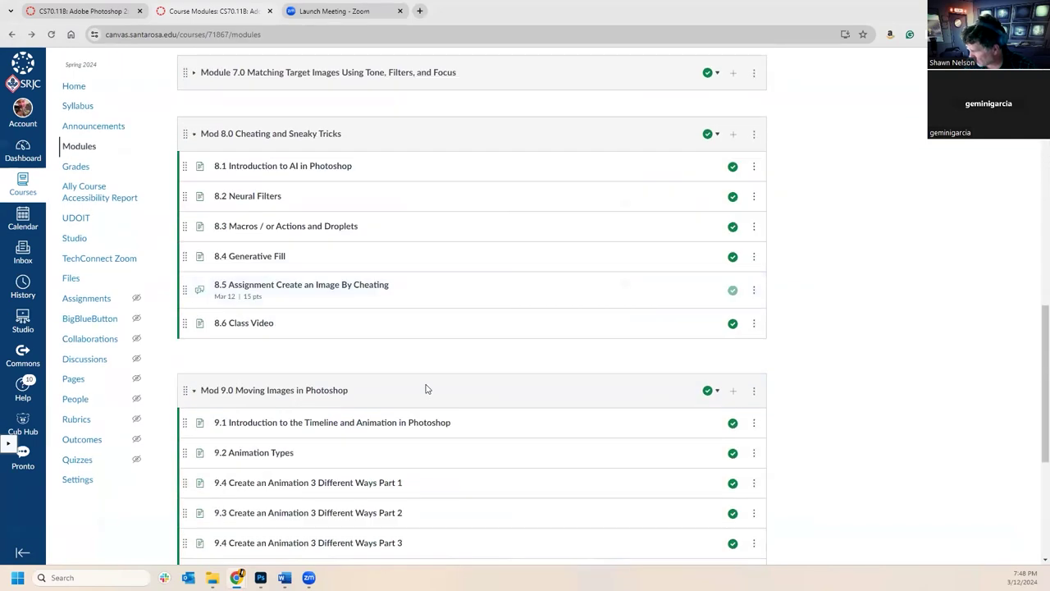
{"action": "scroll", "coordinate": [418, 380], "scroll_direction": "down", "scroll_amount": 2}
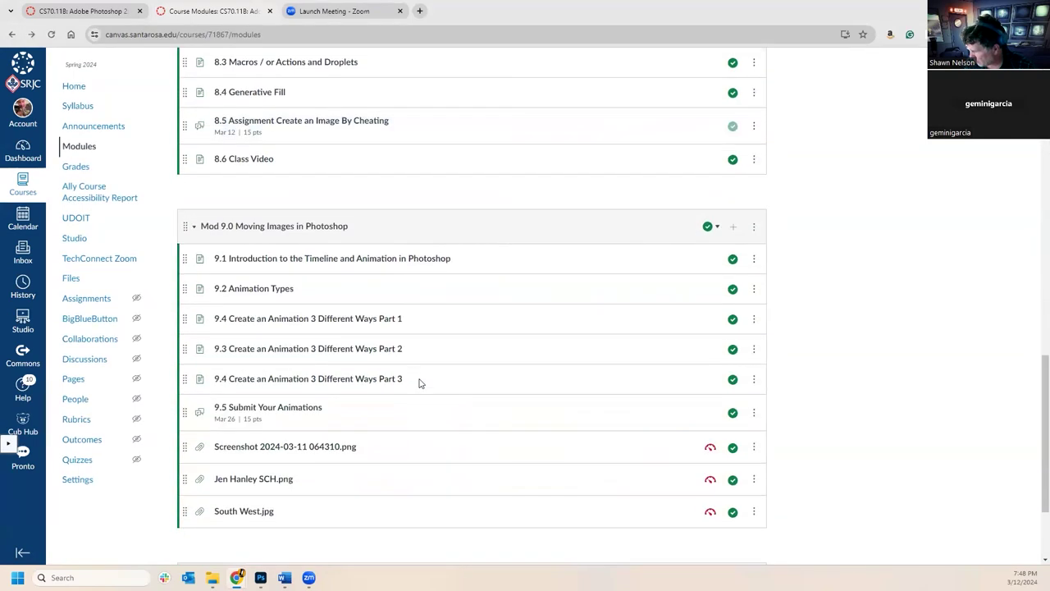
{"action": "scroll", "coordinate": [365, 314], "scroll_direction": "up", "scroll_amount": 1}
{"action": "scroll", "coordinate": [365, 314], "scroll_direction": "up", "scroll_amount": 2}
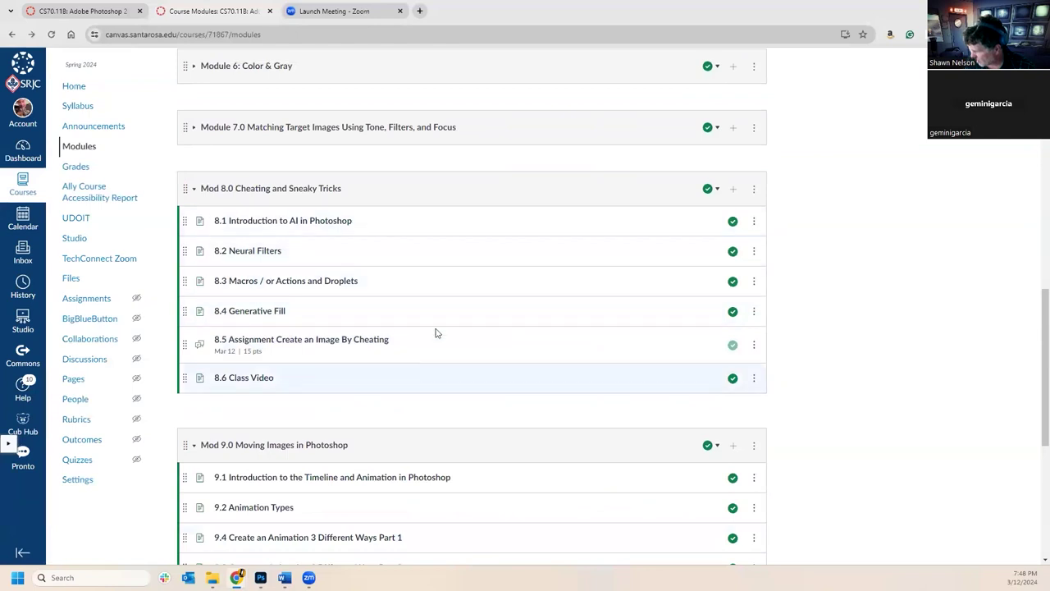
{"action": "scroll", "coordinate": [377, 415], "scroll_direction": "down", "scroll_amount": 2}
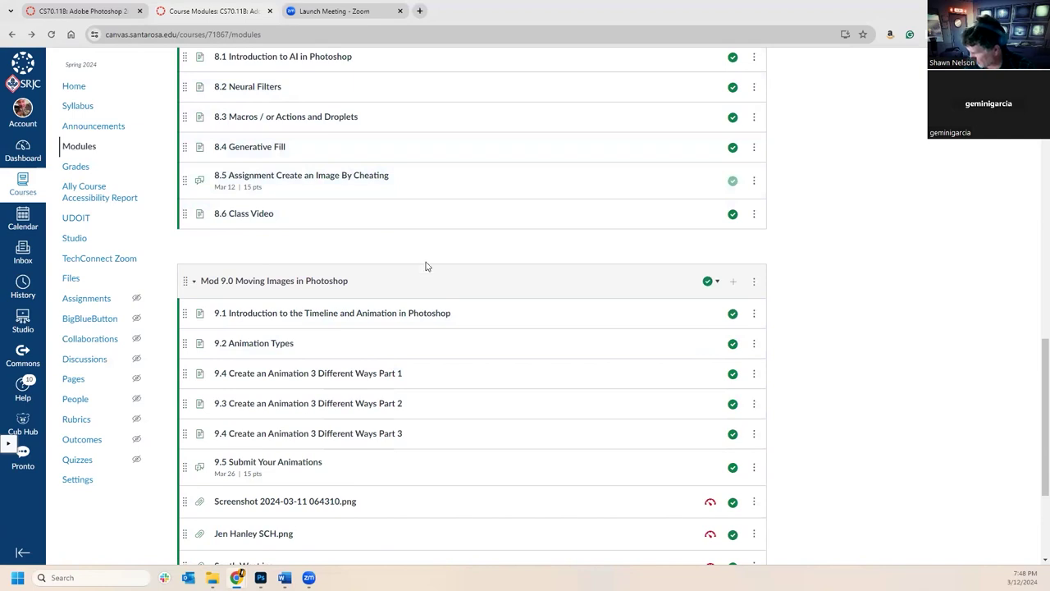
{"action": "mouse_move", "coordinate": [259, 574]}
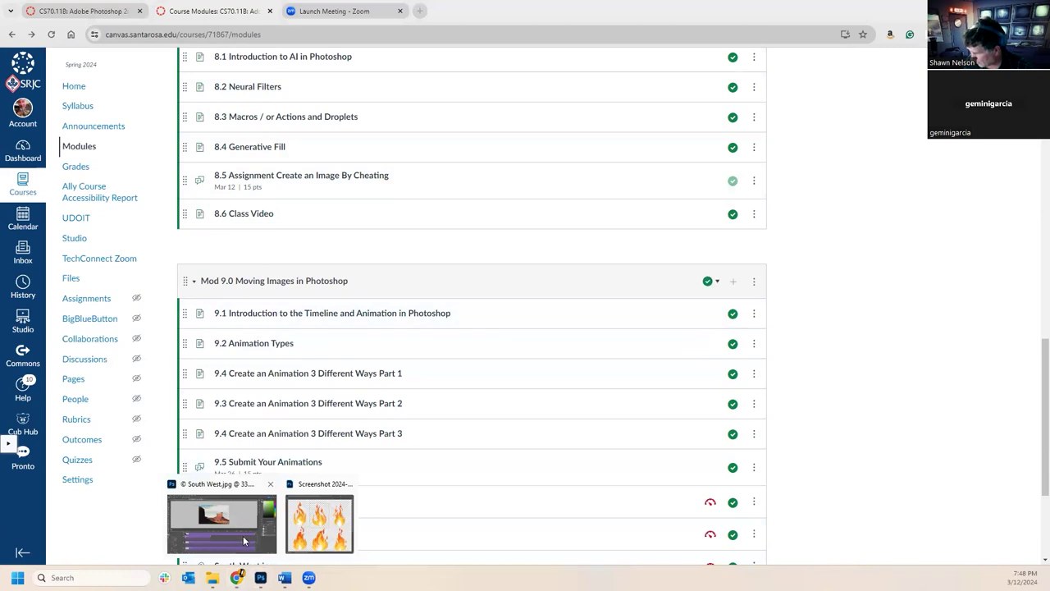
{"action": "left_click", "coordinate": [221, 517]}
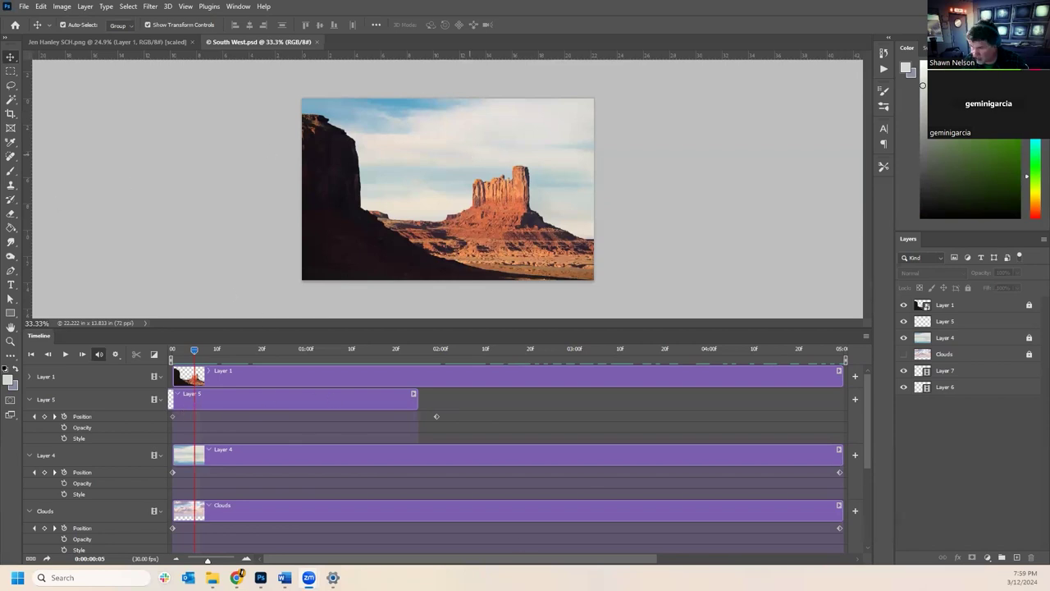
- Save South West as South West.psd on the Desktop, replacing the existing file in Photoshop format
{"action": "left_click", "coordinate": [25, 7]}
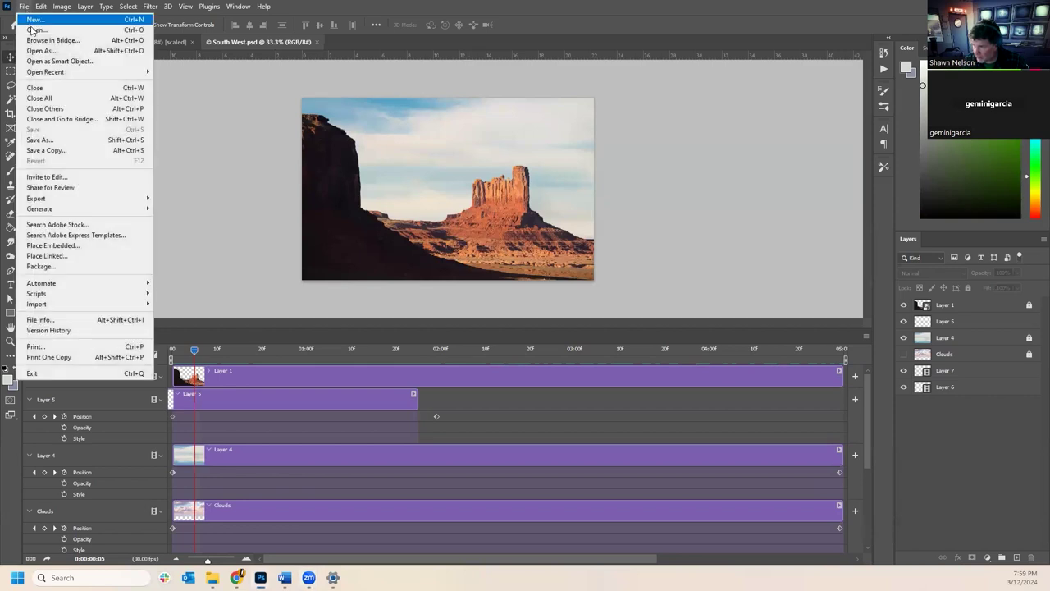
{"action": "left_click", "coordinate": [47, 141]}
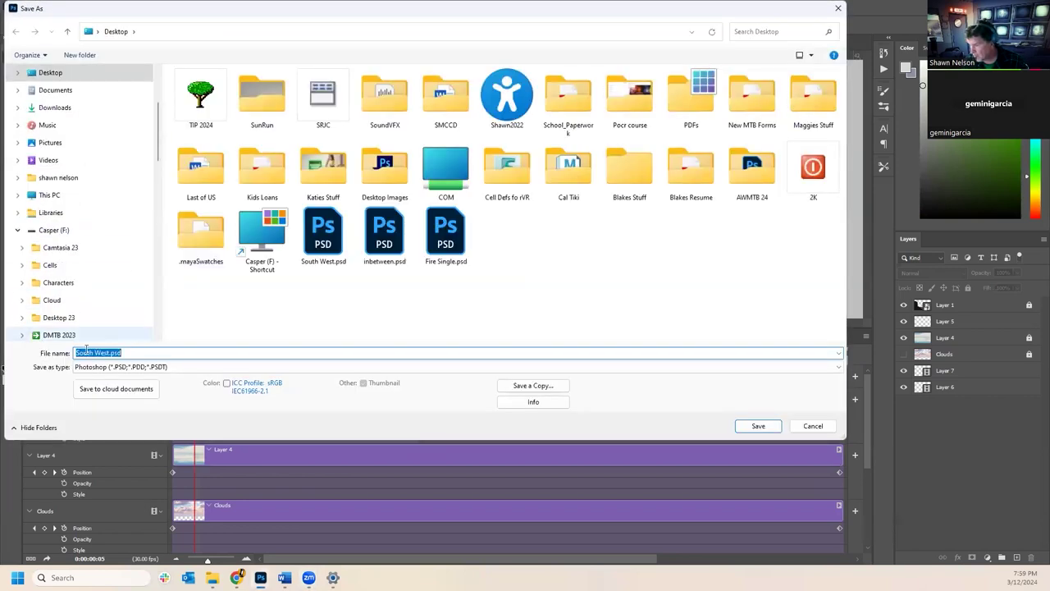
{"action": "left_click", "coordinate": [756, 426]}
{"action": "left_click", "coordinate": [551, 287]}
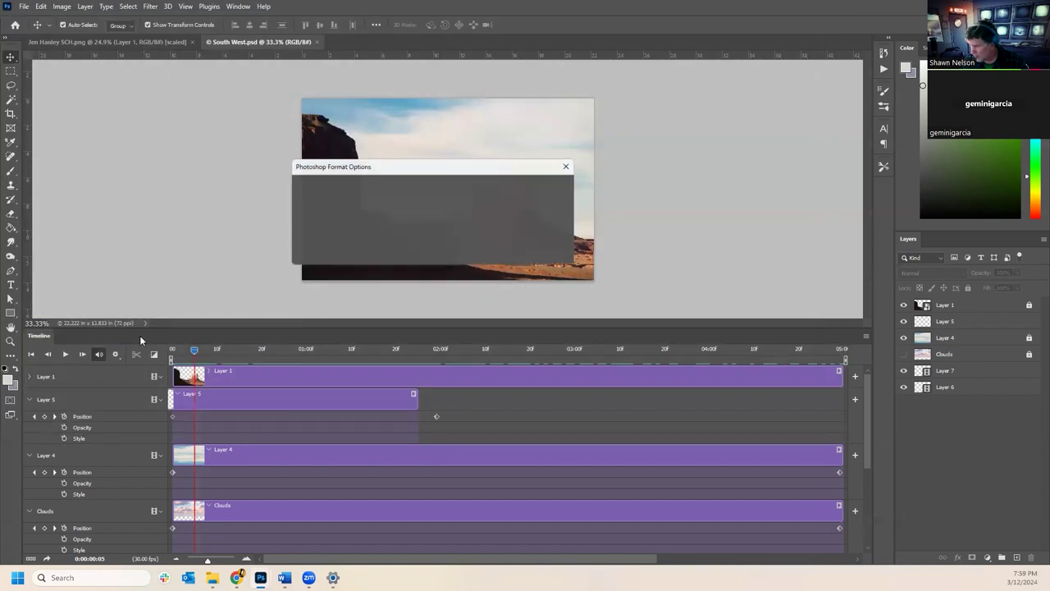
{"action": "left_click", "coordinate": [557, 186]}
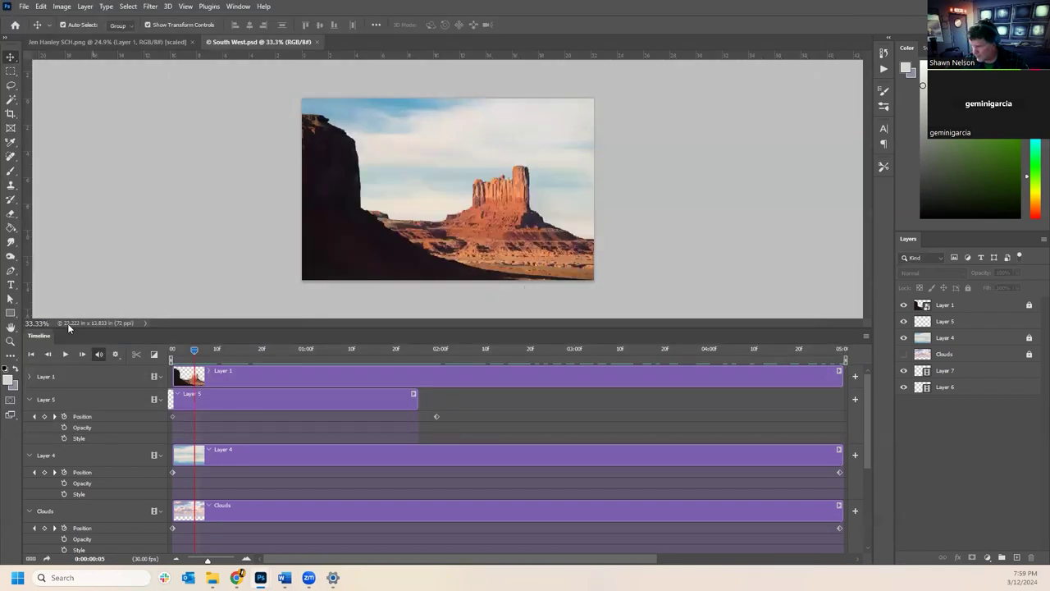
{"action": "right_click", "coordinate": [45, 341]}
- Close the timeline tab group and make Layer 5 the active layer
{"action": "left_click", "coordinate": [75, 351]}
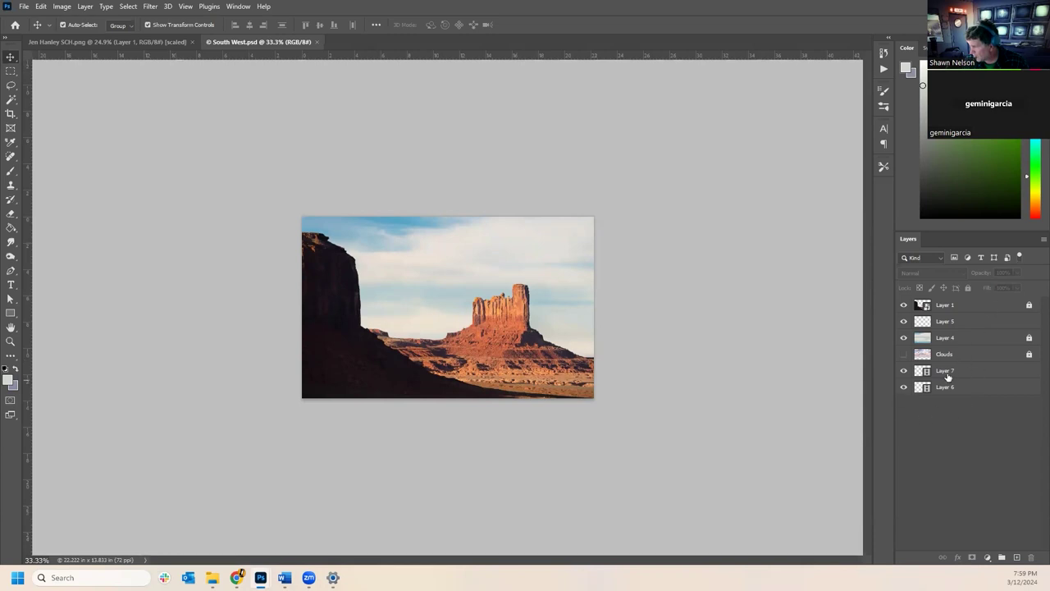
{"action": "left_click", "coordinate": [976, 390]}
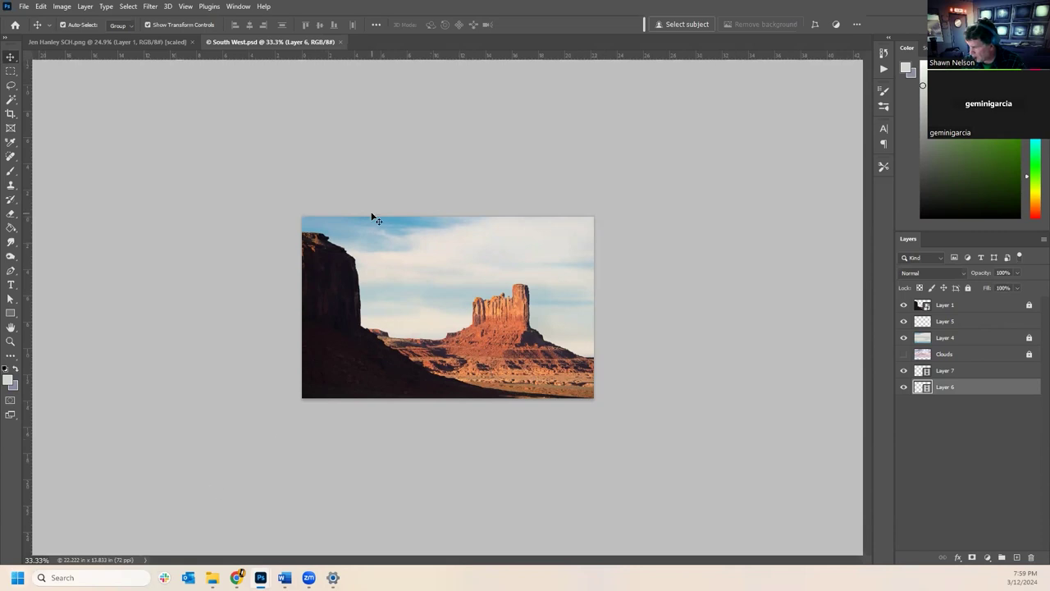
{"action": "left_click", "coordinate": [214, 311]}
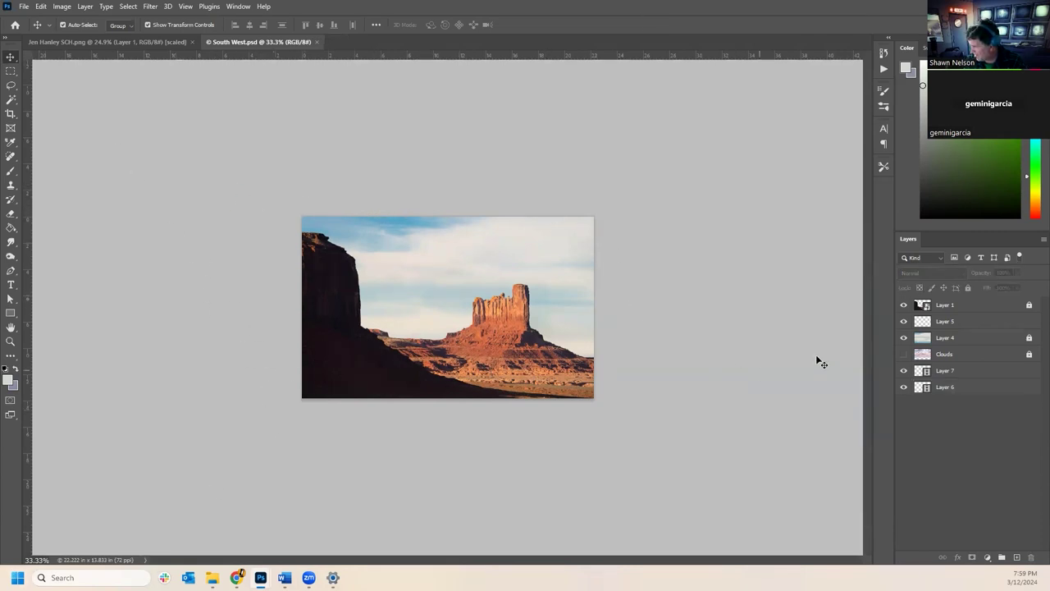
{"action": "left_click", "coordinate": [1030, 305]}
{"action": "left_click", "coordinate": [1029, 338]}
{"action": "left_click", "coordinate": [1008, 327]}
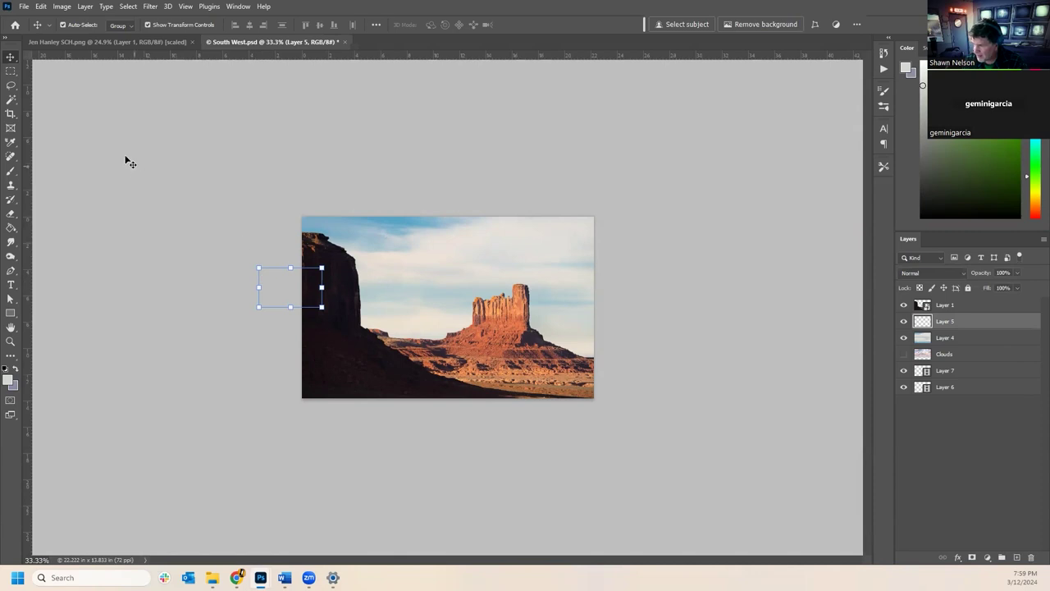
- Try widening the crop past the left edge, cancel it, and close South West
{"action": "left_click", "coordinate": [10, 114]}
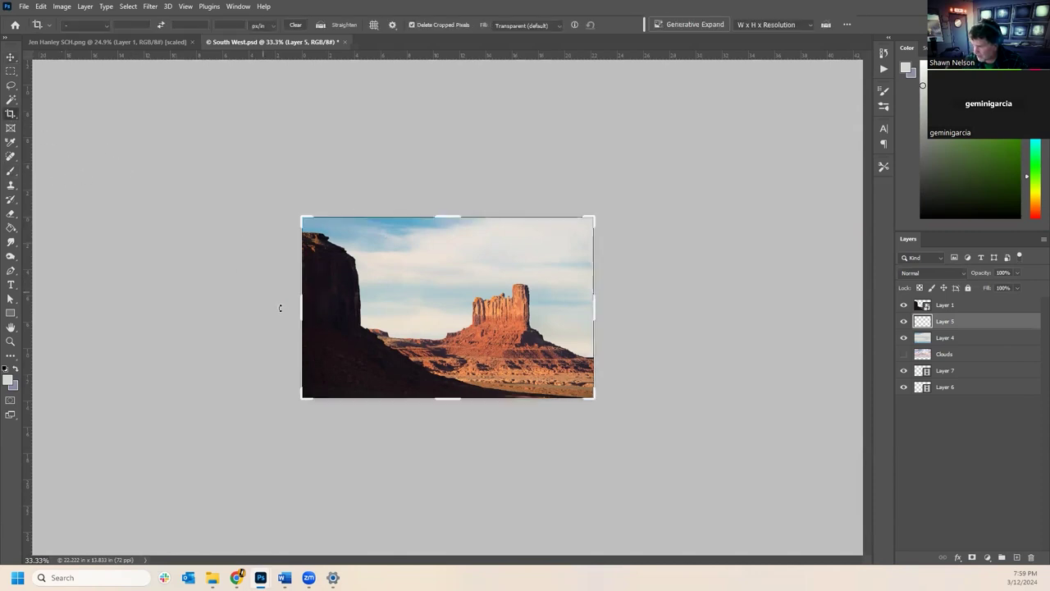
{"action": "left_click_drag", "start_coordinate": [305, 306], "coordinate": [283, 306]}
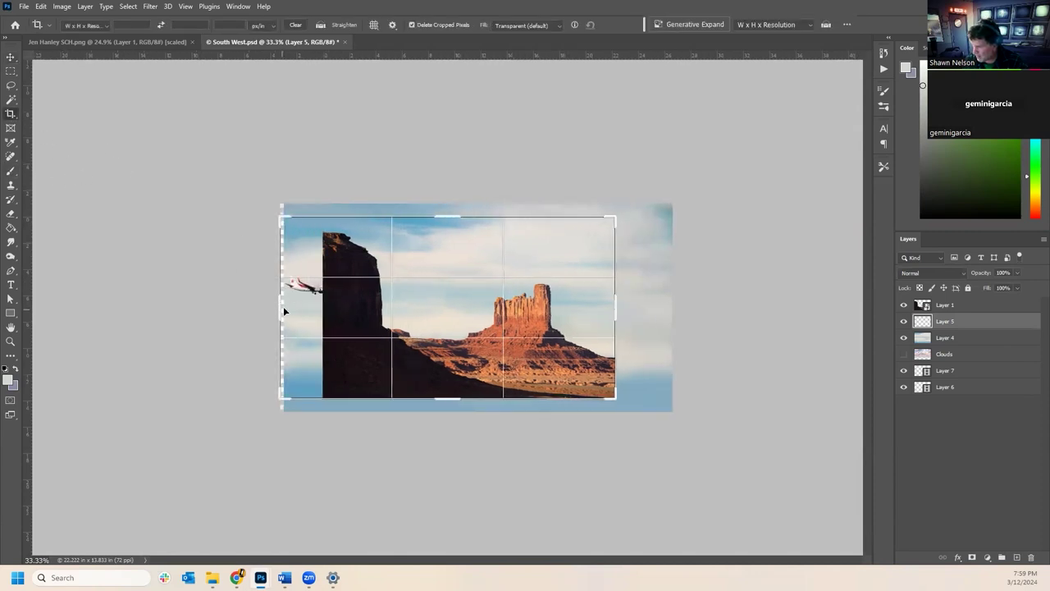
{"action": "key", "text": "ctrl+z"}
{"action": "key", "text": "ctrl+shift+z"}
{"action": "key", "text": "ctrl+z"}
{"action": "key", "text": "Escape"}
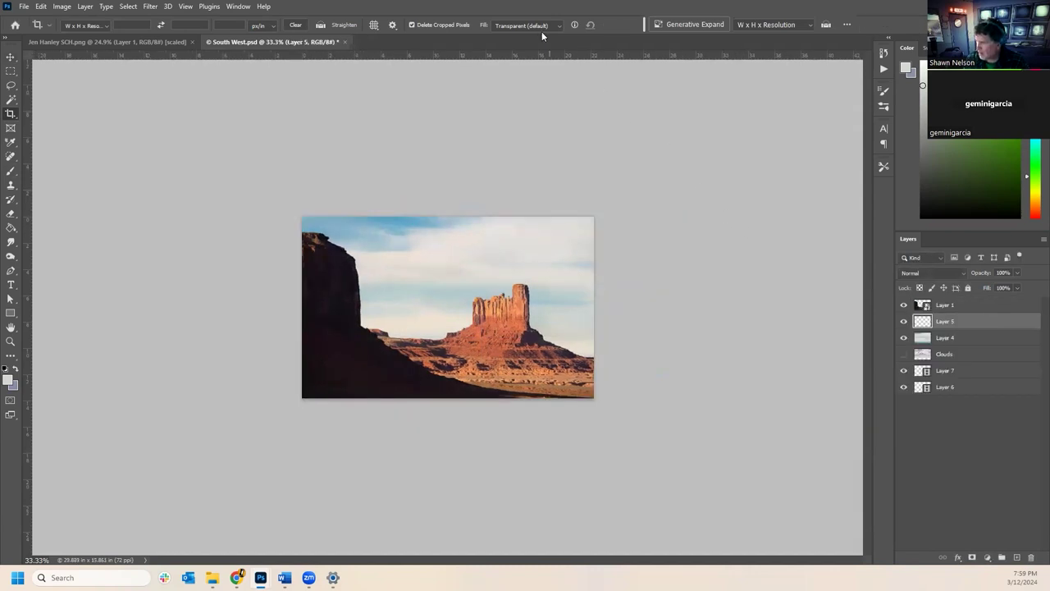
{"action": "left_click", "coordinate": [344, 41]}
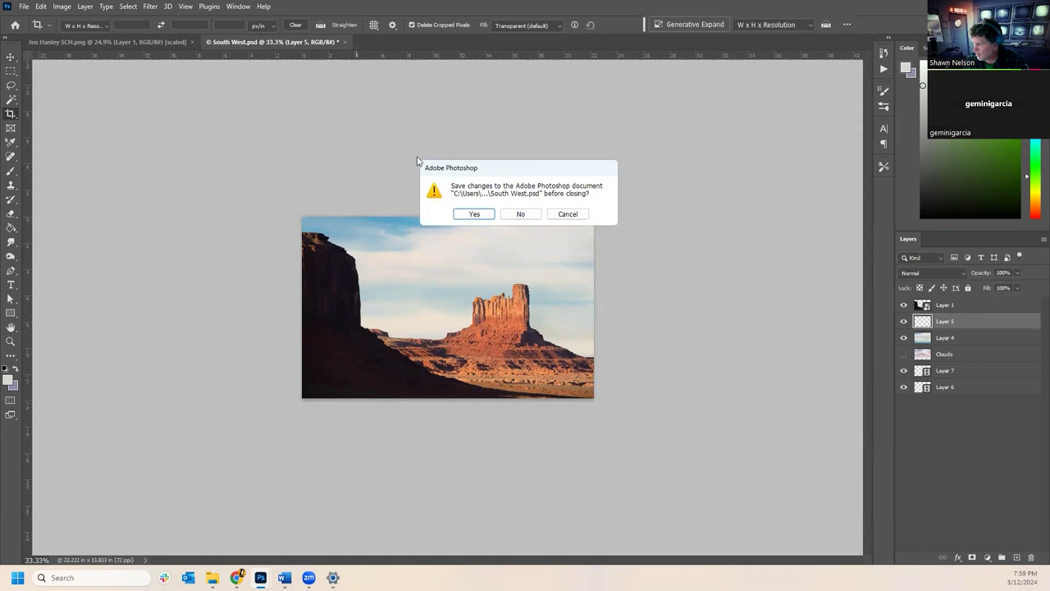
- Close South West.psd without saving and return to the Move tool
{"action": "left_click", "coordinate": [521, 214]}
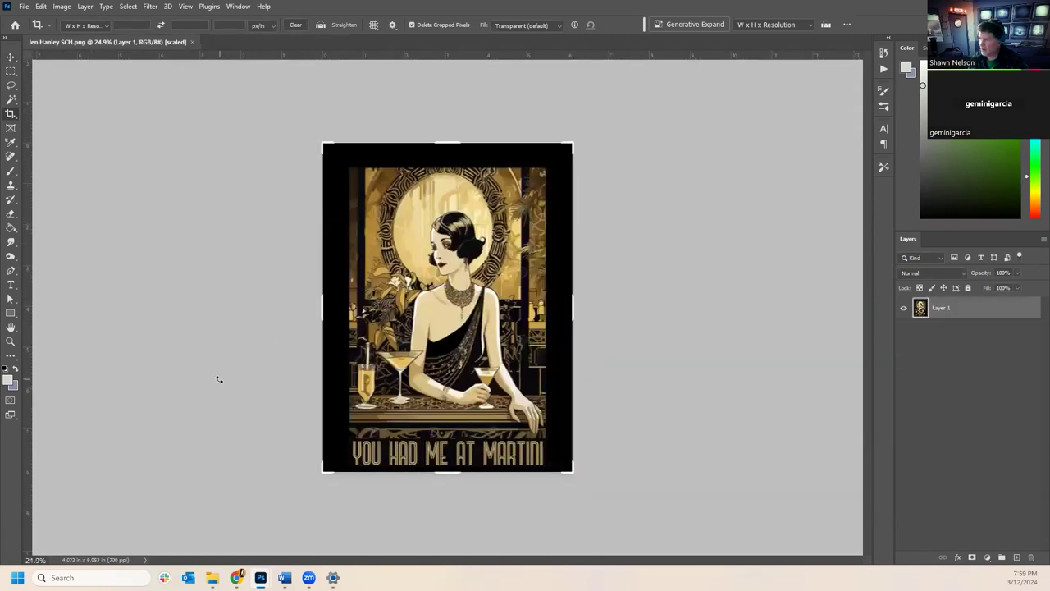
{"action": "left_click", "coordinate": [11, 57]}
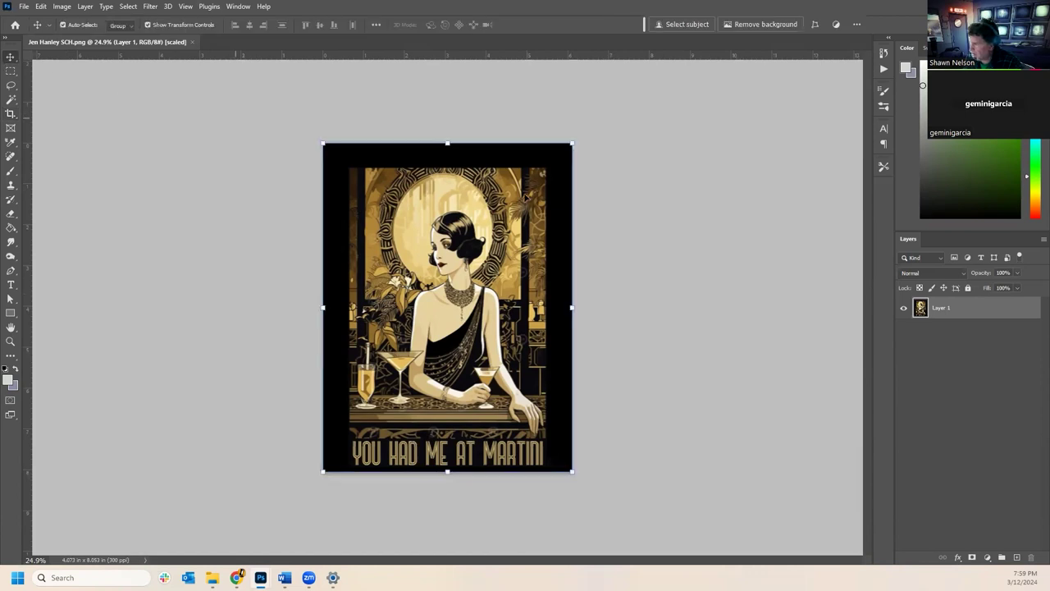
{"action": "left_click", "coordinate": [694, 302]}
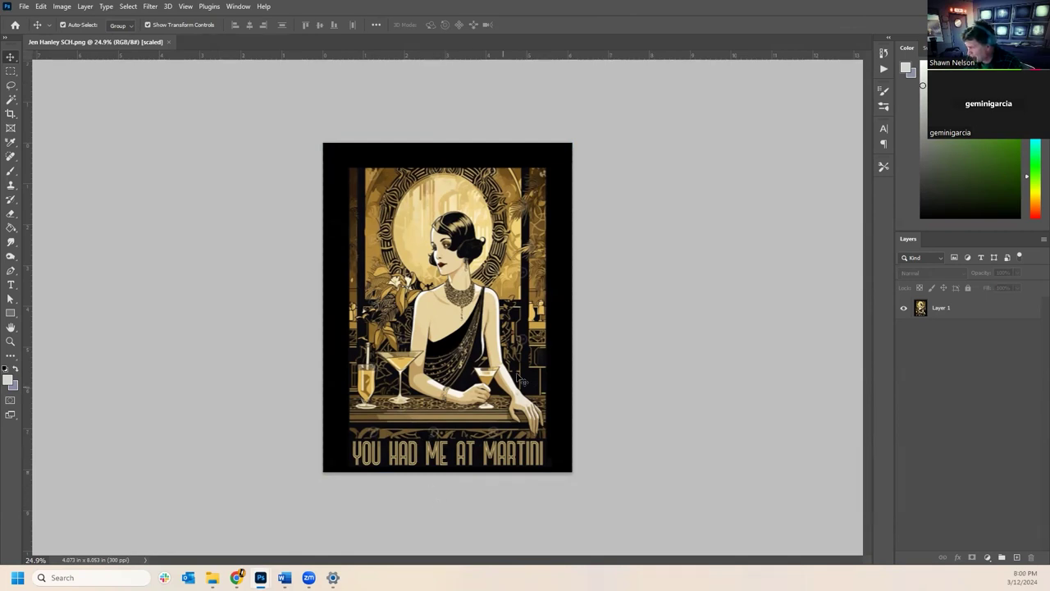
- Make Layer 1 active and zoom to 50% on the poster's hand and glasses
{"action": "left_click", "coordinate": [11, 341]}
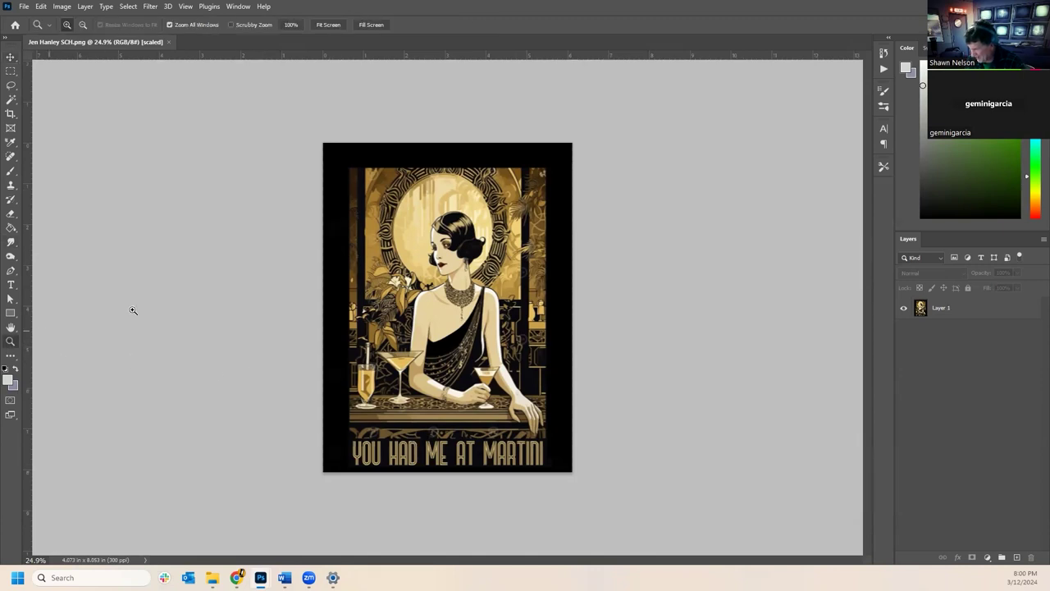
{"action": "left_click", "coordinate": [489, 406]}
{"action": "left_click", "coordinate": [519, 446]}
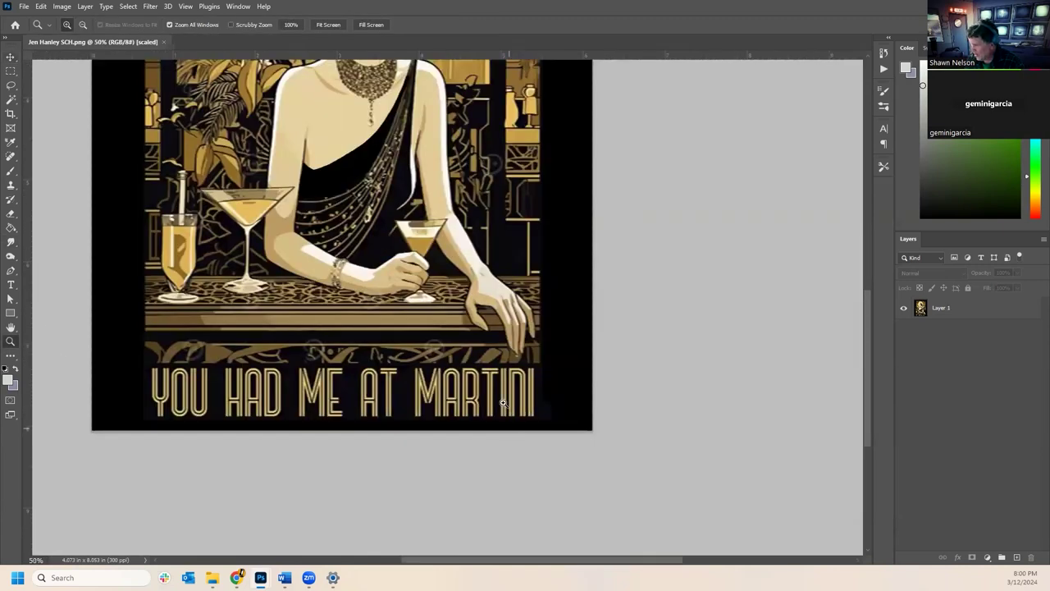
{"action": "left_click", "coordinate": [453, 227], "text": "alt"}
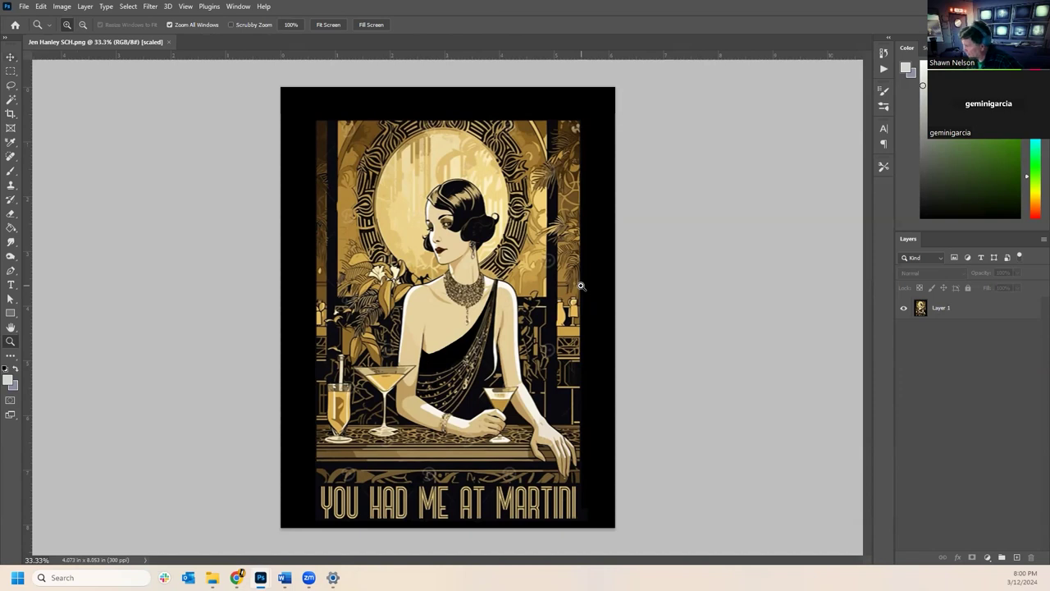
{"action": "left_click", "coordinate": [972, 308]}
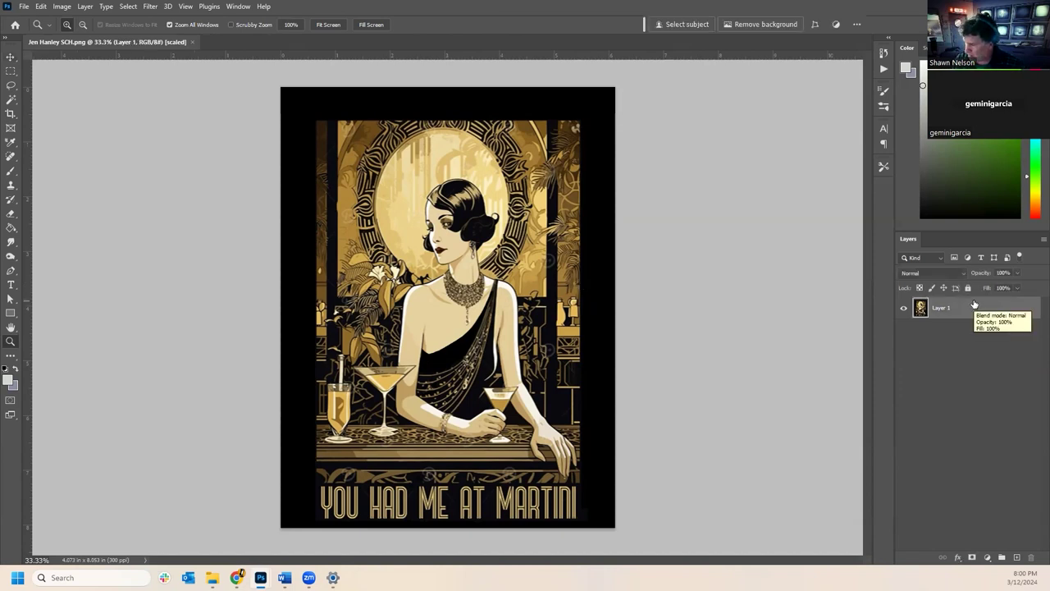
{"action": "left_click", "coordinate": [507, 427]}
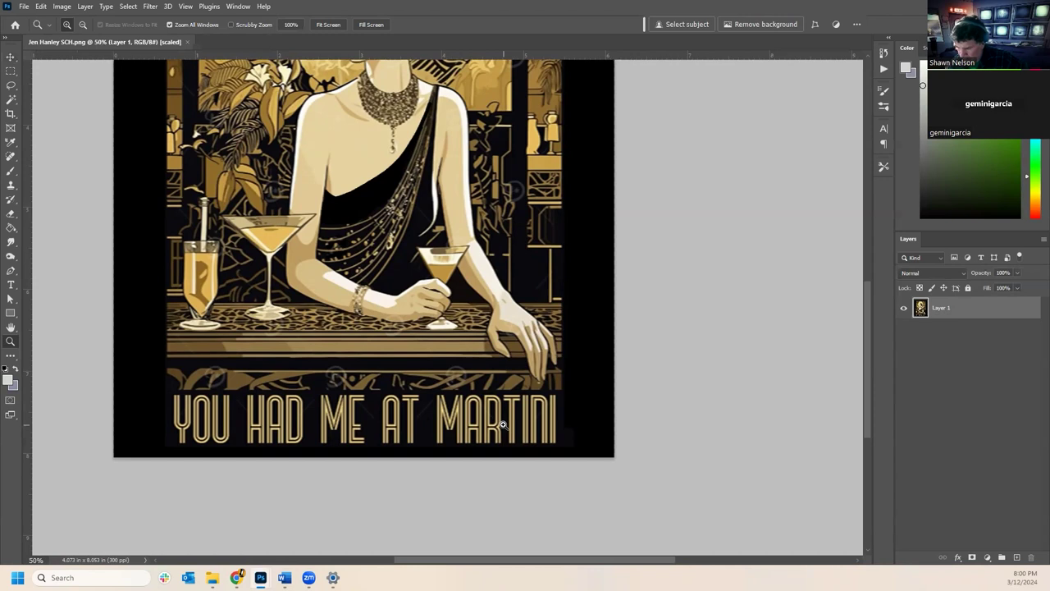
- Lasso and cut the hand with the small martini glass, pasting it in place as Layer 2
{"action": "left_click", "coordinate": [11, 85]}
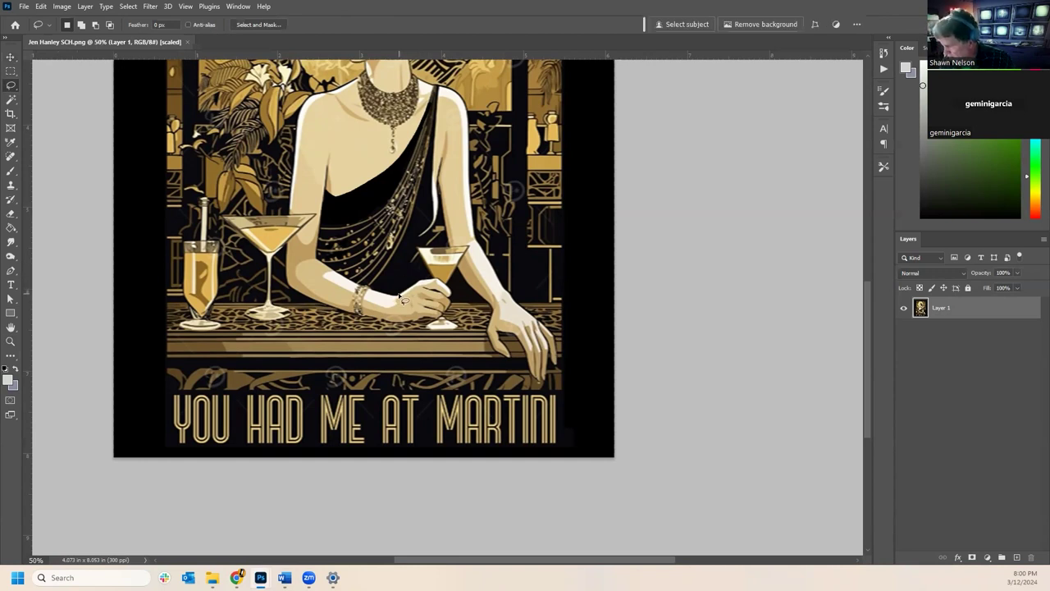
{"action": "mouse_move", "coordinate": [400, 299]}
{"action": "left_mouse_down"}
{"action": "mouse_move", "coordinate": [436, 283]}
{"action": "mouse_move", "coordinate": [420, 248]}
{"action": "mouse_move", "coordinate": [471, 248]}
{"action": "mouse_move", "coordinate": [448, 319]}
{"action": "mouse_move", "coordinate": [462, 331]}
{"action": "mouse_move", "coordinate": [401, 327]}
{"action": "mouse_move", "coordinate": [410, 291]}
{"action": "left_mouse_up"}
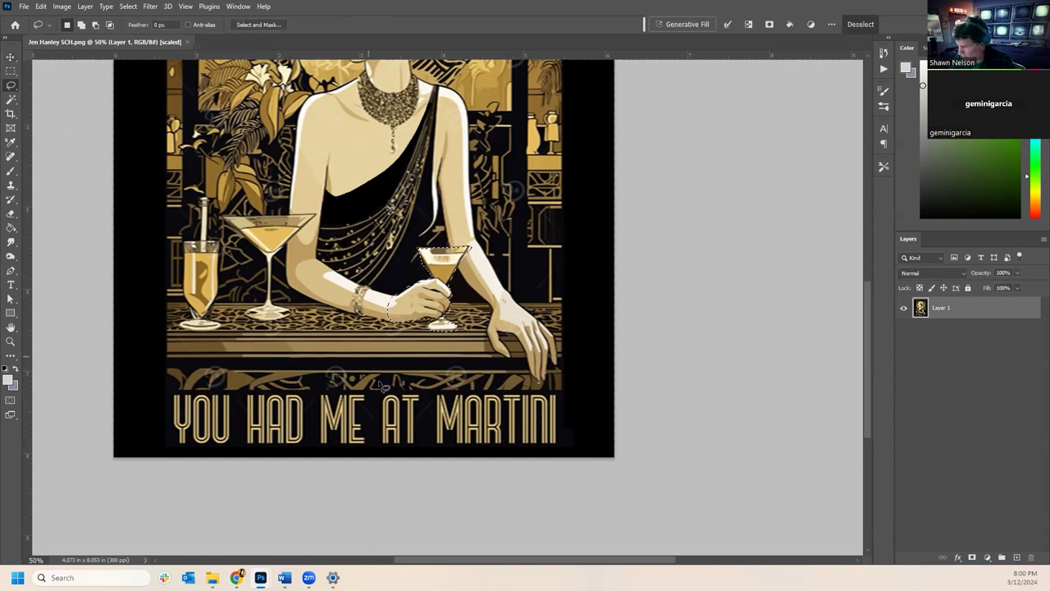
{"action": "key", "text": "ctrl+x"}
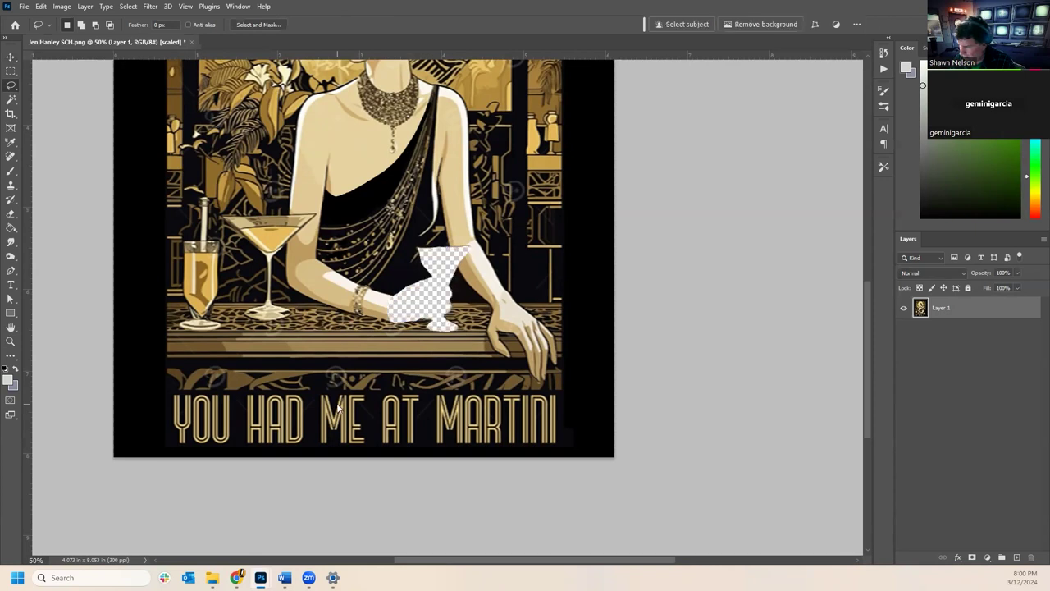
{"action": "left_click", "coordinate": [41, 7]}
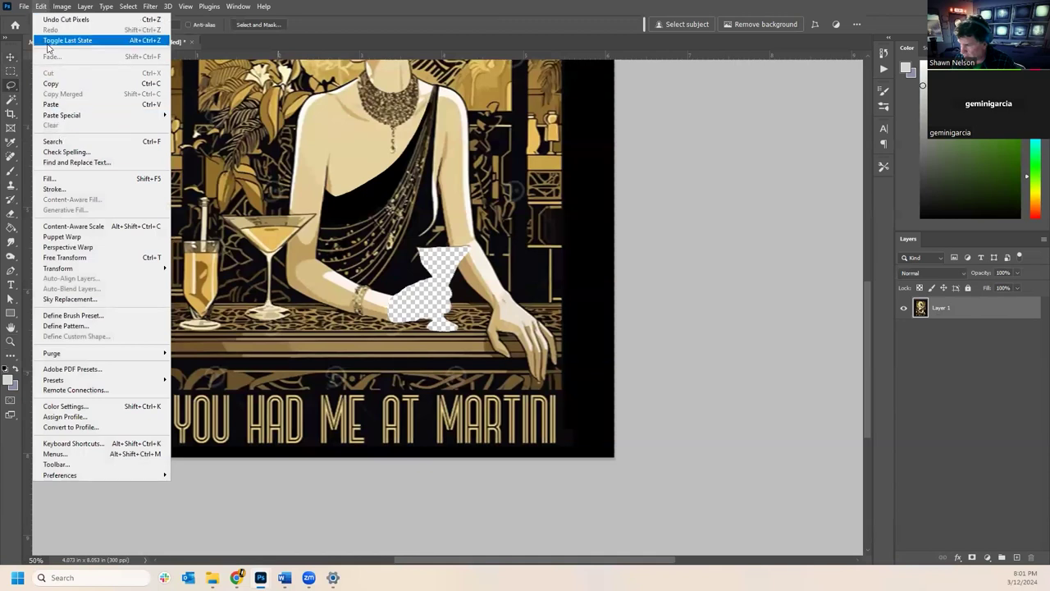
{"action": "mouse_move", "coordinate": [70, 116]}
{"action": "left_click", "coordinate": [201, 124]}
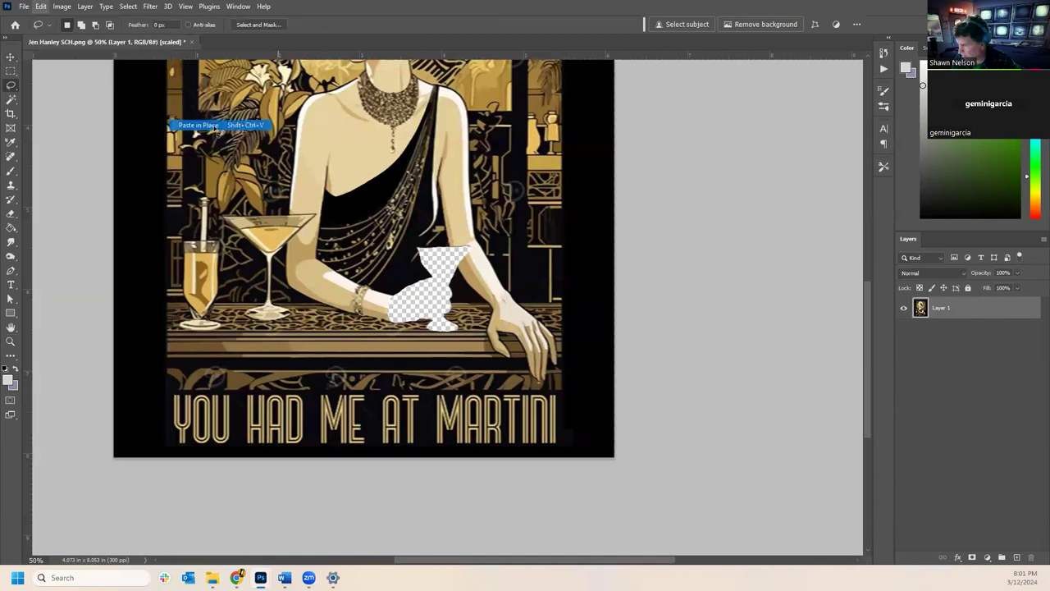
- Hide Layer 2, reselect Layer 1, and lasso the woman's forearm
{"action": "left_click", "coordinate": [904, 310]}
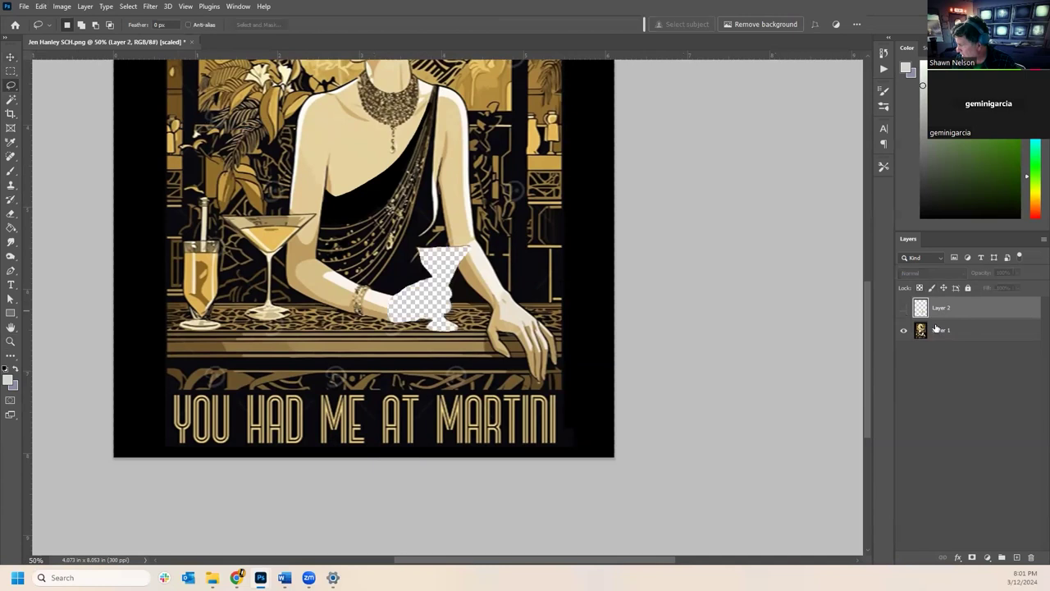
{"action": "left_click", "coordinate": [941, 332]}
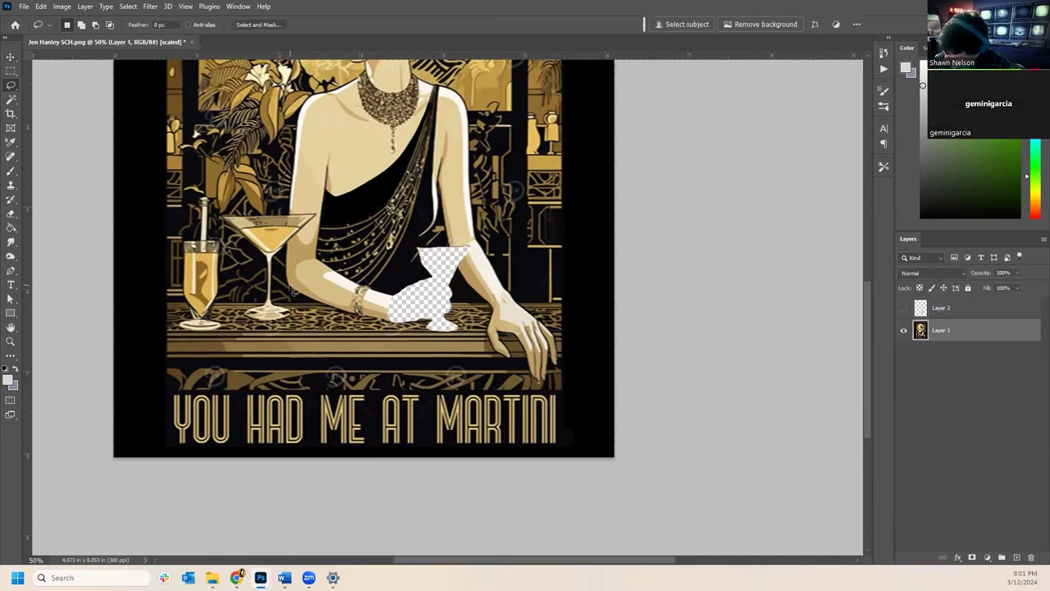
{"action": "mouse_move", "coordinate": [294, 278]}
{"action": "left_mouse_down"}
{"action": "mouse_move", "coordinate": [316, 263]}
{"action": "mouse_move", "coordinate": [402, 306]}
{"action": "mouse_move", "coordinate": [399, 321]}
{"action": "mouse_move", "coordinate": [320, 307]}
{"action": "mouse_move", "coordinate": [301, 299]}
{"action": "mouse_move", "coordinate": [296, 280]}
{"action": "left_mouse_up"}
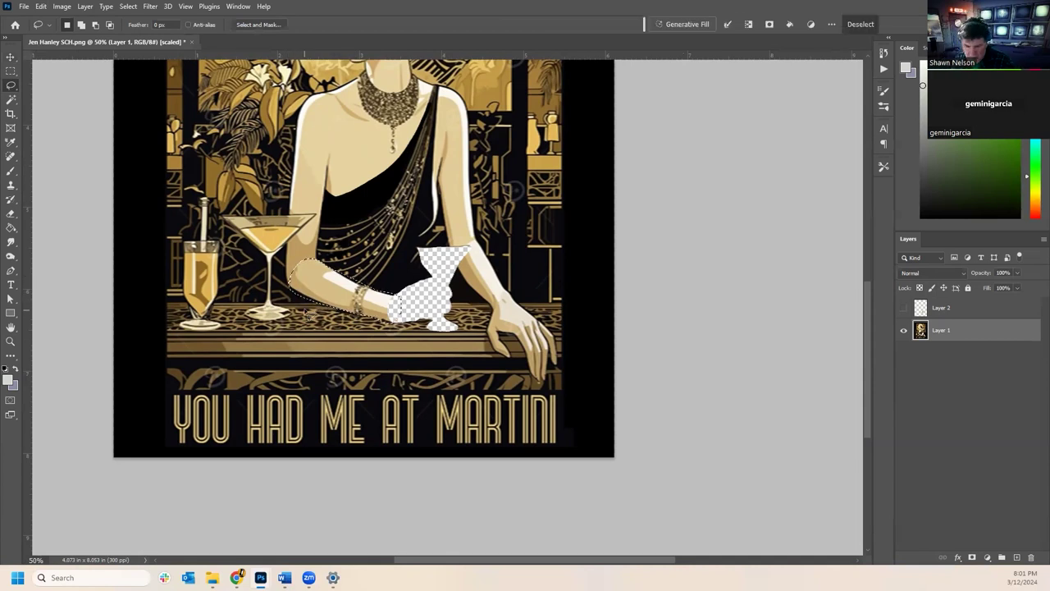
- Cut the forearm onto a new hidden Layer 3, then begin lassoing the upper arm
{"action": "key", "text": "Delete"}
{"action": "key", "text": "ctrl+d"}
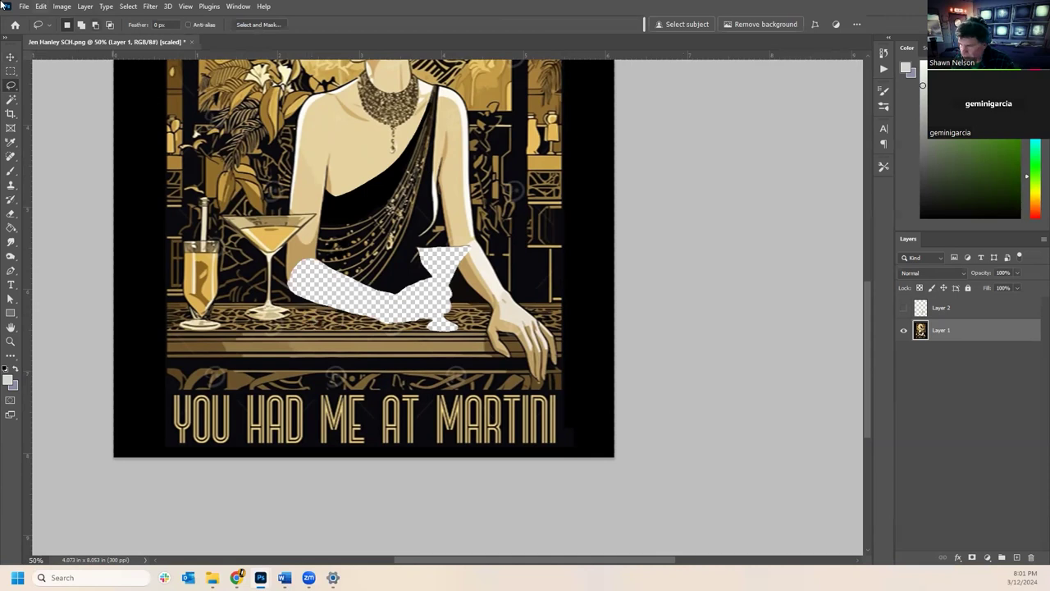
{"action": "left_click", "coordinate": [41, 7]}
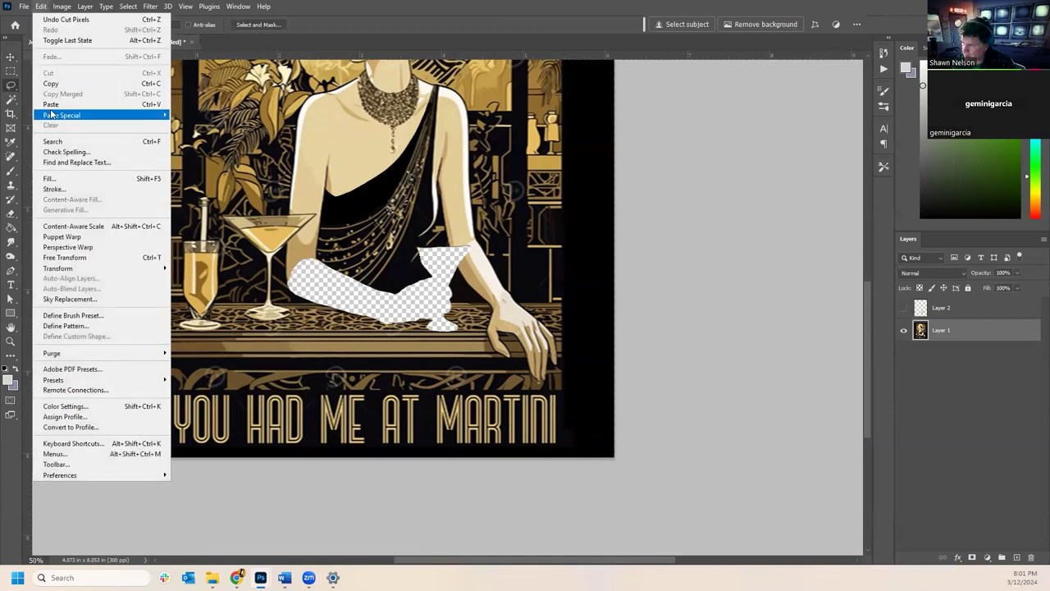
{"action": "mouse_move", "coordinate": [56, 115]}
{"action": "left_click", "coordinate": [198, 125]}
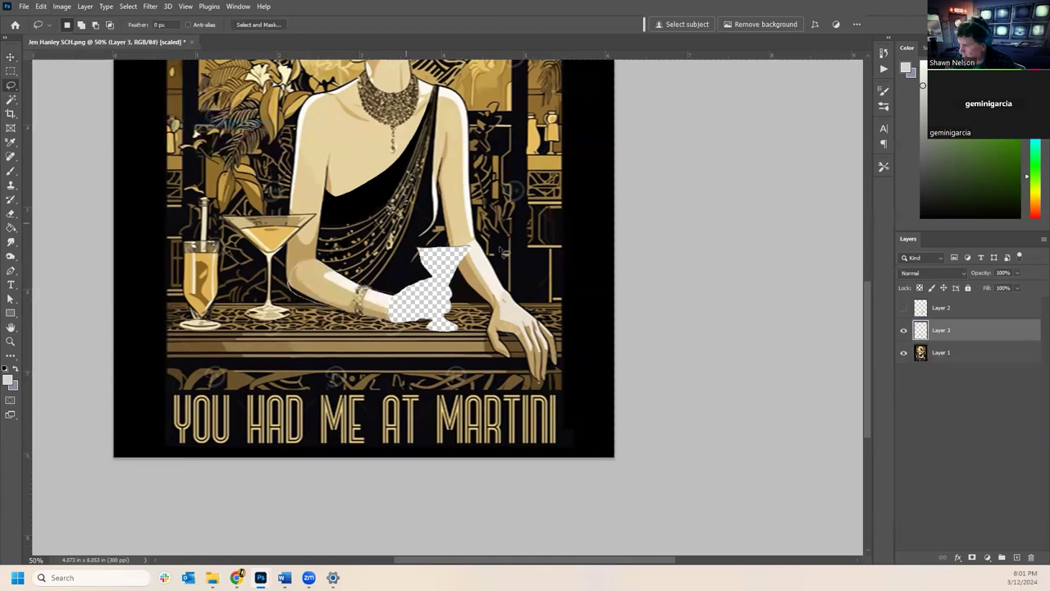
{"action": "left_click", "coordinate": [903, 330]}
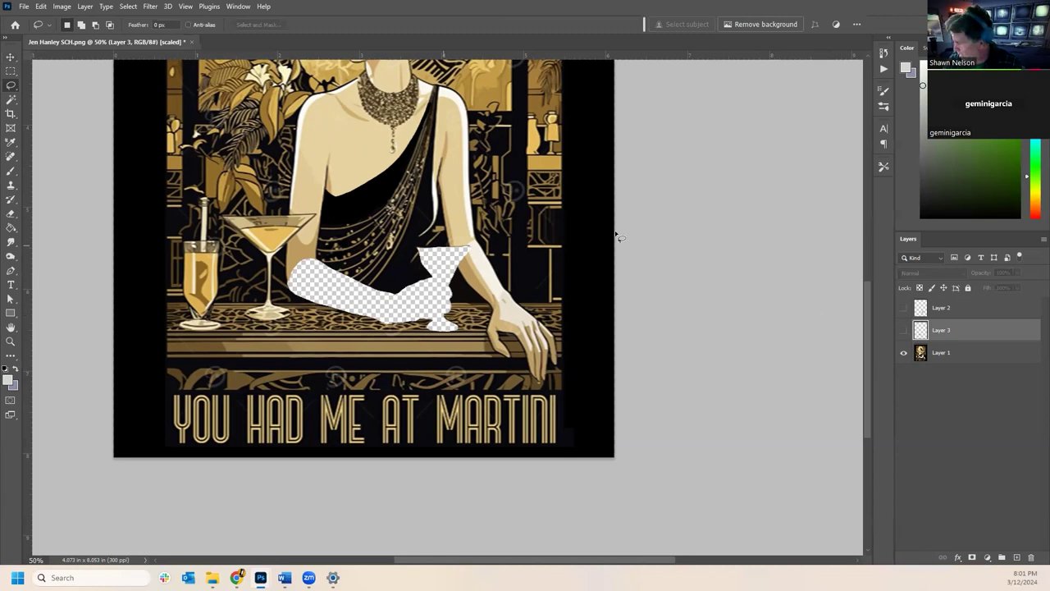
{"action": "left_click_drag", "start_coordinate": [865, 294], "coordinate": [868, 265]}
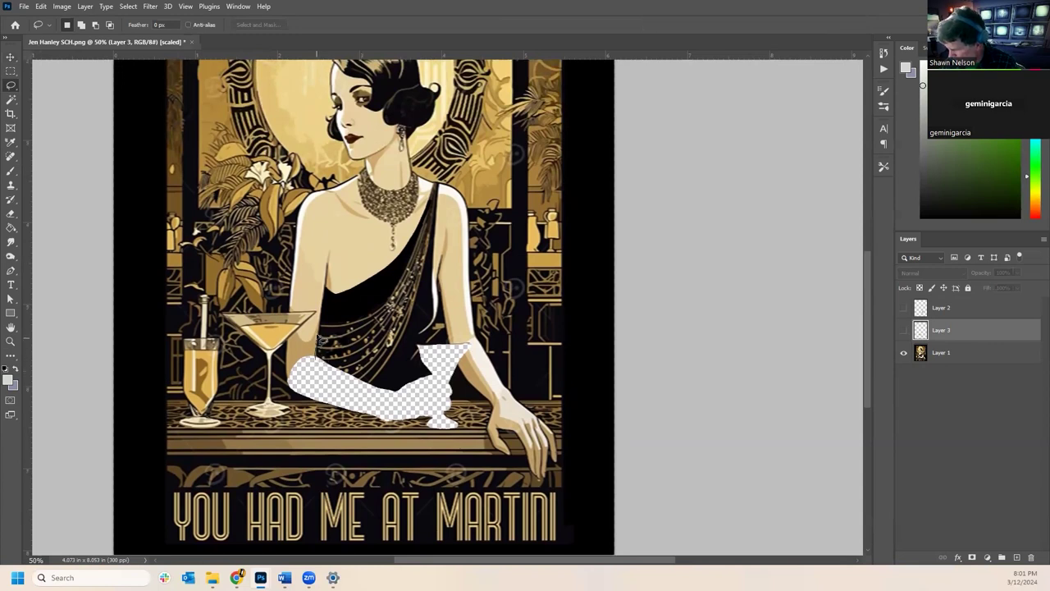
{"action": "mouse_move", "coordinate": [327, 297]}
{"action": "left_mouse_down"}
{"action": "mouse_move", "coordinate": [329, 192]}
{"action": "mouse_move", "coordinate": [306, 199]}
{"action": "mouse_move", "coordinate": [293, 251]}
{"action": "mouse_move", "coordinate": [286, 376]}
{"action": "mouse_move", "coordinate": [293, 384]}
{"action": "mouse_move", "coordinate": [323, 371]}
{"action": "left_mouse_up"}
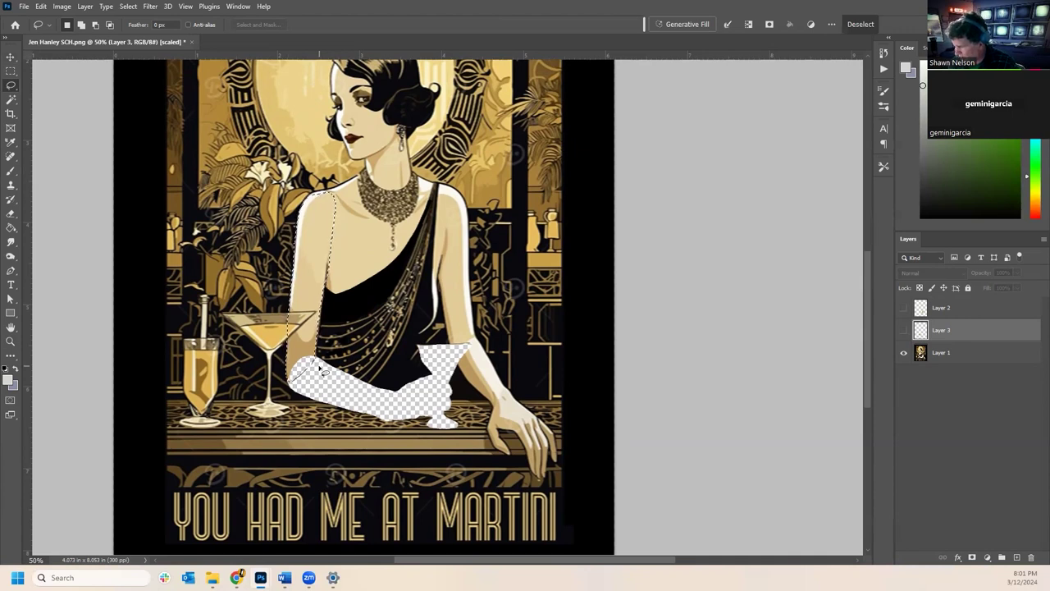
- Re-lasso the upper arm, cut it from Layer 1, and paste it as Layer 4
{"action": "key", "text": "ctrl+d"}
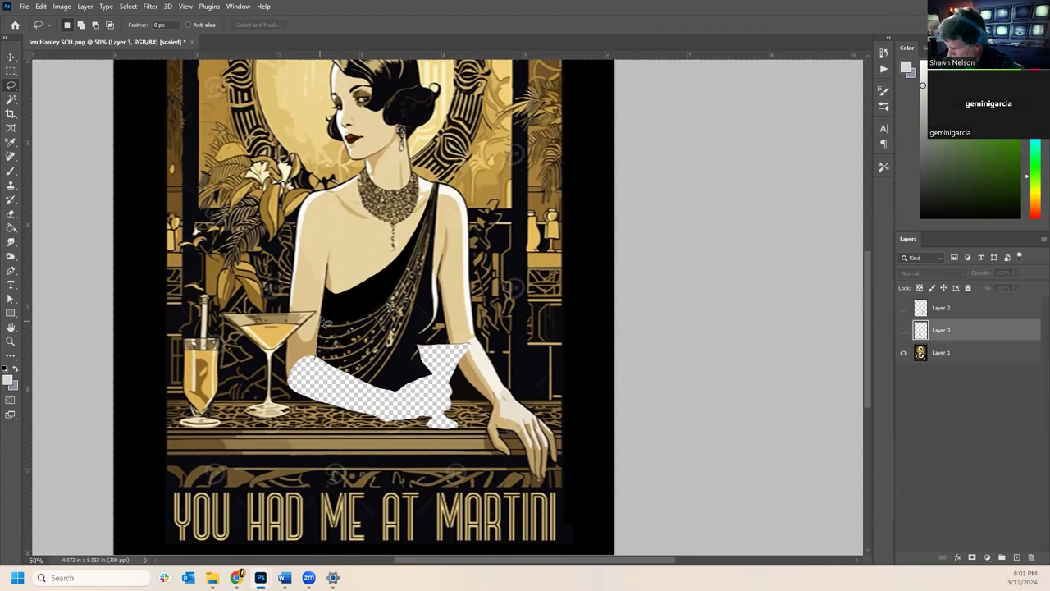
{"action": "mouse_move", "coordinate": [328, 261]}
{"action": "left_mouse_down"}
{"action": "mouse_move", "coordinate": [332, 201]}
{"action": "mouse_move", "coordinate": [317, 194]}
{"action": "mouse_move", "coordinate": [298, 219]}
{"action": "mouse_move", "coordinate": [290, 311]}
{"action": "mouse_move", "coordinate": [319, 317]}
{"action": "mouse_move", "coordinate": [289, 352]}
{"action": "mouse_move", "coordinate": [288, 375]}
{"action": "mouse_move", "coordinate": [293, 384]}
{"action": "mouse_move", "coordinate": [316, 365]}
{"action": "left_mouse_up"}
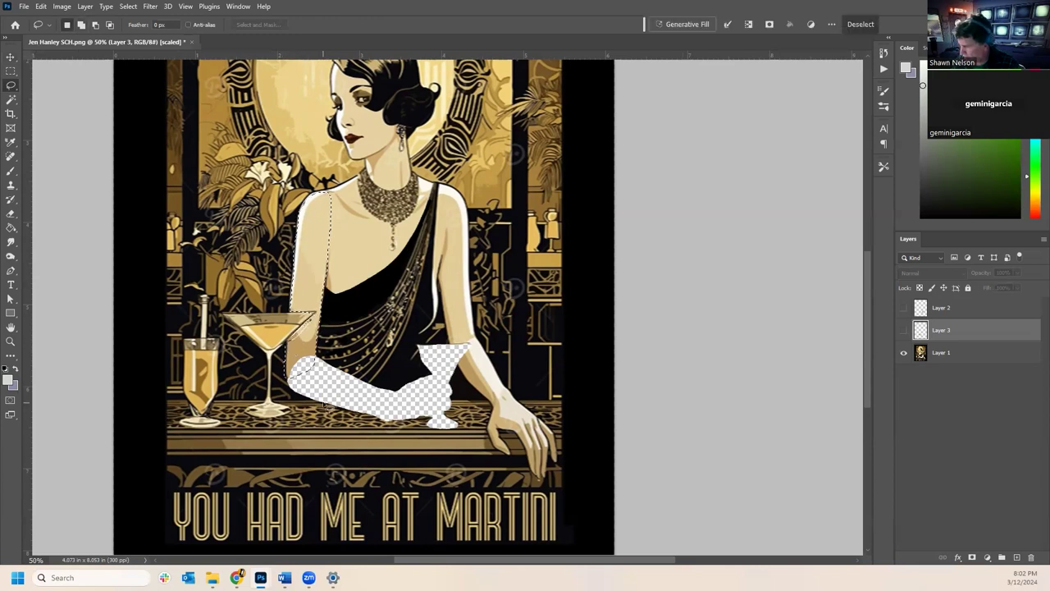
{"action": "mouse_move", "coordinate": [297, 347]}
{"action": "left_mouse_down"}
{"action": "mouse_move", "coordinate": [318, 323]}
{"action": "mouse_move", "coordinate": [297, 348]}
{"action": "left_mouse_up"}
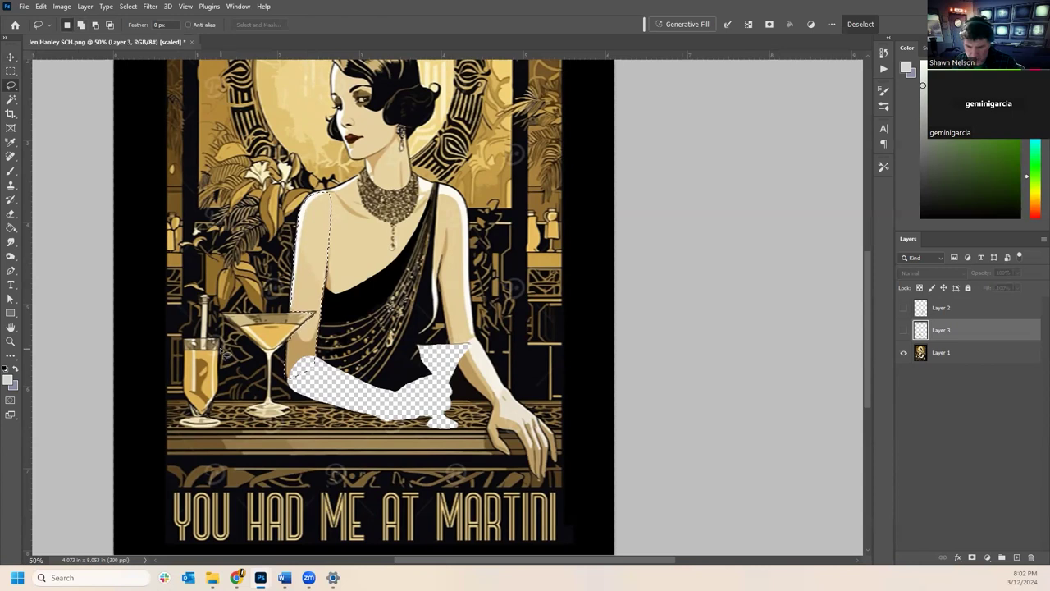
{"action": "left_click", "coordinate": [989, 353]}
{"action": "key", "text": "Delete"}
{"action": "key", "text": "ctrl+d"}
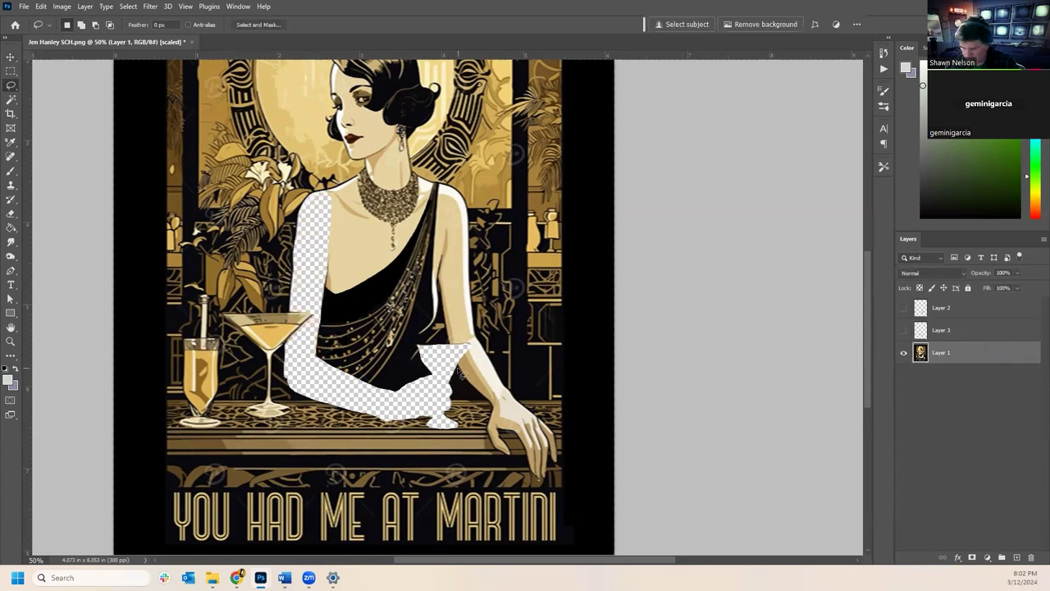
{"action": "key", "text": "ctrl+v"}
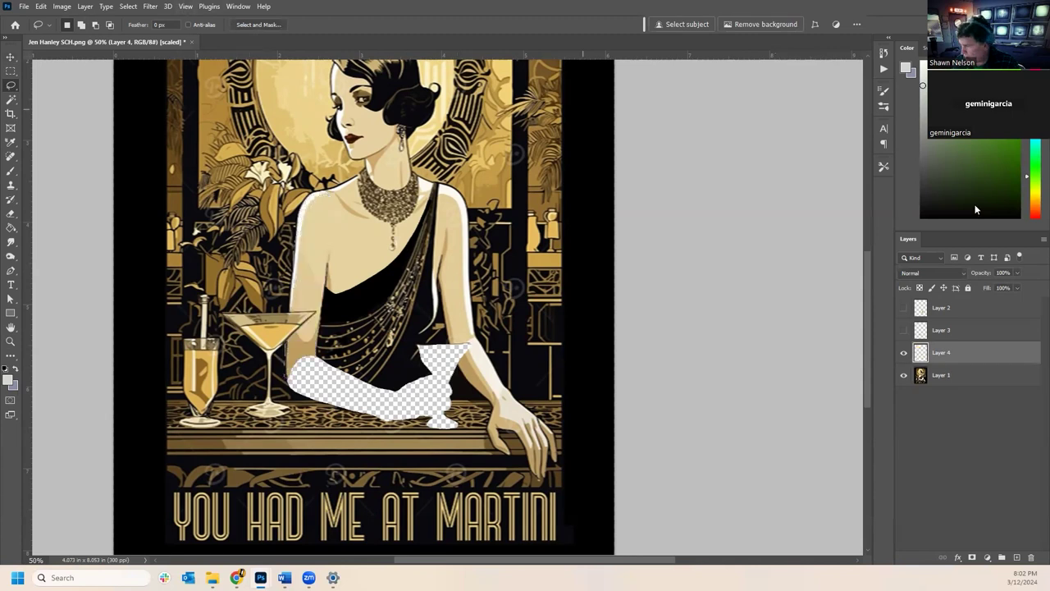
- Rename Layers 4, 3, 2 to 'arm', 'Wrist', 'Hand', show them, and select Layer 1
{"action": "double_click", "coordinate": [946, 353]}
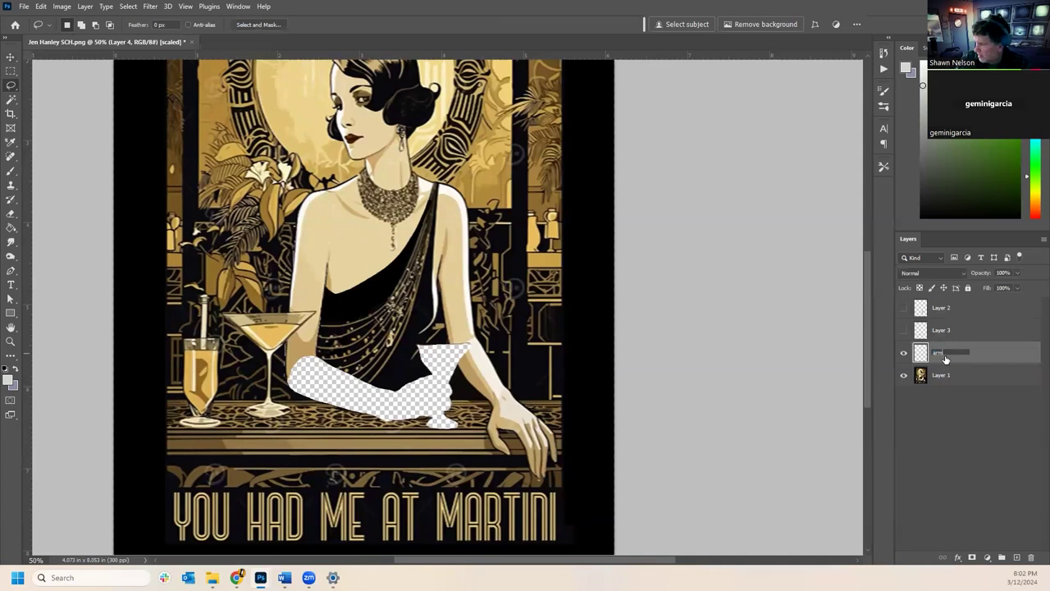
{"action": "double_click", "coordinate": [943, 330]}
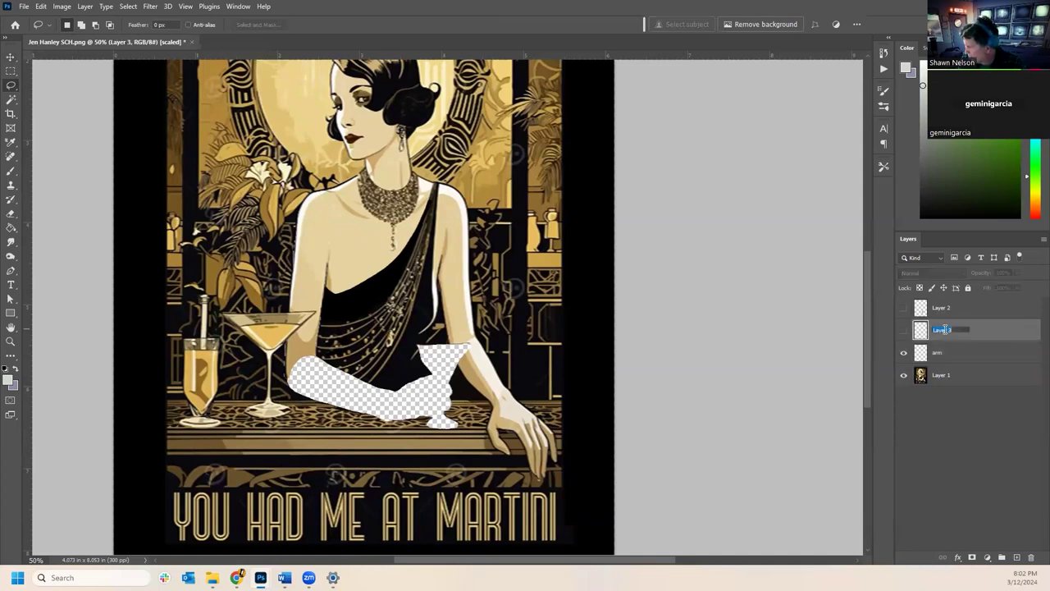
{"action": "left_click", "coordinate": [904, 331]}
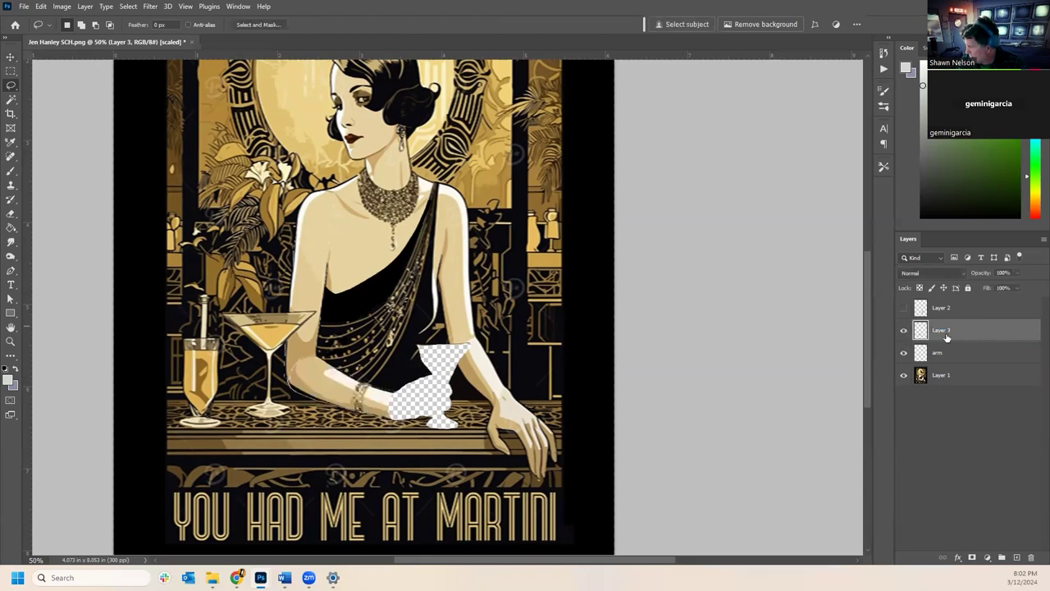
{"action": "double_click", "coordinate": [944, 331]}
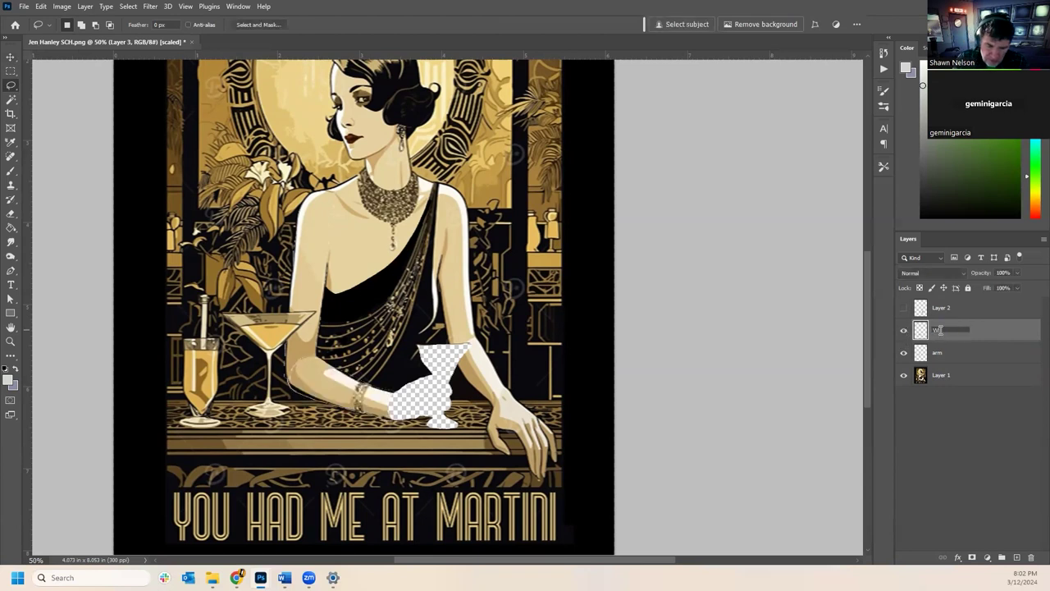
{"action": "key", "text": "Return"}
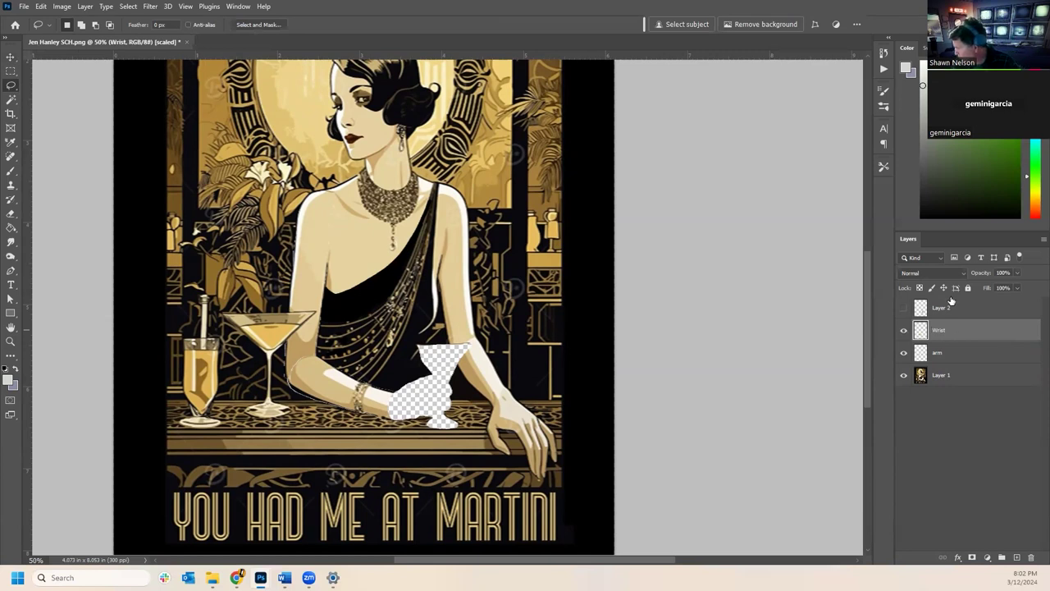
{"action": "left_click", "coordinate": [904, 307]}
{"action": "double_click", "coordinate": [941, 308]}
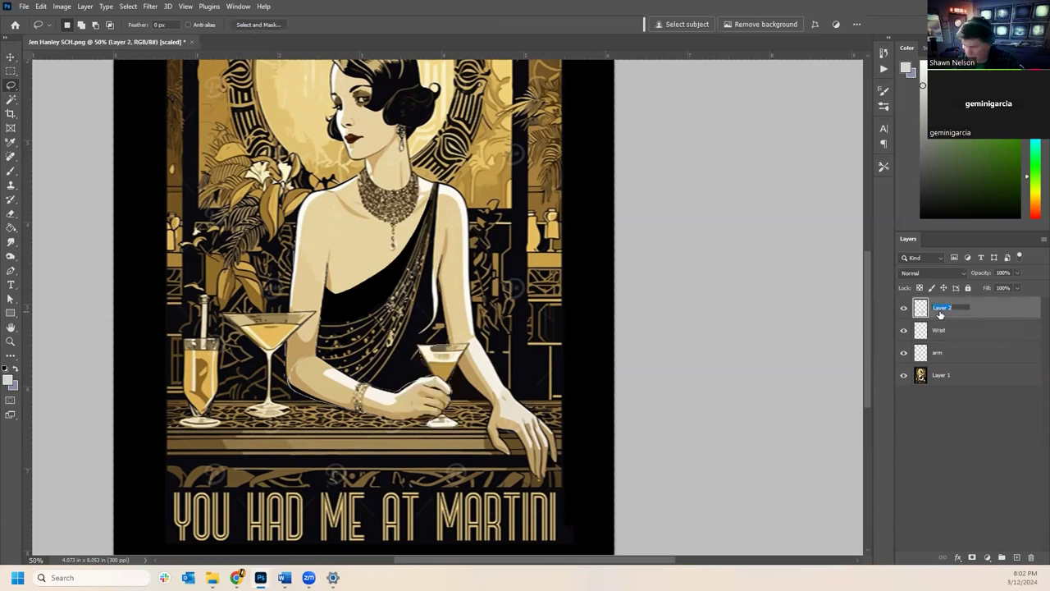
{"action": "key", "text": "Return"}
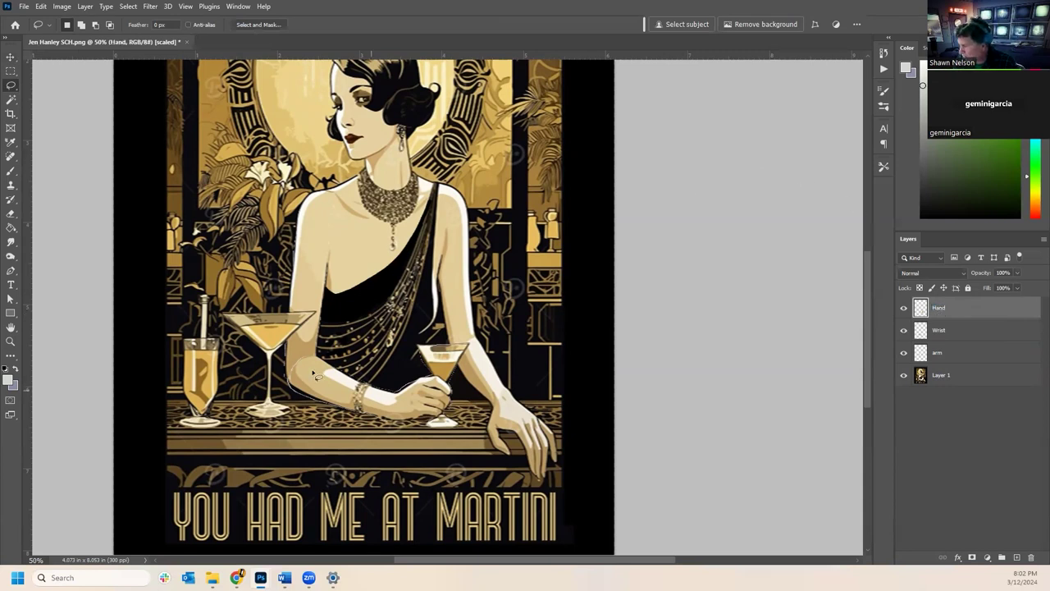
{"action": "left_click", "coordinate": [959, 377]}
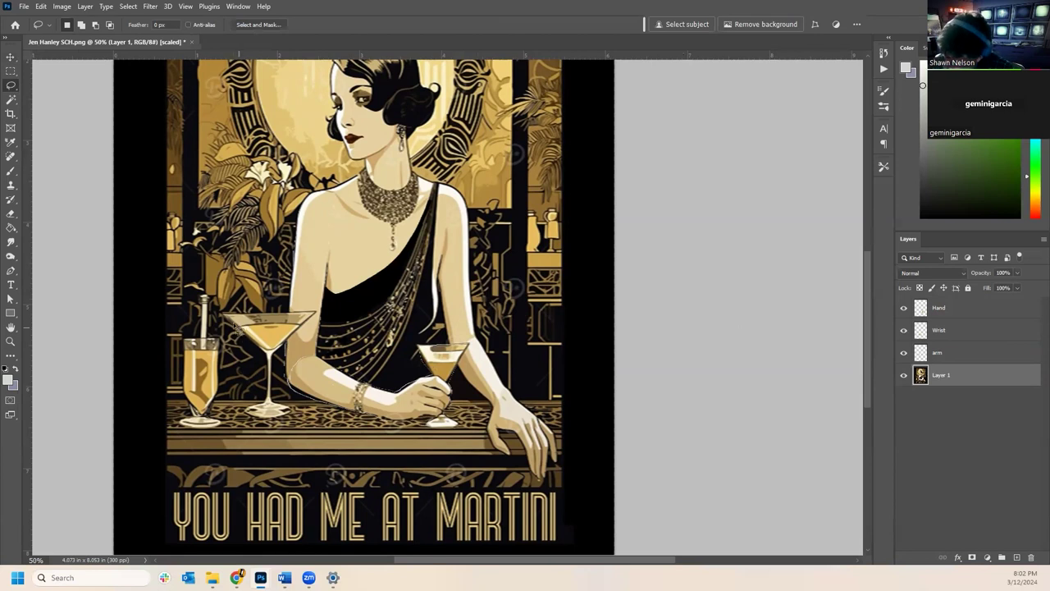
- Polygonal-lasso the left martini glass, cut it from Layer 1, and paste it in place
{"action": "right_click", "coordinate": [11, 85]}
{"action": "left_click", "coordinate": [57, 97]}
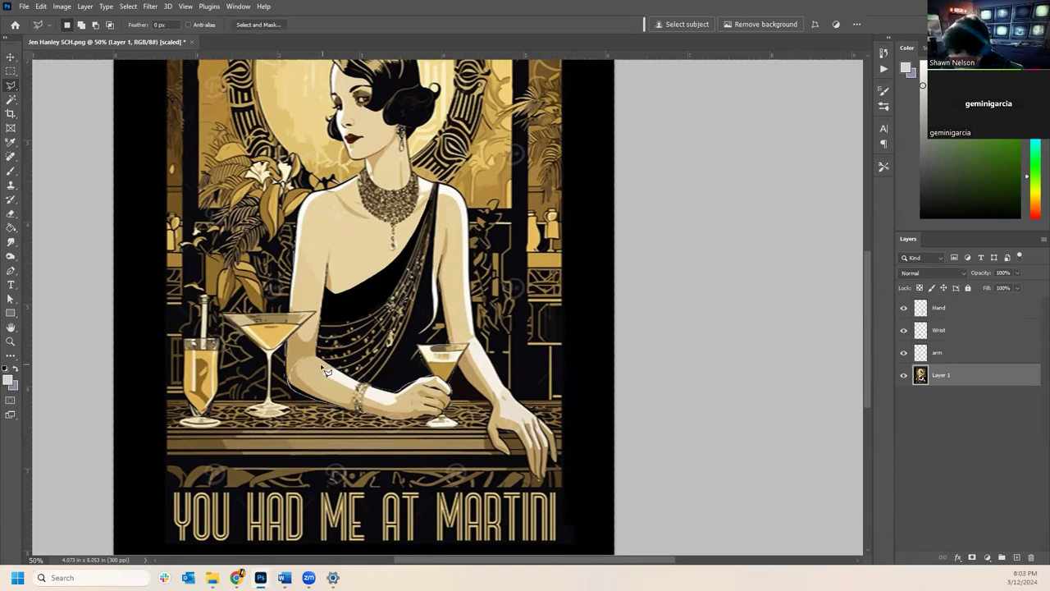
{"action": "left_click", "coordinate": [229, 319]}
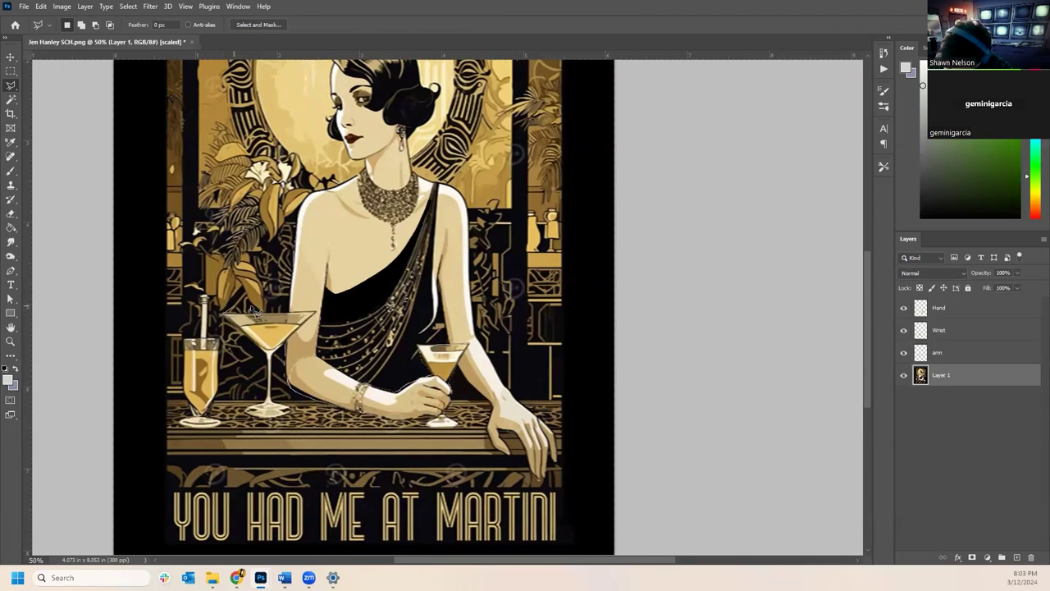
{"action": "left_click", "coordinate": [317, 314]}
{"action": "left_click", "coordinate": [277, 361]}
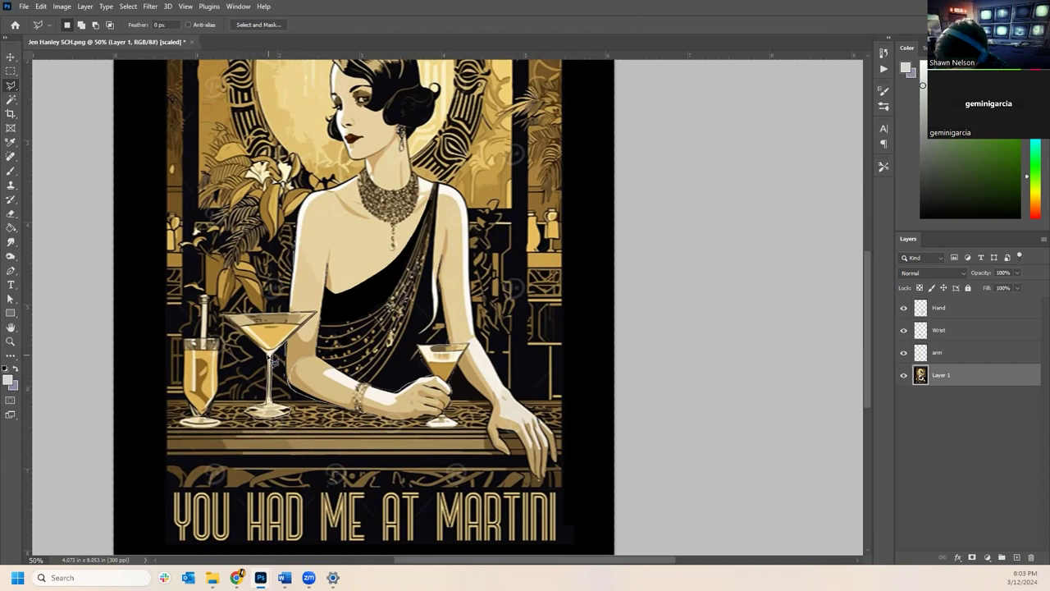
{"action": "left_click", "coordinate": [230, 317]}
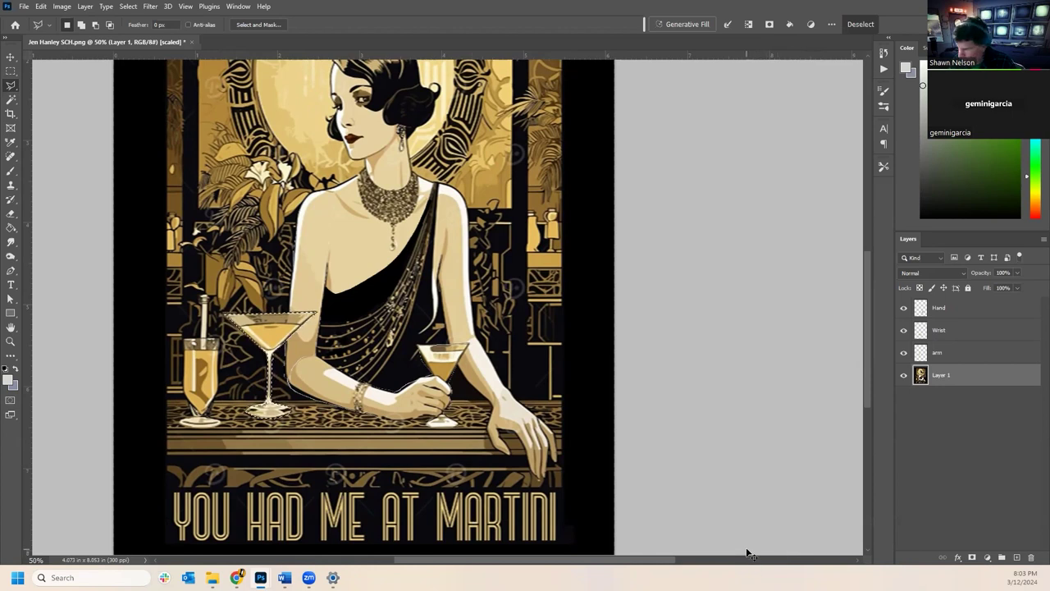
{"action": "key", "text": "Delete"}
{"action": "key", "text": "ctrl+d"}
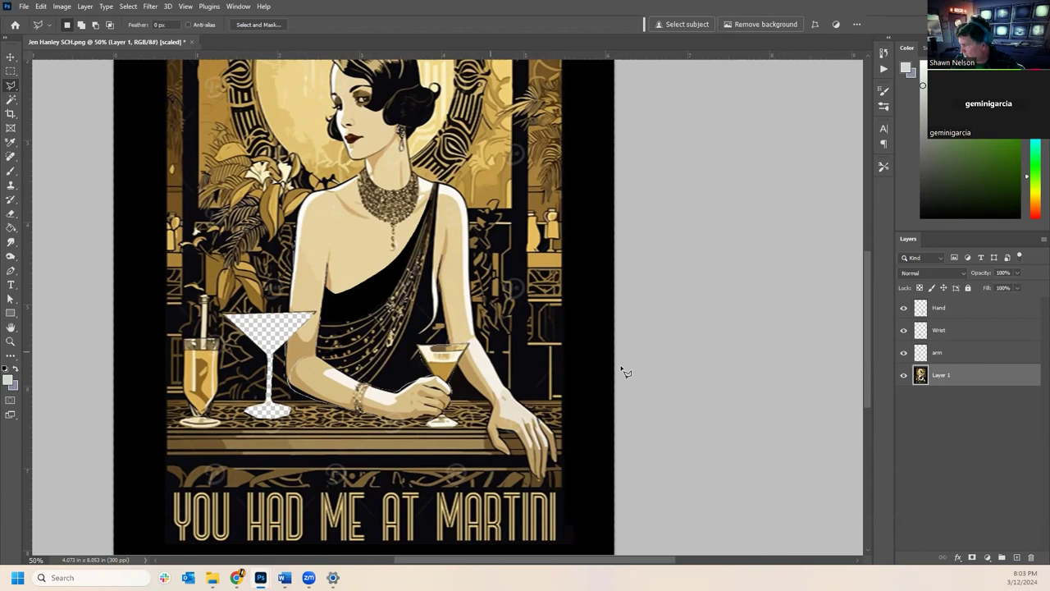
{"action": "key", "text": "ctrl+v"}
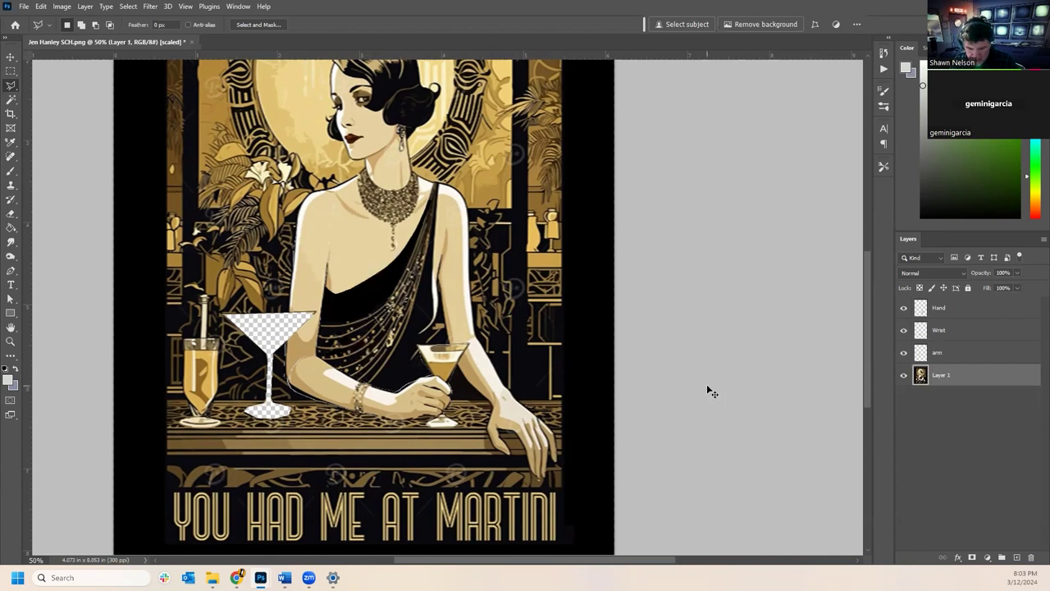
{"action": "key", "text": "ctrl+v"}
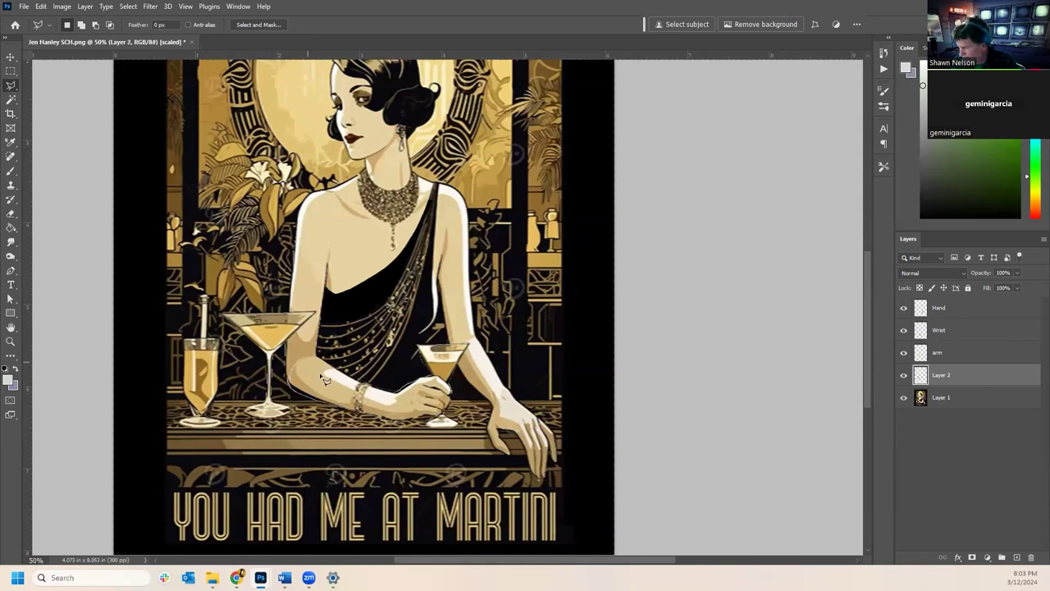
- Name the new layer 'Glass' and move it to the top of the stack
{"action": "double_click", "coordinate": [940, 376]}
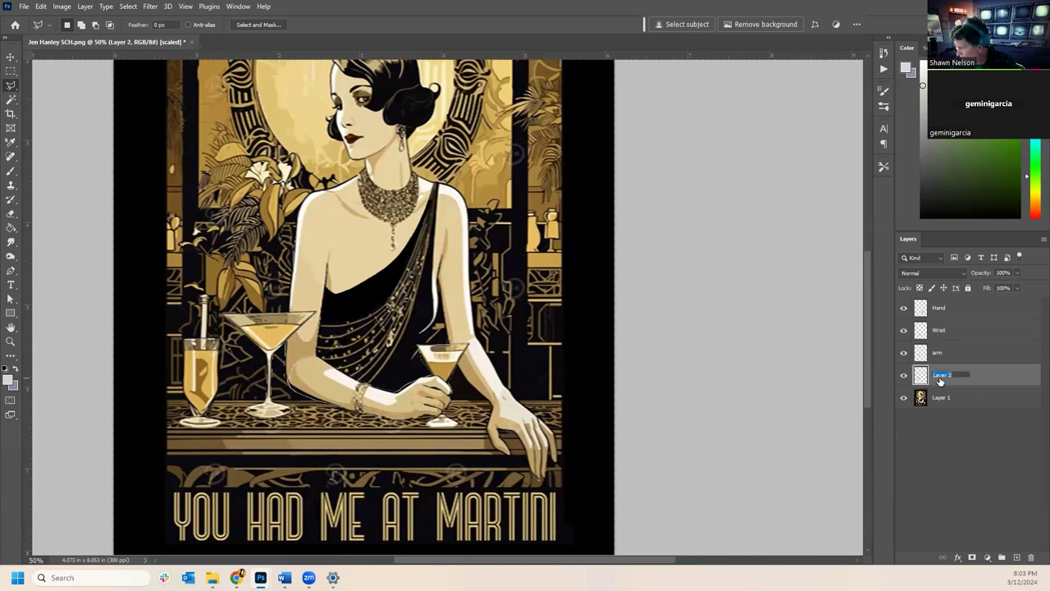
{"action": "type", "text": "glass"}
{"action": "key", "text": "Return"}
{"action": "left_click_drag", "start_coordinate": [933, 376], "coordinate": [925, 303]}
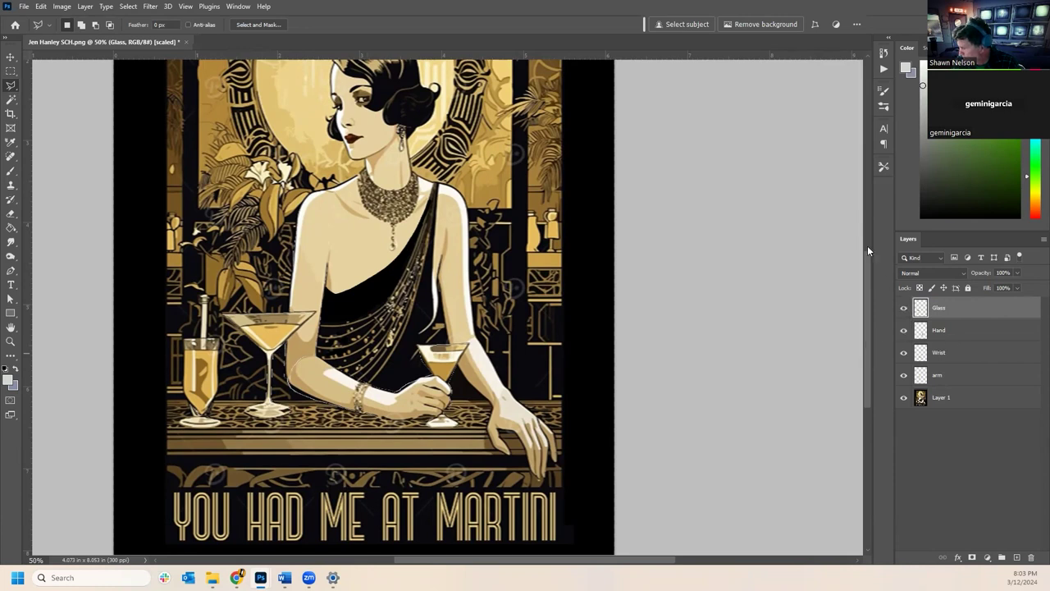
- With the freehand Lasso, trace a selection around the woman's head and neck
{"action": "left_click_drag", "start_coordinate": [870, 325], "coordinate": [854, 276]}
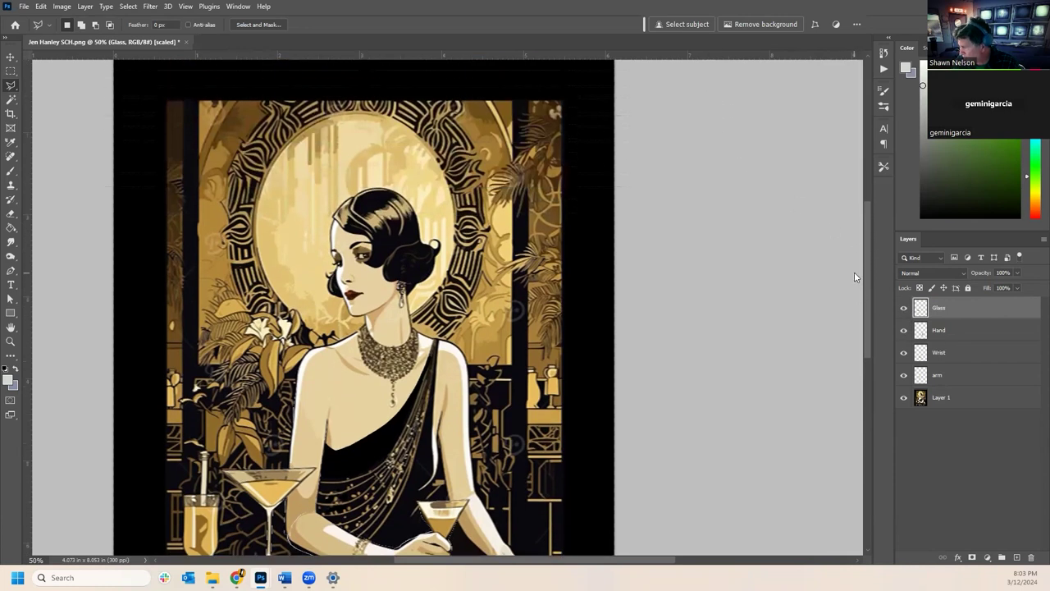
{"action": "right_click", "coordinate": [11, 84]}
{"action": "left_click", "coordinate": [82, 83]}
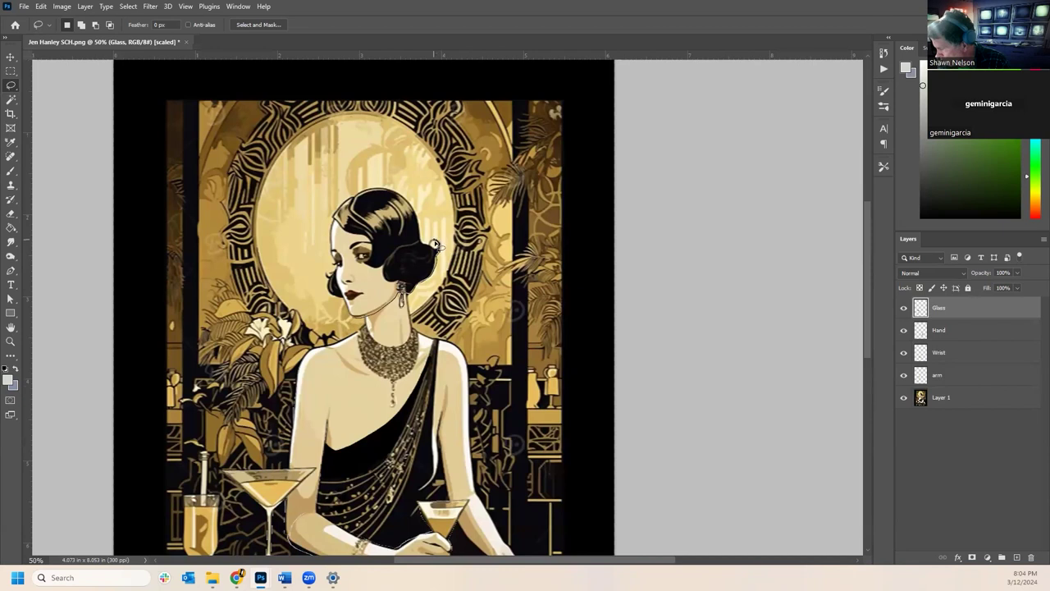
{"action": "left_click_drag", "start_coordinate": [420, 223], "coordinate": [385, 194]}
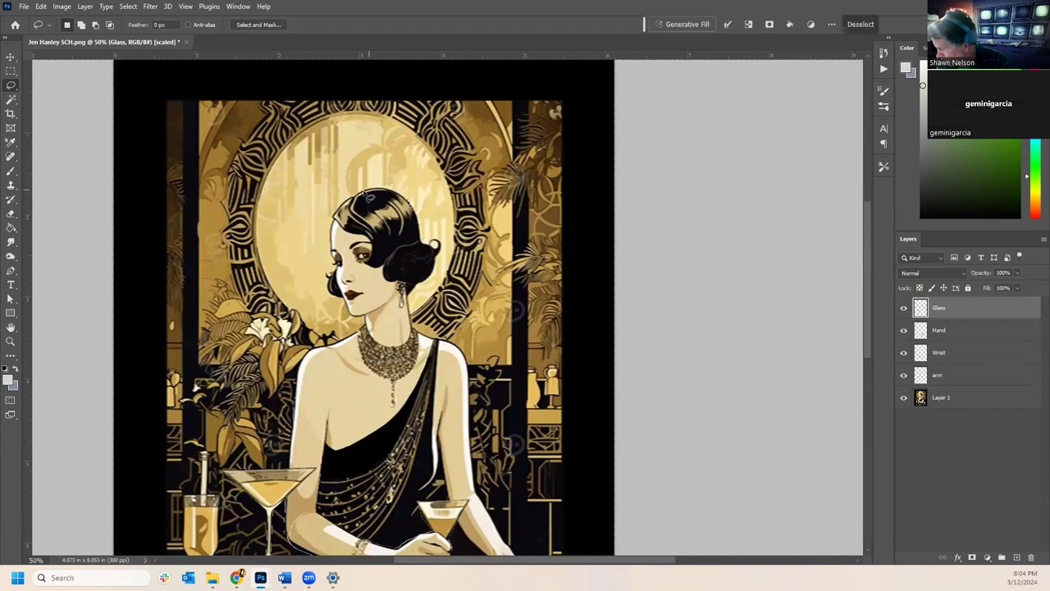
{"action": "left_click", "coordinate": [351, 314]}
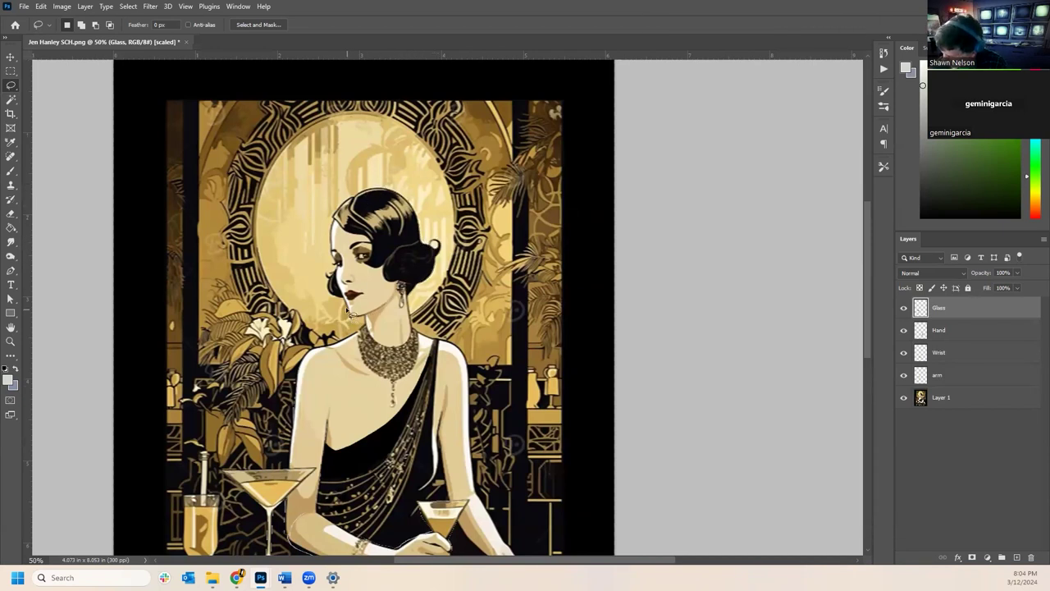
{"action": "mouse_move", "coordinate": [327, 292]}
{"action": "left_mouse_down"}
{"action": "mouse_move", "coordinate": [368, 327]}
{"action": "mouse_move", "coordinate": [330, 294]}
{"action": "mouse_move", "coordinate": [338, 212]}
{"action": "mouse_move", "coordinate": [351, 198]}
{"action": "mouse_move", "coordinate": [394, 195]}
{"action": "mouse_move", "coordinate": [443, 259]}
{"action": "left_mouse_up"}
{"action": "left_click", "coordinate": [360, 321]}
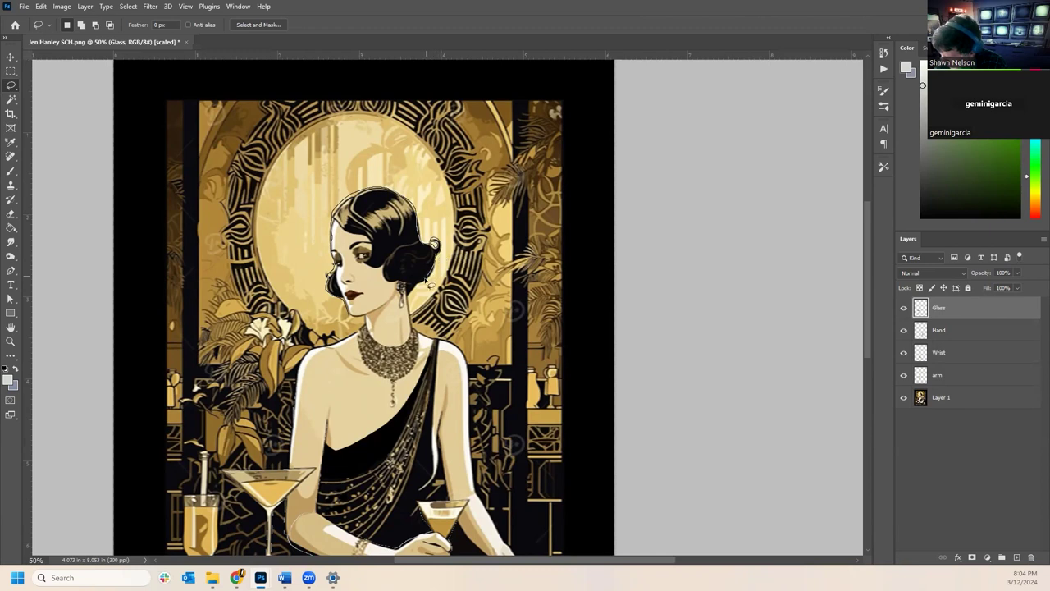
{"action": "mouse_move", "coordinate": [418, 292]}
{"action": "left_mouse_down"}
{"action": "mouse_move", "coordinate": [353, 318]}
{"action": "mouse_move", "coordinate": [357, 329]}
{"action": "left_mouse_up"}
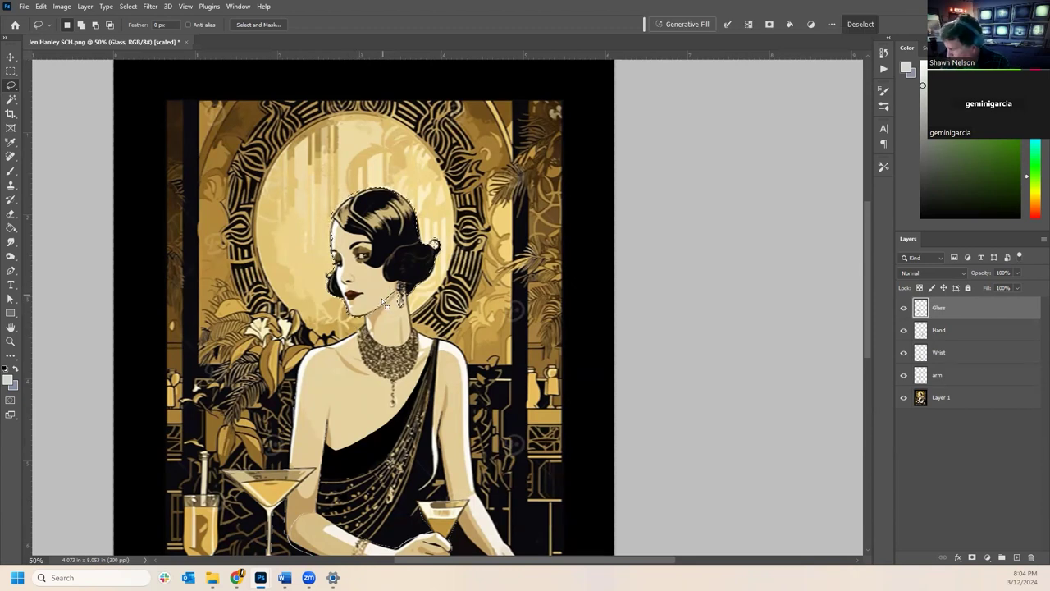
{"action": "mouse_move", "coordinate": [402, 295]}
{"action": "left_mouse_down"}
{"action": "mouse_move", "coordinate": [370, 323]}
{"action": "mouse_move", "coordinate": [402, 289]}
{"action": "left_mouse_up"}
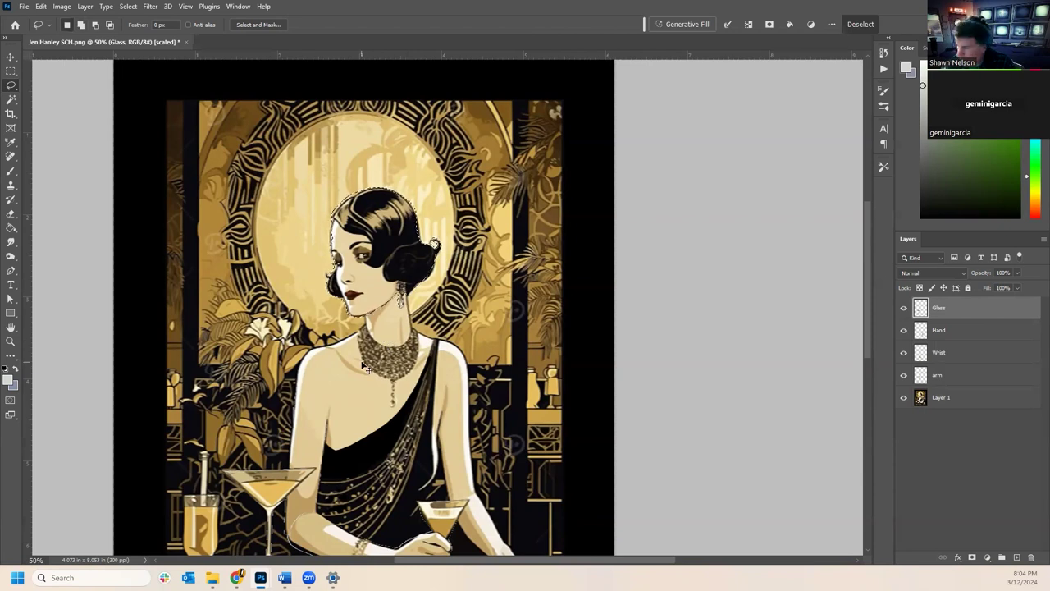
- Cut the head from Layer 1 onto a layer named 'Head' and hide all part layers
{"action": "left_click", "coordinate": [976, 397]}
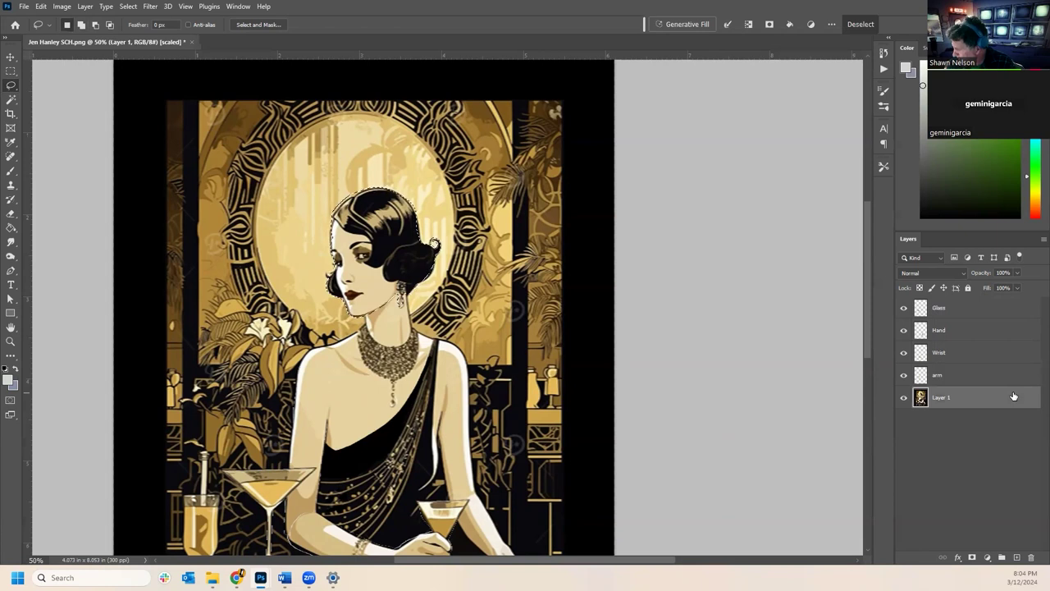
{"action": "key", "text": "ctrl+x"}
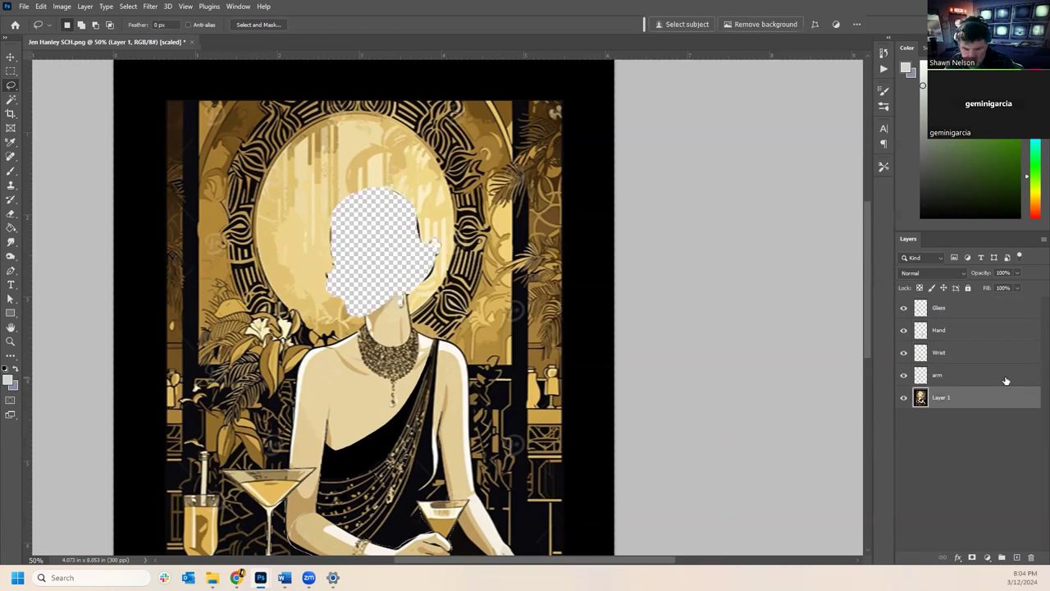
{"action": "key", "text": "ctrl+v"}
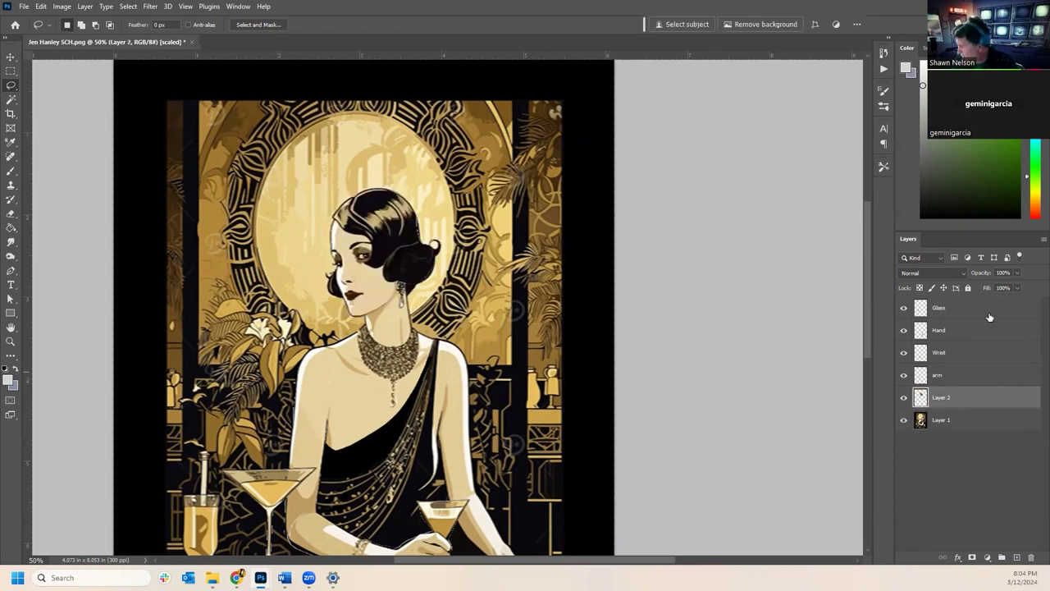
{"action": "double_click", "coordinate": [942, 397]}
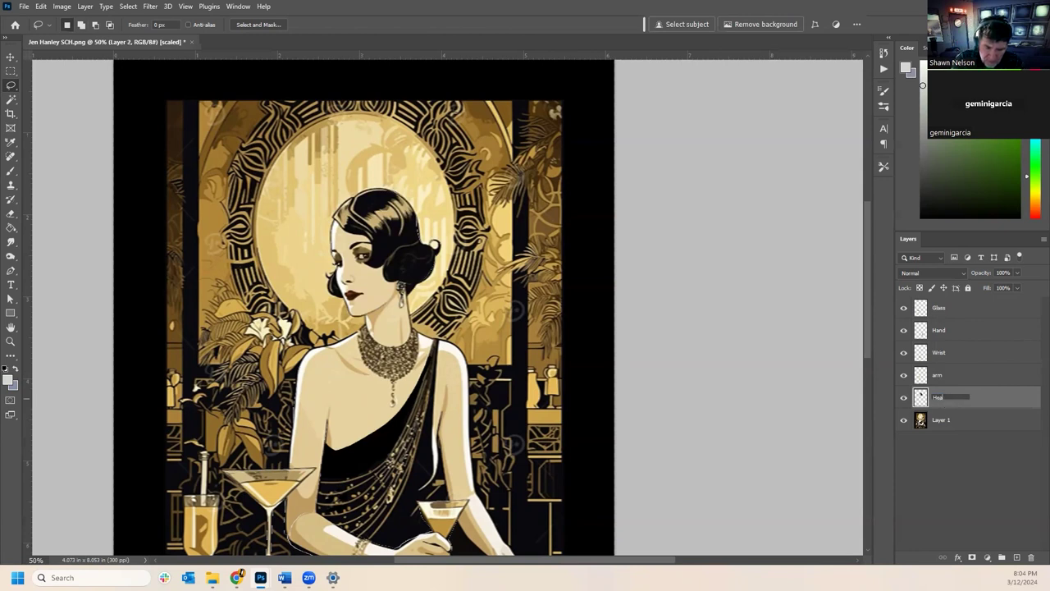
{"action": "key", "text": "Return"}
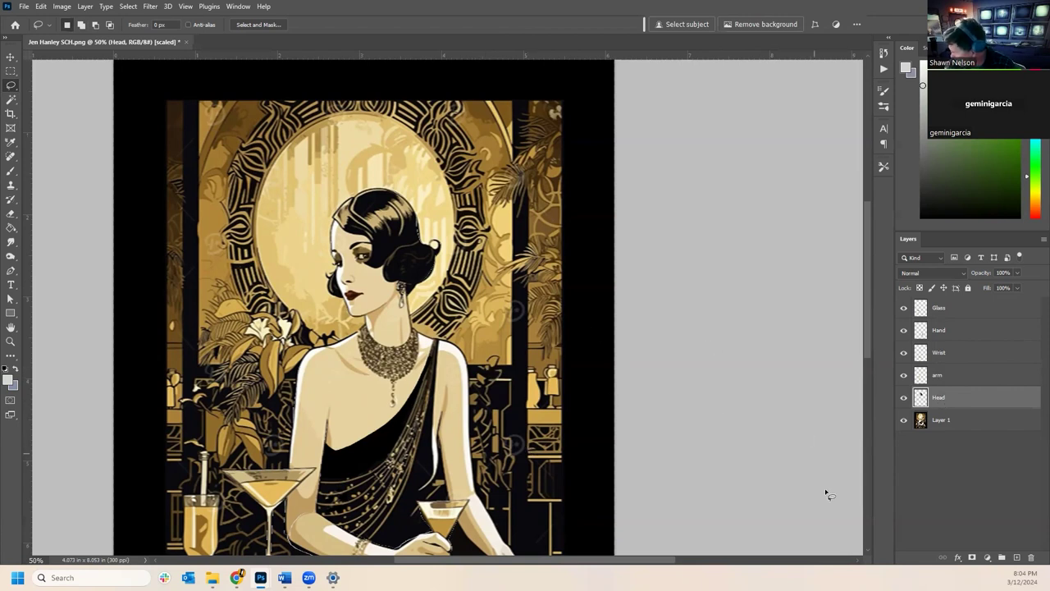
{"action": "left_click_drag", "start_coordinate": [905, 312], "coordinate": [883, 399]}
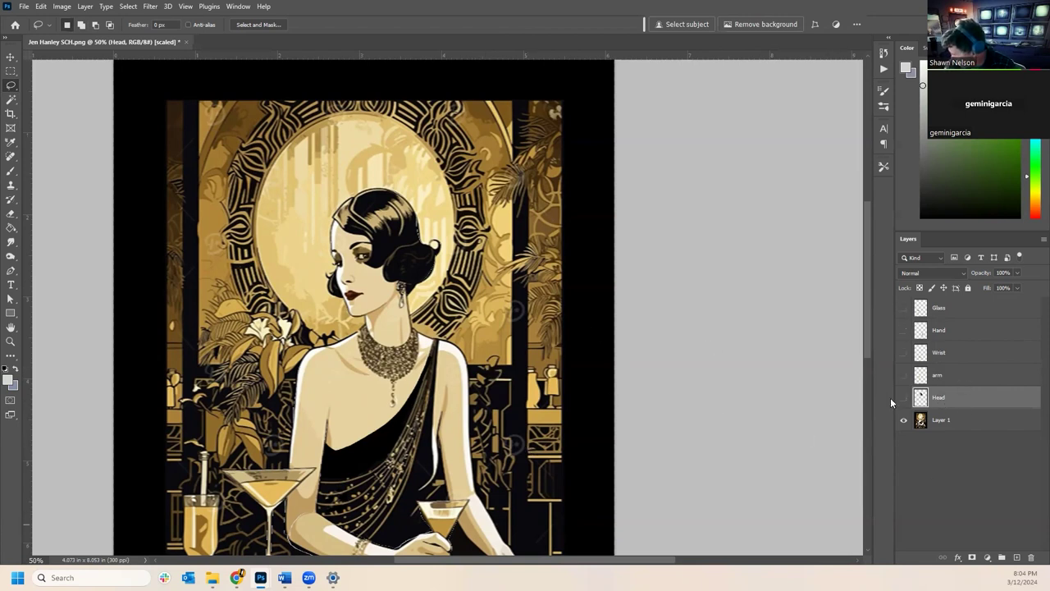
- Select the head hole on Layer 1 and run a prompt-less Generative Fill, giving three variations
{"action": "scroll", "coordinate": [367, 282], "scroll_direction": "down", "scroll_amount": 3}
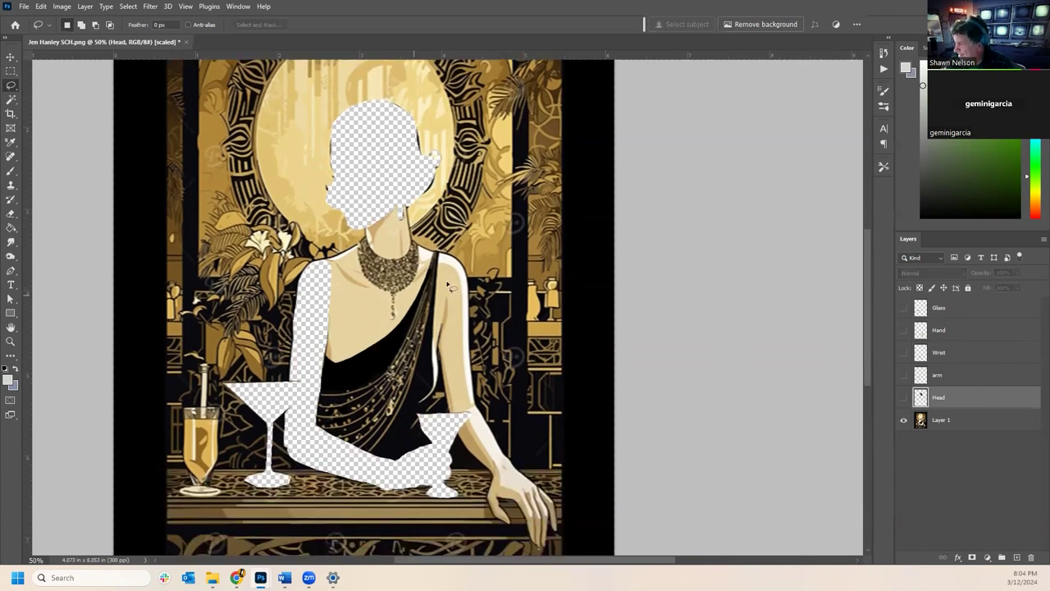
{"action": "scroll", "coordinate": [498, 239], "scroll_direction": "up", "scroll_amount": 2}
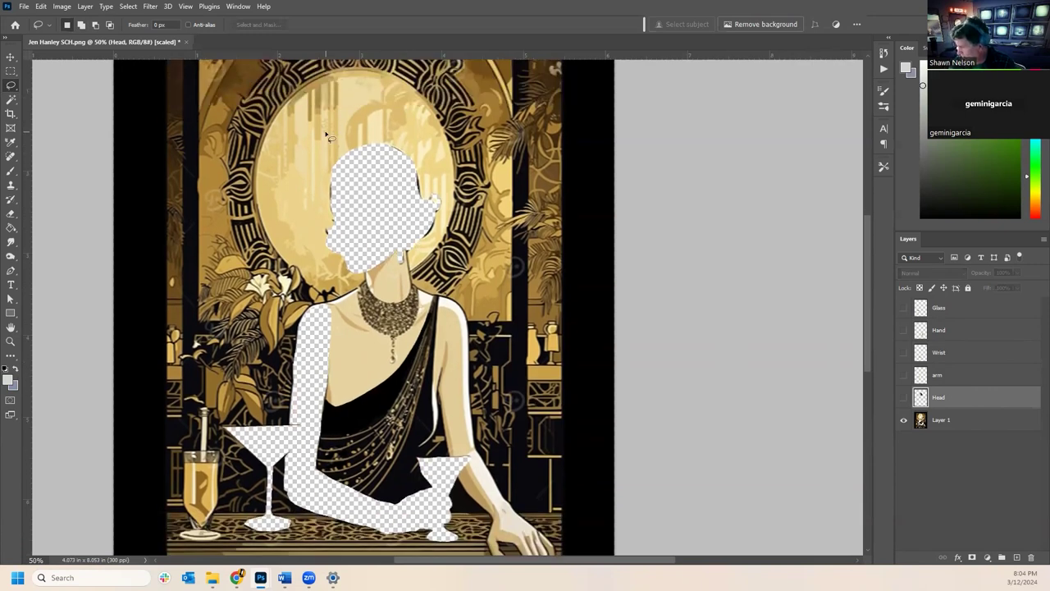
{"action": "left_click", "coordinate": [967, 418]}
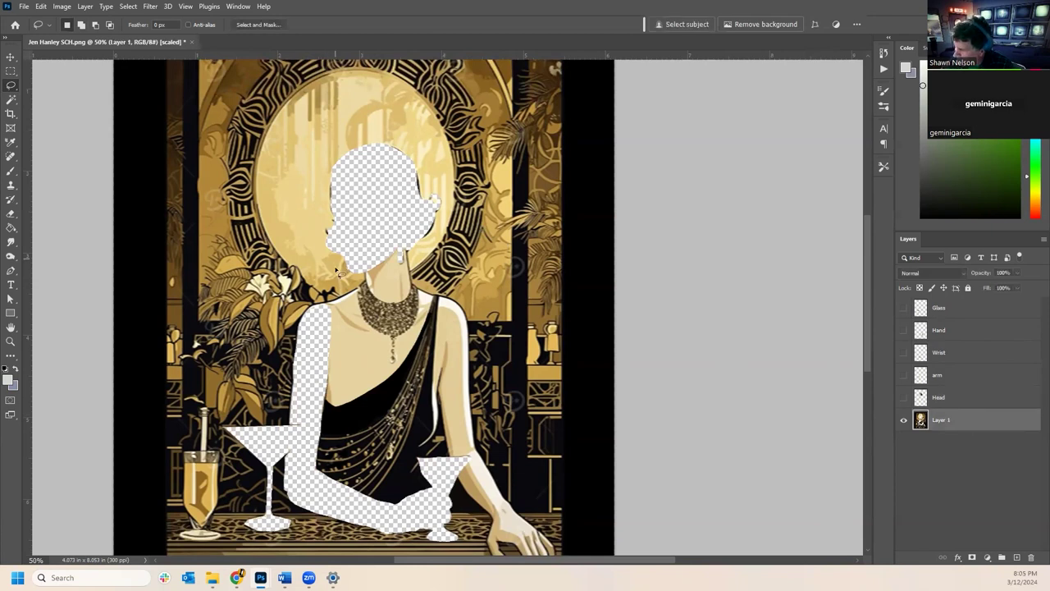
{"action": "mouse_move", "coordinate": [354, 278]}
{"action": "left_mouse_down"}
{"action": "mouse_move", "coordinate": [434, 235]}
{"action": "mouse_move", "coordinate": [441, 185]}
{"action": "mouse_move", "coordinate": [405, 122]}
{"action": "mouse_move", "coordinate": [326, 129]}
{"action": "mouse_move", "coordinate": [300, 201]}
{"action": "mouse_move", "coordinate": [305, 255]}
{"action": "mouse_move", "coordinate": [361, 280]}
{"action": "left_mouse_up"}
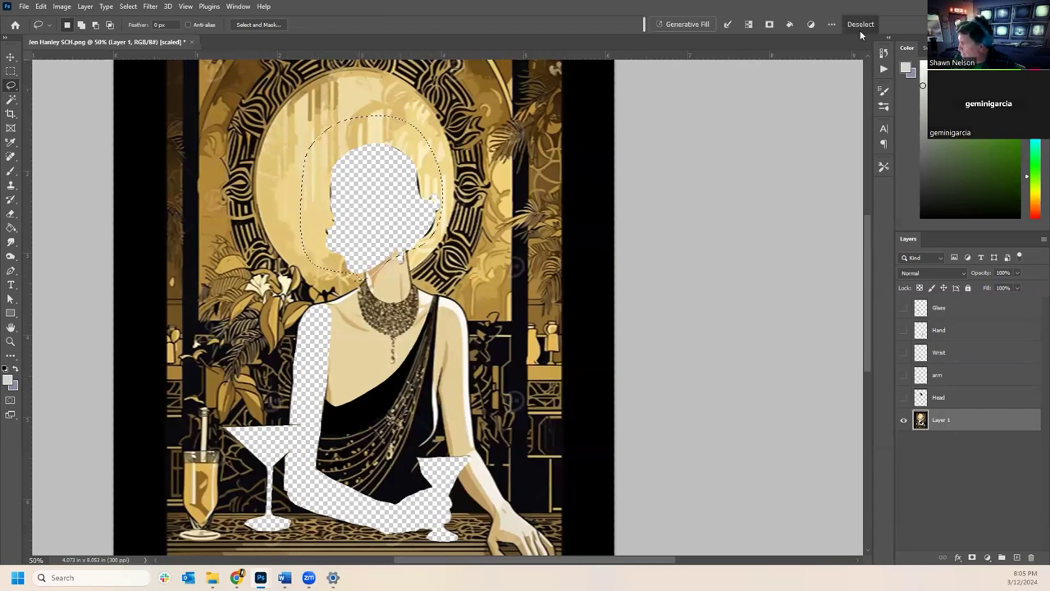
{"action": "left_click", "coordinate": [686, 24]}
{"action": "left_click", "coordinate": [877, 26]}
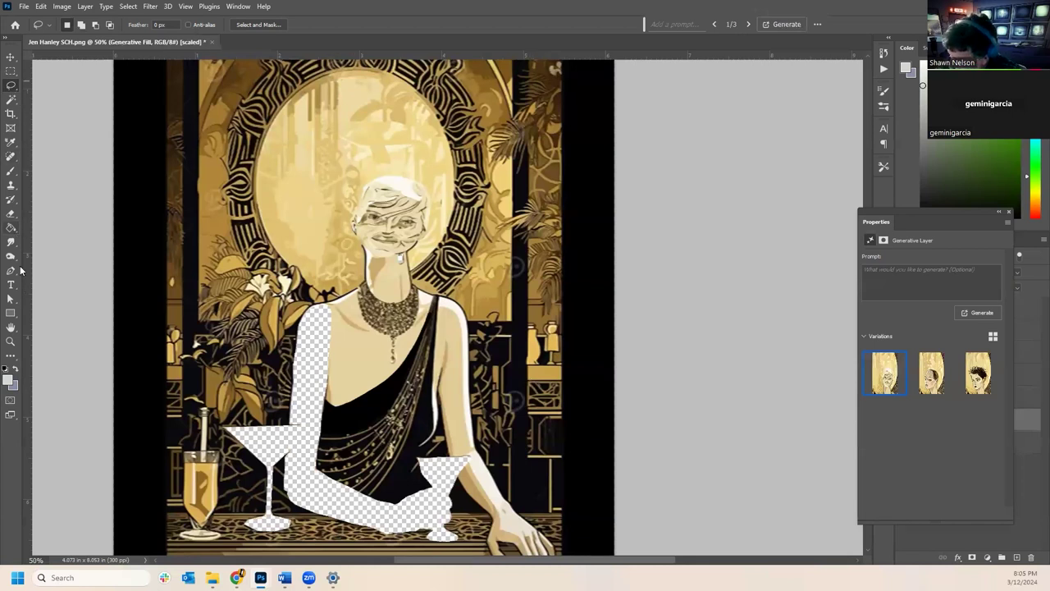
- Pick the Clone Stamp tool and preview the three generated face variations
{"action": "left_click", "coordinate": [14, 217]}
{"action": "left_click", "coordinate": [10, 185]}
{"action": "left_click", "coordinate": [990, 368]}
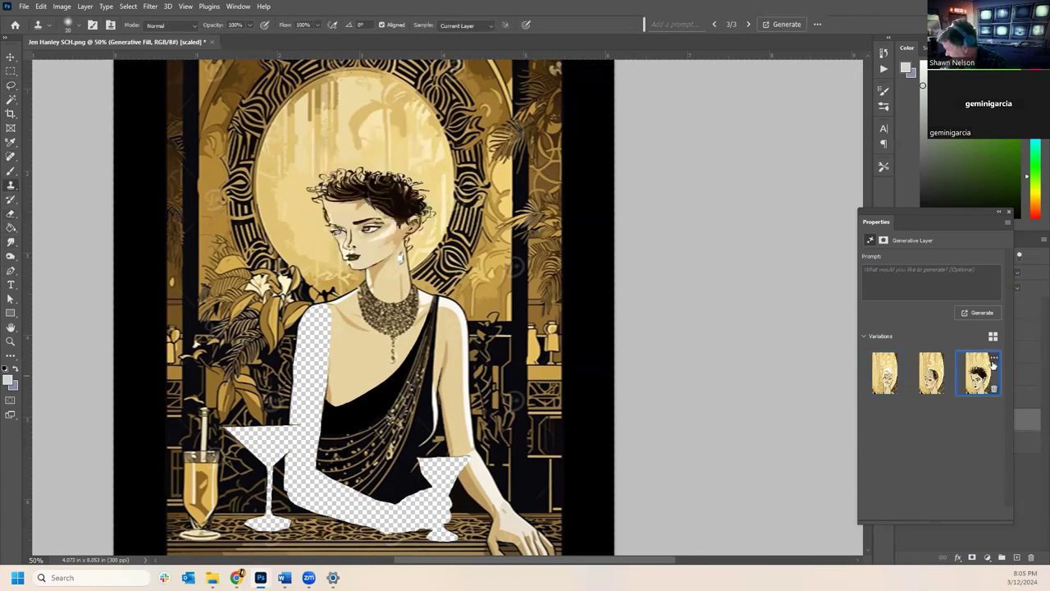
{"action": "left_click", "coordinate": [931, 374]}
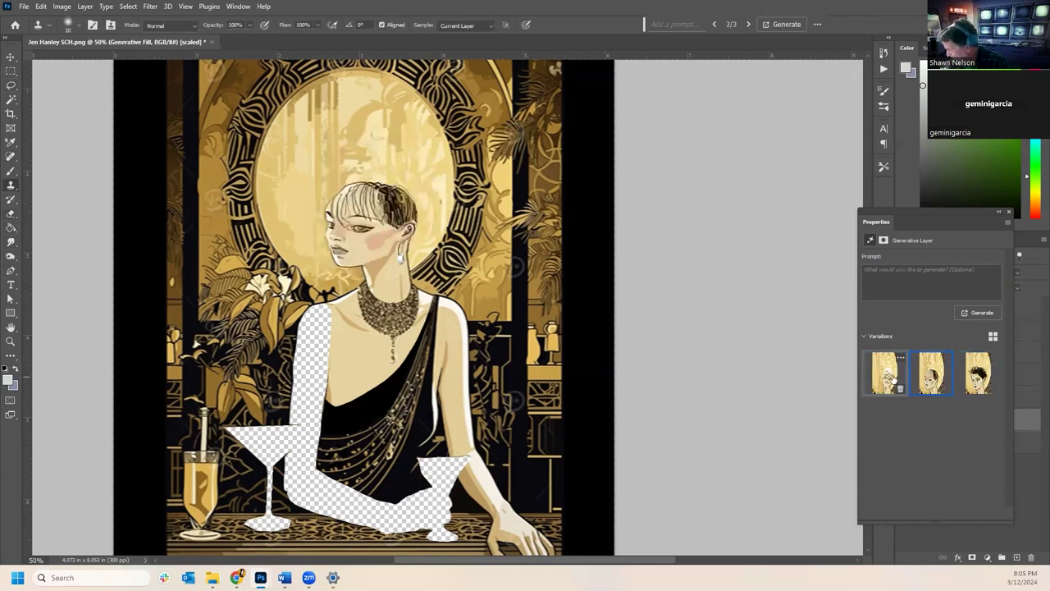
{"action": "left_click", "coordinate": [887, 375]}
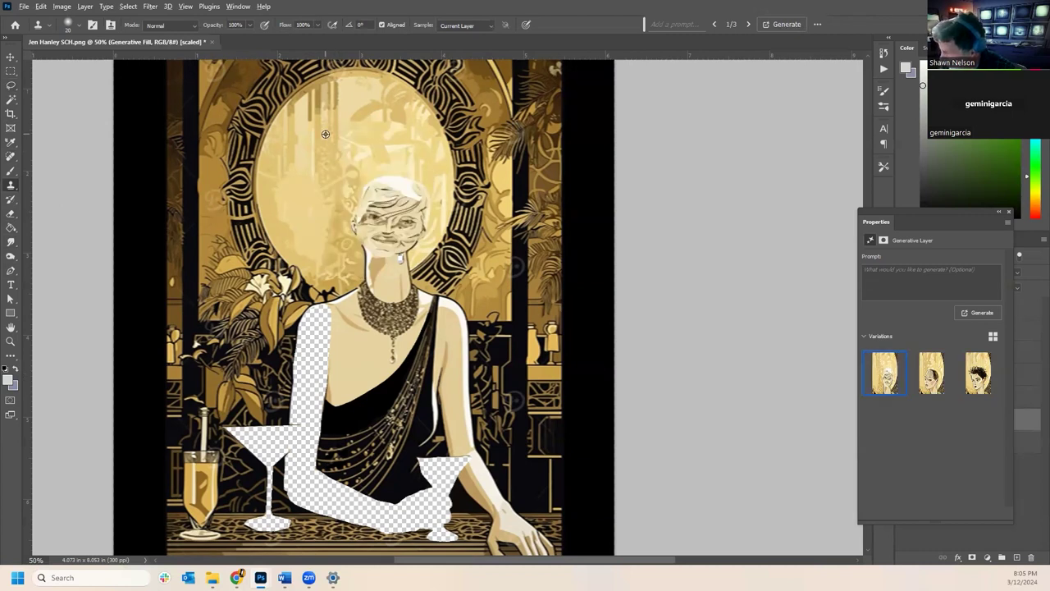
- Enlarge the clone brush to 175 and delete the Generative Fill layer
{"action": "key", "text": "bracketright"}
{"action": "key", "text": "bracketright"}
{"action": "key", "text": "bracketright"}
{"action": "key", "text": "bracketright"}
{"action": "key", "text": "bracketright"}
{"action": "key", "text": "bracketright"}
{"action": "key", "text": "bracketright"}
{"action": "key", "text": "bracketright"}
{"action": "key", "text": "bracketright"}
{"action": "key", "text": "bracketright"}
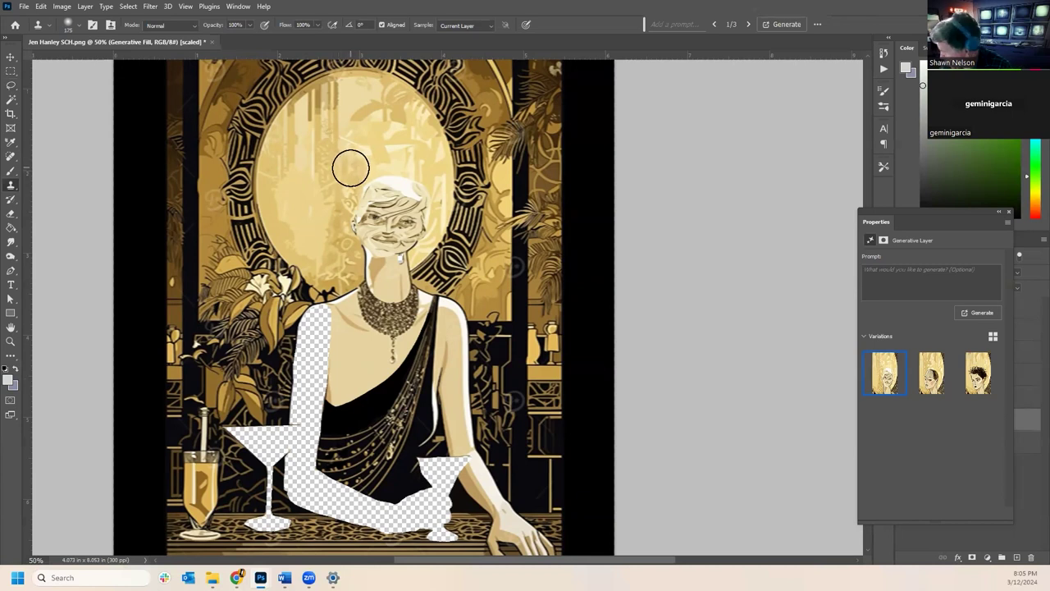
{"action": "left_click", "coordinate": [1010, 213]}
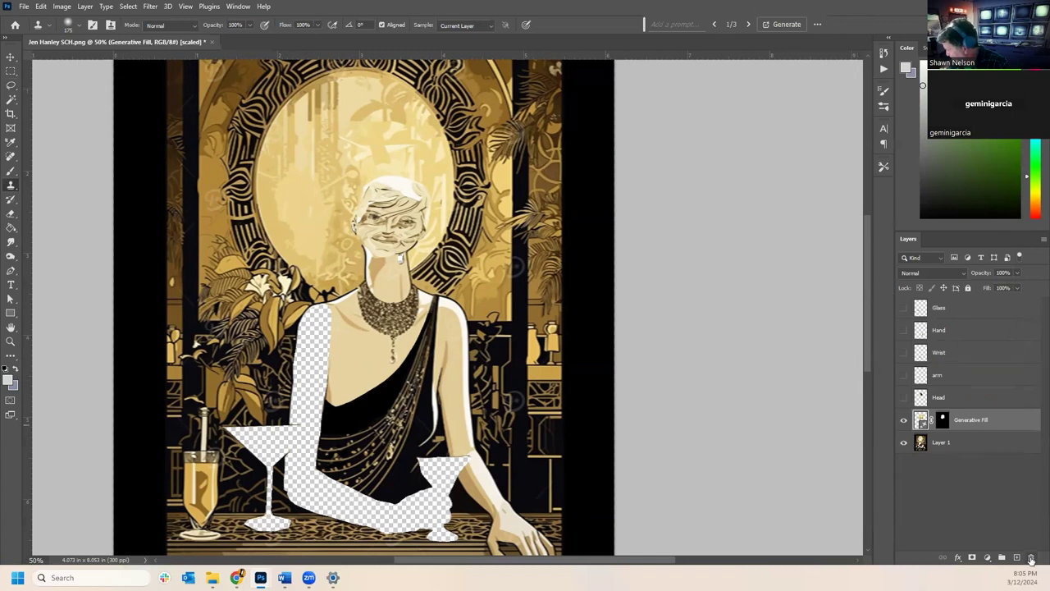
{"action": "left_click", "coordinate": [1031, 558]}
{"action": "left_click", "coordinate": [484, 215]}
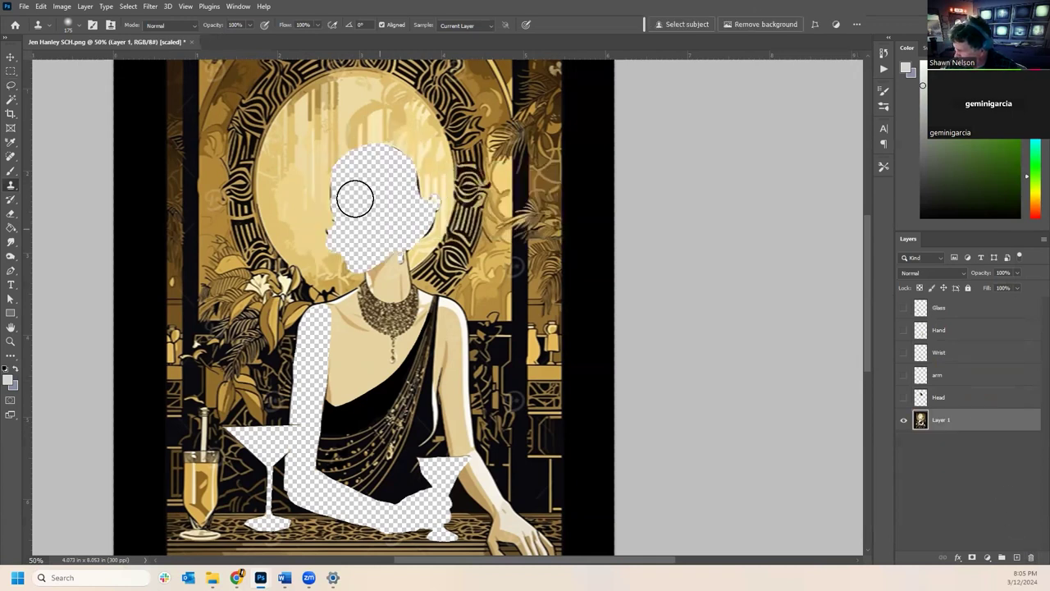
- Sample the halo and clone background texture over the transparent head hole on Layer 1
{"action": "left_click", "coordinate": [288, 166], "text": "alt"}
{"action": "mouse_move", "coordinate": [323, 175]}
{"action": "left_mouse_down"}
{"action": "mouse_move", "coordinate": [344, 174]}
{"action": "mouse_move", "coordinate": [335, 248]}
{"action": "left_mouse_up"}
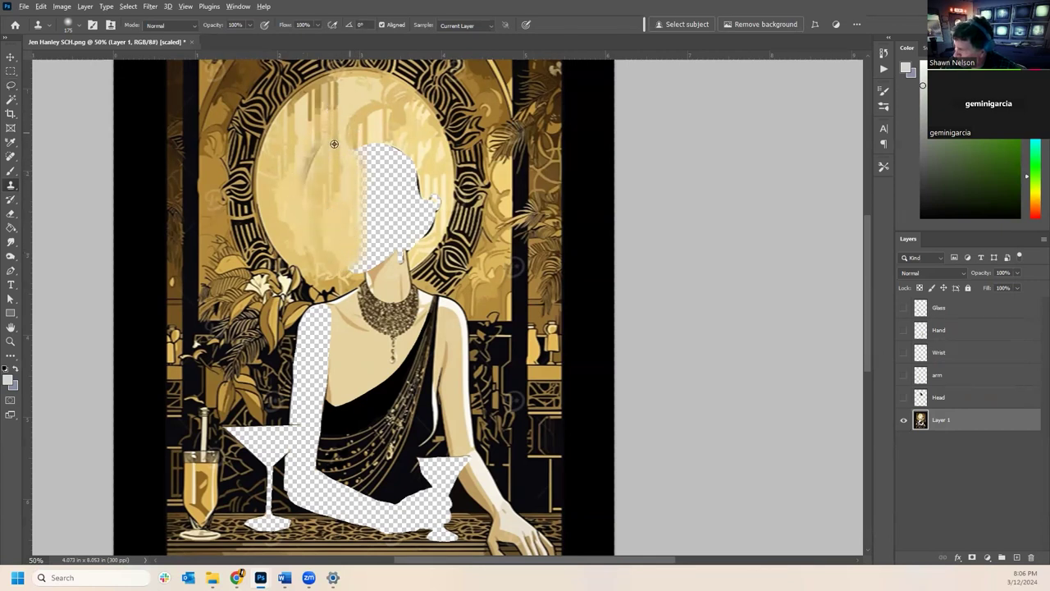
{"action": "mouse_move", "coordinate": [367, 154]}
{"action": "left_mouse_down"}
{"action": "mouse_move", "coordinate": [370, 254]}
{"action": "mouse_move", "coordinate": [364, 227]}
{"action": "mouse_move", "coordinate": [362, 251]}
{"action": "mouse_move", "coordinate": [347, 238]}
{"action": "mouse_move", "coordinate": [339, 208]}
{"action": "mouse_move", "coordinate": [356, 201]}
{"action": "mouse_move", "coordinate": [389, 216]}
{"action": "left_mouse_up"}
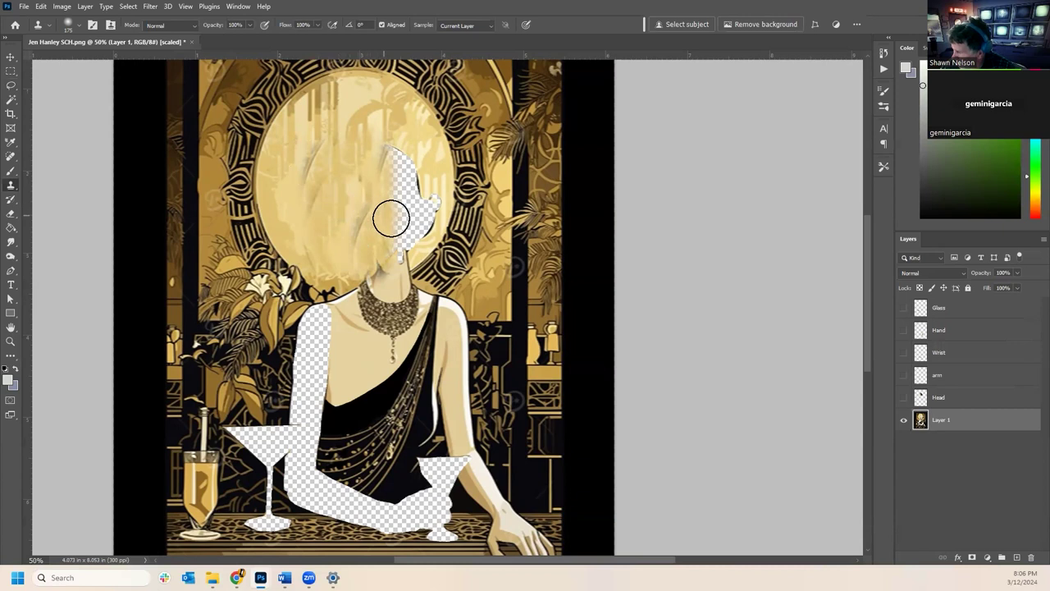
{"action": "mouse_move", "coordinate": [385, 123]}
{"action": "left_mouse_down"}
{"action": "mouse_move", "coordinate": [410, 159]}
{"action": "mouse_move", "coordinate": [403, 188]}
{"action": "mouse_move", "coordinate": [403, 173]}
{"action": "mouse_move", "coordinate": [417, 188]}
{"action": "mouse_move", "coordinate": [413, 219]}
{"action": "mouse_move", "coordinate": [413, 204]}
{"action": "left_mouse_up"}
{"action": "left_click", "coordinate": [409, 197], "text": "alt"}
{"action": "left_click_drag", "start_coordinate": [410, 241], "coordinate": [399, 235]}
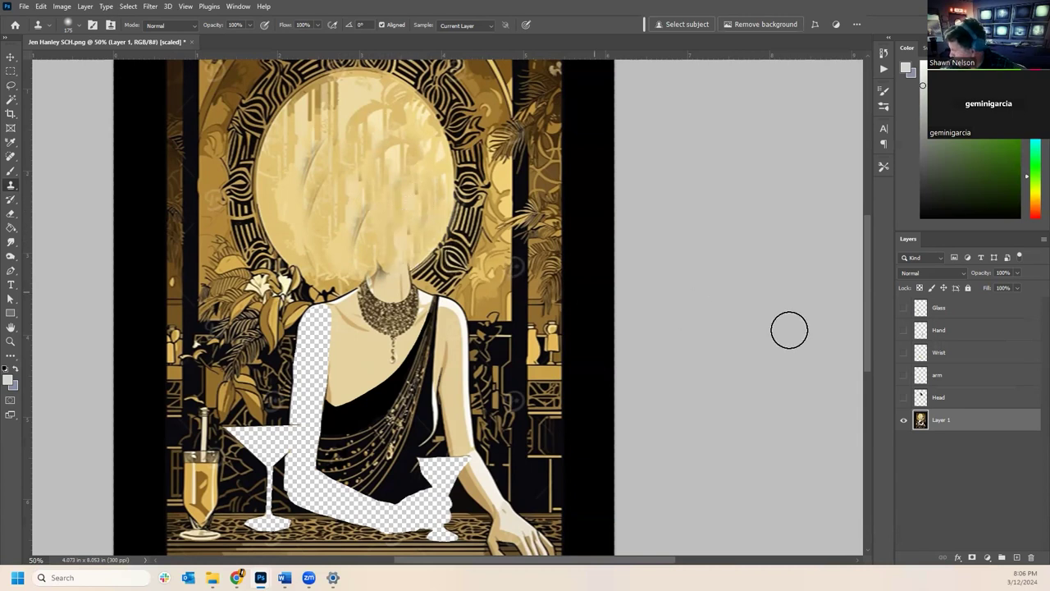
- Check against the Head layer, then clone halo texture around the hair and right of the face with a 90 brush
{"action": "left_click", "coordinate": [904, 397]}
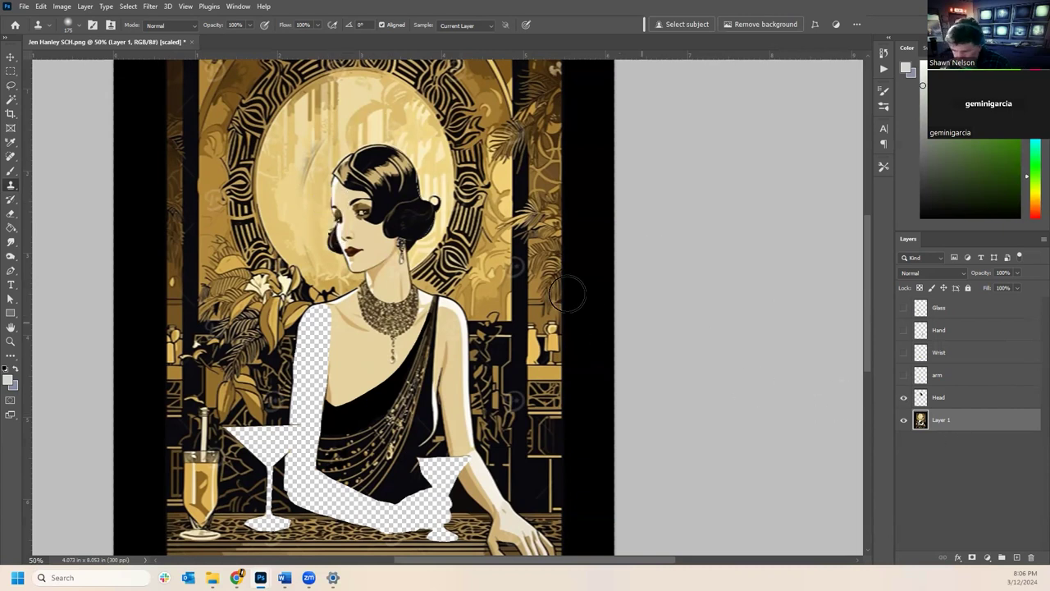
{"action": "key", "text": "bracketleft"}
{"action": "key", "text": "bracketleft"}
{"action": "key", "text": "bracketleft"}
{"action": "key", "text": "bracketleft"}
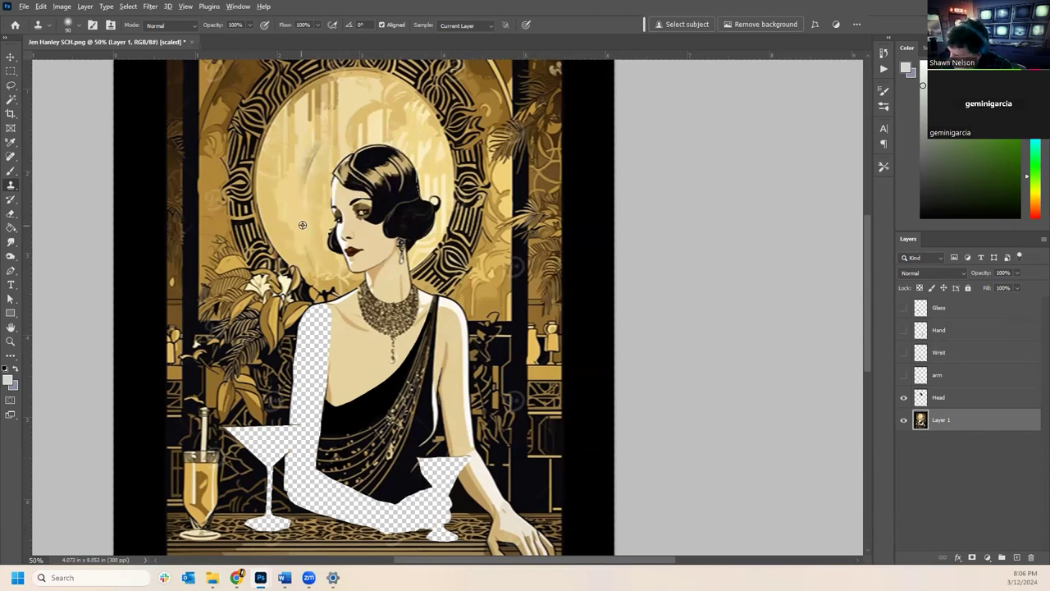
{"action": "mouse_move", "coordinate": [394, 219]}
{"action": "left_mouse_down"}
{"action": "mouse_move", "coordinate": [342, 210]}
{"action": "mouse_move", "coordinate": [339, 180]}
{"action": "mouse_move", "coordinate": [374, 148]}
{"action": "mouse_move", "coordinate": [412, 173]}
{"action": "mouse_move", "coordinate": [421, 229]}
{"action": "left_mouse_up"}
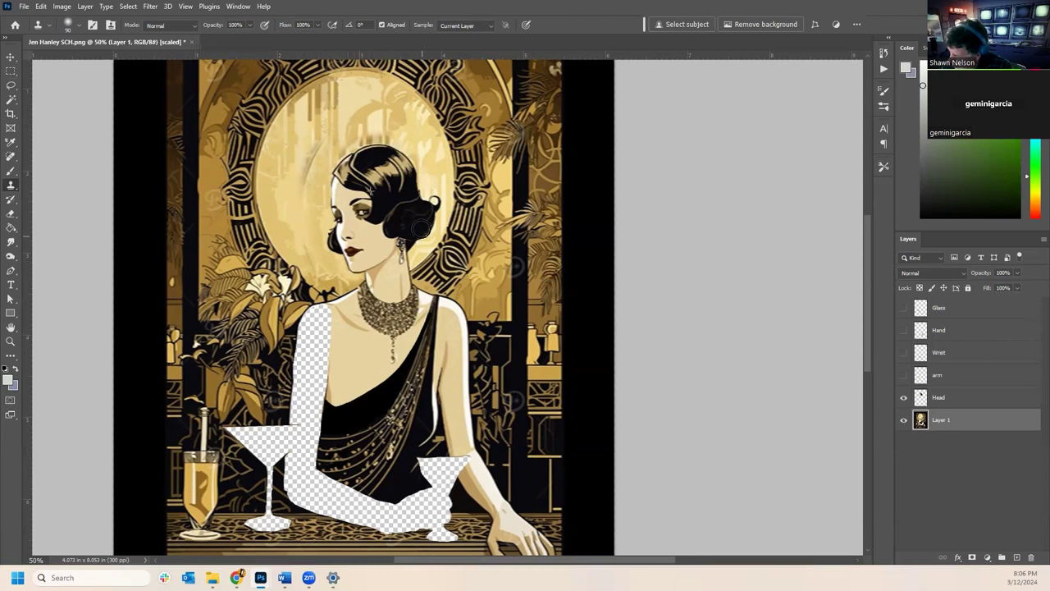
{"action": "left_click", "coordinate": [906, 401]}
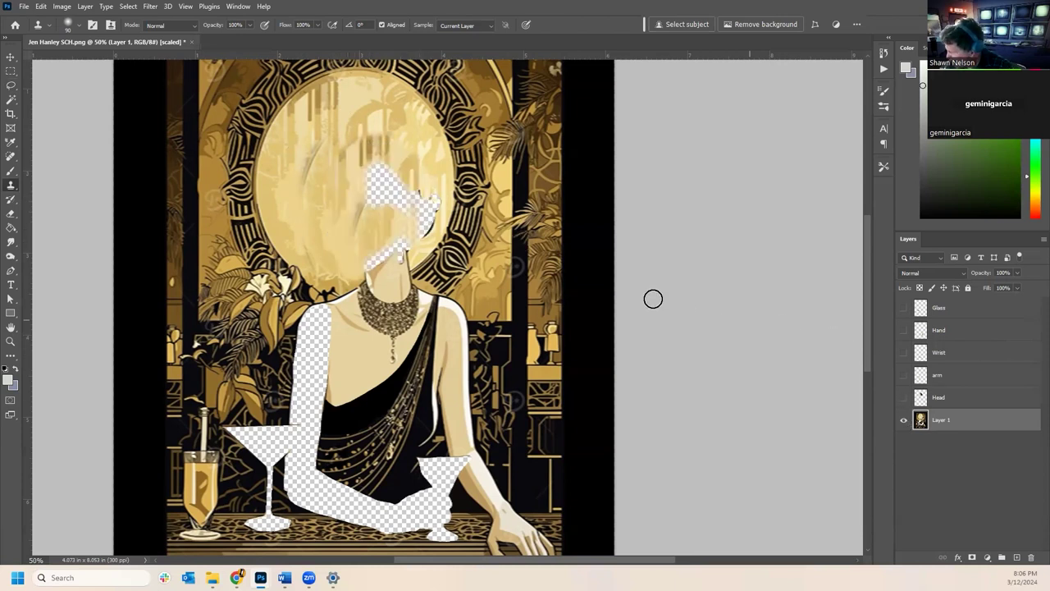
{"action": "mouse_move", "coordinate": [364, 258]}
{"action": "left_mouse_down"}
{"action": "mouse_move", "coordinate": [411, 234]}
{"action": "mouse_move", "coordinate": [404, 161]}
{"action": "left_mouse_up"}
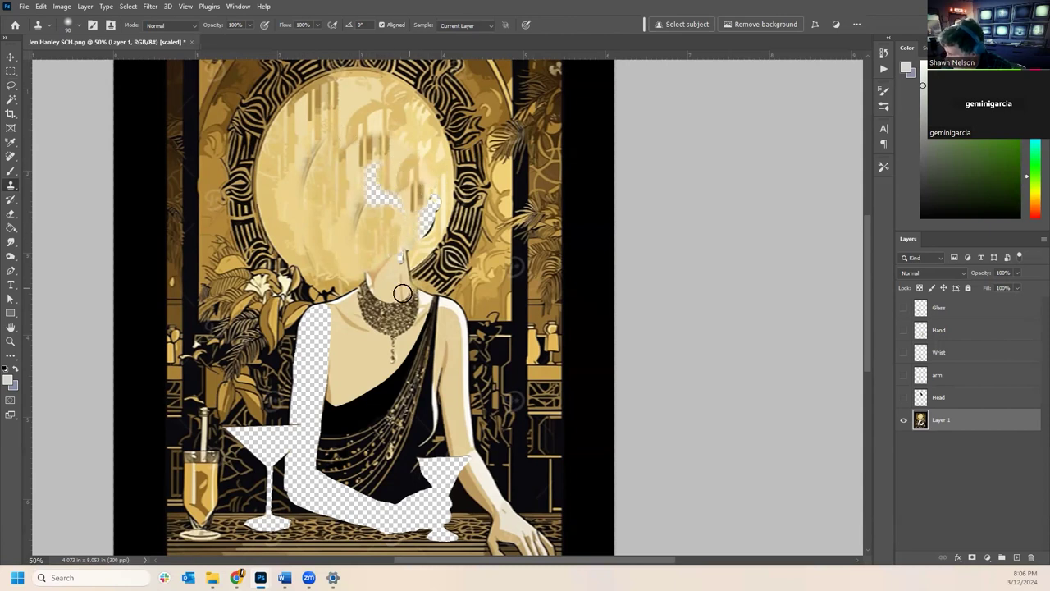
- Paint the neck with beige sampled from the face using a smaller 100%-opacity Brush, then show the Head layer
{"action": "left_click", "coordinate": [12, 170]}
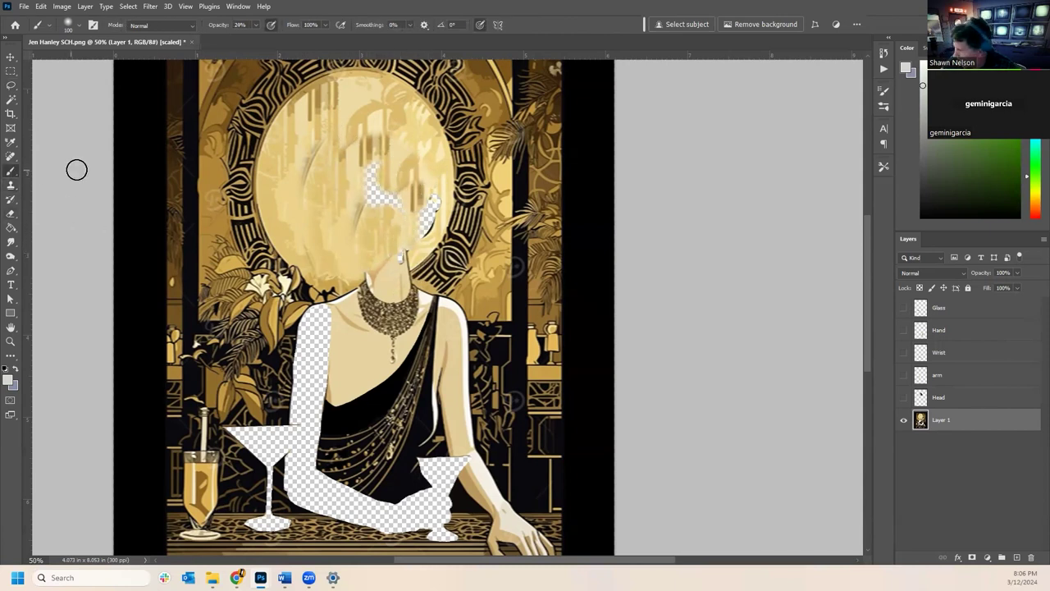
{"action": "left_click", "coordinate": [396, 271], "text": "alt"}
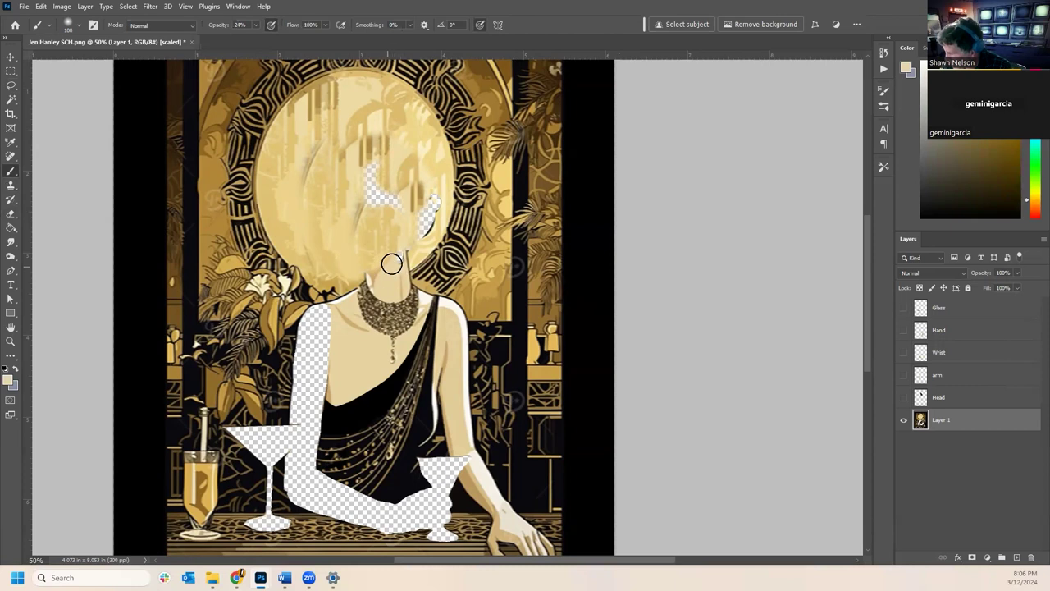
{"action": "key", "text": "bracketleft"}
{"action": "key", "text": "bracketleft"}
{"action": "key", "text": "bracketleft"}
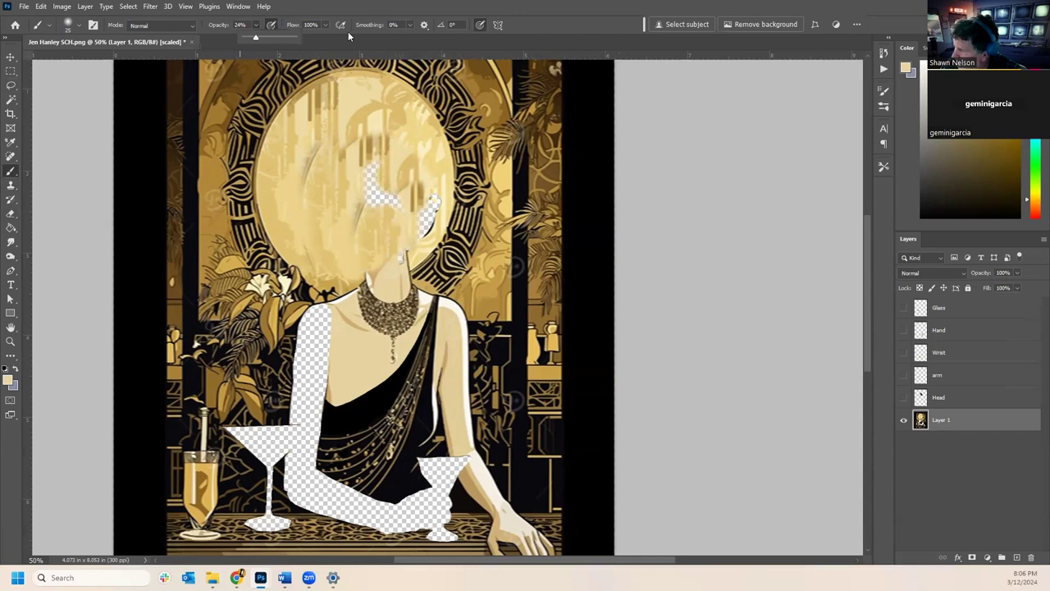
{"action": "left_click", "coordinate": [404, 259]}
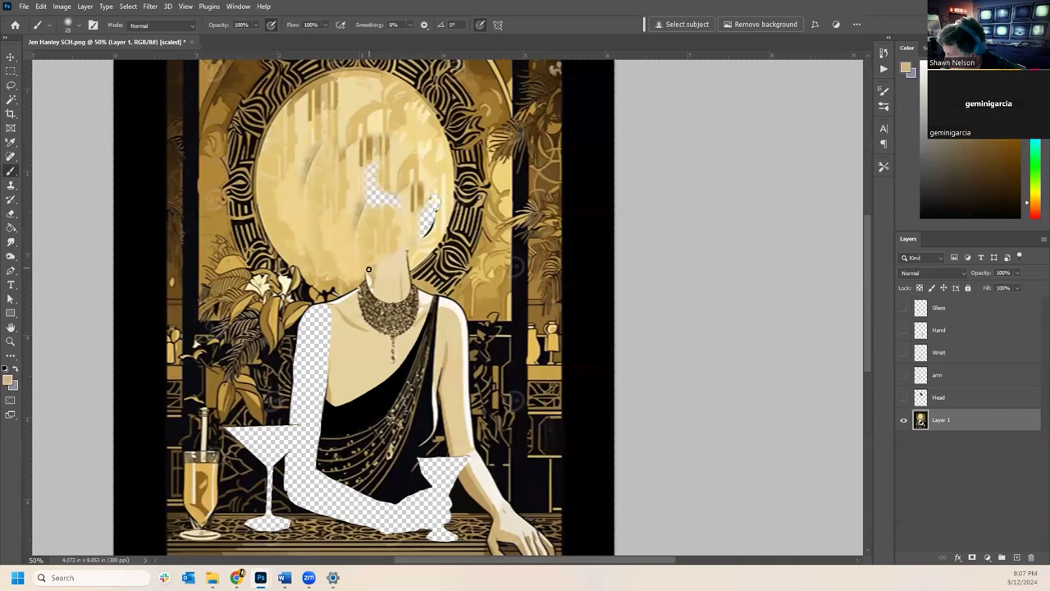
{"action": "left_click", "coordinate": [904, 397]}
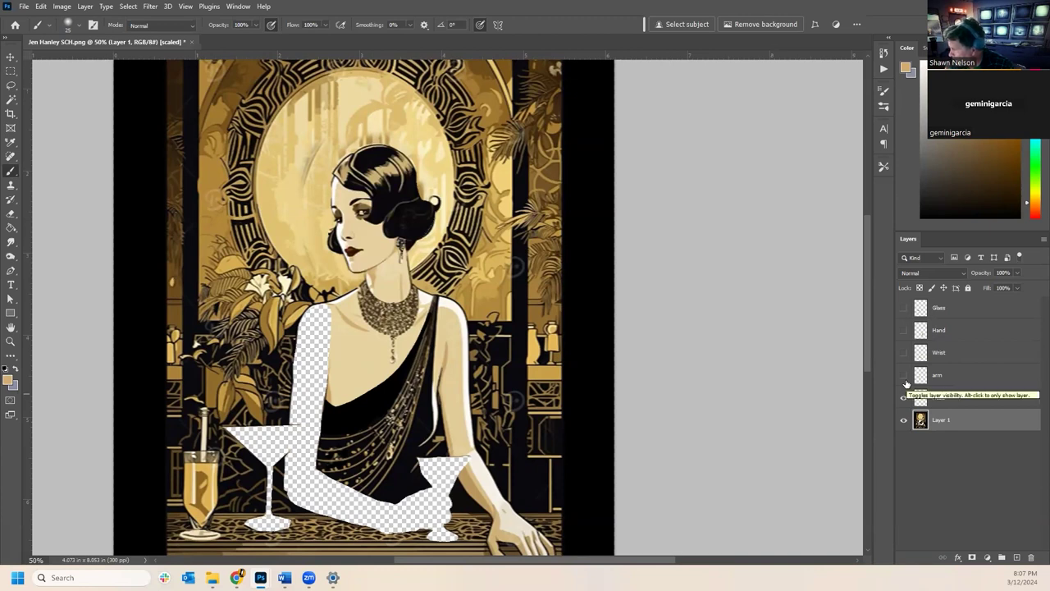
{"action": "left_click", "coordinate": [903, 399]}
{"action": "left_click", "coordinate": [904, 399]}
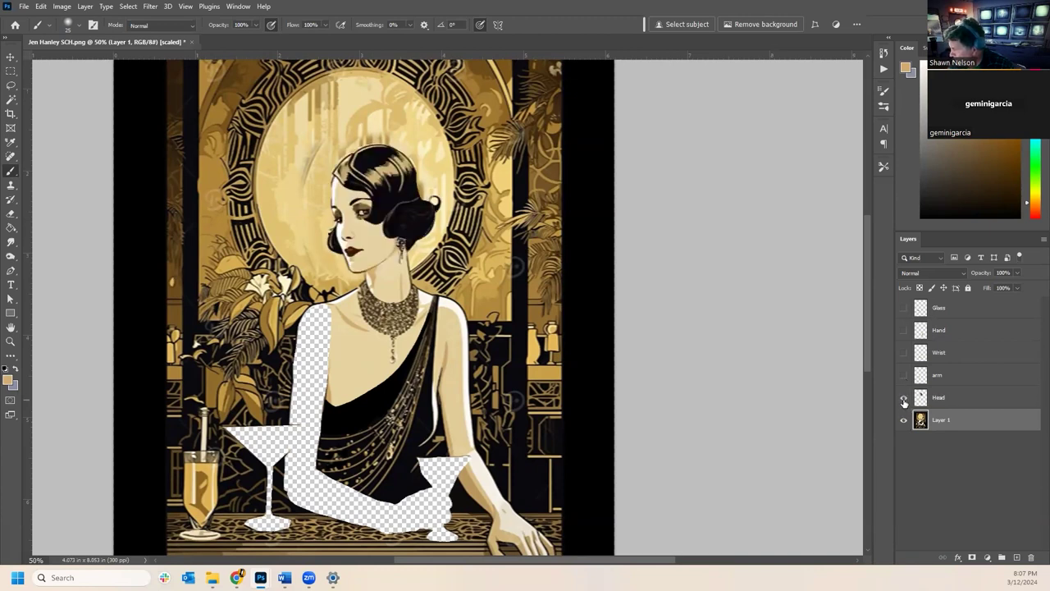
{"action": "left_click", "coordinate": [11, 71]}
{"action": "left_click", "coordinate": [10, 56]}
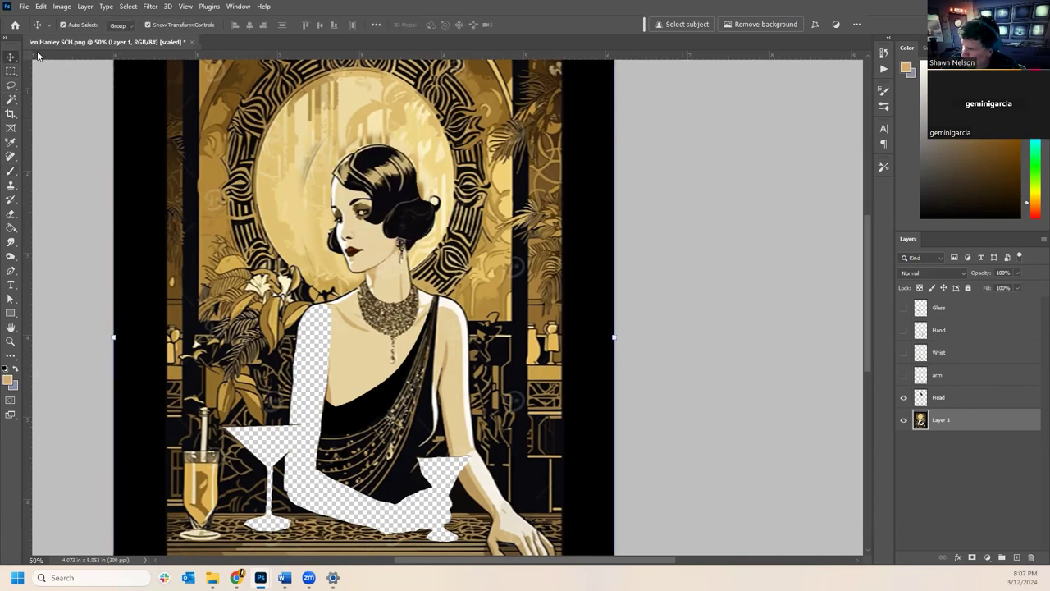
{"action": "left_click", "coordinate": [375, 163]}
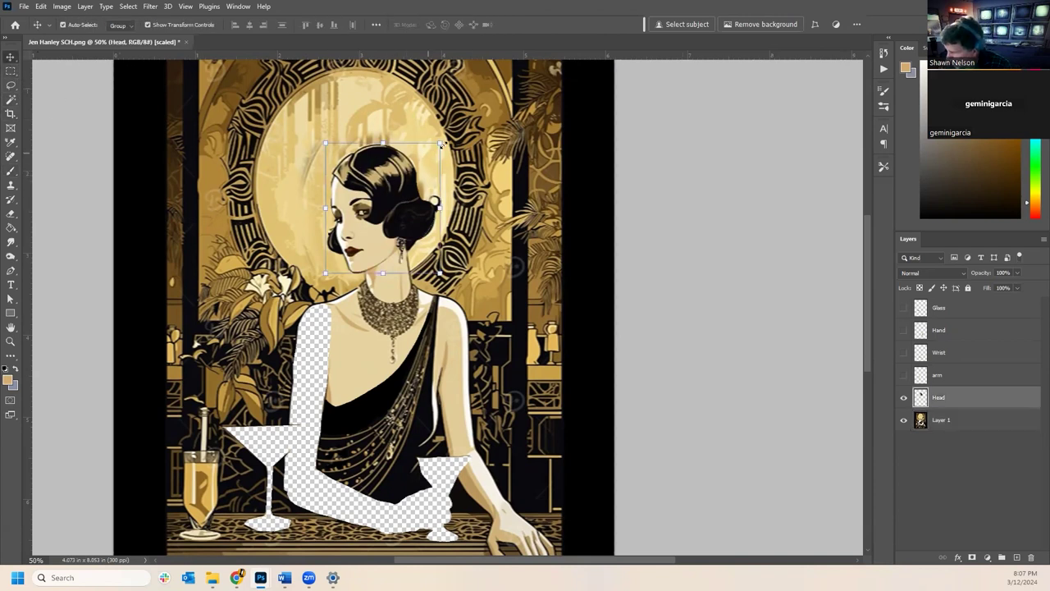
{"action": "left_click_drag", "start_coordinate": [450, 135], "coordinate": [455, 133]}
{"action": "key", "text": "ctrl+z"}
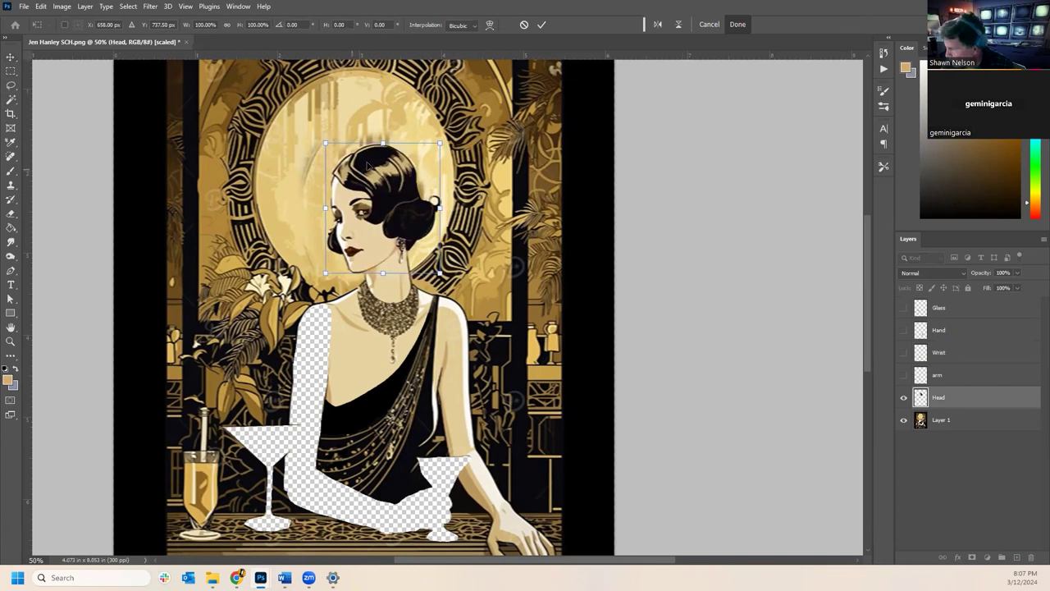
{"action": "left_click", "coordinate": [956, 428]}
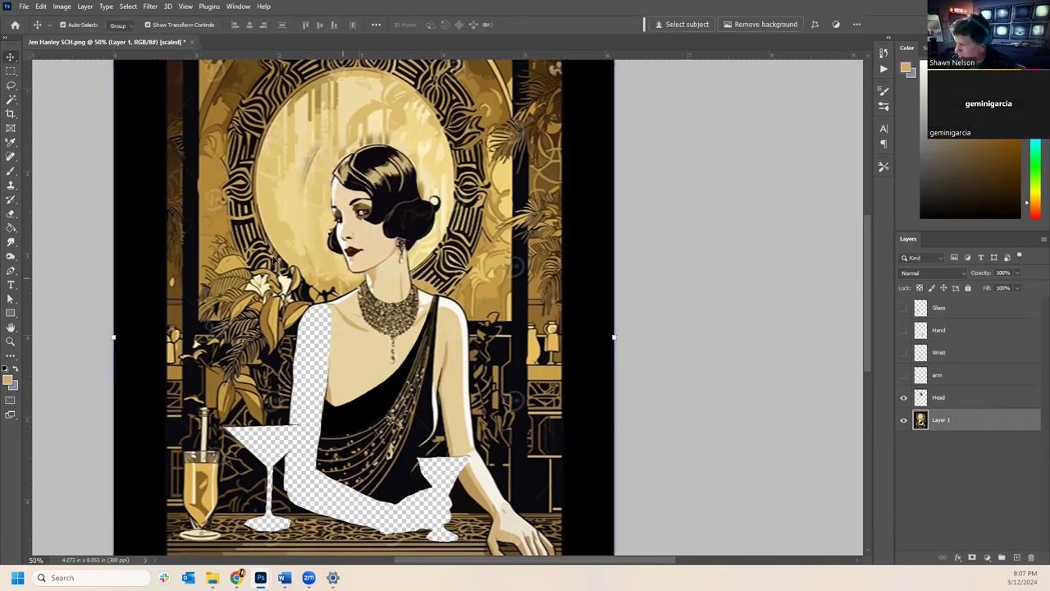
- Clone halo texture over the remaining checkered face patches with Head hidden, undoing the stray dark marks
{"action": "left_click", "coordinate": [10, 186]}
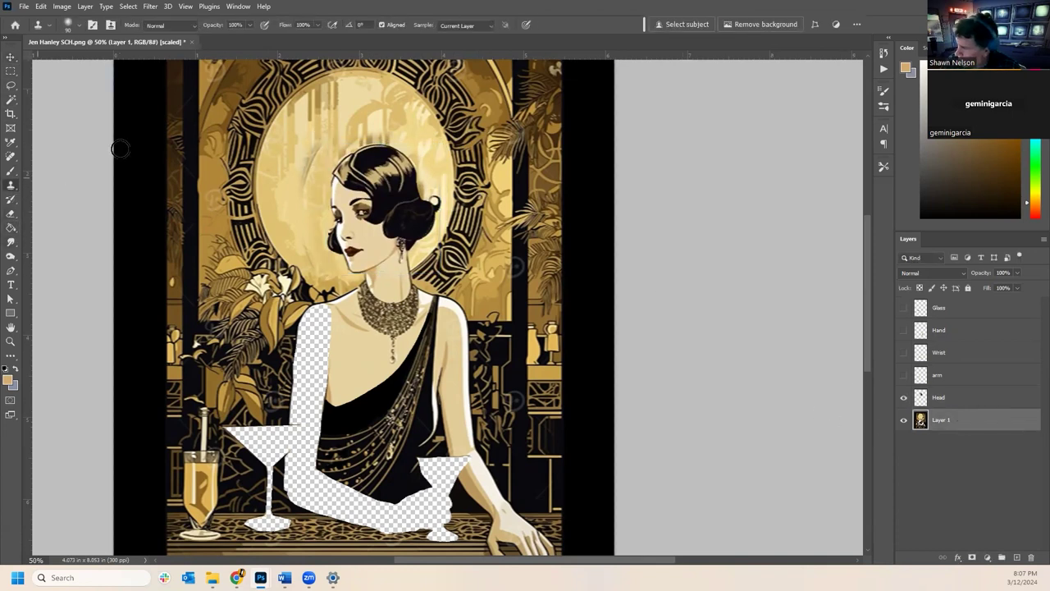
{"action": "left_click", "coordinate": [330, 110], "text": "alt"}
{"action": "mouse_move", "coordinate": [312, 159]}
{"action": "left_mouse_down"}
{"action": "mouse_move", "coordinate": [310, 110]}
{"action": "mouse_move", "coordinate": [315, 188]}
{"action": "mouse_move", "coordinate": [308, 151]}
{"action": "left_mouse_up"}
{"action": "left_click", "coordinate": [303, 158], "text": "alt"}
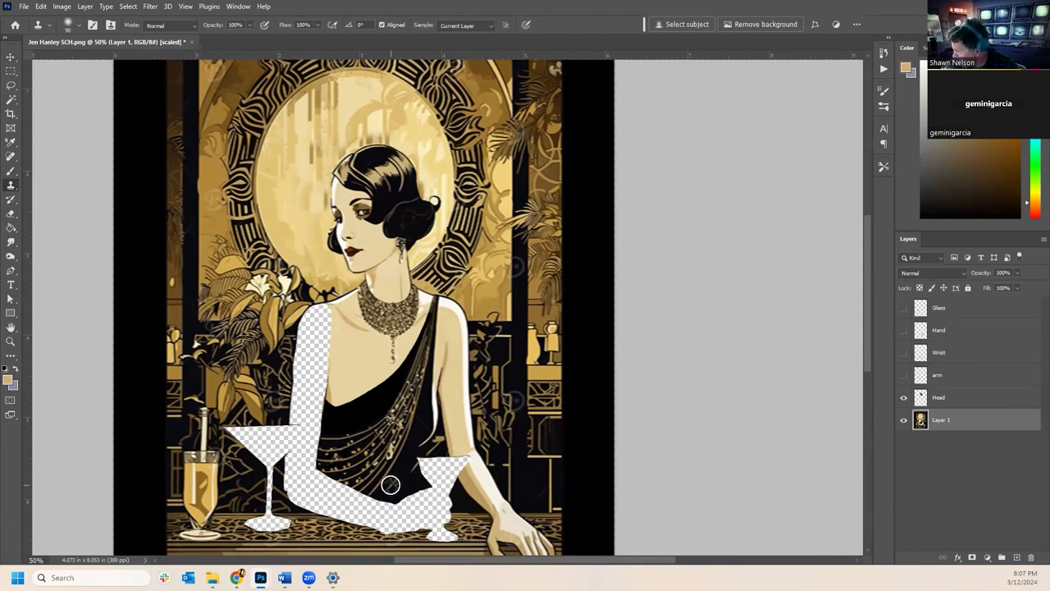
{"action": "left_click", "coordinate": [903, 398]}
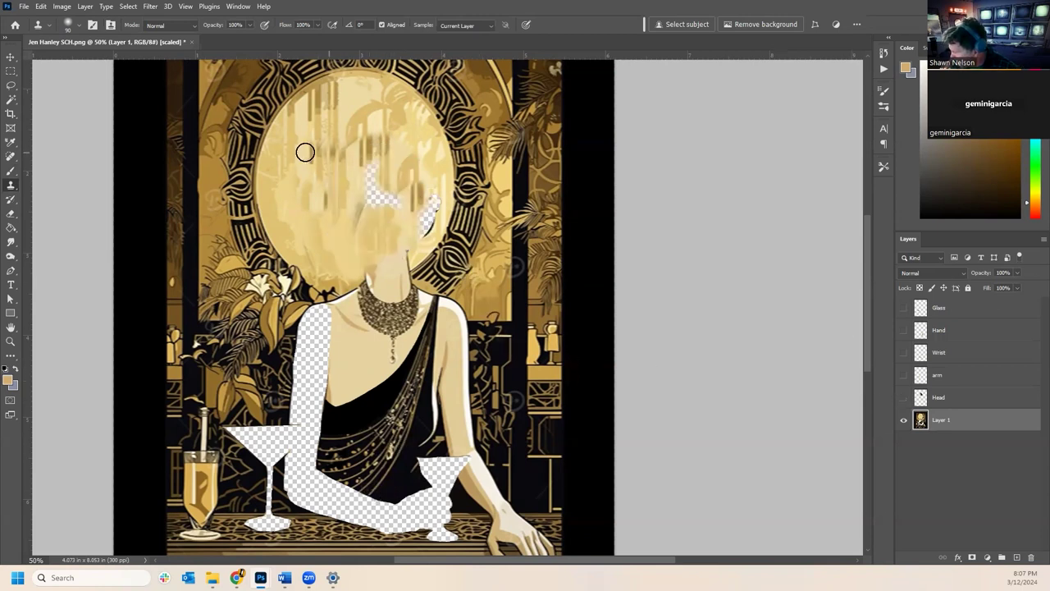
{"action": "mouse_move", "coordinate": [325, 172]}
{"action": "left_mouse_down"}
{"action": "mouse_move", "coordinate": [379, 170]}
{"action": "mouse_move", "coordinate": [371, 197]}
{"action": "mouse_move", "coordinate": [393, 195]}
{"action": "mouse_move", "coordinate": [399, 180]}
{"action": "mouse_move", "coordinate": [437, 192]}
{"action": "mouse_move", "coordinate": [427, 227]}
{"action": "left_mouse_up"}
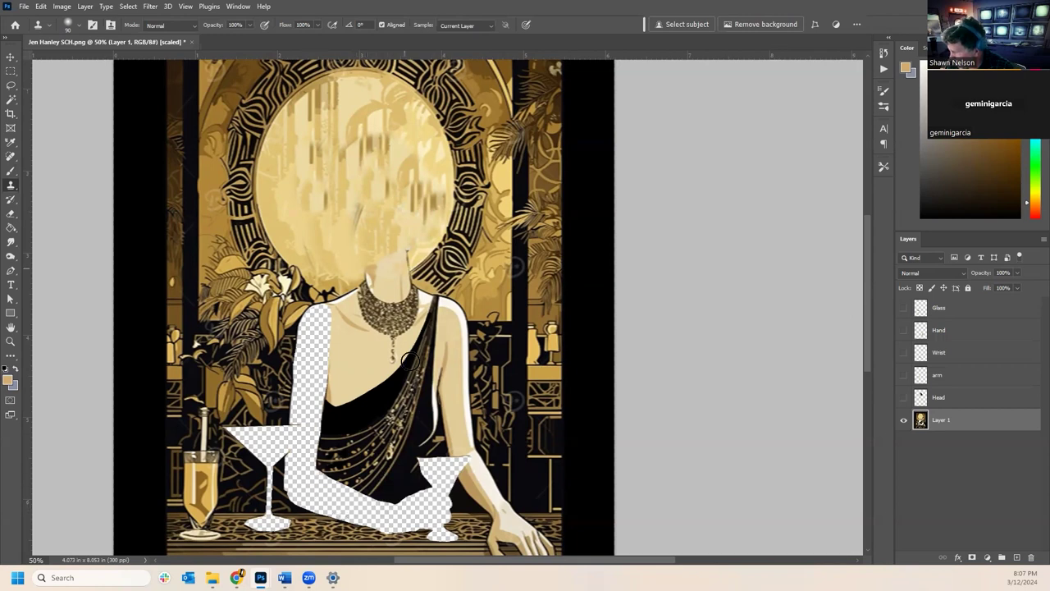
{"action": "left_click", "coordinate": [356, 187]}
{"action": "key", "text": "ctrl+z"}
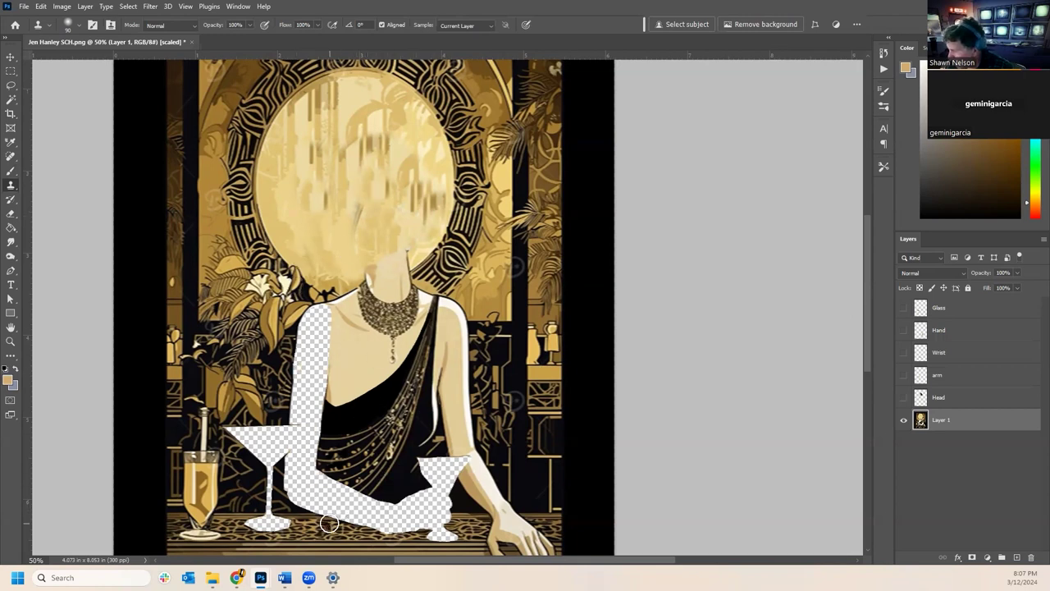
{"action": "mouse_move", "coordinate": [309, 577]}
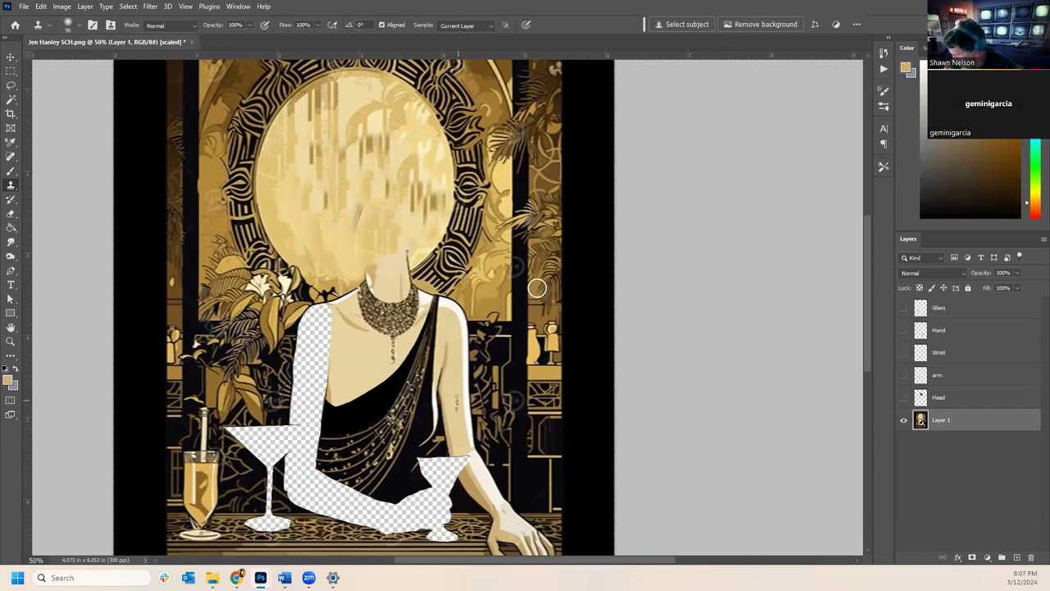
- Marquee the bar counter behind the glasses and run a prompt-less Generative Fill
{"action": "left_click", "coordinate": [9, 72]}
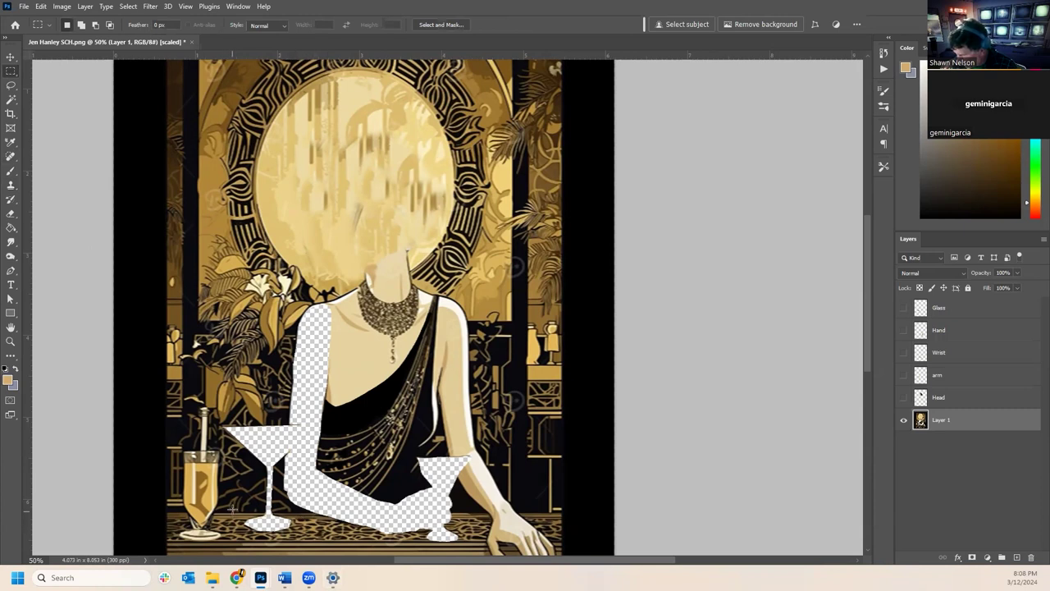
{"action": "left_click_drag", "start_coordinate": [228, 510], "coordinate": [486, 467]}
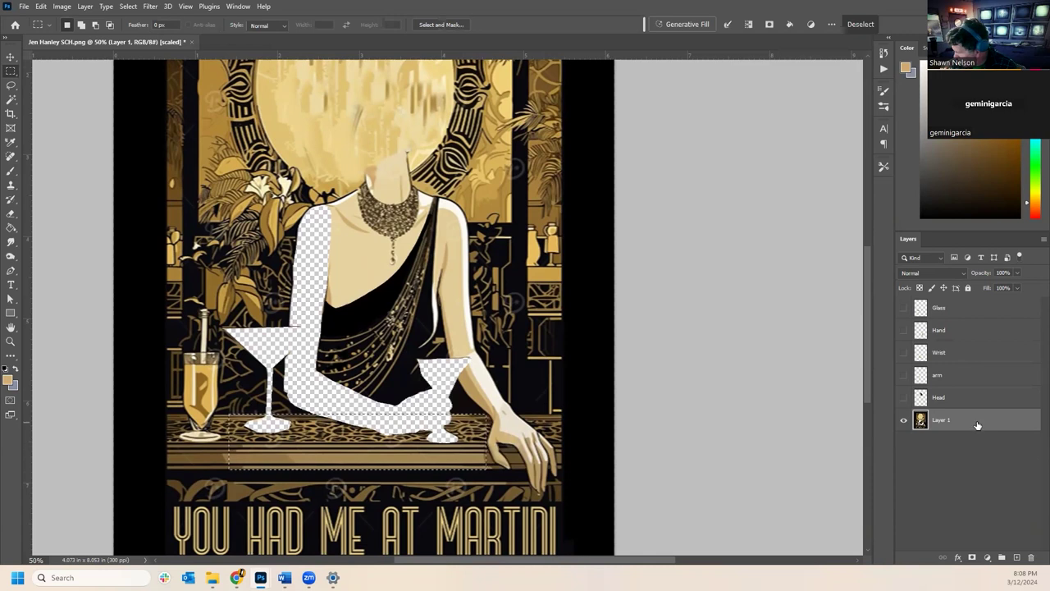
{"action": "left_click", "coordinate": [678, 24]}
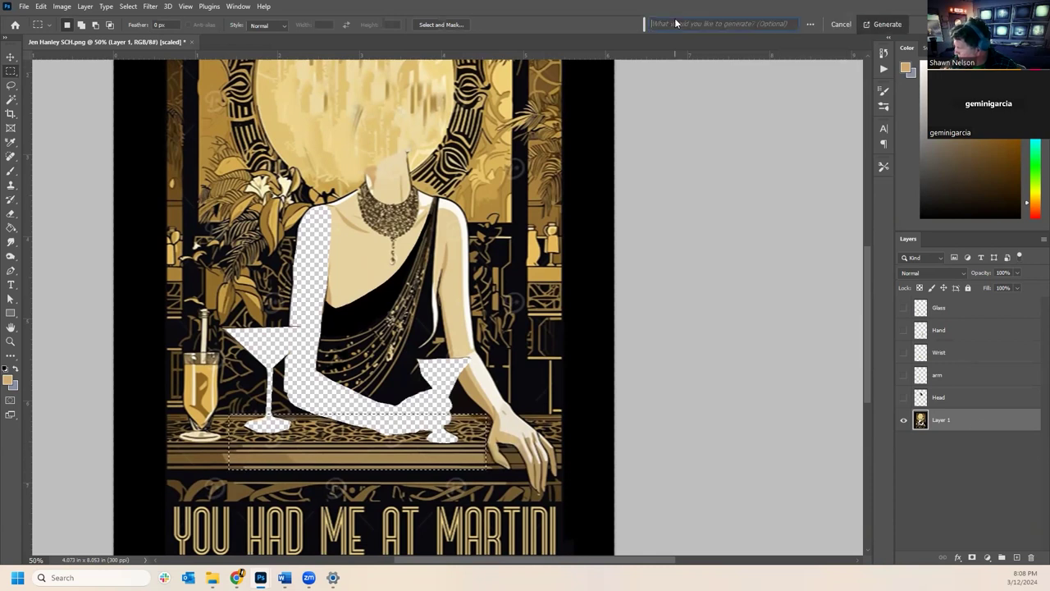
{"action": "left_click", "coordinate": [874, 29]}
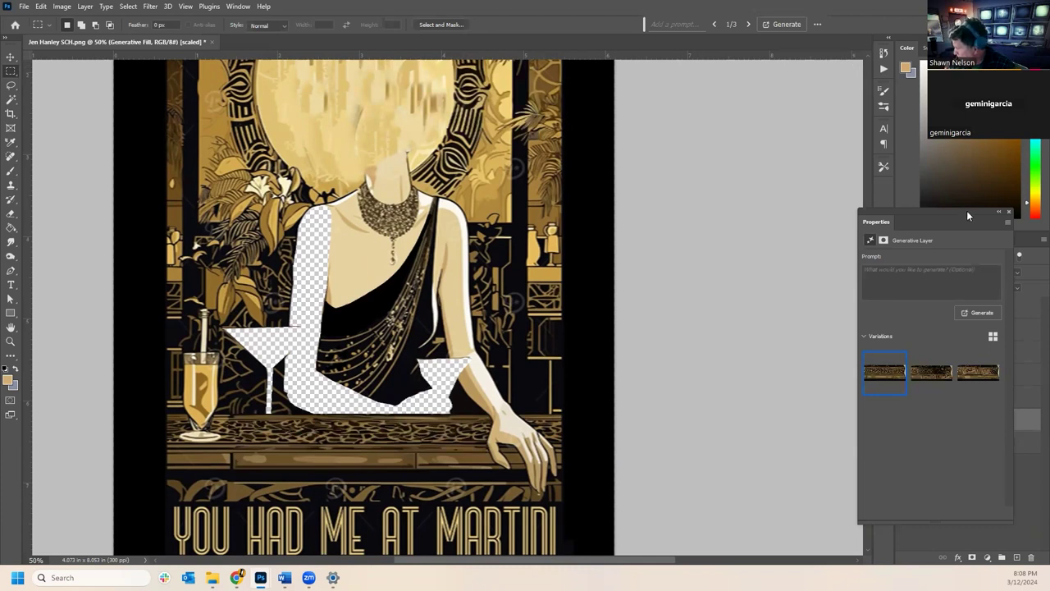
- Compare the three generated bar variations and keep the first one
{"action": "left_click", "coordinate": [942, 381]}
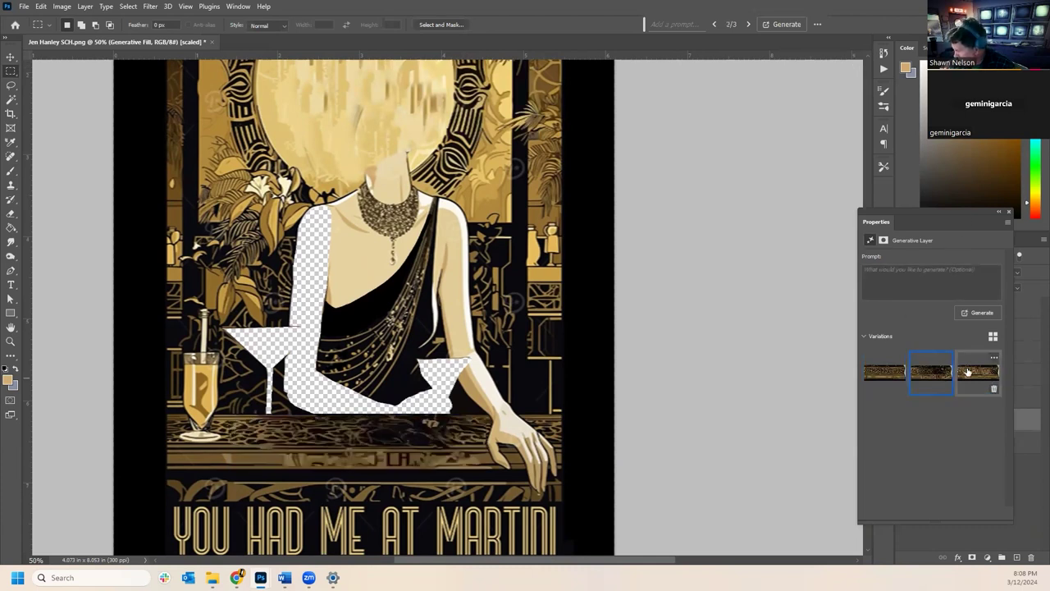
{"action": "left_click", "coordinate": [969, 371]}
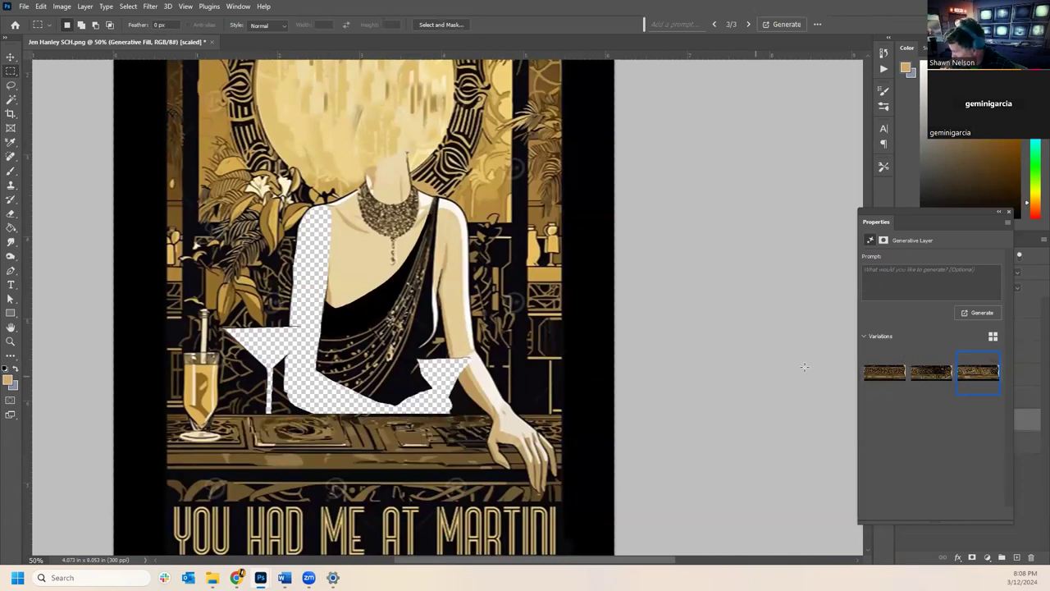
{"action": "left_click", "coordinate": [882, 373]}
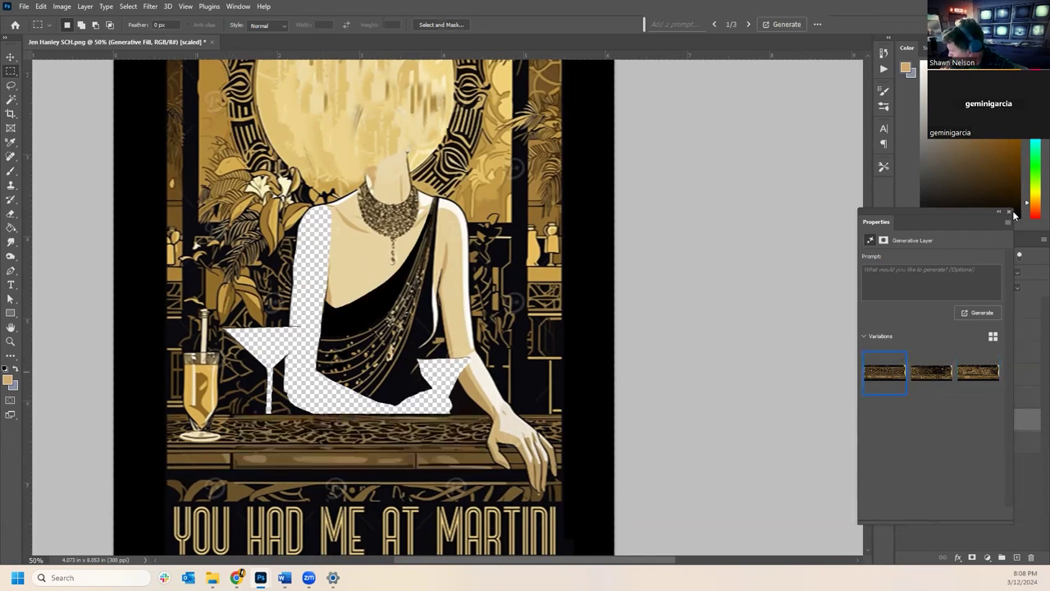
- Merge Layer 1 into the Generative Fill layer to form a single base layer
{"action": "left_click", "coordinate": [1009, 212]}
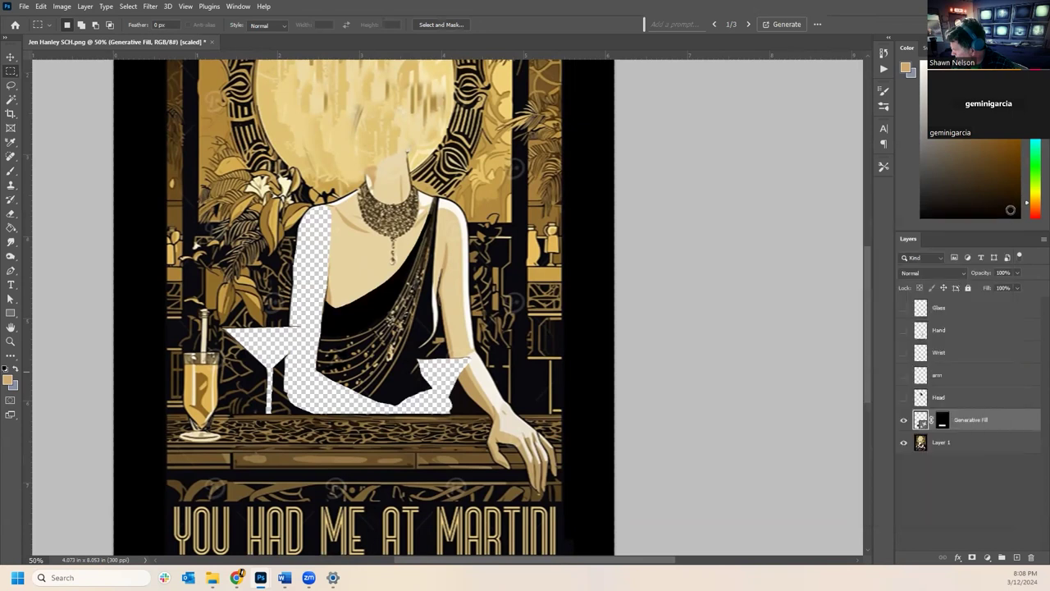
{"action": "left_click", "coordinate": [985, 443]}
{"action": "right_click", "coordinate": [982, 442]}
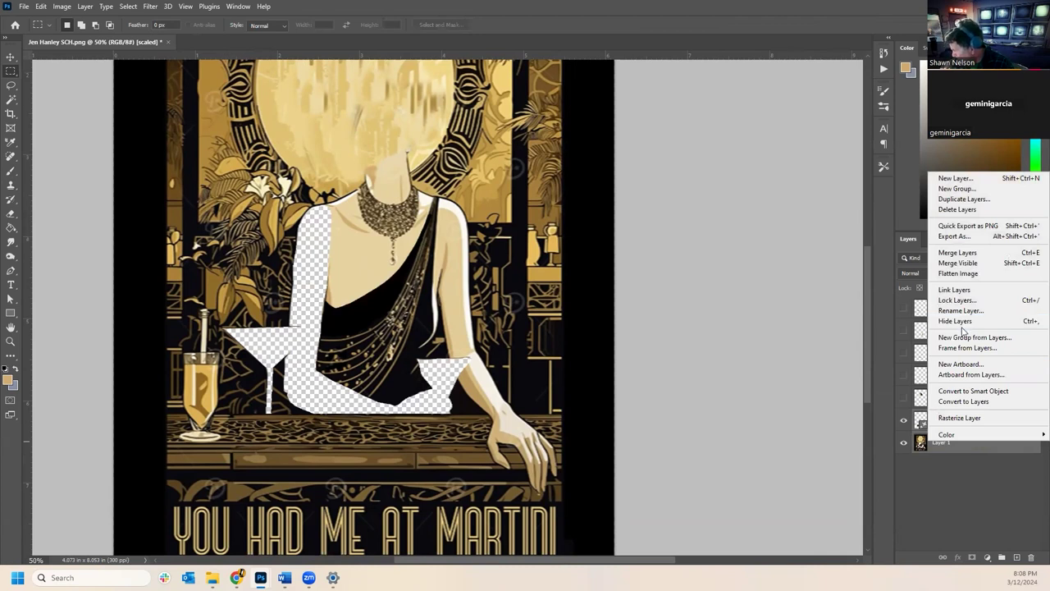
{"action": "left_click", "coordinate": [960, 253]}
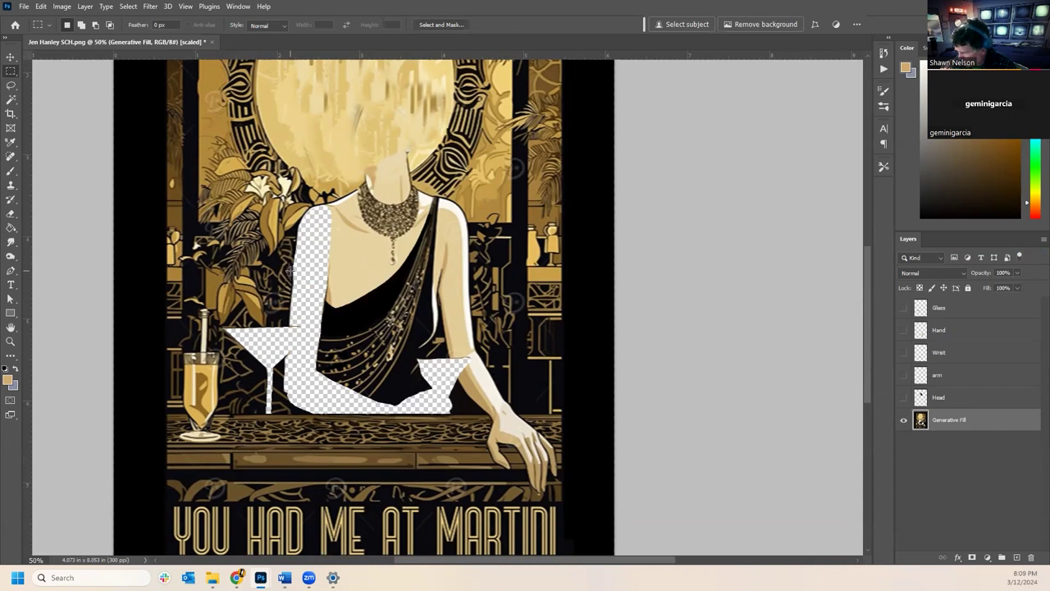
- Marquee the glass-shaped gap, generate fill, and keep the third variation
{"action": "left_click_drag", "start_coordinate": [289, 268], "coordinate": [220, 412]}
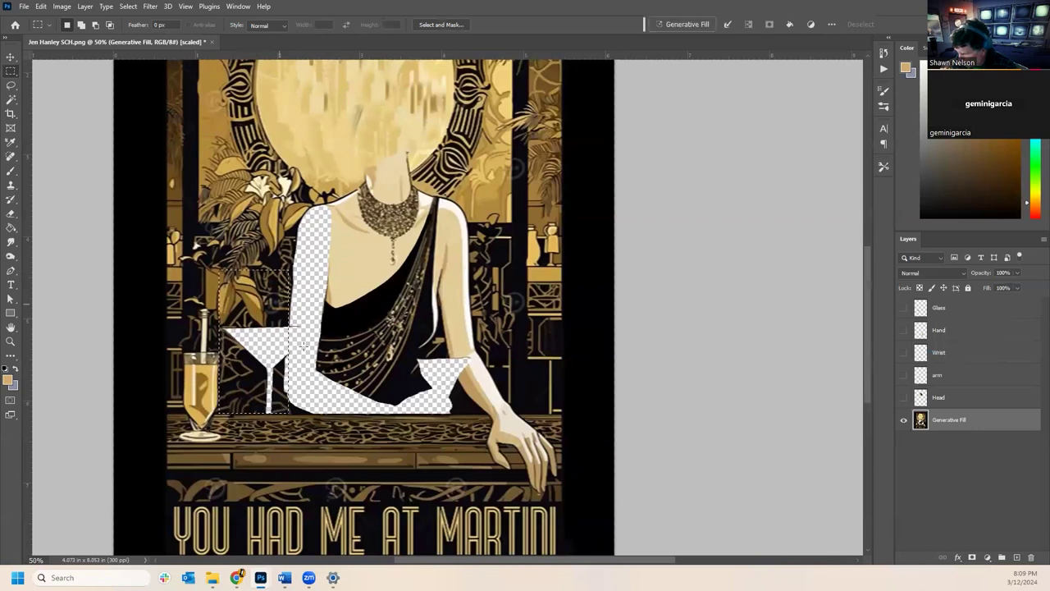
{"action": "left_click", "coordinate": [690, 24]}
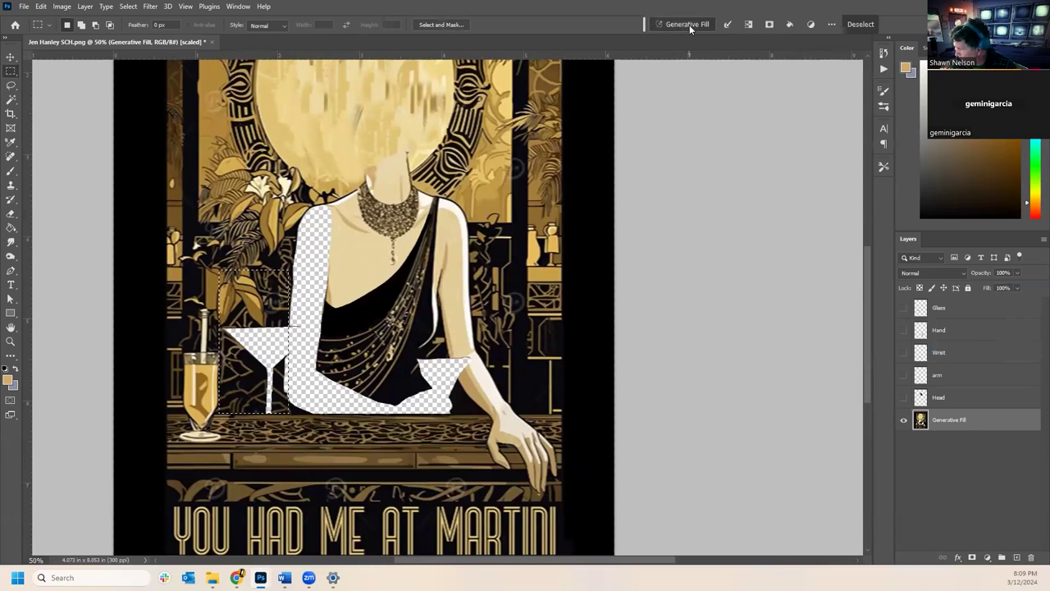
{"action": "left_click", "coordinate": [880, 24]}
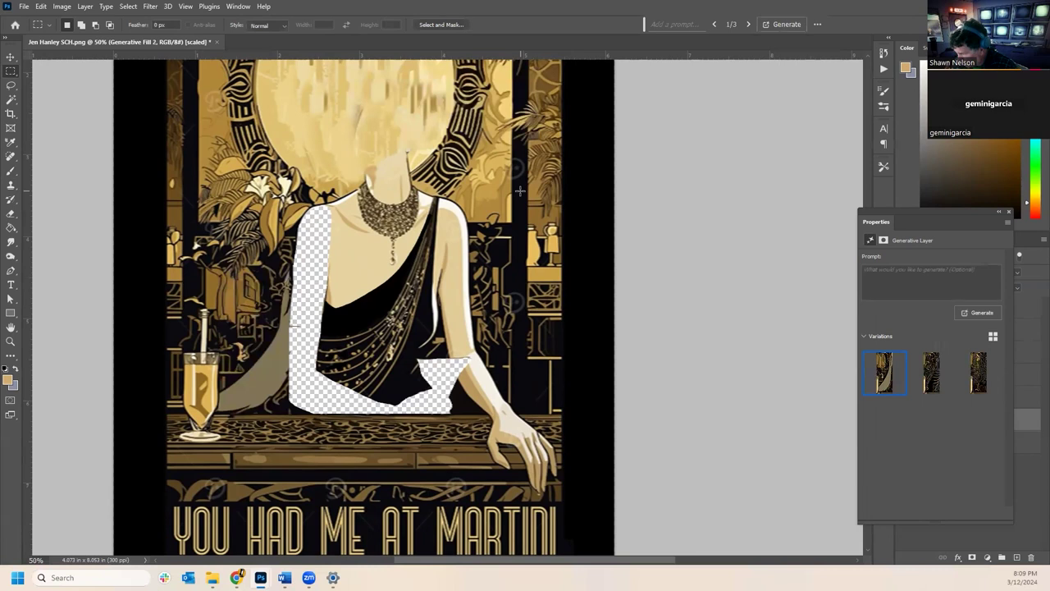
{"action": "left_click", "coordinate": [928, 388]}
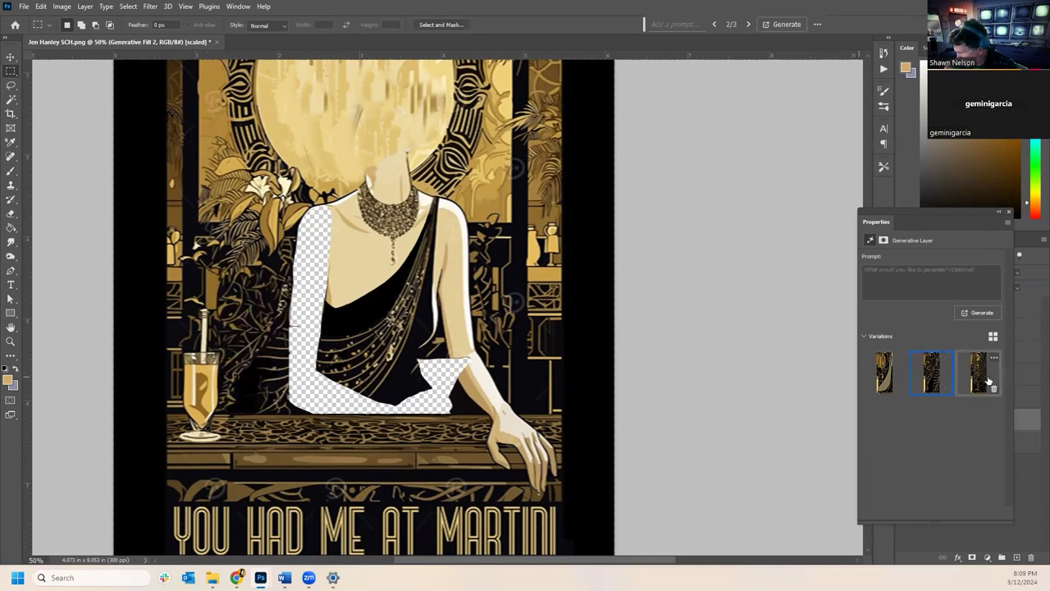
{"action": "left_click", "coordinate": [986, 381]}
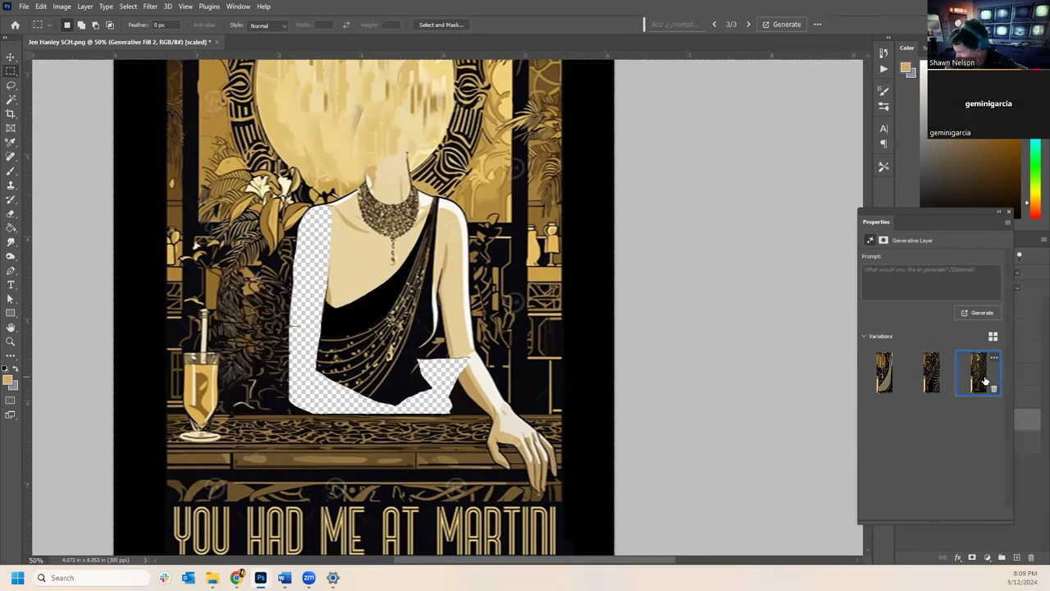
{"action": "left_click", "coordinate": [1009, 212]}
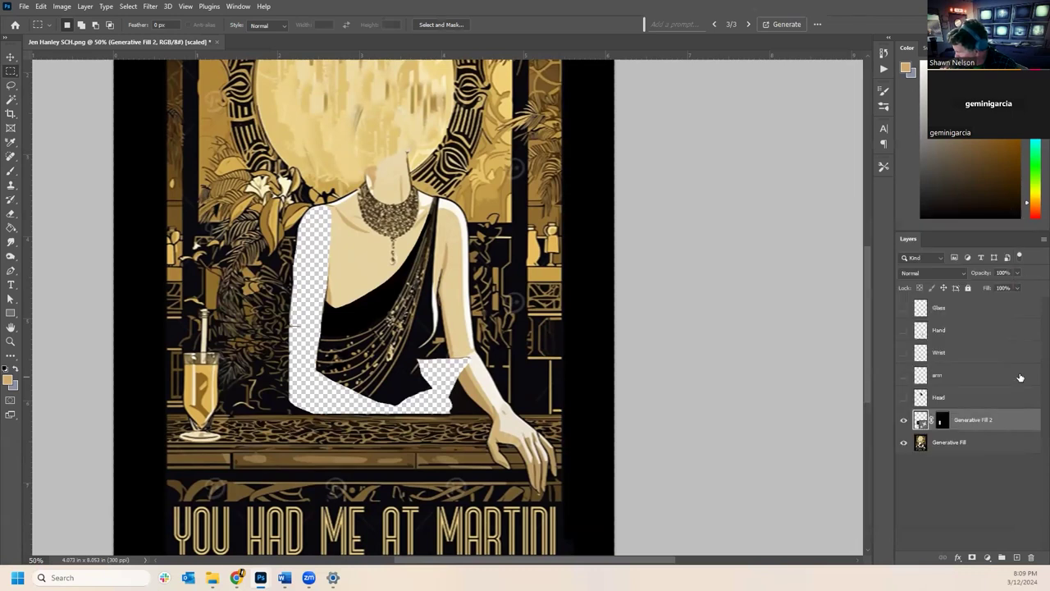
- Merge the new fill layer with the Generative Fill base layer
{"action": "left_click", "coordinate": [973, 441], "text": "shift"}
{"action": "right_click", "coordinate": [973, 442]}
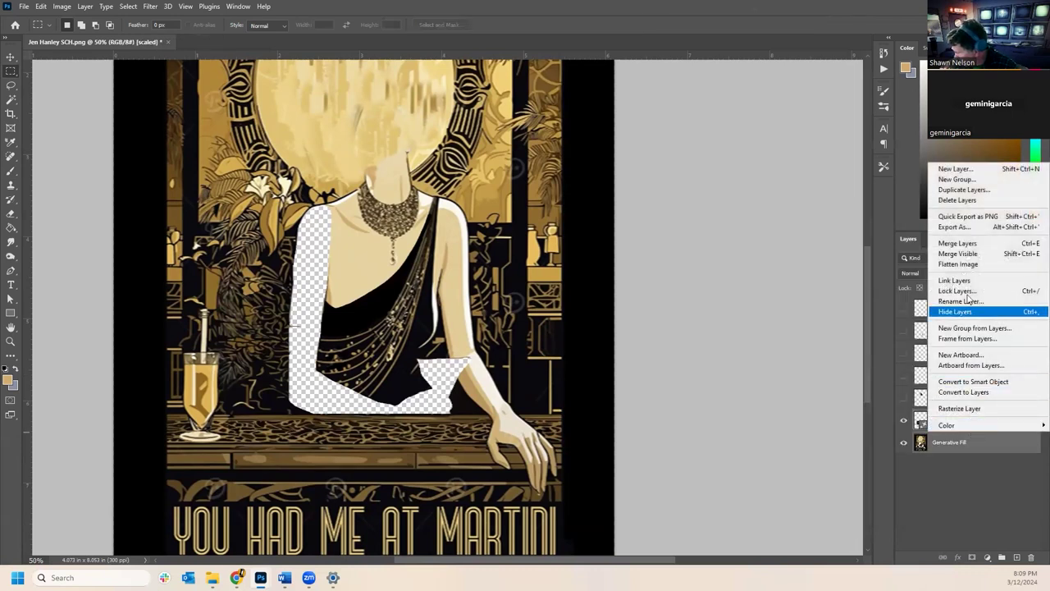
{"action": "left_click", "coordinate": [960, 243]}
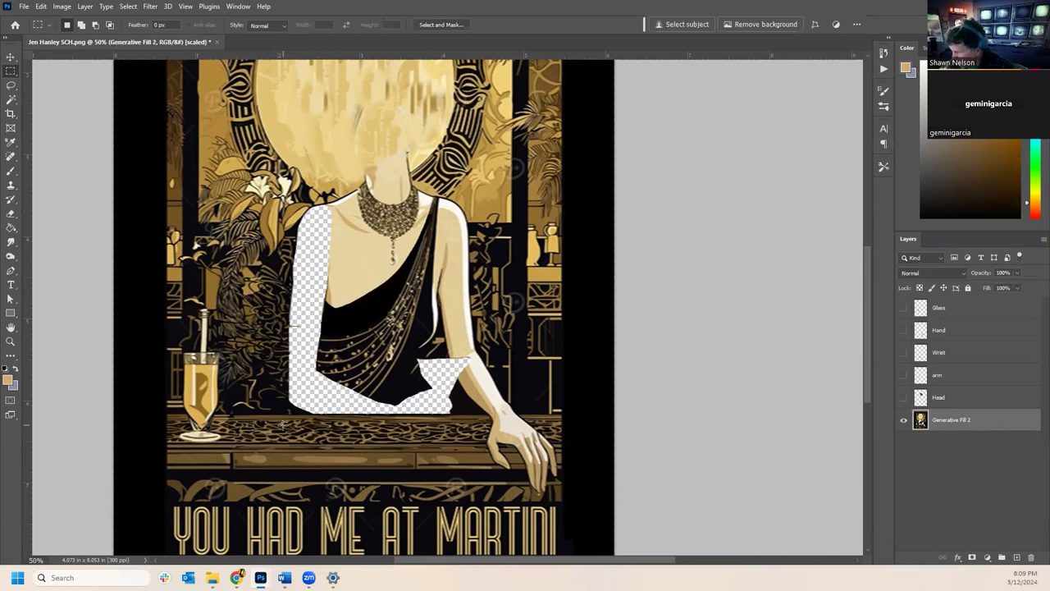
- Try the Eraser and a smaller Clone Stamp, then switch to Brush and sample a dark dress colour
{"action": "left_click", "coordinate": [11, 214]}
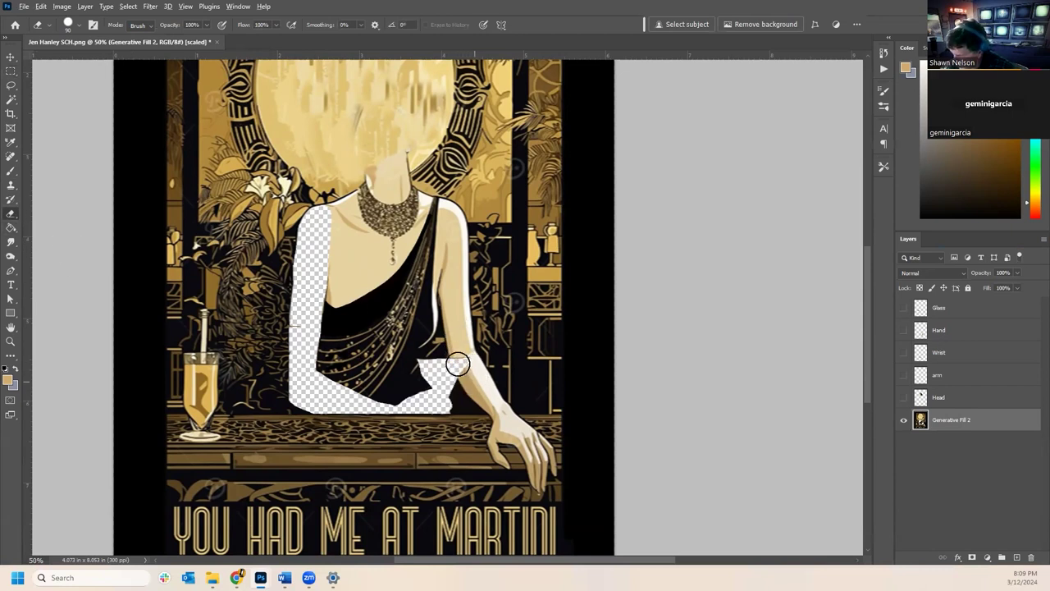
{"action": "left_click", "coordinate": [11, 185]}
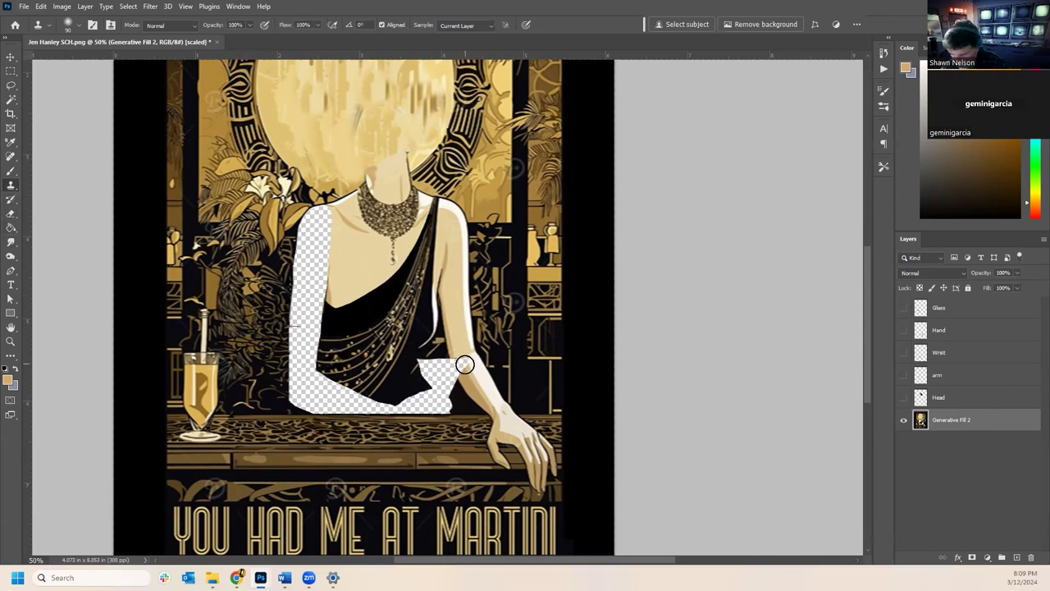
{"action": "key", "text": "bracketleft"}
{"action": "key", "text": "bracketleft"}
{"action": "key", "text": "bracketleft"}
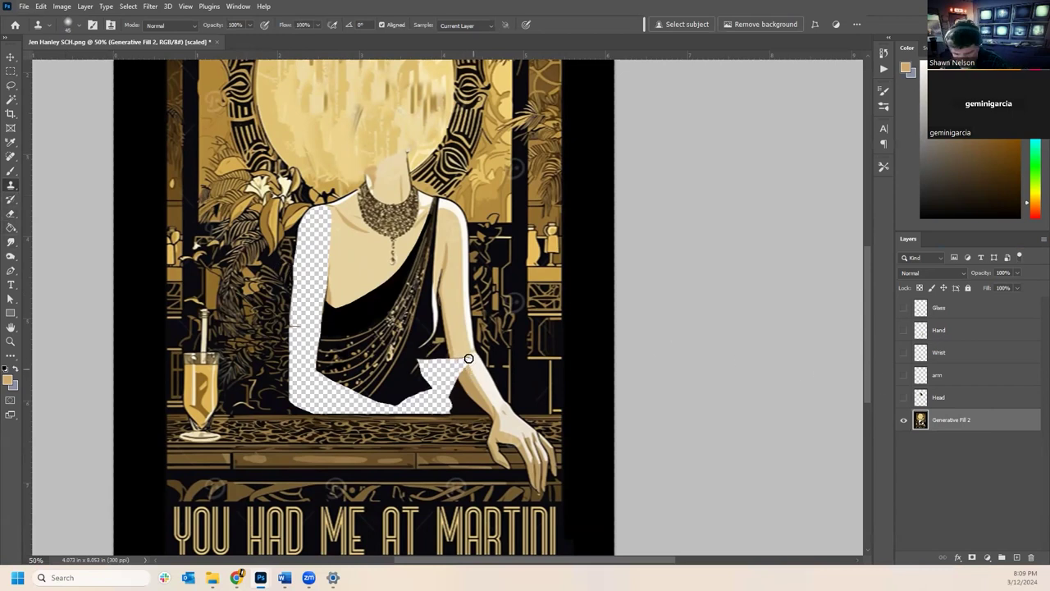
{"action": "left_click", "coordinate": [478, 379], "text": "alt"}
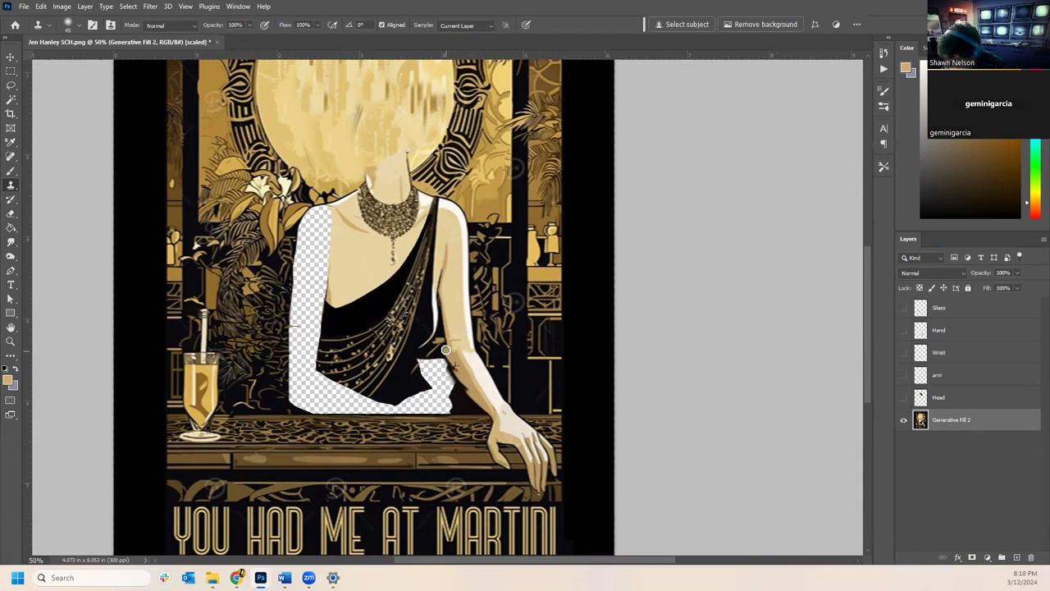
{"action": "left_click", "coordinate": [12, 171]}
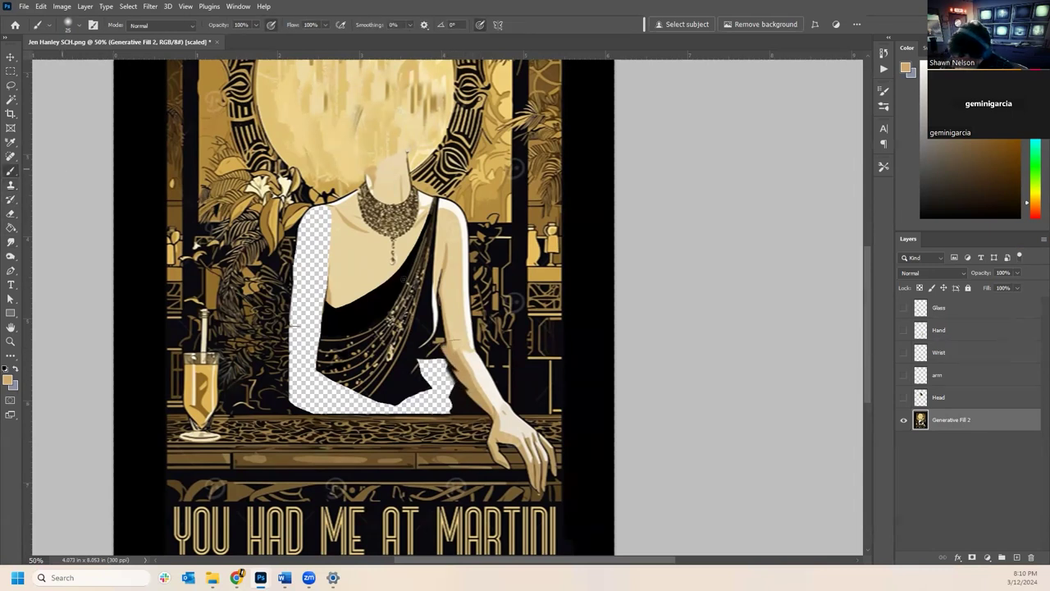
{"action": "left_click", "coordinate": [451, 351], "text": "alt"}
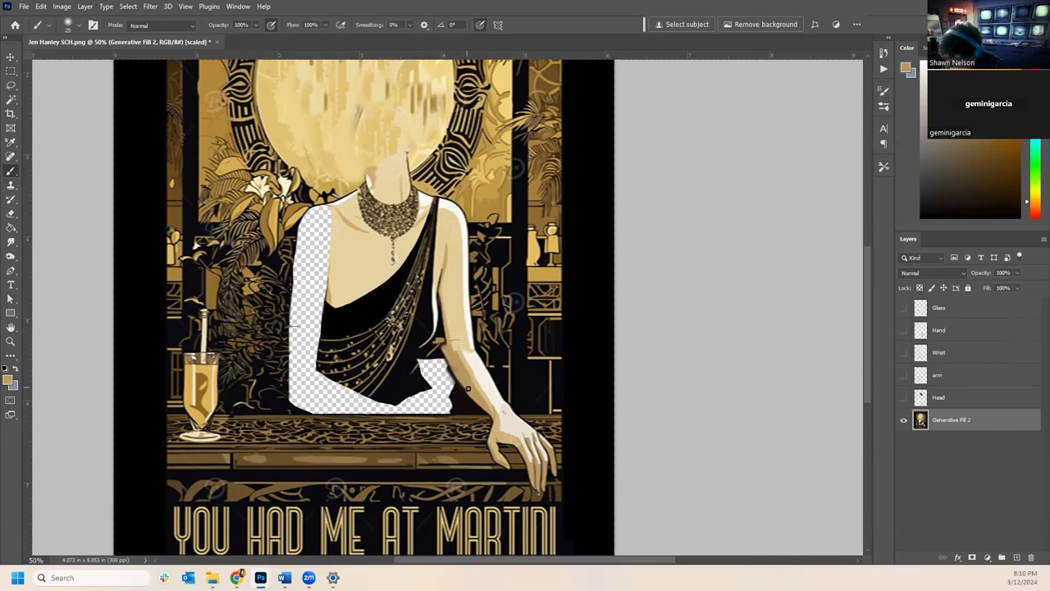
- Set brush hardness to 100% and paint the dress's dark brown over the waist and lower-arm gaps
{"action": "left_click", "coordinate": [79, 25]}
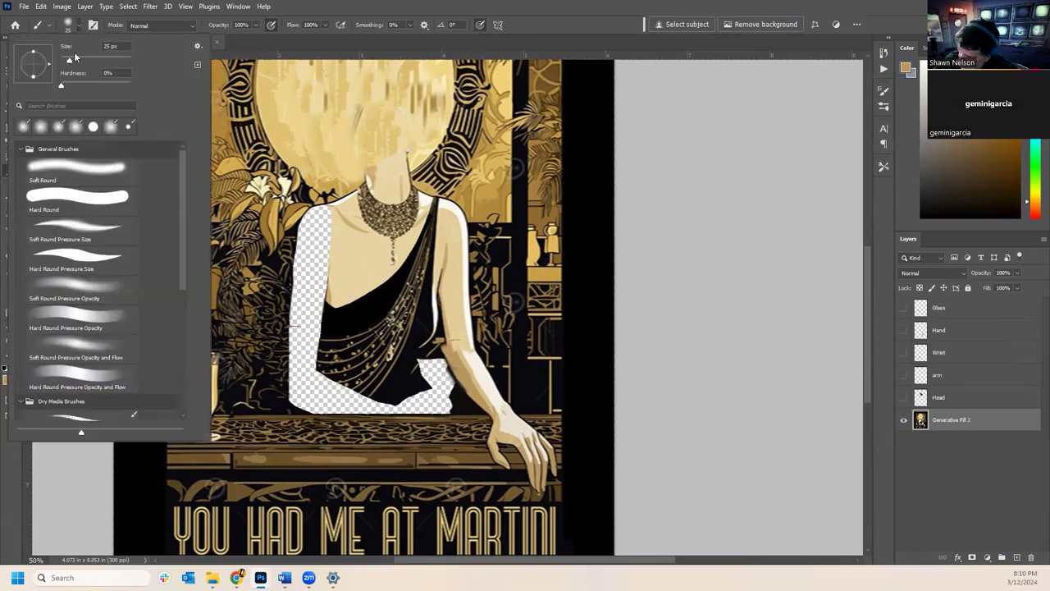
{"action": "left_click_drag", "start_coordinate": [62, 88], "coordinate": [330, 113]}
{"action": "key", "text": "Return"}
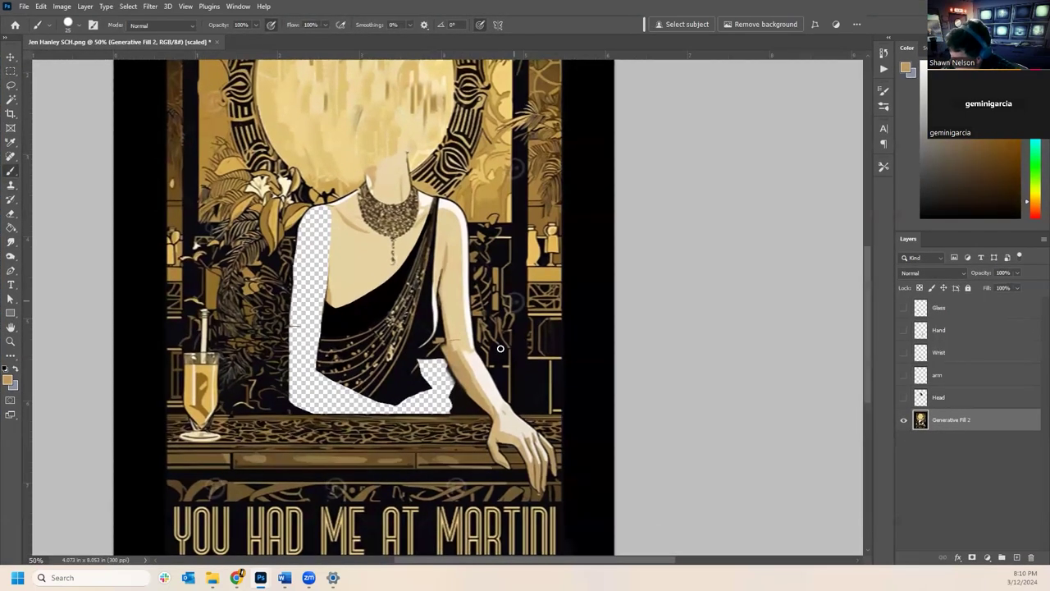
{"action": "left_click", "coordinate": [442, 335], "text": "alt"}
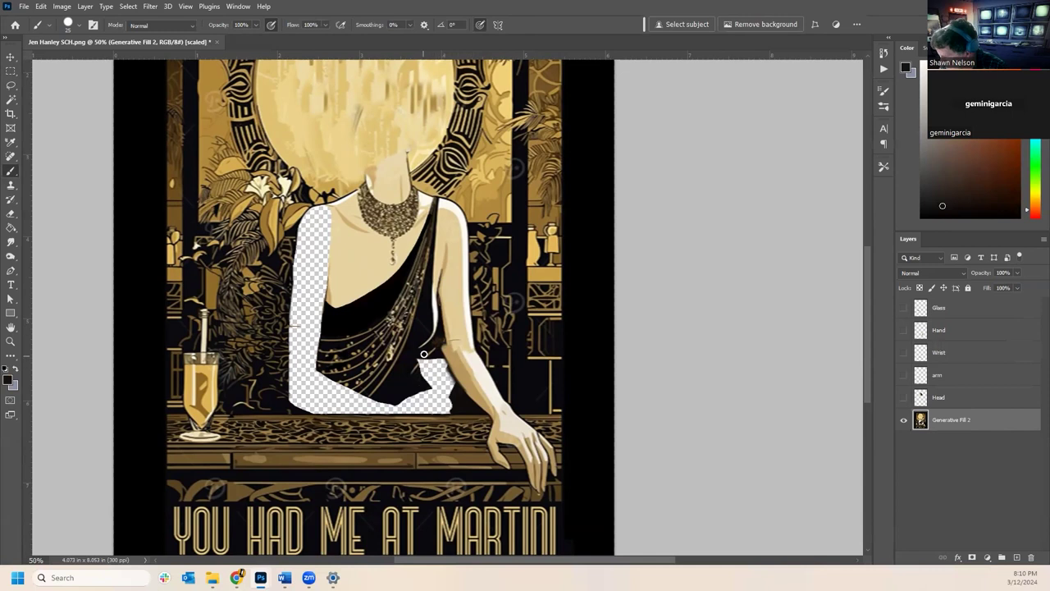
{"action": "mouse_move", "coordinate": [415, 369]}
{"action": "left_mouse_down"}
{"action": "mouse_move", "coordinate": [428, 359]}
{"action": "mouse_move", "coordinate": [420, 370]}
{"action": "mouse_move", "coordinate": [448, 374]}
{"action": "mouse_move", "coordinate": [439, 390]}
{"action": "mouse_move", "coordinate": [458, 408]}
{"action": "mouse_move", "coordinate": [311, 407]}
{"action": "left_mouse_up"}
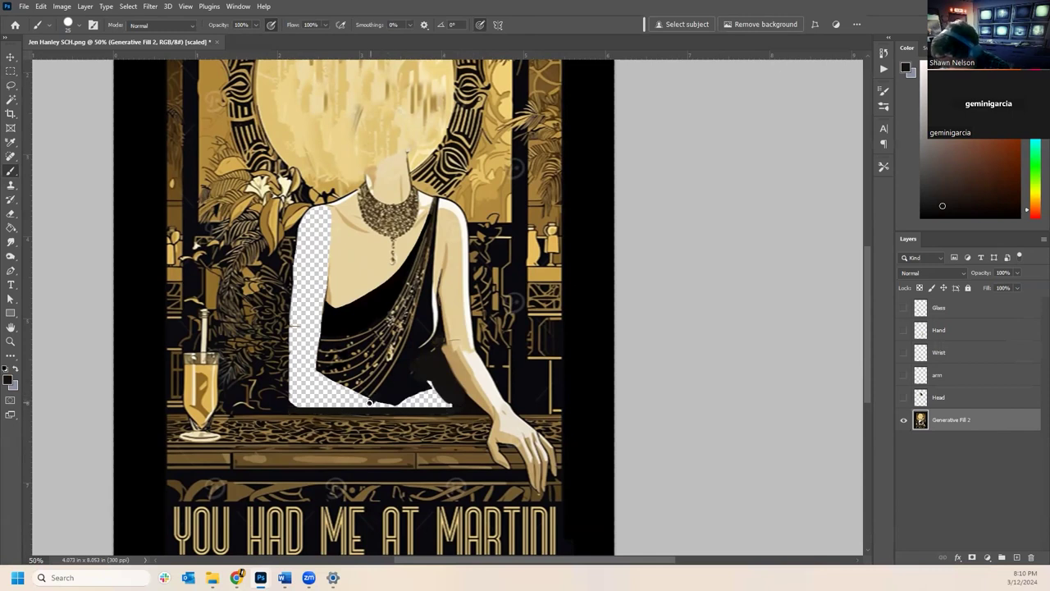
{"action": "mouse_move", "coordinate": [370, 406]}
{"action": "left_mouse_down"}
{"action": "mouse_move", "coordinate": [405, 396]}
{"action": "mouse_move", "coordinate": [378, 403]}
{"action": "mouse_move", "coordinate": [421, 406]}
{"action": "mouse_move", "coordinate": [397, 403]}
{"action": "mouse_move", "coordinate": [420, 382]}
{"action": "mouse_move", "coordinate": [405, 372]}
{"action": "mouse_move", "coordinate": [404, 382]}
{"action": "mouse_move", "coordinate": [427, 367]}
{"action": "mouse_move", "coordinate": [415, 398]}
{"action": "mouse_move", "coordinate": [451, 402]}
{"action": "left_mouse_up"}
{"action": "left_click", "coordinate": [406, 364], "text": "alt"}
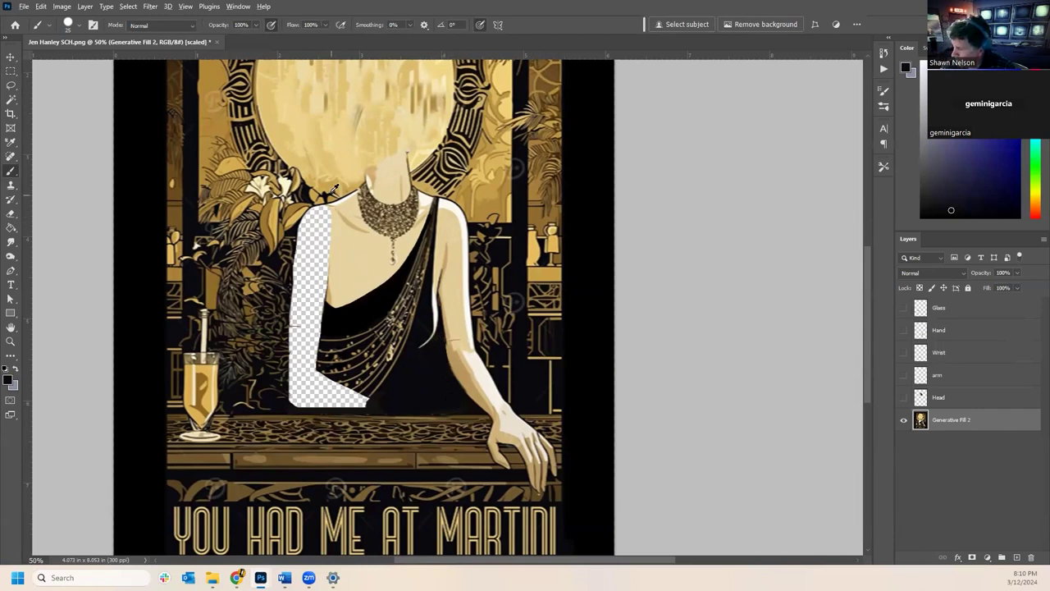
- Paint sampled skin tones over the shoulder gap, then show all the part layers again
{"action": "left_click", "coordinate": [340, 241], "text": "alt"}
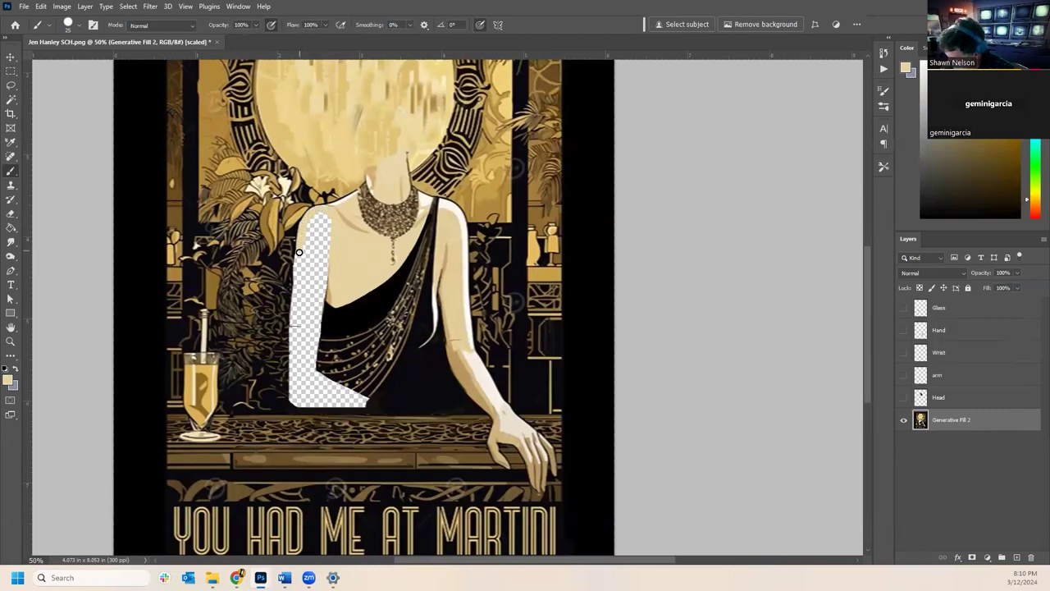
{"action": "mouse_move", "coordinate": [310, 219]}
{"action": "left_mouse_down"}
{"action": "mouse_move", "coordinate": [333, 241]}
{"action": "mouse_move", "coordinate": [323, 267]}
{"action": "mouse_move", "coordinate": [298, 257]}
{"action": "left_mouse_up"}
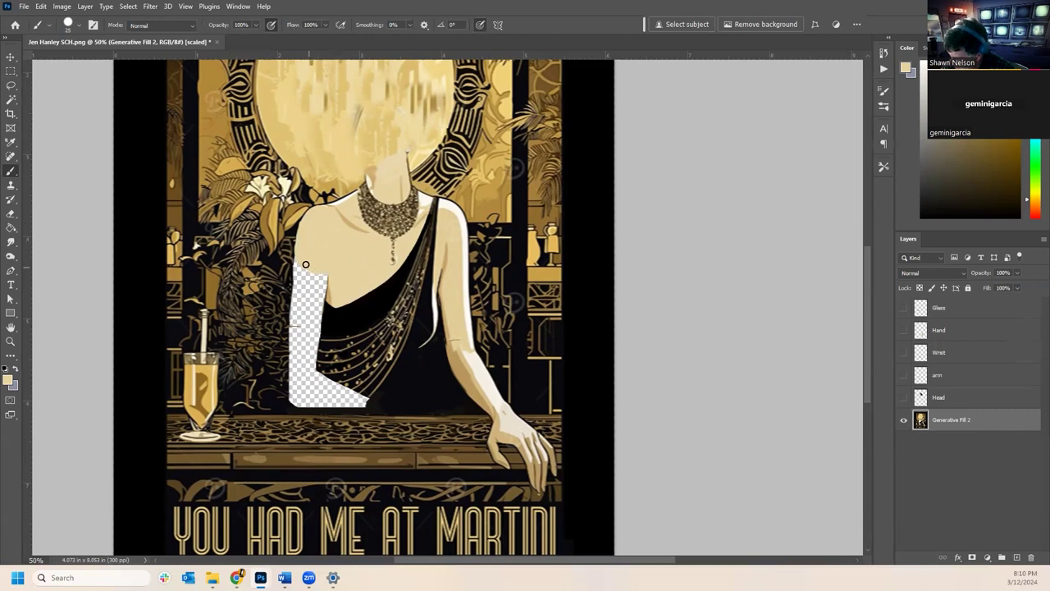
{"action": "left_click", "coordinate": [328, 203], "text": "alt"}
{"action": "left_click", "coordinate": [322, 224], "text": "alt"}
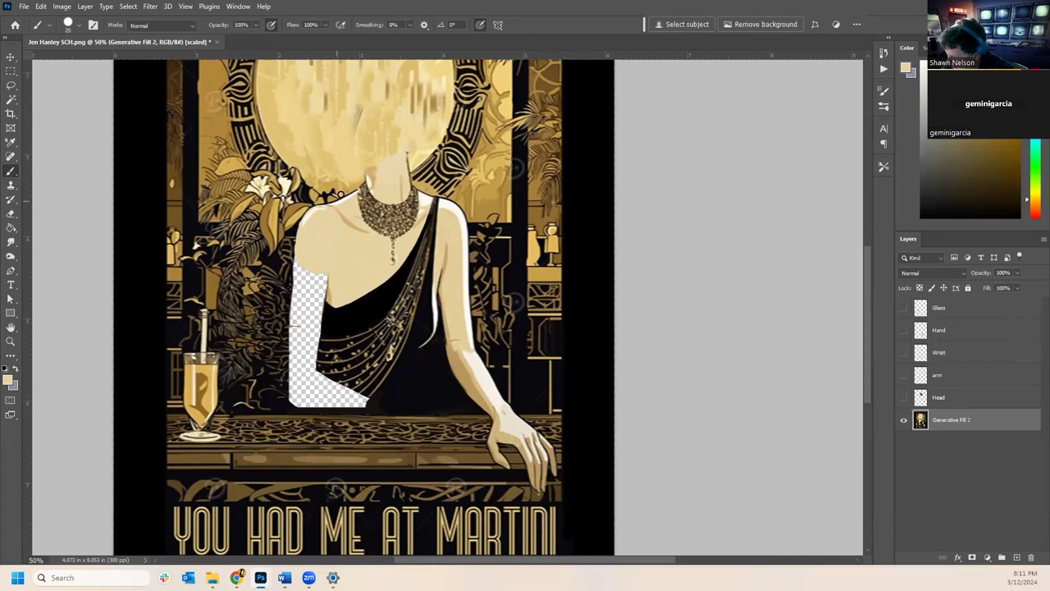
{"action": "left_click_drag", "start_coordinate": [904, 308], "coordinate": [905, 396]}
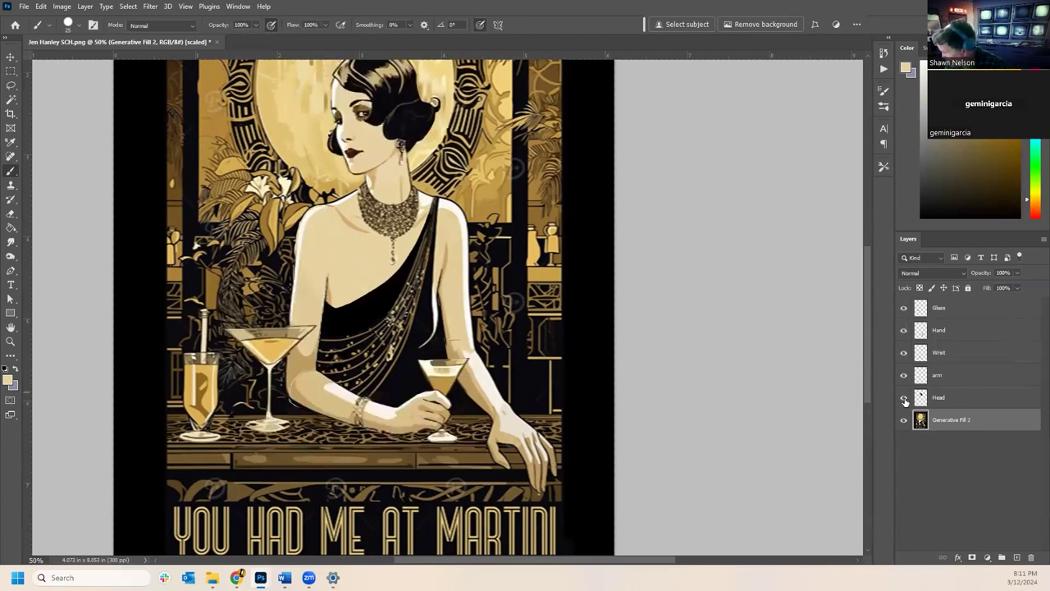
- Hide the part layers and paint the shoulder's left edge black, touching it up with tan
{"action": "left_click_drag", "start_coordinate": [905, 399], "coordinate": [904, 310]}
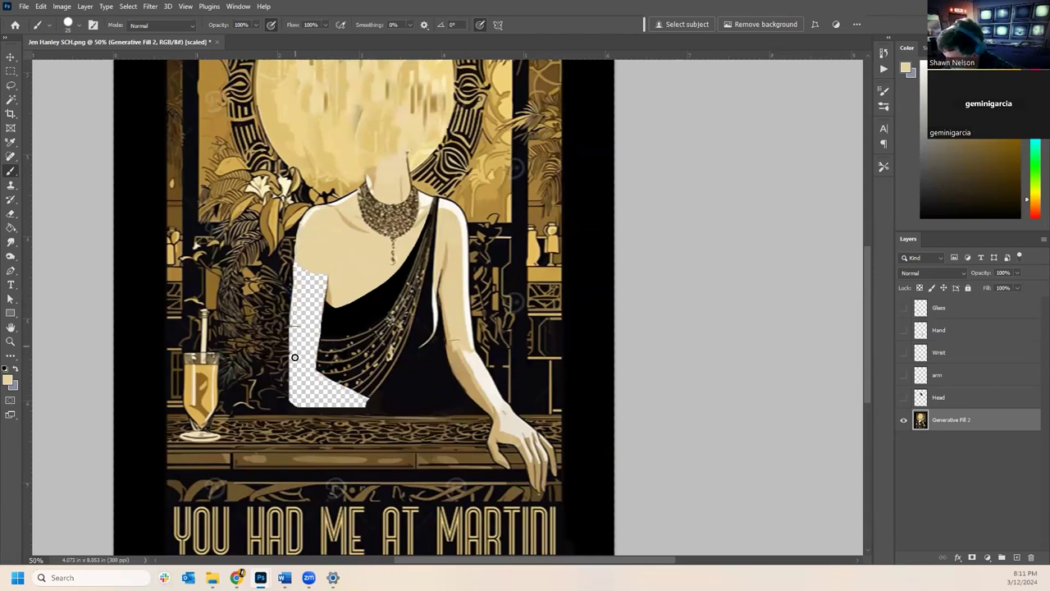
{"action": "key", "text": "d"}
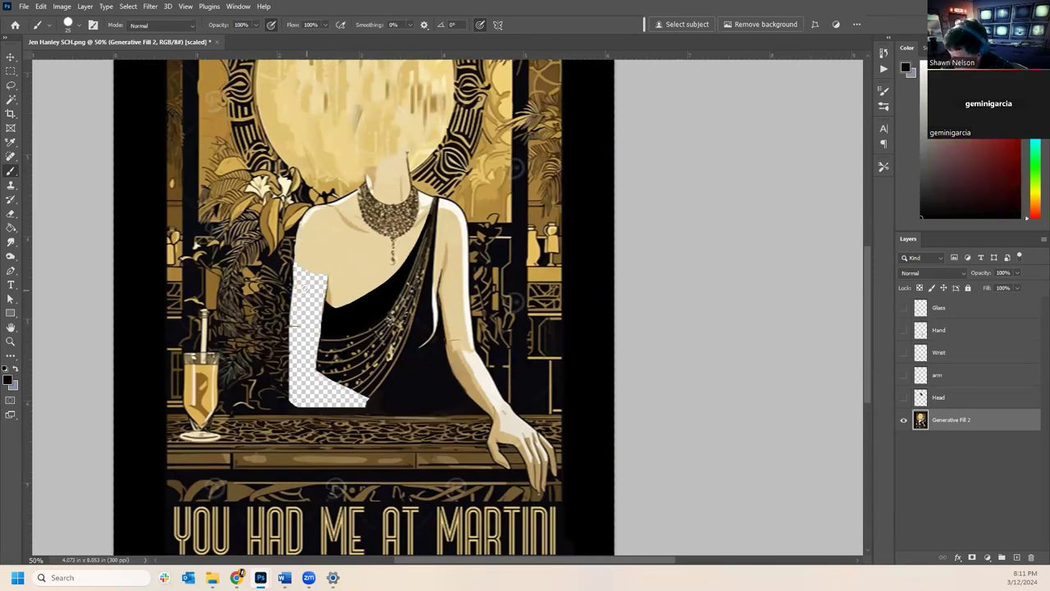
{"action": "left_click_drag", "start_coordinate": [292, 261], "coordinate": [328, 310]}
{"action": "left_click", "coordinate": [319, 276], "text": "alt"}
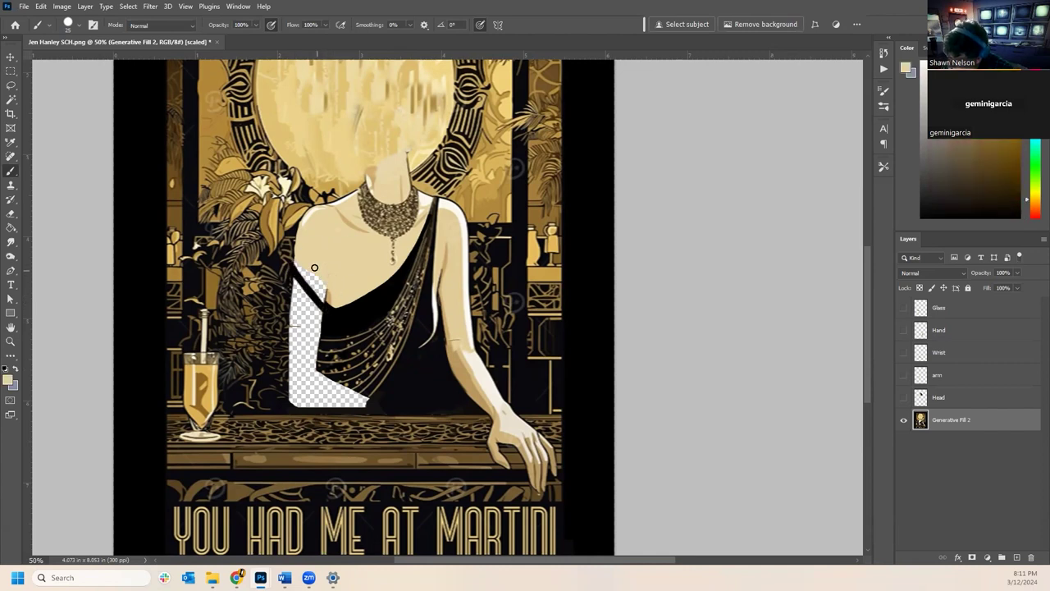
{"action": "mouse_move", "coordinate": [328, 299]}
{"action": "left_mouse_down"}
{"action": "mouse_move", "coordinate": [298, 260]}
{"action": "mouse_move", "coordinate": [336, 313]}
{"action": "left_mouse_up"}
{"action": "left_click", "coordinate": [306, 279], "text": "alt"}
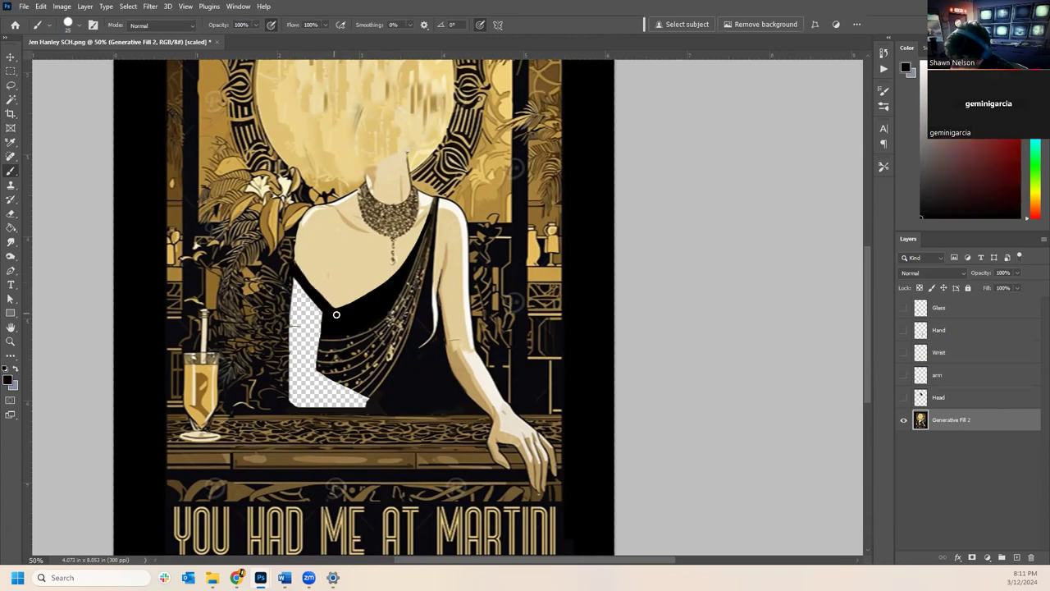
{"action": "mouse_move", "coordinate": [290, 262]}
{"action": "left_mouse_down"}
{"action": "mouse_move", "coordinate": [324, 313]}
{"action": "mouse_move", "coordinate": [294, 285]}
{"action": "mouse_move", "coordinate": [308, 305]}
{"action": "mouse_move", "coordinate": [296, 342]}
{"action": "mouse_move", "coordinate": [316, 341]}
{"action": "mouse_move", "coordinate": [316, 314]}
{"action": "mouse_move", "coordinate": [297, 308]}
{"action": "mouse_move", "coordinate": [289, 336]}
{"action": "left_mouse_up"}
- Fill the leftover transparent patch with black and paint over the light outline at the dress bottom
{"action": "left_click", "coordinate": [11, 227]}
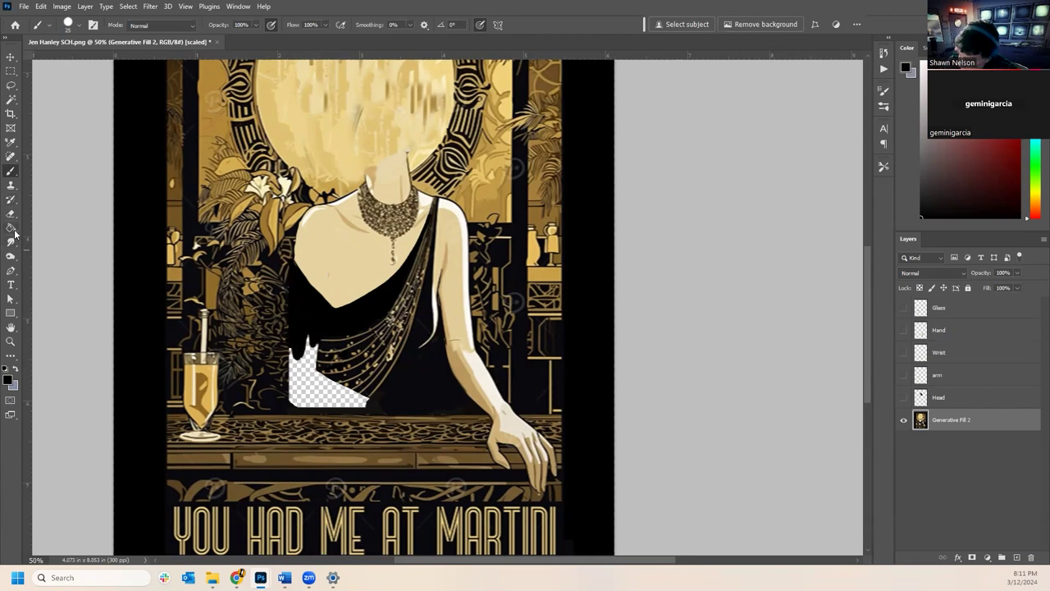
{"action": "left_click", "coordinate": [295, 375]}
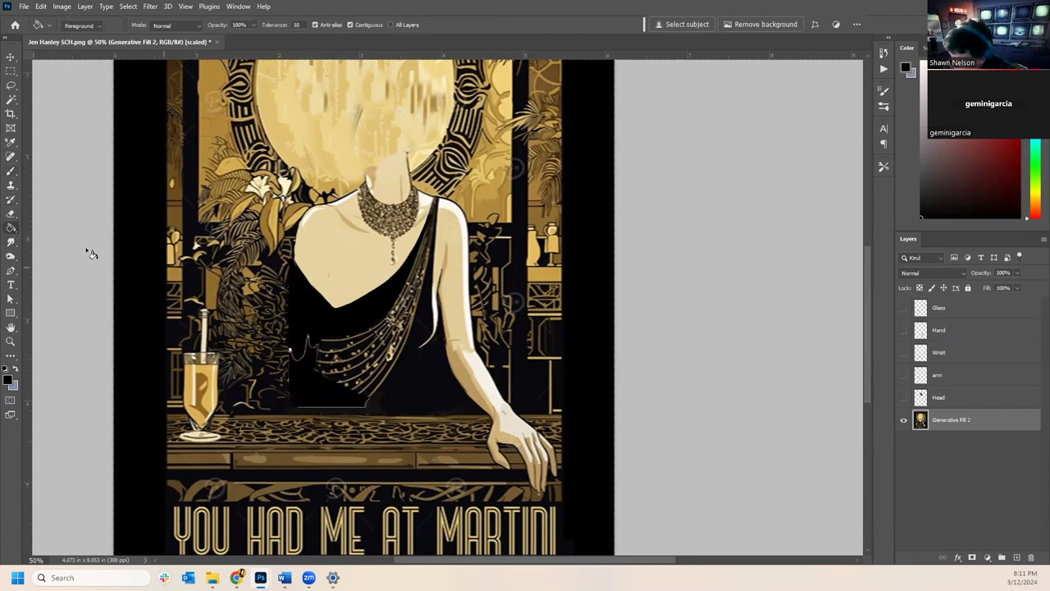
{"action": "left_click", "coordinate": [11, 171]}
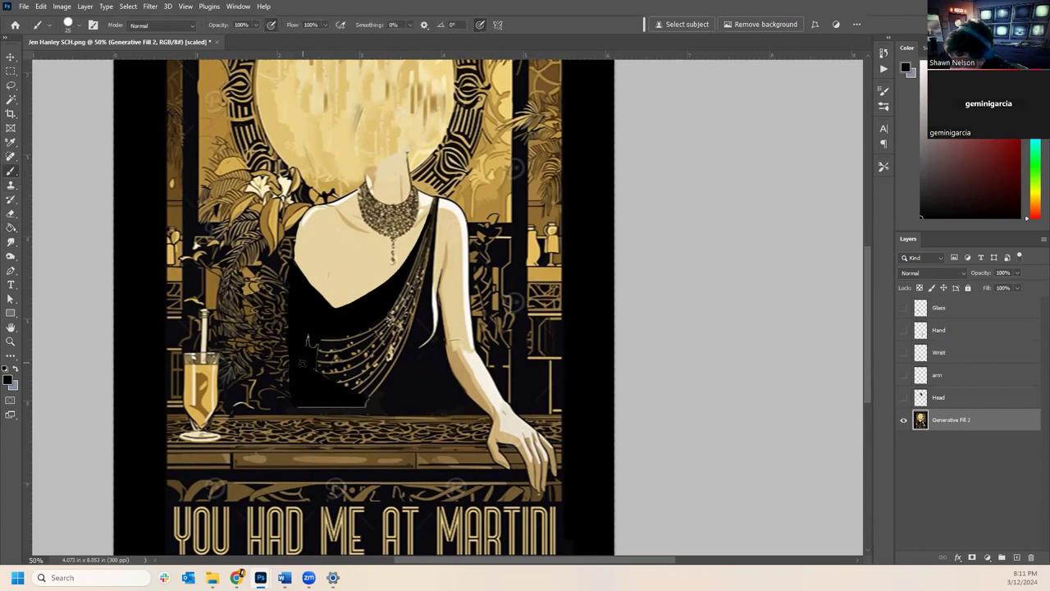
{"action": "left_click_drag", "start_coordinate": [296, 405], "coordinate": [373, 403]}
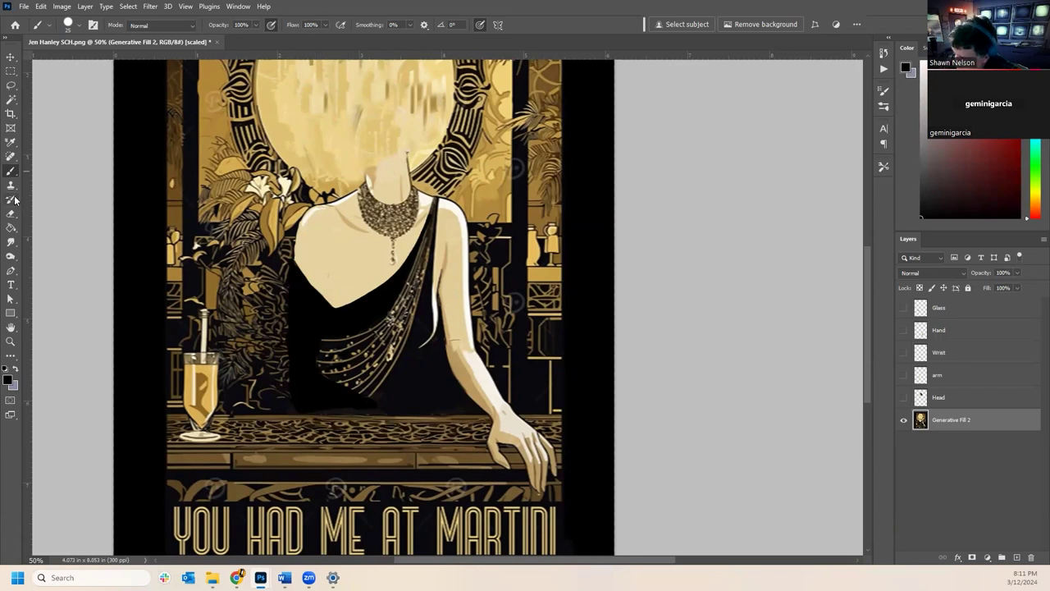
- Zoom in on the dress, sample the skin tone, and show and select the arm layer
{"action": "key", "text": "z"}
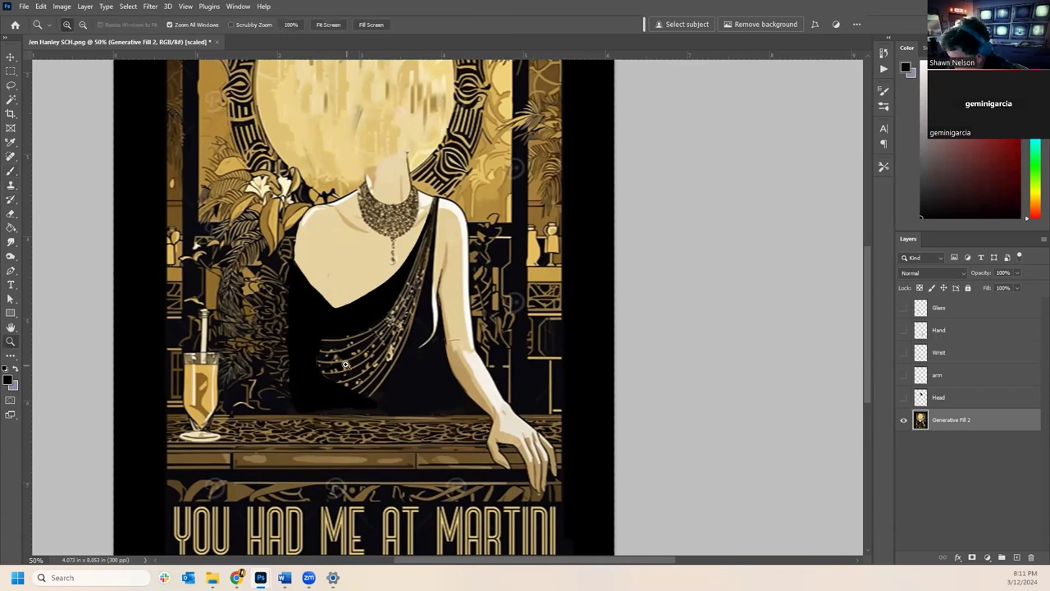
{"action": "left_click", "coordinate": [345, 359]}
{"action": "left_click", "coordinate": [347, 358]}
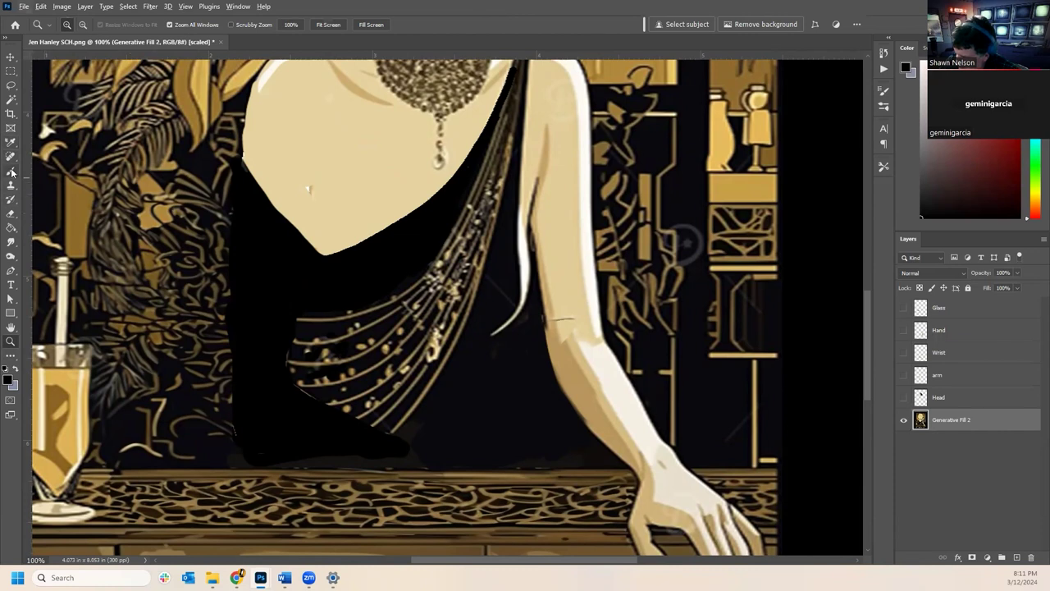
{"action": "key", "text": "b"}
{"action": "left_click", "coordinate": [323, 184], "text": "alt"}
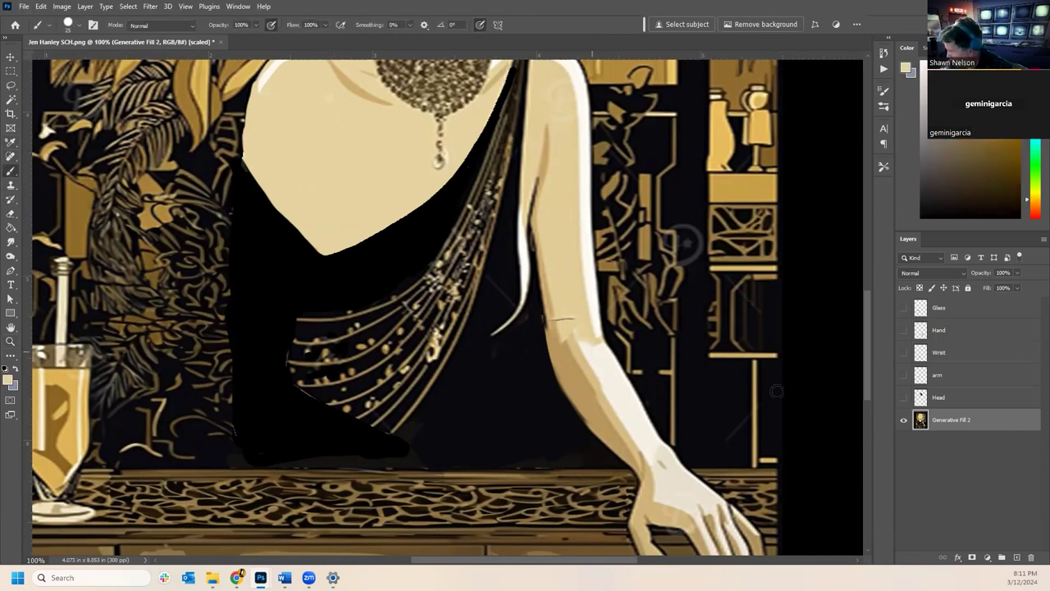
{"action": "left_click", "coordinate": [904, 375]}
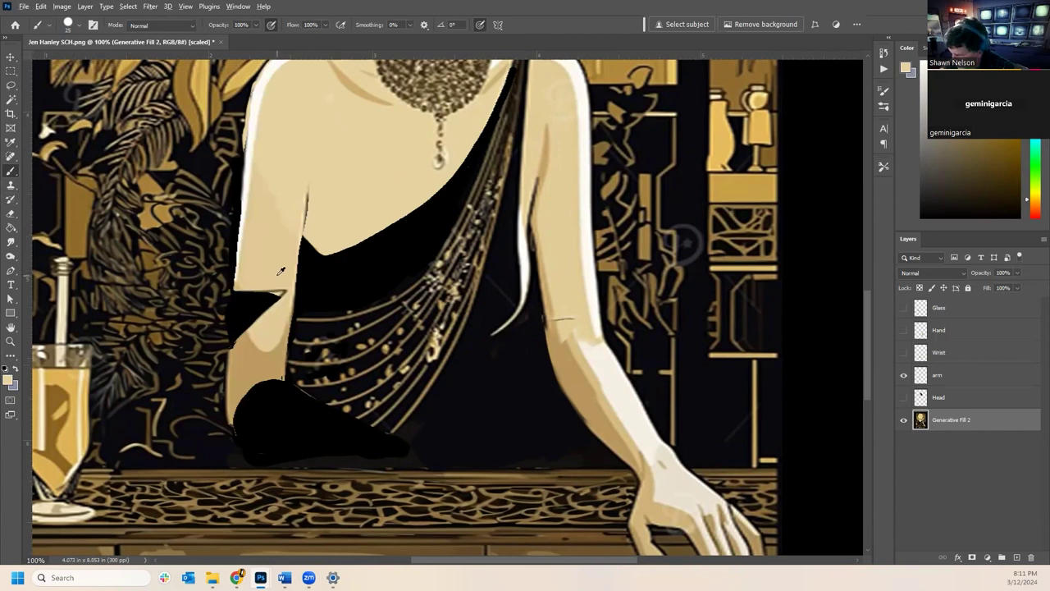
{"action": "left_click", "coordinate": [950, 383]}
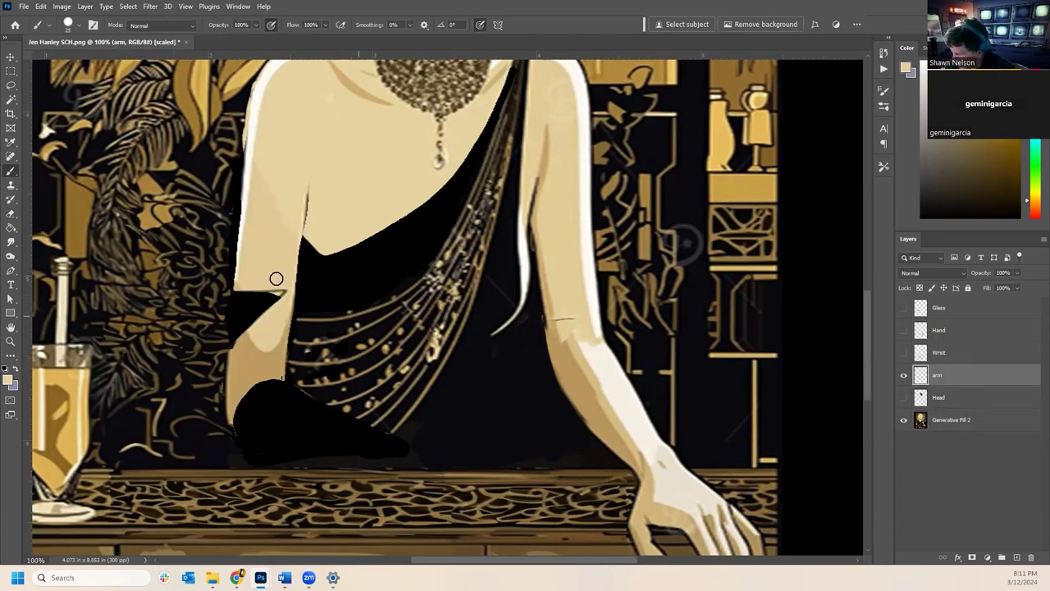
- Paint skin tone over the black elbow gap and the dark arm edge, then hide Head and arm
{"action": "mouse_move", "coordinate": [247, 299]}
{"action": "left_mouse_down"}
{"action": "mouse_move", "coordinate": [241, 286]}
{"action": "mouse_move", "coordinate": [254, 328]}
{"action": "mouse_move", "coordinate": [262, 303]}
{"action": "mouse_move", "coordinate": [275, 310]}
{"action": "left_mouse_up"}
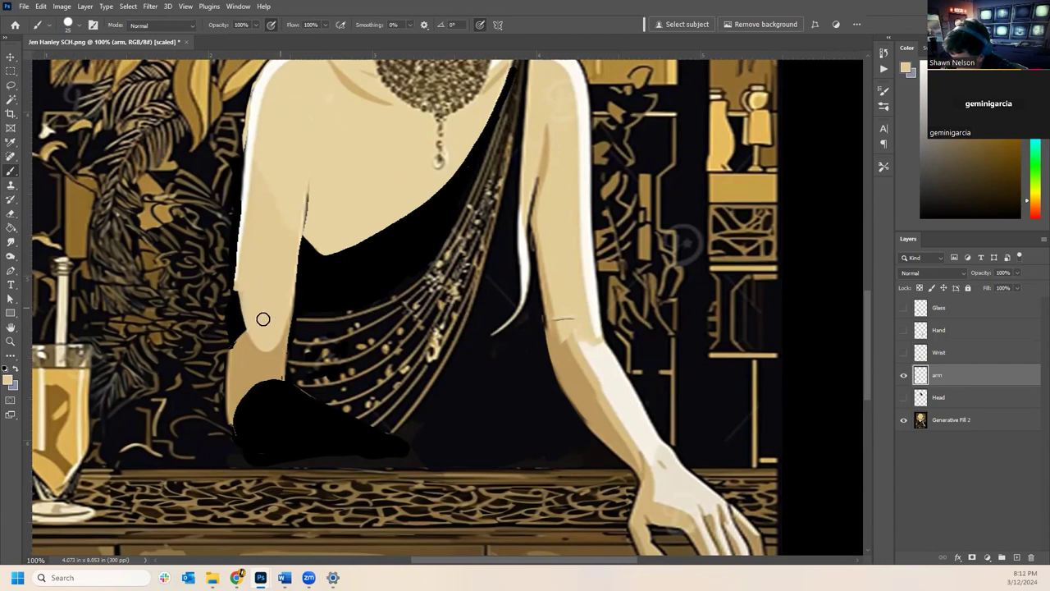
{"action": "left_click_drag", "start_coordinate": [242, 274], "coordinate": [236, 346]}
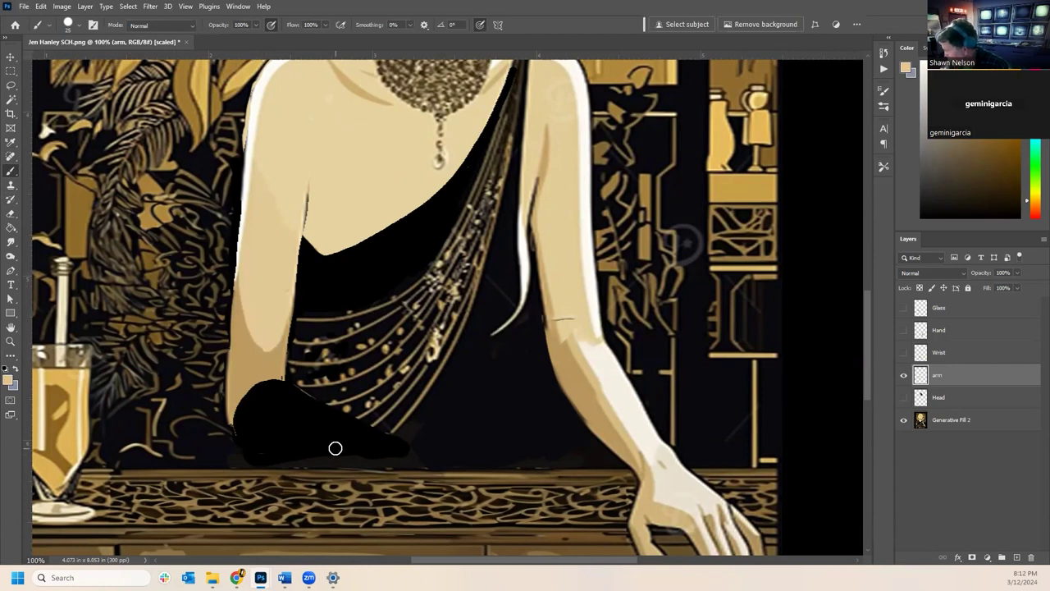
{"action": "left_click", "coordinate": [904, 397]}
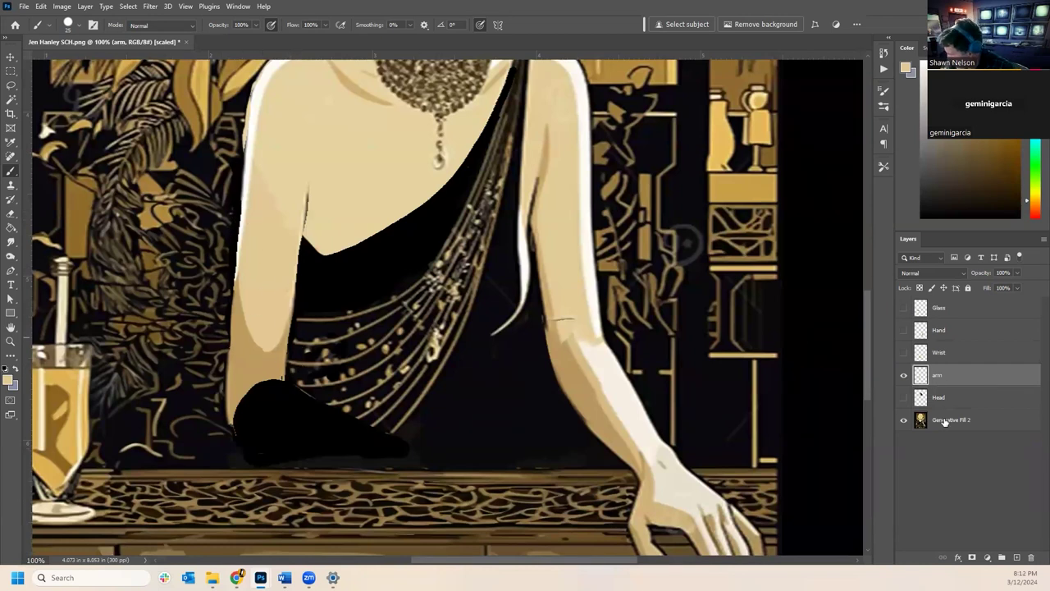
{"action": "left_click", "coordinate": [904, 375]}
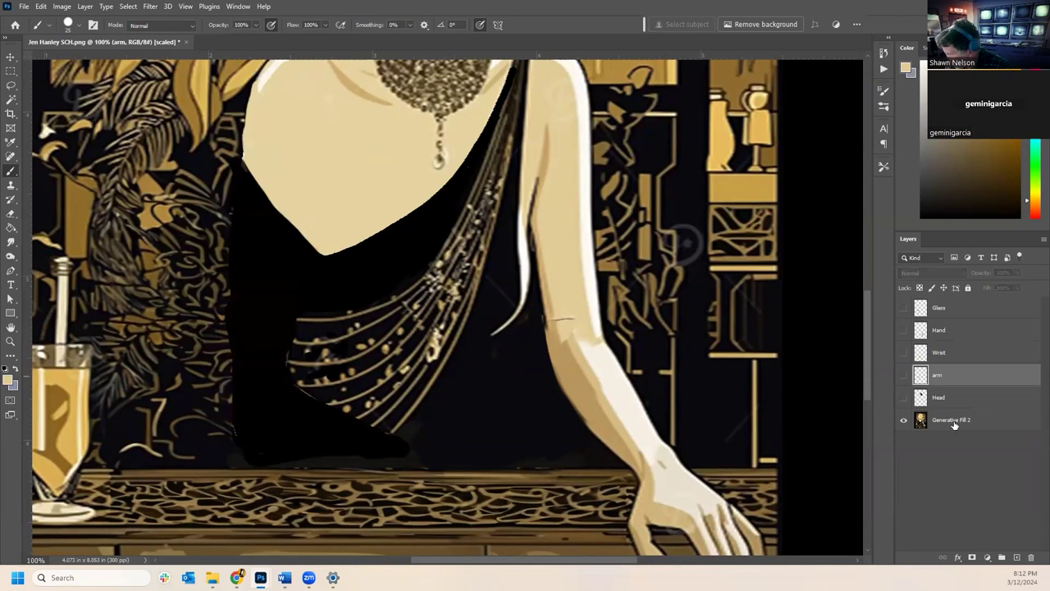
{"action": "left_click", "coordinate": [952, 420]}
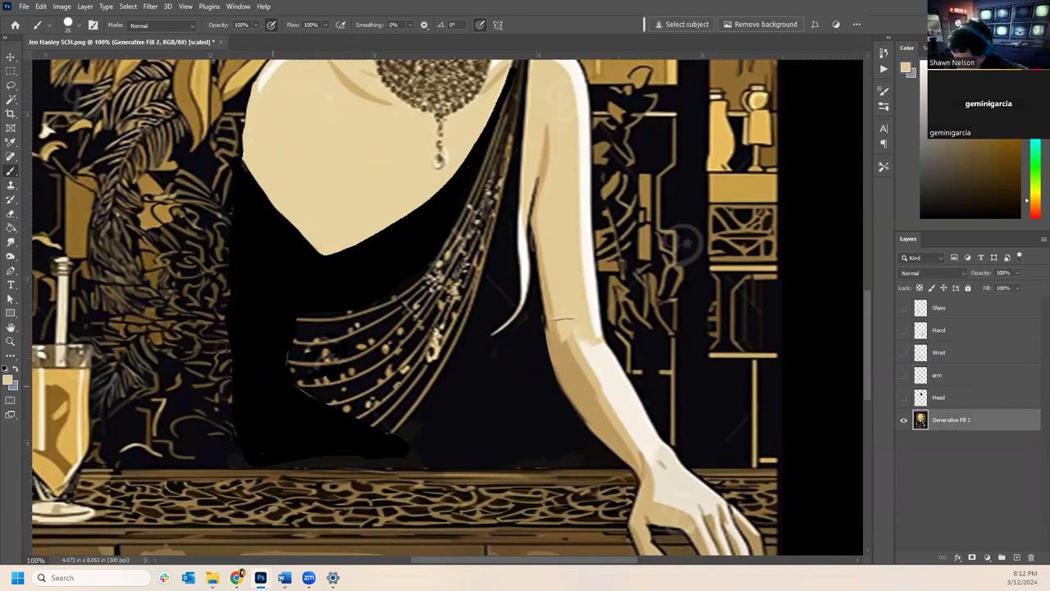
- Clone leaf texture over the black dress edge, then show Head, arm, Wrist, Hand and Glass
{"action": "left_click", "coordinate": [11, 184]}
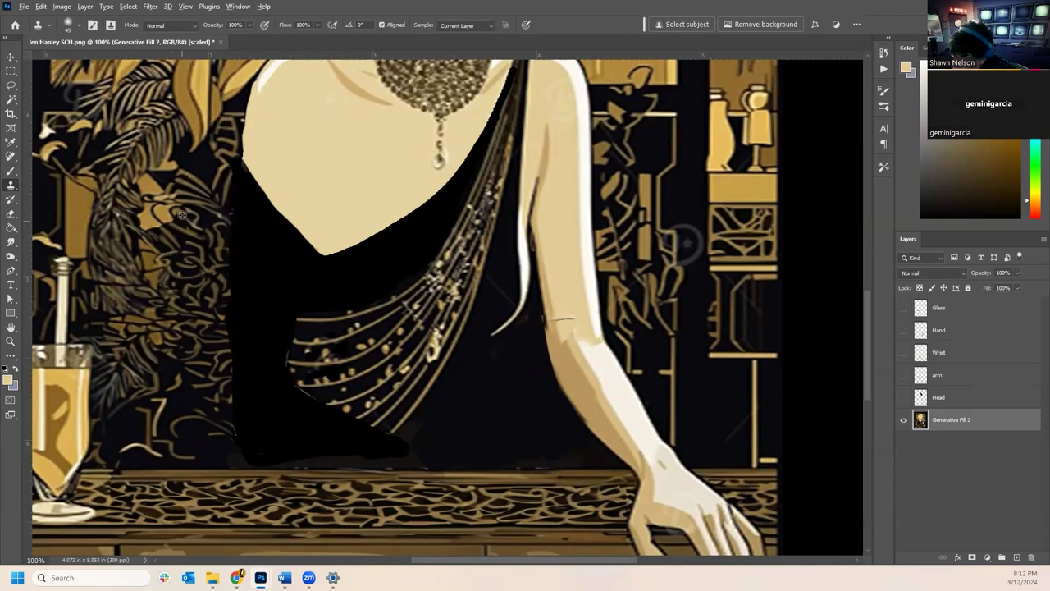
{"action": "mouse_move", "coordinate": [239, 211]}
{"action": "left_mouse_down"}
{"action": "mouse_move", "coordinate": [244, 374]}
{"action": "mouse_move", "coordinate": [233, 342]}
{"action": "mouse_move", "coordinate": [238, 393]}
{"action": "left_mouse_up"}
{"action": "left_click", "coordinate": [172, 256], "text": "alt"}
{"action": "mouse_move", "coordinate": [269, 251]}
{"action": "left_mouse_down"}
{"action": "mouse_move", "coordinate": [272, 370]}
{"action": "mouse_move", "coordinate": [280, 304]}
{"action": "mouse_move", "coordinate": [280, 416]}
{"action": "mouse_move", "coordinate": [214, 433]}
{"action": "left_mouse_up"}
{"action": "left_click_drag", "start_coordinate": [904, 397], "coordinate": [901, 272]}
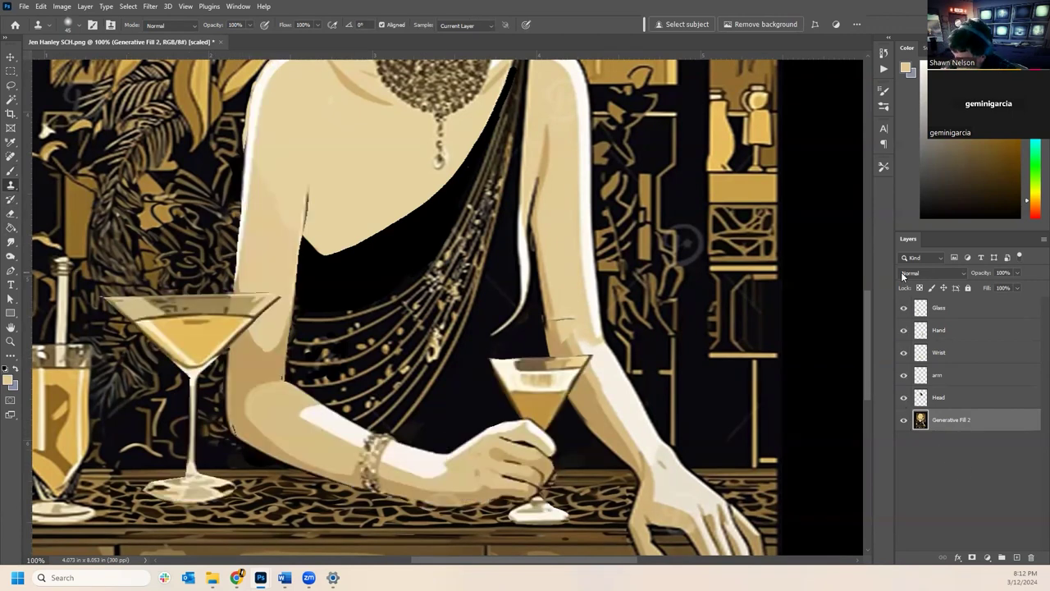
- Hide Generative Fill 2 and the Glass, Wrist and arm layers, leaving only Hand visible
{"action": "left_click", "coordinate": [903, 419]}
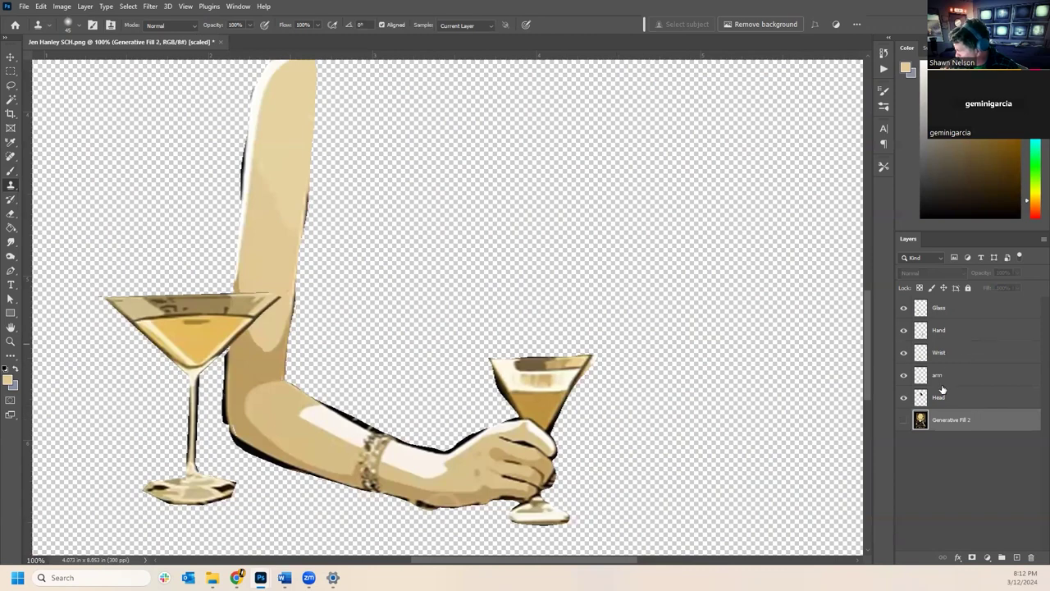
{"action": "left_click_drag", "start_coordinate": [903, 308], "coordinate": [904, 379]}
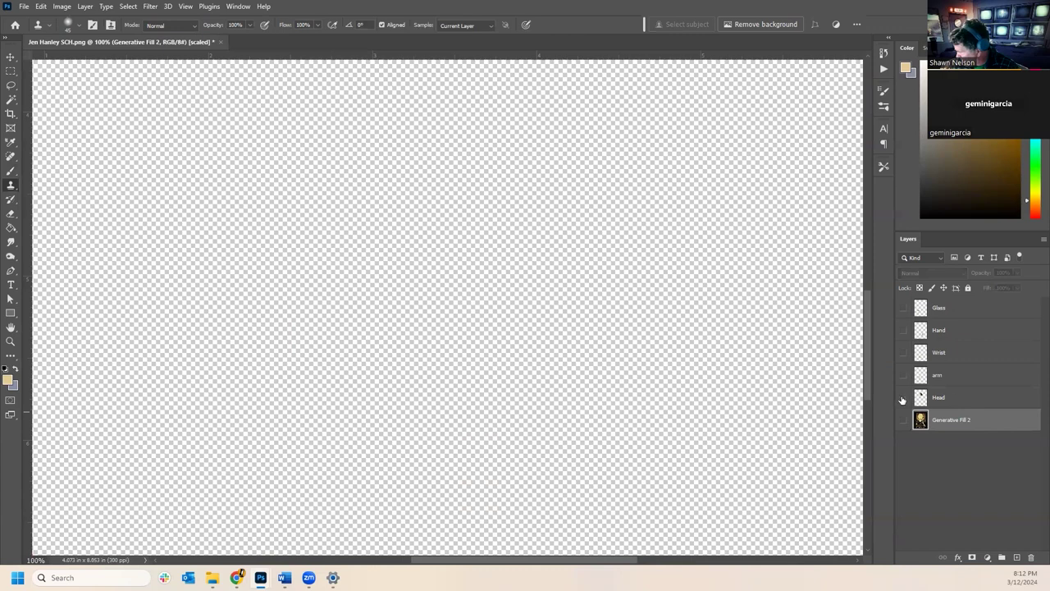
{"action": "left_click", "coordinate": [904, 308]}
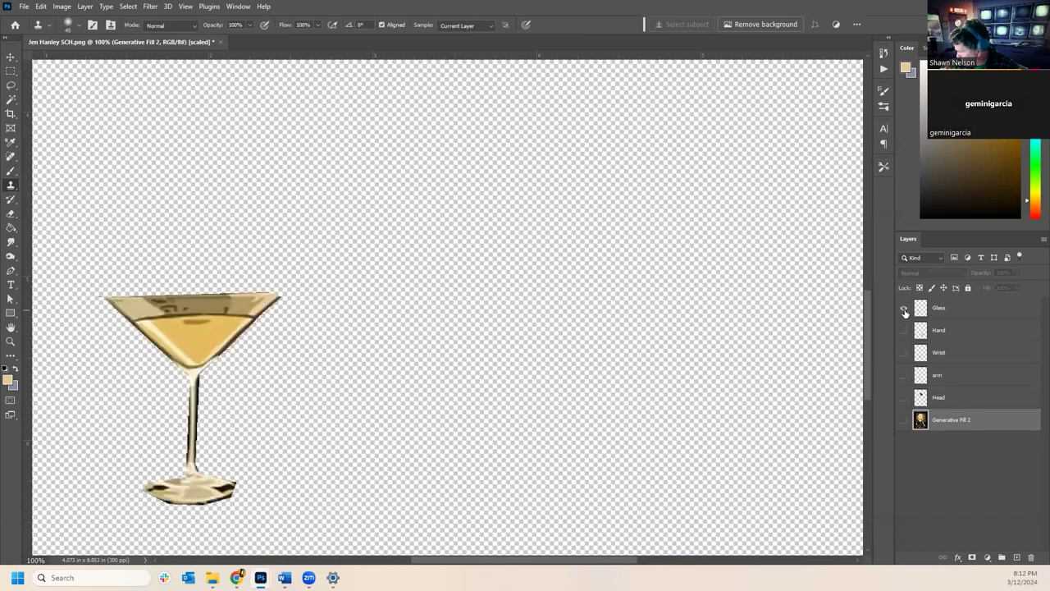
{"action": "left_click", "coordinate": [904, 308]}
{"action": "left_click", "coordinate": [904, 308]}
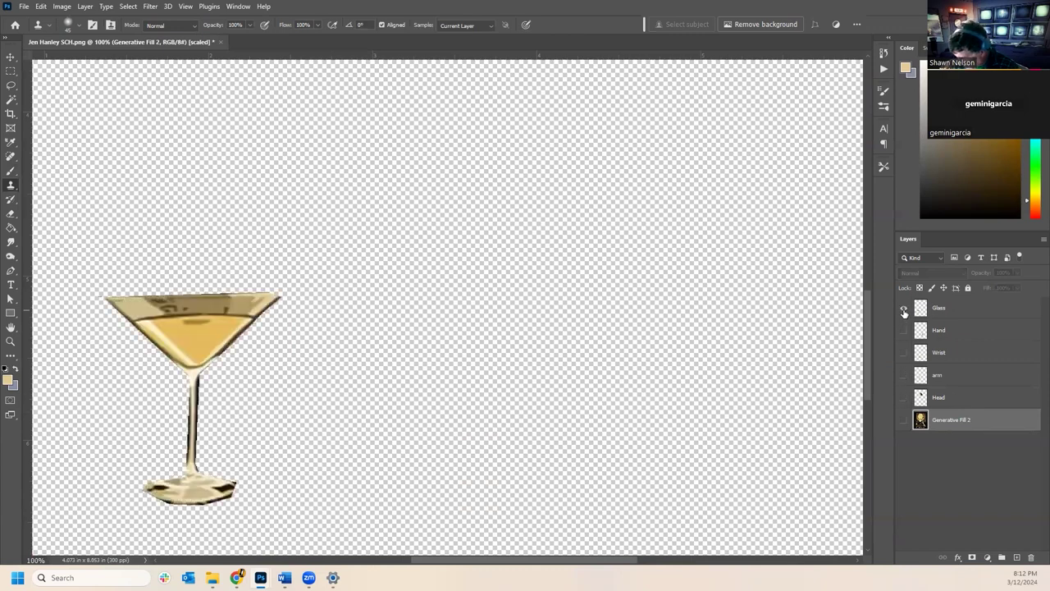
{"action": "left_click", "coordinate": [904, 309]}
{"action": "left_click", "coordinate": [905, 331]}
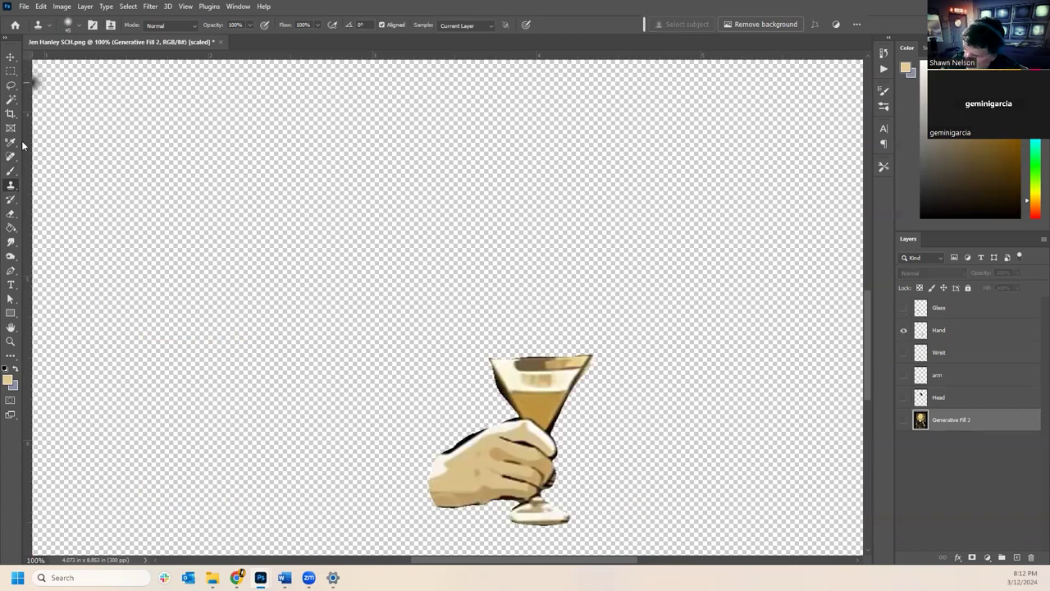
- Make the Hand layer active with a small Eraser brush
{"action": "left_click", "coordinate": [11, 213]}
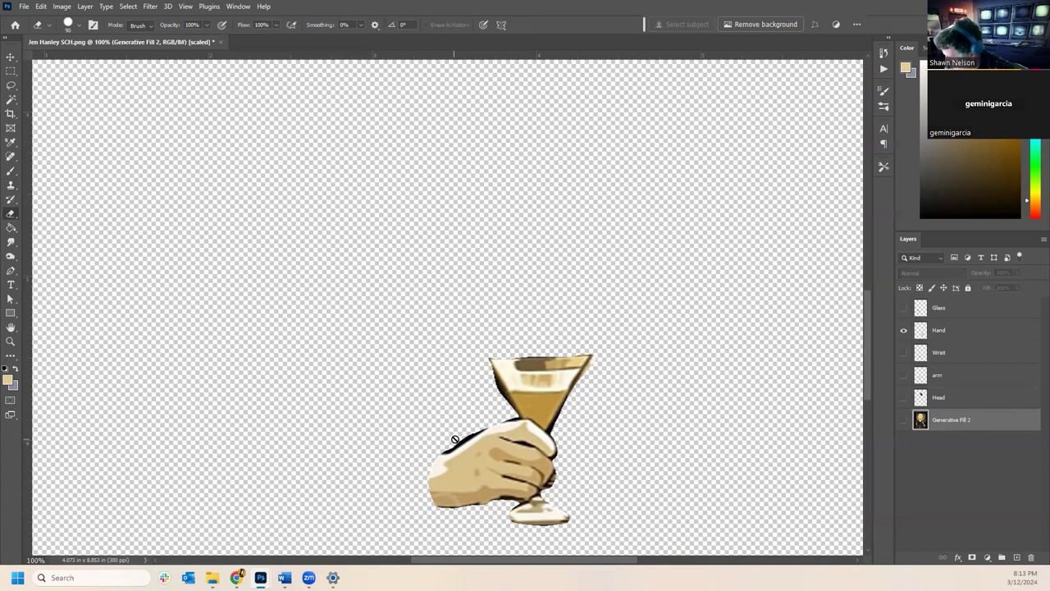
{"action": "left_click", "coordinate": [927, 335]}
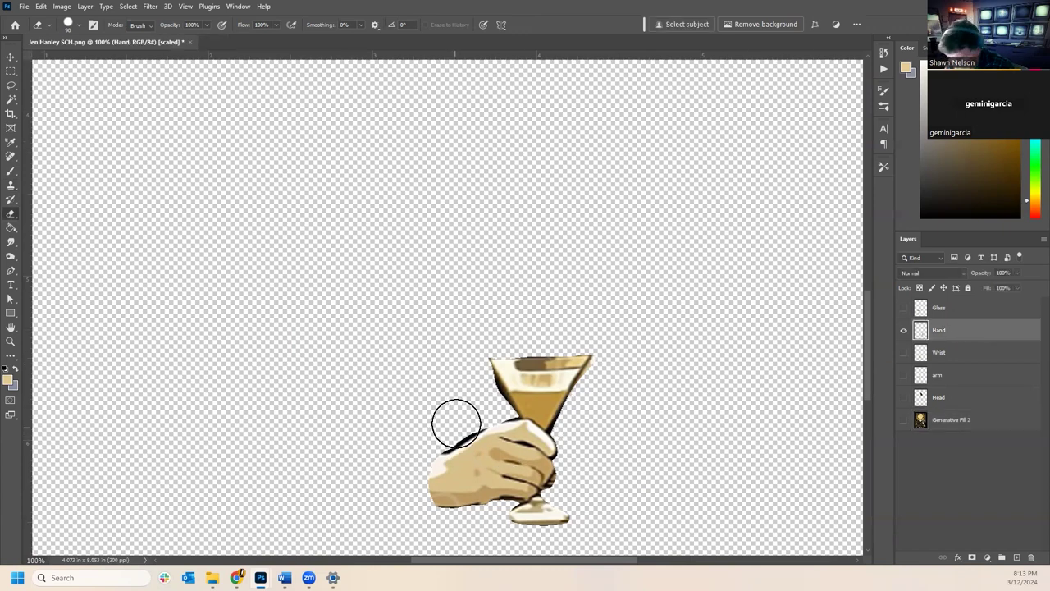
{"action": "key", "text": "bracketleft"}
{"action": "key", "text": "bracketleft"}
{"action": "key", "text": "bracketleft"}
{"action": "key", "text": "bracketleft"}
{"action": "key", "text": "bracketleft"}
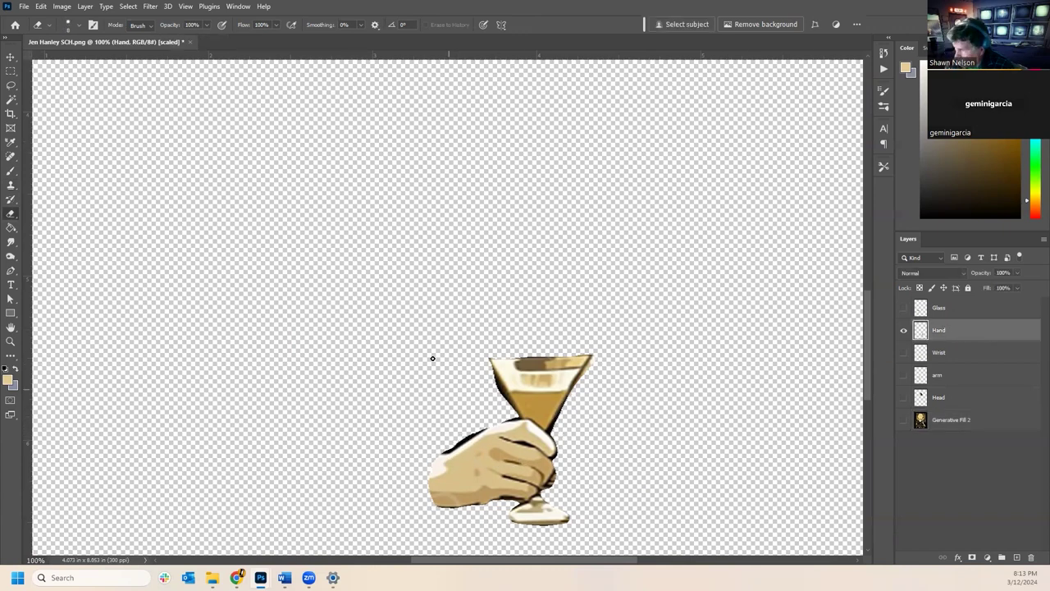
{"action": "left_click", "coordinate": [79, 26]}
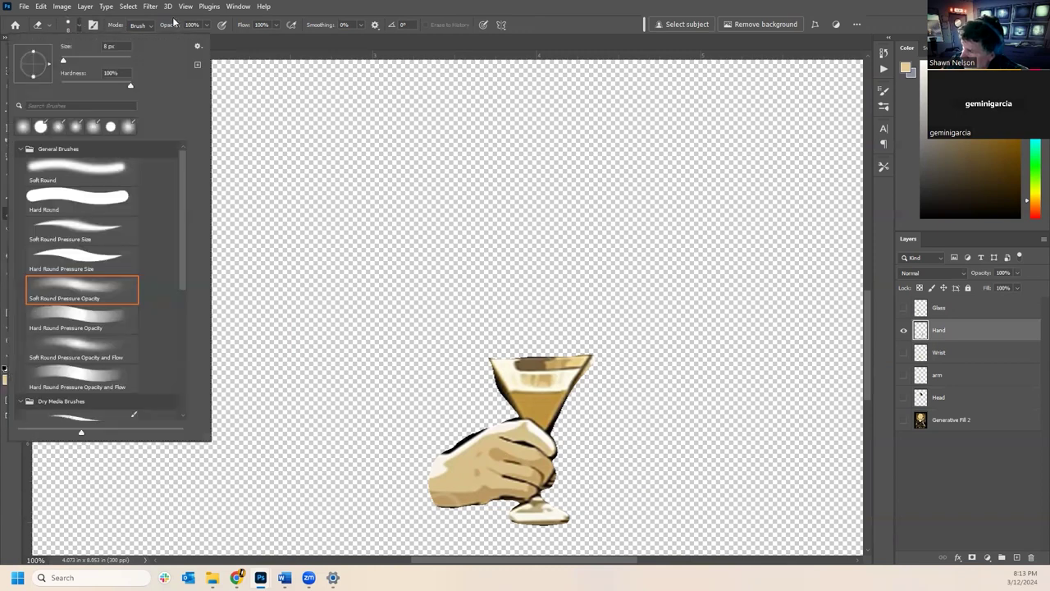
{"action": "left_click", "coordinate": [350, 10]}
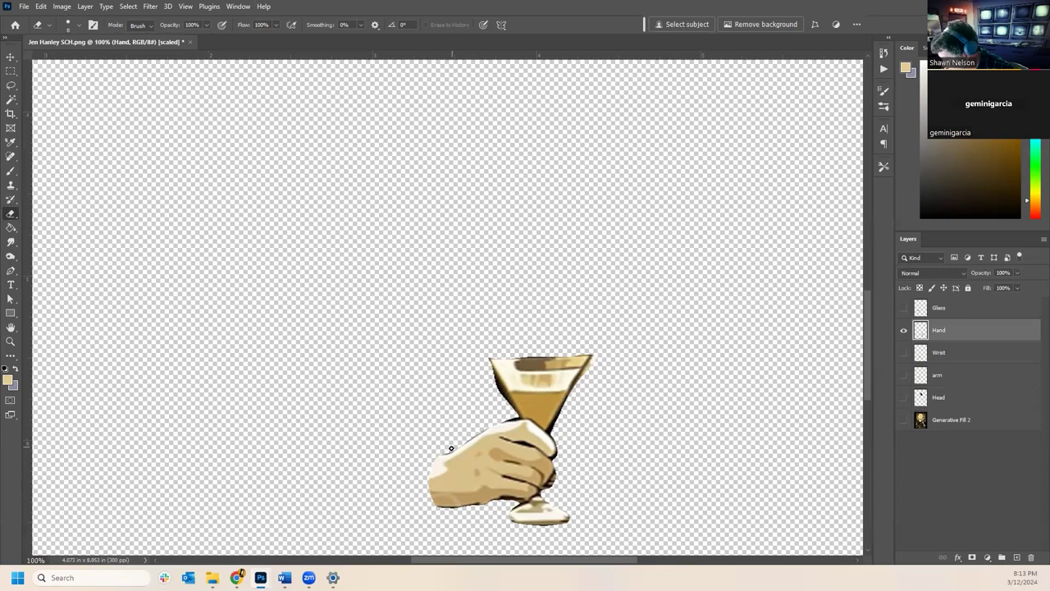
- Erase the dark outline from the glass's left edge, right edge and rim, redoing one rim stroke
{"action": "left_click_drag", "start_coordinate": [490, 367], "coordinate": [506, 400]}
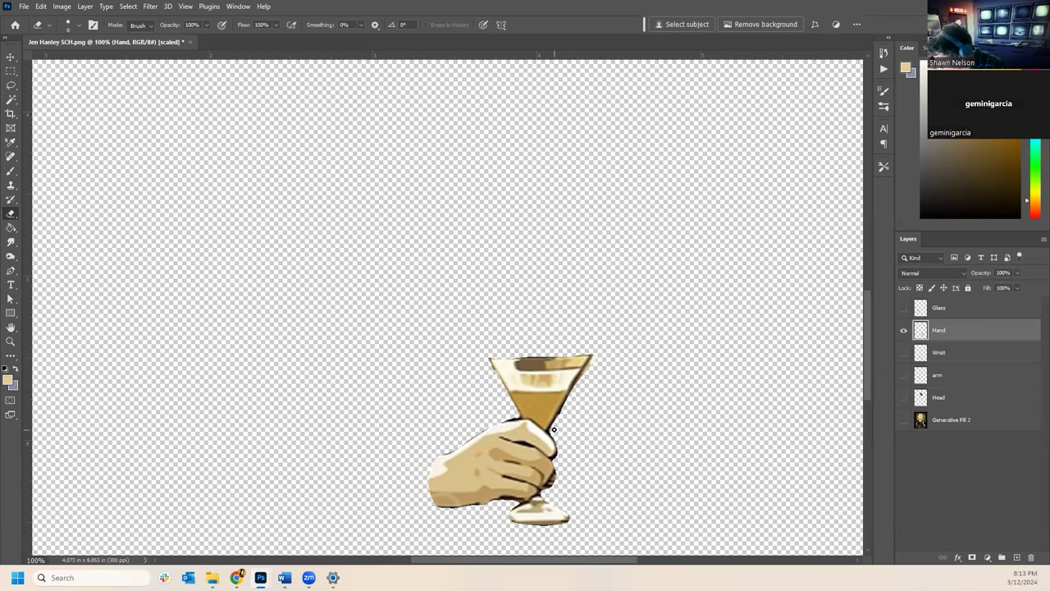
{"action": "left_click_drag", "start_coordinate": [568, 396], "coordinate": [599, 350]}
{"action": "left_click_drag", "start_coordinate": [487, 358], "coordinate": [589, 354]}
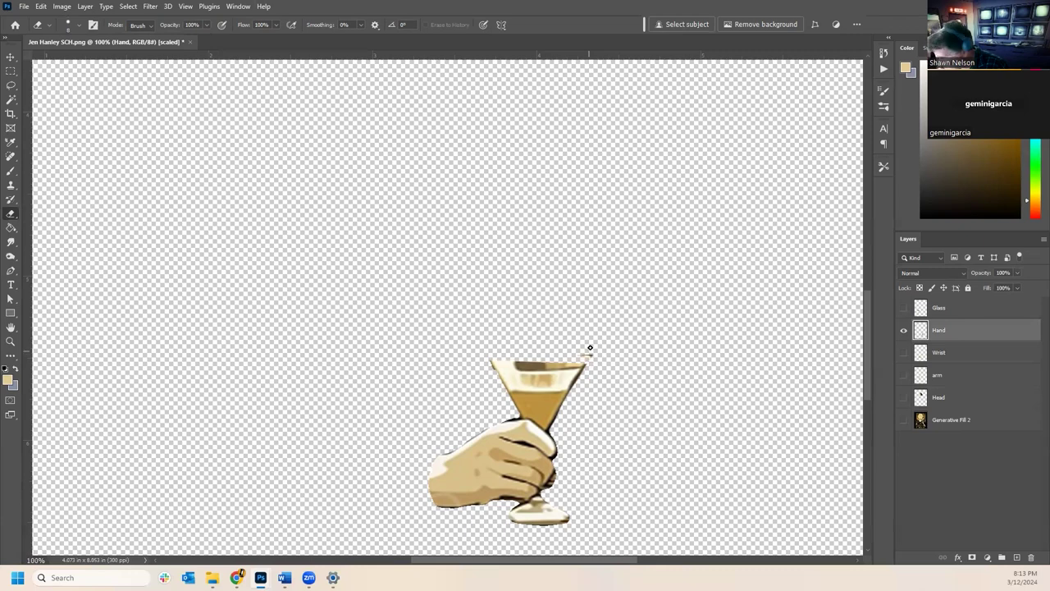
{"action": "key", "text": "ctrl+z"}
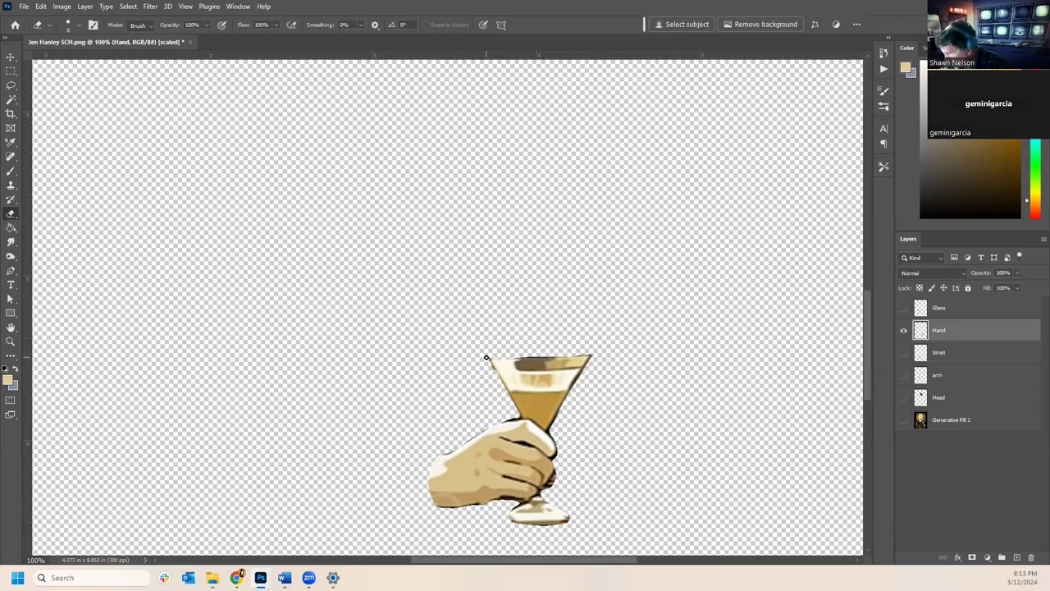
{"action": "left_click_drag", "start_coordinate": [535, 356], "coordinate": [606, 354]}
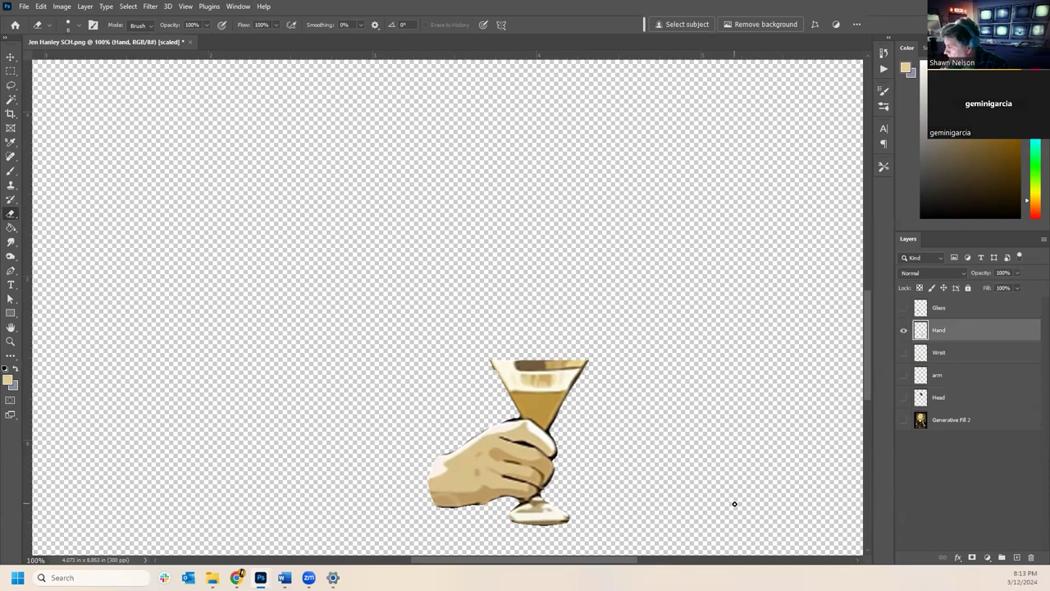
- Show all layers from Glass down to Generative Fill 2 to reassemble the poster
{"action": "left_click", "coordinate": [904, 330]}
{"action": "left_click", "coordinate": [904, 421]}
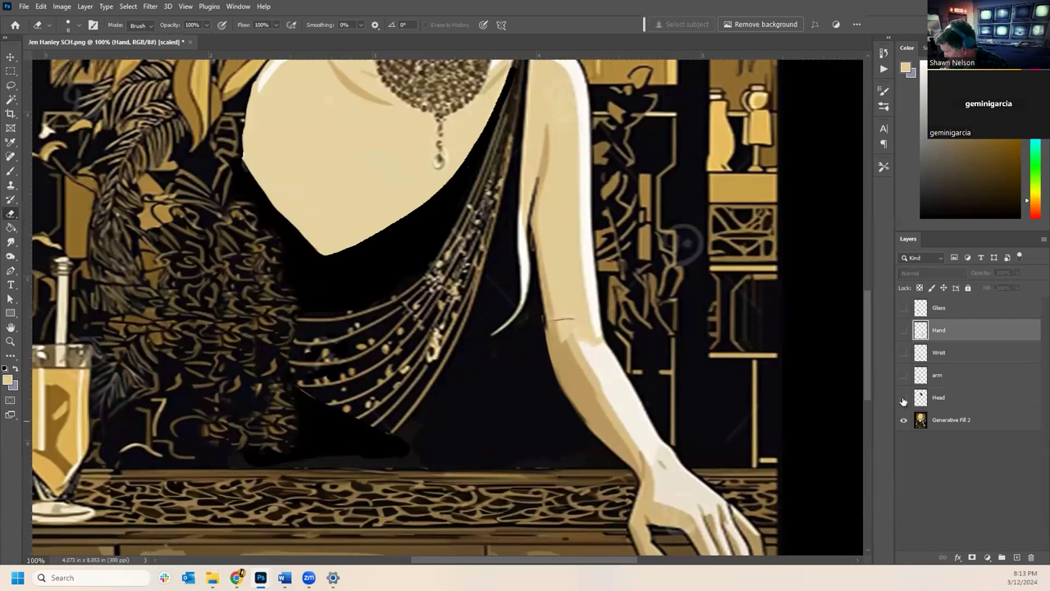
{"action": "left_click", "coordinate": [904, 421]}
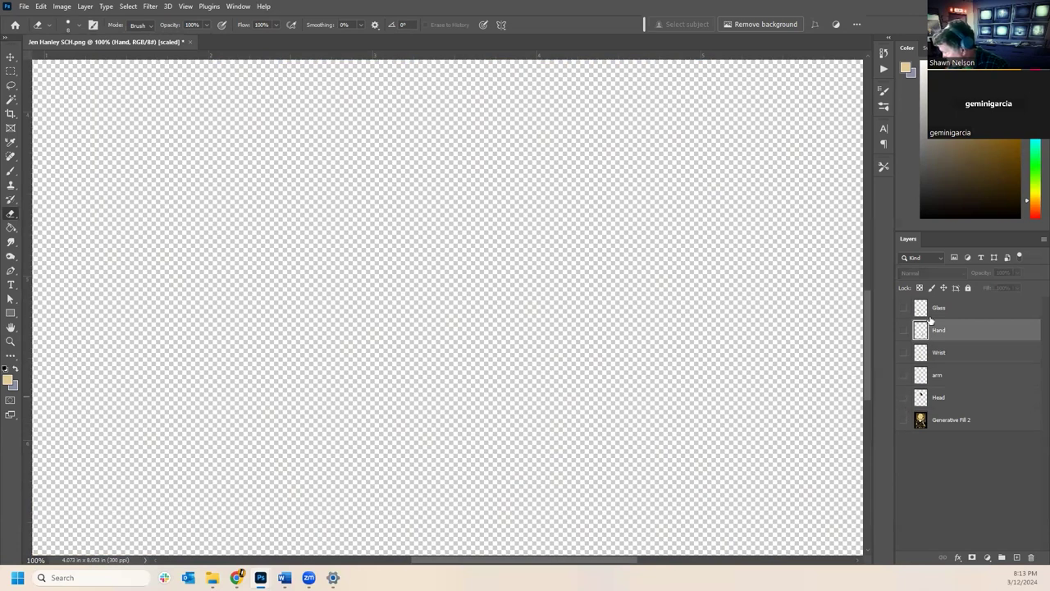
{"action": "left_click", "coordinate": [904, 308]}
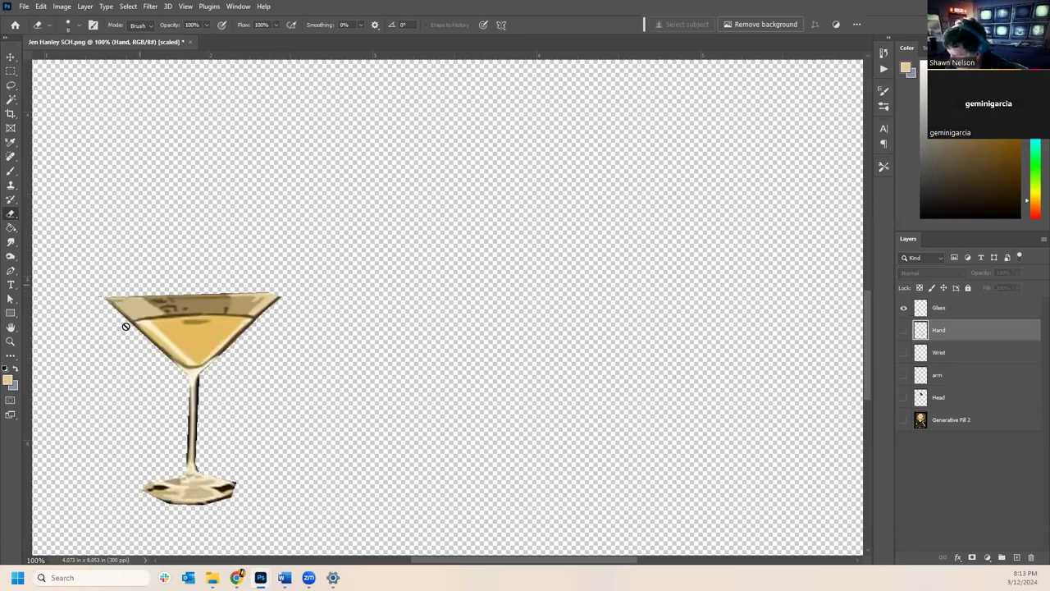
{"action": "left_click_drag", "start_coordinate": [900, 332], "coordinate": [894, 426]}
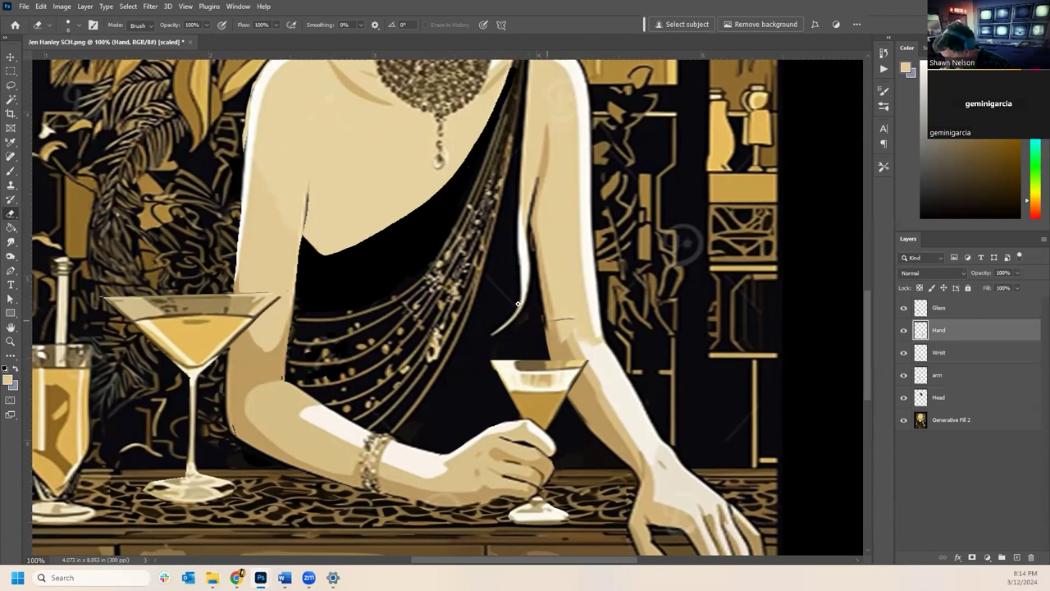
- Paint a black line along the right part of the glass rim with the Brush
{"action": "key", "text": "b"}
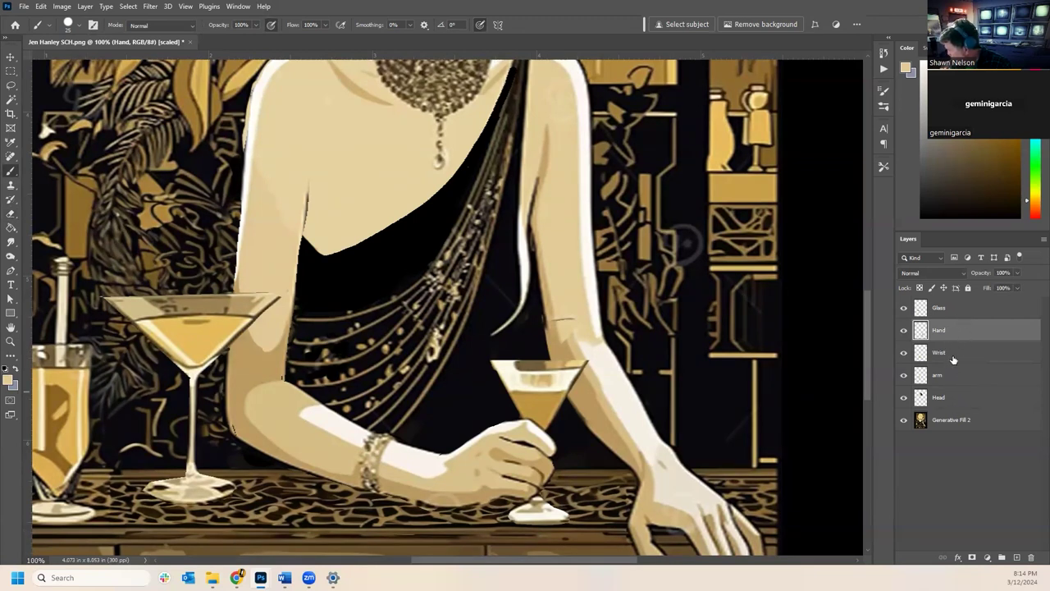
{"action": "left_click", "coordinate": [904, 330]}
{"action": "left_click", "coordinate": [904, 330]}
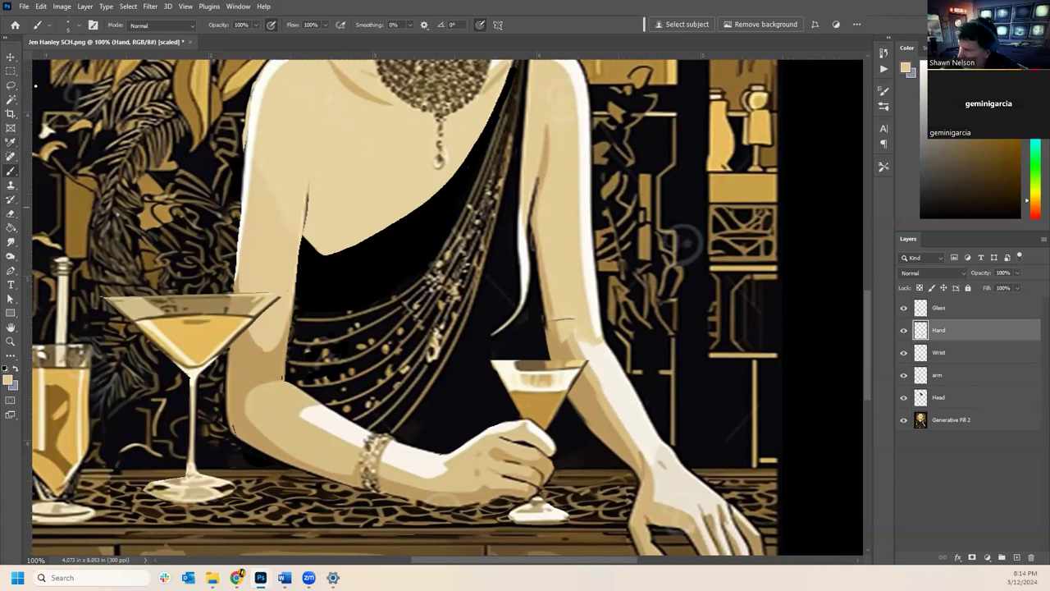
{"action": "key", "text": "d"}
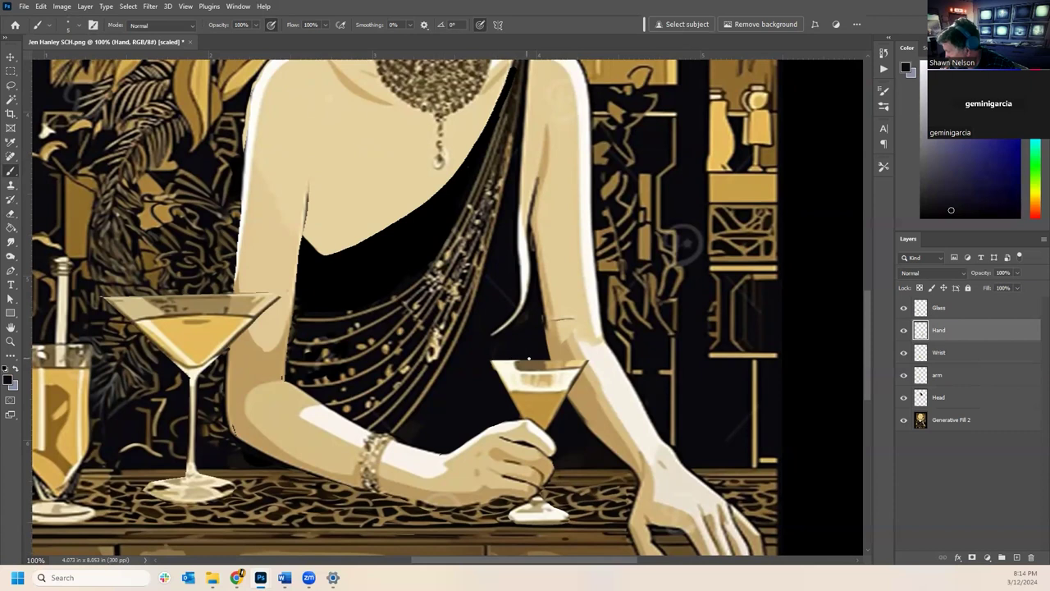
{"action": "left_click_drag", "start_coordinate": [574, 361], "coordinate": [545, 360]}
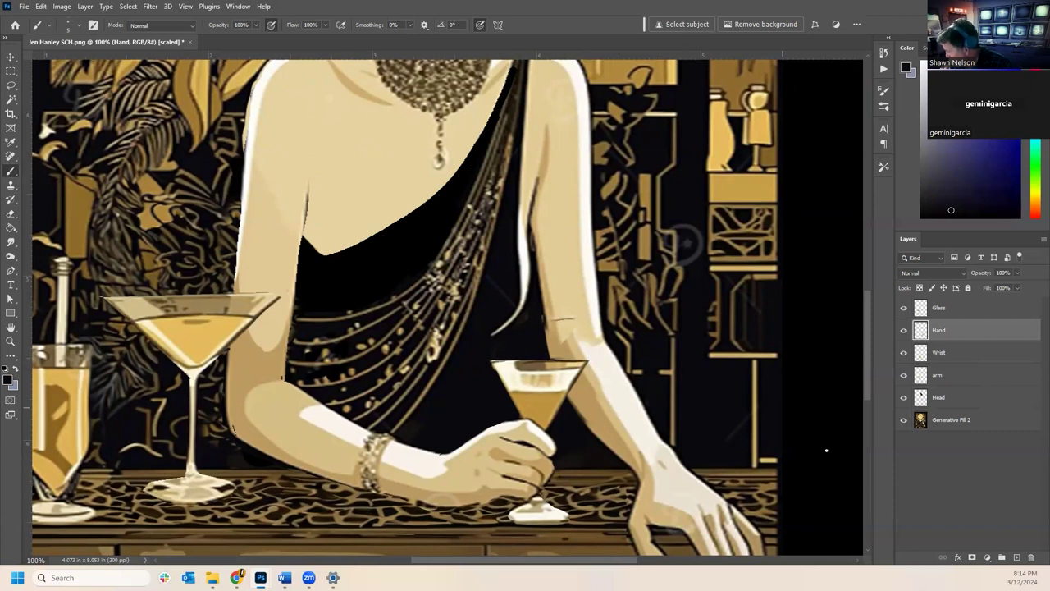
- Brush a dark outline along the glass rim and erase its excess, toggling the background to compare
{"action": "left_click", "coordinate": [903, 420]}
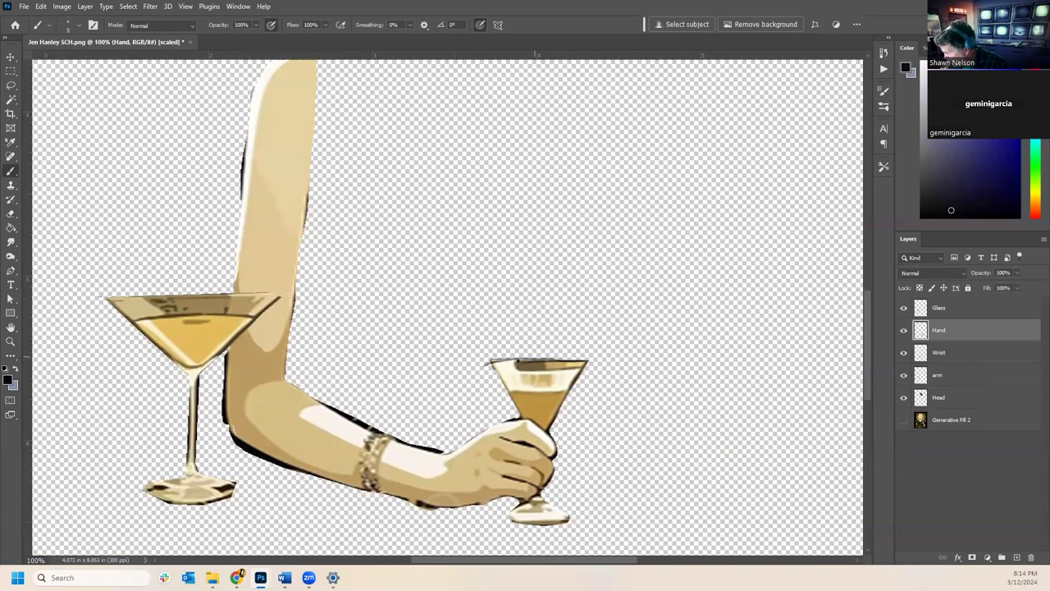
{"action": "left_click_drag", "start_coordinate": [490, 358], "coordinate": [586, 359]}
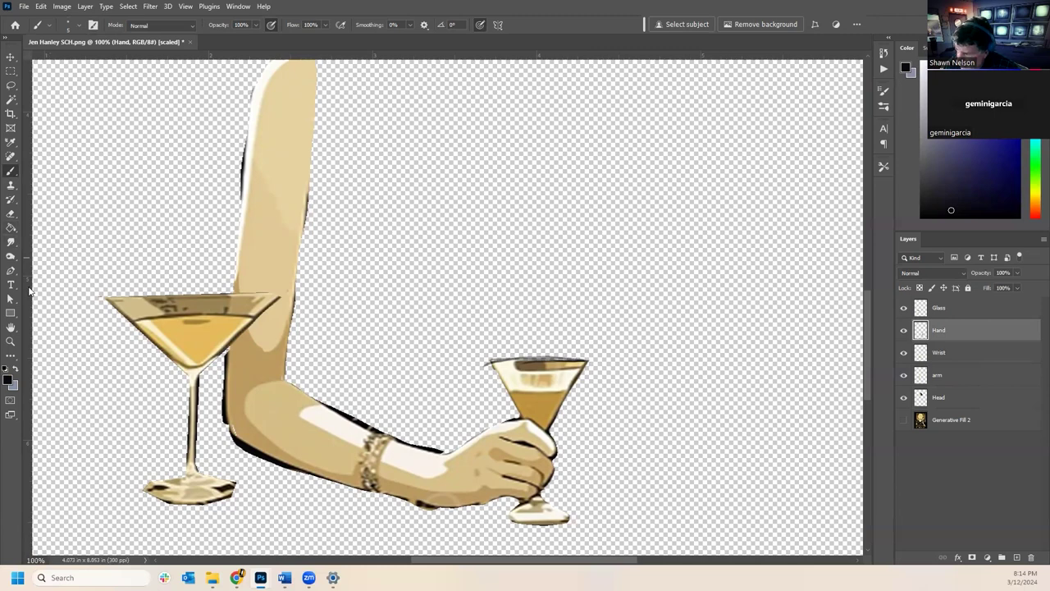
{"action": "left_click", "coordinate": [14, 215]}
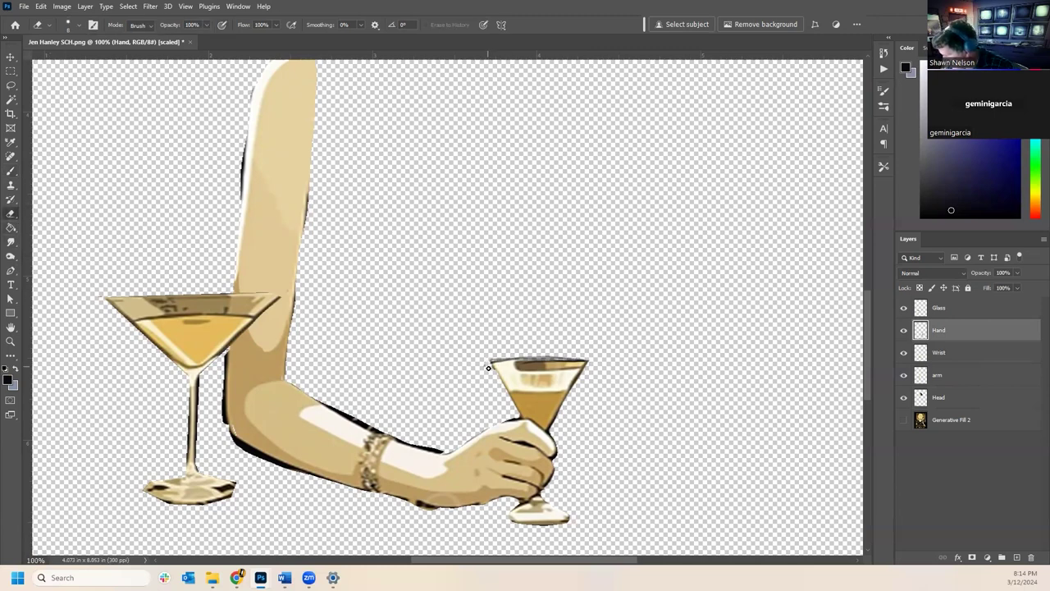
{"action": "left_click_drag", "start_coordinate": [493, 358], "coordinate": [517, 356]}
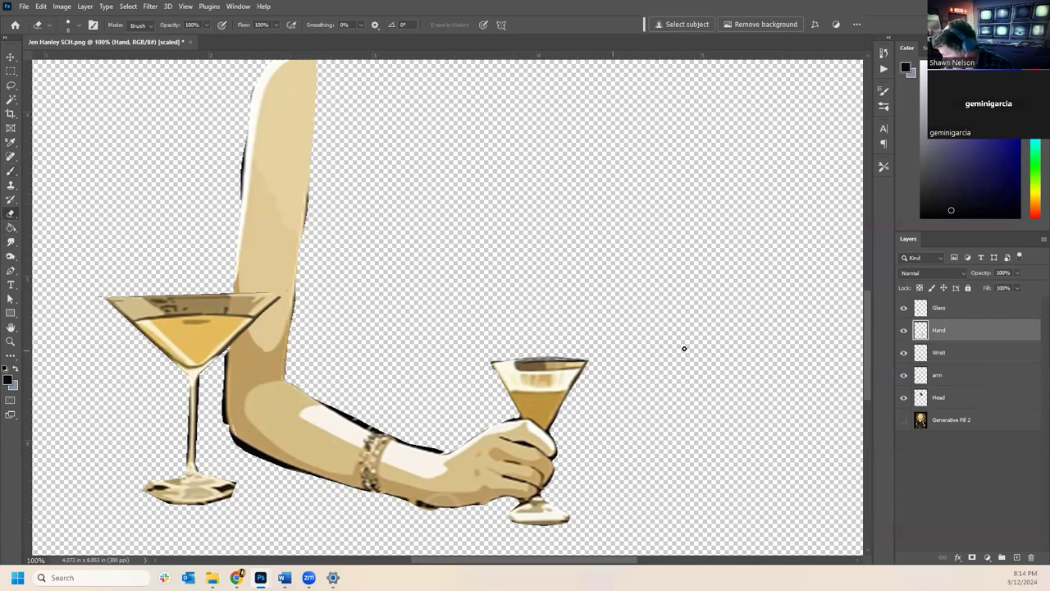
{"action": "left_click", "coordinate": [904, 419]}
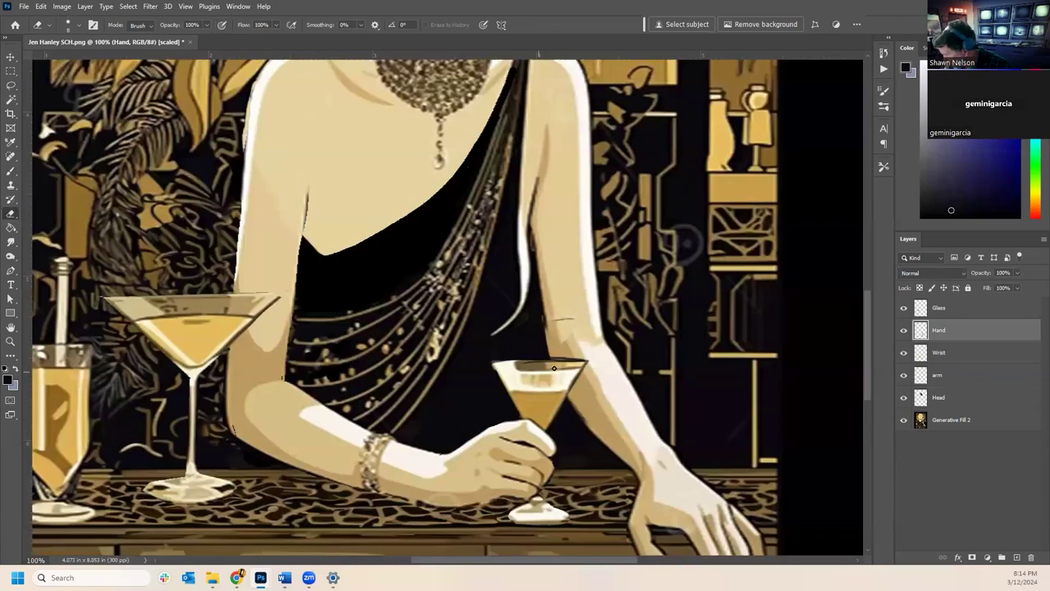
{"action": "left_click", "coordinate": [904, 419]}
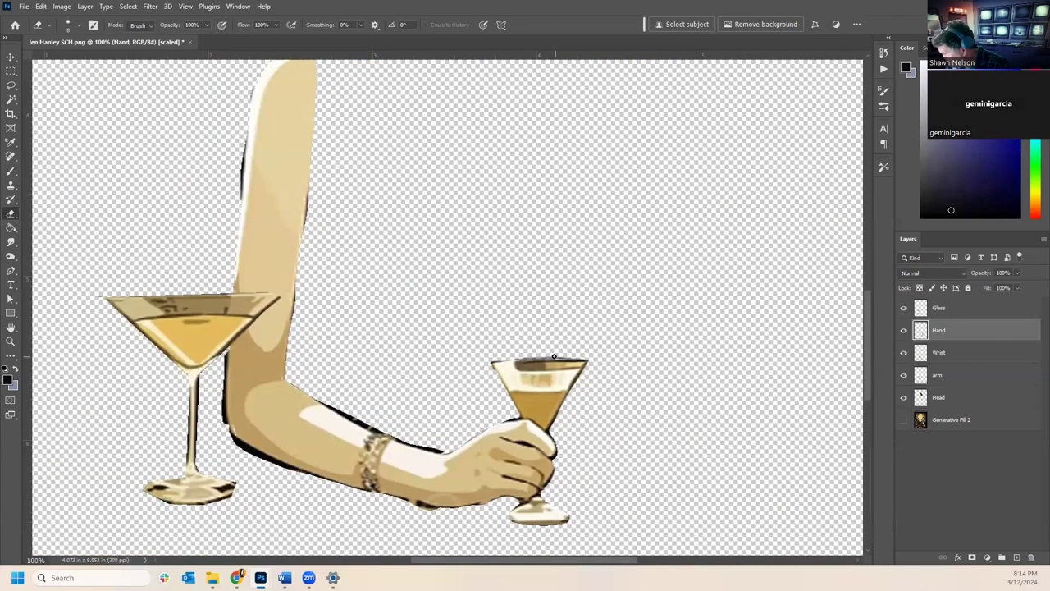
{"action": "left_click_drag", "start_coordinate": [488, 360], "coordinate": [570, 358]}
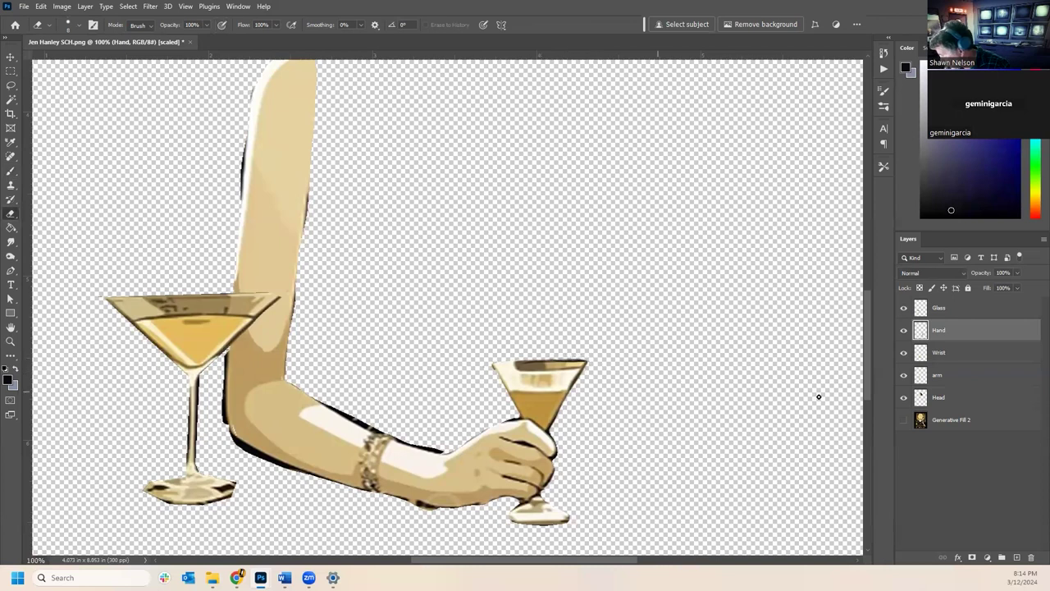
{"action": "left_click", "coordinate": [904, 419]}
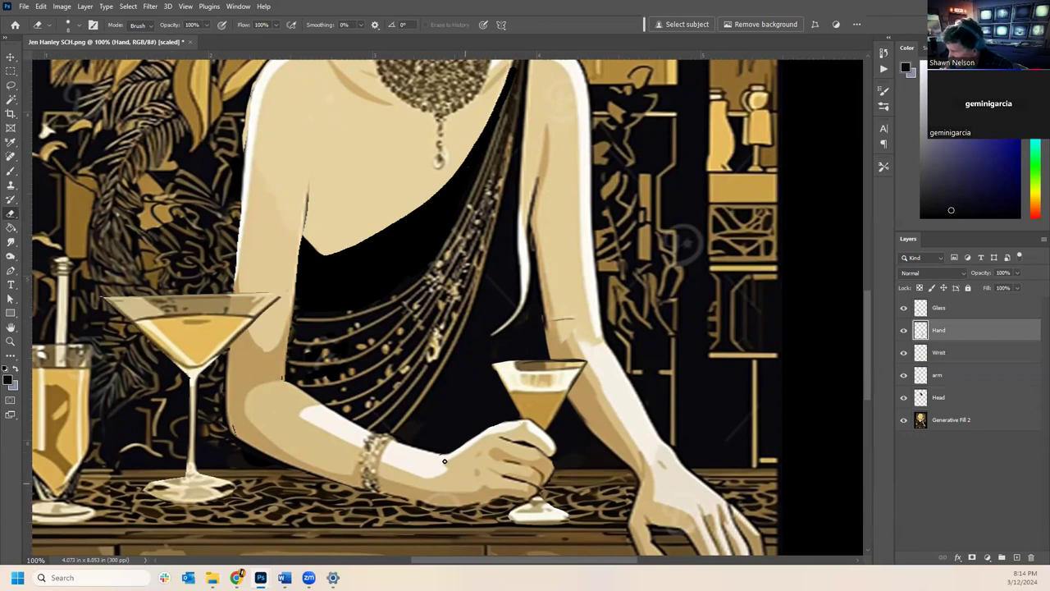
{"action": "left_click", "coordinate": [904, 420]}
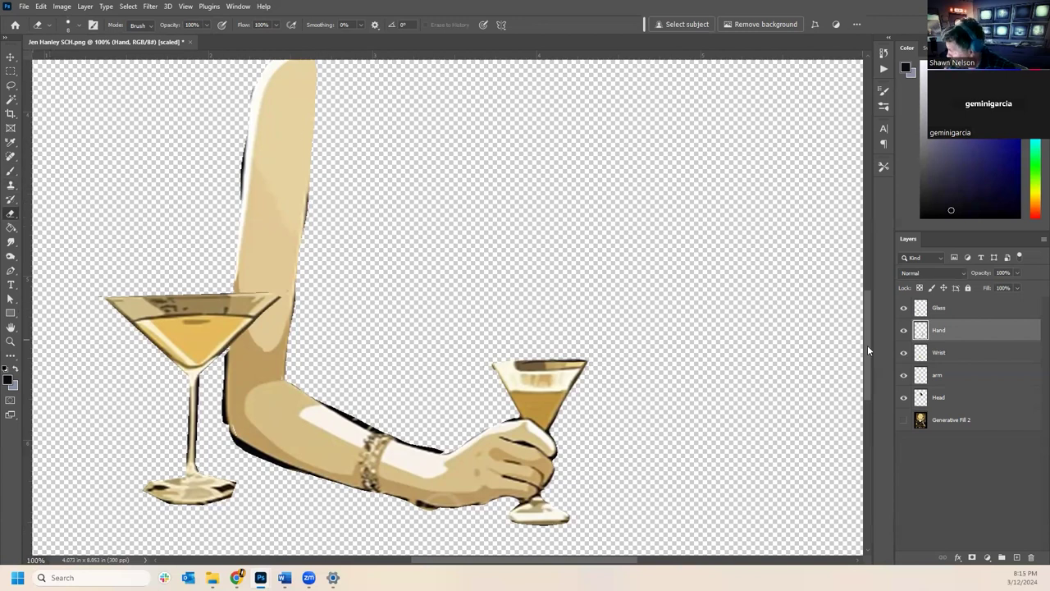
- Hide the Hand, Head, Glass and Wrist layers so only the arm remains visible
{"action": "scroll", "coordinate": [868, 351], "scroll_direction": "up", "scroll_amount": 2}
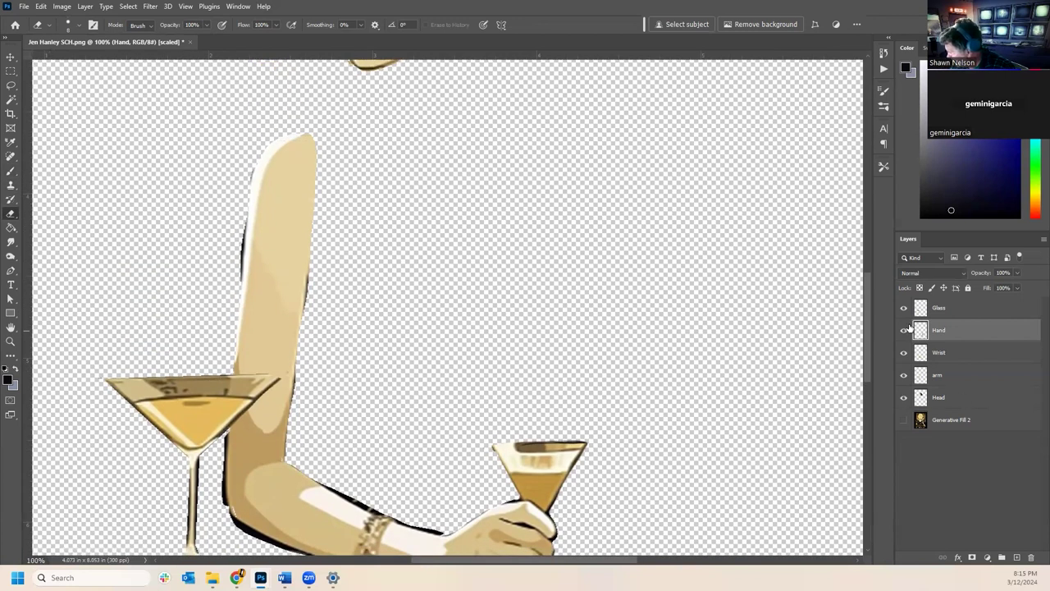
{"action": "left_click", "coordinate": [904, 331]}
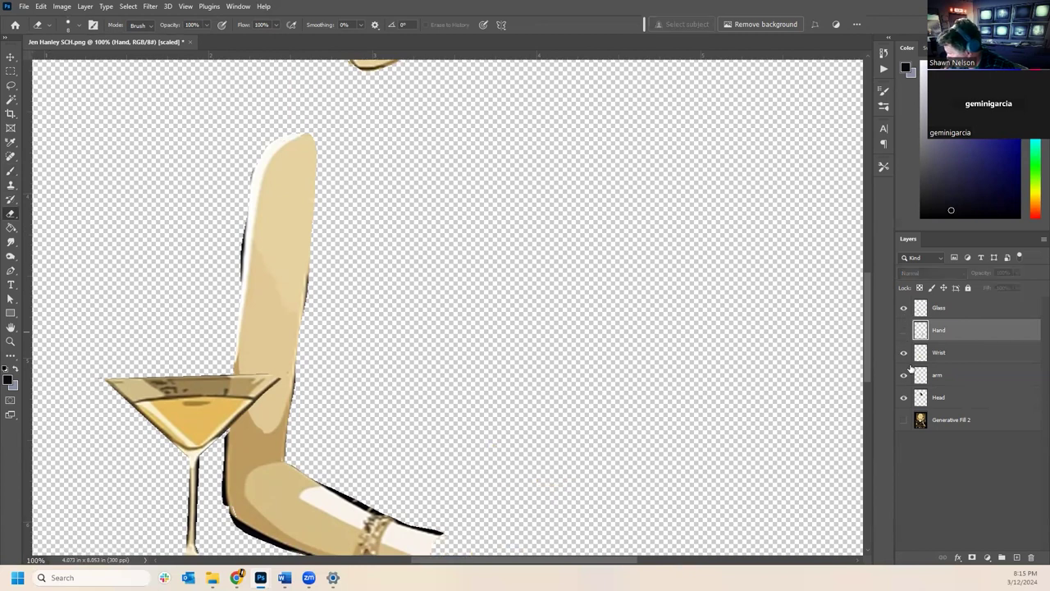
{"action": "left_click", "coordinate": [904, 397]}
{"action": "left_click", "coordinate": [904, 375]}
{"action": "left_click", "coordinate": [904, 307]}
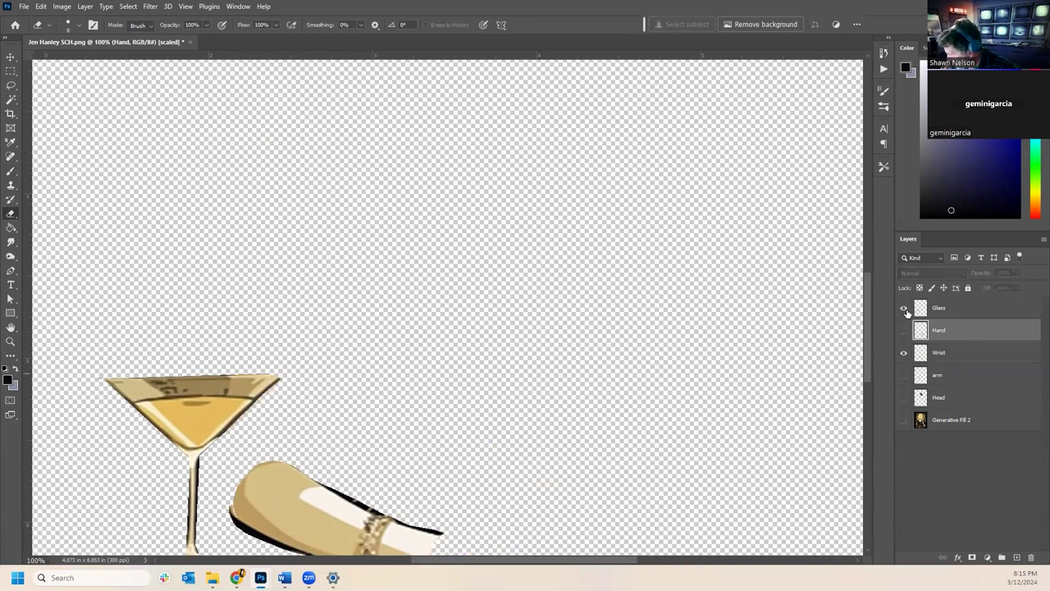
{"action": "left_click", "coordinate": [904, 376]}
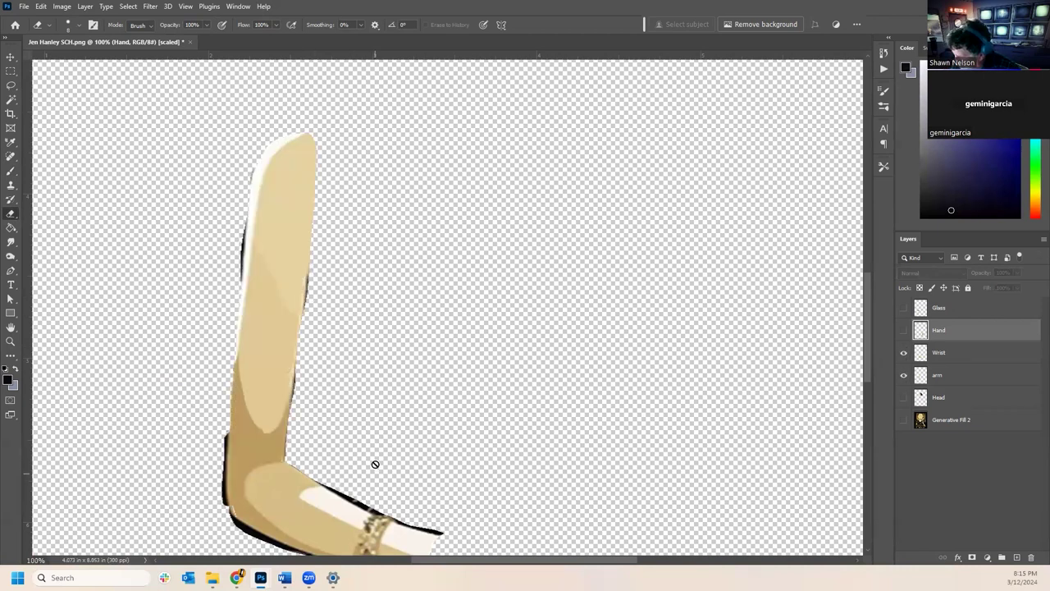
{"action": "left_click", "coordinate": [904, 378]}
{"action": "left_click", "coordinate": [904, 378]}
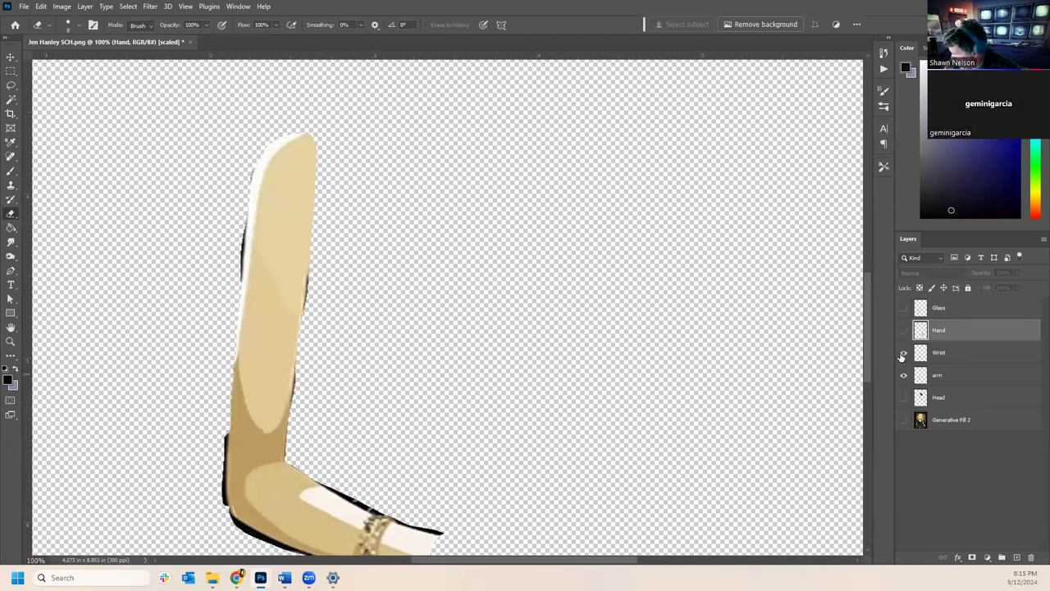
{"action": "left_click", "coordinate": [903, 355]}
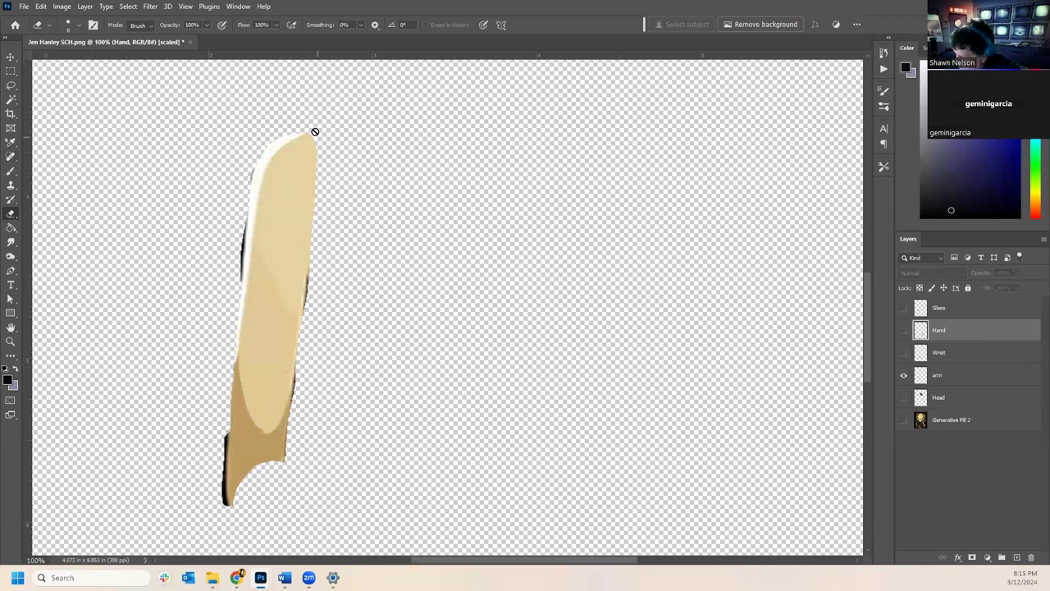
- Dismiss the hidden-layer error and make the arm layer active
{"action": "left_click", "coordinate": [315, 132]}
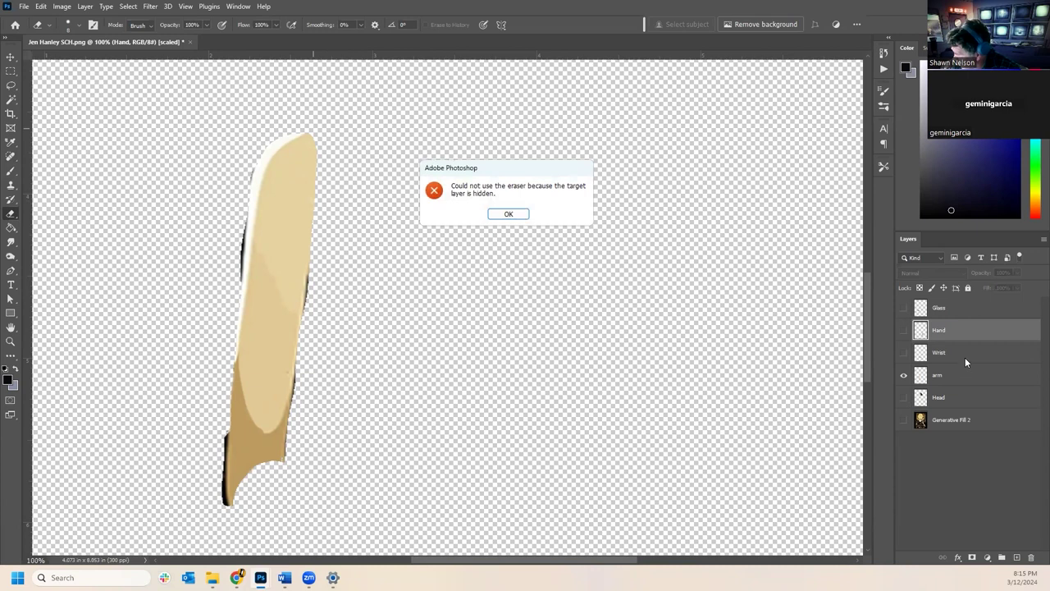
{"action": "left_click", "coordinate": [520, 216]}
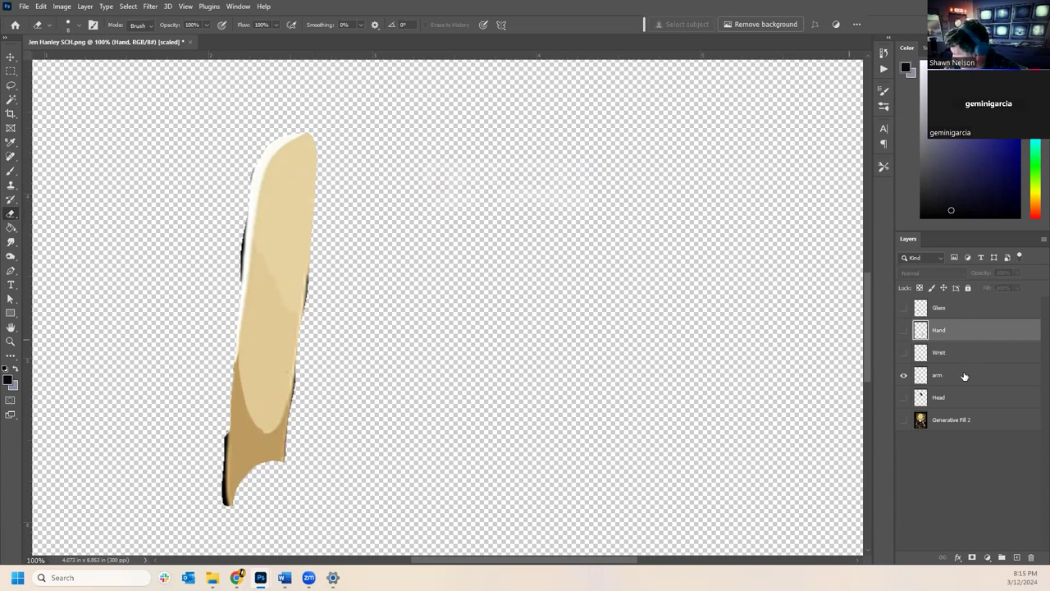
{"action": "left_click", "coordinate": [964, 375]}
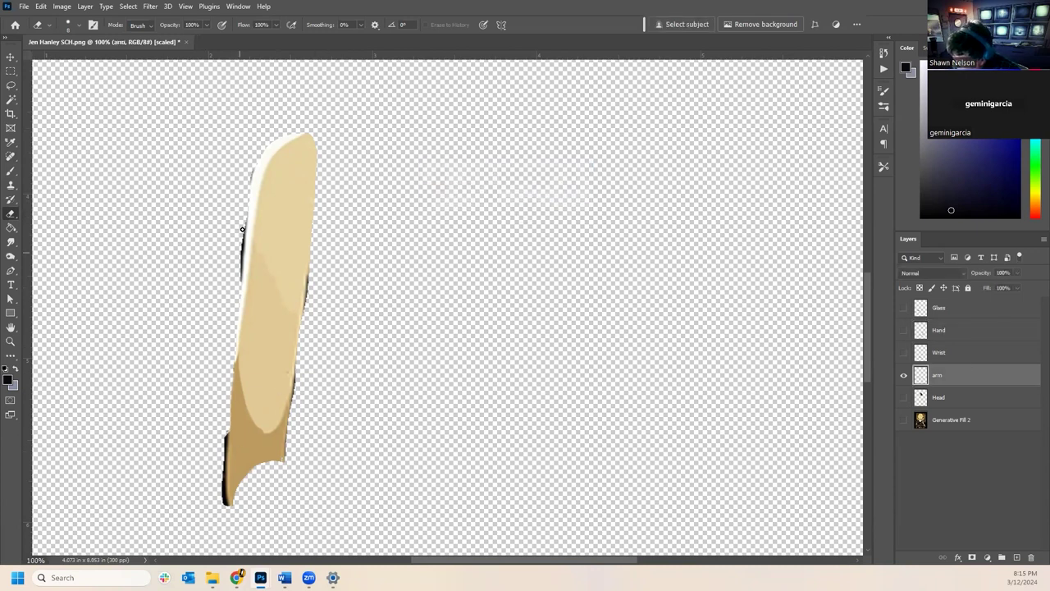
- Erase the dark outline along the arm's left edge and add a new Layer 1 at the stack bottom
{"action": "left_click_drag", "start_coordinate": [242, 237], "coordinate": [235, 312]}
{"action": "left_click_drag", "start_coordinate": [228, 420], "coordinate": [223, 507]}
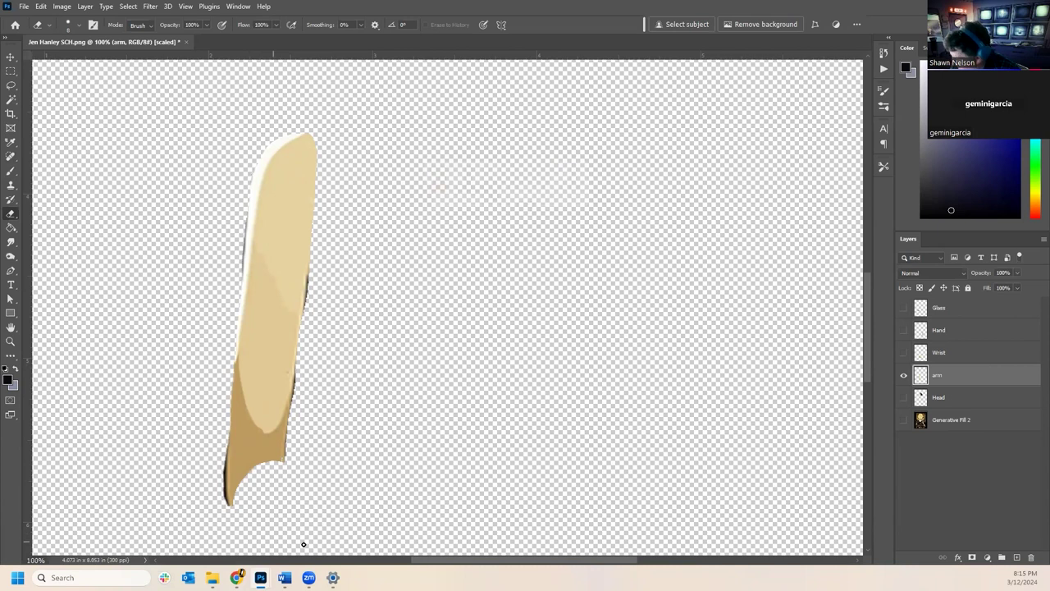
{"action": "left_click", "coordinate": [1016, 557]}
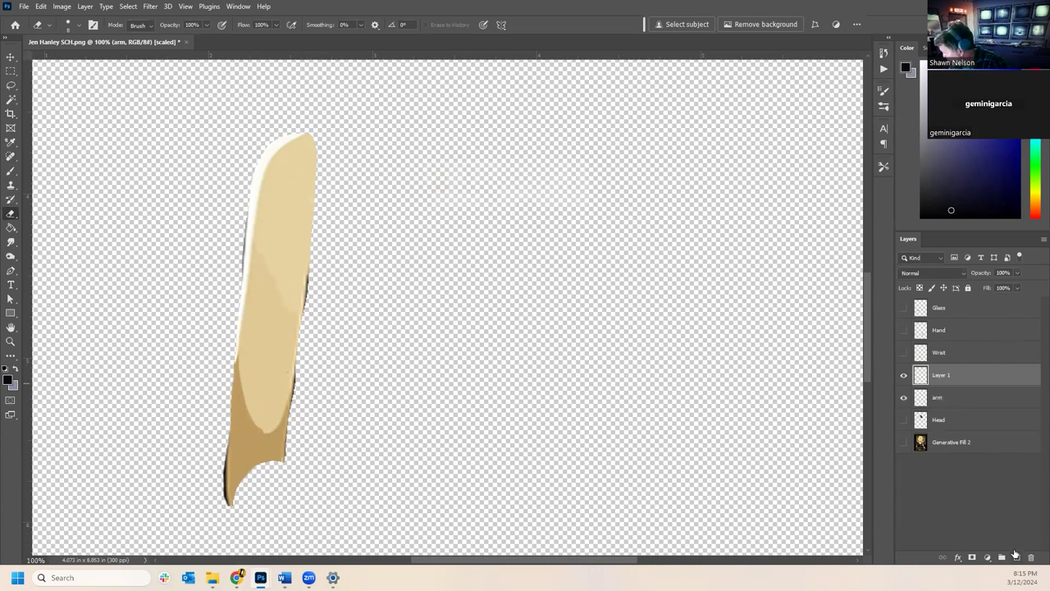
{"action": "left_click_drag", "start_coordinate": [961, 382], "coordinate": [943, 320]}
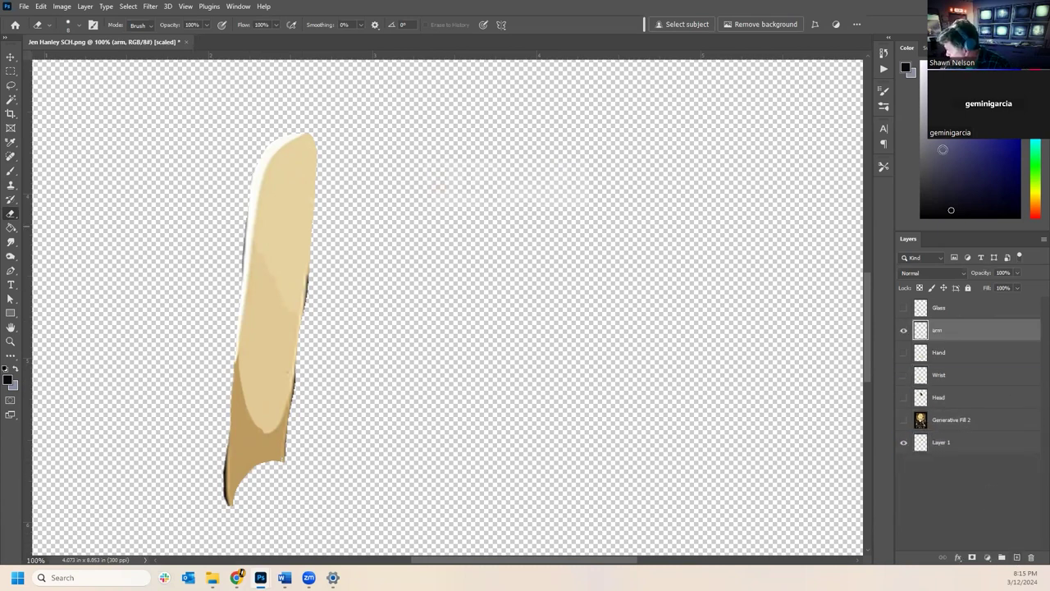
- Try the Paint Bucket, Brush and Eraser, then make Layer 1 the active layer
{"action": "left_click", "coordinate": [15, 228]}
{"action": "left_click", "coordinate": [480, 297]}
{"action": "key", "text": "b"}
{"action": "left_click", "coordinate": [11, 214]}
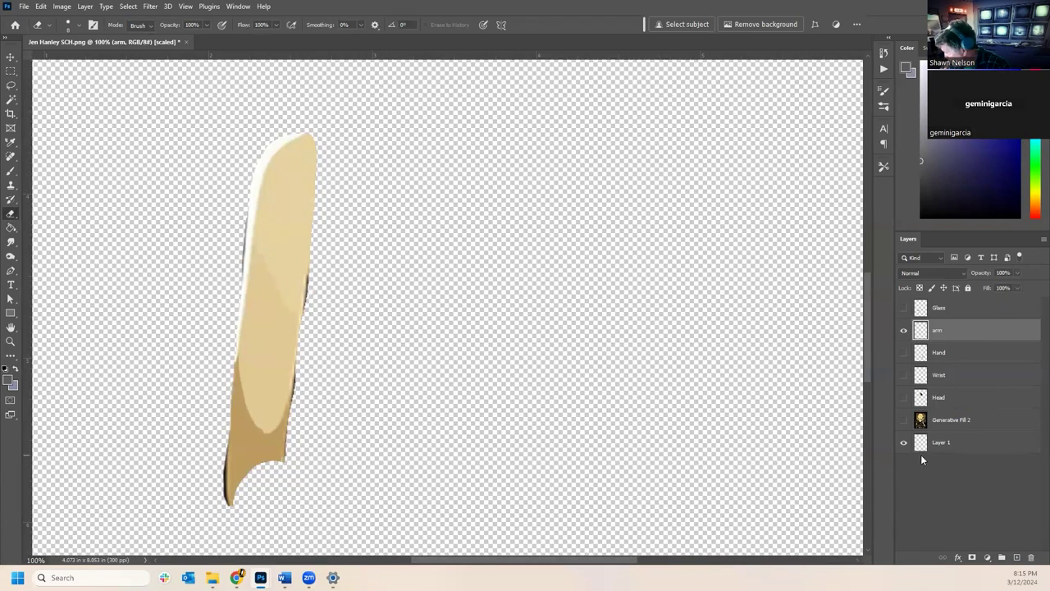
{"action": "left_click", "coordinate": [976, 444]}
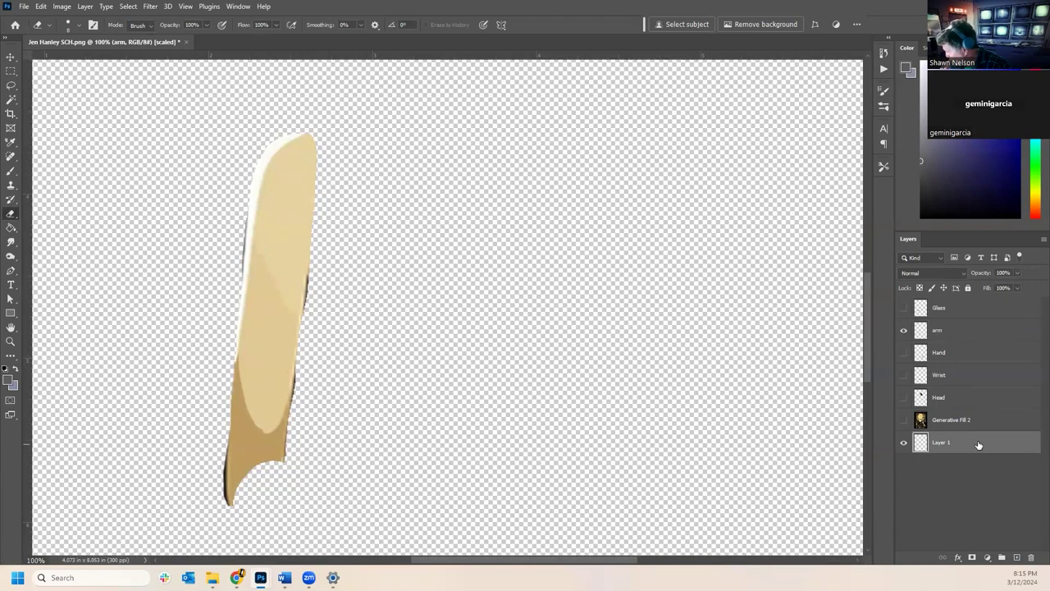
- Fill Layer 1 with solid grey, then return to the arm layer with the Eraser
{"action": "left_click", "coordinate": [11, 227]}
{"action": "left_click", "coordinate": [144, 230]}
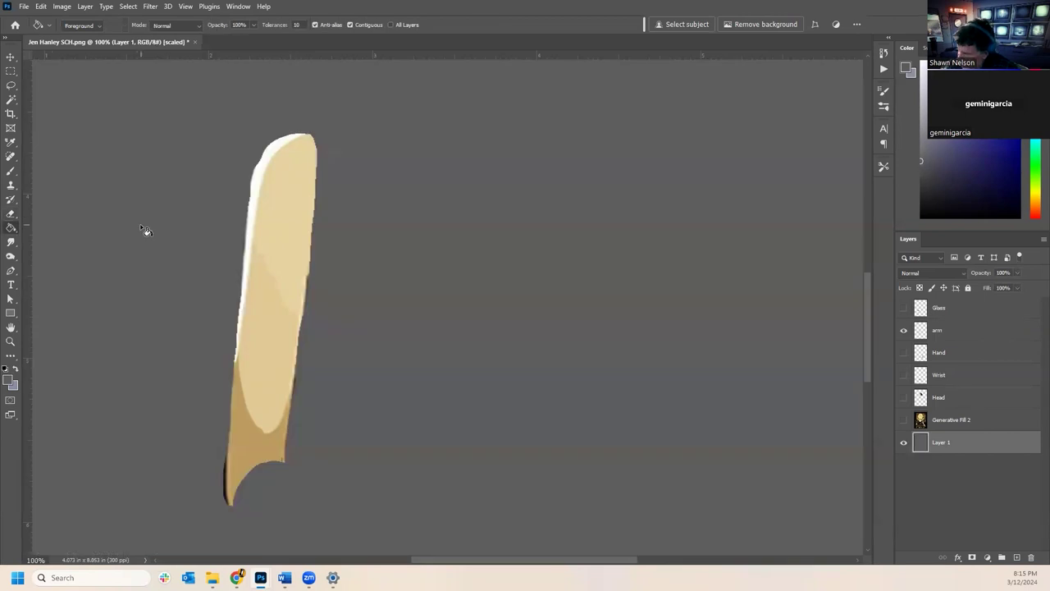
{"action": "left_click", "coordinate": [972, 338]}
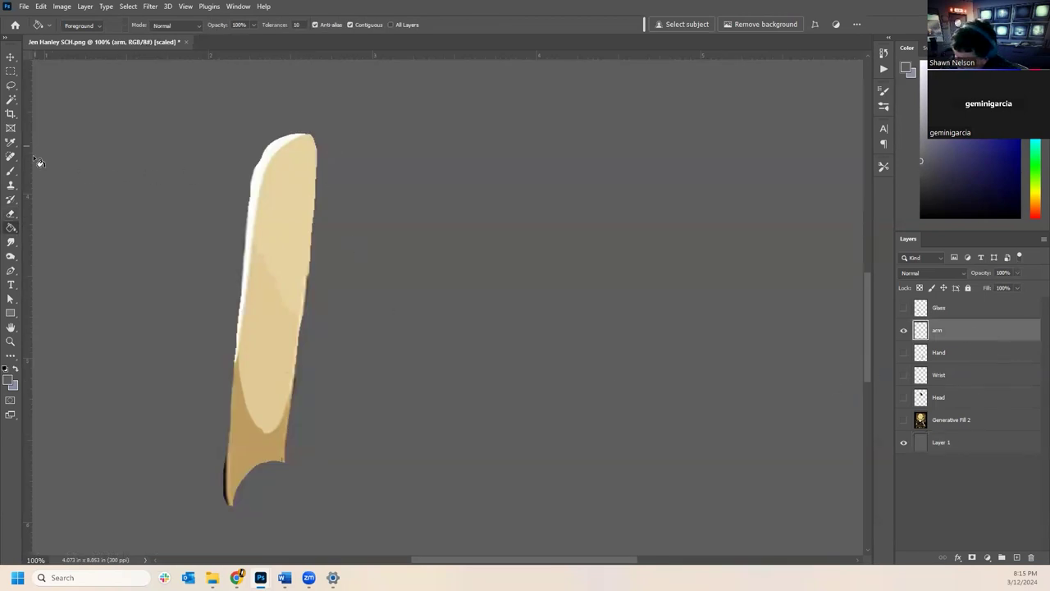
{"action": "left_click", "coordinate": [11, 215]}
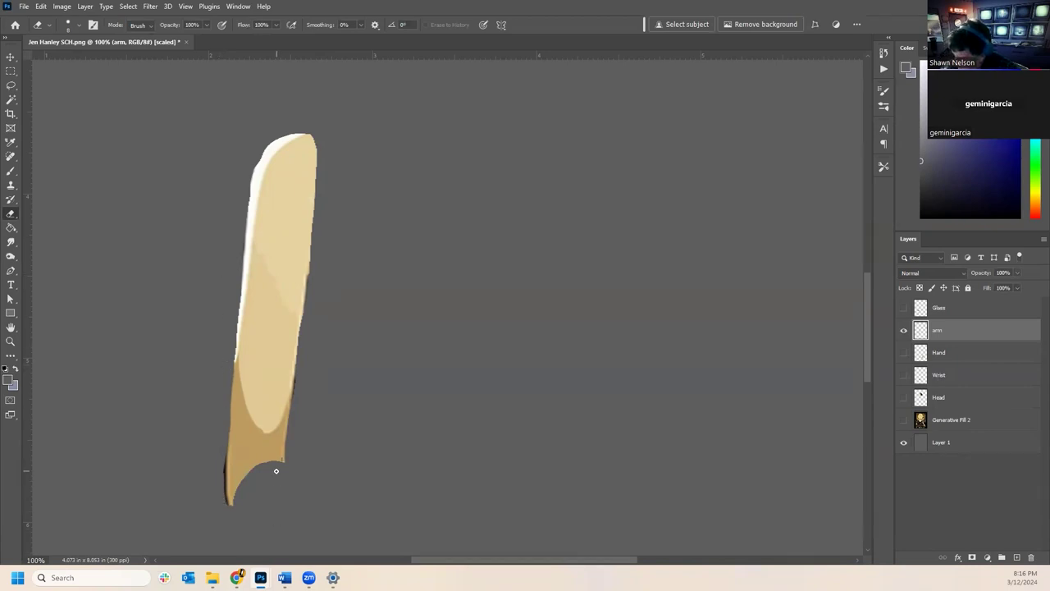
- With a larger brush in the arm's sampled tan, paint the arm's lower end into a rounded shape
{"action": "left_click", "coordinate": [10, 171]}
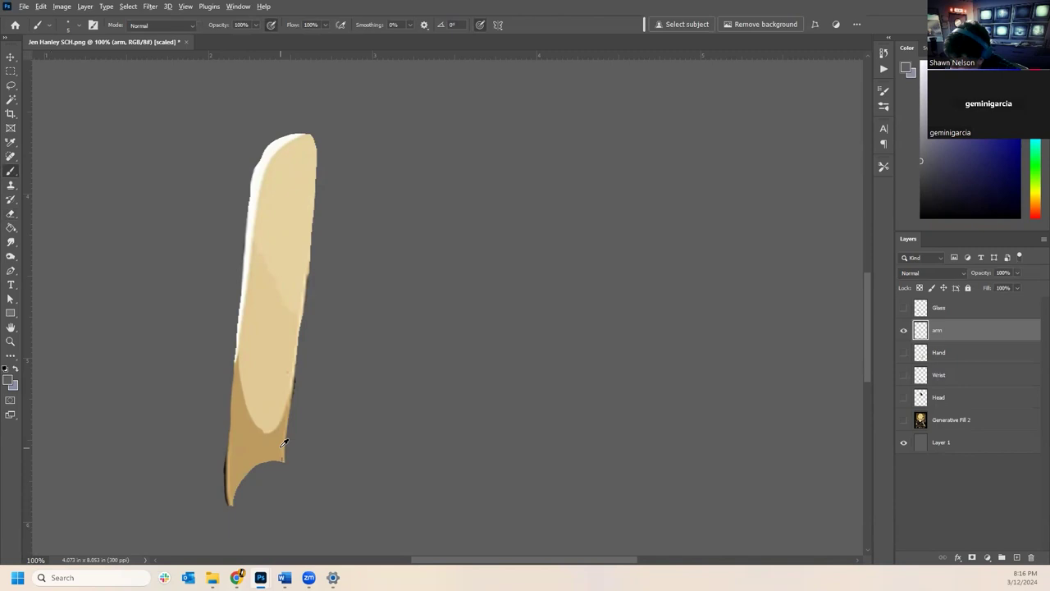
{"action": "left_click", "coordinate": [284, 453], "text": "alt"}
{"action": "key", "text": "bracketright"}
{"action": "key", "text": "bracketright"}
{"action": "key", "text": "bracketright"}
{"action": "mouse_move", "coordinate": [281, 448]}
{"action": "left_mouse_down"}
{"action": "mouse_move", "coordinate": [233, 498]}
{"action": "mouse_move", "coordinate": [247, 496]}
{"action": "mouse_move", "coordinate": [246, 478]}
{"action": "mouse_move", "coordinate": [275, 456]}
{"action": "mouse_move", "coordinate": [274, 484]}
{"action": "mouse_move", "coordinate": [246, 503]}
{"action": "mouse_move", "coordinate": [254, 465]}
{"action": "mouse_move", "coordinate": [261, 492]}
{"action": "mouse_move", "coordinate": [262, 460]}
{"action": "mouse_move", "coordinate": [271, 462]}
{"action": "mouse_move", "coordinate": [254, 485]}
{"action": "mouse_move", "coordinate": [273, 451]}
{"action": "mouse_move", "coordinate": [272, 490]}
{"action": "mouse_move", "coordinate": [242, 506]}
{"action": "mouse_move", "coordinate": [242, 470]}
{"action": "left_mouse_up"}
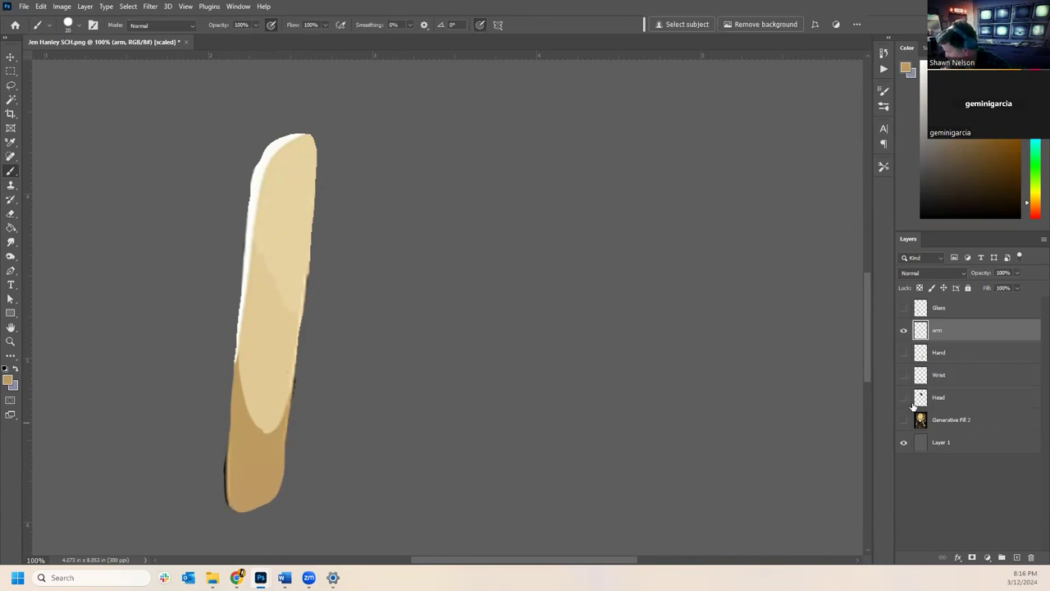
- Make the Wrist layer visible and move it above the arm layer
{"action": "left_click", "coordinate": [904, 375]}
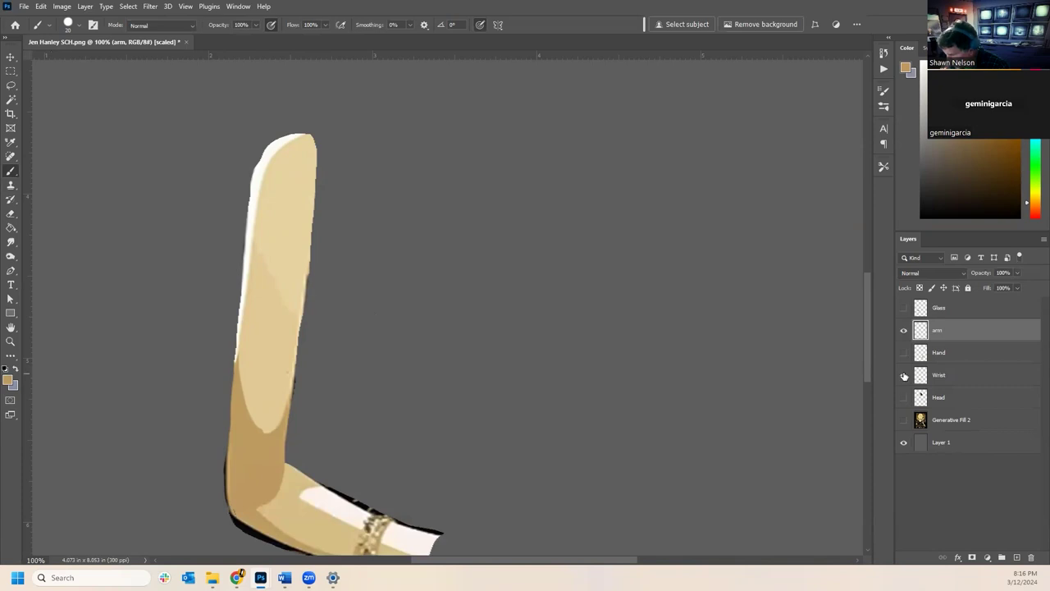
{"action": "left_click", "coordinate": [904, 375]}
{"action": "left_click", "coordinate": [904, 375]}
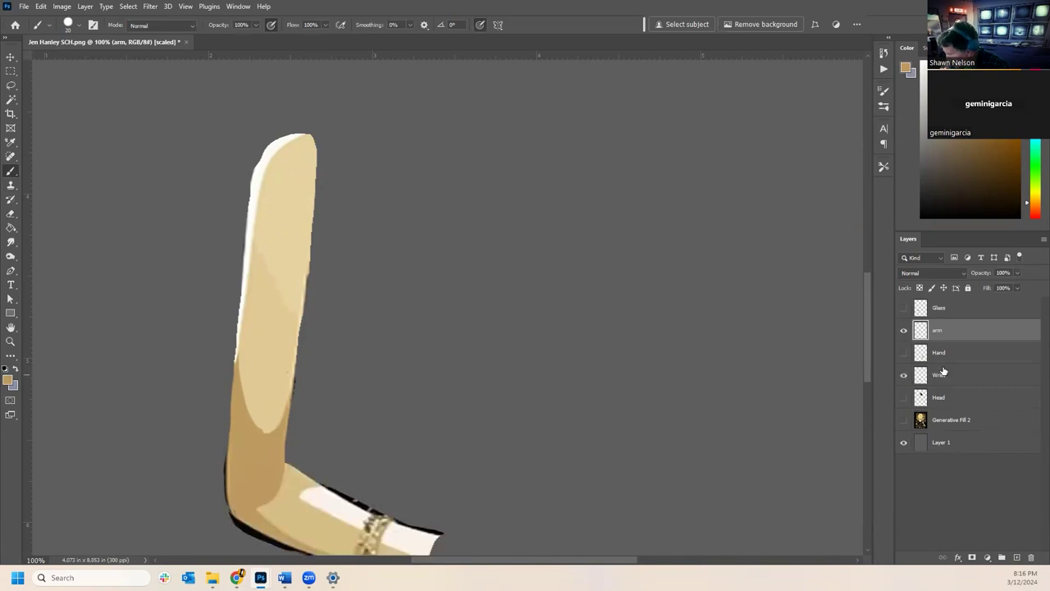
{"action": "left_click", "coordinate": [953, 376]}
{"action": "left_click_drag", "start_coordinate": [955, 375], "coordinate": [949, 328]}
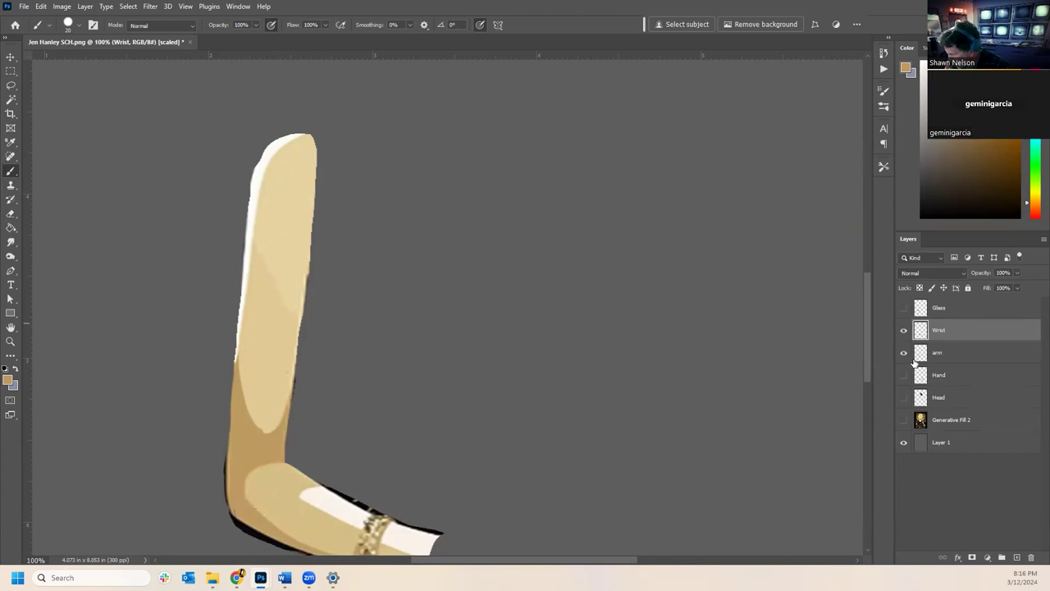
- Undo a trial rotation of the wrist piece, then paint its left edge tan with a smaller brush
{"action": "key", "text": "v"}
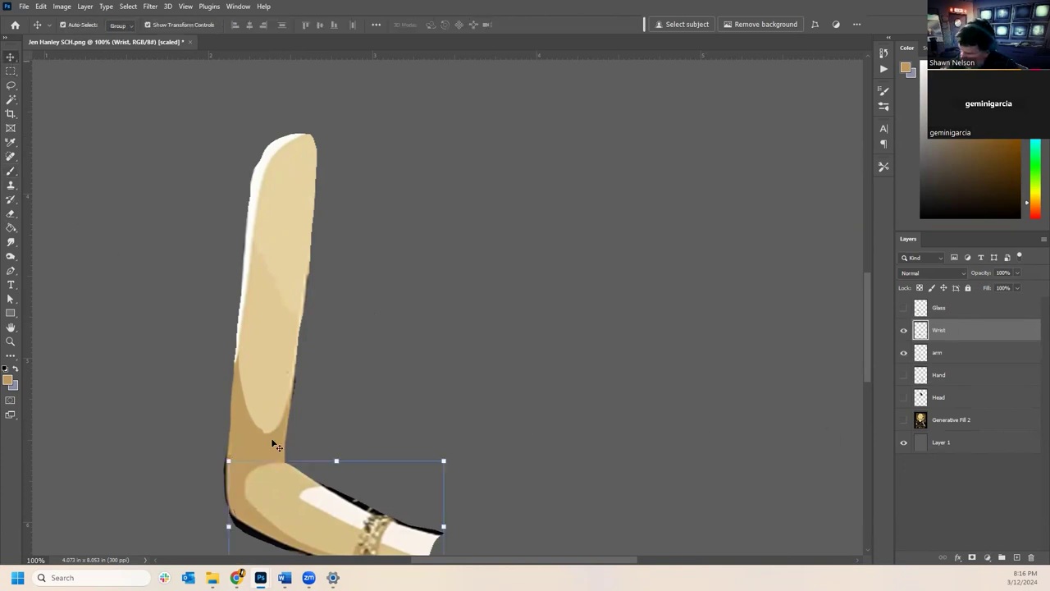
{"action": "left_click_drag", "start_coordinate": [461, 459], "coordinate": [481, 476]}
{"action": "key", "text": "ctrl+z"}
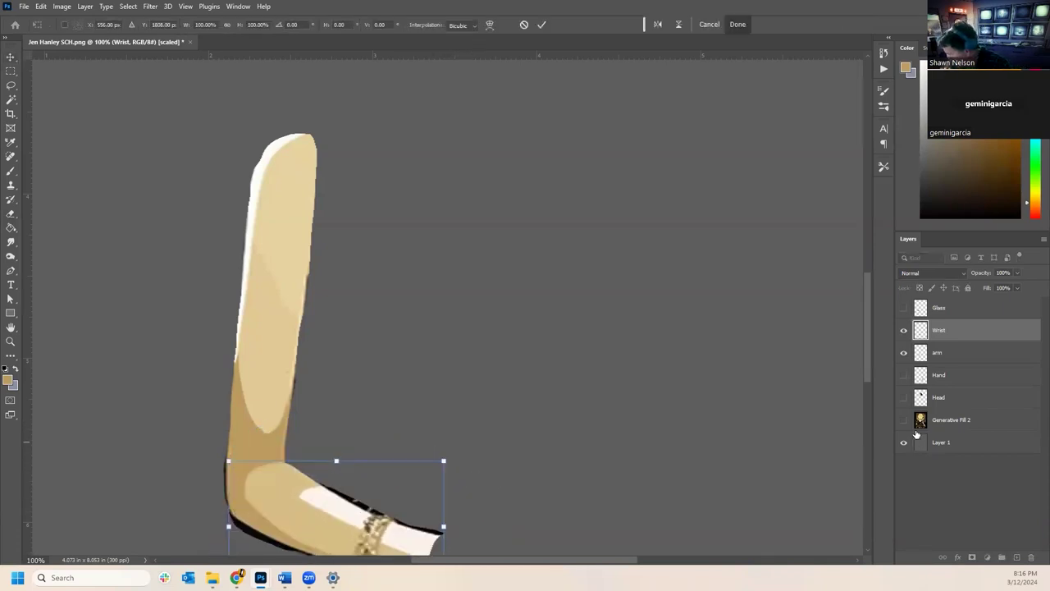
{"action": "left_click", "coordinate": [904, 354]}
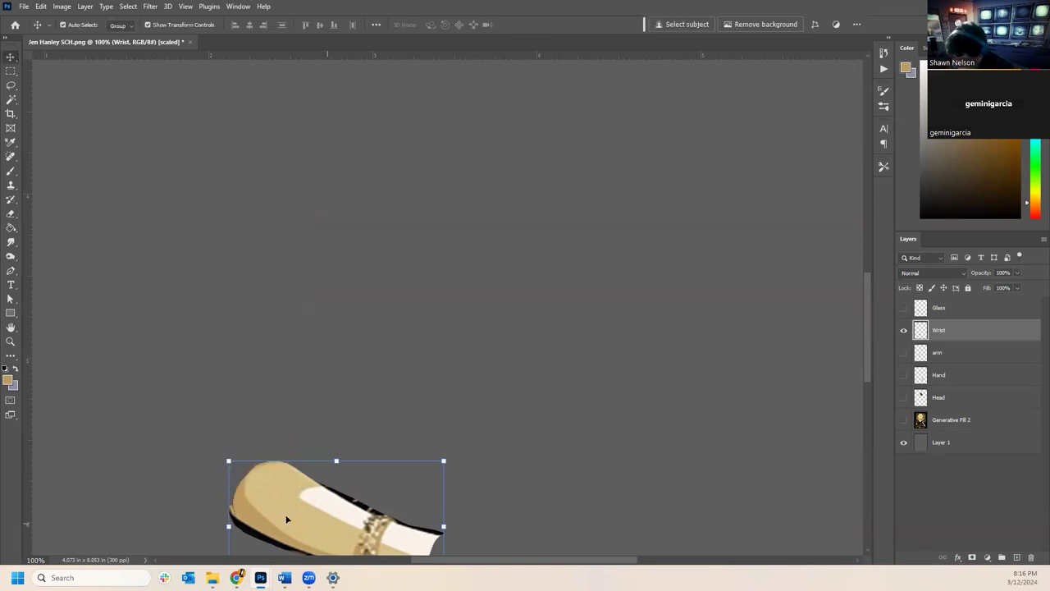
{"action": "left_click", "coordinate": [11, 171]}
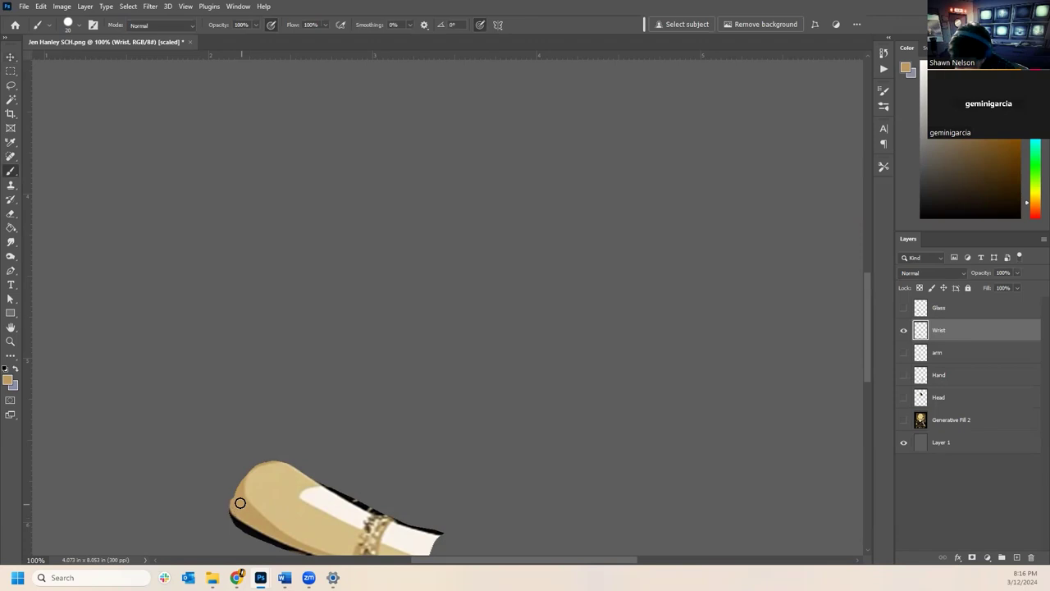
{"action": "key", "text": "bracketleft"}
{"action": "key", "text": "bracketleft"}
{"action": "left_click_drag", "start_coordinate": [233, 507], "coordinate": [236, 488]}
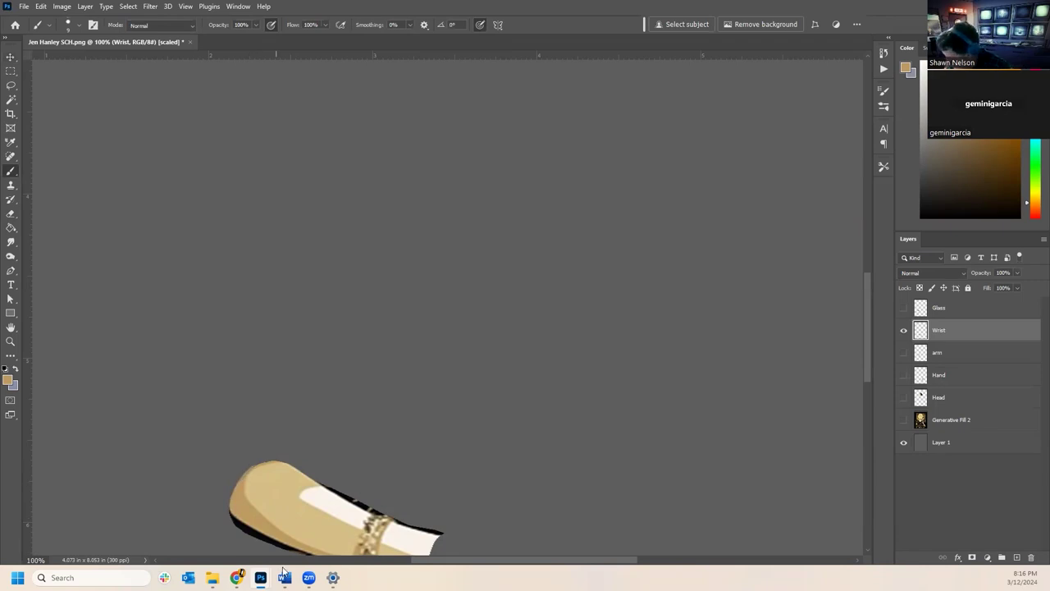
- Paint sampled white along the wrist's right end and tan over its tip, then stack Hand above Wrist
{"action": "left_click", "coordinate": [904, 353]}
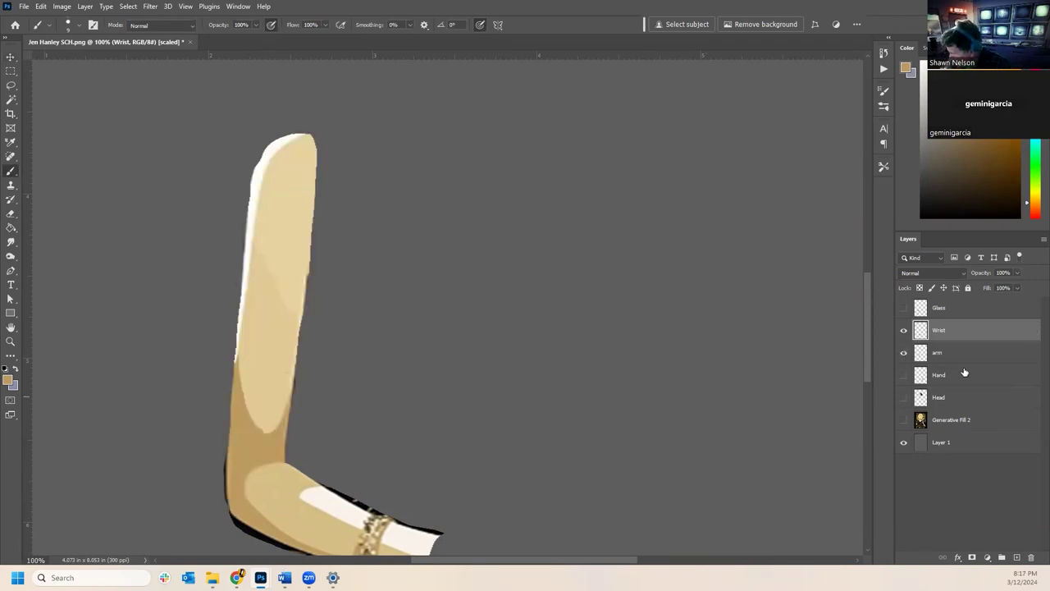
{"action": "left_click_drag", "start_coordinate": [867, 357], "coordinate": [868, 402]}
{"action": "left_click", "coordinate": [436, 358], "text": "alt"}
{"action": "mouse_move", "coordinate": [440, 362]}
{"action": "left_mouse_down"}
{"action": "mouse_move", "coordinate": [436, 400]}
{"action": "mouse_move", "coordinate": [438, 365]}
{"action": "mouse_move", "coordinate": [436, 398]}
{"action": "mouse_move", "coordinate": [438, 377]}
{"action": "left_mouse_up"}
{"action": "left_click", "coordinate": [425, 378], "text": "alt"}
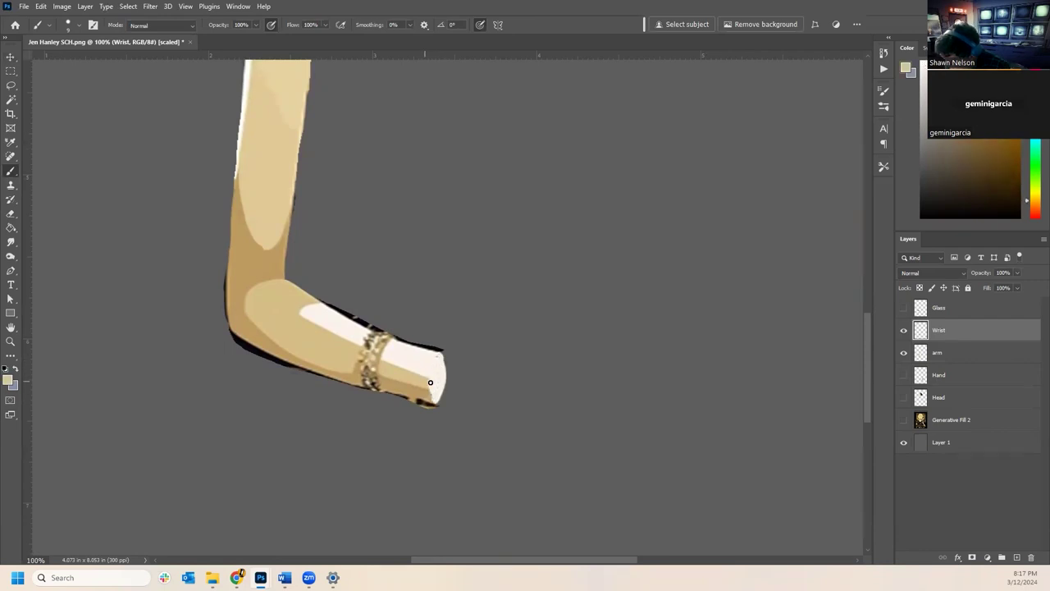
{"action": "mouse_move", "coordinate": [429, 388]}
{"action": "left_mouse_down"}
{"action": "mouse_move", "coordinate": [443, 392]}
{"action": "mouse_move", "coordinate": [424, 400]}
{"action": "left_mouse_up"}
{"action": "left_click_drag", "start_coordinate": [966, 383], "coordinate": [968, 319]}
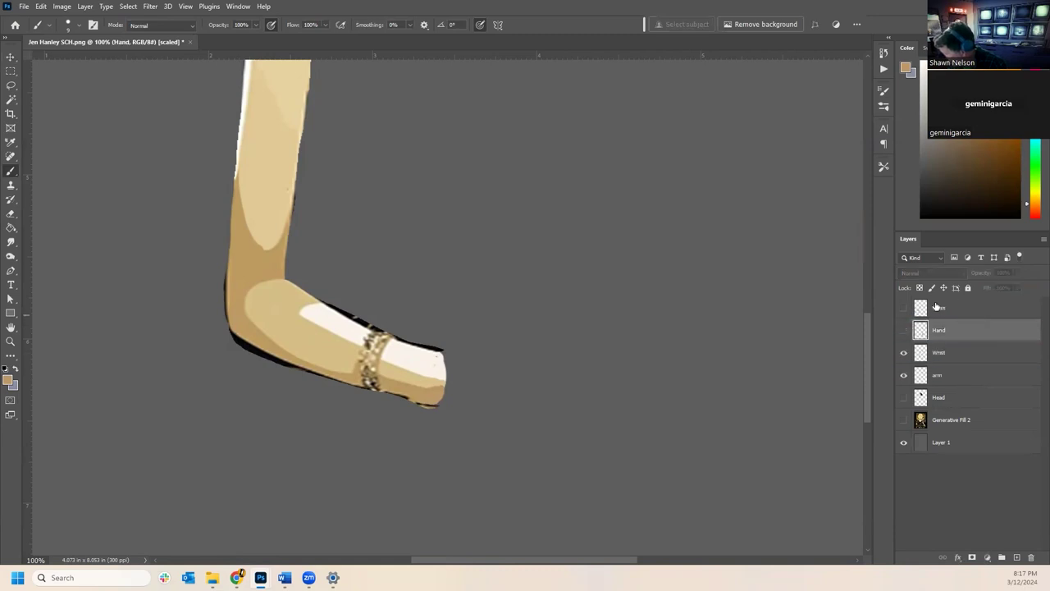
- Show the Hand layer alone with Wrist and arm hidden, sampling its cream and tan colours
{"action": "left_click", "coordinate": [904, 331]}
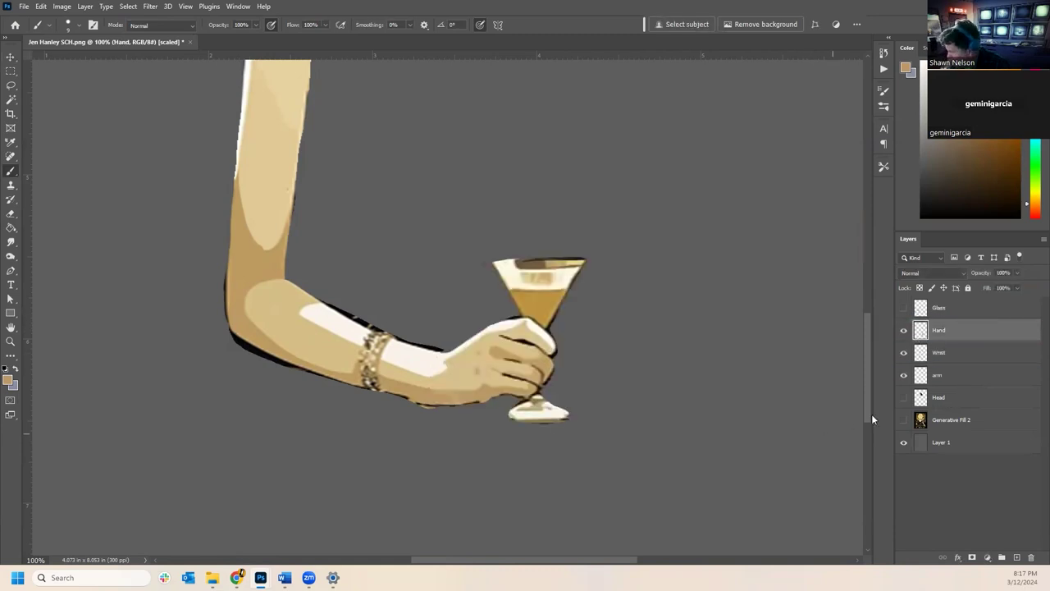
{"action": "left_click_drag", "start_coordinate": [904, 353], "coordinate": [904, 375]}
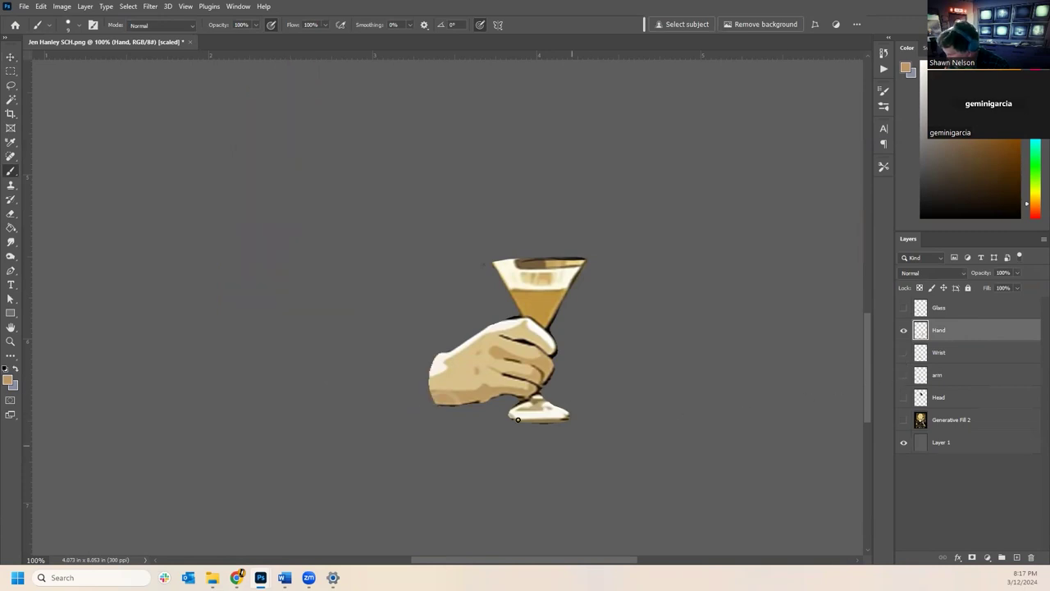
{"action": "left_click", "coordinate": [439, 355], "text": "alt"}
{"action": "left_click", "coordinate": [432, 377], "text": "alt"}
{"action": "left_click", "coordinate": [433, 398], "text": "alt"}
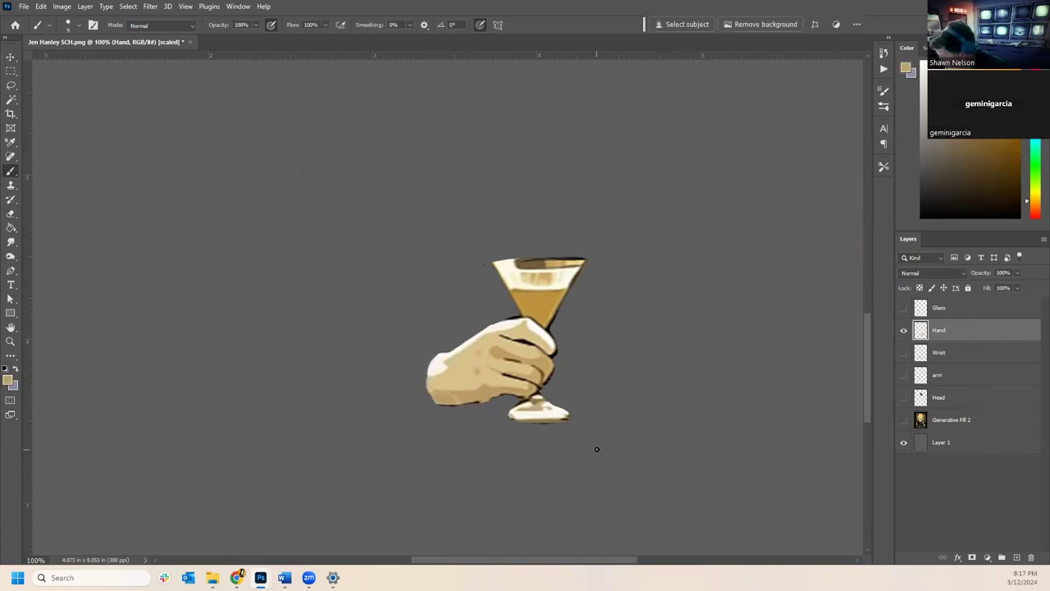
- Turn the Wrist, arm, Head, background and Glass layers back on
{"action": "left_click", "coordinate": [11, 213]}
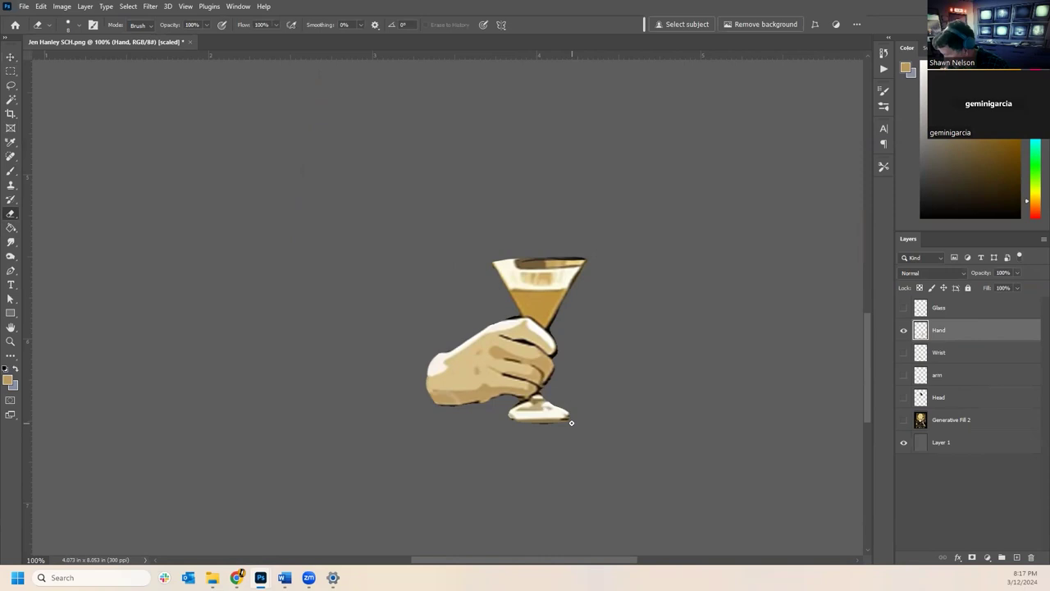
{"action": "left_click_drag", "start_coordinate": [905, 361], "coordinate": [906, 422]}
{"action": "left_click", "coordinate": [904, 308]}
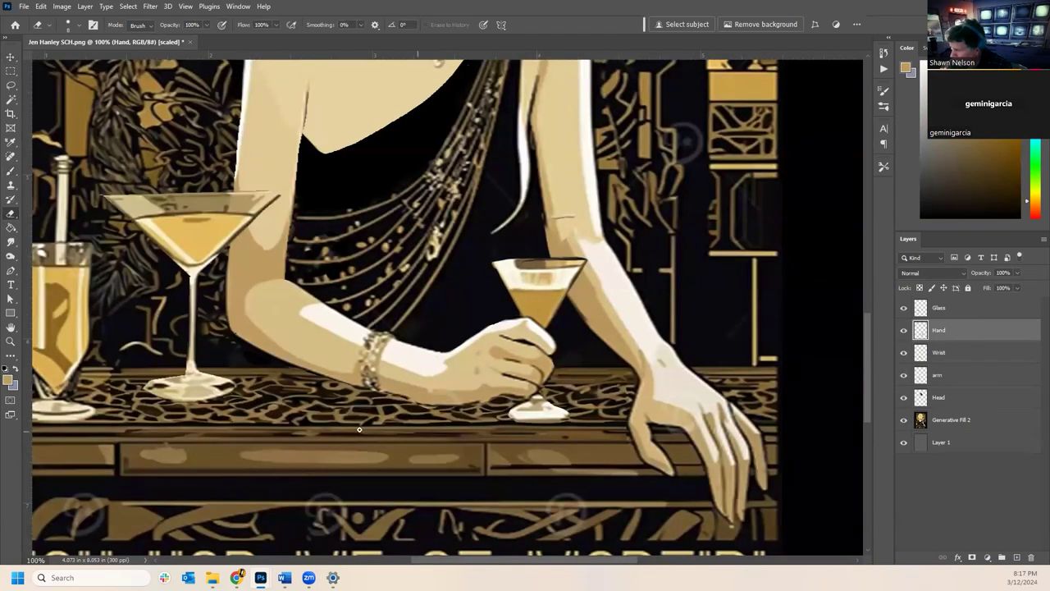
- Zoom out to 33.3% to fit the whole poster, then select Layer 1 below Generative Fill 2
{"action": "left_click", "coordinate": [11, 341]}
{"action": "left_click", "coordinate": [510, 400], "text": "alt"}
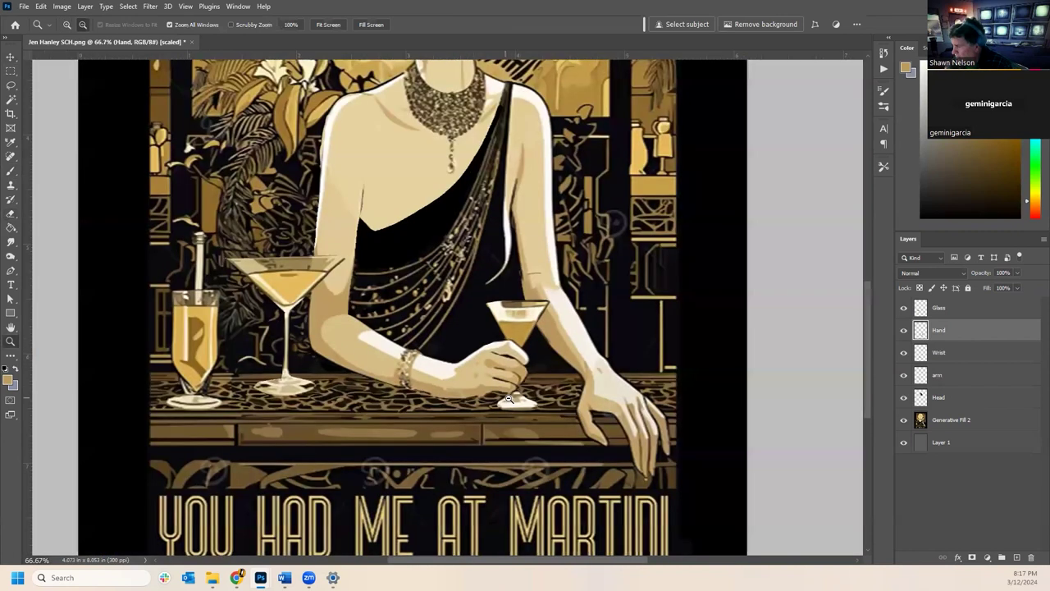
{"action": "left_click", "coordinate": [511, 401], "text": "alt"}
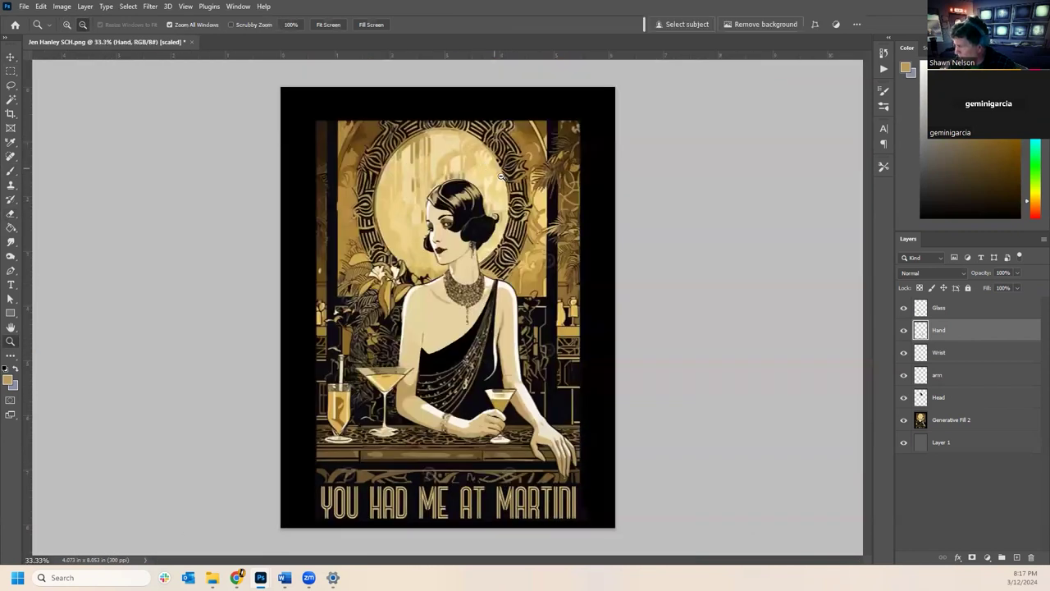
{"action": "left_click", "coordinate": [484, 172], "text": "alt"}
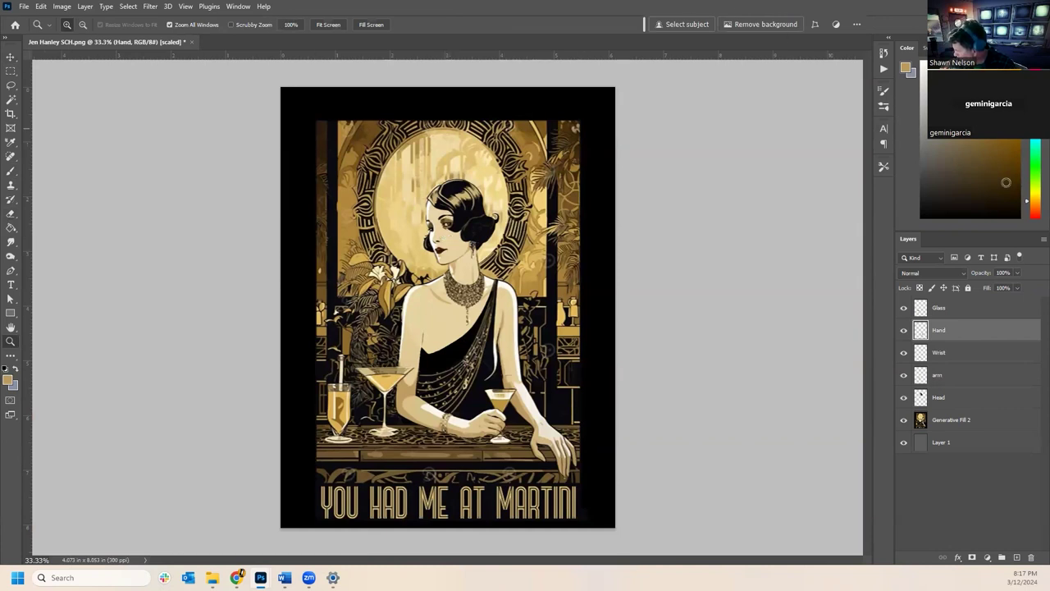
{"action": "left_click", "coordinate": [978, 422]}
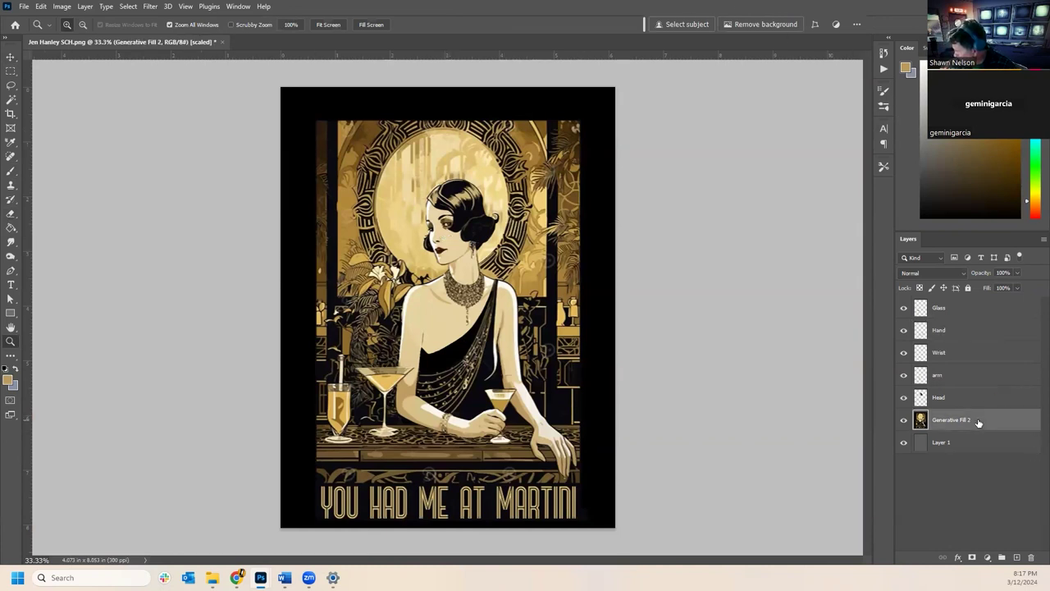
{"action": "left_click", "coordinate": [951, 444]}
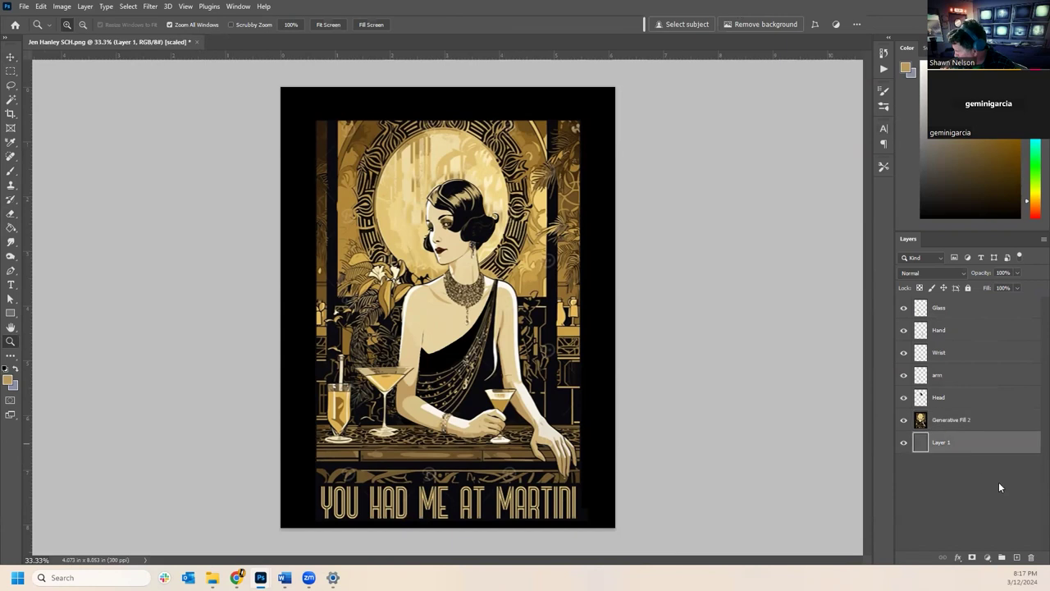
- Delete Layer 1 and check the cut-outs by toggling Generative Fill 2's visibility
{"action": "left_click", "coordinate": [1031, 558]}
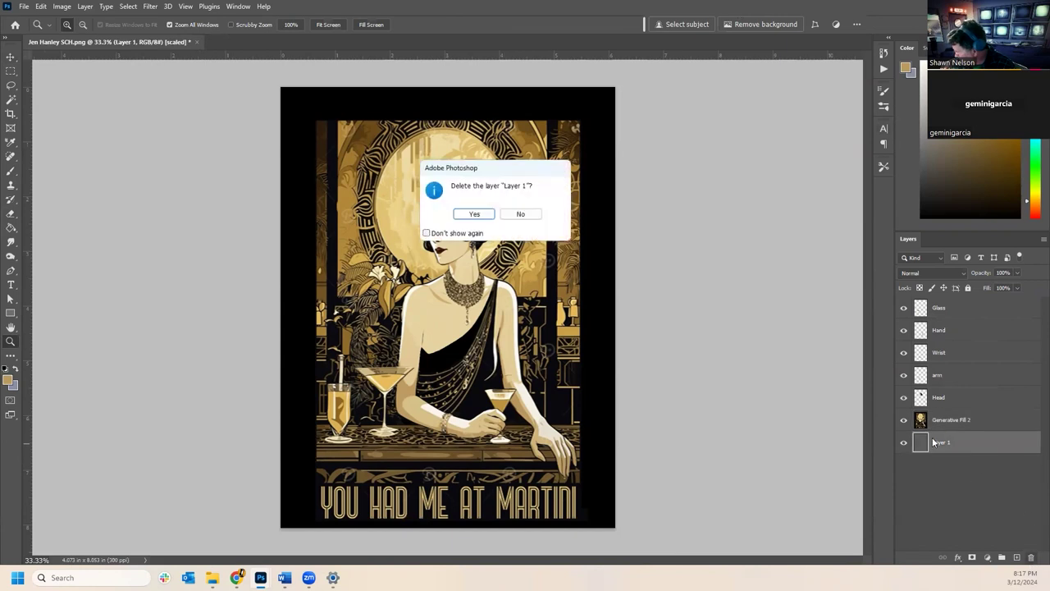
{"action": "left_click", "coordinate": [474, 216]}
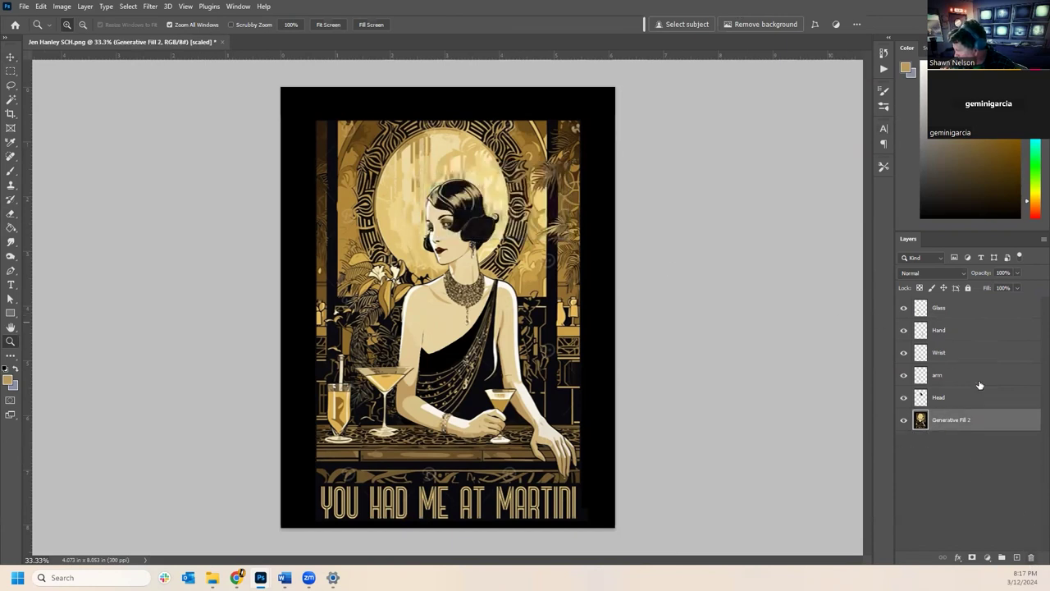
{"action": "left_click", "coordinate": [903, 420]}
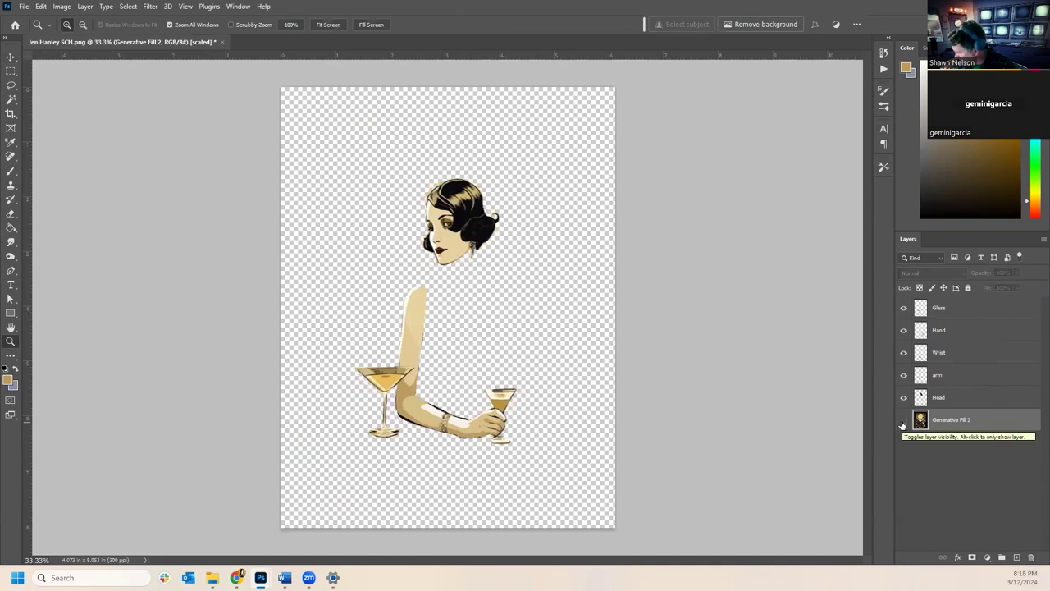
{"action": "left_click", "coordinate": [903, 421]}
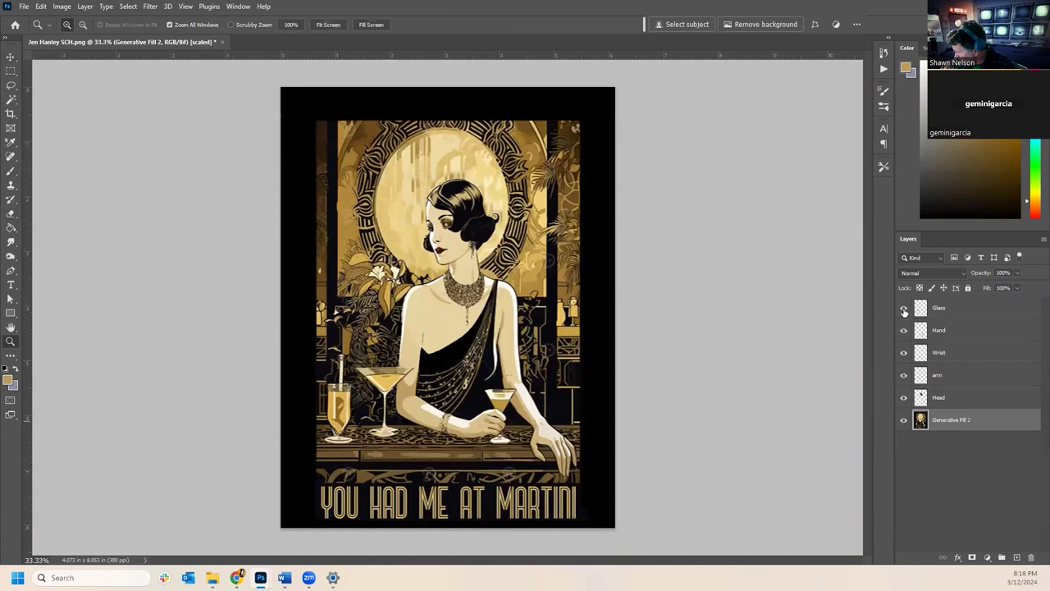
- Check the Head, arm, Wrist, Hand and Glass layers by hiding and re-showing each one
{"action": "left_click", "coordinate": [903, 398]}
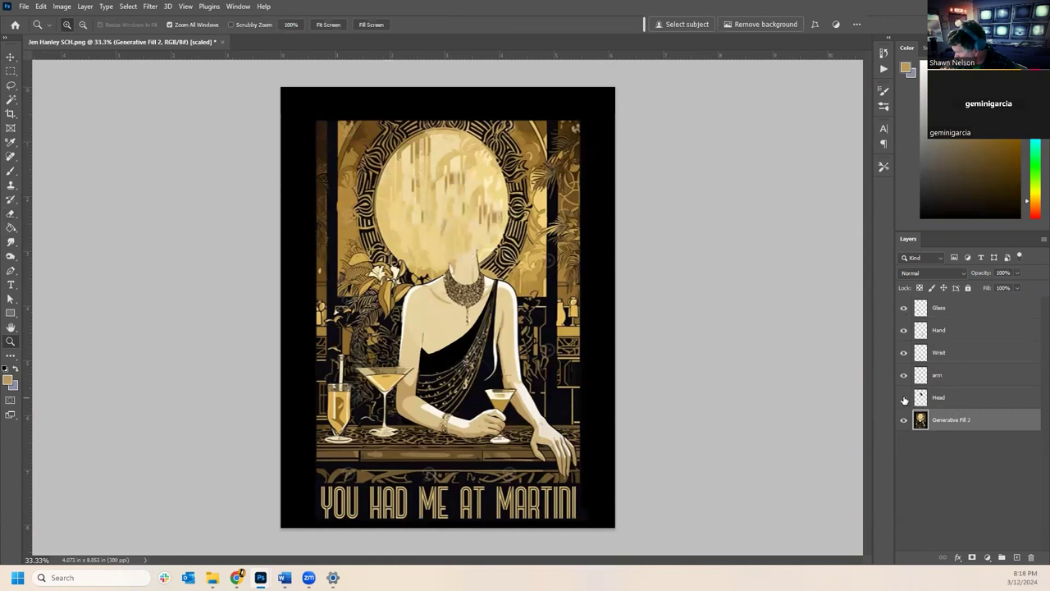
{"action": "left_click", "coordinate": [903, 397]}
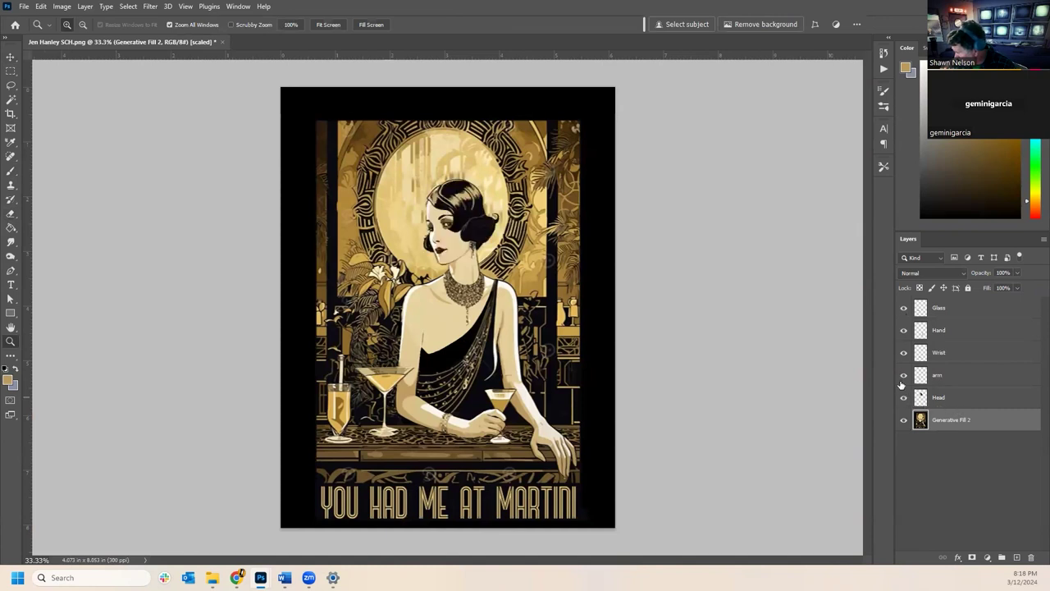
{"action": "left_click", "coordinate": [904, 375]}
{"action": "left_click", "coordinate": [903, 375]}
{"action": "left_click", "coordinate": [904, 353]}
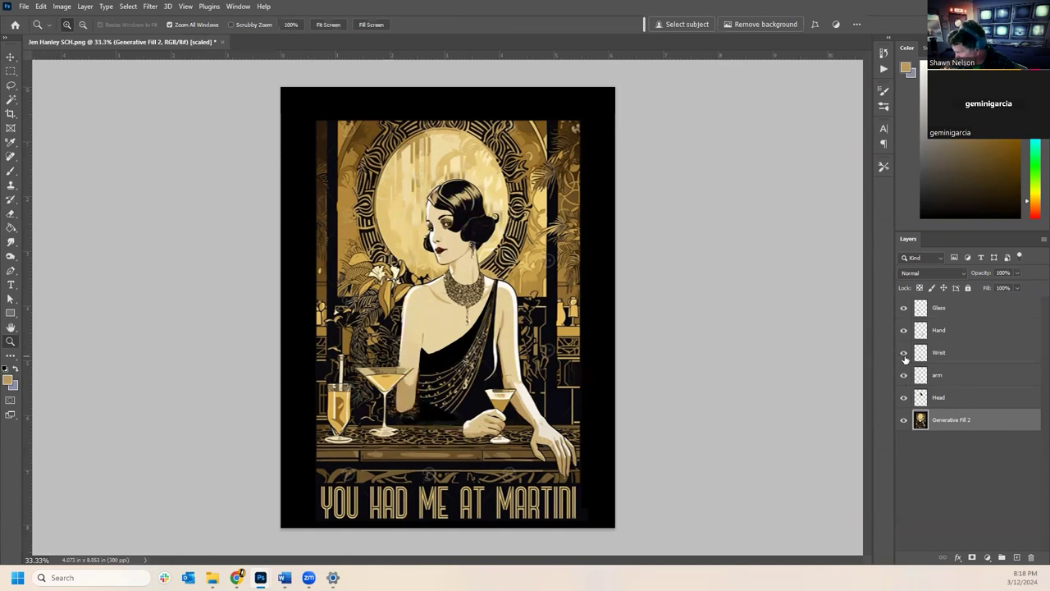
{"action": "left_click", "coordinate": [904, 353]}
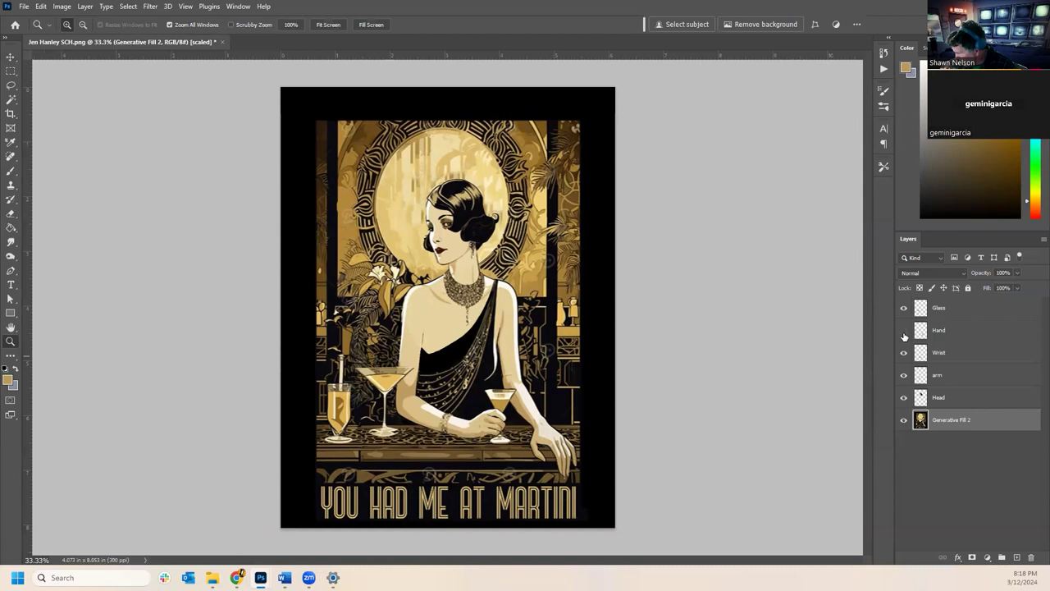
{"action": "left_click", "coordinate": [904, 337]}
{"action": "left_click", "coordinate": [904, 335]}
{"action": "left_click", "coordinate": [903, 310]}
{"action": "left_click", "coordinate": [903, 309]}
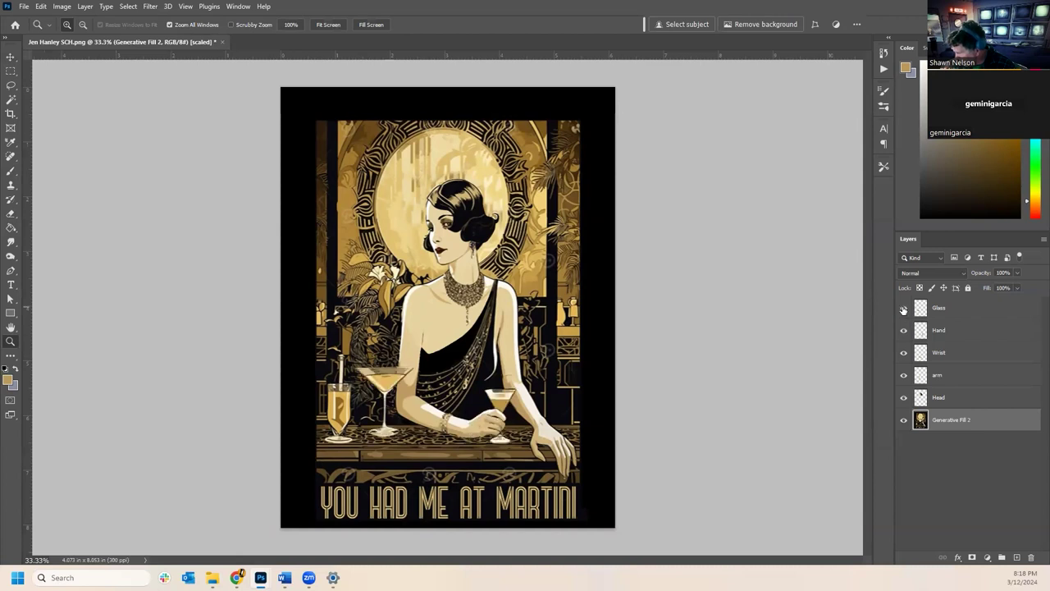
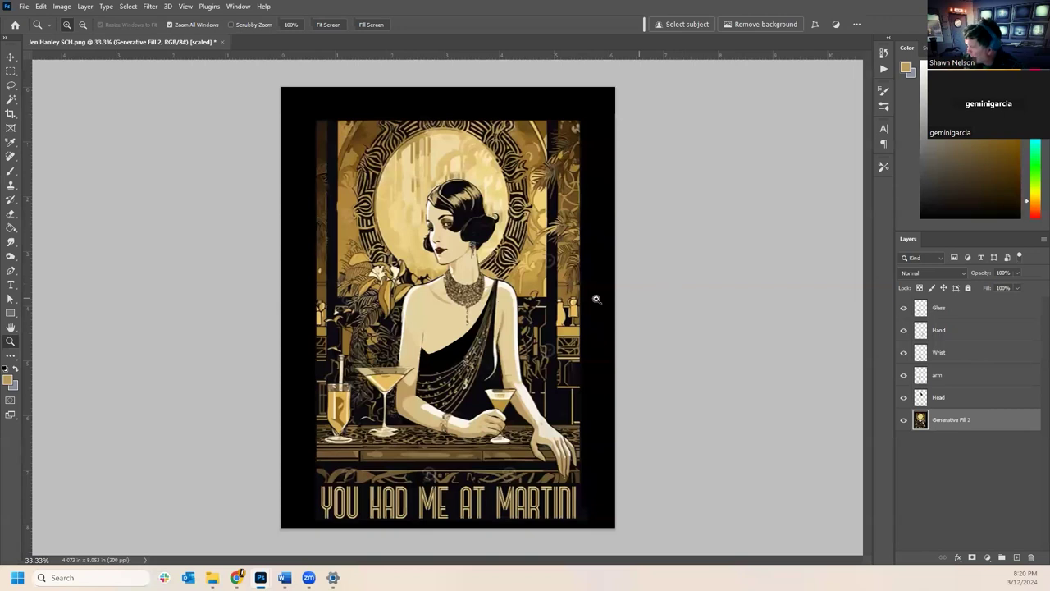
- Save the poster as a layered Photoshop PSD on the Desktop with Maximize Compatibility
{"action": "left_click", "coordinate": [24, 7]}
{"action": "left_click", "coordinate": [35, 126]}
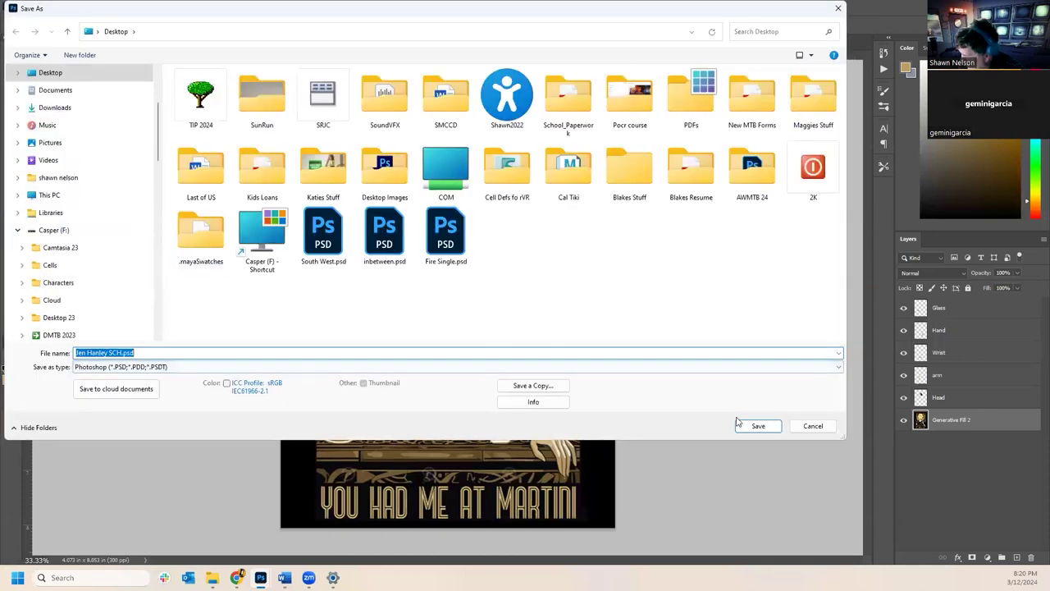
{"action": "left_click", "coordinate": [738, 427]}
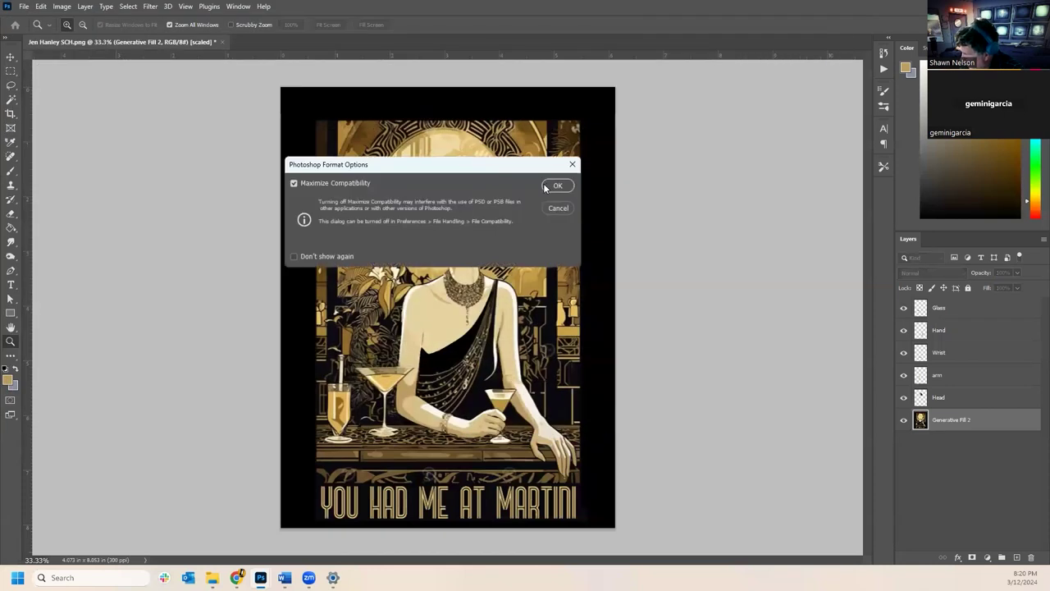
{"action": "left_click", "coordinate": [555, 185]}
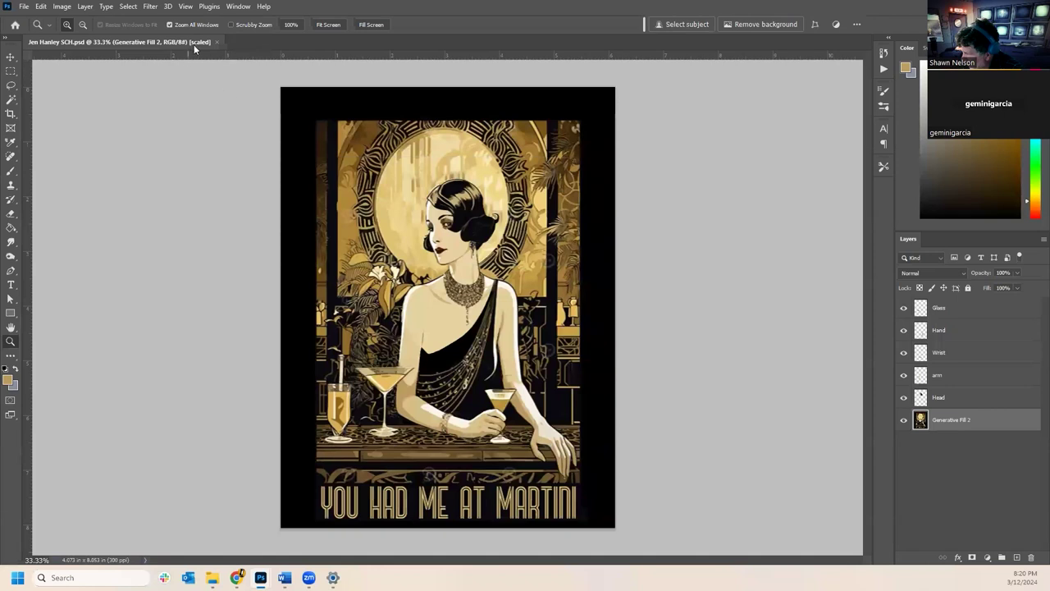
{"action": "left_click", "coordinate": [237, 7]}
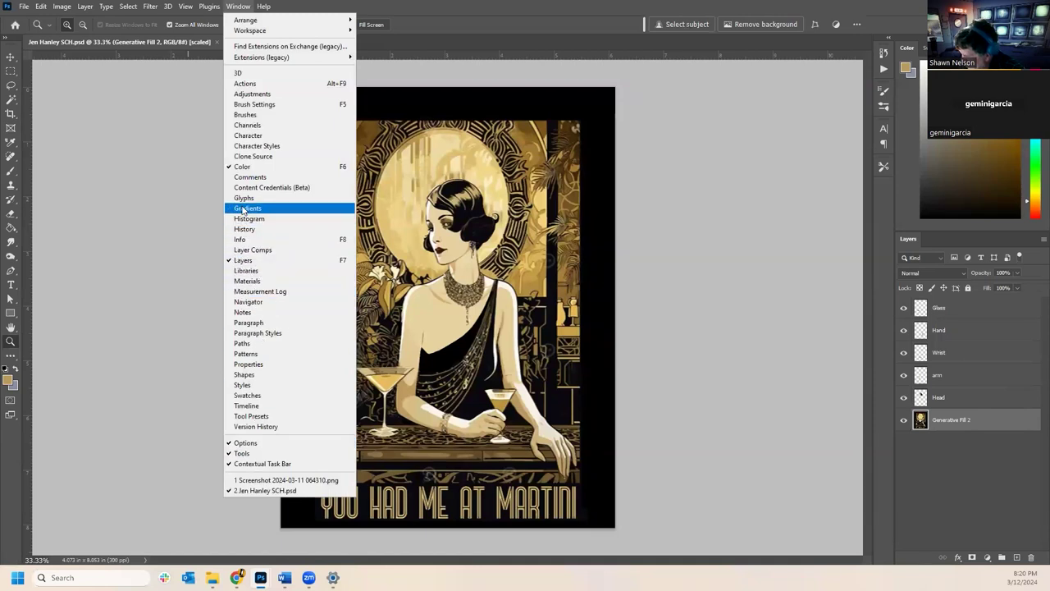
- Create a video timeline for all poster layers and give the canvas more room above it
{"action": "left_click", "coordinate": [250, 407]}
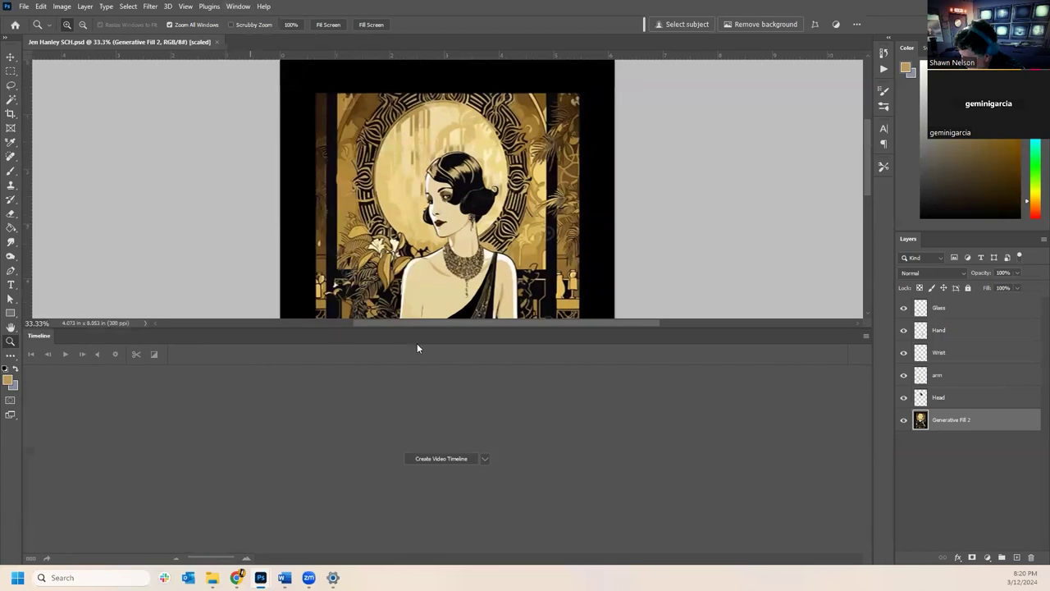
{"action": "left_click", "coordinate": [442, 459]}
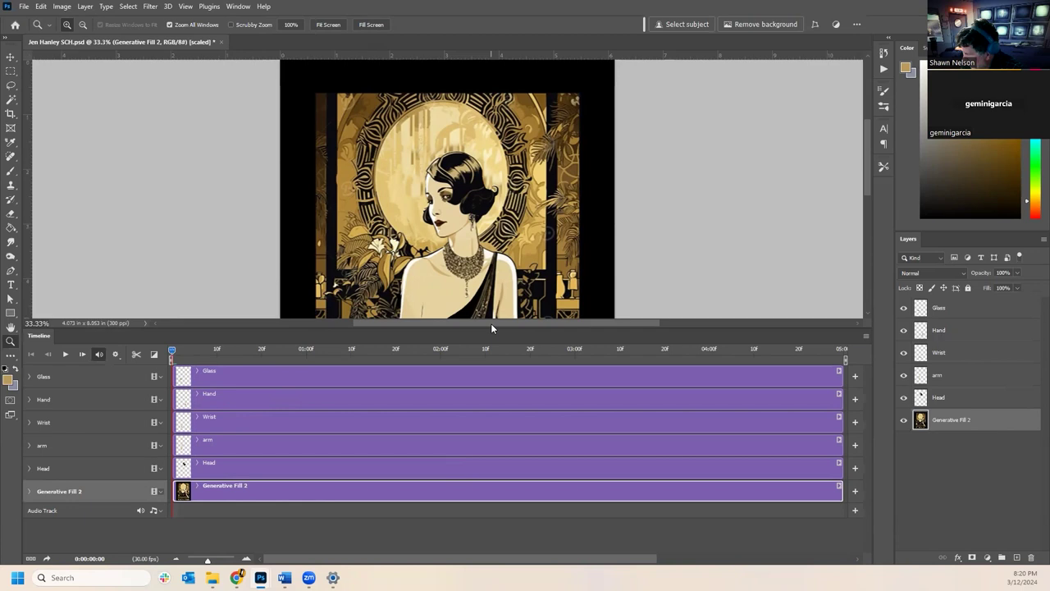
{"action": "left_click_drag", "start_coordinate": [492, 327], "coordinate": [493, 378]}
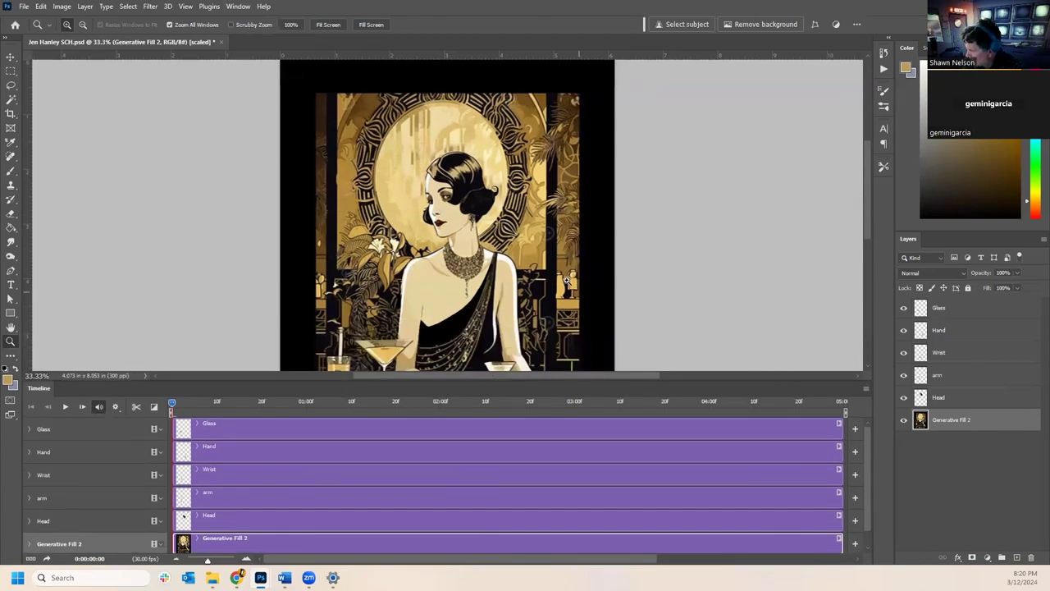
{"action": "scroll", "coordinate": [558, 264], "scroll_direction": "down", "scroll_amount": 1}
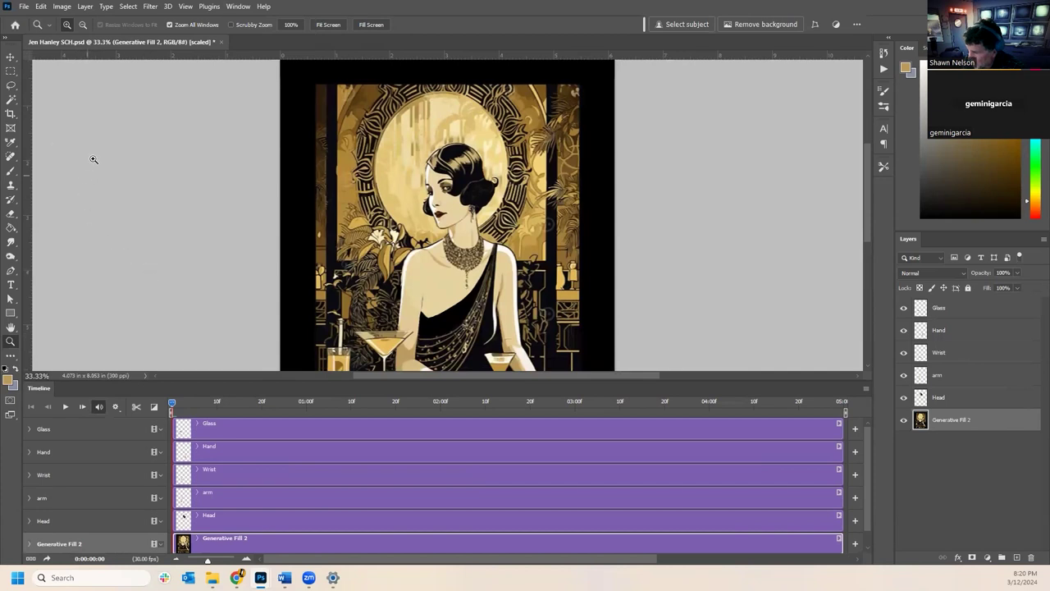
- Zoom the canvas out to 25% to fit the poster and adjust the timeline panel height
{"action": "left_click", "coordinate": [454, 351]}
{"action": "scroll", "coordinate": [453, 333], "scroll_direction": "down", "scroll_amount": 5}
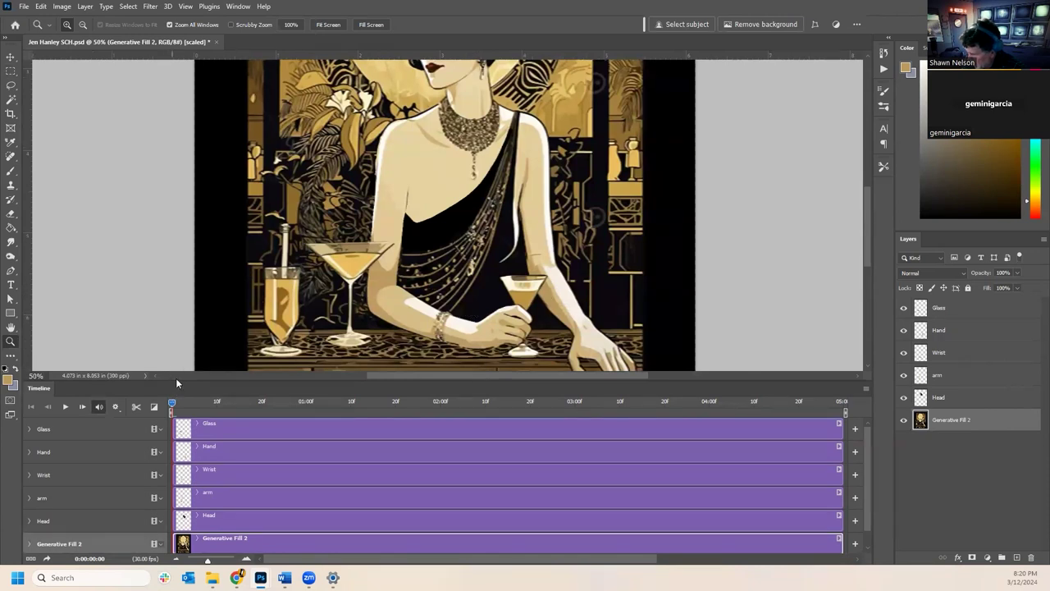
{"action": "mouse_move", "coordinate": [174, 381]}
{"action": "left_mouse_down"}
{"action": "mouse_move", "coordinate": [179, 327]}
{"action": "mouse_move", "coordinate": [180, 387]}
{"action": "left_mouse_up"}
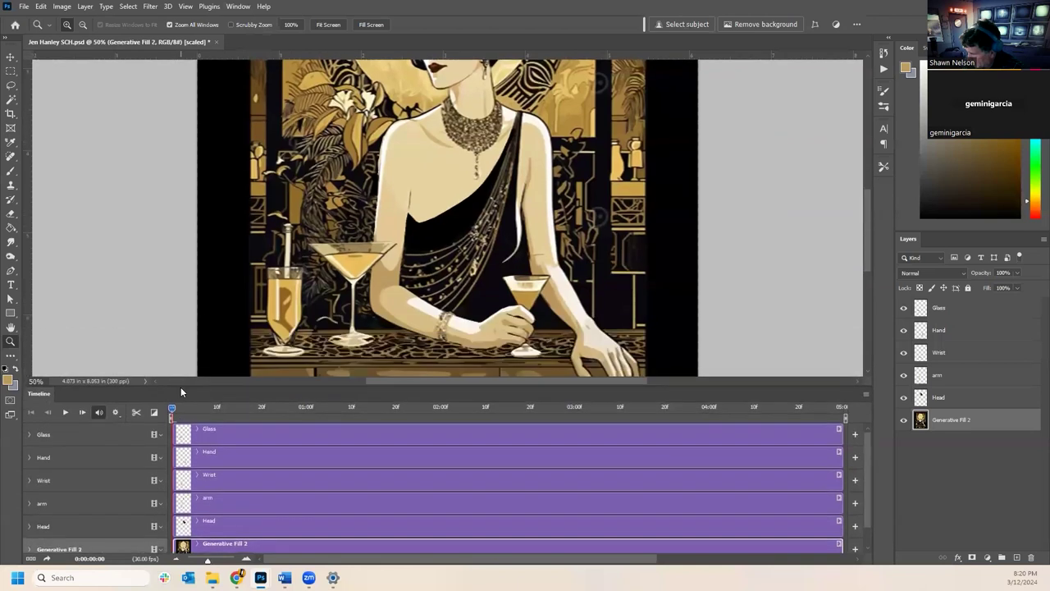
{"action": "left_click", "coordinate": [731, 204], "text": "alt"}
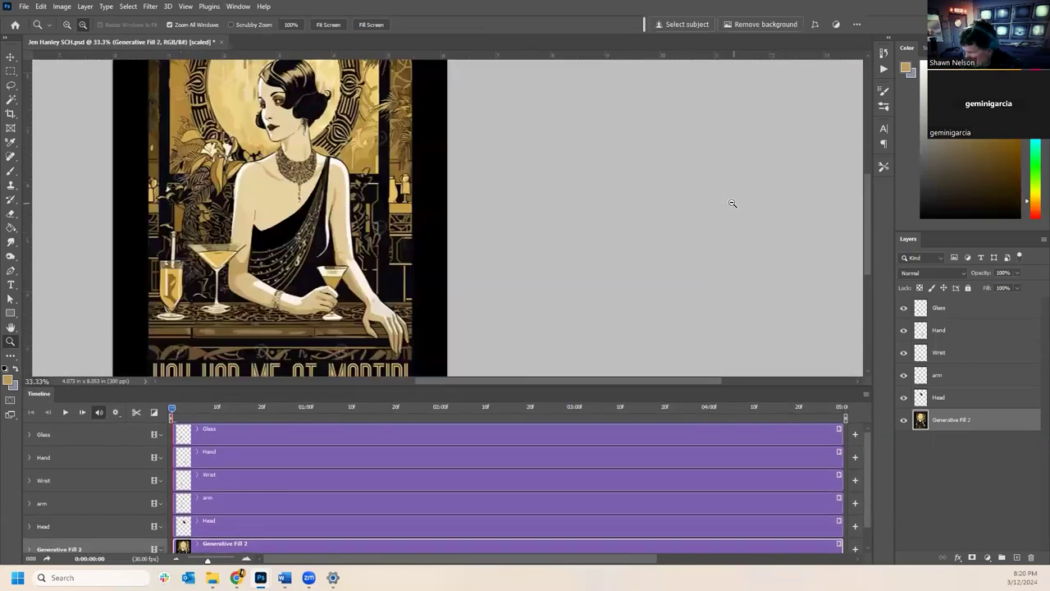
{"action": "left_click", "coordinate": [274, 236], "text": "alt"}
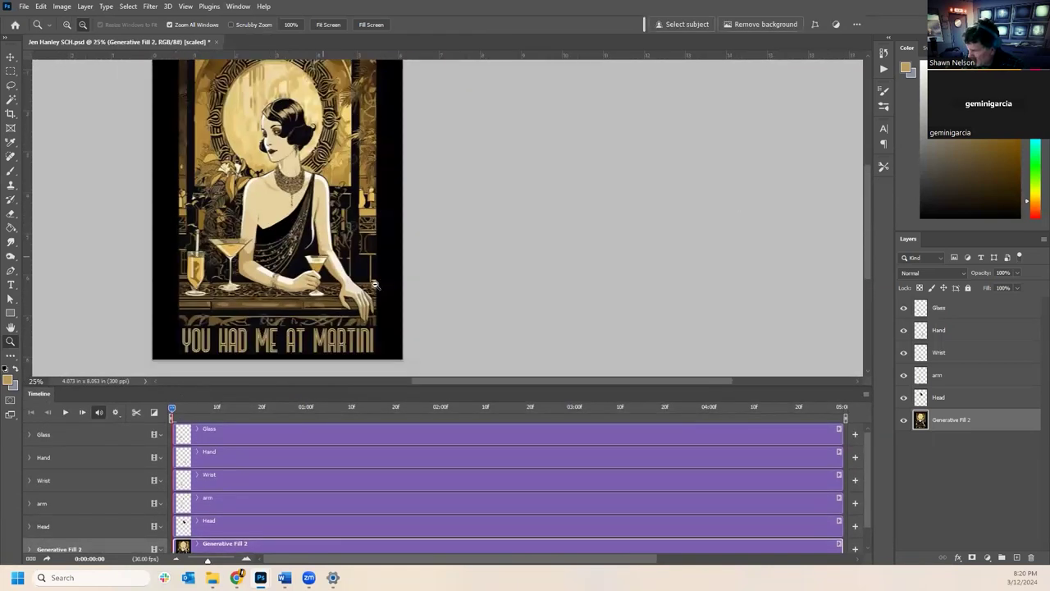
{"action": "left_click_drag", "start_coordinate": [460, 382], "coordinate": [402, 380]}
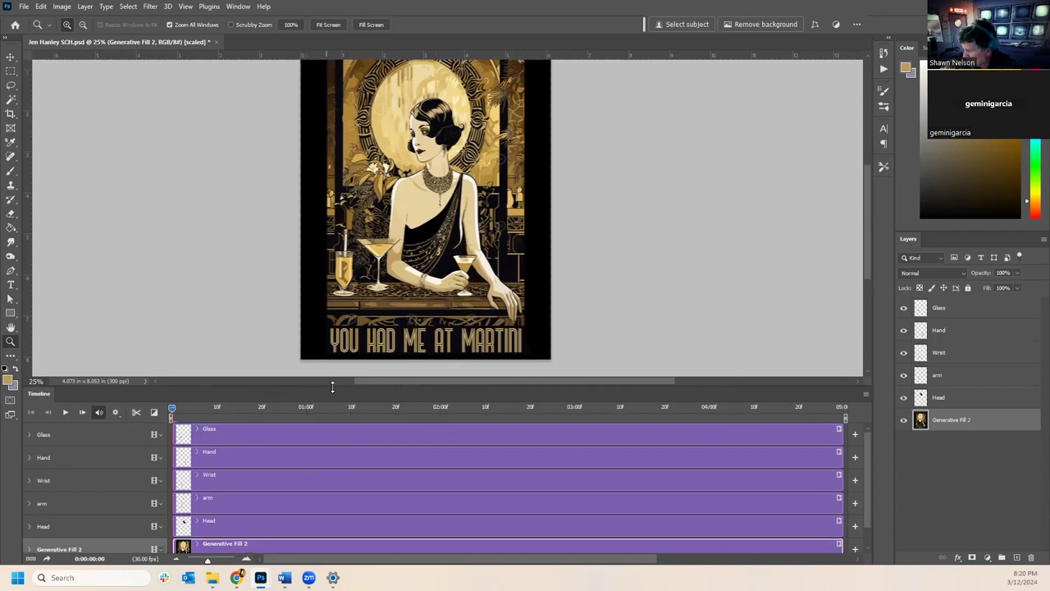
{"action": "left_click_drag", "start_coordinate": [332, 385], "coordinate": [333, 361]}
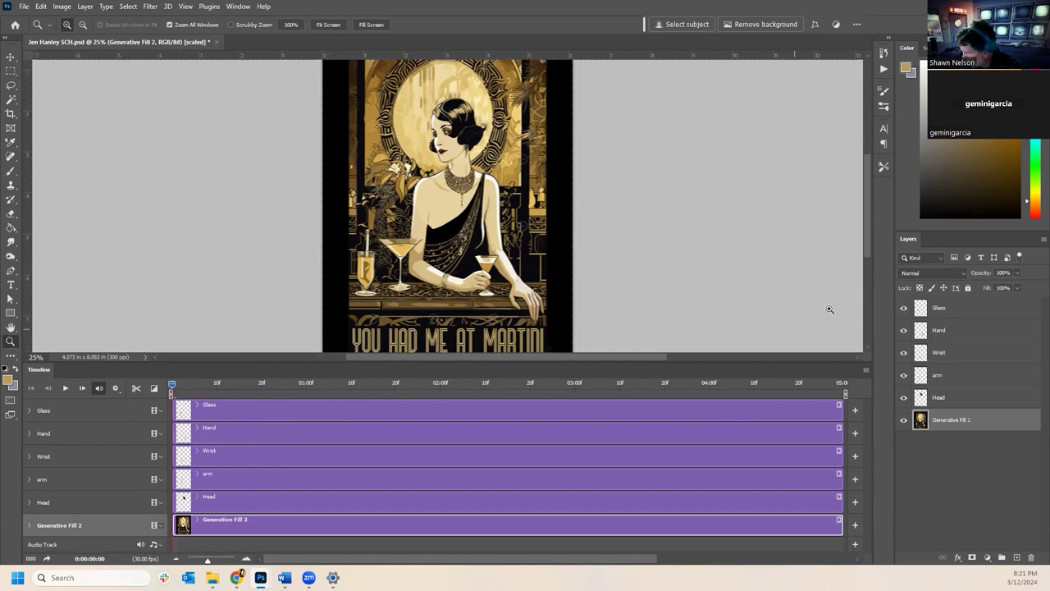
- Lock the Glass layer
{"action": "left_click", "coordinate": [968, 288]}
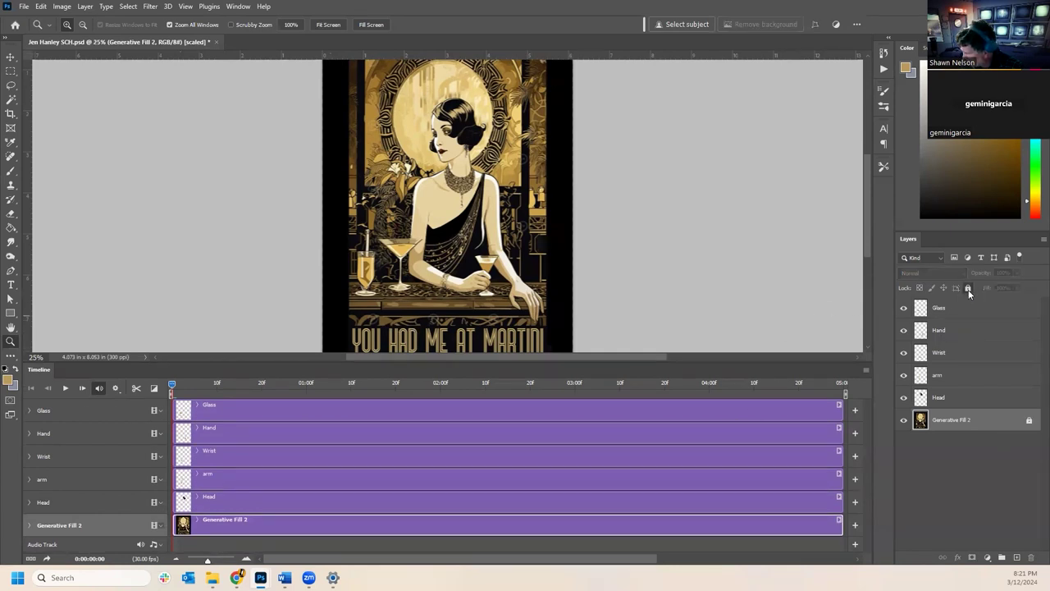
{"action": "left_click", "coordinate": [968, 288]}
{"action": "left_click", "coordinate": [963, 300]}
{"action": "left_click", "coordinate": [969, 288]}
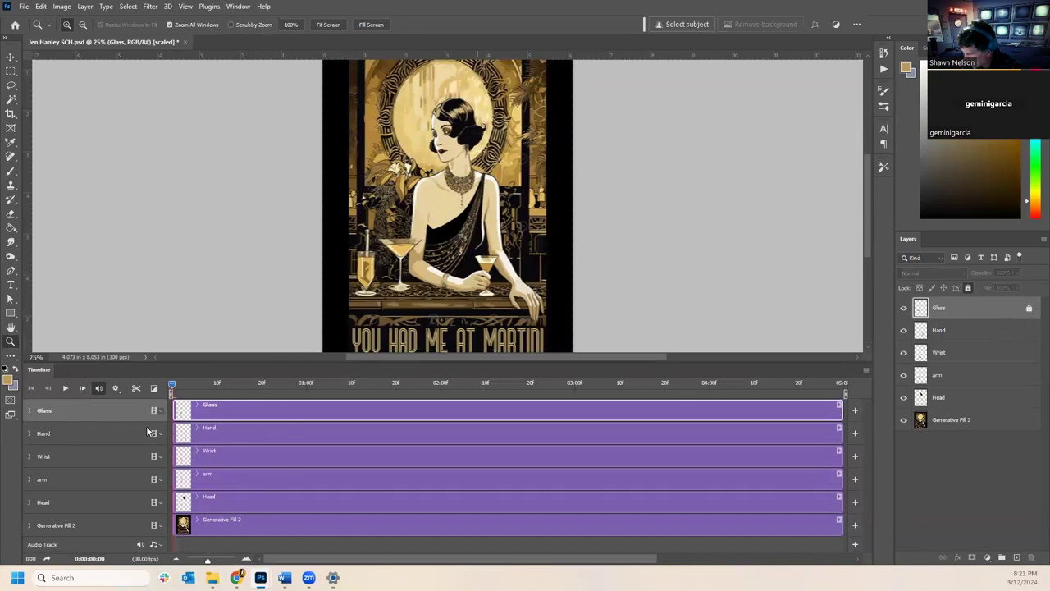
- Add starting Position keyframes to the Hand and Wrist tracks
{"action": "left_click", "coordinate": [30, 433]}
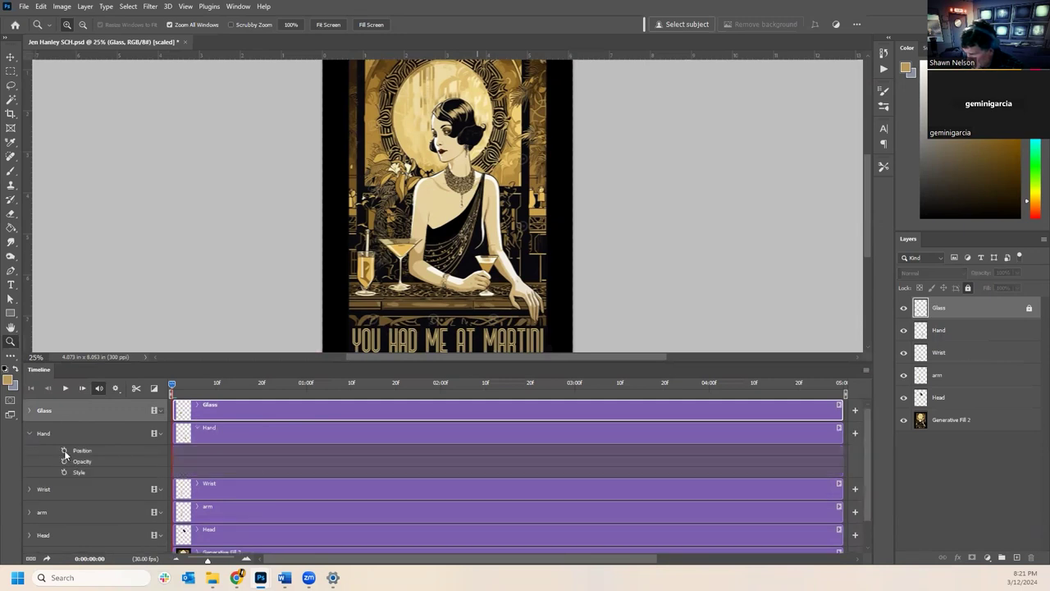
{"action": "left_click", "coordinate": [64, 450]}
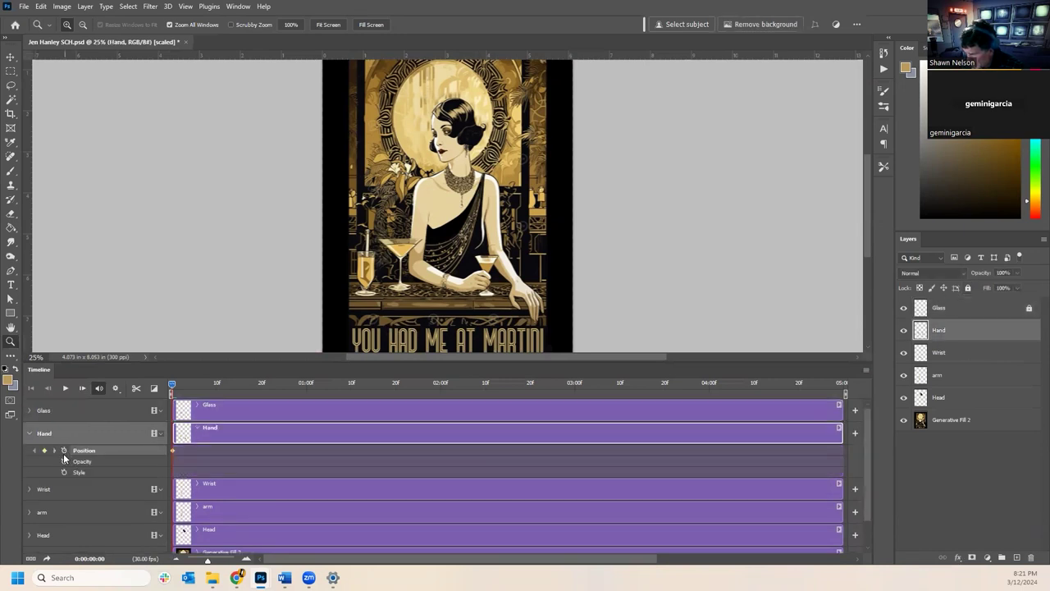
{"action": "left_click", "coordinate": [30, 489]}
{"action": "left_click", "coordinate": [64, 506]}
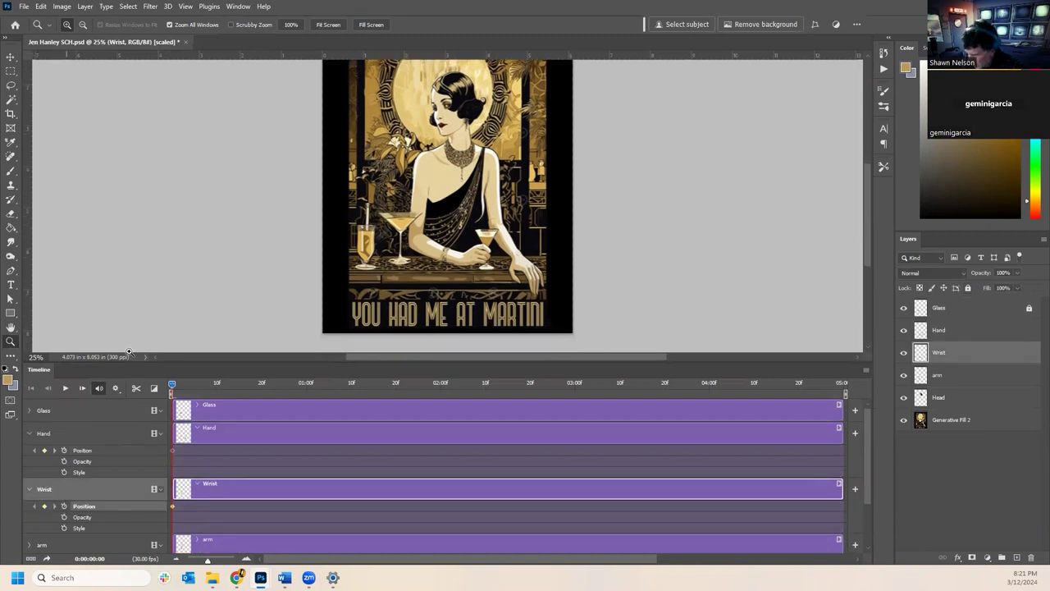
{"action": "left_click_drag", "start_coordinate": [131, 361], "coordinate": [121, 278]}
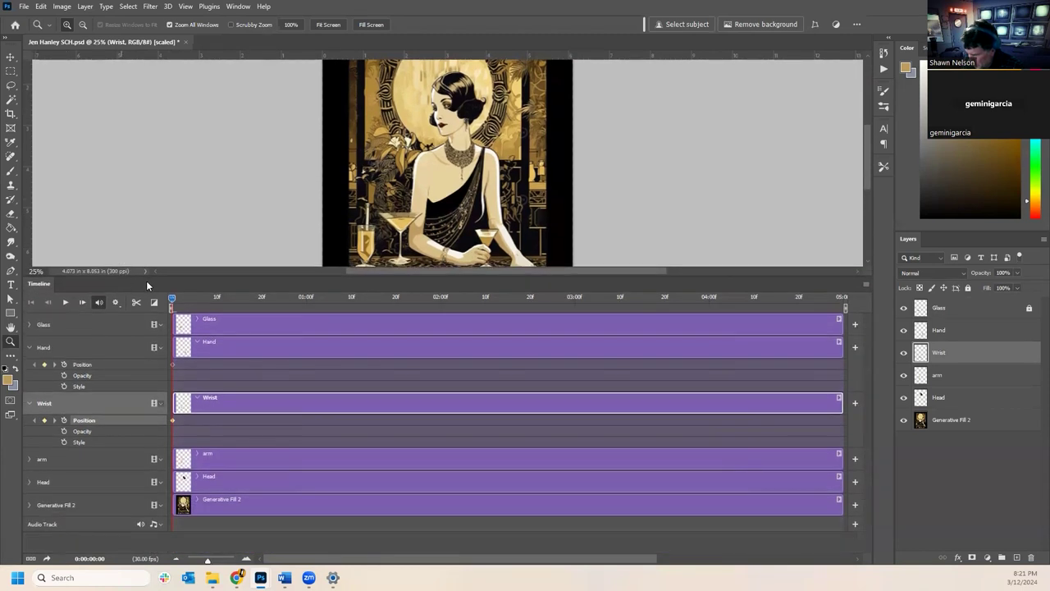
- Lock Generative Fill 2 and add starting Position keyframes to the arm and Head tracks
{"action": "left_click", "coordinate": [974, 422]}
{"action": "left_click", "coordinate": [969, 287]}
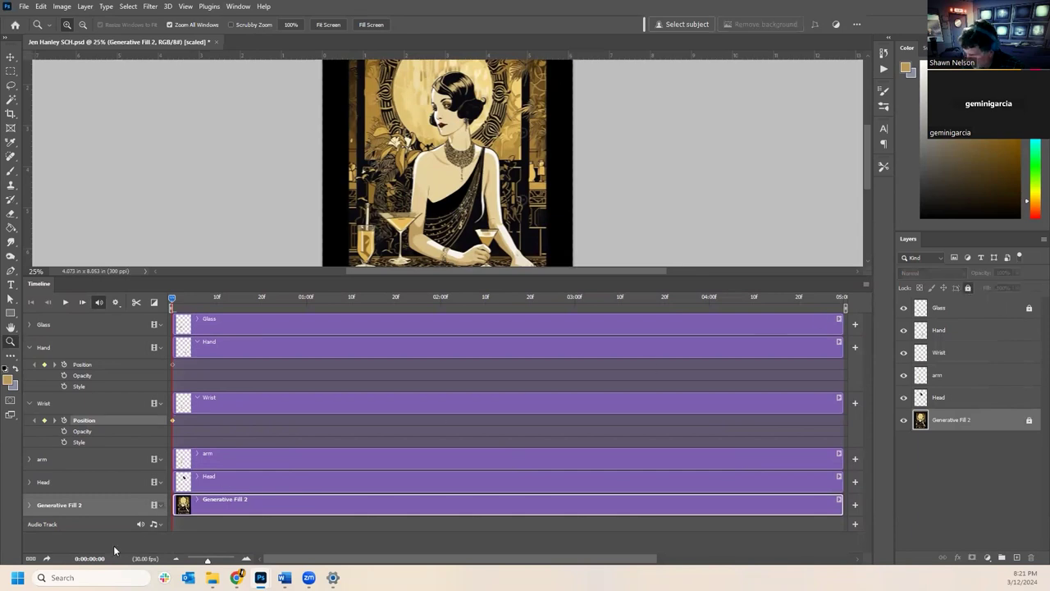
{"action": "left_click", "coordinate": [29, 460]}
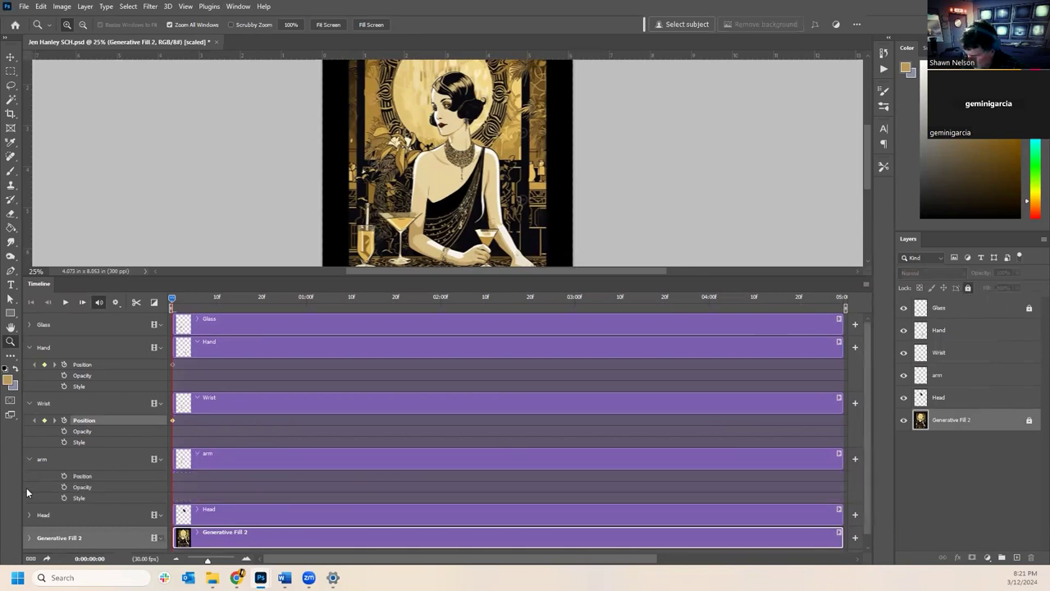
{"action": "left_click", "coordinate": [64, 476]}
{"action": "left_click", "coordinate": [30, 515]}
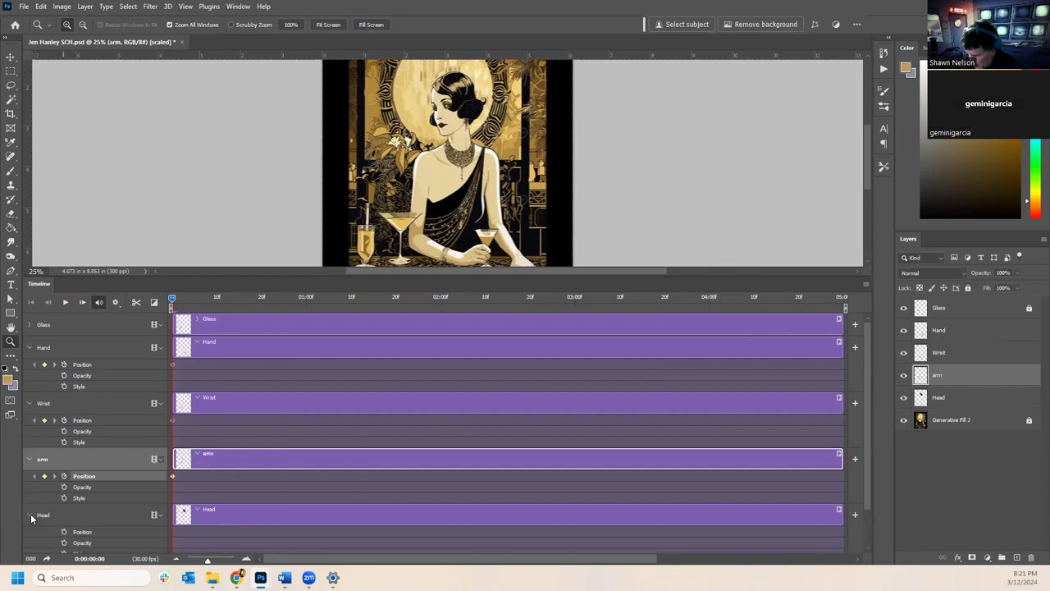
{"action": "left_click", "coordinate": [64, 531]}
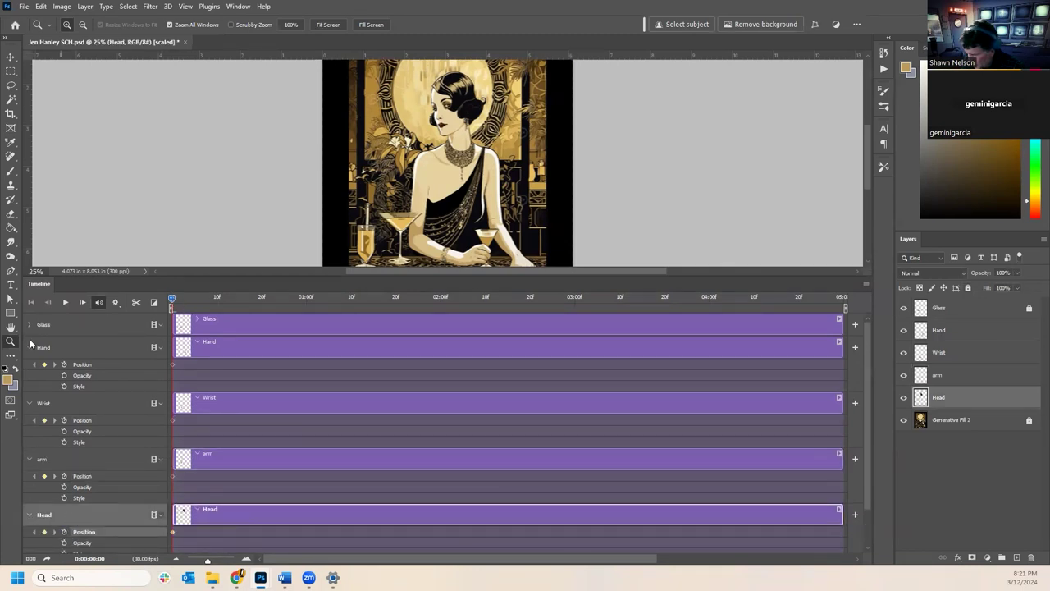
- Add end Position keyframes at 0:00:04:29 for Hand, Wrist, arm and Head
{"action": "left_click_drag", "start_coordinate": [767, 298], "coordinate": [825, 299]}
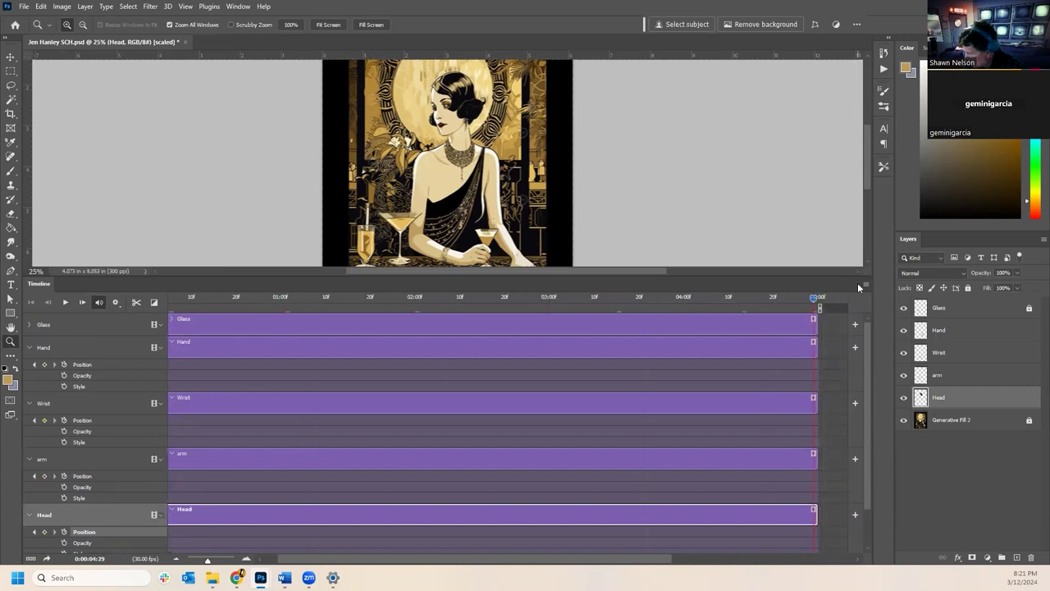
{"action": "left_click", "coordinate": [44, 364]}
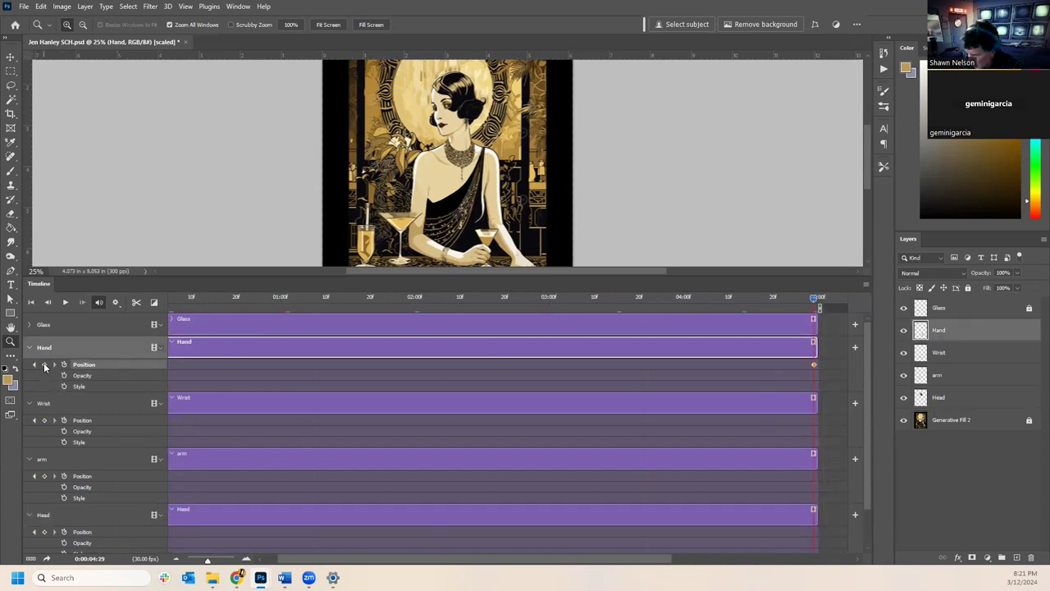
{"action": "left_click", "coordinate": [44, 420]}
{"action": "left_click", "coordinate": [44, 476]}
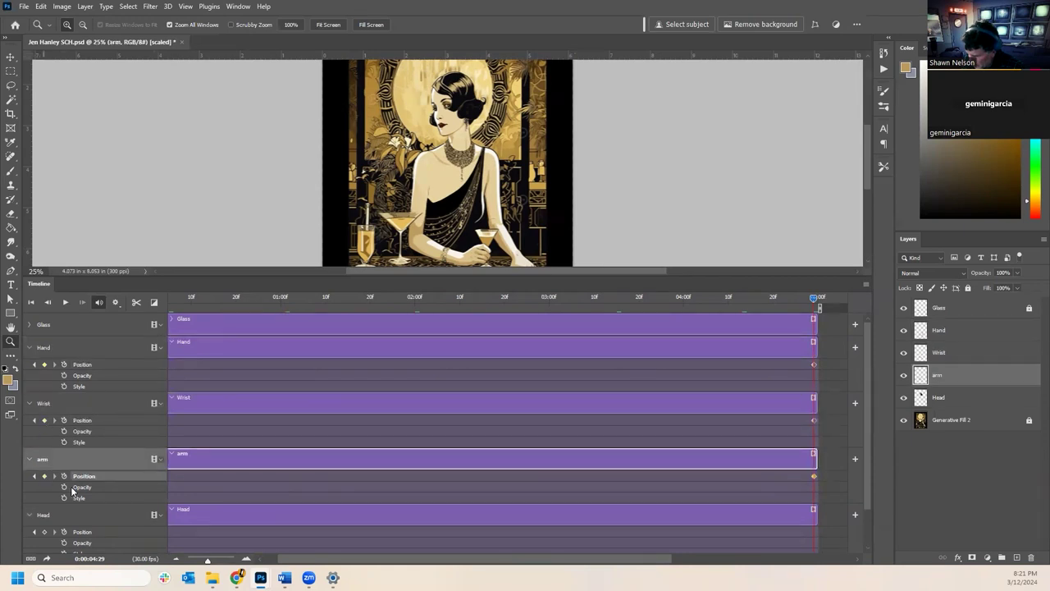
{"action": "left_click", "coordinate": [44, 532]}
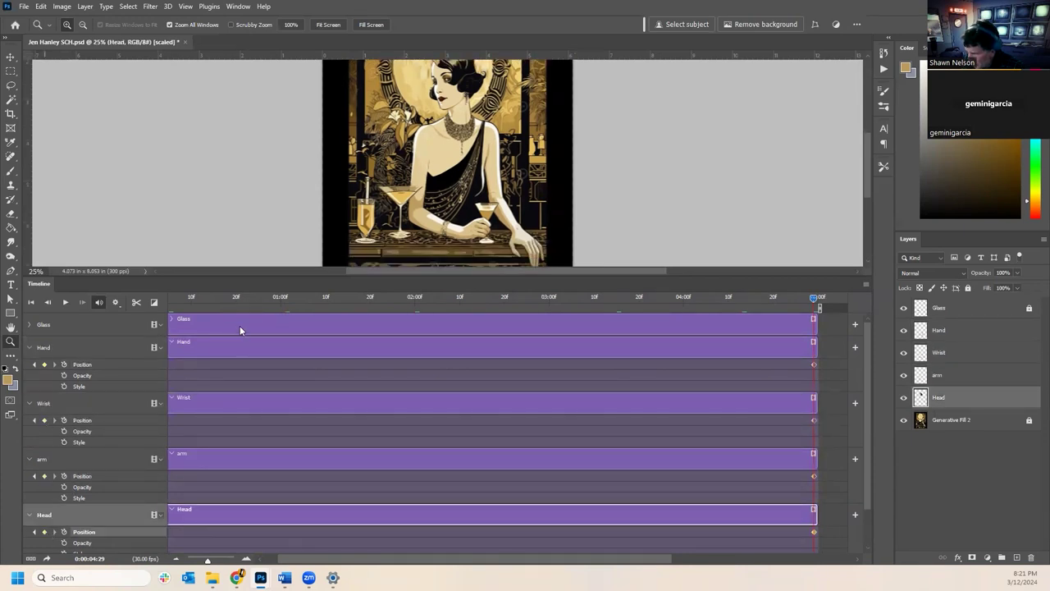
{"action": "mouse_move", "coordinate": [253, 276]}
{"action": "left_mouse_down"}
{"action": "mouse_move", "coordinate": [247, 207]}
{"action": "mouse_move", "coordinate": [253, 282]}
{"action": "left_mouse_up"}
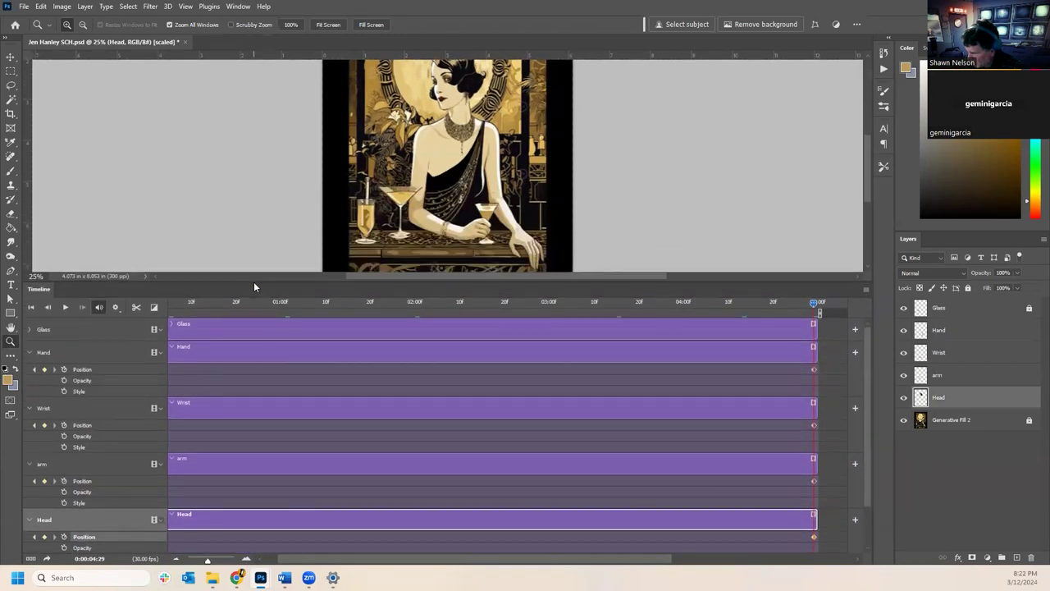
- Preview the animation by playing, stopping and scrubbing the timeline
{"action": "left_click", "coordinate": [66, 313]}
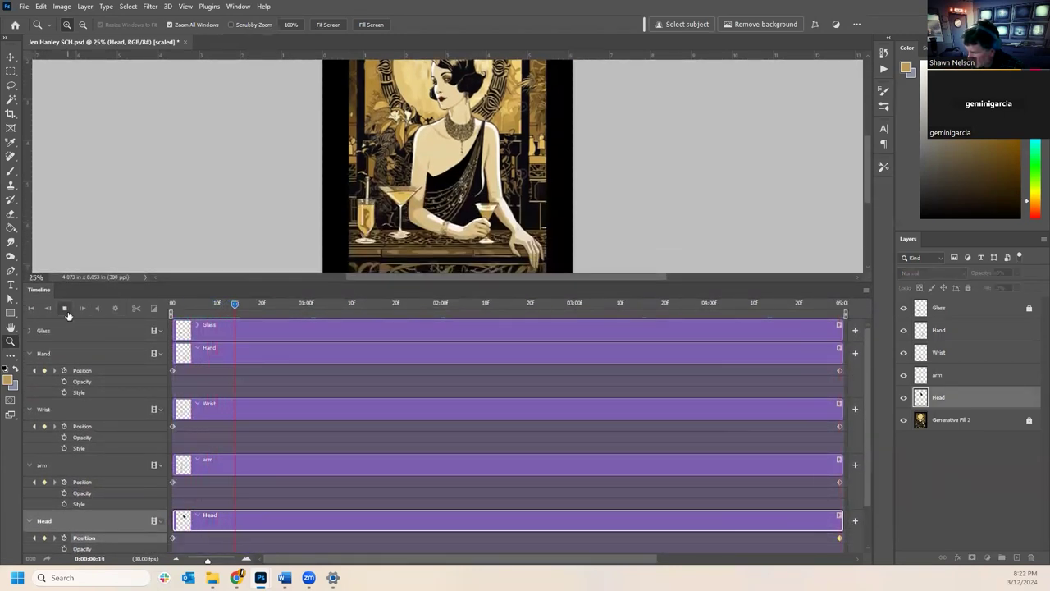
{"action": "left_click", "coordinate": [64, 308]}
{"action": "left_click_drag", "start_coordinate": [326, 305], "coordinate": [171, 308]}
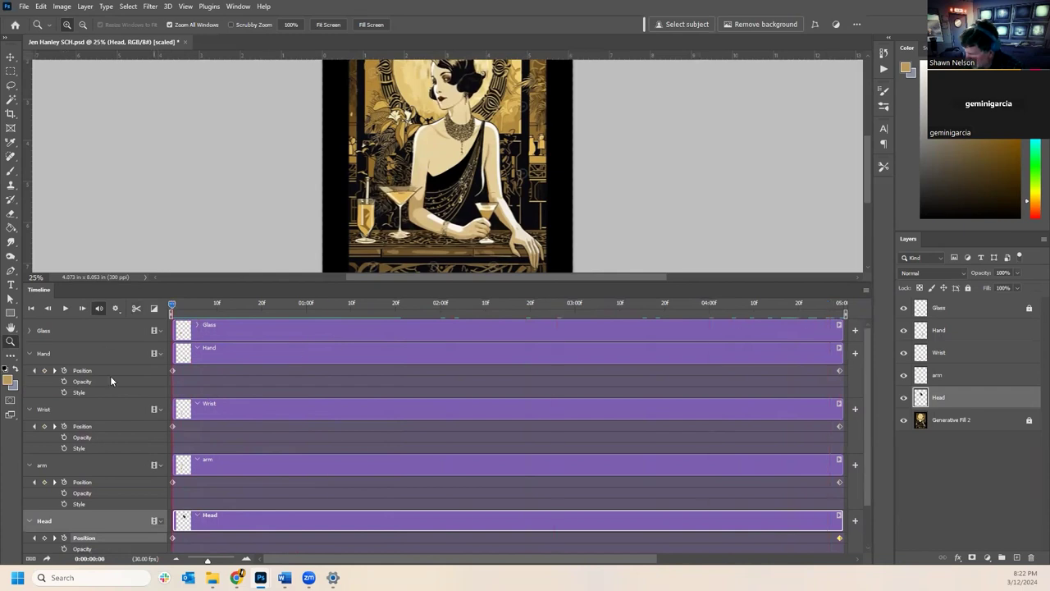
{"action": "key", "text": "space"}
{"action": "mouse_move", "coordinate": [173, 307]}
{"action": "left_mouse_down"}
{"action": "mouse_move", "coordinate": [842, 310]}
{"action": "mouse_move", "coordinate": [172, 306]}
{"action": "left_mouse_up"}
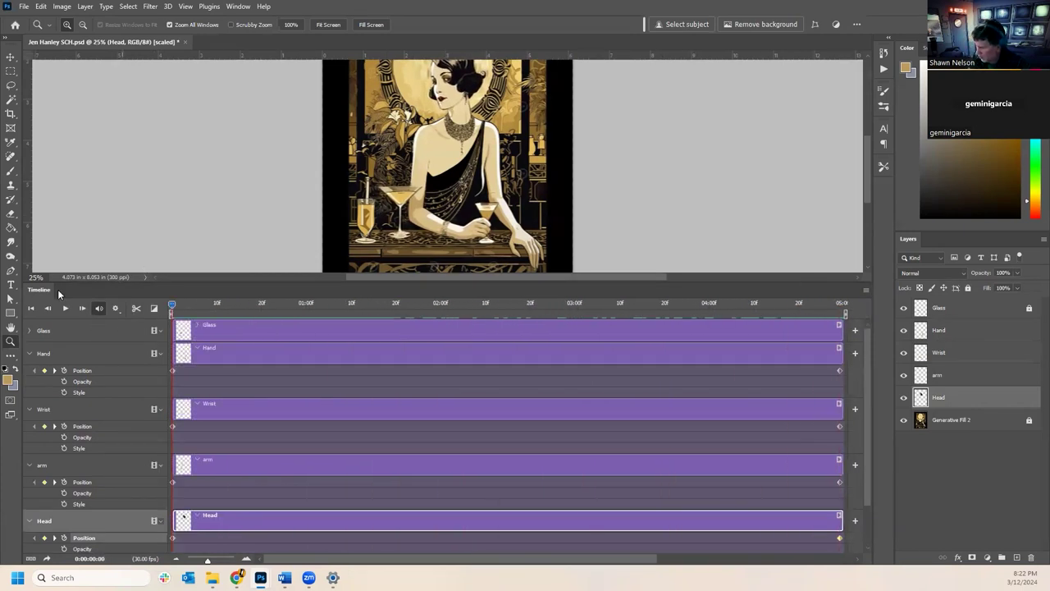
- Enlarge the document window to show the whole poster and park the playhead at 0:00:02:00
{"action": "left_click", "coordinate": [204, 305]}
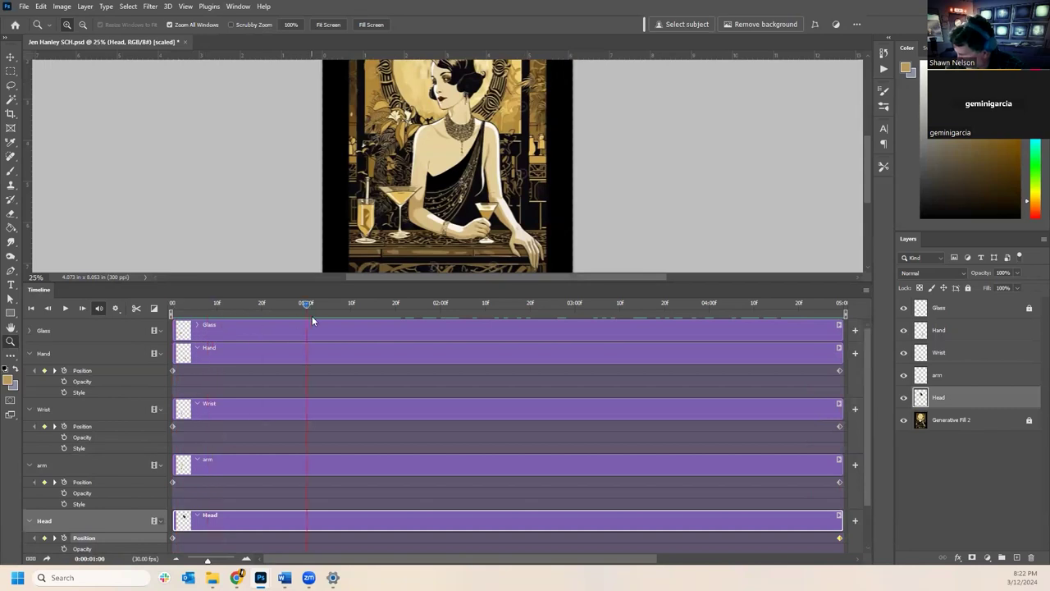
{"action": "key", "text": "Home"}
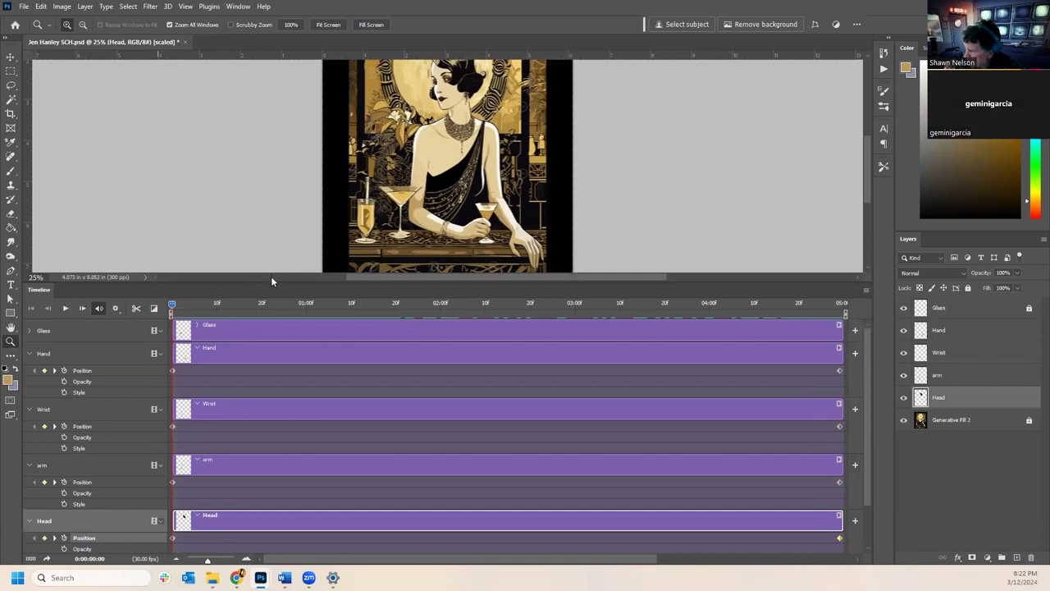
{"action": "left_click_drag", "start_coordinate": [272, 282], "coordinate": [277, 338]}
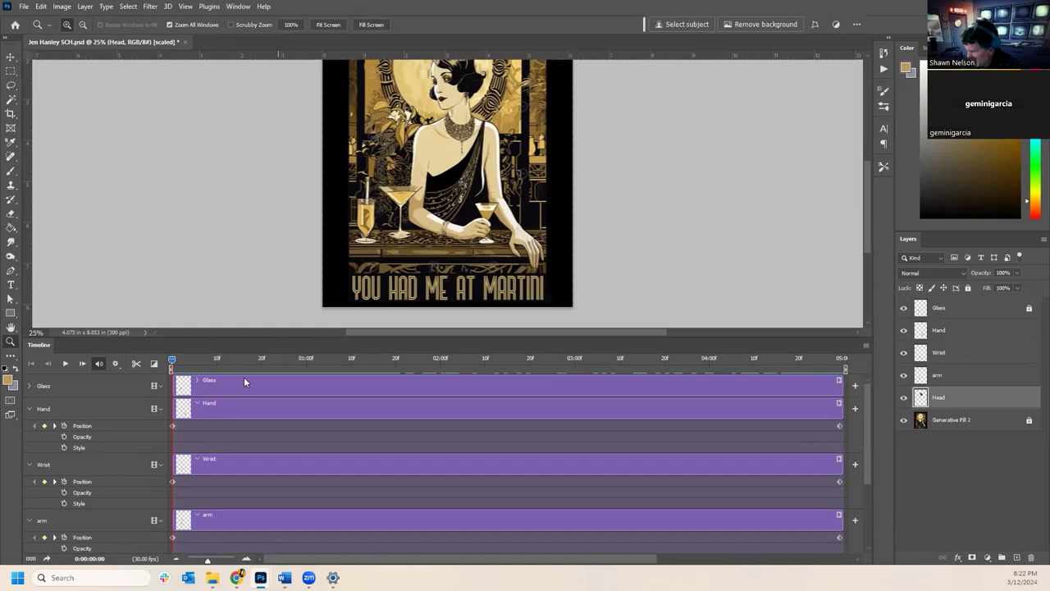
{"action": "left_click_drag", "start_coordinate": [205, 359], "coordinate": [441, 373]}
- At 0:00:02:00, lift the Hand layer and rotate it counter-clockwise to tilt the glass
{"action": "left_click", "coordinate": [10, 57]}
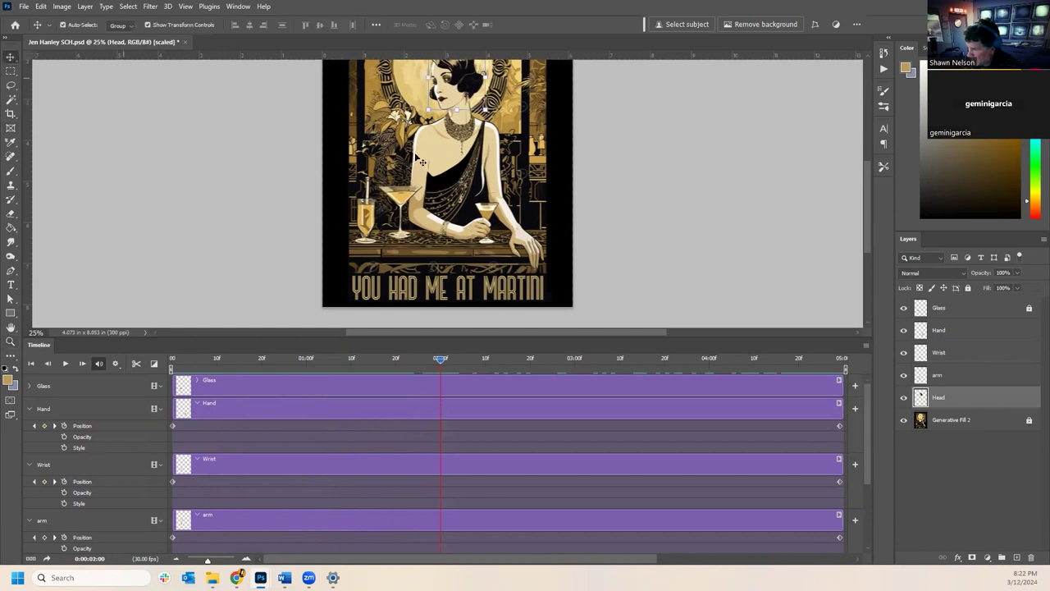
{"action": "left_click_drag", "start_coordinate": [484, 236], "coordinate": [488, 209]}
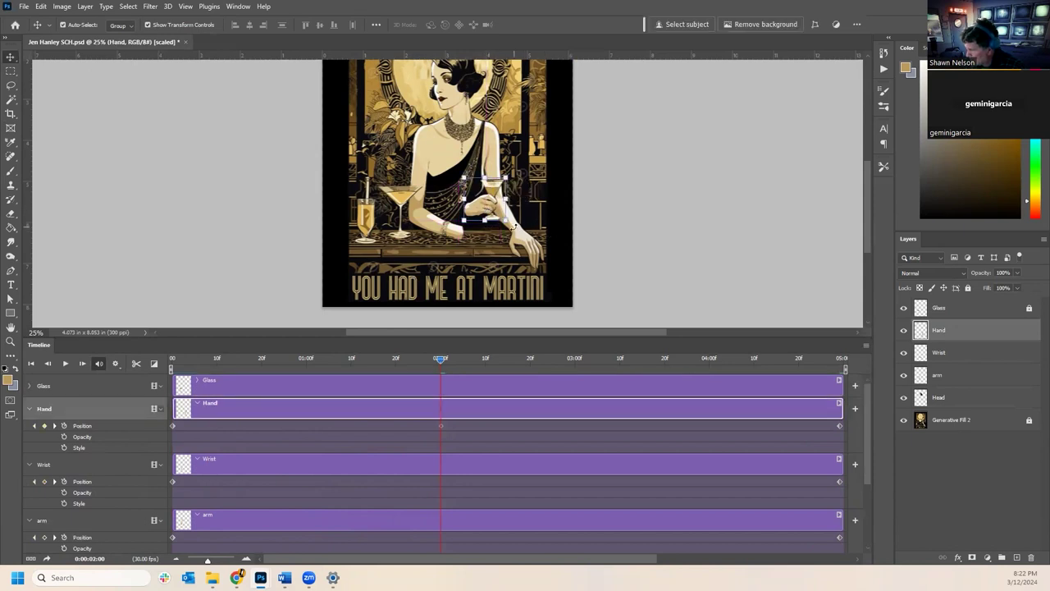
{"action": "key", "text": "ctrl+t"}
{"action": "left_click_drag", "start_coordinate": [517, 220], "coordinate": [521, 210]}
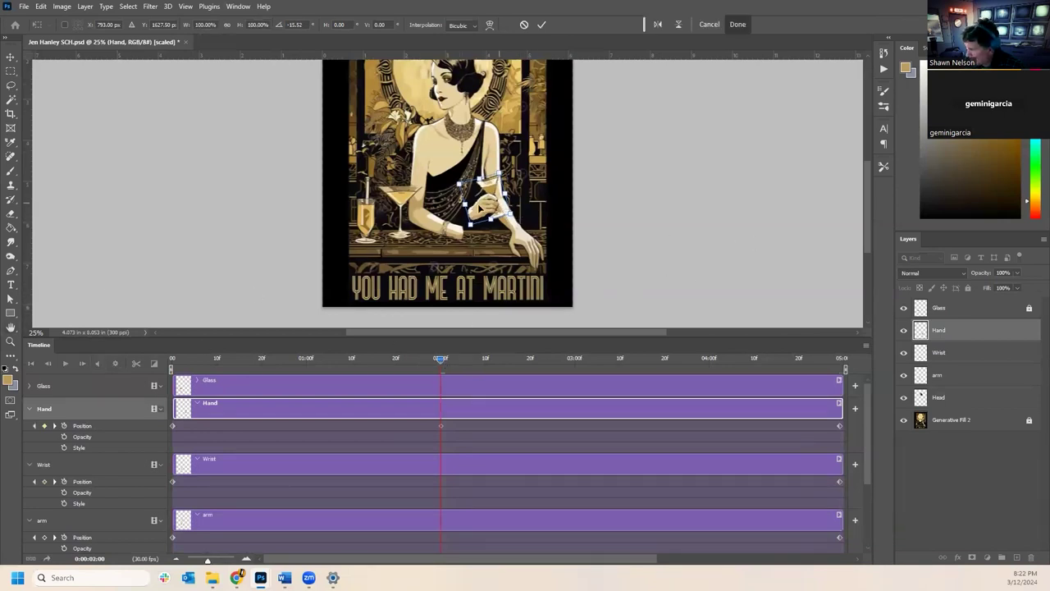
{"action": "left_click", "coordinate": [543, 24]}
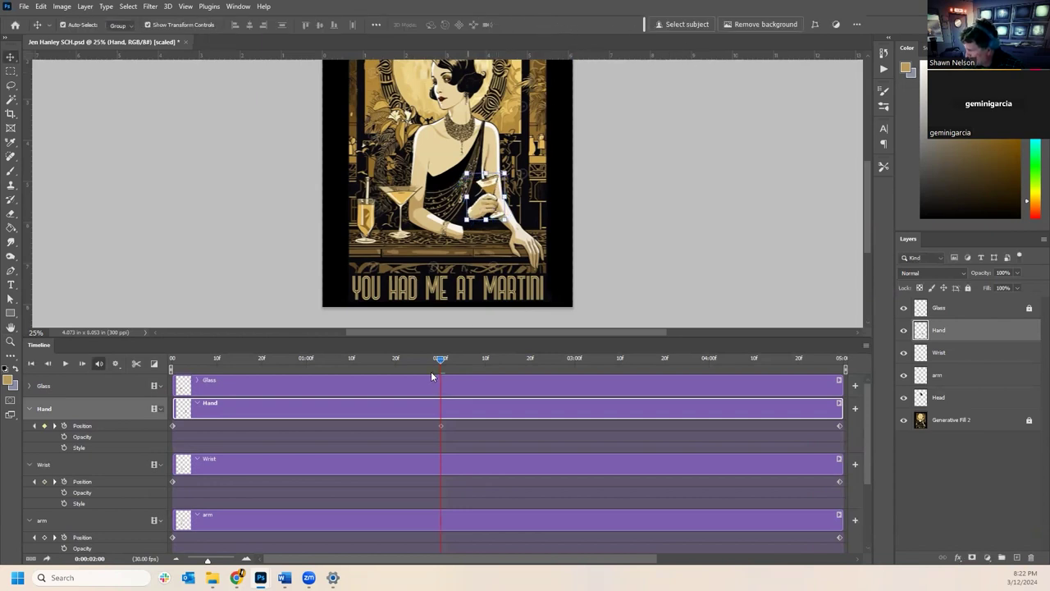
- At the first frame, rotate the hand clockwise for its starting pose
{"action": "mouse_move", "coordinate": [439, 363]}
{"action": "left_mouse_down"}
{"action": "mouse_move", "coordinate": [326, 374]}
{"action": "mouse_move", "coordinate": [173, 363]}
{"action": "mouse_move", "coordinate": [338, 346]}
{"action": "mouse_move", "coordinate": [438, 350]}
{"action": "left_mouse_up"}
{"action": "key", "text": "Home"}
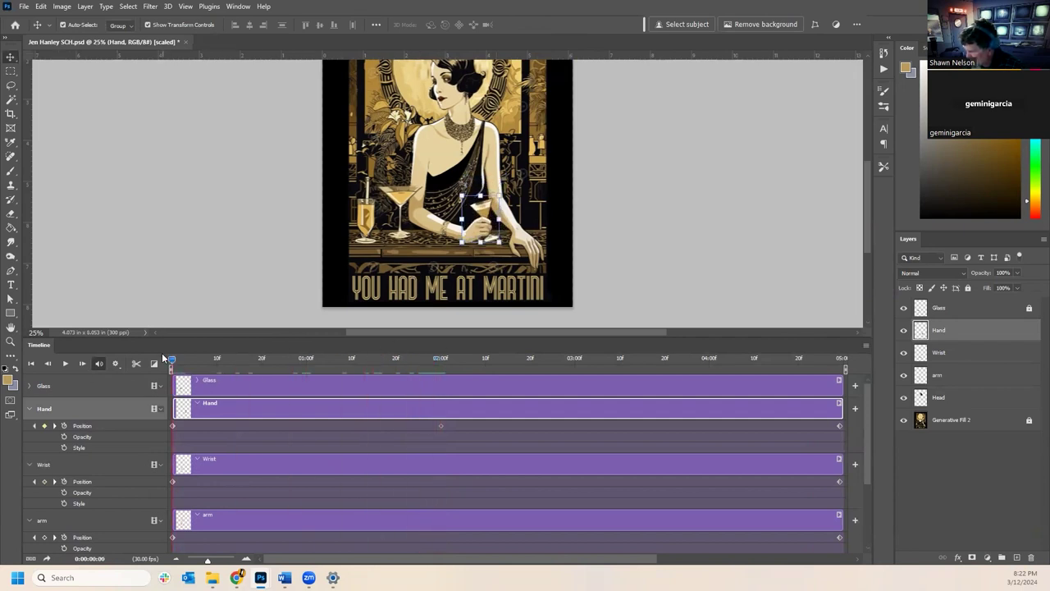
{"action": "key", "text": "ctrl+t"}
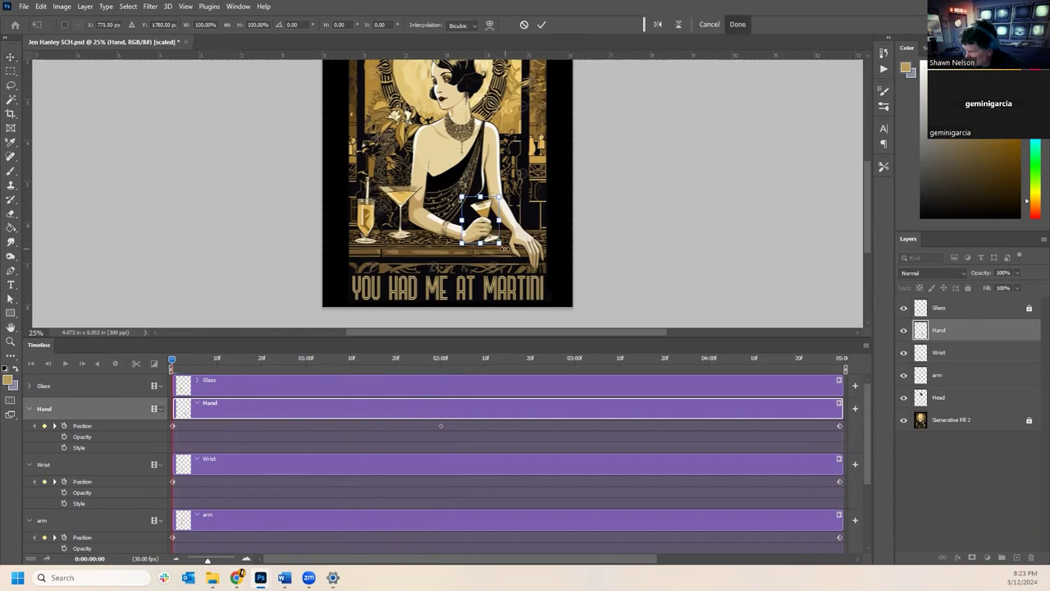
{"action": "left_click_drag", "start_coordinate": [513, 250], "coordinate": [481, 249]}
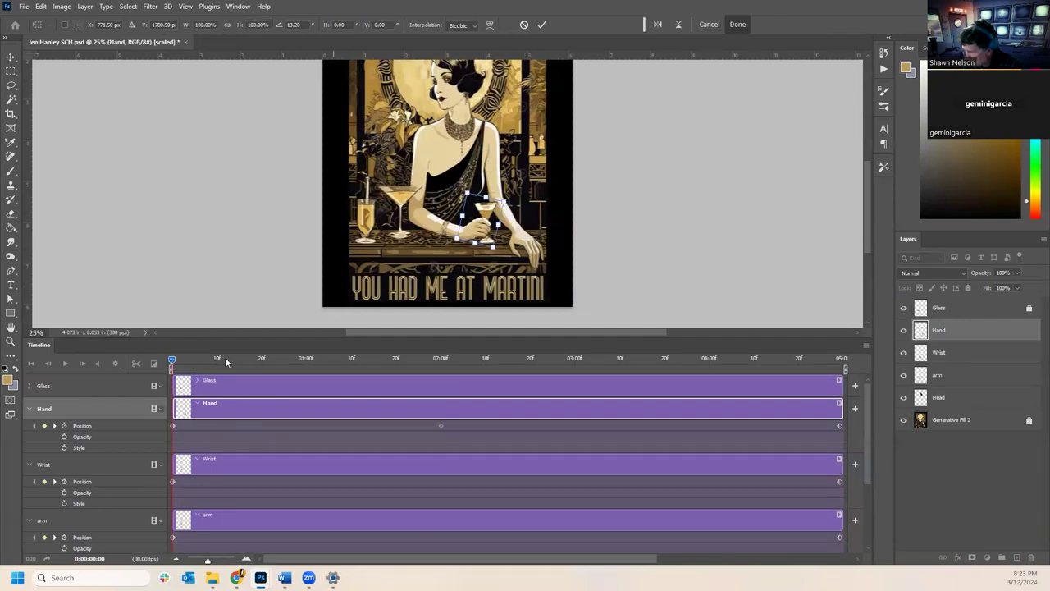
{"action": "left_click", "coordinate": [542, 25]}
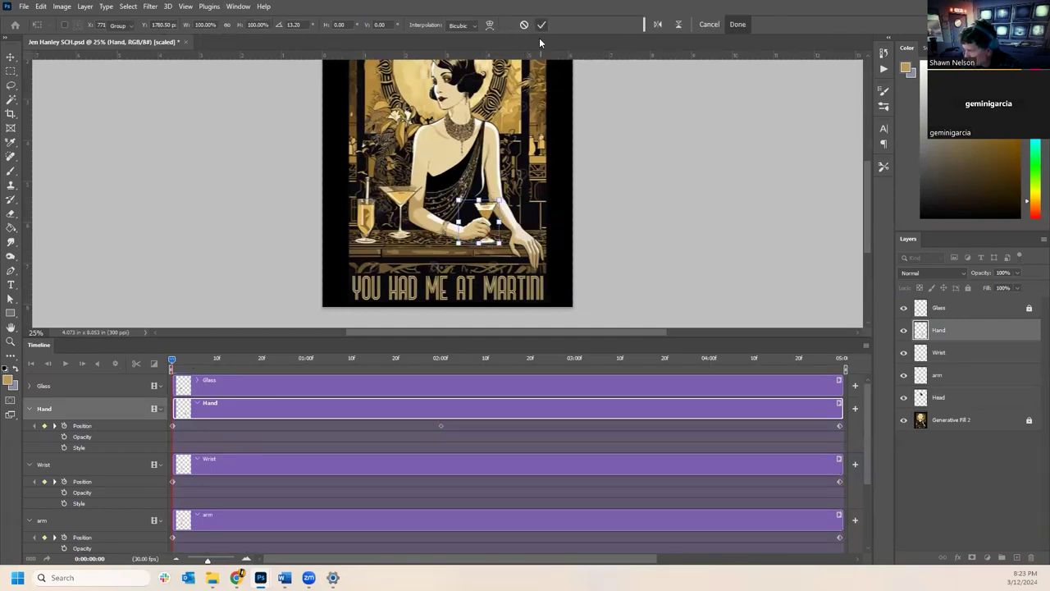
- Tilt the glass further at two seconds to −11.25°, then scrub back to review
{"action": "left_click_drag", "start_coordinate": [177, 362], "coordinate": [441, 358]}
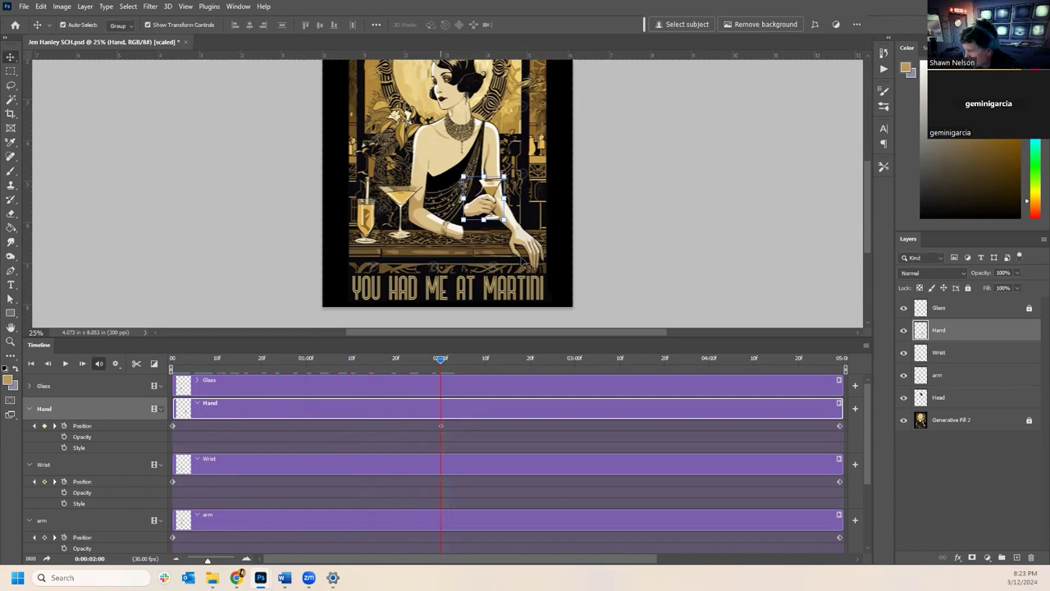
{"action": "left_click_drag", "start_coordinate": [511, 173], "coordinate": [503, 170]}
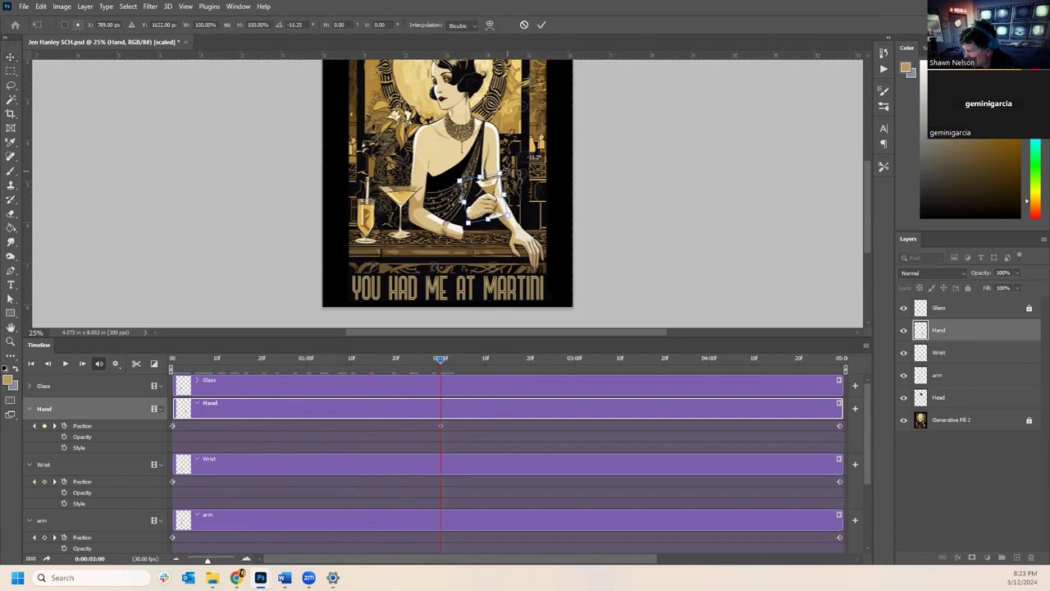
{"action": "left_click", "coordinate": [542, 25]}
{"action": "left_click_drag", "start_coordinate": [441, 358], "coordinate": [75, 354]}
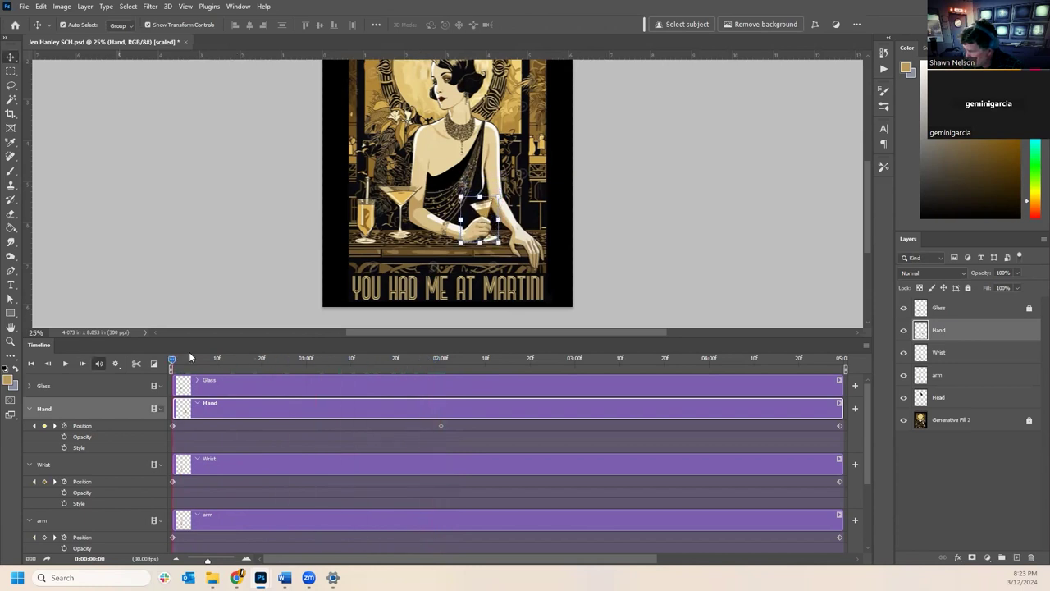
{"action": "left_click_drag", "start_coordinate": [189, 357], "coordinate": [364, 358]}
{"action": "right_click", "coordinate": [431, 406]}
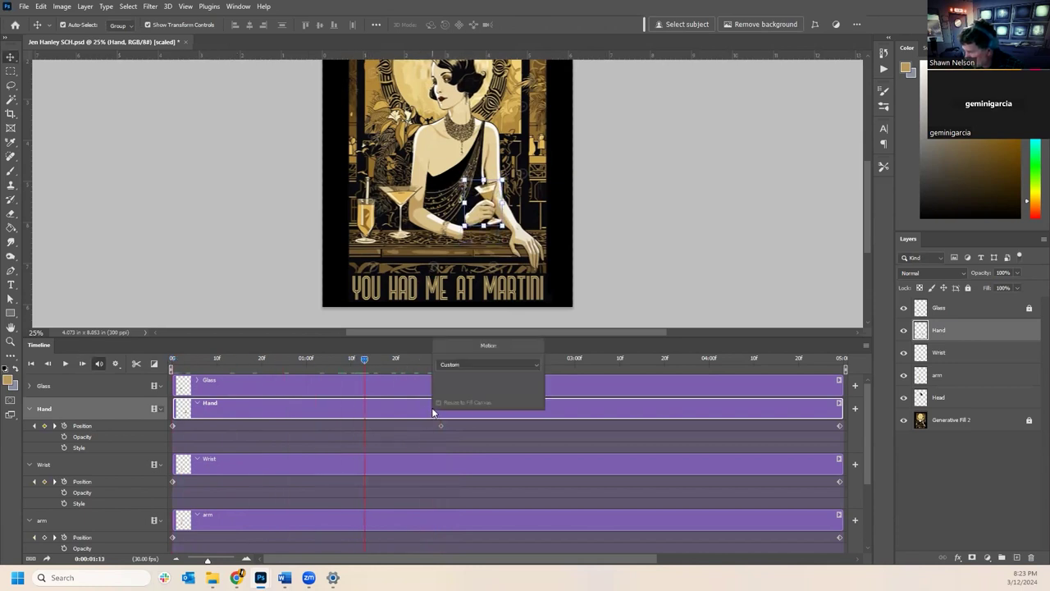
{"action": "left_click", "coordinate": [451, 369]}
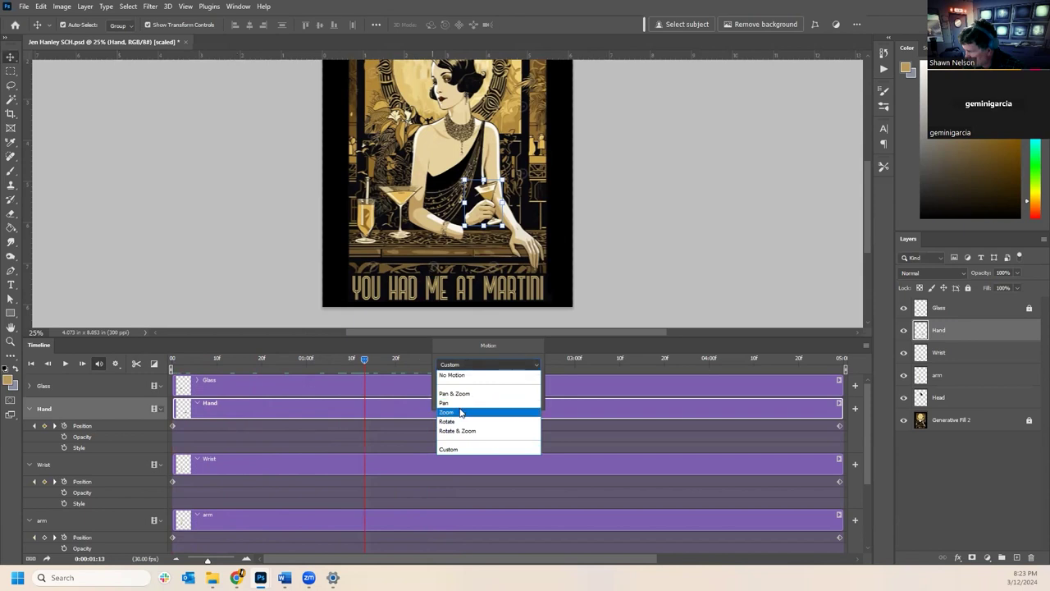
{"action": "left_click", "coordinate": [460, 421]}
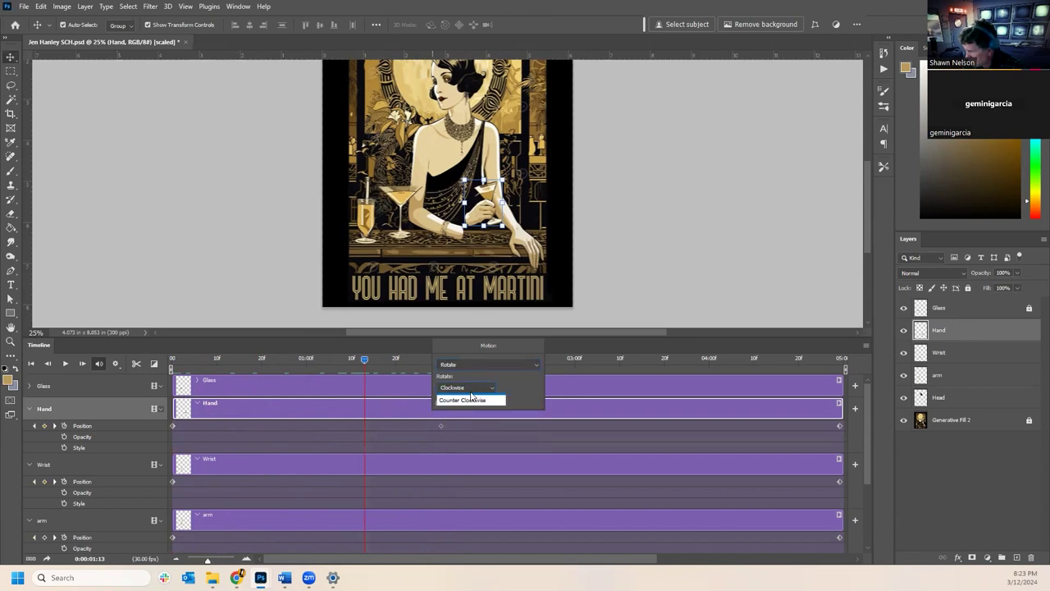
{"action": "left_click", "coordinate": [498, 386]}
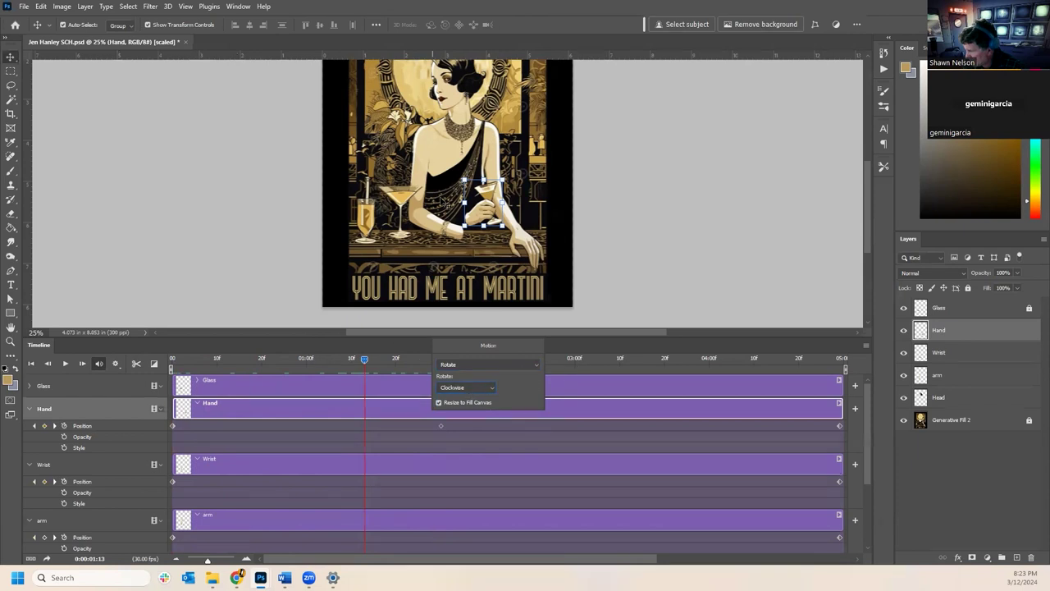
{"action": "left_click", "coordinate": [514, 180]}
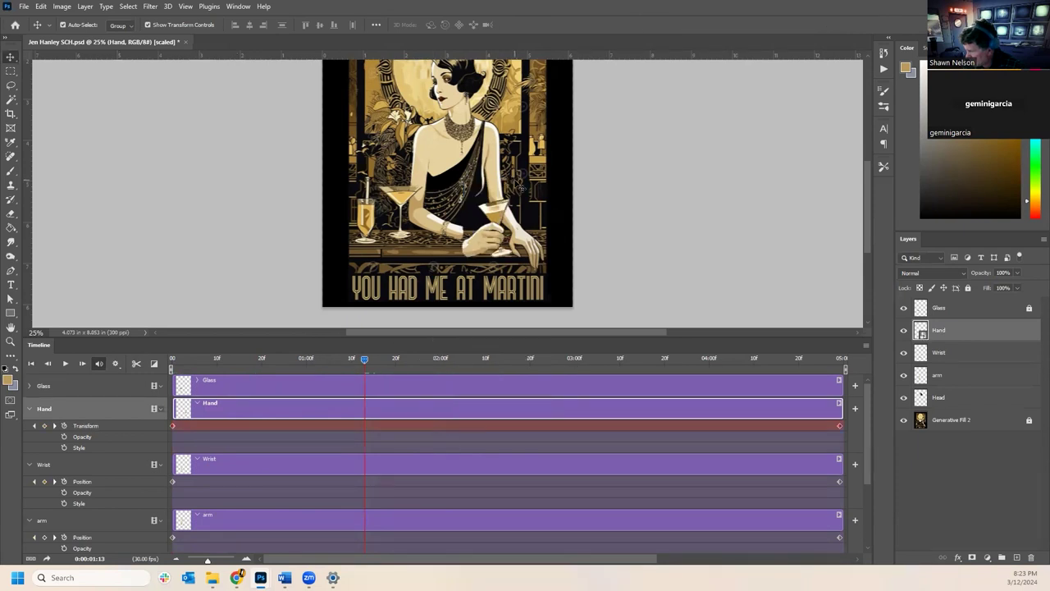
{"action": "left_click_drag", "start_coordinate": [363, 361], "coordinate": [172, 359]}
{"action": "left_click", "coordinate": [493, 246]}
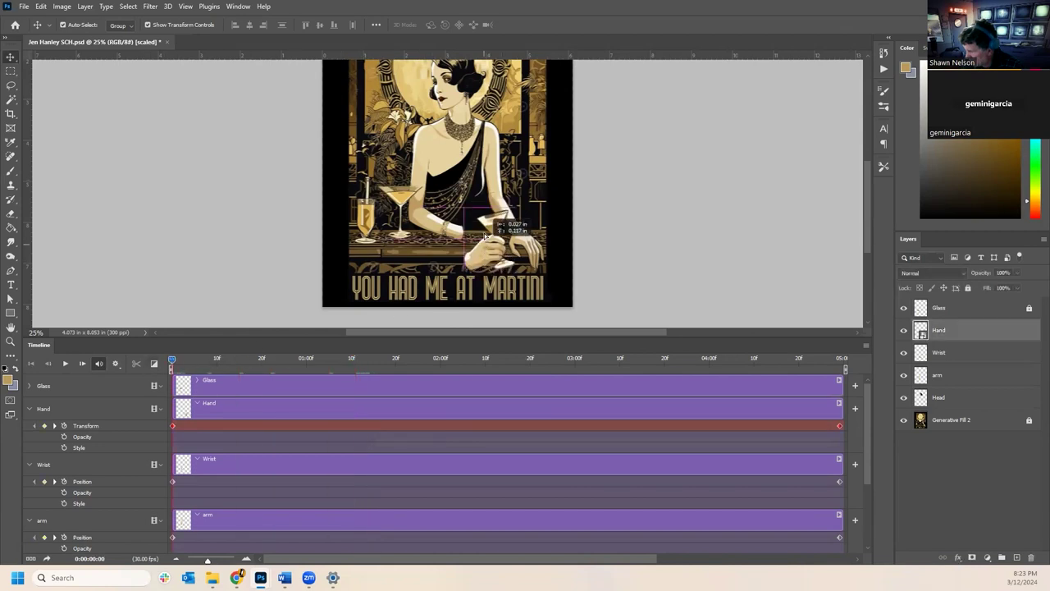
{"action": "left_click_drag", "start_coordinate": [515, 240], "coordinate": [510, 240]}
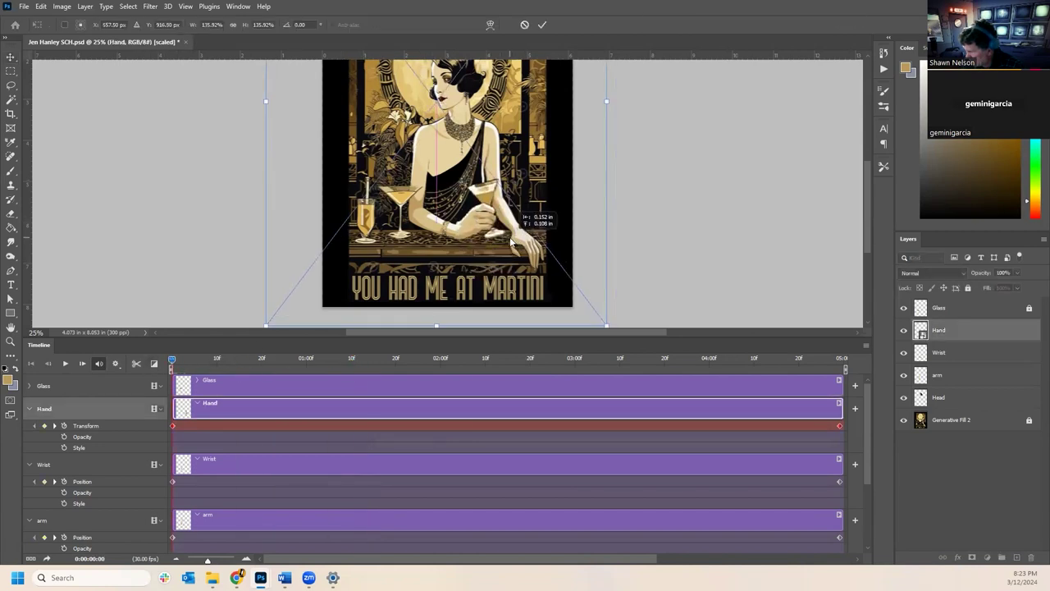
{"action": "left_click_drag", "start_coordinate": [606, 325], "coordinate": [555, 259]}
{"action": "left_click_drag", "start_coordinate": [446, 166], "coordinate": [471, 233]}
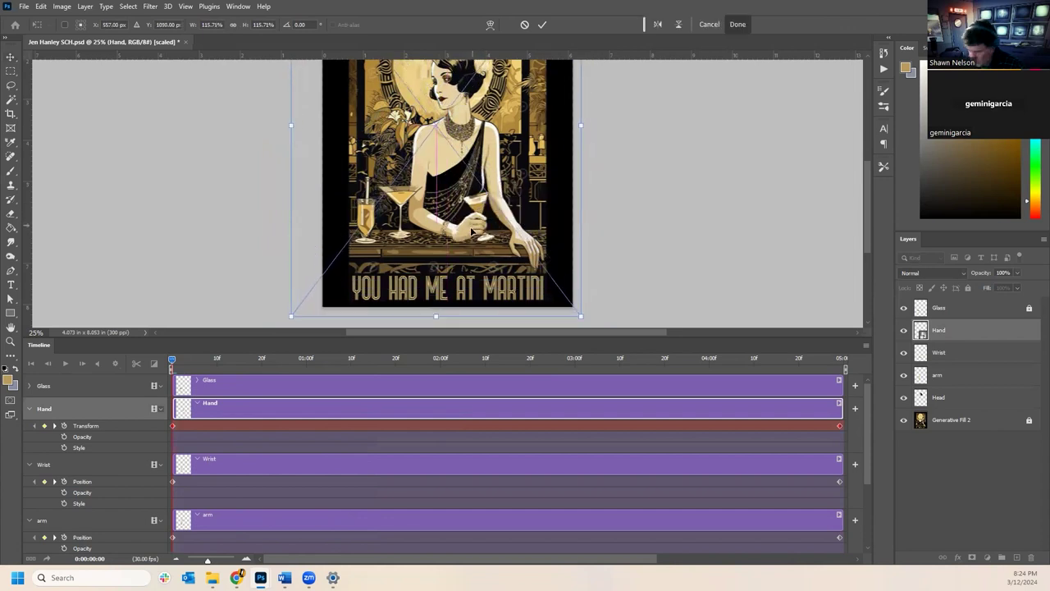
{"action": "left_click_drag", "start_coordinate": [581, 315], "coordinate": [584, 281]}
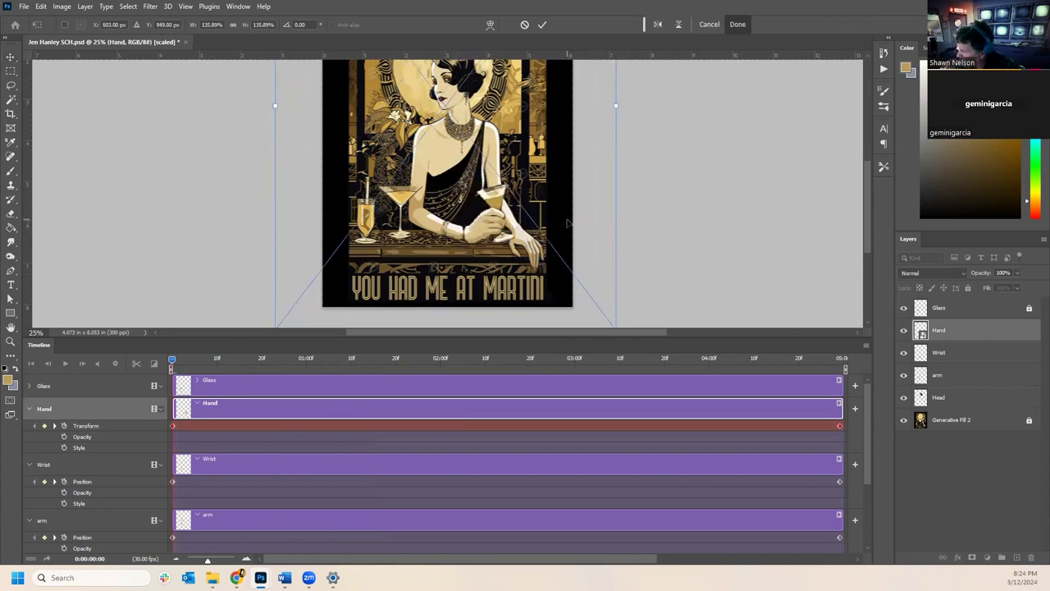
{"action": "key", "text": "Return"}
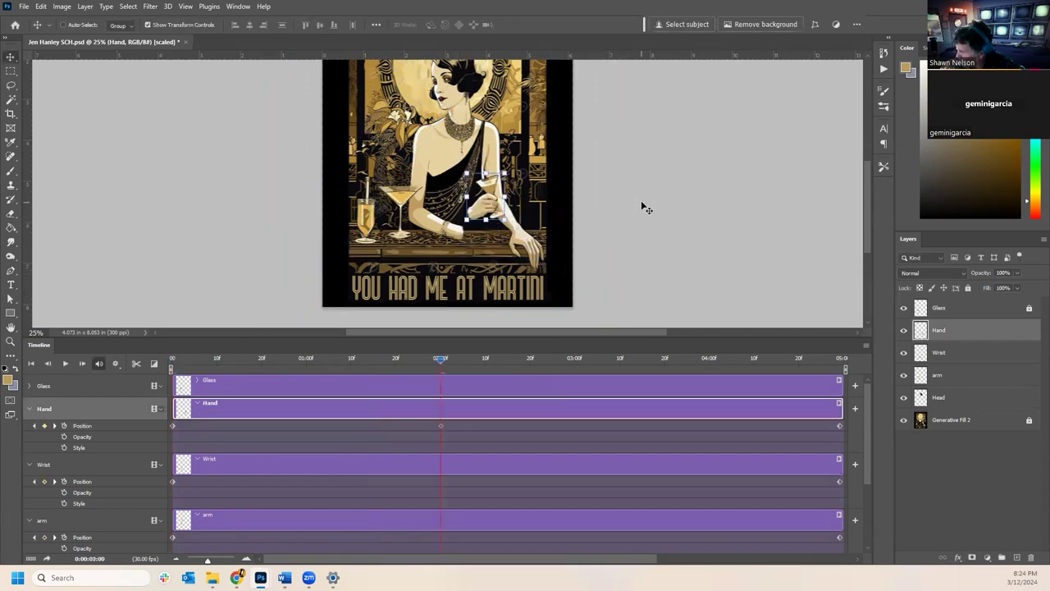
- At 0:00:02:00, move the Wrist layer up and nudge the arm layer to keyframe them
{"action": "key", "text": "End"}
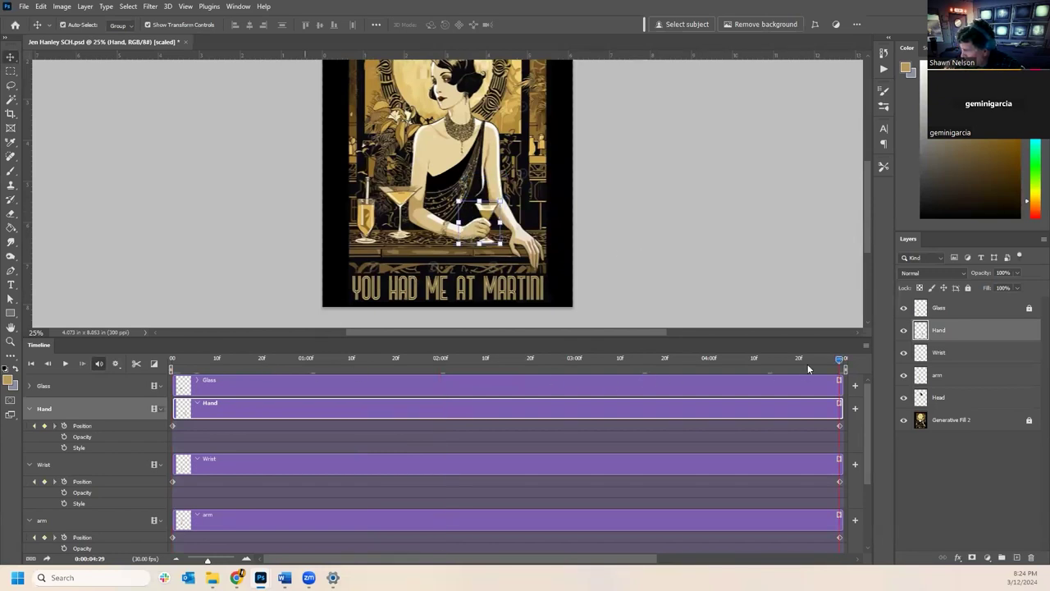
{"action": "left_click", "coordinate": [382, 359]}
{"action": "left_click_drag", "start_coordinate": [398, 392], "coordinate": [434, 393]}
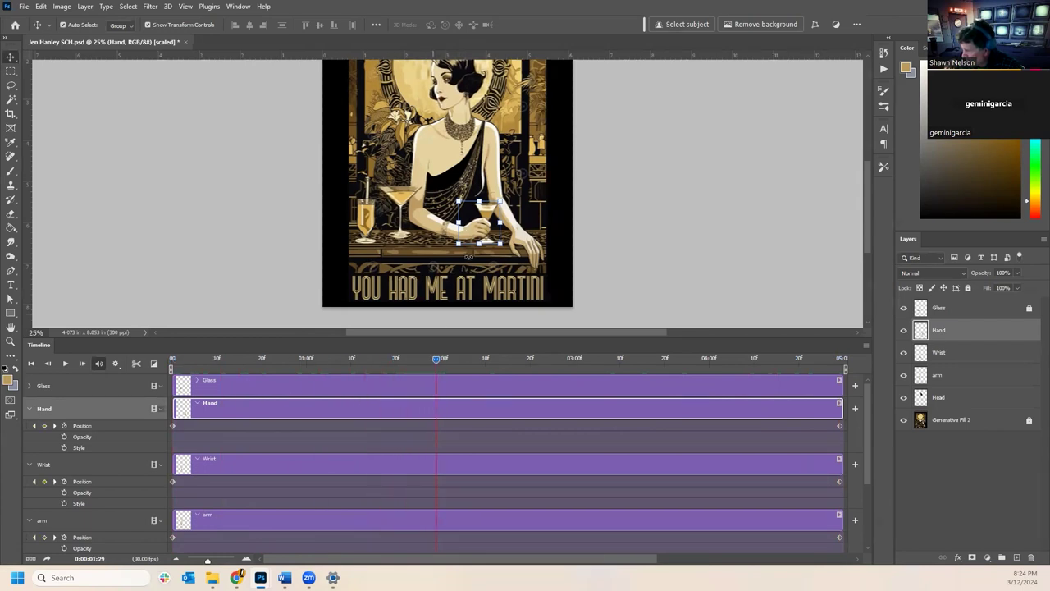
{"action": "left_click", "coordinate": [438, 357]}
{"action": "left_click_drag", "start_coordinate": [486, 231], "coordinate": [409, 203]}
{"action": "left_click", "coordinate": [419, 163]}
{"action": "left_click_drag", "start_coordinate": [418, 163], "coordinate": [416, 150]}
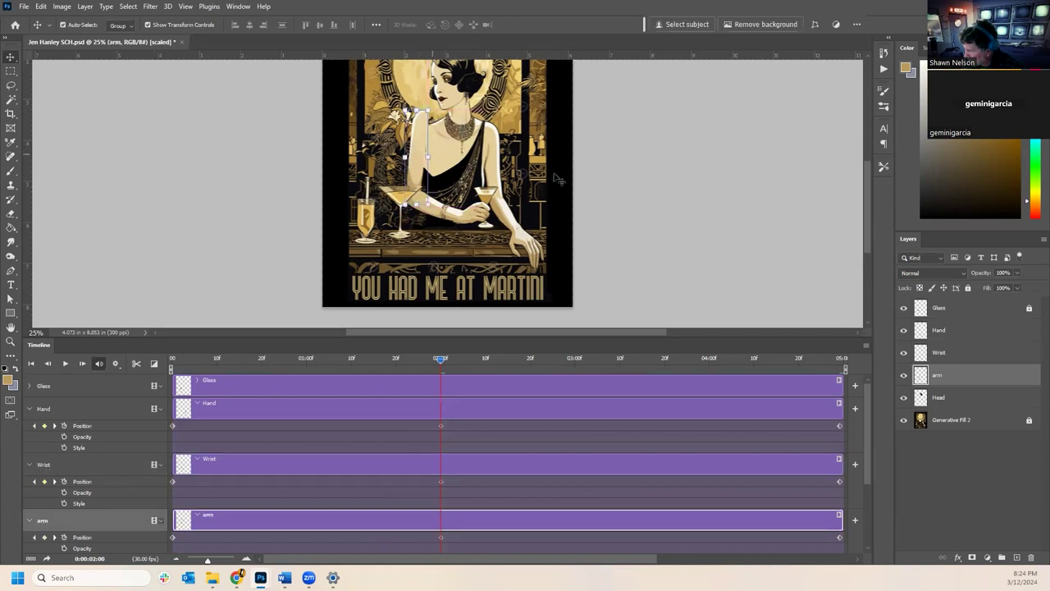
- Squash the arm to about 83% height with Free Transform and commit
{"action": "left_click", "coordinate": [418, 112]}
{"action": "left_click_drag", "start_coordinate": [418, 112], "coordinate": [418, 126]}
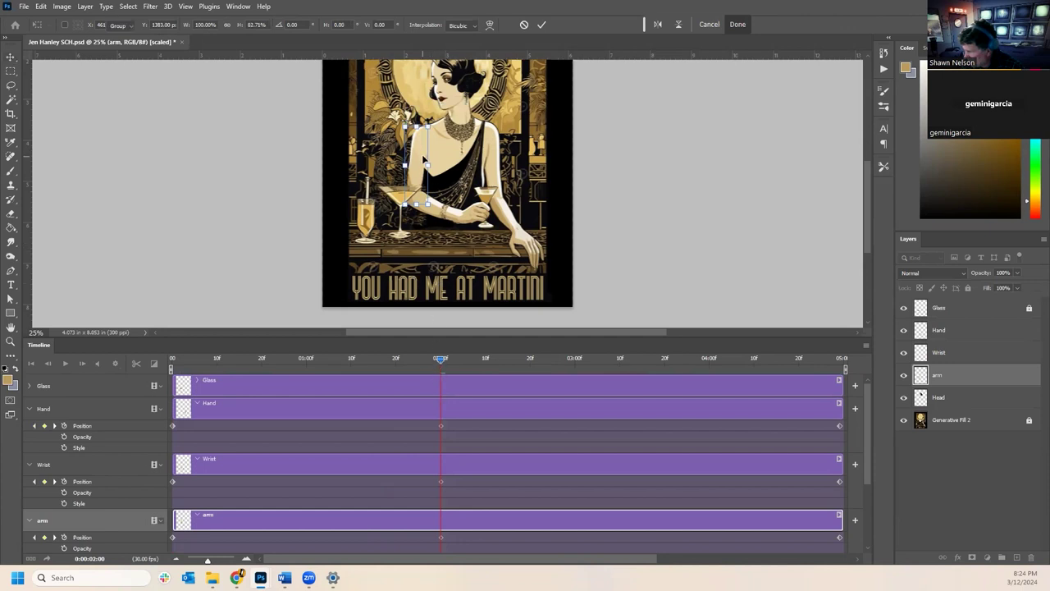
{"action": "key", "text": "Return"}
- At the first frame, raise the arm slightly and confirm the transform
{"action": "left_click_drag", "start_coordinate": [439, 357], "coordinate": [6, 441]}
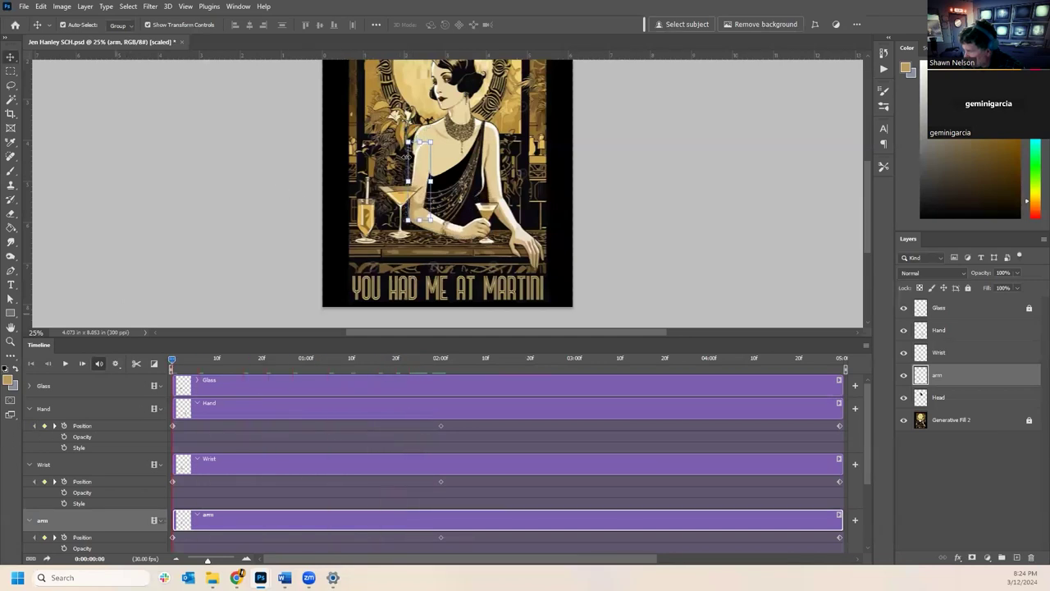
{"action": "left_click_drag", "start_coordinate": [423, 164], "coordinate": [419, 150]}
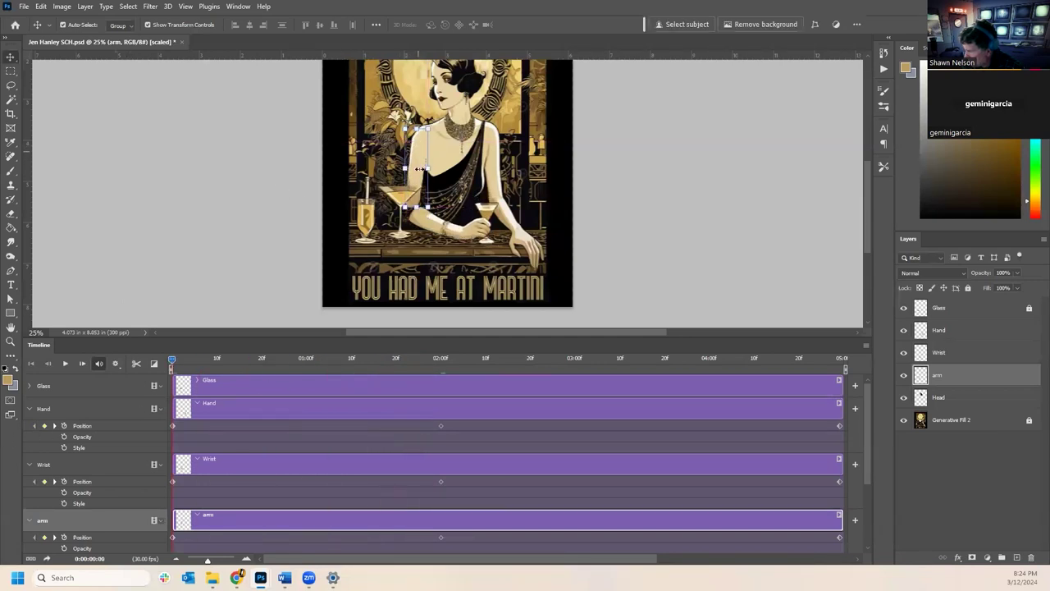
{"action": "key", "text": "ctrl+t"}
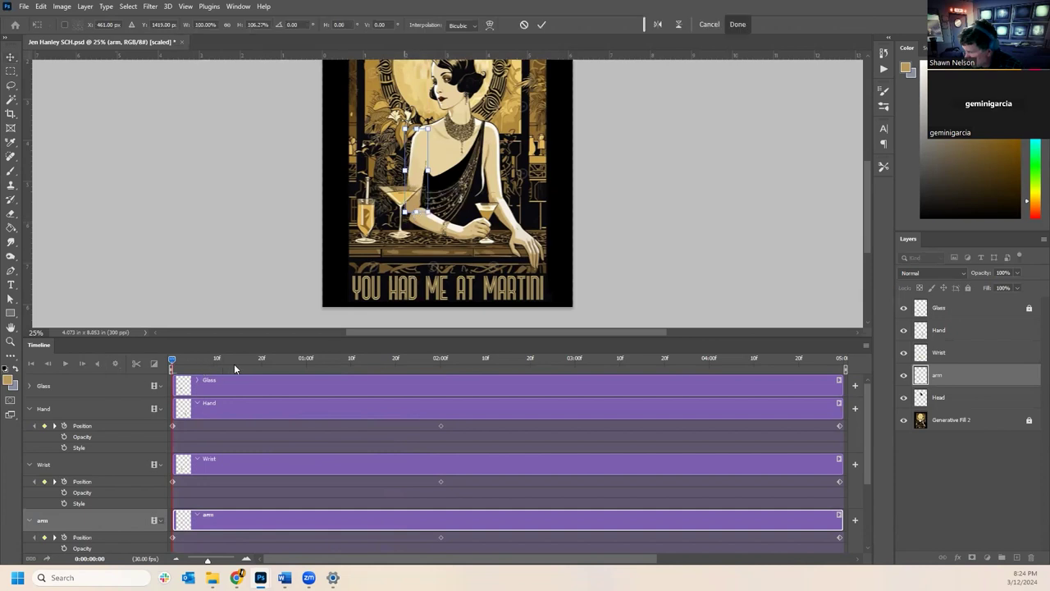
{"action": "left_click", "coordinate": [542, 25]}
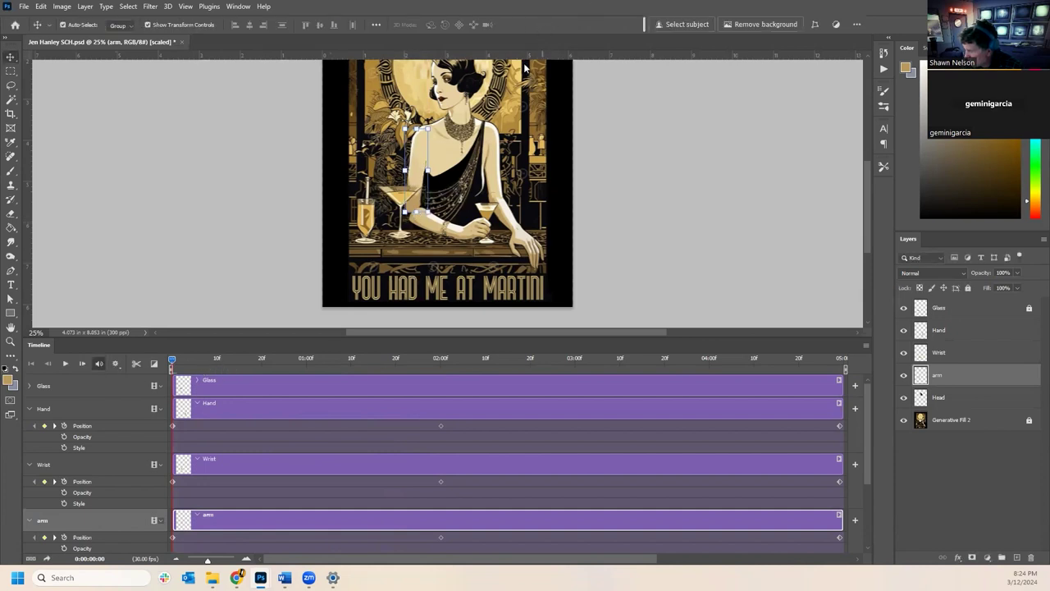
- Scrub and step through the keyframes to check the arm's motion
{"action": "mouse_move", "coordinate": [190, 368]}
{"action": "left_mouse_down"}
{"action": "mouse_move", "coordinate": [453, 384]}
{"action": "mouse_move", "coordinate": [189, 387]}
{"action": "left_mouse_up"}
{"action": "key", "text": "Home"}
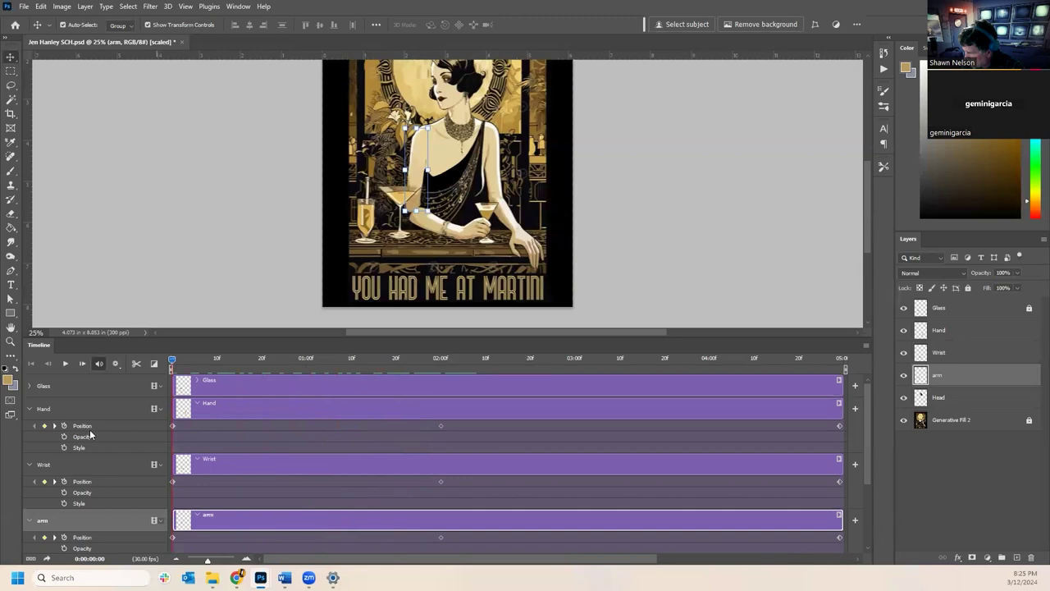
{"action": "left_click_drag", "start_coordinate": [212, 357], "coordinate": [233, 380]}
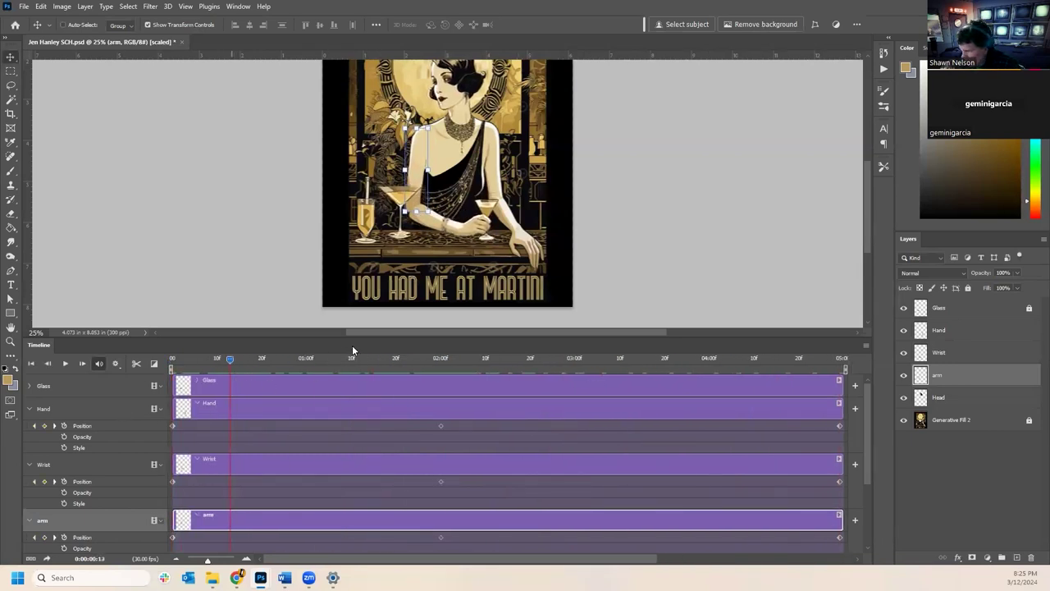
{"action": "key", "text": "Page_Down"}
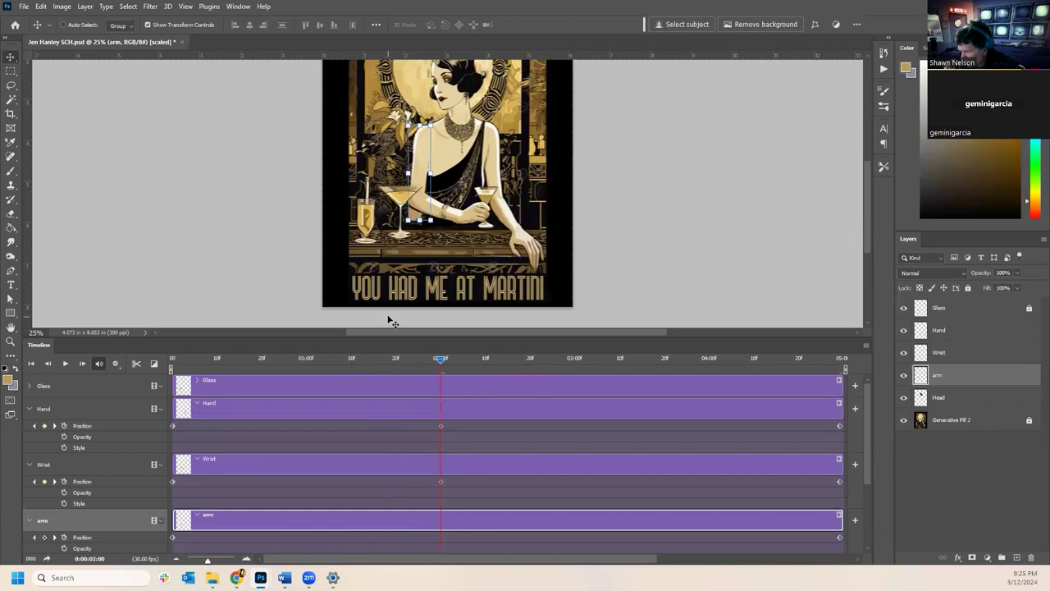
{"action": "key", "text": "Page_Down"}
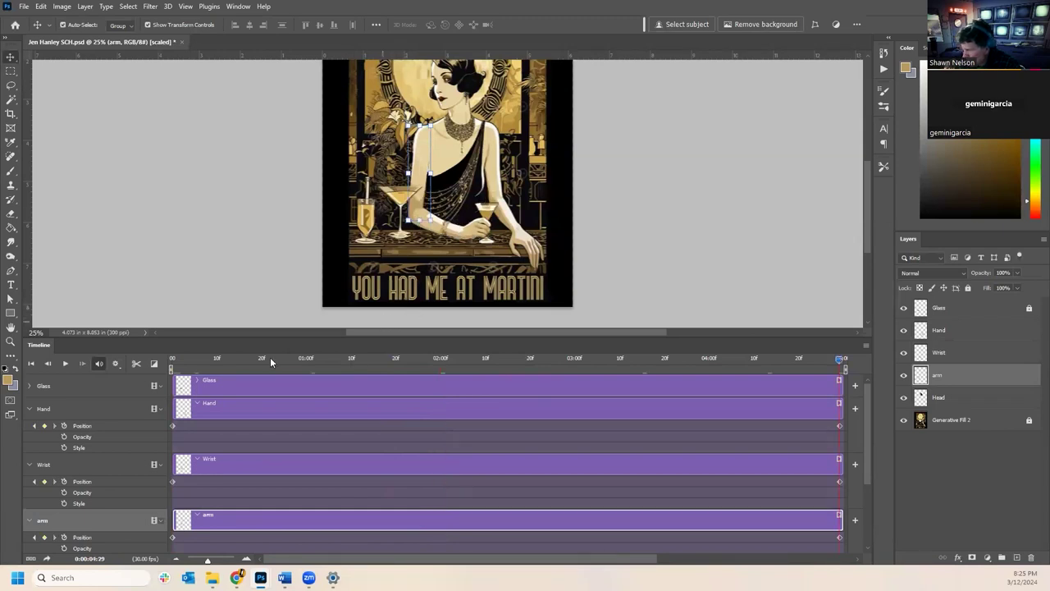
{"action": "left_click_drag", "start_coordinate": [438, 367], "coordinate": [440, 367]}
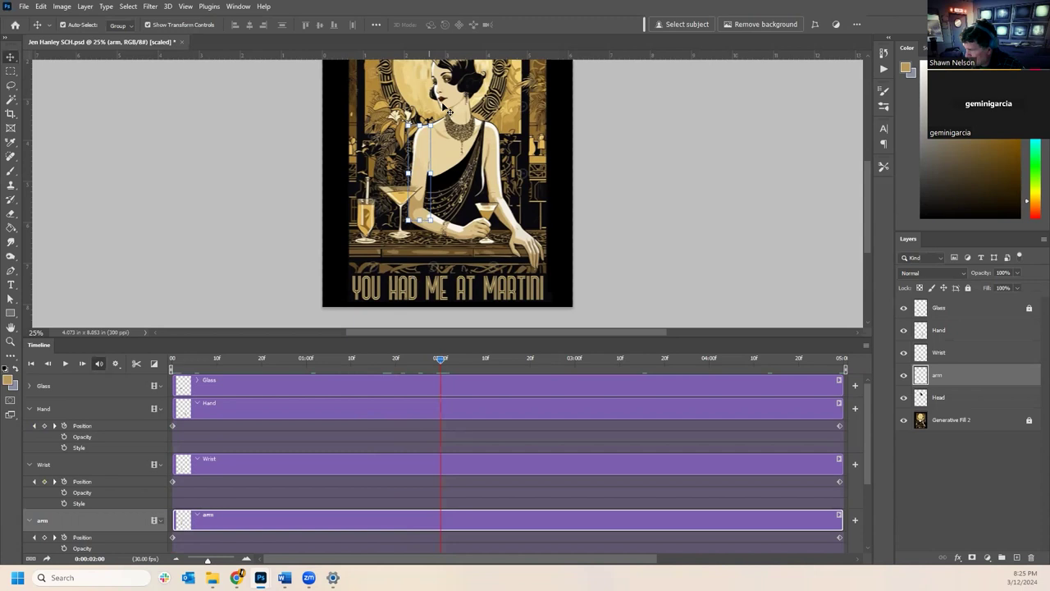
{"action": "left_click", "coordinate": [180, 362]}
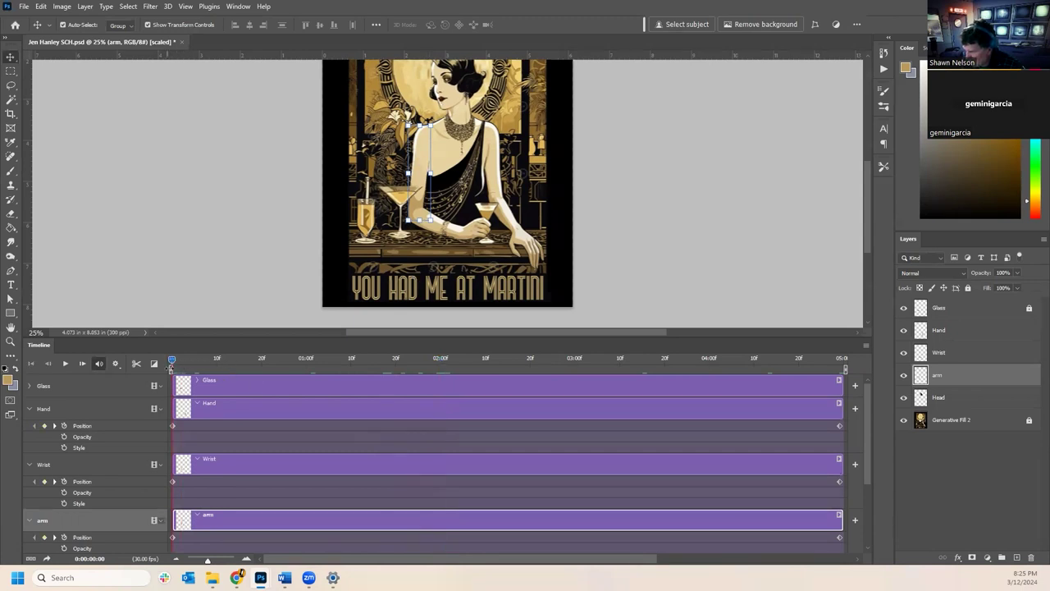
- Inspect the Hand clip's Motion options and close them without changes
{"action": "right_click", "coordinate": [210, 413]}
{"action": "left_click", "coordinate": [244, 362]}
{"action": "left_click", "coordinate": [244, 361]}
{"action": "left_click", "coordinate": [243, 369]}
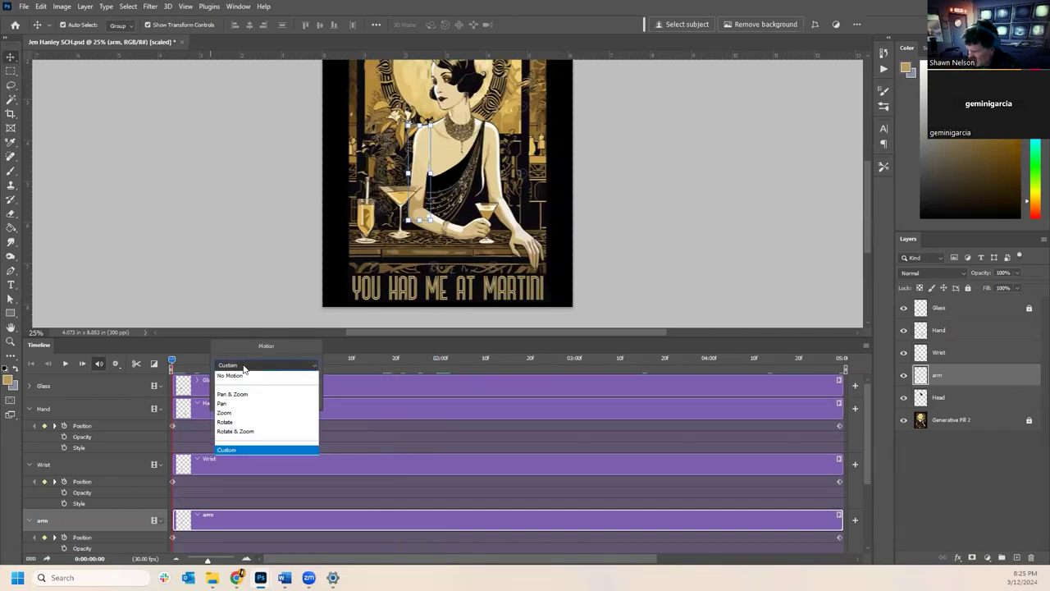
{"action": "left_click", "coordinate": [243, 365]}
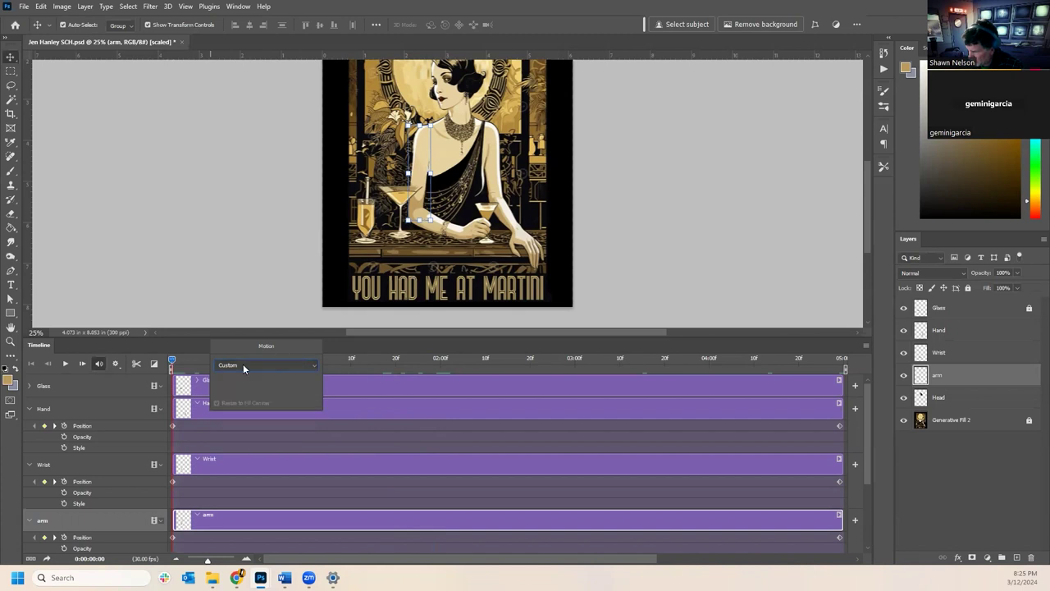
- Nudge the arm at 0:00:02:00 to create its two-second Position keyframe
{"action": "left_click", "coordinate": [422, 166]}
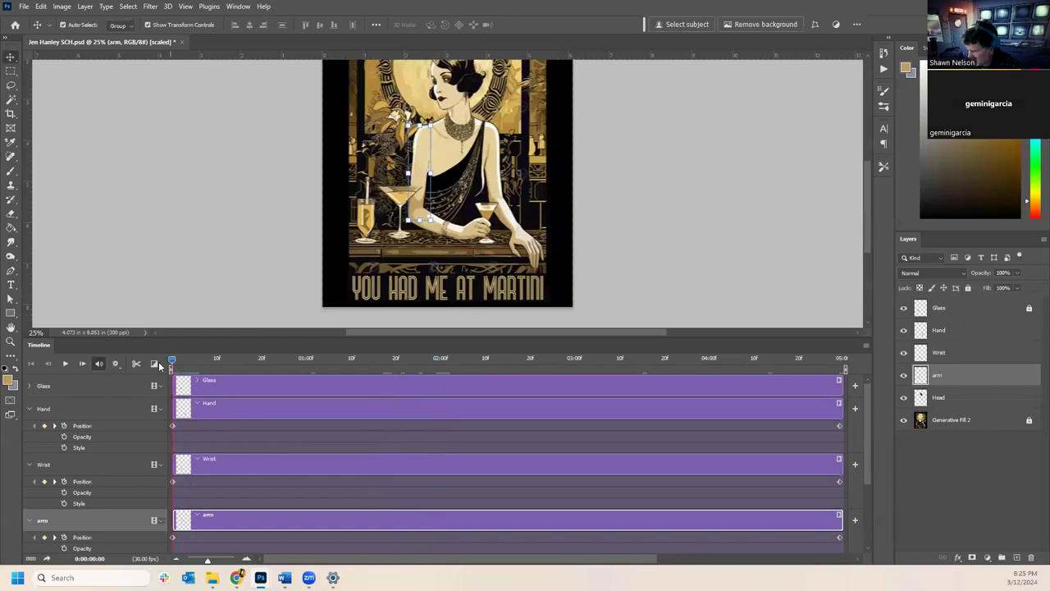
{"action": "left_click_drag", "start_coordinate": [171, 361], "coordinate": [441, 373]}
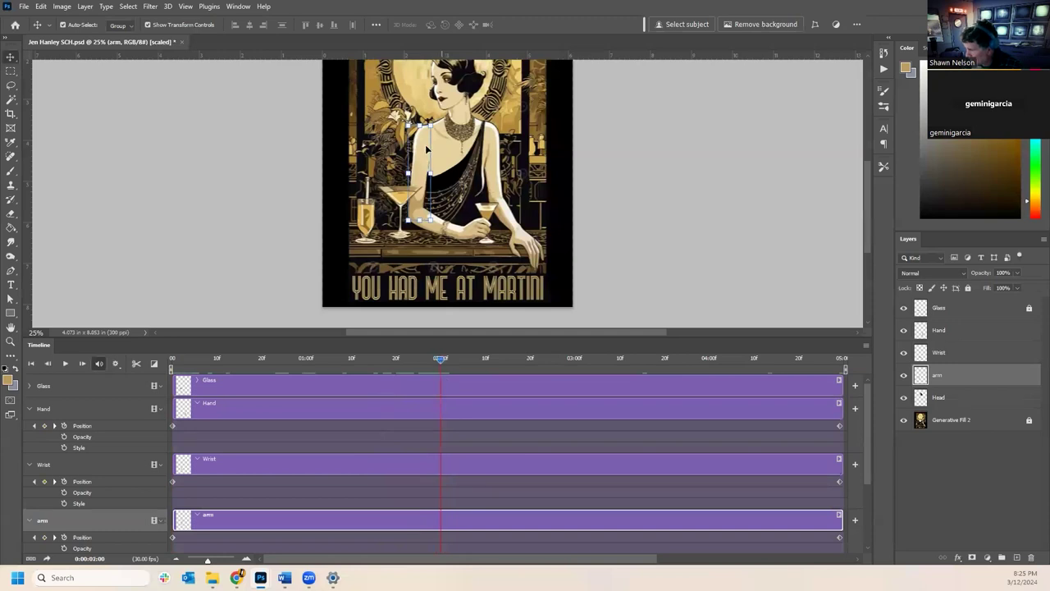
{"action": "left_click_drag", "start_coordinate": [422, 157], "coordinate": [423, 158]}
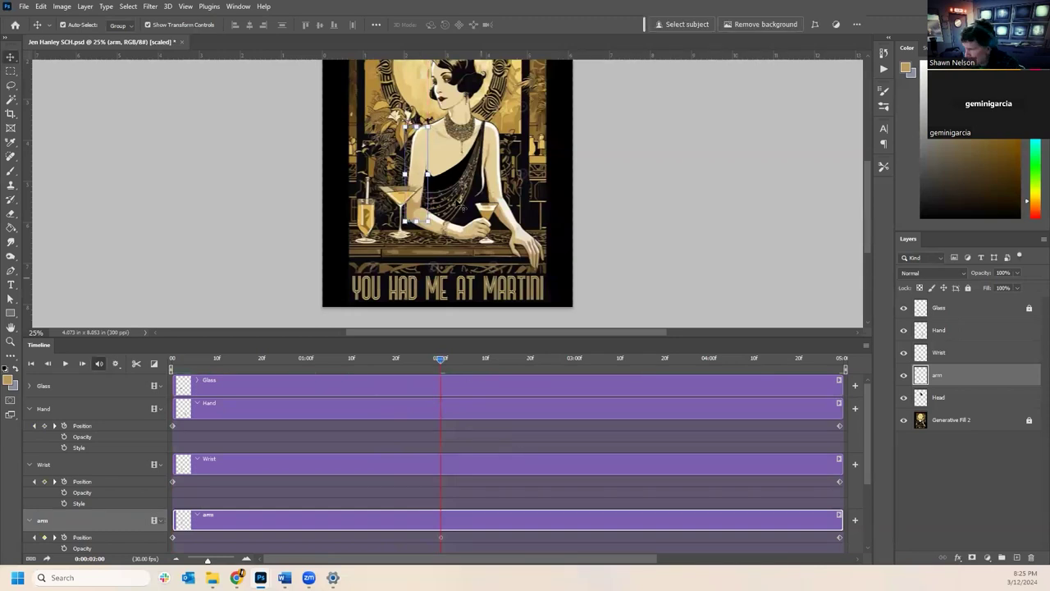
- At two seconds, shift the Wrist and then the Hand layers to follow the arm
{"action": "left_click", "coordinate": [656, 225]}
{"action": "left_click", "coordinate": [435, 227]}
{"action": "left_click_drag", "start_coordinate": [435, 230], "coordinate": [481, 227]}
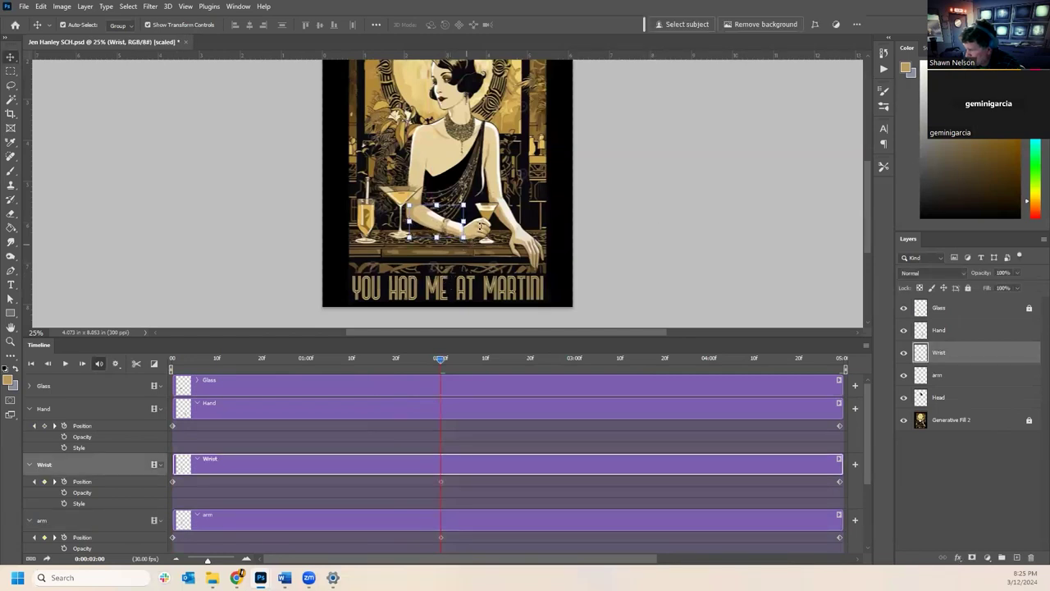
{"action": "left_click", "coordinate": [591, 213]}
{"action": "left_click", "coordinate": [486, 231]}
{"action": "mouse_move", "coordinate": [485, 230]}
{"action": "left_mouse_down"}
{"action": "mouse_move", "coordinate": [472, 231]}
{"action": "mouse_move", "coordinate": [479, 224]}
{"action": "left_mouse_up"}
- Shift the Head layer slightly right at two seconds, scrubbing to review its motion
{"action": "left_click_drag", "start_coordinate": [439, 366], "coordinate": [188, 414]}
{"action": "left_click_drag", "start_coordinate": [282, 421], "coordinate": [441, 432]}
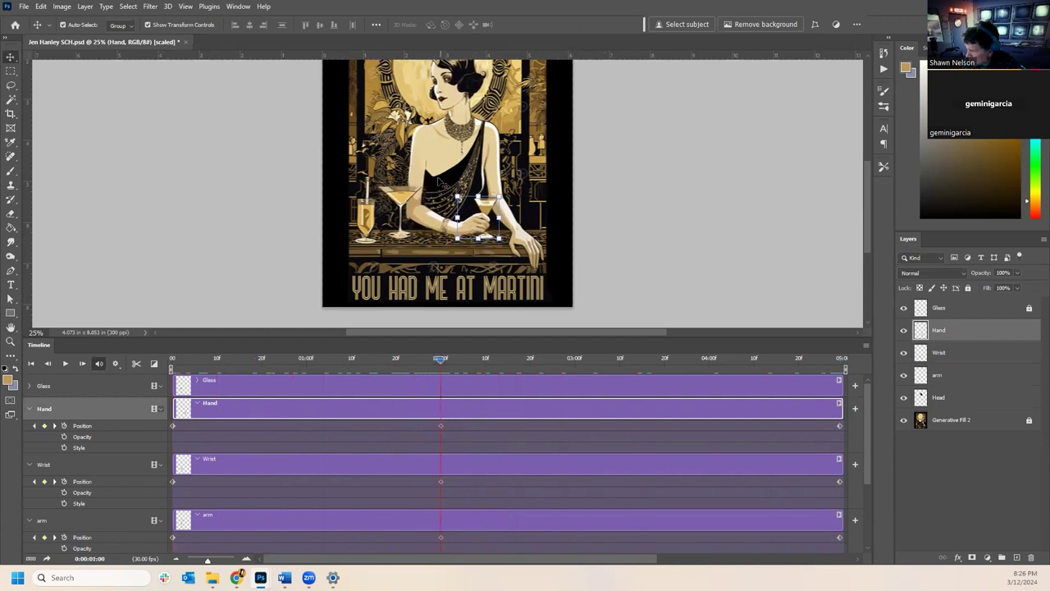
{"action": "left_click_drag", "start_coordinate": [436, 95], "coordinate": [444, 94]}
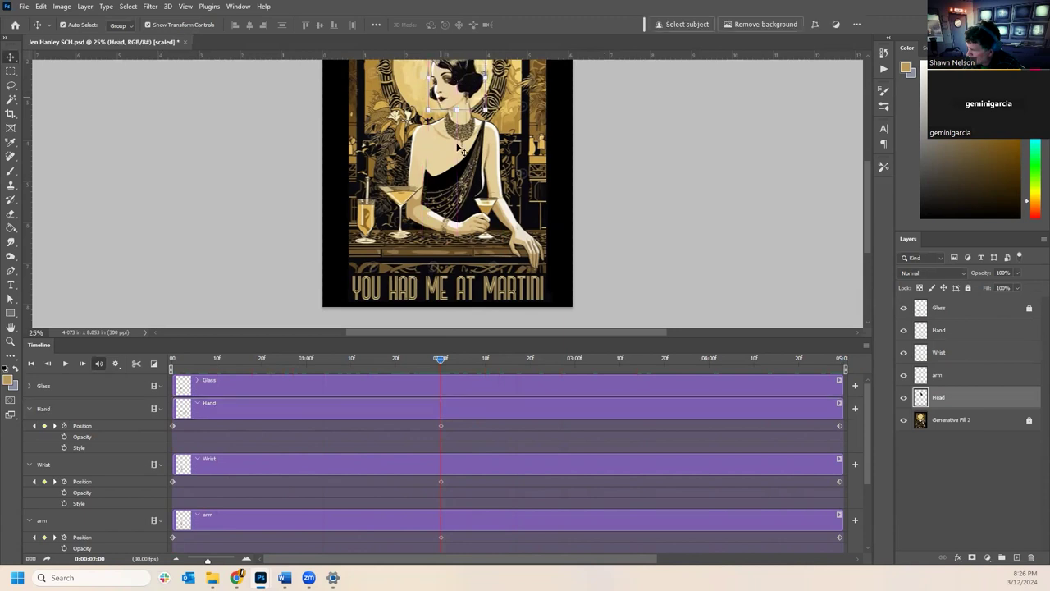
{"action": "left_click_drag", "start_coordinate": [439, 357], "coordinate": [440, 379]}
{"action": "left_click_drag", "start_coordinate": [478, 79], "coordinate": [479, 80]}
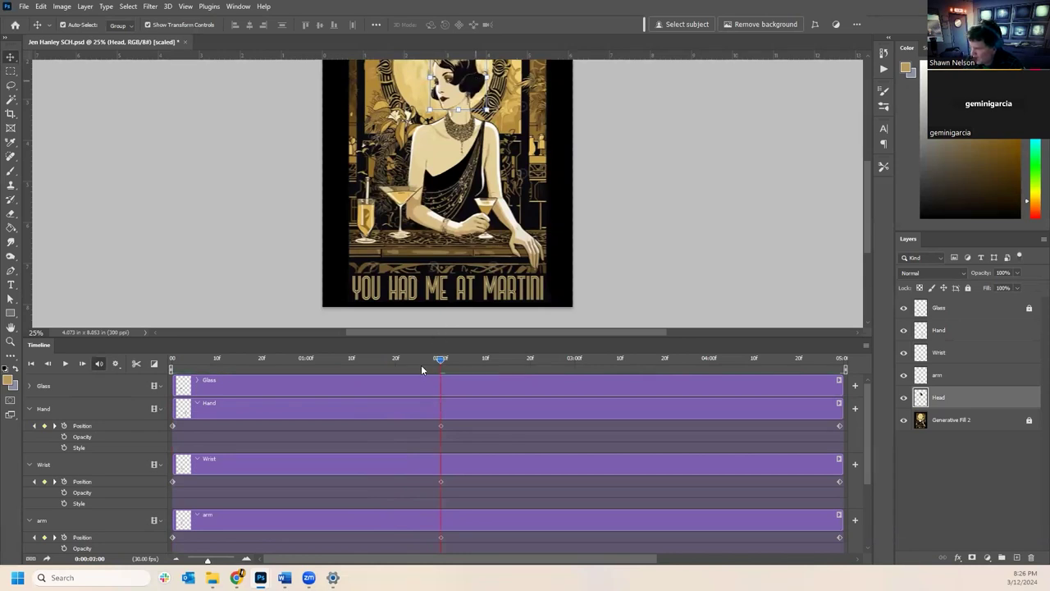
{"action": "left_click_drag", "start_coordinate": [435, 364], "coordinate": [423, 410]}
- Return to the first frame and deselect the Head layer
{"action": "key", "text": "Home"}
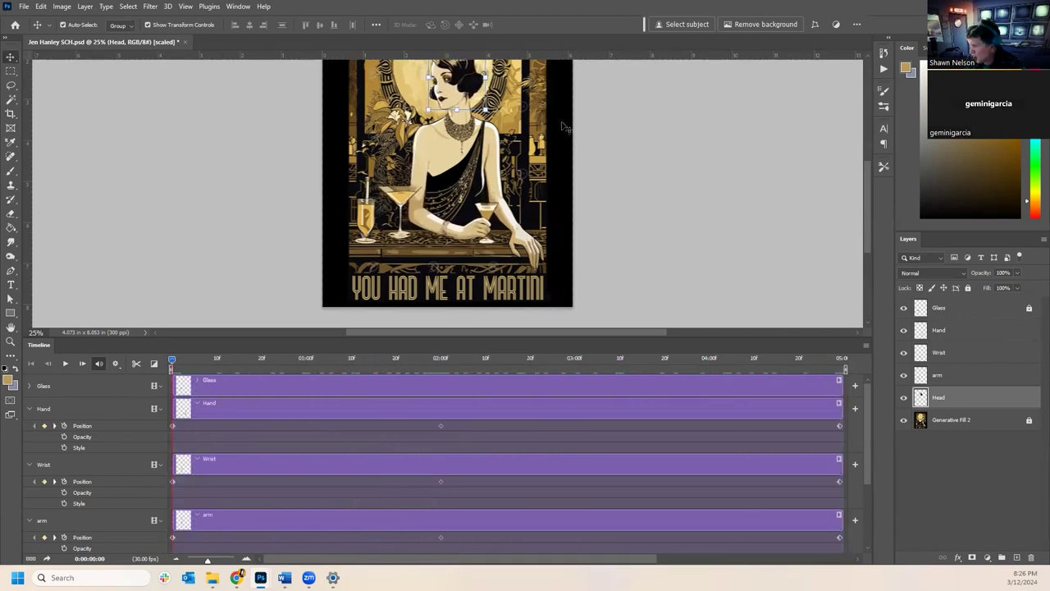
{"action": "left_click", "coordinate": [681, 165]}
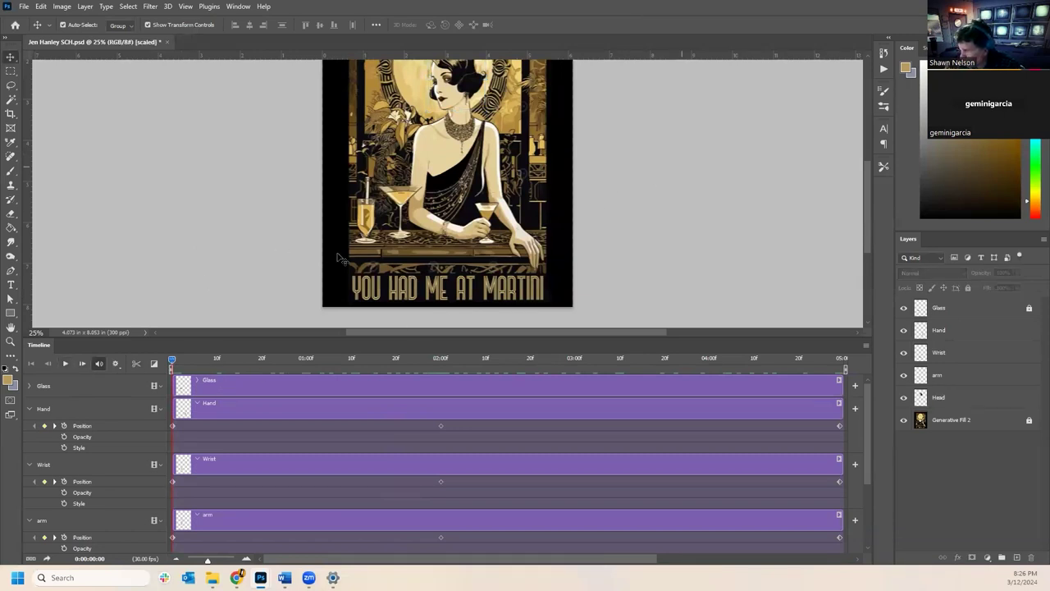
{"action": "scroll", "coordinate": [326, 322], "scroll_direction": "up", "scroll_amount": 3}
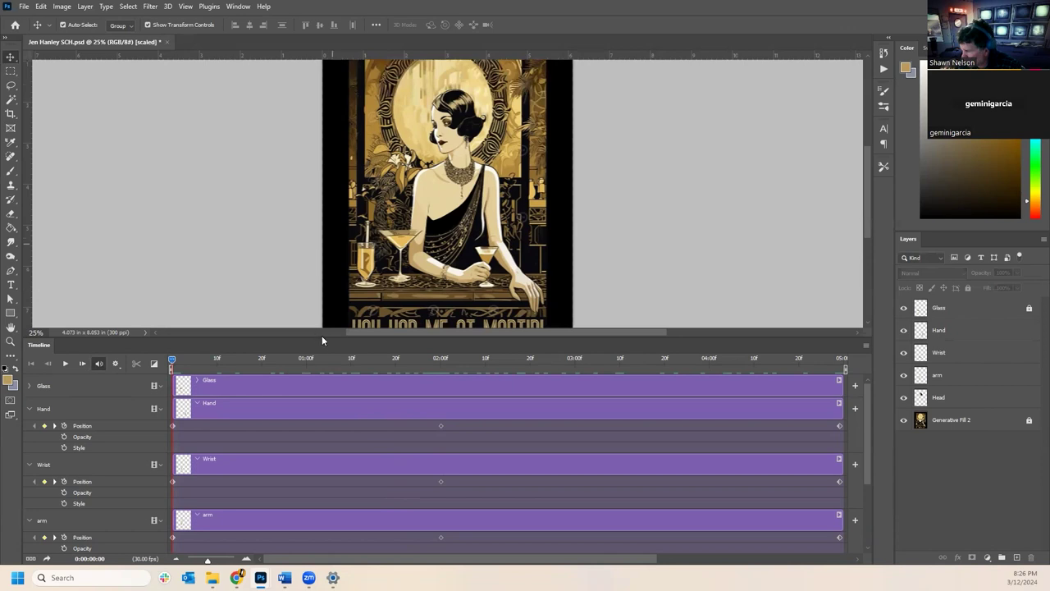
- Enlarge the document area to show the whole poster and play the animation preview
{"action": "left_click_drag", "start_coordinate": [321, 338], "coordinate": [304, 425]}
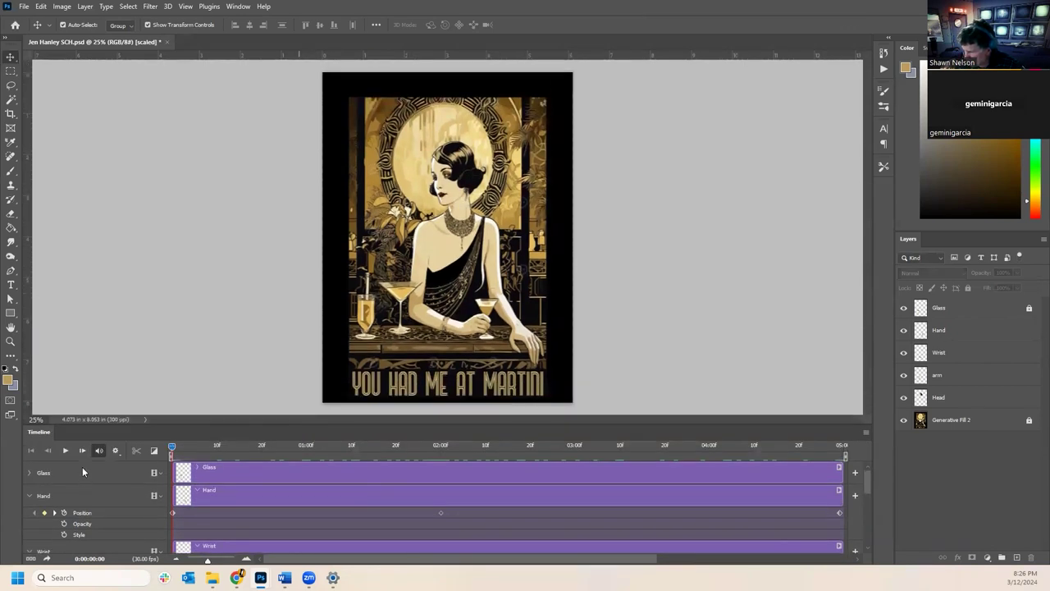
{"action": "left_click", "coordinate": [64, 450]}
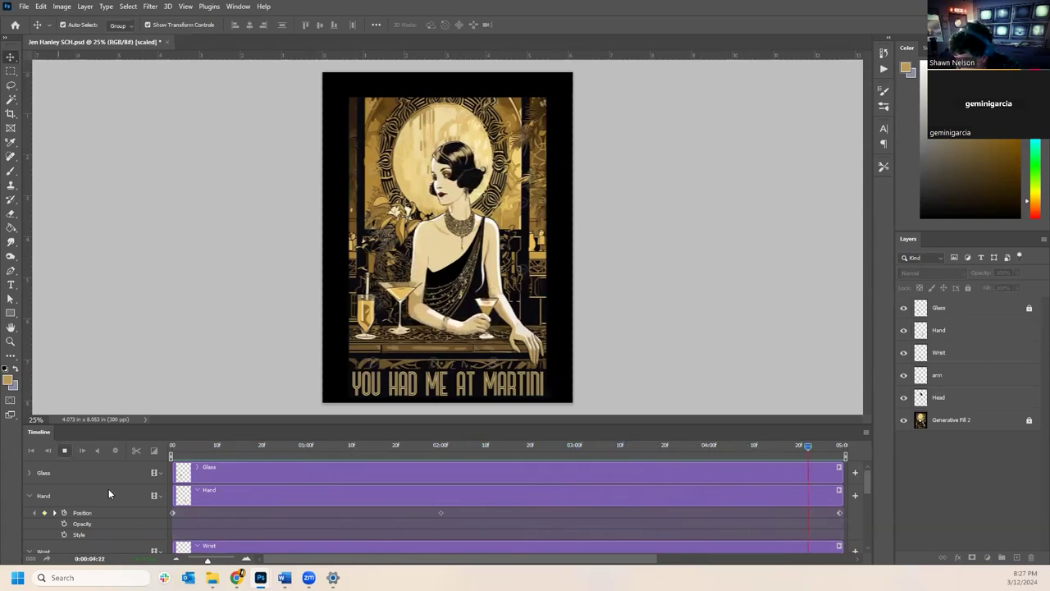
{"action": "left_click", "coordinate": [63, 451]}
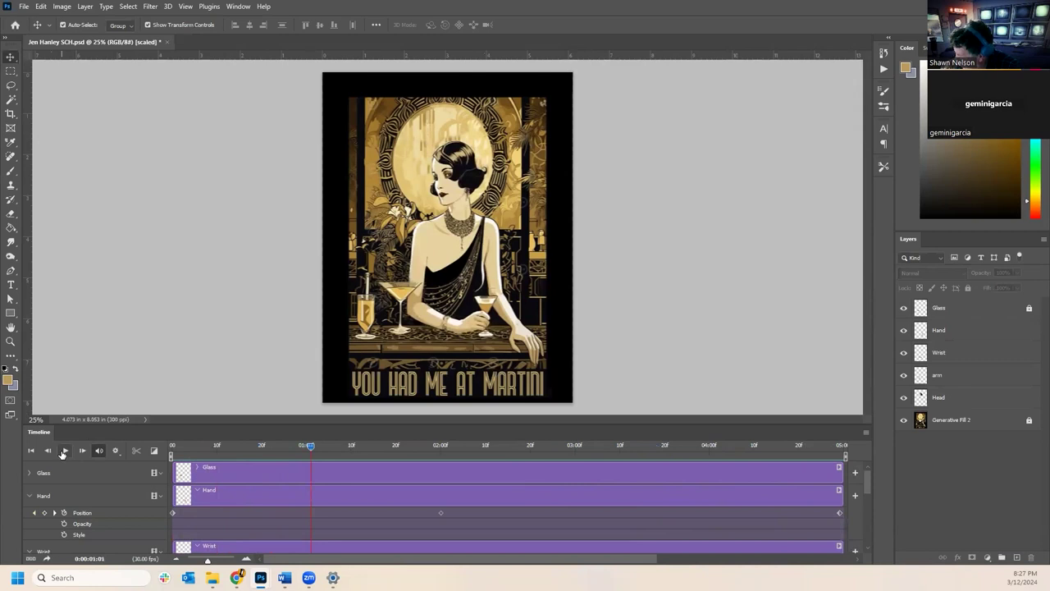
{"action": "mouse_move", "coordinate": [194, 450]}
{"action": "left_mouse_down"}
{"action": "mouse_move", "coordinate": [172, 448]}
{"action": "mouse_move", "coordinate": [473, 465]}
{"action": "mouse_move", "coordinate": [210, 432]}
{"action": "mouse_move", "coordinate": [199, 447]}
{"action": "left_mouse_up"}
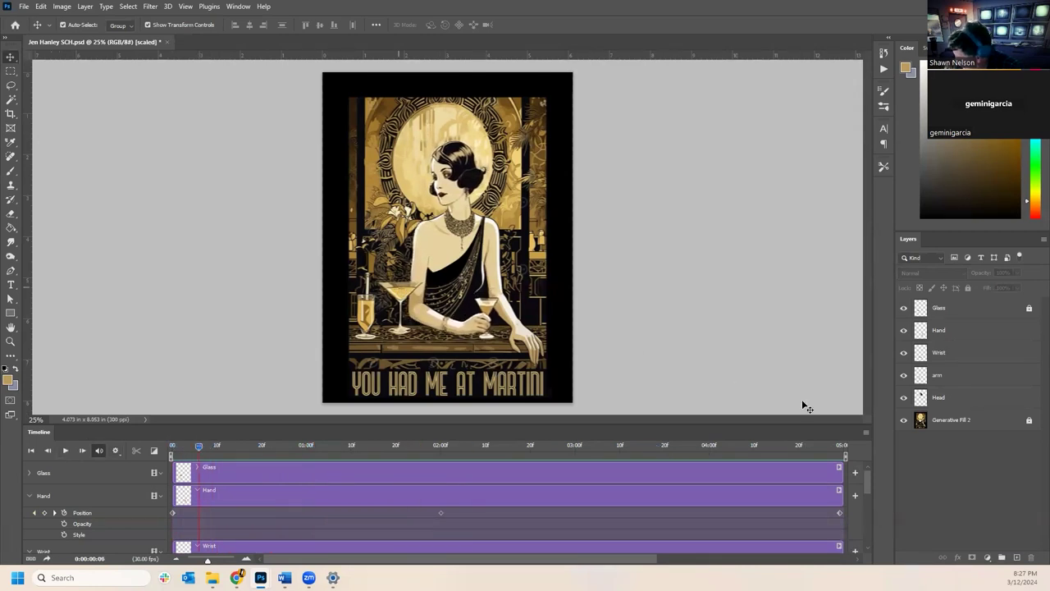
- Expand and collapse the Glass track, then replay and scrub the finished animation
{"action": "left_click", "coordinate": [29, 474]}
{"action": "left_click", "coordinate": [30, 474]}
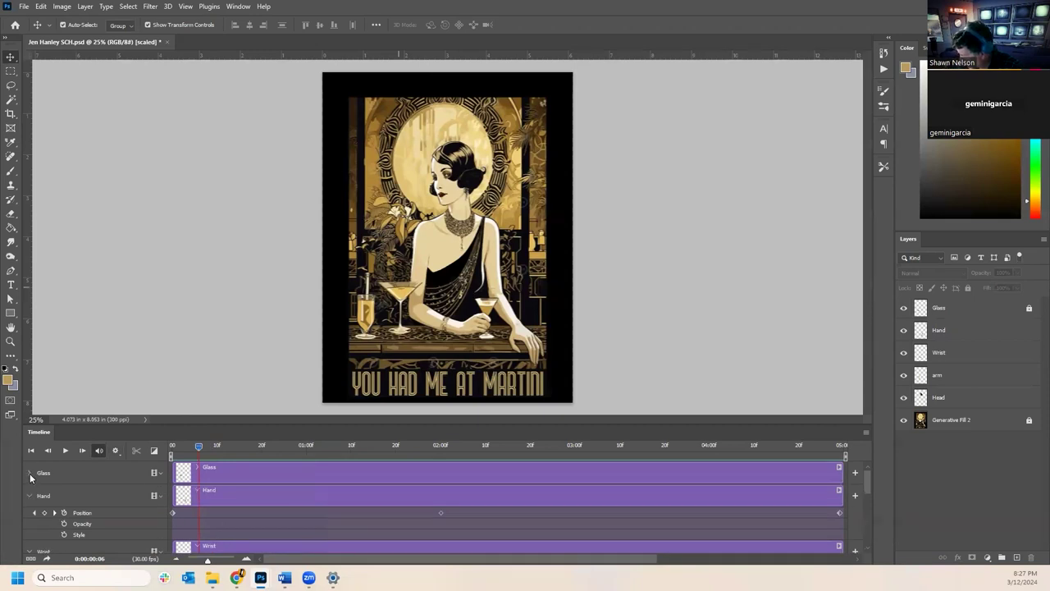
{"action": "key", "text": "space"}
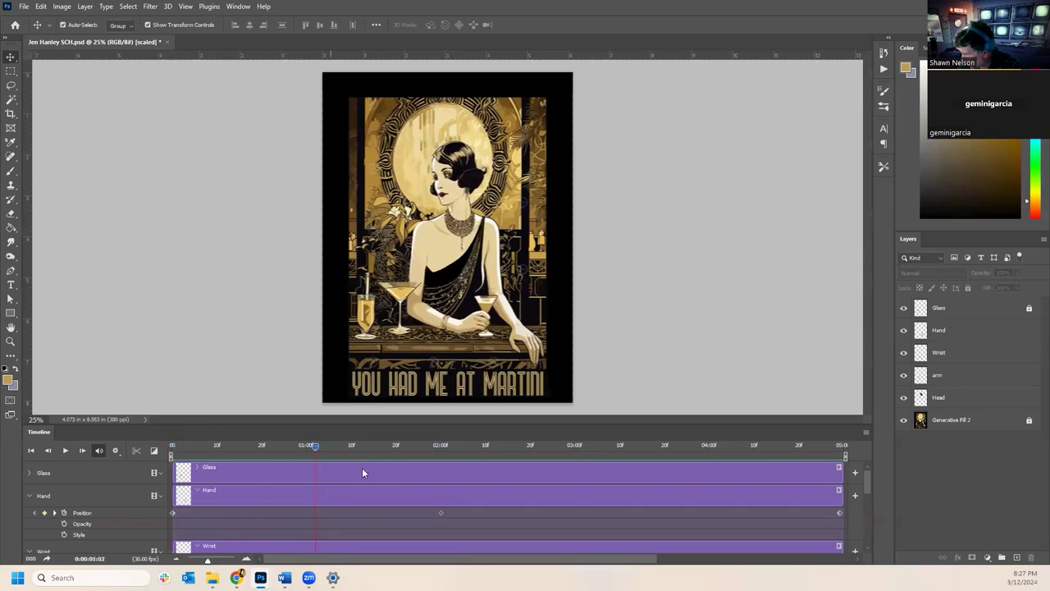
{"action": "left_click_drag", "start_coordinate": [714, 453], "coordinate": [132, 452]}
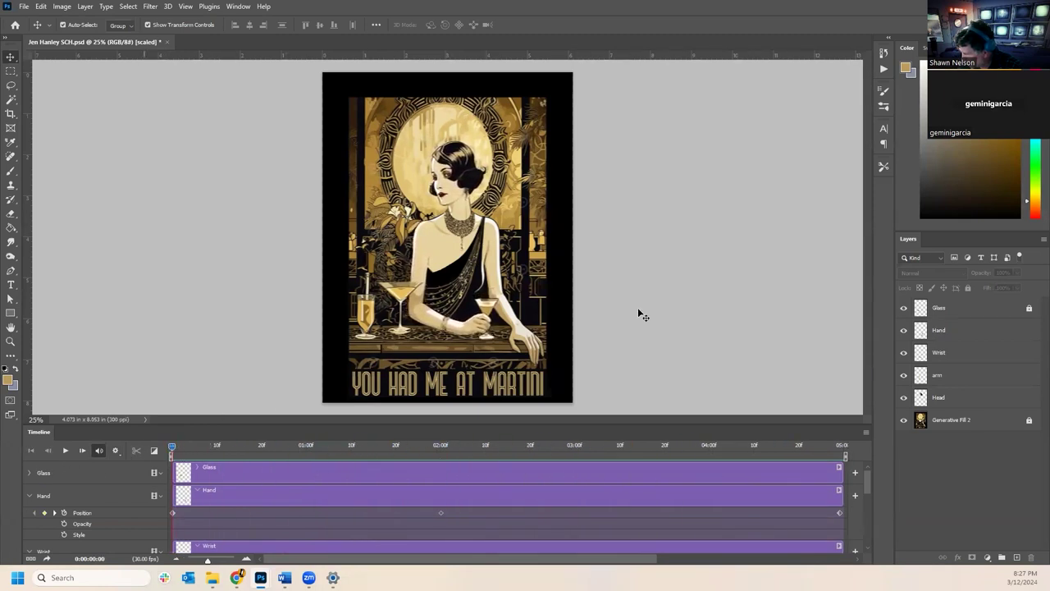
{"action": "key", "text": "space"}
{"action": "key", "text": "space"}
{"action": "left_click_drag", "start_coordinate": [181, 446], "coordinate": [615, 447]}
{"action": "key", "text": "space"}
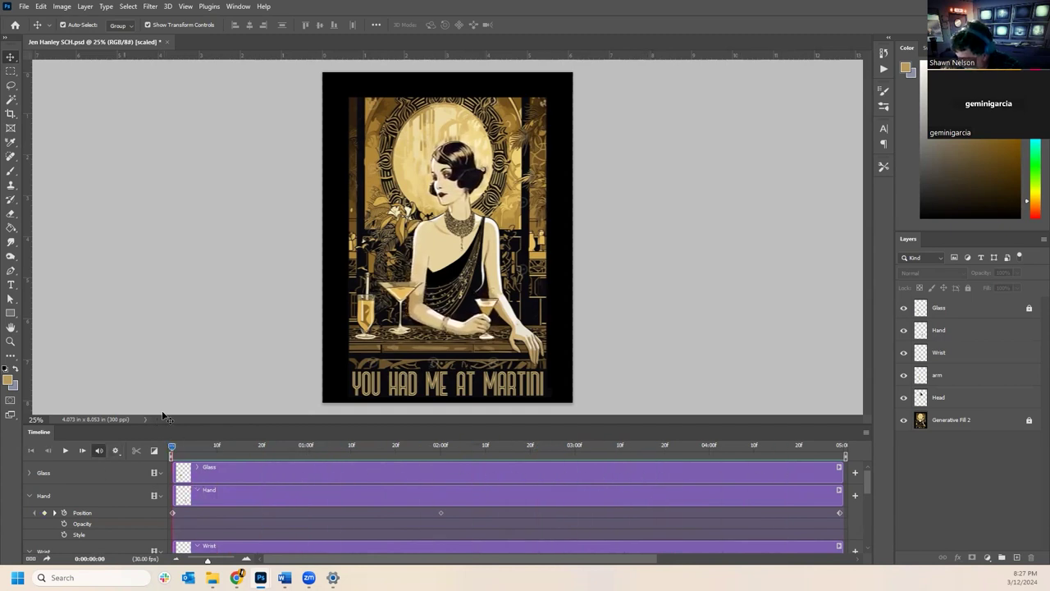
- Enlarge the timeline, collapse the Hand, Wrist and arm tracks, and expand Head to its Position row
{"action": "left_click_drag", "start_coordinate": [164, 426], "coordinate": [179, 342]}
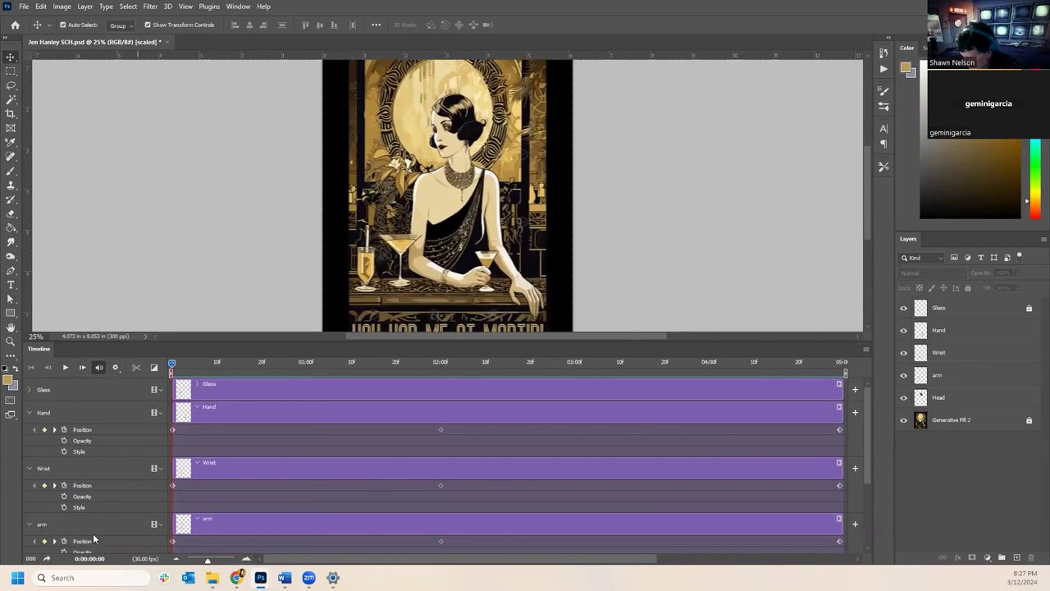
{"action": "left_click", "coordinate": [29, 414]}
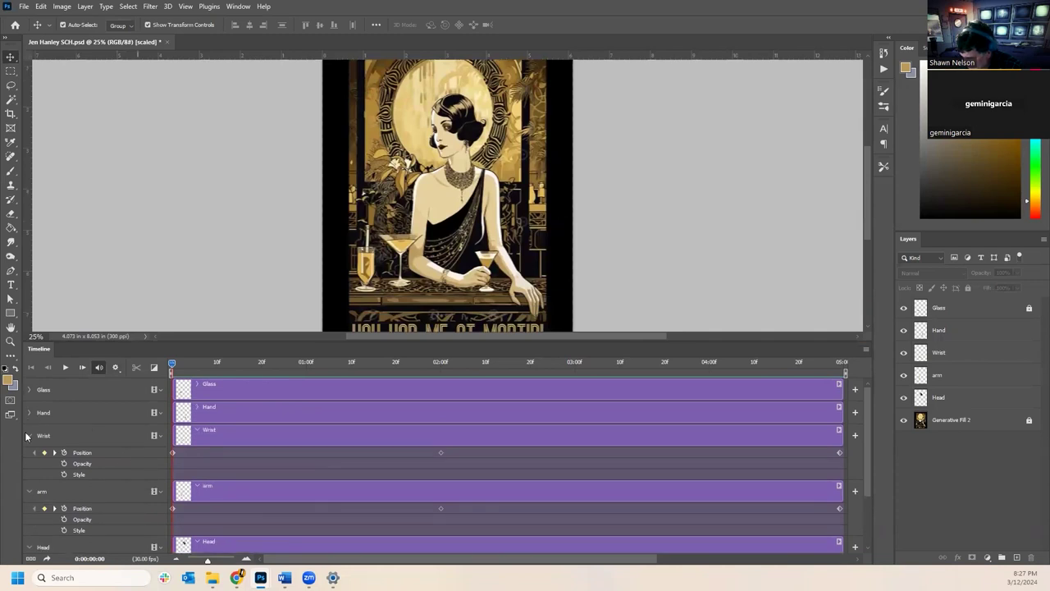
{"action": "left_click", "coordinate": [26, 441]}
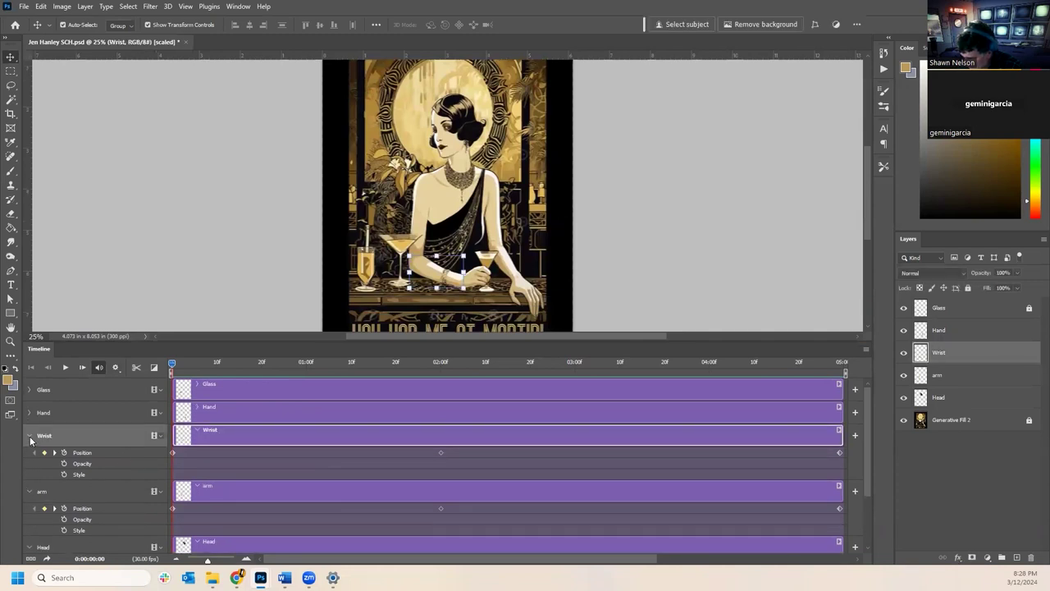
{"action": "left_click", "coordinate": [30, 436]}
{"action": "left_click", "coordinate": [27, 461]}
{"action": "left_click", "coordinate": [29, 515]}
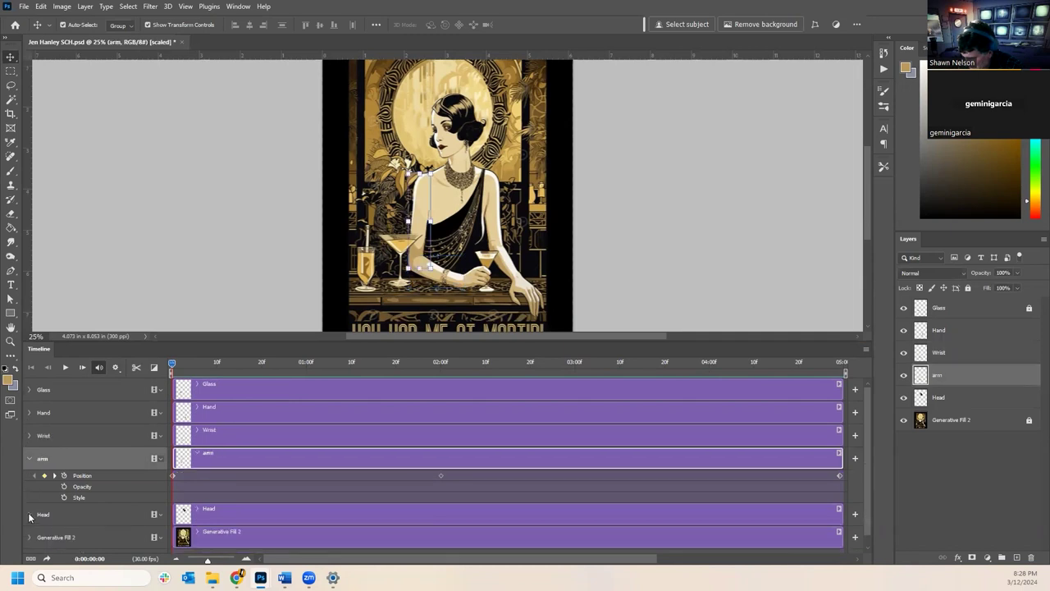
{"action": "left_click", "coordinate": [30, 458]}
{"action": "left_click", "coordinate": [30, 481]}
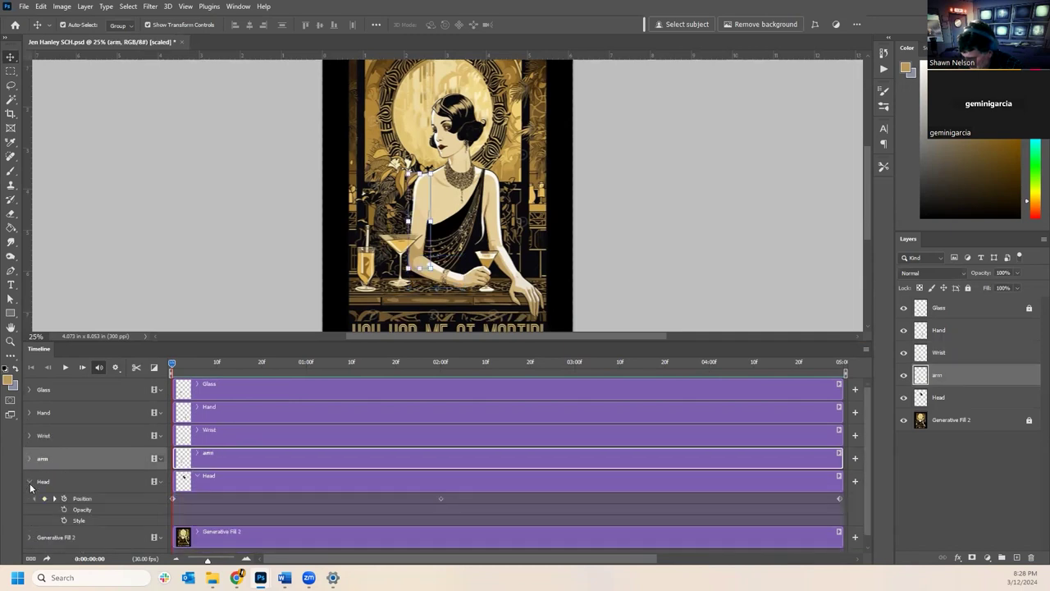
{"action": "left_click", "coordinate": [173, 498]}
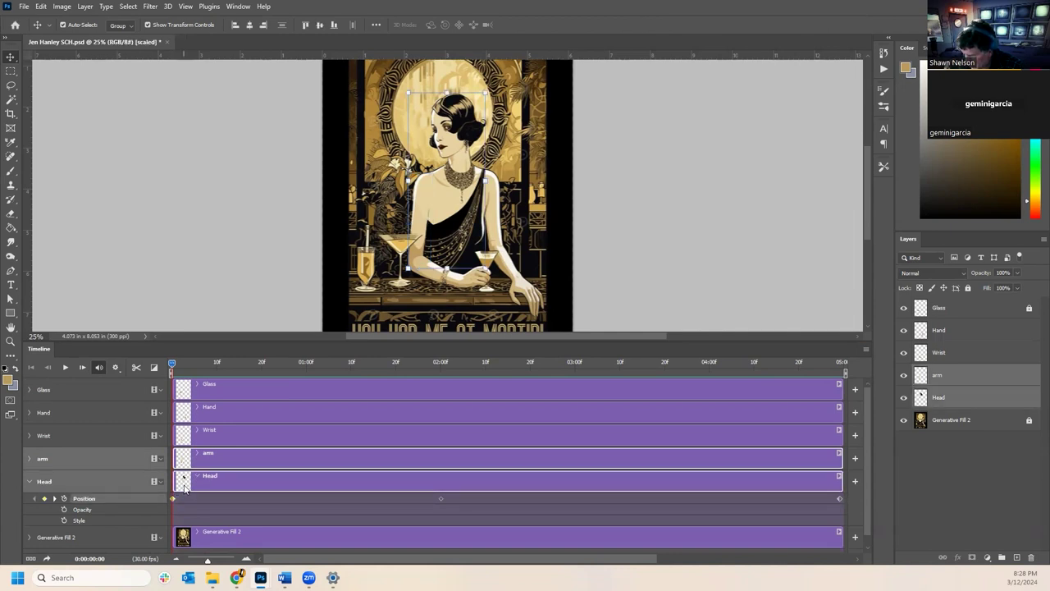
- Apply the Rotate motion preset to the Head clip and move the head on the canvas
{"action": "right_click", "coordinate": [186, 487]}
{"action": "left_click", "coordinate": [226, 443]}
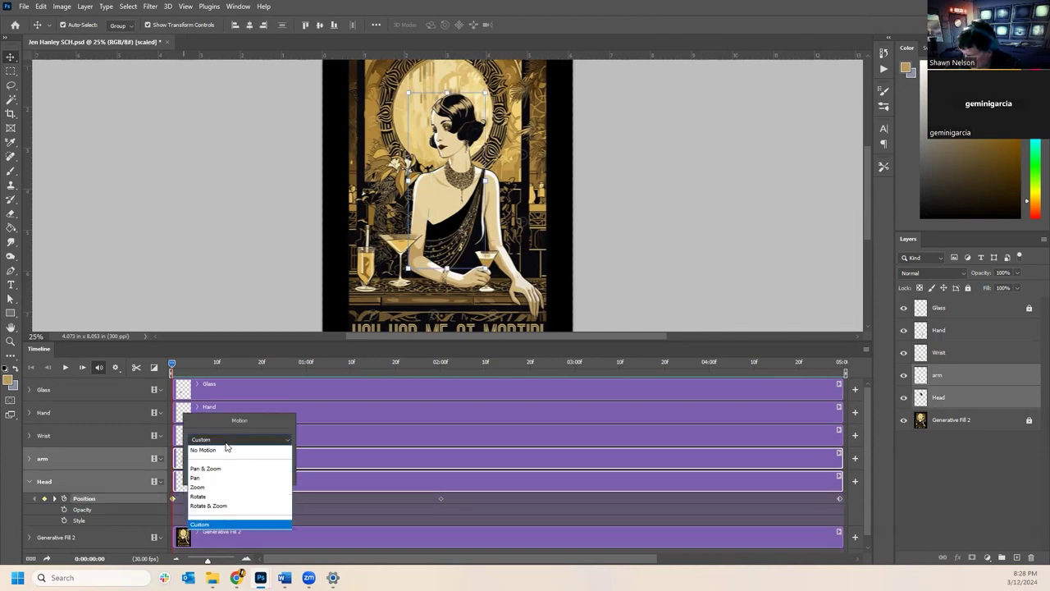
{"action": "left_click", "coordinate": [219, 496]}
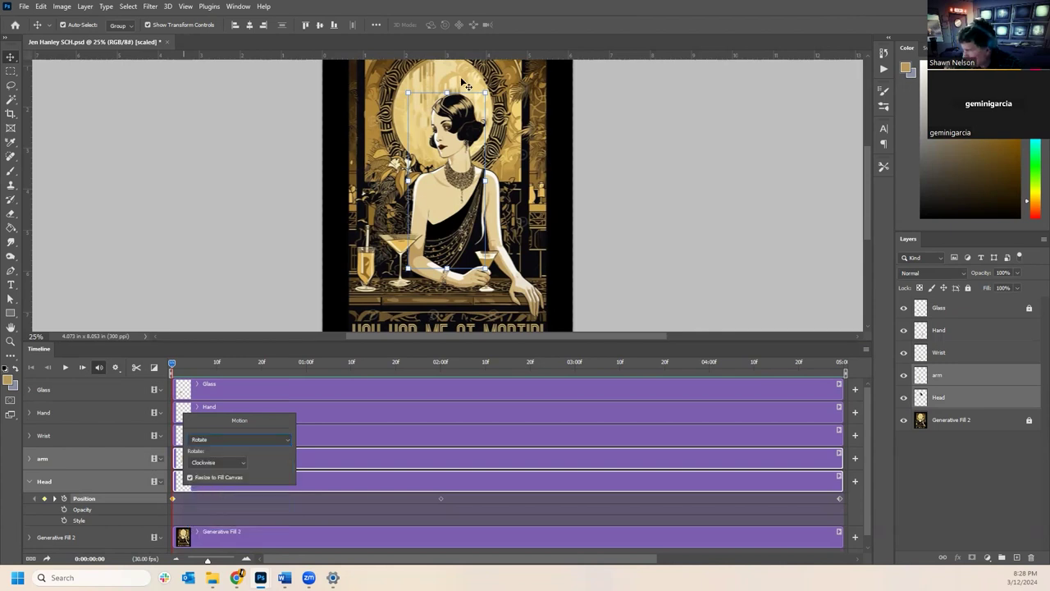
{"action": "left_click_drag", "start_coordinate": [495, 98], "coordinate": [510, 120]}
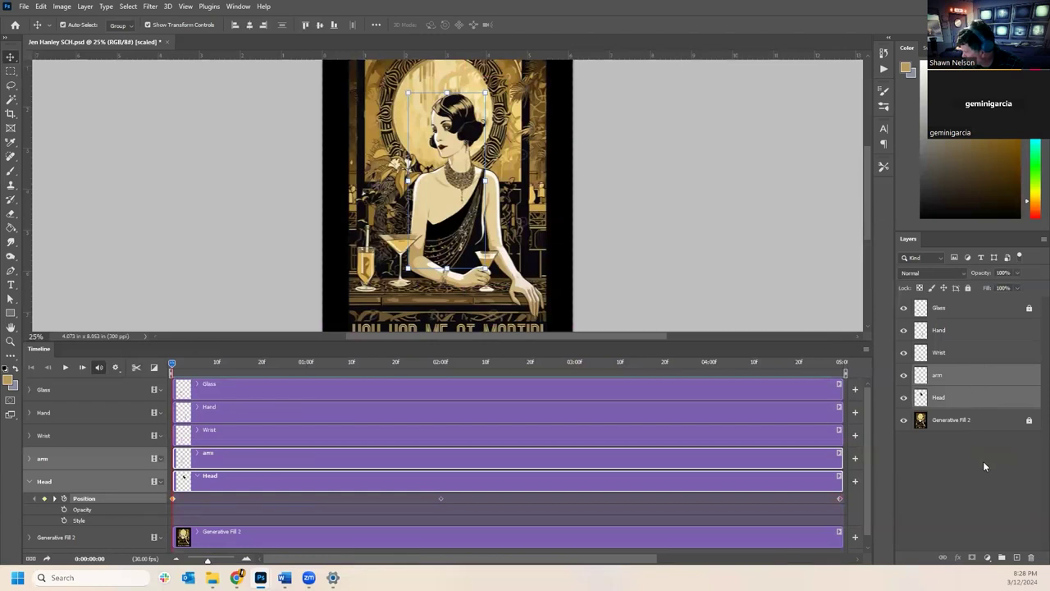
- Select the arm, Wrist and Hand layers together and lock them all
{"action": "left_click", "coordinate": [1001, 376]}
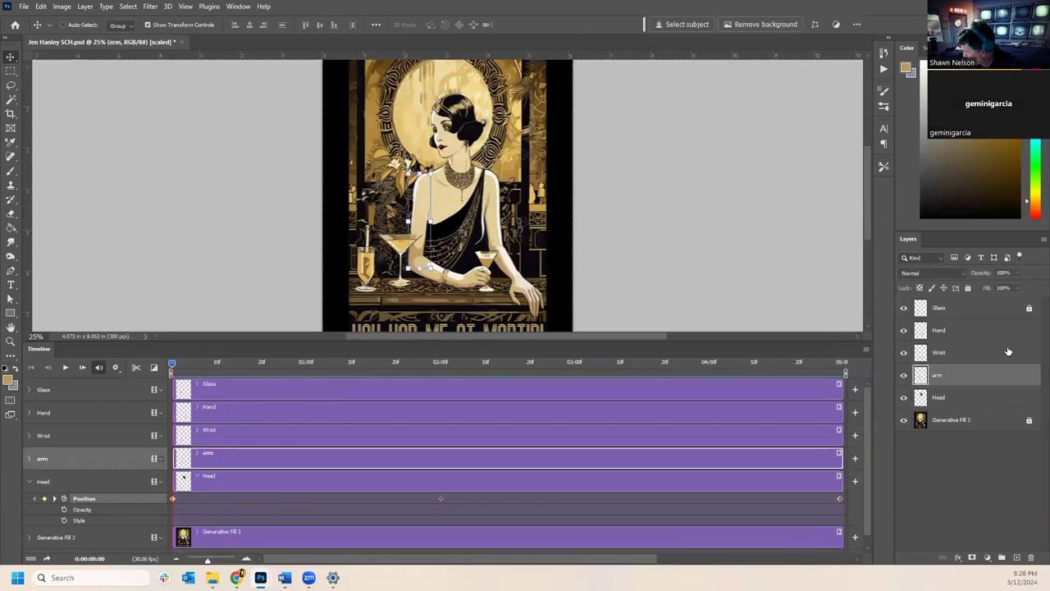
{"action": "left_click", "coordinate": [1008, 352], "text": "shift"}
{"action": "left_click", "coordinate": [997, 330], "text": "shift"}
{"action": "left_click", "coordinate": [968, 288]}
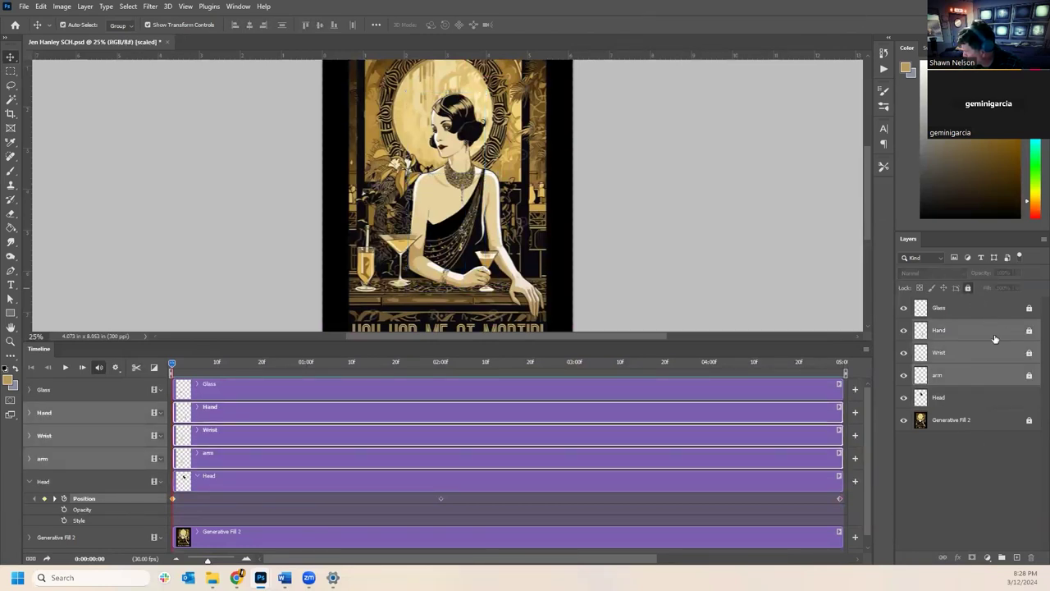
- Try a free transform on the Head layer, undo the rotation back to 0.00°, and cancel
{"action": "left_click", "coordinate": [984, 397]}
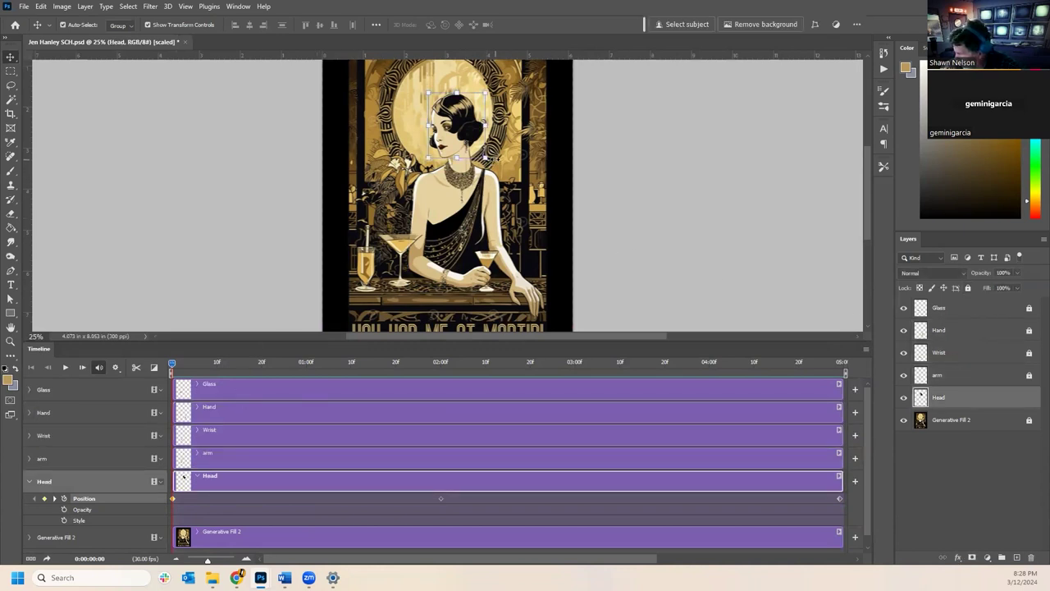
{"action": "key", "text": "ctrl+t"}
{"action": "left_click_drag", "start_coordinate": [494, 166], "coordinate": [509, 158]}
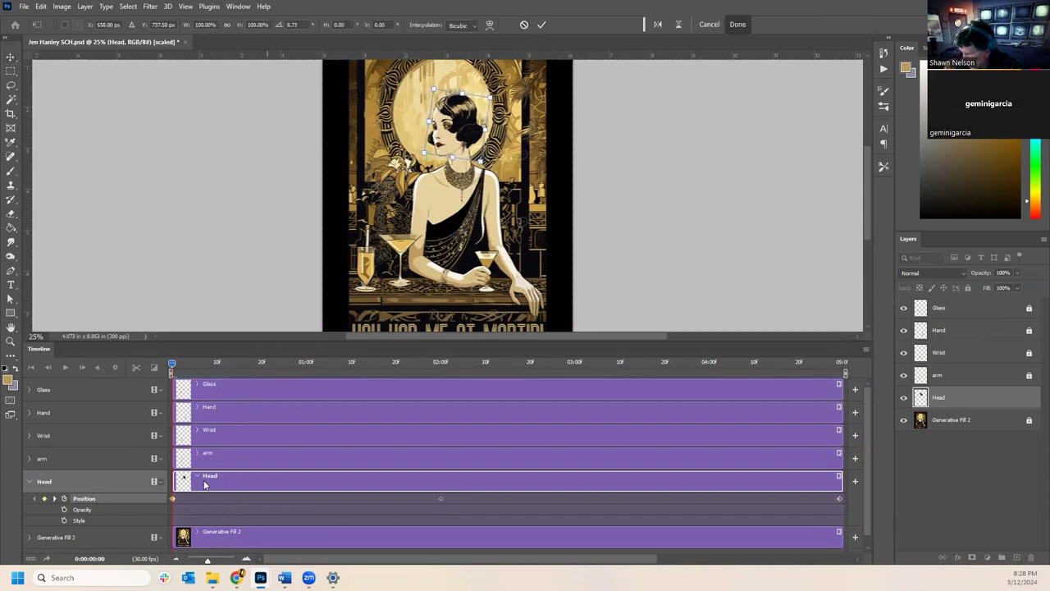
{"action": "key", "text": "ctrl+z"}
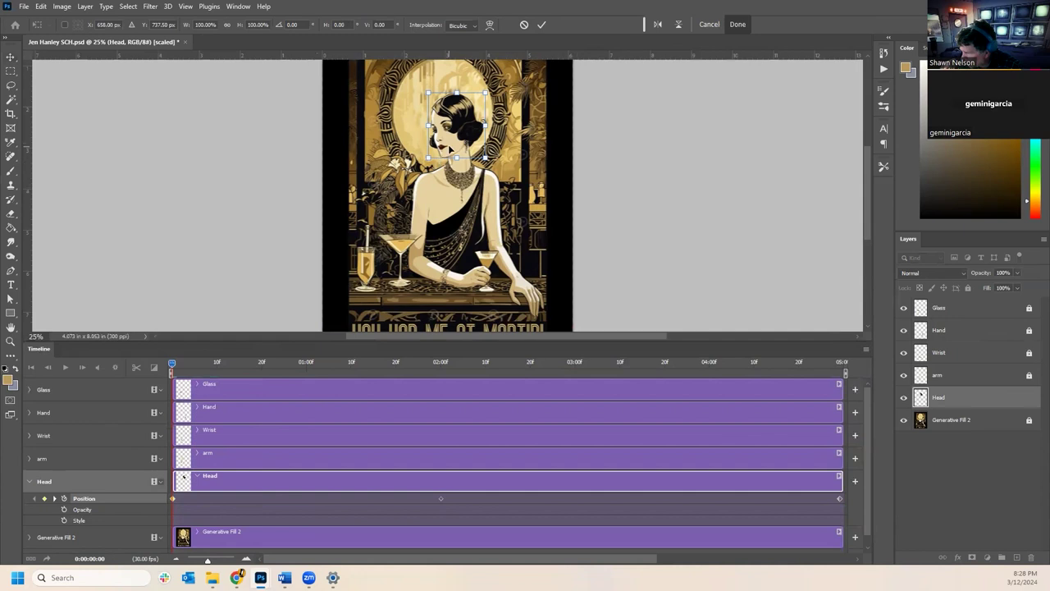
{"action": "key", "text": "Return"}
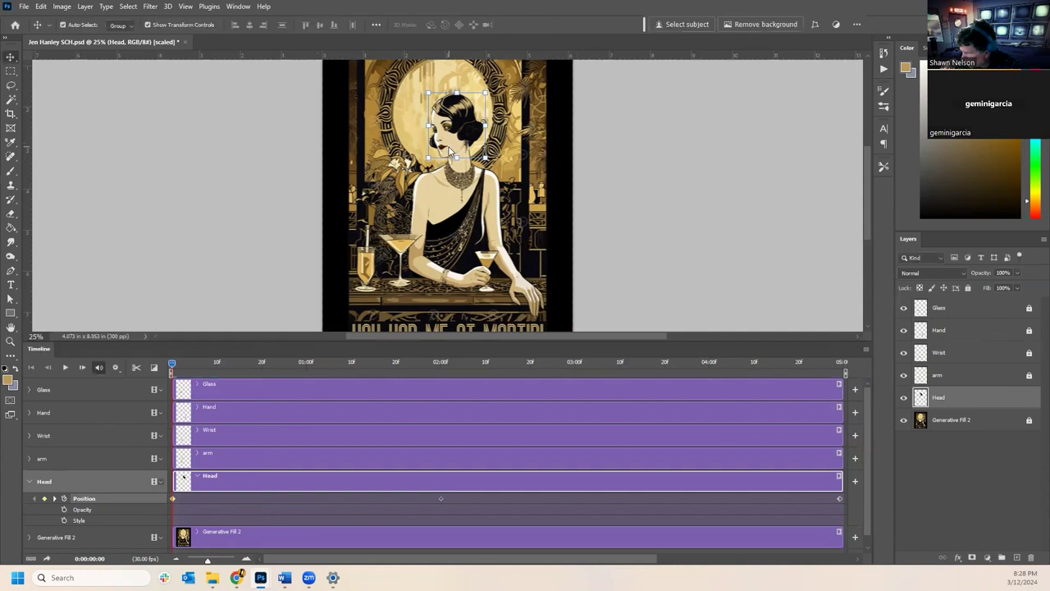
- Give the Head clip a Rotate motion with Resize to Fill Canvas turned off
{"action": "right_click", "coordinate": [196, 489]}
{"action": "left_click", "coordinate": [227, 447]}
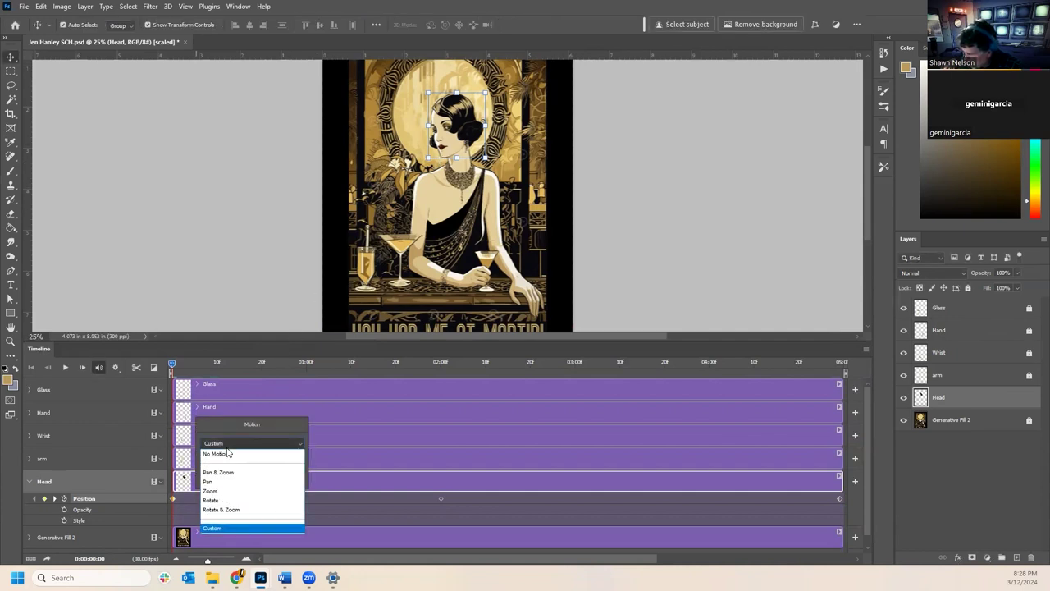
{"action": "left_click", "coordinate": [228, 502]}
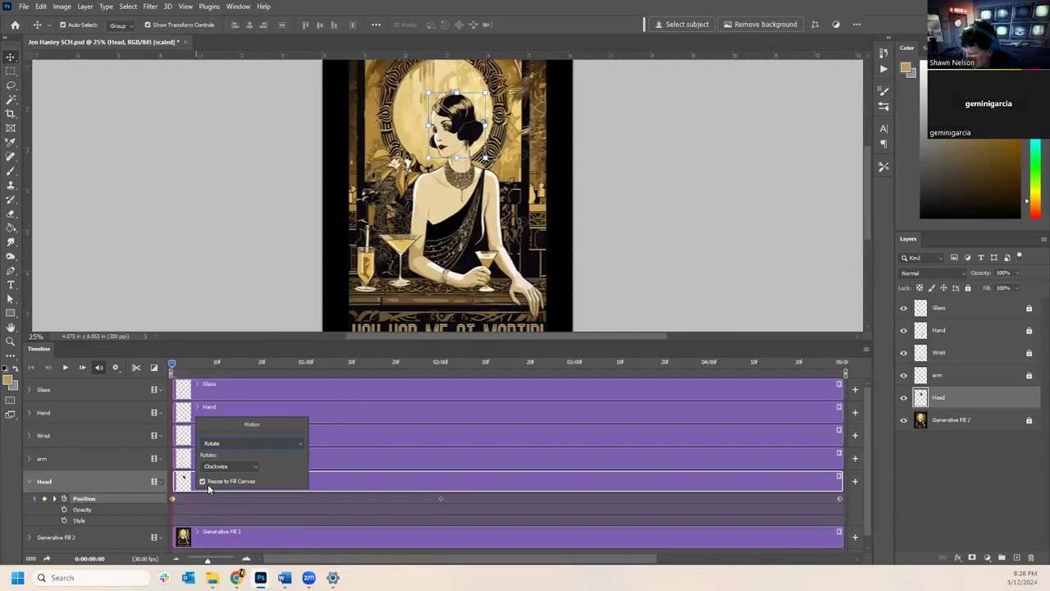
{"action": "left_click", "coordinate": [202, 482]}
- At the first frame, rotate the head 4.40° clockwise, nudge it up-right, and commit the transform
{"action": "key", "text": "ctrl+t"}
{"action": "left_click_drag", "start_coordinate": [494, 167], "coordinate": [482, 179]}
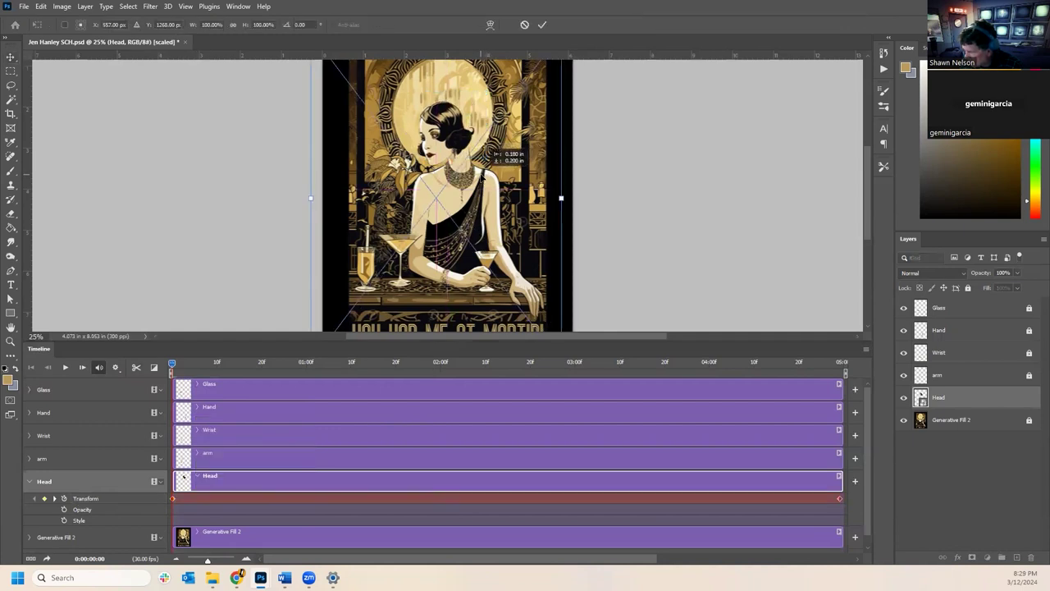
{"action": "scroll", "coordinate": [538, 243], "scroll_direction": "down", "scroll_amount": 3}
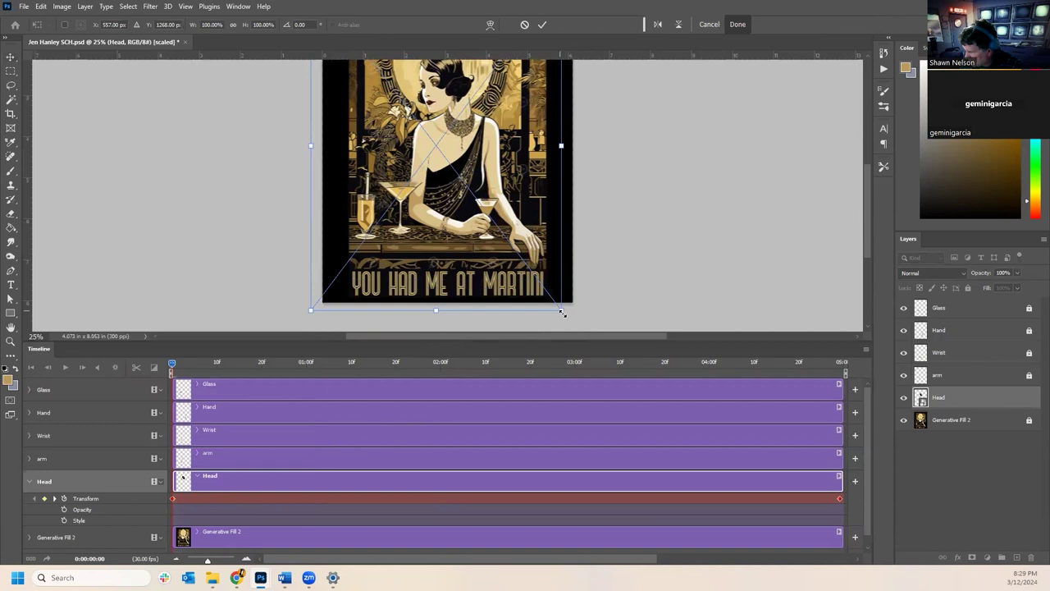
{"action": "left_click_drag", "start_coordinate": [574, 312], "coordinate": [560, 321]}
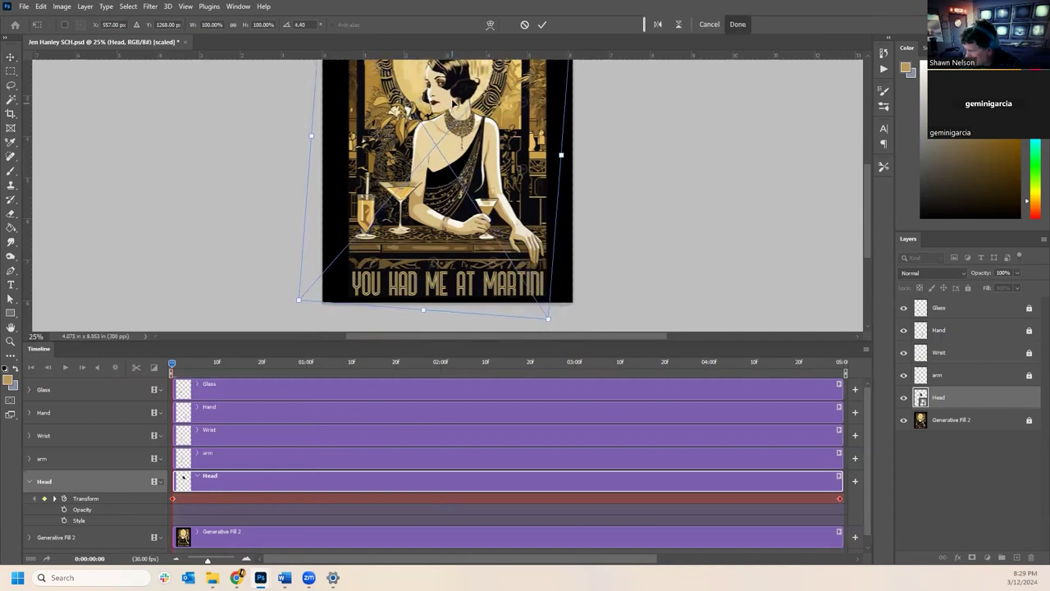
{"action": "left_click_drag", "start_coordinate": [447, 96], "coordinate": [454, 89]}
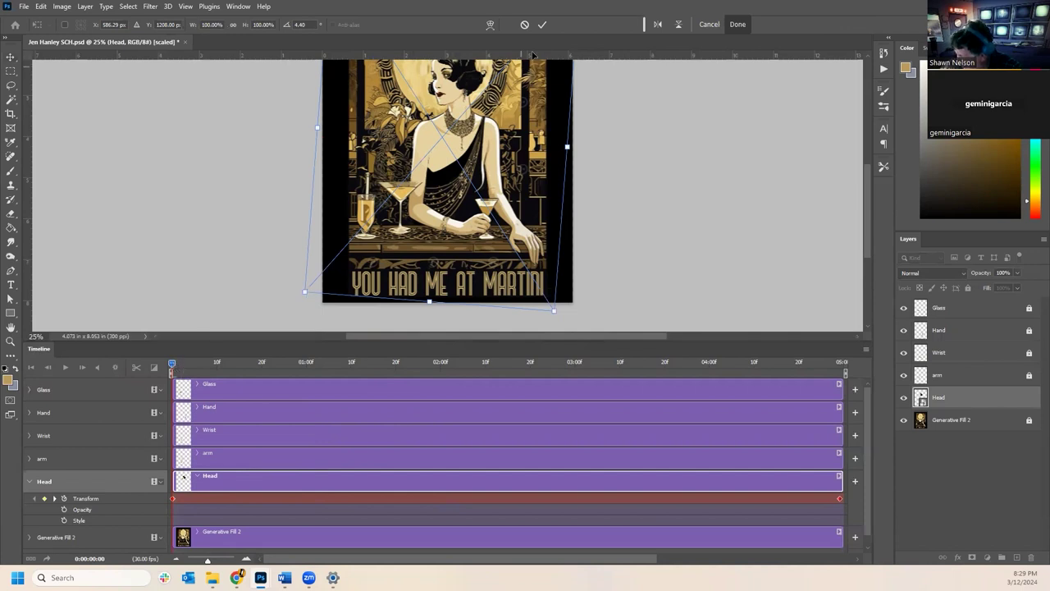
{"action": "left_click", "coordinate": [544, 25]}
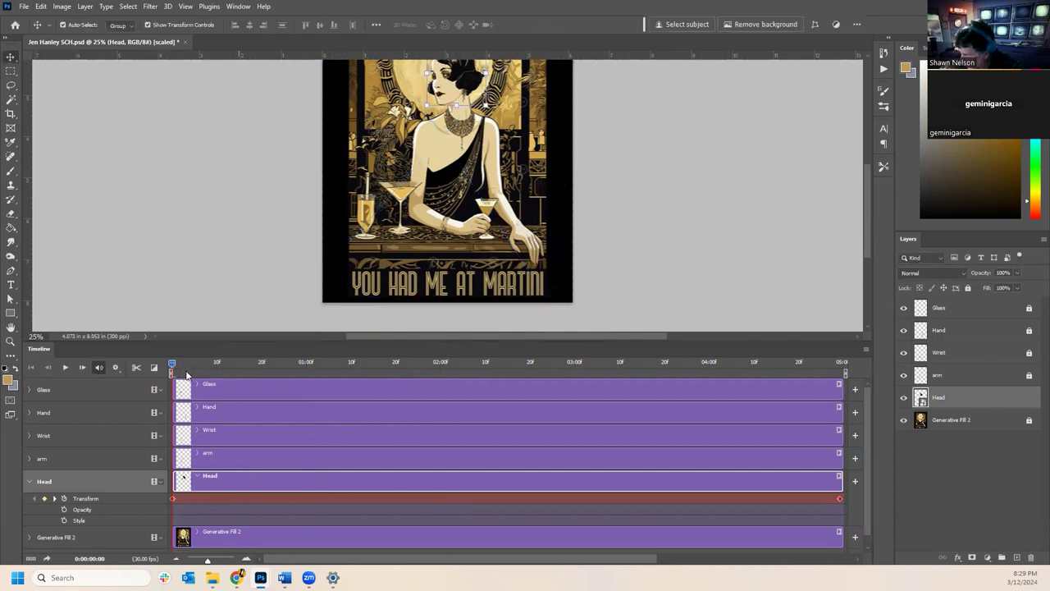
- At about 02:13, rotate the head to -4.25°, shift it right, and commit as a keyframe
{"action": "left_click_drag", "start_coordinate": [173, 365], "coordinate": [443, 395]}
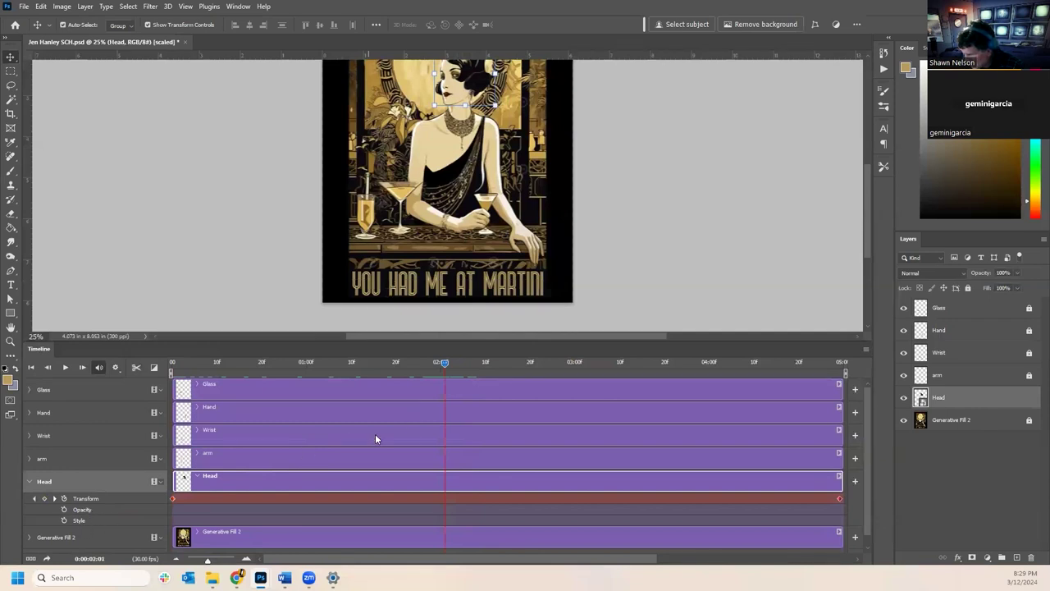
{"action": "left_click_drag", "start_coordinate": [444, 362], "coordinate": [508, 363]}
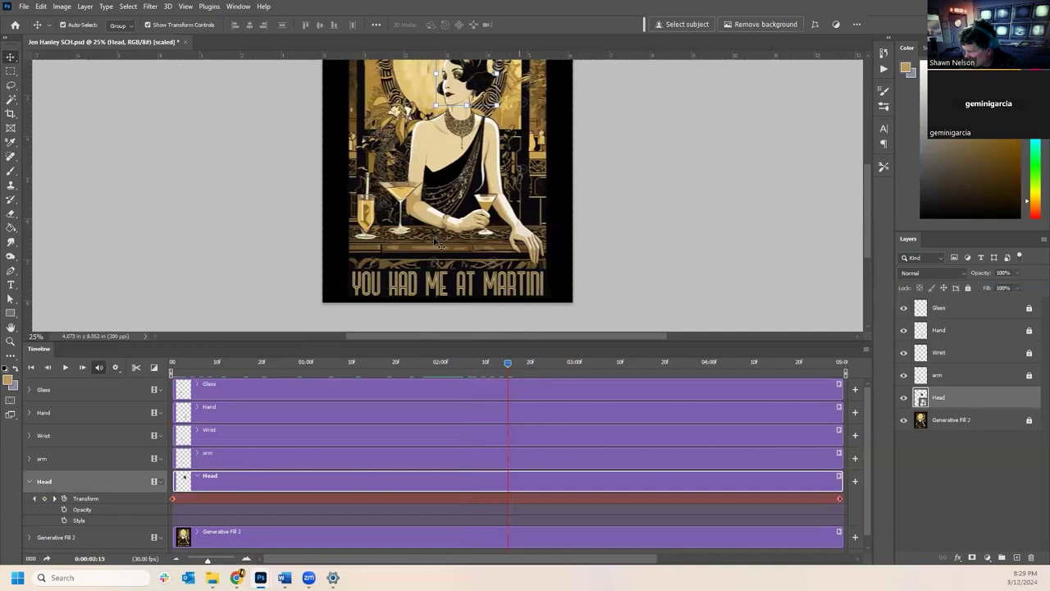
{"action": "left_click_drag", "start_coordinate": [503, 113], "coordinate": [501, 117]}
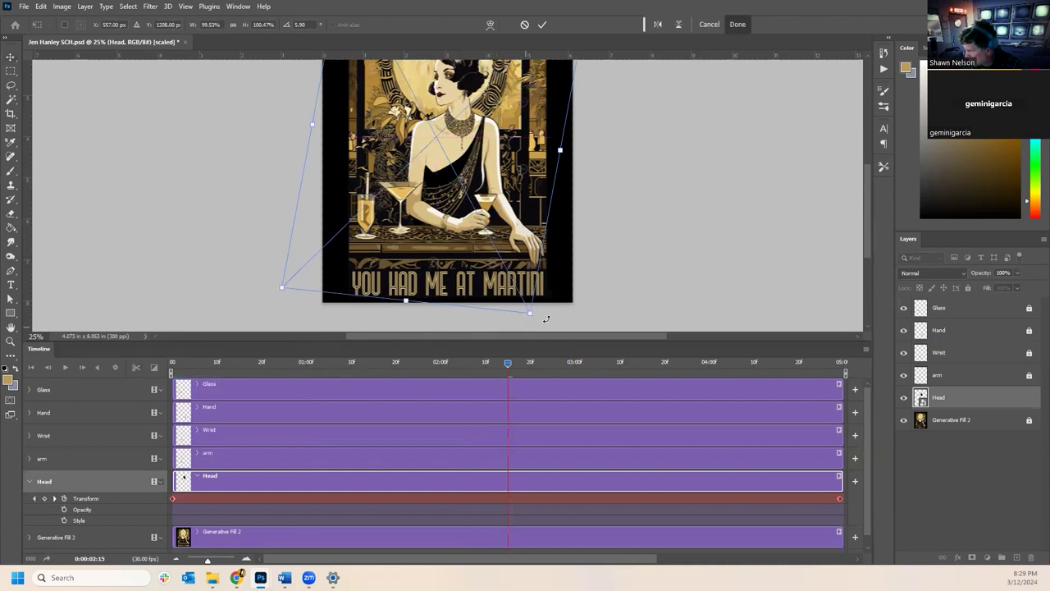
{"action": "left_click_drag", "start_coordinate": [547, 318], "coordinate": [568, 293]}
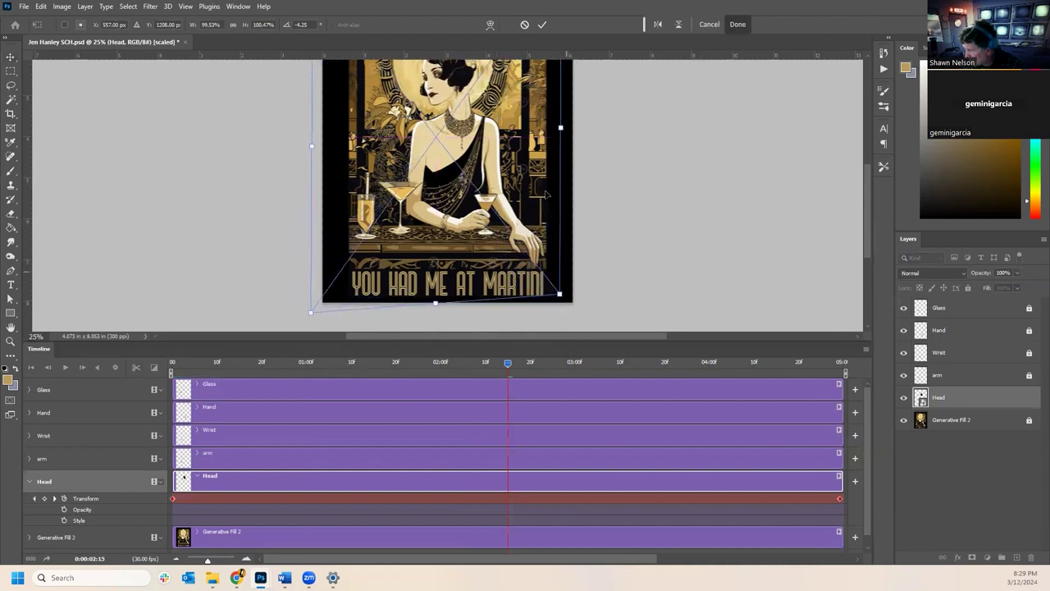
{"action": "left_click_drag", "start_coordinate": [447, 72], "coordinate": [456, 80]}
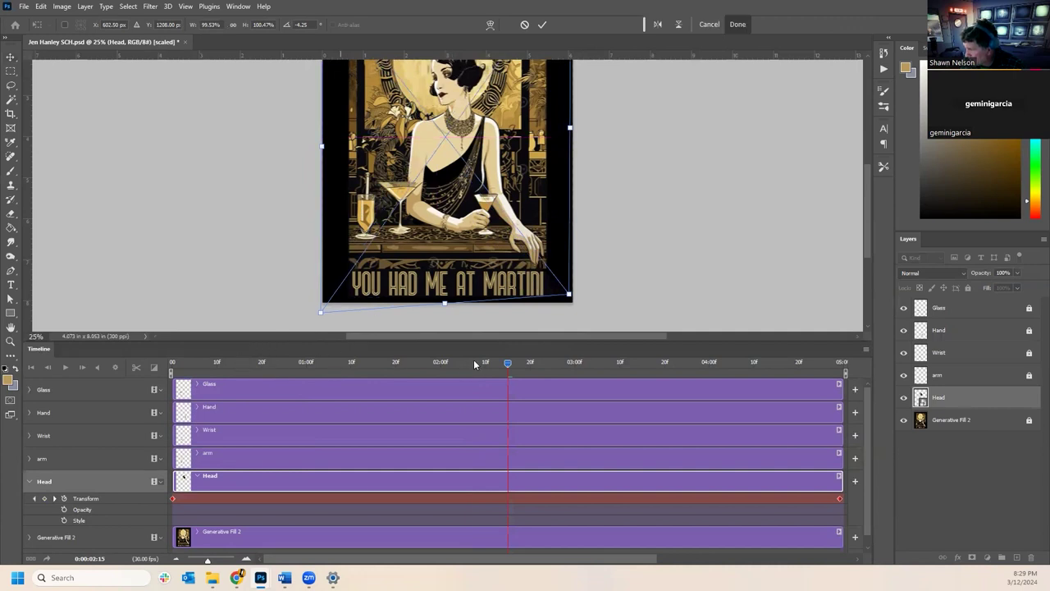
{"action": "left_click", "coordinate": [542, 24]}
- At the final frame, tilt the head back to -1.85°, shift it slightly right, and commit
{"action": "left_click_drag", "start_coordinate": [495, 366], "coordinate": [876, 385]}
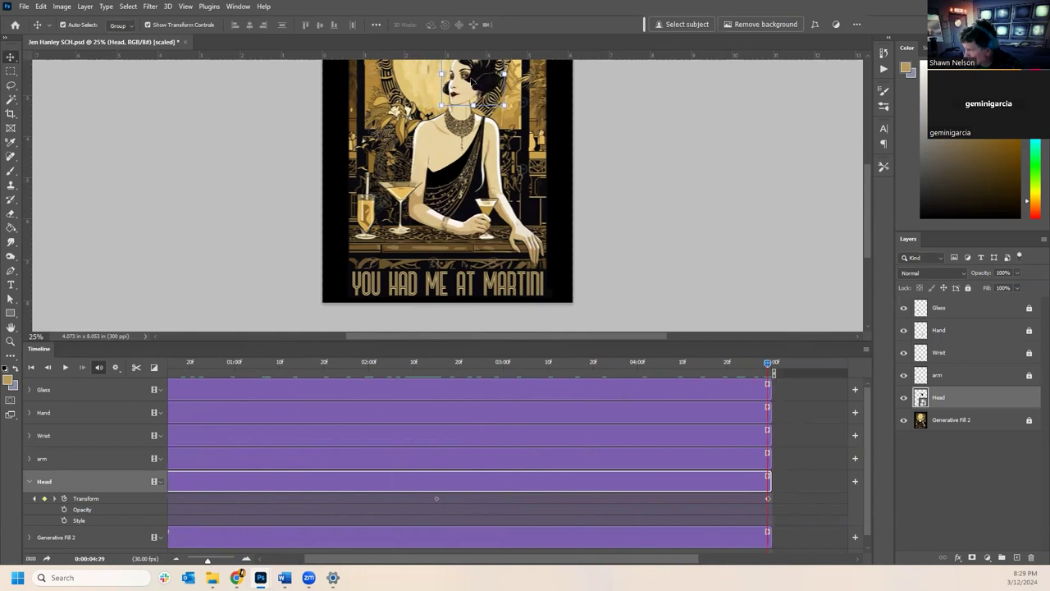
{"action": "left_click_drag", "start_coordinate": [472, 82], "coordinate": [459, 93]}
{"action": "scroll", "coordinate": [509, 123], "scroll_direction": "up", "scroll_amount": 3}
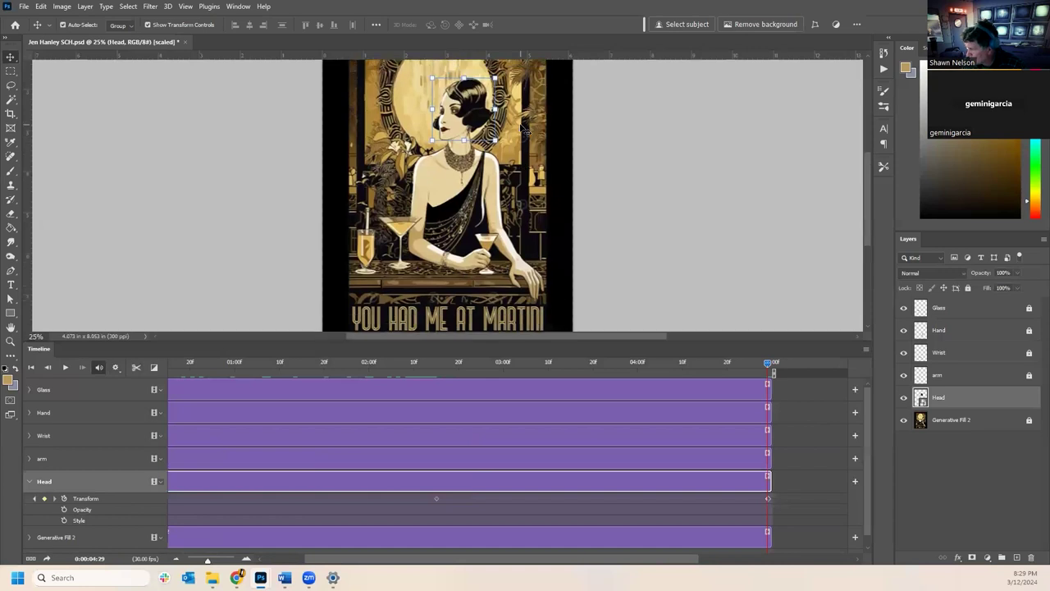
{"action": "key", "text": "ctrl+t"}
{"action": "left_click_drag", "start_coordinate": [510, 93], "coordinate": [510, 96]}
{"action": "scroll", "coordinate": [271, 295], "scroll_direction": "down", "scroll_amount": 2}
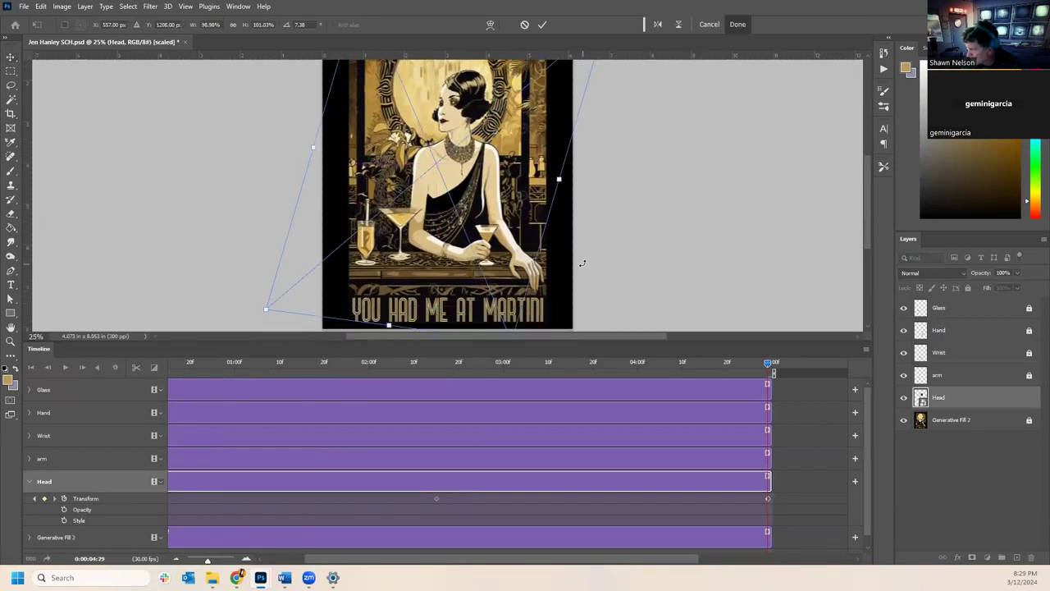
{"action": "left_click_drag", "start_coordinate": [251, 278], "coordinate": [289, 305]}
{"action": "left_click_drag", "start_coordinate": [457, 85], "coordinate": [461, 85]}
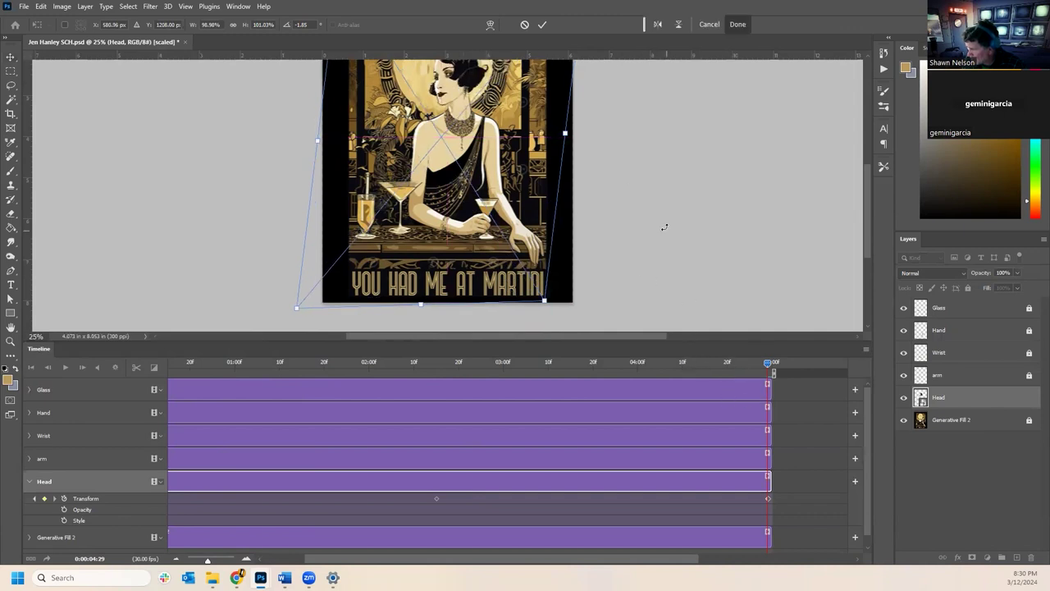
{"action": "scroll", "coordinate": [665, 226], "scroll_direction": "up", "scroll_amount": 3}
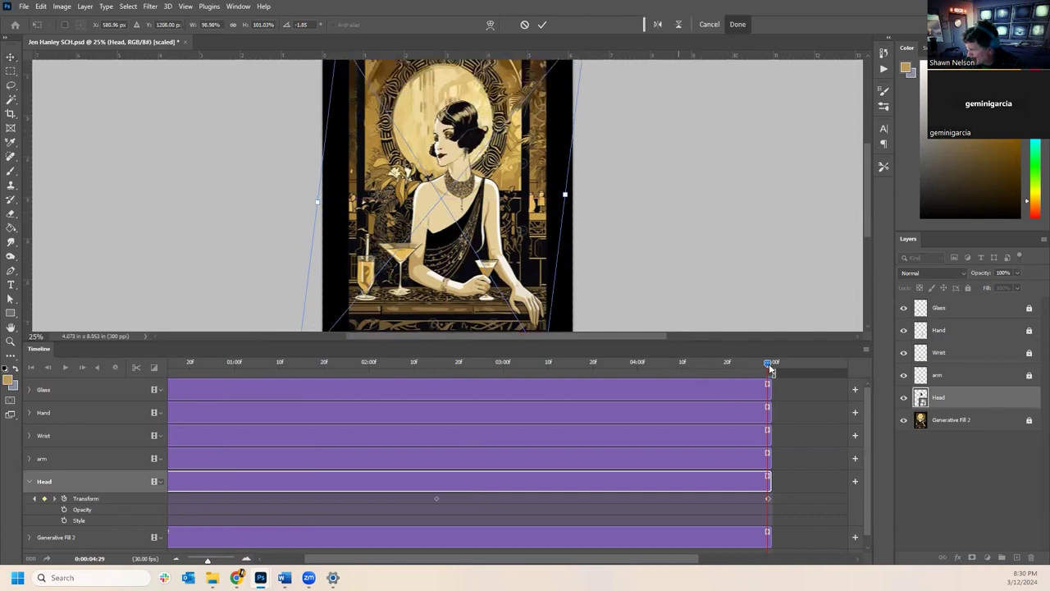
{"action": "left_click", "coordinate": [544, 24]}
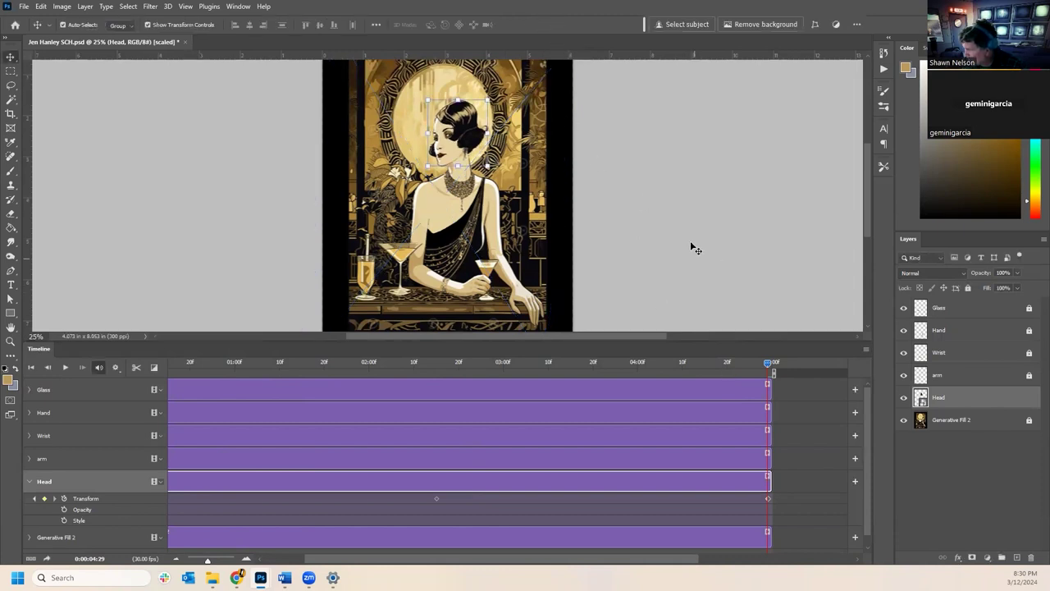
- Play the head animation from the start, stop it, and return the playhead to 0:00:00:00
{"action": "left_click_drag", "start_coordinate": [724, 365], "coordinate": [171, 426]}
{"action": "left_click", "coordinate": [66, 368]}
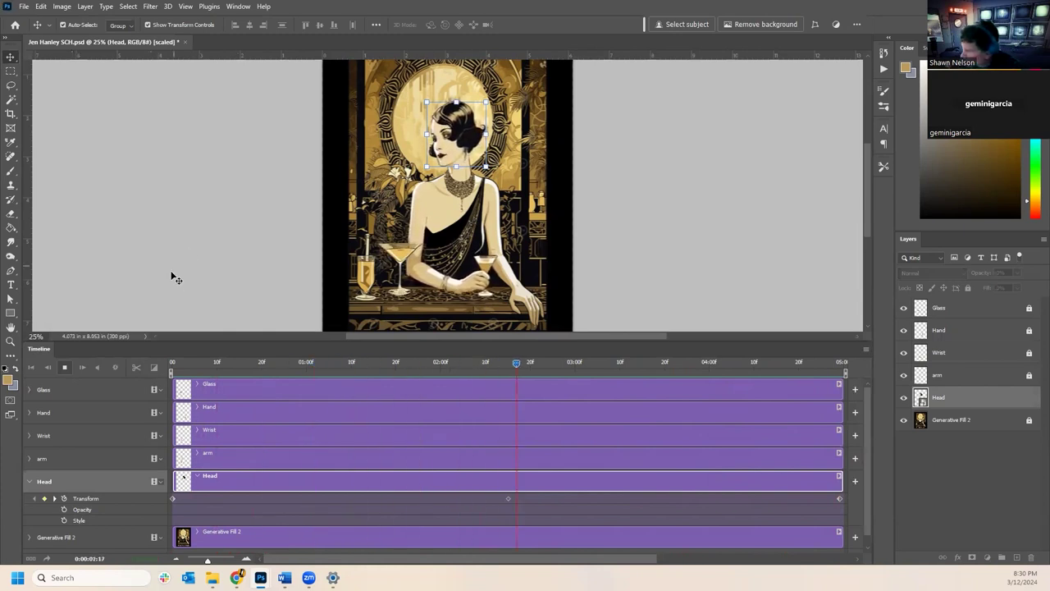
{"action": "left_click", "coordinate": [664, 362]}
{"action": "left_click_drag", "start_coordinate": [664, 363], "coordinate": [171, 363]}
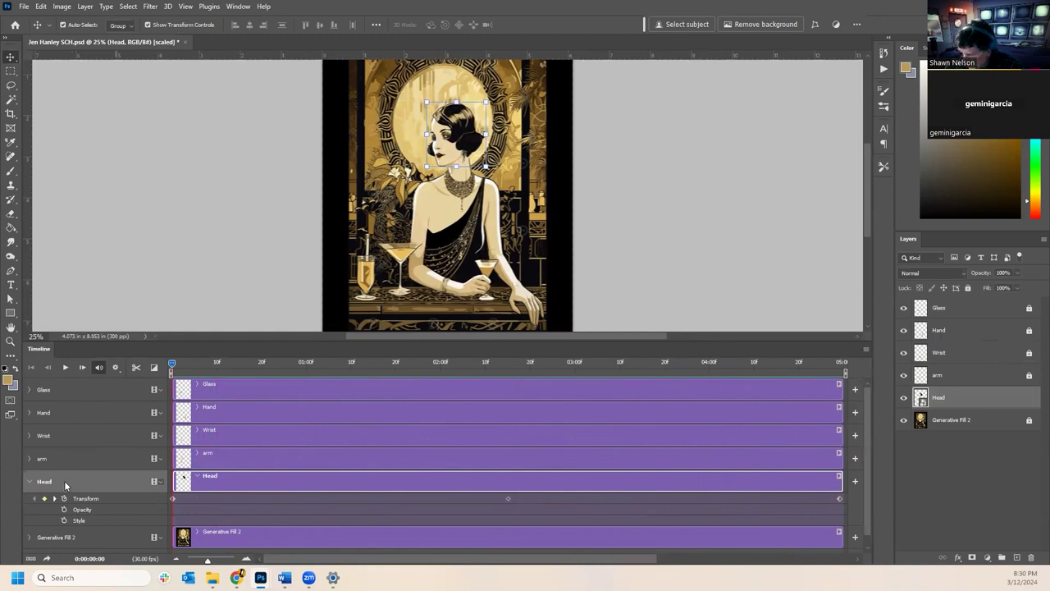
- Collapse the Head track, expand the Hand track, and lock the Head layer while Hand is hidden
{"action": "left_click", "coordinate": [29, 482]}
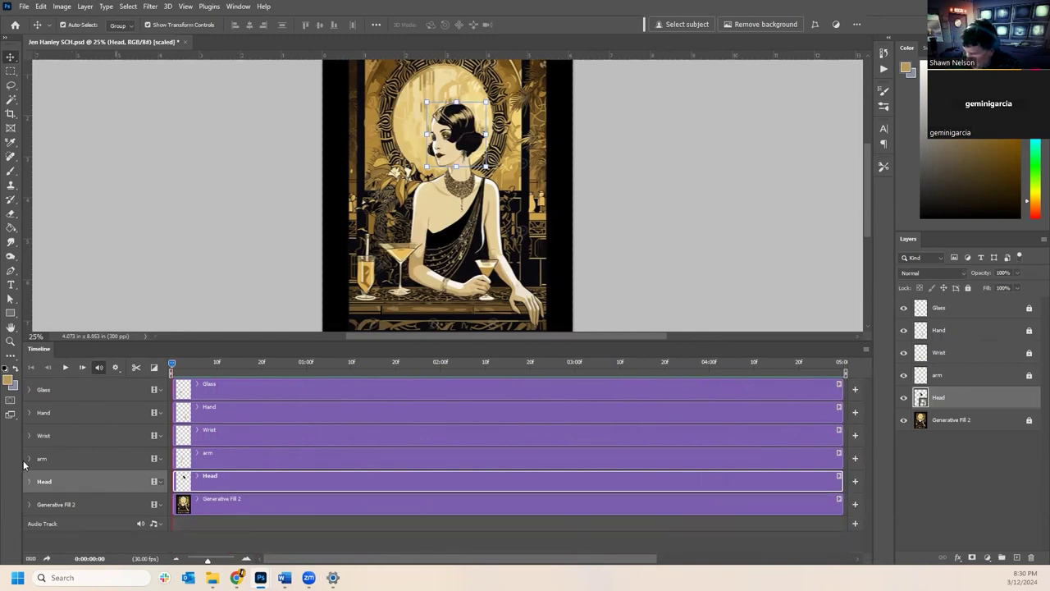
{"action": "left_click", "coordinate": [27, 418]}
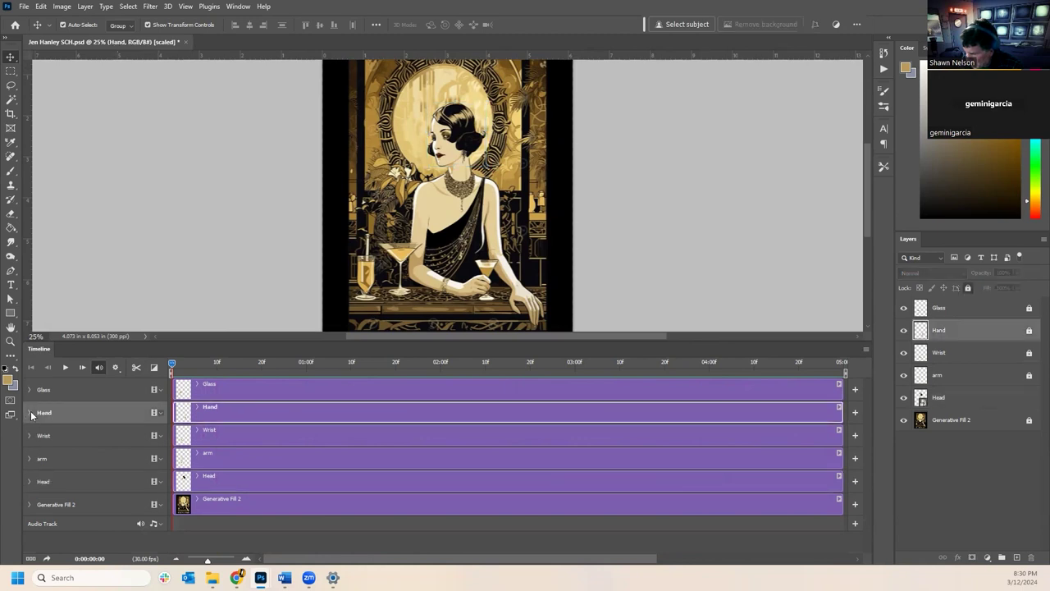
{"action": "left_click", "coordinate": [30, 413]}
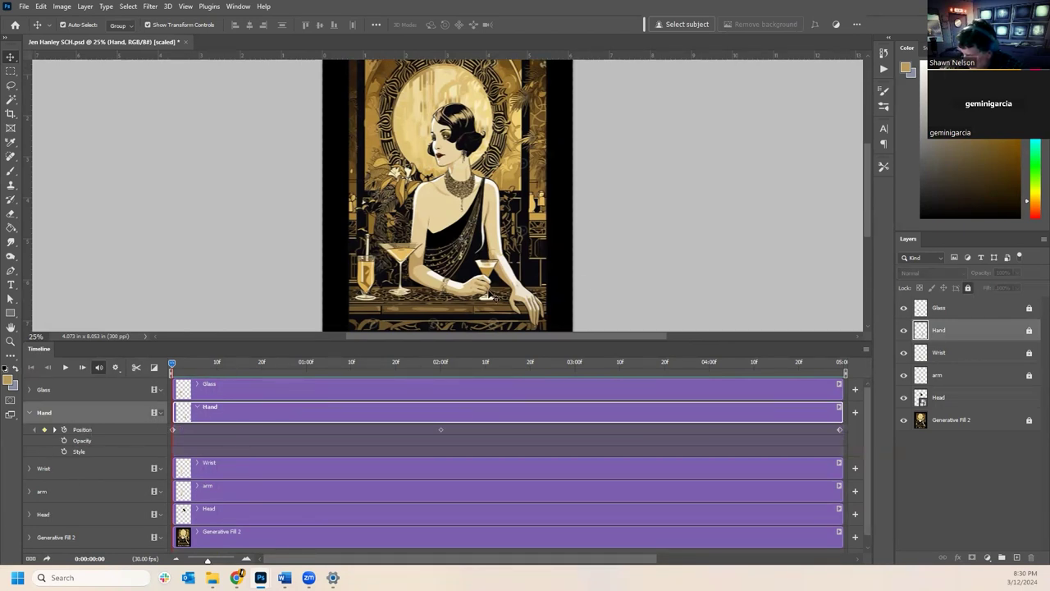
{"action": "left_click", "coordinate": [904, 331]}
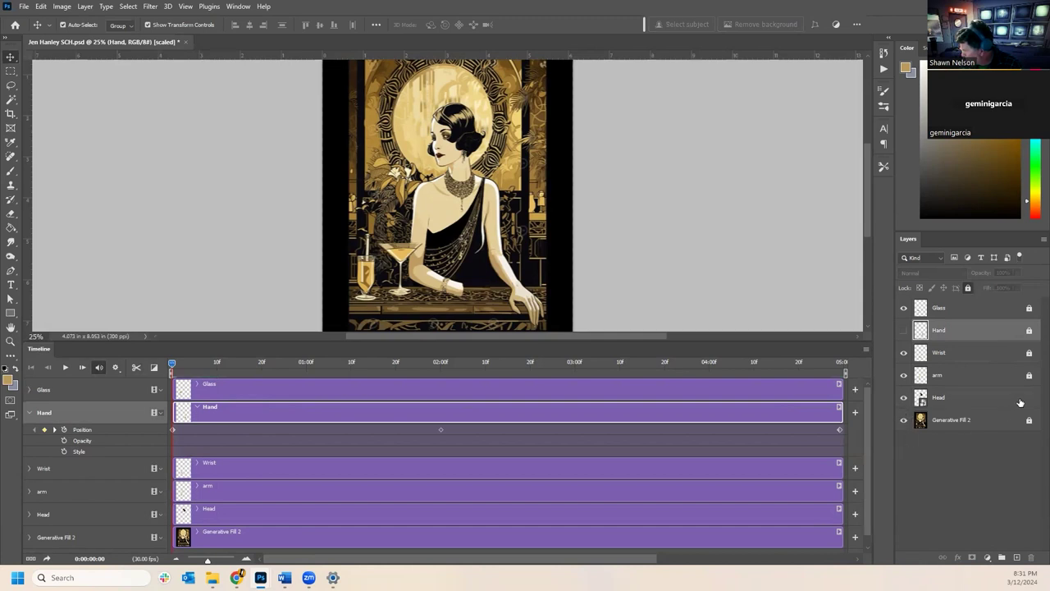
{"action": "left_click", "coordinate": [989, 390]}
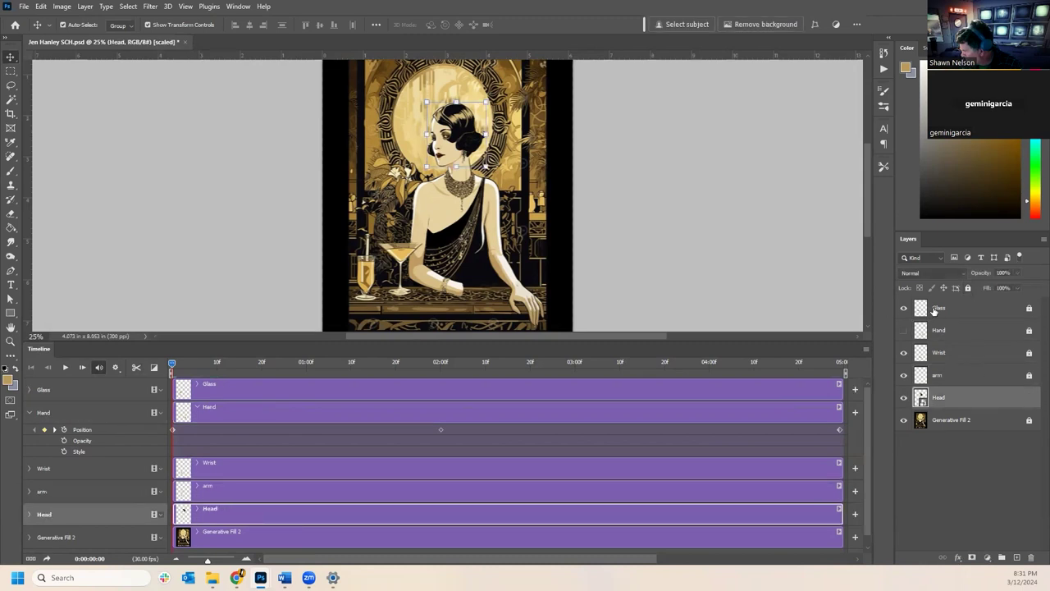
{"action": "left_click", "coordinate": [968, 287]}
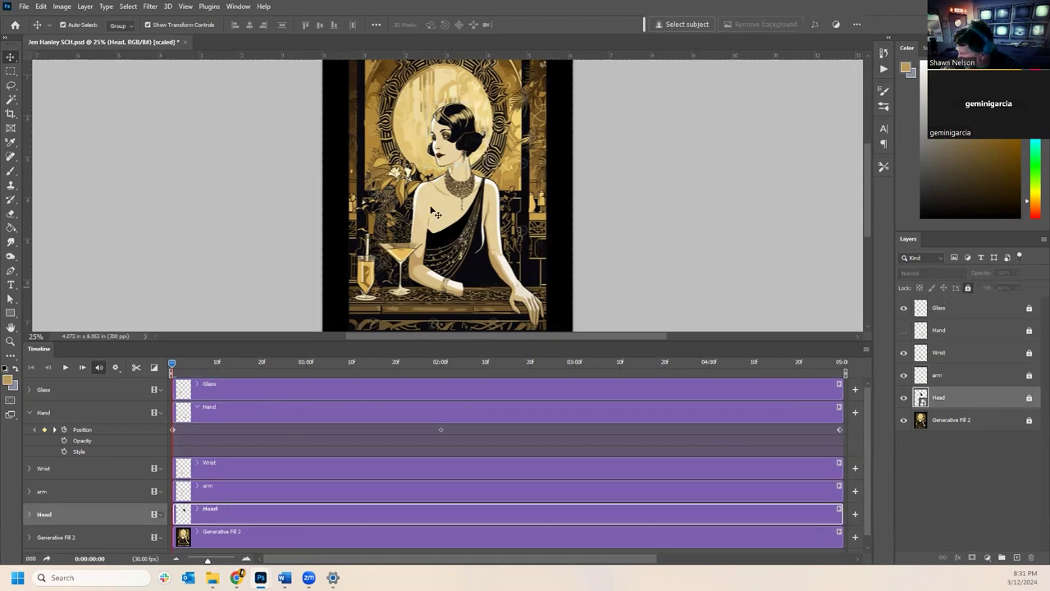
{"action": "left_click", "coordinate": [903, 331]}
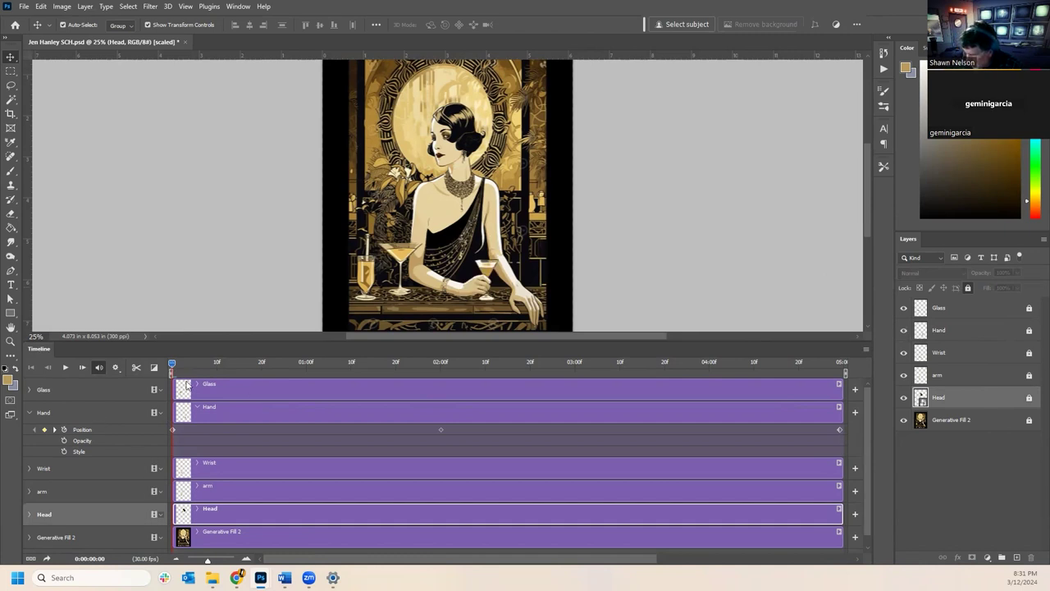
- Set the Hand clip's motion to Rotate (Clockwise) with Resize to Fill Canvas unchecked
{"action": "right_click", "coordinate": [214, 410]}
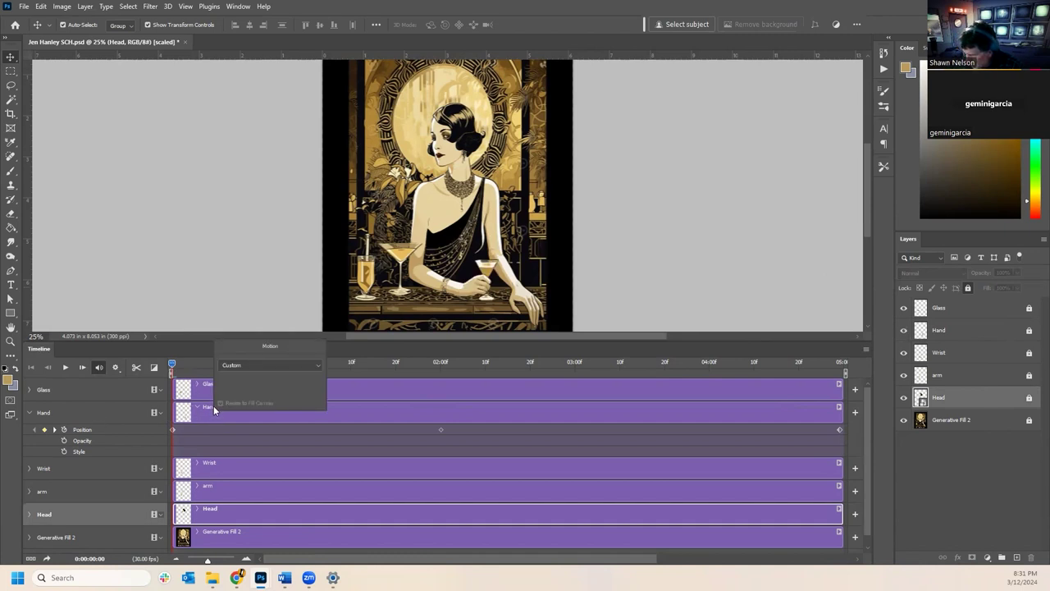
{"action": "left_click", "coordinate": [198, 410]}
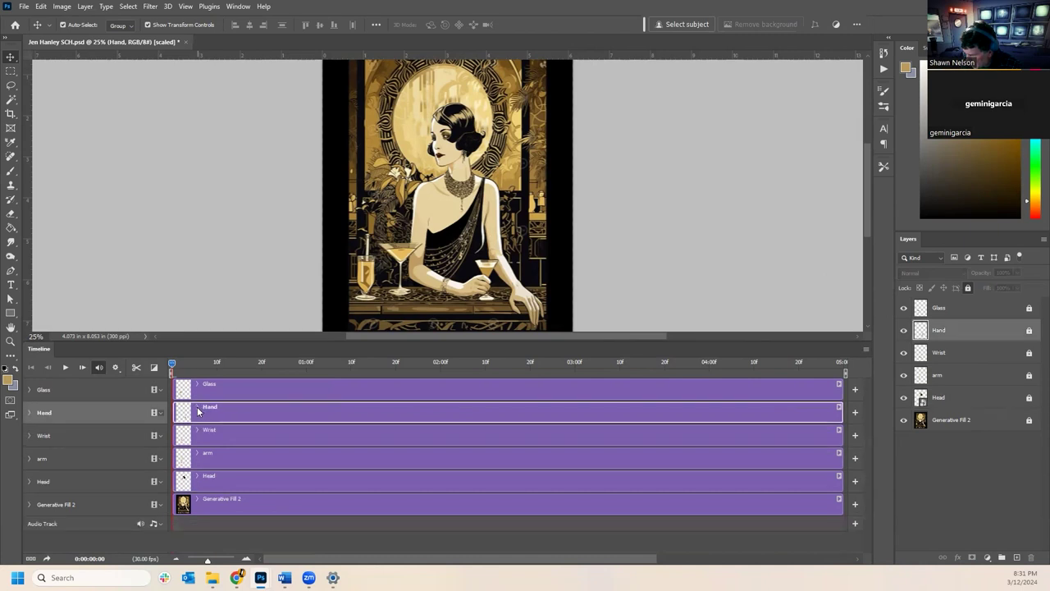
{"action": "left_click", "coordinate": [197, 410]}
{"action": "right_click", "coordinate": [207, 410]}
{"action": "left_click", "coordinate": [234, 362]}
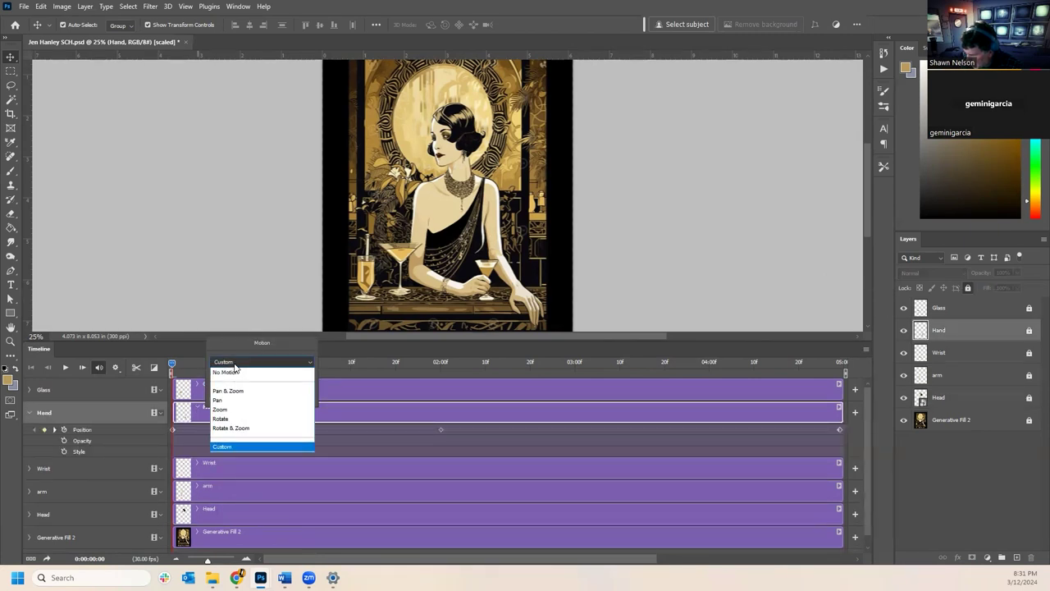
{"action": "left_click", "coordinate": [232, 419]}
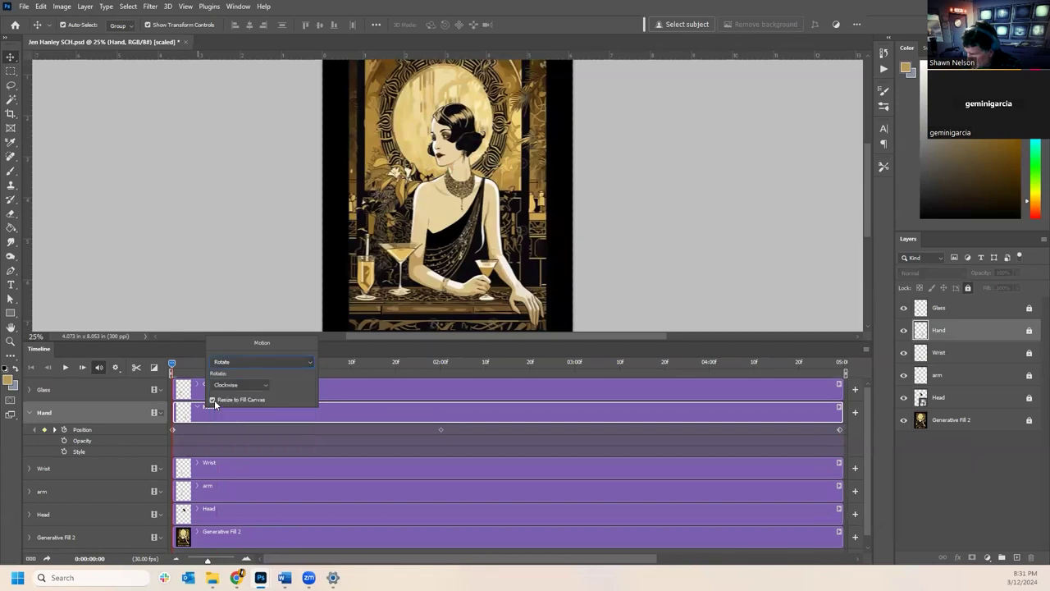
{"action": "left_click", "coordinate": [212, 399]}
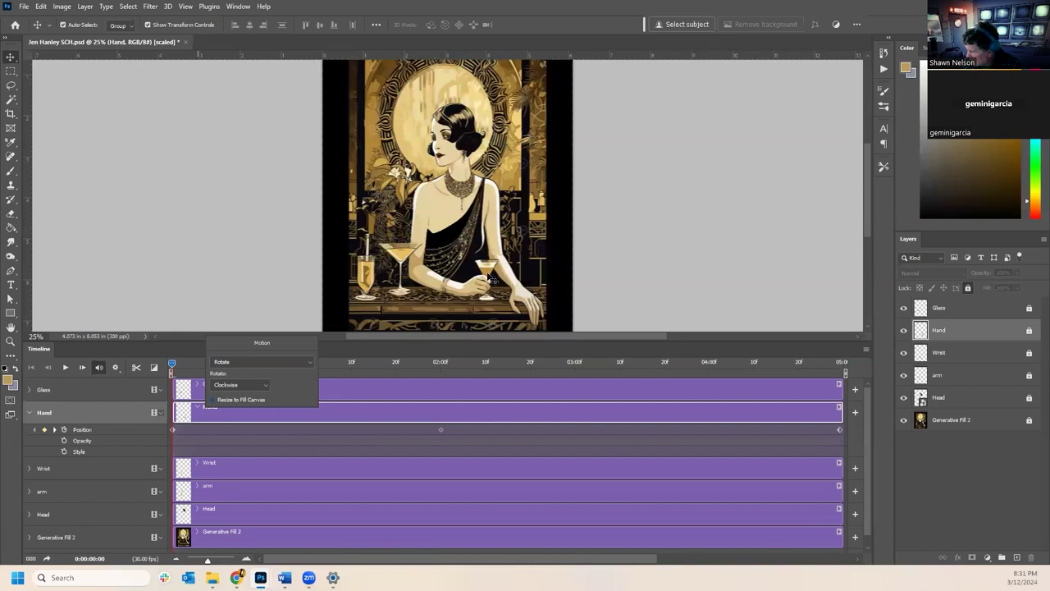
{"action": "left_click", "coordinate": [991, 330]}
{"action": "left_click", "coordinate": [968, 288]}
{"action": "left_click", "coordinate": [968, 288]}
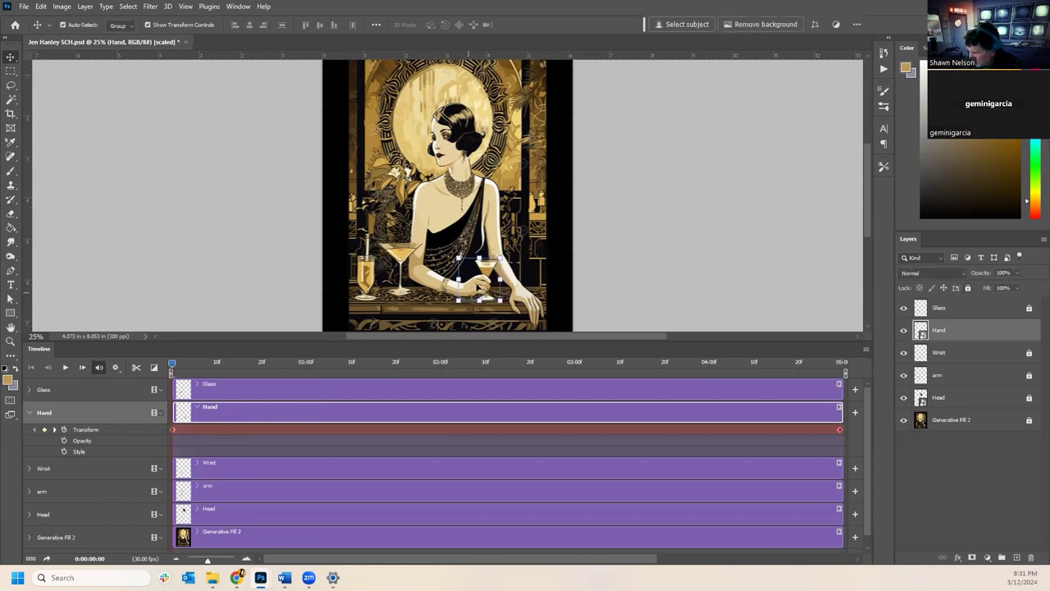
- At 0:00:02:00, raise the hand, tilt it to -23.07°, nudge it left and down, and commit
{"action": "left_click_drag", "start_coordinate": [194, 374], "coordinate": [292, 365]}
{"action": "mouse_move", "coordinate": [429, 438]}
{"action": "left_mouse_down"}
{"action": "mouse_move", "coordinate": [483, 435]}
{"action": "mouse_move", "coordinate": [440, 434]}
{"action": "left_mouse_up"}
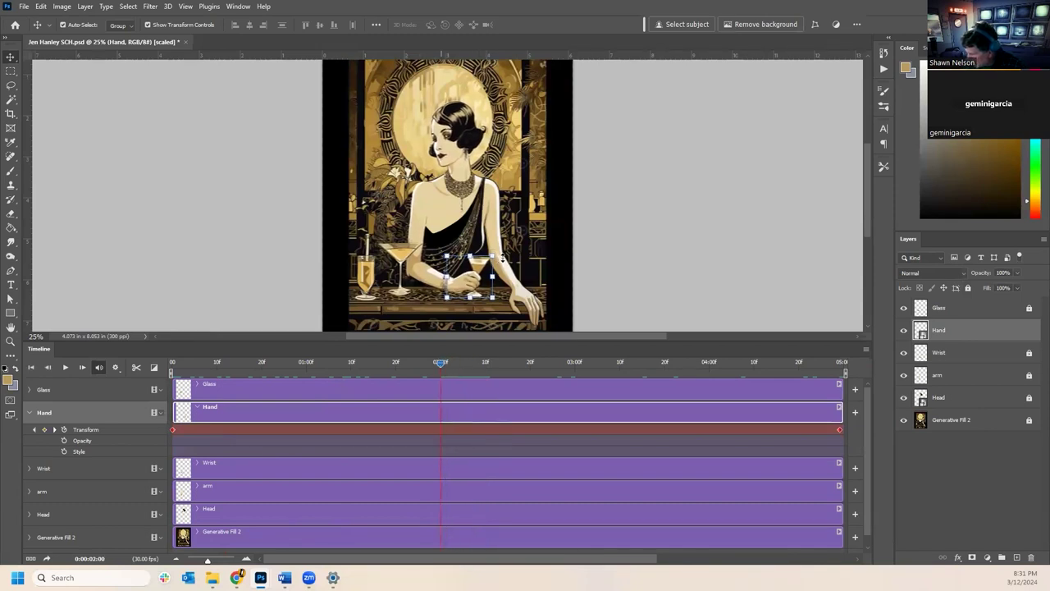
{"action": "key", "text": "ctrl+t"}
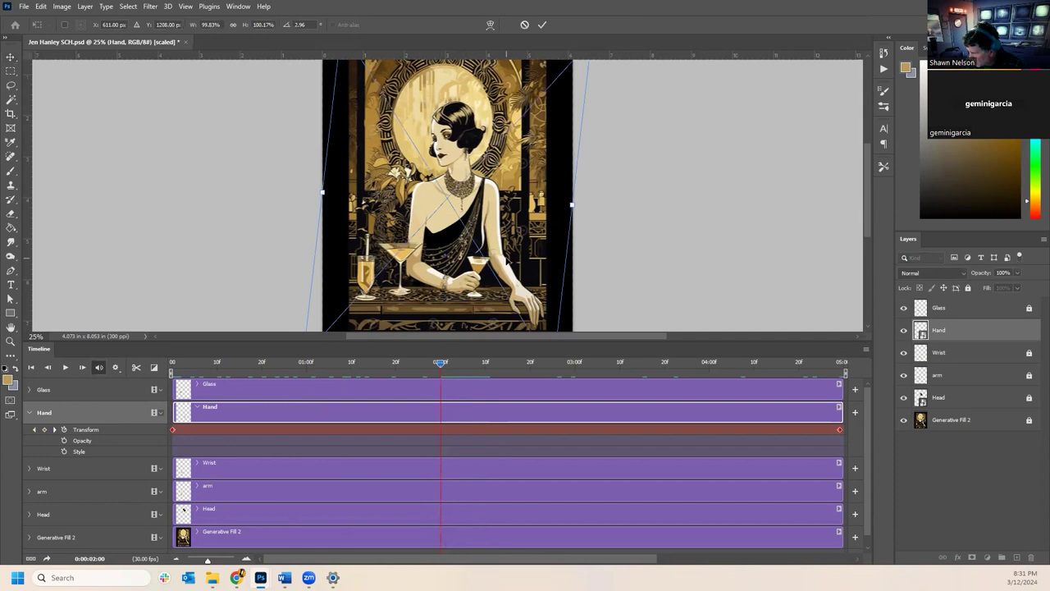
{"action": "left_click_drag", "start_coordinate": [508, 264], "coordinate": [510, 256]}
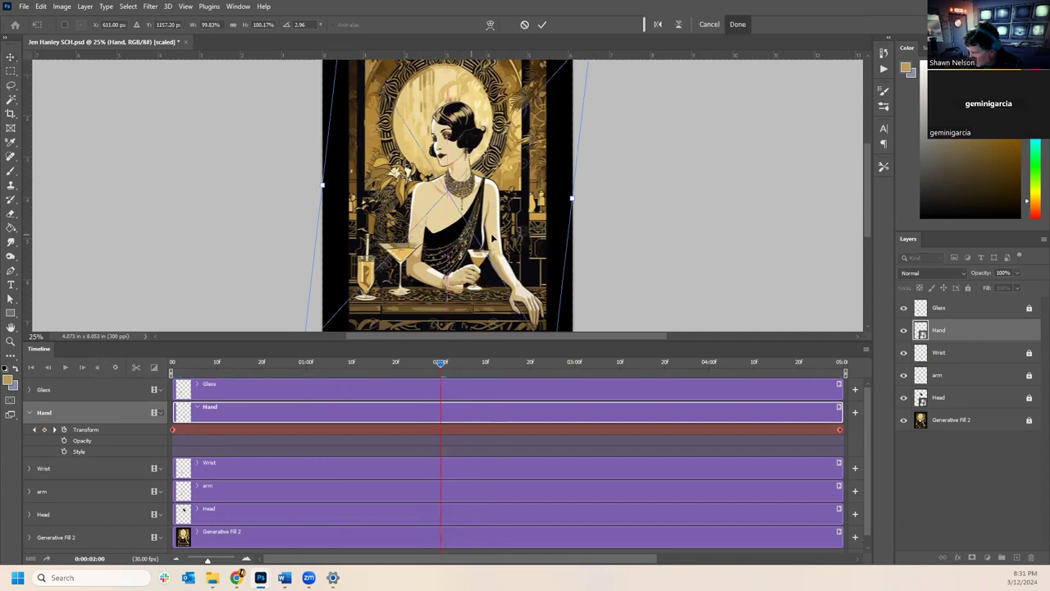
{"action": "scroll", "coordinate": [513, 253], "scroll_direction": "down", "scroll_amount": 3}
{"action": "left_click_drag", "start_coordinate": [563, 312], "coordinate": [643, 243]}
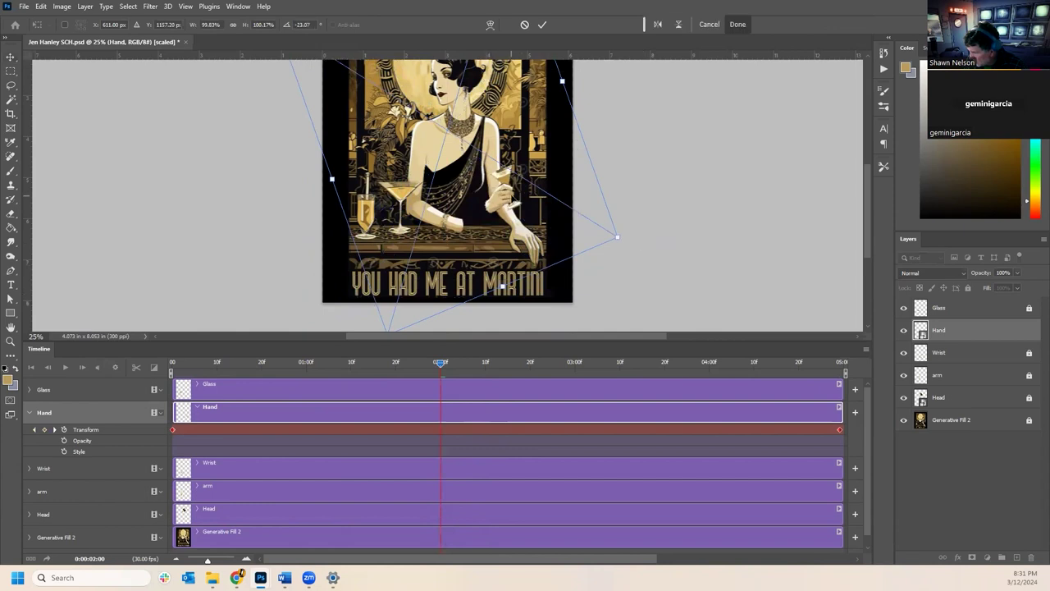
{"action": "left_click_drag", "start_coordinate": [509, 197], "coordinate": [481, 220]}
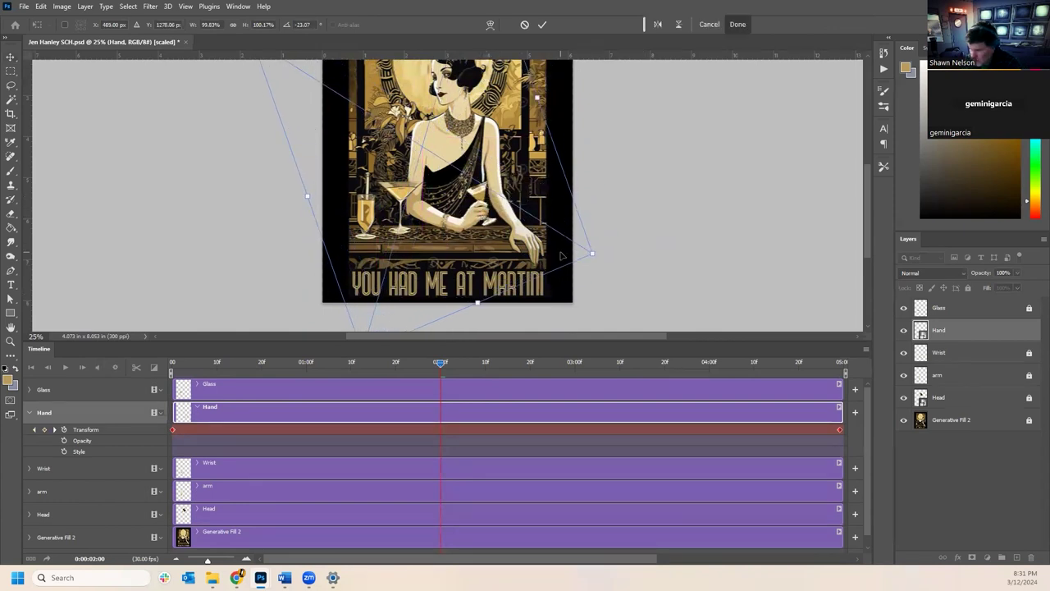
{"action": "key", "text": "Left"}
{"action": "key", "text": "Left"}
{"action": "key", "text": "Left"}
{"action": "key", "text": "Left"}
{"action": "key", "text": "Left"}
{"action": "key", "text": "Left"}
{"action": "key", "text": "Left"}
{"action": "key", "text": "Left"}
{"action": "key", "text": "Left"}
{"action": "key", "text": "Left"}
{"action": "key", "text": "Left"}
{"action": "key", "text": "Left"}
{"action": "key", "text": "Down"}
{"action": "key", "text": "Down"}
{"action": "key", "text": "Down"}
{"action": "key", "text": "Down"}
{"action": "key", "text": "Down"}
{"action": "key", "text": "Down"}
{"action": "key", "text": "Down"}
{"action": "key", "text": "Down"}
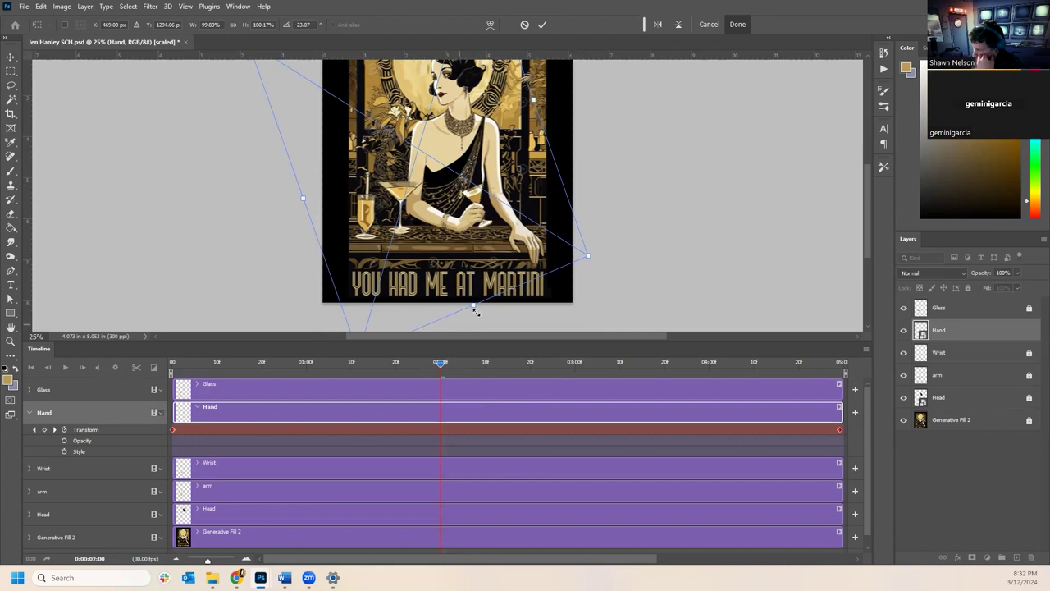
{"action": "left_click", "coordinate": [543, 25]}
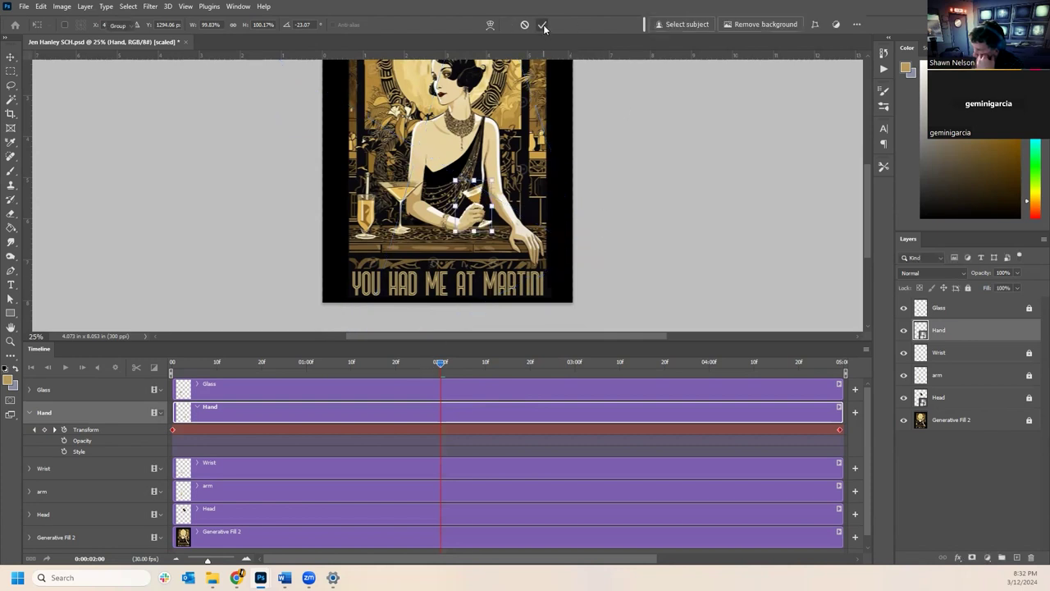
- Preview the hand animation and pick the Hand layer from its artwork at the last frame
{"action": "left_click", "coordinate": [606, 249]}
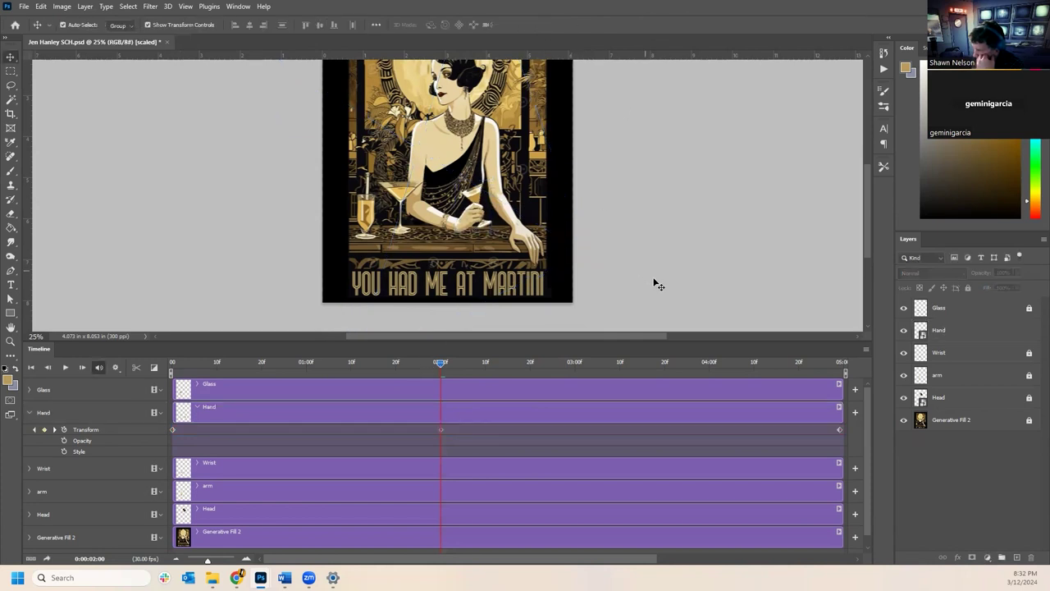
{"action": "key", "text": "space"}
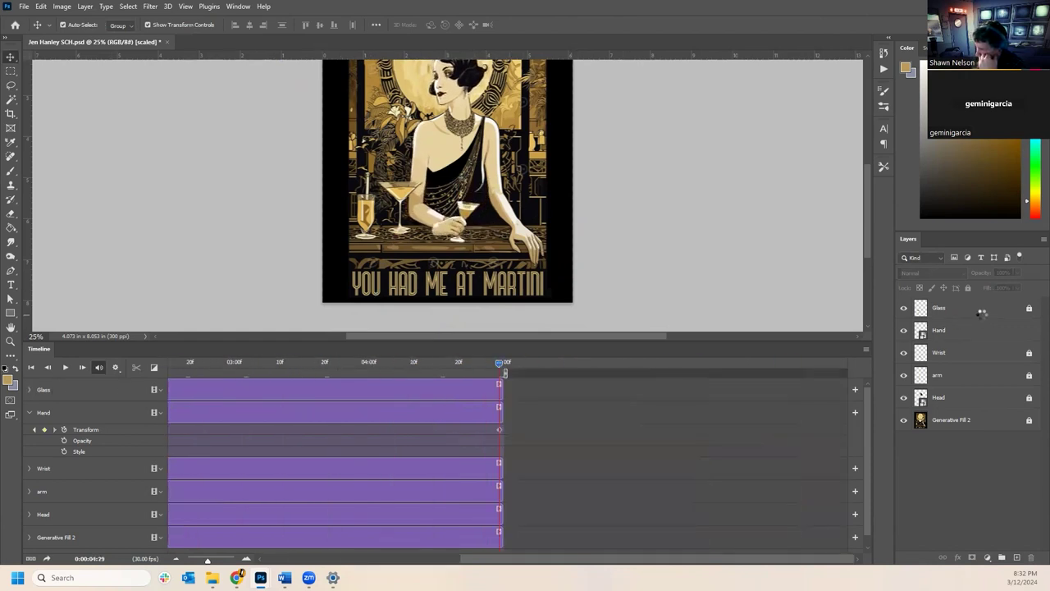
{"action": "left_click_drag", "start_coordinate": [460, 235], "coordinate": [484, 232]}
- Tilt the hand to −2.21° at 0:00:04:29, nudge it down, commit, then replay from the start
{"action": "key", "text": "ctrl+t"}
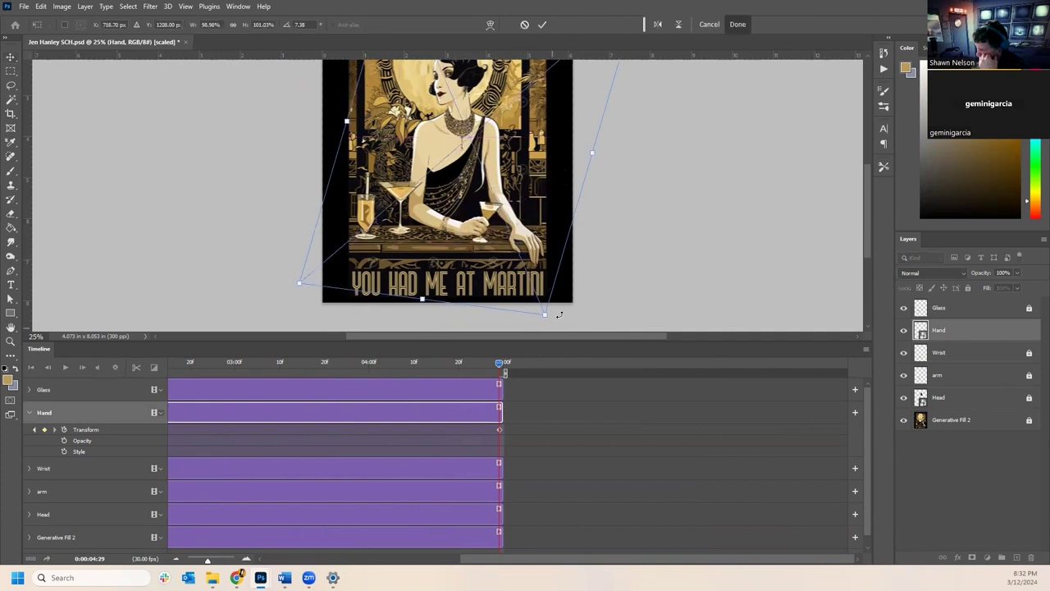
{"action": "left_click_drag", "start_coordinate": [560, 313], "coordinate": [611, 287]}
{"action": "left_click_drag", "start_coordinate": [491, 227], "coordinate": [479, 225]}
{"action": "key", "text": "Down"}
{"action": "key", "text": "Down"}
{"action": "key", "text": "Down"}
{"action": "key", "text": "Down"}
{"action": "key", "text": "Down"}
{"action": "key", "text": "Down"}
{"action": "key", "text": "Down"}
{"action": "key", "text": "Down"}
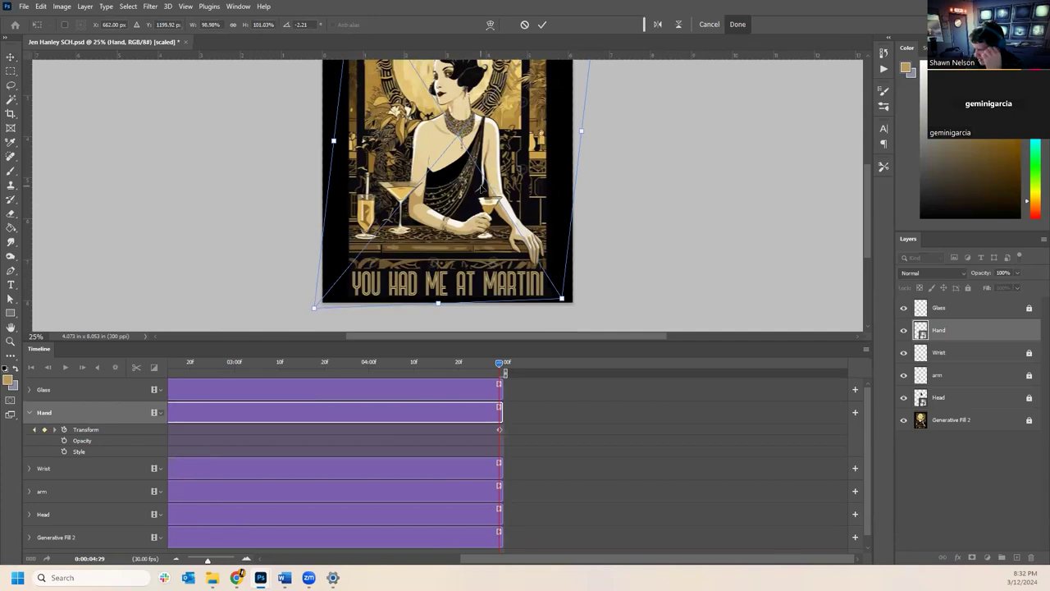
{"action": "key", "text": "Return"}
{"action": "left_click", "coordinate": [632, 225]}
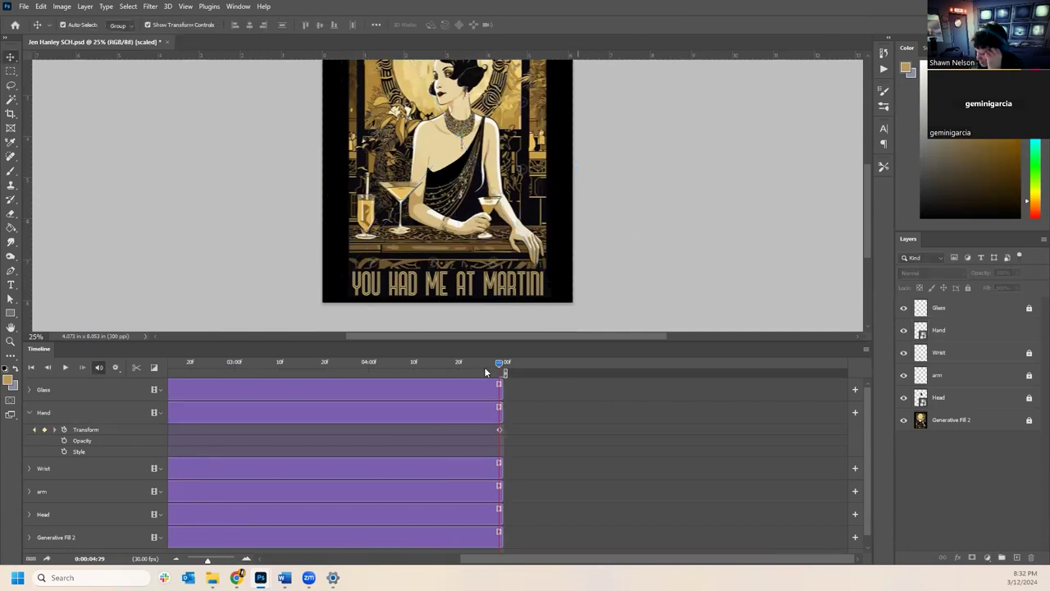
{"action": "left_click_drag", "start_coordinate": [497, 364], "coordinate": [172, 364]}
{"action": "key", "text": "space"}
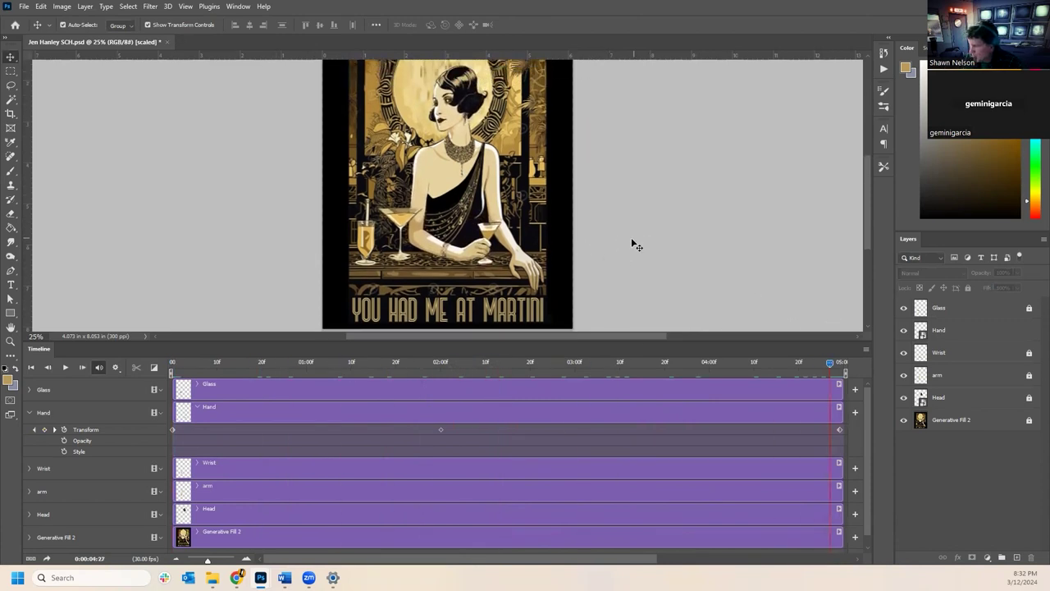
{"action": "left_click", "coordinate": [66, 366]}
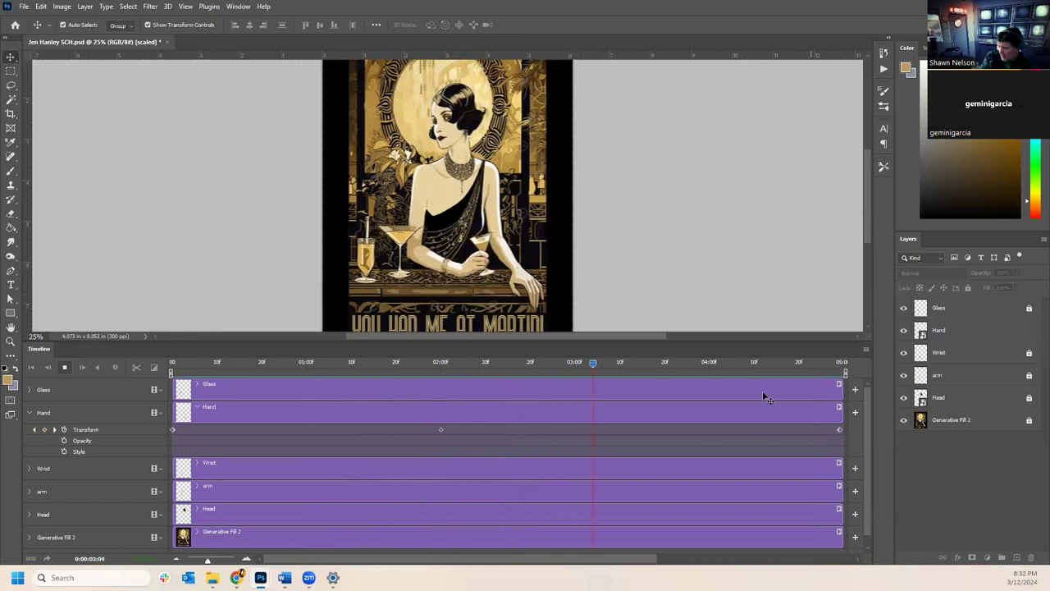
{"action": "key", "text": "space"}
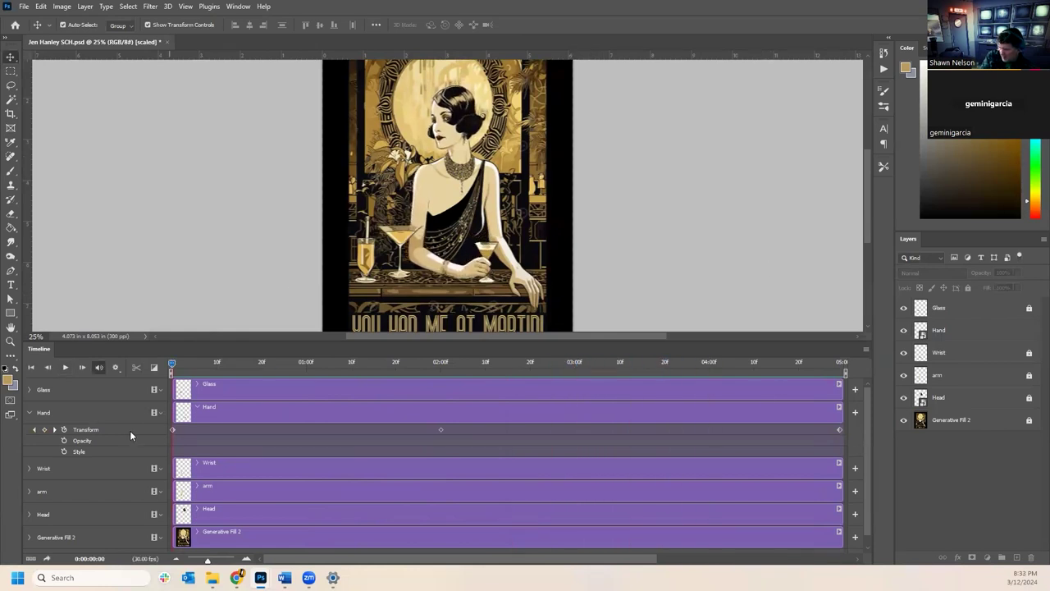
- Copy the Hand's first Transform keyframe, paste it at the track end 0:00:04:29, then rewind
{"action": "left_click", "coordinate": [172, 427]}
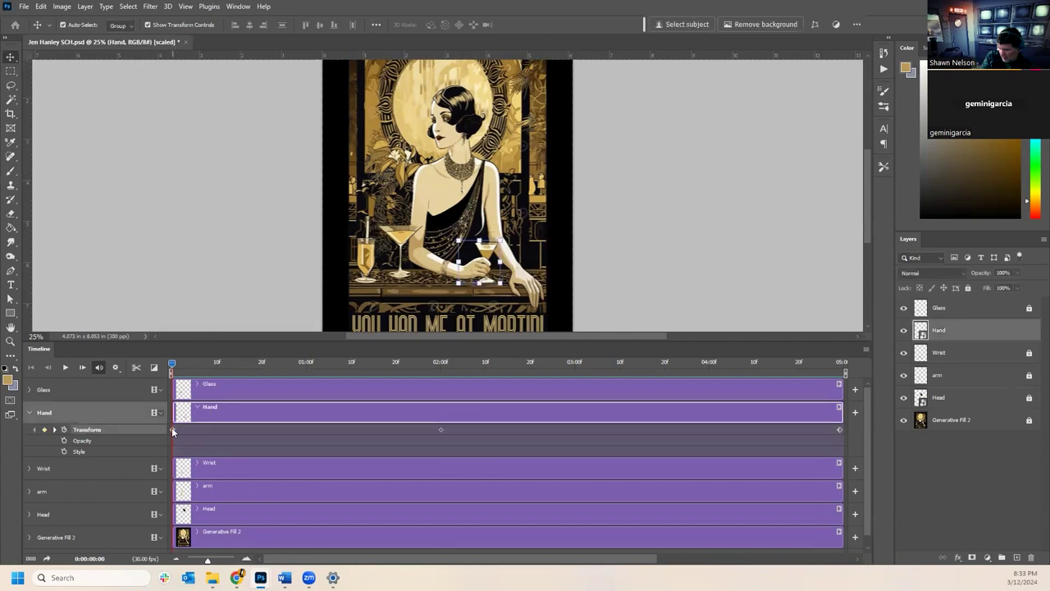
{"action": "right_click", "coordinate": [171, 430]}
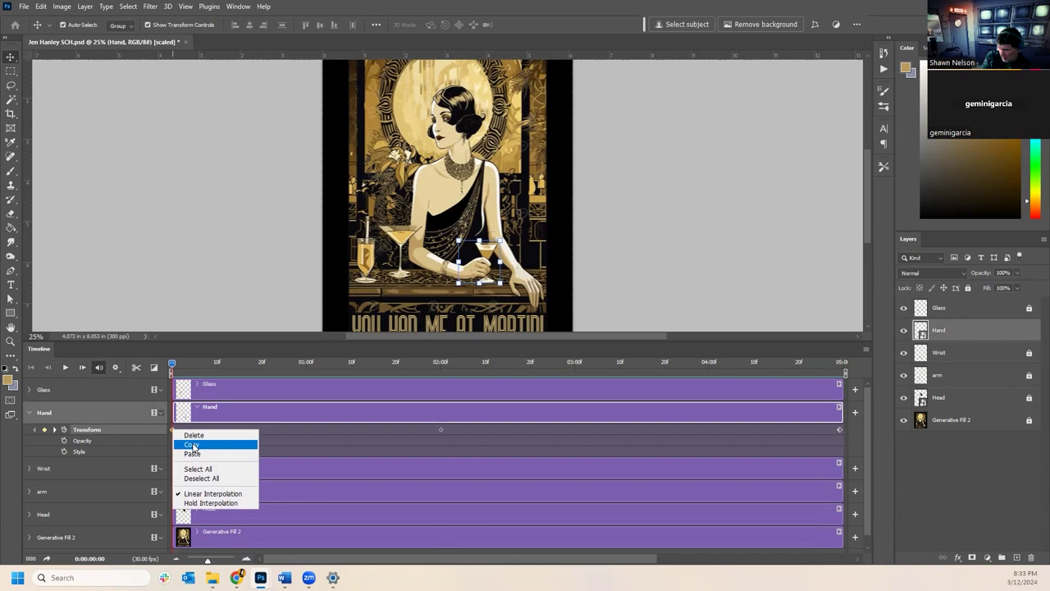
{"action": "left_click", "coordinate": [192, 445]}
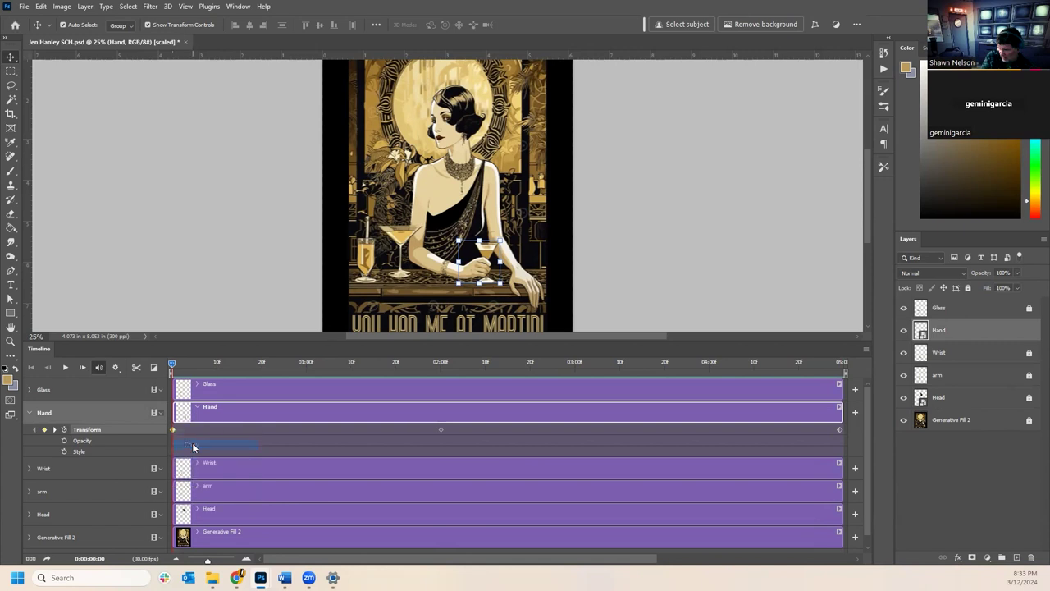
{"action": "right_click", "coordinate": [844, 430]}
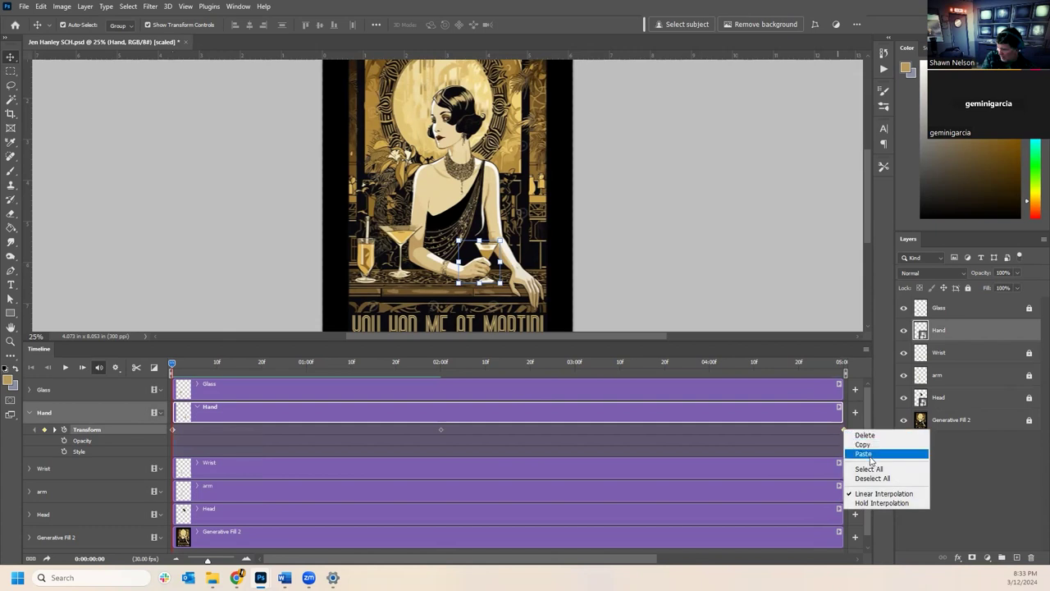
{"action": "left_click", "coordinate": [867, 455]}
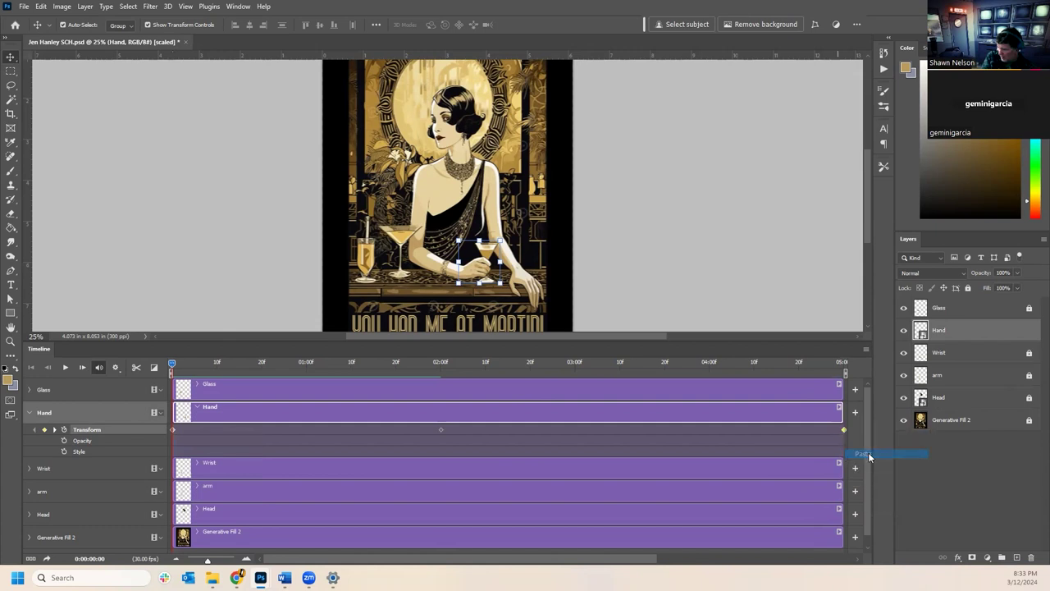
{"action": "left_click", "coordinate": [838, 365]}
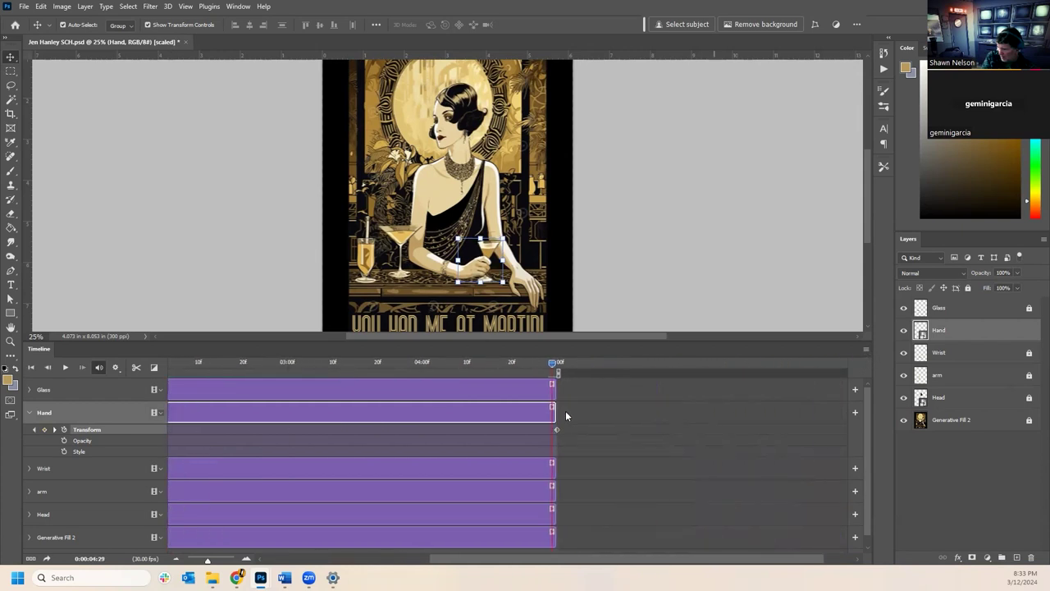
{"action": "left_click", "coordinate": [556, 428]}
{"action": "left_click_drag", "start_coordinate": [550, 366], "coordinate": [845, 415]}
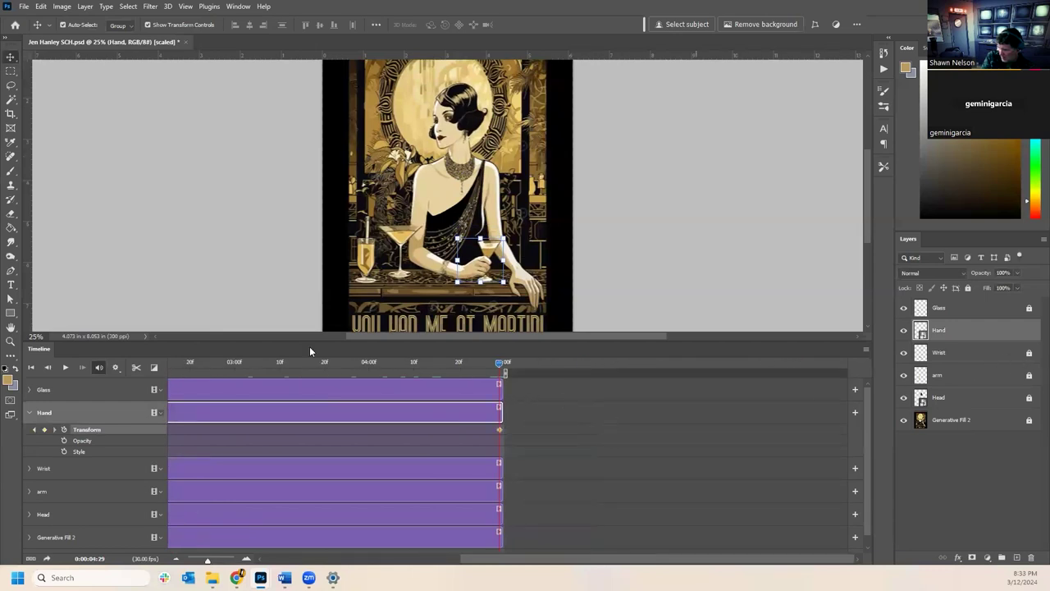
- Play the looping hand animation and stop it near the end of the timeline
{"action": "key", "text": "space"}
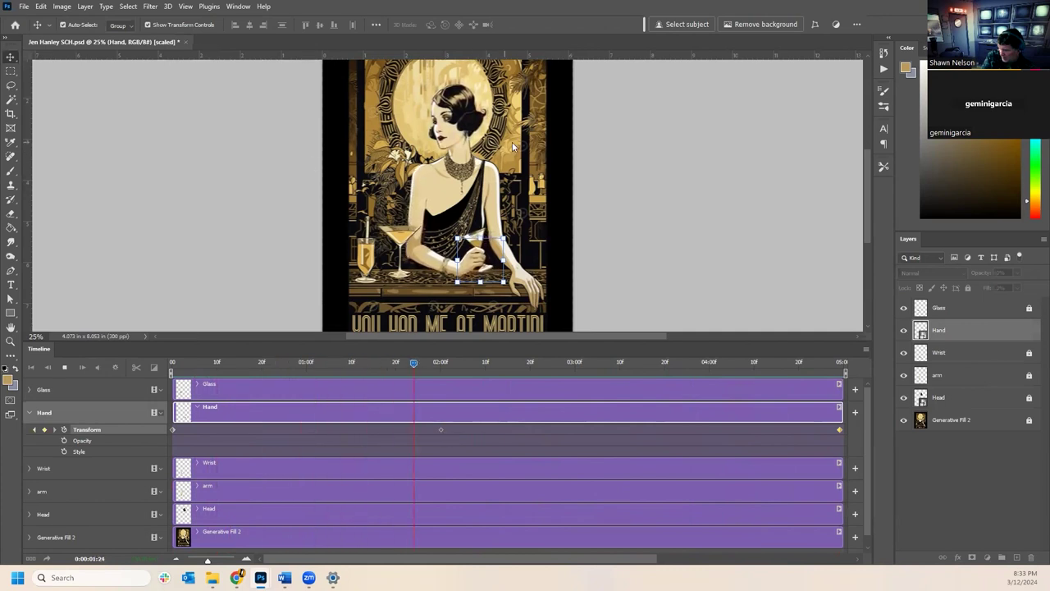
{"action": "left_click", "coordinate": [837, 363]}
{"action": "left_click_drag", "start_coordinate": [840, 364], "coordinate": [886, 367]}
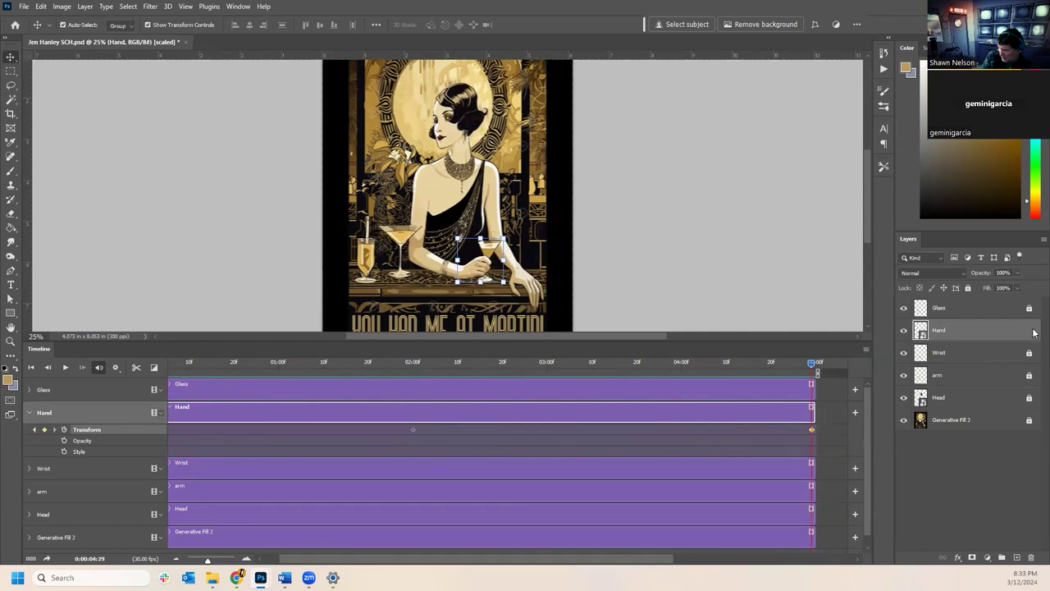
- Unlock the Head layer and zoom the timeline out to fit the whole clip
{"action": "left_click", "coordinate": [1028, 397]}
{"action": "left_click", "coordinate": [960, 401]}
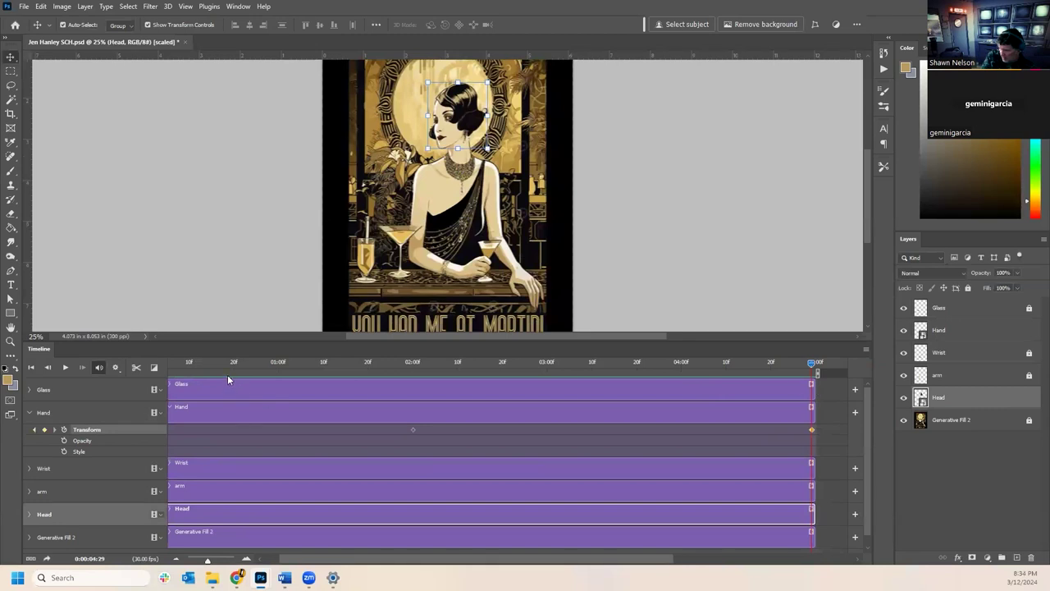
{"action": "left_click", "coordinate": [302, 556]}
{"action": "mouse_move", "coordinate": [207, 562]}
{"action": "left_mouse_down"}
{"action": "mouse_move", "coordinate": [191, 562]}
{"action": "mouse_move", "coordinate": [202, 565]}
{"action": "left_mouse_up"}
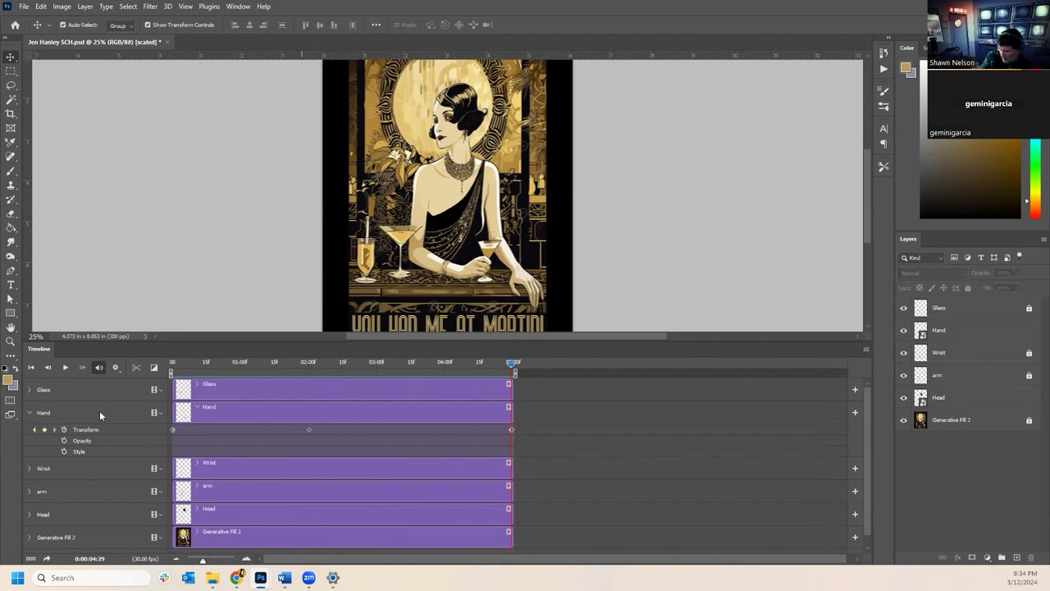
- Expand the Head layer's animated properties and copy its first Transform keyframe
{"action": "left_click", "coordinate": [27, 416]}
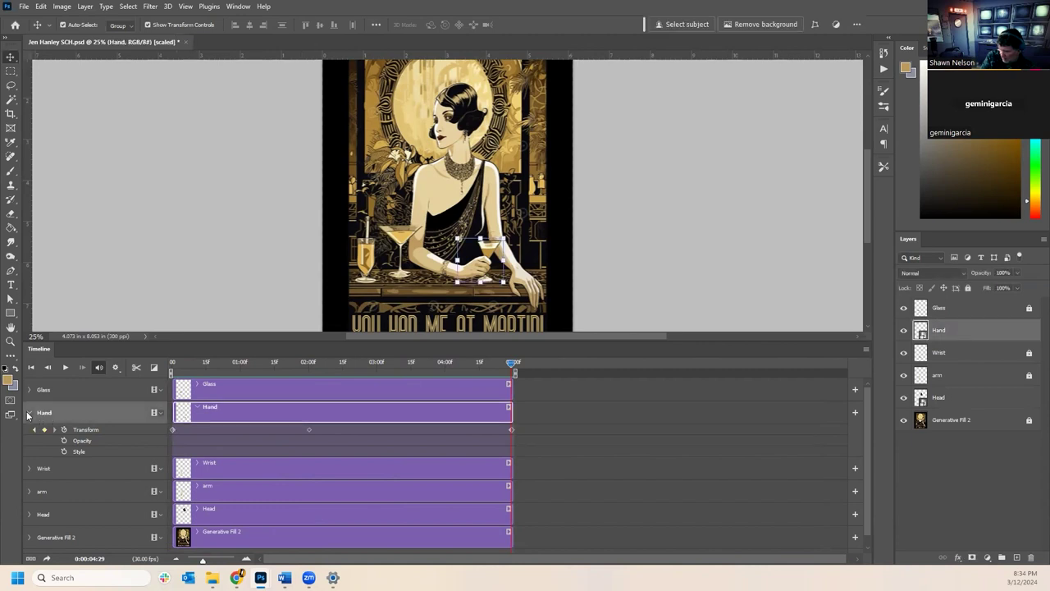
{"action": "left_click", "coordinate": [28, 518]}
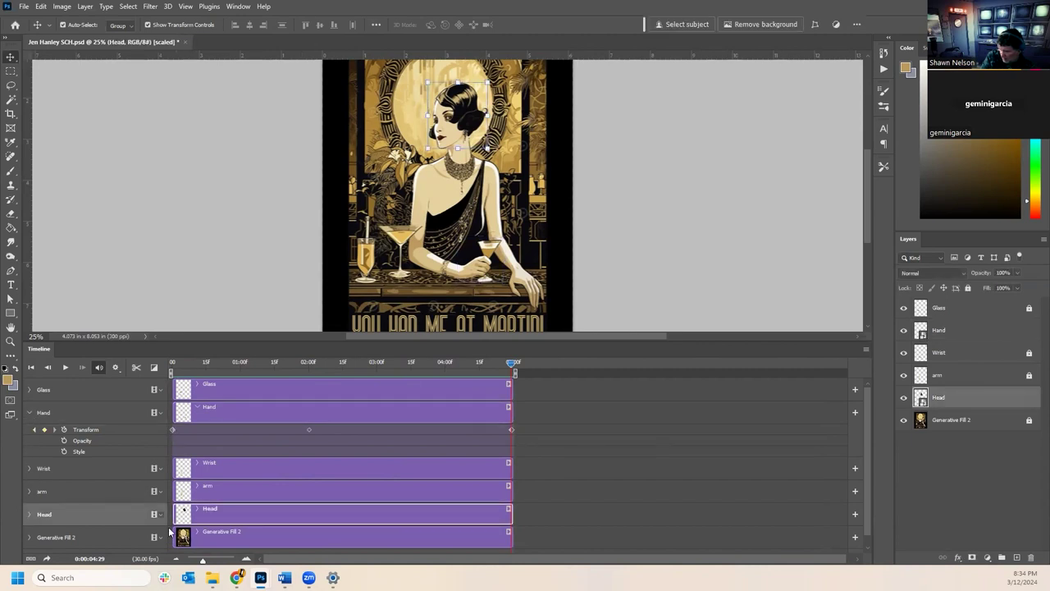
{"action": "left_click", "coordinate": [30, 517]}
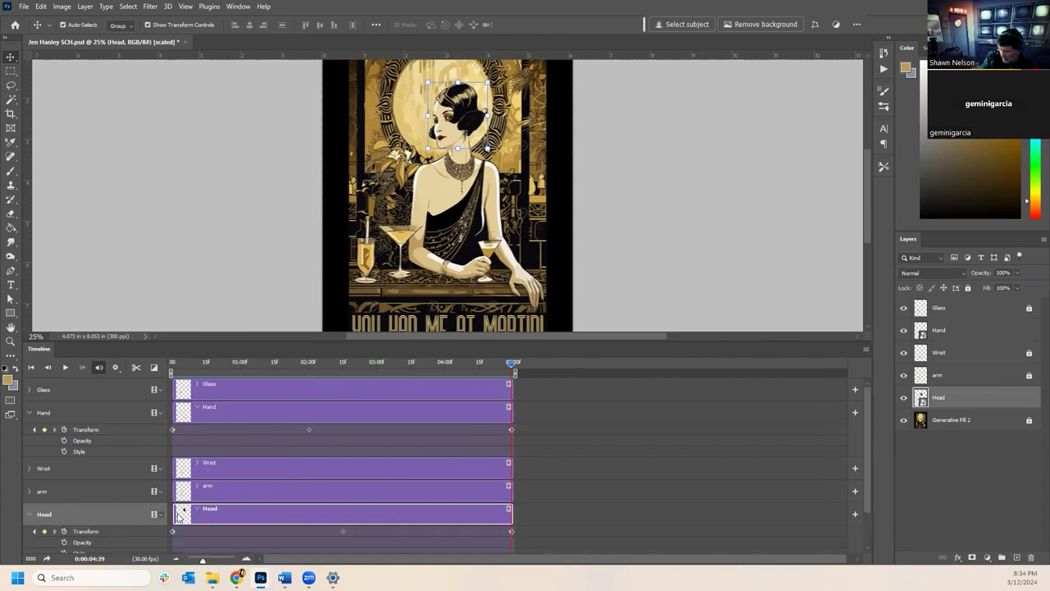
{"action": "scroll", "coordinate": [223, 508], "scroll_direction": "down", "scroll_amount": 1}
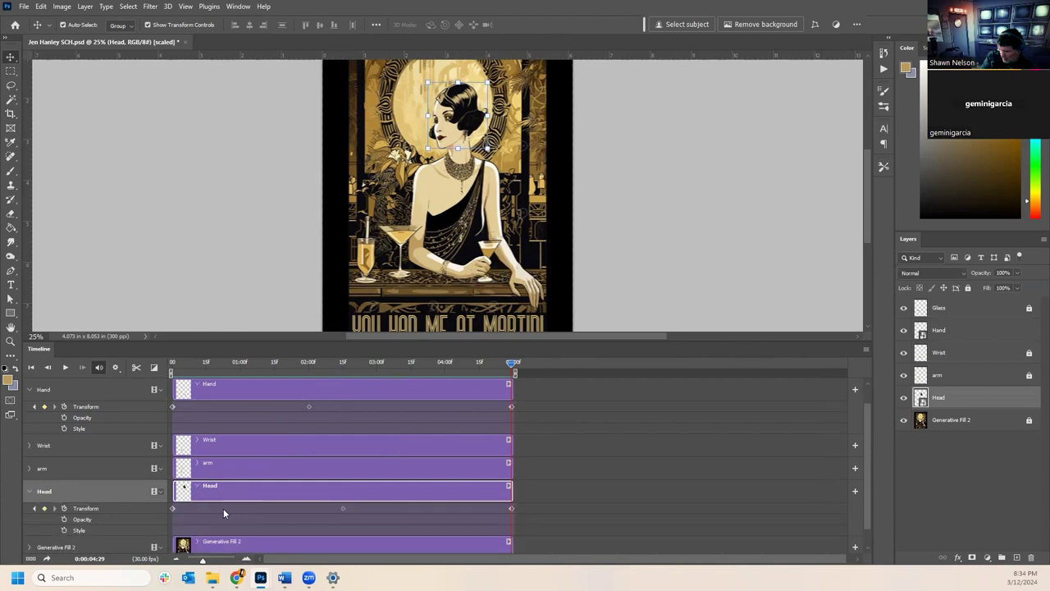
{"action": "left_click", "coordinate": [173, 509]}
{"action": "right_click", "coordinate": [172, 509]}
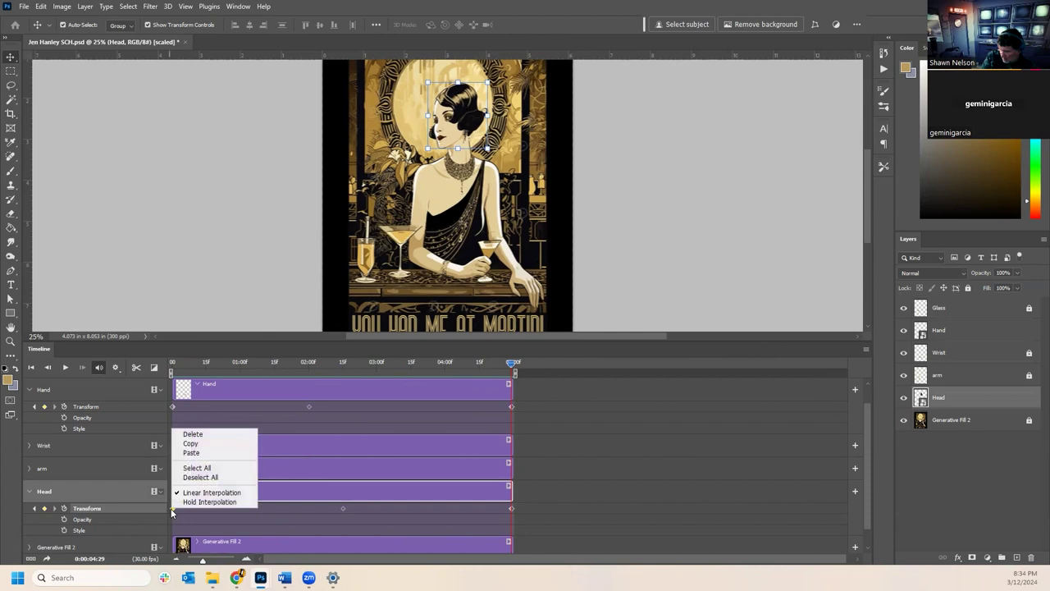
{"action": "left_click", "coordinate": [195, 444]}
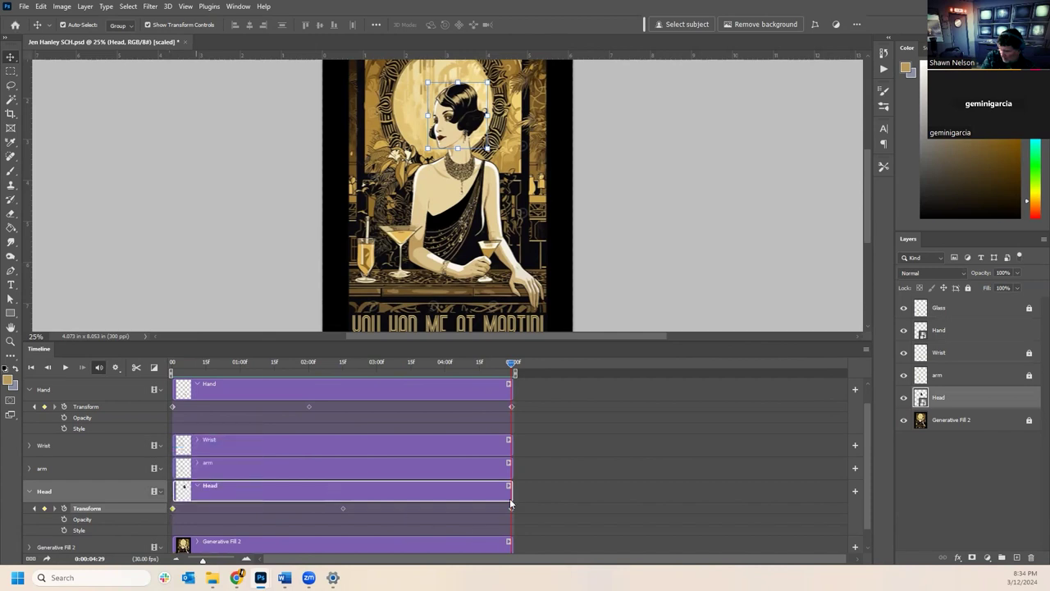
- Paste the head's starting pose onto its end keyframe, undo a stray keyframe move, and scrub back
{"action": "key", "text": "ctrl+v"}
{"action": "right_click", "coordinate": [514, 507]}
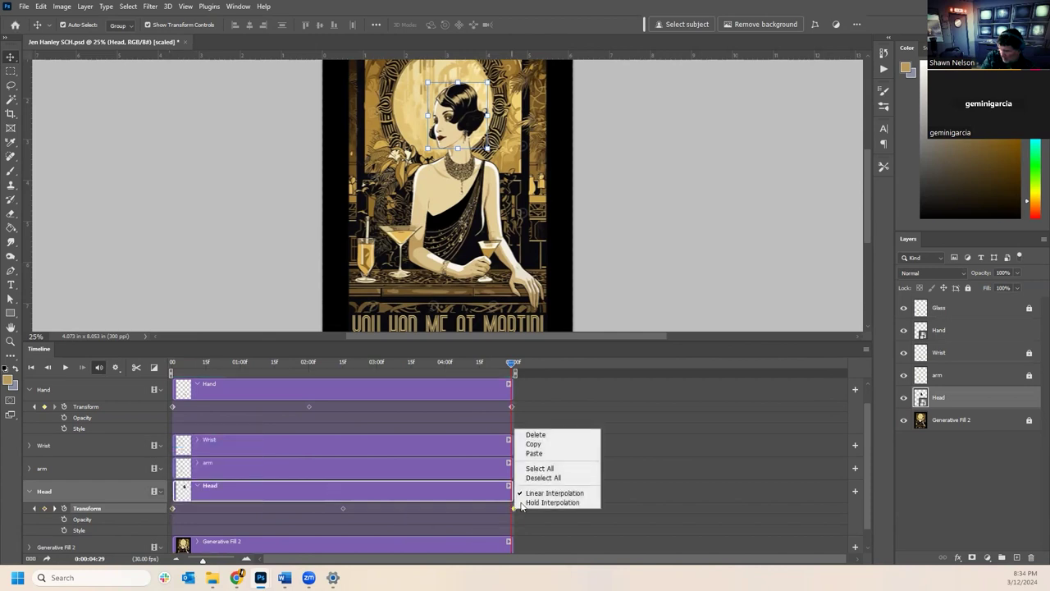
{"action": "left_click", "coordinate": [533, 452]}
{"action": "left_click_drag", "start_coordinate": [513, 507], "coordinate": [550, 507]}
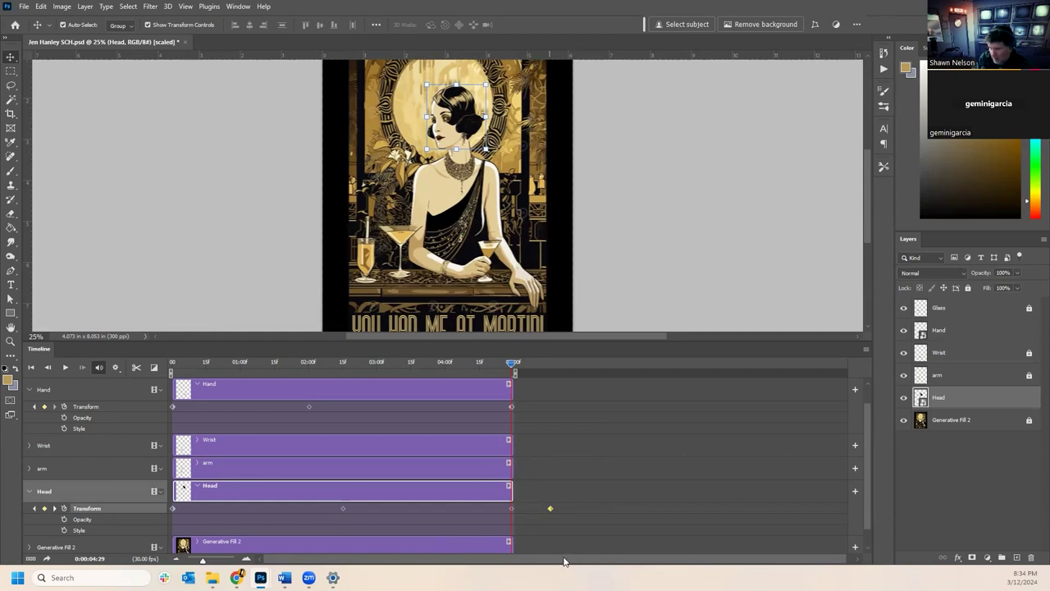
{"action": "key", "text": "ctrl+z"}
{"action": "left_click_drag", "start_coordinate": [512, 371], "coordinate": [367, 366]}
{"action": "left_click_drag", "start_coordinate": [273, 351], "coordinate": [343, 349]}
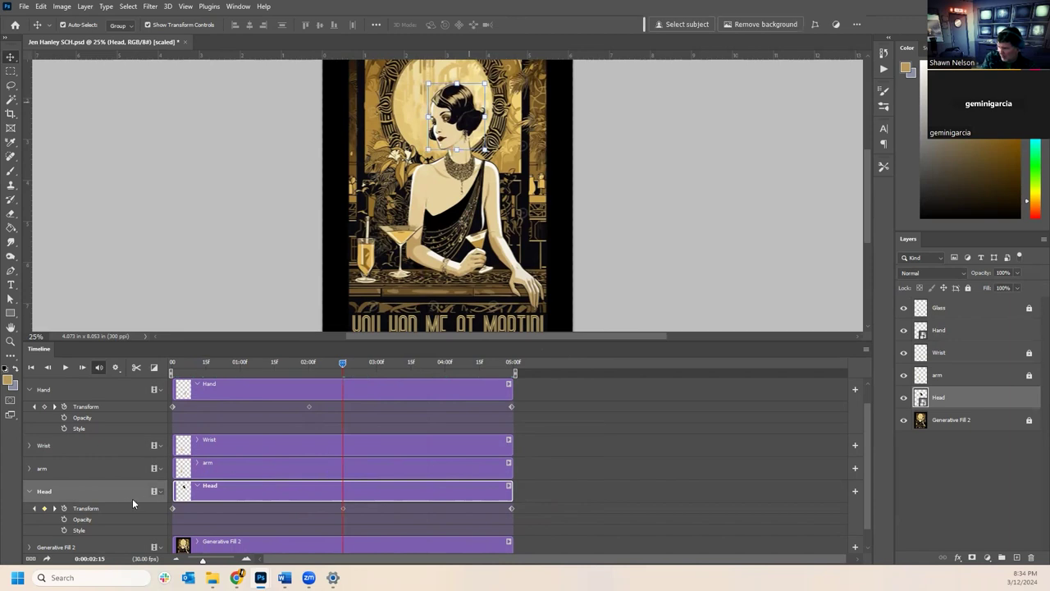
{"action": "left_click", "coordinate": [172, 364]}
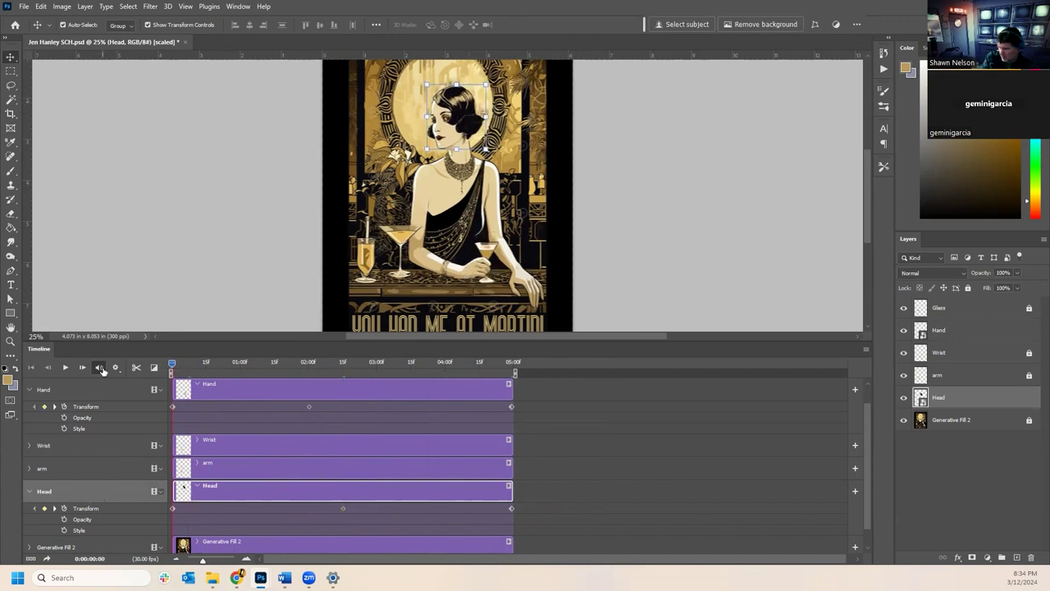
{"action": "key", "text": "space"}
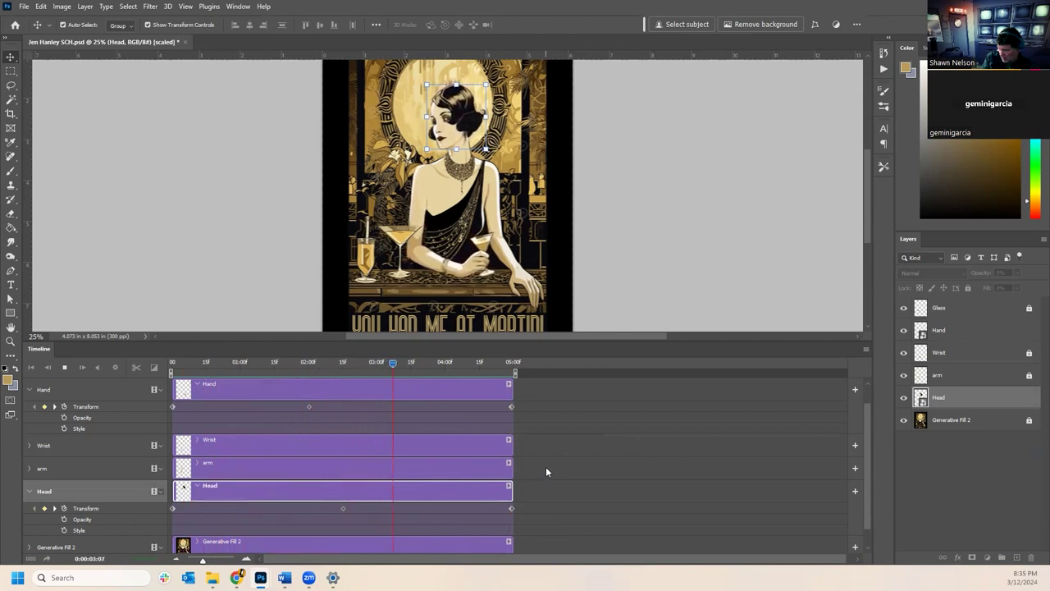
- Stop playback, delete the head's last keyframe, and copy its first Transform keyframe
{"action": "left_click", "coordinate": [270, 362]}
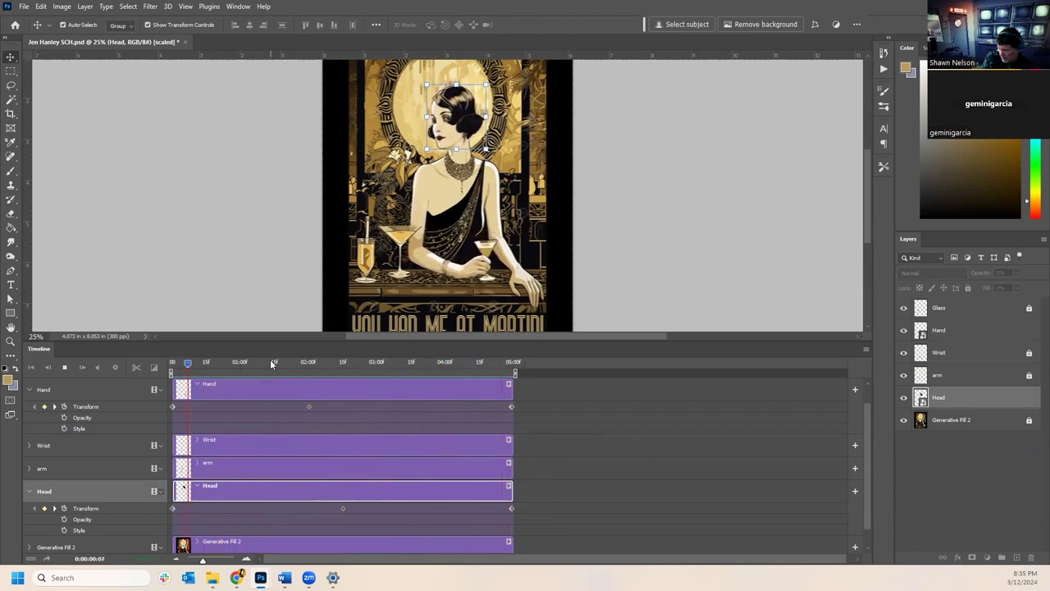
{"action": "left_click", "coordinate": [510, 508]}
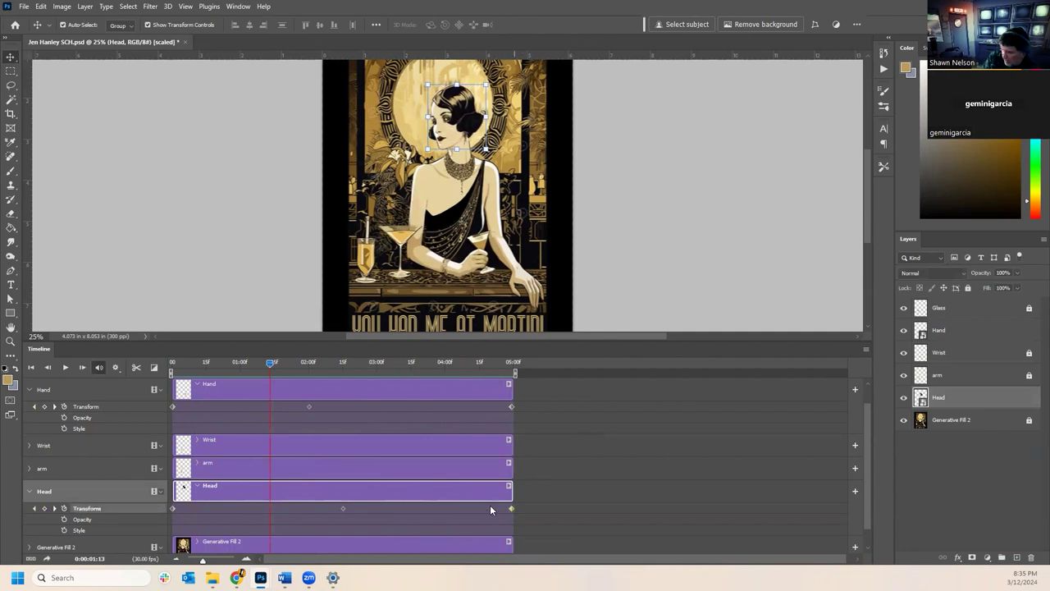
{"action": "key", "text": "Delete"}
{"action": "left_click", "coordinate": [173, 508]}
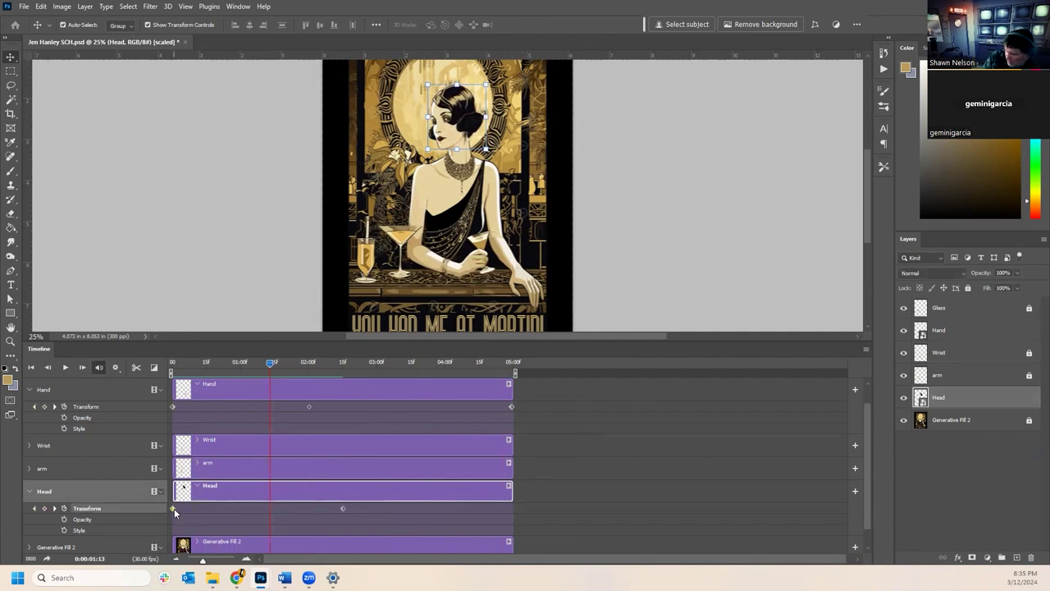
{"action": "right_click", "coordinate": [174, 508]}
{"action": "left_click", "coordinate": [194, 444]}
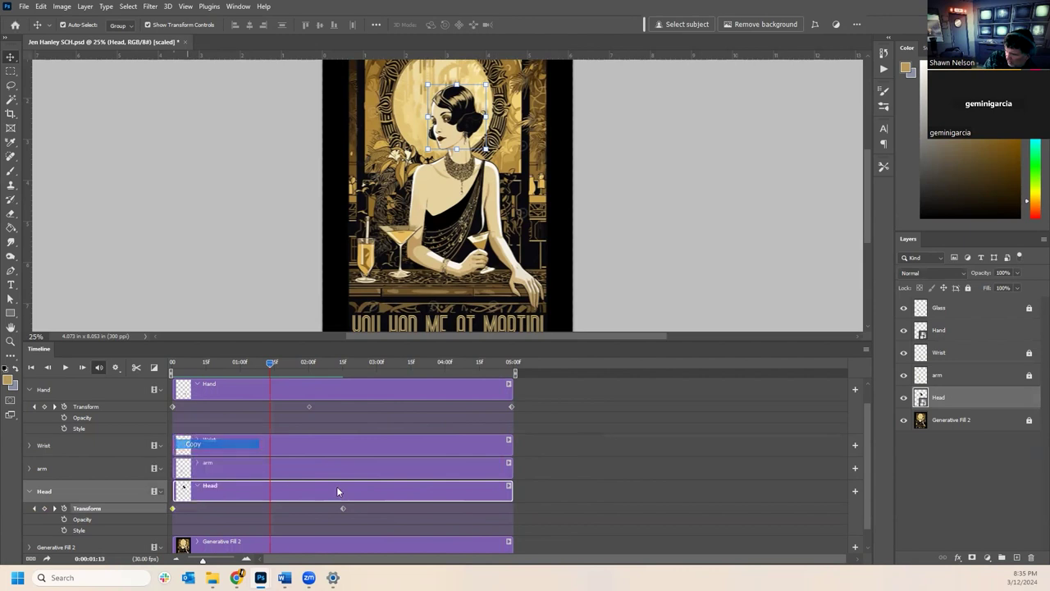
- Add a Head keyframe near 4:15, paste the starting pose into it, drag it to the clip end, and preview
{"action": "left_click", "coordinate": [477, 363]}
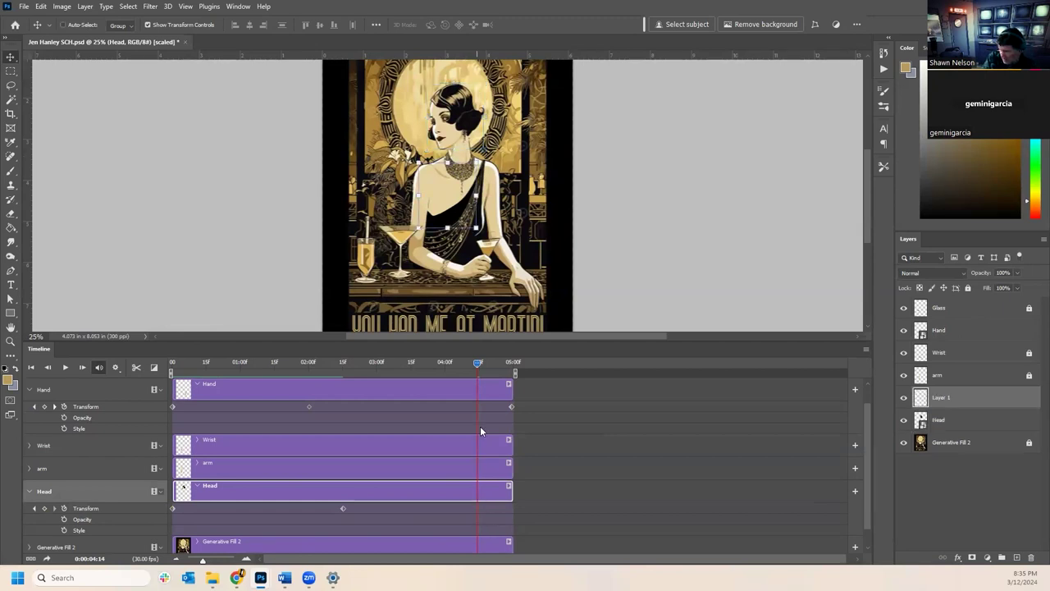
{"action": "key", "text": "ctrl+v"}
{"action": "key", "text": "ctrl+z"}
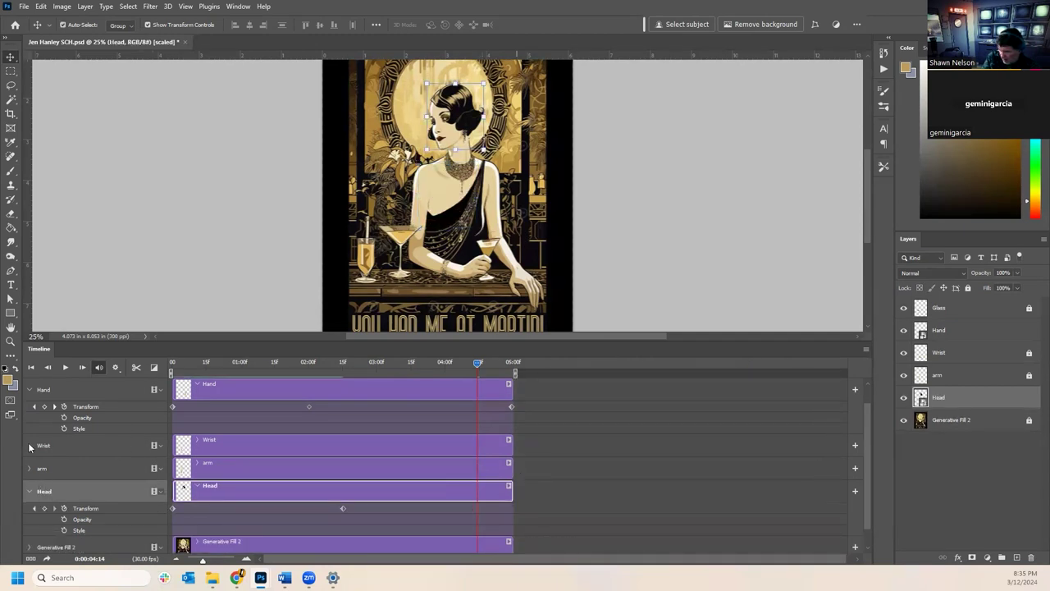
{"action": "left_click", "coordinate": [44, 508]}
{"action": "right_click", "coordinate": [476, 507]}
{"action": "left_click", "coordinate": [508, 452]}
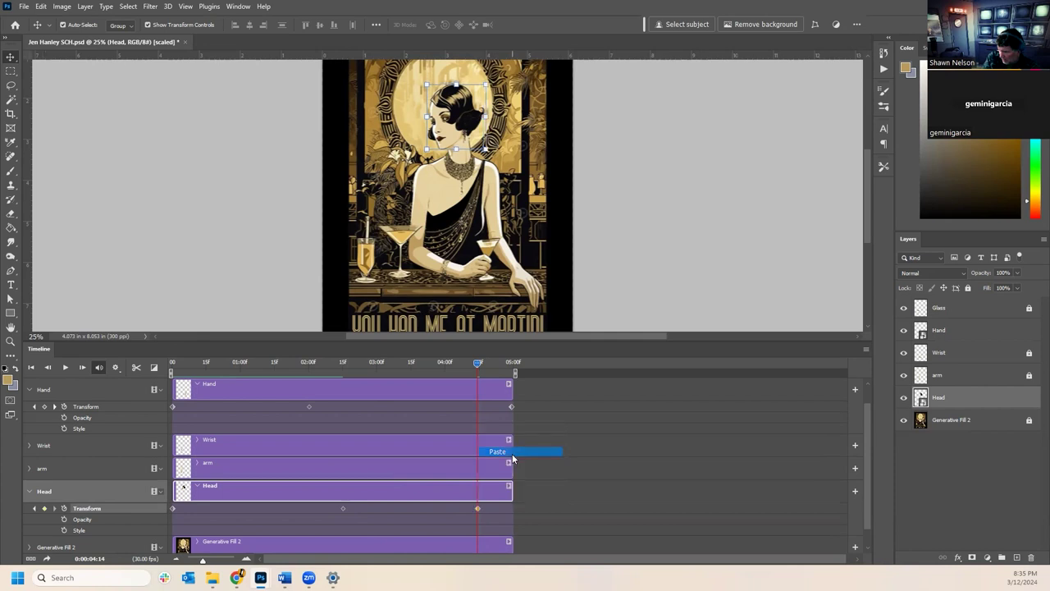
{"action": "left_click_drag", "start_coordinate": [479, 506], "coordinate": [514, 509]}
{"action": "key", "text": "space"}
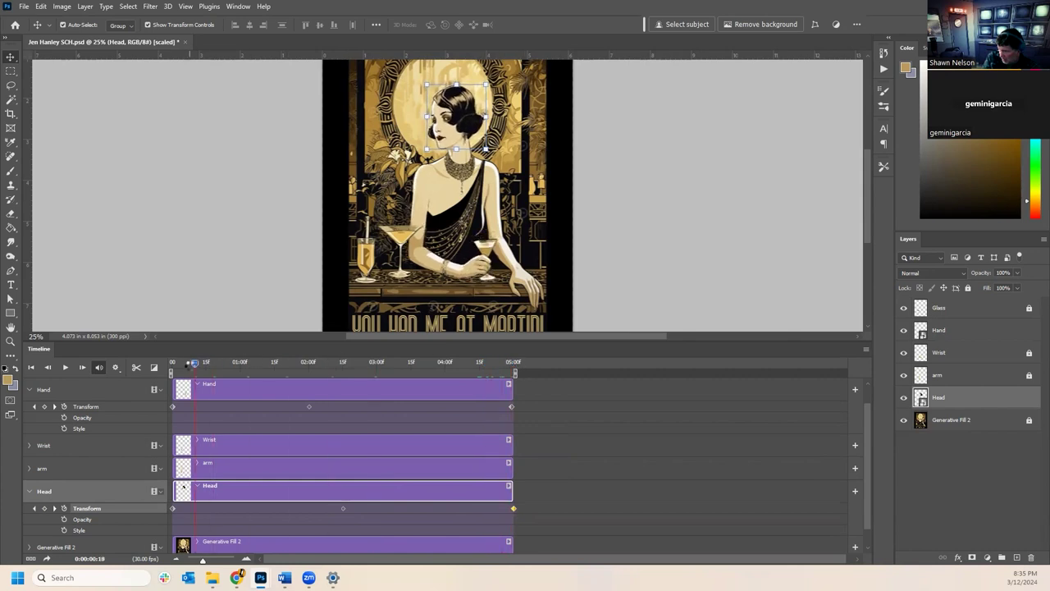
{"action": "key", "text": "space"}
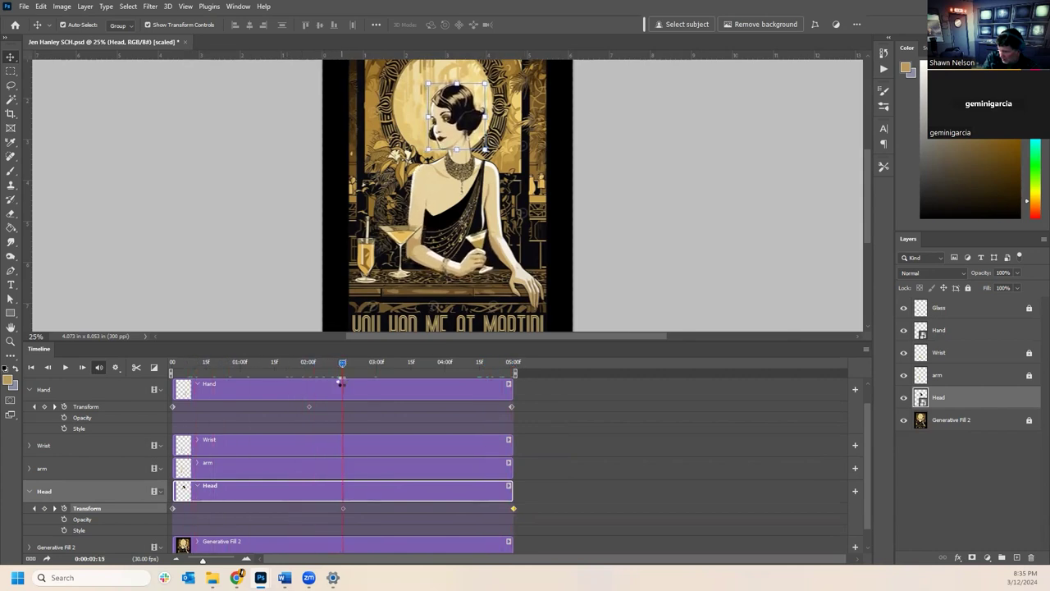
- Rotate the head to -9.15° and widen it to 100.93% at the midpoint keyframe, then scrub to preview
{"action": "left_click", "coordinate": [342, 507]}
{"action": "key", "text": "ctrl+t"}
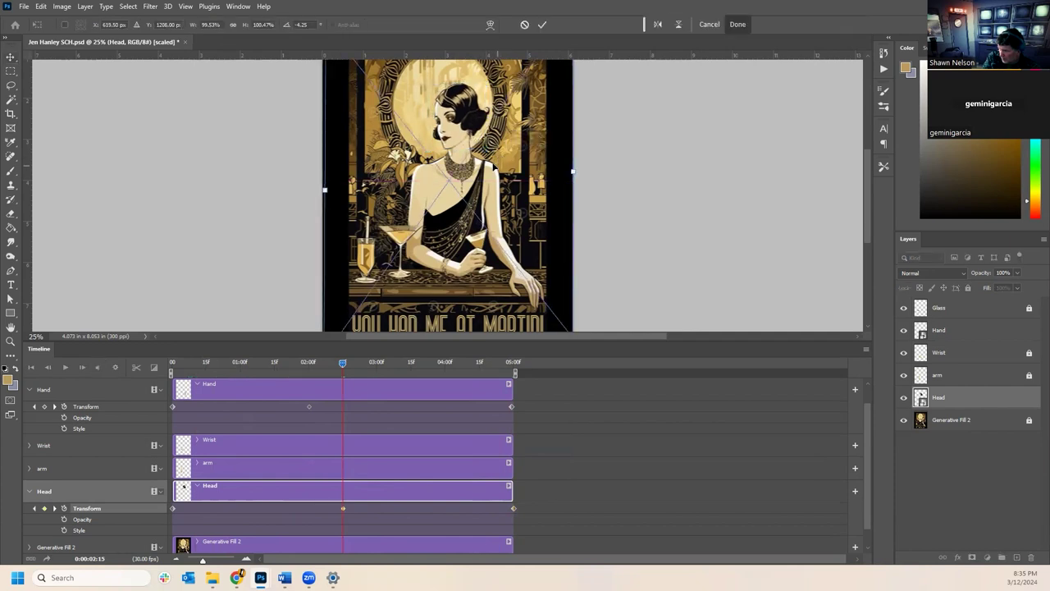
{"action": "left_click_drag", "start_coordinate": [587, 209], "coordinate": [587, 222]}
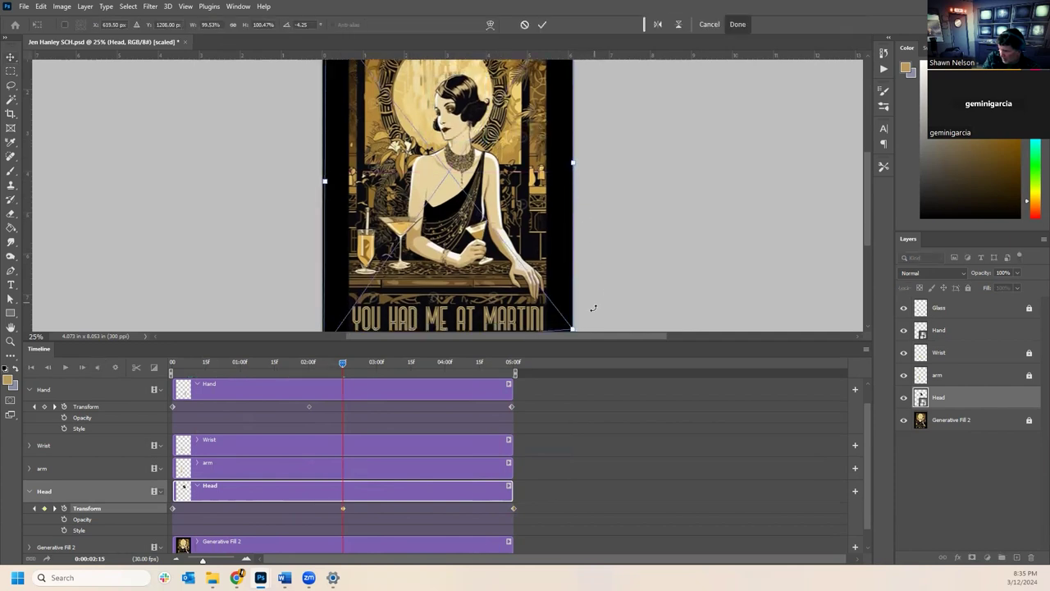
{"action": "left_click_drag", "start_coordinate": [589, 323], "coordinate": [607, 298]}
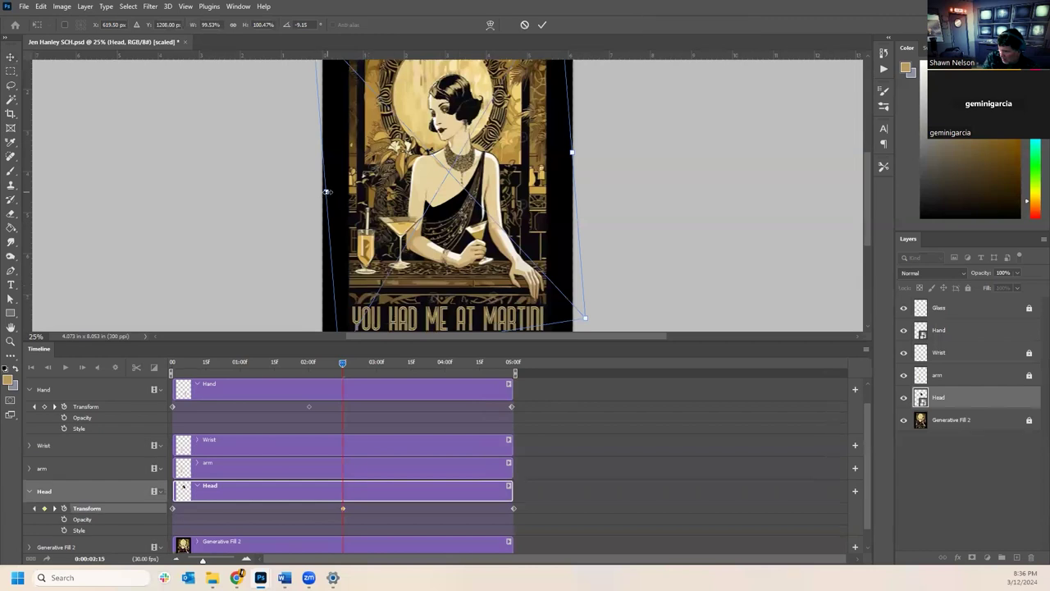
{"action": "left_click_drag", "start_coordinate": [327, 192], "coordinate": [324, 192]}
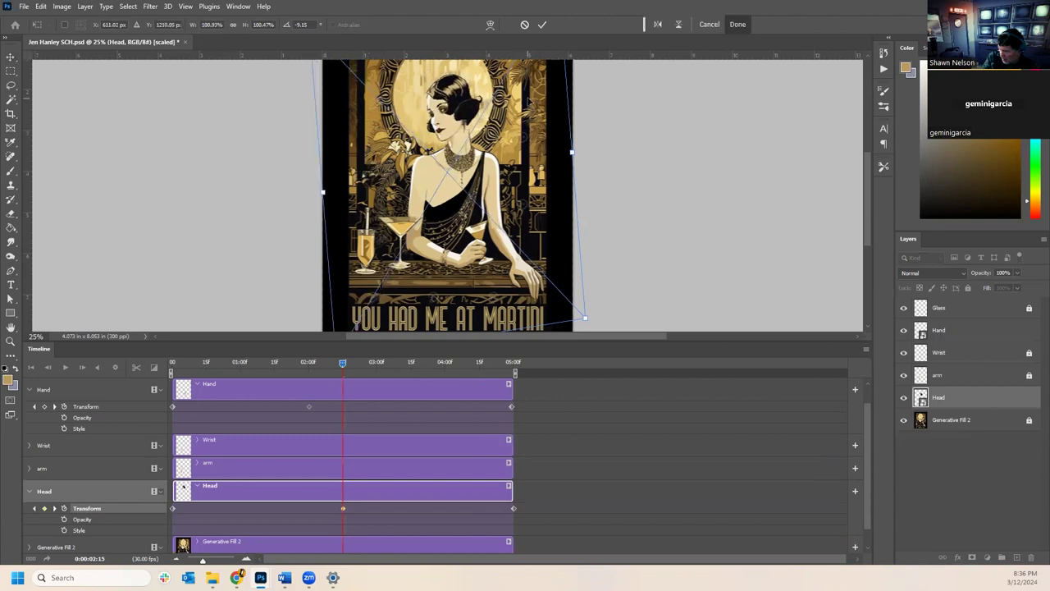
{"action": "left_click", "coordinate": [542, 23]}
{"action": "left_click", "coordinate": [703, 203]}
{"action": "left_click_drag", "start_coordinate": [327, 367], "coordinate": [217, 367]}
{"action": "left_click_drag", "start_coordinate": [280, 388], "coordinate": [574, 382]}
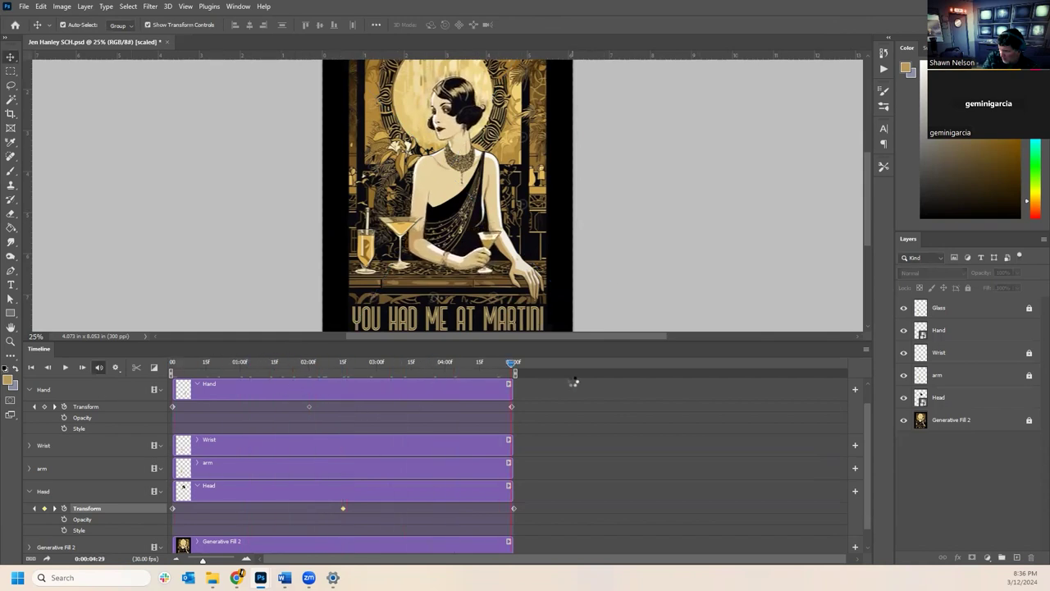
- Save the poster document and open Render Video from the Timeline panel menu
{"action": "left_click", "coordinate": [24, 6]}
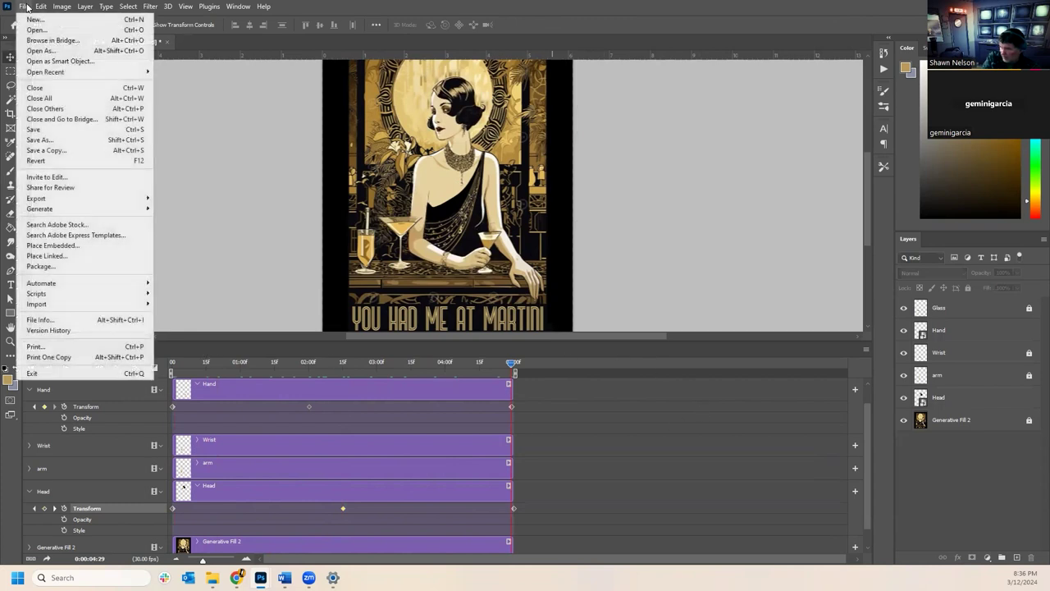
{"action": "left_click", "coordinate": [35, 140]}
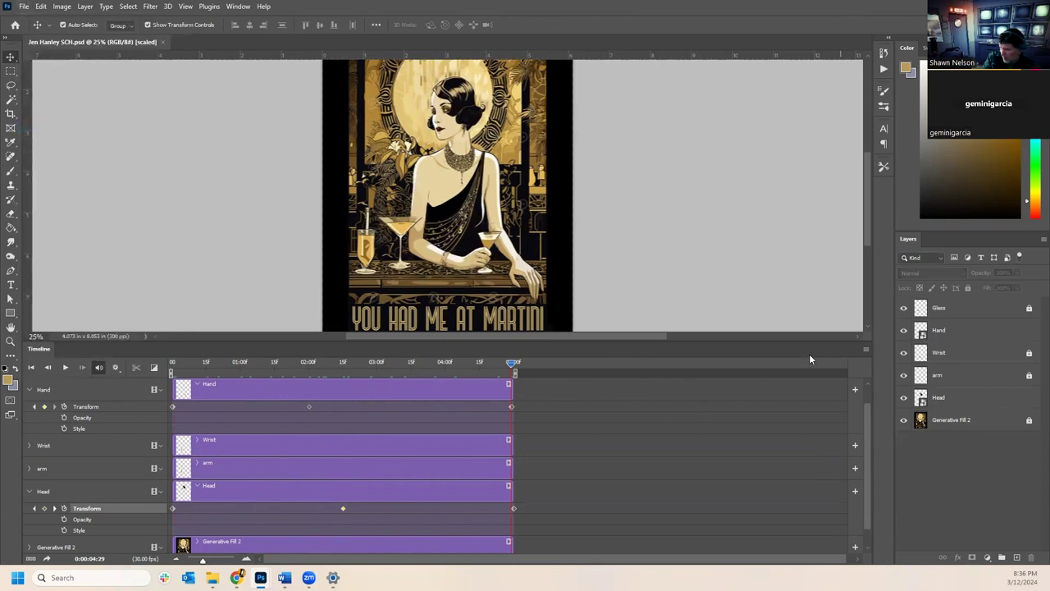
{"action": "left_click", "coordinate": [865, 351]}
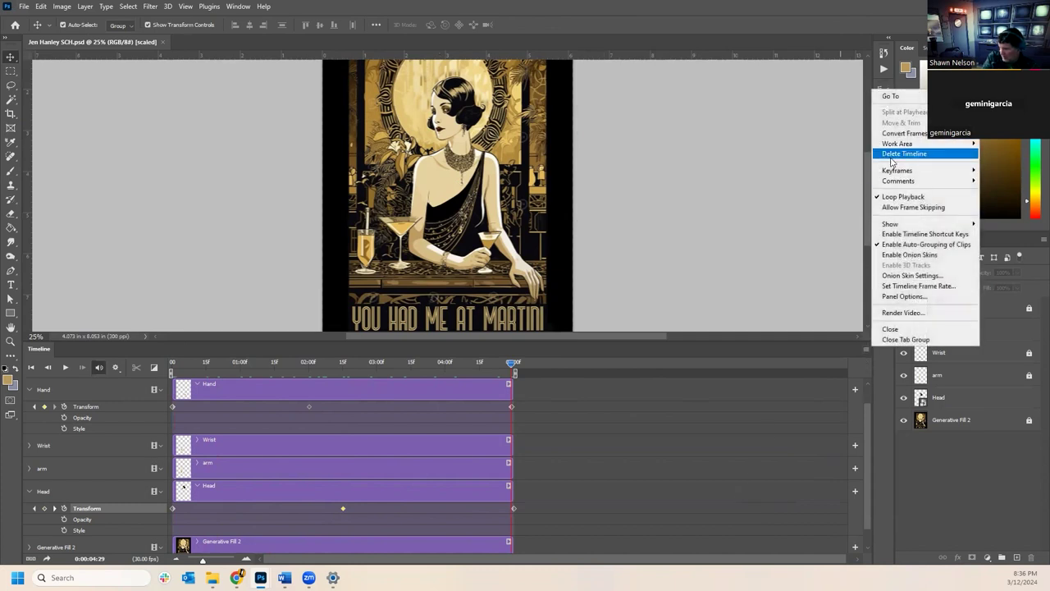
{"action": "left_click", "coordinate": [912, 314]}
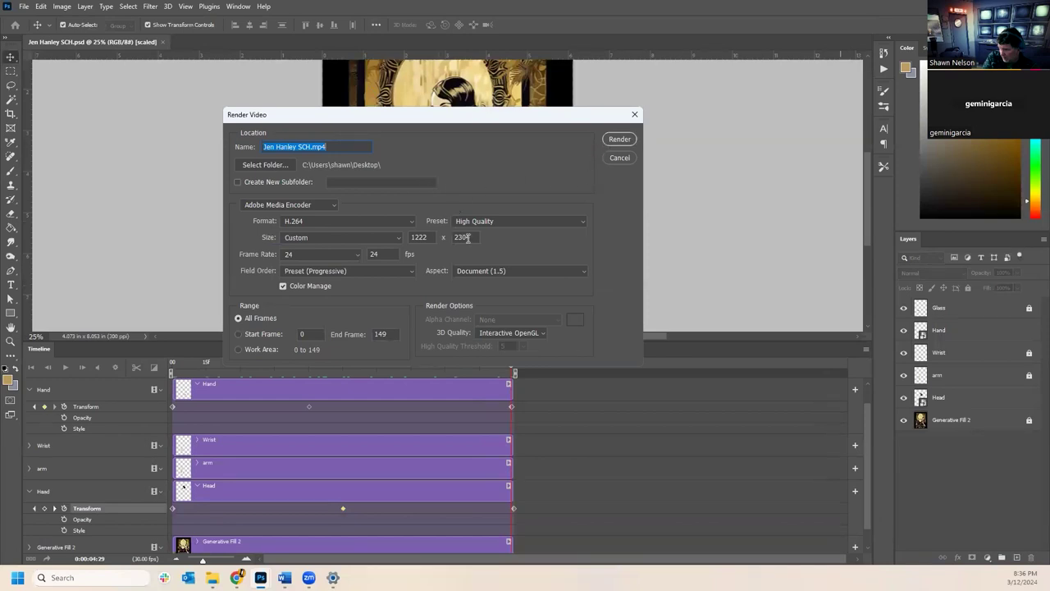
- Set the Render Video size to HDV 1080p (1440x1080) and render the H.264 video
{"action": "left_click", "coordinate": [397, 238]}
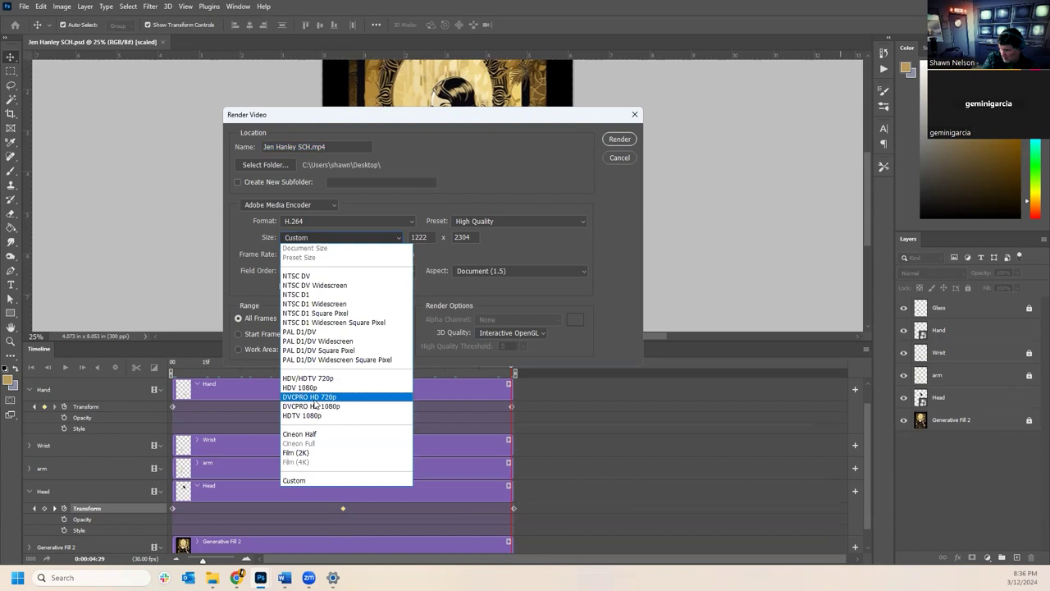
{"action": "left_click", "coordinate": [316, 388]}
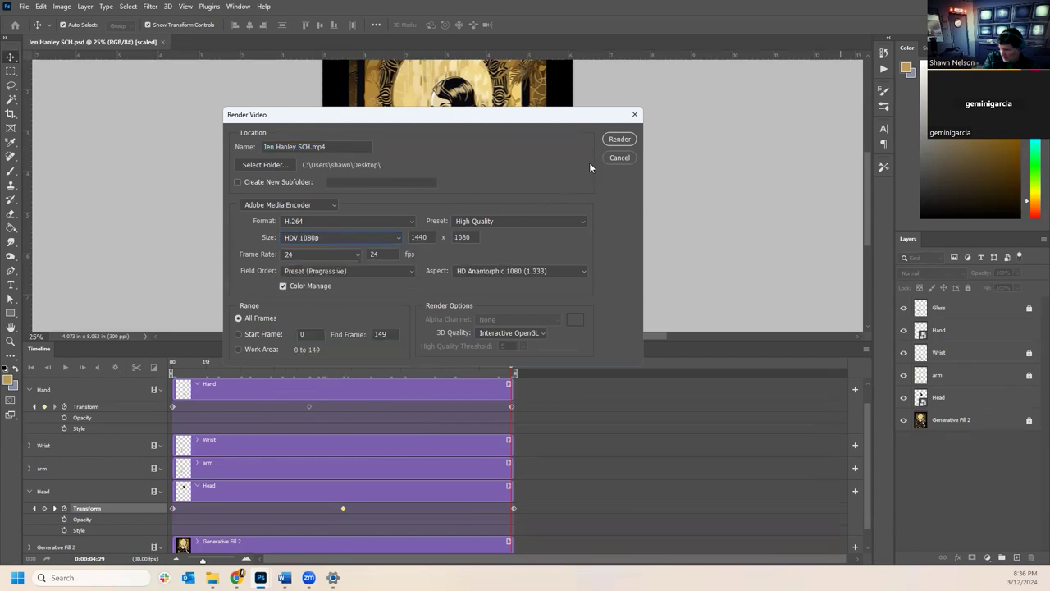
{"action": "left_click", "coordinate": [612, 144]}
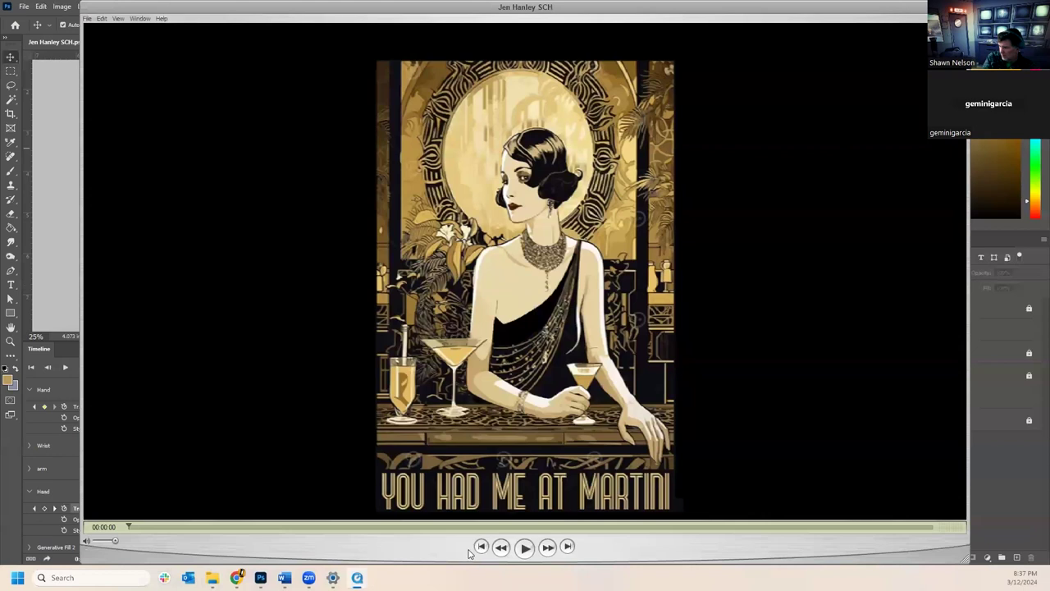
- Play, pause and scrub the rendered martini video in QuickTime Player, then close it
{"action": "left_click", "coordinate": [525, 548]}
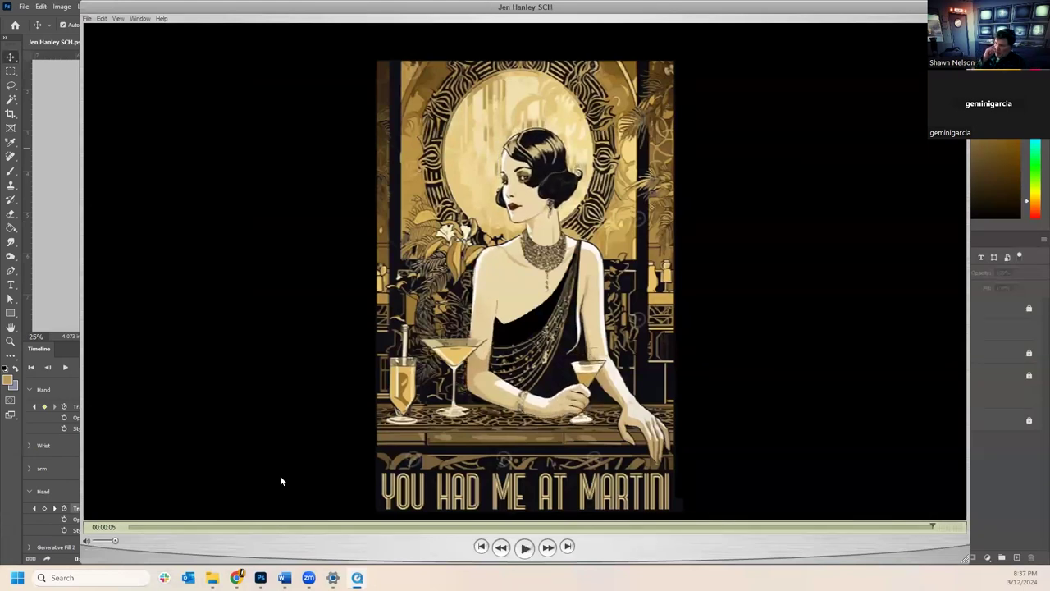
{"action": "left_click", "coordinate": [524, 549]}
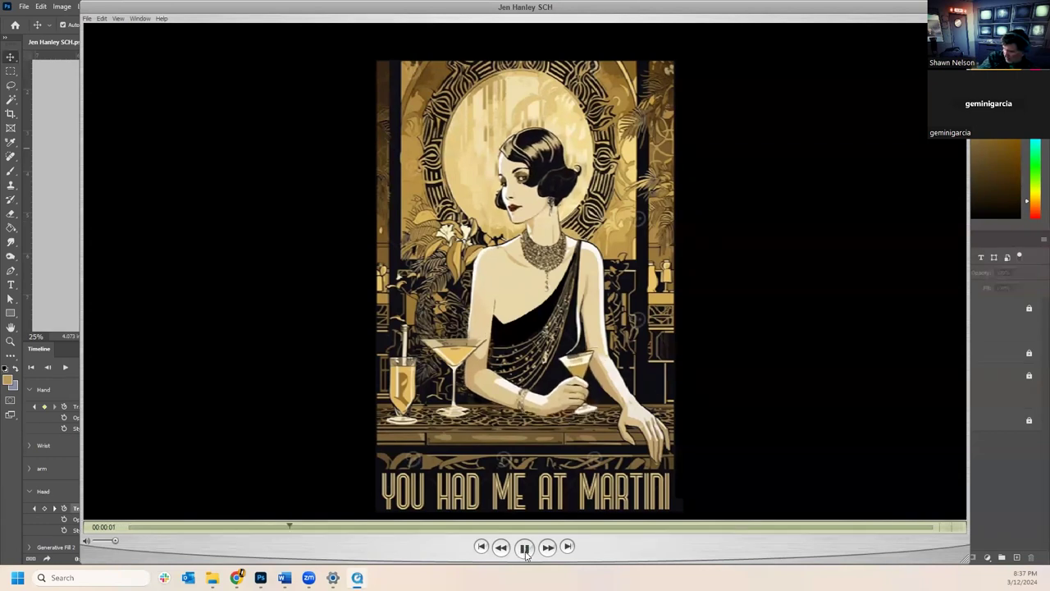
{"action": "left_click", "coordinate": [525, 549]}
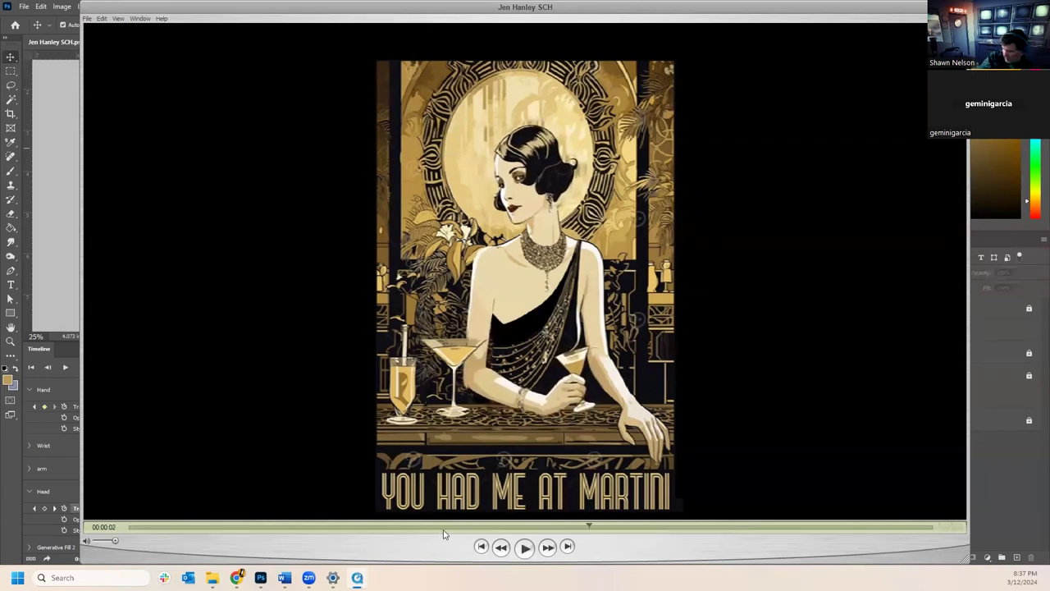
{"action": "left_click_drag", "start_coordinate": [447, 526], "coordinate": [449, 558]}
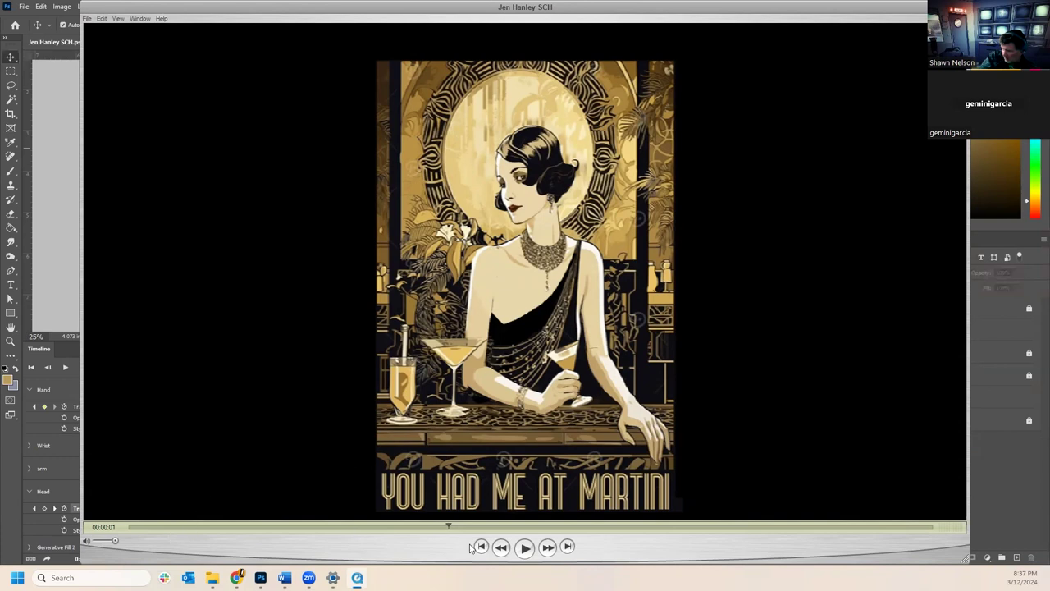
{"action": "left_click_drag", "start_coordinate": [449, 528], "coordinate": [436, 554]}
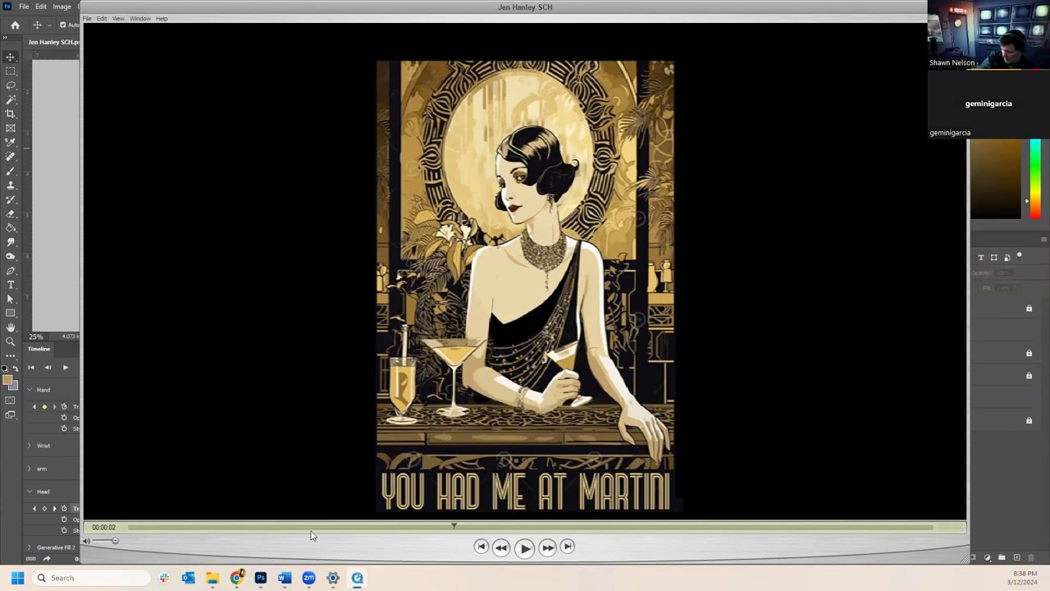
{"action": "left_click_drag", "start_coordinate": [429, 526], "coordinate": [128, 528]}
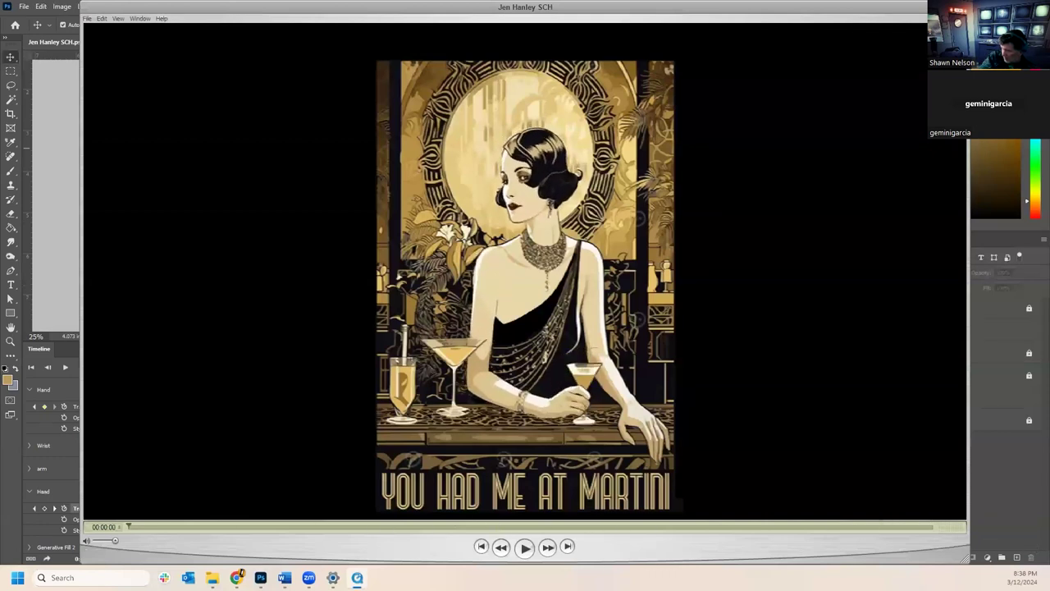
{"action": "key", "text": "alt+F4"}
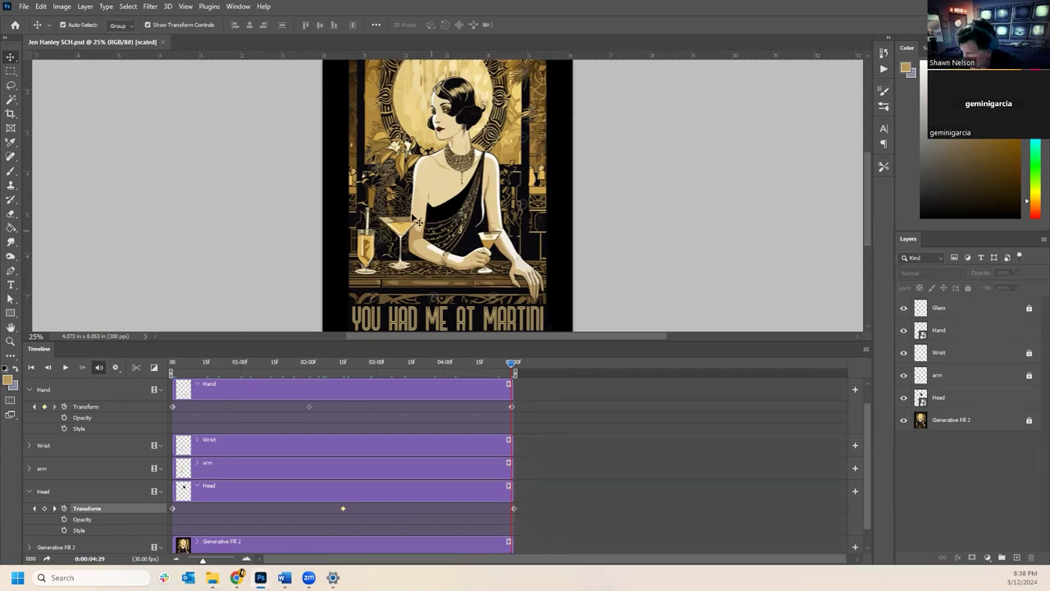
- Zoom in on the woman's face and eye, then back out to 100%
{"action": "left_click", "coordinate": [9, 343]}
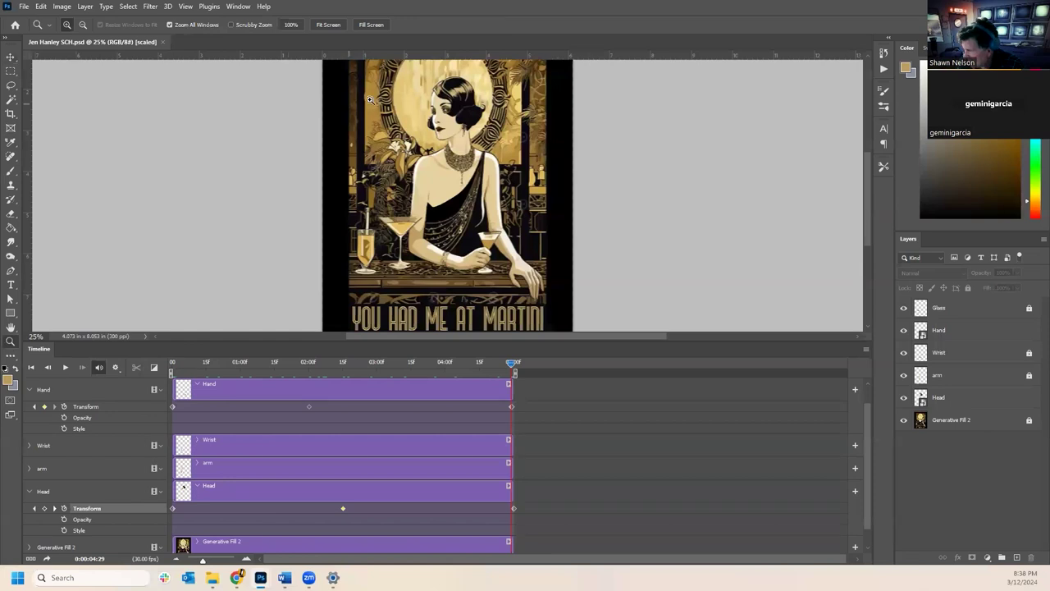
{"action": "left_click", "coordinate": [457, 88]}
{"action": "left_click", "coordinate": [457, 88]}
{"action": "left_click", "coordinate": [457, 88]}
{"action": "left_click", "coordinate": [492, 111]}
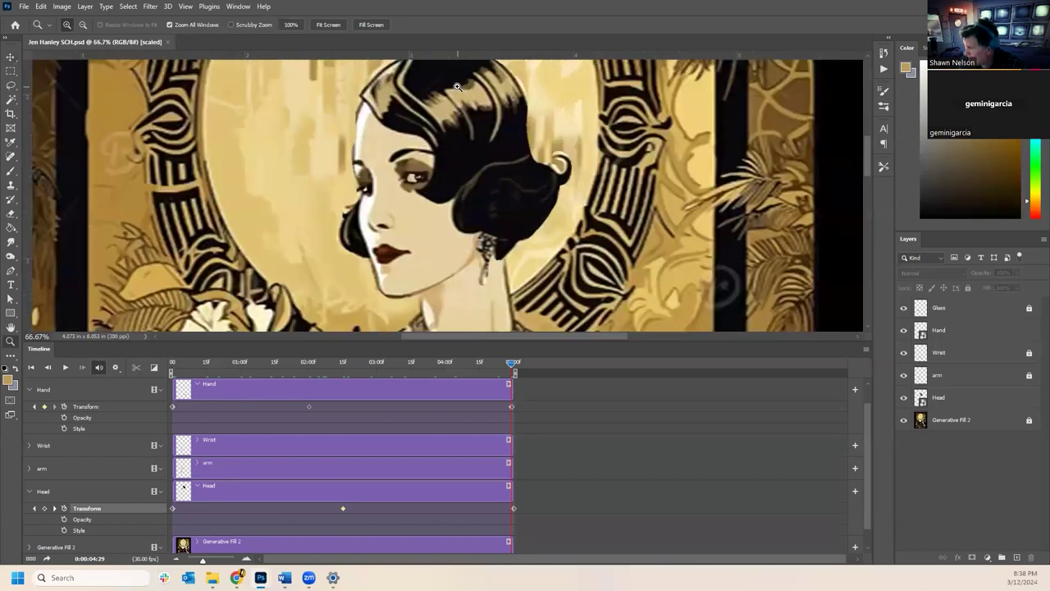
{"action": "left_click", "coordinate": [567, 158]}
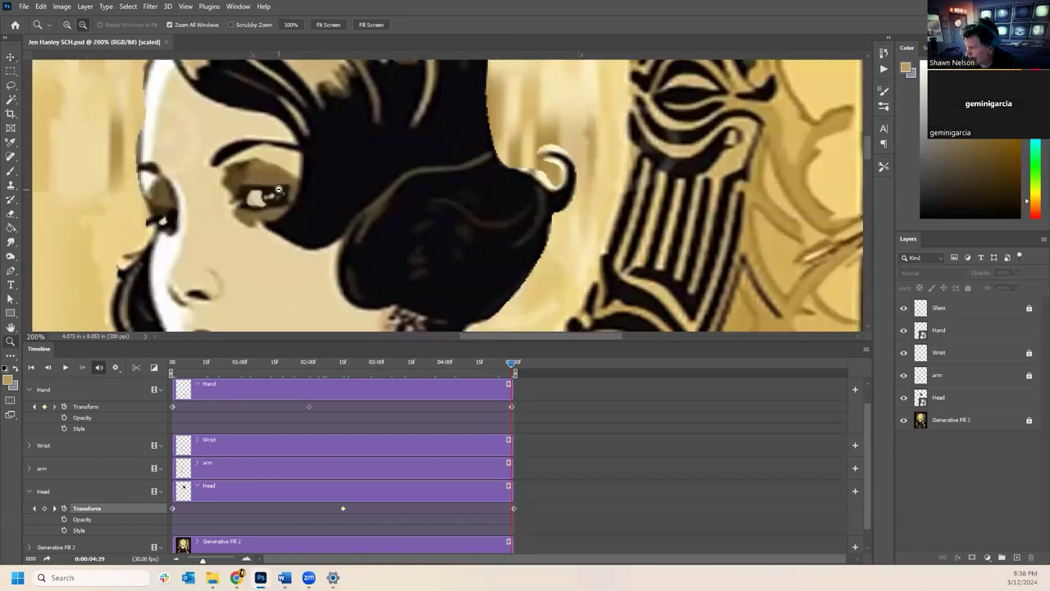
{"action": "left_click", "coordinate": [280, 189], "text": "alt"}
- Add a new empty Layer 1 above the Head layer
{"action": "left_click", "coordinate": [965, 310]}
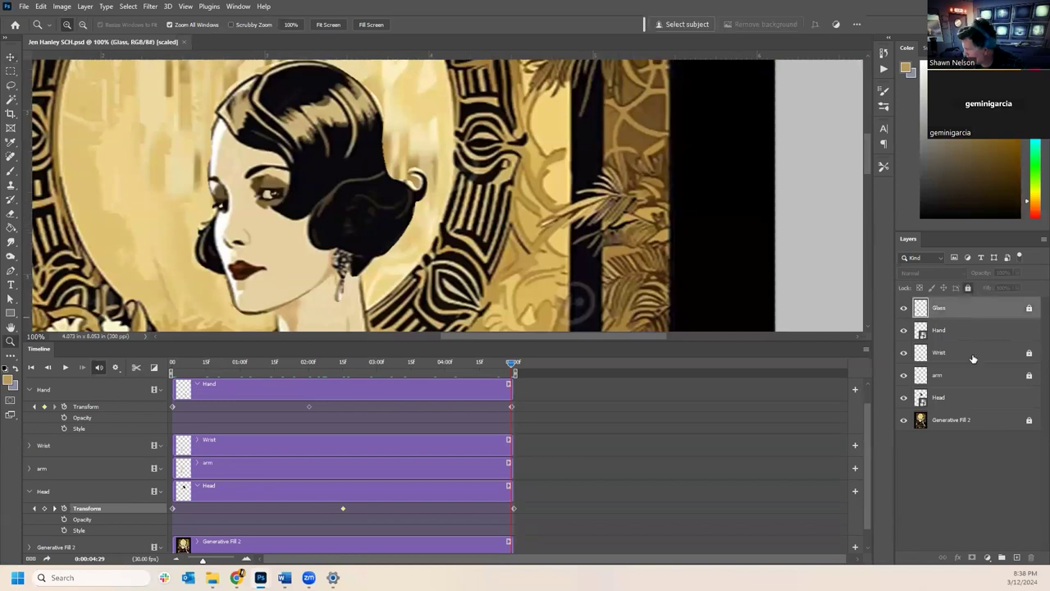
{"action": "left_click", "coordinate": [983, 398]}
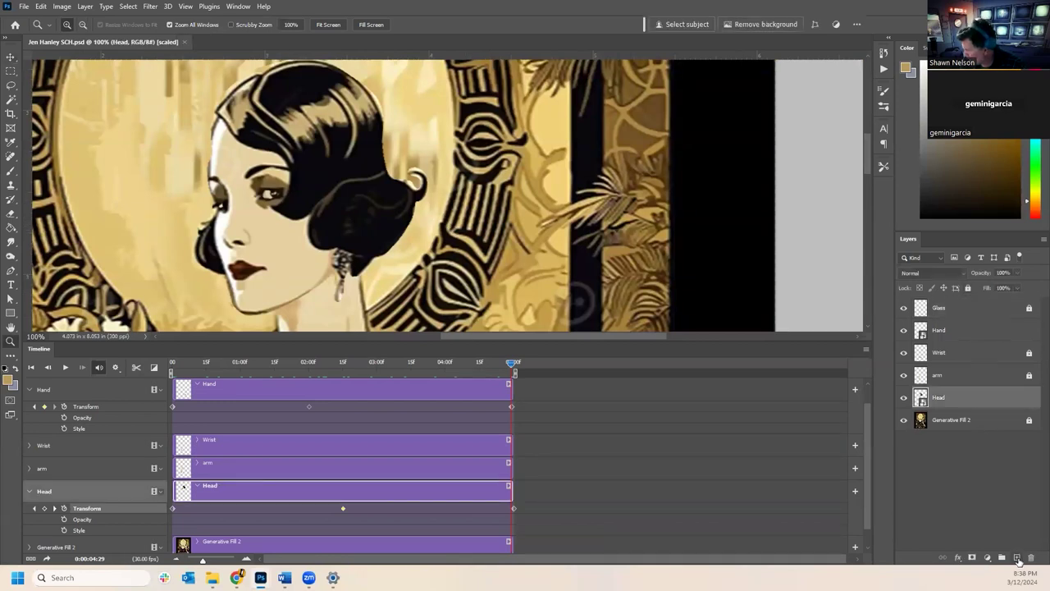
{"action": "left_click", "coordinate": [1018, 557]}
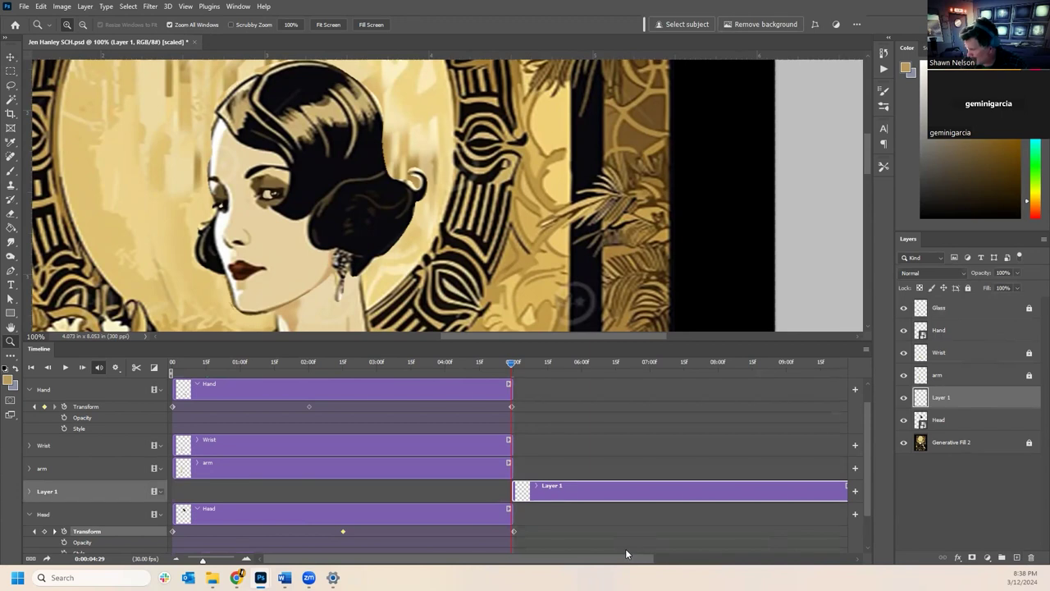
- Sample near-black and tan colours by the eye, paint a dark closed lid, and name the layer Blink
{"action": "left_click", "coordinate": [12, 169]}
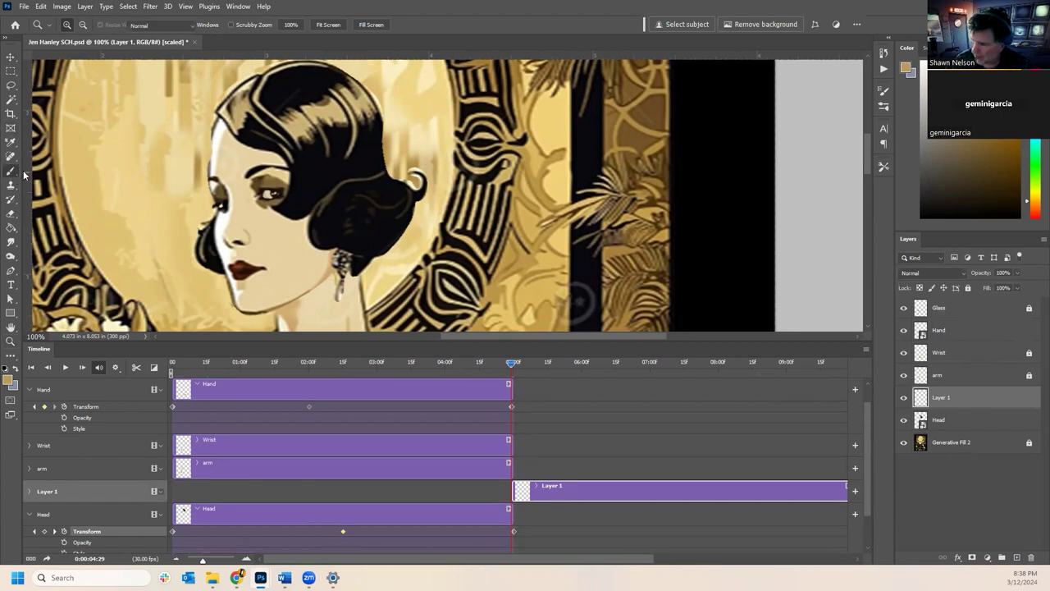
{"action": "left_click", "coordinate": [279, 179], "text": "alt"}
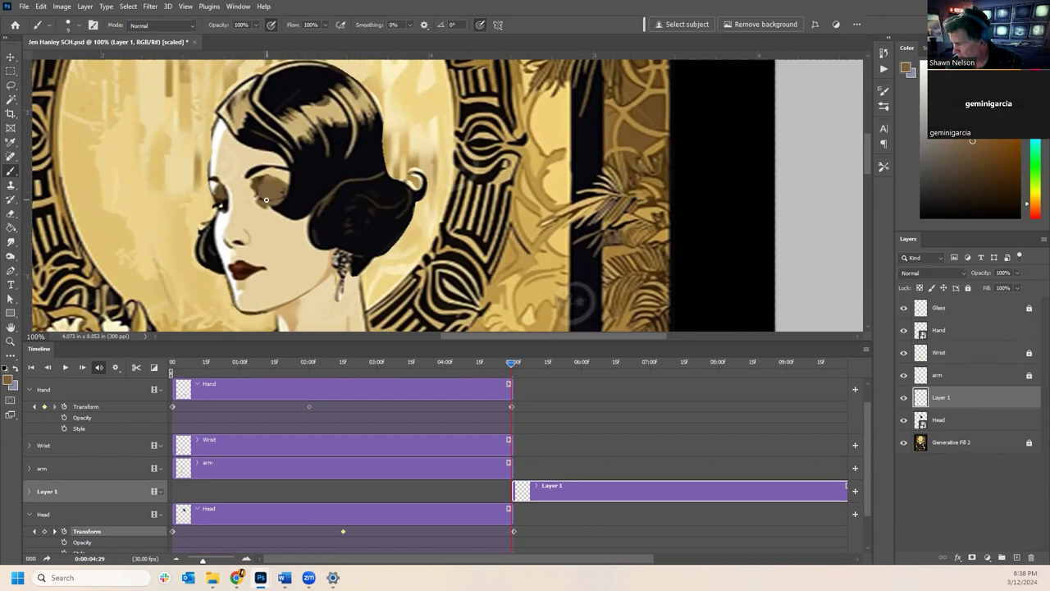
{"action": "left_click", "coordinate": [279, 195], "text": "alt"}
{"action": "left_click", "coordinate": [265, 188], "text": "alt"}
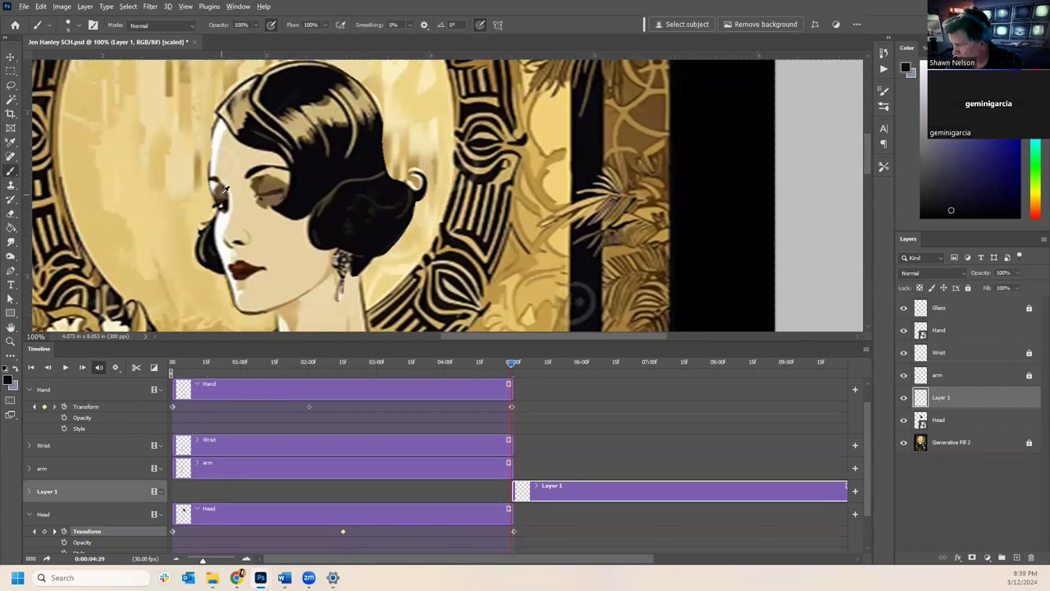
{"action": "left_click", "coordinate": [222, 203], "text": "alt"}
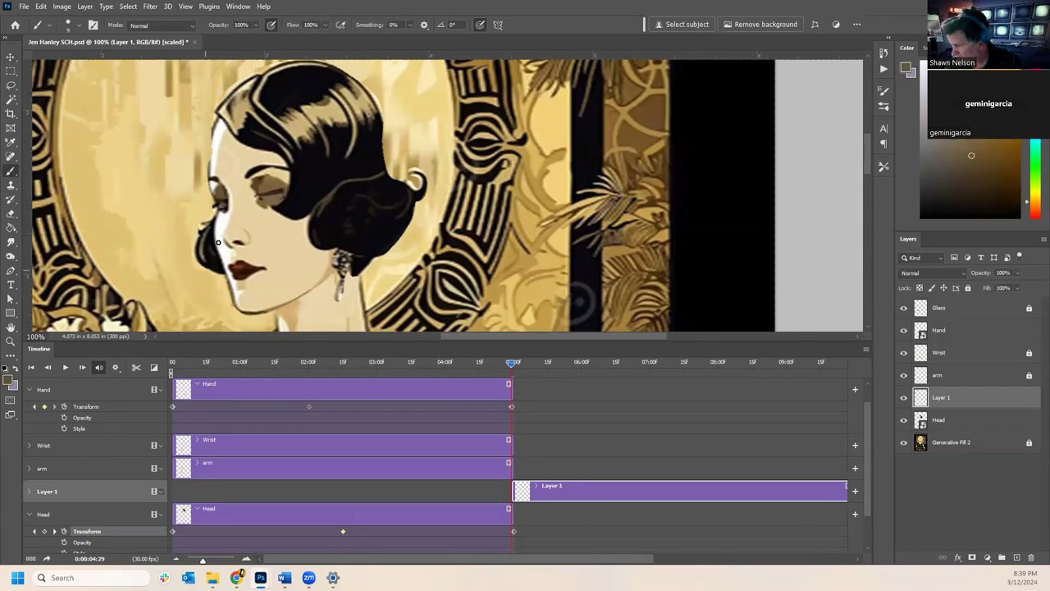
{"action": "left_click", "coordinate": [254, 194], "text": "alt"}
{"action": "mouse_move", "coordinate": [267, 192]}
{"action": "left_mouse_down"}
{"action": "mouse_move", "coordinate": [248, 195]}
{"action": "mouse_move", "coordinate": [276, 192]}
{"action": "left_mouse_up"}
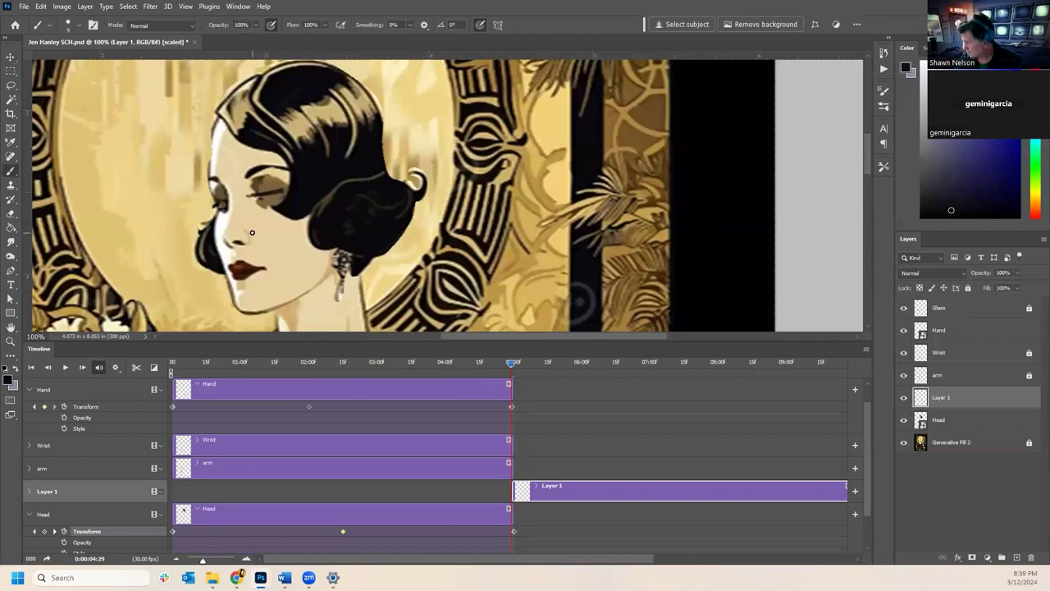
{"action": "double_click", "coordinate": [941, 398]}
{"action": "type", "text": "Bl"}
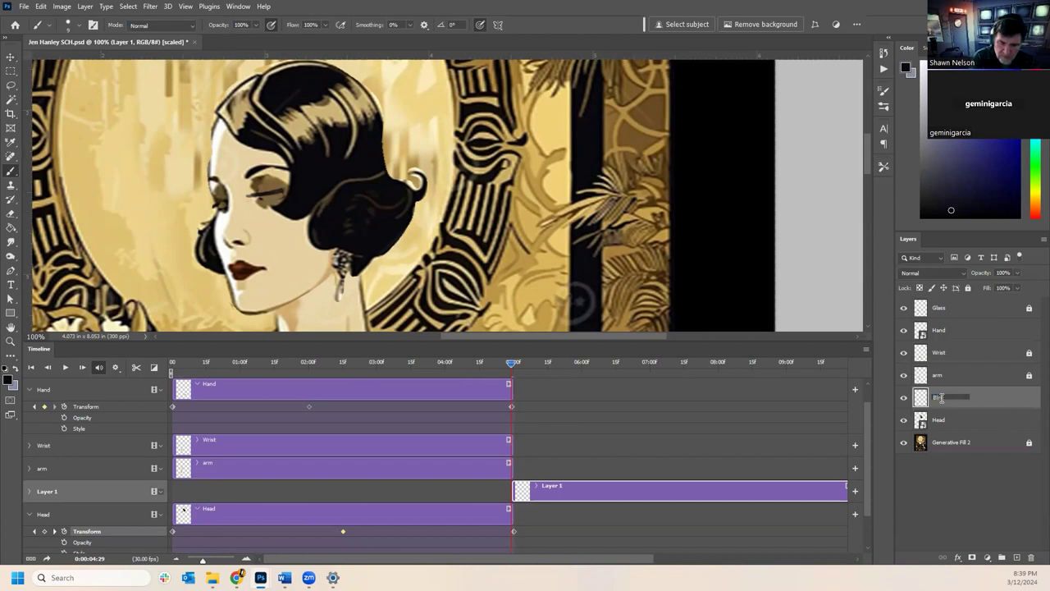
{"action": "type", "text": "ink"}
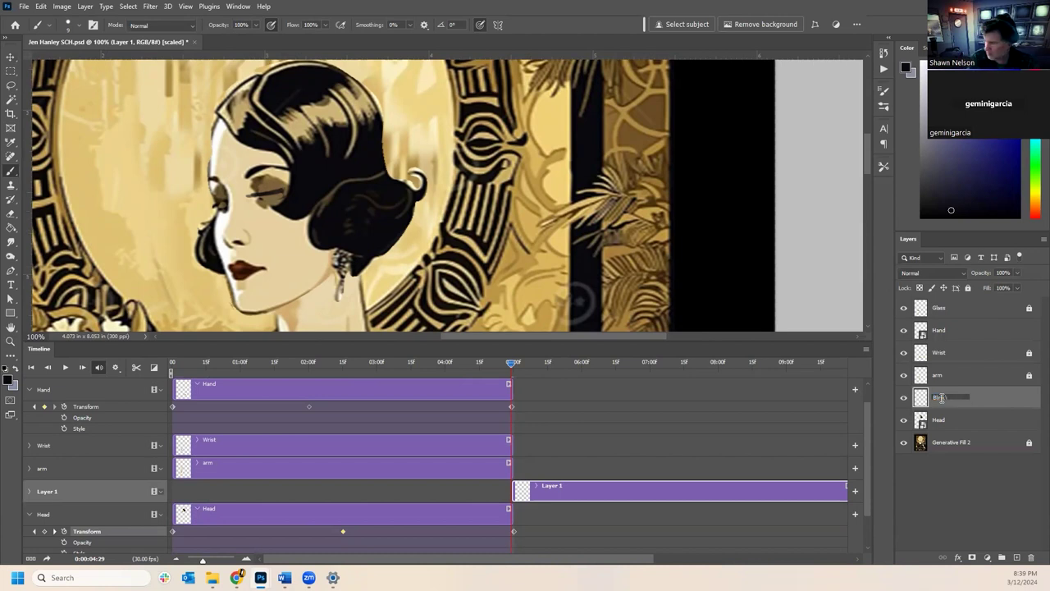
{"action": "type", "text": "\\"}
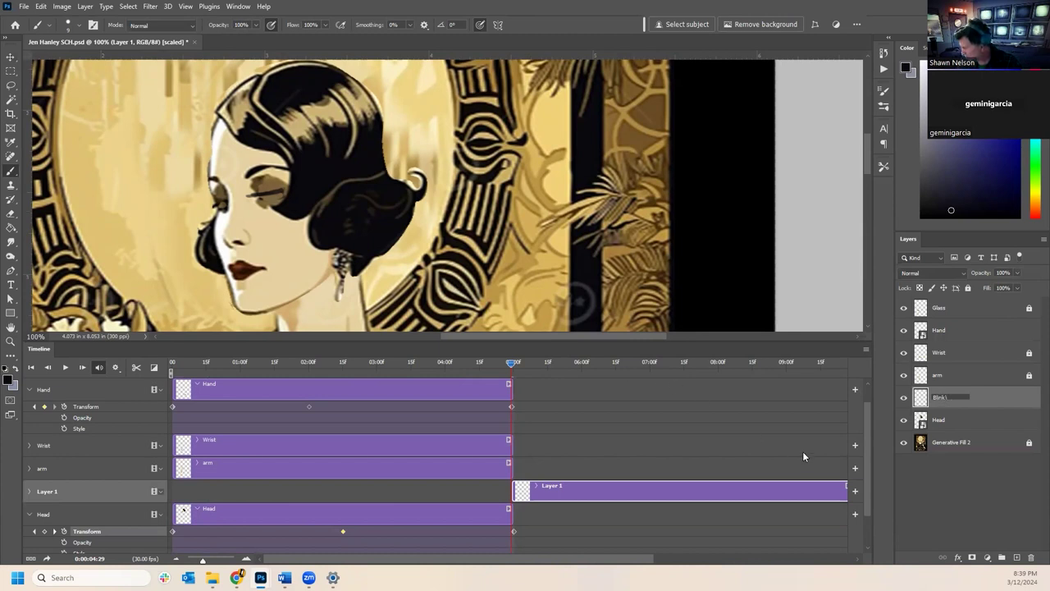
- Confirm the Blink name, trim its clip to start at 04:14 for 16 frames, and scrub to preview
{"action": "left_click", "coordinate": [946, 500]}
{"action": "left_click_drag", "start_coordinate": [690, 489], "coordinate": [350, 495]}
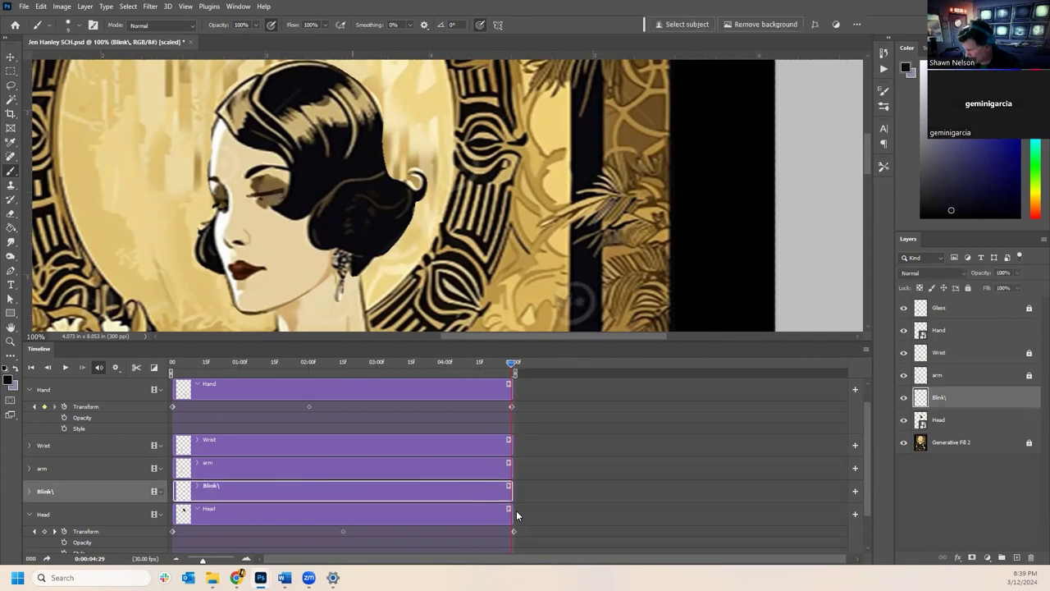
{"action": "left_click_drag", "start_coordinate": [172, 489], "coordinate": [496, 492]}
{"action": "left_click_drag", "start_coordinate": [512, 364], "coordinate": [493, 386]}
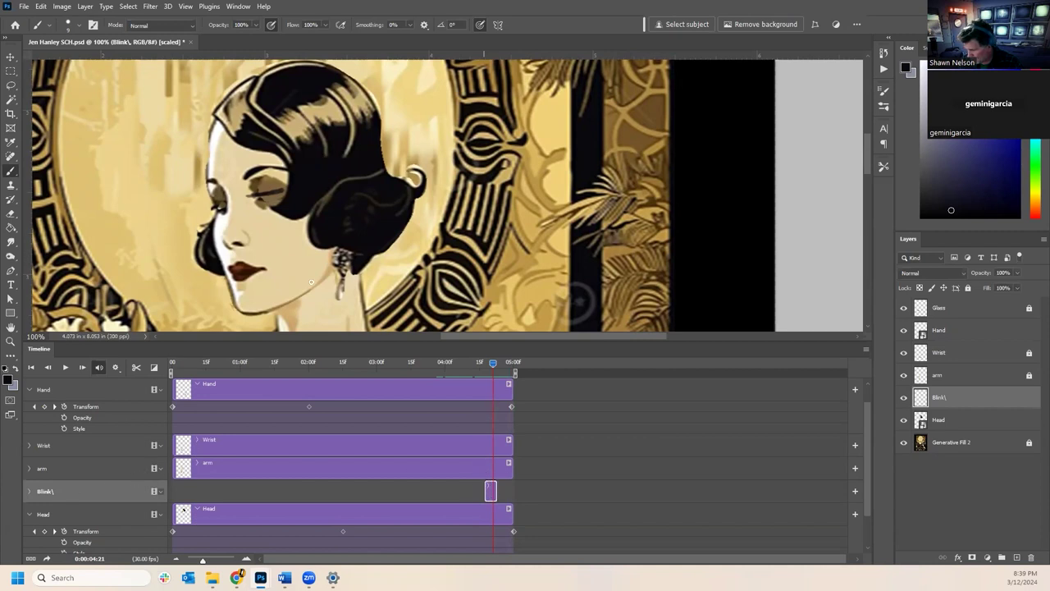
- Delete the stray head copy layer that was pasted in
{"action": "key", "text": "ctrl+v"}
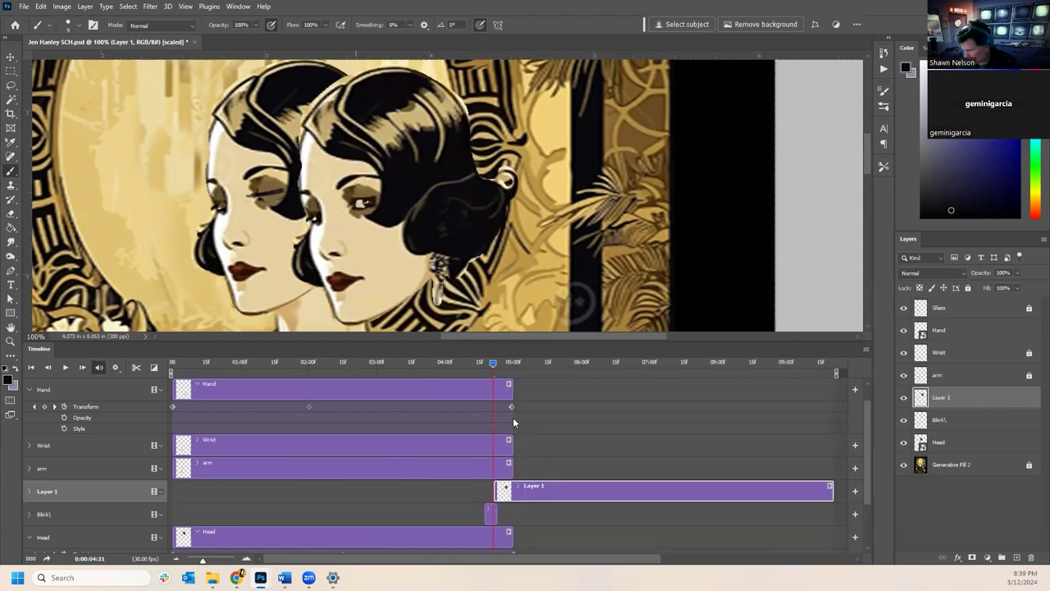
{"action": "left_click_drag", "start_coordinate": [829, 496], "coordinate": [202, 491]}
{"action": "left_click_drag", "start_coordinate": [181, 362], "coordinate": [203, 366]}
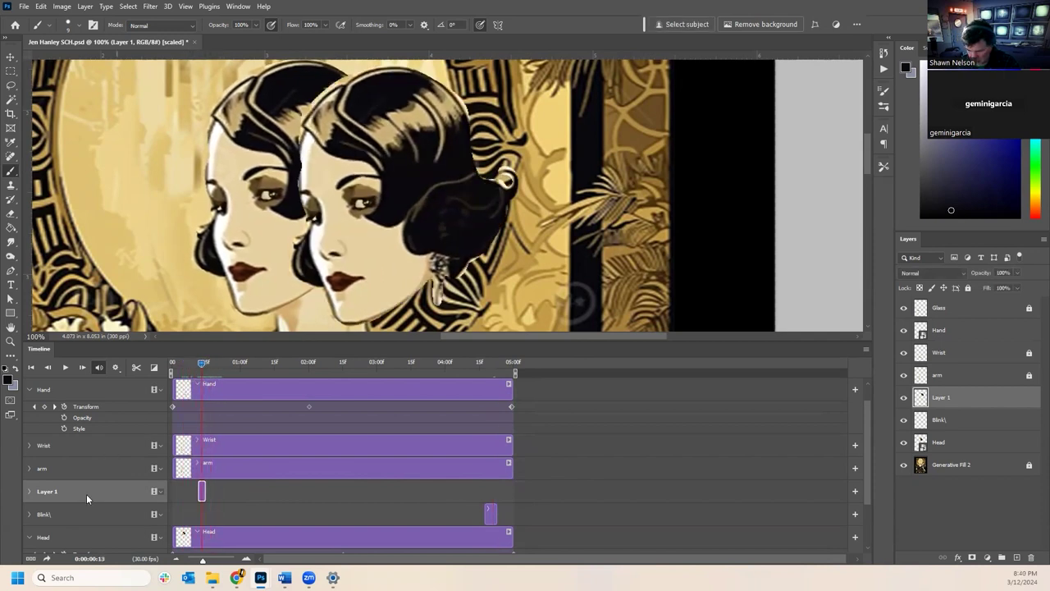
{"action": "key", "text": "Delete"}
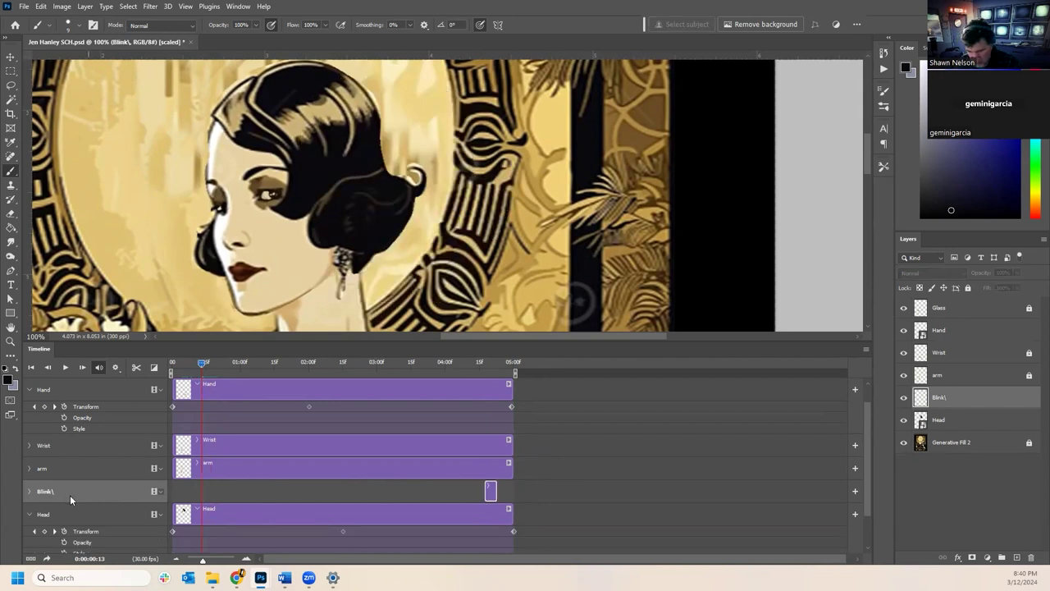
- Duplicate Blink, move its clip to about frame 16, and align the copied eyelid over the eye
{"action": "key", "text": "ctrl+j"}
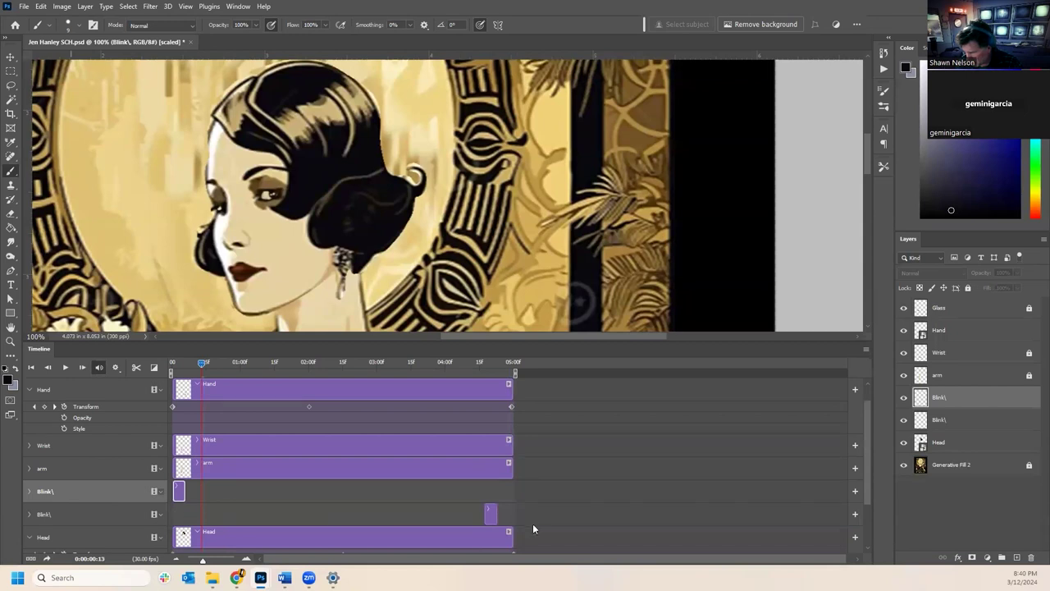
{"action": "left_click_drag", "start_coordinate": [176, 494], "coordinate": [208, 493]}
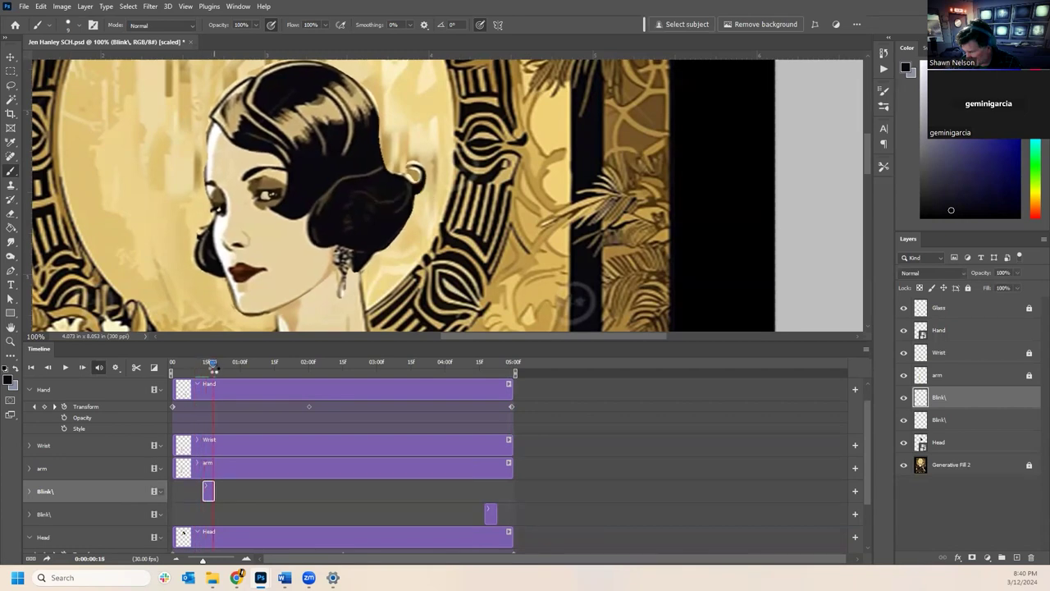
{"action": "left_click_drag", "start_coordinate": [201, 362], "coordinate": [207, 362]}
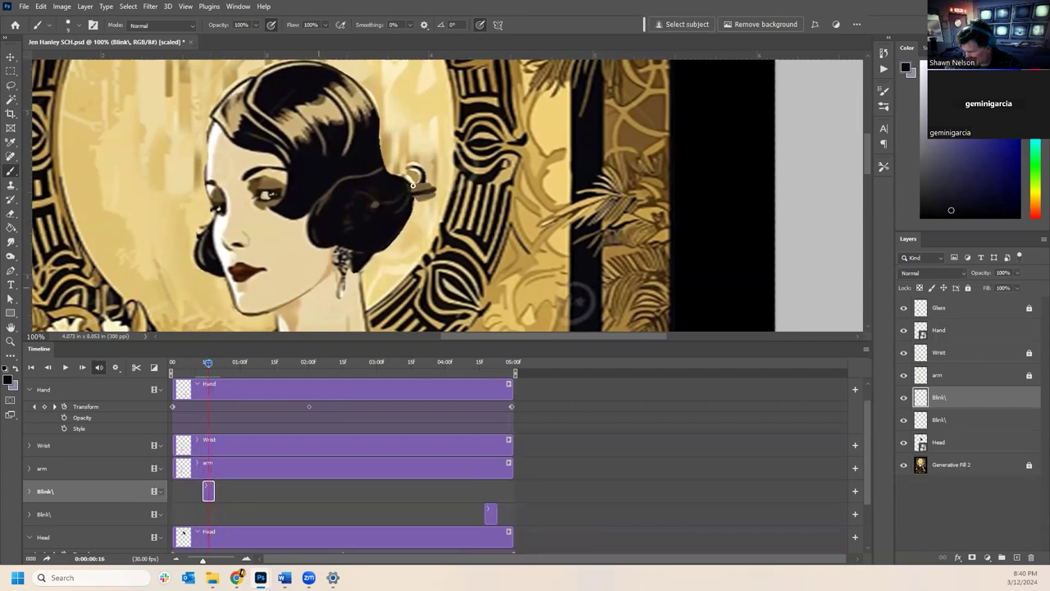
{"action": "key", "text": "v"}
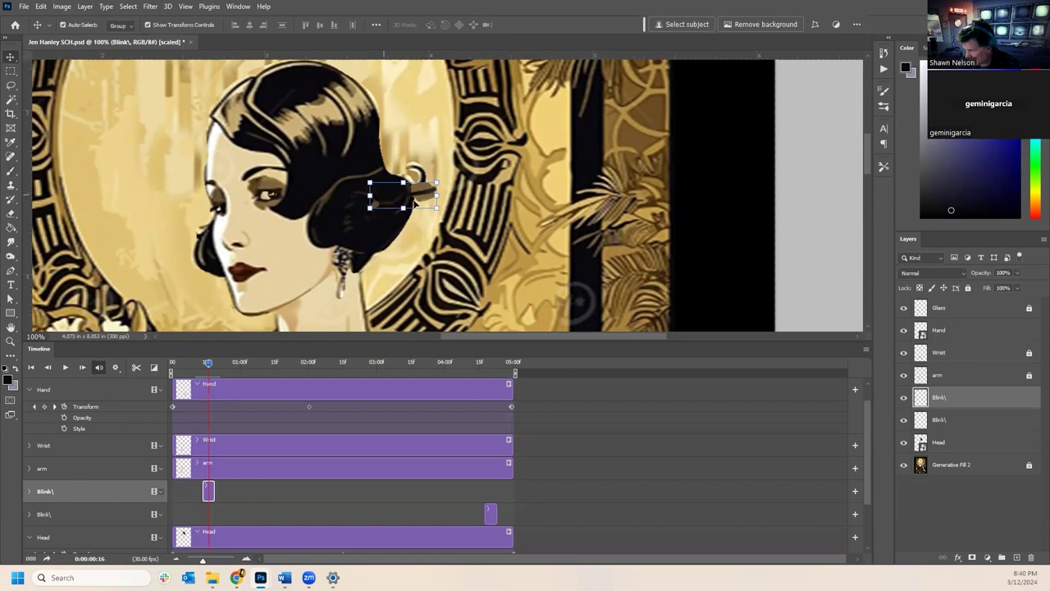
{"action": "left_click_drag", "start_coordinate": [425, 193], "coordinate": [270, 195]}
{"action": "left_click_drag", "start_coordinate": [209, 366], "coordinate": [182, 435]}
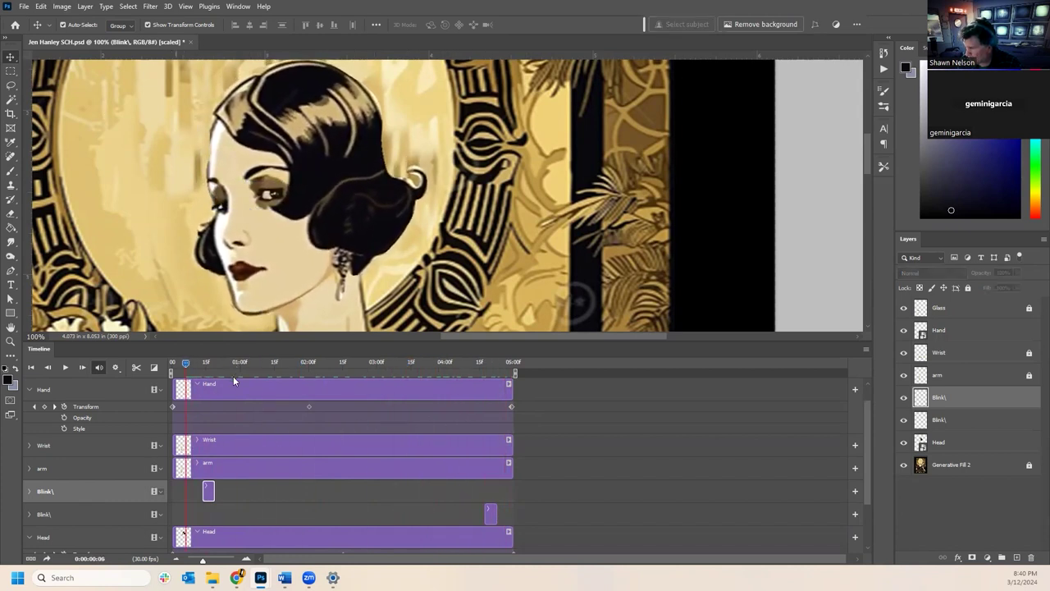
{"action": "left_click_drag", "start_coordinate": [302, 370], "coordinate": [321, 371]}
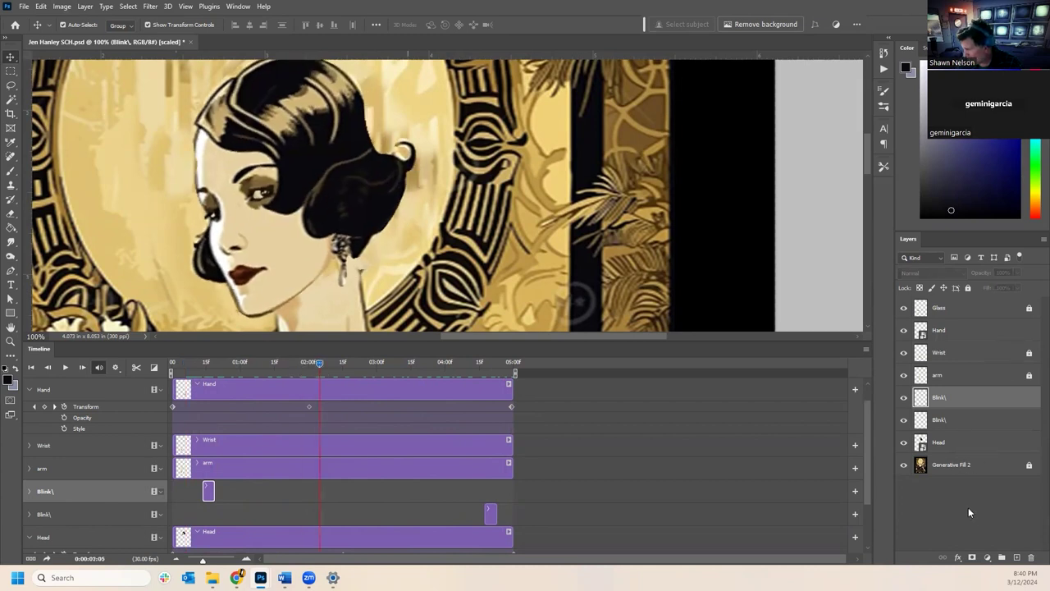
- Add a new layer at 2:05 and paint an open mouth: dark interior, red lips, white teeth
{"action": "left_click", "coordinate": [1015, 557]}
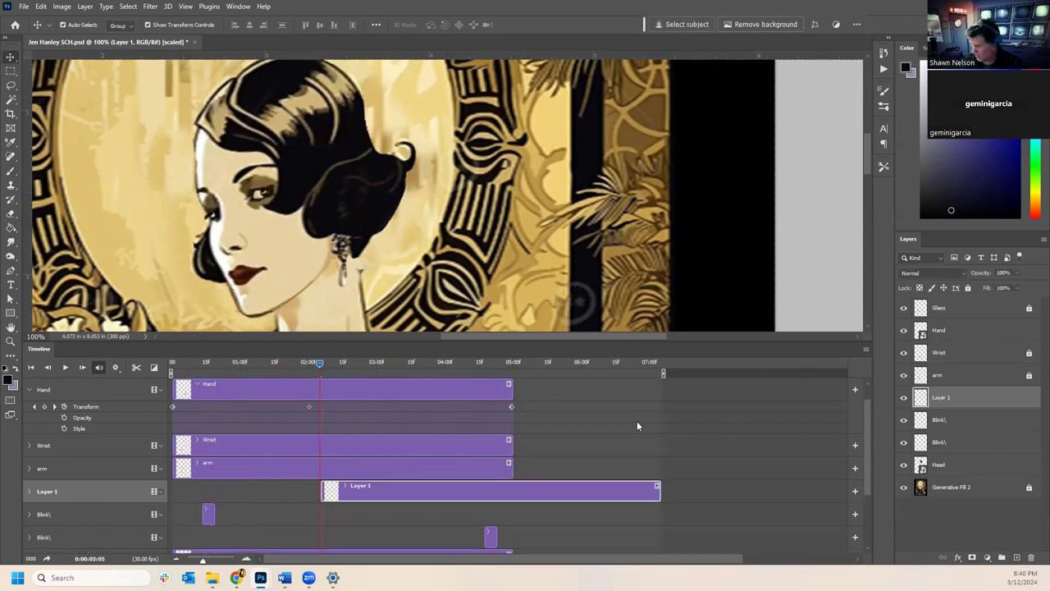
{"action": "key", "text": "b"}
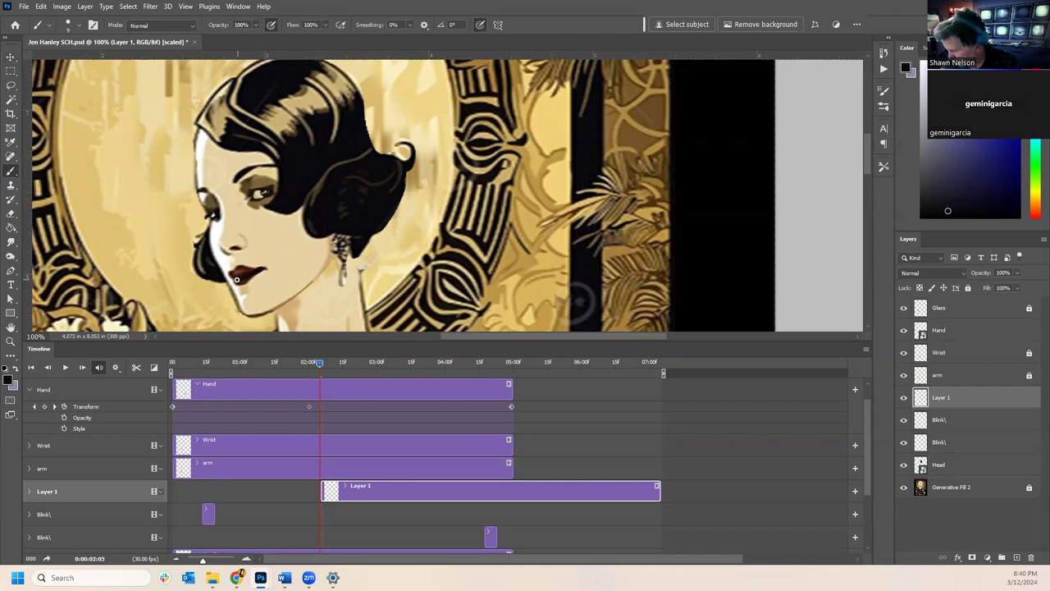
{"action": "mouse_move", "coordinate": [247, 301]}
{"action": "left_mouse_down"}
{"action": "mouse_move", "coordinate": [269, 292]}
{"action": "mouse_move", "coordinate": [260, 270]}
{"action": "mouse_move", "coordinate": [256, 285]}
{"action": "mouse_move", "coordinate": [265, 272]}
{"action": "left_mouse_up"}
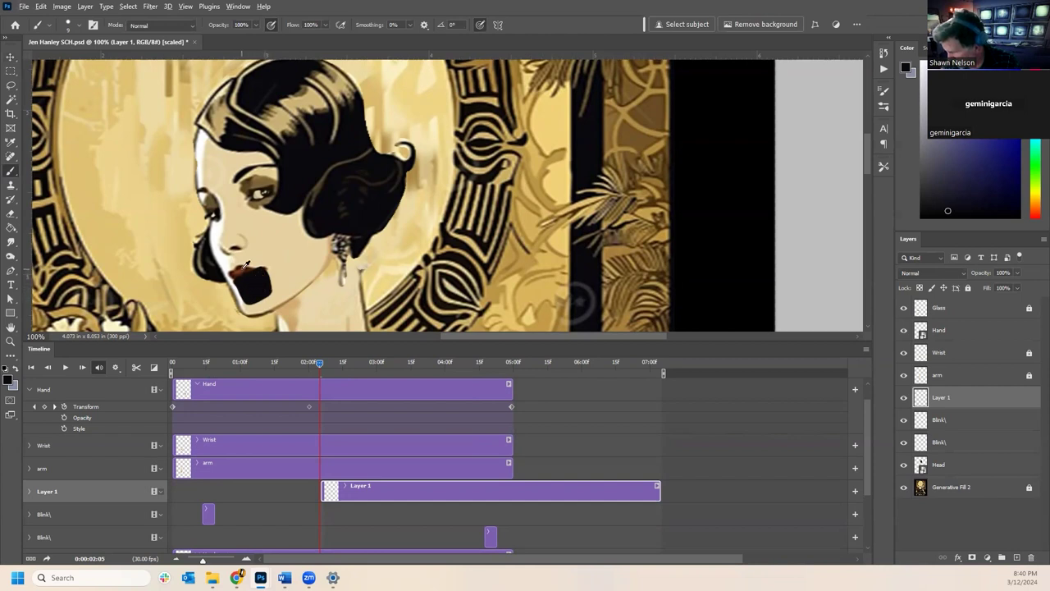
{"action": "left_click", "coordinate": [243, 265], "text": "alt"}
{"action": "left_click_drag", "start_coordinate": [244, 303], "coordinate": [268, 297]}
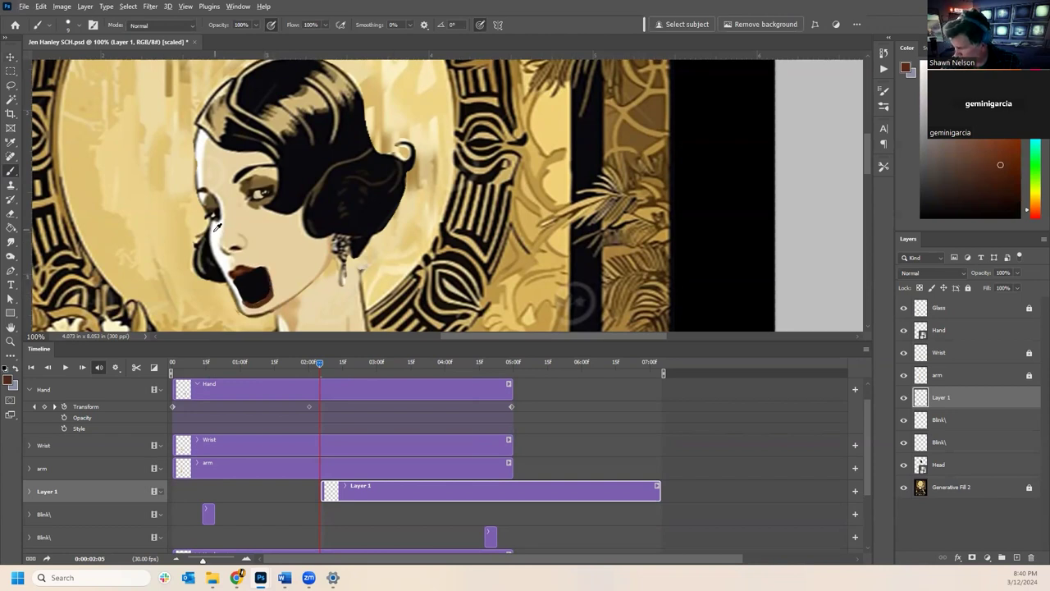
{"action": "key", "text": "x"}
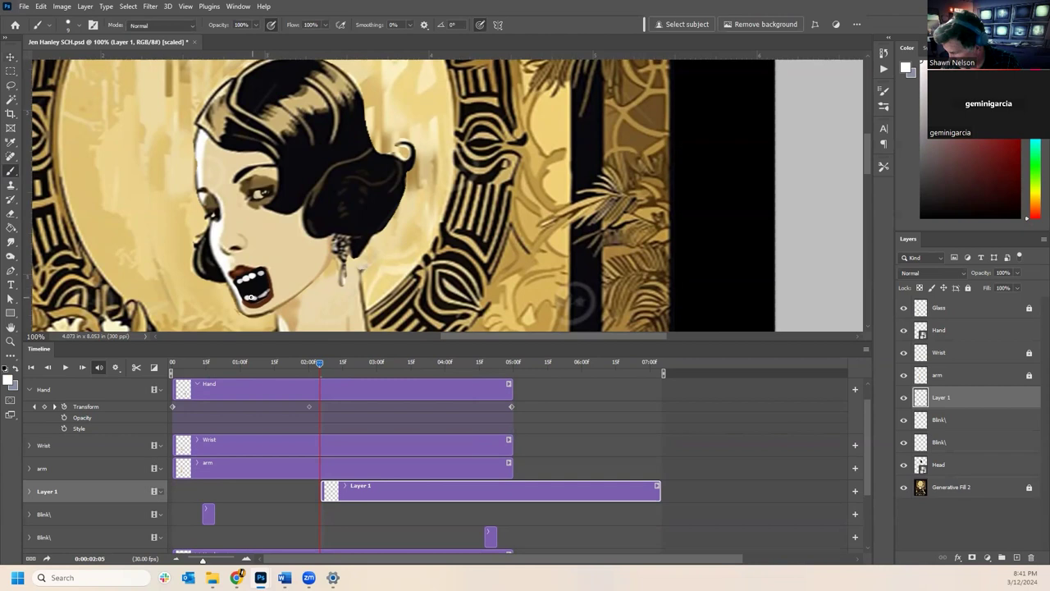
{"action": "left_click", "coordinate": [243, 267], "text": "alt"}
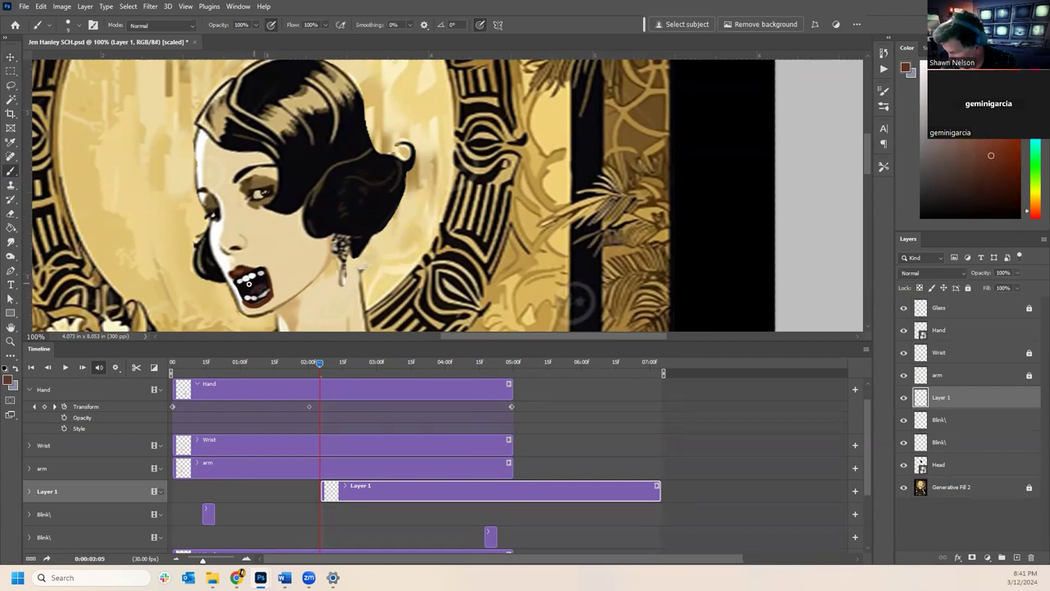
{"action": "left_click", "coordinate": [246, 280], "text": "alt"}
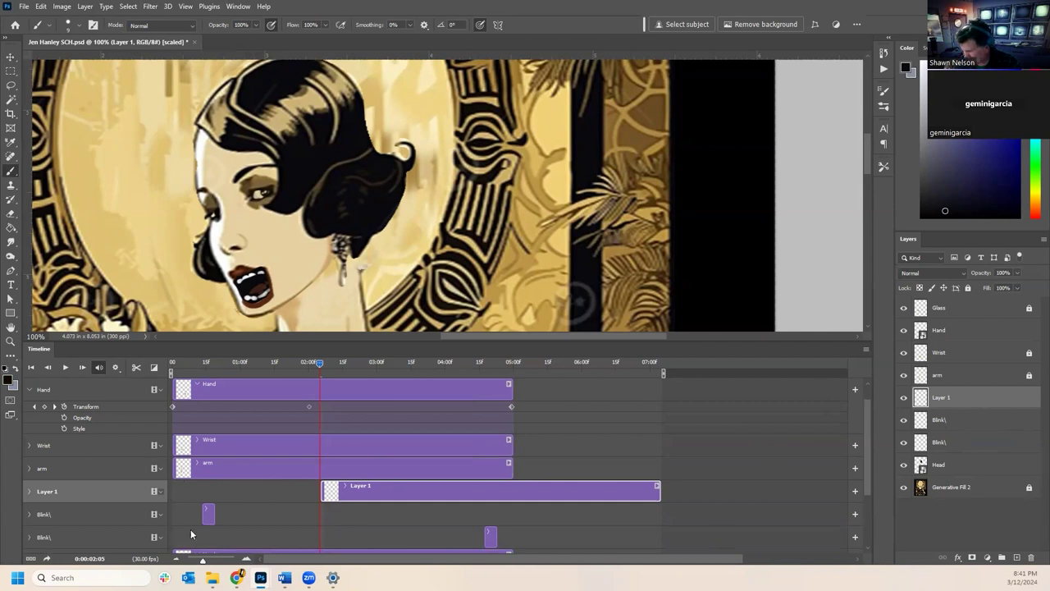
- Move the mouth clip earlier and trim it to a brief moment, then preview it
{"action": "left_click_drag", "start_coordinate": [474, 483], "coordinate": [412, 492]}
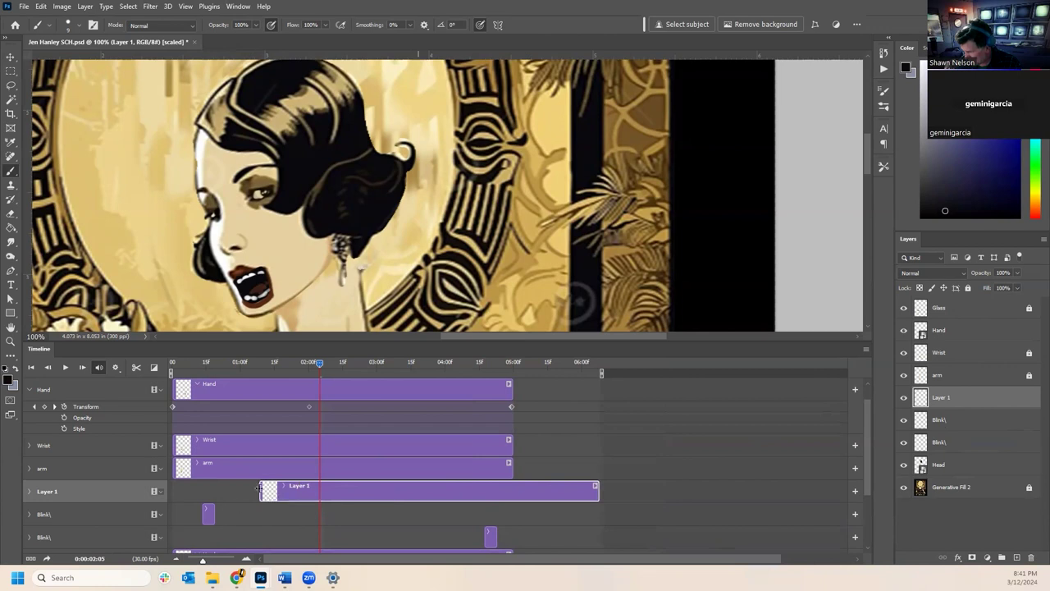
{"action": "left_click_drag", "start_coordinate": [260, 490], "coordinate": [301, 492]}
{"action": "left_click_drag", "start_coordinate": [598, 490], "coordinate": [341, 492]}
{"action": "key", "text": "Left"}
{"action": "key", "text": "Left"}
{"action": "key", "text": "Left"}
{"action": "key", "text": "Left"}
{"action": "key", "text": "Left"}
{"action": "key", "text": "Left"}
{"action": "key", "text": "Left"}
{"action": "key", "text": "Left"}
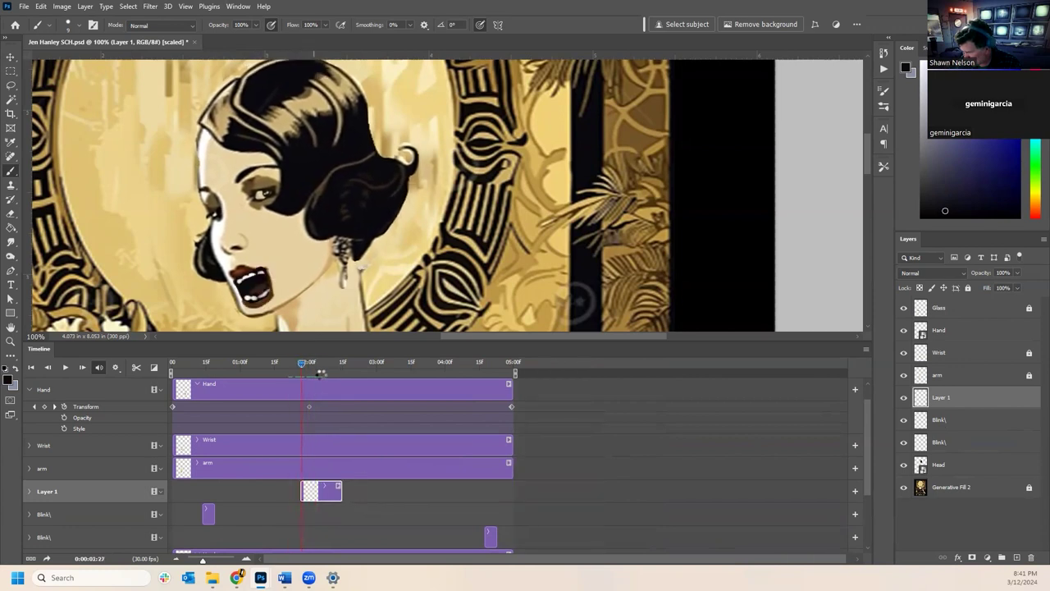
{"action": "key", "text": "space"}
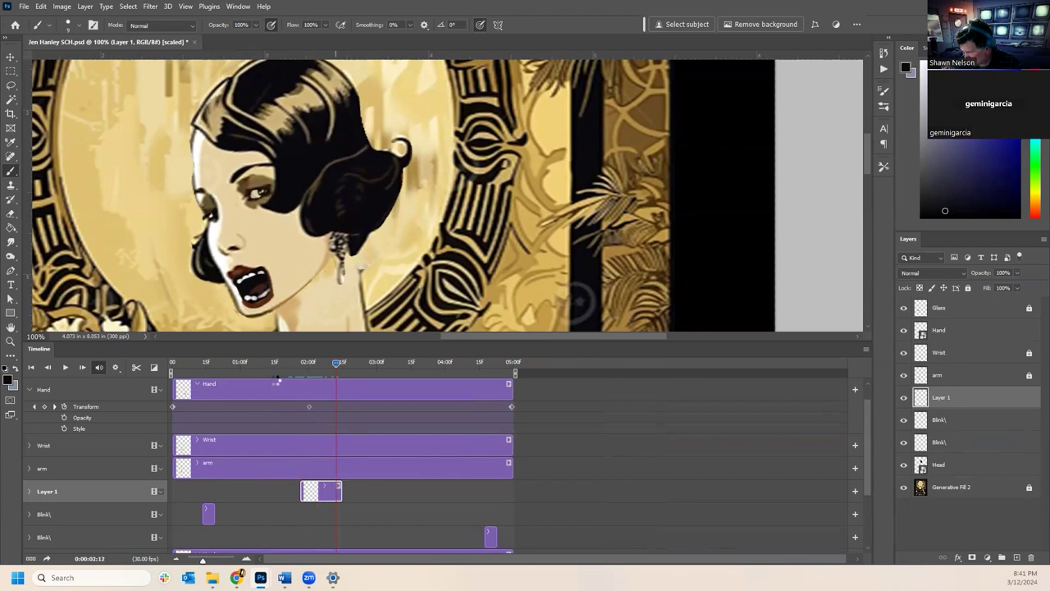
{"action": "mouse_move", "coordinate": [291, 369]}
{"action": "left_mouse_down"}
{"action": "mouse_move", "coordinate": [305, 365]}
{"action": "mouse_move", "coordinate": [268, 367]}
{"action": "mouse_move", "coordinate": [316, 365]}
{"action": "mouse_move", "coordinate": [288, 366]}
{"action": "mouse_move", "coordinate": [309, 369]}
{"action": "left_mouse_up"}
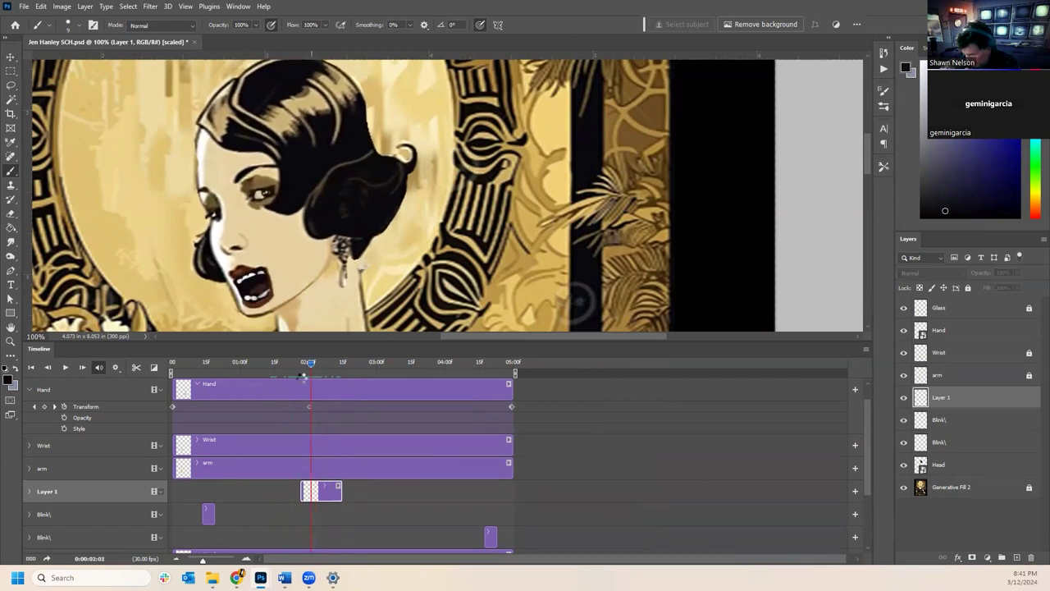
- Keyframe the mouth layer's position so it shifts slightly left, then add a new empty layer
{"action": "left_click", "coordinate": [29, 493]}
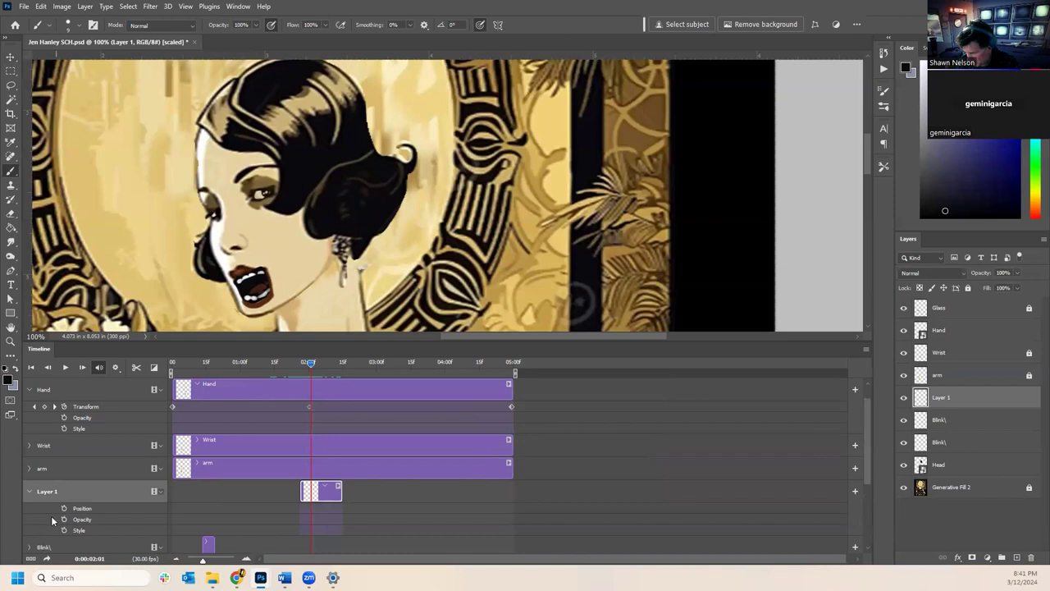
{"action": "left_click_drag", "start_coordinate": [310, 370], "coordinate": [302, 366]}
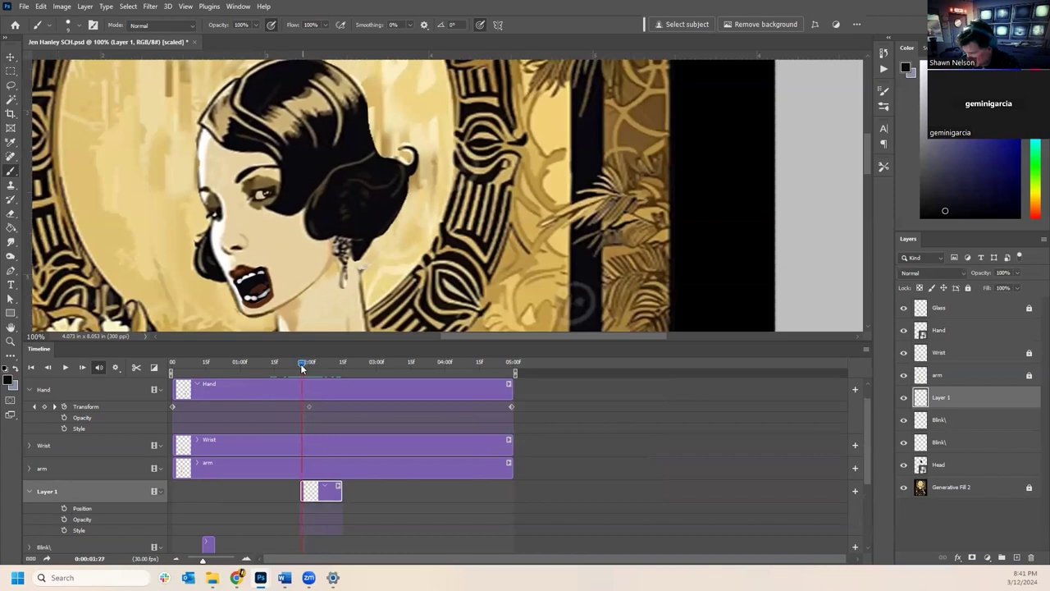
{"action": "left_click", "coordinate": [63, 509]}
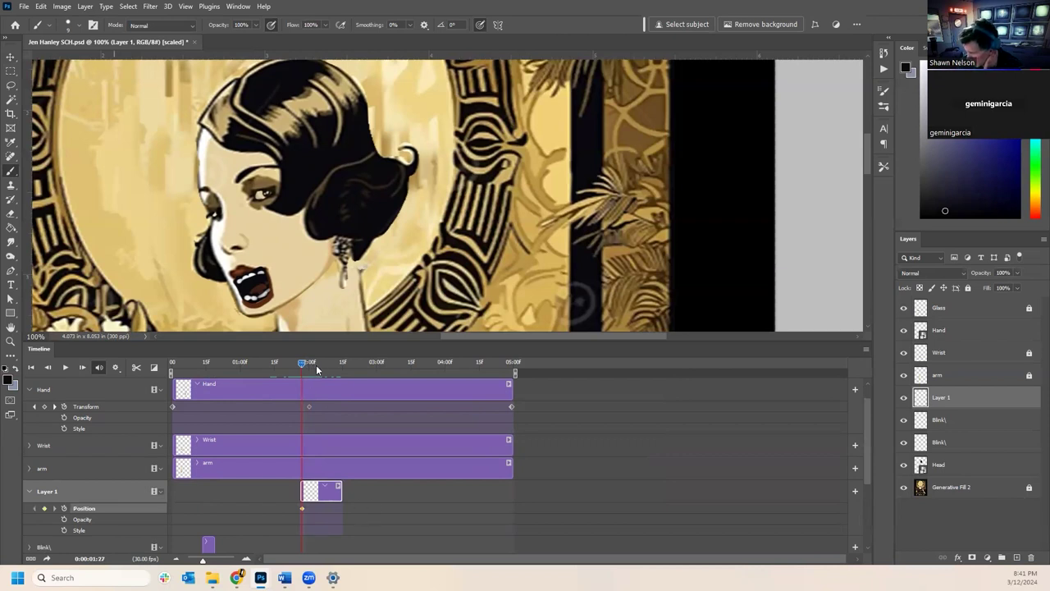
{"action": "left_click_drag", "start_coordinate": [304, 367], "coordinate": [340, 370]}
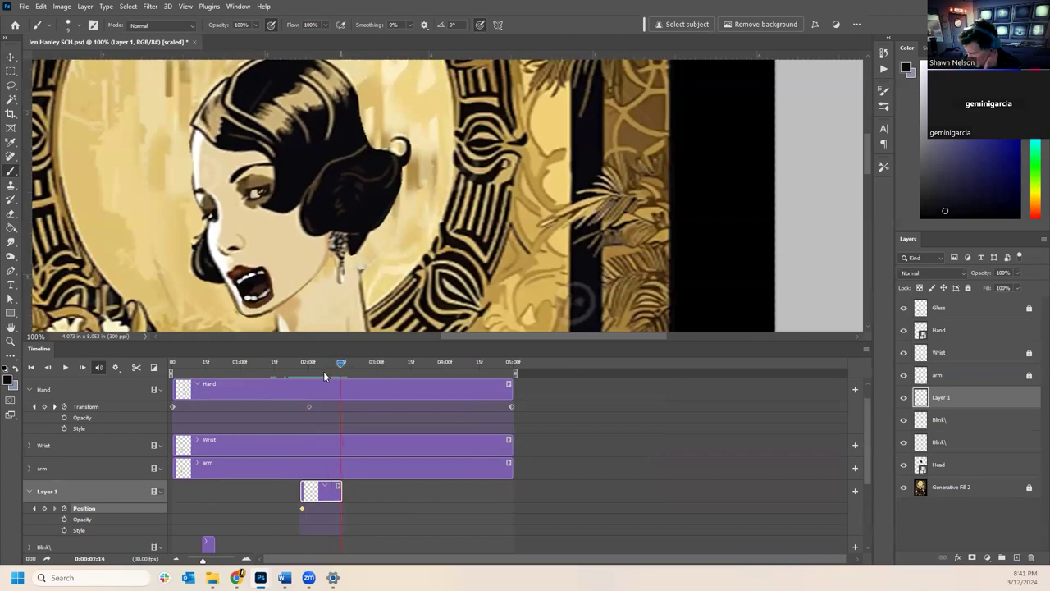
{"action": "left_click", "coordinate": [11, 57]}
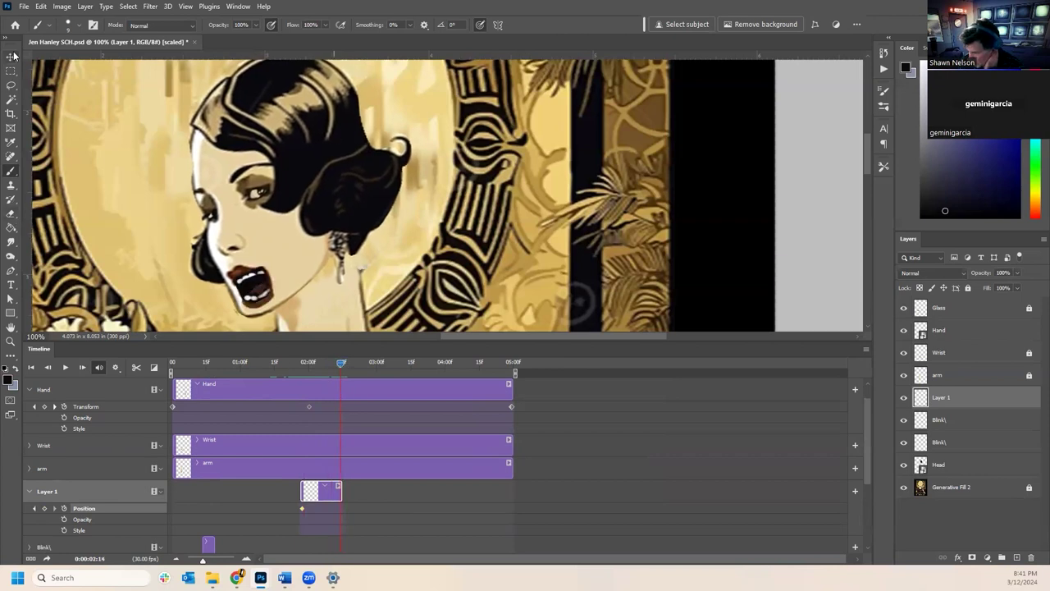
{"action": "left_click", "coordinate": [45, 509]}
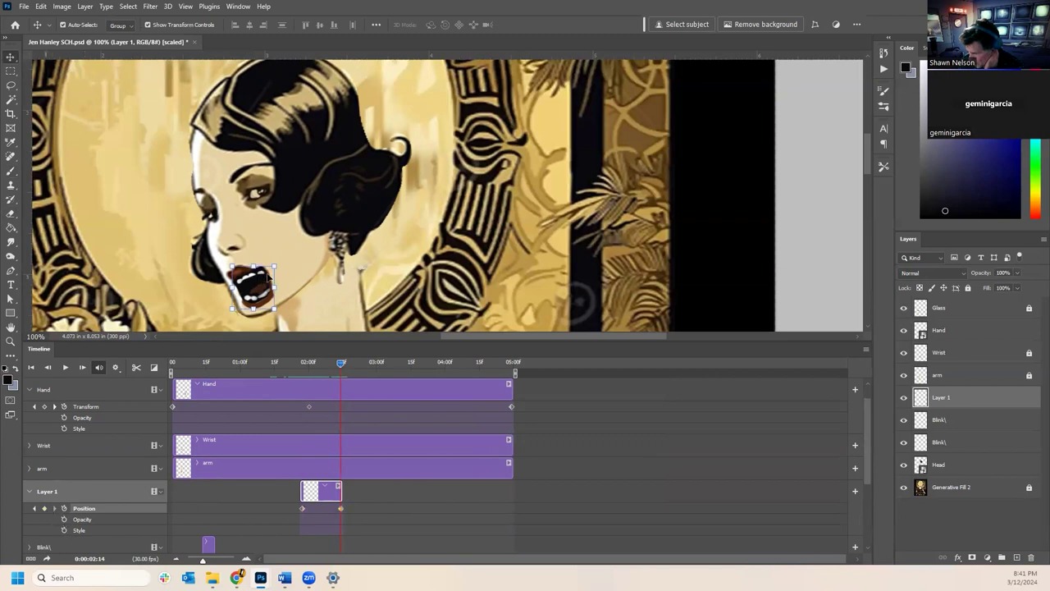
{"action": "left_click_drag", "start_coordinate": [266, 279], "coordinate": [254, 279]}
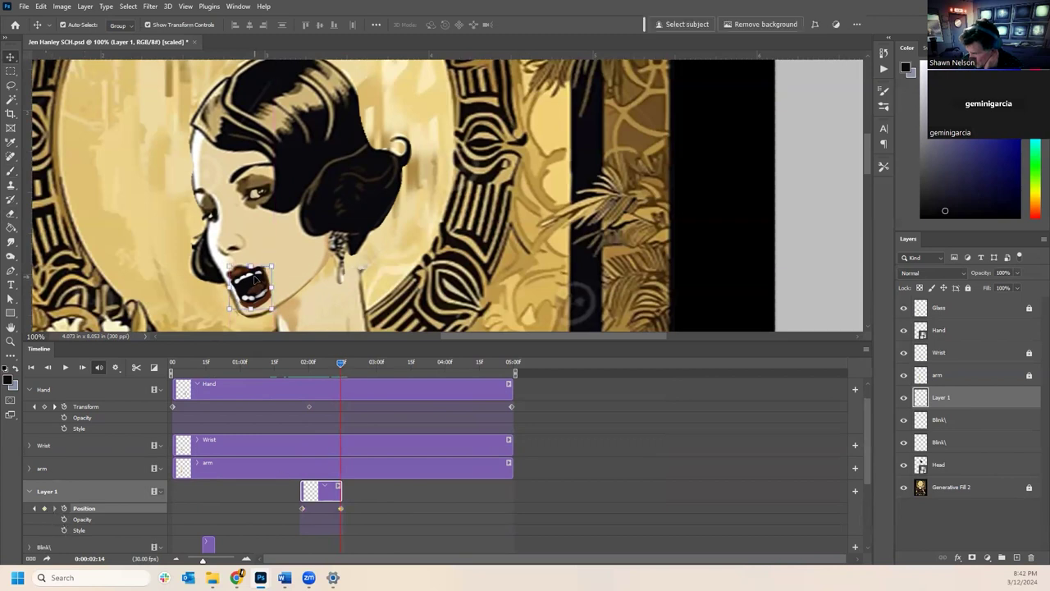
{"action": "left_click_drag", "start_coordinate": [338, 367], "coordinate": [426, 407]}
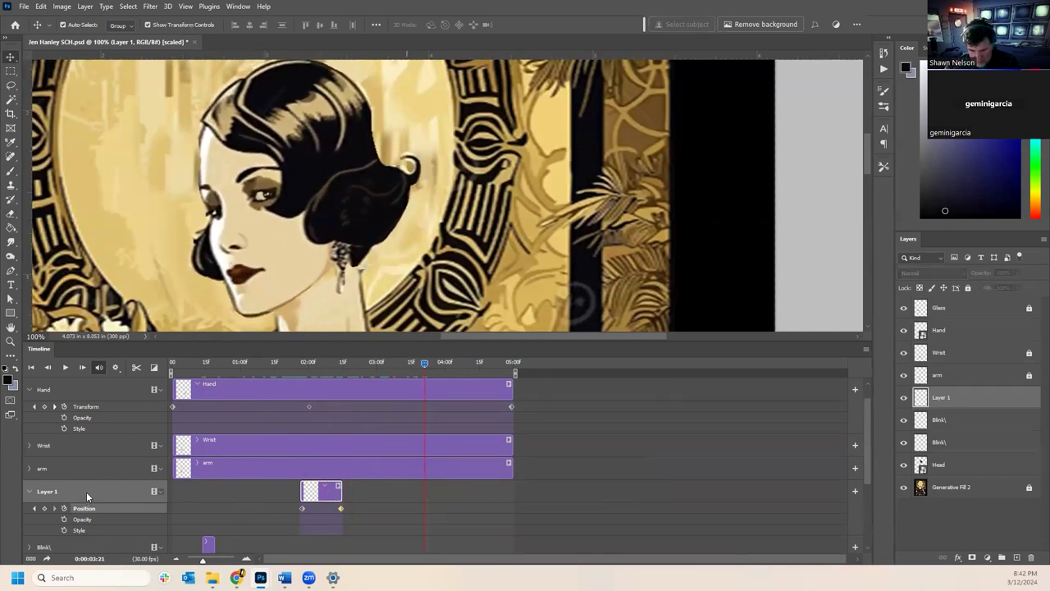
{"action": "key", "text": "ctrl+shift+alt+n"}
- Start the Layer 2 clip at the playhead near four seconds and preview it at 25% zoom
{"action": "left_click_drag", "start_coordinate": [194, 493], "coordinate": [445, 492]}
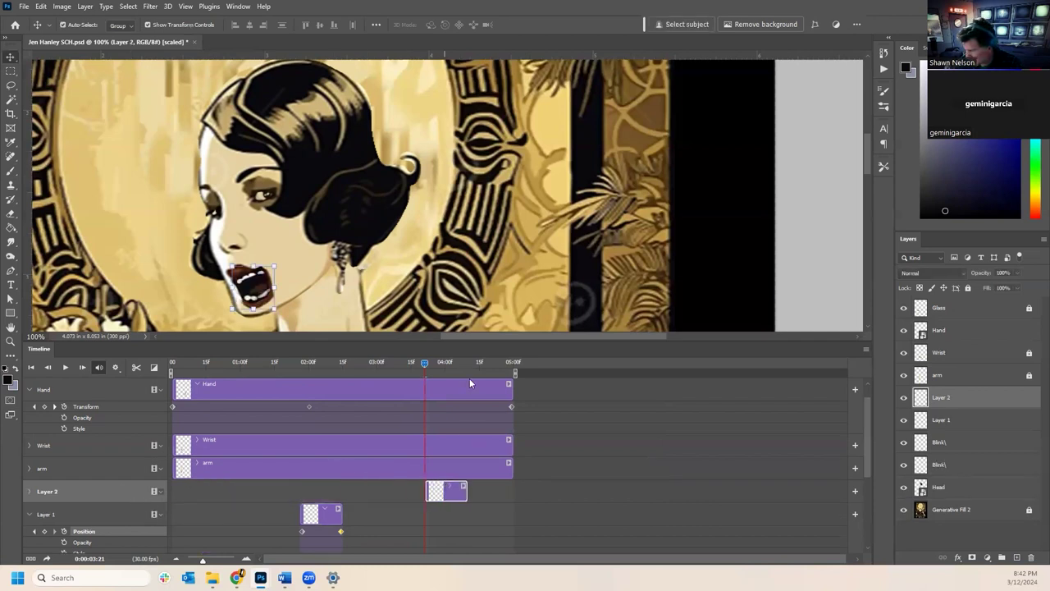
{"action": "left_click_drag", "start_coordinate": [424, 362], "coordinate": [566, 379]}
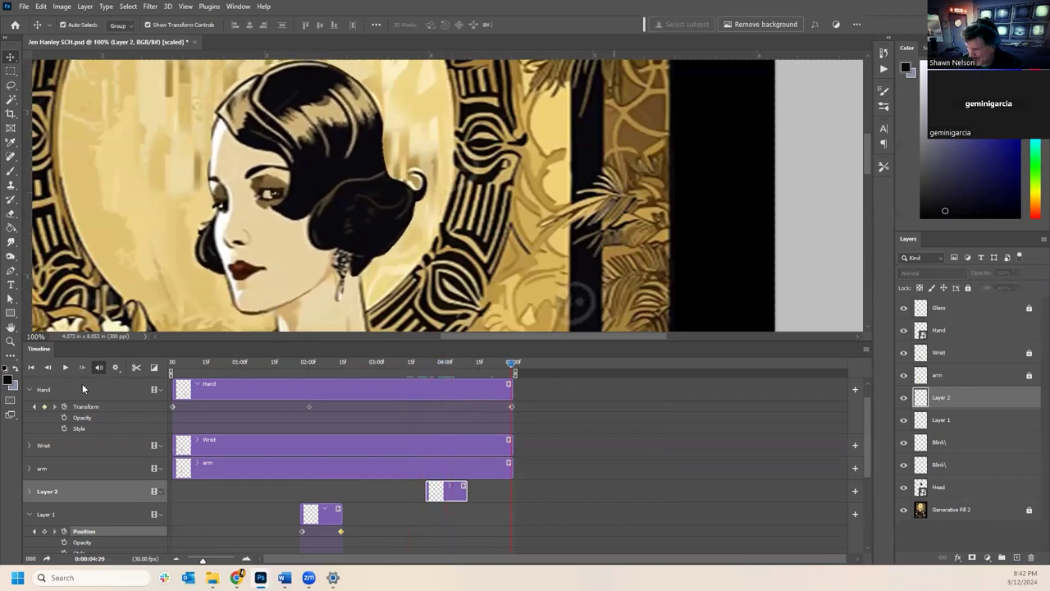
{"action": "left_click_drag", "start_coordinate": [200, 341], "coordinate": [203, 411]}
{"action": "left_click", "coordinate": [11, 341]}
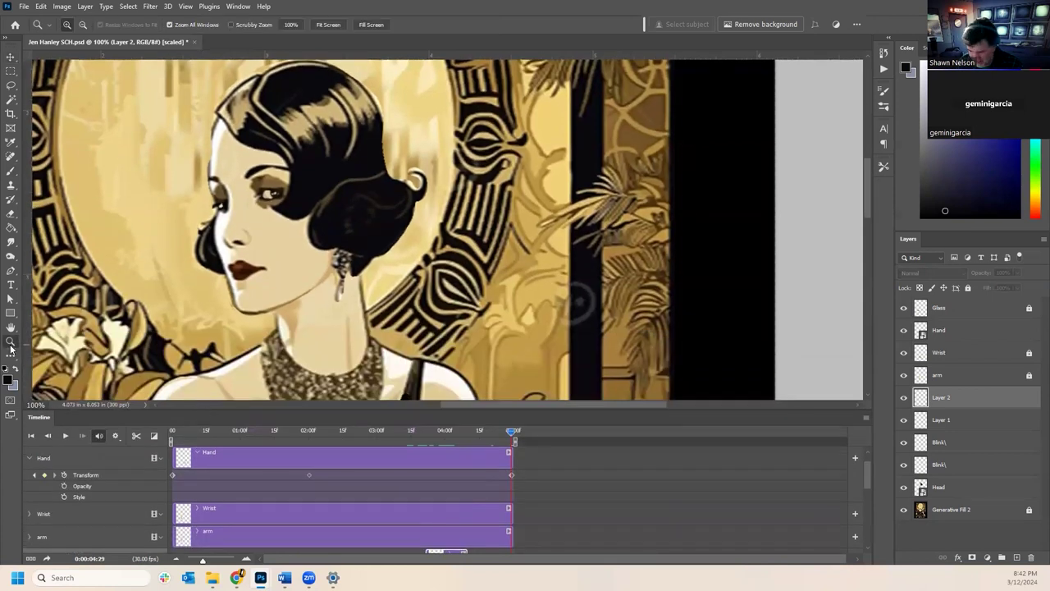
{"action": "left_click", "coordinate": [335, 323], "text": "alt"}
{"action": "left_click", "coordinate": [336, 323], "text": "alt"}
{"action": "left_click", "coordinate": [336, 323], "text": "alt"}
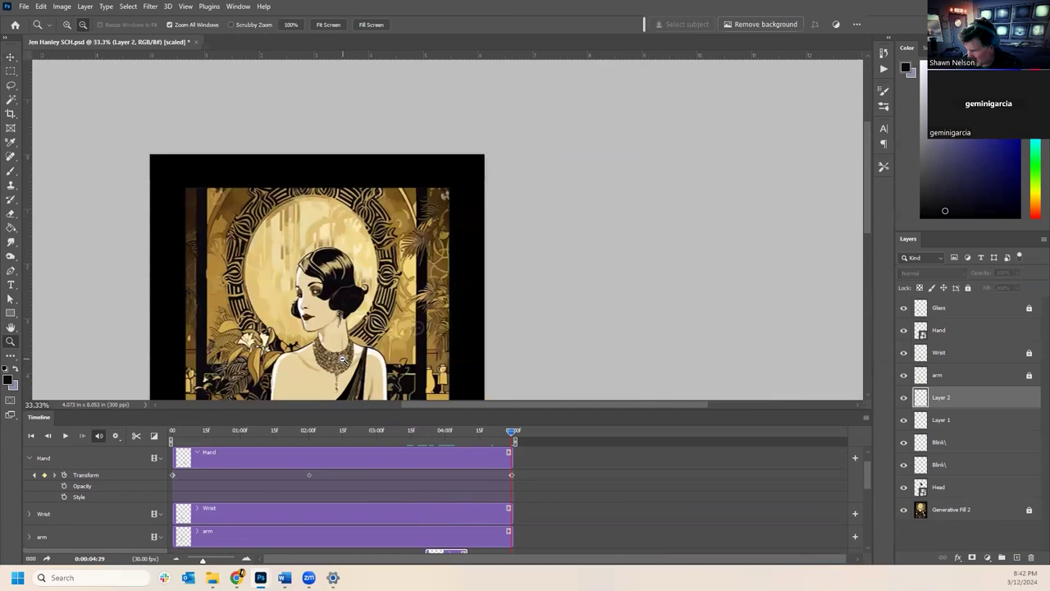
{"action": "left_click", "coordinate": [336, 322], "text": "alt"}
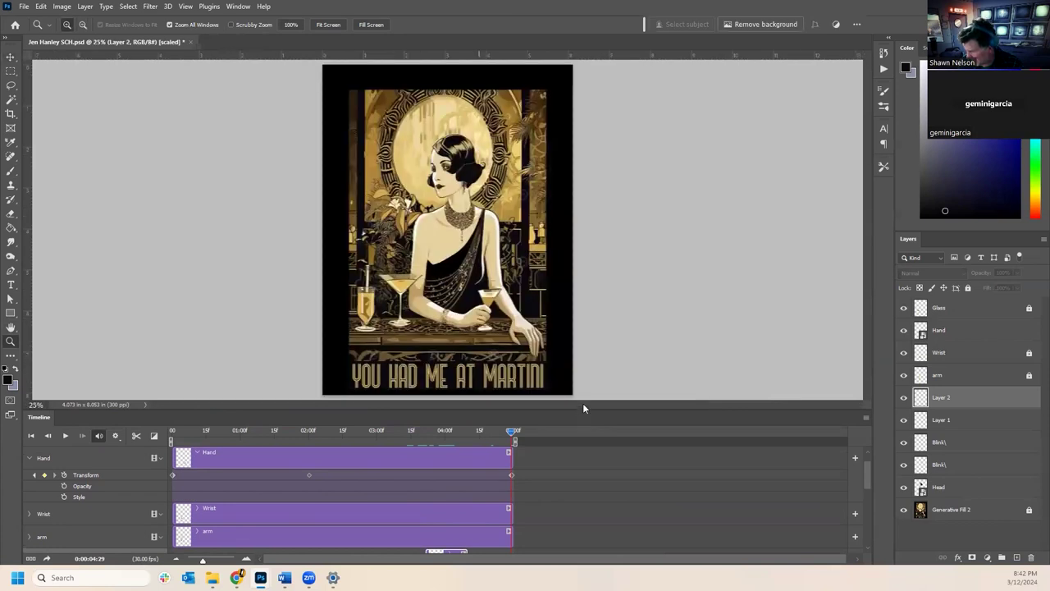
{"action": "left_click_drag", "start_coordinate": [588, 408], "coordinate": [588, 297]}
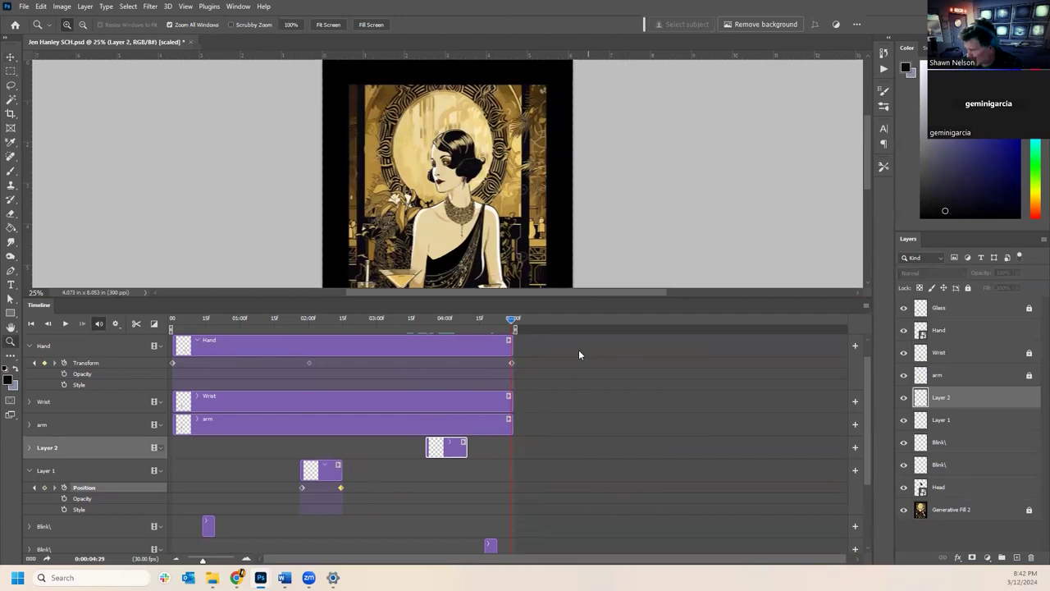
{"action": "left_click_drag", "start_coordinate": [580, 298], "coordinate": [606, 422]}
- Save the poster document and select the Glass layer
{"action": "left_click", "coordinate": [24, 7]}
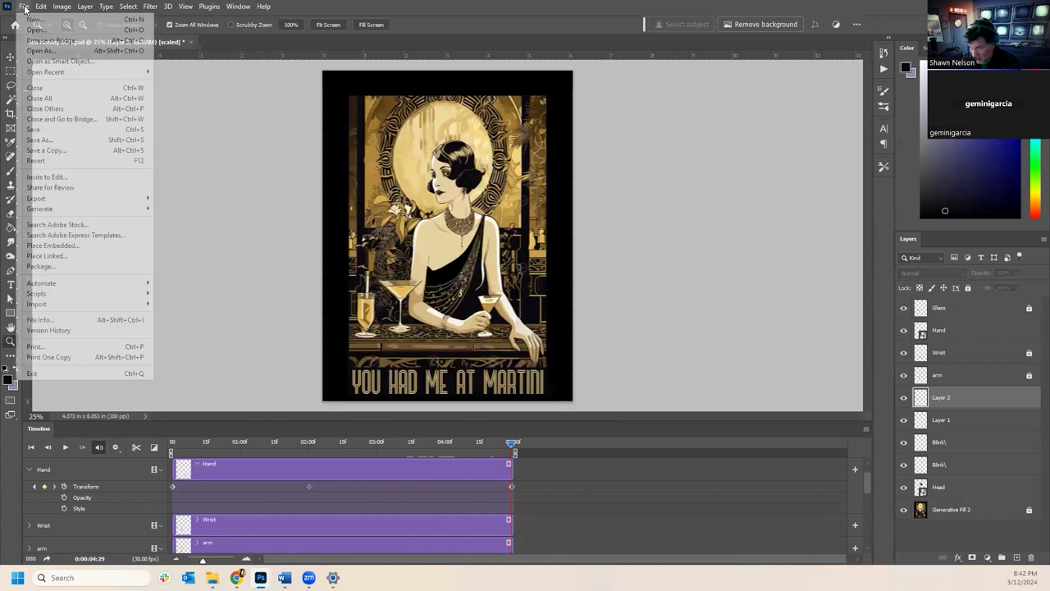
{"action": "left_click", "coordinate": [38, 128]}
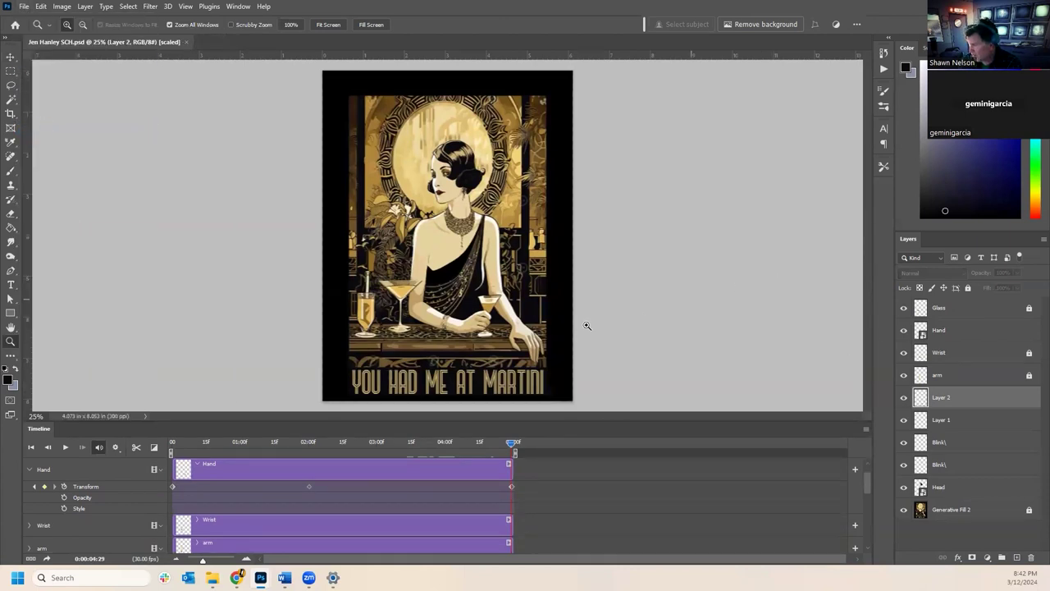
{"action": "left_click", "coordinate": [976, 311]}
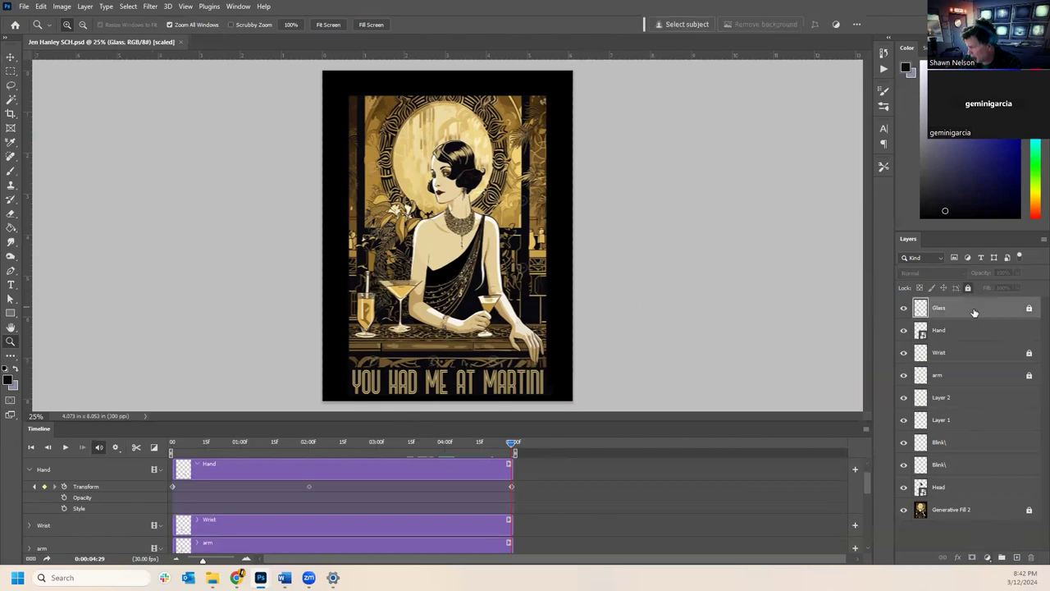
- Render the animation to H.264 video, replacing '.mp4' in the file name with '1'
{"action": "left_click", "coordinate": [866, 429]}
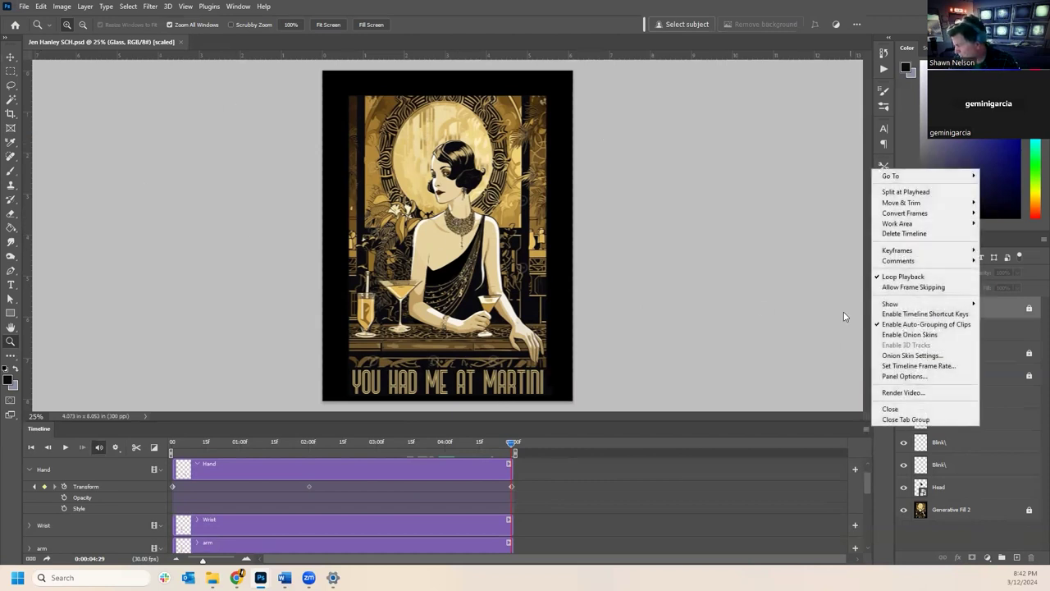
{"action": "left_click", "coordinate": [912, 393]}
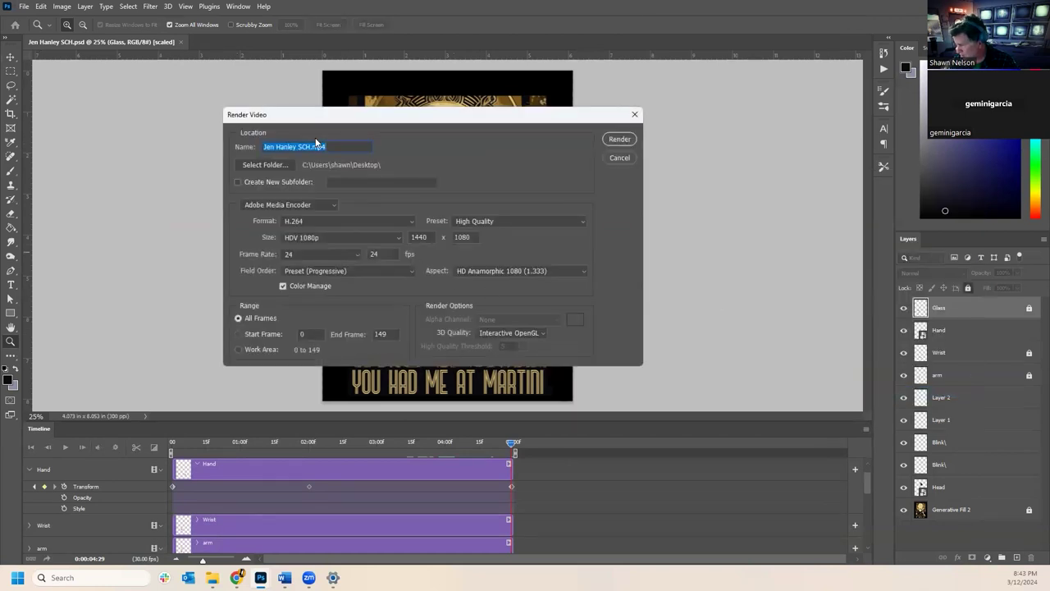
{"action": "left_click_drag", "start_coordinate": [310, 146], "coordinate": [433, 177]}
{"action": "type", "text": "1"}
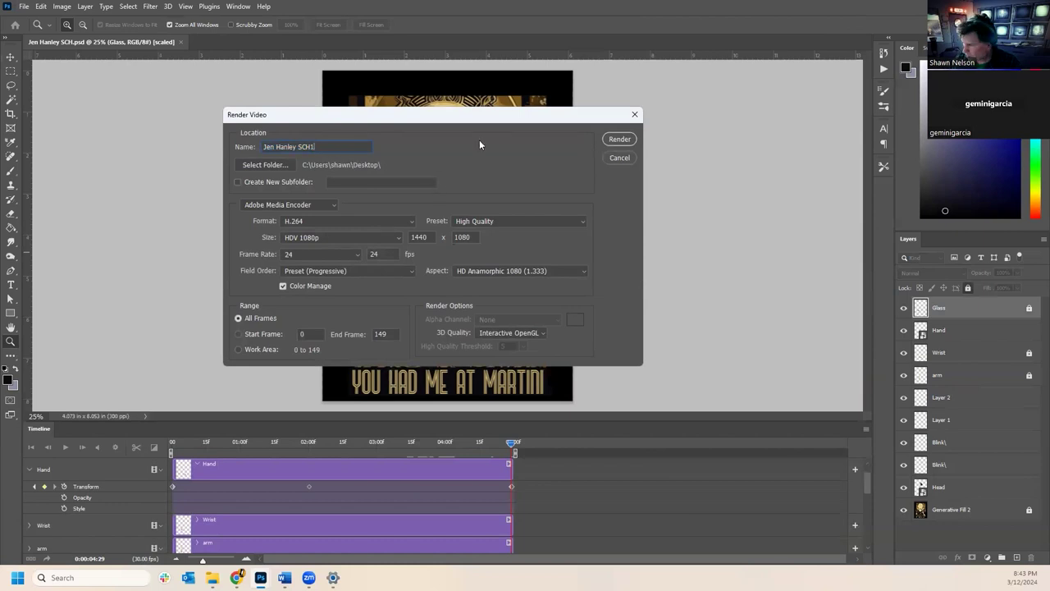
{"action": "left_click", "coordinate": [614, 139]}
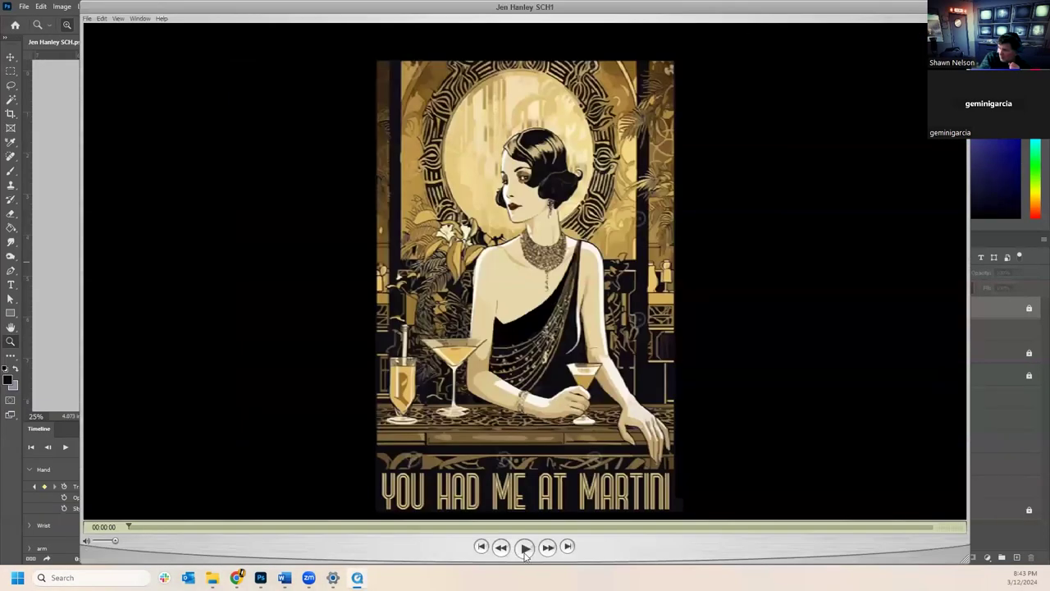
- Play the rendered video with Loop enabled, pause it, and close QuickTime Player
{"action": "left_click", "coordinate": [526, 548]}
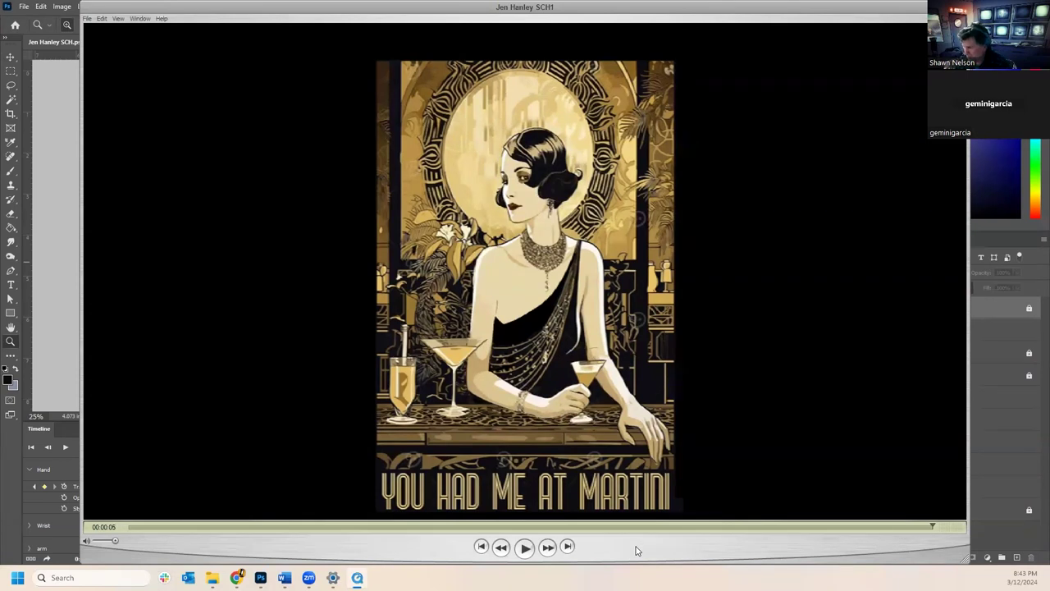
{"action": "left_click", "coordinate": [141, 18]}
{"action": "mouse_move", "coordinate": [118, 18]}
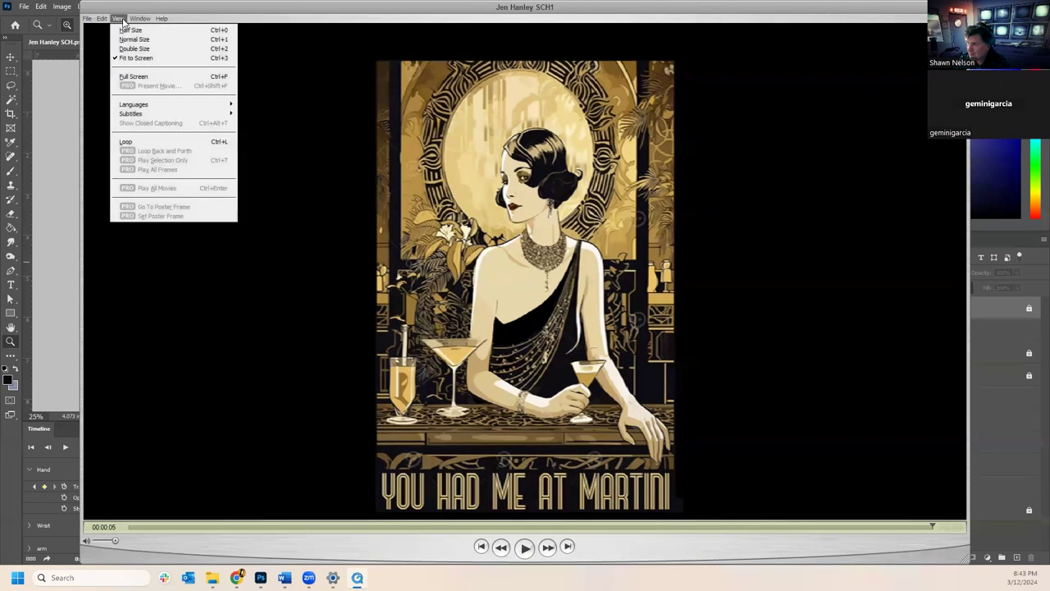
{"action": "left_click", "coordinate": [156, 141]}
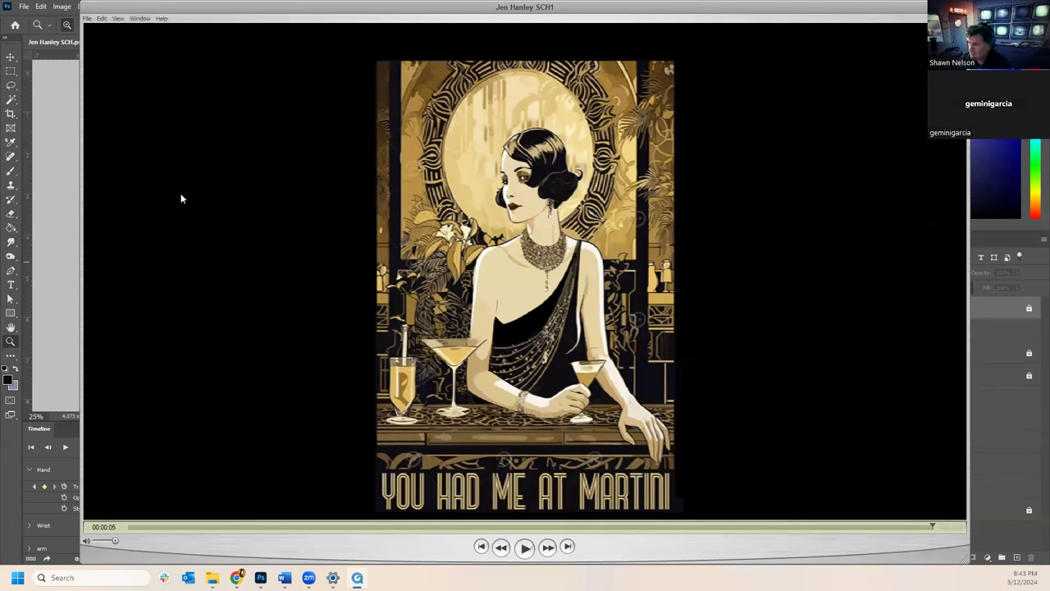
{"action": "left_click", "coordinate": [525, 549]}
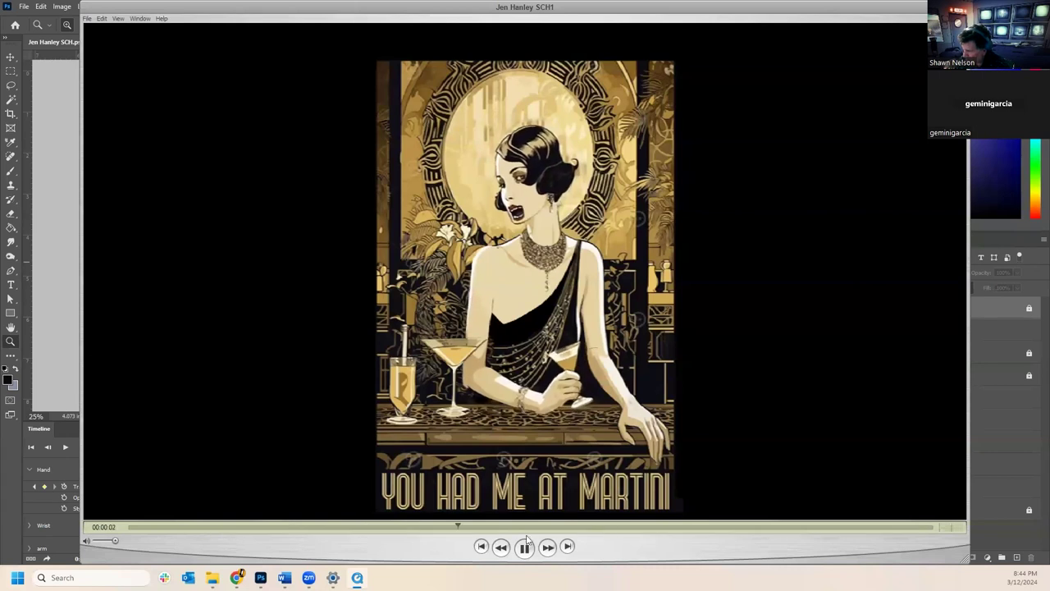
{"action": "left_click", "coordinate": [524, 547]}
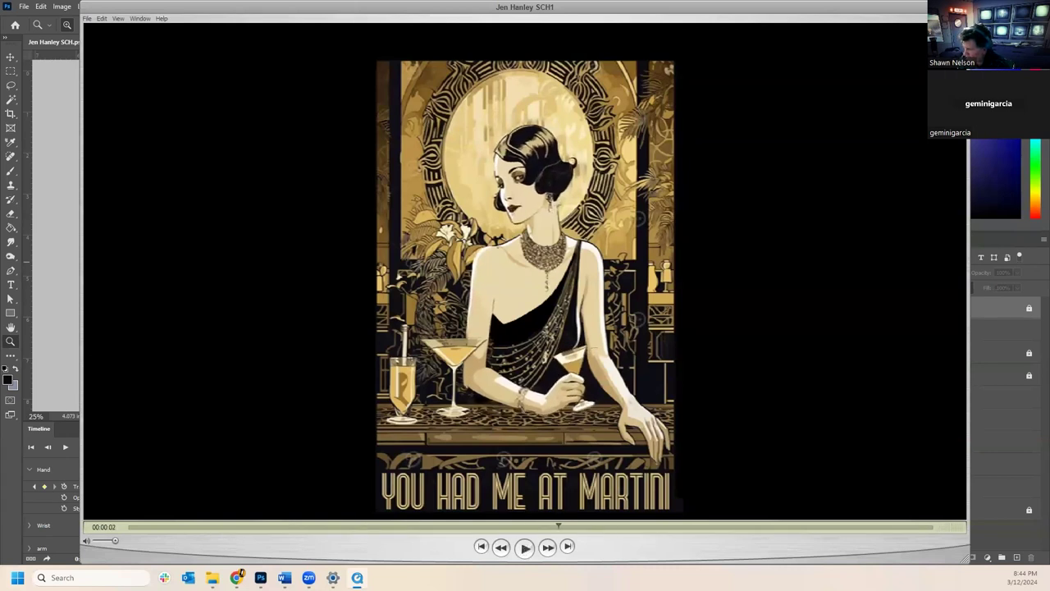
{"action": "key", "text": "alt+F4"}
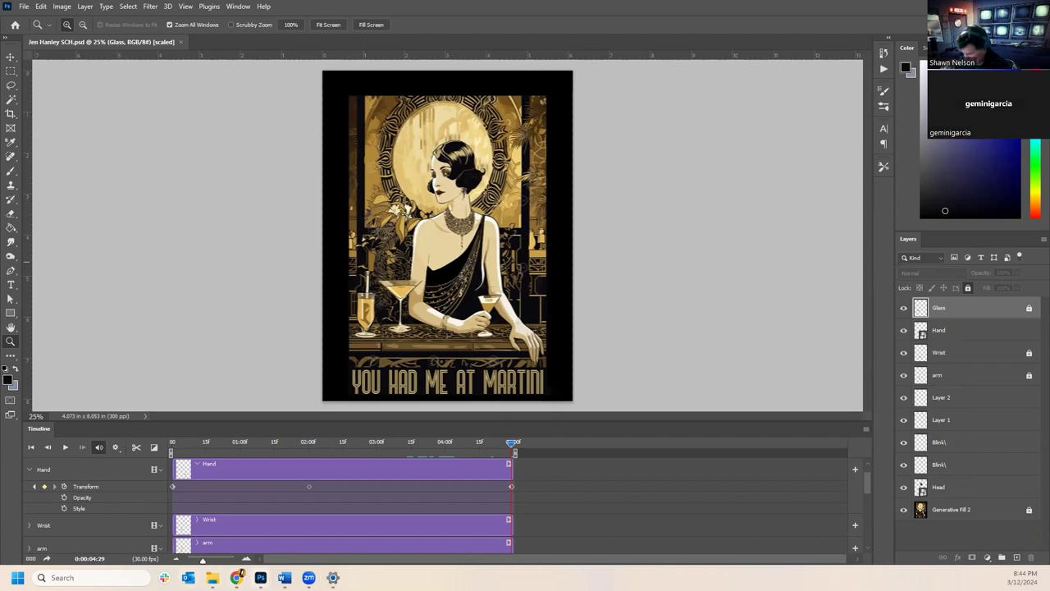
{"action": "mouse_move", "coordinate": [236, 577]}
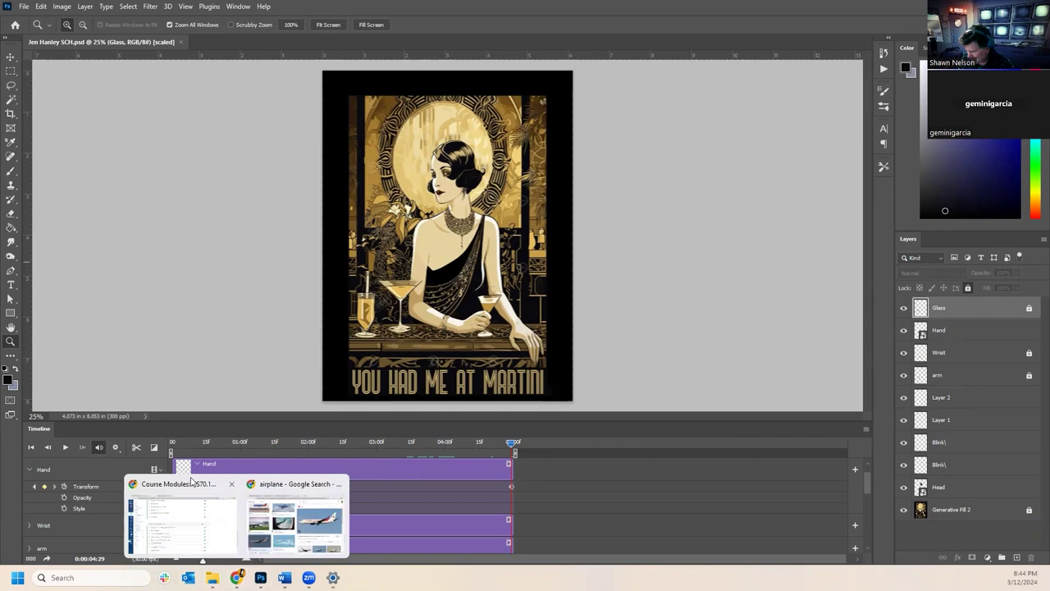
{"action": "left_click", "coordinate": [23, 6]}
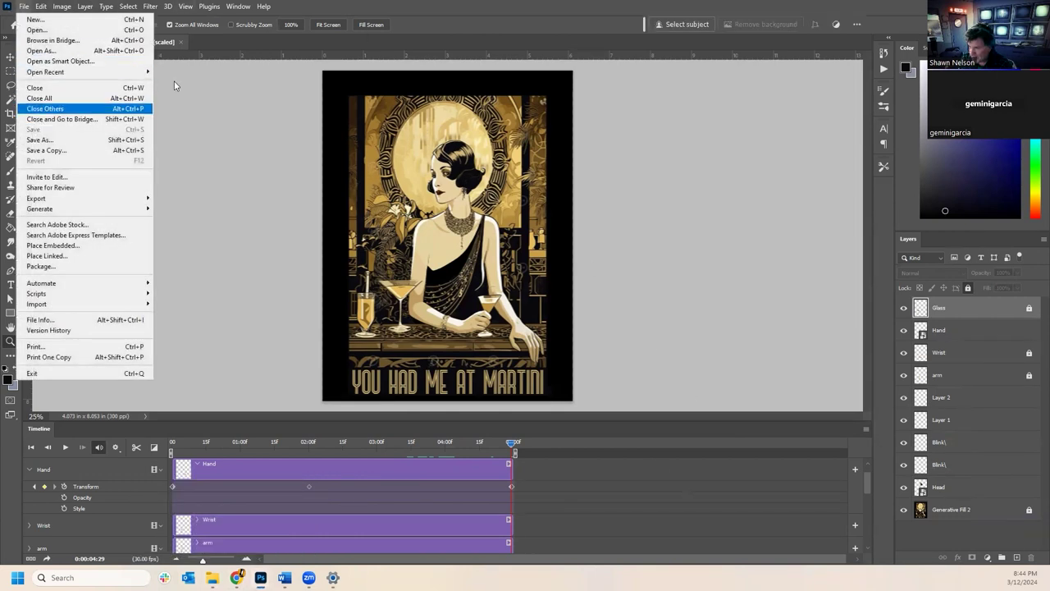
{"action": "left_click", "coordinate": [502, 6]}
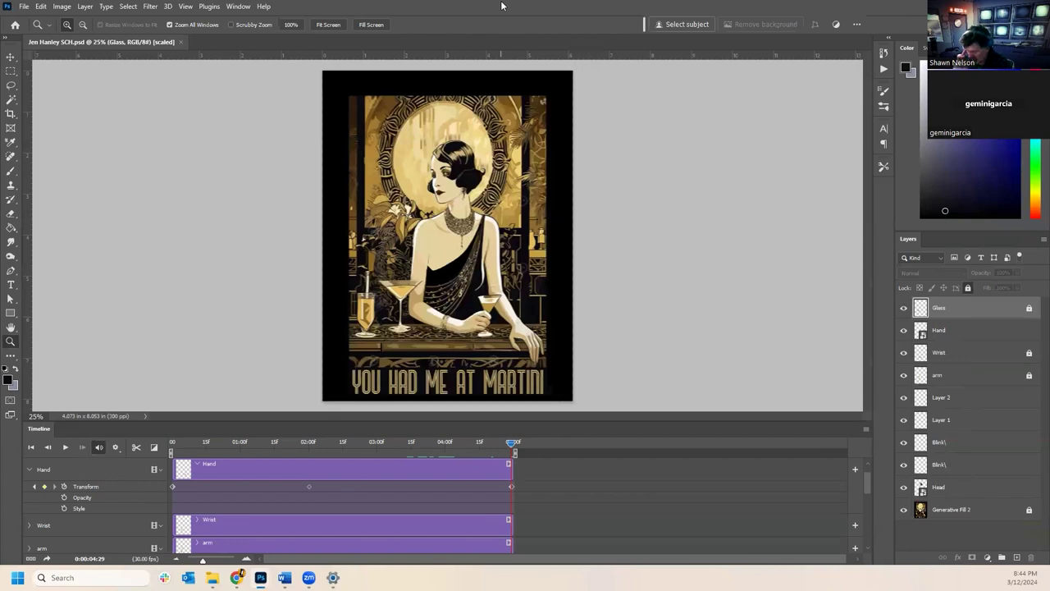
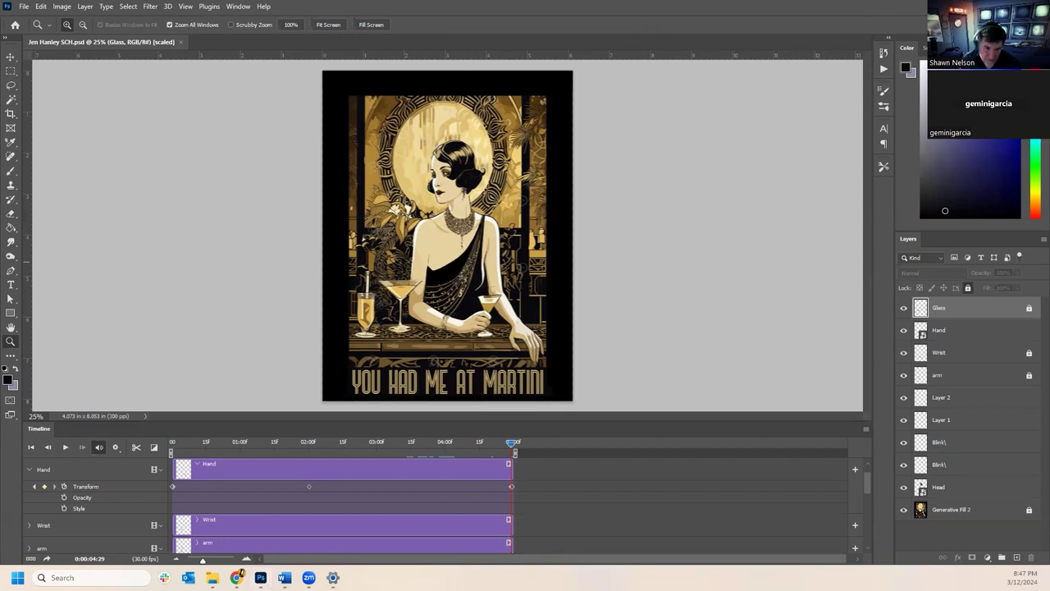
- Bring up Outlook and switch to the SRJC college mailbox
{"action": "left_click", "coordinate": [188, 578]}
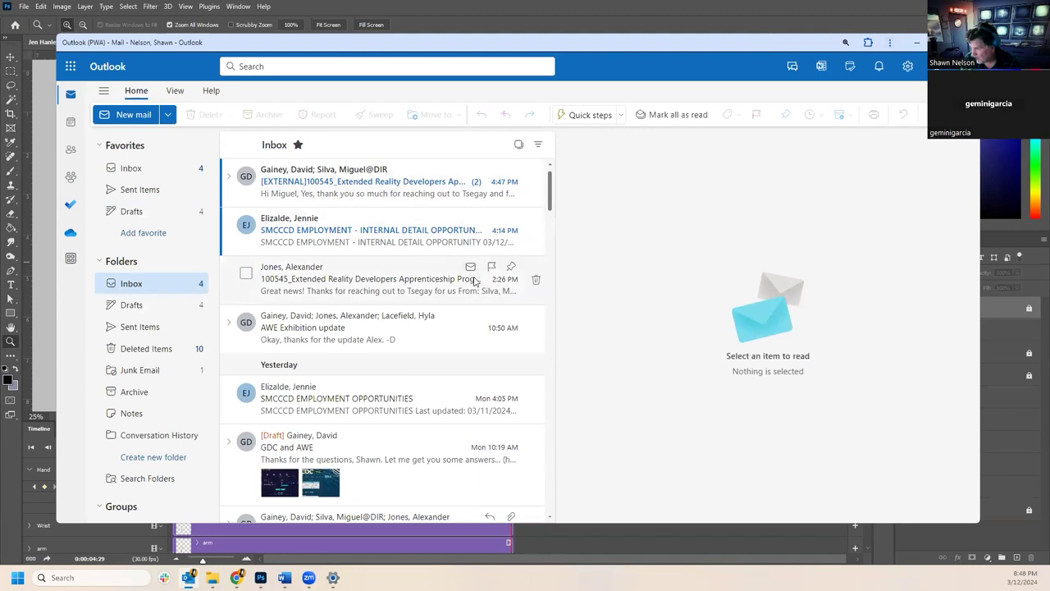
{"action": "left_click", "coordinate": [943, 66]}
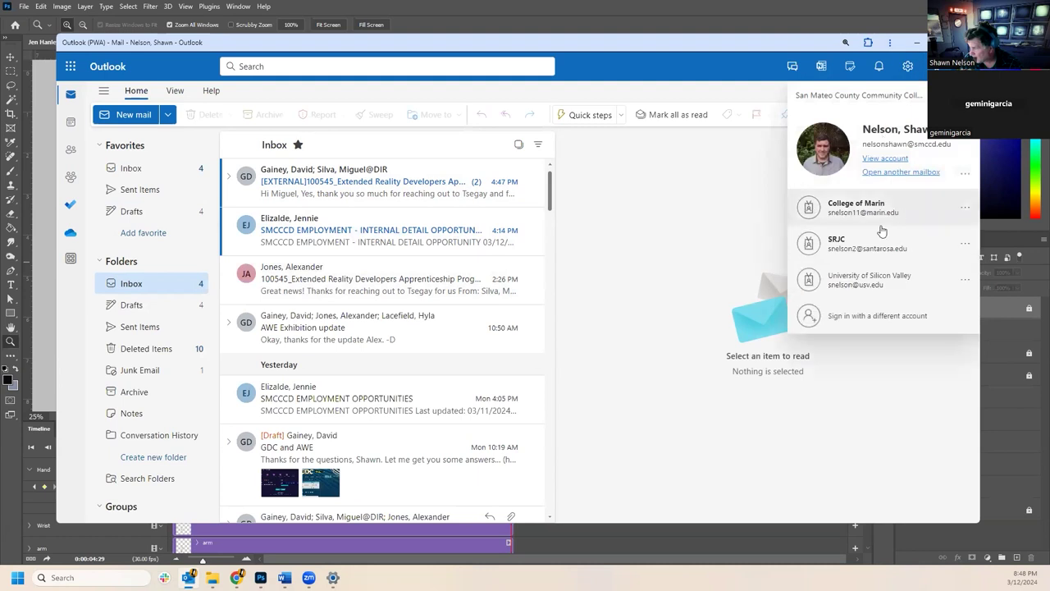
{"action": "left_click", "coordinate": [853, 259]}
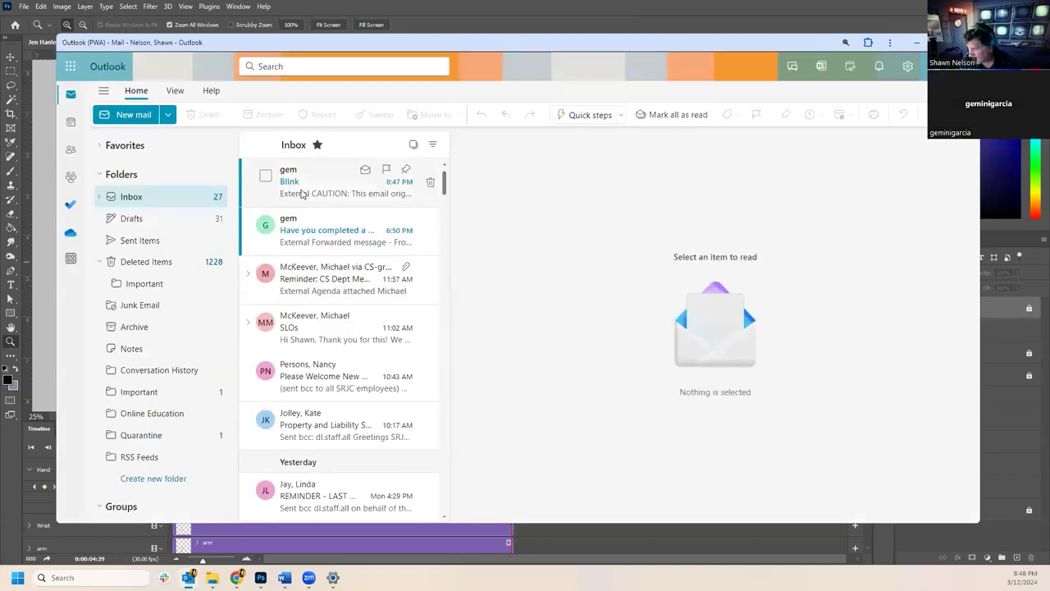
- Open the Blink email and enlarge its embedded art deco GIF in the image viewer
{"action": "left_click", "coordinate": [303, 192]}
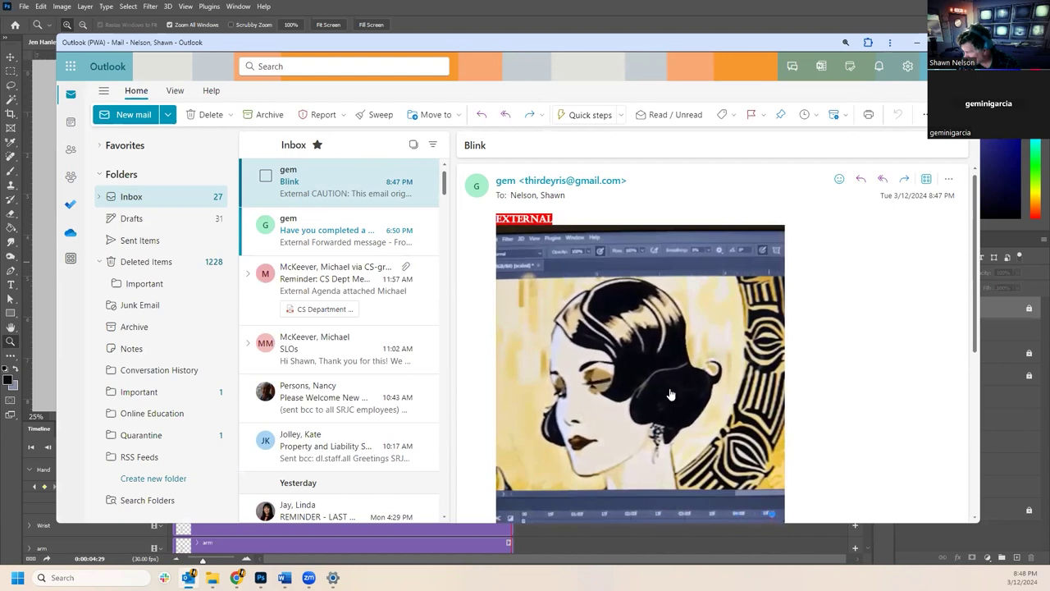
{"action": "scroll", "coordinate": [785, 375], "scroll_direction": "down", "scroll_amount": 2}
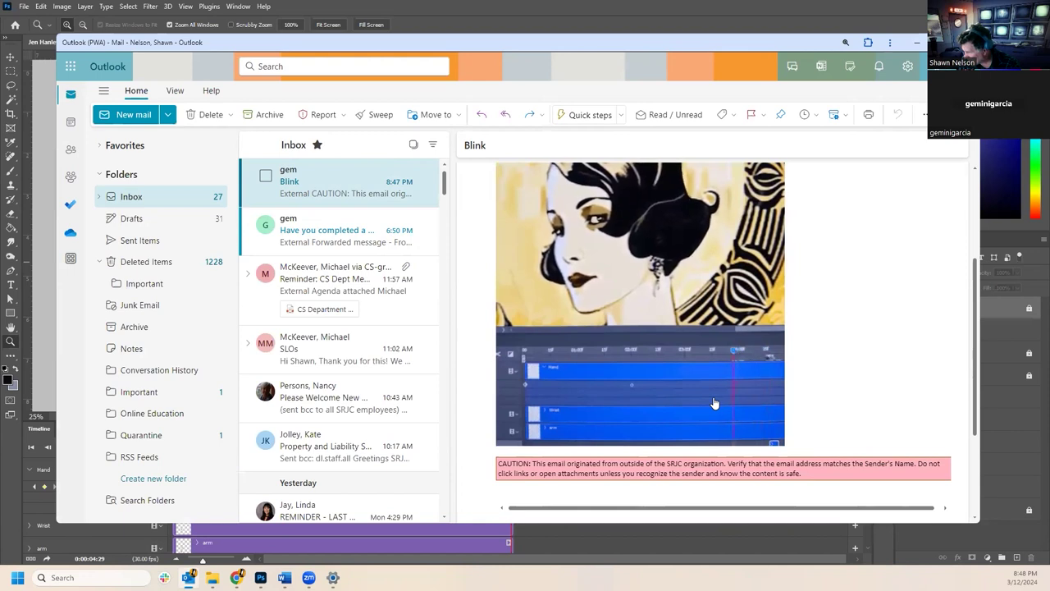
{"action": "scroll", "coordinate": [714, 403], "scroll_direction": "up", "scroll_amount": 2}
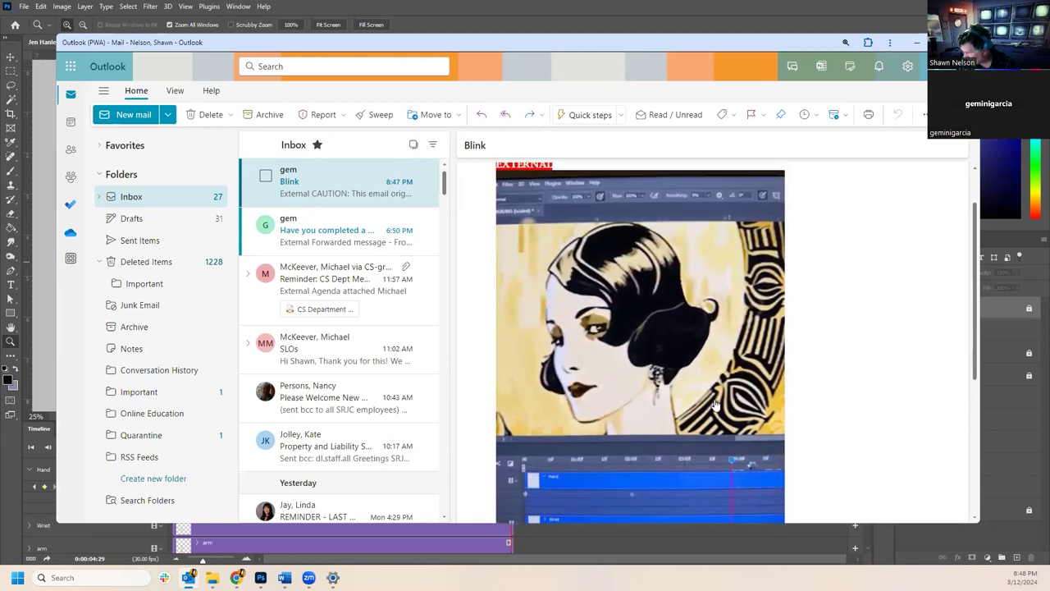
{"action": "scroll", "coordinate": [546, 268], "scroll_direction": "up", "scroll_amount": 1}
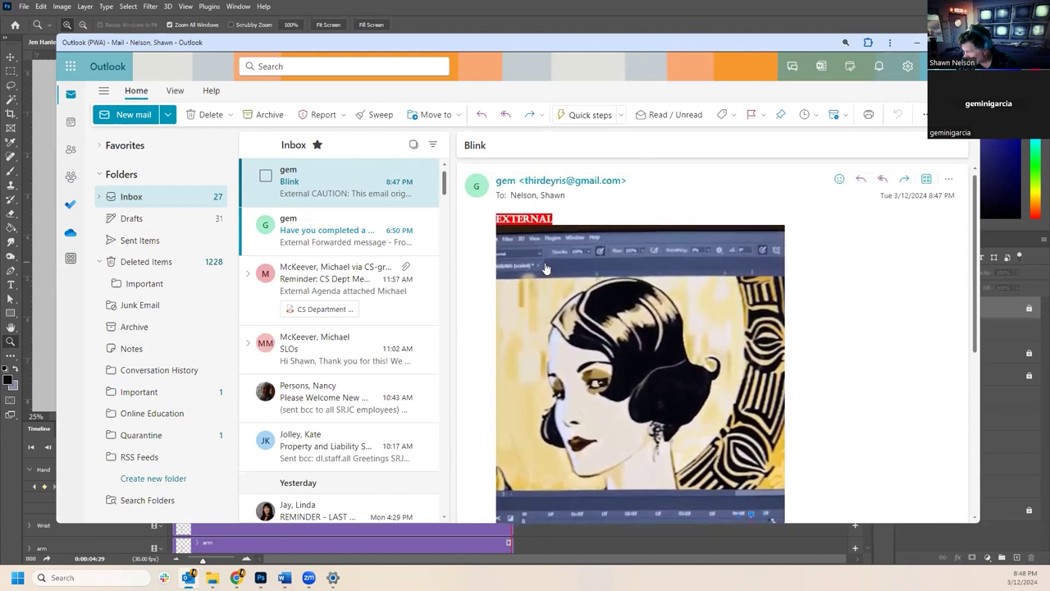
{"action": "left_click", "coordinate": [588, 281]}
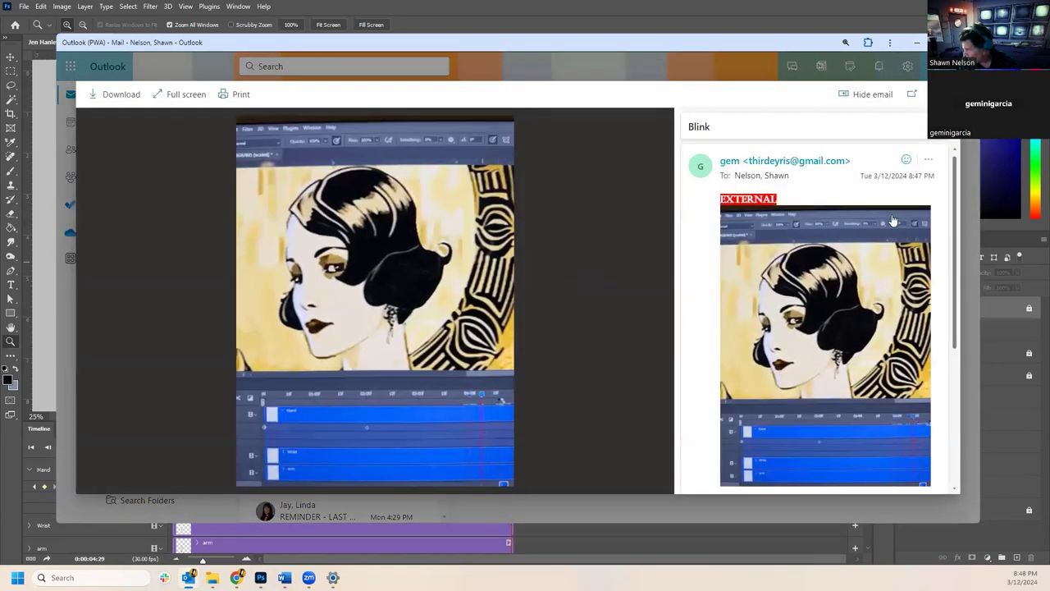
- Save the Blink animation to the Desktop as IMG_2992.GIF
{"action": "right_click", "coordinate": [489, 237]}
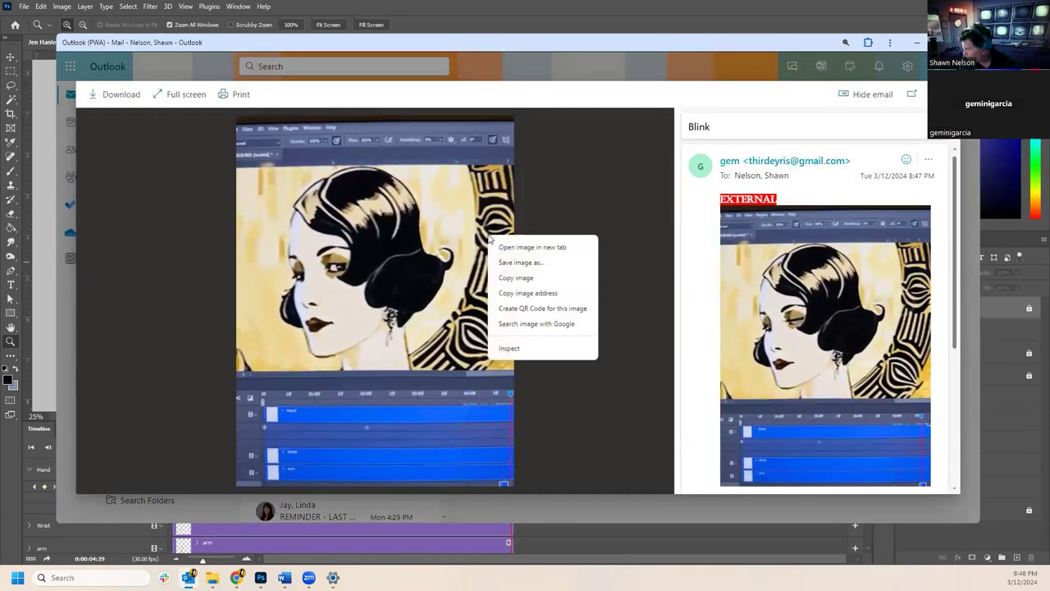
{"action": "left_click", "coordinate": [537, 263]}
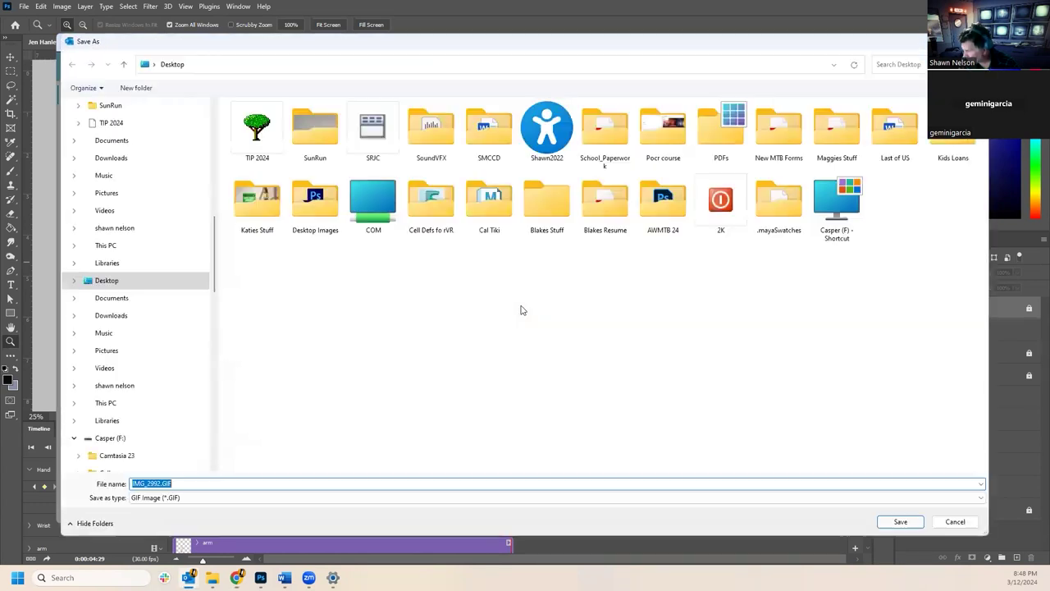
{"action": "scroll", "coordinate": [215, 464], "scroll_direction": "down", "scroll_amount": 3}
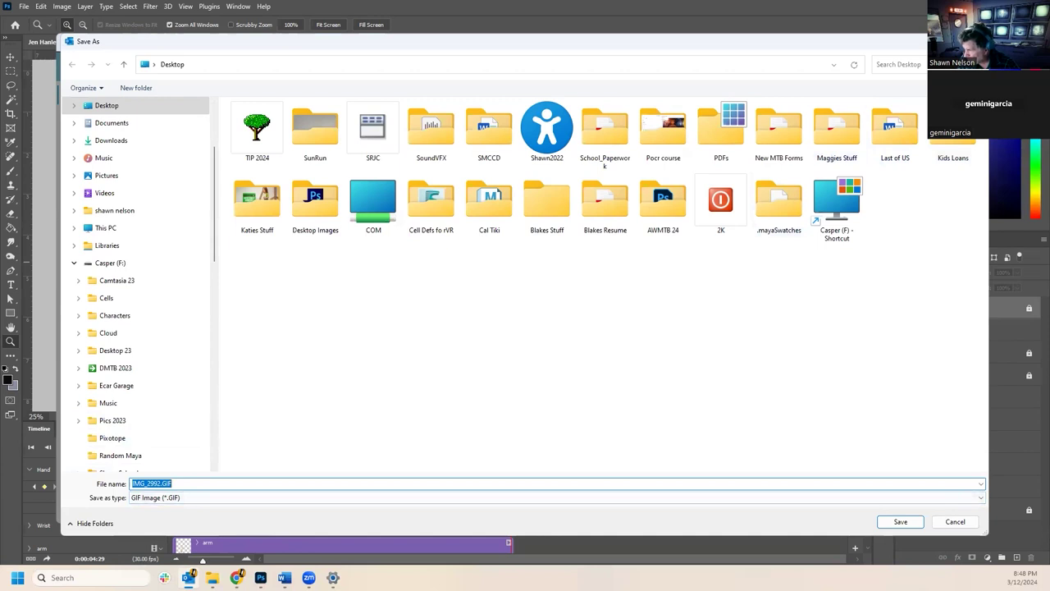
{"action": "key", "text": "Return"}
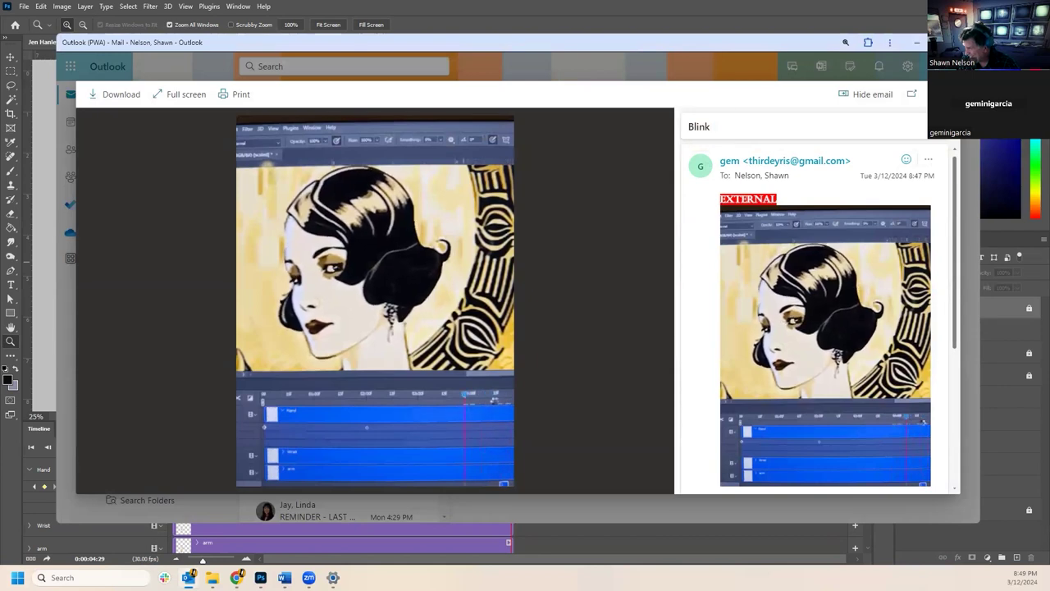
- Close the image viewer, then open the certificate program email and select its body text
{"action": "left_click", "coordinate": [660, 146]}
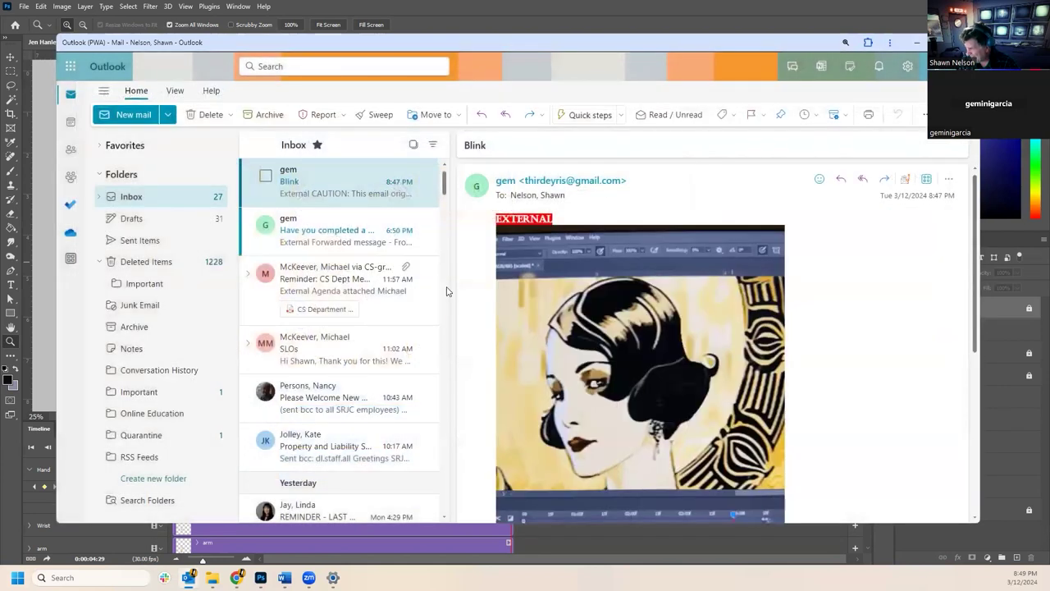
{"action": "left_click", "coordinate": [332, 237]}
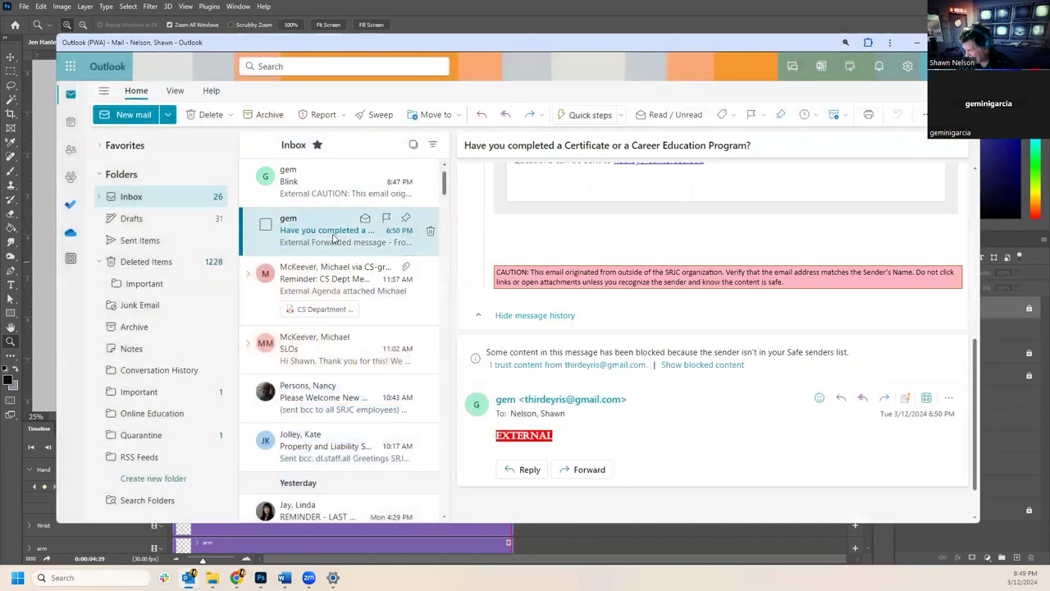
{"action": "left_click", "coordinate": [314, 194]}
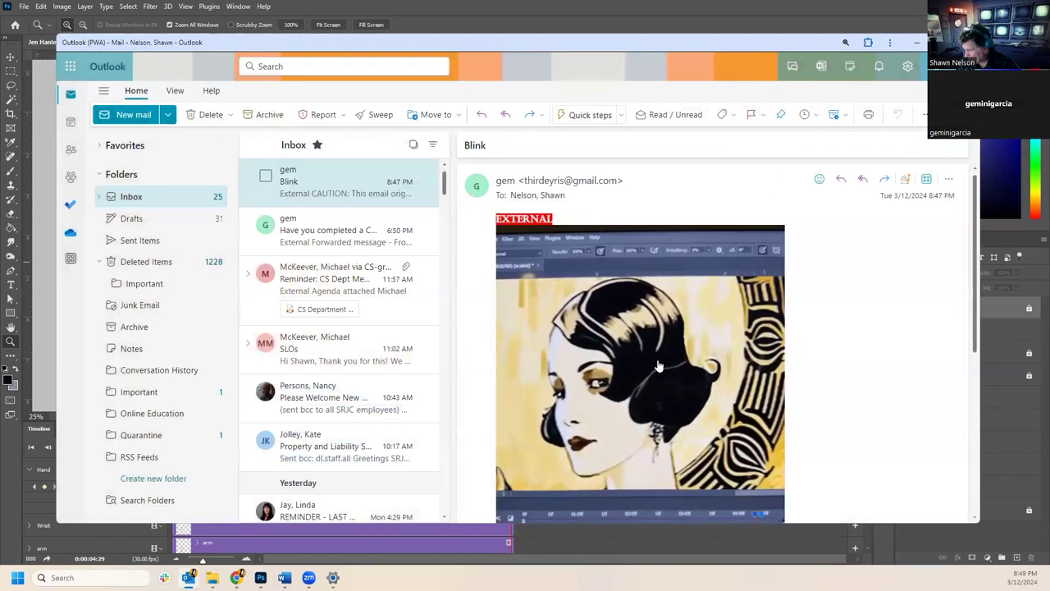
{"action": "left_click", "coordinate": [337, 236]}
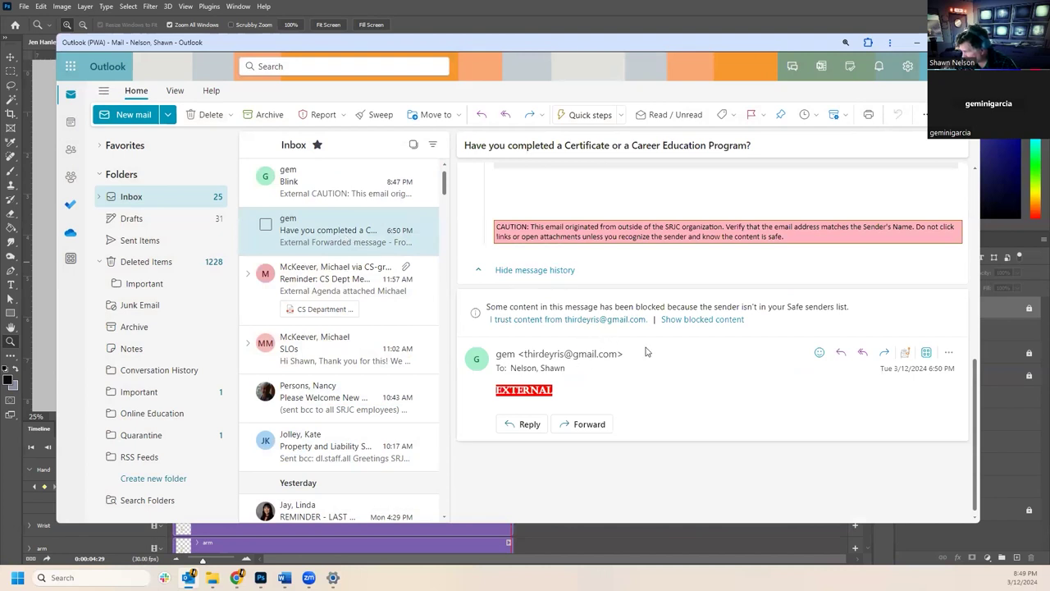
{"action": "scroll", "coordinate": [670, 305], "scroll_direction": "up", "scroll_amount": 5}
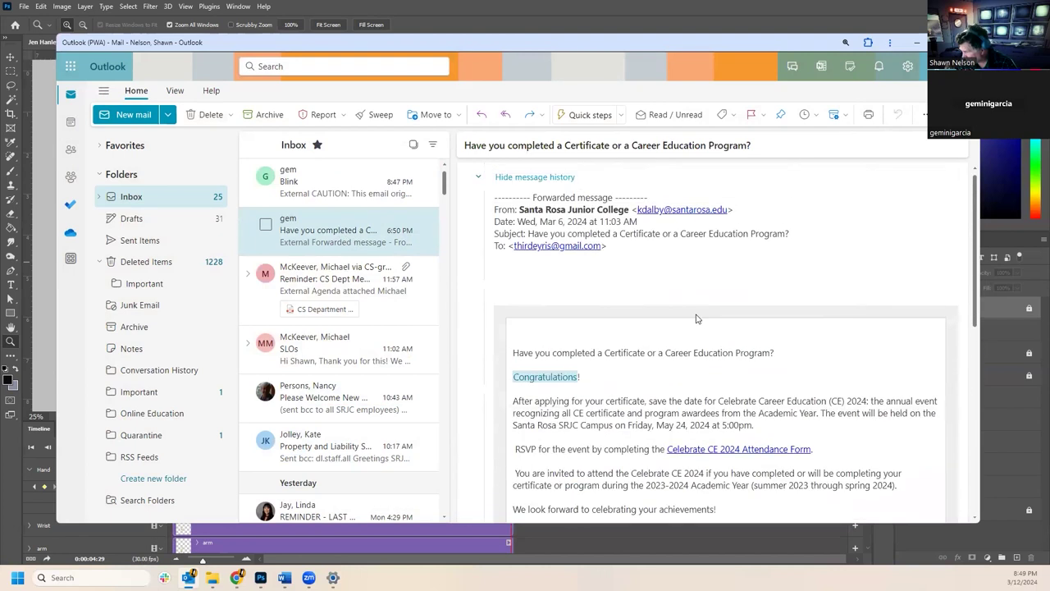
{"action": "scroll", "coordinate": [702, 320], "scroll_direction": "down", "scroll_amount": 2}
{"action": "scroll", "coordinate": [702, 320], "scroll_direction": "up", "scroll_amount": 1}
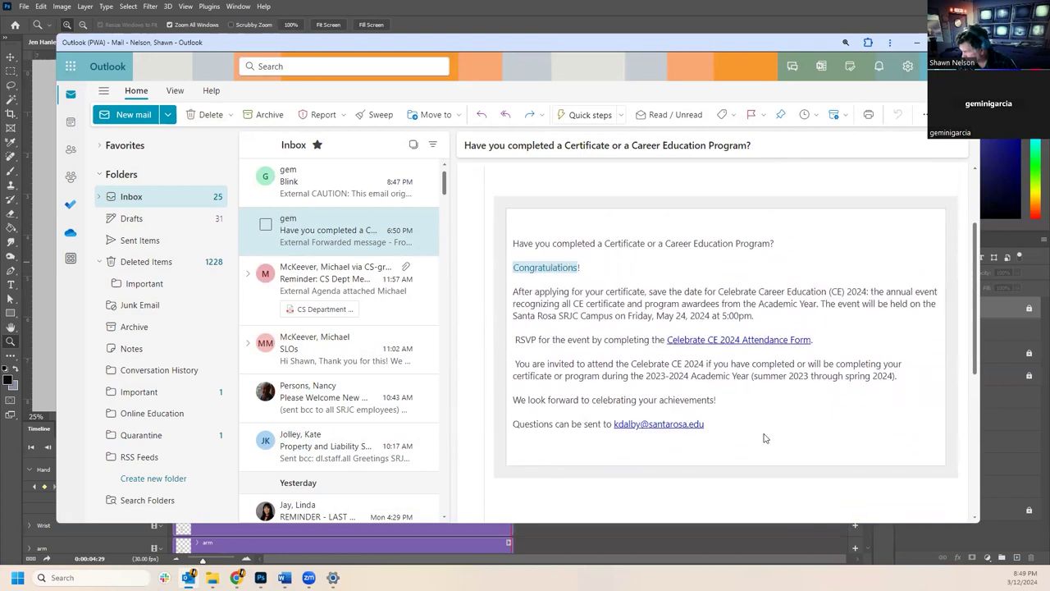
{"action": "left_click_drag", "start_coordinate": [659, 440], "coordinate": [516, 245]}
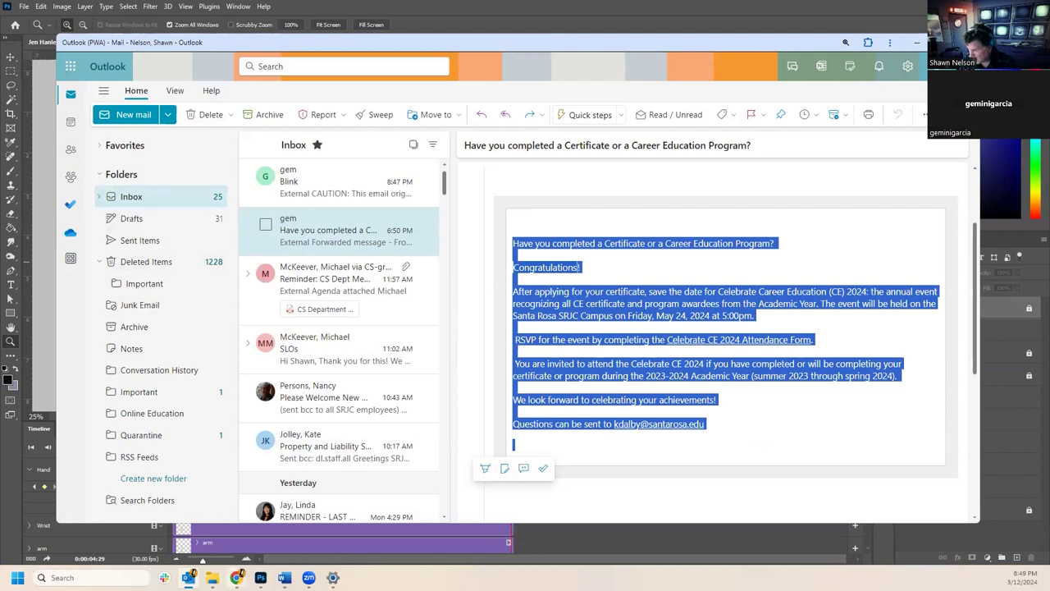
- Switch to the CS70.11B Course Modules page in Canvas in Chrome
{"action": "mouse_move", "coordinate": [308, 578]}
{"action": "mouse_move", "coordinate": [187, 577]}
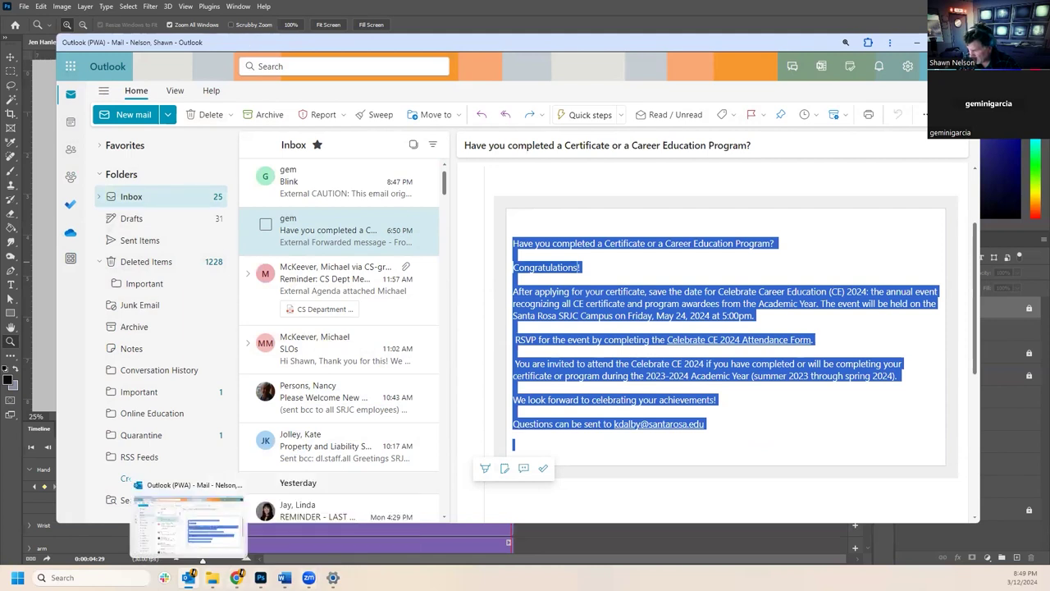
{"action": "left_click", "coordinate": [260, 578]}
{"action": "mouse_move", "coordinate": [236, 578]}
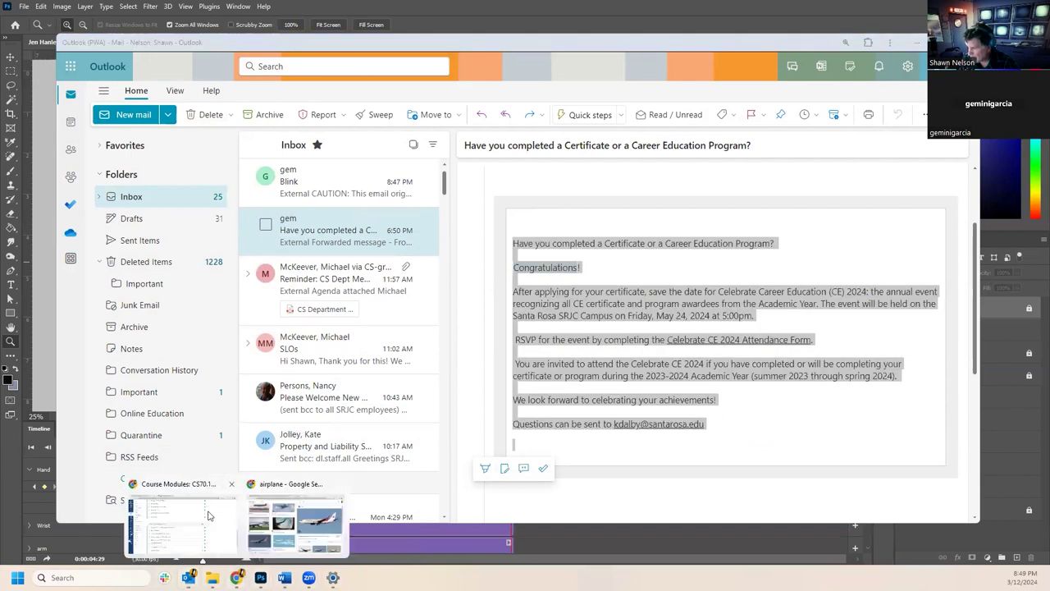
{"action": "left_click", "coordinate": [228, 535]}
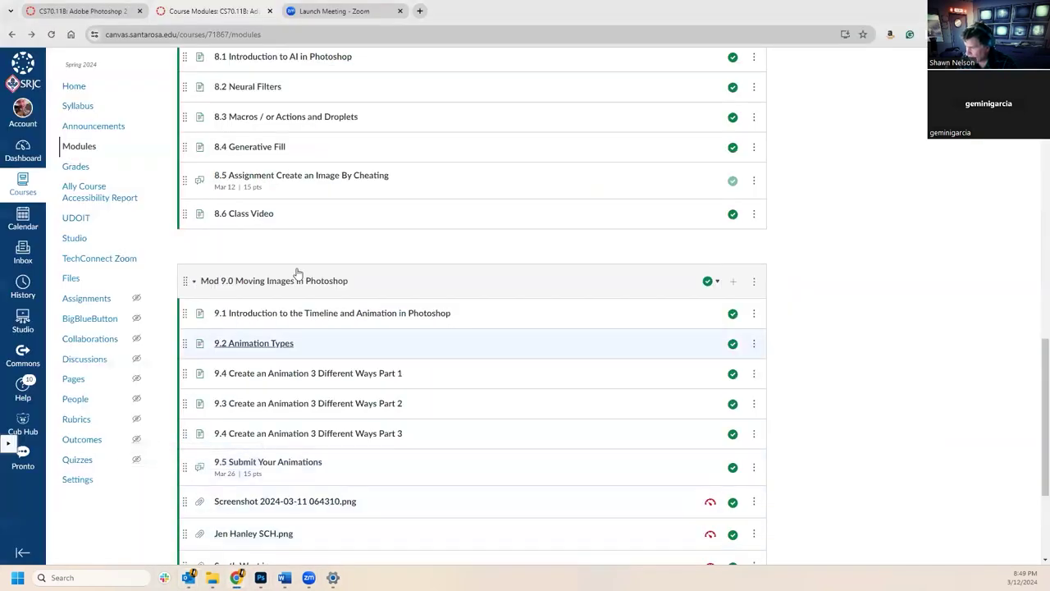
{"action": "scroll", "coordinate": [289, 209], "scroll_direction": "up", "scroll_amount": 15}
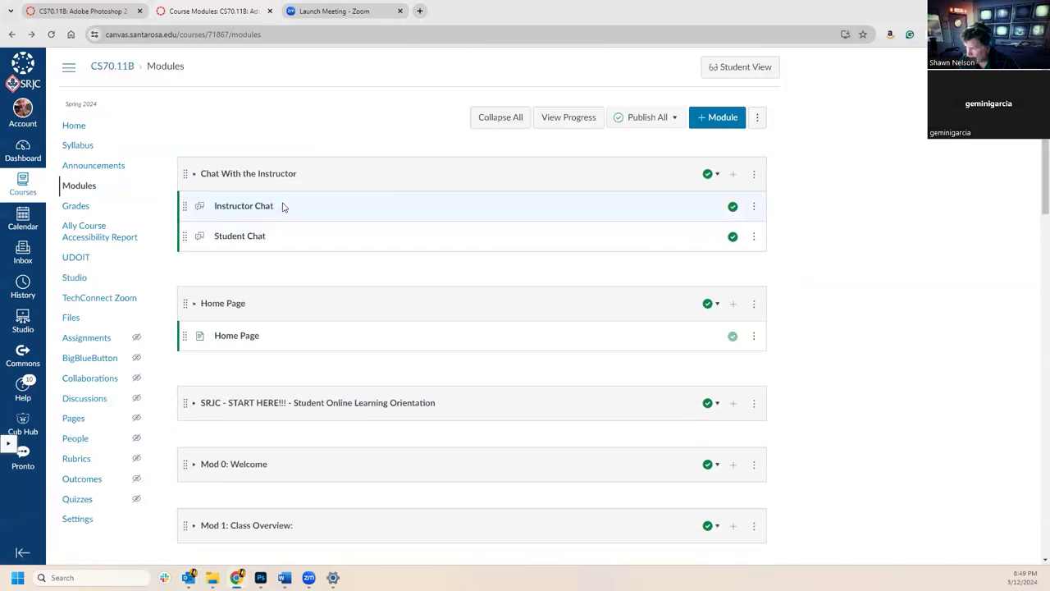